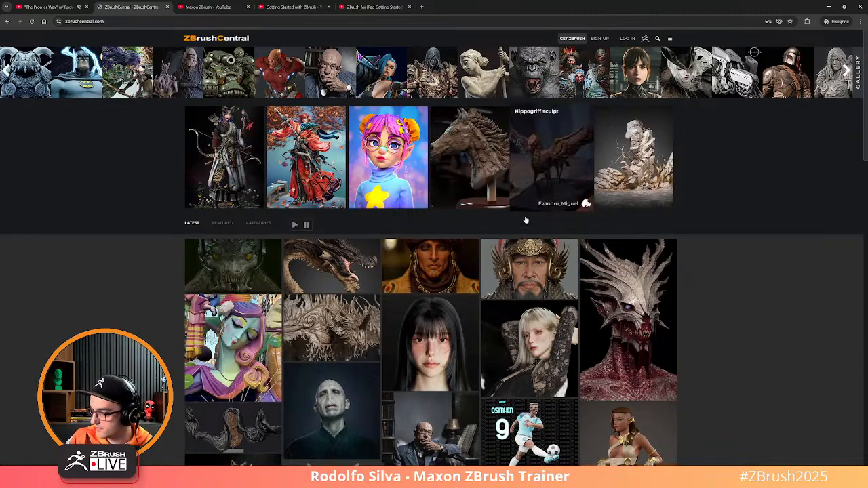
# Browse the latest artwork in the ZBrushCentral gallery
pyautogui.scroll(-2, 524, 227)
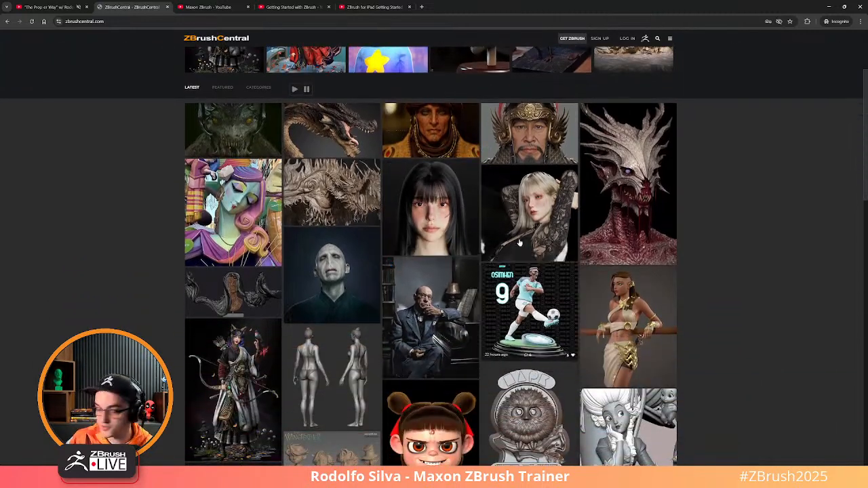
pyautogui.moveTo(520, 242)
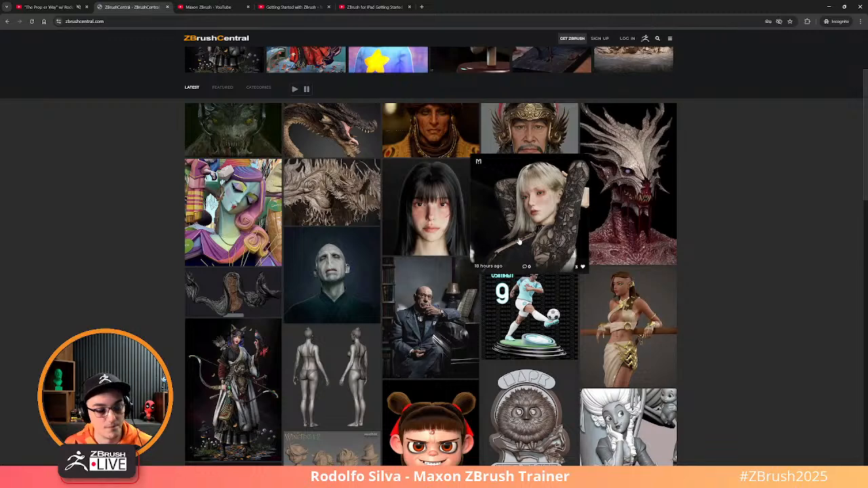
pyautogui.scroll(2, 520, 242)
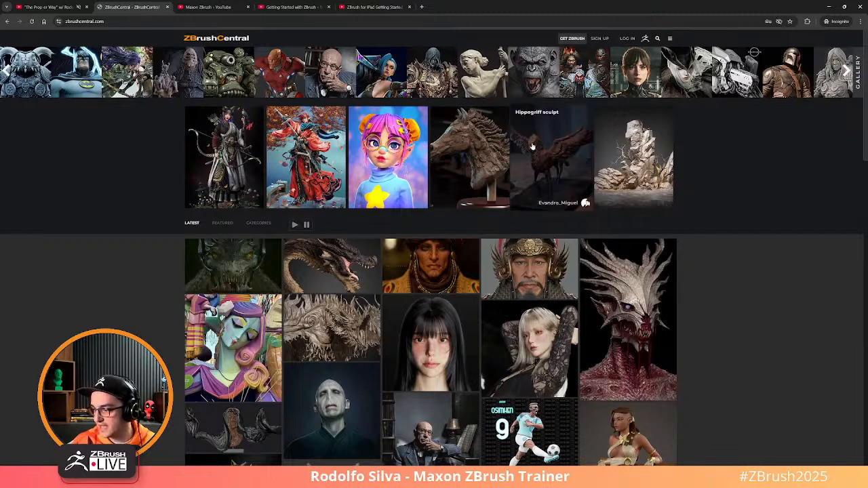
pyautogui.scroll(-2, 456, 306)
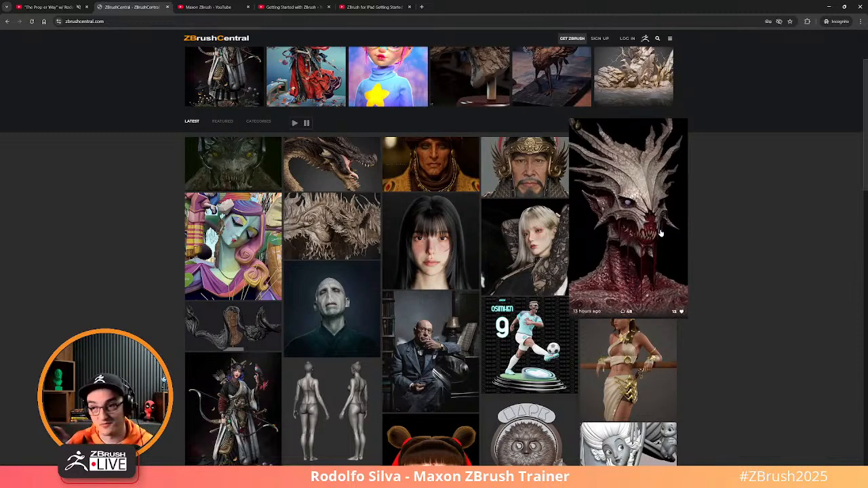
pyautogui.scroll(-2, 616, 241)
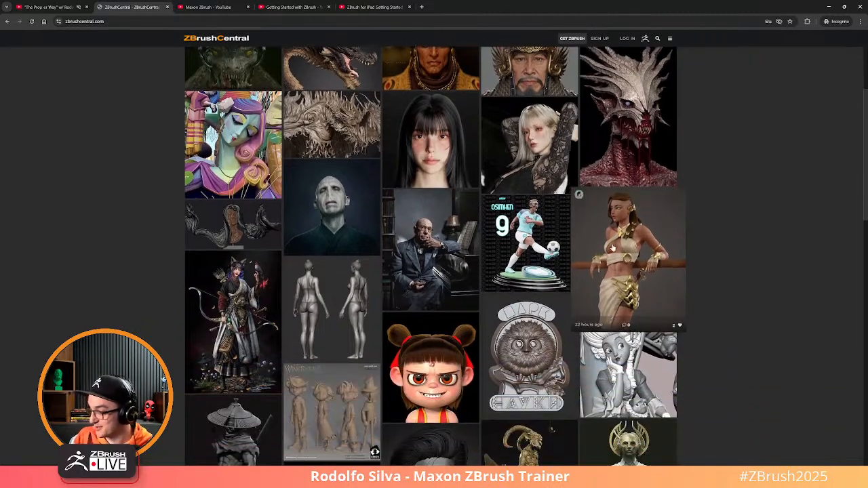
pyautogui.scroll(-4, 612, 248)
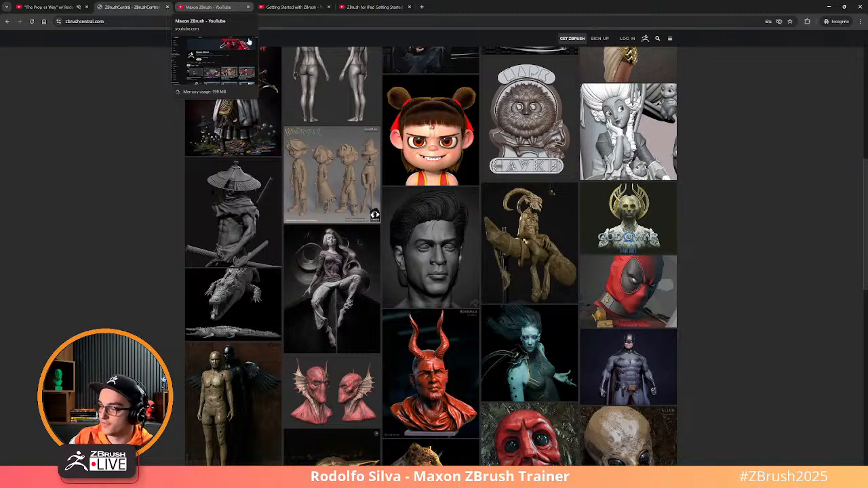
pyautogui.scroll(-1, 299, 178)
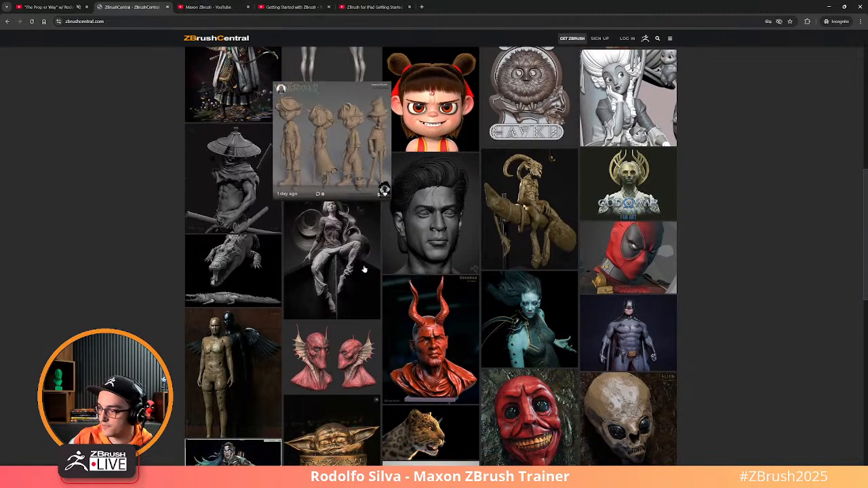
# Open the "Whistling in the Rain" post, examine its renders, concept drawing and clothing sculpts, and return to the gallery
pyautogui.click(333, 248)
pyautogui.scroll(-2, 357, 256)
pyautogui.scroll(1, 357, 256)
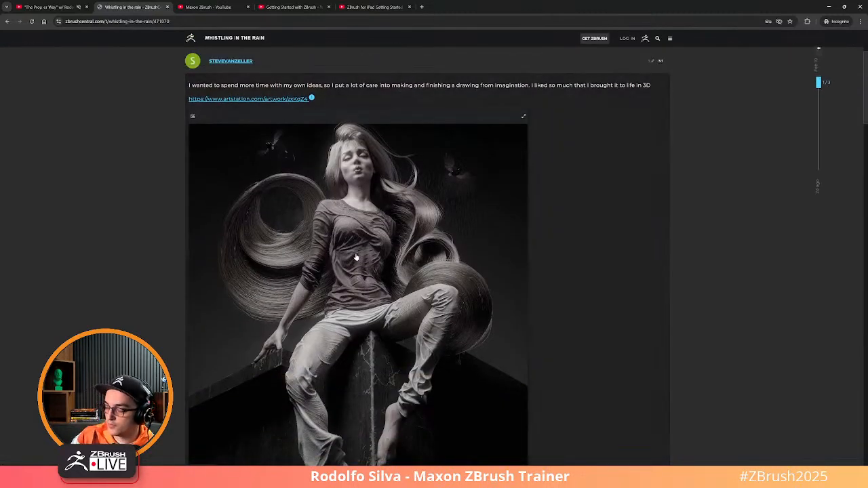
pyautogui.scroll(-5, 356, 258)
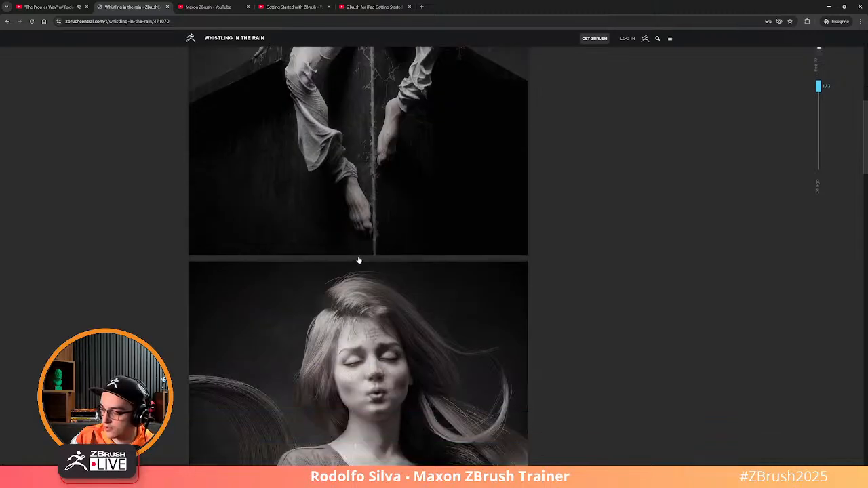
pyautogui.scroll(-6, 370, 302)
pyautogui.scroll(-6, 372, 303)
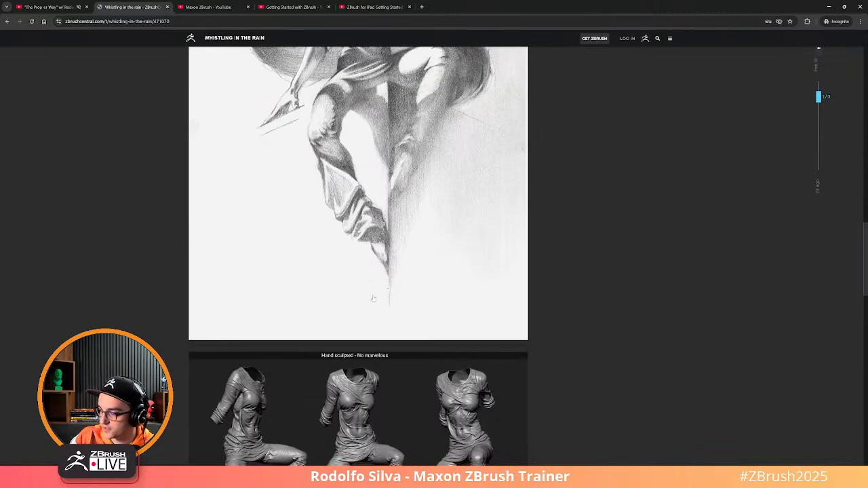
pyautogui.scroll(3, 405, 273)
pyautogui.scroll(-5, 404, 273)
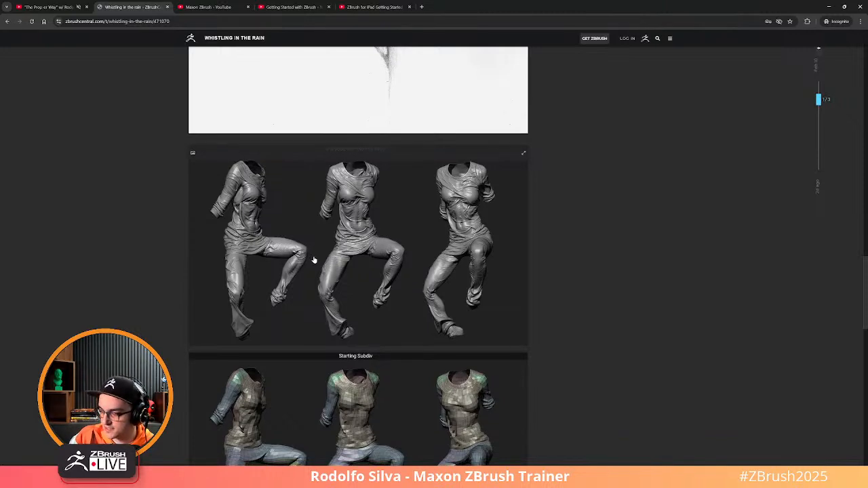
pyautogui.scroll(-4, 316, 255)
pyautogui.scroll(-5, 343, 278)
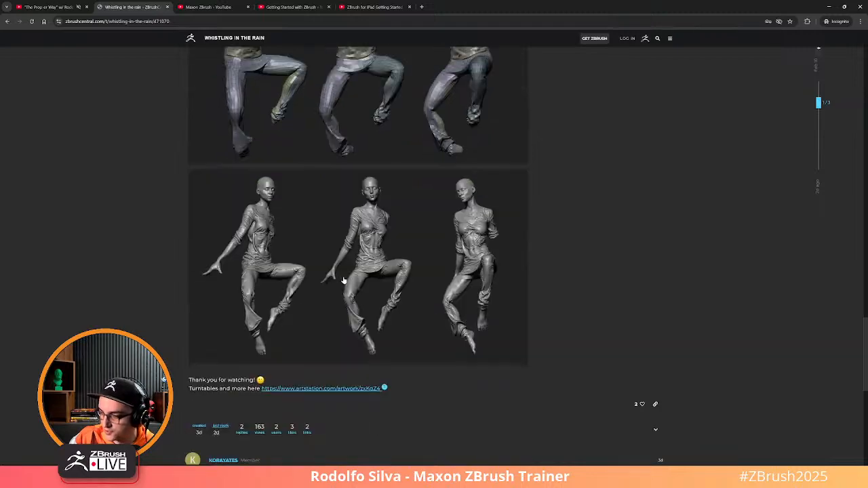
pyautogui.scroll(3, 106, 194)
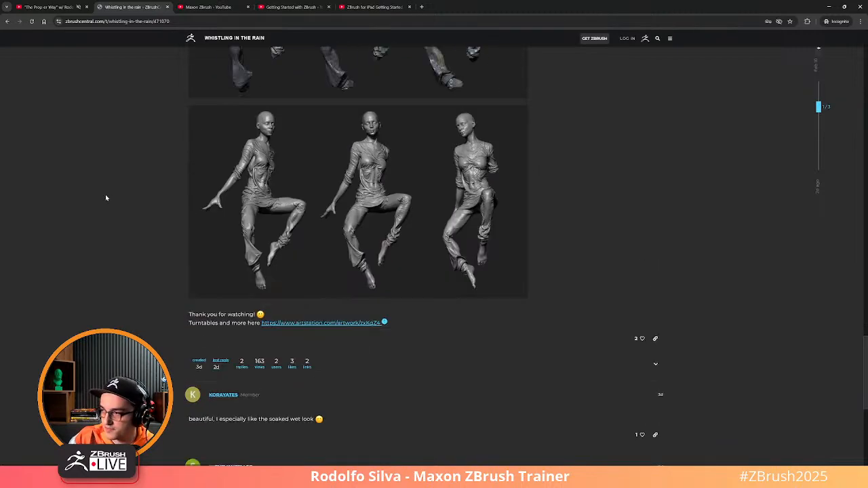
pyautogui.click(8, 21)
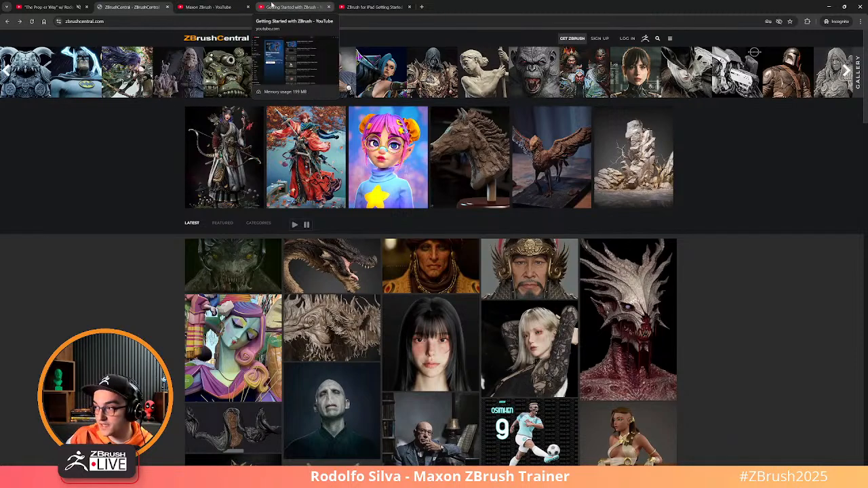
# Review the Maxon ZBrush channel's playlists, including "Getting Started with ZBrush" and "ZBrush for iPad Getting Started Series"
pyautogui.click(277, 6)
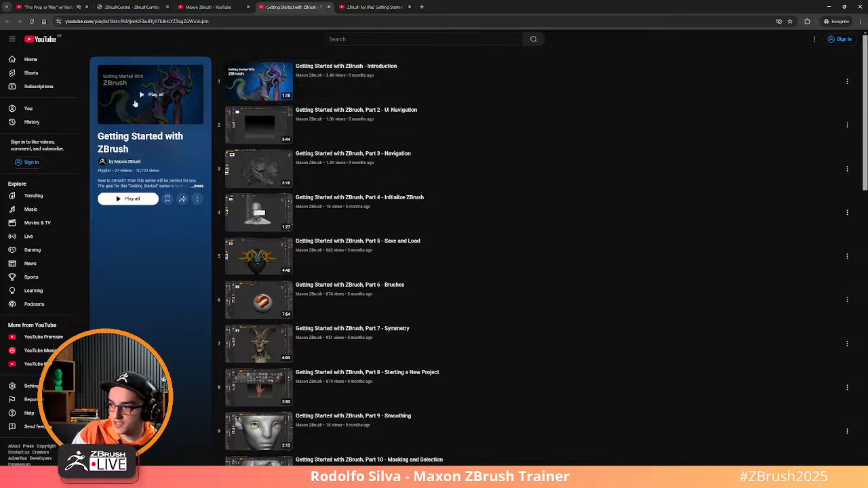
pyautogui.click(207, 7)
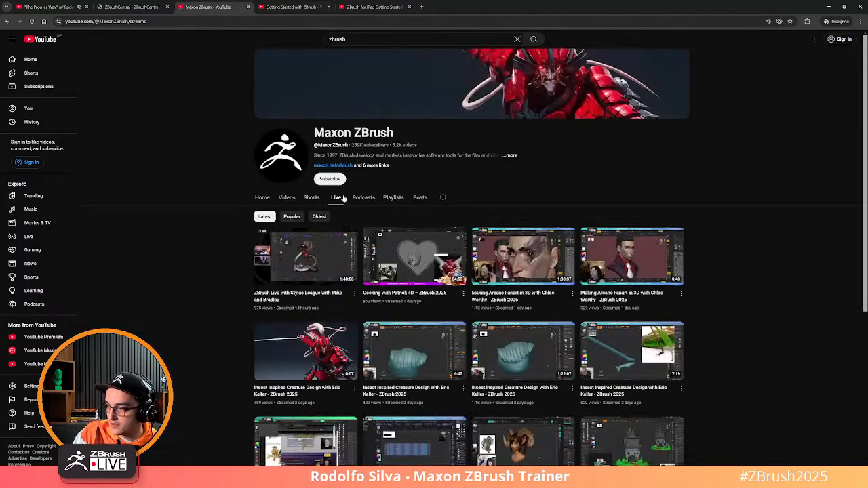
pyautogui.click(393, 197)
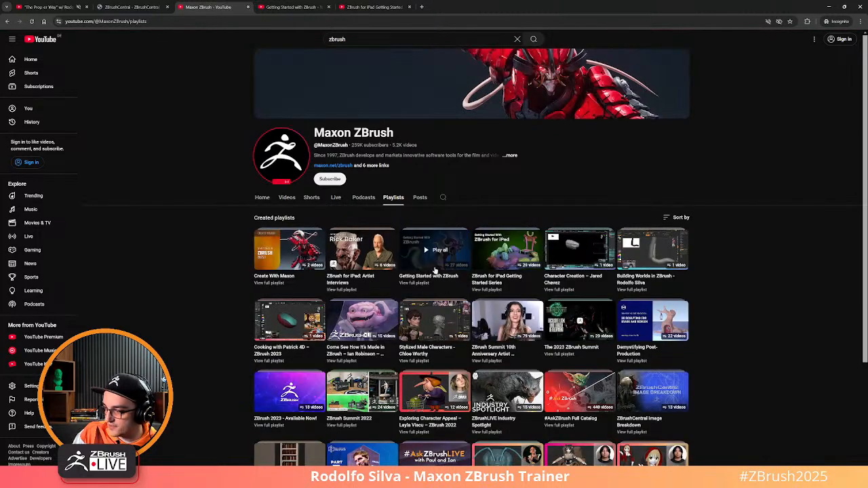
pyautogui.click(297, 7)
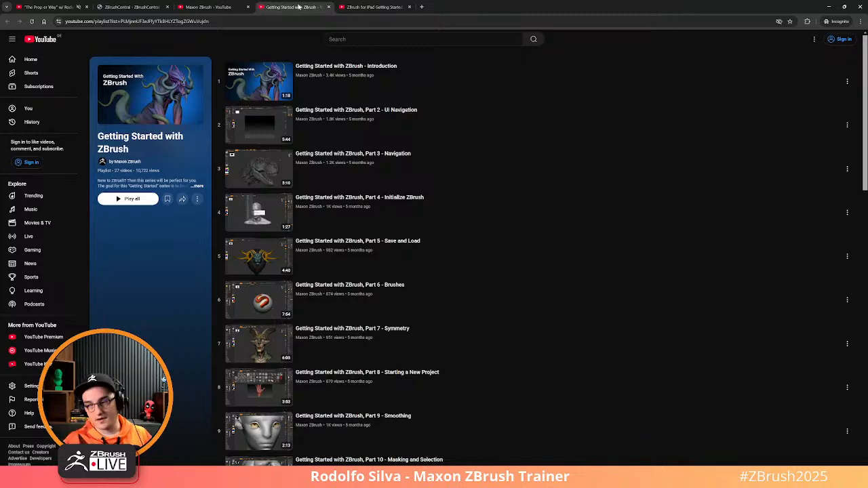
pyautogui.click(377, 6)
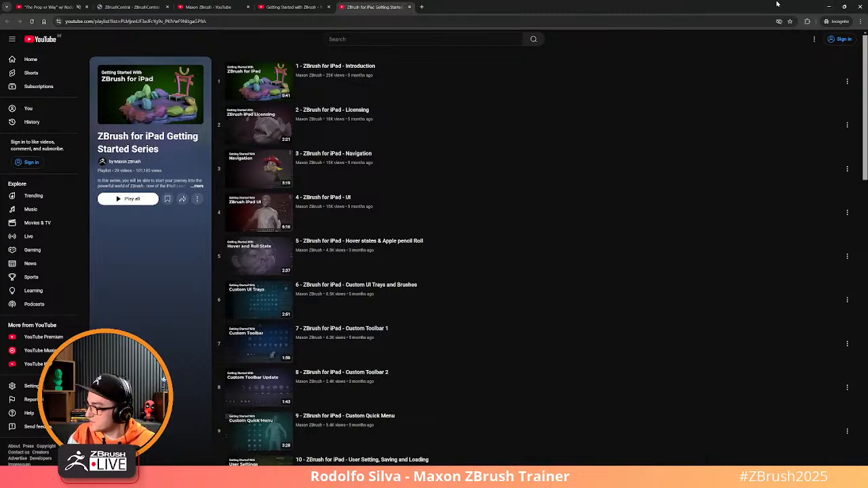
# Switch to ZBrush and examine the sculpted pillar pieces from several angles
pyautogui.click(830, 7)
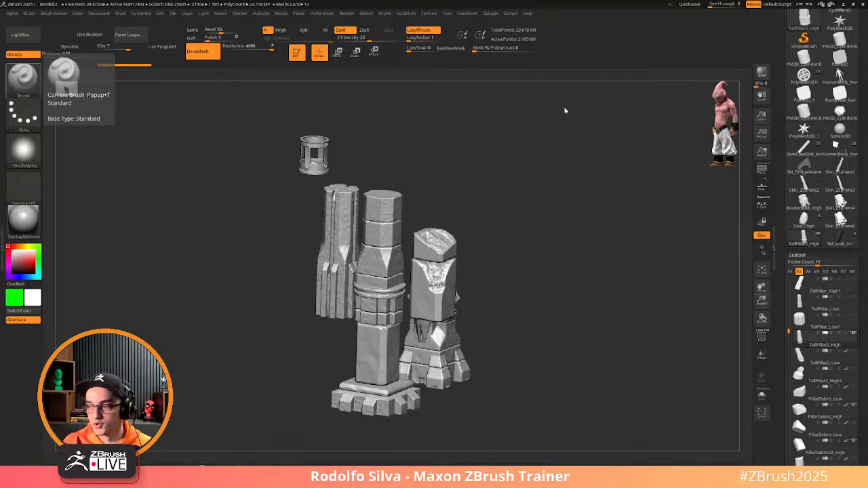
pyautogui.moveTo(459, 260)
pyautogui.mouseDown()
pyautogui.moveTo(516, 251)
pyautogui.moveTo(500, 237)
pyautogui.moveTo(468, 248)
pyautogui.mouseUp()
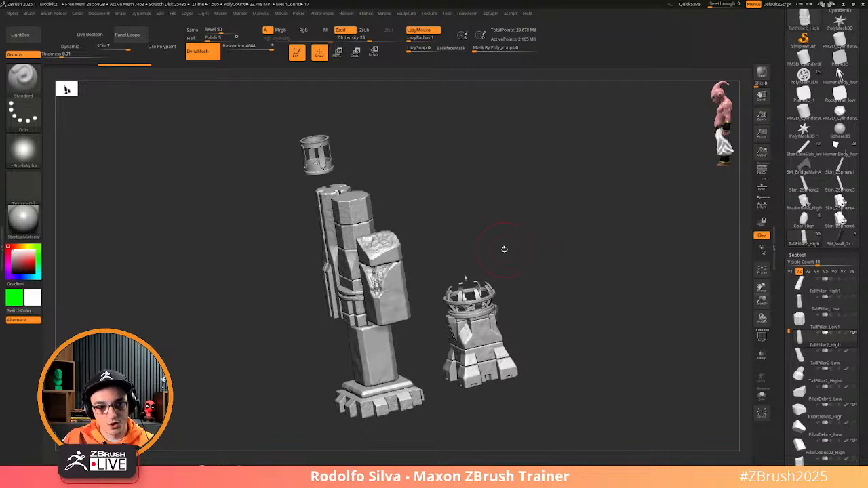
pyautogui.moveTo(523, 265); pyautogui.dragTo(369, 167)
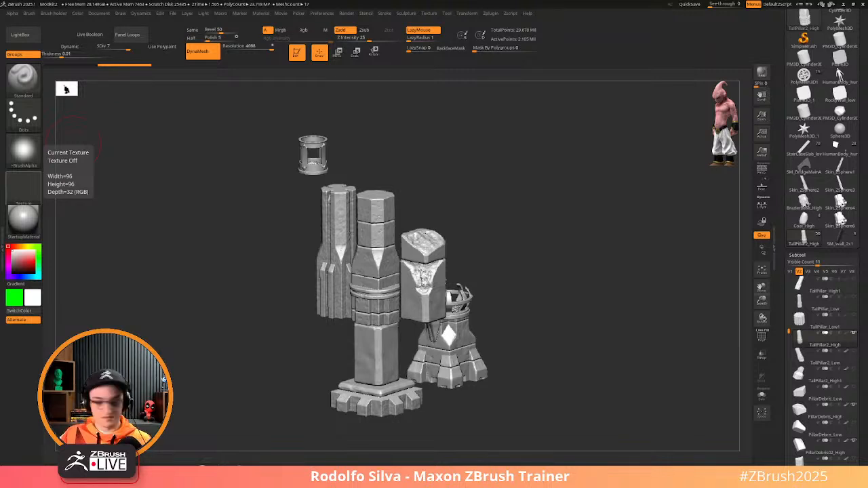
pyautogui.moveTo(626, 250)
pyautogui.mouseDown()
pyautogui.moveTo(614, 252)
pyautogui.moveTo(634, 237)
pyautogui.mouseUp()
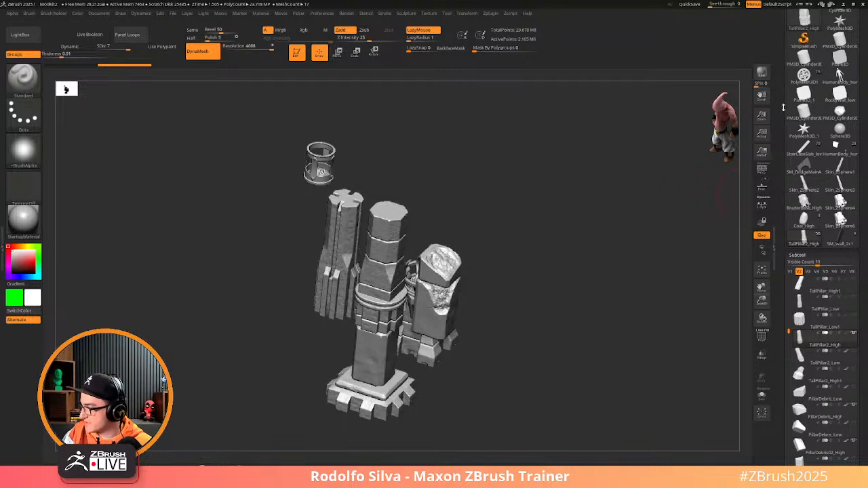
# Load the SM_Wall_2x1 tool and inspect the curved brick wall with its polygon wireframe shown and hidden
pyautogui.moveTo(783, 106); pyautogui.dragTo(784, 191)
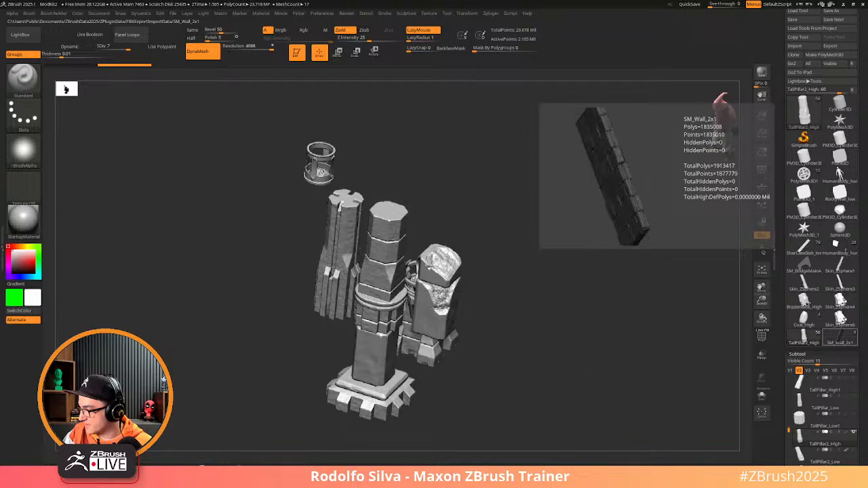
pyautogui.moveTo(501, 297); pyautogui.dragTo(555, 331)
pyautogui.moveTo(240, 344)
pyautogui.keyDown('ctrl'); pyautogui.mouseDown(button='right')
pyautogui.moveTo(308, 333)
pyautogui.moveTo(378, 287)
pyautogui.moveTo(397, 322)
pyautogui.moveTo(360, 296)
pyautogui.moveTo(376, 274)
pyautogui.moveTo(299, 268)
pyautogui.mouseUp(button='right'); pyautogui.keyUp('ctrl')
pyautogui.hotkey('shift', 'f')
pyautogui.hotkey('shift', 'f')
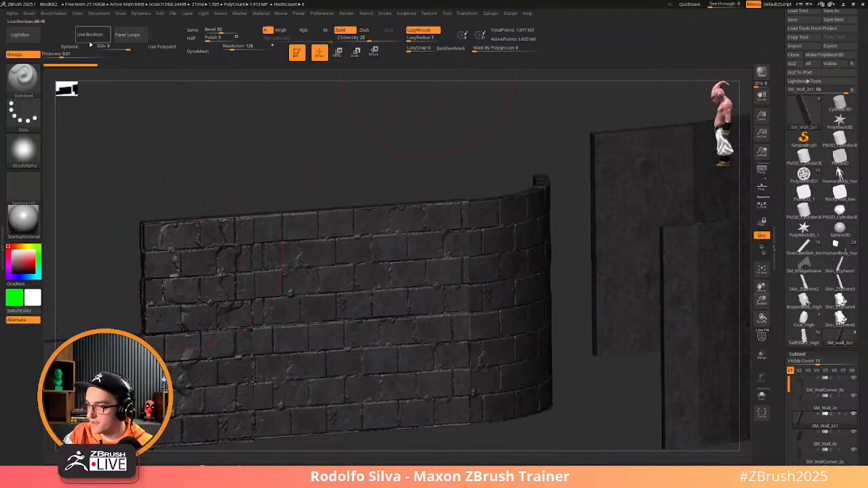
# Open the Props1 project in place of the current one
pyautogui.click(20, 34)
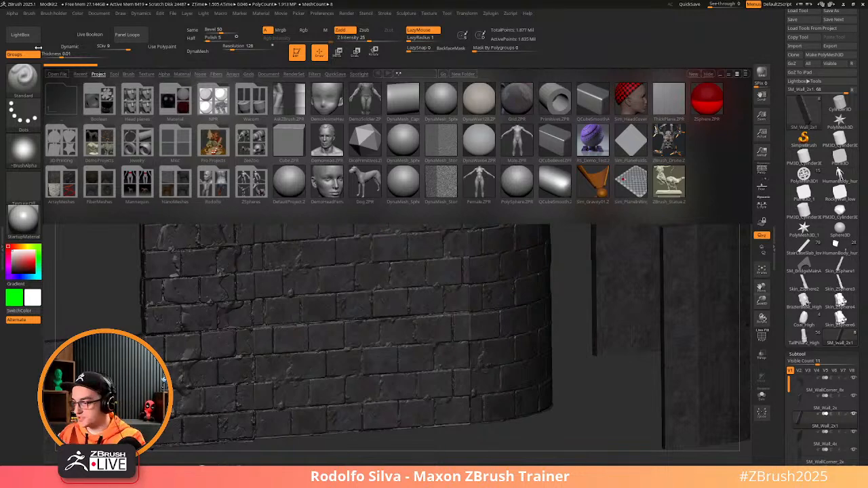
pyautogui.click(173, 13)
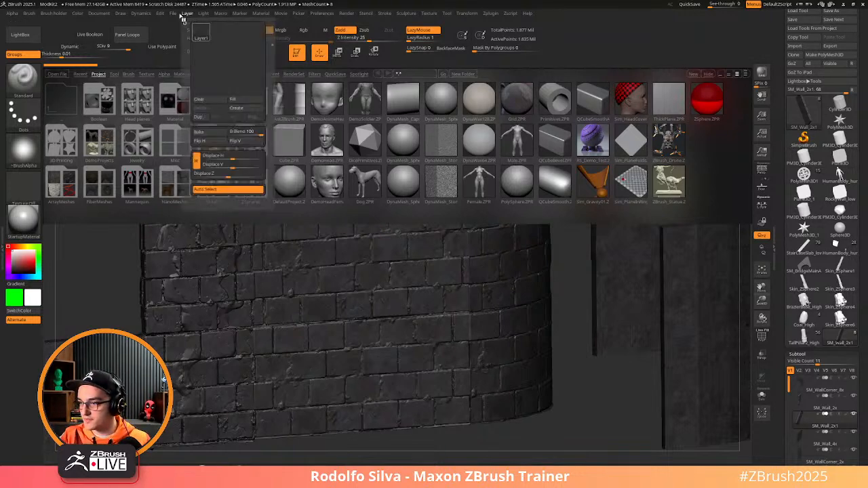
pyautogui.click(204, 28)
pyautogui.click(455, 261)
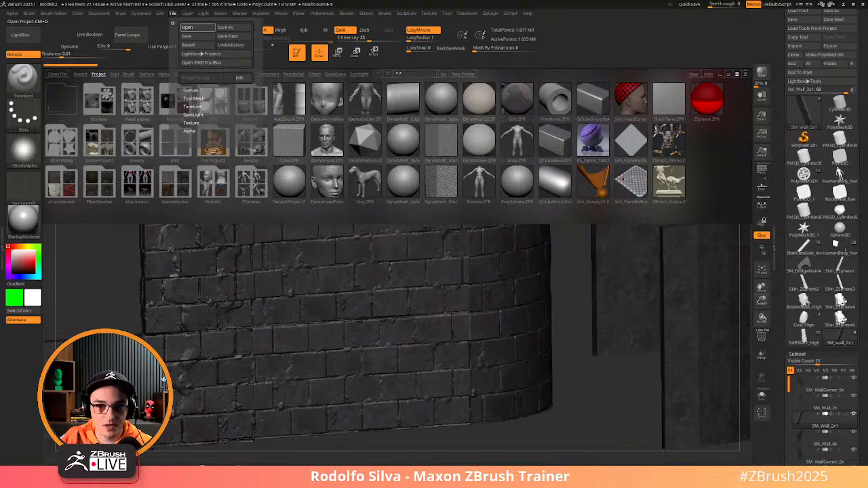
pyautogui.click(197, 27)
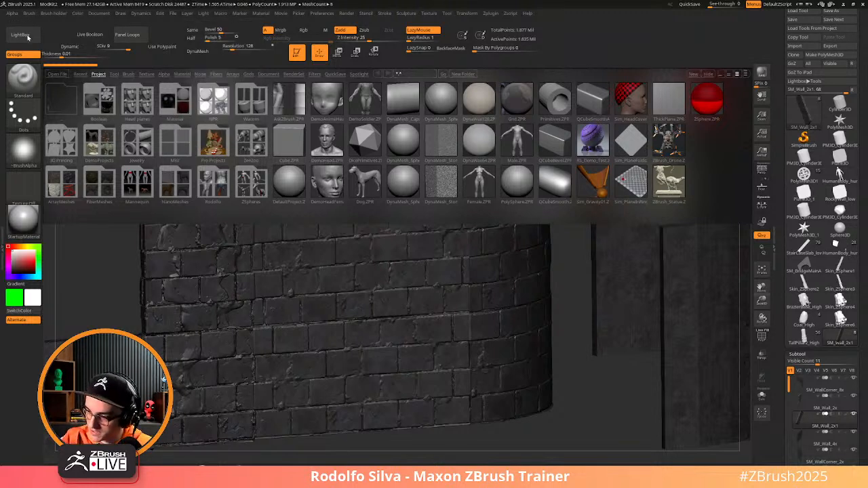
pyautogui.doubleClick(284, 188)
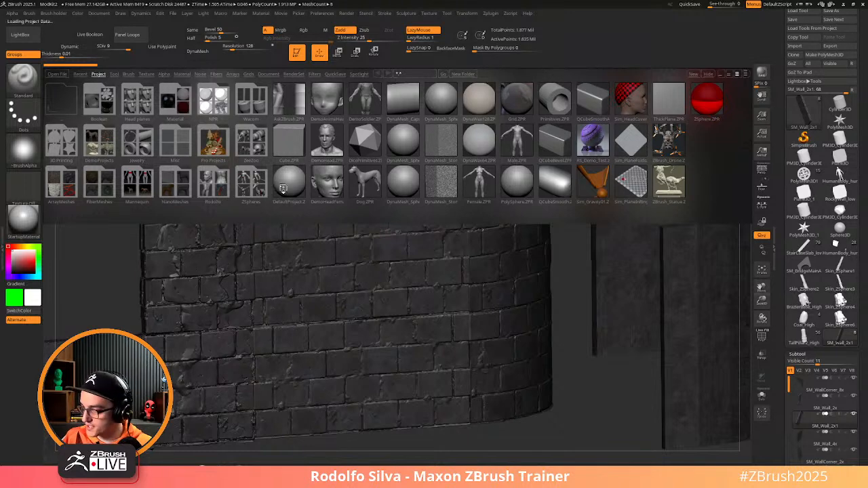
# Make the SM_TallPillar3 subtool active and inspect its polygon wireframe beside the human figure and cube
pyautogui.keyDown('ctrl'); pyautogui.moveTo(442, 244); pyautogui.dragTo(493, 267, button='right'); pyautogui.keyUp('ctrl')
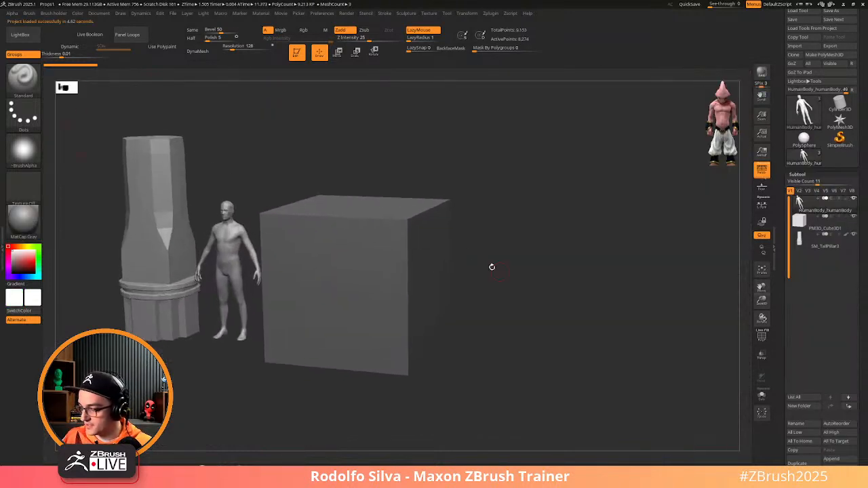
pyautogui.moveTo(325, 259)
pyautogui.keyDown('alt'); pyautogui.mouseDown(button='right')
pyautogui.moveTo(368, 267)
pyautogui.moveTo(427, 255)
pyautogui.mouseUp(button='right'); pyautogui.keyUp('alt')
pyautogui.keyDown('alt'); pyautogui.click(287, 266); pyautogui.keyUp('alt')
pyautogui.hotkey('shift', 'f')
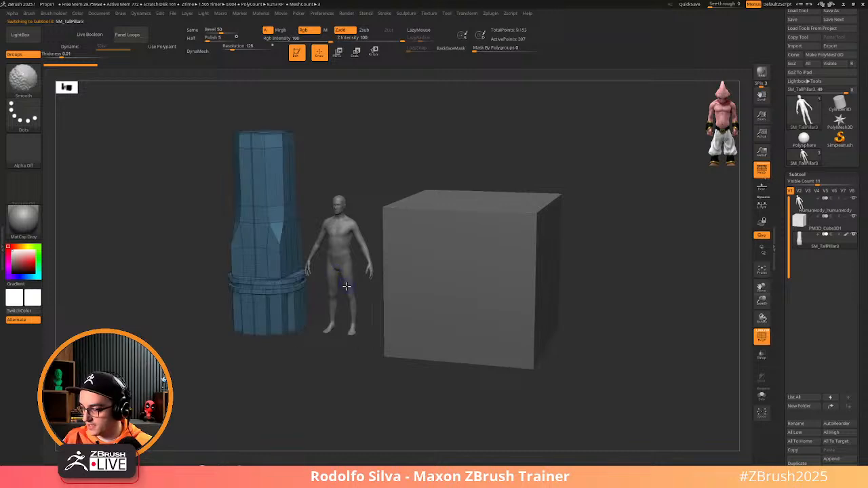
pyautogui.hotkey('shift', 'f')
pyautogui.keyDown('alt'); pyautogui.moveTo(359, 287); pyautogui.dragTo(430, 306, button='right'); pyautogui.keyUp('alt')
pyautogui.hotkey('shift', 'f')
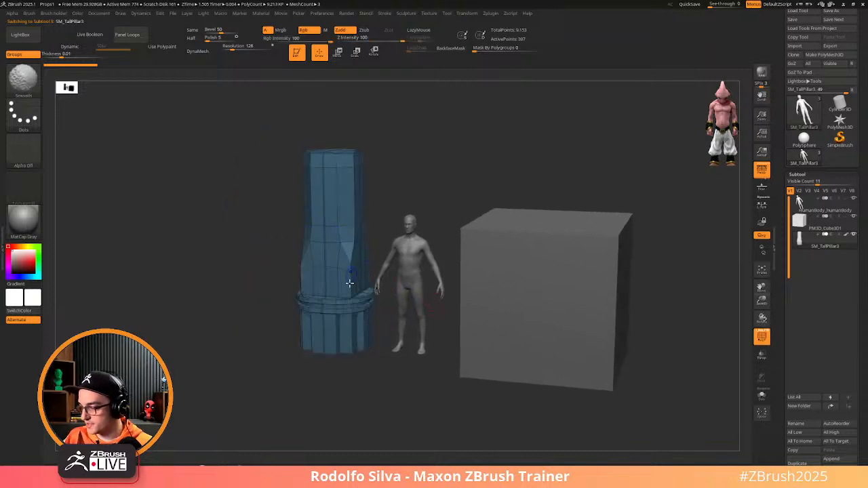
pyautogui.hotkey('shift', 'f')
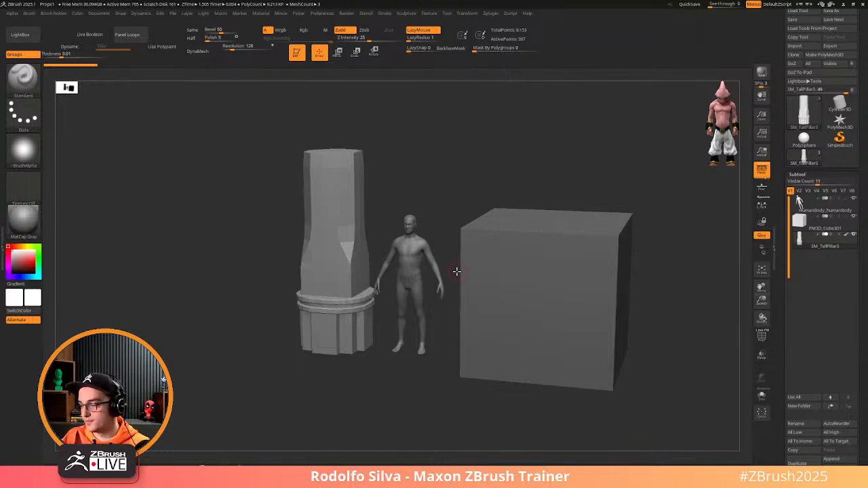
pyautogui.moveTo(457, 272); pyautogui.dragTo(411, 279)
pyautogui.rightClick(411, 279)
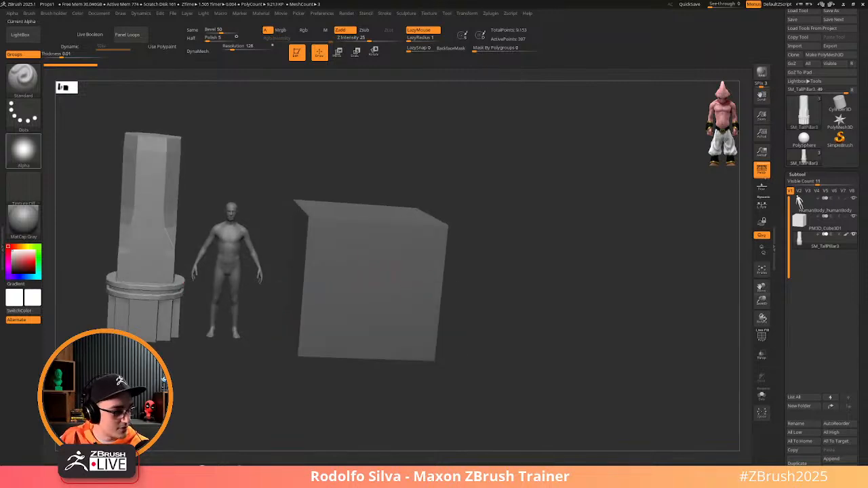
# Make the PM3D_Cube3D1 subtool active and display its polygon wireframe
pyautogui.moveTo(23, 151)
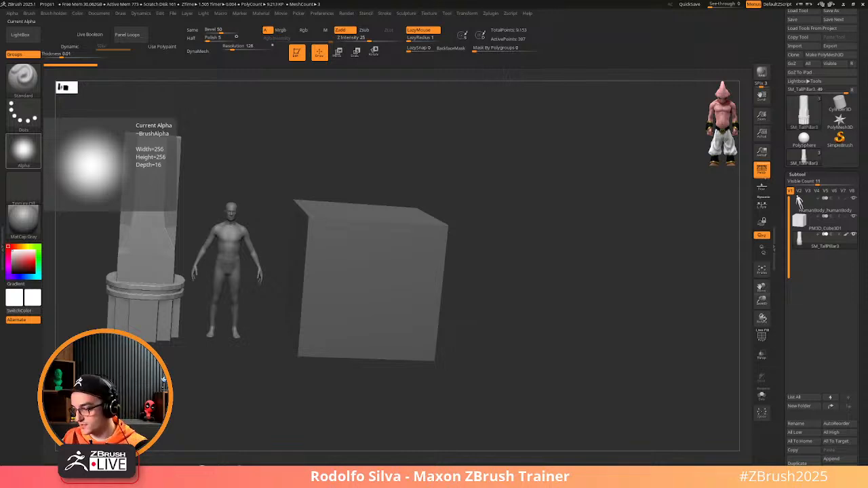
pyautogui.moveTo(501, 286); pyautogui.dragTo(481, 299)
pyautogui.keyDown('alt'); pyautogui.click(451, 299); pyautogui.keyUp('alt')
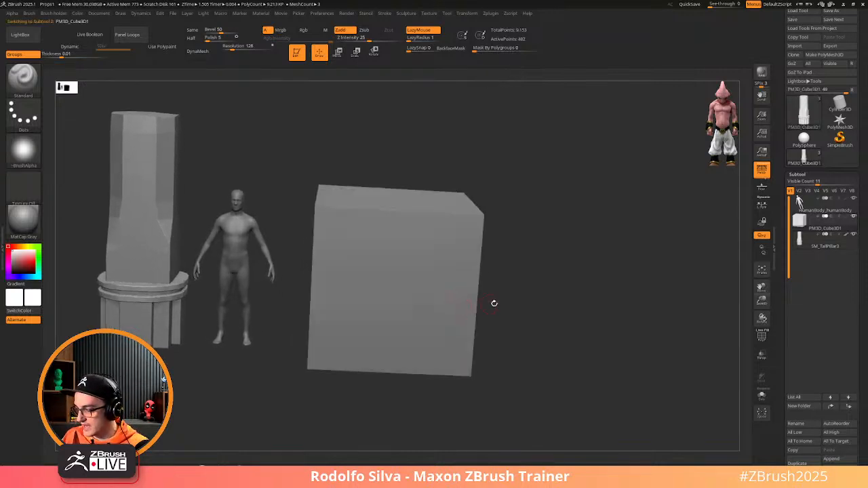
pyautogui.hotkey('shift', 'f')
pyautogui.hotkey('shift', 'f')
pyautogui.hotkey('shift', 'f')
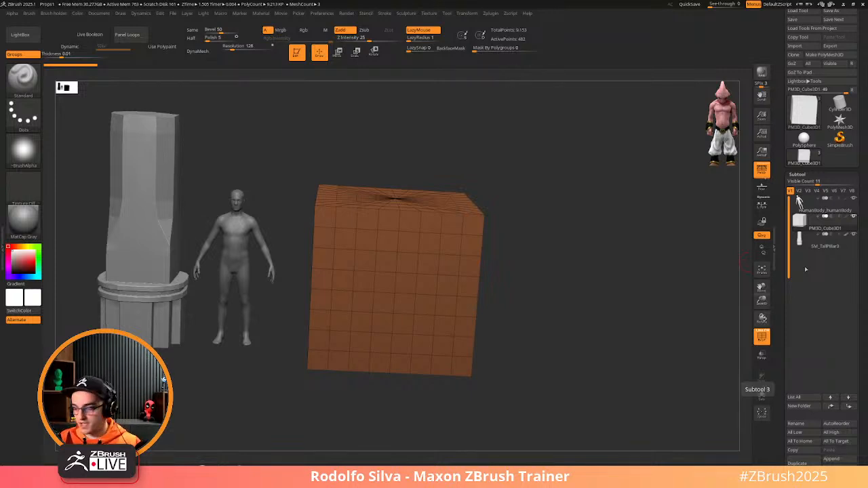
pyautogui.moveTo(556, 312); pyautogui.dragTo(558, 306)
# Replace the cube's mesh with a Cylinder 3D primitive using the transform gizmo's customization options
pyautogui.press('w')
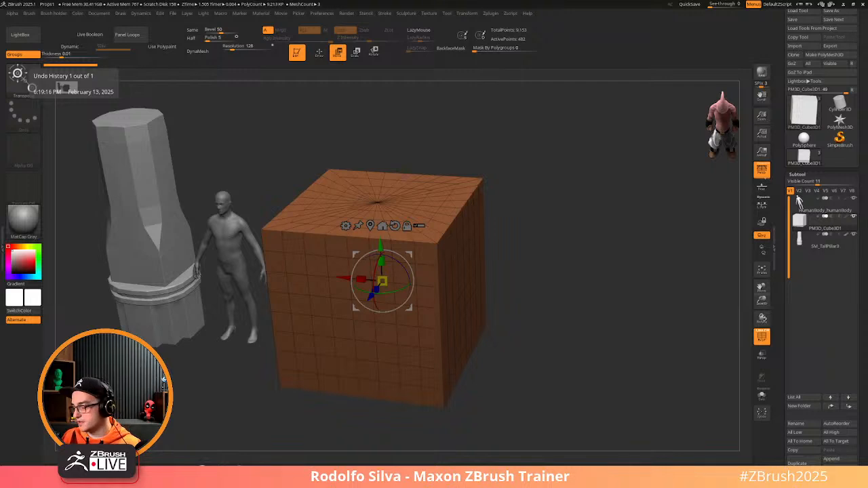
pyautogui.moveTo(509, 300); pyautogui.dragTo(526, 300)
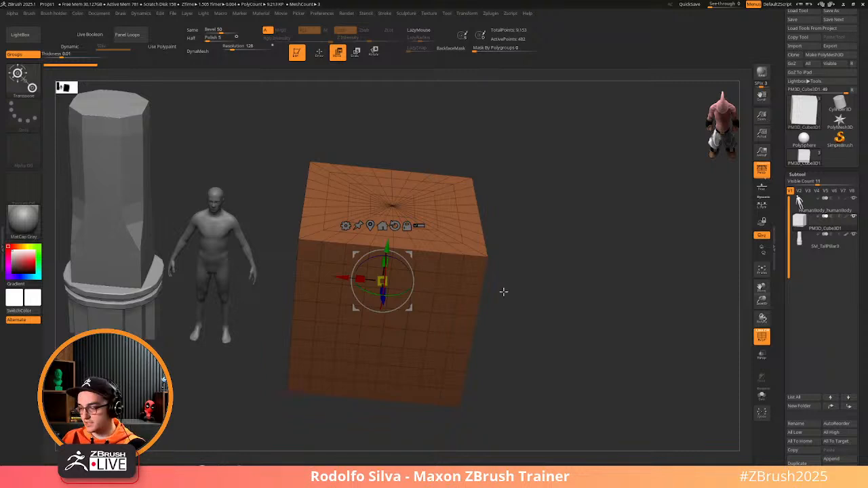
pyautogui.moveTo(502, 291); pyautogui.dragTo(494, 304)
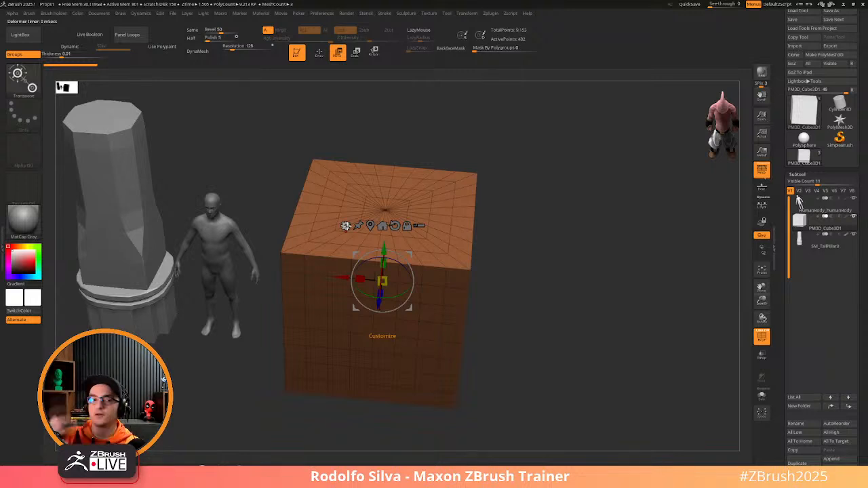
pyautogui.click(346, 225)
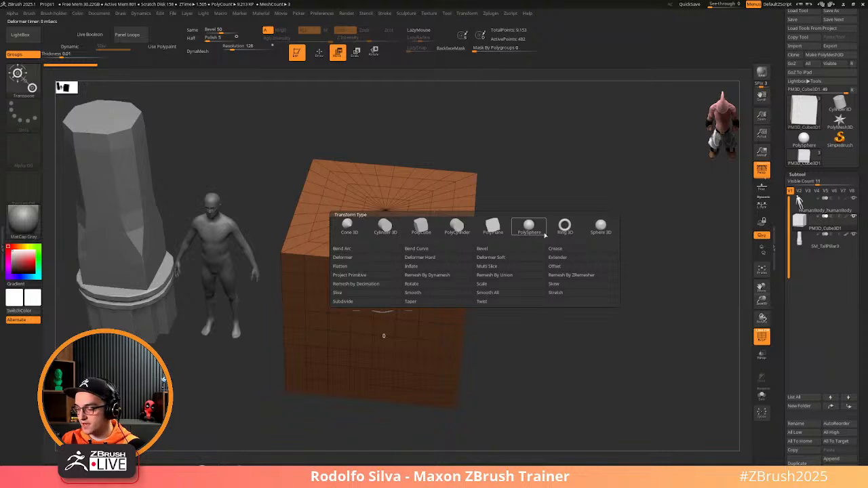
pyautogui.click(392, 232)
pyautogui.moveTo(469, 310); pyautogui.dragTo(438, 290)
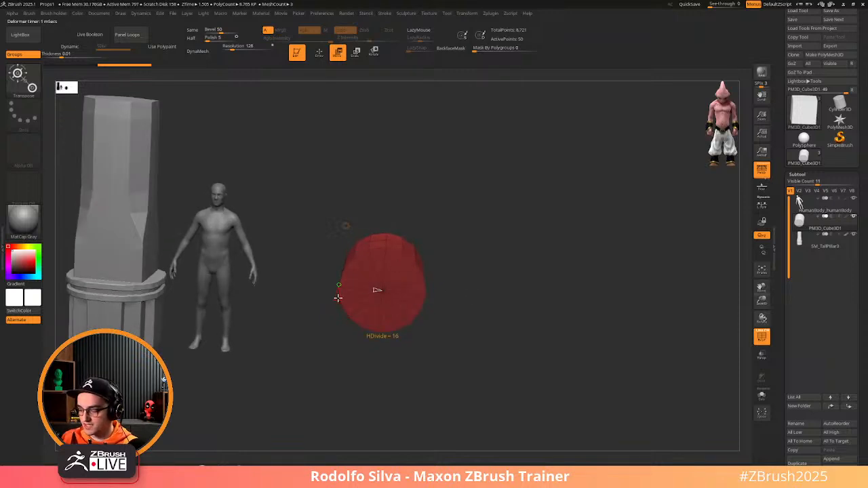
# Reduce the cylinder to eight sides and set its VDivide to 3
pyautogui.moveTo(337, 298); pyautogui.dragTo(340, 294)
pyautogui.moveTo(421, 329); pyautogui.dragTo(468, 329)
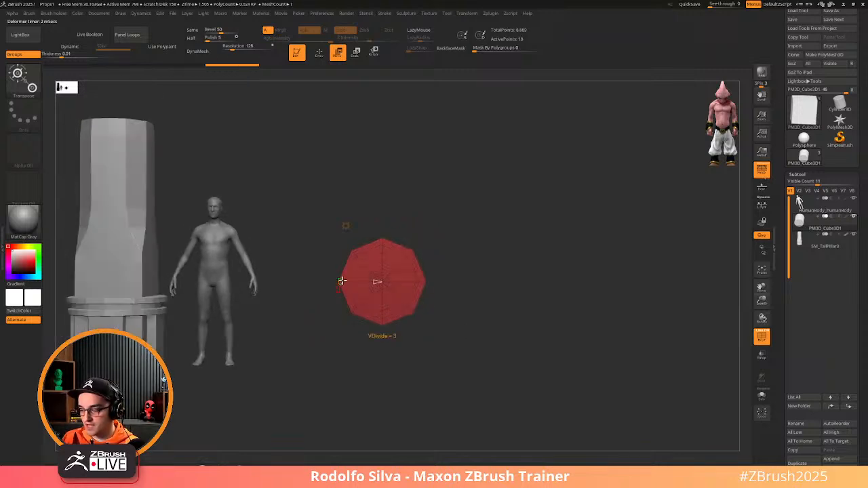
pyautogui.moveTo(429, 323); pyautogui.dragTo(449, 338)
# Enlarge the eight-sided cylinder uniformly and stretch it along Y into a tall, oval shape
pyautogui.moveTo(382, 281); pyautogui.dragTo(502, 183)
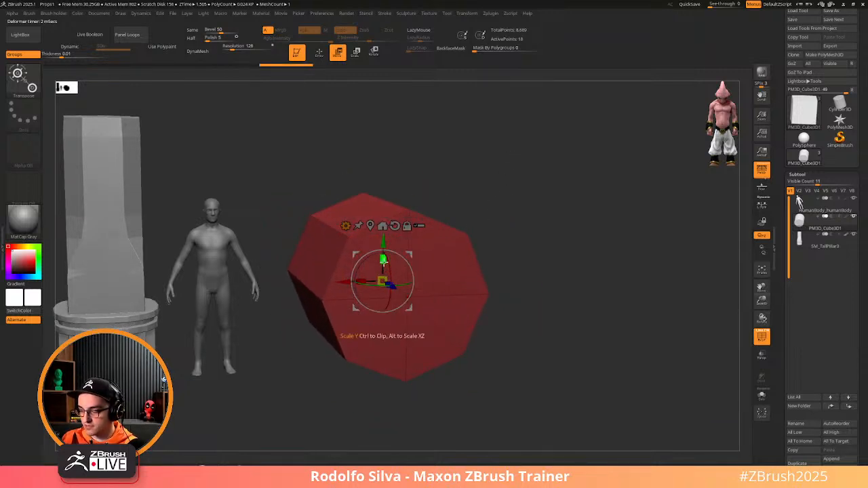
pyautogui.moveTo(383, 259); pyautogui.dragTo(384, 192)
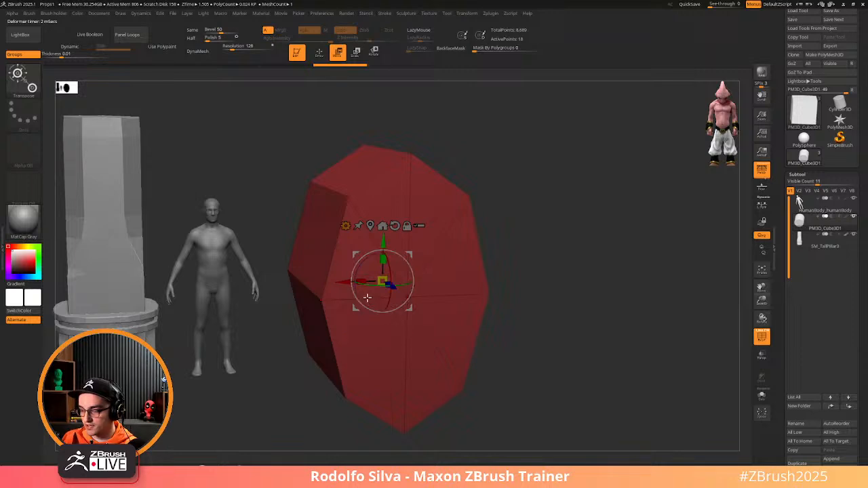
pyautogui.press('q')
pyautogui.press('w')
# Increase the stretched cylinder to 20 sides and open its inner radius to form a thin-walled oval ring
pyautogui.moveTo(319, 302); pyautogui.dragTo(323, 311, button='right')
pyautogui.moveTo(323, 311); pyautogui.dragTo(320, 318)
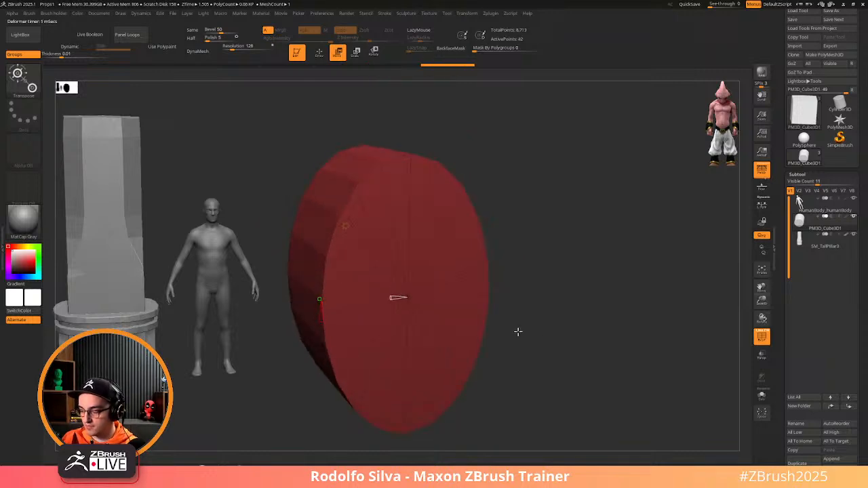
pyautogui.keyDown('shift'); pyautogui.moveTo(518, 332); pyautogui.dragTo(531, 335); pyautogui.keyUp('shift')
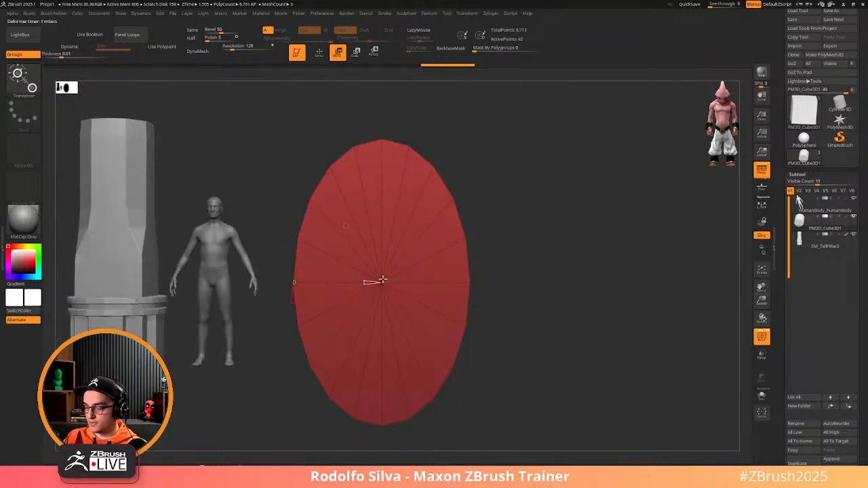
pyautogui.moveTo(374, 284); pyautogui.dragTo(330, 283)
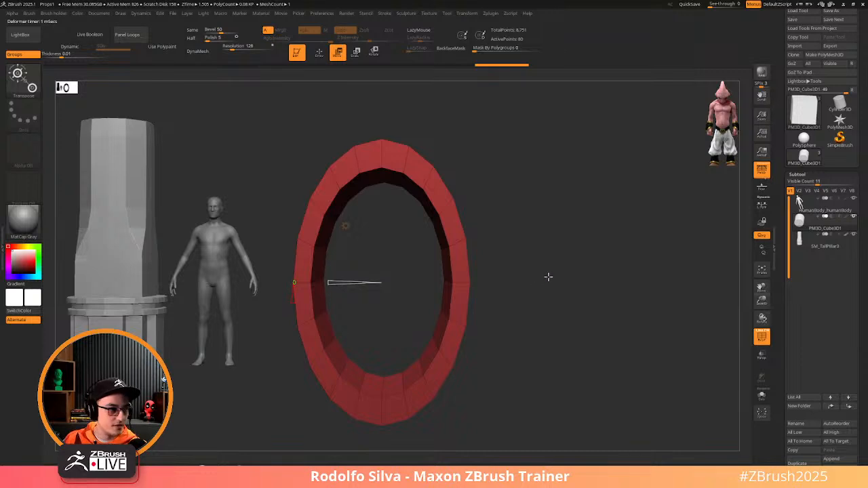
pyautogui.moveTo(549, 275); pyautogui.dragTo(569, 265)
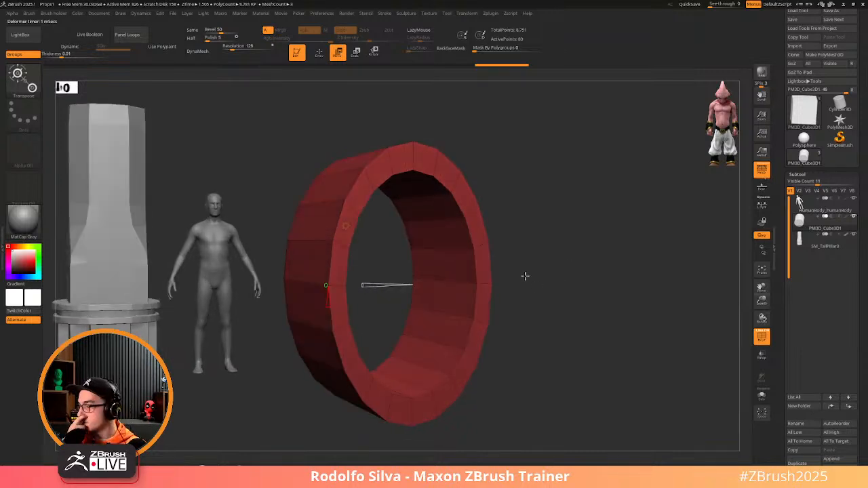
# Fine-tune the oval ring's inner radius and check the wall thickness from the front
pyautogui.click(791, 192)
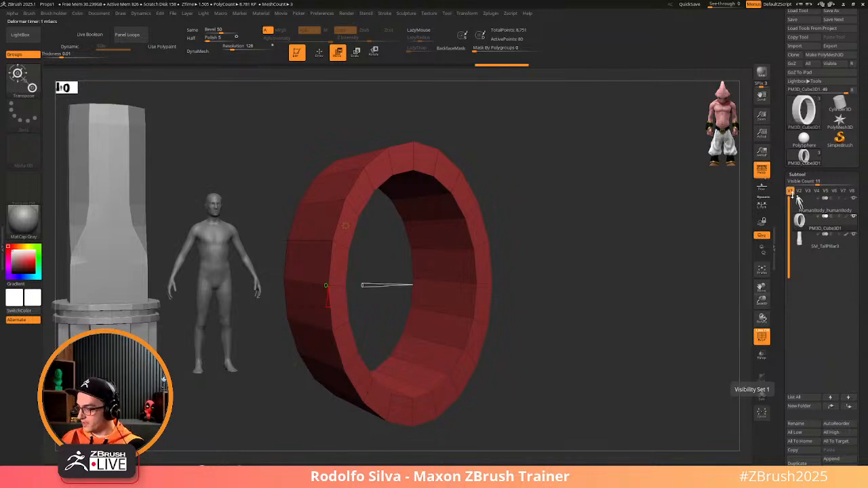
pyautogui.moveTo(623, 276); pyautogui.dragTo(510, 242)
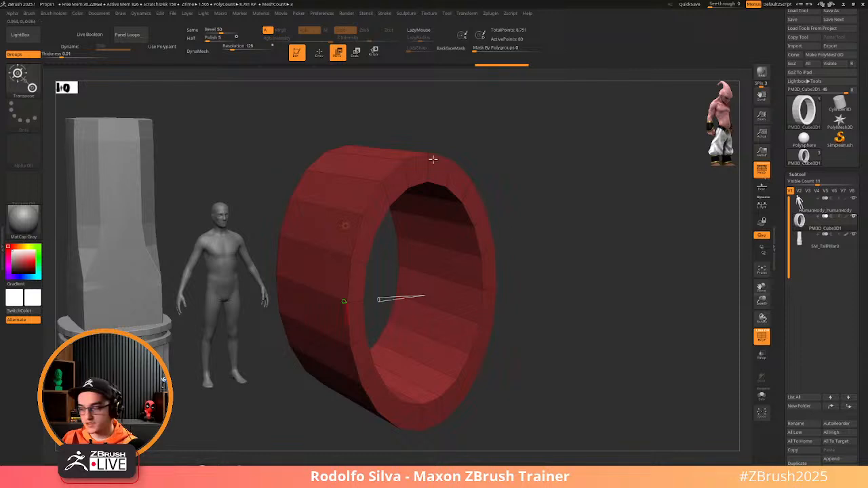
pyautogui.moveTo(595, 305); pyautogui.dragTo(563, 318)
pyautogui.moveTo(373, 303)
pyautogui.mouseDown()
pyautogui.moveTo(390, 301)
pyautogui.moveTo(360, 305)
pyautogui.mouseUp()
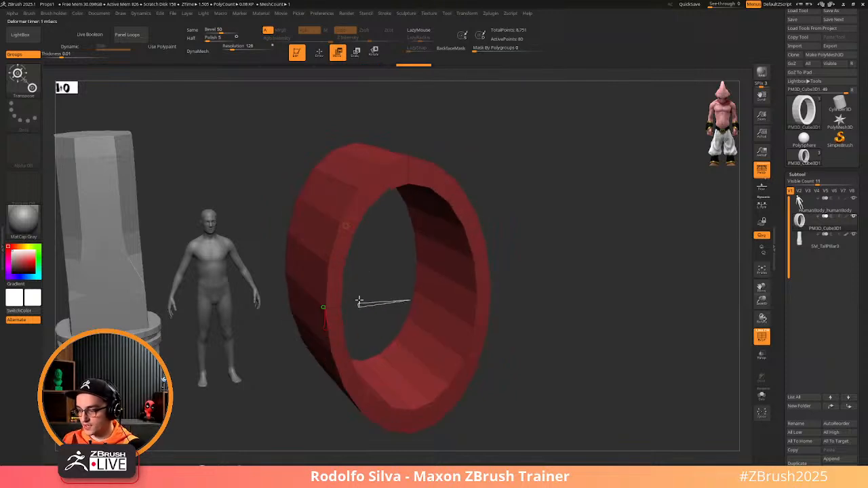
pyautogui.moveTo(556, 316); pyautogui.dragTo(519, 279)
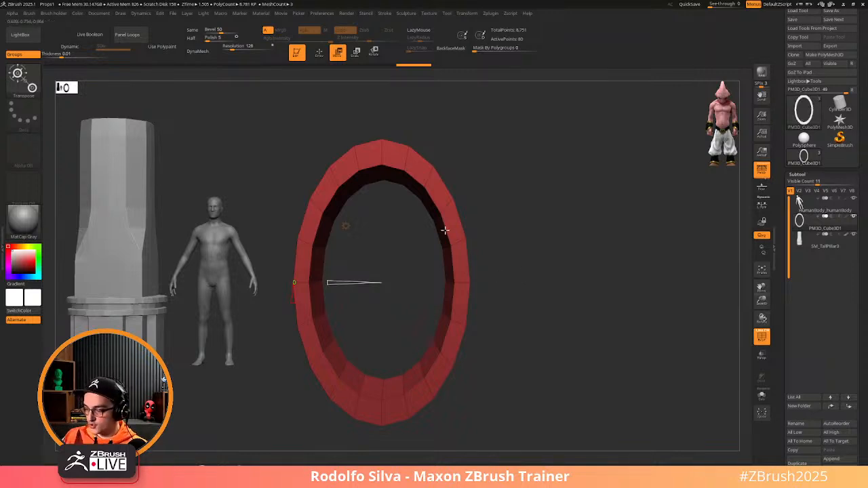
# Turn off perspective and inspect the oval ring from the front and at an angle
pyautogui.press('p')
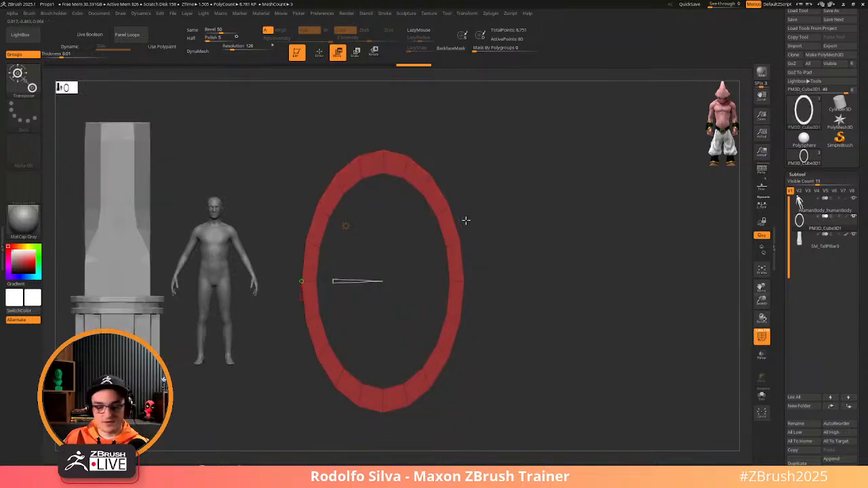
pyautogui.moveTo(520, 305); pyautogui.dragTo(530, 283)
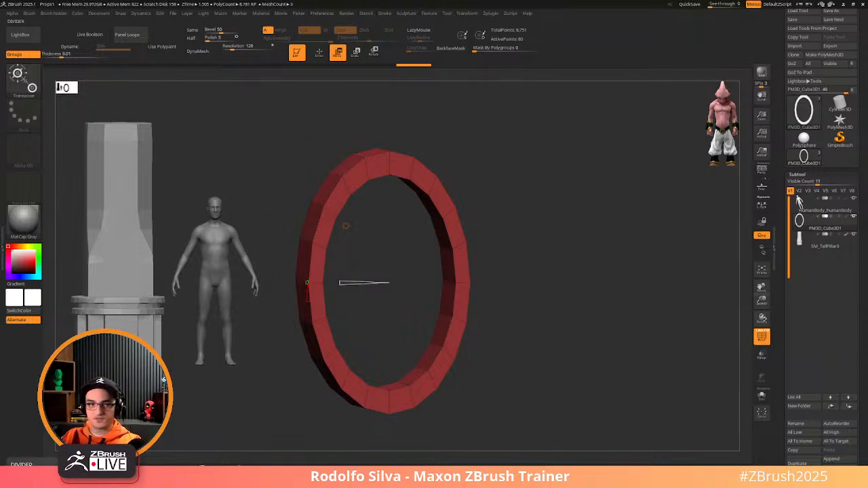
pyautogui.moveTo(504, 291); pyautogui.dragTo(519, 301)
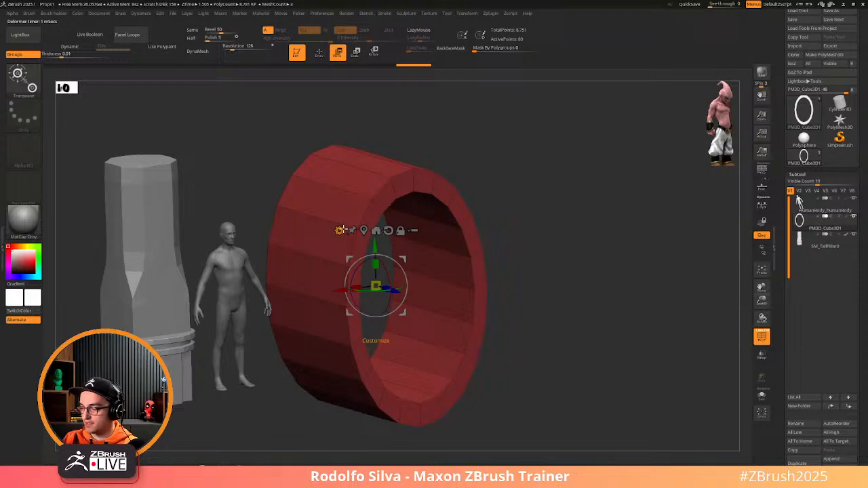
# Apply the Deformer transform type to surround the oval ring with a control cage
pyautogui.click(339, 230)
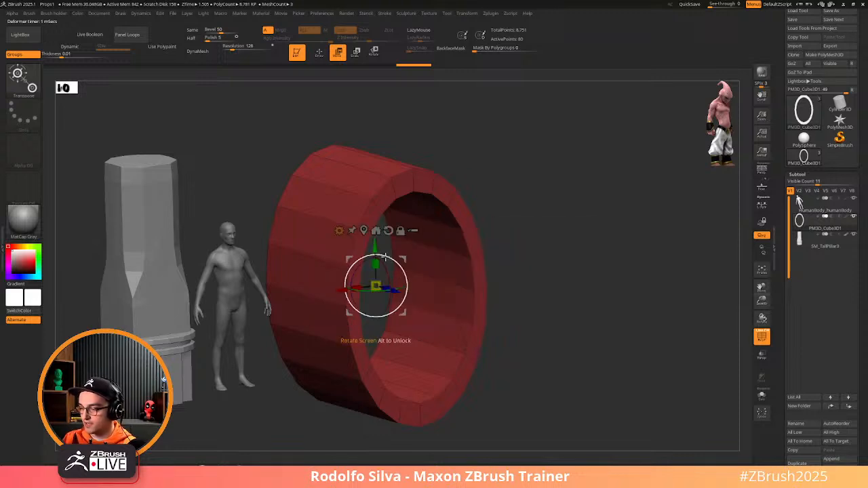
pyautogui.click(340, 230)
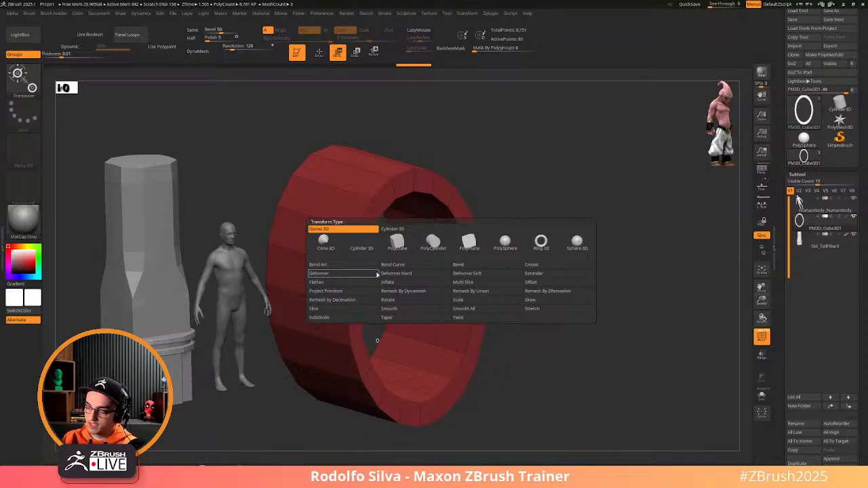
pyautogui.click(362, 276)
pyautogui.moveTo(493, 291); pyautogui.dragTo(526, 295)
pyautogui.hotkey('ctrl', 'z')
pyautogui.hotkey('ctrl', 'shift', 'z')
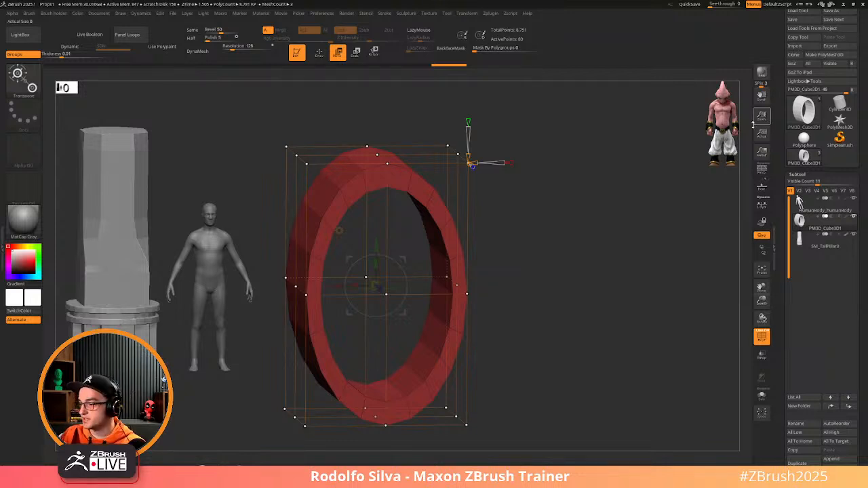
# Isolate the cage's top middle control points in front view and pull them slightly upward
pyautogui.moveTo(513, 288); pyautogui.dragTo(585, 241)
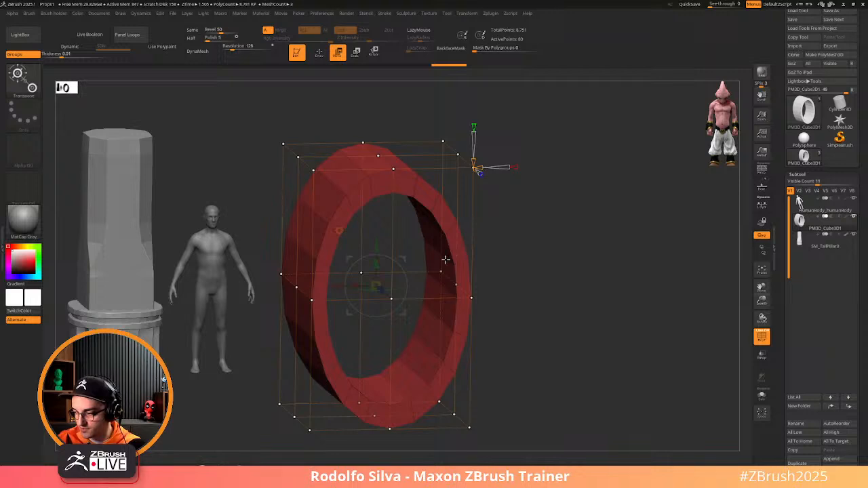
pyautogui.moveTo(500, 253); pyautogui.dragTo(522, 265)
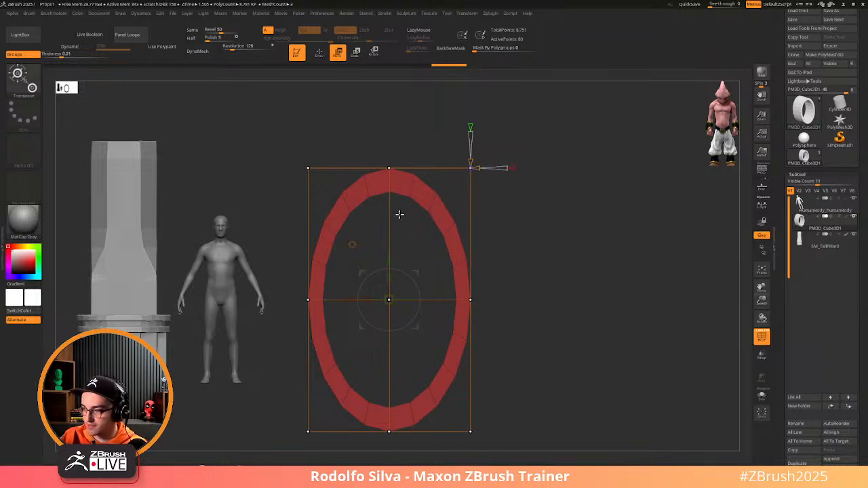
pyautogui.keyDown('ctrl'); pyautogui.moveTo(404, 150); pyautogui.dragTo(363, 207); pyautogui.keyUp('ctrl')
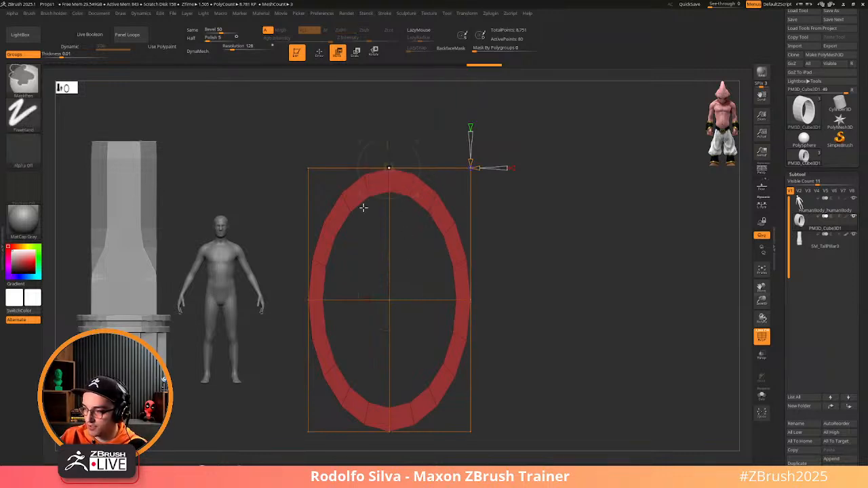
pyautogui.keyDown('alt'); pyautogui.moveTo(533, 219); pyautogui.dragTo(533, 268); pyautogui.keyUp('alt')
pyautogui.moveTo(389, 175); pyautogui.dragTo(390, 162)
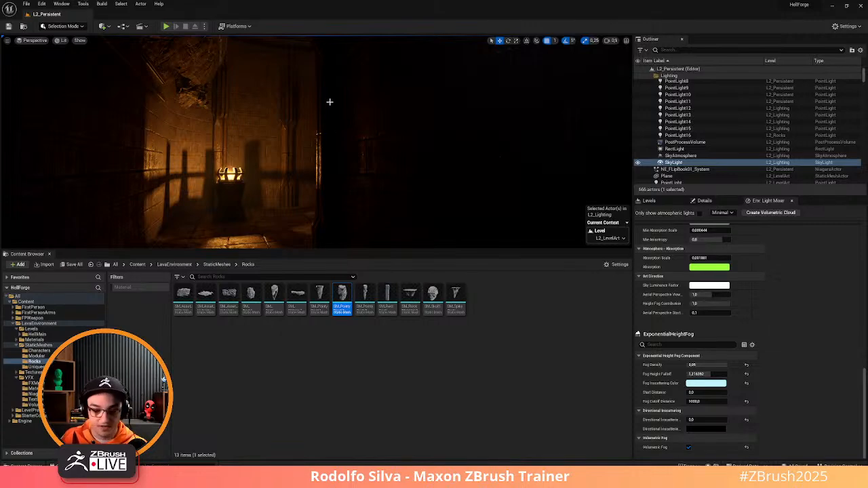
# Switch to Unreal Engine, make the level viewport full screen and examine the torch-lit corridor and main hall
pyautogui.moveTo(309, 108); pyautogui.dragTo(278, 164, button='right')
pyautogui.press('F11')
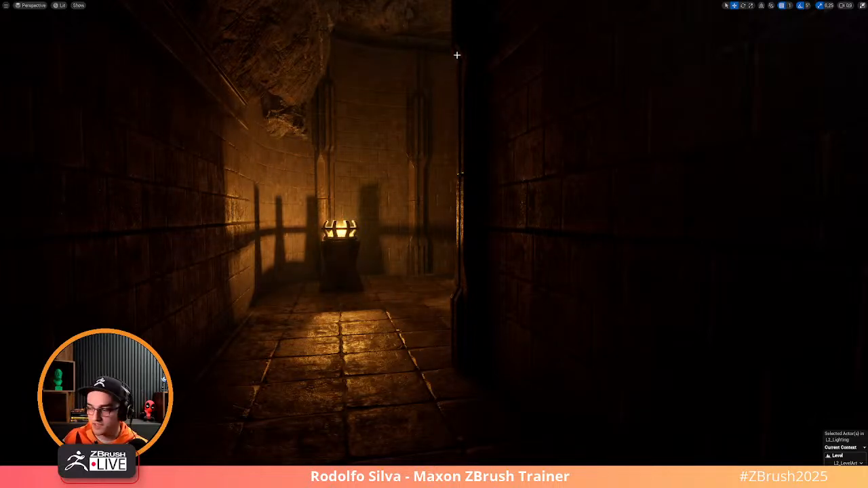
pyautogui.moveTo(504, 72); pyautogui.dragTo(560, 81, button='right')
pyautogui.press('w')
pyautogui.scroll(-2, 678, 83)
pyautogui.press('w')
pyautogui.press('s')
pyautogui.moveTo(443, 111); pyautogui.dragTo(405, 190, button='right')
pyautogui.press('w')
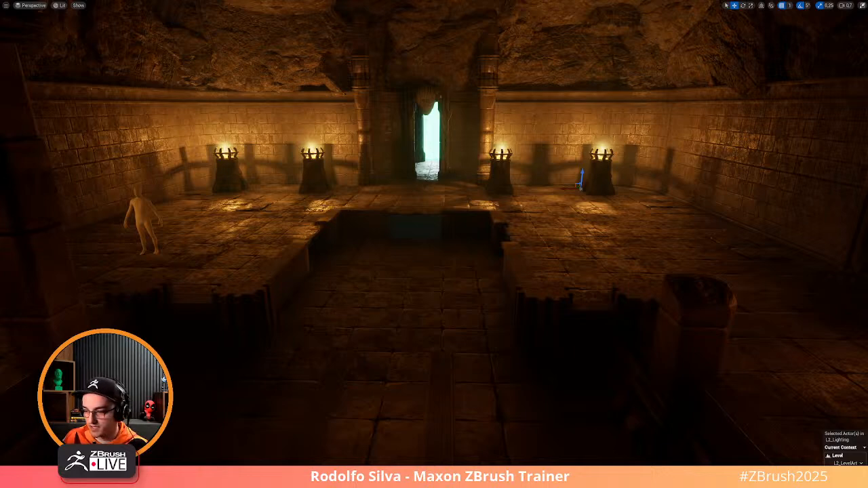
# Fly around the main hall to examine the braziers, wall lamps and the tall foreground pillar
pyautogui.moveTo(405, 190); pyautogui.dragTo(27, 85, button='right')
pyautogui.press('s')
pyautogui.press('d')
pyautogui.press('w')
pyautogui.press('w')
pyautogui.press('w')
pyautogui.press('w')
pyautogui.press('w')
pyautogui.moveTo(182, 304); pyautogui.dragTo(156, 277, button='right')
# Select the middle block of the foreground pillar, try moving it down and undo the move
pyautogui.click(332, 249)
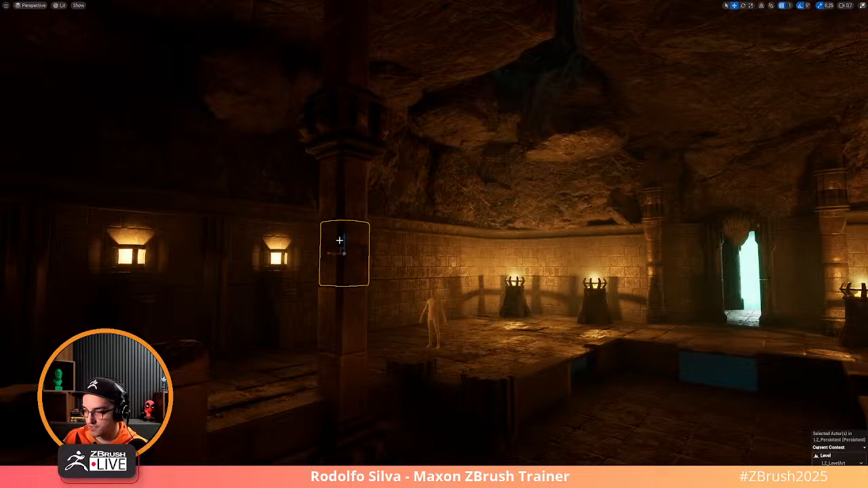
pyautogui.moveTo(344, 237); pyautogui.dragTo(353, 265)
pyautogui.hotkey('ctrl', 'z')
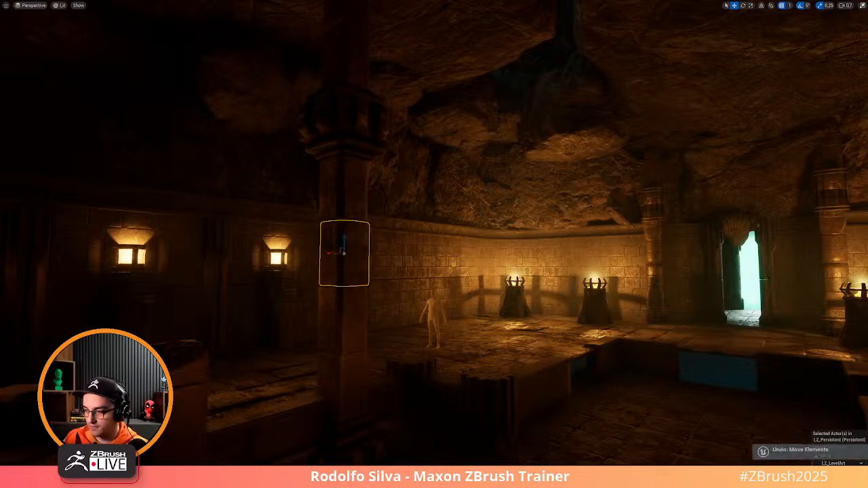
# Move past the pillar to examine the row of lit lamps along the side wall
pyautogui.moveTo(434, 258); pyautogui.dragTo(320, 275, button='right')
pyautogui.press('w')
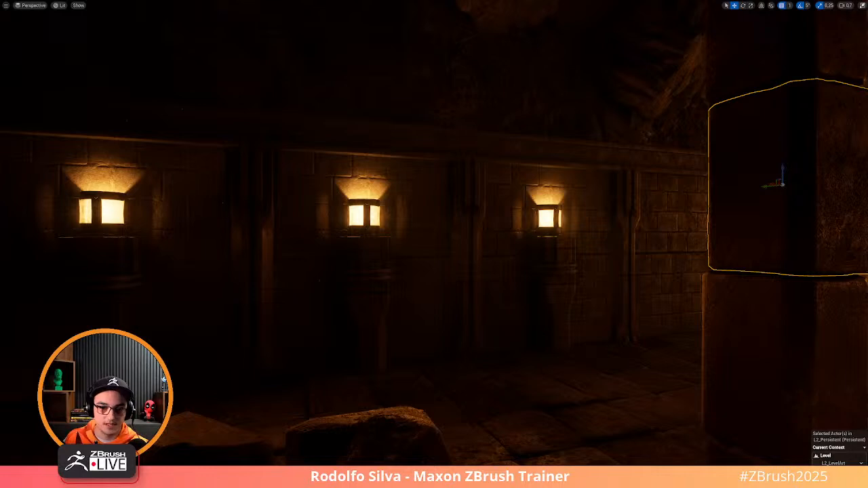
pyautogui.moveTo(215, 106); pyautogui.dragTo(189, 108, button='right')
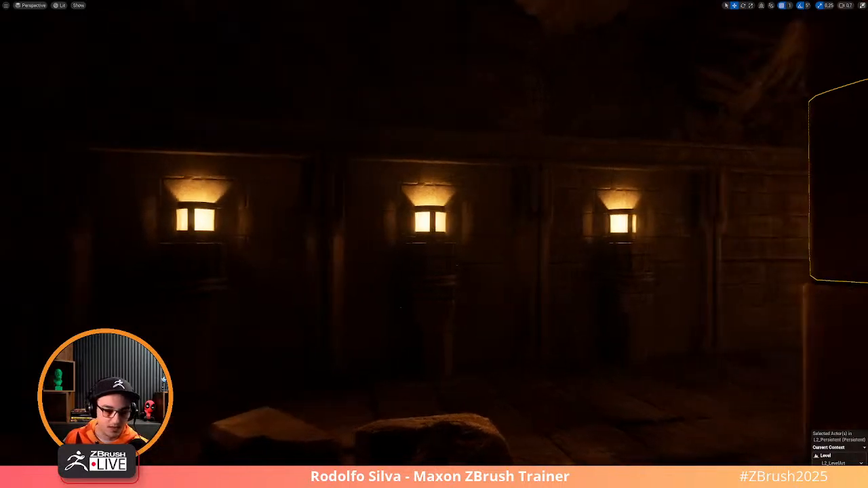
# Leave the full-screen Unreal Engine viewport, switch to ZBrush, dismiss the session notice, close LightBox and open the Props1 project
pyautogui.press('F11')
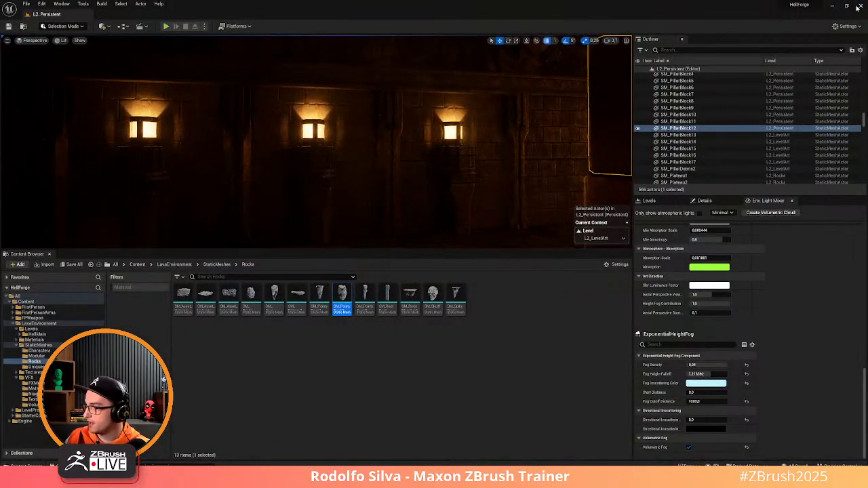
pyautogui.click(859, 6)
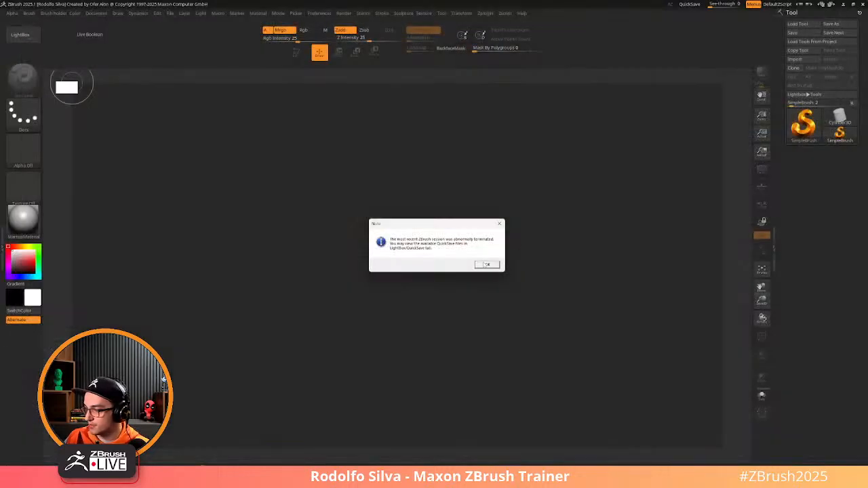
pyautogui.click(486, 265)
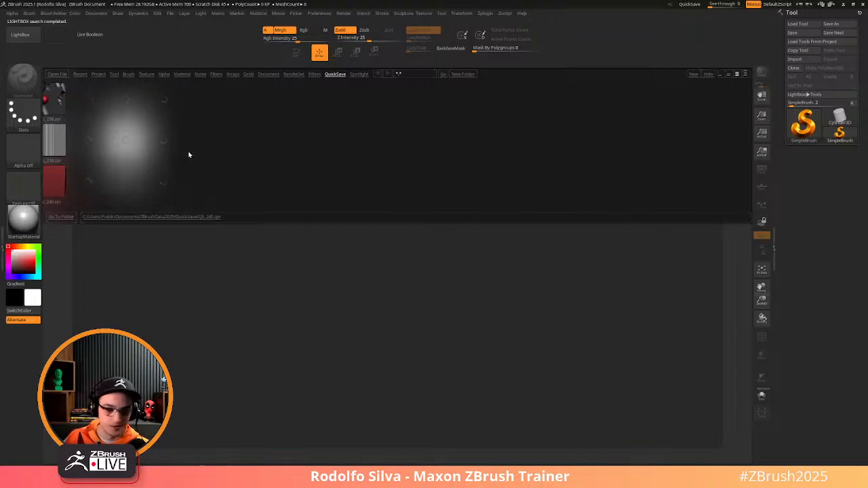
pyautogui.click(32, 37)
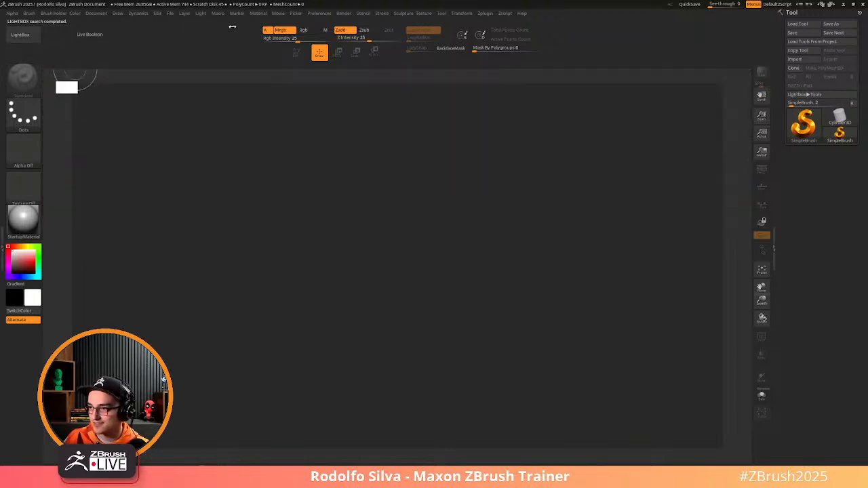
pyautogui.click(173, 13)
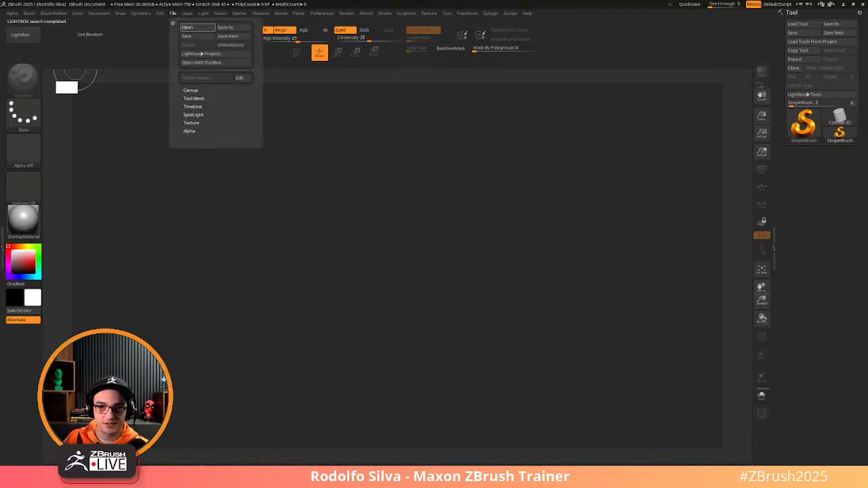
pyautogui.click(198, 27)
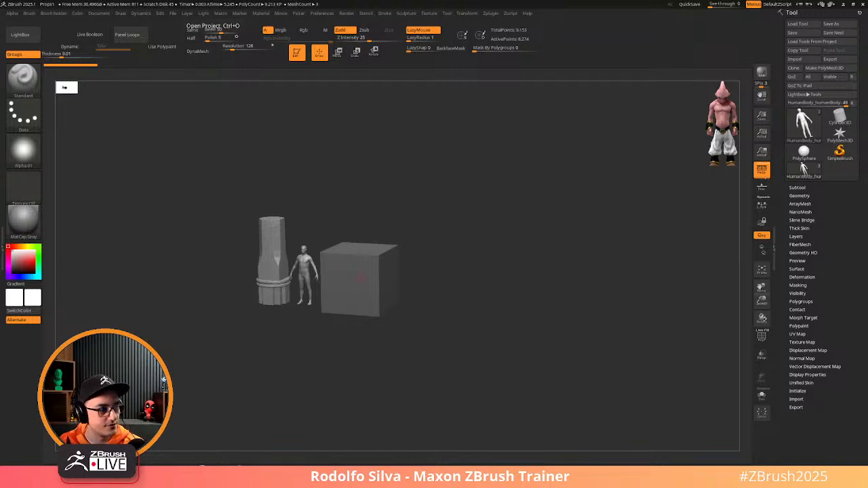
# Make the large cube the active subtool, replace it with a Cylinder 3D primitive and show its wireframe
pyautogui.moveTo(479, 316)
pyautogui.mouseDown()
pyautogui.moveTo(461, 312)
pyautogui.moveTo(479, 332)
pyautogui.mouseUp()
pyautogui.keyDown('alt'); pyautogui.click(390, 293); pyautogui.keyUp('alt')
pyautogui.press('w')
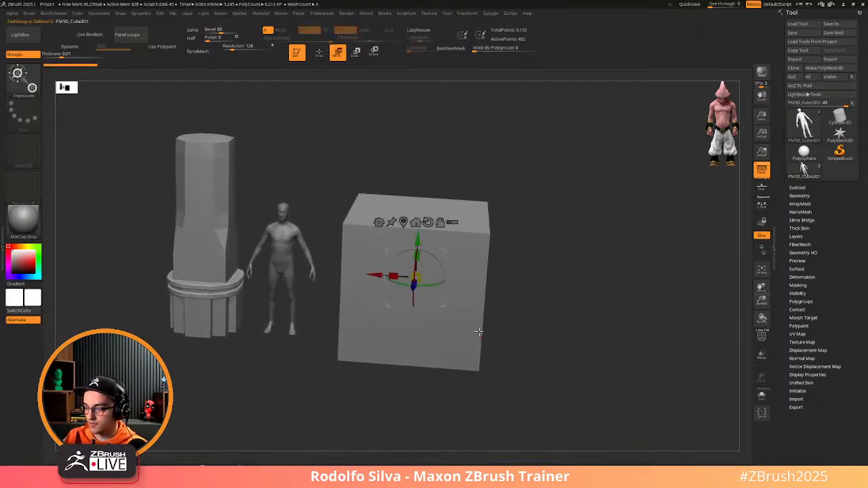
pyautogui.click(390, 223)
pyautogui.click(383, 255)
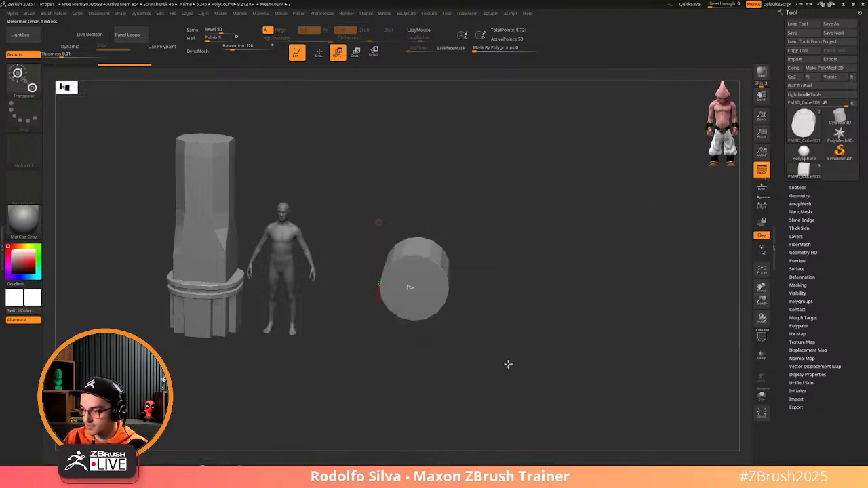
pyautogui.hotkey('shift', 'f')
pyautogui.moveTo(498, 324); pyautogui.dragTo(474, 326)
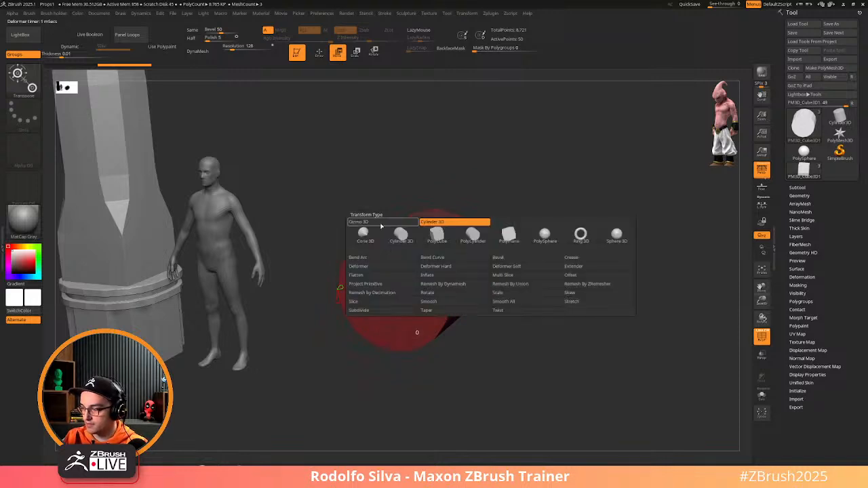
# Replace the cylinder with a PolyCylinder primitive and preview it with dynamic subdivision, turning the preview on and off
pyautogui.click(378, 223)
pyautogui.click(473, 235)
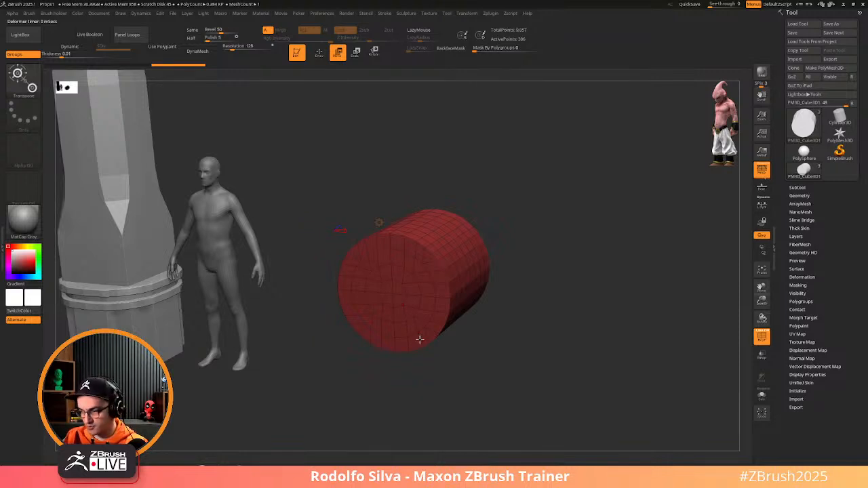
pyautogui.press('d')
pyautogui.click(536, 257)
pyautogui.hotkey('shift', 'f')
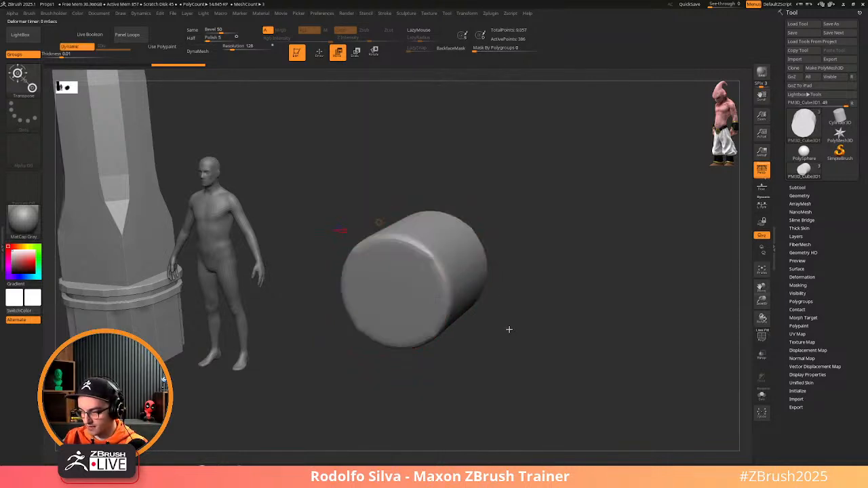
pyautogui.moveTo(509, 330); pyautogui.dragTo(532, 330)
pyautogui.hotkey('shift', 'd')
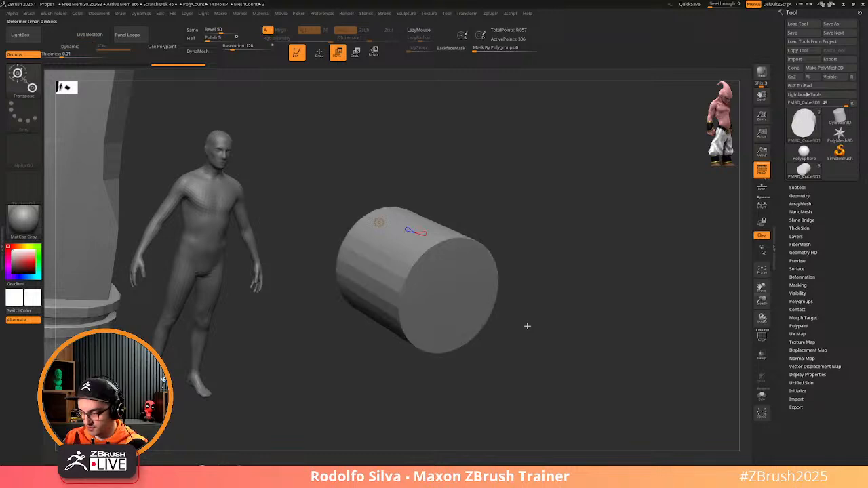
# Divide the PolyCylinder up to subdivision level 5, inspect its smoothed shape with and without wireframe, and undo the divisions
pyautogui.hotkey('ctrl', 'd')
pyautogui.hotkey('ctrl', 'd')
pyautogui.hotkey('ctrl', 'd')
pyautogui.hotkey('ctrl', 'd')
pyautogui.hotkey('shift', 'f')
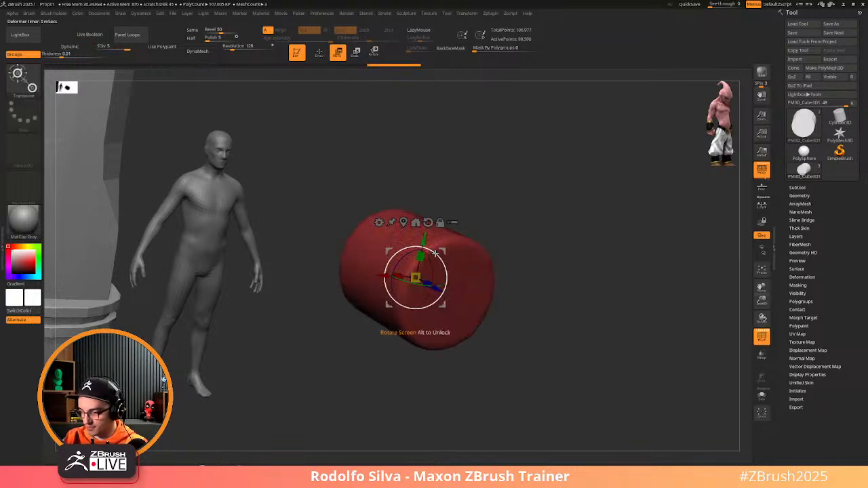
pyautogui.hotkey('shift', 'f')
pyautogui.press('q')
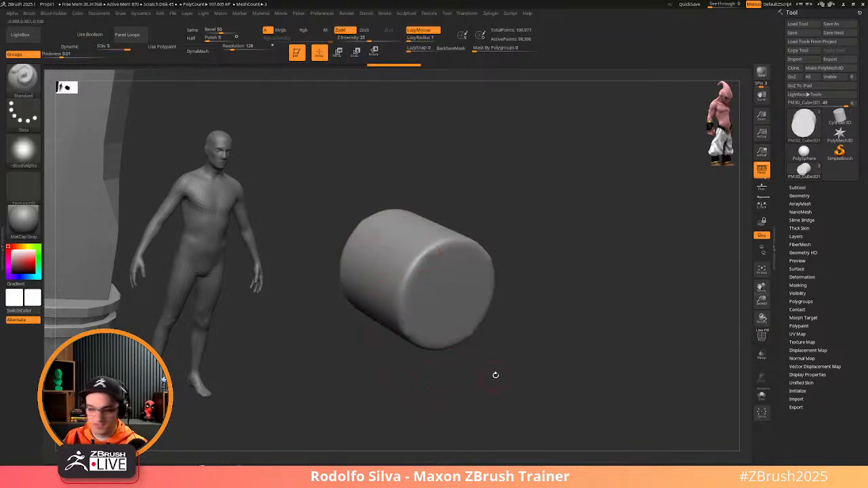
pyautogui.hotkey('shift', 'f')
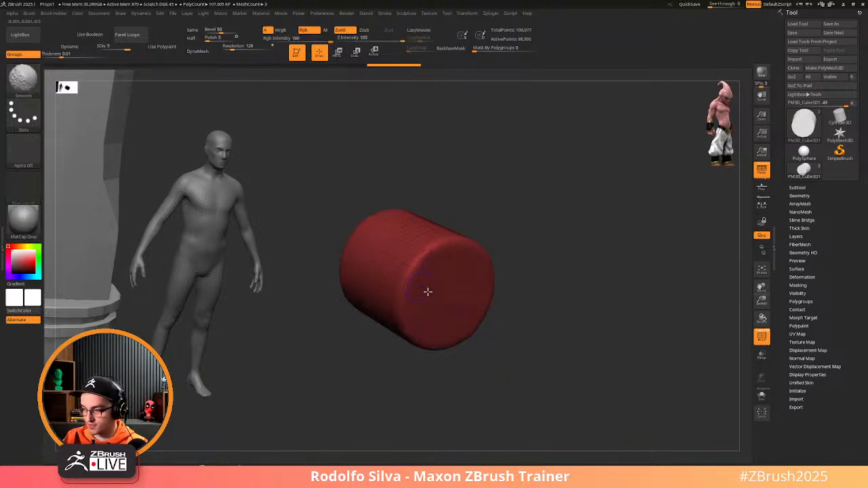
pyautogui.press('ctrl')
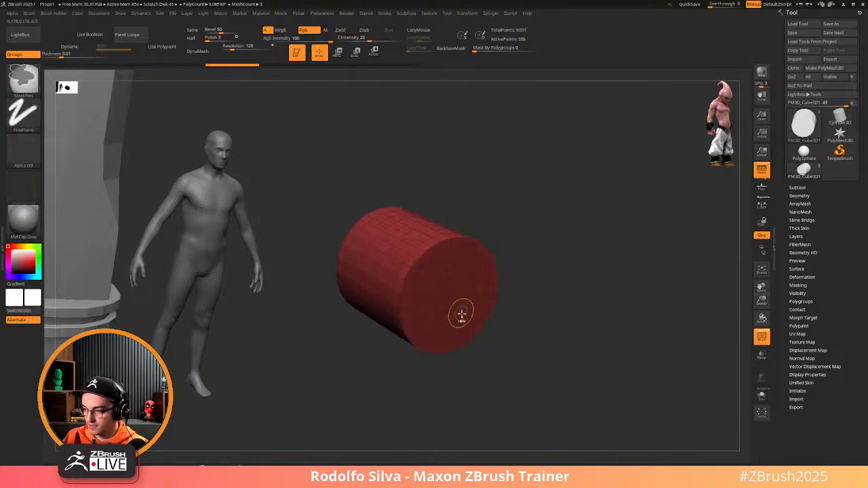
# Swap the PolyCylinder for a Cylinder 3D primitive and hollow it out with an inner radius of 0.75
pyautogui.press('w')
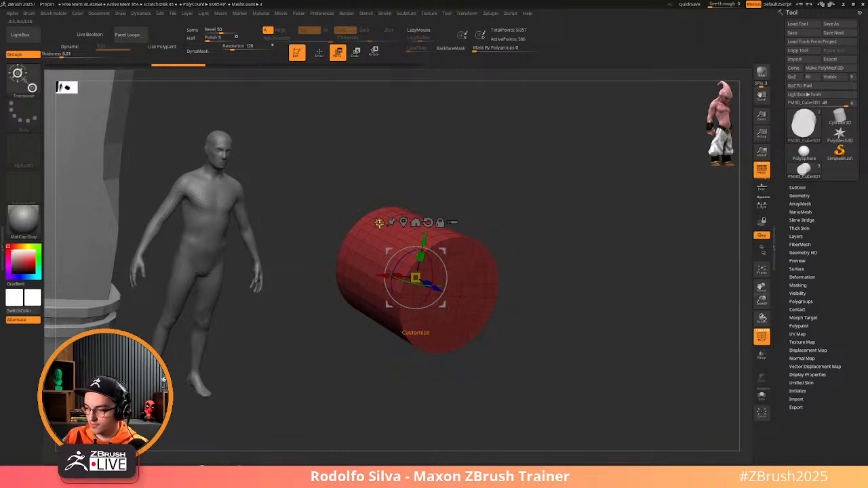
pyautogui.click(379, 222)
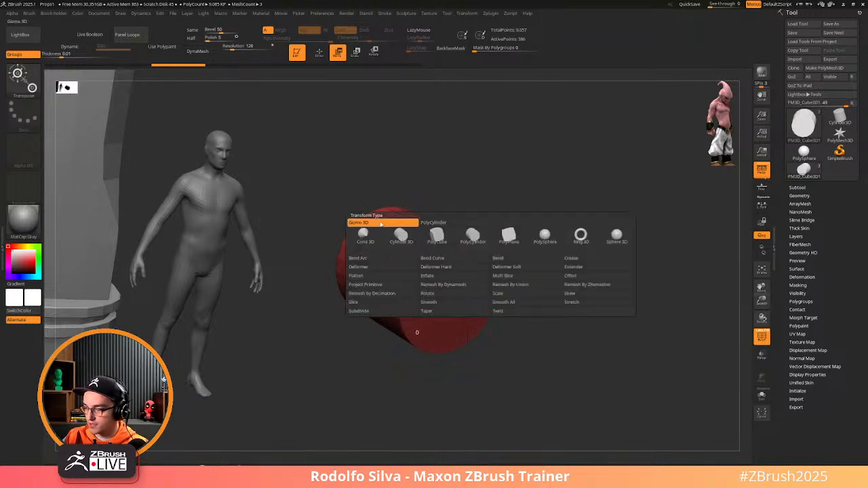
pyautogui.click(401, 236)
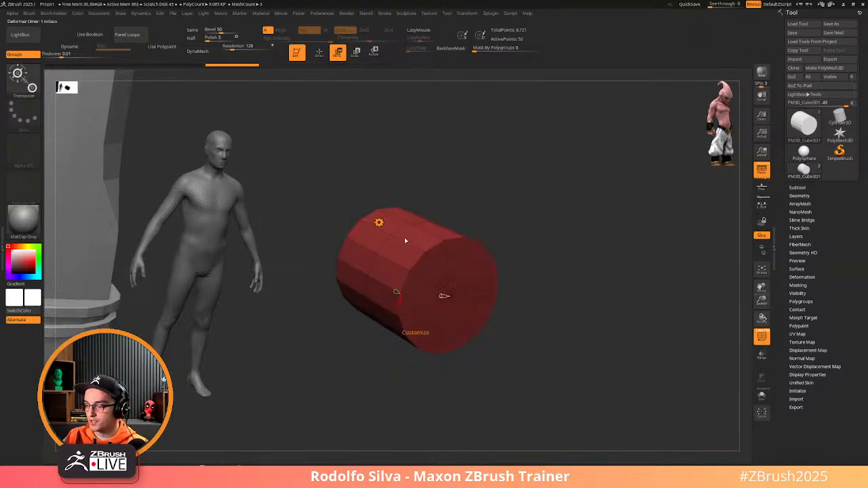
pyautogui.moveTo(442, 296); pyautogui.dragTo(422, 294)
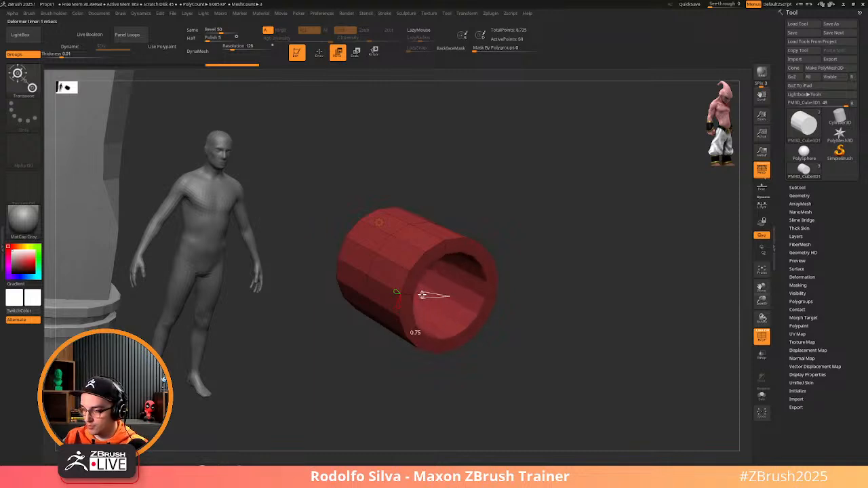
# Turn off perspective, apply the Extender deformer to the hollow cylinder and stretch it vertically into an elongated ring
pyautogui.keyDown('shift'); pyautogui.moveTo(529, 343); pyautogui.dragTo(520, 338); pyautogui.keyUp('shift')
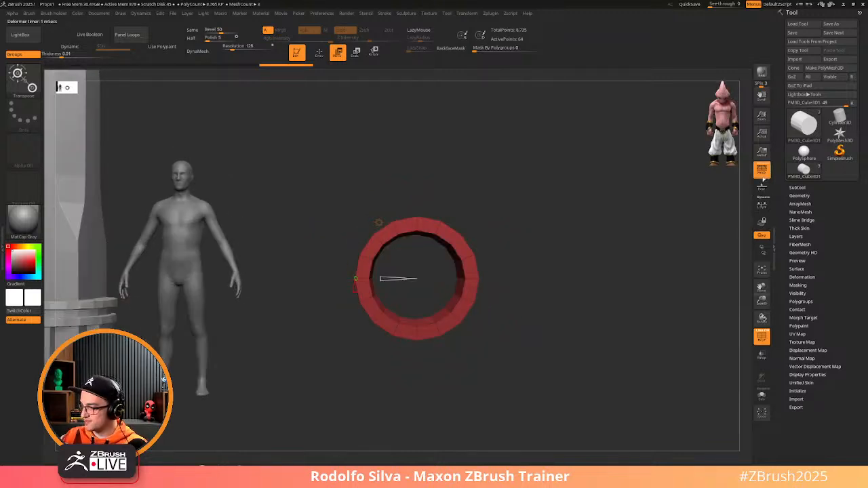
pyautogui.press('p')
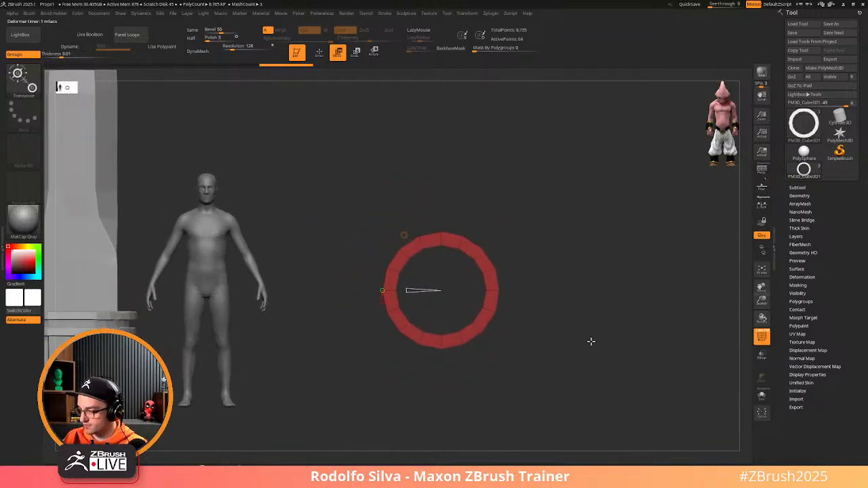
pyautogui.moveTo(520, 334); pyautogui.dragTo(553, 320)
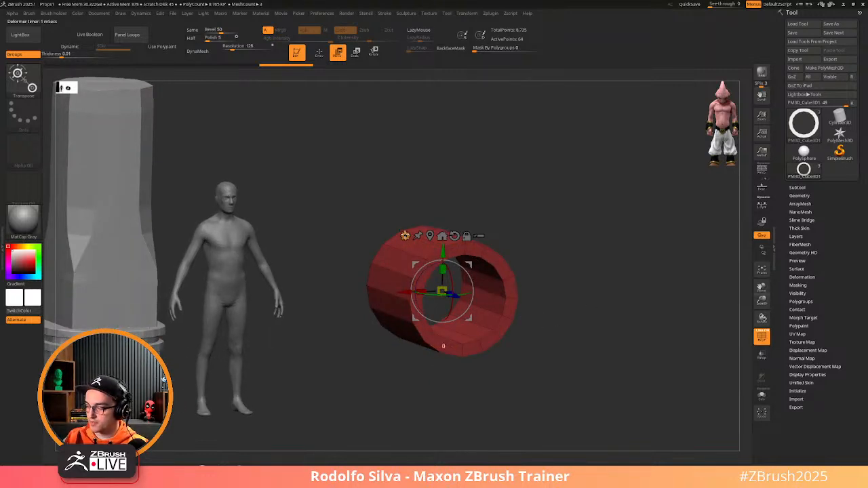
pyautogui.click(407, 237)
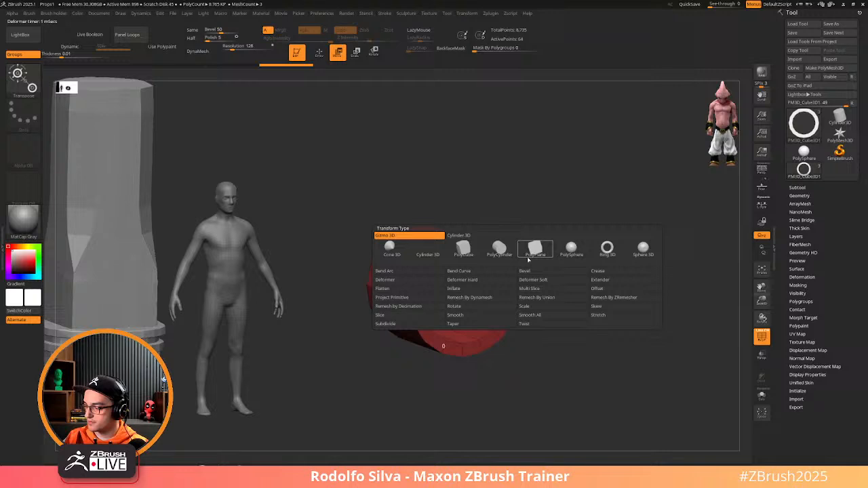
pyautogui.click(607, 280)
pyautogui.moveTo(445, 224); pyautogui.dragTo(445, 164)
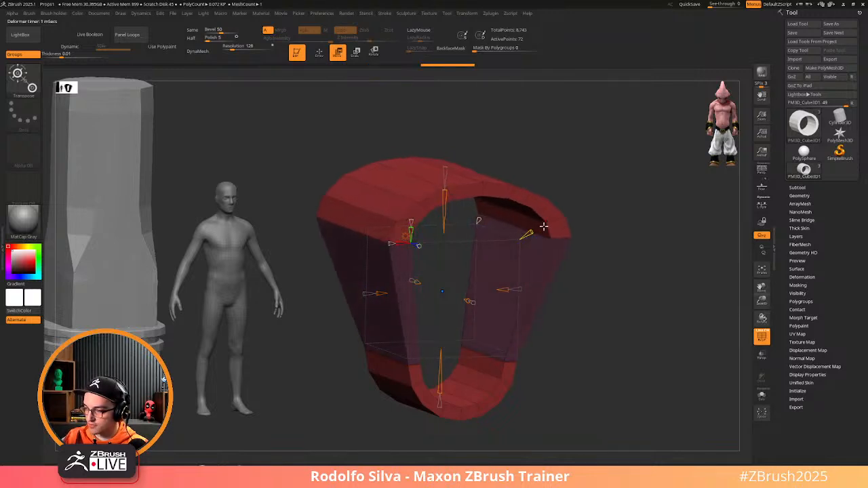
# Adjust the thickness of the ring's straight side sections with the Extender, making them slightly thinner than the curved ends
pyautogui.moveTo(577, 224); pyautogui.dragTo(561, 292)
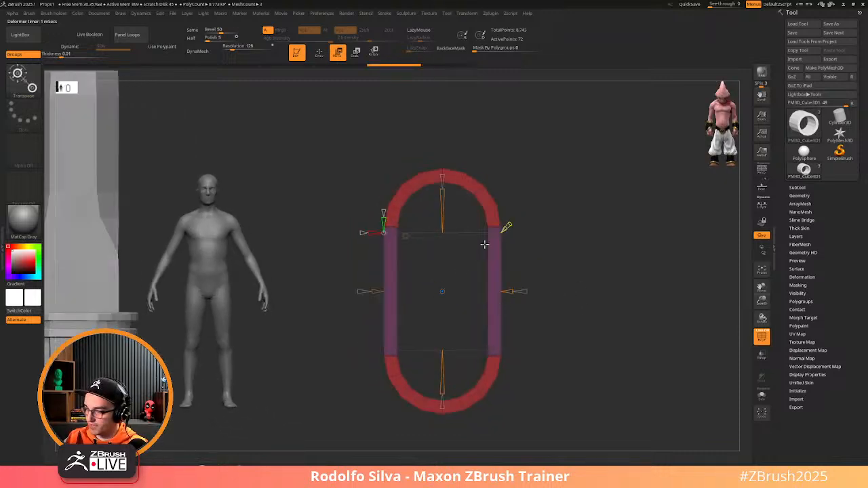
pyautogui.moveTo(507, 229); pyautogui.dragTo(524, 214)
pyautogui.moveTo(540, 248); pyautogui.dragTo(550, 288)
pyautogui.moveTo(550, 287); pyautogui.dragTo(558, 287)
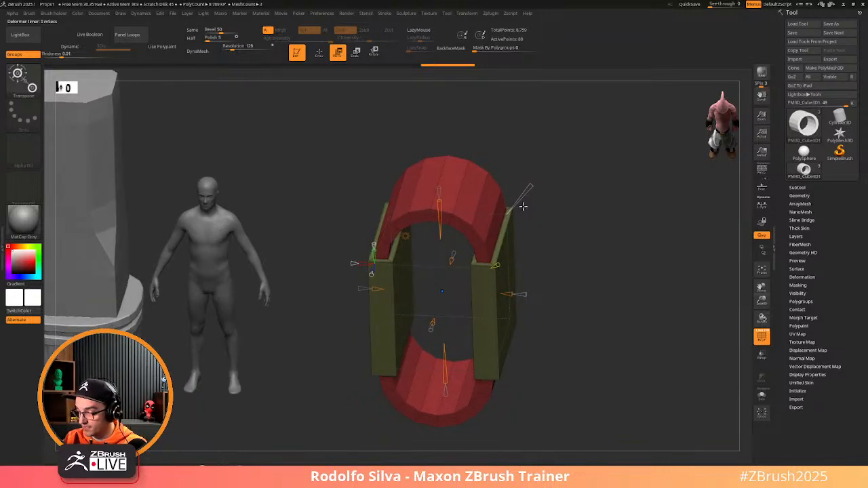
pyautogui.moveTo(528, 189); pyautogui.dragTo(496, 232)
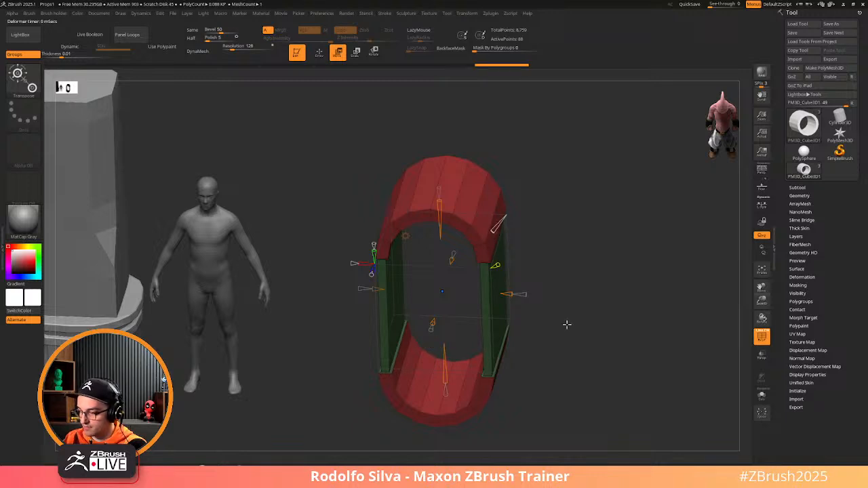
# Add horizontal segments to the ring's straight side sections and fine-tune their thickness
pyautogui.moveTo(567, 323); pyautogui.dragTo(582, 297)
pyautogui.moveTo(422, 204); pyautogui.dragTo(426, 207)
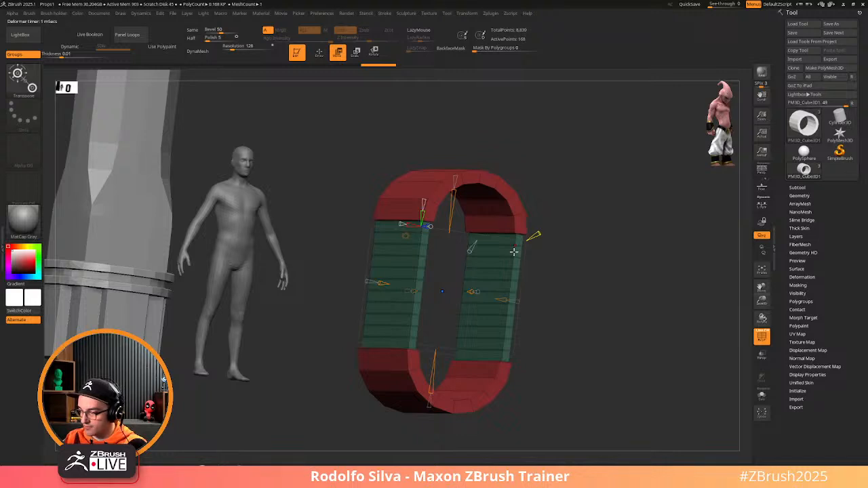
pyautogui.moveTo(539, 234); pyautogui.dragTo(530, 240)
pyautogui.moveTo(582, 326); pyautogui.dragTo(556, 321)
# Turn on dynamic subdivision for the elongated ring and crease its hard edges
pyautogui.press('d')
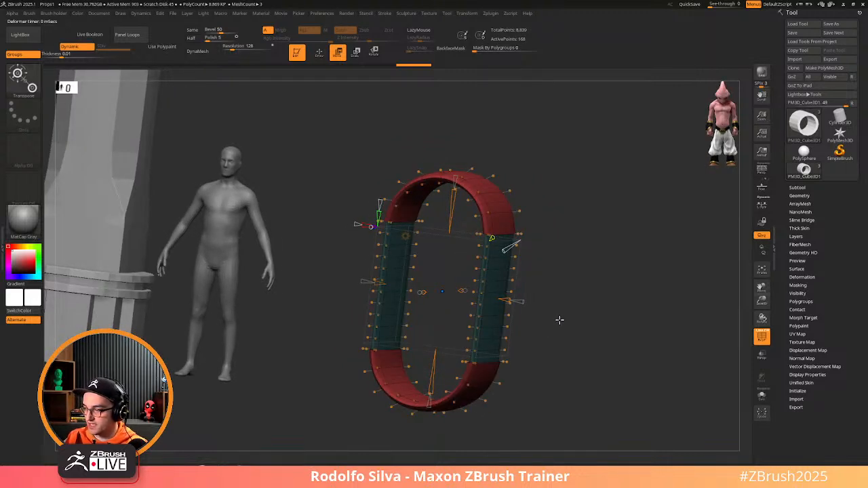
pyautogui.hotkey('ctrl', '2')
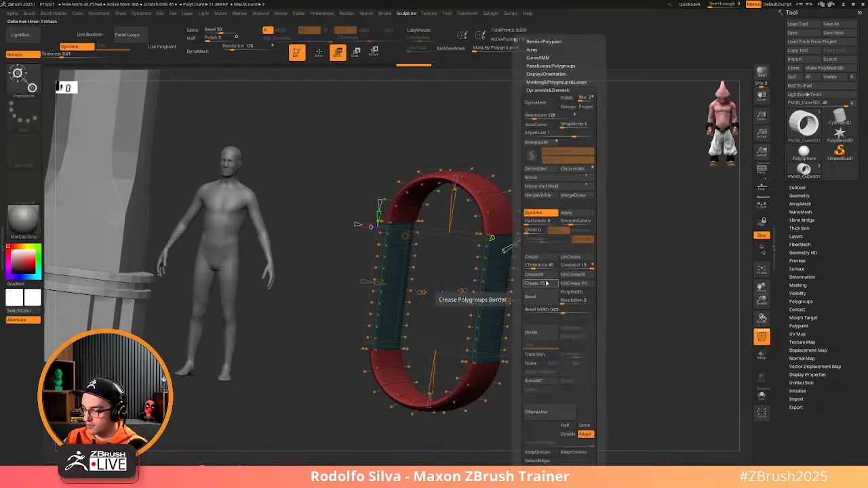
pyautogui.click(544, 258)
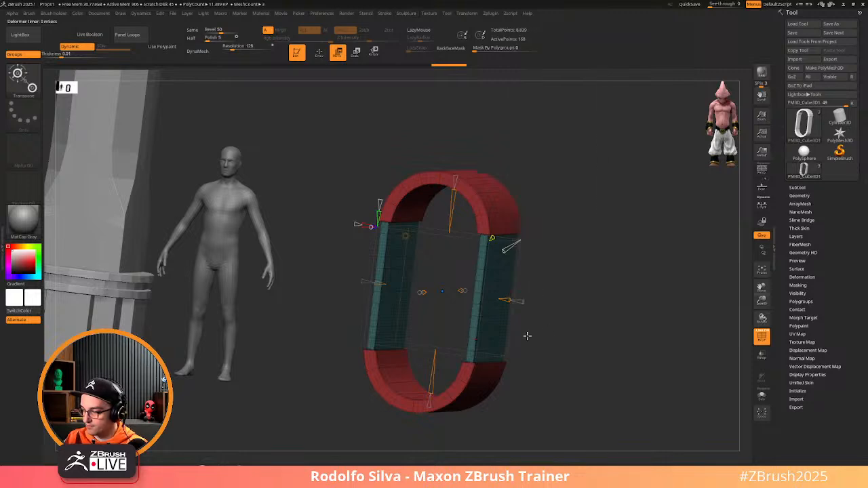
pyautogui.moveTo(527, 335); pyautogui.dragTo(556, 325)
# Set the ring's crease level to 2 and SmoothSubdiv to 6, and examine the rounded edges without wireframe
pyautogui.hotkey('ctrl', '2')
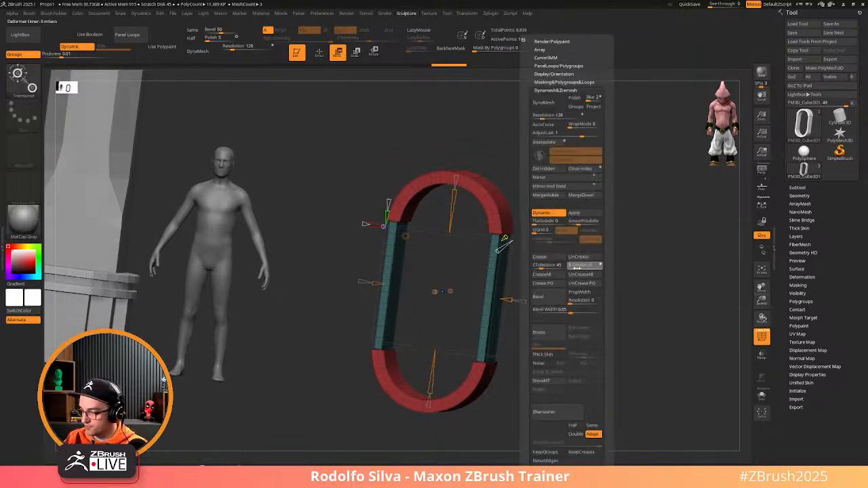
pyautogui.moveTo(547, 305); pyautogui.dragTo(540, 315)
pyautogui.hotkey('shift', 'f')
pyautogui.hotkey('shift', 'f')
pyautogui.hotkey('ctrl', '2')
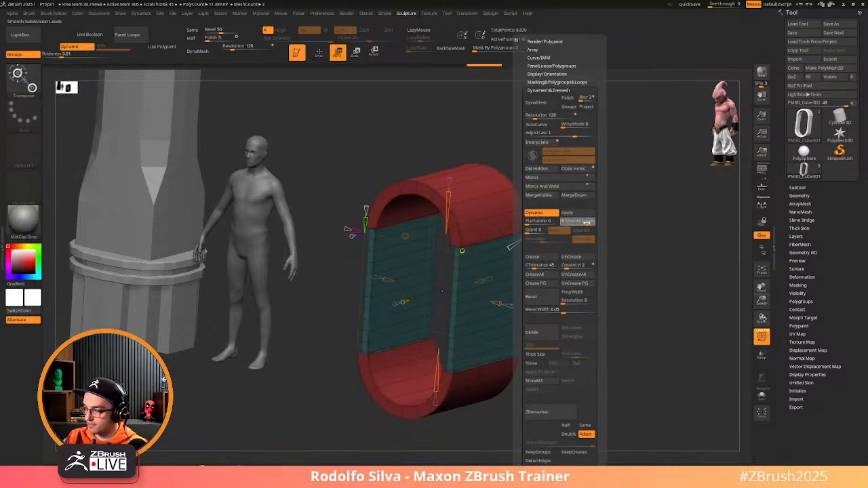
pyautogui.hotkey('shift', 'f')
pyautogui.moveTo(562, 314); pyautogui.dragTo(608, 329)
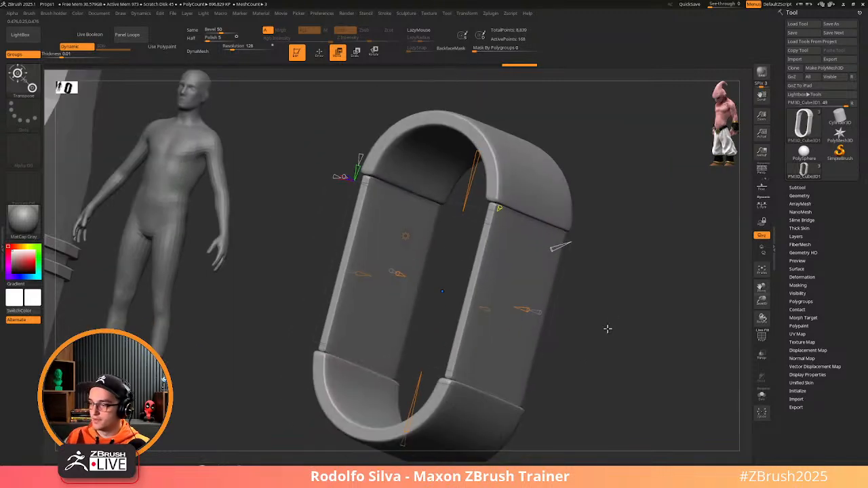
# Adjust the ring's crease level to tighten its rounded edges, and inspect the result from several angles
pyautogui.hotkey('ctrl', '2')
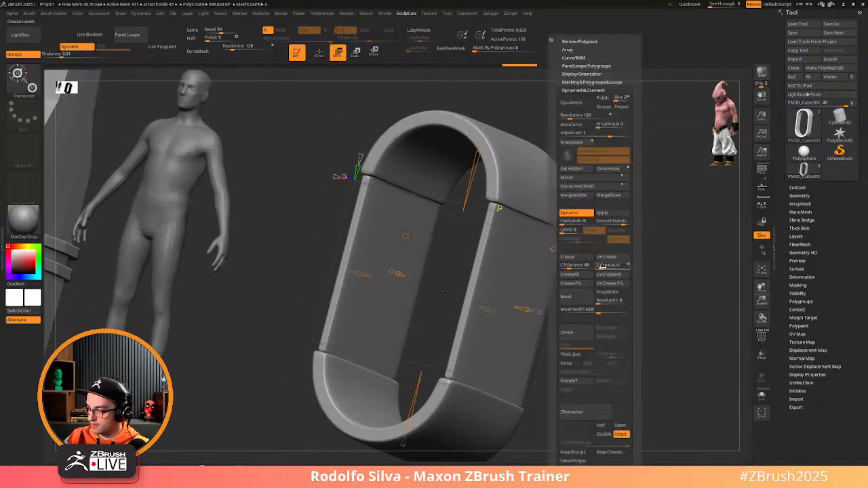
pyautogui.moveTo(602, 268); pyautogui.dragTo(603, 269)
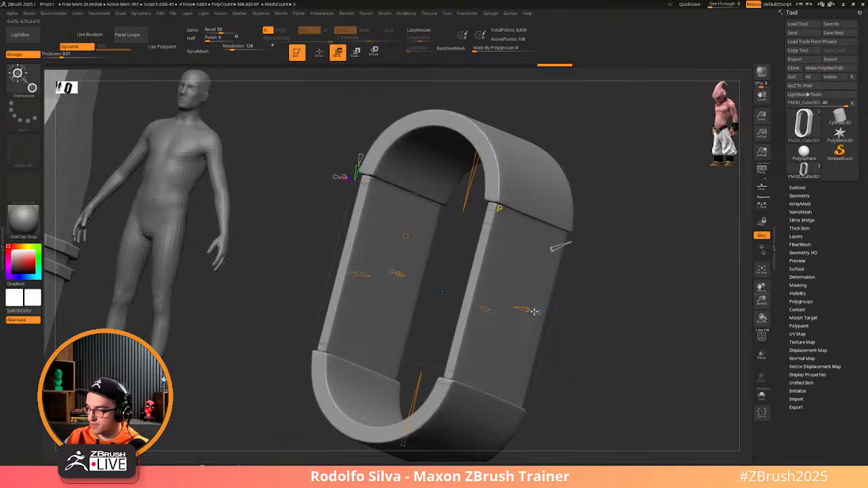
pyautogui.moveTo(560, 246); pyautogui.dragTo(534, 267)
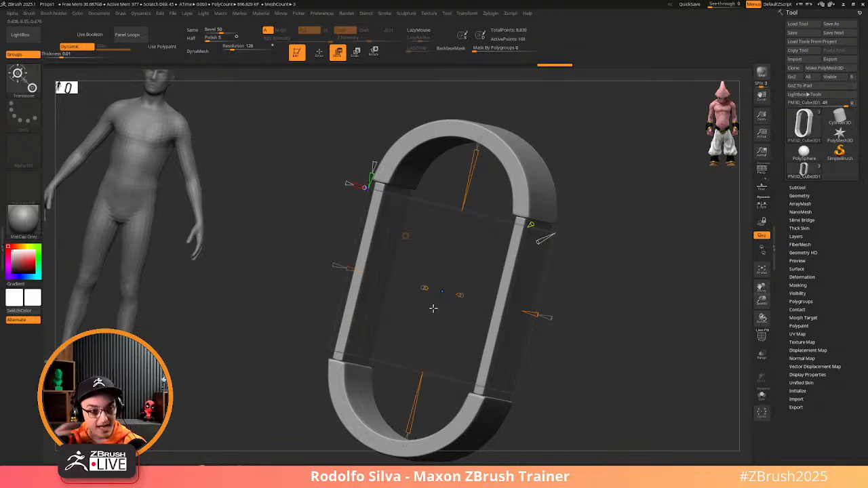
pyautogui.moveTo(574, 319); pyautogui.dragTo(598, 333)
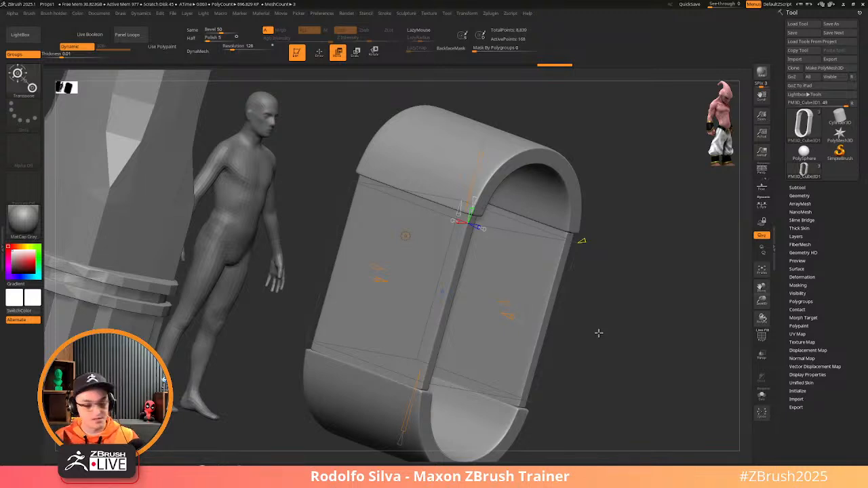
pyautogui.moveTo(599, 333); pyautogui.dragTo(577, 310, button='right')
pyautogui.hotkey('shift', 'f')
pyautogui.hotkey('shift', 'f')
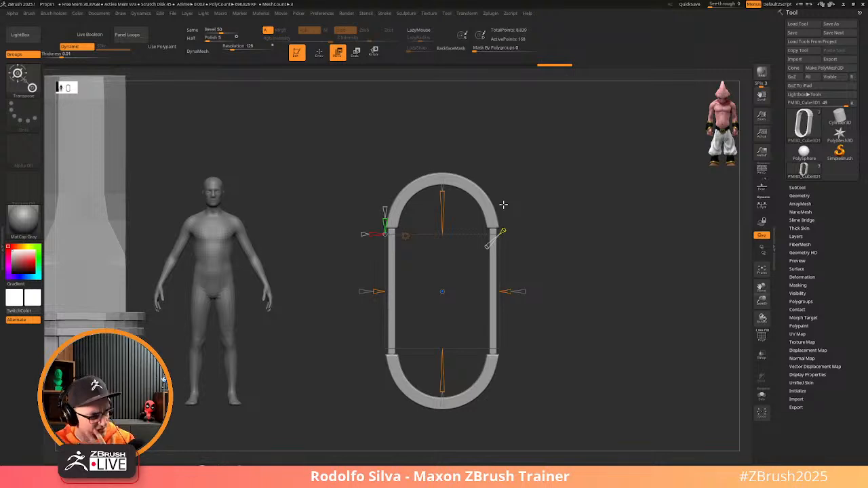
pyautogui.moveTo(503, 204); pyautogui.dragTo(490, 246)
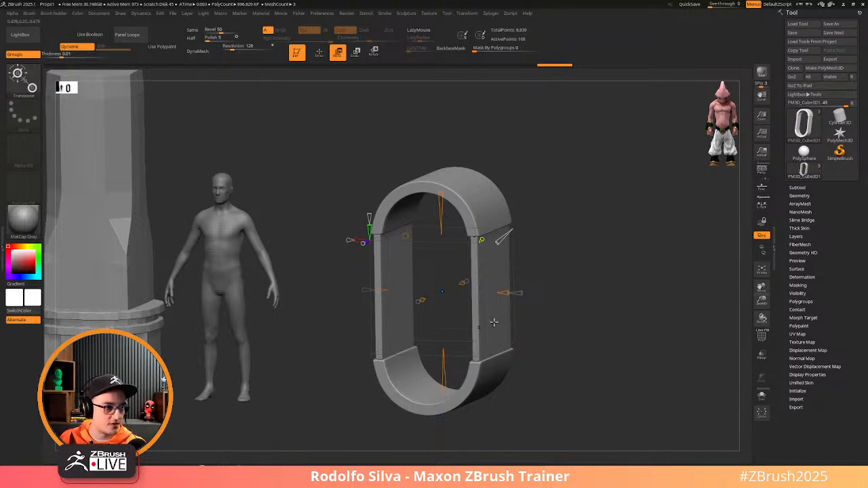
pyautogui.moveTo(541, 303); pyautogui.dragTo(585, 331, button='right')
# Leave the Extender deformer, mask only the ring's upper curved section and assign it its own polygroup
pyautogui.hotkey('shift', 'f')
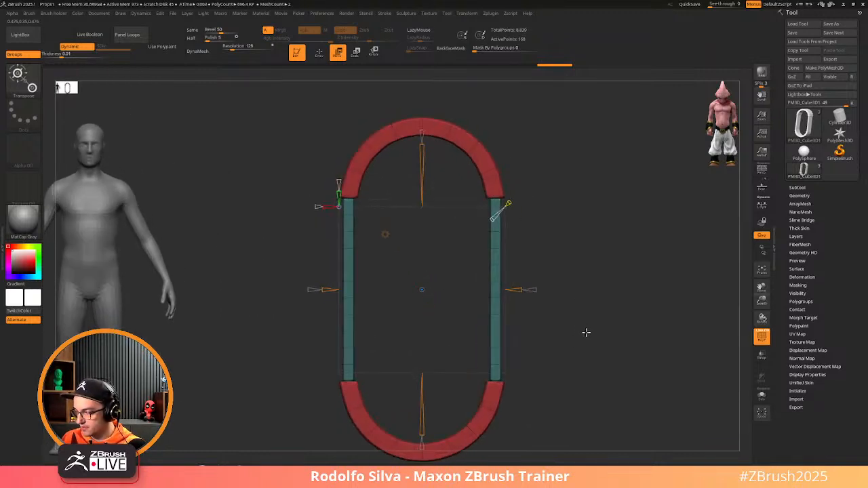
pyautogui.moveTo(543, 283); pyautogui.dragTo(545, 297, button='right')
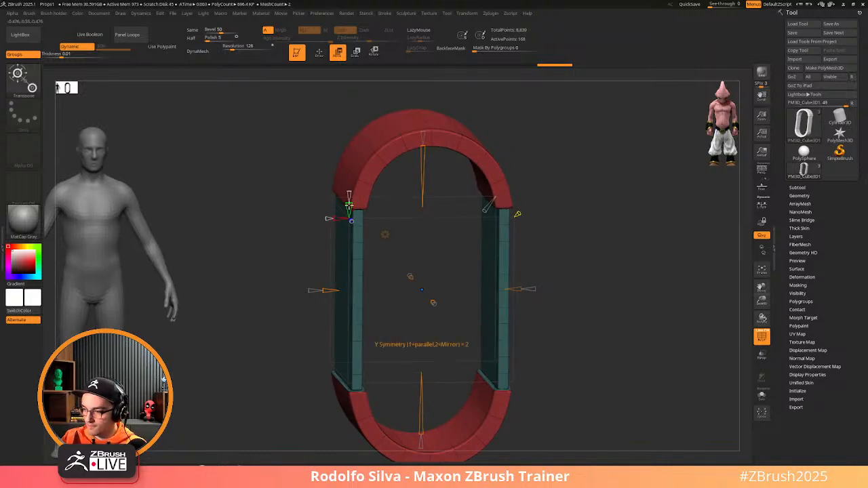
pyautogui.moveTo(560, 246); pyautogui.dragTo(560, 276, button='right')
pyautogui.press('w')
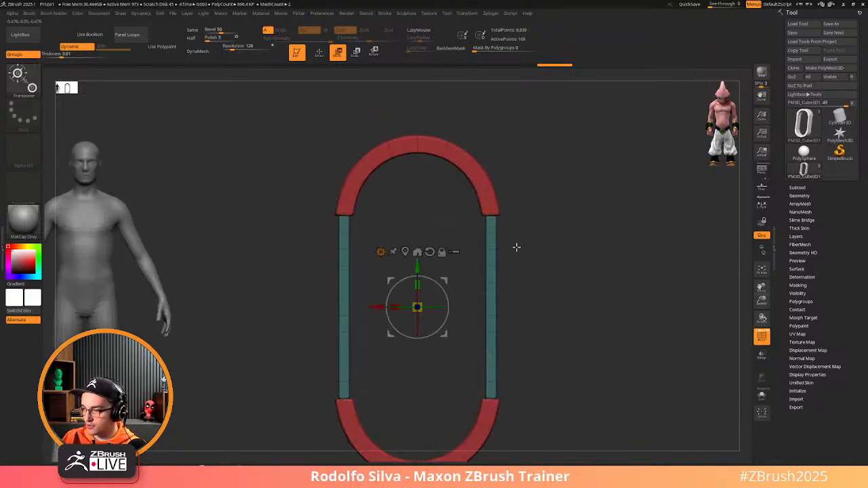
pyautogui.keyDown('ctrl'); pyautogui.click(420, 142); pyautogui.keyUp('ctrl')
pyautogui.moveTo(571, 264); pyautogui.dragTo(566, 293, button='right')
pyautogui.keyDown('ctrl'); pyautogui.moveTo(570, 293); pyautogui.dragTo(269, 412); pyautogui.keyUp('ctrl')
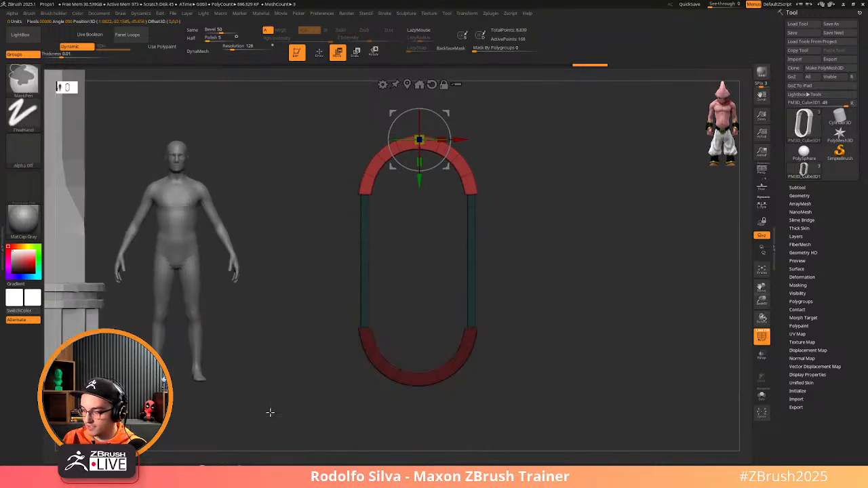
pyautogui.keyDown('alt'); pyautogui.moveTo(561, 285); pyautogui.dragTo(550, 347, button='right'); pyautogui.keyUp('alt')
pyautogui.keyDown('ctrl'); pyautogui.click(551, 347); pyautogui.keyUp('ctrl')
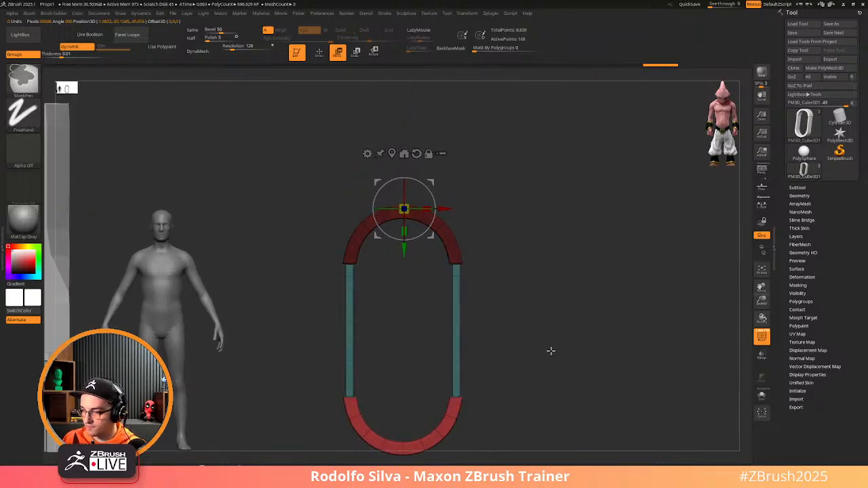
pyautogui.hotkey('ctrl', 'w')
# Mask everything except the upper arc and apply Deformer Hard with a lattice of four divisions across and four high
pyautogui.moveTo(513, 275); pyautogui.dragTo(533, 285, button='right')
pyautogui.keyDown('ctrl'); pyautogui.click(451, 237); pyautogui.keyUp('ctrl')
pyautogui.click(450, 180)
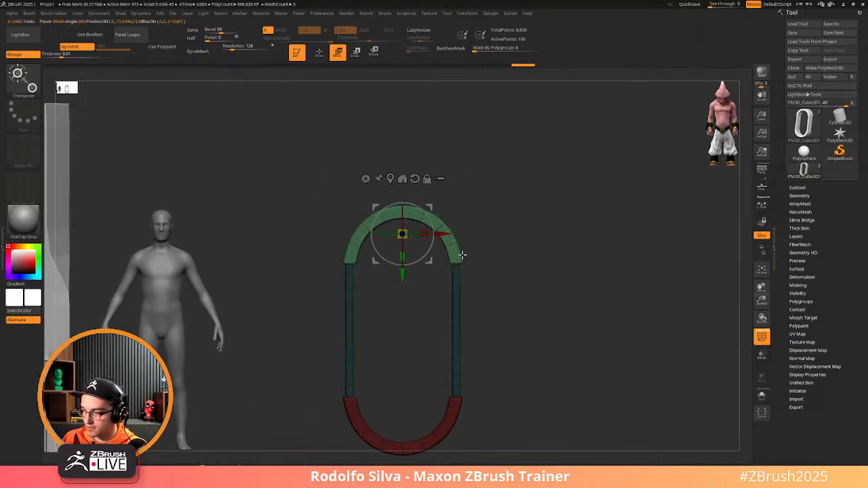
pyautogui.click(365, 179)
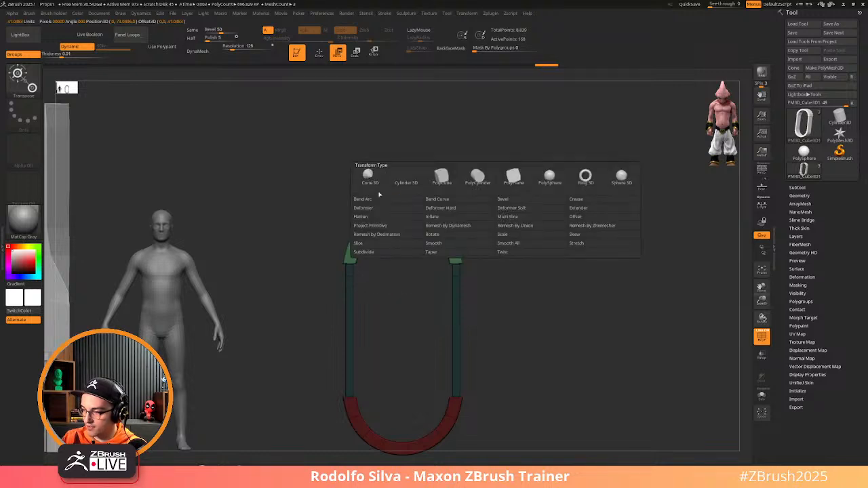
pyautogui.click(447, 208)
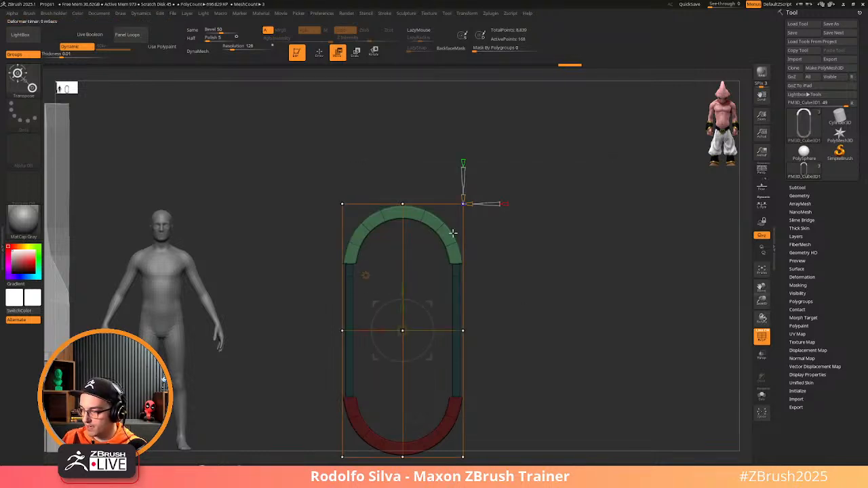
pyautogui.moveTo(462, 196); pyautogui.dragTo(474, 204)
pyautogui.press('ctrl')
# Try pulling the lattice's top centre point upward to form a peak on the arc, and undo it
pyautogui.keyDown('ctrl'); pyautogui.click(403, 203); pyautogui.keyUp('ctrl')
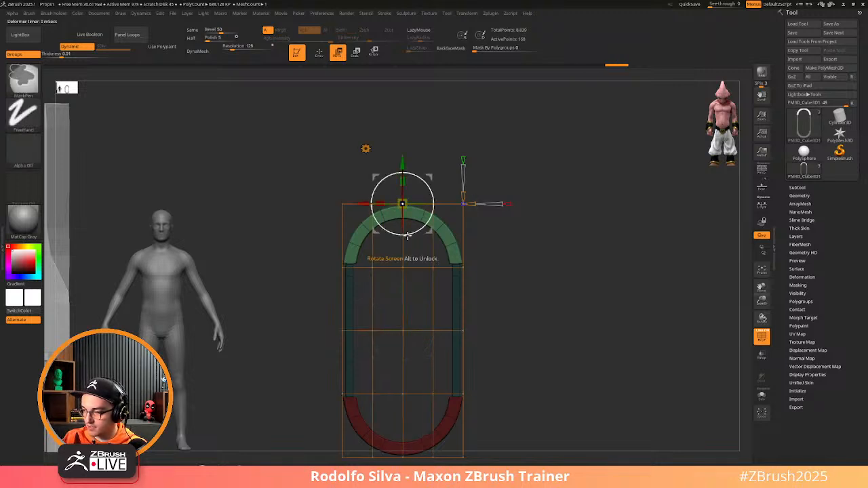
pyautogui.moveTo(406, 164); pyautogui.dragTo(412, 122)
pyautogui.moveTo(533, 272)
pyautogui.mouseDown()
pyautogui.moveTo(520, 275)
pyautogui.moveTo(532, 273)
pyautogui.mouseUp()
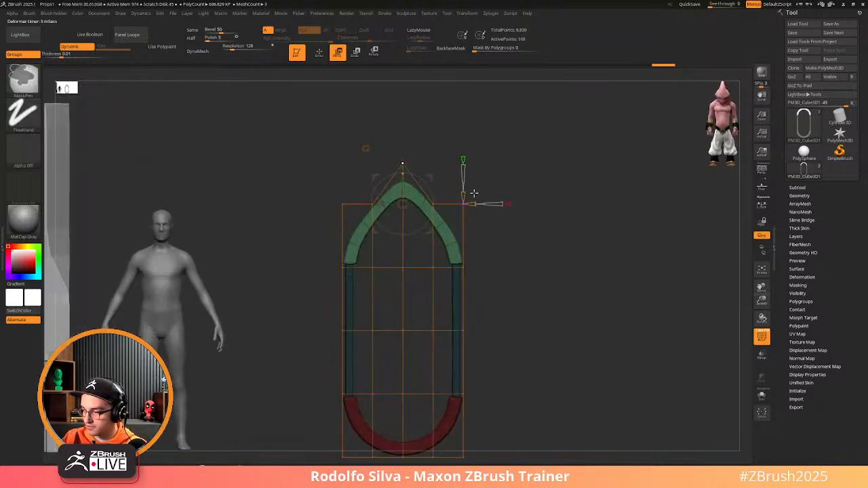
pyautogui.hotkey('ctrl', 'z')
# Try raising the top centre point with only two lattice divisions across, and undo the pulls
pyautogui.moveTo(472, 203)
pyautogui.mouseDown()
pyautogui.moveTo(459, 203)
pyautogui.moveTo(472, 204)
pyautogui.mouseUp()
pyautogui.keyDown('ctrl'); pyautogui.click(403, 204); pyautogui.keyUp('ctrl')
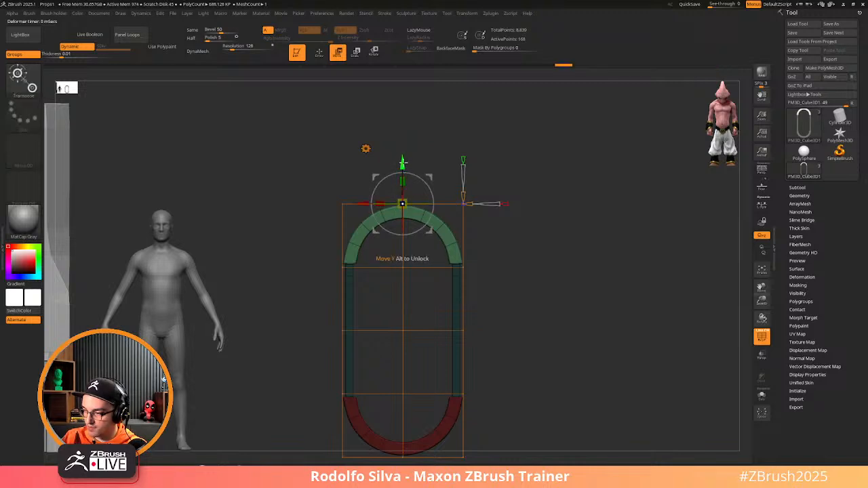
pyautogui.moveTo(403, 163); pyautogui.dragTo(405, 144)
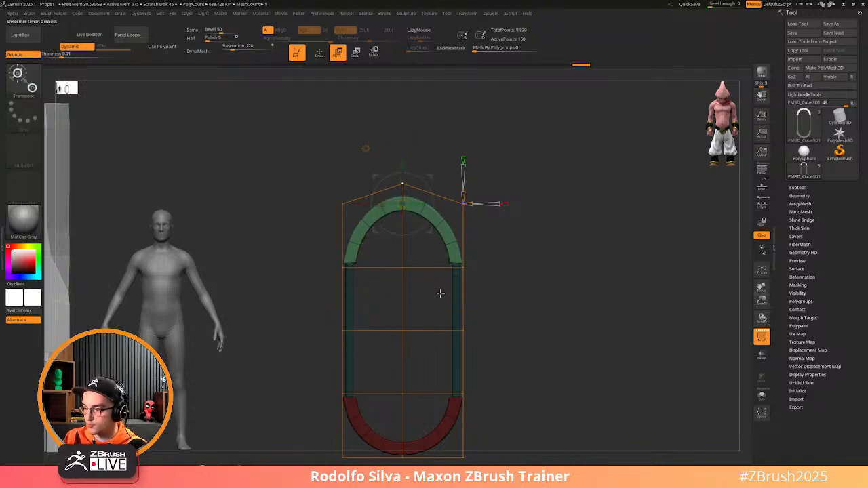
pyautogui.moveTo(403, 164); pyautogui.dragTo(410, 106)
pyautogui.hotkey('ctrl', 'z')
pyautogui.hotkey('ctrl', 'z')
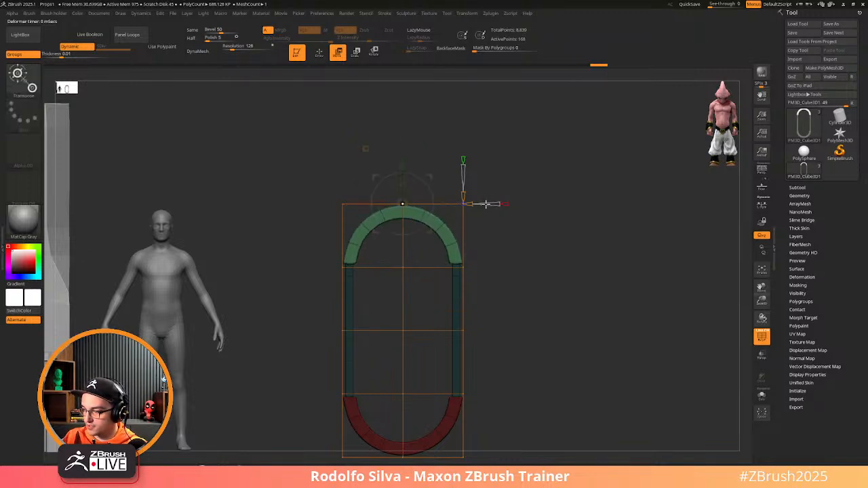
# Restore four lattice divisions across and pull the top centre points upward through the full depth to form a pointed arch
pyautogui.moveTo(471, 204); pyautogui.dragTo(475, 202)
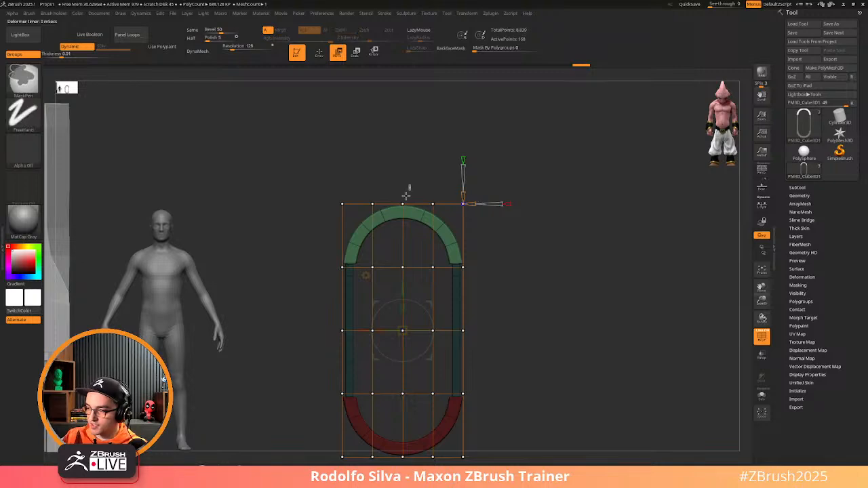
pyautogui.keyDown('ctrl'); pyautogui.moveTo(410, 185); pyautogui.dragTo(398, 213); pyautogui.keyUp('ctrl')
pyautogui.moveTo(403, 160); pyautogui.dragTo(519, 297)
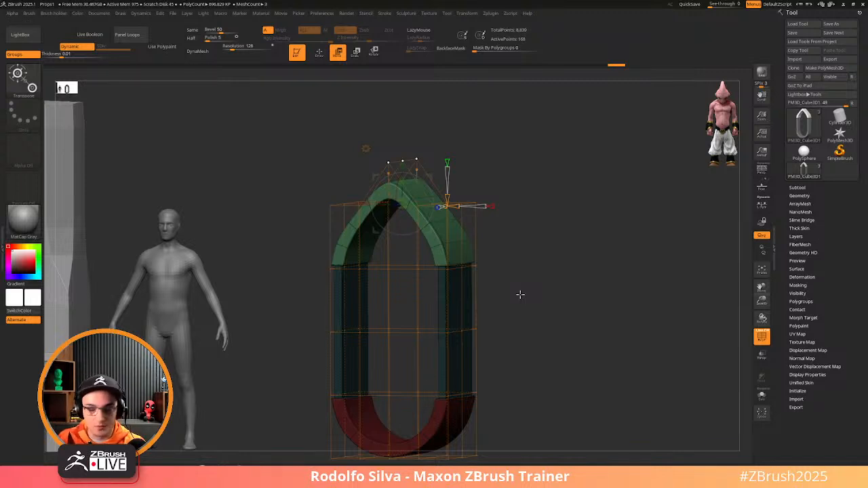
pyautogui.moveTo(520, 294); pyautogui.dragTo(516, 314)
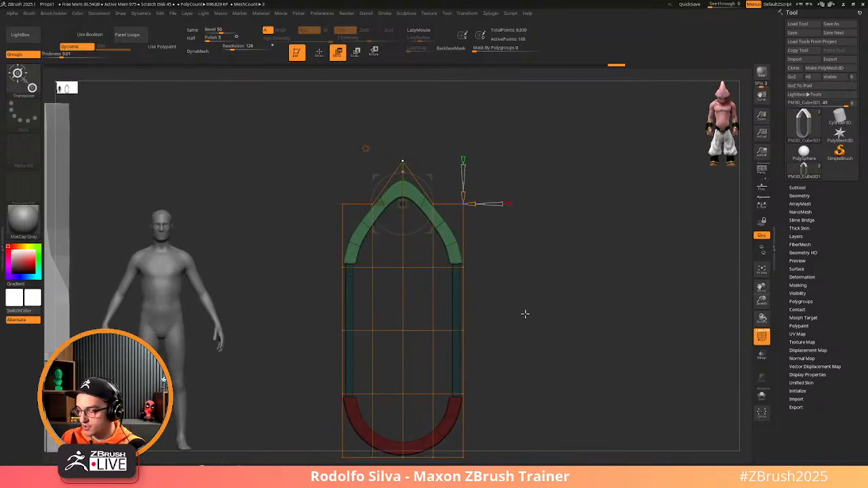
pyautogui.press('w')
pyautogui.moveTo(517, 314)
pyautogui.mouseDown()
pyautogui.moveTo(520, 332)
pyautogui.moveTo(503, 330)
pyautogui.moveTo(518, 321)
pyautogui.mouseUp()
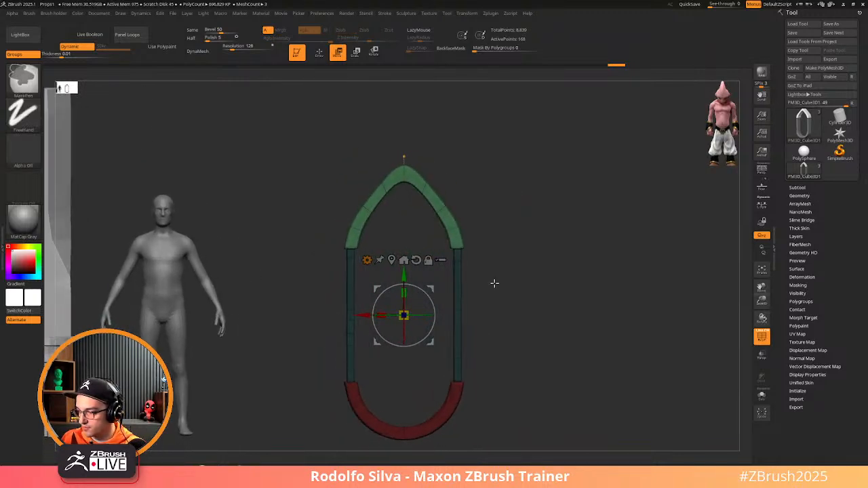
# Mask all but the pointed arch's tip, raise the tip slightly and clear the mask
pyautogui.keyDown('ctrl'); pyautogui.moveTo(397, 176); pyautogui.dragTo(398, 173); pyautogui.keyUp('ctrl')
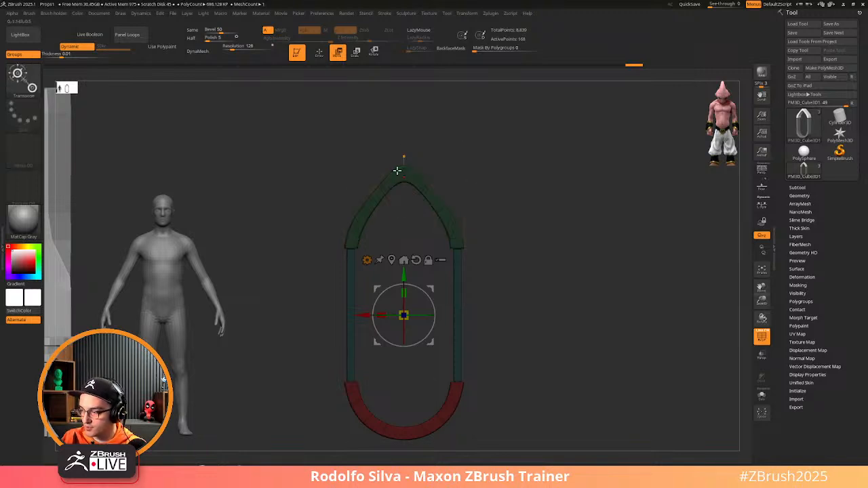
pyautogui.hotkey('ctrl', 'z')
pyautogui.hotkey('ctrl', 'z')
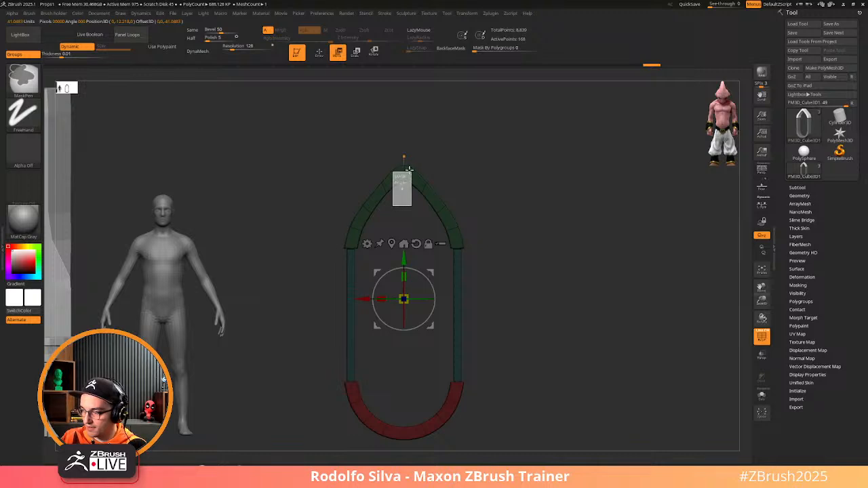
pyautogui.click(391, 244)
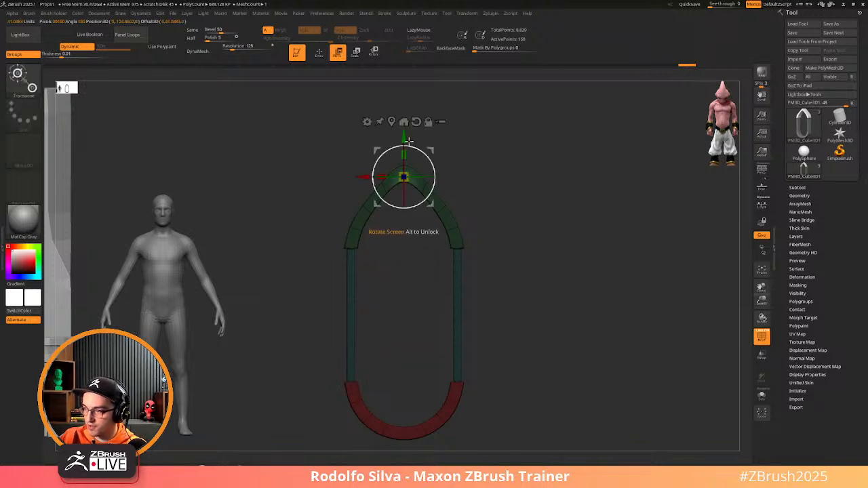
pyautogui.moveTo(403, 134); pyautogui.dragTo(404, 127)
pyautogui.keyDown('ctrl'); pyautogui.moveTo(501, 205); pyautogui.dragTo(494, 220); pyautogui.keyUp('ctrl')
pyautogui.moveTo(494, 220)
pyautogui.mouseDown()
pyautogui.moveTo(502, 227)
pyautogui.moveTo(462, 217)
pyautogui.moveTo(500, 232)
pyautogui.moveTo(504, 248)
pyautogui.moveTo(537, 272)
pyautogui.mouseUp()
# Crease the edge loop at the arch's pointed tip with ZModeler's EdgeLoop Partial target, and preview it with dynamic subdivision
pyautogui.press('q')
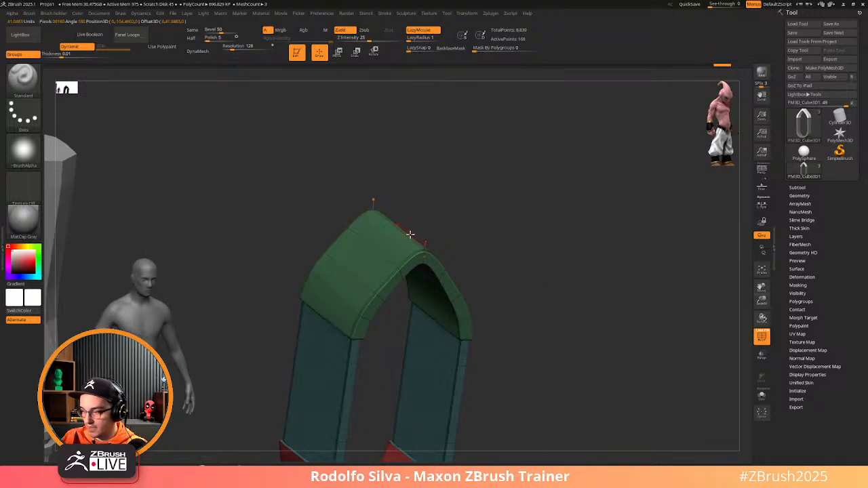
pyautogui.press('b')
pyautogui.press('z')
pyautogui.press('m')
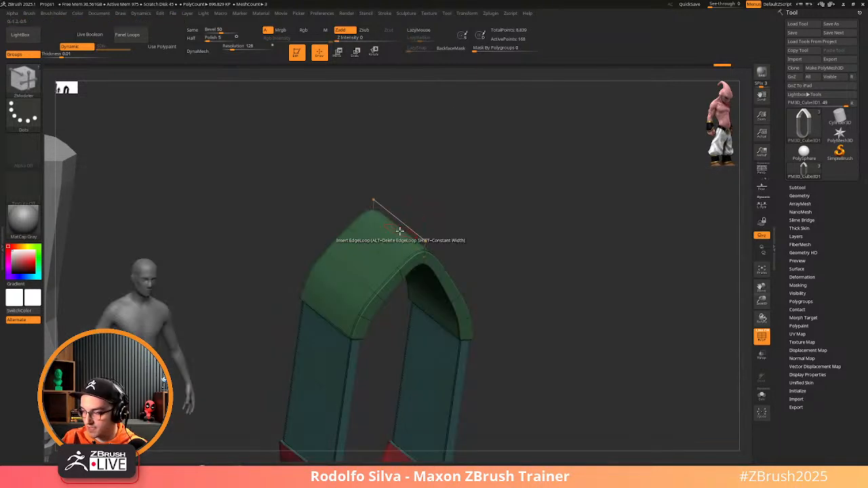
pyautogui.moveTo(448, 218); pyautogui.dragTo(518, 242)
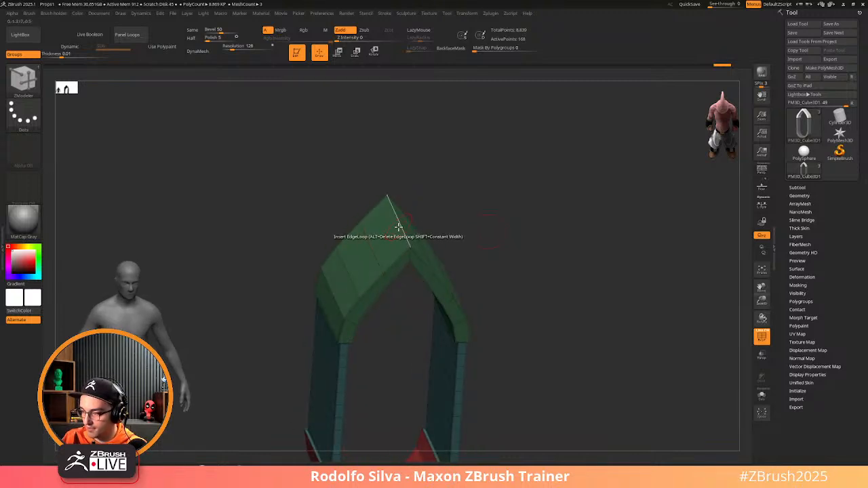
pyautogui.press('space')
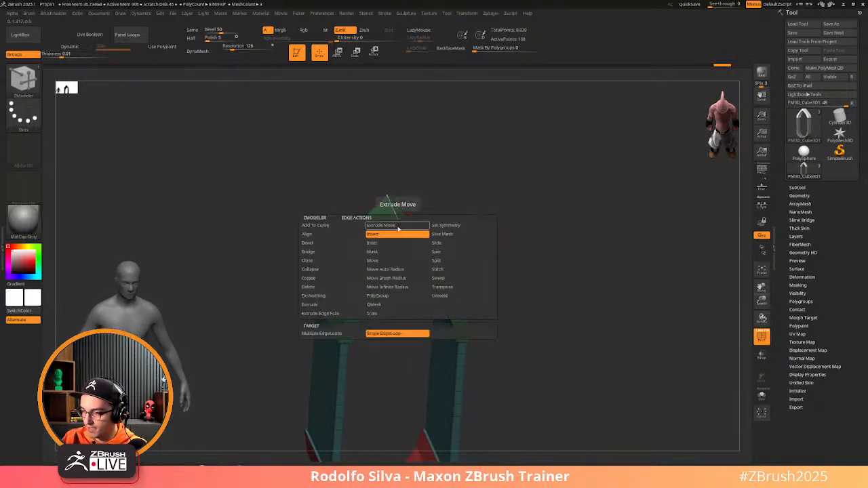
pyautogui.click(328, 279)
pyautogui.click(384, 333)
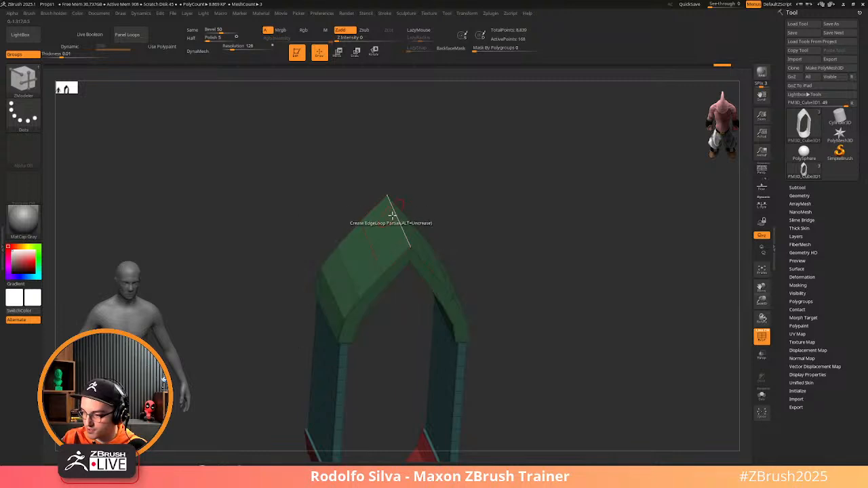
pyautogui.click(432, 243)
pyautogui.press('d')
pyautogui.hotkey('shift', 'f')
pyautogui.moveTo(550, 310); pyautogui.dragTo(519, 331)
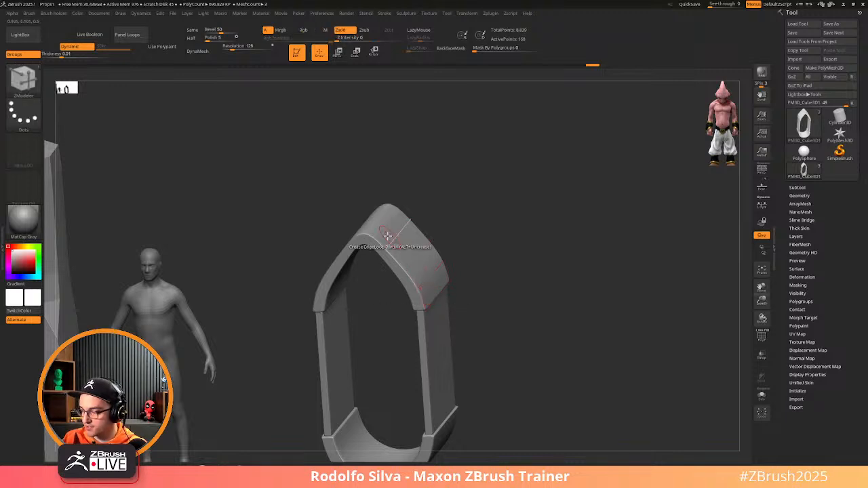
# Insert an edge loop beside the arch's pointed tip with ZModeler's edge Insert action, and preview the sharper tip with dynamic subdivision
pyautogui.press('space')
pyautogui.hotkey('shift', 'f')
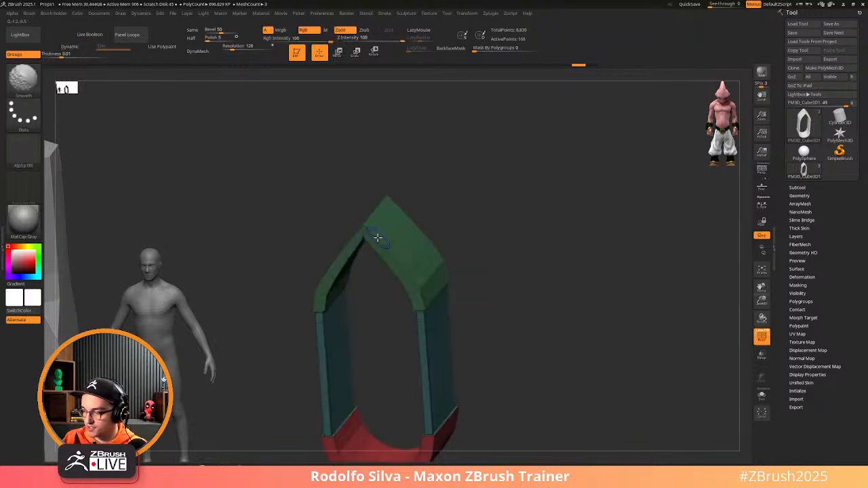
pyautogui.press('space')
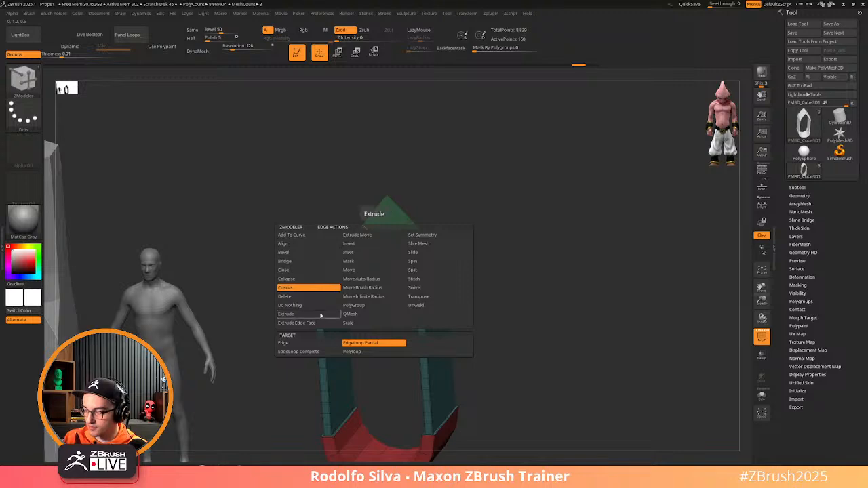
pyautogui.click(350, 243)
pyautogui.click(356, 341)
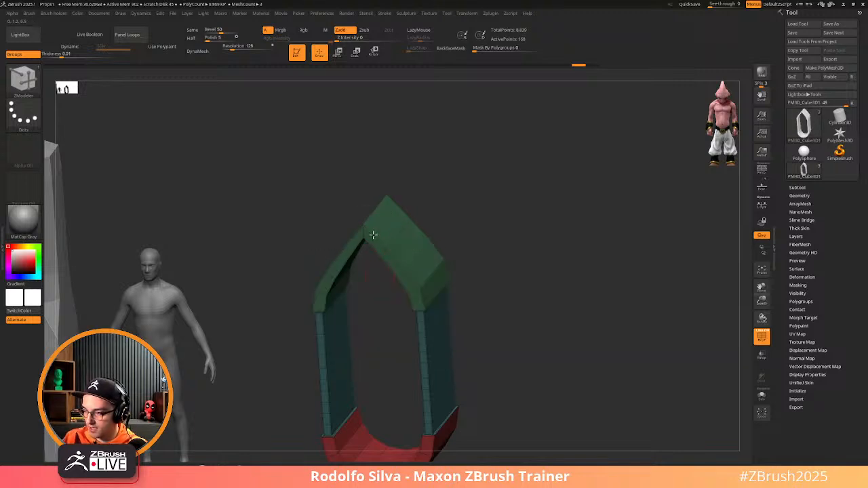
pyautogui.press('d')
pyautogui.hotkey('shift', 'f')
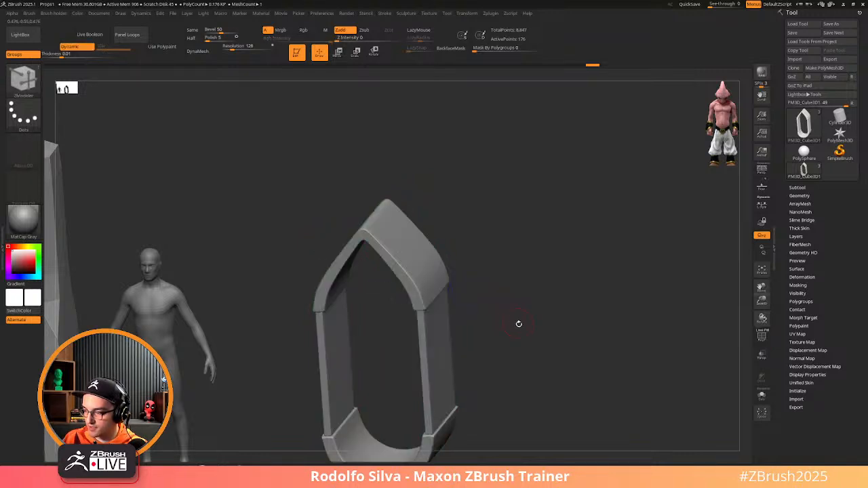
pyautogui.moveTo(520, 323); pyautogui.dragTo(505, 336)
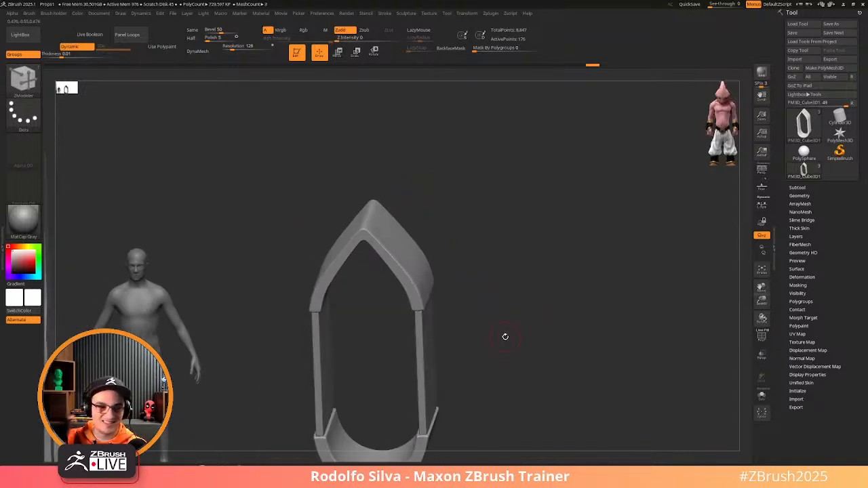
pyautogui.hotkey('shift', 'f')
pyautogui.hotkey('shift', 'f')
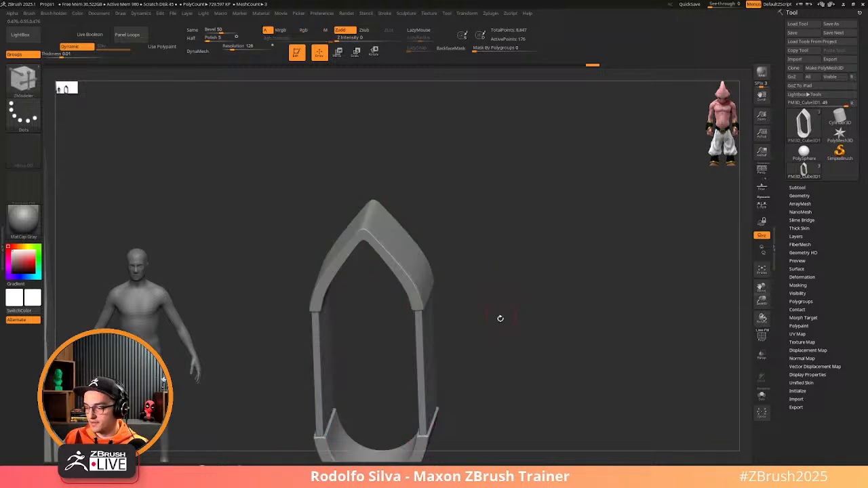
# Hide the ring's rounded bottom section, leaving the pointed top and the straight sides visible
pyautogui.keyDown('ctrl'); pyautogui.moveTo(500, 318); pyautogui.dragTo(495, 300, button='right'); pyautogui.keyUp('ctrl')
pyautogui.moveTo(496, 301)
pyautogui.mouseDown()
pyautogui.moveTo(503, 294)
pyautogui.moveTo(500, 302)
pyautogui.mouseUp()
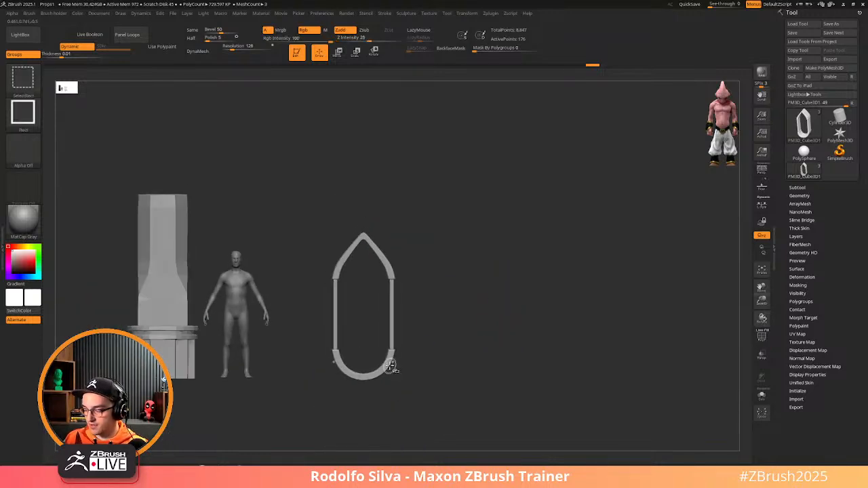
pyautogui.keyDown('ctrl'); pyautogui.keyDown('shift'); pyautogui.click(391, 363); pyautogui.keyUp('shift'); pyautogui.keyUp('ctrl')
pyautogui.moveTo(517, 339)
pyautogui.keyDown('ctrl'); pyautogui.keyDown('shift'); pyautogui.mouseDown()
pyautogui.moveTo(461, 417)
pyautogui.moveTo(502, 369)
pyautogui.mouseUp(); pyautogui.keyUp('shift'); pyautogui.keyUp('ctrl')
# Try deleting the hidden bottom section, inspect the leg ends with polyframe on, and undo the deletion
pyautogui.press('space')
pyautogui.click(487, 169)
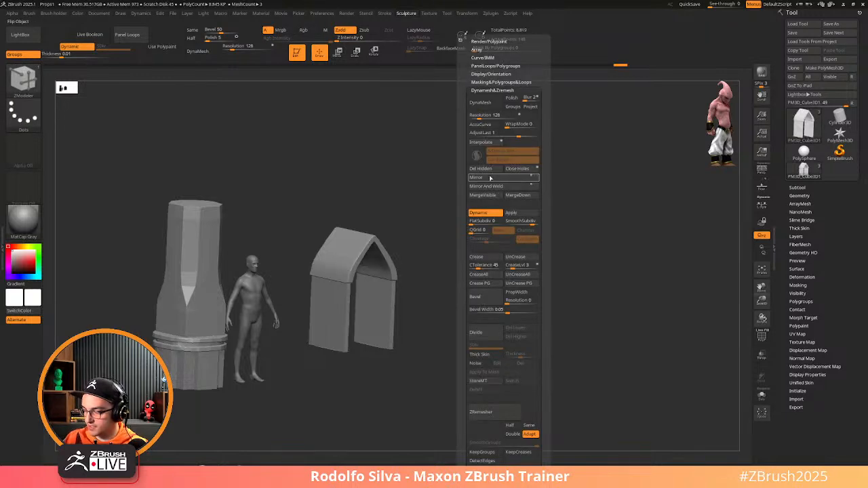
pyautogui.moveTo(468, 326); pyautogui.dragTo(425, 378)
pyautogui.press('b')
pyautogui.press('z')
pyautogui.press('m')
pyautogui.press('f')
pyautogui.hotkey('shift', 'f')
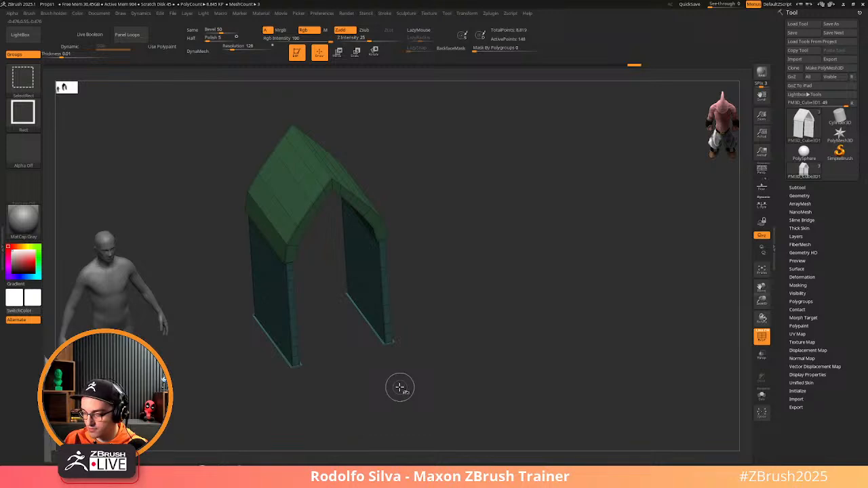
pyautogui.hotkey('ctrl', 'z')
pyautogui.hotkey('ctrl', 'shift', 'z')
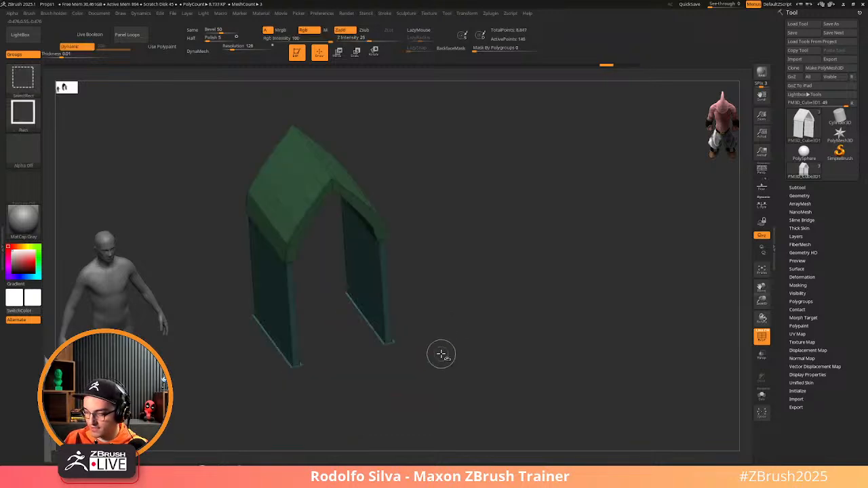
# Shrink the visible region to exclude the thin strips at the leg ends, and delete the hidden geometry
pyautogui.hotkey('ctrl', 'shift')
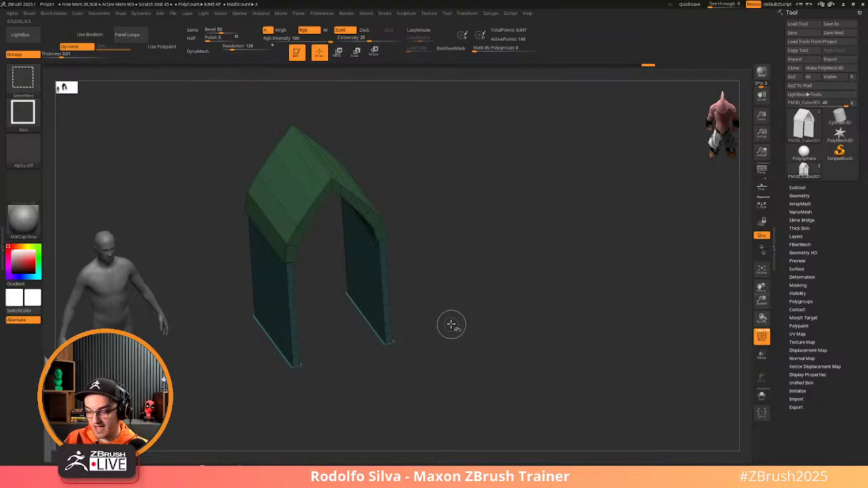
pyautogui.hotkey('ctrl', 'shift', 's')
pyautogui.moveTo(452, 323)
pyautogui.mouseDown()
pyautogui.moveTo(436, 341)
pyautogui.moveTo(423, 331)
pyautogui.moveTo(443, 327)
pyautogui.mouseUp()
pyautogui.keyDown('ctrl'); pyautogui.keyDown('shift'); pyautogui.moveTo(443, 327); pyautogui.dragTo(498, 362); pyautogui.keyUp('shift'); pyautogui.keyUp('ctrl')
pyautogui.press('space')
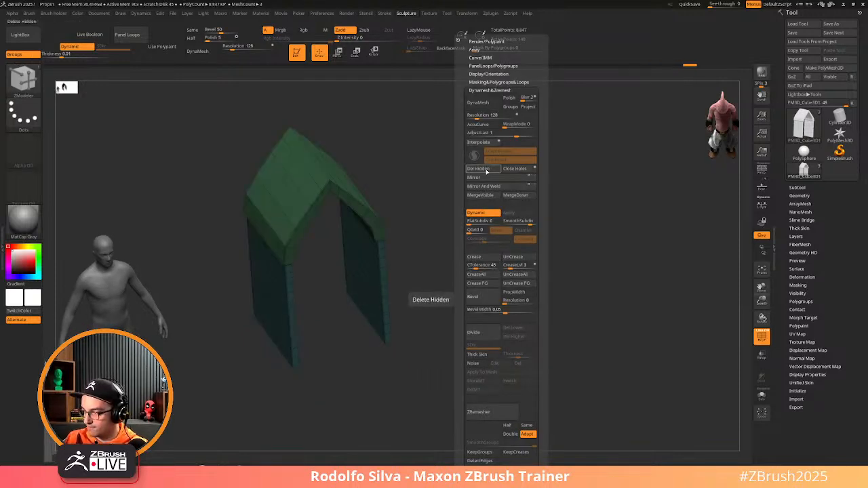
pyautogui.click(478, 168)
# Close the open holes at the bottom of both arch legs
pyautogui.moveTo(442, 362); pyautogui.dragTo(432, 289)
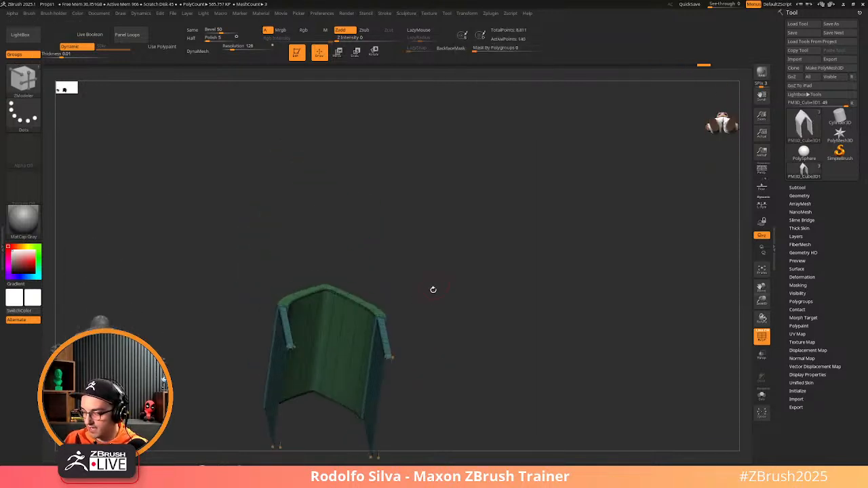
pyautogui.press('space')
pyautogui.click(453, 169)
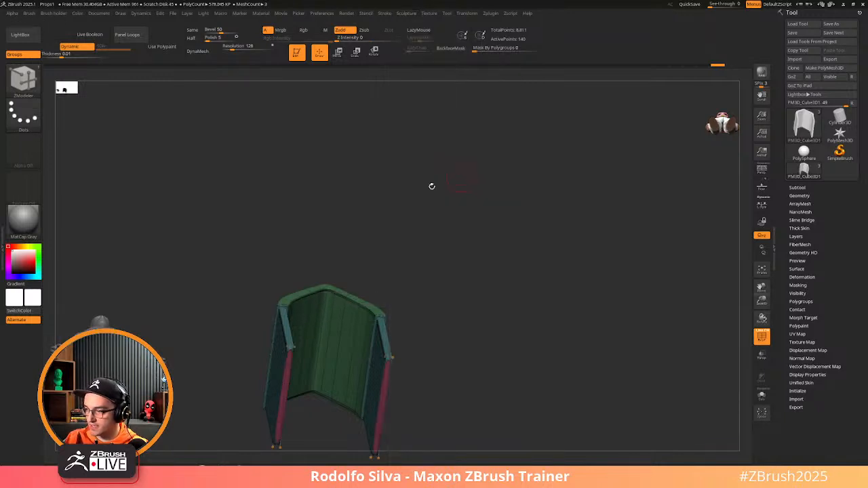
pyautogui.moveTo(449, 297); pyautogui.dragTo(449, 331)
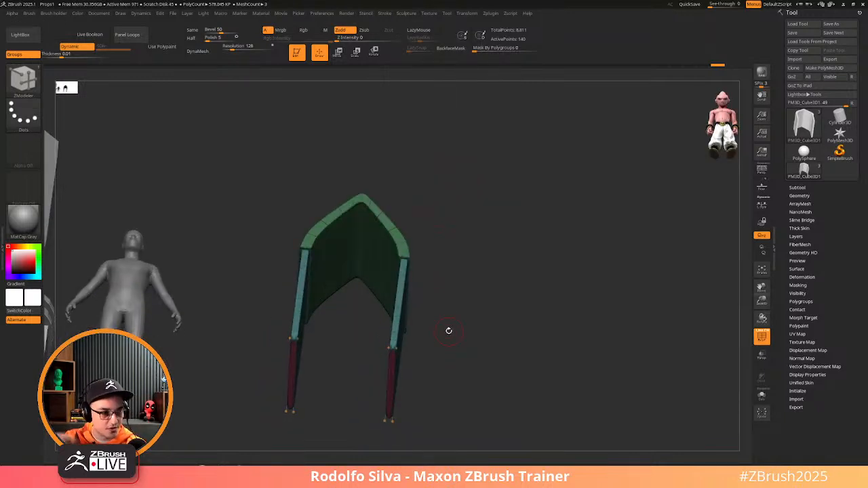
pyautogui.press('space')
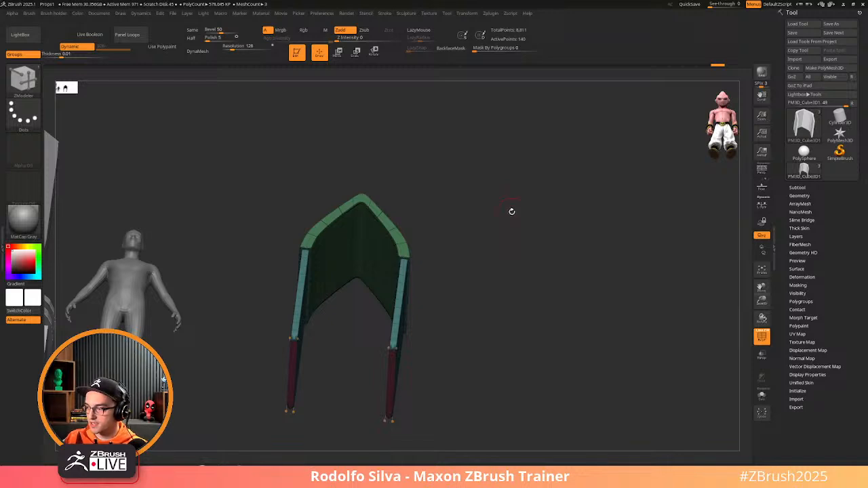
pyautogui.press('Tab')
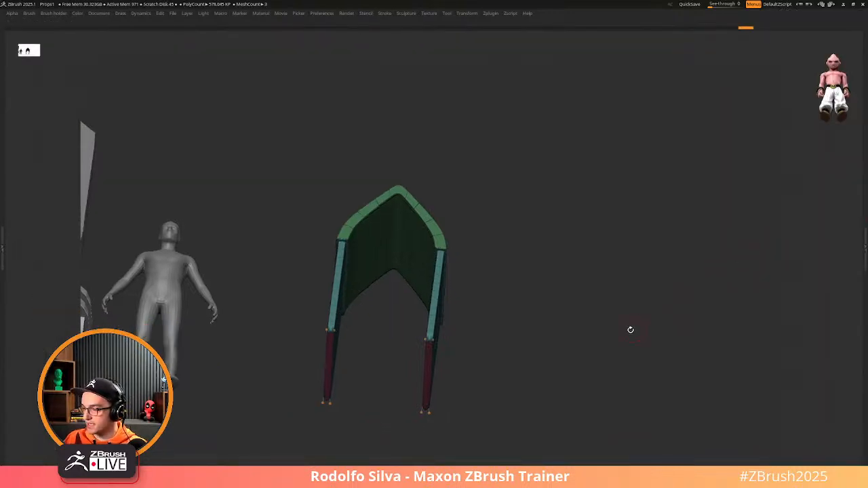
pyautogui.moveTo(631, 330); pyautogui.dragTo(614, 348)
pyautogui.keyDown('ctrl'); pyautogui.moveTo(602, 321); pyautogui.dragTo(583, 288, button='right'); pyautogui.keyUp('ctrl')
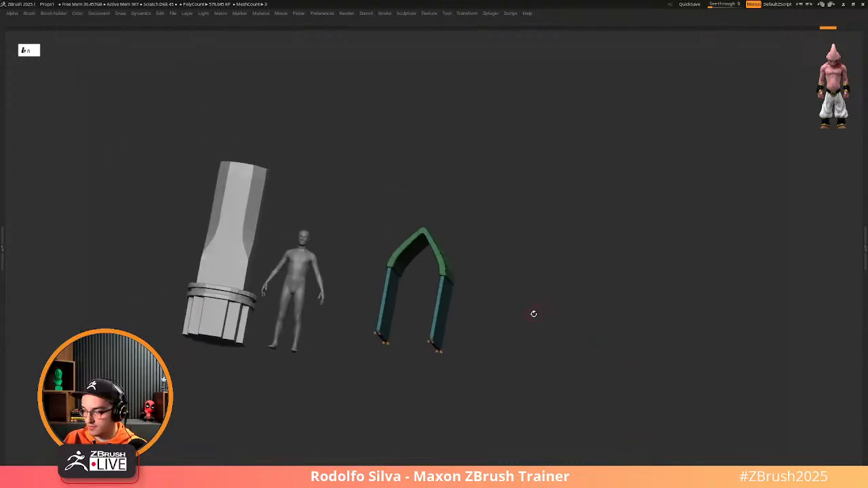
pyautogui.press('Tab')
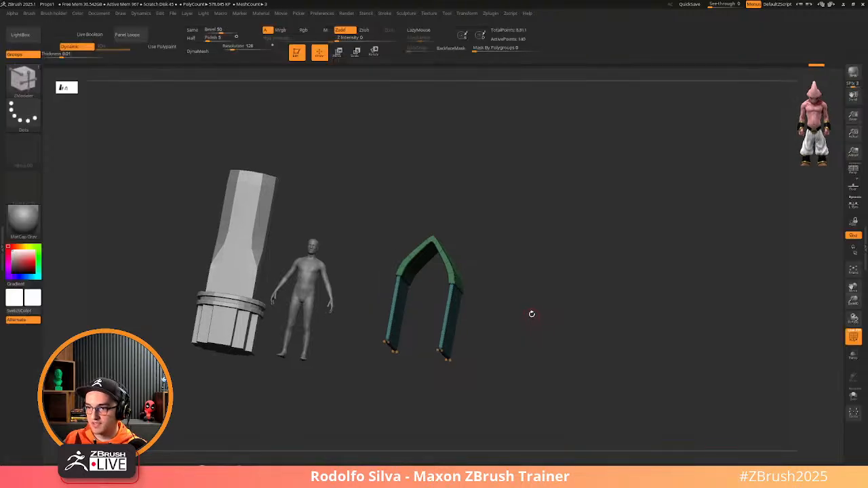
# Save the current project containing the column, the human figure and the pointed arch
pyautogui.click(161, 15)
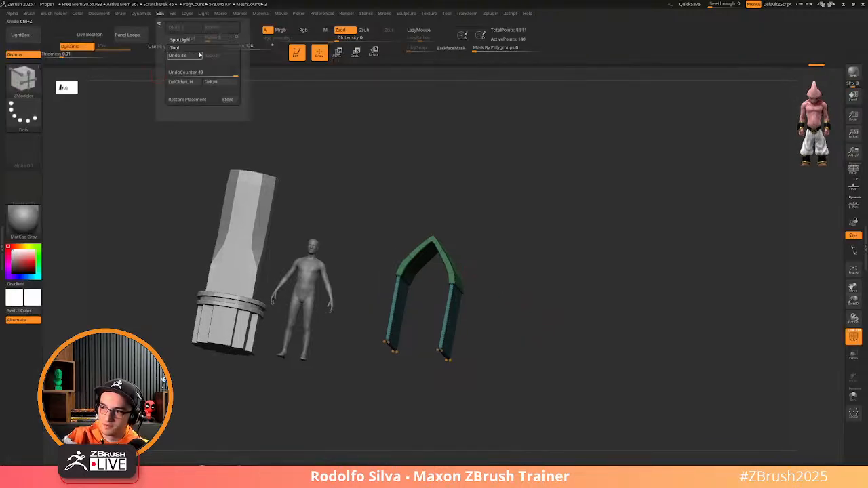
pyautogui.click(174, 14)
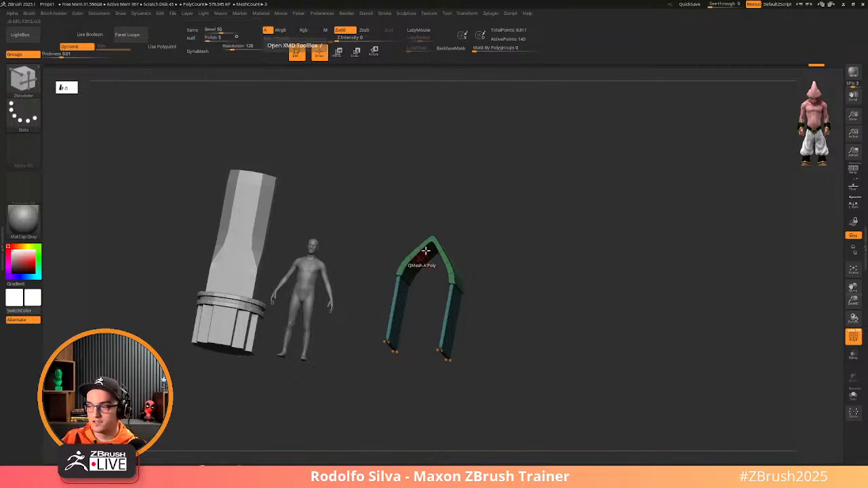
pyautogui.click(174, 13)
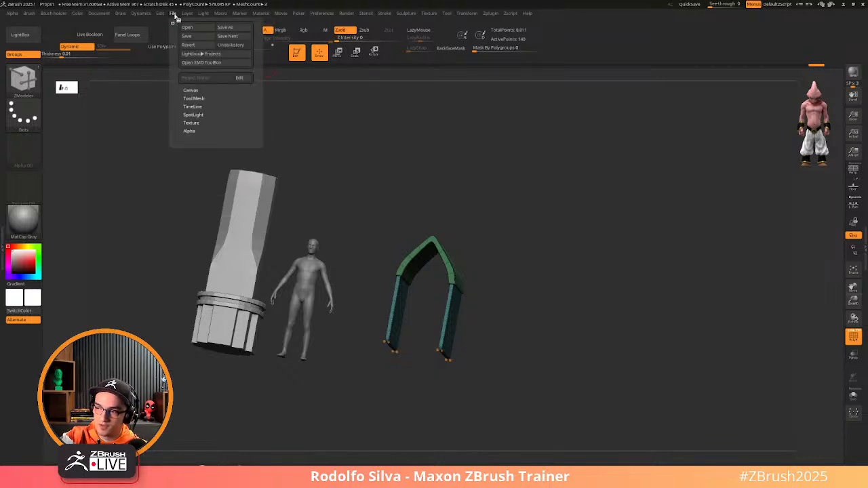
pyautogui.click(206, 35)
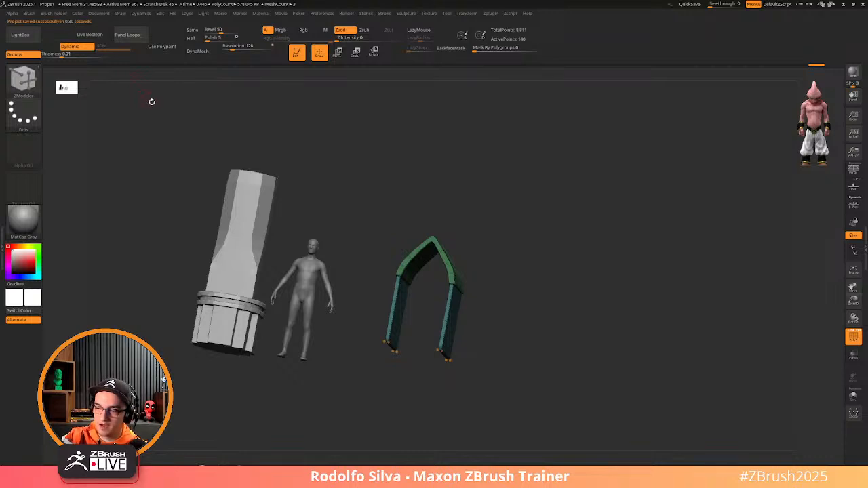
# Hide the interface panels, create a new document at window size without saving document changes, and make the redrawn scene editable again
pyautogui.press('Tab')
pyautogui.click(101, 14)
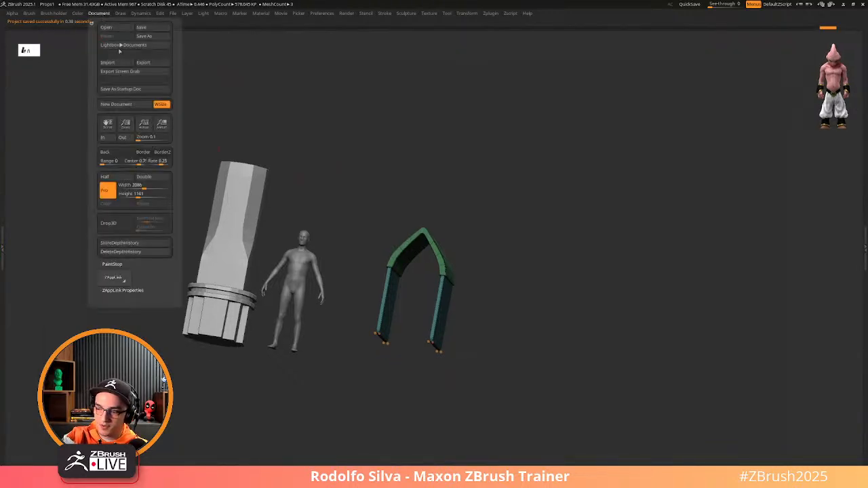
pyautogui.click(116, 103)
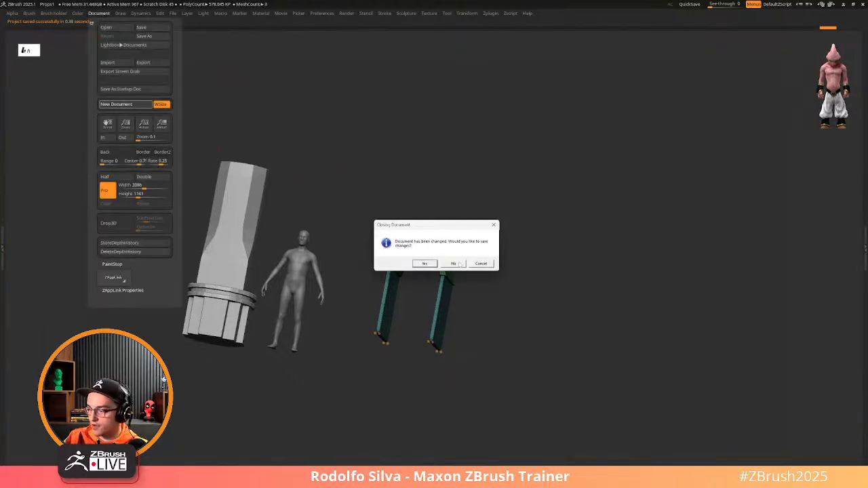
pyautogui.click(461, 263)
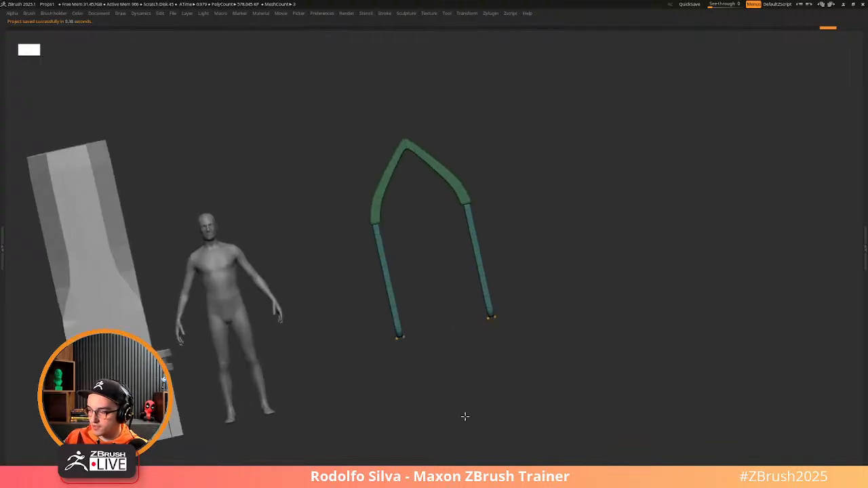
pyautogui.press('t')
pyautogui.moveTo(563, 327)
pyautogui.keyDown('ctrl'); pyautogui.mouseDown(button='right')
pyautogui.moveTo(555, 309)
pyautogui.moveTo(535, 322)
pyautogui.moveTo(574, 333)
pyautogui.moveTo(566, 340)
pyautogui.mouseUp(button='right'); pyautogui.keyUp('ctrl')
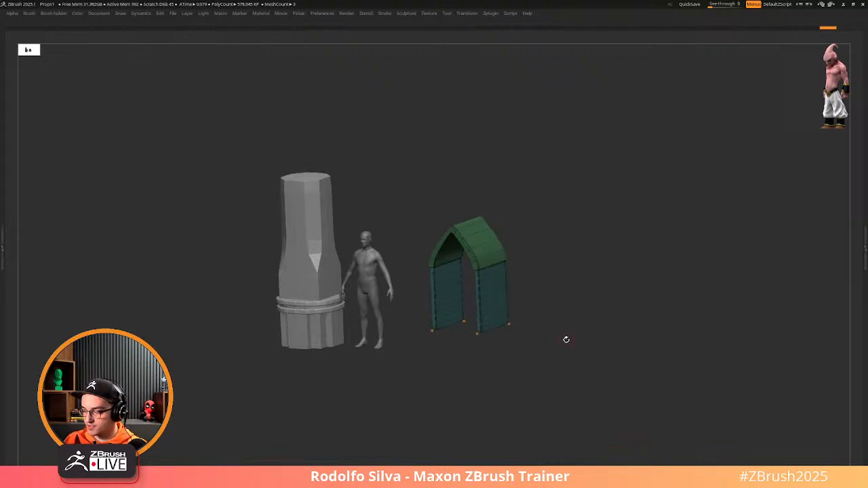
pyautogui.moveTo(609, 359); pyautogui.dragTo(618, 344, button='right')
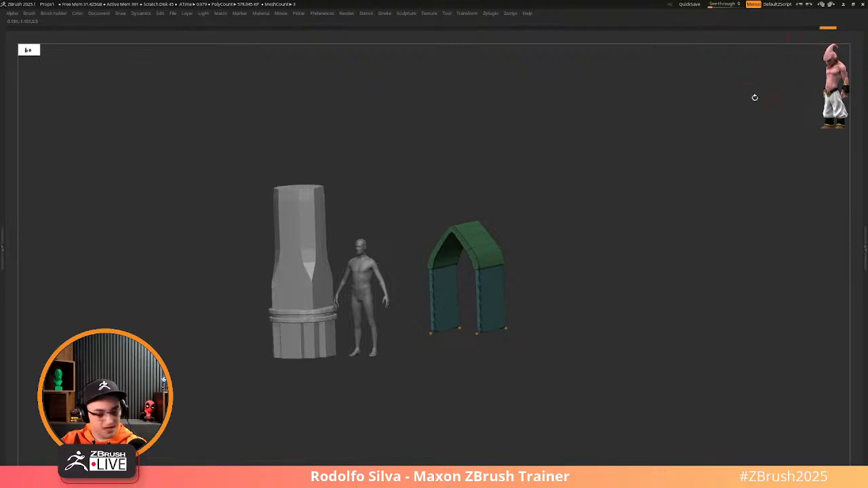
# Cycle the CamView orientation figure past the coloured cube to the Default head, and orbit the scene to check it
pyautogui.click(301, 14)
pyautogui.moveTo(316, 14)
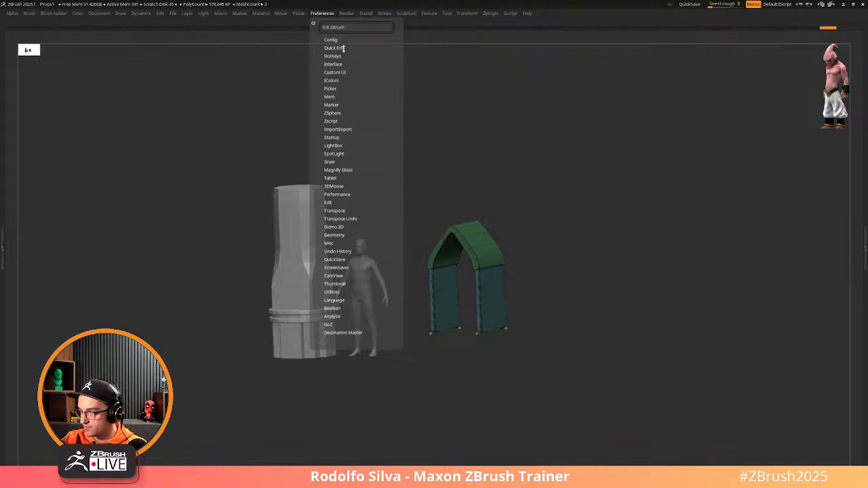
pyautogui.click(333, 275)
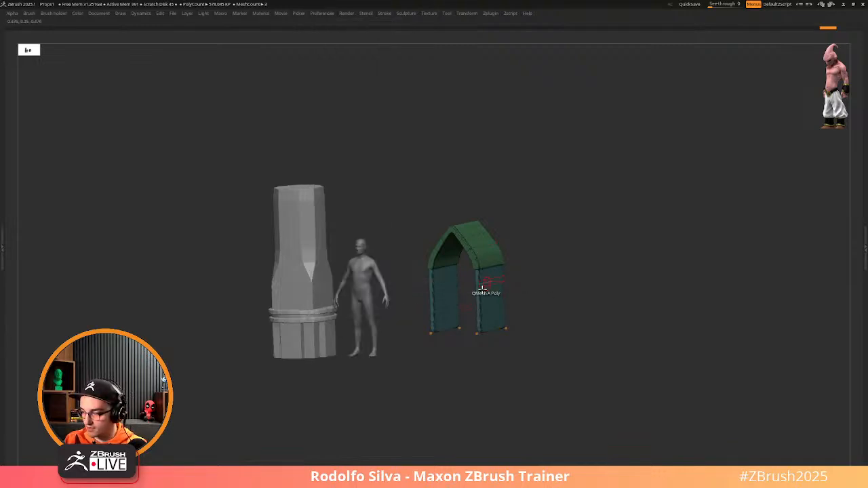
pyautogui.click(262, 13)
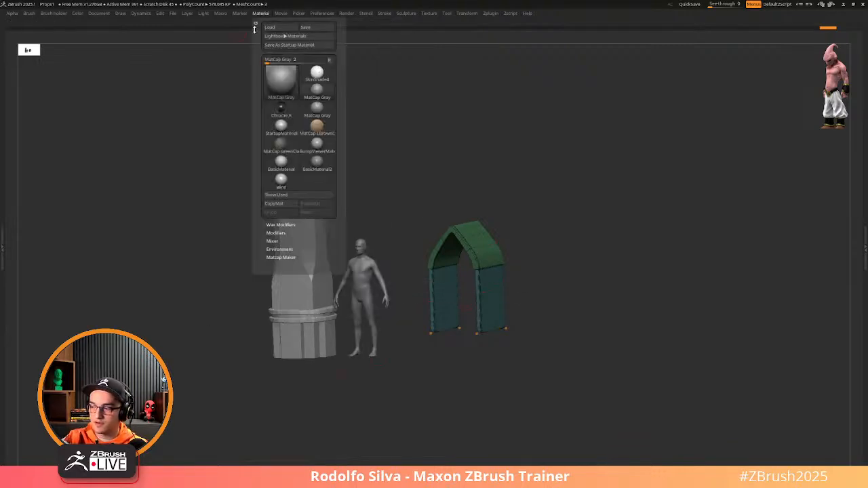
pyautogui.click(295, 16)
pyautogui.click(323, 14)
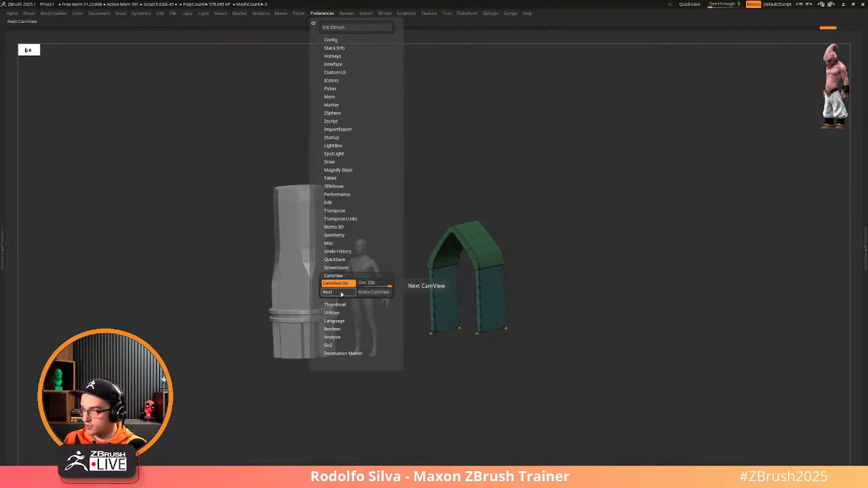
pyautogui.click(341, 293)
pyautogui.click(342, 294)
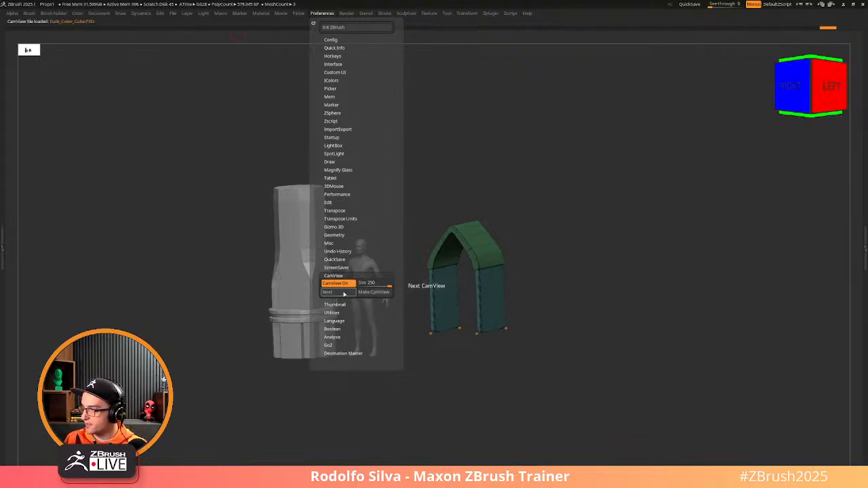
pyautogui.click(344, 293)
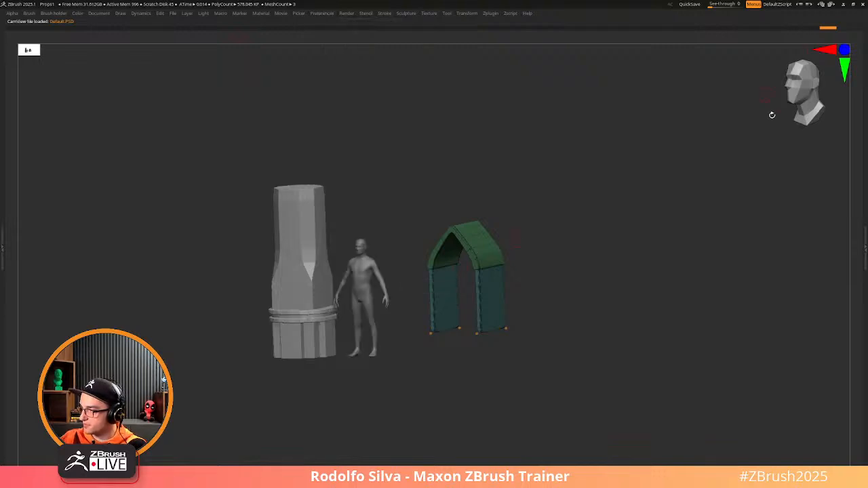
pyautogui.moveTo(660, 312); pyautogui.dragTo(633, 322)
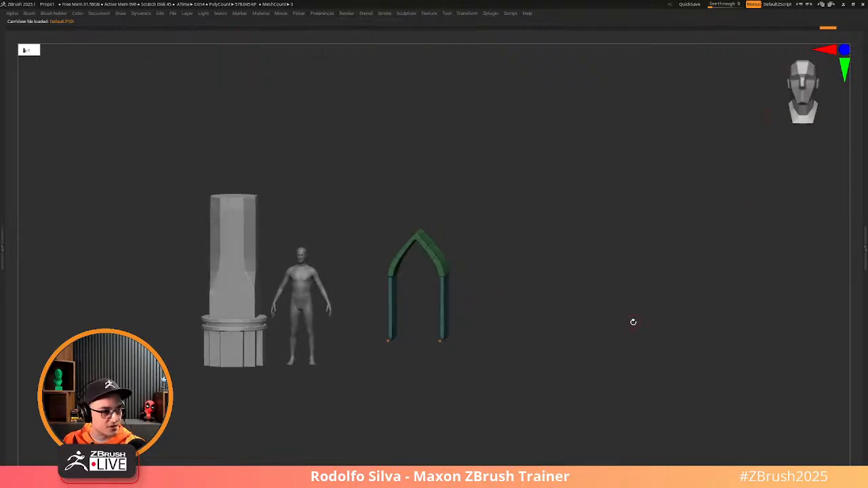
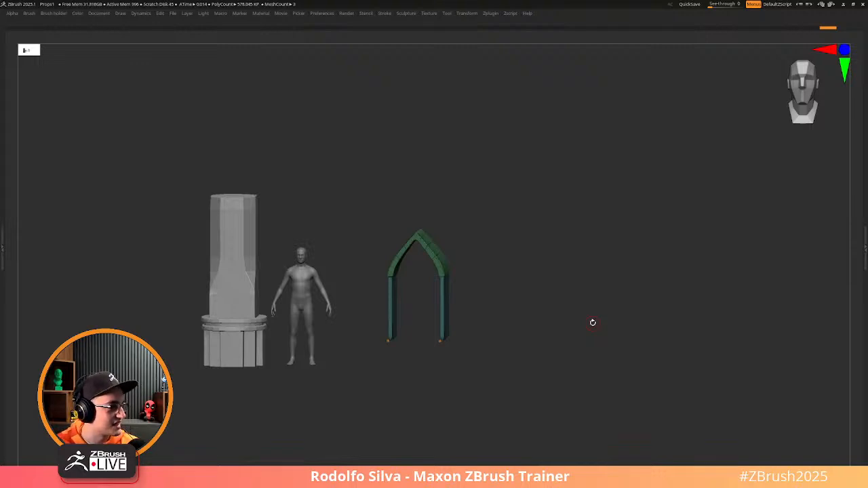
# Crease the pointed arch's hard edges and compare it with the polygroup wireframe display on and off
pyautogui.moveTo(591, 321); pyautogui.dragTo(524, 316)
pyautogui.press('space')
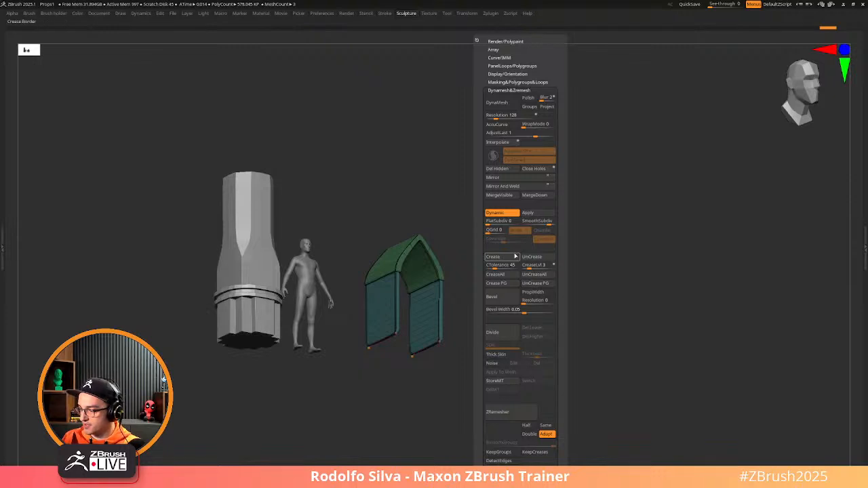
pyautogui.click(513, 256)
pyautogui.keyDown('ctrl'); pyautogui.moveTo(459, 310); pyautogui.dragTo(484, 382, button='right'); pyautogui.keyUp('ctrl')
pyautogui.moveTo(484, 382); pyautogui.dragTo(492, 344)
pyautogui.hotkey('shift', 'f')
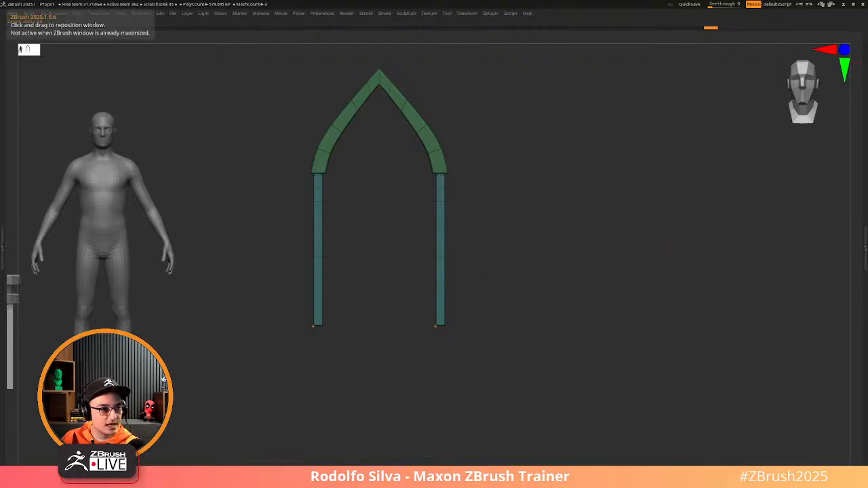
pyautogui.keyDown('alt'); pyautogui.moveTo(548, 224); pyautogui.dragTo(569, 312); pyautogui.keyUp('alt')
pyautogui.hotkey('shift', 'f')
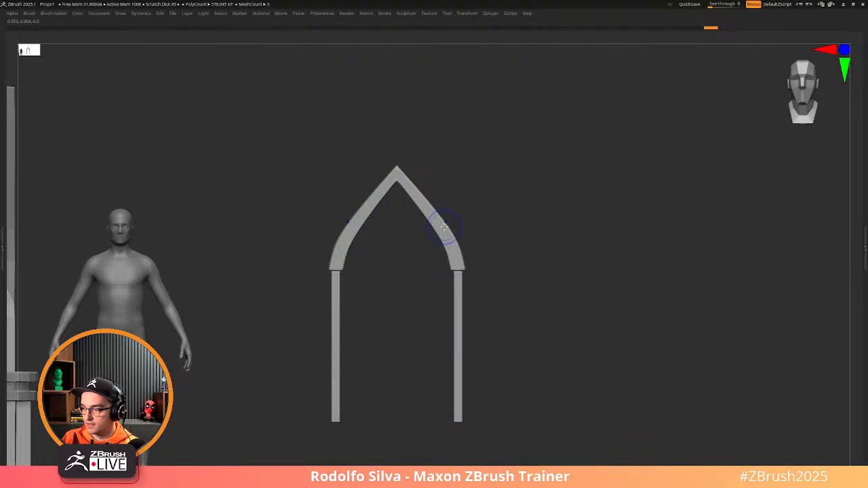
# Mask the arch's legs, centre the gizmo on the unmasked curved part and apply the Deformer lattice to it
pyautogui.hotkey('shift', 'f')
pyautogui.press('w')
pyautogui.keyDown('ctrl'); pyautogui.click(445, 228); pyautogui.keyUp('ctrl')
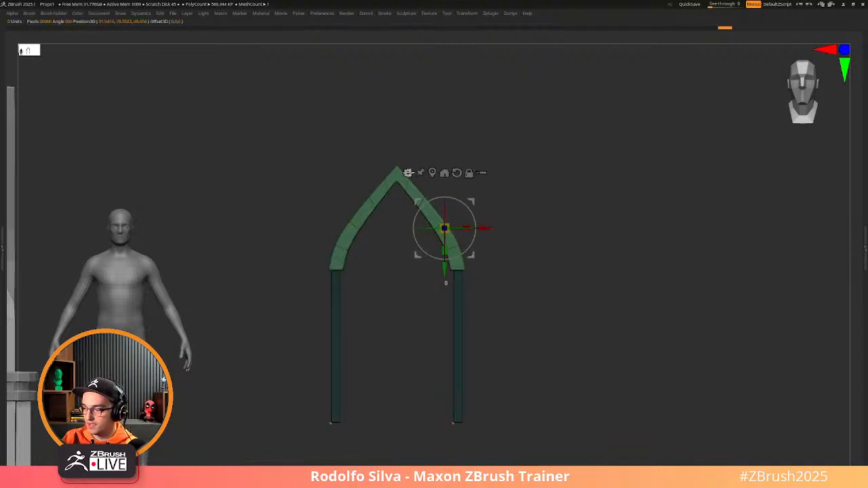
pyautogui.click(409, 173)
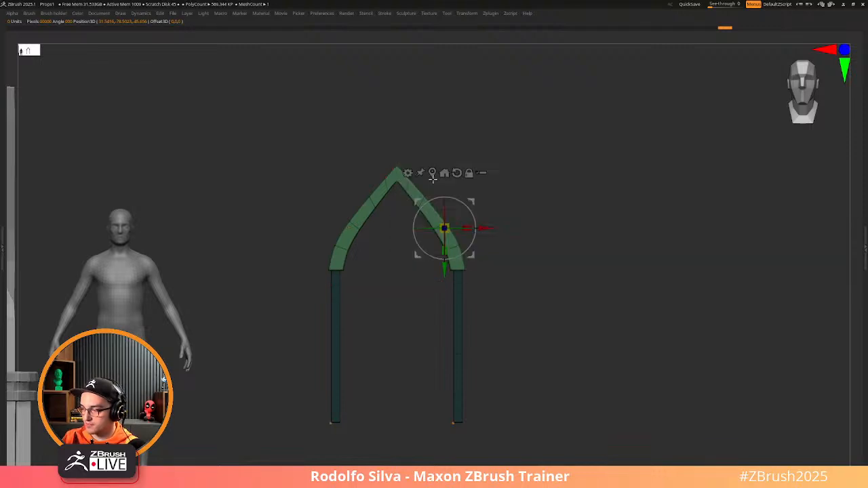
pyautogui.click(433, 175)
pyautogui.click(360, 162)
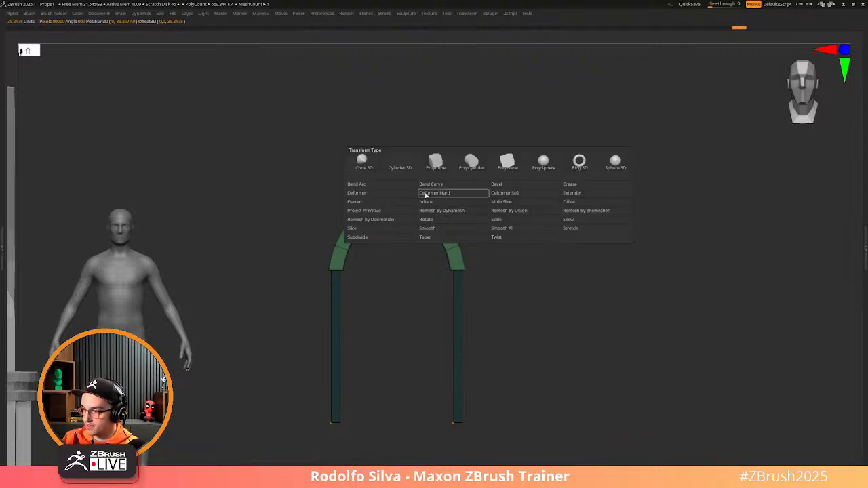
pyautogui.click(358, 194)
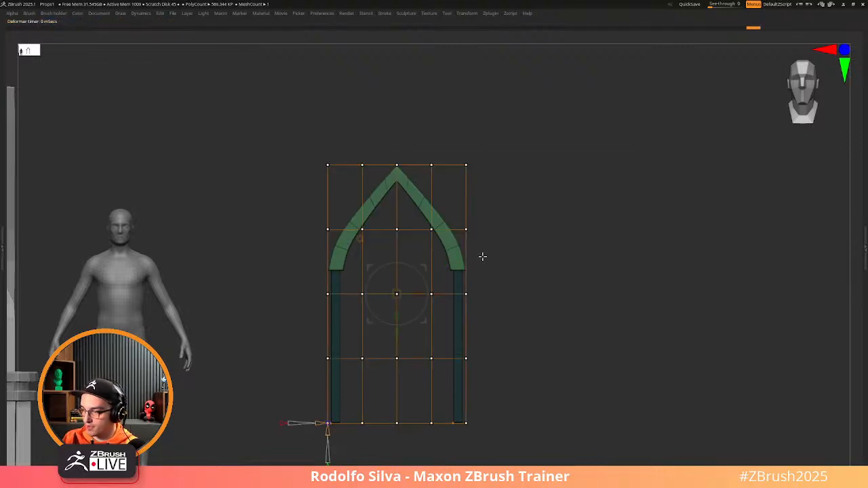
# Pull the lattice's upper middle control points down to lower the arch's peak and round its sides, and leave the deformer
pyautogui.click(397, 166)
pyautogui.moveTo(398, 210); pyautogui.dragTo(397, 277)
pyautogui.keyDown('ctrl'); pyautogui.keyDown('alt'); pyautogui.moveTo(403, 180); pyautogui.dragTo(395, 204); pyautogui.keyUp('alt'); pyautogui.keyUp('ctrl')
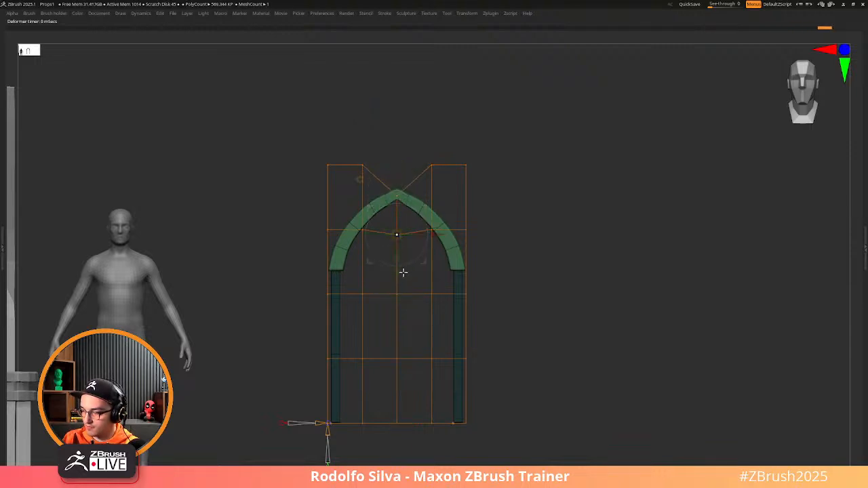
pyautogui.moveTo(397, 279)
pyautogui.mouseDown()
pyautogui.moveTo(397, 292)
pyautogui.moveTo(397, 282)
pyautogui.mouseUp()
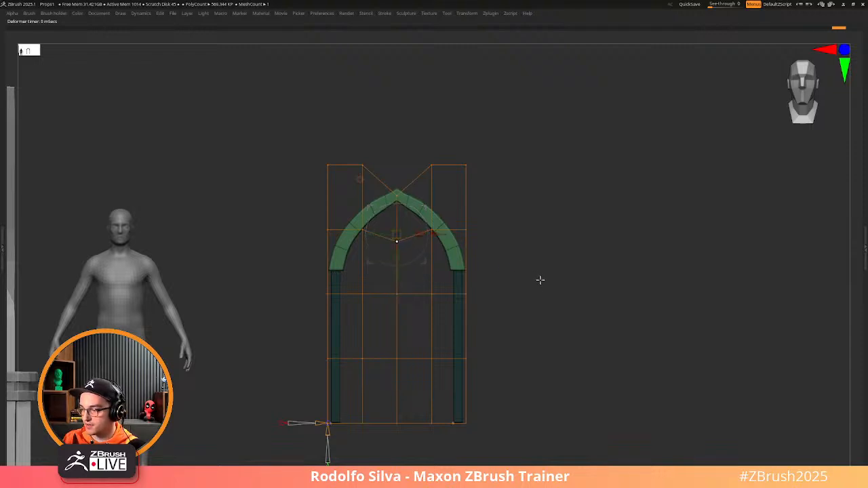
pyautogui.press('q')
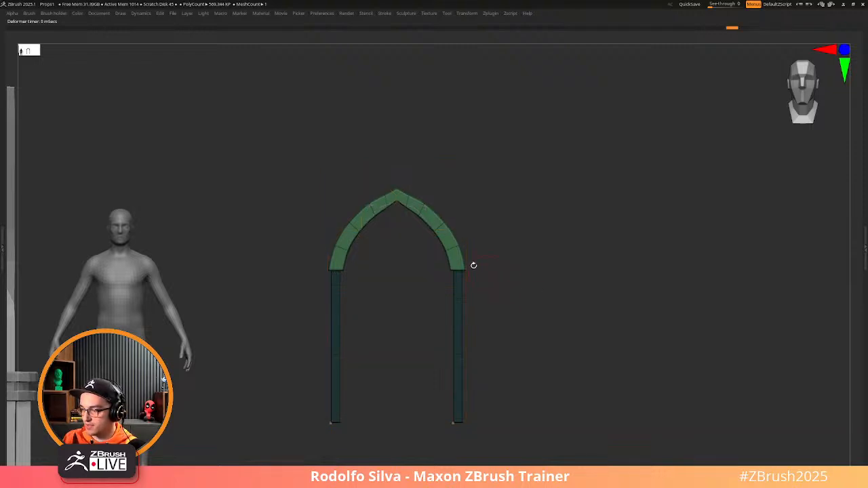
# Mask the arch apart from its peak, nudge the peak slightly down and clear the mask
pyautogui.keyDown('alt'); pyautogui.click(400, 197); pyautogui.keyUp('alt')
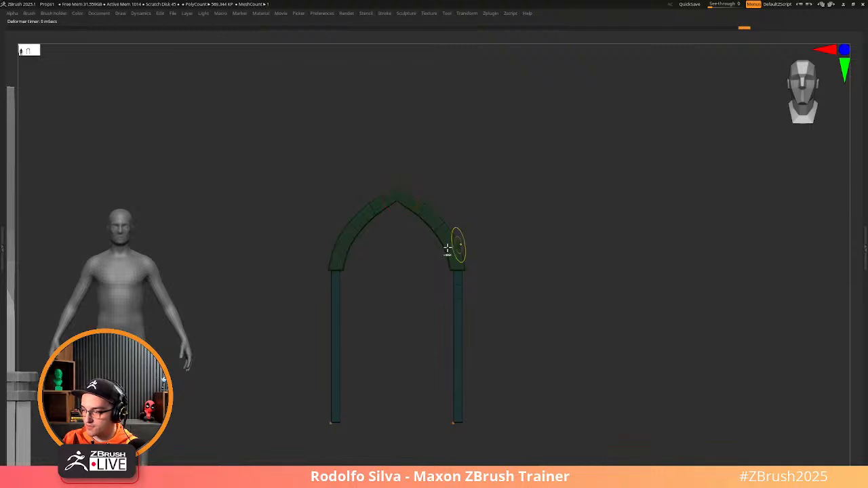
pyautogui.keyDown('ctrl'); pyautogui.keyDown('alt'); pyautogui.moveTo(400, 198); pyautogui.dragTo(401, 197); pyautogui.keyUp('alt'); pyautogui.keyUp('ctrl')
pyautogui.keyDown('ctrl'); pyautogui.moveTo(404, 242); pyautogui.dragTo(383, 202); pyautogui.keyUp('ctrl')
pyautogui.press('w')
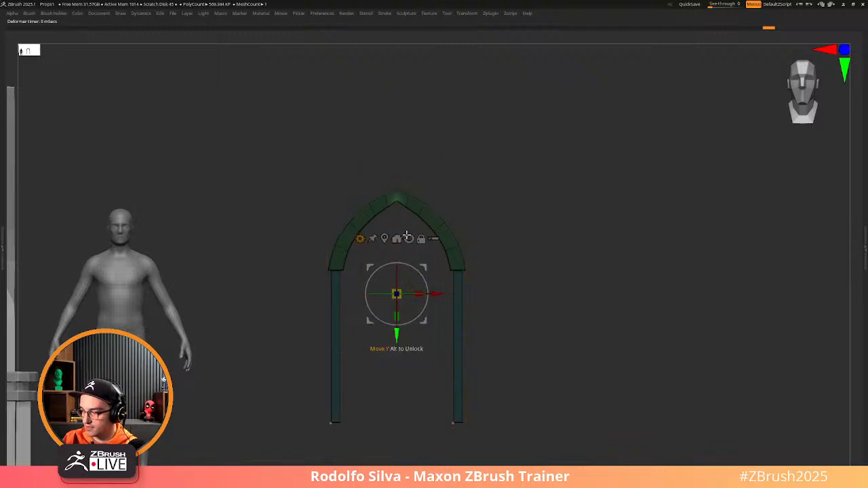
pyautogui.moveTo(397, 335); pyautogui.dragTo(398, 337)
pyautogui.keyDown('ctrl'); pyautogui.moveTo(488, 208); pyautogui.dragTo(475, 216); pyautogui.keyUp('ctrl')
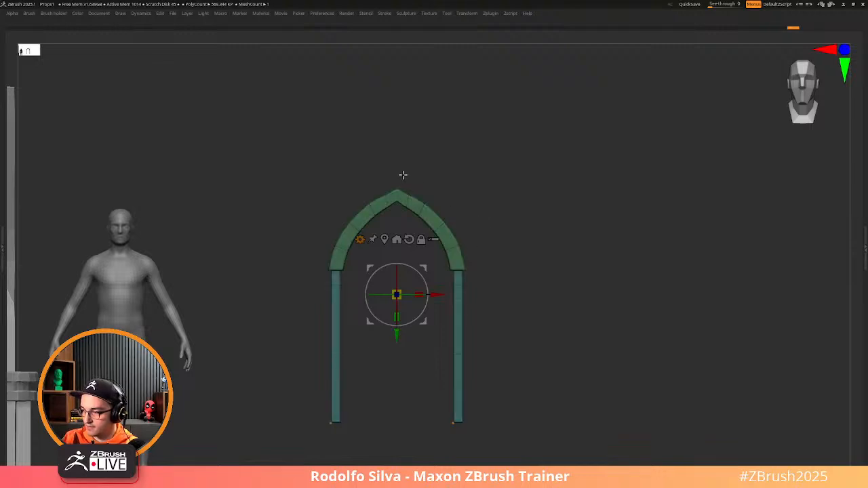
pyautogui.keyDown('ctrl'); pyautogui.click(397, 195); pyautogui.keyUp('ctrl')
pyautogui.moveTo(397, 334); pyautogui.dragTo(397, 339)
pyautogui.keyDown('ctrl'); pyautogui.click(513, 293); pyautogui.keyUp('ctrl')
# Uncrease the arch's ridge using ZModeler's Crease edge action with EdgeLoop Partial, and set the edge action back to Insert
pyautogui.moveTo(513, 292); pyautogui.dragTo(502, 278)
pyautogui.press('q')
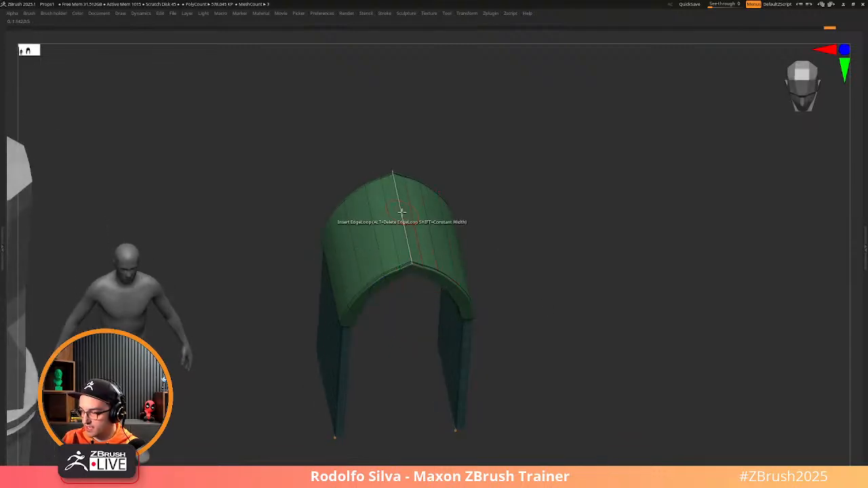
pyautogui.press('space')
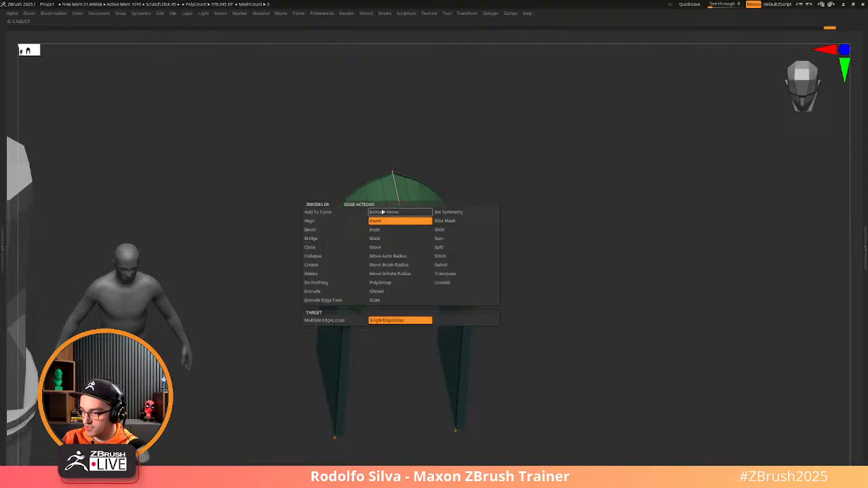
pyautogui.click(329, 265)
pyautogui.click(383, 321)
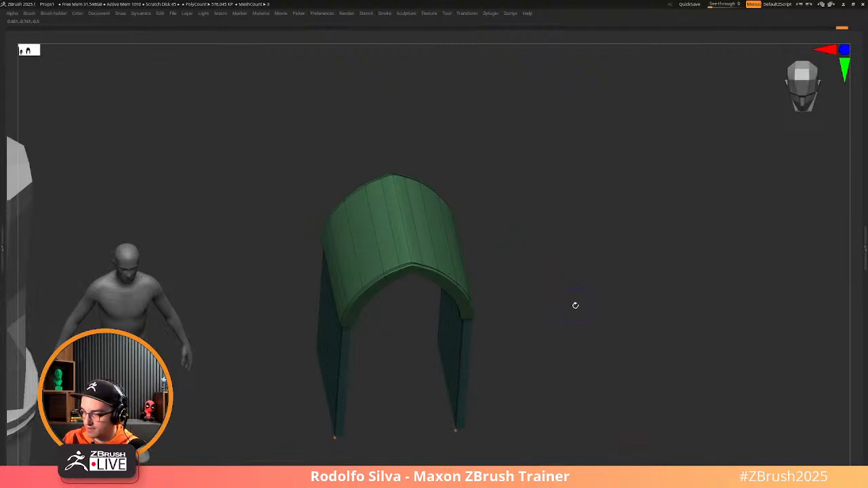
pyautogui.hotkey('shift', 'f')
pyautogui.moveTo(572, 306); pyautogui.dragTo(397, 244)
pyautogui.hotkey('shift', 'f')
pyautogui.press('space')
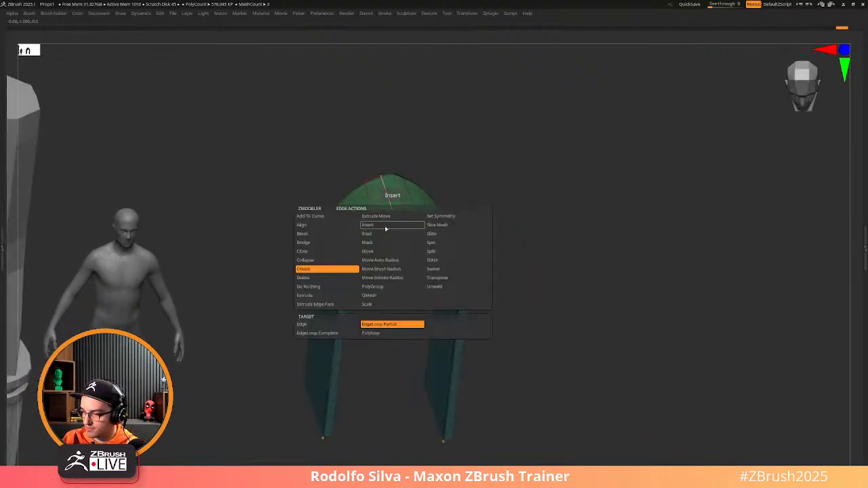
pyautogui.click(395, 221)
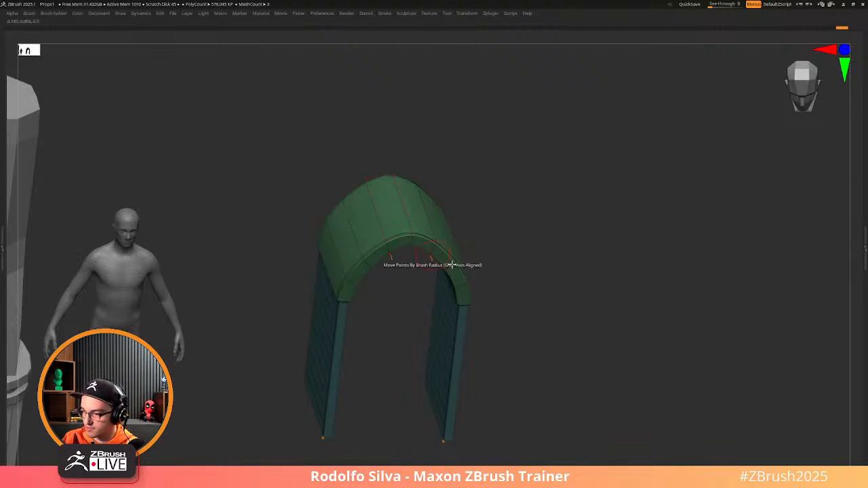
# Mask everything except the arch's softened peak and raise the peak slightly to make the arch more pointed
pyautogui.hotkey('shift', 'f')
pyautogui.moveTo(565, 316); pyautogui.dragTo(570, 283)
pyautogui.hotkey('shift', 'f')
pyautogui.keyDown('ctrl'); pyautogui.click(413, 264); pyautogui.keyUp('ctrl')
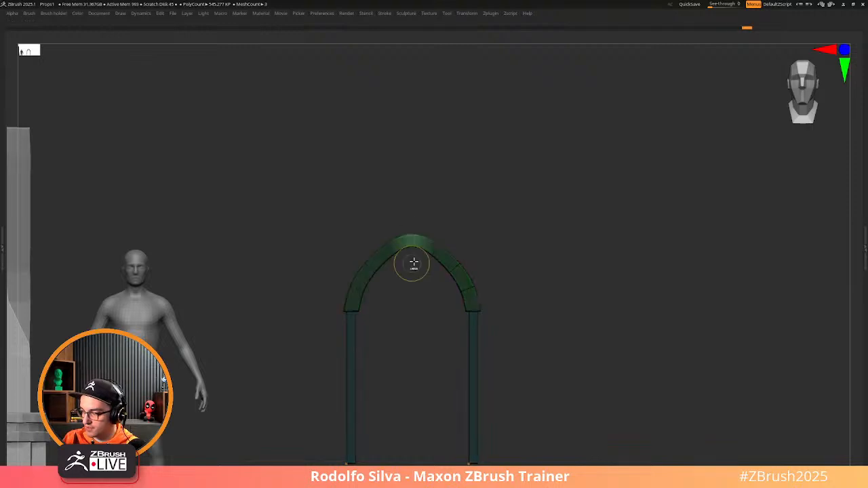
pyautogui.press('w')
pyautogui.moveTo(412, 375); pyautogui.dragTo(411, 369)
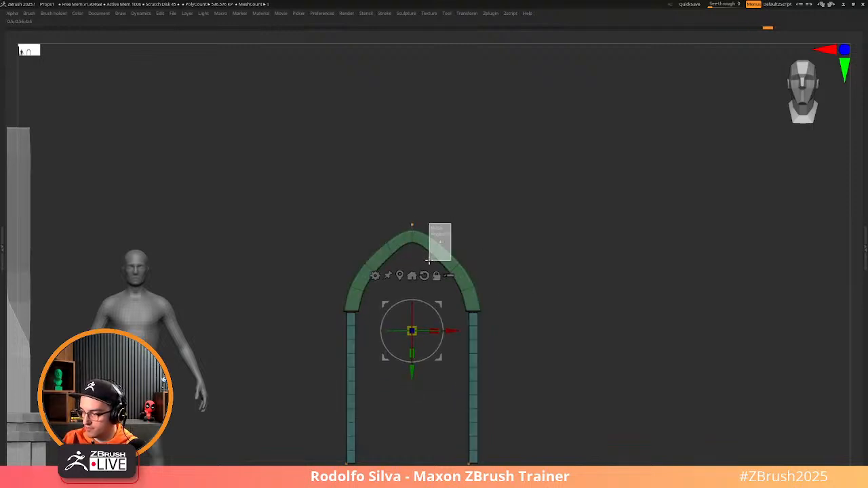
pyautogui.moveTo(413, 374); pyautogui.dragTo(413, 373)
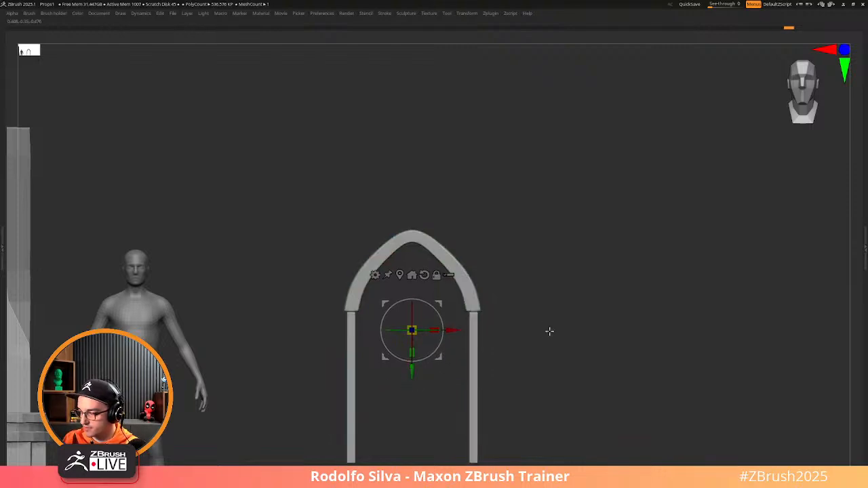
pyautogui.moveTo(549, 331); pyautogui.dragTo(356, 334)
pyautogui.moveTo(562, 372); pyautogui.dragTo(359, 310)
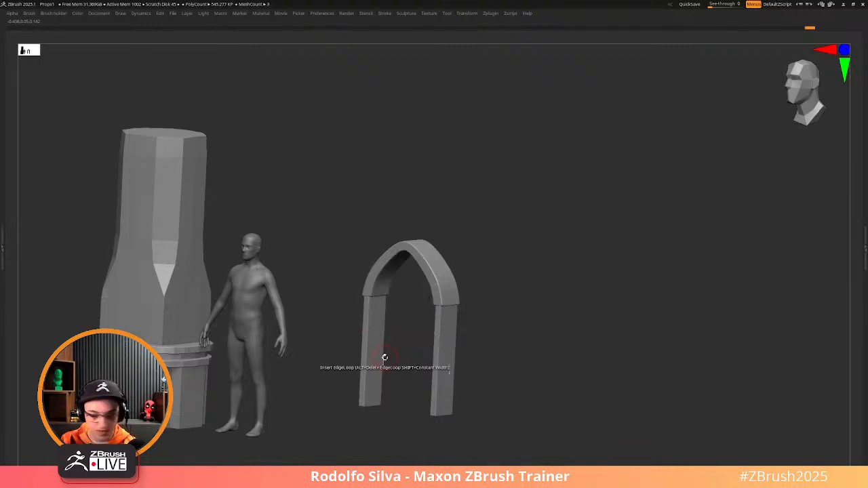
# Scale the arch up uniformly by about 1.5 relative to the human figure and the column
pyautogui.keyDown('alt'); pyautogui.moveTo(514, 341); pyautogui.dragTo(571, 302); pyautogui.keyUp('alt')
pyautogui.press('w')
pyautogui.moveTo(428, 270); pyautogui.dragTo(449, 253)
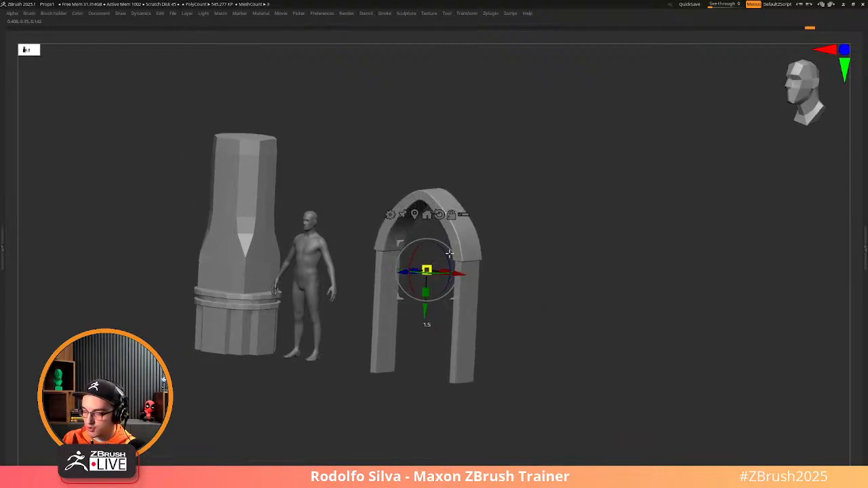
pyautogui.keyDown('shift'); pyautogui.moveTo(509, 311); pyautogui.dragTo(547, 306); pyautogui.keyUp('shift')
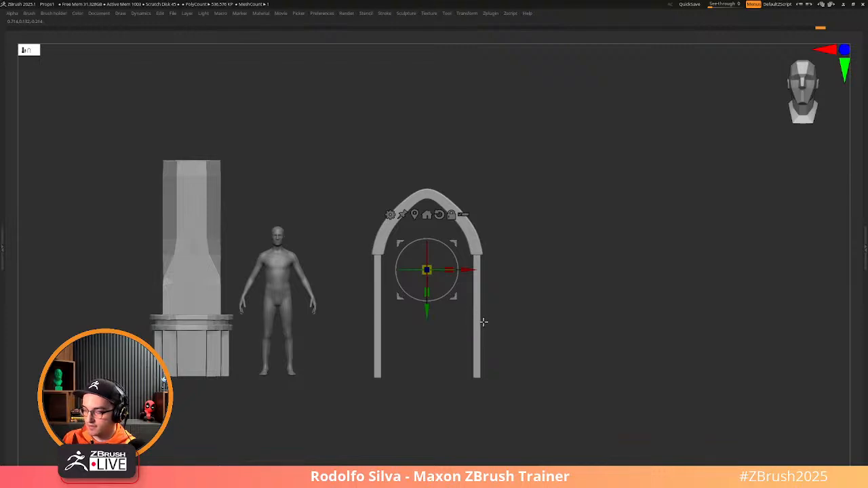
# Mask the arch above the lower parts of its legs and move those lower parts down to lengthen the legs
pyautogui.press('q')
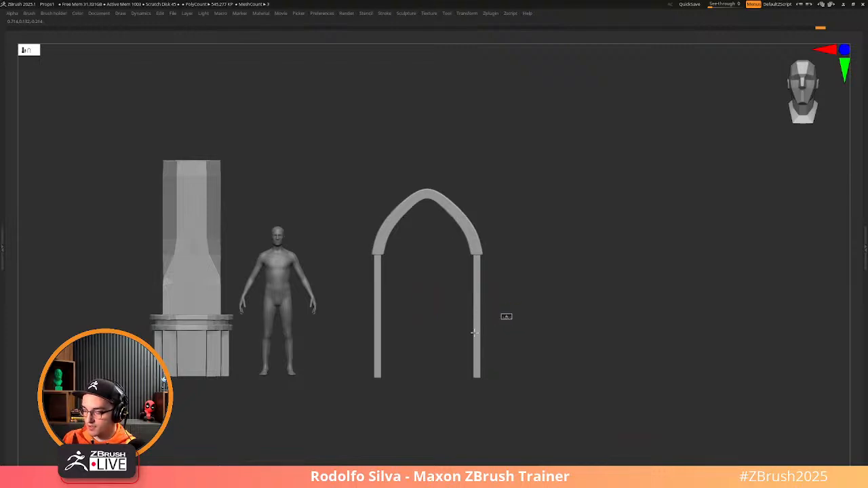
pyautogui.keyDown('ctrl'); pyautogui.moveTo(475, 333); pyautogui.dragTo(318, 420); pyautogui.keyUp('ctrl')
pyautogui.keyDown('ctrl'); pyautogui.click(529, 375); pyautogui.keyUp('ctrl')
pyautogui.press('w')
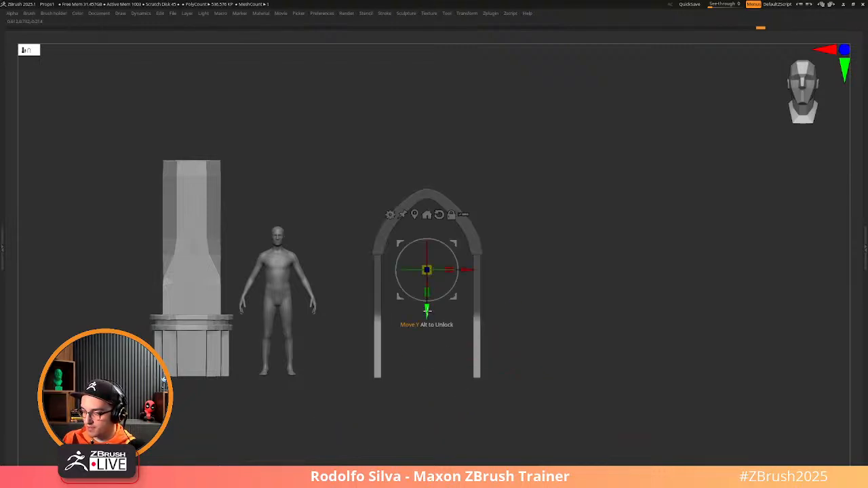
pyautogui.moveTo(427, 310); pyautogui.dragTo(427, 327)
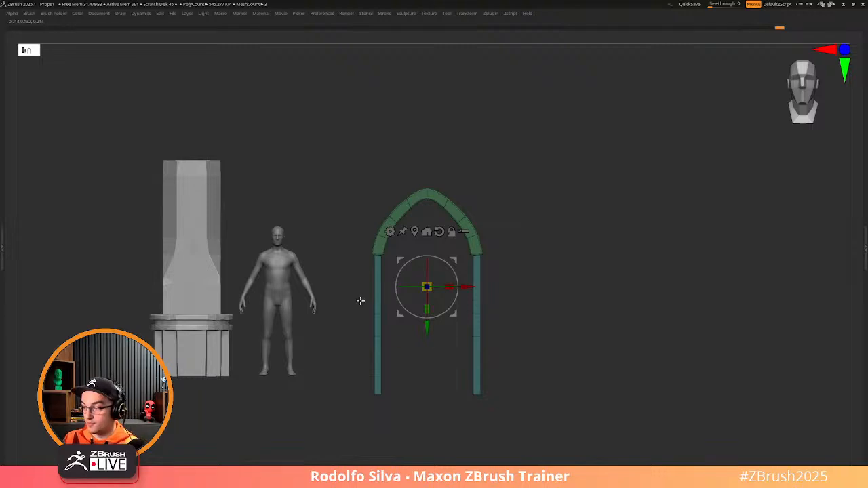
# Mask the peak and move both sides of the arch symmetrically inward to narrow the opening, checking it in perspective
pyautogui.keyDown('ctrl'); pyautogui.moveTo(354, 184); pyautogui.dragTo(426, 413); pyautogui.keyUp('ctrl')
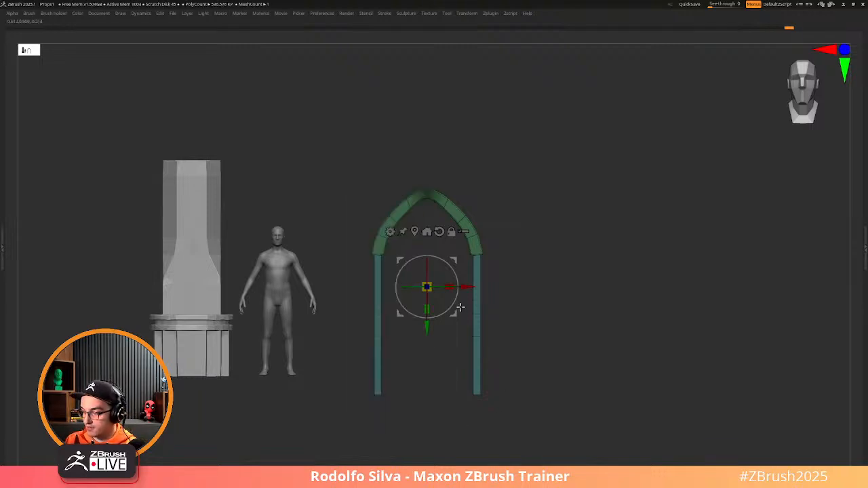
pyautogui.click(415, 231)
pyautogui.moveTo(501, 295); pyautogui.dragTo(500, 298)
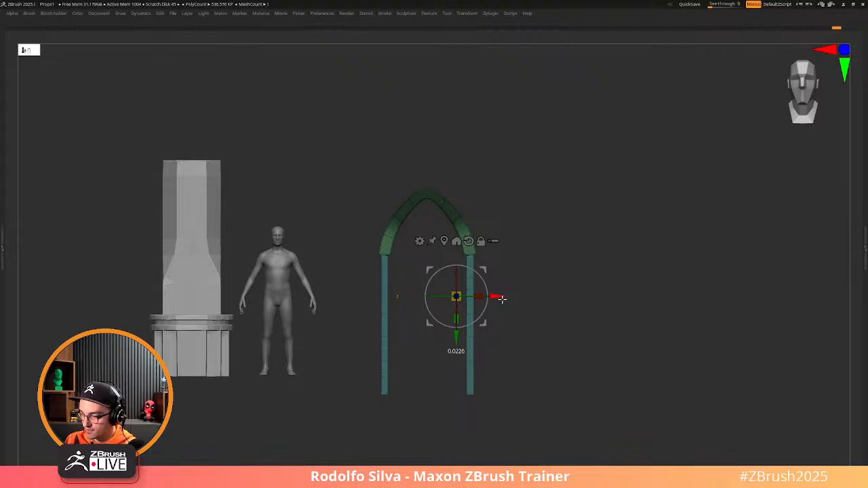
pyautogui.press('p')
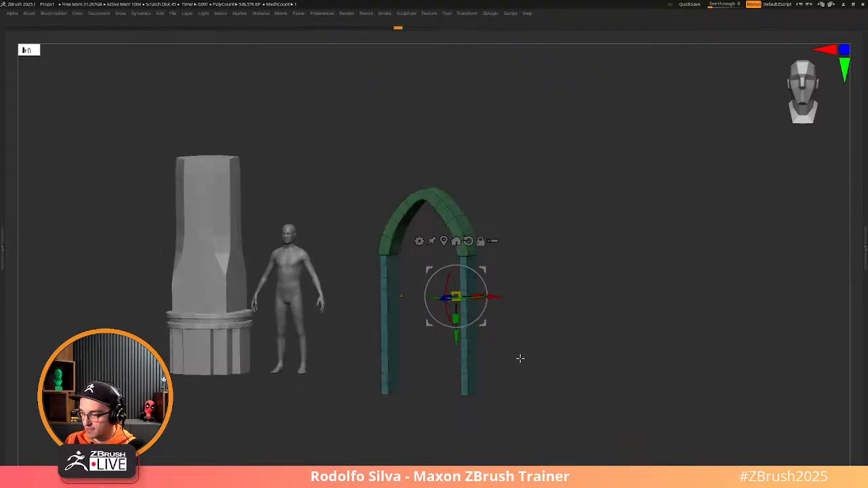
pyautogui.press('p')
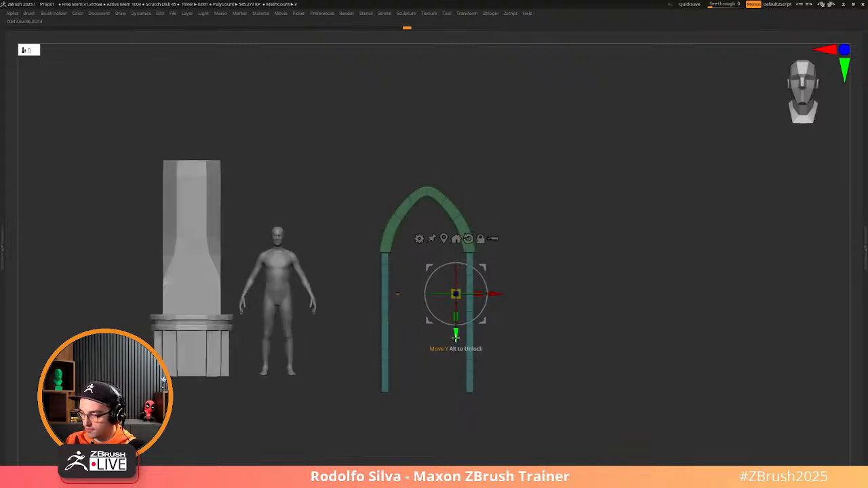
# Raise the whole arch until its legs stand level with the human figure's feet, and leave the gizmo
pyautogui.moveTo(456, 333); pyautogui.dragTo(456, 321)
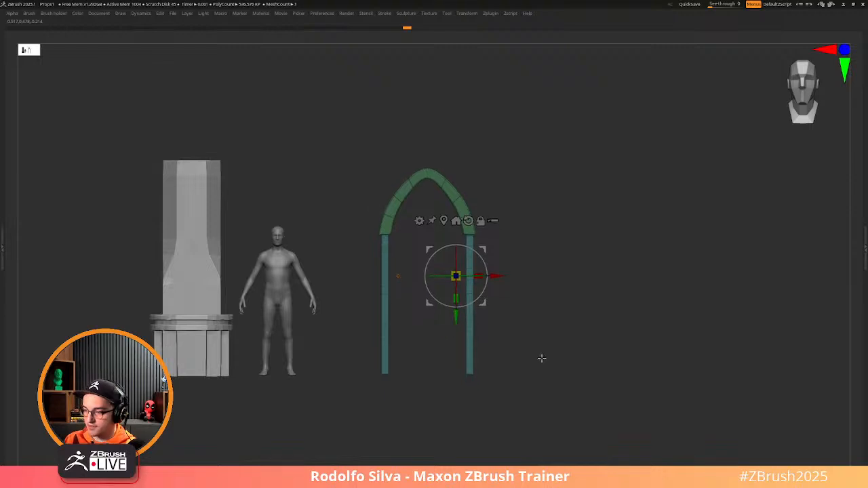
pyautogui.moveTo(542, 359); pyautogui.dragTo(533, 359)
pyautogui.keyDown('shift'); pyautogui.moveTo(524, 322); pyautogui.dragTo(541, 303); pyautogui.keyUp('shift')
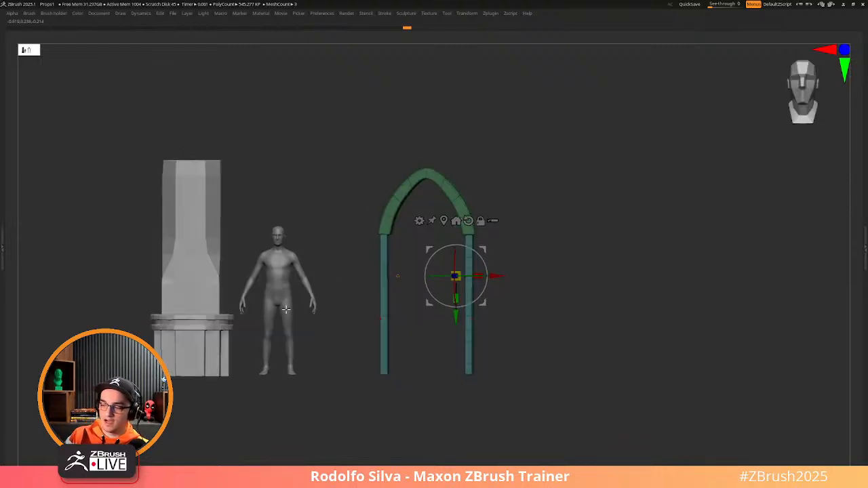
pyautogui.press('q')
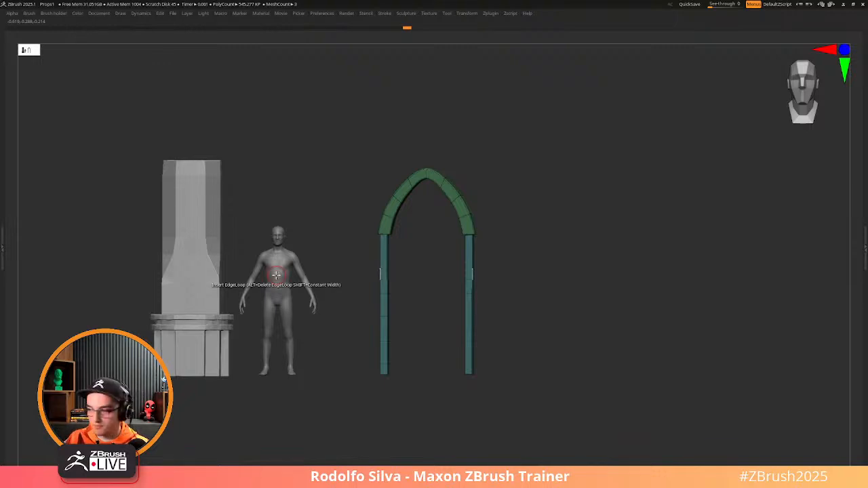
pyautogui.moveTo(543, 279)
pyautogui.mouseDown()
pyautogui.moveTo(513, 279)
pyautogui.moveTo(547, 276)
pyautogui.mouseUp()
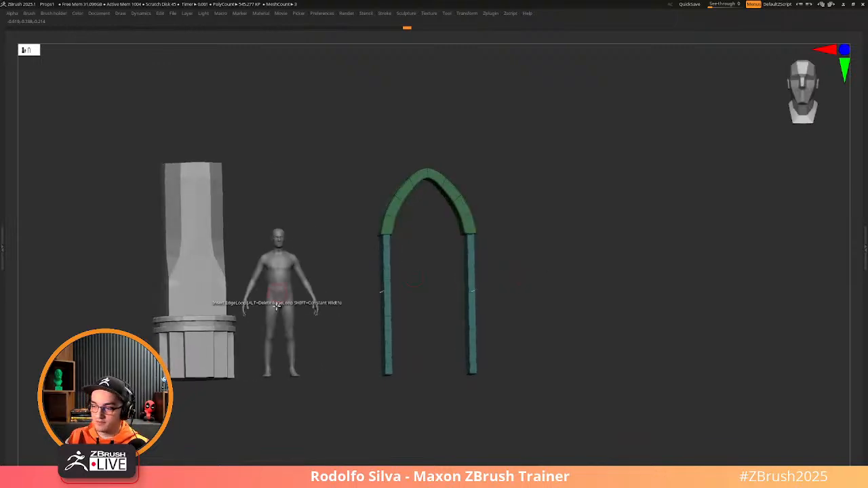
pyautogui.moveTo(562, 333); pyautogui.dragTo(558, 332)
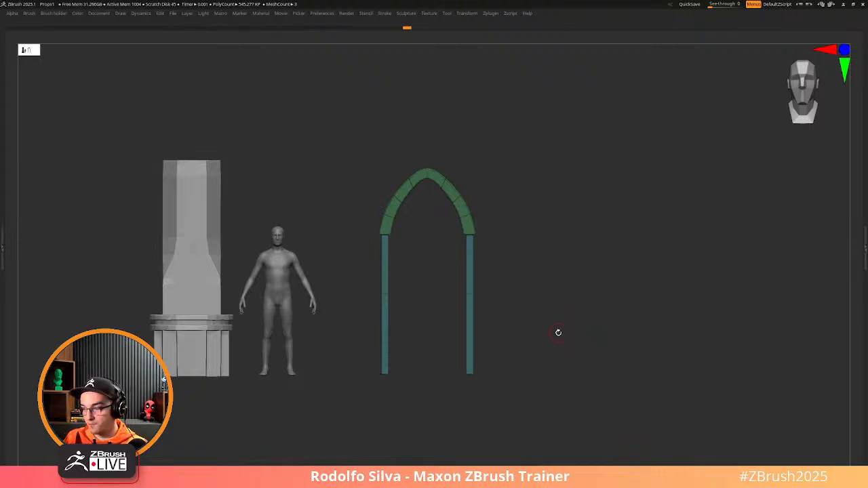
pyautogui.moveTo(558, 332); pyautogui.dragTo(543, 316)
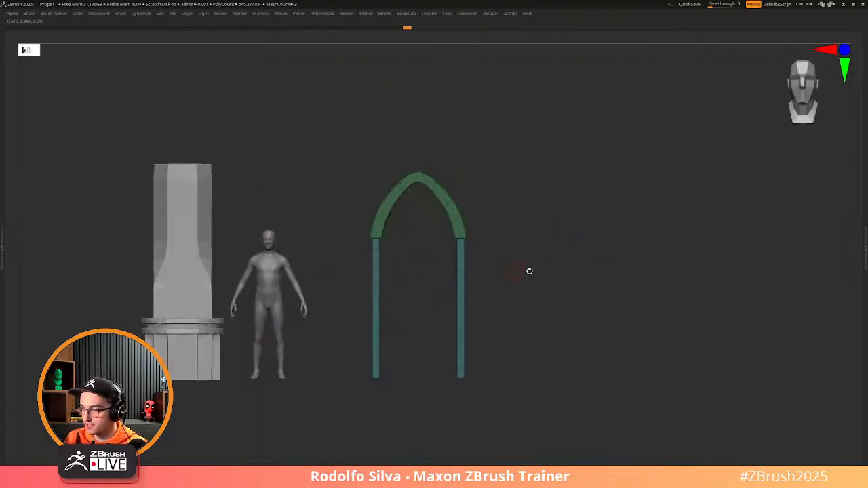
# Mark the narrow faces along the rear side of the arch's curved top as their own polygroup
pyautogui.moveTo(527, 272); pyautogui.dragTo(391, 279)
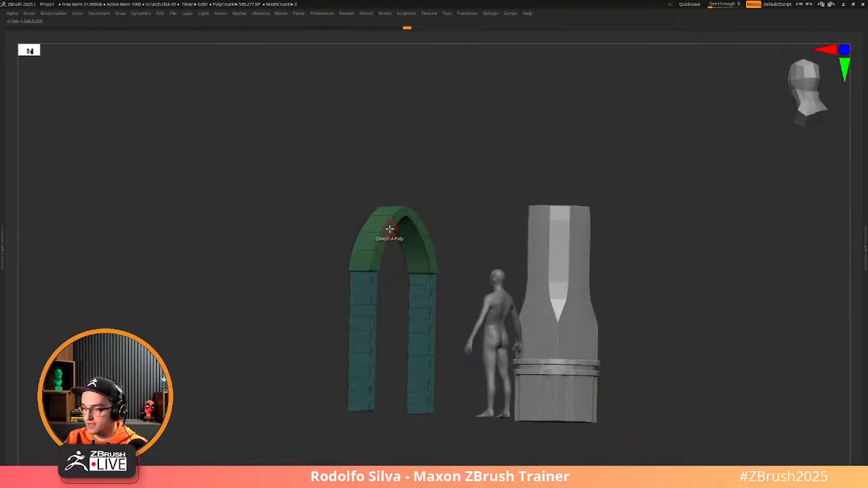
pyautogui.press('space')
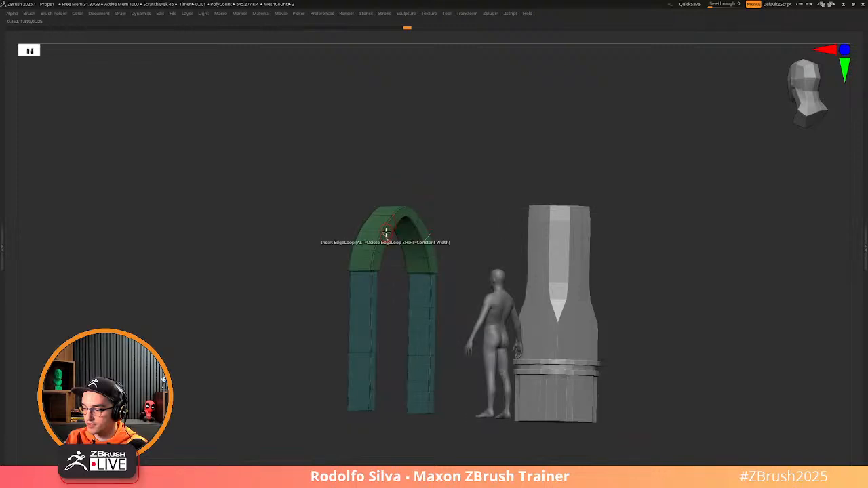
pyautogui.keyDown('alt'); pyautogui.click(379, 259); pyautogui.keyUp('alt')
pyautogui.keyDown('alt'); pyautogui.click(379, 256); pyautogui.keyUp('alt')
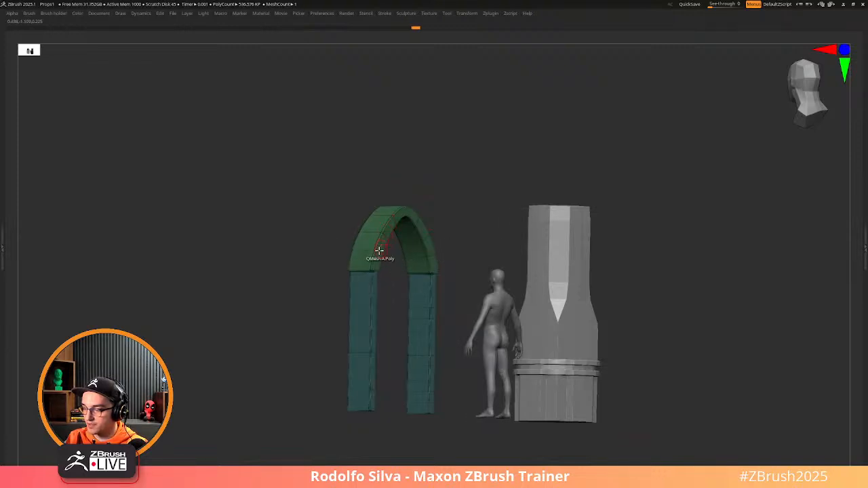
pyautogui.keyDown('alt'); pyautogui.moveTo(377, 262); pyautogui.dragTo(403, 213); pyautogui.keyUp('alt')
pyautogui.click(399, 217)
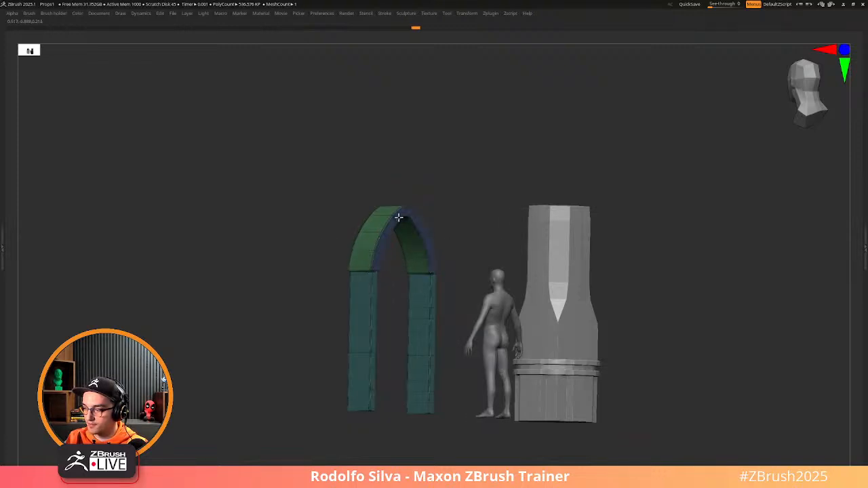
pyautogui.moveTo(392, 281); pyautogui.dragTo(398, 261)
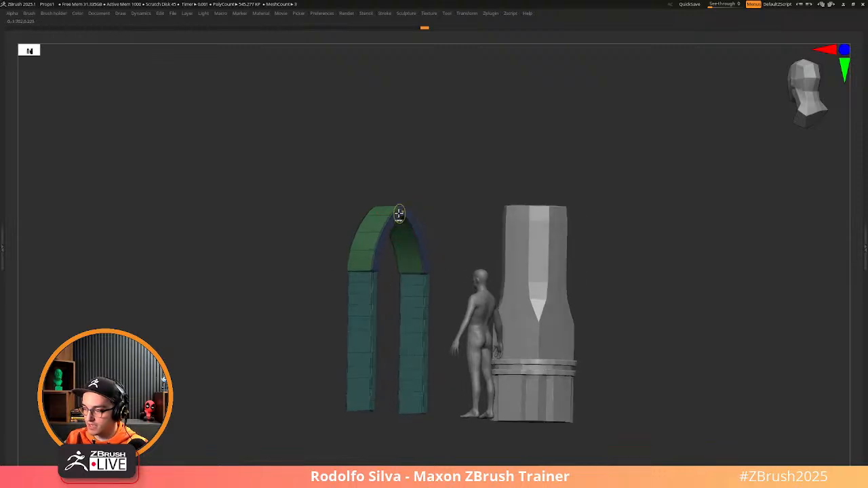
# Set the QMesh target to Polygroup Island, try extruding the marked band of the curved top, and undo it
pyautogui.press('space')
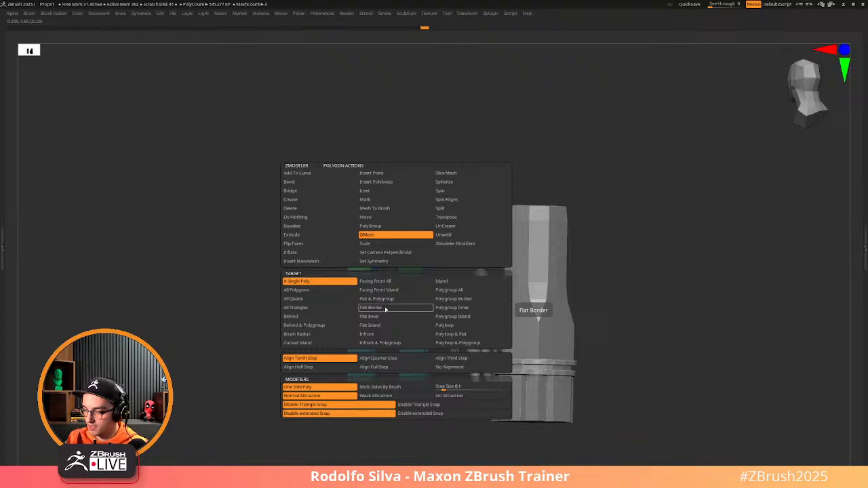
pyautogui.click(468, 316)
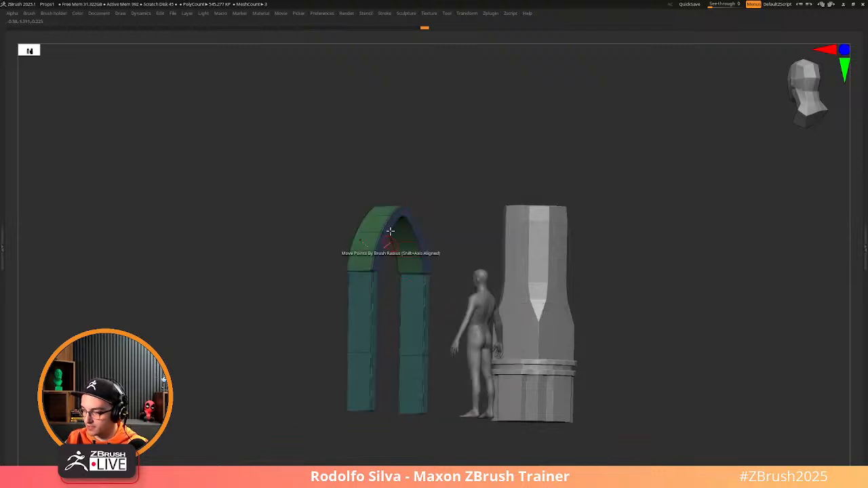
pyautogui.moveTo(403, 215); pyautogui.dragTo(407, 208)
pyautogui.moveTo(614, 339); pyautogui.dragTo(465, 316)
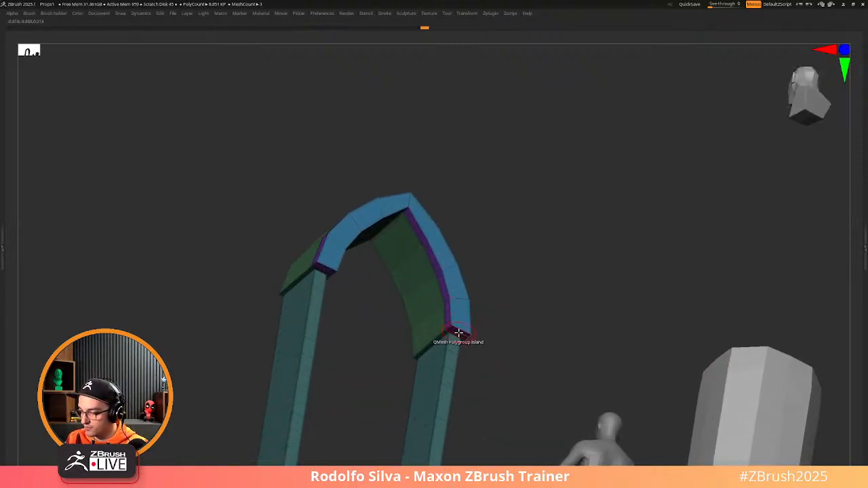
pyautogui.hotkey('ctrl', 'z')
# Pull the marked band off the arch with QMesh as a separate pointed strip behind it, viewed without dynamic subdivision
pyautogui.moveTo(350, 269); pyautogui.dragTo(414, 284)
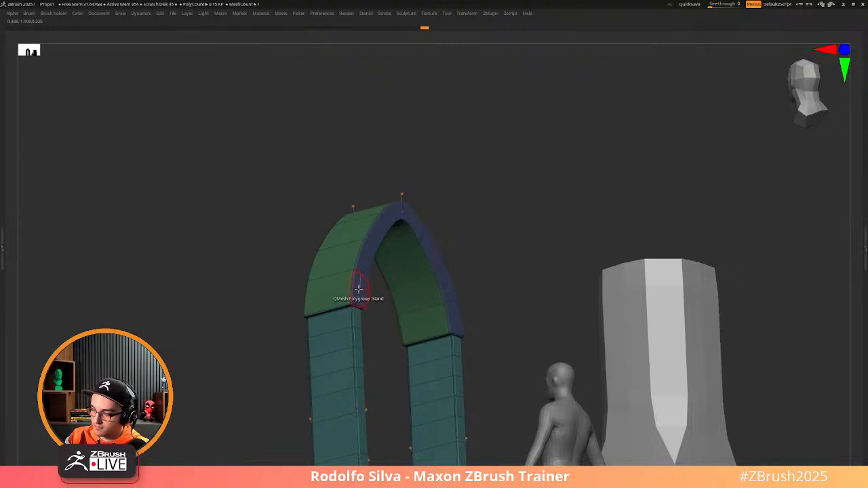
pyautogui.moveTo(358, 288); pyautogui.dragTo(383, 288)
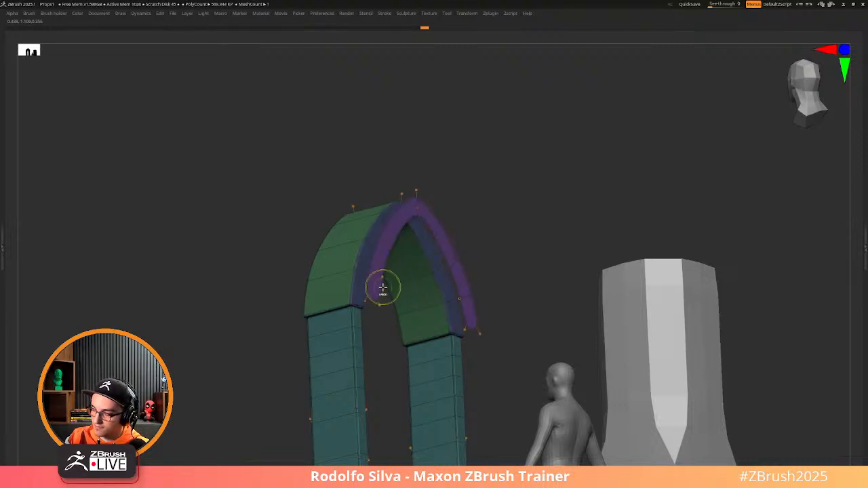
pyautogui.moveTo(503, 238); pyautogui.dragTo(543, 271)
pyautogui.hotkey('shift', 'd')
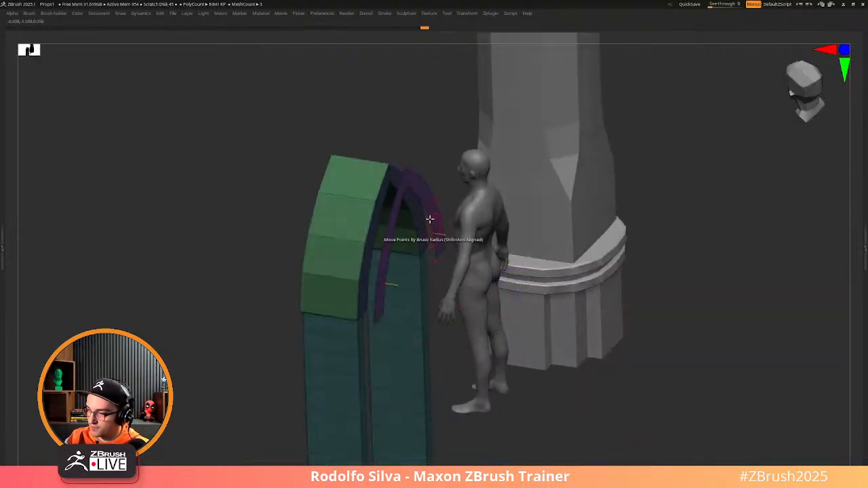
# Isolate the detached pointed strip briefly, and extrude it with QMesh into a solid frame
pyautogui.keyDown('ctrl'); pyautogui.keyDown('shift'); pyautogui.click(407, 167); pyautogui.keyUp('shift'); pyautogui.keyUp('ctrl')
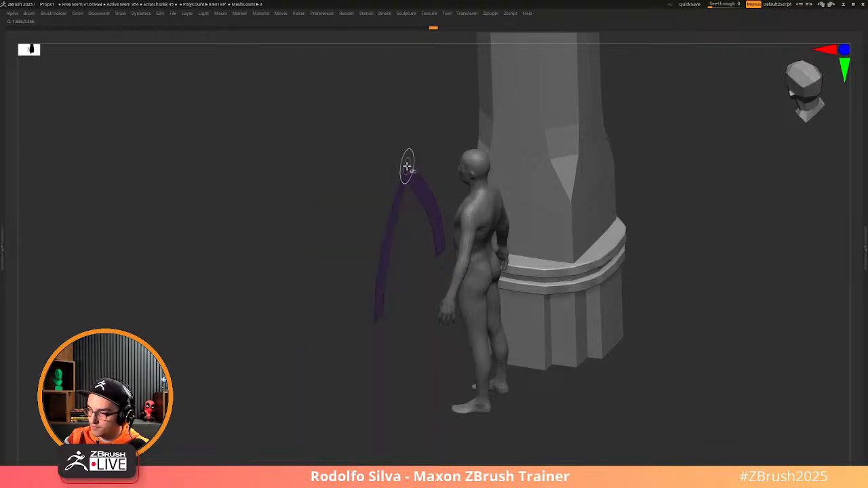
pyautogui.keyDown('ctrl'); pyautogui.keyDown('shift'); pyautogui.click(427, 394); pyautogui.keyUp('shift'); pyautogui.keyUp('ctrl')
pyautogui.moveTo(381, 310); pyautogui.dragTo(393, 314)
pyautogui.press('alt')
pyautogui.moveTo(521, 409); pyautogui.dragTo(516, 367)
# Extrude the lower ends of the pointed frame into a horizontal beam across its base, and preview it with dynamic subdivision
pyautogui.moveTo(584, 331); pyautogui.dragTo(420, 342)
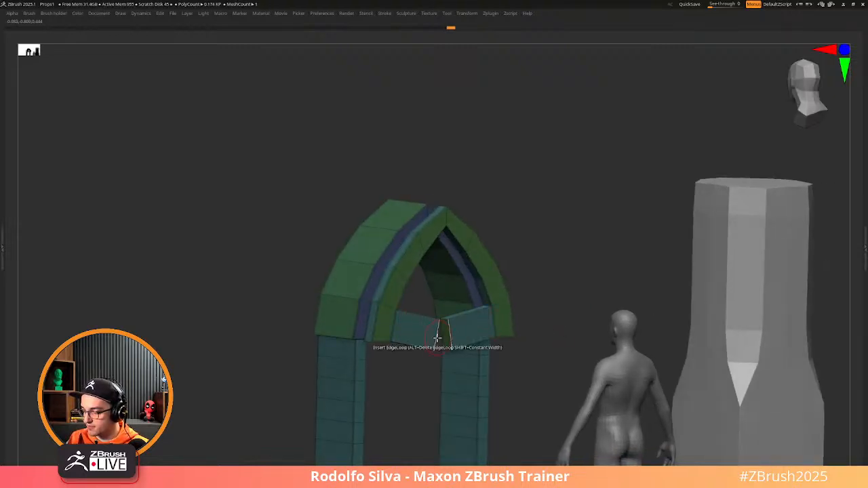
pyautogui.hotkey('ctrl', 'z')
pyautogui.keyDown('shift'); pyautogui.moveTo(537, 342); pyautogui.dragTo(552, 317); pyautogui.keyUp('shift')
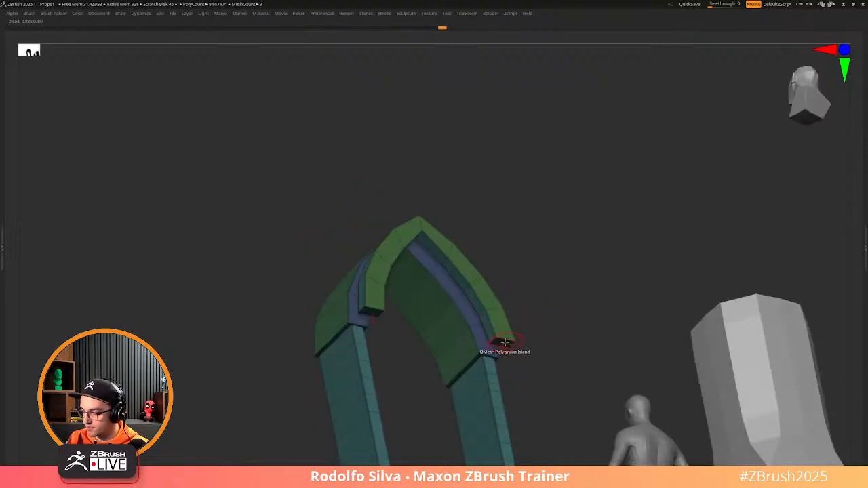
pyautogui.moveTo(505, 342); pyautogui.dragTo(403, 351)
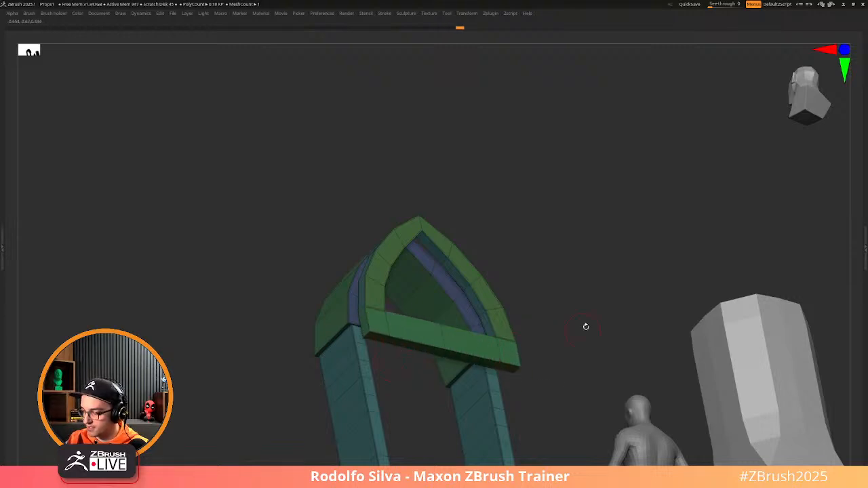
pyautogui.moveTo(586, 327); pyautogui.dragTo(568, 344)
pyautogui.press('d')
pyautogui.hotkey('shift', 'd')
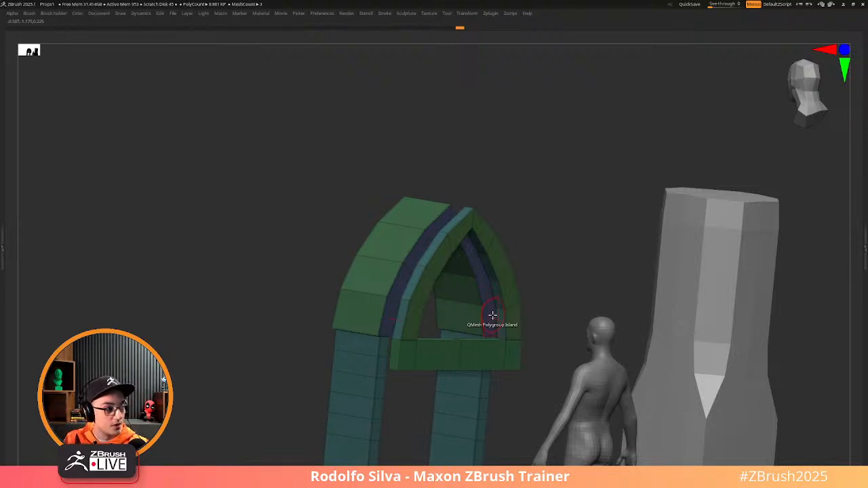
# Mark the outer side faces of the pointed frame and extrude them outward with QMesh to form a thin rim
pyautogui.moveTo(538, 309); pyautogui.dragTo(495, 202)
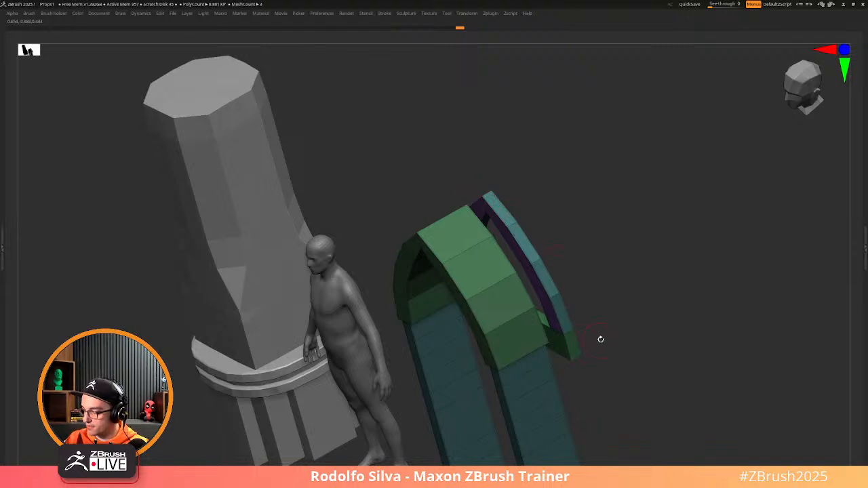
pyautogui.moveTo(601, 339); pyautogui.dragTo(529, 347)
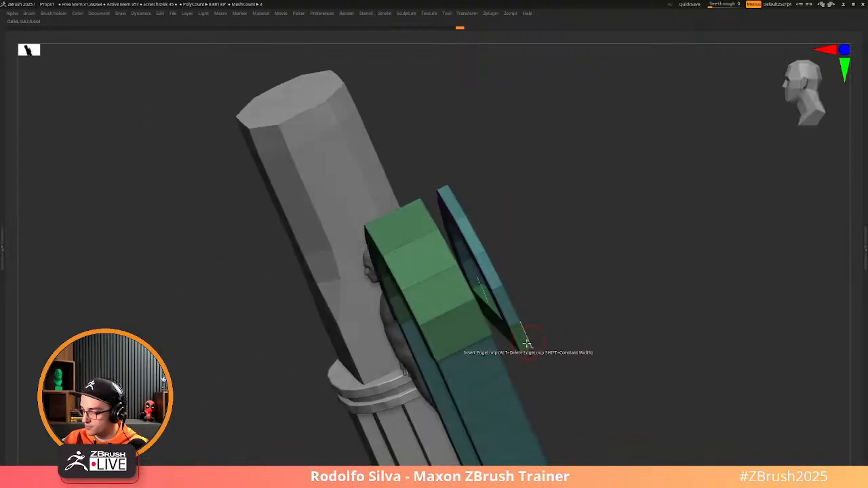
pyautogui.keyDown('alt'); pyautogui.click(457, 213); pyautogui.keyUp('alt')
pyautogui.moveTo(544, 222); pyautogui.dragTo(481, 280)
pyautogui.moveTo(524, 233); pyautogui.dragTo(541, 186)
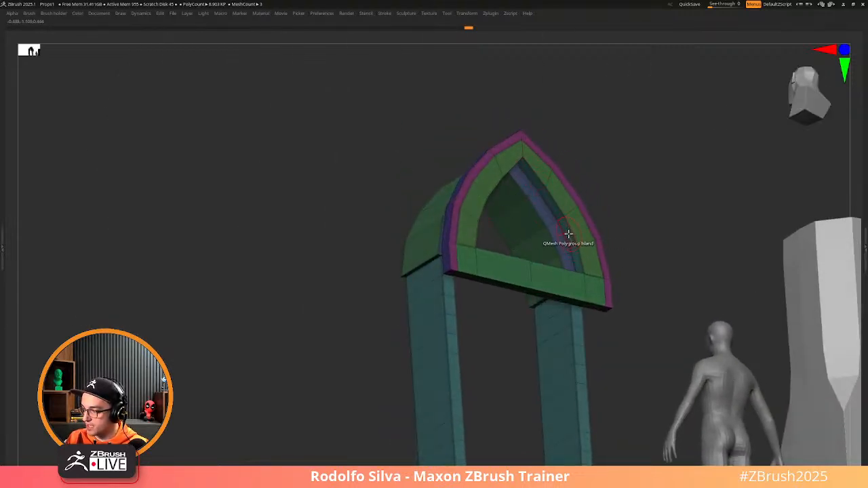
# Set the polygon action to Bridge with Two Polys and bridge the lowest pair of inner faces across the pointed frame
pyautogui.press('space')
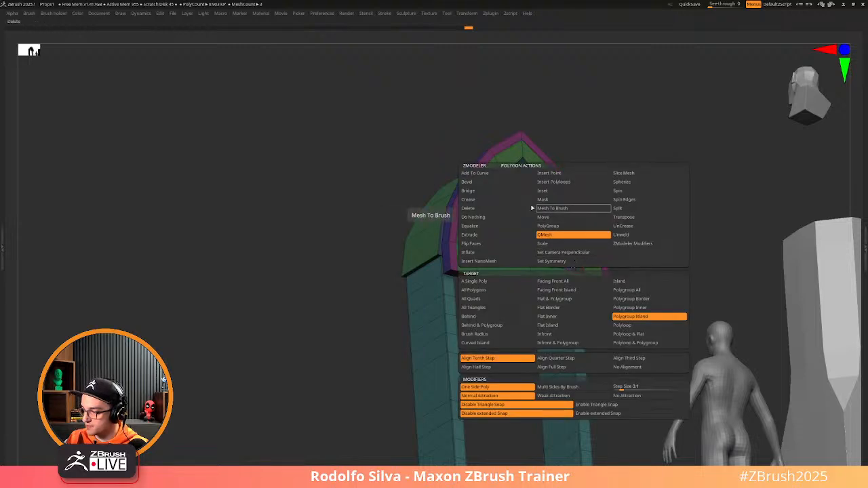
pyautogui.click(497, 194)
pyautogui.click(547, 281)
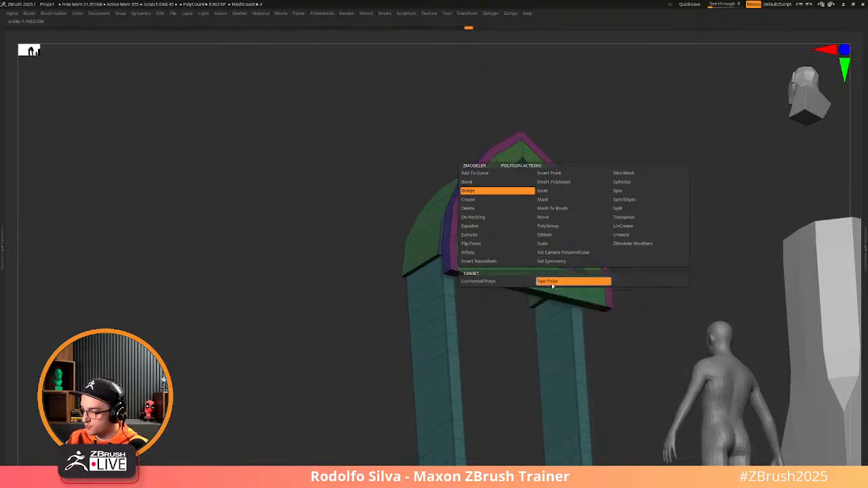
pyautogui.click(579, 251)
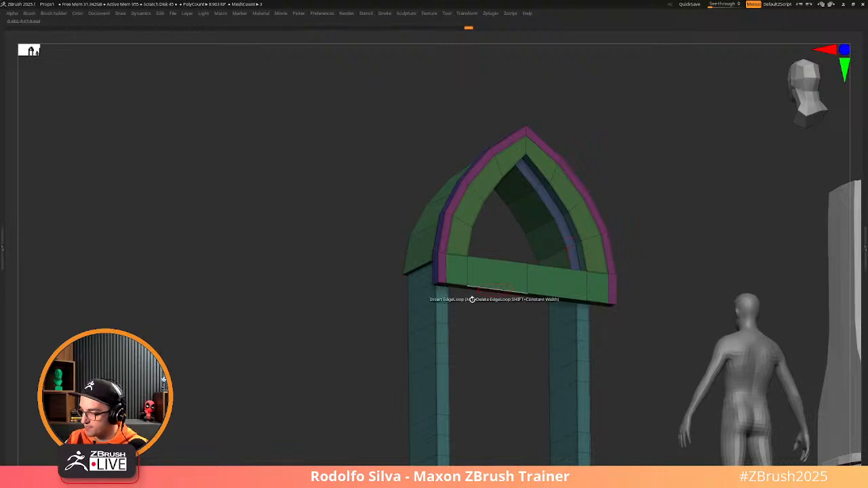
pyautogui.moveTo(470, 300); pyautogui.dragTo(545, 297, button='right')
pyautogui.click(493, 238)
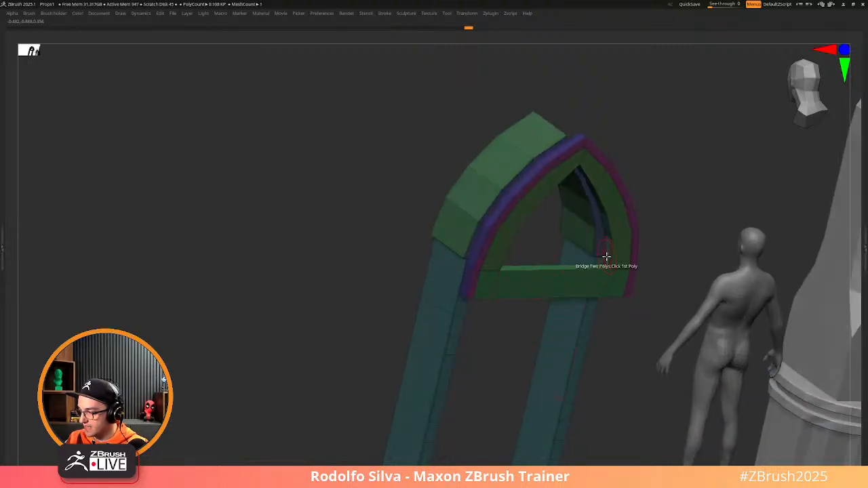
pyautogui.moveTo(533, 351); pyautogui.dragTo(519, 255, button='right')
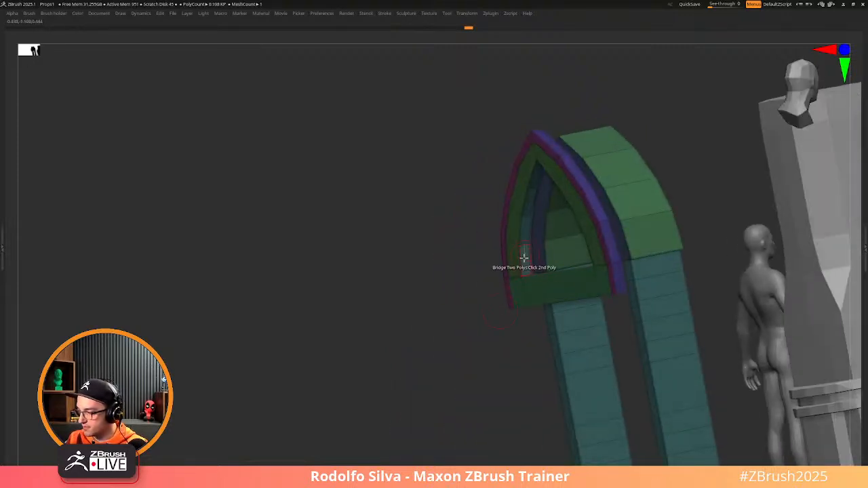
pyautogui.click(520, 256)
pyautogui.moveTo(461, 352); pyautogui.dragTo(492, 367, button='right')
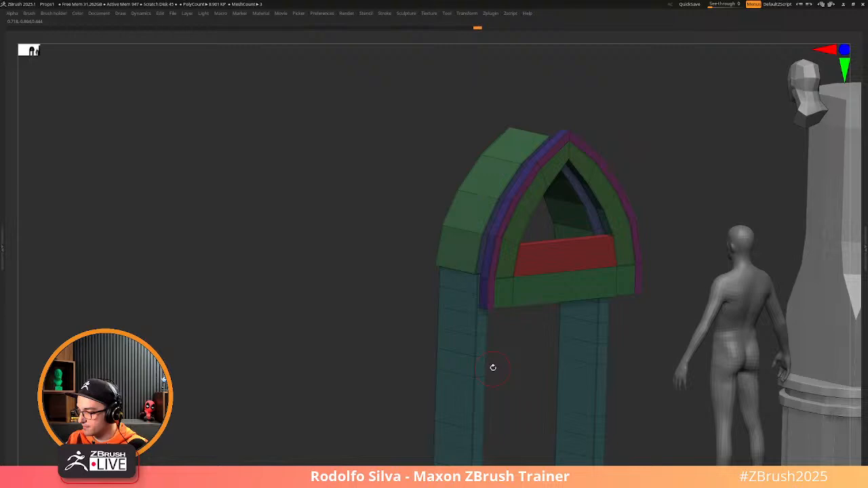
# Bridge the next two pairs of facing inner faces to extend the panel upward toward the frame's peak
pyautogui.click(545, 299)
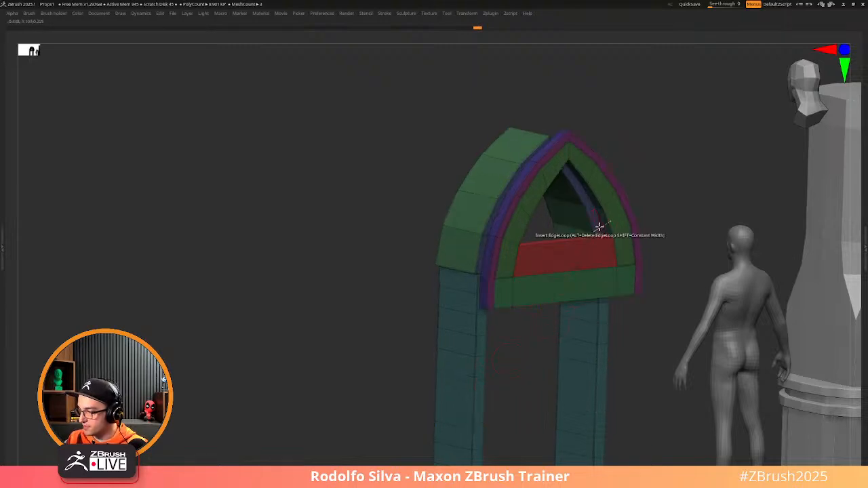
pyautogui.moveTo(396, 349); pyautogui.dragTo(349, 337, button='right')
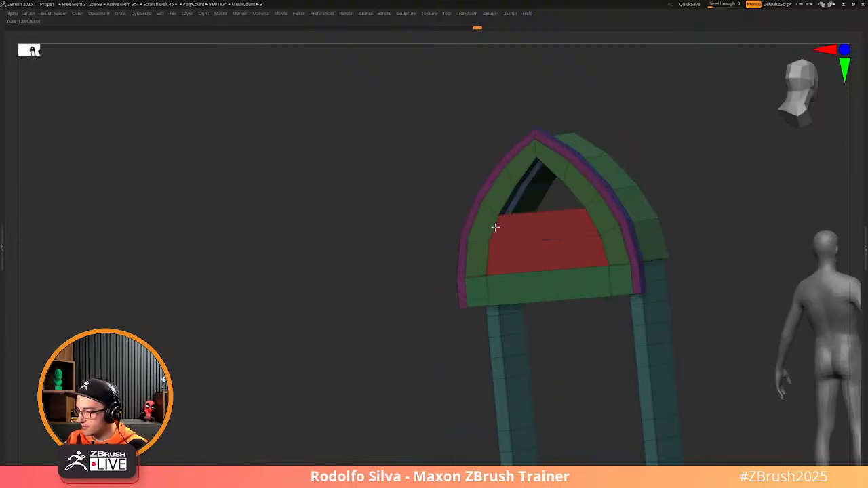
pyautogui.moveTo(406, 394); pyautogui.dragTo(391, 355, button='right')
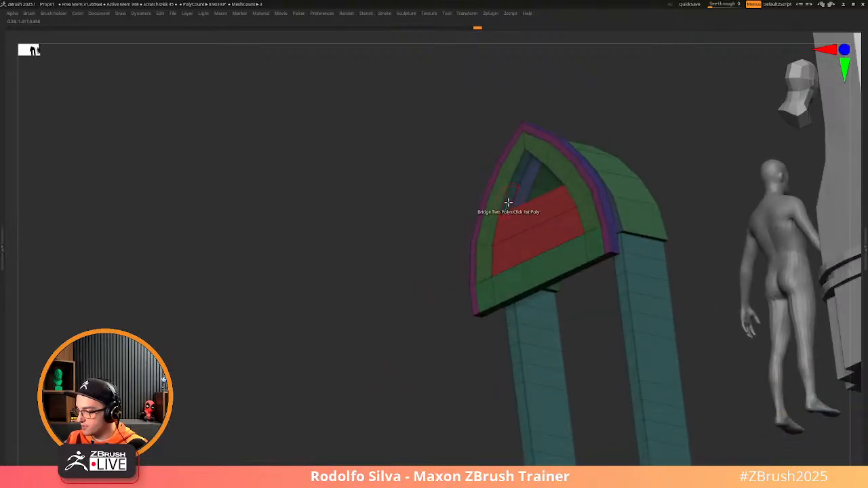
pyautogui.moveTo(392, 313); pyautogui.dragTo(434, 292, button='right')
pyautogui.click(559, 176)
pyautogui.click(547, 201)
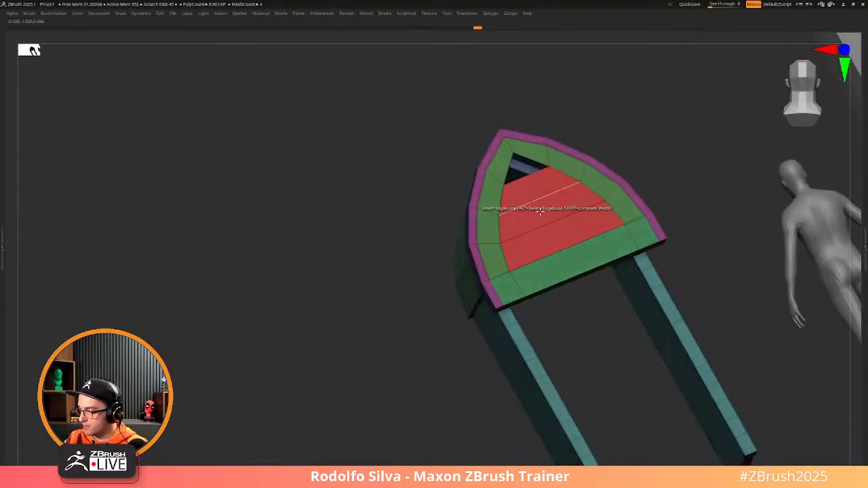
# Preview the bridged panel with dynamic subdivision, restore the full interface and open the mesh's Geometry topology options
pyautogui.press('d')
pyautogui.press('space')
pyautogui.moveTo(436, 350); pyautogui.dragTo(441, 375, button='right')
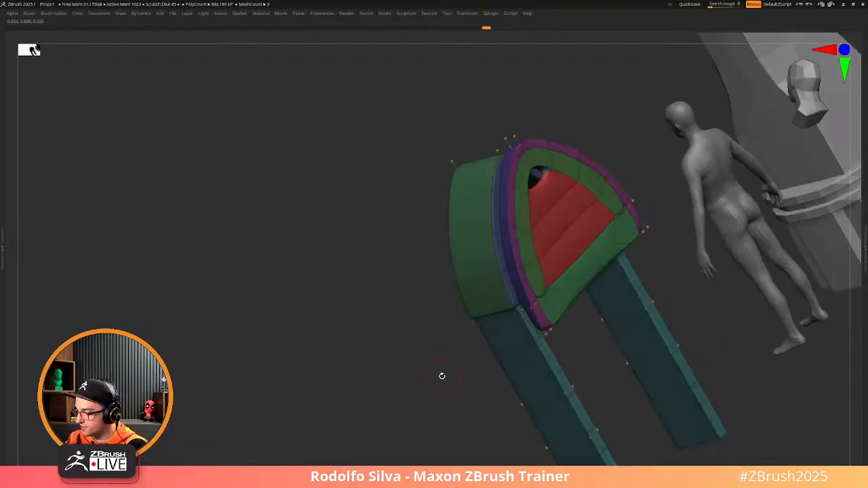
pyautogui.press('2')
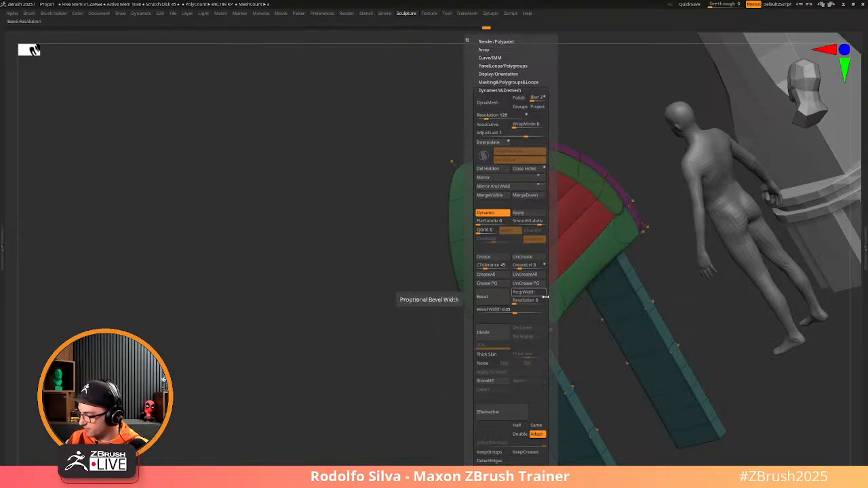
pyautogui.press('Tab')
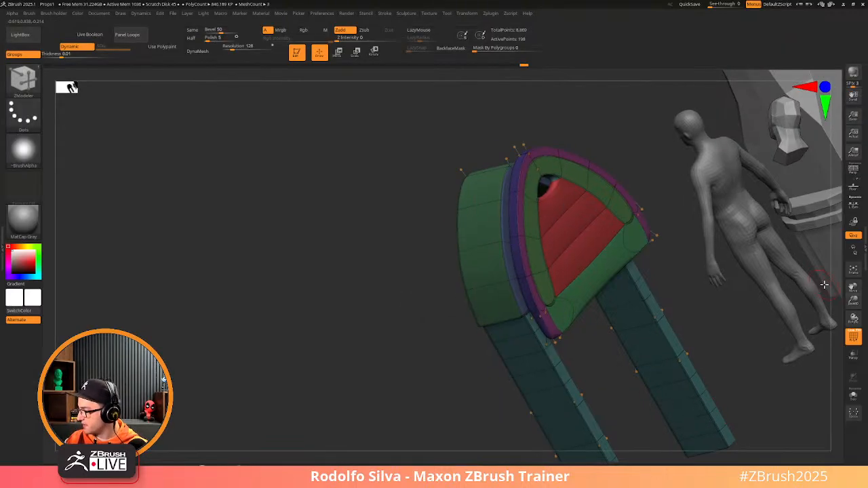
pyautogui.doubleClick(865, 231)
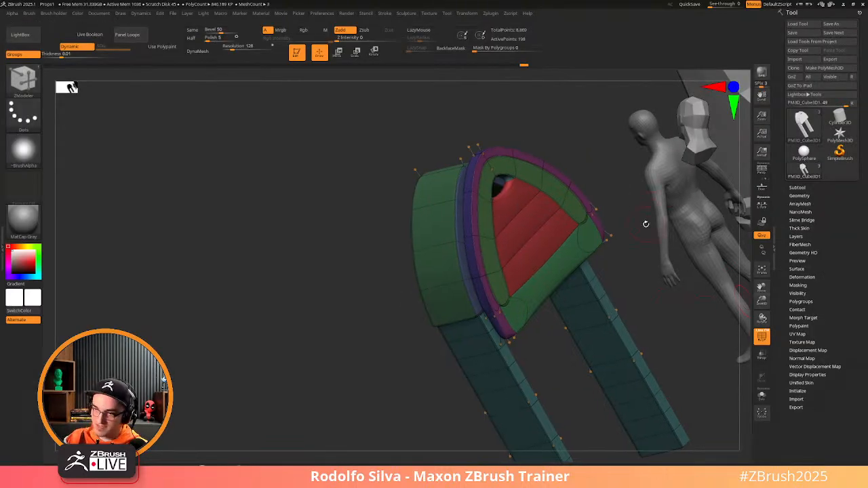
pyautogui.press('shift')
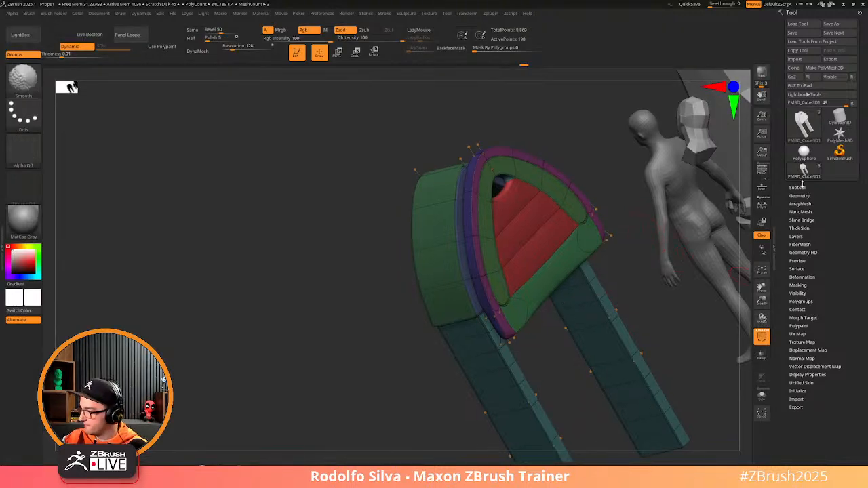
pyautogui.click(801, 196)
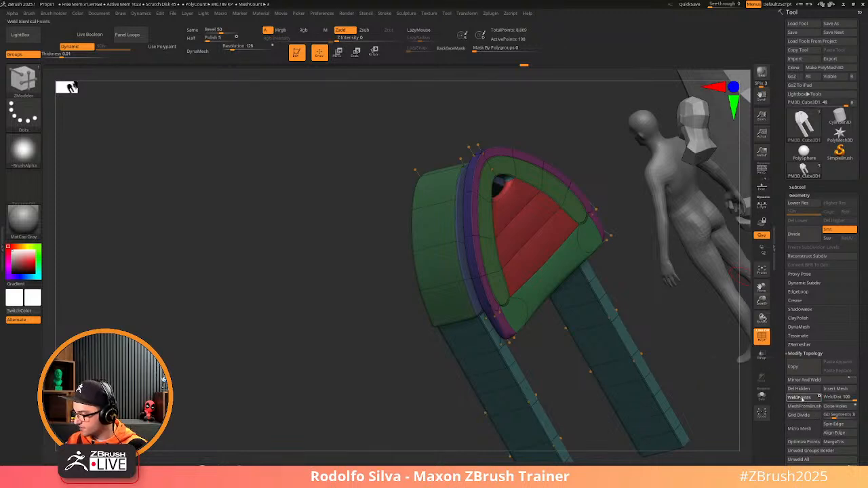
# Try uncreasing all edges of the arch and frame mesh, and preview it with dynamic subdivision
pyautogui.keyDown('shift'); pyautogui.moveTo(717, 377); pyautogui.dragTo(653, 345); pyautogui.keyUp('shift')
pyautogui.hotkey('shift', 'd')
pyautogui.press('space')
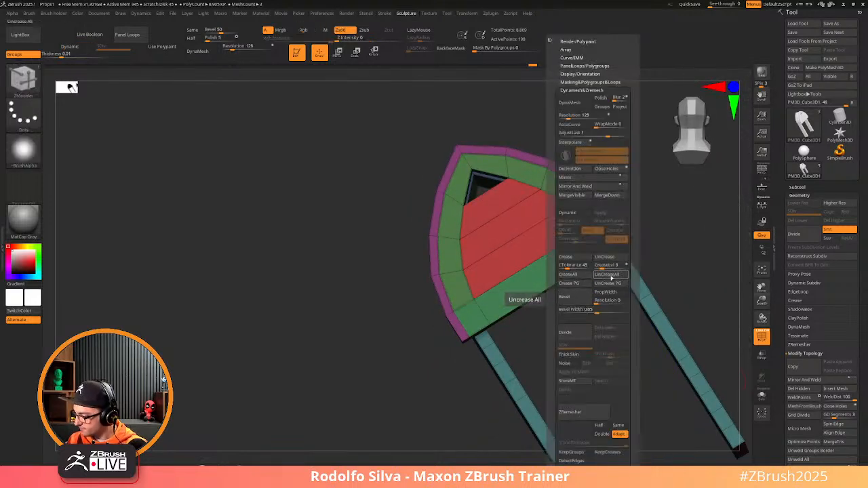
pyautogui.click(606, 275)
pyautogui.press('d')
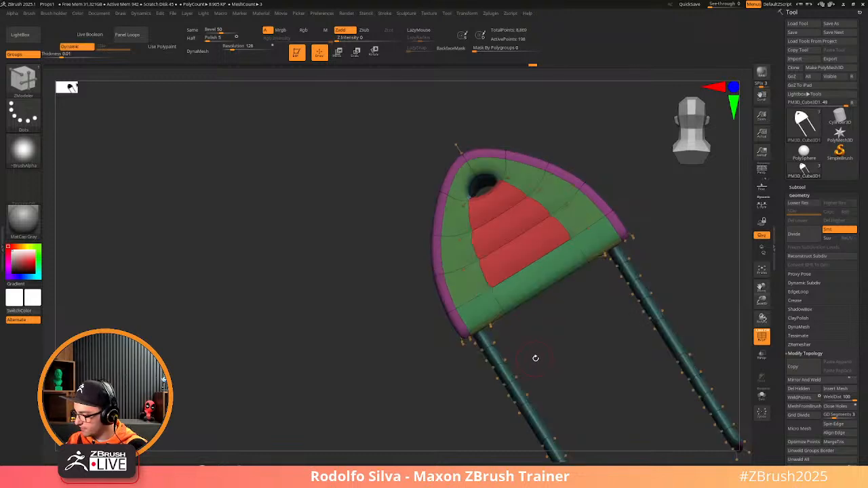
pyautogui.moveTo(538, 355)
pyautogui.keyDown('shift'); pyautogui.mouseDown()
pyautogui.moveTo(568, 335)
pyautogui.moveTo(546, 333)
pyautogui.mouseUp(); pyautogui.keyUp('shift')
# Undo the uncreasing and the bridged faces inside the pointed frame
pyautogui.hotkey('ctrl', 'z')
pyautogui.hotkey('ctrl', 'z')
pyautogui.hotkey('ctrl', 'z')
pyautogui.hotkey('ctrl', 'z')
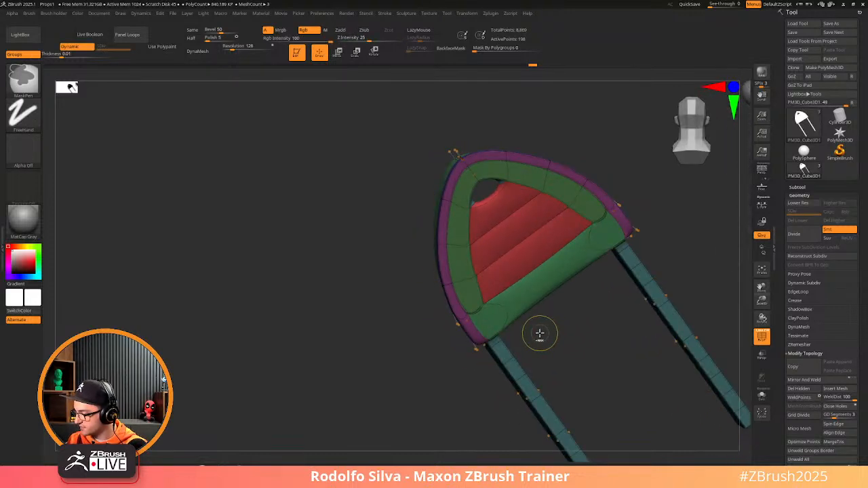
pyautogui.hotkey('ctrl', 'z')
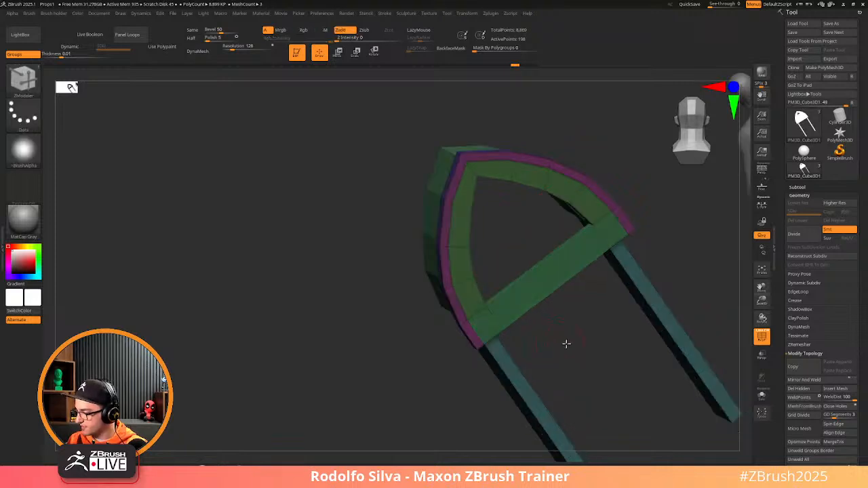
# Set the polygon action to QMesh and extrude the base beam's inner face upward until the pointed frame is filled to its peak
pyautogui.moveTo(566, 345); pyautogui.dragTo(519, 248)
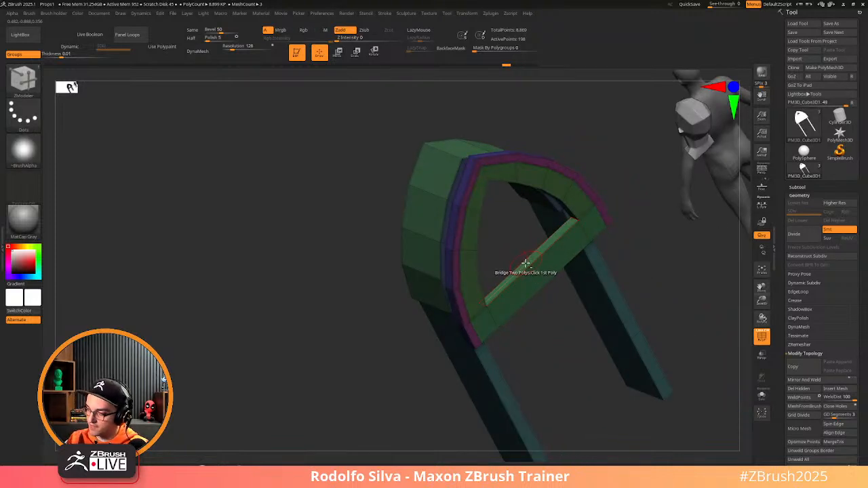
pyautogui.press('space')
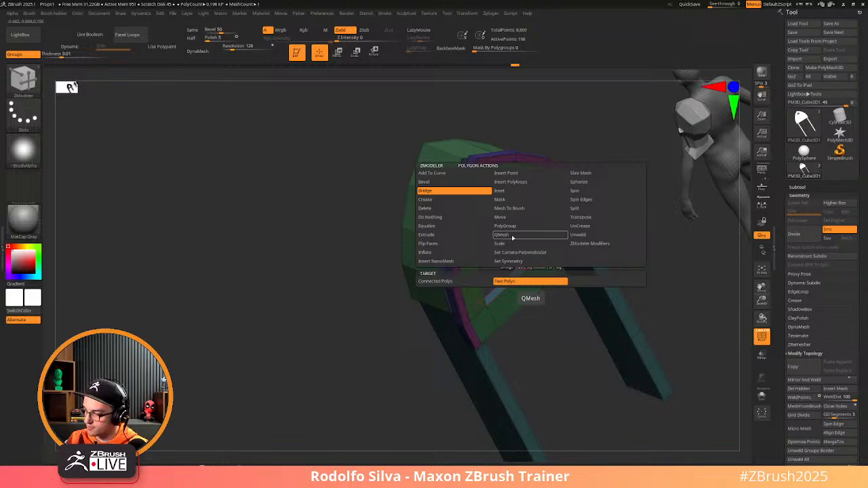
pyautogui.click(513, 235)
pyautogui.click(444, 290)
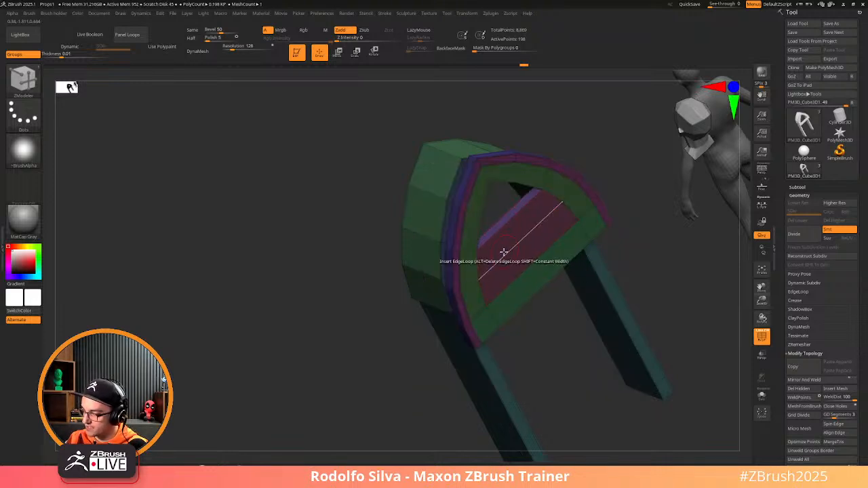
pyautogui.moveTo(502, 333); pyautogui.dragTo(508, 195)
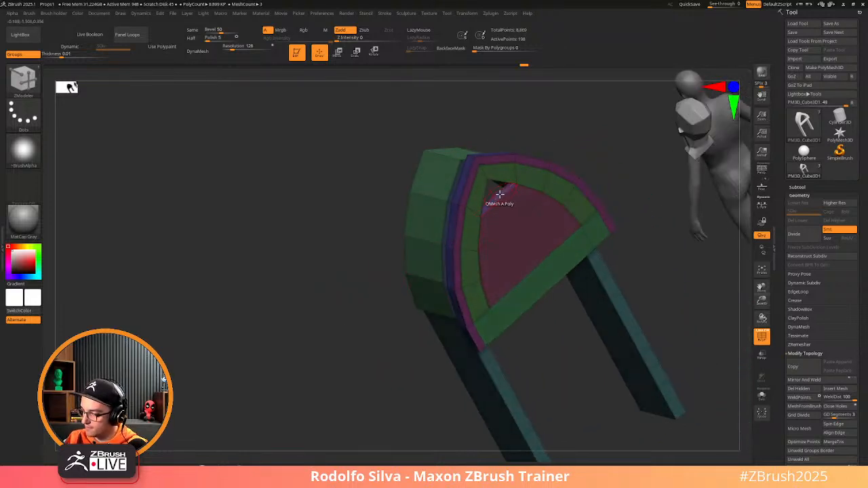
pyautogui.moveTo(493, 320); pyautogui.dragTo(387, 349)
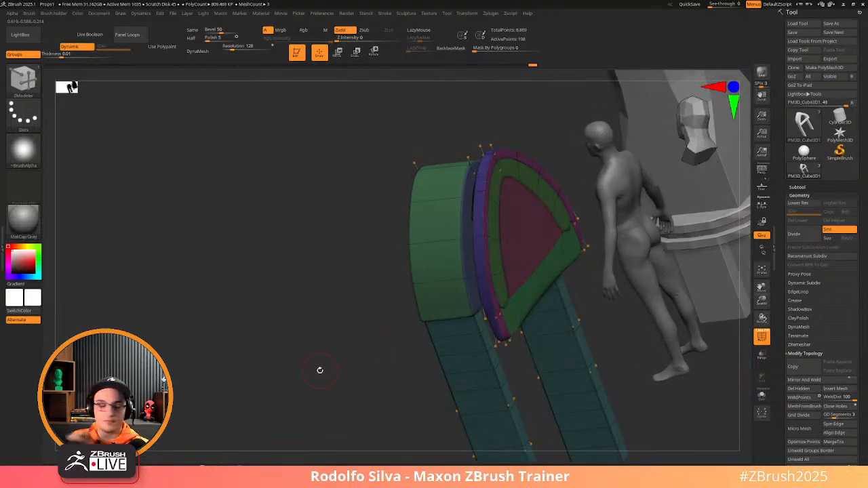
# Examine the smoothed, filled frame against the arch from the side and front, and hide the polyframe
pyautogui.moveTo(320, 370); pyautogui.dragTo(328, 345)
pyautogui.moveTo(428, 344)
pyautogui.mouseDown()
pyautogui.moveTo(610, 305)
pyautogui.moveTo(617, 330)
pyautogui.moveTo(624, 323)
pyautogui.moveTo(571, 327)
pyautogui.moveTo(578, 294)
pyautogui.moveTo(588, 300)
pyautogui.mouseUp()
pyautogui.press('space')
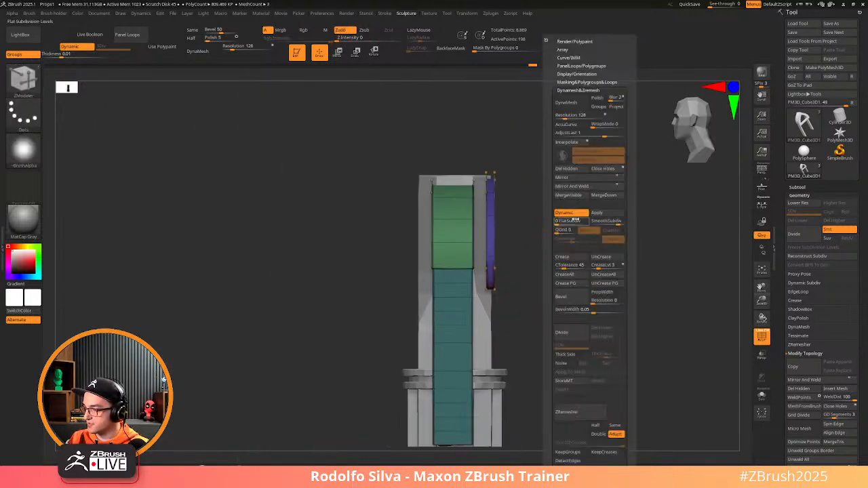
pyautogui.click(579, 257)
pyautogui.moveTo(510, 269); pyautogui.dragTo(345, 374)
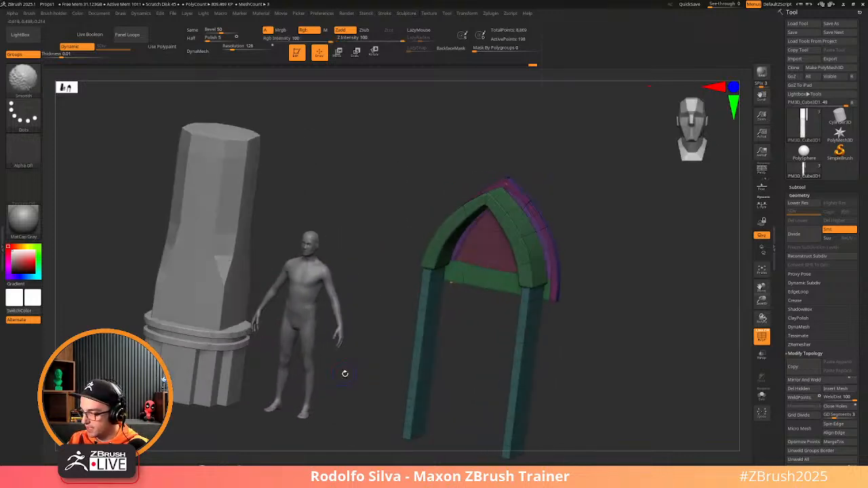
pyautogui.hotkey('shift', 'f')
# Using masks in side view, pull the pointed frame's outer face outward to thicken it and move the whole frame closer to the arch
pyautogui.moveTo(574, 351)
pyautogui.mouseDown()
pyautogui.moveTo(608, 351)
pyautogui.moveTo(599, 326)
pyautogui.moveTo(589, 341)
pyautogui.moveTo(584, 319)
pyautogui.moveTo(549, 298)
pyautogui.moveTo(552, 291)
pyautogui.mouseUp()
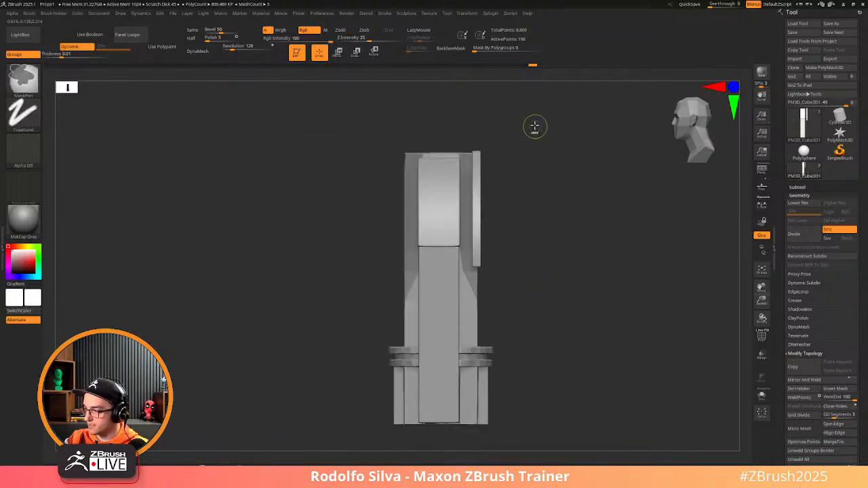
pyautogui.keyDown('ctrl'); pyautogui.moveTo(533, 126); pyautogui.dragTo(489, 324); pyautogui.keyUp('ctrl')
pyautogui.press('w')
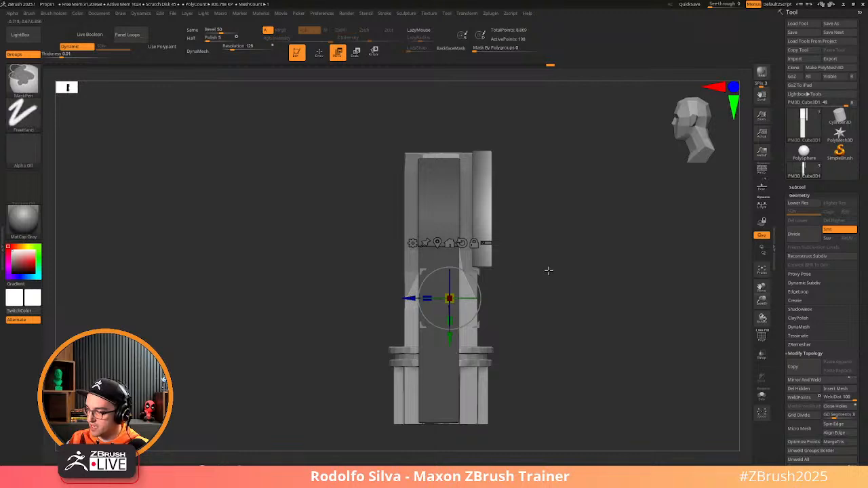
pyautogui.keyDown('ctrl'); pyautogui.moveTo(545, 121); pyautogui.dragTo(469, 319); pyautogui.keyUp('ctrl')
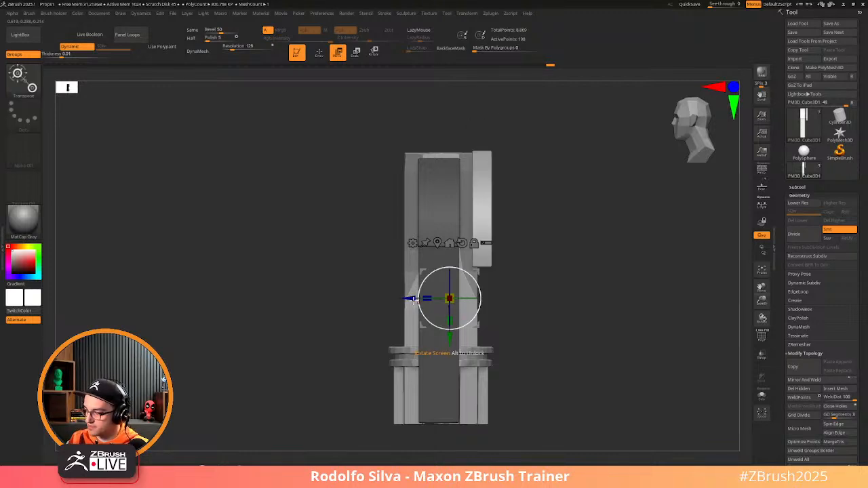
pyautogui.moveTo(396, 300); pyautogui.dragTo(449, 306)
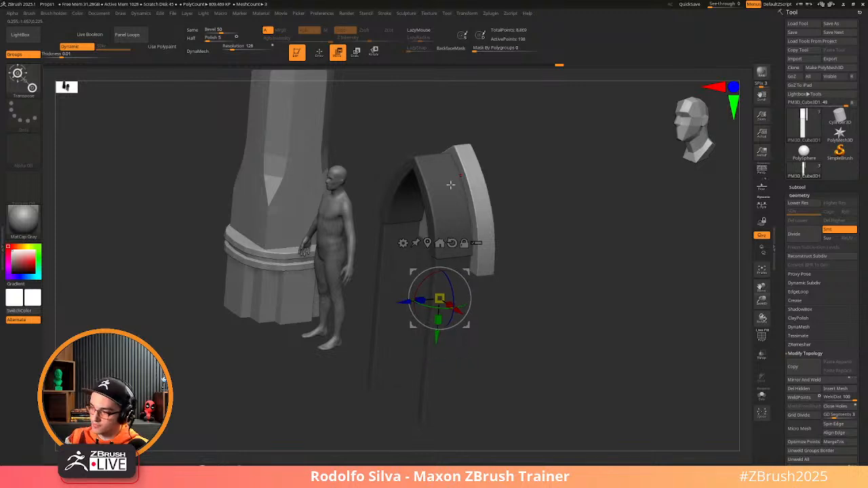
# Inspect the mesh from below without smoothing, and isolate the pointed frame with its beam and panel
pyautogui.moveTo(451, 184); pyautogui.dragTo(535, 253)
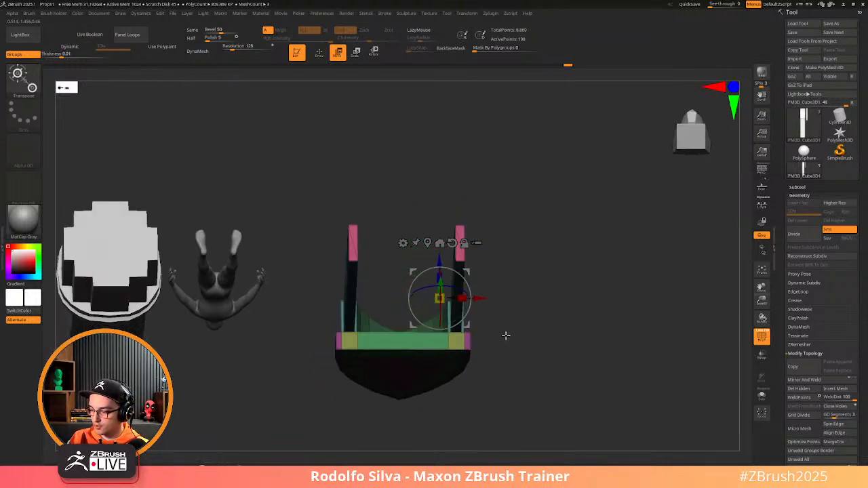
pyautogui.moveTo(506, 335); pyautogui.dragTo(434, 271)
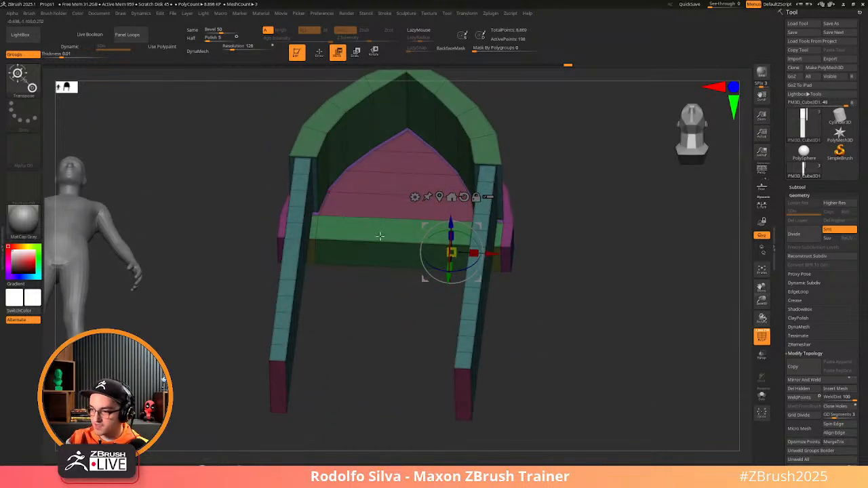
pyautogui.moveTo(538, 383); pyautogui.dragTo(362, 182)
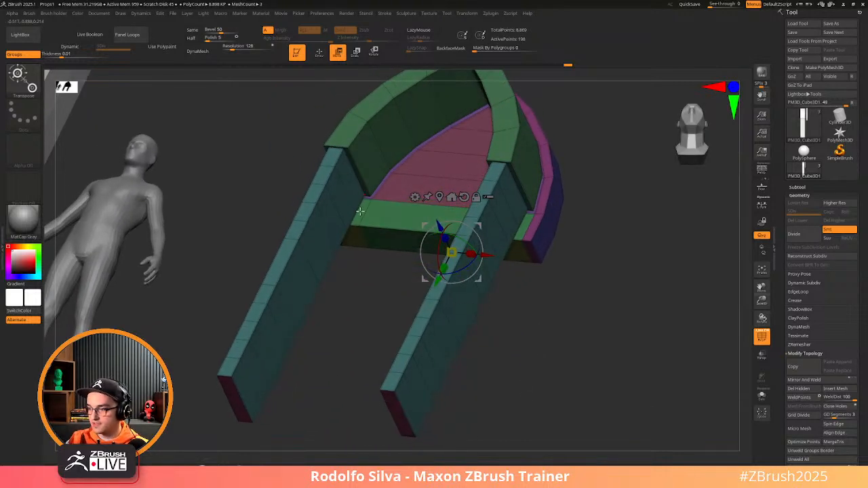
pyautogui.moveTo(563, 363)
pyautogui.mouseDown()
pyautogui.moveTo(513, 330)
pyautogui.moveTo(466, 254)
pyautogui.mouseUp()
pyautogui.press('q')
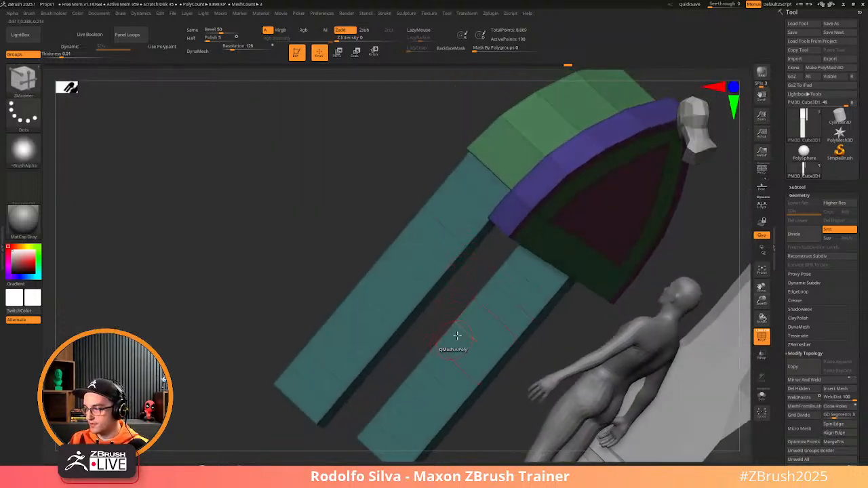
pyautogui.keyDown('ctrl'); pyautogui.keyDown('shift'); pyautogui.click(516, 239); pyautogui.keyUp('shift'); pyautogui.keyUp('ctrl')
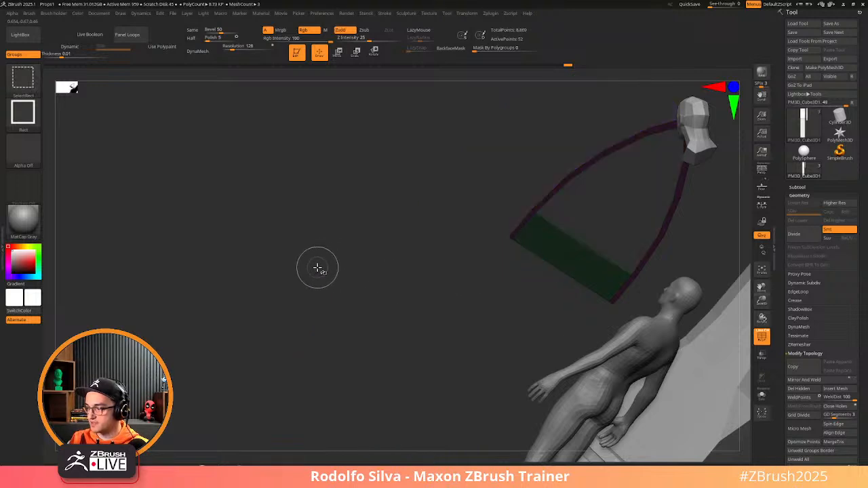
pyautogui.keyDown('ctrl'); pyautogui.keyDown('shift'); pyautogui.click(354, 289); pyautogui.keyUp('shift'); pyautogui.keyUp('ctrl')
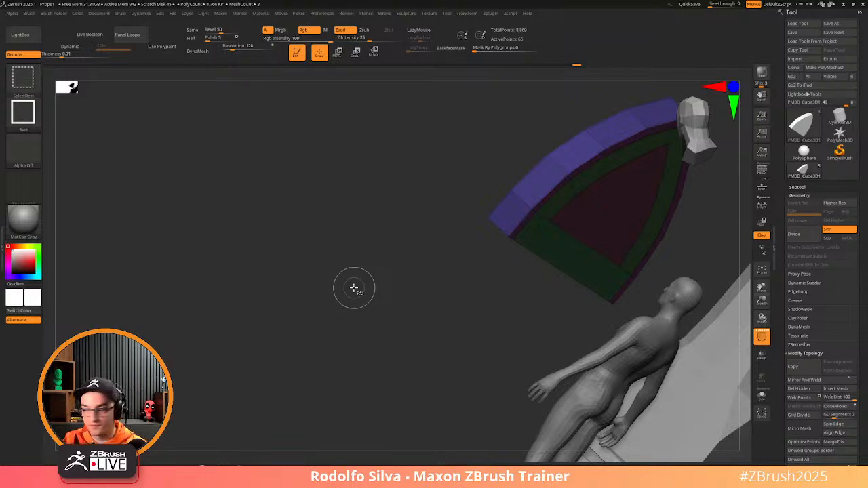
pyautogui.moveTo(354, 287)
pyautogui.mouseDown()
pyautogui.moveTo(463, 289)
pyautogui.moveTo(493, 256)
pyautogui.mouseUp()
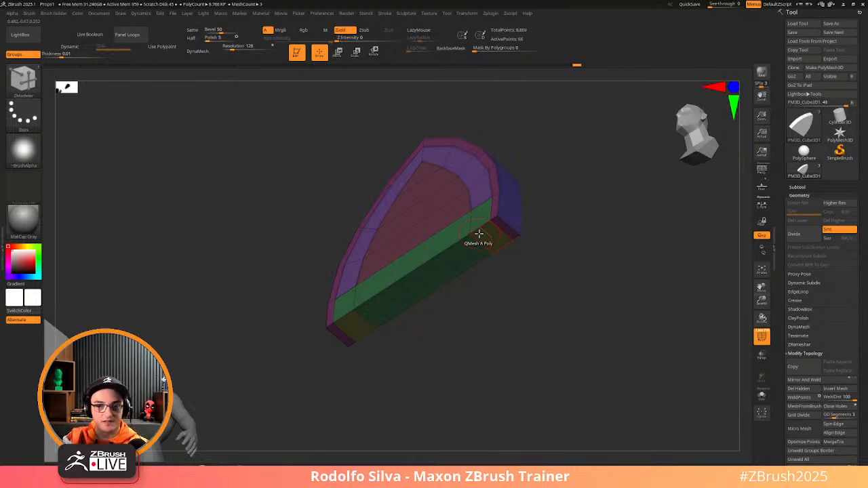
# Swap visibility to mask the arch and columns, show the whole mesh, and invert the mask onto the pointed frame
pyautogui.keyDown('ctrl'); pyautogui.keyDown('shift'); pyautogui.click(591, 295); pyautogui.keyUp('shift'); pyautogui.keyUp('ctrl')
pyautogui.keyDown('ctrl'); pyautogui.keyDown('shift'); pyautogui.click(585, 304); pyautogui.keyUp('shift'); pyautogui.keyUp('ctrl')
pyautogui.keyDown('ctrl'); pyautogui.keyDown('shift'); pyautogui.click(576, 328); pyautogui.keyUp('shift'); pyautogui.keyUp('ctrl')
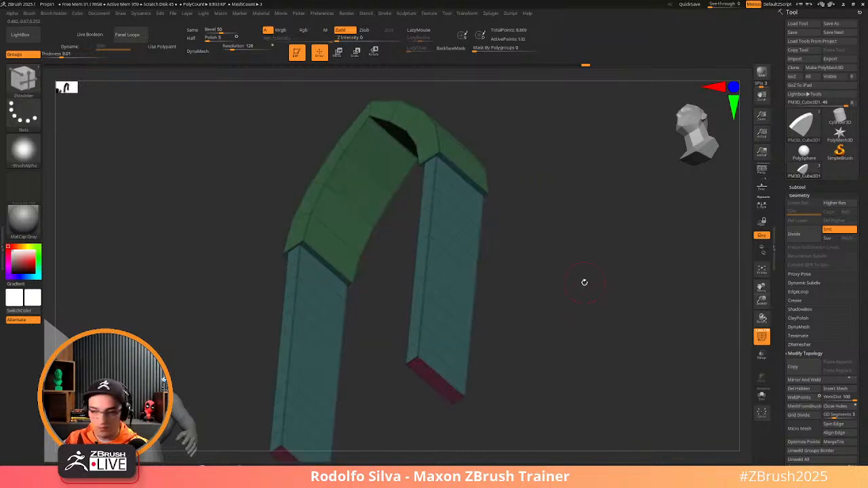
pyautogui.moveTo(568, 272); pyautogui.dragTo(564, 298)
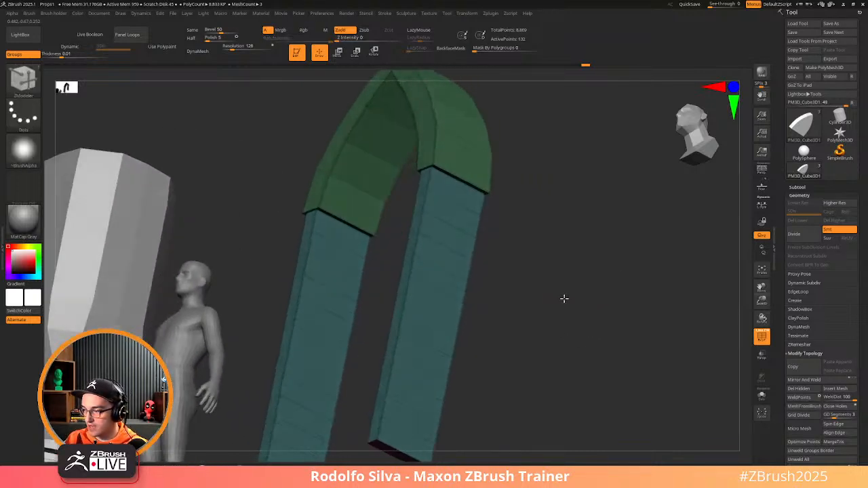
pyautogui.keyDown('ctrl'); pyautogui.keyDown('shift'); pyautogui.click(572, 292); pyautogui.keyUp('shift'); pyautogui.keyUp('ctrl')
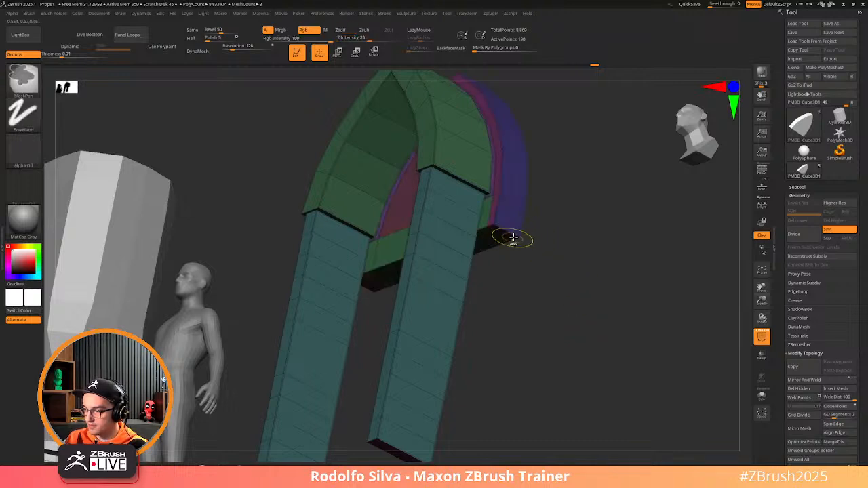
pyautogui.hotkey('ctrl', 'z')
pyautogui.keyDown('ctrl'); pyautogui.click(565, 272); pyautogui.keyUp('ctrl')
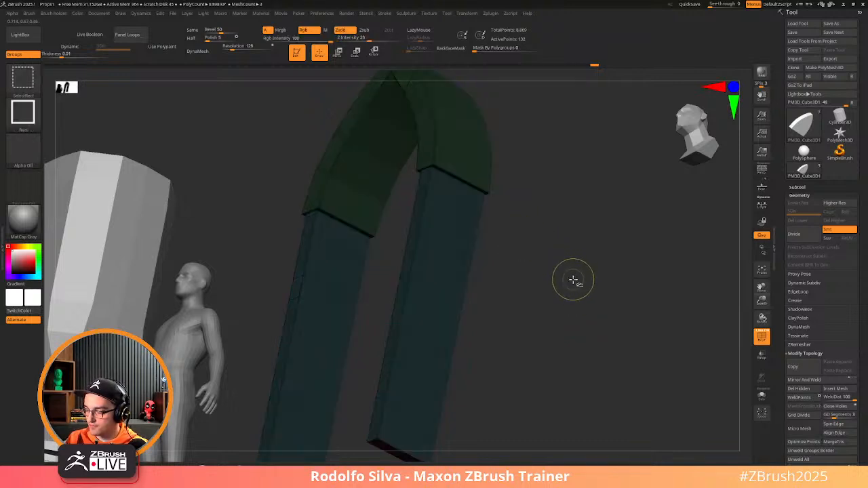
pyautogui.keyDown('ctrl'); pyautogui.keyDown('shift'); pyautogui.click(574, 282); pyautogui.keyUp('shift'); pyautogui.keyUp('ctrl')
pyautogui.keyDown('ctrl'); pyautogui.click(576, 290); pyautogui.keyUp('ctrl')
# Review the arch and masked frame from below, the side and the front, with the polyframe hidden
pyautogui.moveTo(561, 314); pyautogui.dragTo(481, 232)
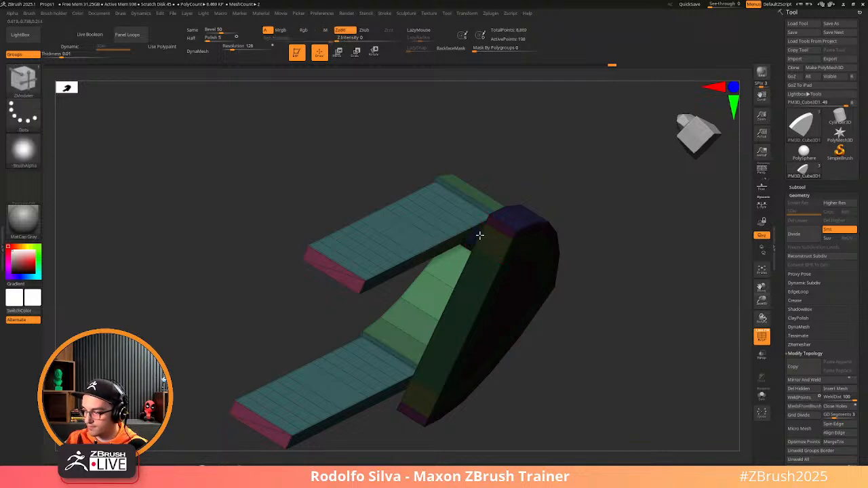
pyautogui.moveTo(591, 300); pyautogui.dragTo(613, 348)
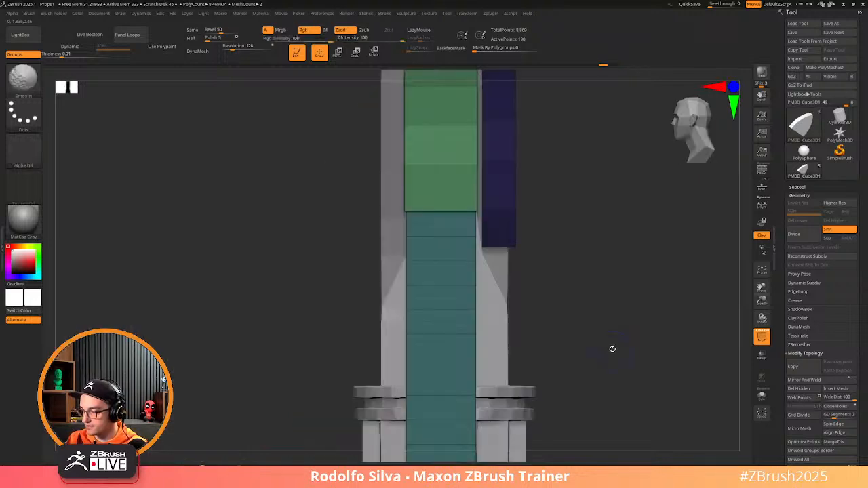
pyautogui.moveTo(605, 306)
pyautogui.mouseDown()
pyautogui.moveTo(615, 314)
pyautogui.moveTo(566, 276)
pyautogui.moveTo(590, 306)
pyautogui.moveTo(643, 252)
pyautogui.mouseUp()
pyautogui.hotkey('shift', 'f')
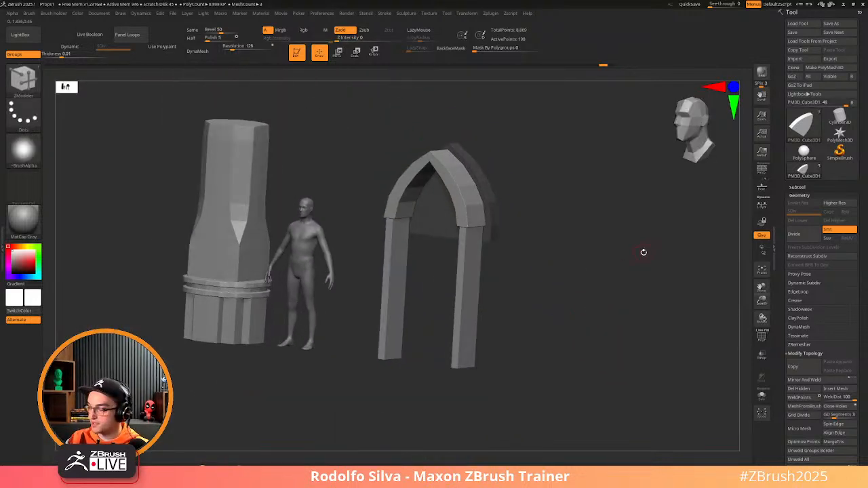
# Split the arch mesh's unmasked points off into a separate subtool from the masked pointed frame behind it
pyautogui.click(798, 186)
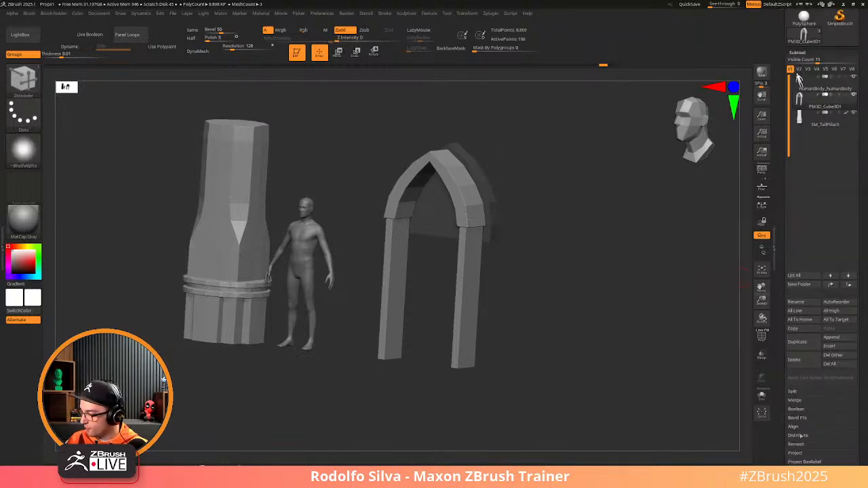
pyautogui.click(793, 392)
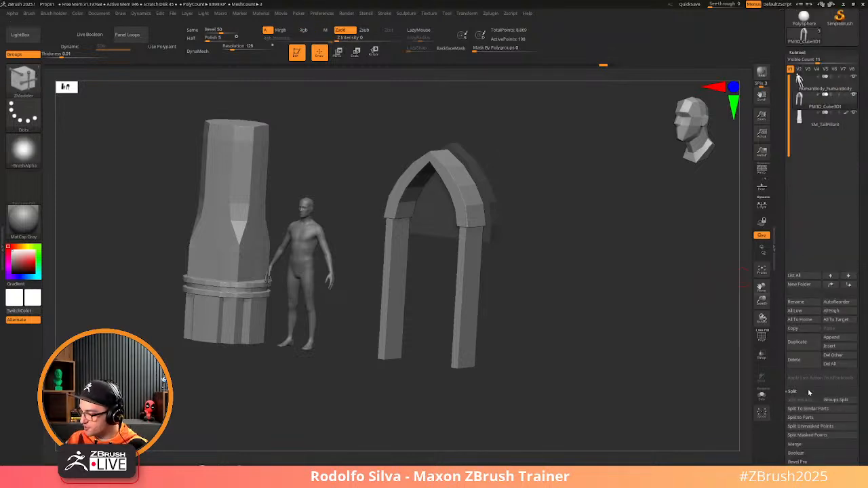
pyautogui.click(821, 426)
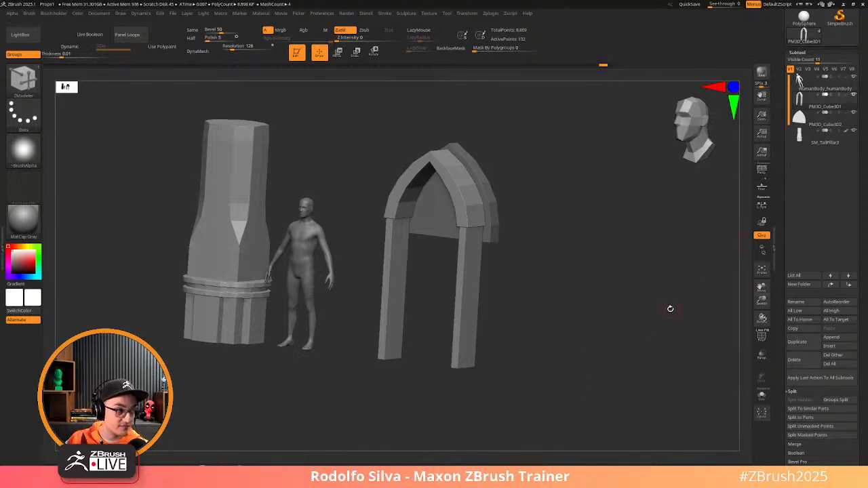
# Rename the arch and columns subtool to MainArch
pyautogui.click(812, 301)
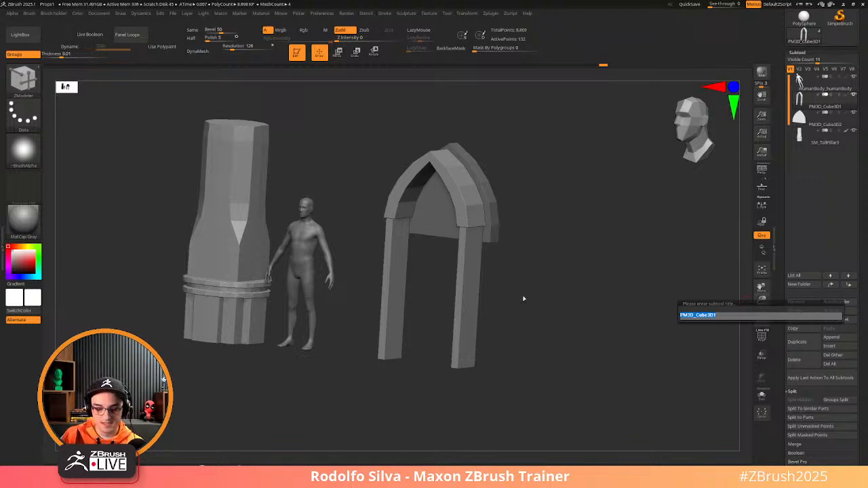
pyautogui.press('BackSpace')
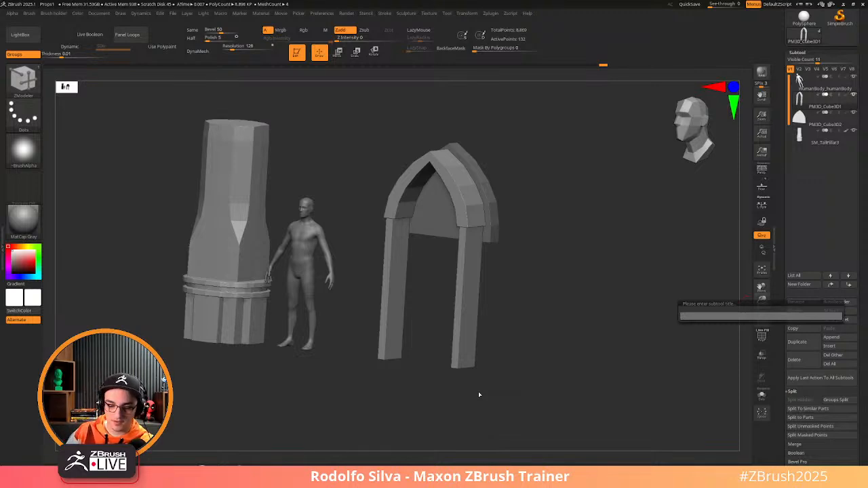
pyautogui.press('shift')
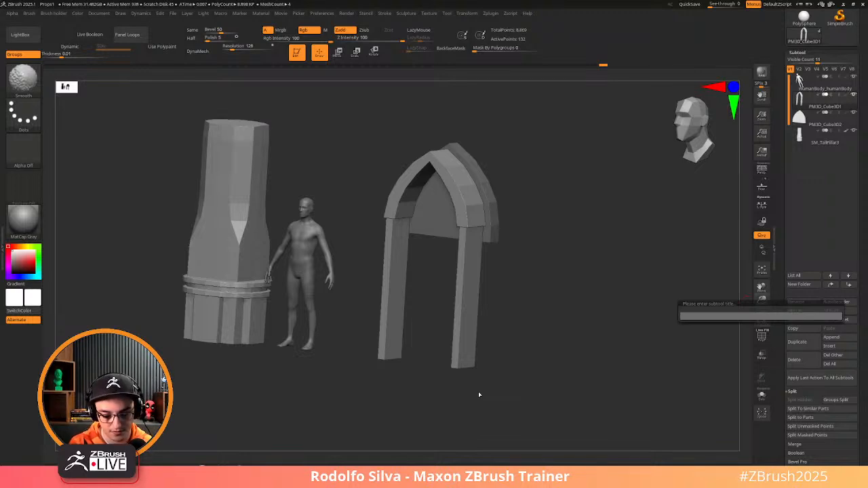
pyautogui.write('Mai')
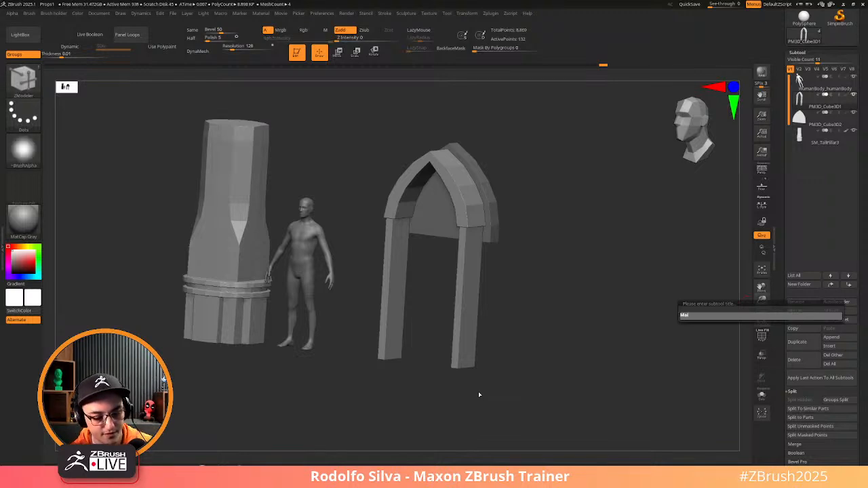
pyautogui.write('nArch')
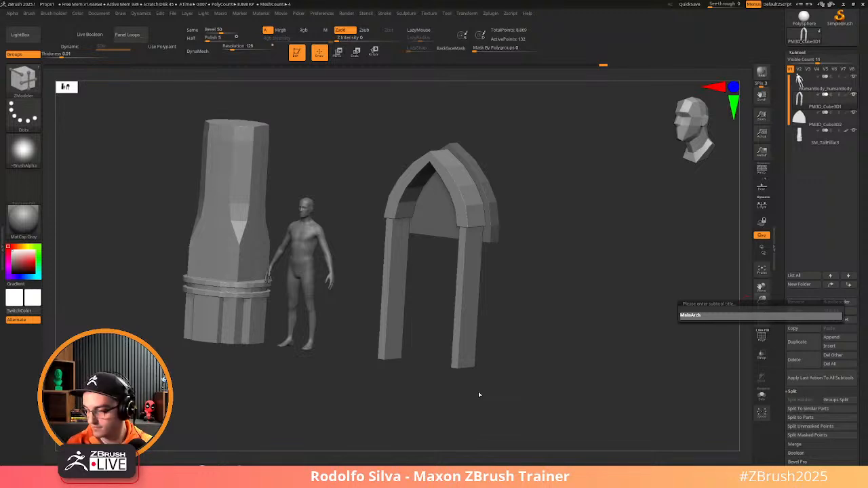
pyautogui.press('Return')
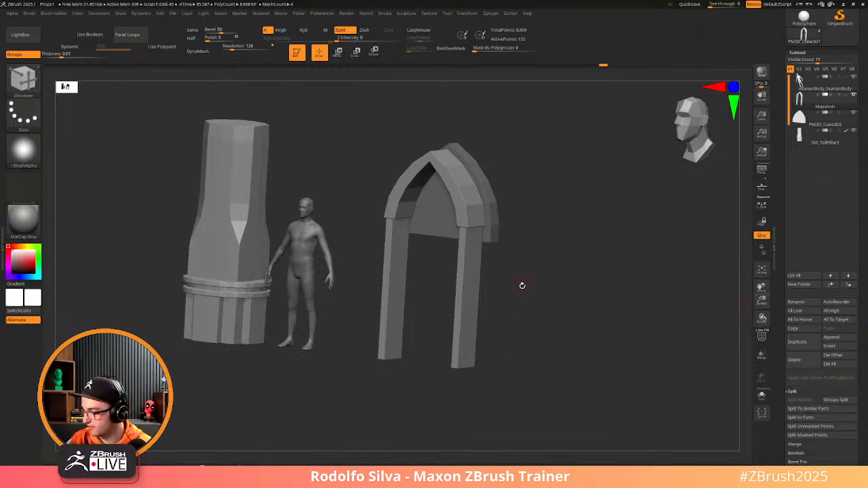
# Select the split-off pointed frame subtool and rename it to Back
pyautogui.press('Down')
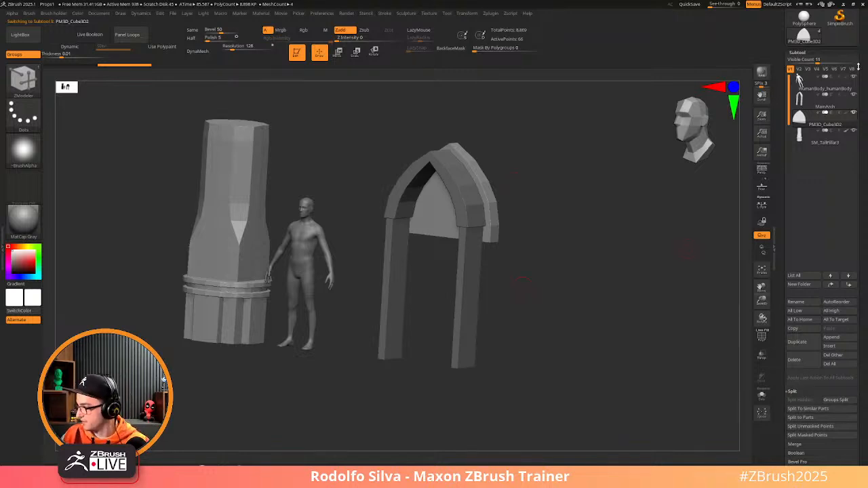
pyautogui.click(802, 302)
pyautogui.press('BackSpace')
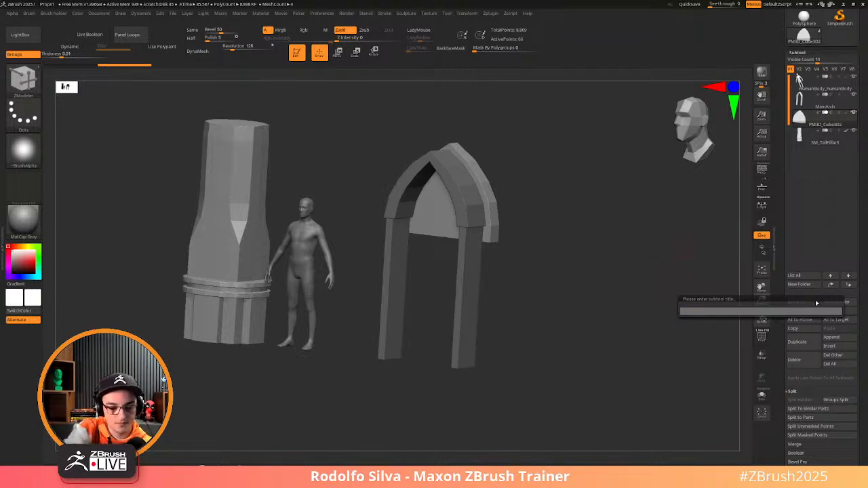
pyautogui.write('Bac')
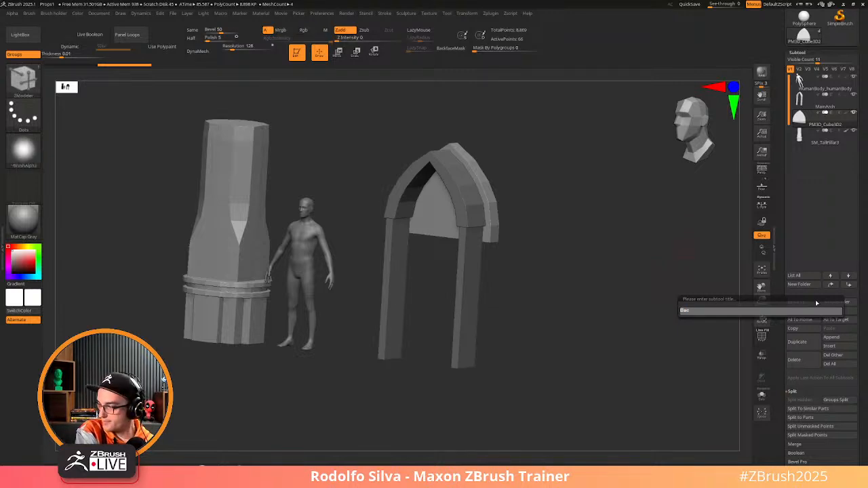
pyautogui.write('k')
pyautogui.press('Return')
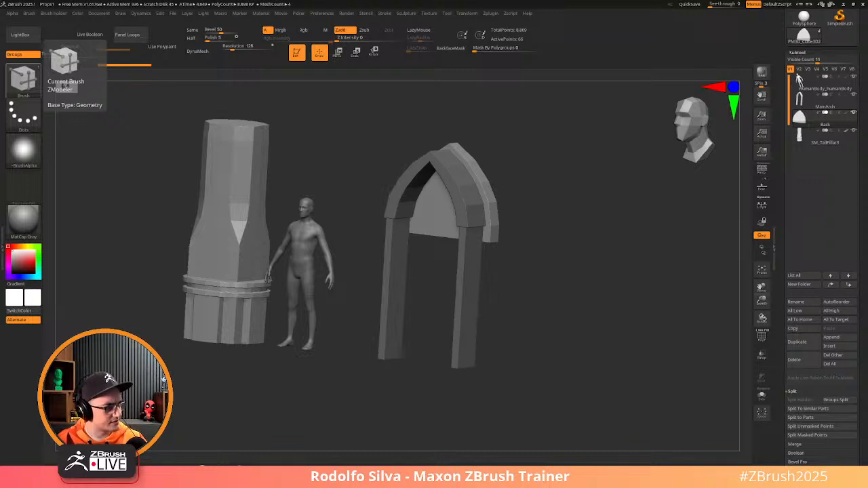
# Using ZModeler QMesh on Flat Island, extend the underside of the Back frame down to the height of the column bases
pyautogui.moveTo(590, 203)
pyautogui.mouseDown()
pyautogui.moveTo(539, 207)
pyautogui.moveTo(558, 199)
pyautogui.mouseUp()
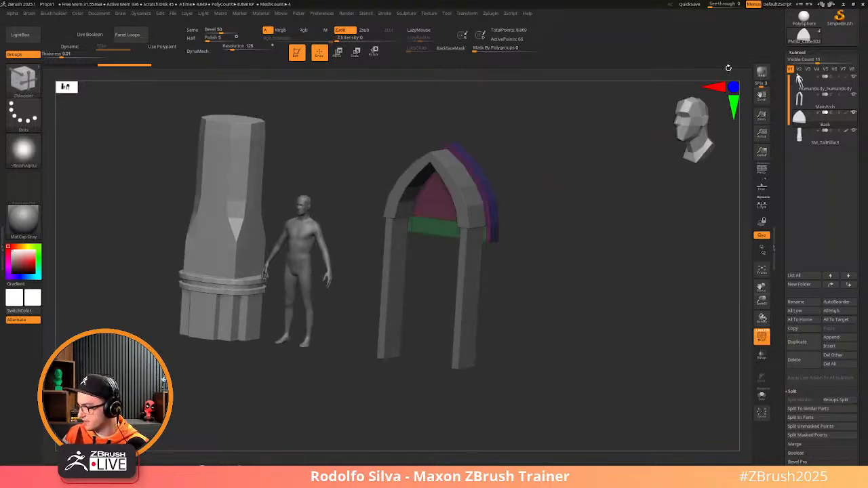
pyautogui.moveTo(540, 246)
pyautogui.mouseDown()
pyautogui.moveTo(517, 226)
pyautogui.moveTo(508, 194)
pyautogui.mouseUp()
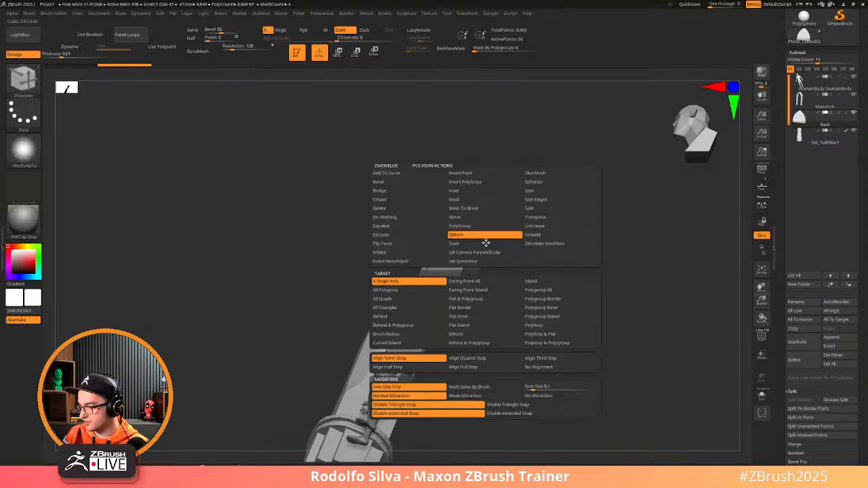
pyautogui.press('space')
pyautogui.click(459, 325)
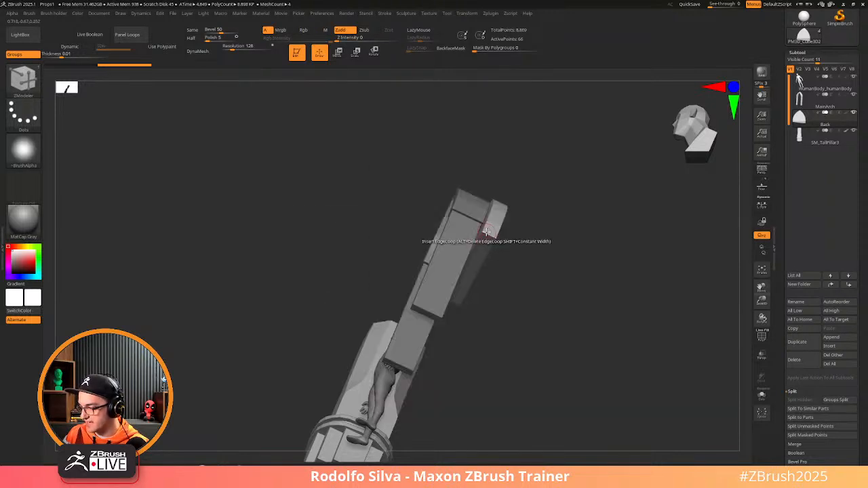
pyautogui.hotkey('shift', 'f')
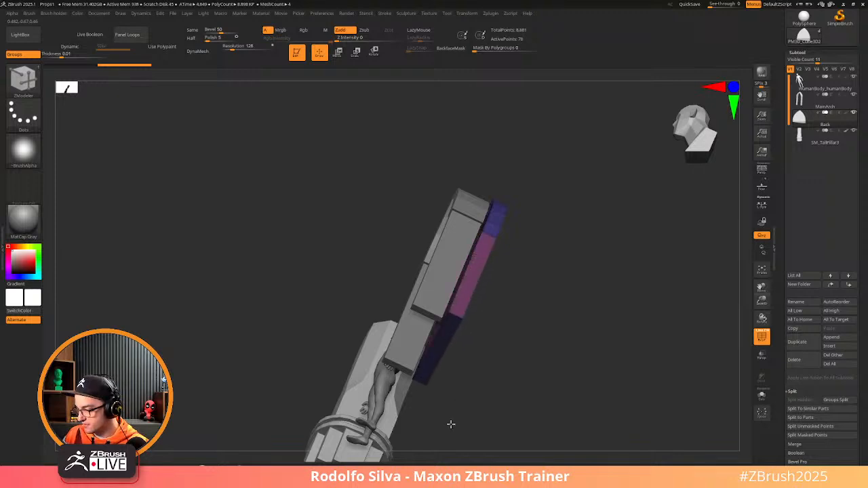
pyautogui.moveTo(449, 424); pyautogui.dragTo(577, 275)
pyautogui.hotkey('shift', 'f')
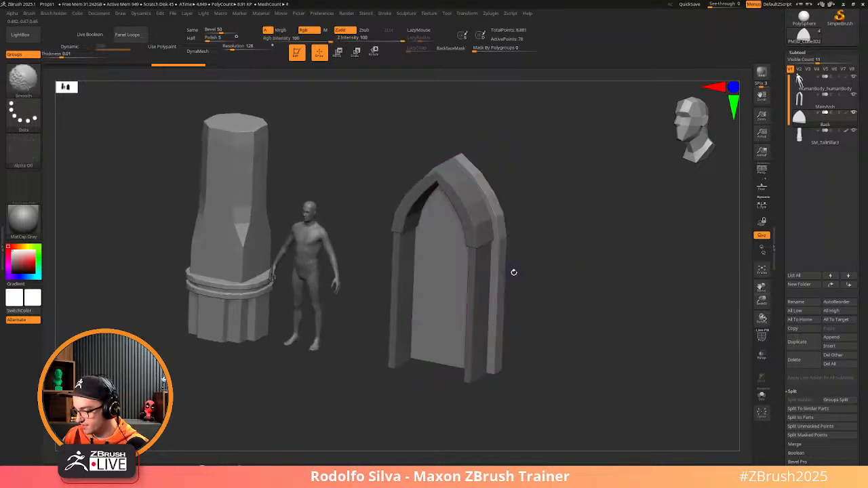
# Examine the extended Back piece against MainArch from several angles, comparing each subtool's polygroups with the polyframe
pyautogui.moveTo(513, 272)
pyautogui.mouseDown()
pyautogui.moveTo(549, 253)
pyautogui.moveTo(544, 260)
pyautogui.moveTo(563, 267)
pyautogui.moveTo(563, 278)
pyautogui.mouseUp()
pyautogui.hotkey('shift', 'f')
pyautogui.hotkey('shift', 'f')
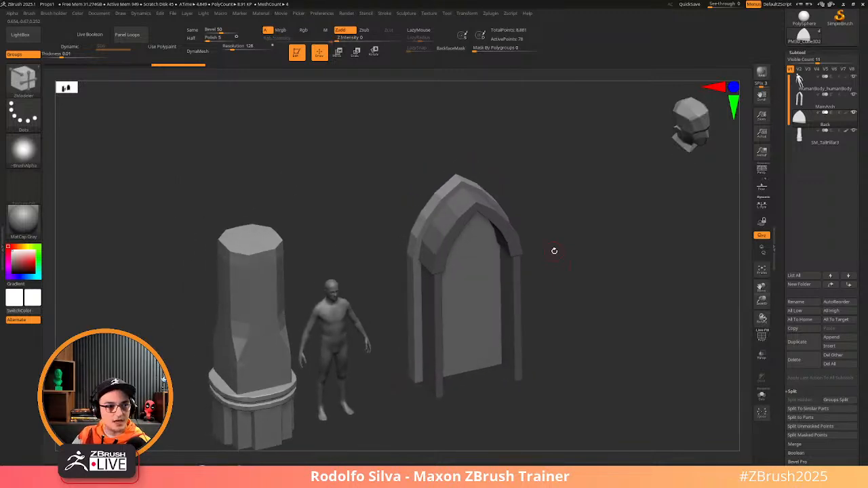
pyautogui.hotkey('shift', 'f')
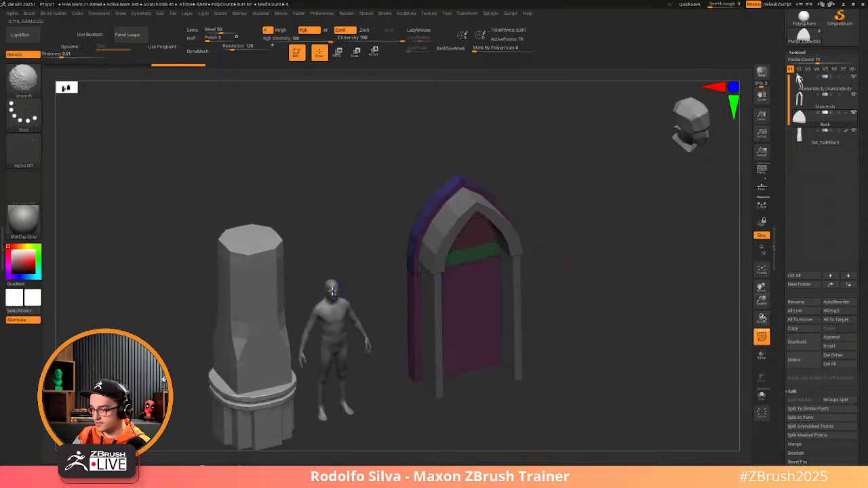
pyautogui.keyDown('alt'); pyautogui.click(503, 297); pyautogui.keyUp('alt')
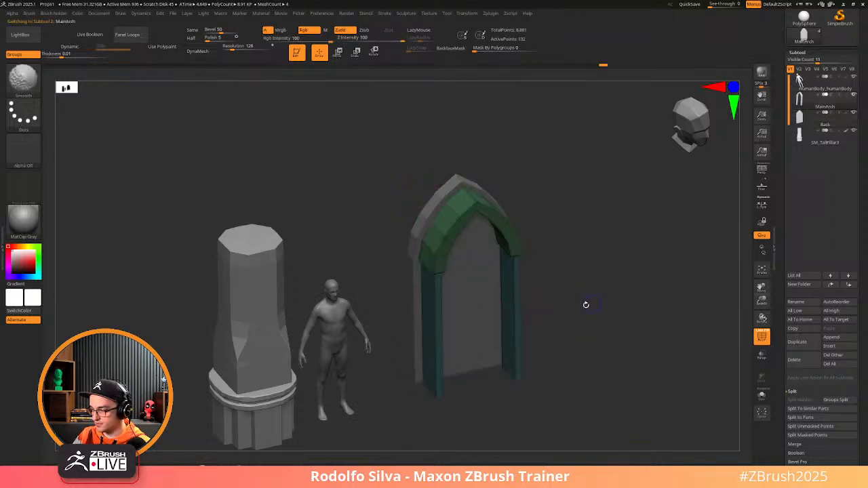
pyautogui.moveTo(555, 347); pyautogui.dragTo(534, 329)
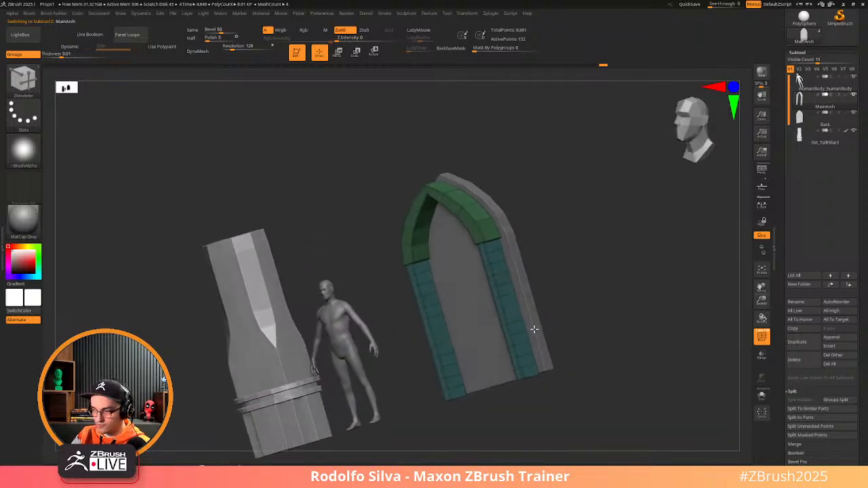
pyautogui.keyDown('alt'); pyautogui.click(526, 277); pyautogui.keyUp('alt')
pyautogui.keyDown('alt'); pyautogui.click(470, 195); pyautogui.keyUp('alt')
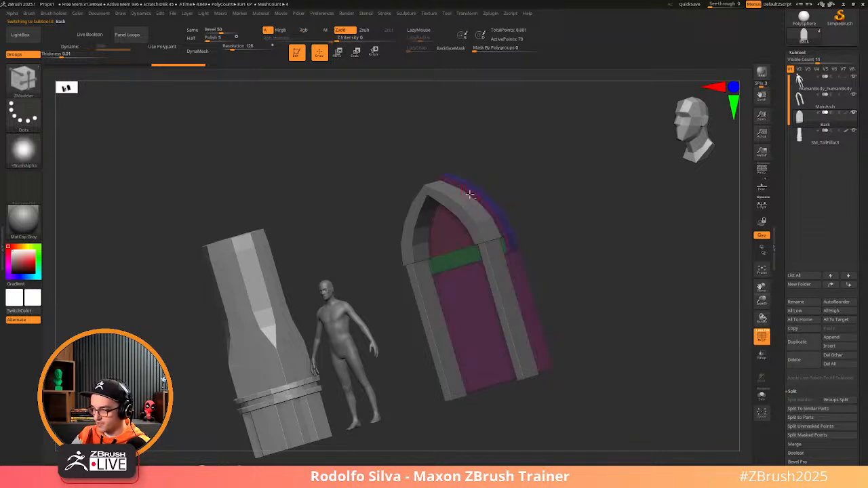
# Inset the Back frame's narrow front rim strip with ZModeler Inset targeting Polygroup All, giving its border a separate polygroup
pyautogui.keyDown('ctrl'); pyautogui.moveTo(470, 195); pyautogui.dragTo(566, 307, button='right'); pyautogui.keyUp('ctrl')
pyautogui.keyDown('ctrl'); pyautogui.moveTo(540, 246); pyautogui.dragTo(480, 153, button='right'); pyautogui.keyUp('ctrl')
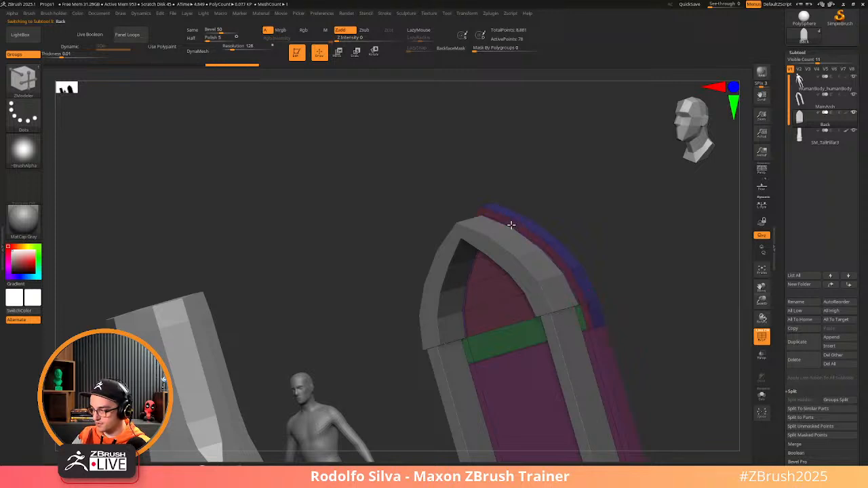
pyautogui.keyDown('ctrl'); pyautogui.moveTo(504, 217); pyautogui.dragTo(620, 321, button='right'); pyautogui.keyUp('ctrl')
pyautogui.keyDown('ctrl'); pyautogui.moveTo(632, 280); pyautogui.dragTo(500, 207, button='right'); pyautogui.keyUp('ctrl')
pyautogui.keyDown('alt'); pyautogui.moveTo(620, 400); pyautogui.dragTo(490, 162, button='right'); pyautogui.keyUp('alt')
pyautogui.keyDown('ctrl'); pyautogui.moveTo(500, 194); pyautogui.dragTo(526, 278, button='right'); pyautogui.keyUp('ctrl')
pyautogui.press('space')
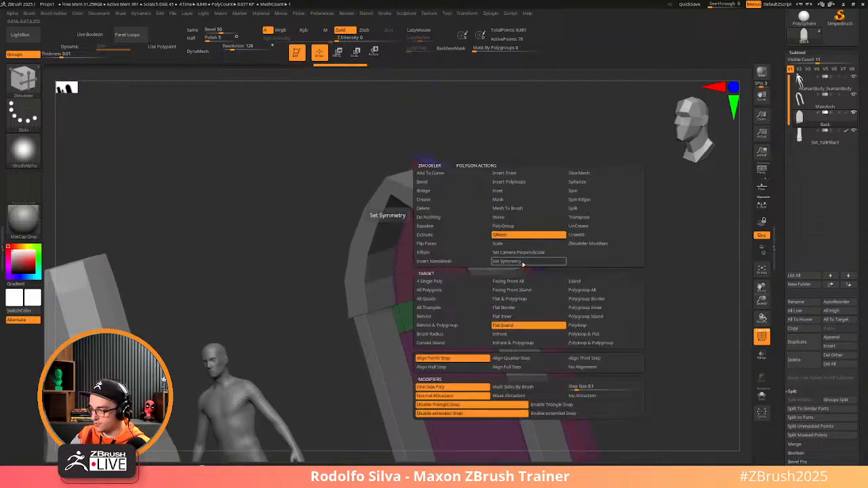
pyautogui.click(505, 192)
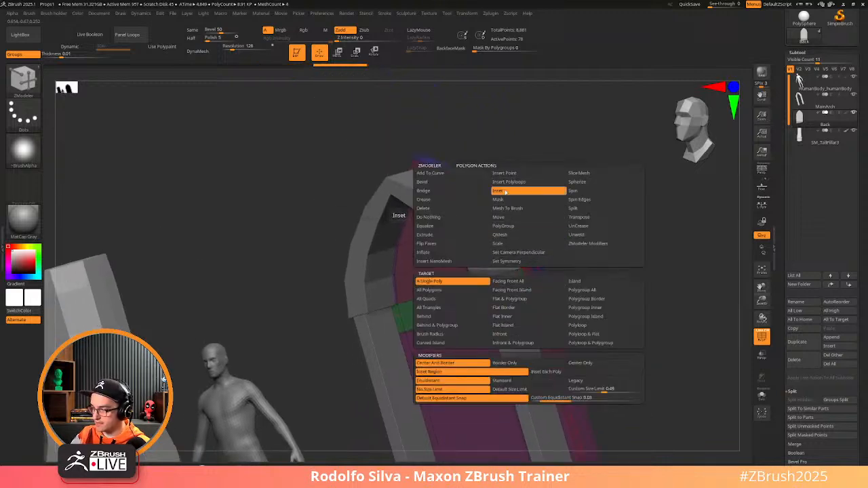
pyautogui.click(591, 291)
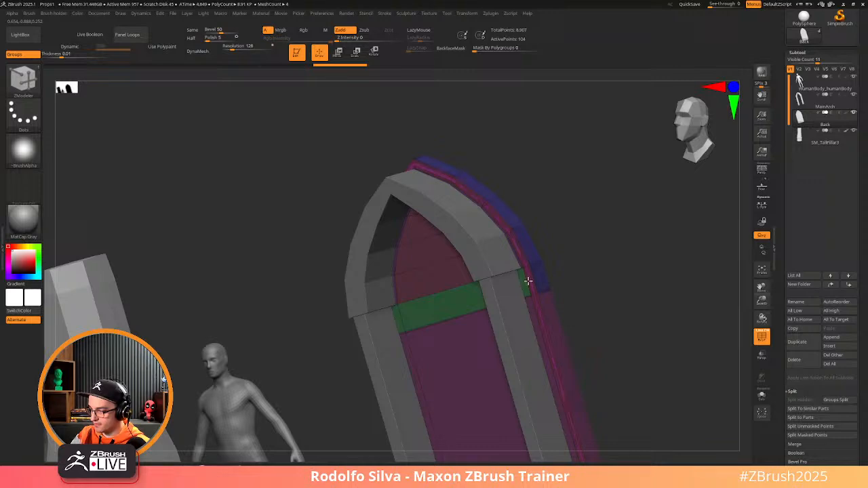
pyautogui.moveTo(725, 408); pyautogui.dragTo(615, 288)
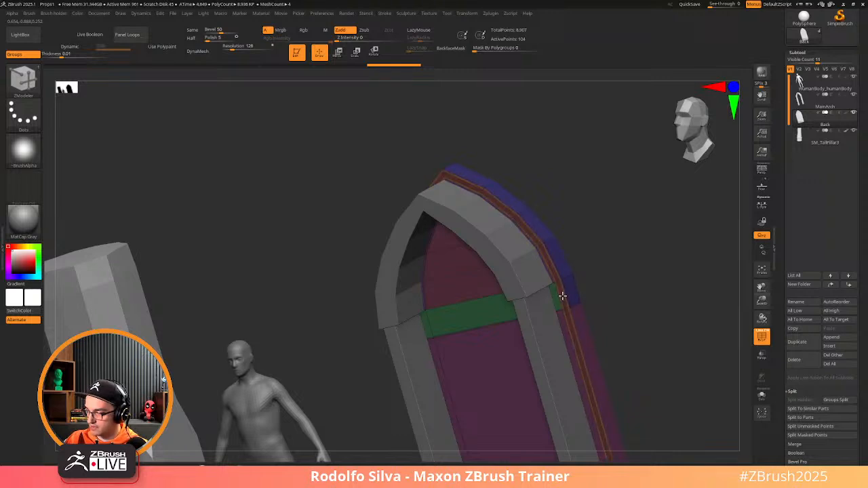
# Set ZModeler's polygon action to QMesh targeting Polygroup Island and apply it to the inset centre strip of the Back frame's front rim
pyautogui.keyDown('alt'); pyautogui.moveTo(615, 274); pyautogui.dragTo(582, 319); pyautogui.keyUp('alt')
pyautogui.press('space')
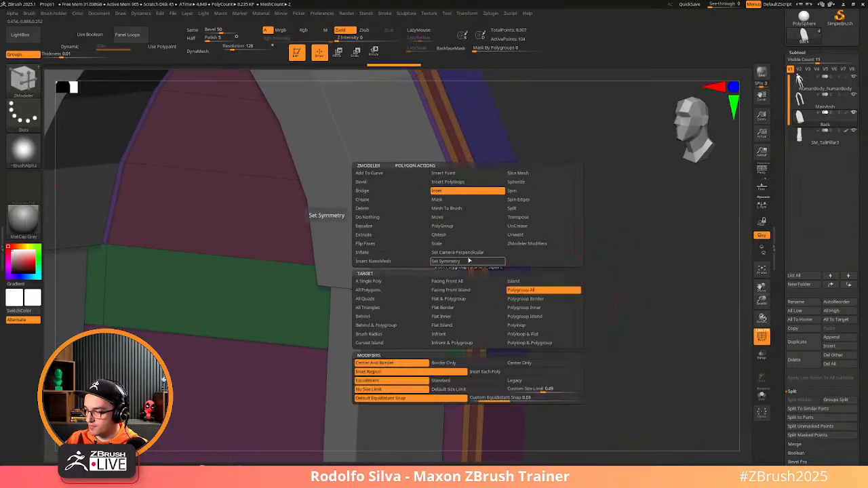
pyautogui.click(449, 235)
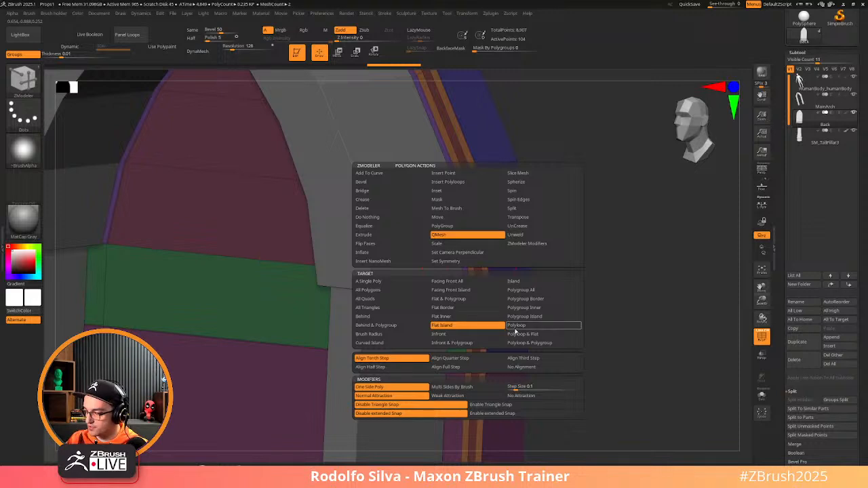
pyautogui.click(533, 316)
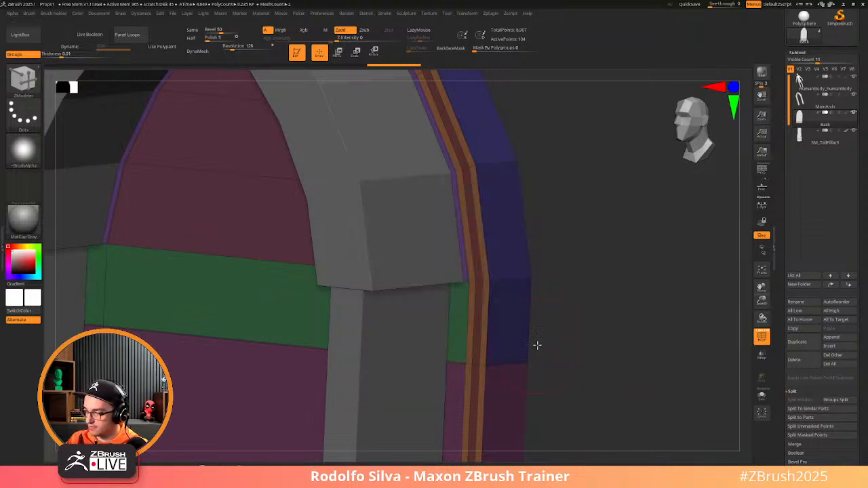
pyautogui.keyDown('alt'); pyautogui.moveTo(594, 331); pyautogui.dragTo(542, 233); pyautogui.keyUp('alt')
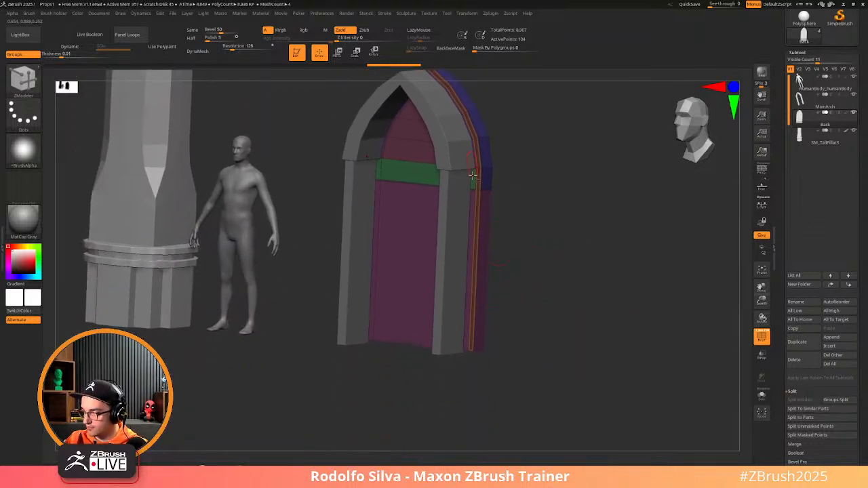
pyautogui.keyDown('alt'); pyautogui.moveTo(490, 354); pyautogui.dragTo(549, 266); pyautogui.keyUp('alt')
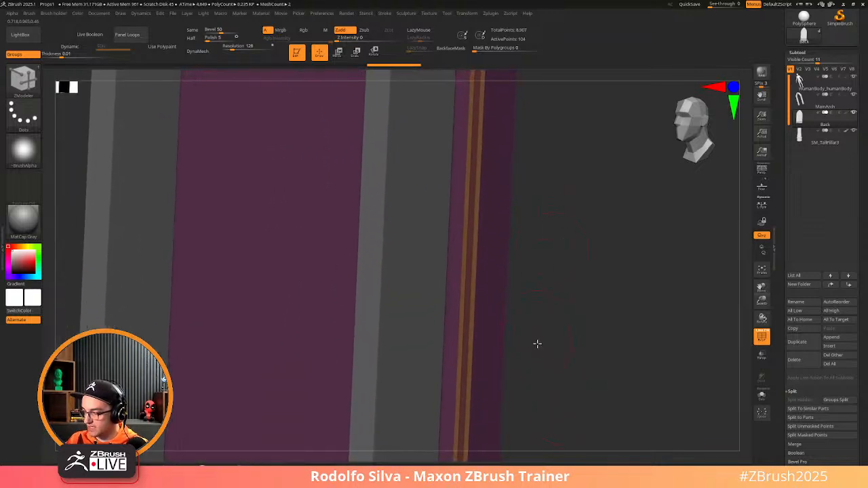
pyautogui.keyDown('alt'); pyautogui.moveTo(536, 343); pyautogui.dragTo(546, 360); pyautogui.keyUp('alt')
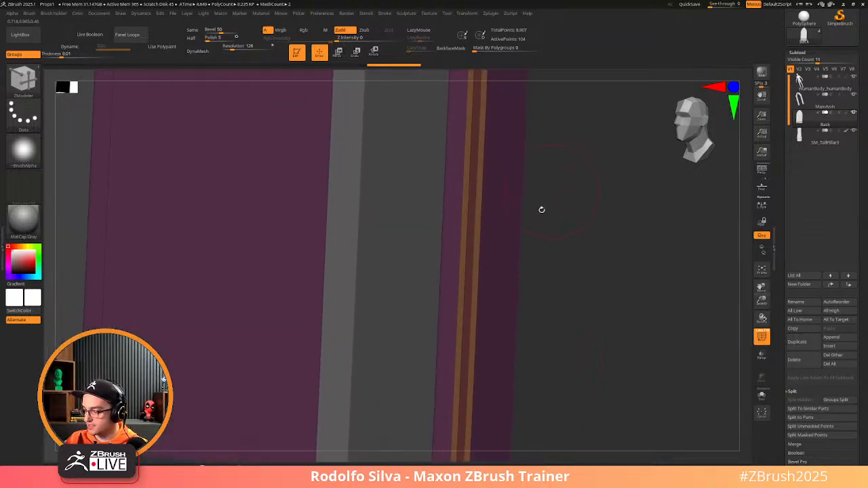
pyautogui.moveTo(549, 292); pyautogui.dragTo(488, 284)
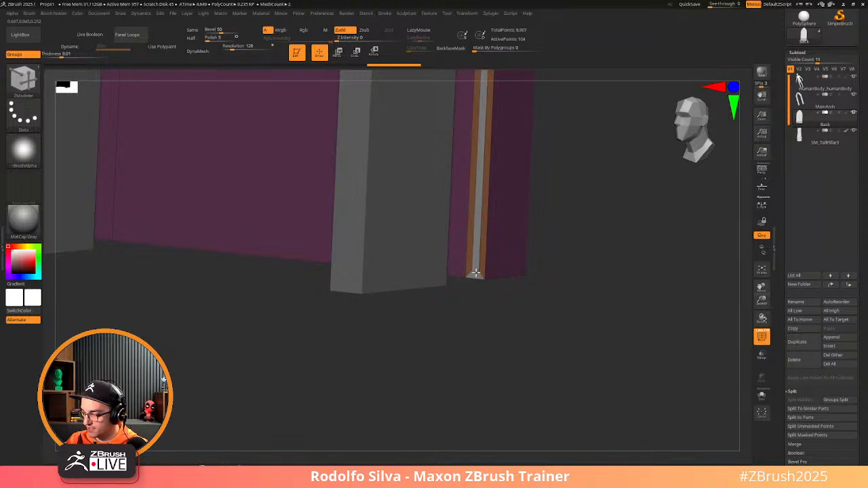
pyautogui.click(476, 273)
pyautogui.click(476, 273)
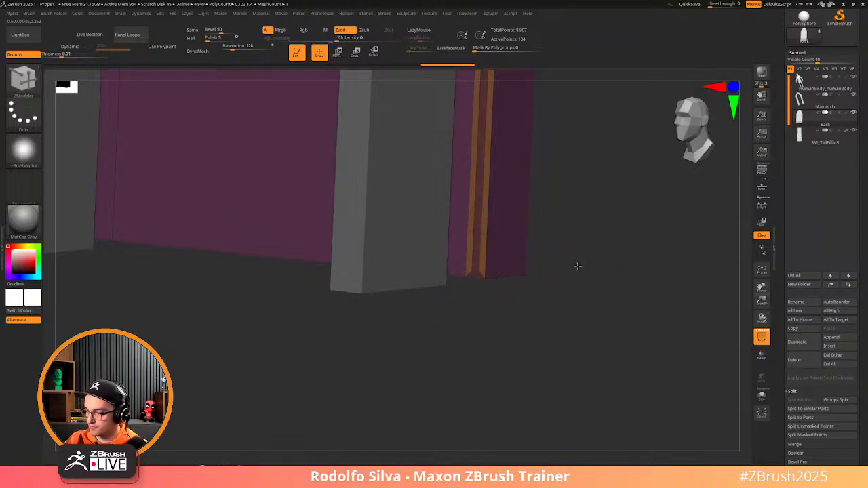
# Try to build out the side of the Back's rim trim beside the columns with QMesh Polygroup Island, and undo it
pyautogui.moveTo(577, 265); pyautogui.dragTo(557, 375)
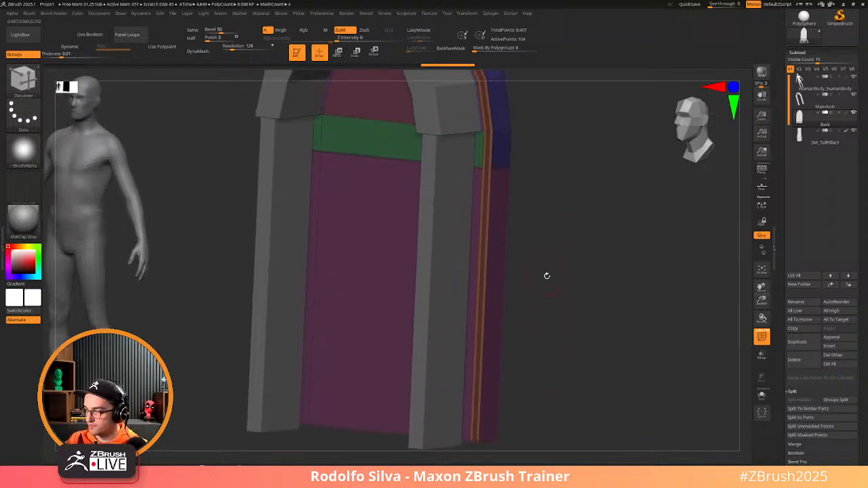
pyautogui.moveTo(547, 275)
pyautogui.mouseDown()
pyautogui.moveTo(554, 331)
pyautogui.moveTo(551, 321)
pyautogui.moveTo(523, 312)
pyautogui.mouseUp()
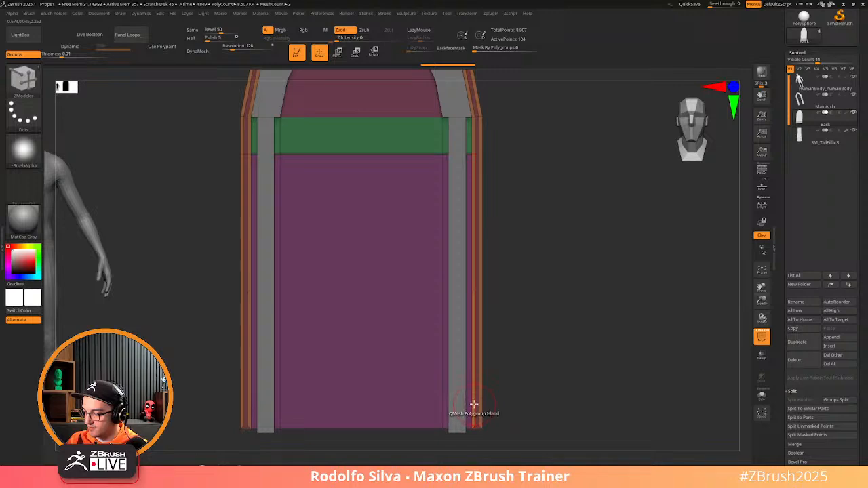
pyautogui.moveTo(514, 372); pyautogui.dragTo(568, 357)
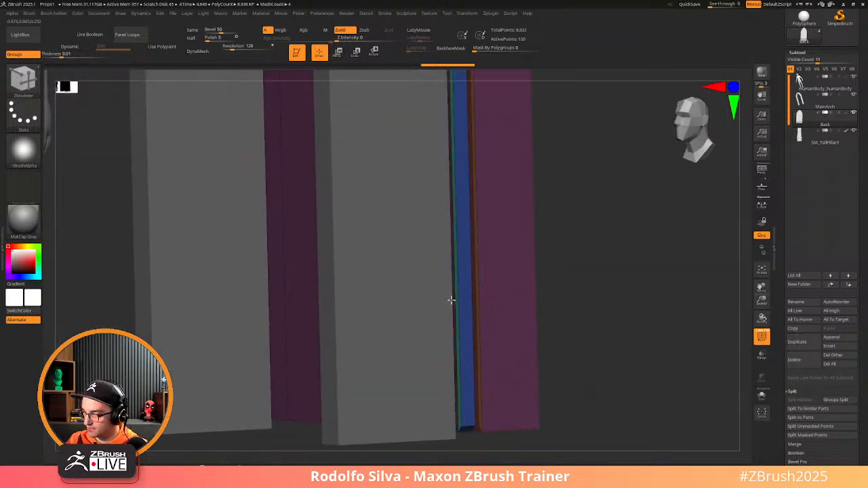
pyautogui.moveTo(451, 300); pyautogui.dragTo(453, 299)
pyautogui.keyDown('alt'); pyautogui.moveTo(557, 267); pyautogui.dragTo(568, 223); pyautogui.keyUp('alt')
pyautogui.hotkey('shift', 'f')
pyautogui.keyDown('alt'); pyautogui.moveTo(558, 329); pyautogui.dragTo(574, 306); pyautogui.keyUp('alt')
pyautogui.hotkey('shift', 'f')
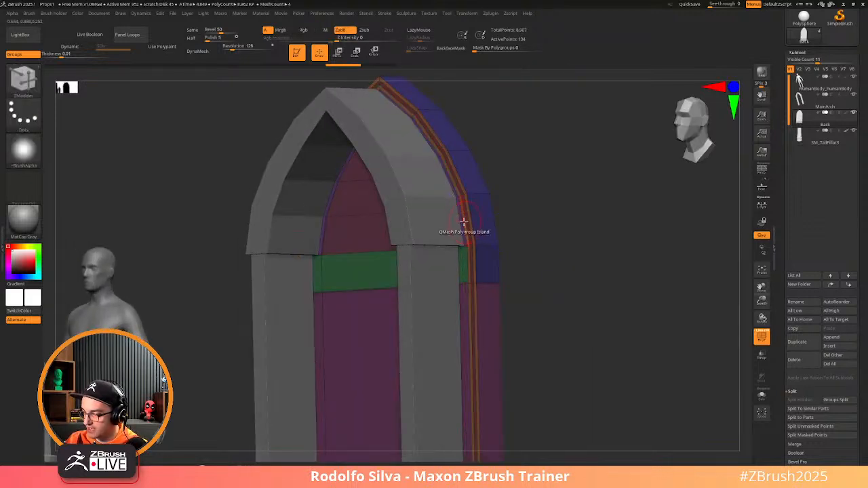
pyautogui.hotkey('ctrl', 'z')
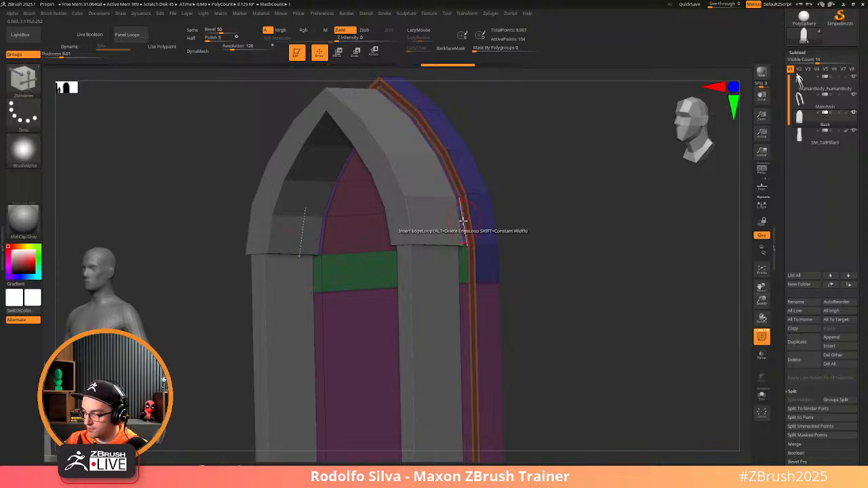
# Extrude the rim's narrow side strip inward toward MainArch, and raise its centre strip using QMesh on Polygroup Island
pyautogui.keyDown('alt'); pyautogui.moveTo(537, 233); pyautogui.dragTo(563, 267); pyautogui.keyUp('alt')
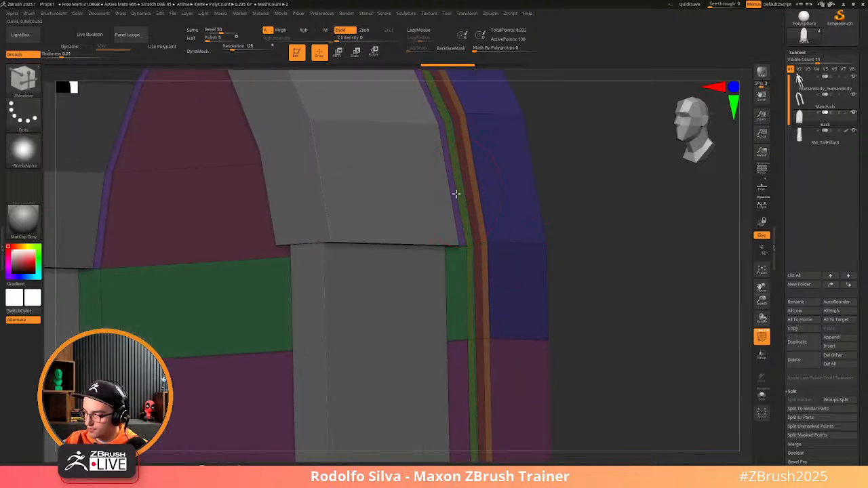
pyautogui.moveTo(456, 194); pyautogui.dragTo(414, 197)
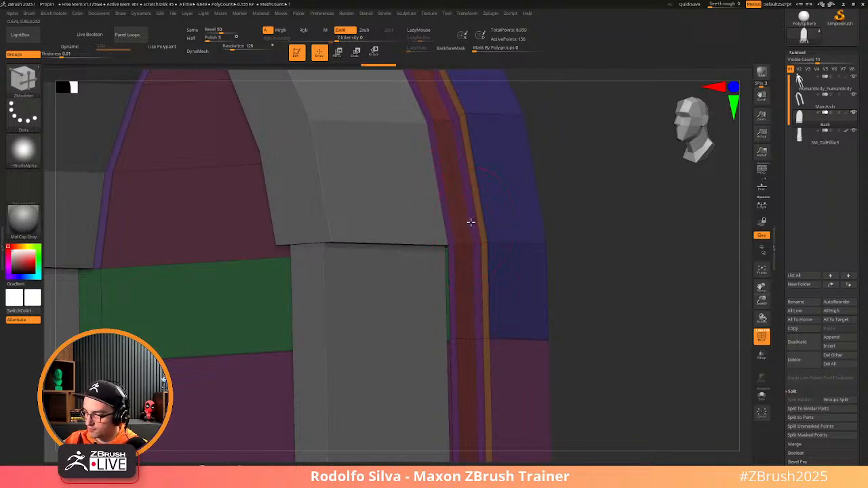
pyautogui.click(463, 223)
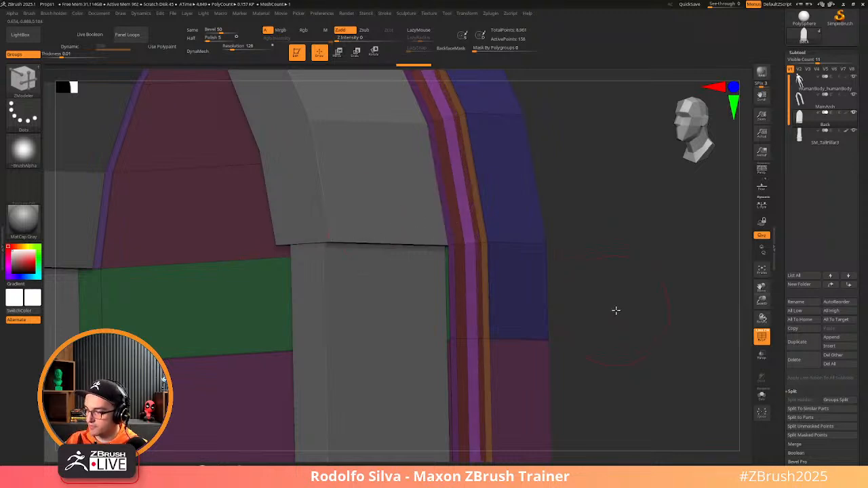
# Slice the Back horizontally just above its uneven lower end with SliceCurve, and clear the mask
pyautogui.moveTo(616, 310); pyautogui.dragTo(473, 372)
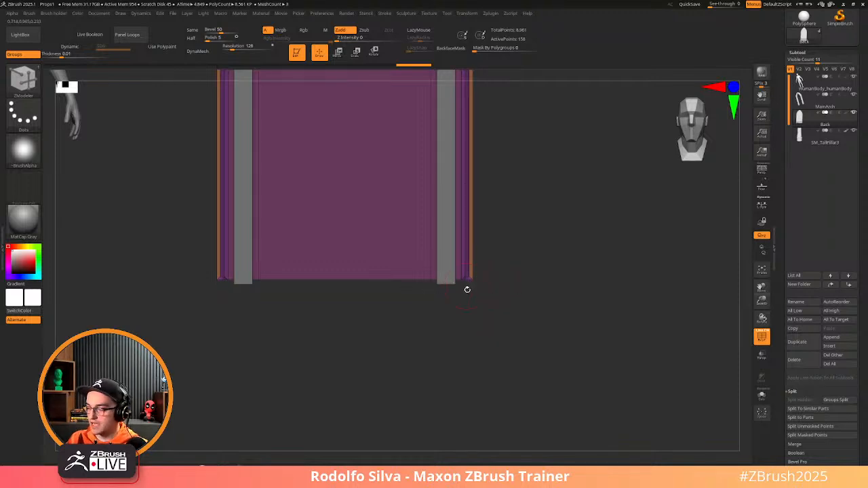
pyautogui.moveTo(484, 298); pyautogui.dragTo(537, 190)
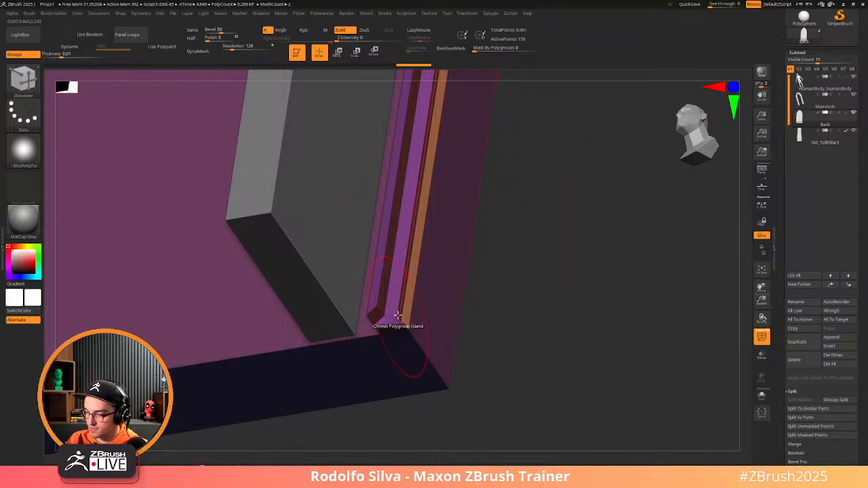
pyautogui.moveTo(526, 348)
pyautogui.keyDown('alt'); pyautogui.mouseDown()
pyautogui.moveTo(519, 293)
pyautogui.moveTo(500, 415)
pyautogui.moveTo(504, 242)
pyautogui.moveTo(536, 359)
pyautogui.mouseUp(); pyautogui.keyUp('alt')
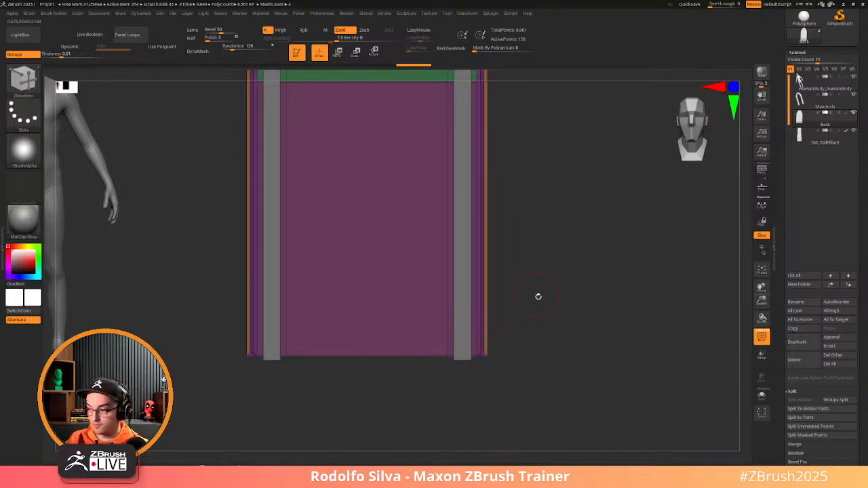
pyautogui.keyDown('ctrl'); pyautogui.click(546, 317); pyautogui.keyUp('ctrl')
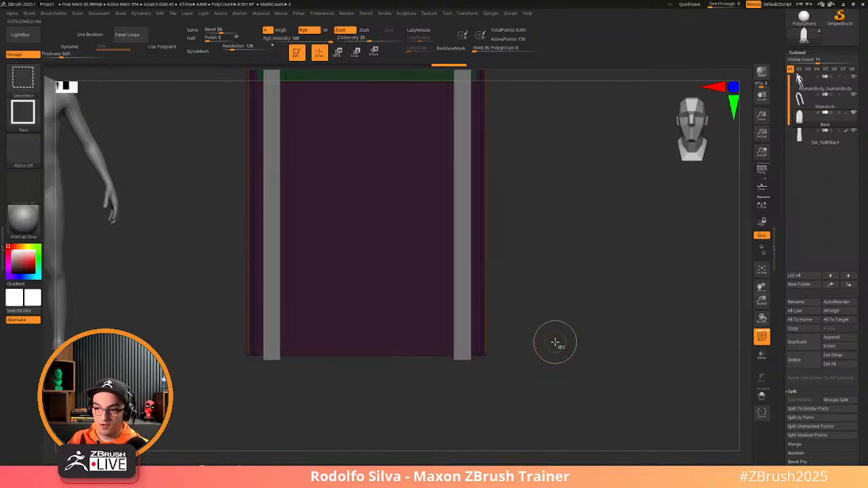
pyautogui.keyDown('ctrl'); pyautogui.keyDown('shift'); pyautogui.click(23, 79); pyautogui.keyUp('shift'); pyautogui.keyUp('ctrl')
pyautogui.keyDown('ctrl'); pyautogui.keyDown('shift'); pyautogui.click(253, 95); pyautogui.keyUp('shift'); pyautogui.keyUp('ctrl')
pyautogui.keyDown('ctrl'); pyautogui.keyDown('shift'); pyautogui.click(25, 79); pyautogui.keyUp('shift'); pyautogui.keyUp('ctrl')
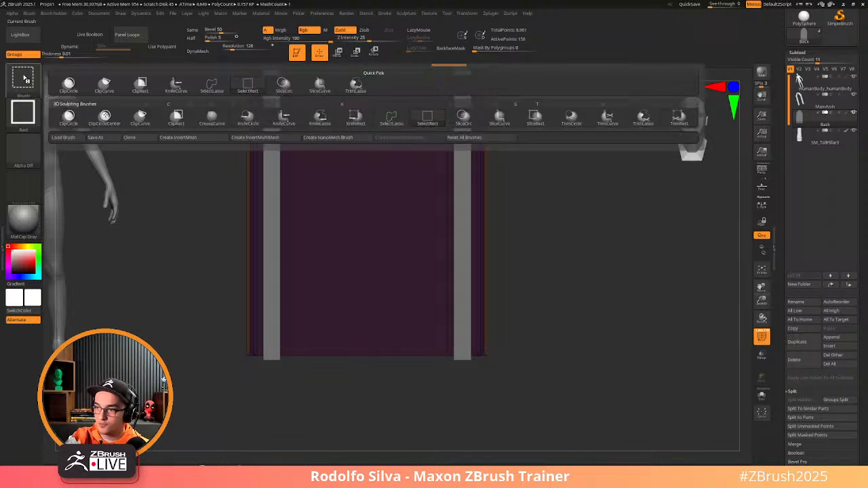
pyautogui.keyDown('ctrl'); pyautogui.keyDown('shift'); pyautogui.click(321, 86); pyautogui.keyUp('shift'); pyautogui.keyUp('ctrl')
pyautogui.moveTo(571, 325)
pyautogui.keyDown('ctrl'); pyautogui.keyDown('shift'); pyautogui.mouseDown()
pyautogui.moveTo(170, 316)
pyautogui.moveTo(167, 333)
pyautogui.mouseUp(); pyautogui.keyUp('shift'); pyautogui.keyUp('ctrl')
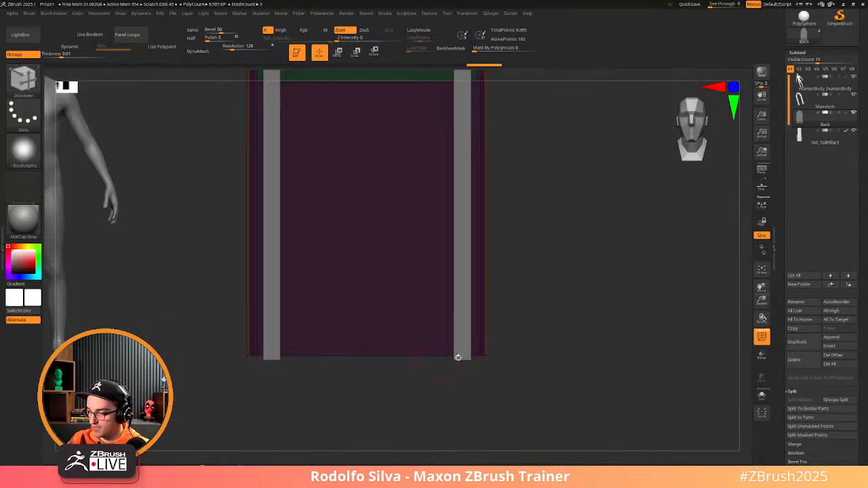
pyautogui.moveTo(457, 354); pyautogui.dragTo(532, 357)
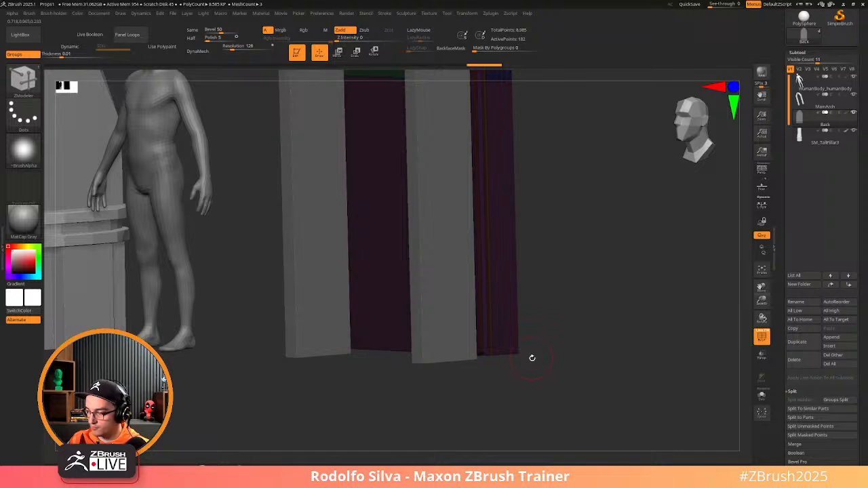
pyautogui.keyDown('ctrl'); pyautogui.click(545, 391); pyautogui.keyUp('ctrl')
# Hide the sliver below the slice on the Back using SelectRect and delete the hidden geometry
pyautogui.keyDown('shift'); pyautogui.moveTo(552, 390); pyautogui.dragTo(550, 373); pyautogui.keyUp('shift')
pyautogui.click(25, 79)
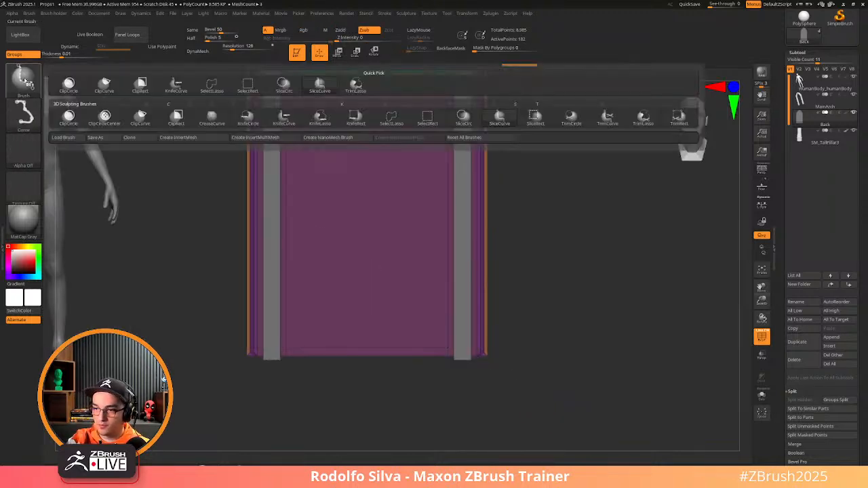
pyautogui.click(248, 86)
pyautogui.keyDown('ctrl'); pyautogui.keyDown('shift'); pyautogui.moveTo(526, 349); pyautogui.dragTo(192, 405); pyautogui.keyUp('shift'); pyautogui.keyUp('ctrl')
pyautogui.moveTo(586, 405); pyautogui.dragTo(559, 400)
pyautogui.hotkey('ctrl', '2')
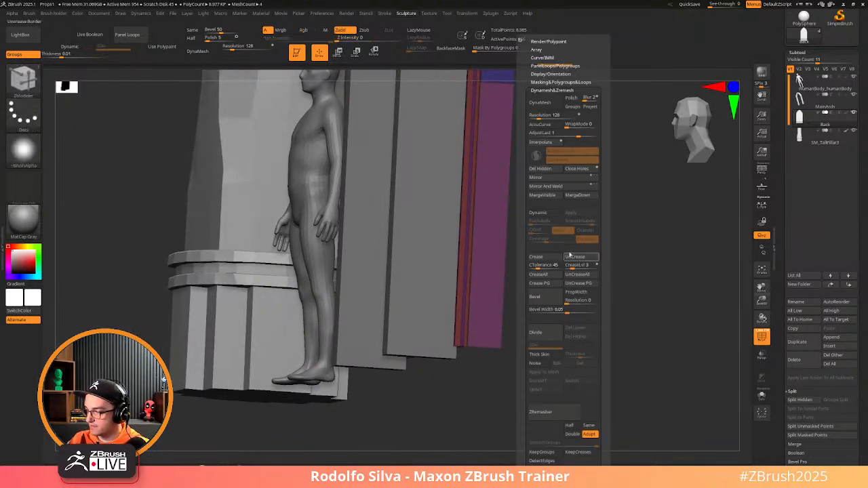
pyautogui.click(547, 171)
pyautogui.moveTo(447, 412)
pyautogui.keyDown('shift'); pyautogui.mouseDown()
pyautogui.moveTo(496, 415)
pyautogui.moveTo(514, 401)
pyautogui.mouseUp(); pyautogui.keyUp('shift')
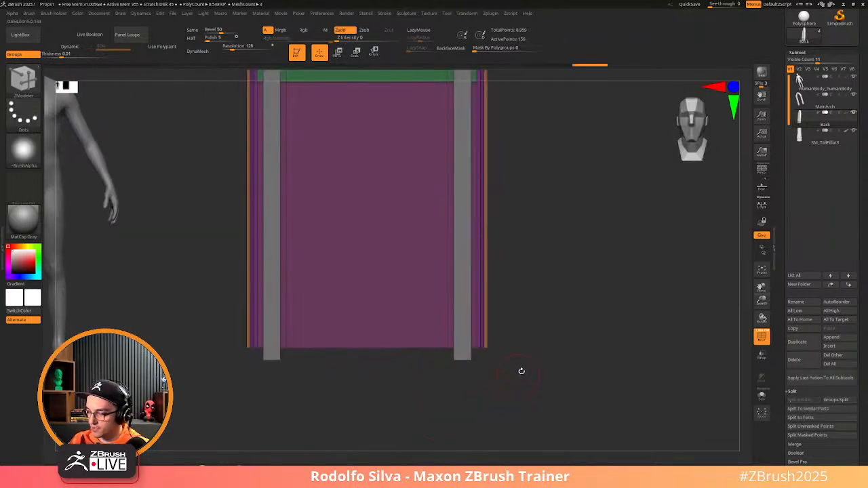
# Mask all of the Back except its bottom edge, move that edge down about 0.07 to the column bases, and clear the mask
pyautogui.keyDown('ctrl'); pyautogui.moveTo(547, 332); pyautogui.dragTo(196, 417); pyautogui.keyUp('ctrl')
pyautogui.press('w')
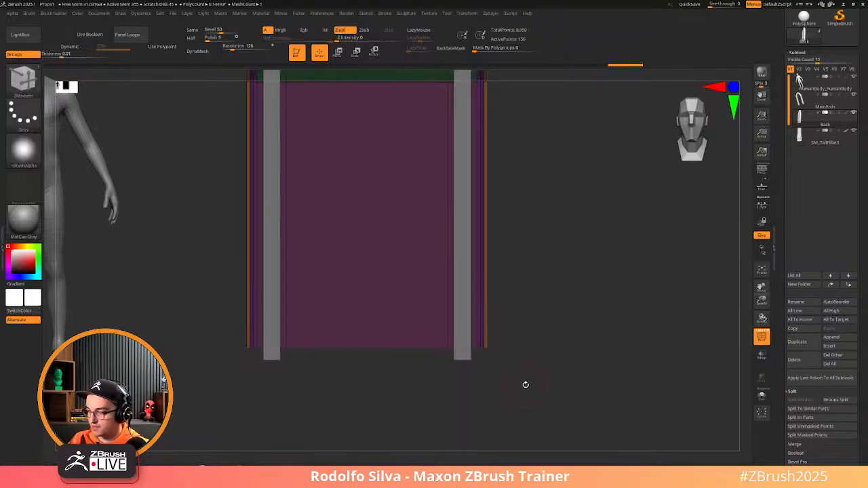
pyautogui.click(468, 348)
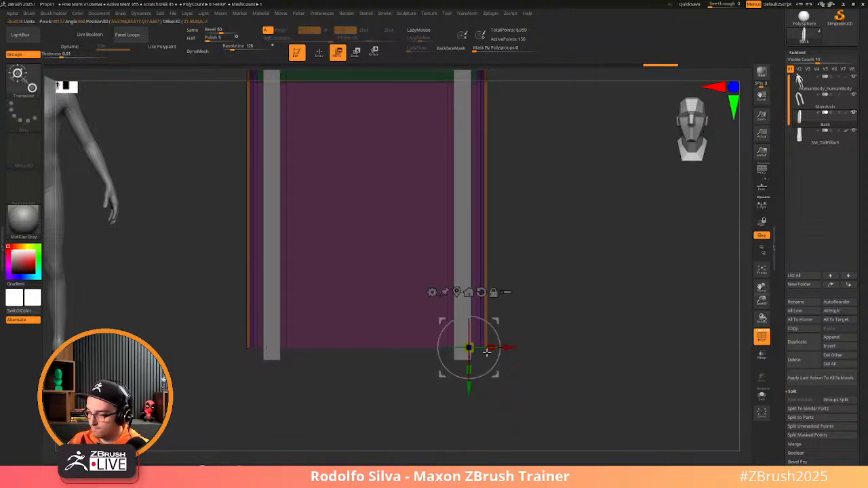
pyautogui.moveTo(469, 387); pyautogui.dragTo(468, 398)
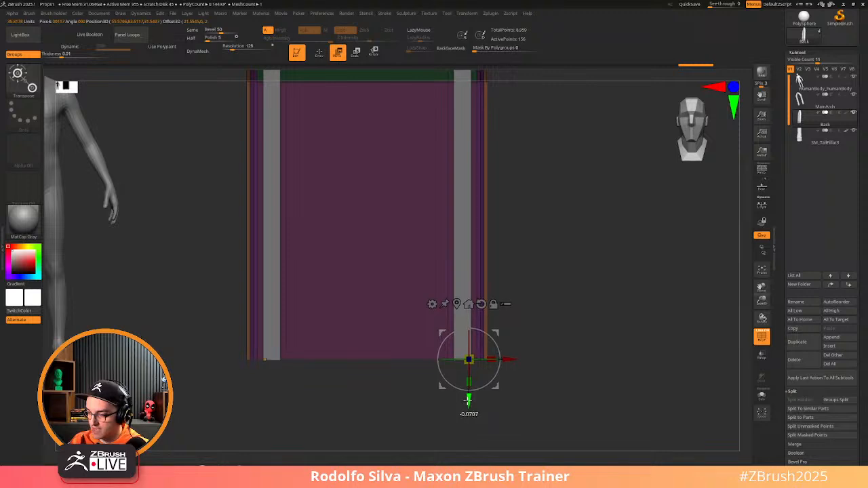
pyautogui.keyDown('ctrl'); pyautogui.moveTo(600, 401); pyautogui.dragTo(479, 359); pyautogui.keyUp('ctrl')
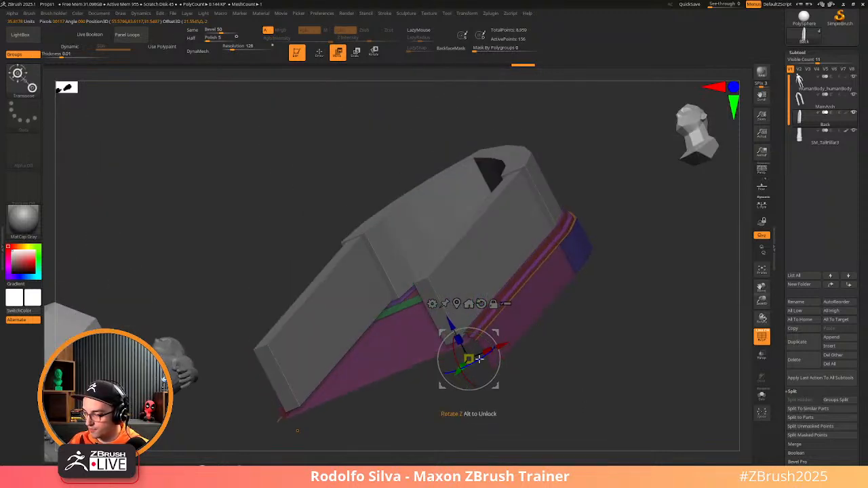
# Cap the open underside of the Back with Close Holes
pyautogui.press('2')
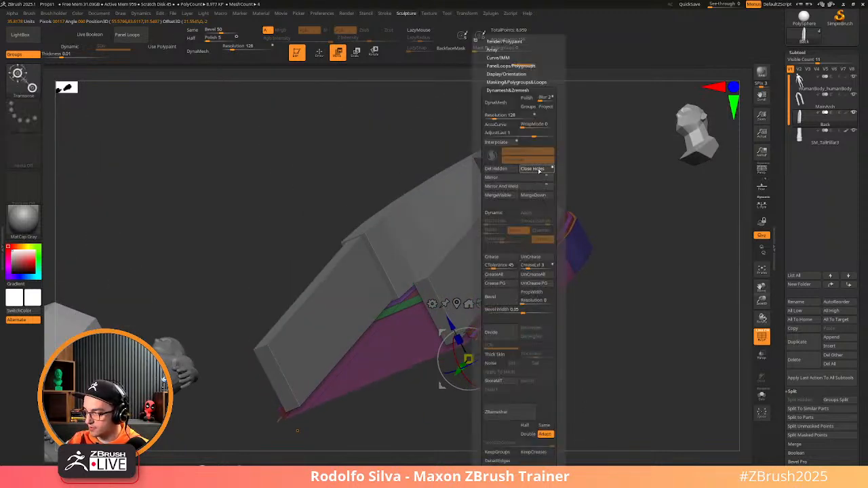
# Close the open holes in the Back subtool's mesh and turn on its dynamic subdivision preview
pyautogui.click(539, 170)
pyautogui.moveTo(593, 372); pyautogui.dragTo(610, 394)
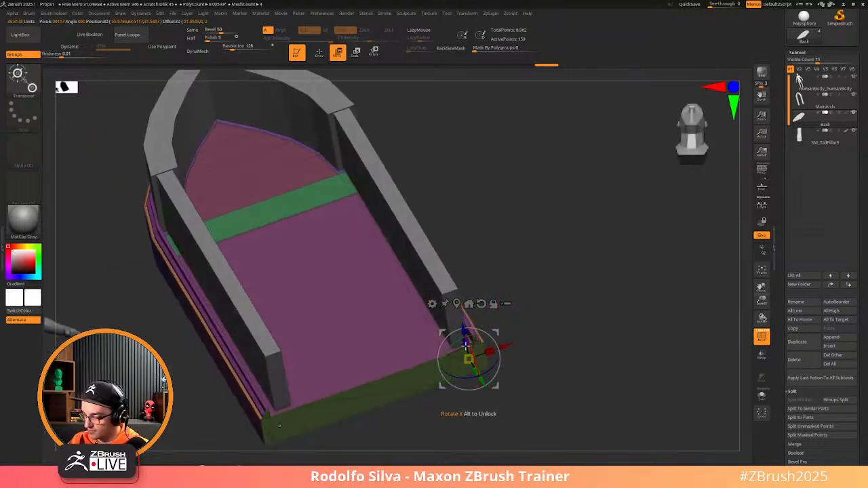
pyautogui.press('q')
pyautogui.moveTo(529, 370); pyautogui.dragTo(537, 384)
pyautogui.press('d')
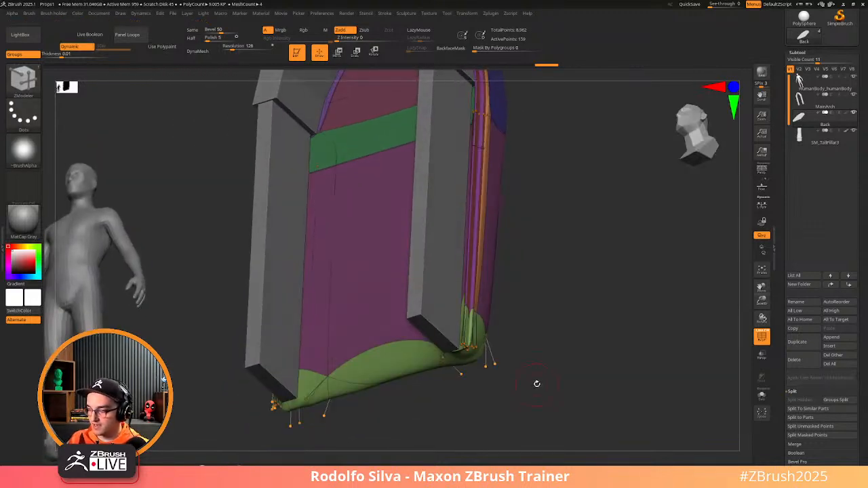
# Crease the Back mesh's edges using a crease tolerance of 45 and show its polygroups in front view
pyautogui.hotkey('shift', 'f')
pyautogui.press('2')
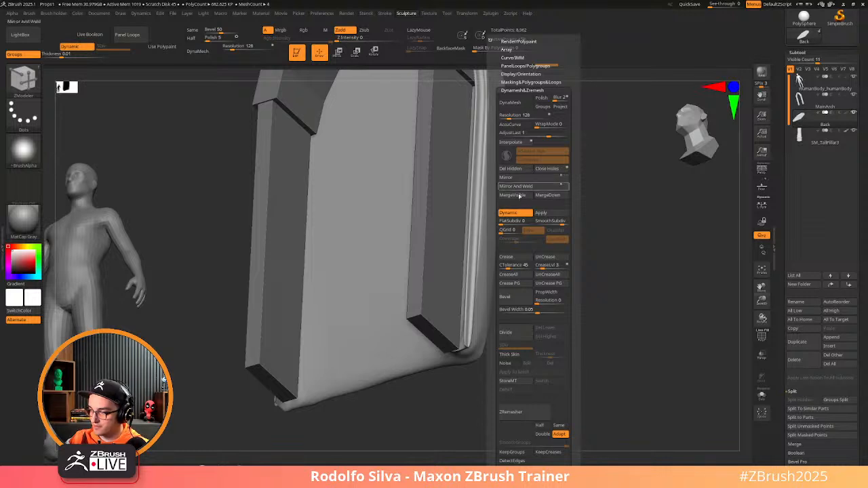
pyautogui.click(506, 258)
pyautogui.moveTo(533, 358); pyautogui.dragTo(519, 399)
pyautogui.hotkey('shift', 'f')
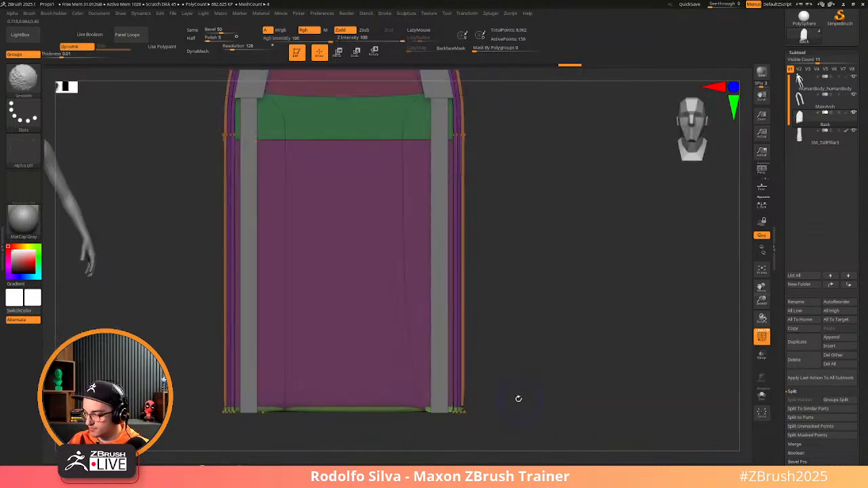
# Insert multiple evenly spaced horizontal edge loops along the back panel's straight lower section with ZModeler, keeping the polygroups
pyautogui.press('b')
pyautogui.press('z')
pyautogui.press('m')
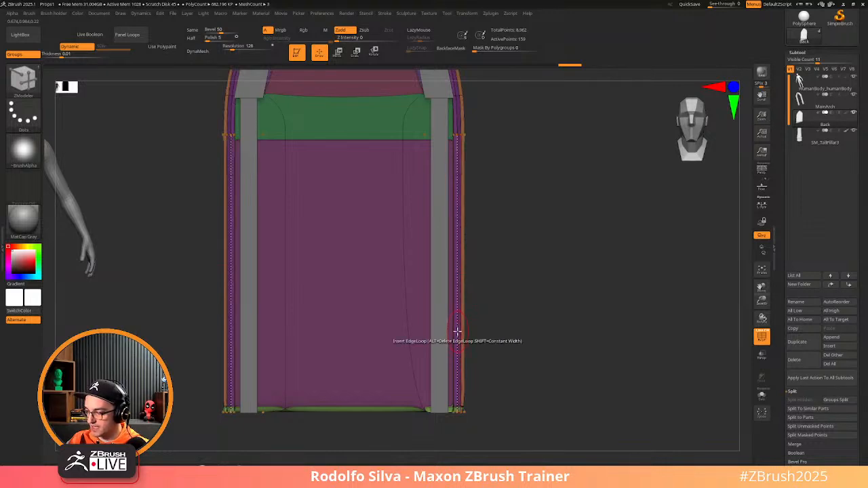
pyautogui.press('space')
pyautogui.click(405, 342)
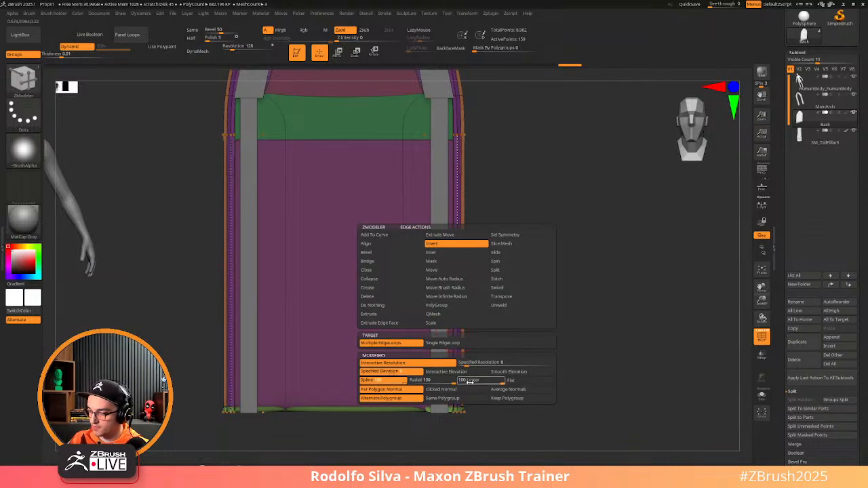
pyautogui.click(515, 399)
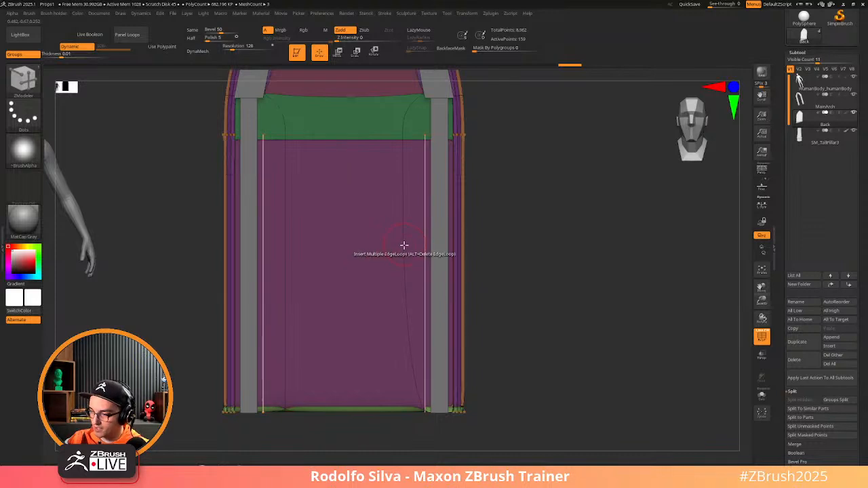
pyautogui.hotkey('shift', 'd')
pyautogui.moveTo(420, 242); pyautogui.dragTo(417, 216)
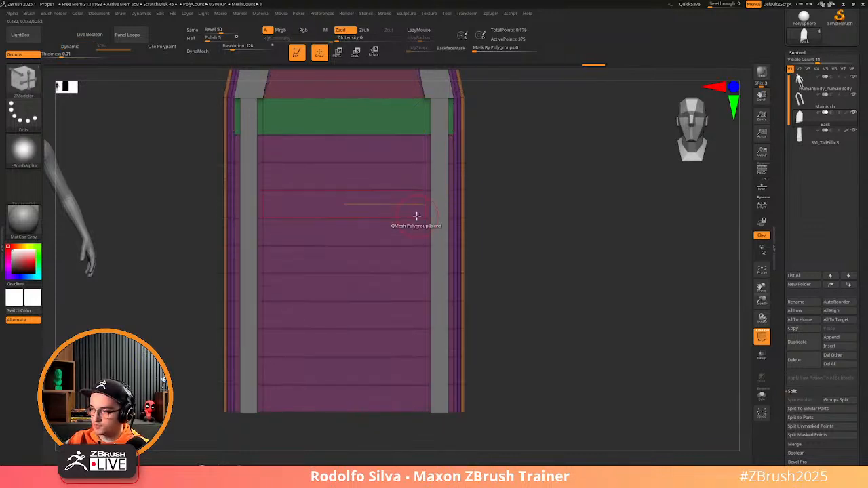
# Turn the Back subtool's dynamic subdivision preview back on and check the smoothed trim around the arch's top
pyautogui.keyDown('alt'); pyautogui.moveTo(540, 306); pyautogui.dragTo(533, 350); pyautogui.keyUp('alt')
pyautogui.press('d')
pyautogui.hotkey('shift', 'f')
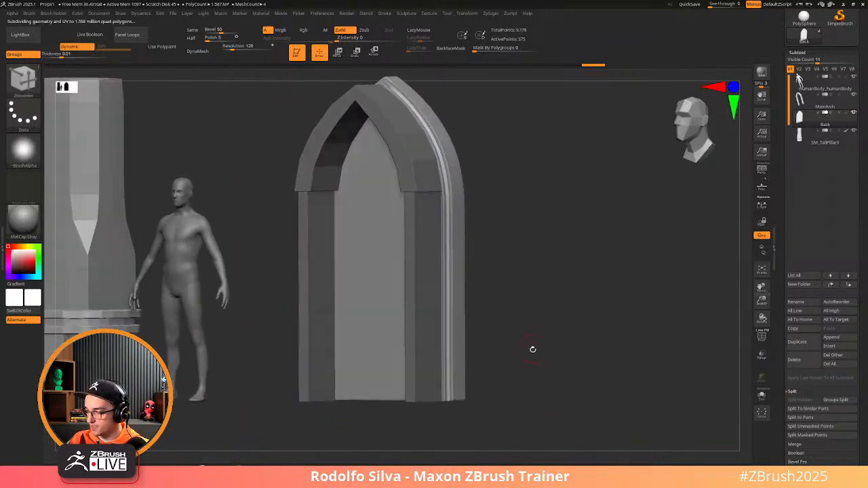
pyautogui.moveTo(509, 215)
pyautogui.keyDown('alt'); pyautogui.mouseDown()
pyautogui.moveTo(479, 333)
pyautogui.moveTo(494, 339)
pyautogui.mouseUp(); pyautogui.keyUp('alt')
pyautogui.keyDown('alt'); pyautogui.moveTo(502, 272); pyautogui.dragTo(504, 394); pyautogui.keyUp('alt')
pyautogui.hotkey('shift', 'f')
pyautogui.keyDown('alt'); pyautogui.moveTo(463, 267); pyautogui.dragTo(518, 401); pyautogui.keyUp('alt')
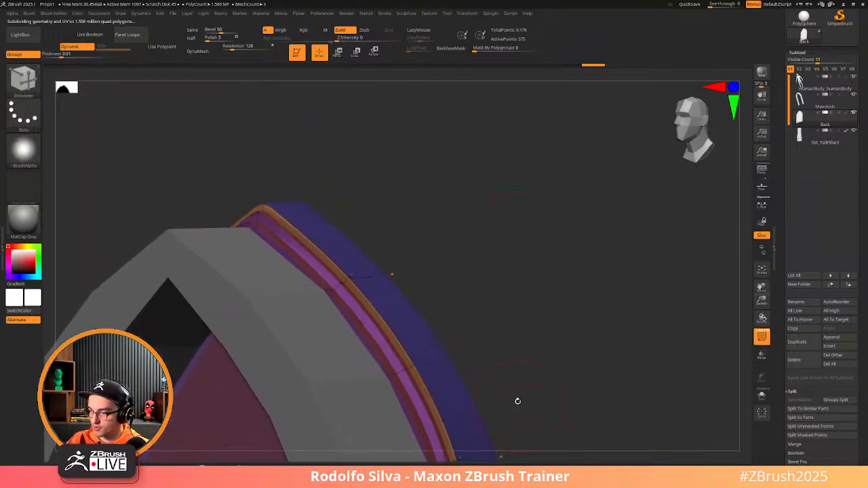
pyautogui.moveTo(522, 335); pyautogui.dragTo(502, 335)
pyautogui.moveTo(515, 304); pyautogui.dragTo(416, 307)
pyautogui.keyDown('shift'); pyautogui.moveTo(309, 228); pyautogui.dragTo(310, 251); pyautogui.keyUp('shift')
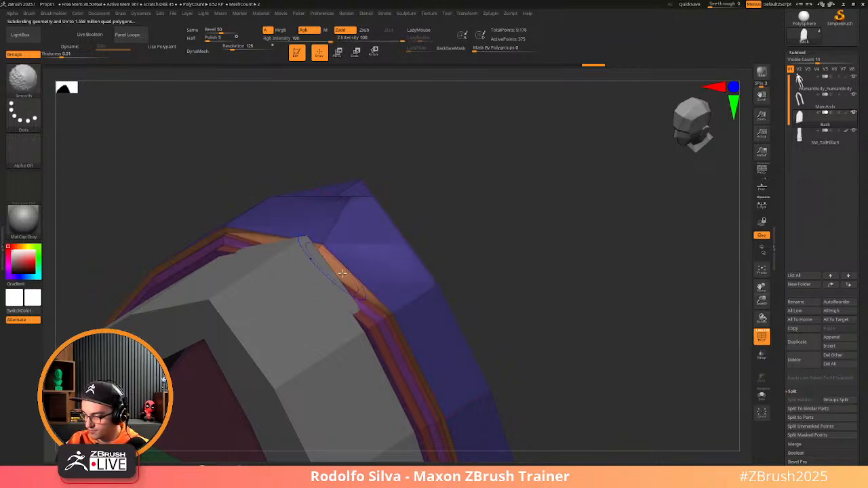
pyautogui.hotkey('ctrl', 'z')
# Adjust the trim edges at the arch's apex on the smoothed Back mesh with ZModeler's Move Brush Radius edge action
pyautogui.press('d')
pyautogui.moveTo(512, 271); pyautogui.dragTo(493, 272)
pyautogui.press('space')
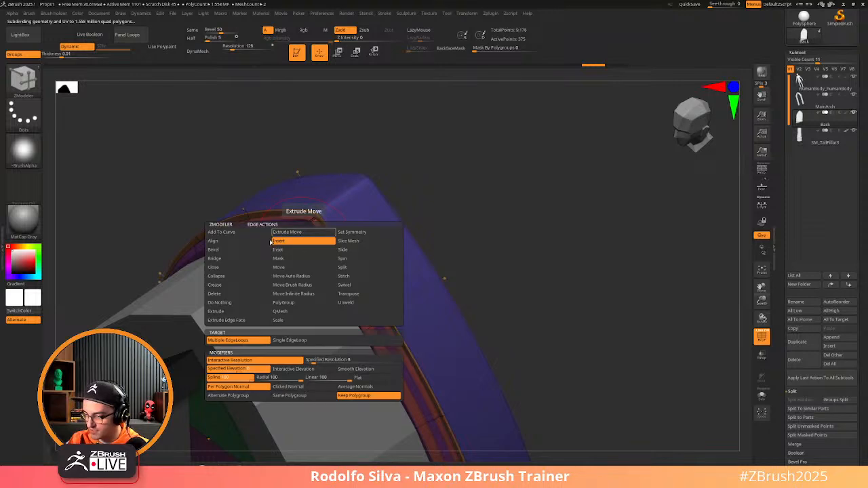
pyautogui.click(292, 285)
pyautogui.click(300, 340)
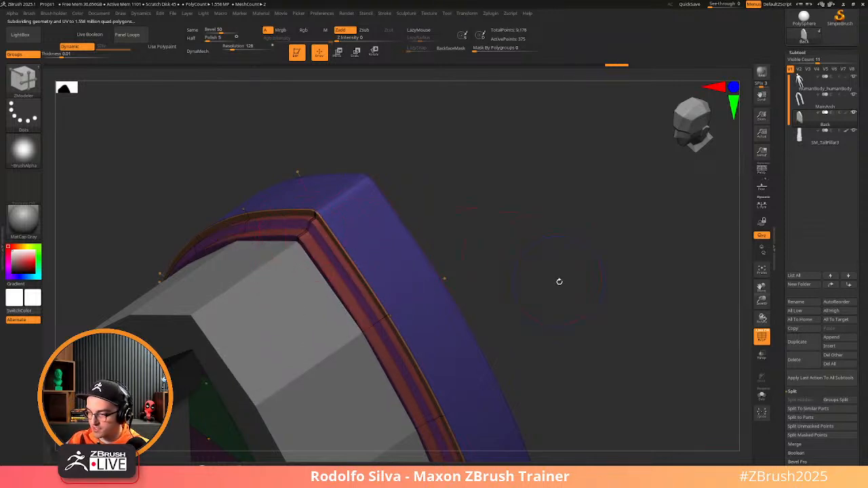
pyautogui.hotkey('shift', 'f')
pyautogui.moveTo(568, 314); pyautogui.dragTo(538, 252)
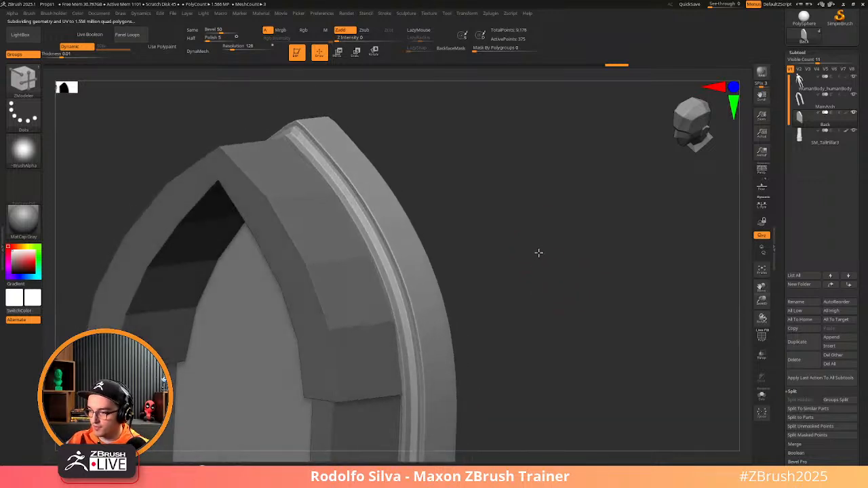
# Turn on dynamic subdivision for the MainArch subtool and view the smoothed arch beside the pillar and human figure
pyautogui.keyDown('alt'); pyautogui.click(354, 315); pyautogui.keyUp('alt')
pyautogui.press('d')
pyautogui.hotkey('shift', 'f')
pyautogui.keyDown('alt'); pyautogui.moveTo(540, 322); pyautogui.dragTo(512, 346); pyautogui.keyUp('alt')
pyautogui.hotkey('shift', 'f')
pyautogui.moveTo(535, 293); pyautogui.dragTo(456, 308)
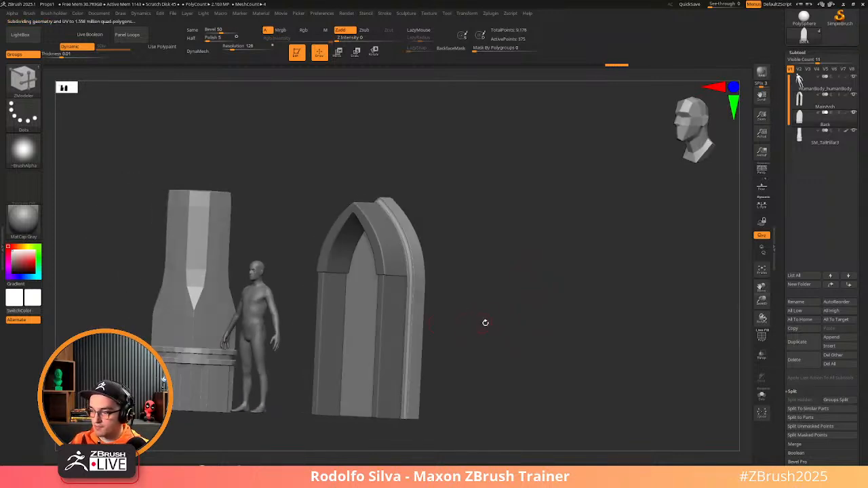
# Select the MainArch subtool and examine the arch's shape and proportions from the front and the side
pyautogui.hotkey('ctrl', 'd')
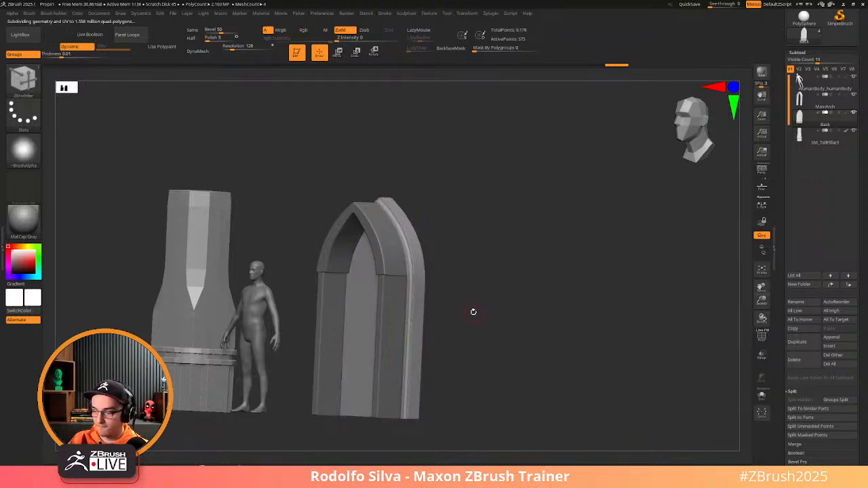
pyautogui.moveTo(474, 312); pyautogui.dragTo(380, 299)
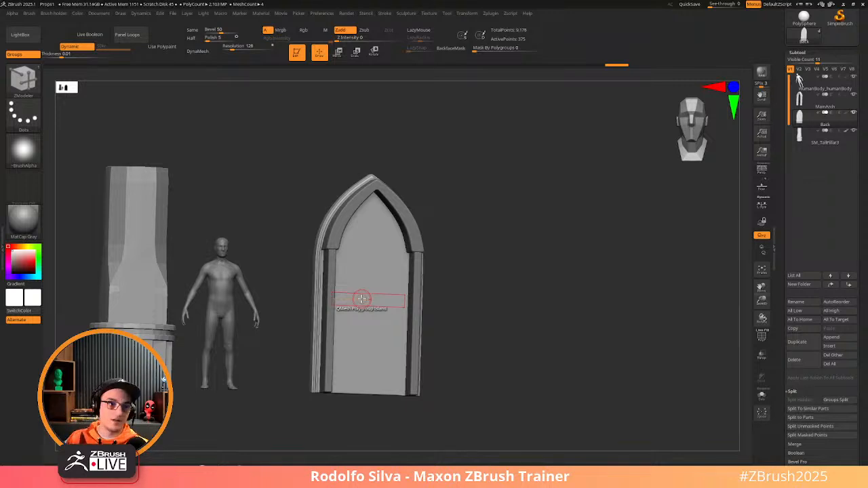
pyautogui.moveTo(430, 312); pyautogui.dragTo(462, 326)
pyautogui.keyDown('alt'); pyautogui.click(411, 305); pyautogui.keyUp('alt')
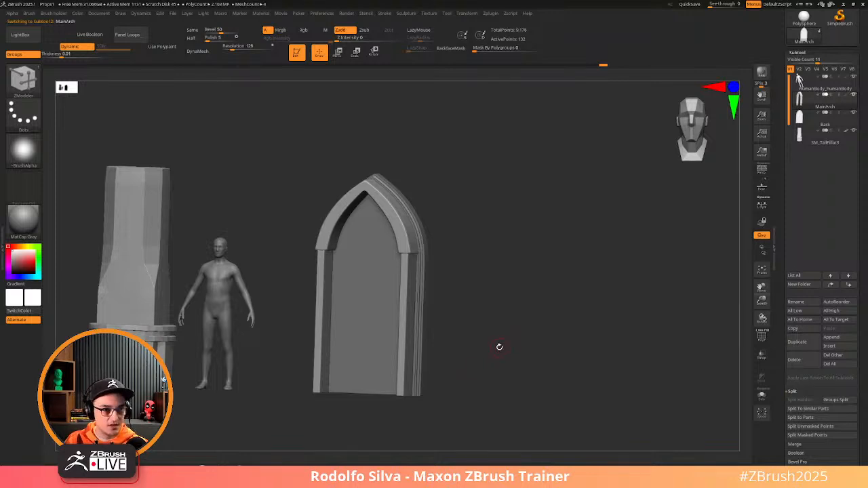
pyautogui.moveTo(499, 346); pyautogui.dragTo(513, 333)
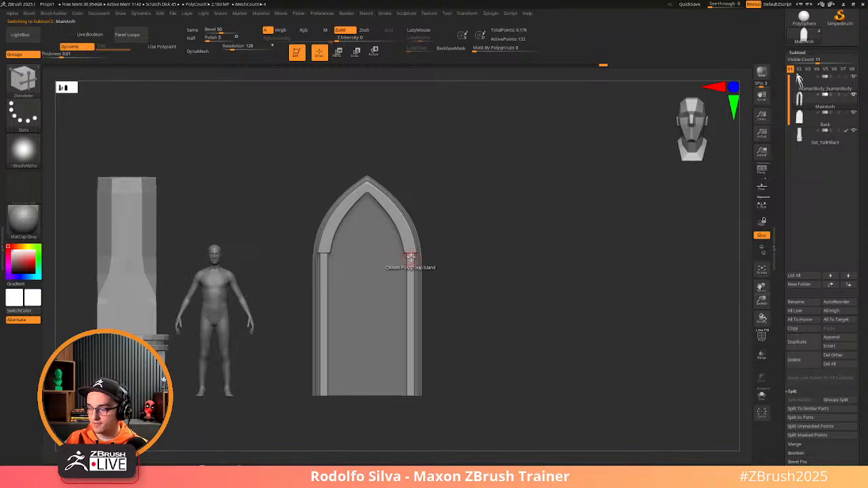
pyautogui.moveTo(508, 273); pyautogui.dragTo(455, 290)
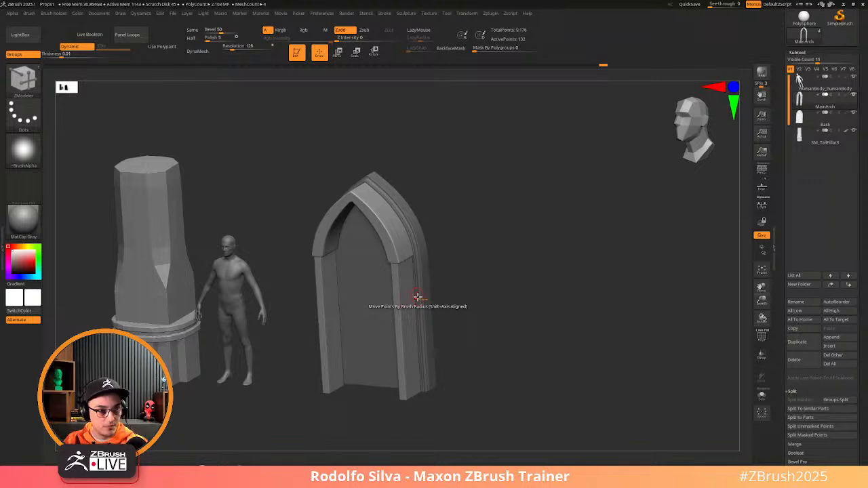
pyautogui.moveTo(465, 307); pyautogui.dragTo(486, 290)
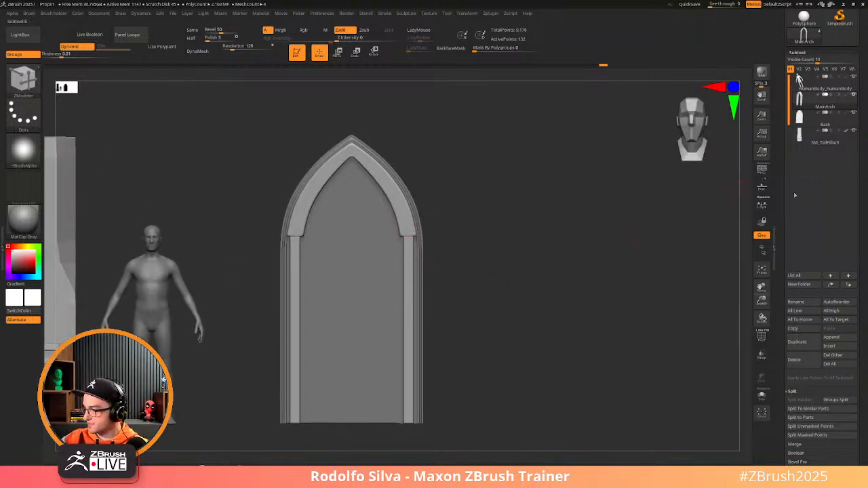
pyautogui.moveTo(635, 279); pyautogui.dragTo(407, 246)
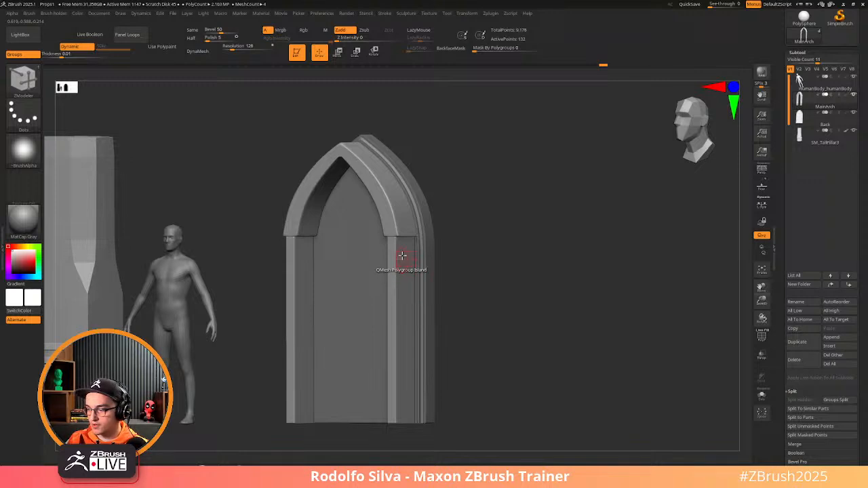
# Try to extrude the uppermost polyloop of one MainArch column outward as a capital, using QMesh with the Polyloop target
pyautogui.hotkey('shift', 'f')
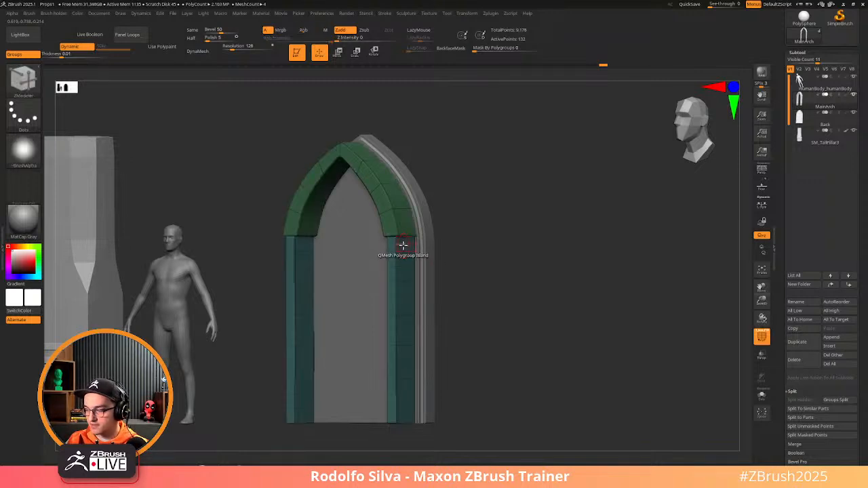
pyautogui.press('space')
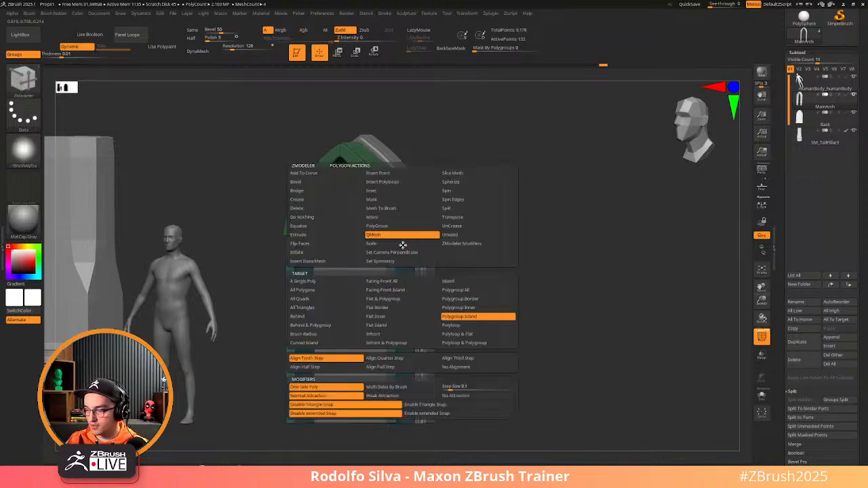
pyautogui.click(451, 325)
pyautogui.scroll(5, 401, 223)
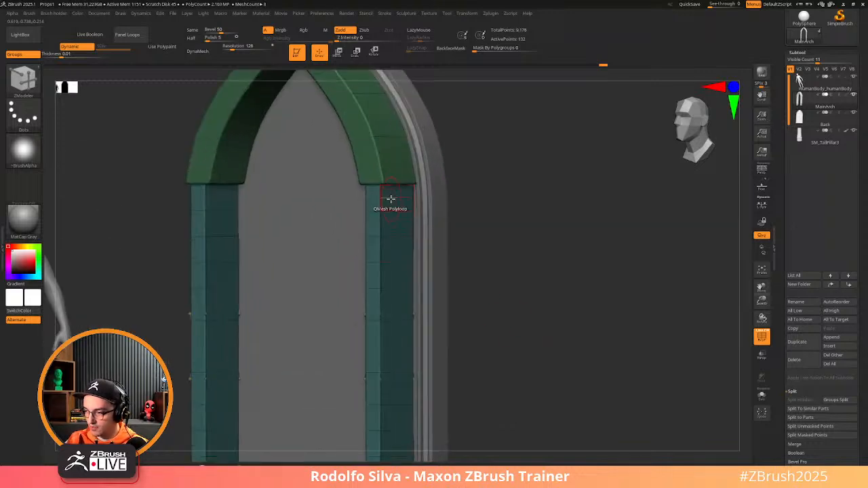
pyautogui.moveTo(391, 199); pyautogui.dragTo(410, 201)
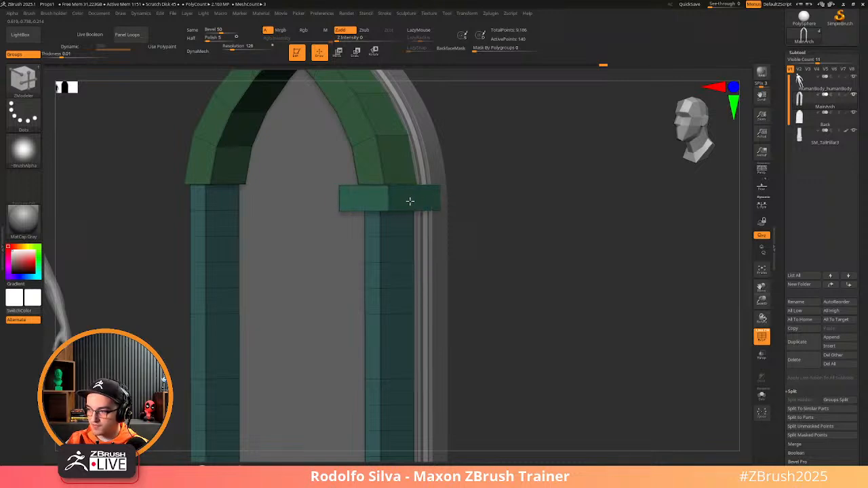
# Isolate the extruded band on the column, invert the visibility to hide it, and remove the hidden geometry
pyautogui.moveTo(520, 255)
pyautogui.mouseDown()
pyautogui.moveTo(545, 298)
pyautogui.moveTo(531, 301)
pyautogui.moveTo(428, 233)
pyautogui.mouseUp()
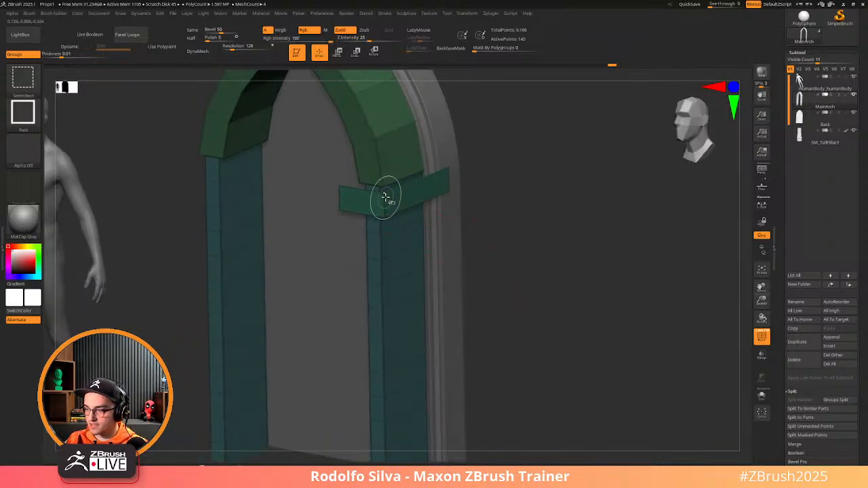
pyautogui.keyDown('ctrl'); pyautogui.keyDown('shift'); pyautogui.click(387, 200); pyautogui.keyUp('shift'); pyautogui.keyUp('ctrl')
pyautogui.keyDown('ctrl'); pyautogui.keyDown('shift'); pyautogui.moveTo(537, 264); pyautogui.dragTo(538, 279); pyautogui.keyUp('shift'); pyautogui.keyUp('ctrl')
pyautogui.hotkey('shift', 's')
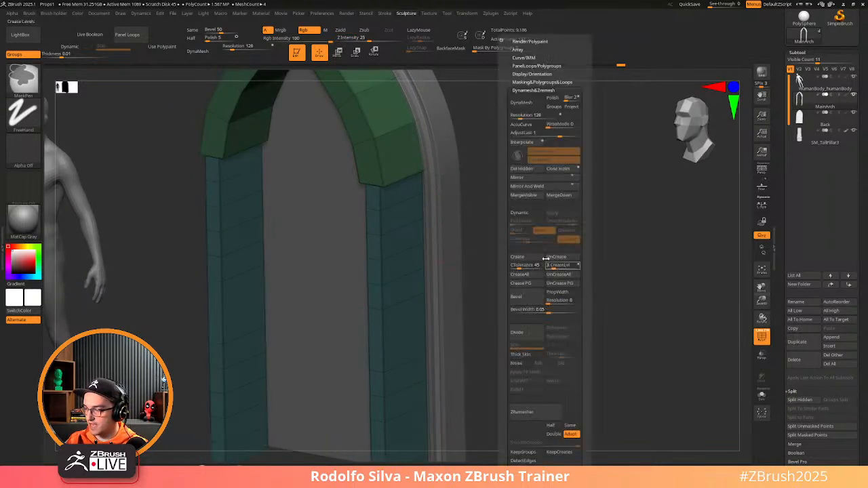
pyautogui.click(533, 170)
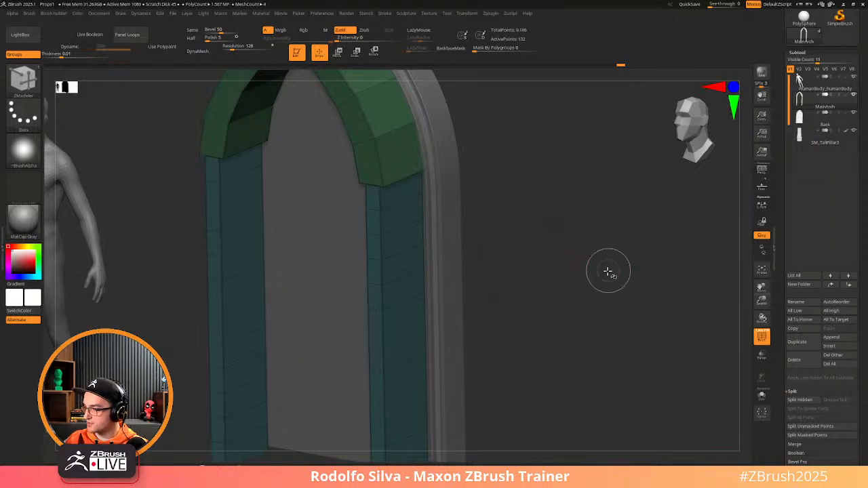
pyautogui.keyDown('ctrl'); pyautogui.keyDown('shift'); pyautogui.click(629, 286); pyautogui.keyUp('shift'); pyautogui.keyUp('ctrl')
pyautogui.hotkey('ctrl', 'z')
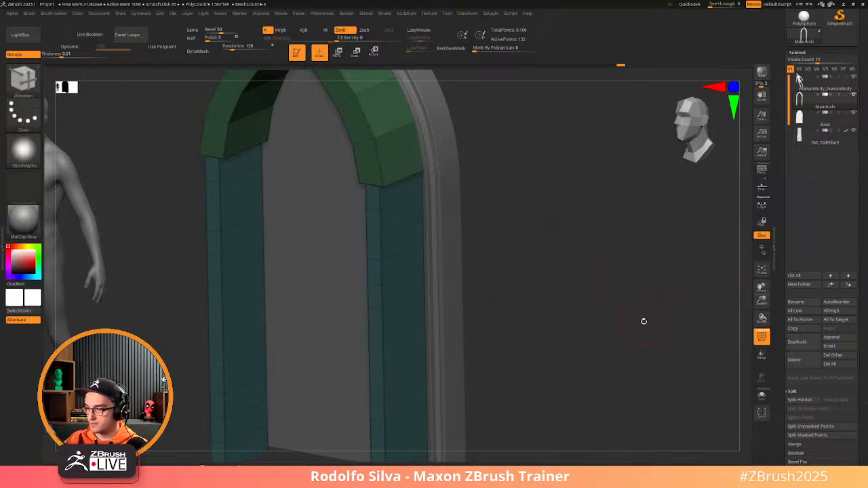
# Enable Array Mesh for the MainArch subtool with its position lock on
pyautogui.keyDown('shift'); pyautogui.moveTo(643, 321); pyautogui.dragTo(643, 310); pyautogui.keyUp('shift')
pyautogui.keyDown('ctrl'); pyautogui.moveTo(644, 310); pyautogui.dragTo(587, 283, button='right'); pyautogui.keyUp('ctrl')
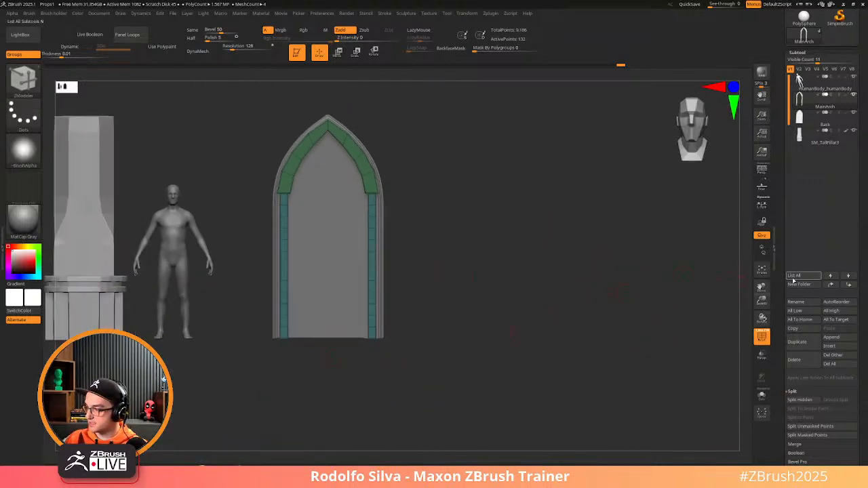
pyautogui.moveTo(782, 281); pyautogui.dragTo(796, 203)
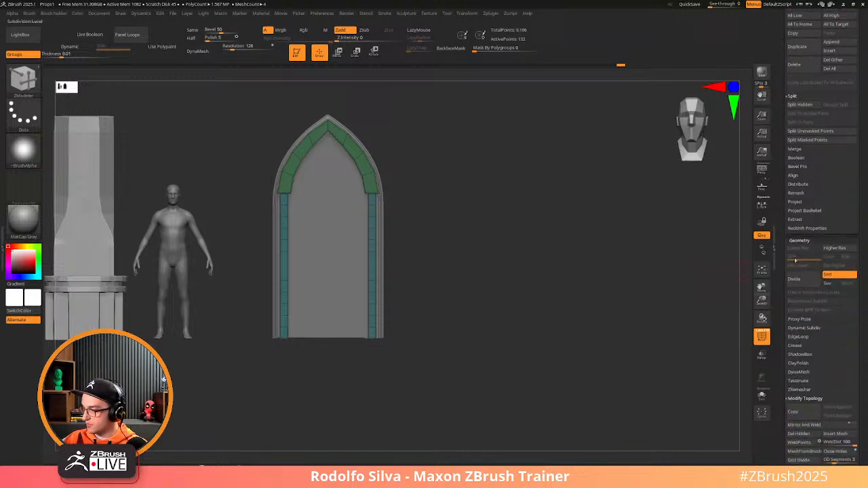
pyautogui.scroll(-5, 787, 325)
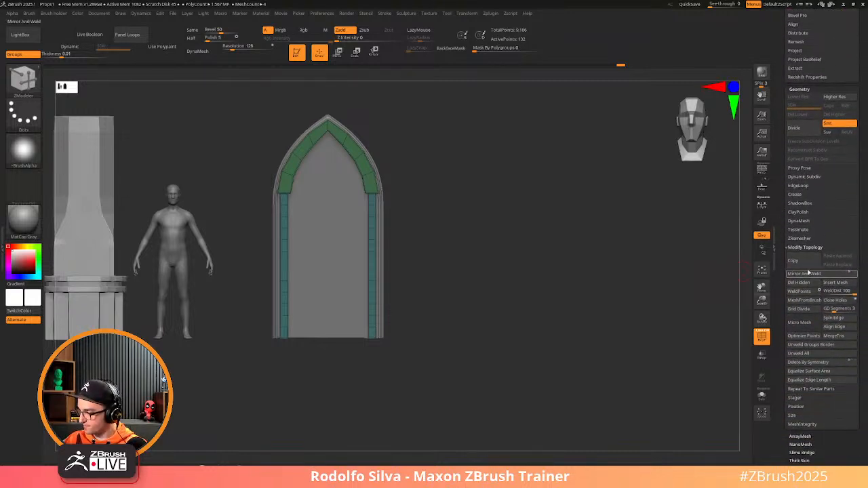
pyautogui.click(801, 436)
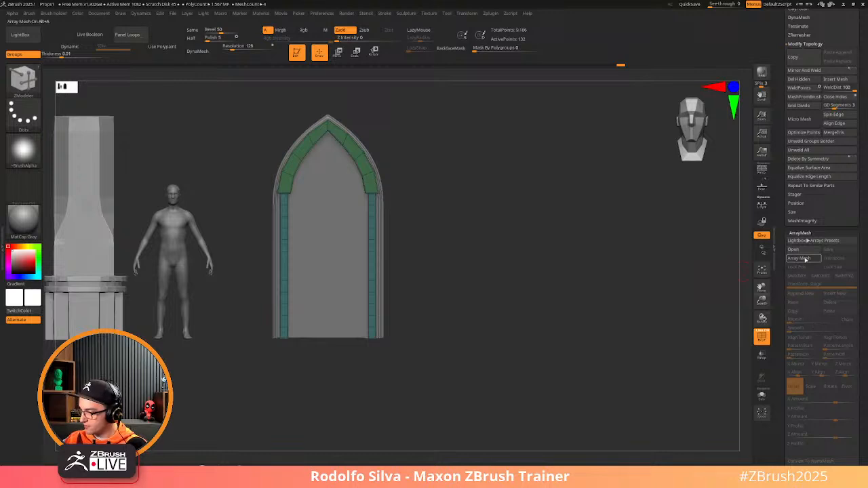
pyautogui.click(798, 267)
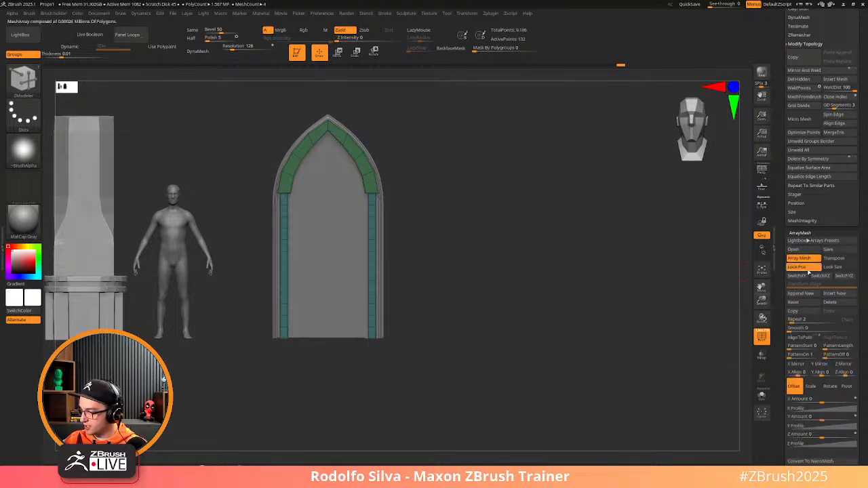
# Enable Transpose for the arch's Array Mesh and try its size lock on and off, checking the arch from front and side
pyautogui.click(847, 258)
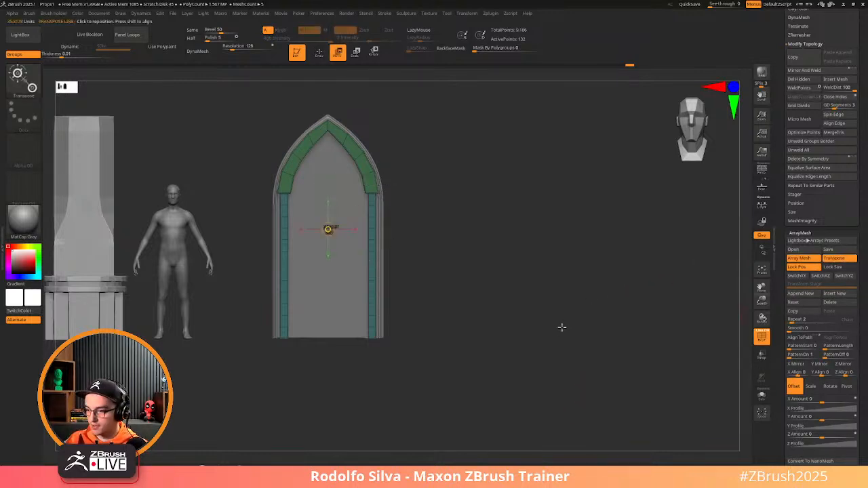
pyautogui.moveTo(562, 328); pyautogui.dragTo(515, 319)
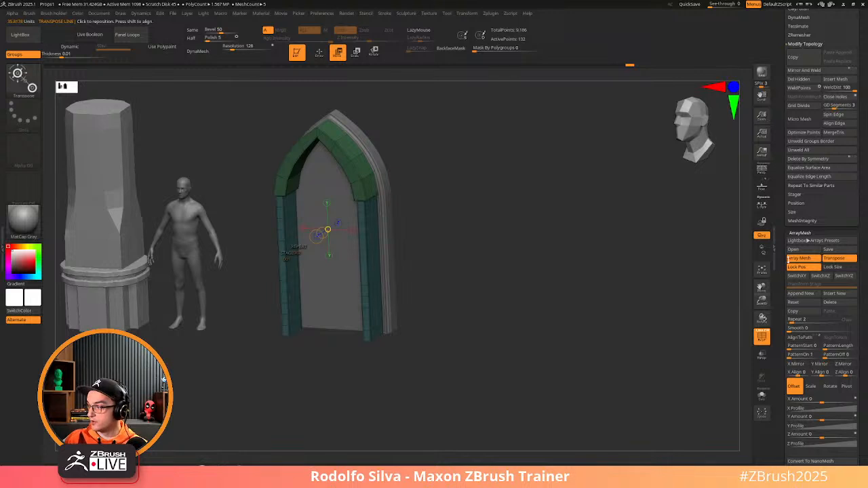
pyautogui.click(840, 269)
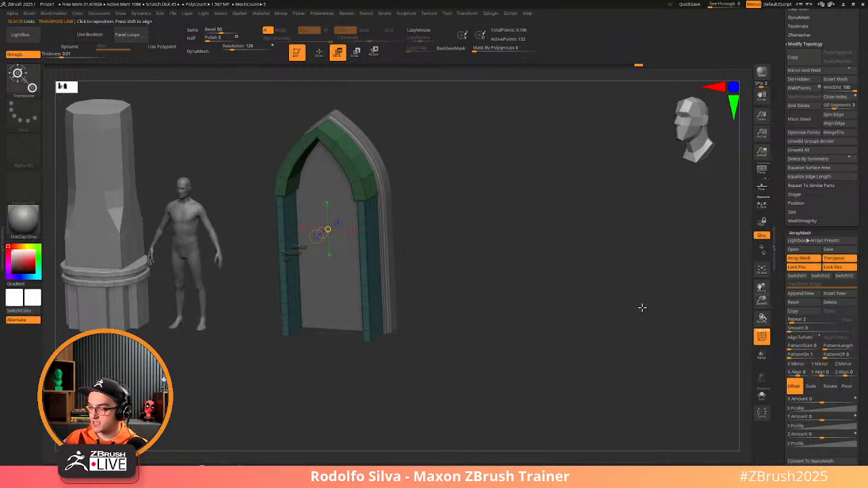
pyautogui.moveTo(642, 307); pyautogui.dragTo(569, 299)
pyautogui.keyDown('shift'); pyautogui.moveTo(393, 194); pyautogui.dragTo(420, 201); pyautogui.keyUp('shift')
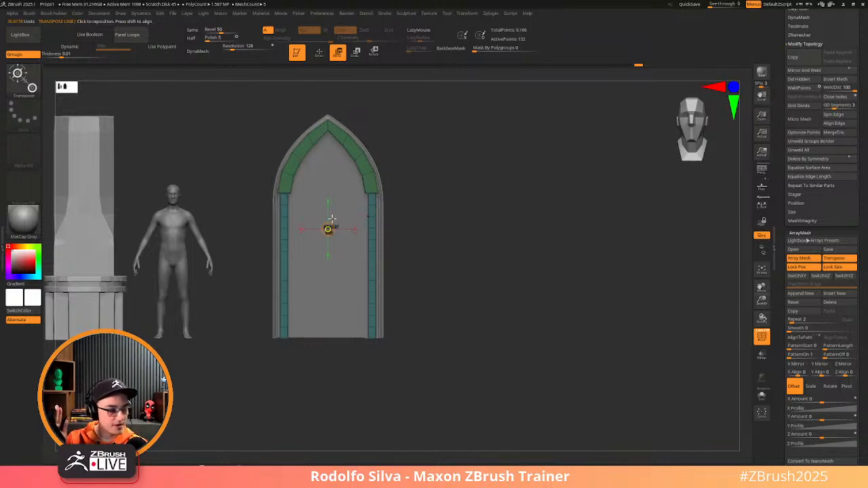
pyautogui.click(835, 268)
pyautogui.moveTo(567, 316); pyautogui.dragTo(535, 296)
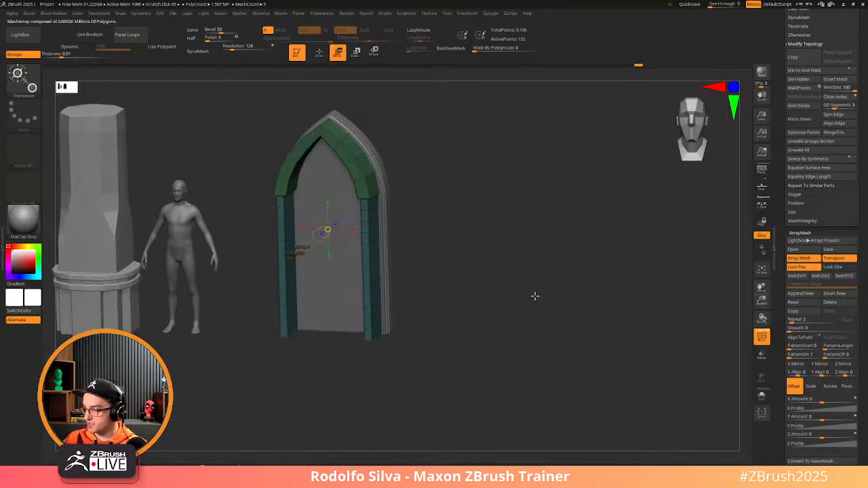
pyautogui.press('q')
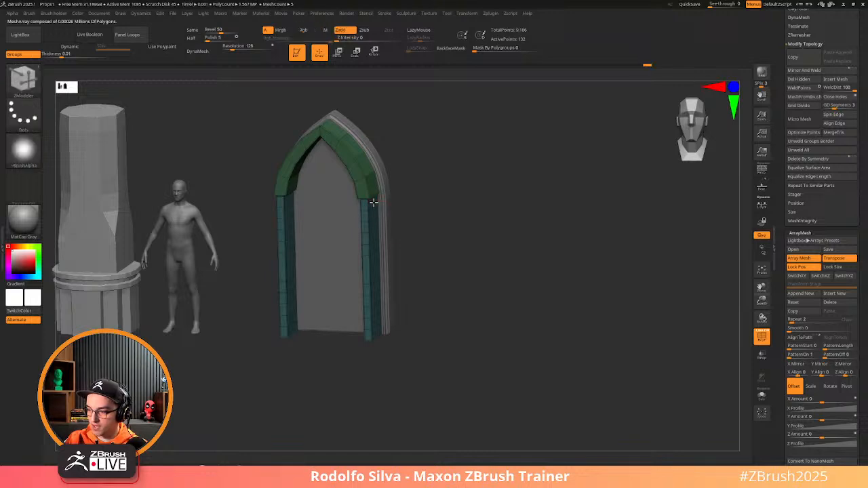
pyautogui.keyDown('ctrl'); pyautogui.moveTo(437, 225); pyautogui.dragTo(452, 255, button='right'); pyautogui.keyUp('ctrl')
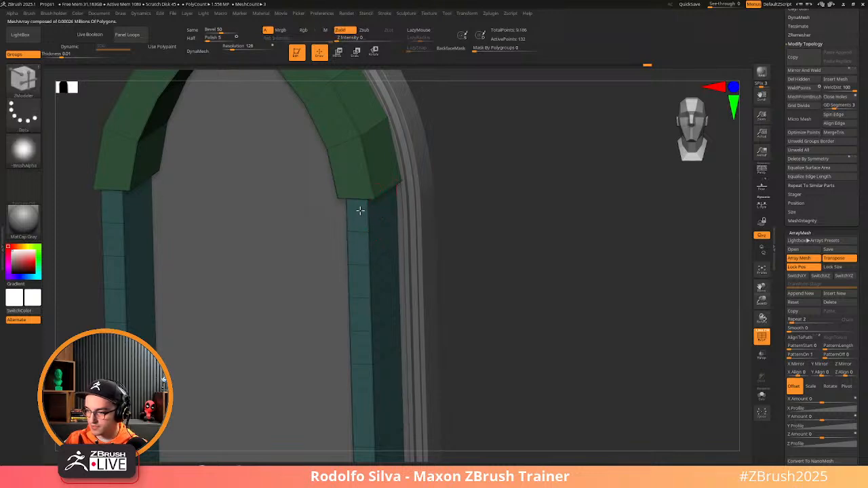
pyautogui.click(404, 272)
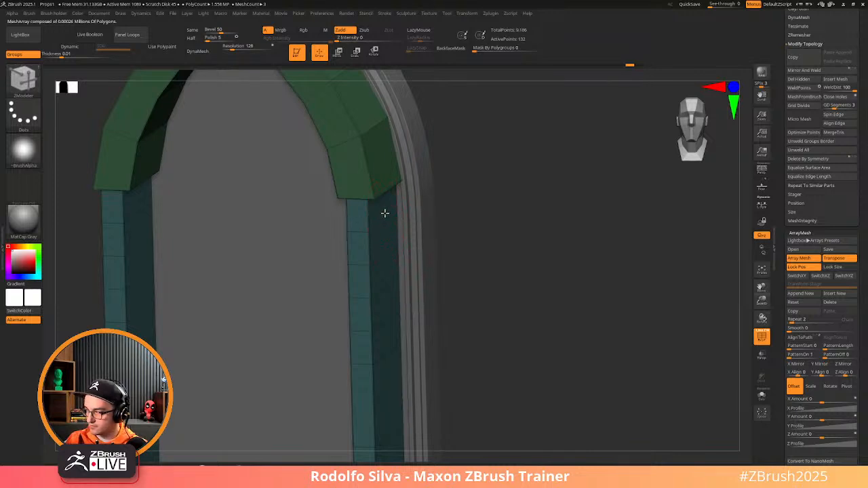
pyautogui.moveTo(514, 256); pyautogui.dragTo(490, 221)
pyautogui.click(799, 257)
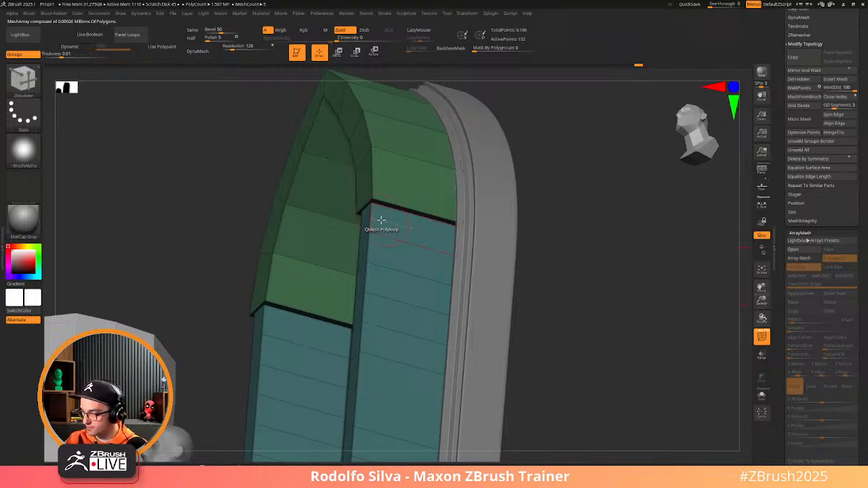
pyautogui.moveTo(543, 258); pyautogui.dragTo(560, 238)
pyautogui.hotkey('ctrl', 'z')
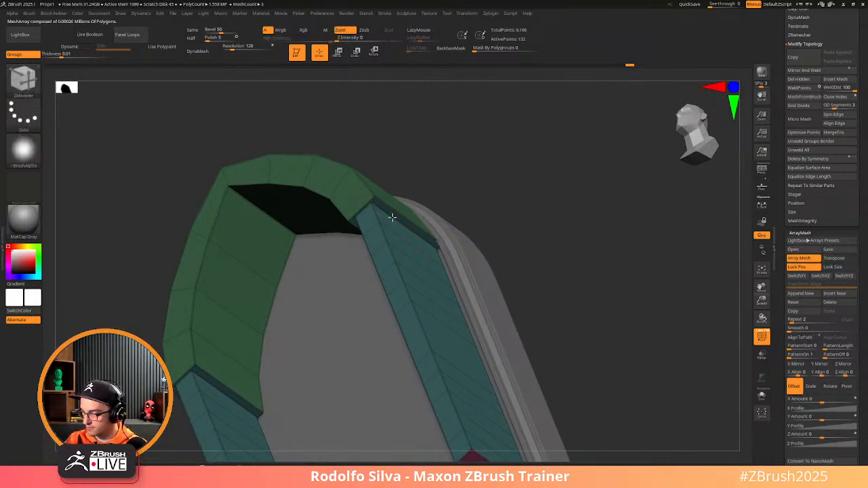
# Try QMesh with the Polygroup Island target on the column's uppermost band, and undo the recent column and array changes
pyautogui.press('space')
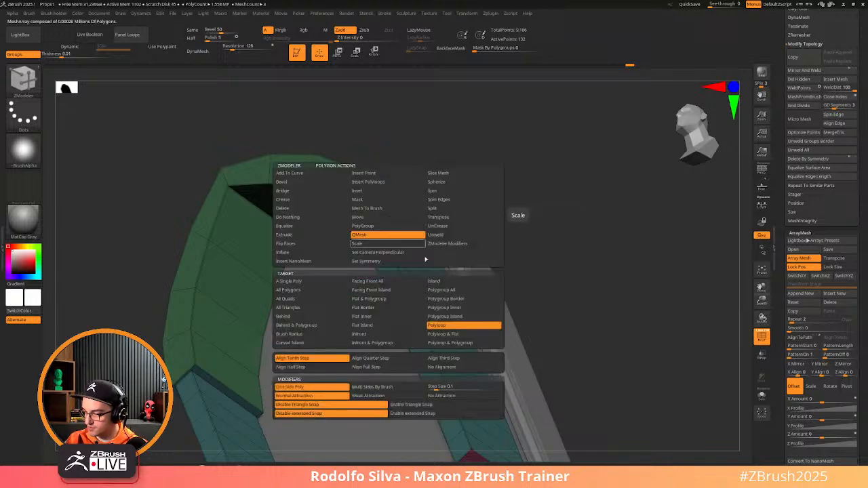
pyautogui.click(463, 317)
pyautogui.moveTo(516, 289); pyautogui.dragTo(455, 287, button='right')
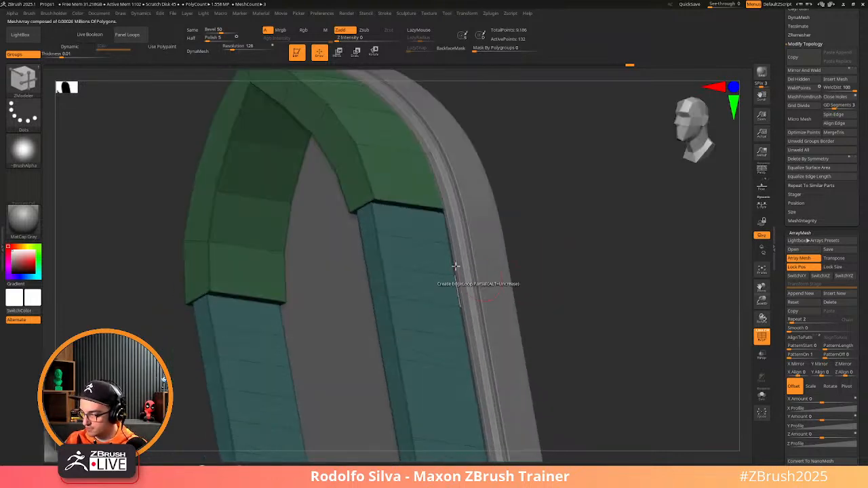
pyautogui.moveTo(409, 223); pyautogui.dragTo(358, 227)
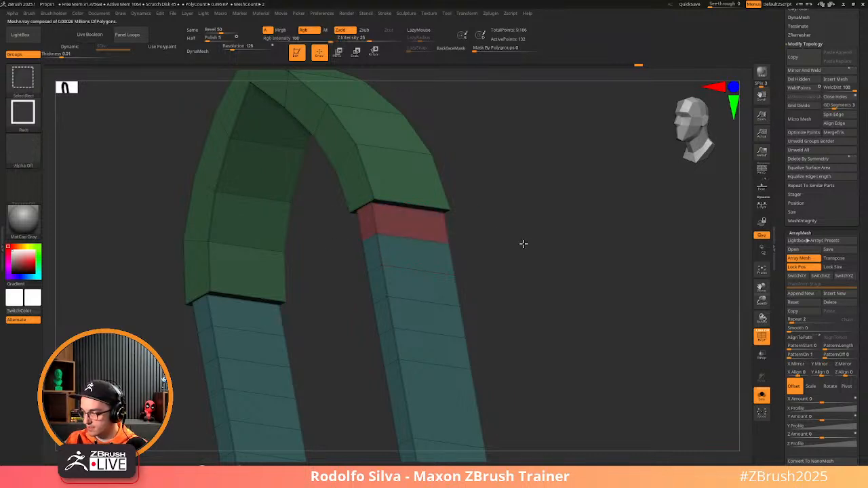
pyautogui.hotkey('ctrl', 'shift', 'z')
pyautogui.hotkey('ctrl', 'z')
pyautogui.hotkey('ctrl', 'z')
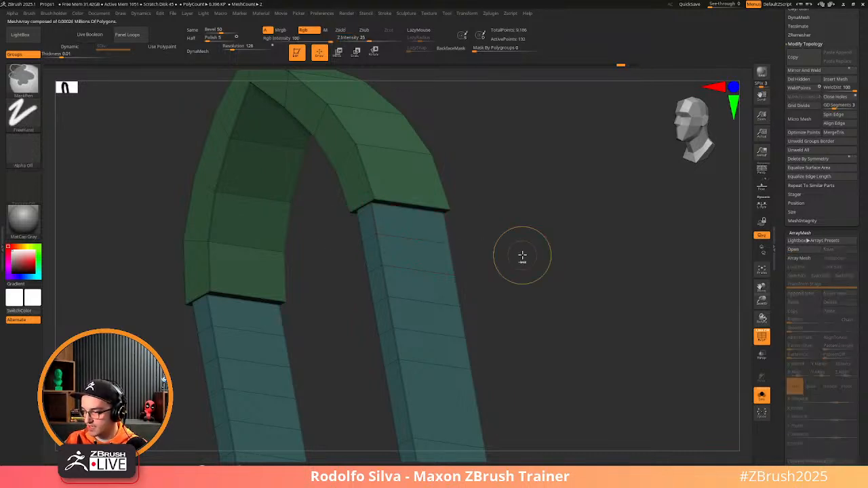
pyautogui.hotkey('ctrl', 'z')
pyautogui.hotkey('ctrl', 'z')
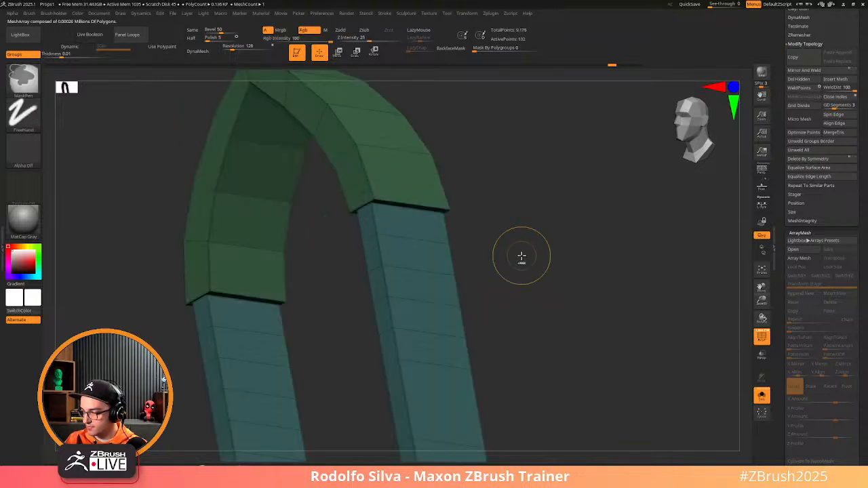
# Enable Array Mesh for the isolated MainArch subtool again and turn on its position lock
pyautogui.hotkey('shift', 'f')
pyautogui.hotkey('shift', 'f')
pyautogui.press('d')
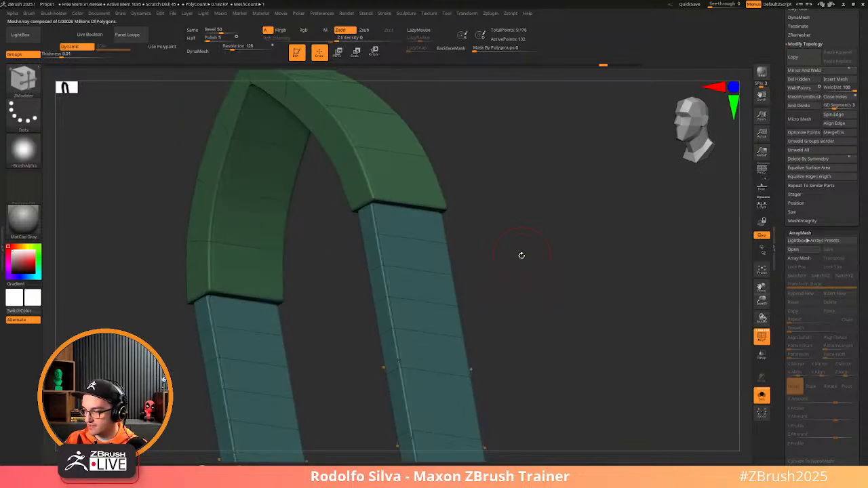
pyautogui.hotkey('shift', 'd')
pyautogui.click(799, 257)
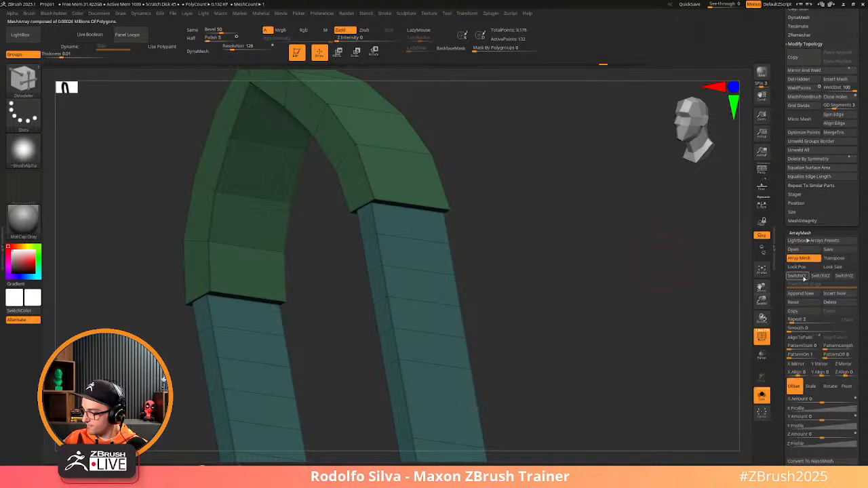
pyautogui.click(797, 266)
# Try extruding the uppermost band of one column outward as a capital, using QMesh with the Polyloop target
pyautogui.moveTo(622, 334); pyautogui.dragTo(628, 334)
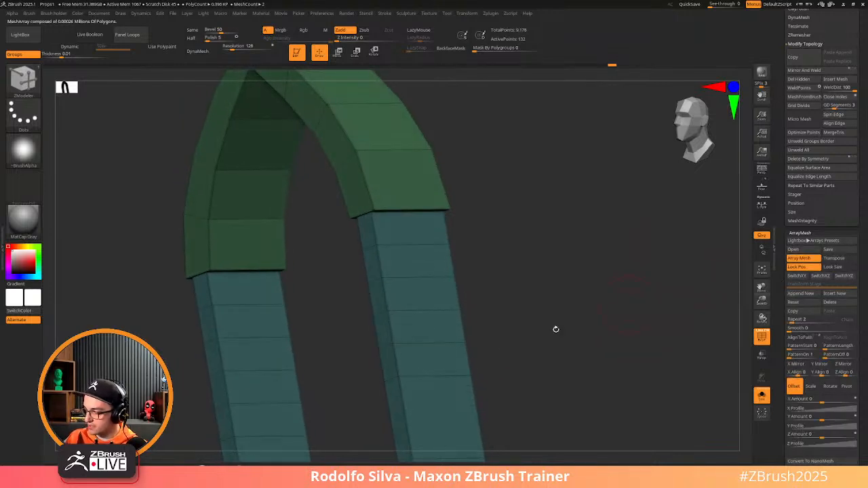
pyautogui.moveTo(556, 329); pyautogui.dragTo(468, 305)
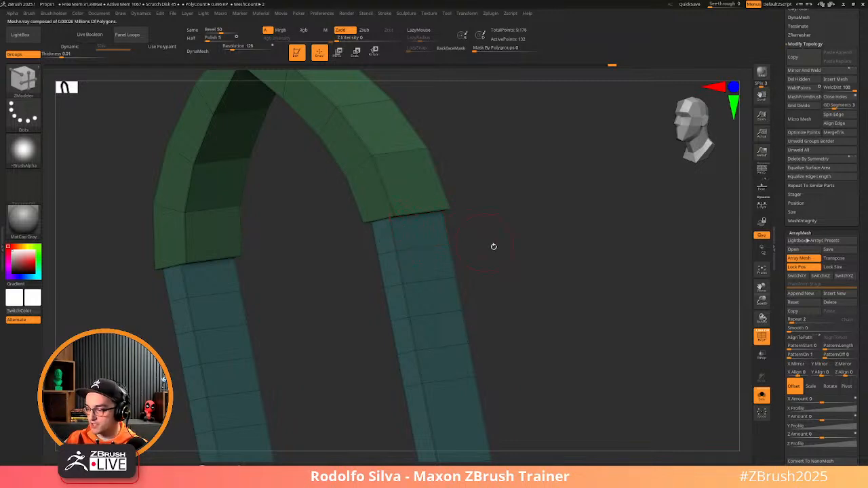
pyautogui.keyDown('shift'); pyautogui.moveTo(494, 247); pyautogui.dragTo(487, 227); pyautogui.keyUp('shift')
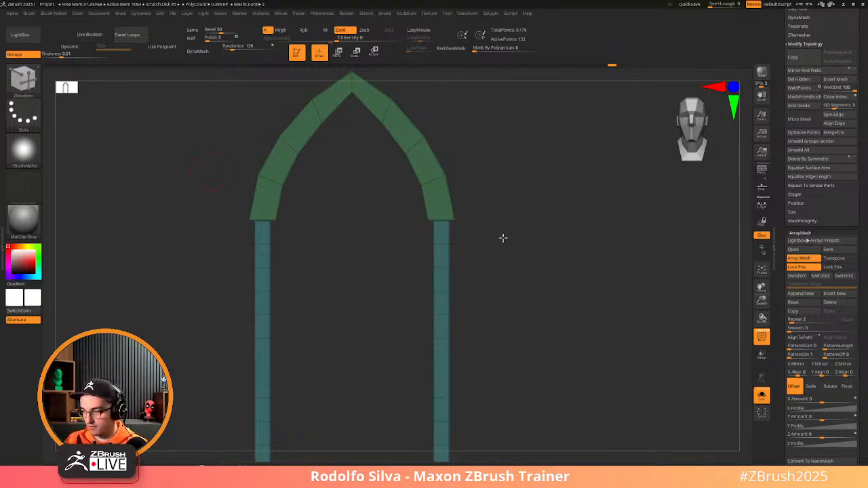
pyautogui.moveTo(503, 237); pyautogui.dragTo(423, 232)
pyautogui.press('space')
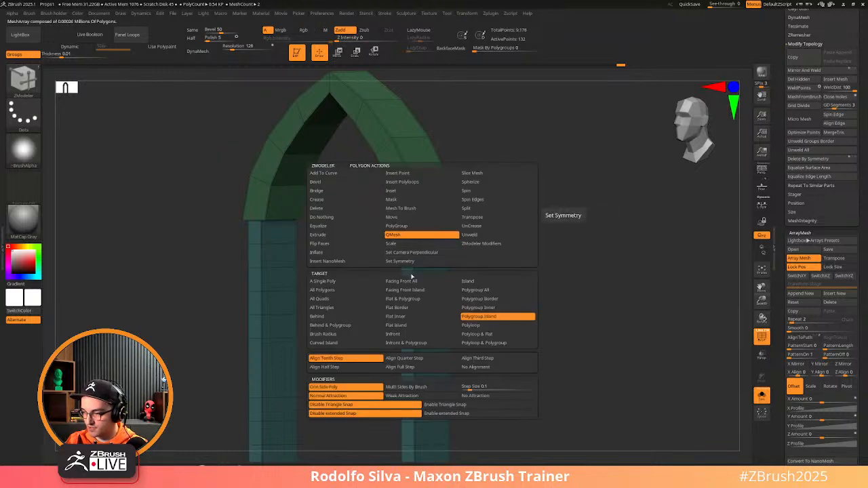
pyautogui.click(481, 327)
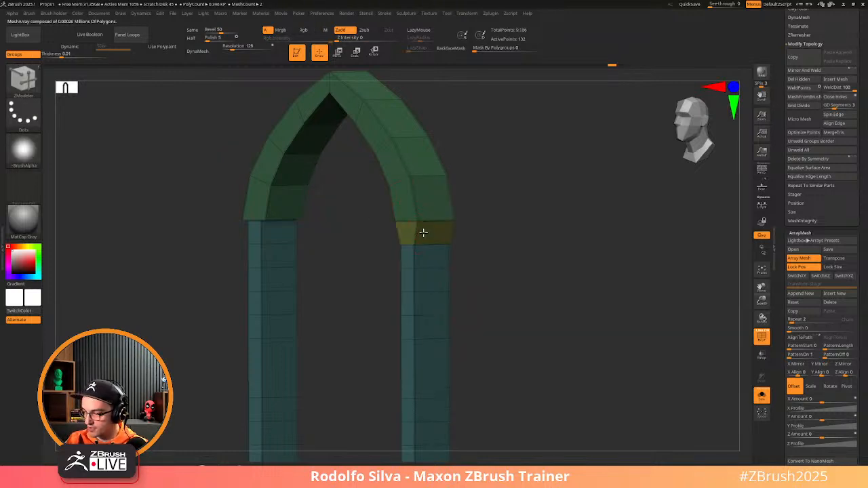
pyautogui.moveTo(424, 233); pyautogui.dragTo(432, 230)
pyautogui.press('alt')
pyautogui.press('alt')
pyautogui.press('alt')
pyautogui.keyDown('shift'); pyautogui.moveTo(509, 285); pyautogui.dragTo(535, 303); pyautogui.keyUp('shift')
# Enable Transpose and the size lock for the Array Mesh, and turn off its position lock
pyautogui.click(841, 259)
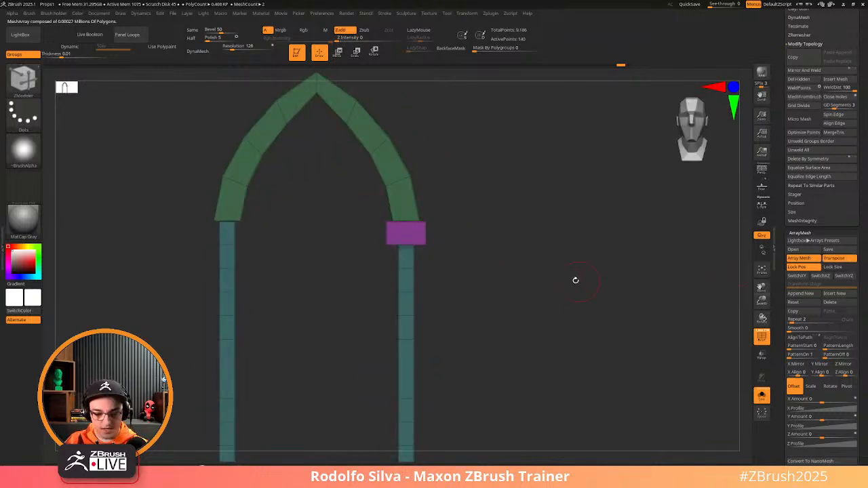
pyautogui.press('w')
pyautogui.press('y')
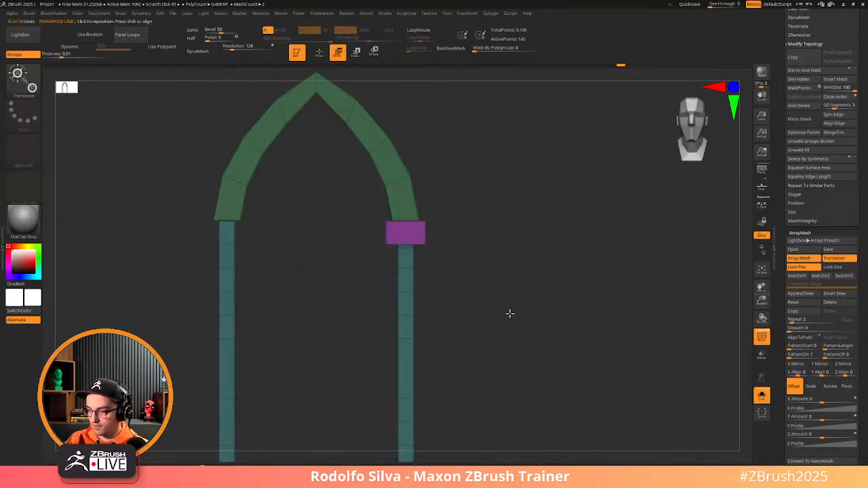
pyautogui.keyDown('ctrl'); pyautogui.moveTo(510, 314); pyautogui.dragTo(506, 292, button='right'); pyautogui.keyUp('ctrl')
pyautogui.click(802, 268)
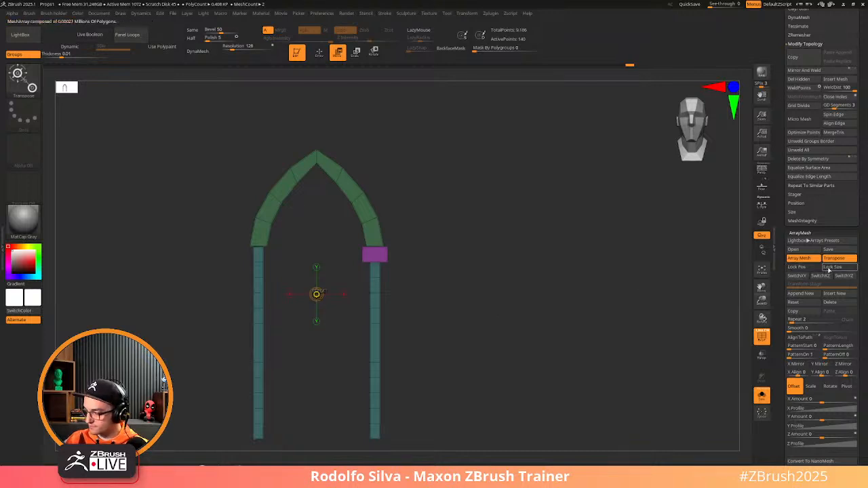
pyautogui.click(831, 268)
# Try extruding the capital band into a much wider slab with QMesh Polyloop, and undo the capital and lock changes
pyautogui.moveTo(593, 314); pyautogui.dragTo(438, 298)
pyautogui.press('q')
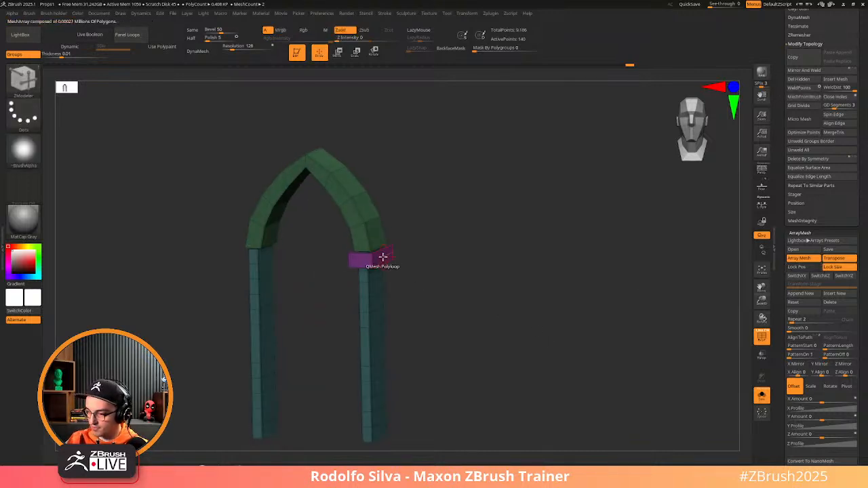
pyautogui.moveTo(383, 256); pyautogui.dragTo(421, 262)
pyautogui.moveTo(469, 304); pyautogui.dragTo(477, 321)
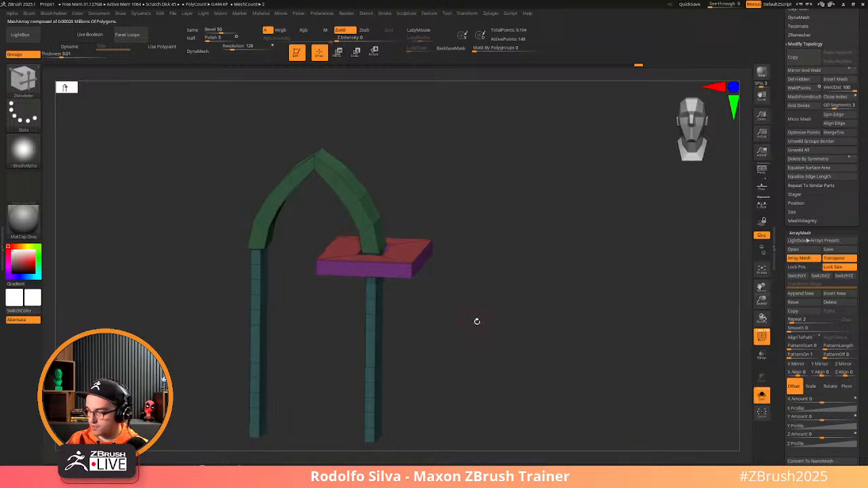
pyautogui.hotkey('ctrl', 'z')
pyautogui.hotkey('ctrl', 'z')
pyautogui.hotkey('ctrl', 'z')
pyautogui.hotkey('ctrl', 'z')
pyautogui.hotkey('ctrl', 'z')
pyautogui.hotkey('ctrl', 'z')
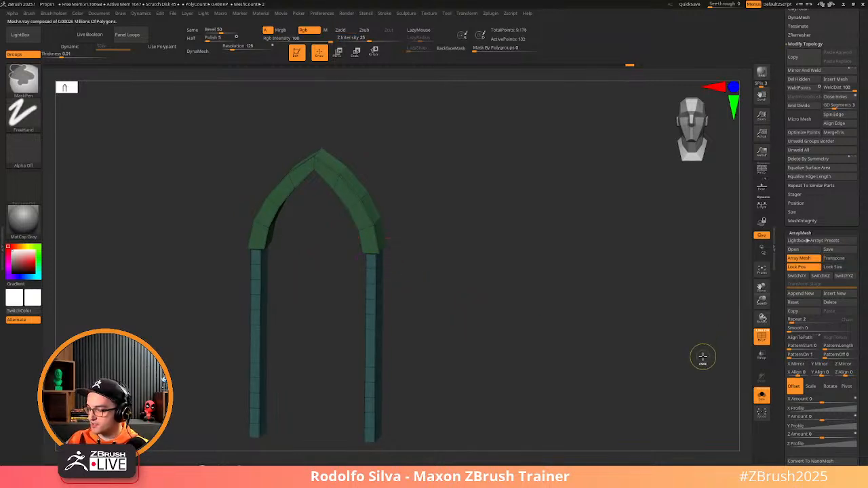
# Set the Array Mesh repeat count to 3 and the X offset amount to 3 to line up copies of the arch
pyautogui.moveTo(712, 358); pyautogui.dragTo(744, 351)
pyautogui.moveTo(791, 321); pyautogui.dragTo(796, 321)
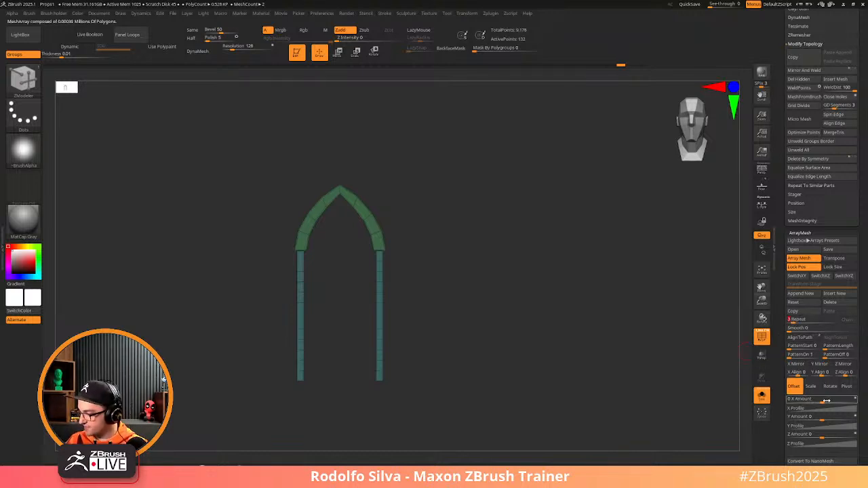
pyautogui.moveTo(826, 400)
pyautogui.mouseDown()
pyautogui.moveTo(838, 401)
pyautogui.moveTo(829, 400)
pyautogui.mouseUp()
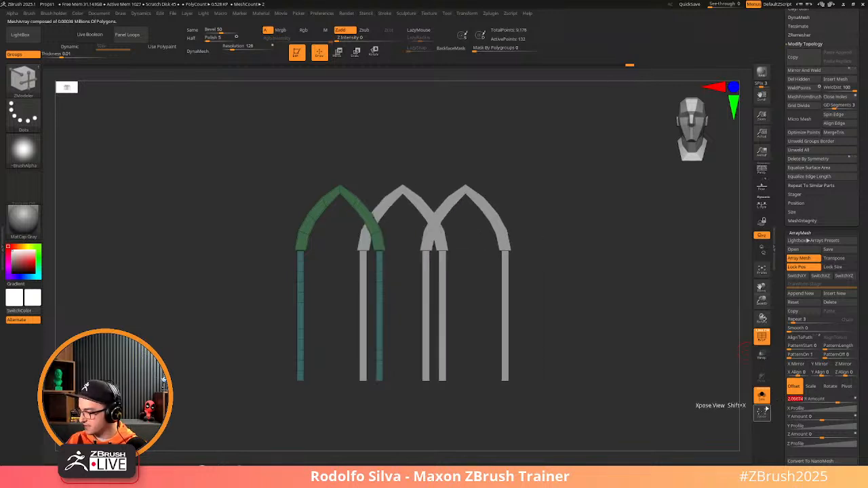
pyautogui.write('3')
pyautogui.press('Return')
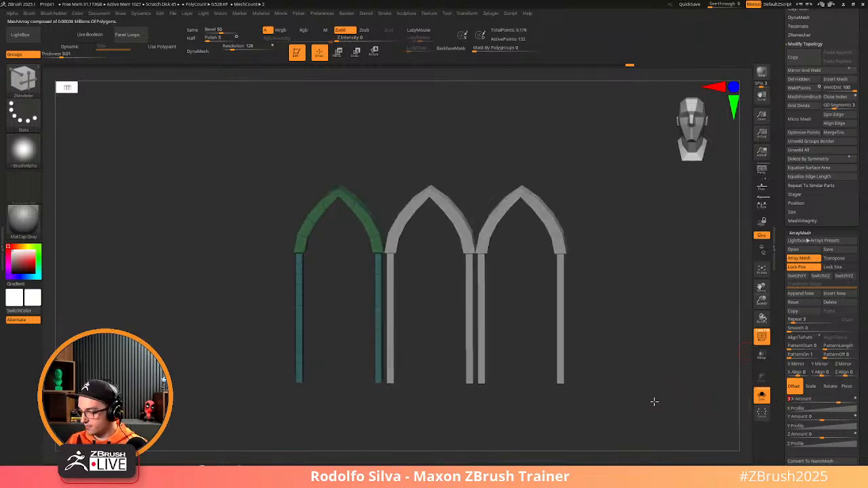
pyautogui.moveTo(655, 401); pyautogui.dragTo(652, 413)
pyautogui.keyDown('shift'); pyautogui.moveTo(613, 374); pyautogui.dragTo(602, 341); pyautogui.keyUp('shift')
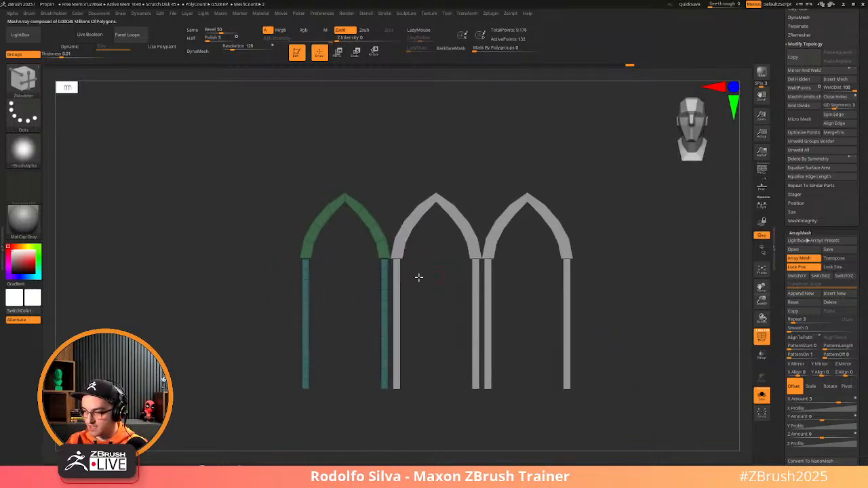
# Enable Transpose for the array and extrude the first arch's inner-neighbouring column top outward as a wide capital with QMesh Polyloop
pyautogui.scroll(5, 419, 277)
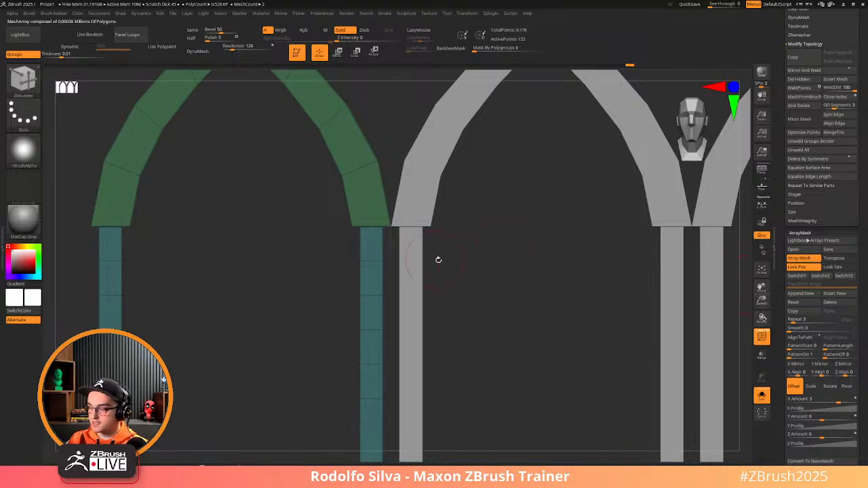
pyautogui.click(835, 259)
pyautogui.moveTo(508, 306); pyautogui.dragTo(460, 288)
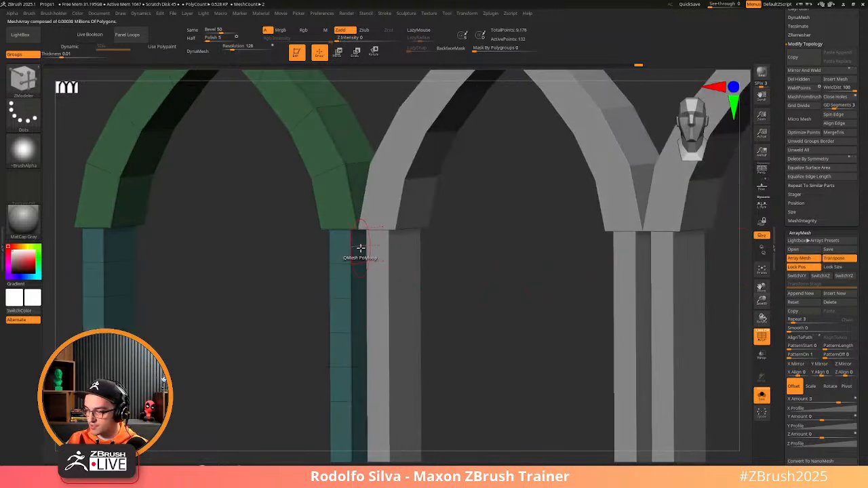
pyautogui.moveTo(360, 248); pyautogui.dragTo(441, 262)
pyautogui.moveTo(499, 322)
pyautogui.keyDown('alt'); pyautogui.mouseDown()
pyautogui.moveTo(493, 289)
pyautogui.moveTo(507, 321)
pyautogui.moveTo(496, 333)
pyautogui.moveTo(495, 315)
pyautogui.mouseUp(); pyautogui.keyUp('alt')
pyautogui.keyDown('alt'); pyautogui.moveTo(426, 294); pyautogui.dragTo(434, 235); pyautogui.keyUp('alt')
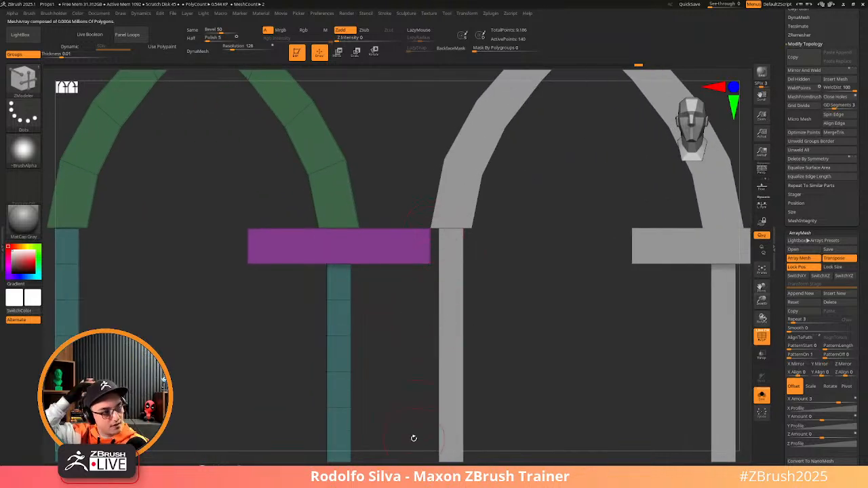
# Undo the wide capital, then redo it with the array's Lock Size on, extruding the first arch's column top into a small capital with QMesh Polyloop
pyautogui.hotkey('ctrl', 'z')
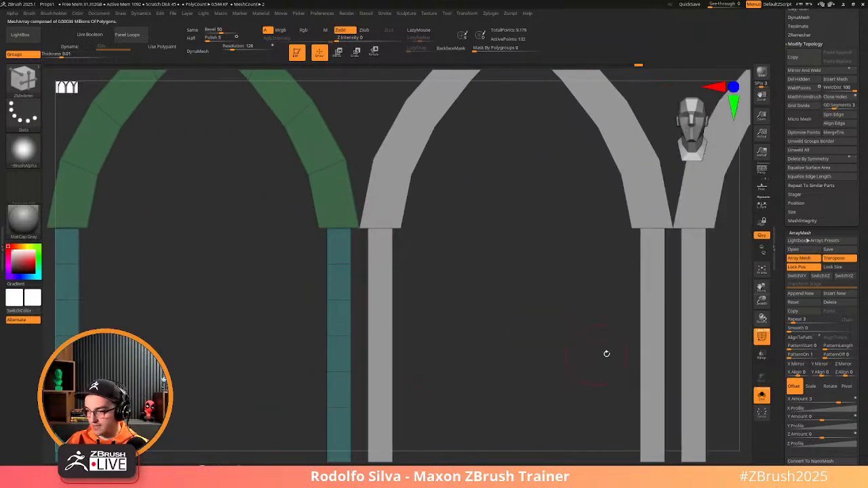
pyautogui.click(834, 268)
pyautogui.moveTo(471, 306); pyautogui.dragTo(373, 259)
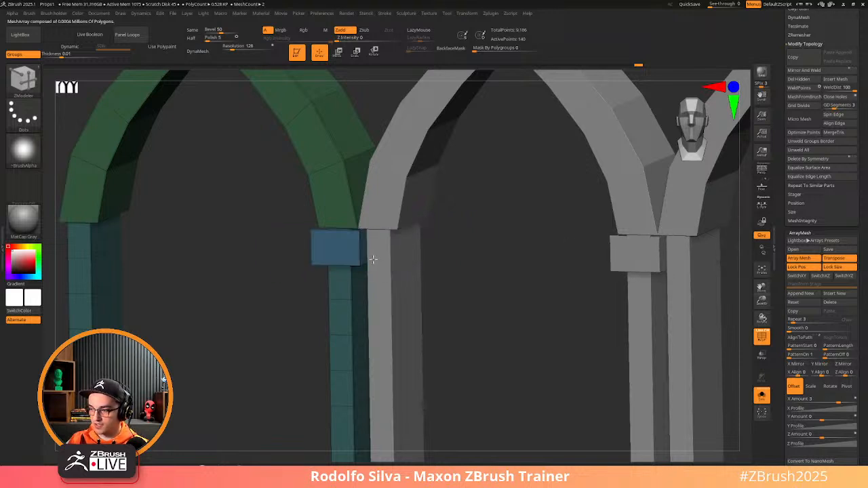
pyautogui.keyDown('shift'); pyautogui.moveTo(454, 299); pyautogui.dragTo(462, 299, button='right'); pyautogui.keyUp('shift')
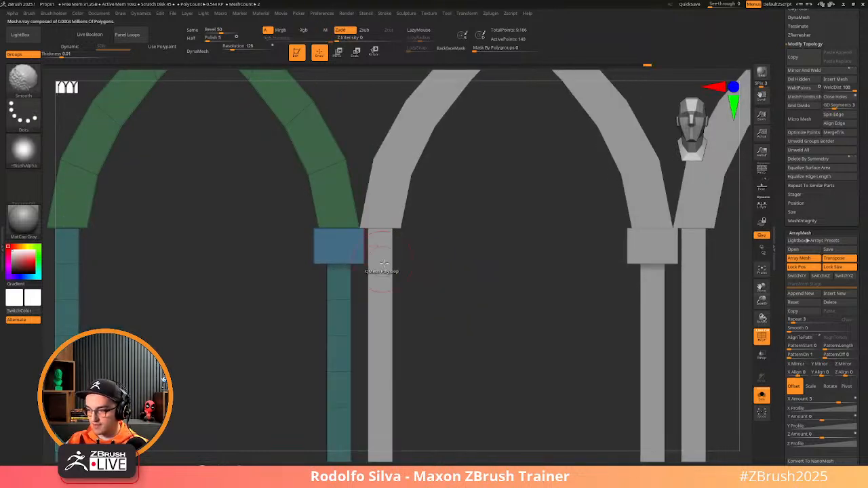
pyautogui.keyDown('ctrl'); pyautogui.moveTo(381, 274); pyautogui.dragTo(439, 288, button='right'); pyautogui.keyUp('ctrl')
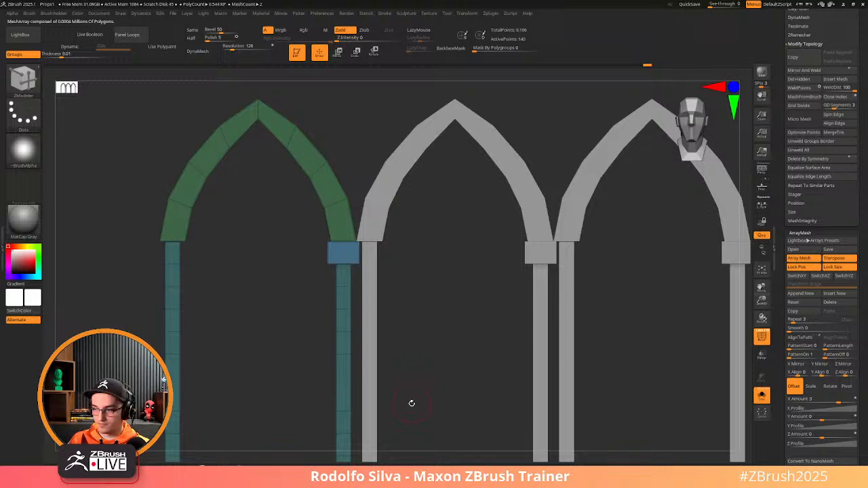
pyautogui.moveTo(426, 326); pyautogui.dragTo(348, 254, button='right')
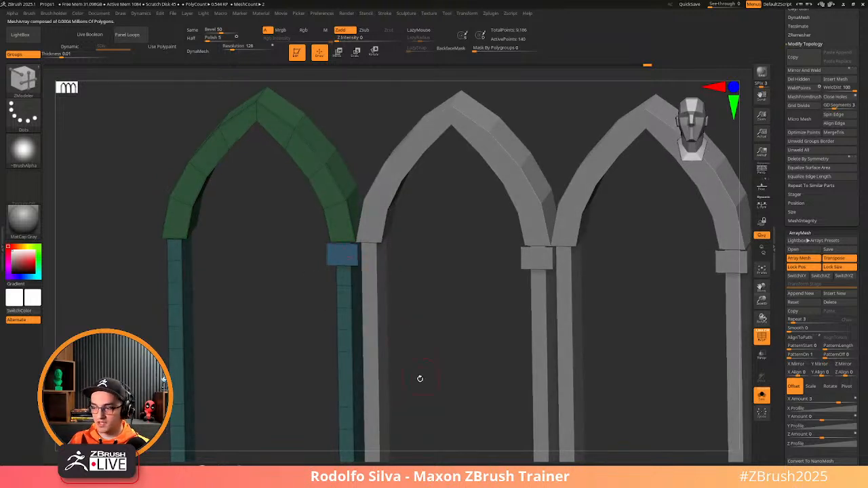
# Isolate the capital's polygroup, separate it from the arch with Split Hidden, and make the new capital subtool active
pyautogui.keyDown('ctrl'); pyautogui.keyDown('shift'); pyautogui.click(346, 256); pyautogui.keyUp('shift'); pyautogui.keyUp('ctrl')
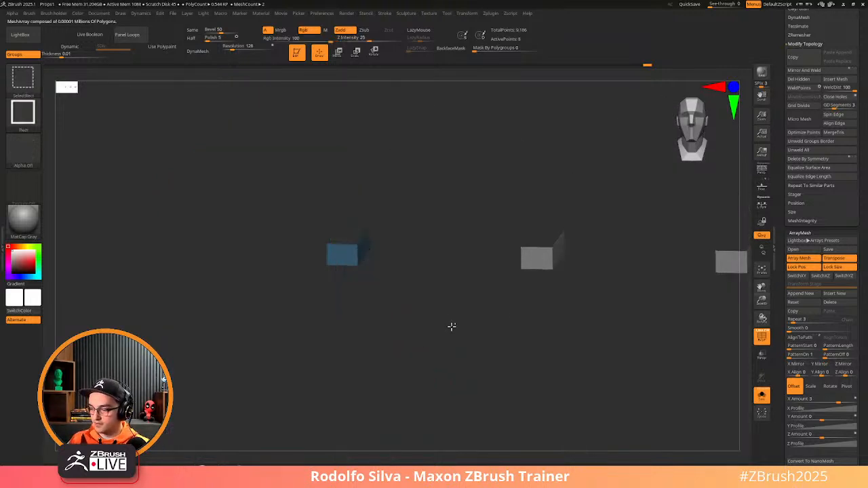
pyautogui.keyDown('ctrl'); pyautogui.keyDown('shift'); pyautogui.click(444, 340); pyautogui.keyUp('shift'); pyautogui.keyUp('ctrl')
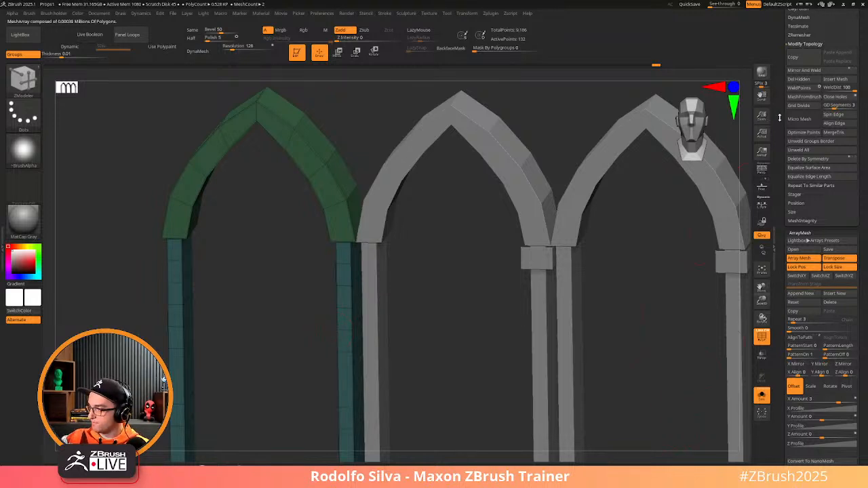
pyautogui.scroll(10, 784, 162)
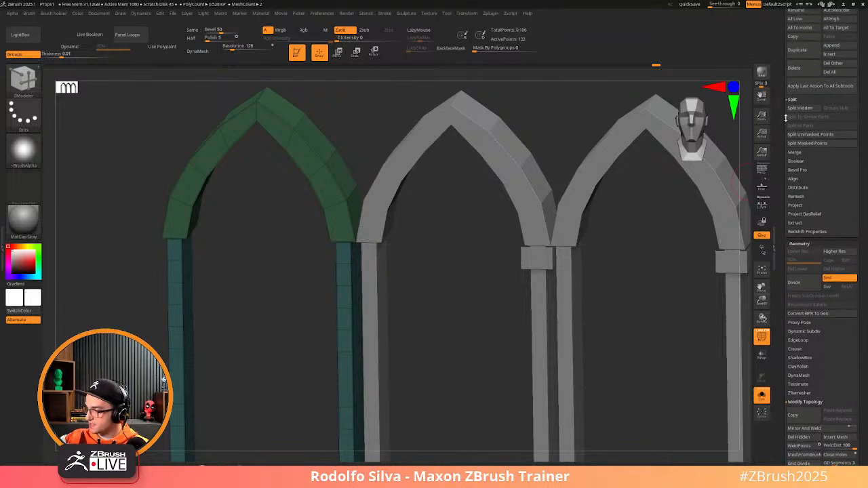
pyautogui.click(804, 108)
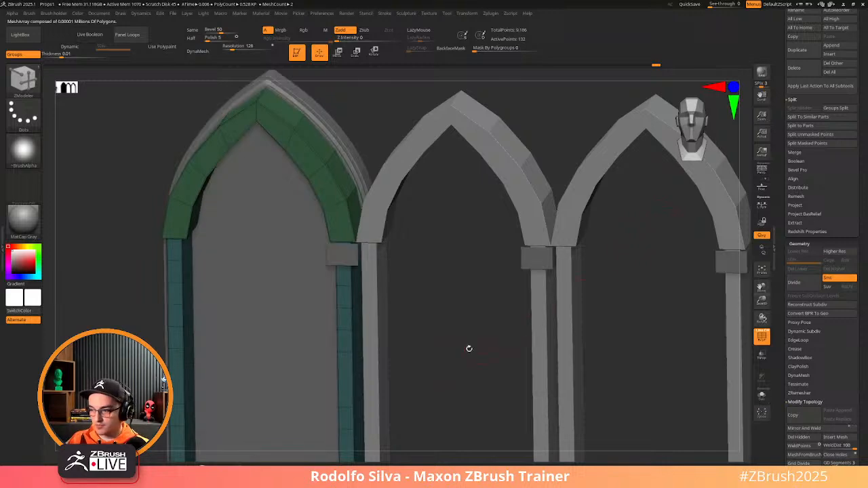
pyautogui.moveTo(423, 356); pyautogui.dragTo(351, 255)
pyautogui.keyDown('alt'); pyautogui.click(351, 254); pyautogui.keyUp('alt')
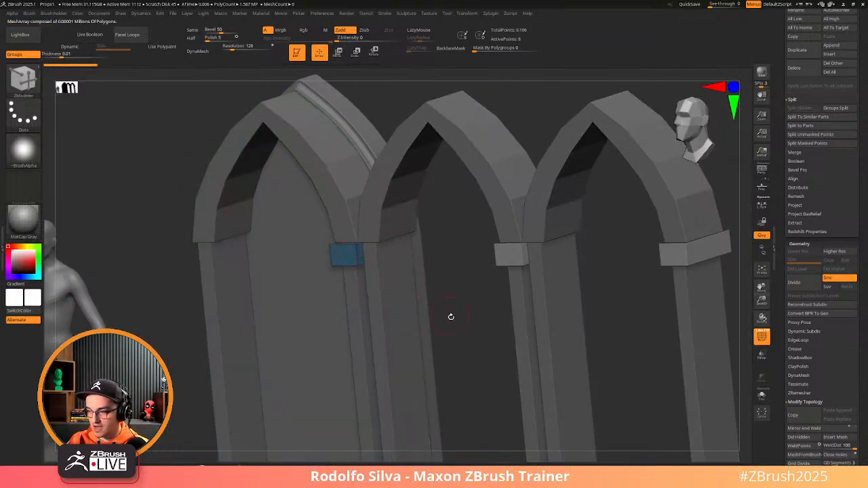
# Close the holes in the separated capital and inspect its faces in solo view
pyautogui.hotkey('ctrl', '1')
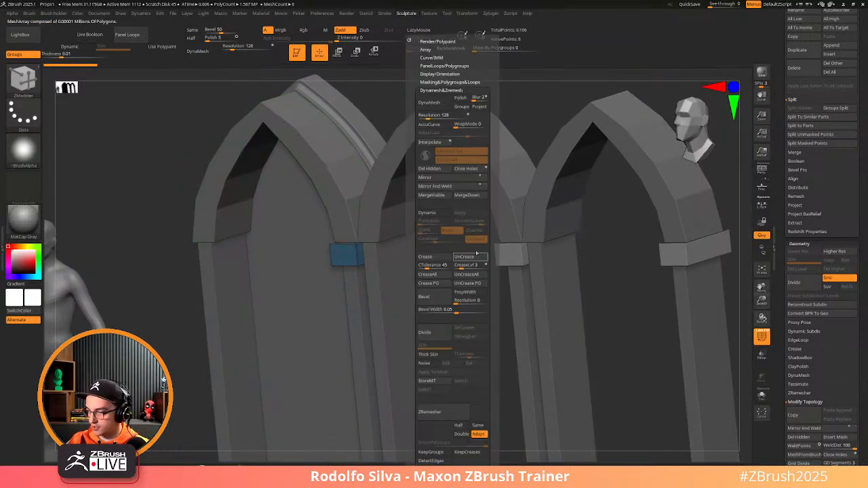
pyautogui.click(475, 170)
pyautogui.hotkey('shift', 's')
pyautogui.moveTo(448, 320); pyautogui.dragTo(457, 345)
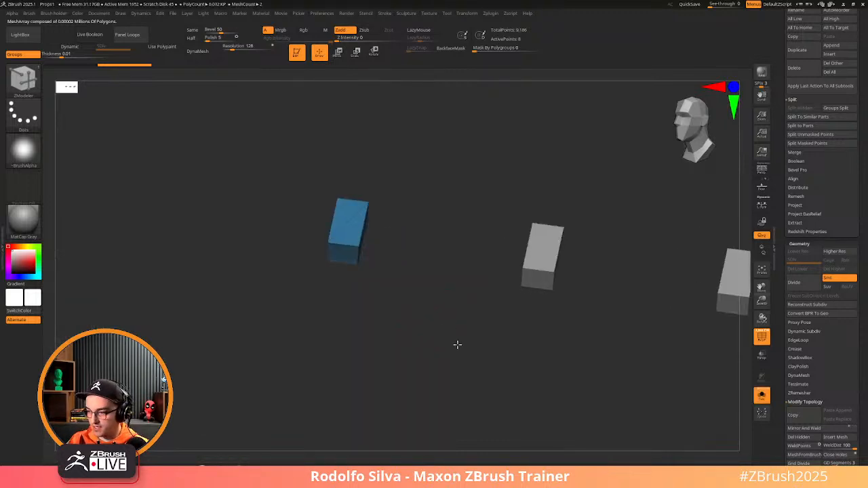
pyautogui.moveTo(411, 274)
pyautogui.mouseDown()
pyautogui.moveTo(421, 244)
pyautogui.moveTo(402, 266)
pyautogui.mouseUp()
# Centre the gizmo on the capital, scale its height to about 0.6, and raise it against the underside of the arch
pyautogui.press('w')
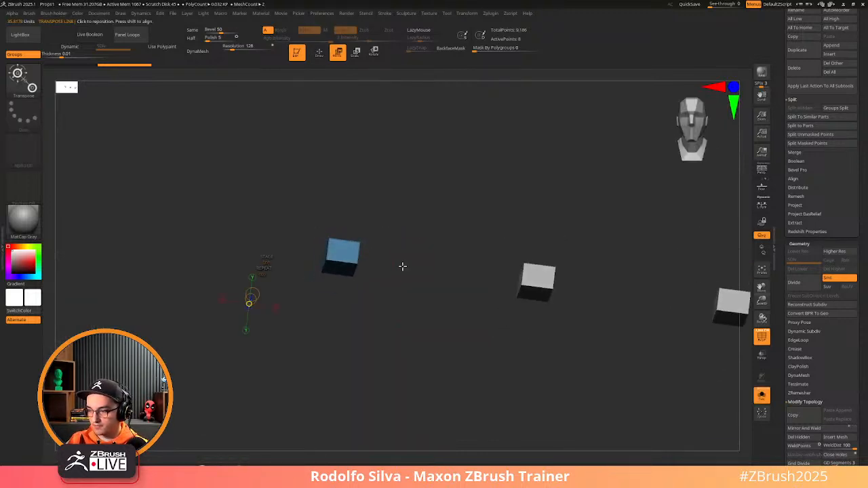
pyautogui.press('y')
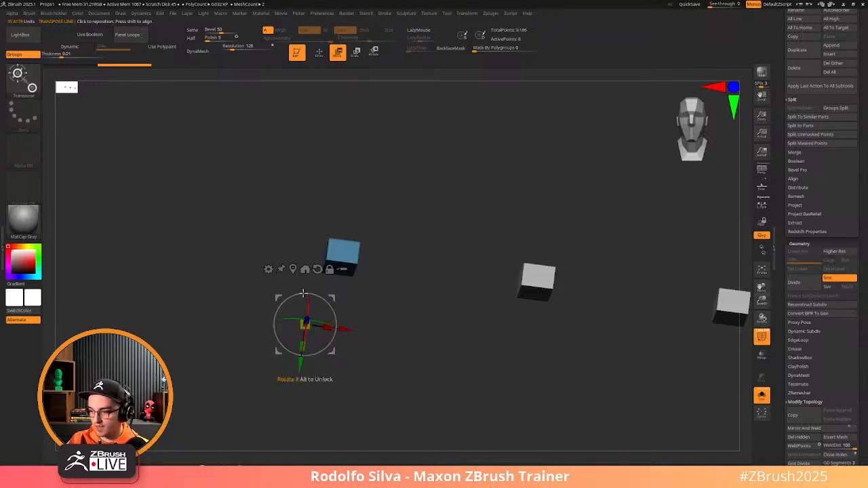
pyautogui.click(292, 268)
pyautogui.keyDown('shift'); pyautogui.moveTo(397, 306); pyautogui.dragTo(420, 324); pyautogui.keyUp('shift')
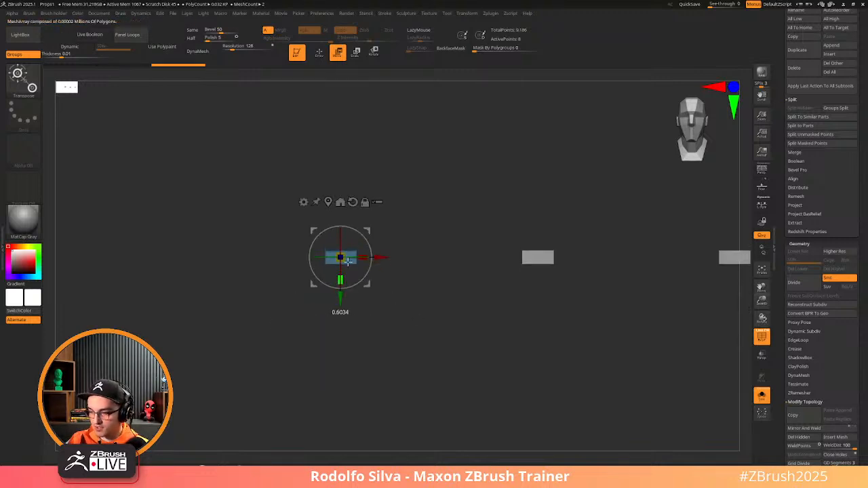
pyautogui.hotkey('shift', 's')
pyautogui.keyDown('ctrl'); pyautogui.moveTo(438, 338); pyautogui.dragTo(527, 264, button='right'); pyautogui.keyUp('ctrl')
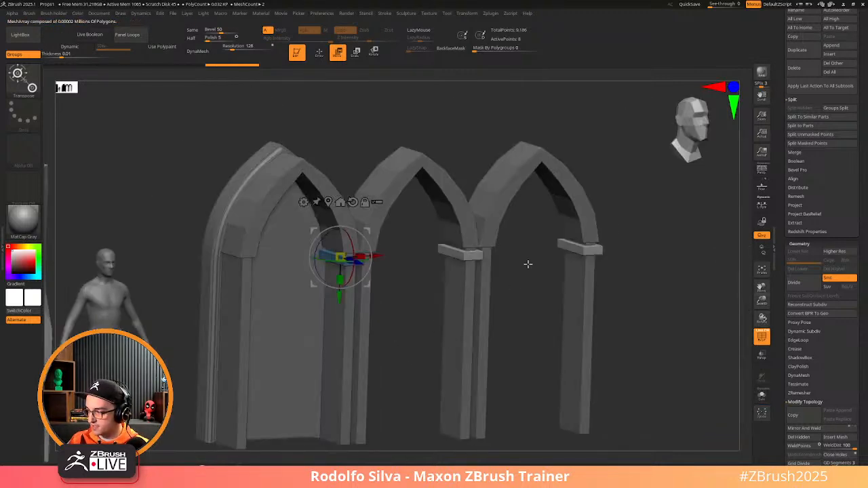
pyautogui.moveTo(340, 298); pyautogui.dragTo(340, 295)
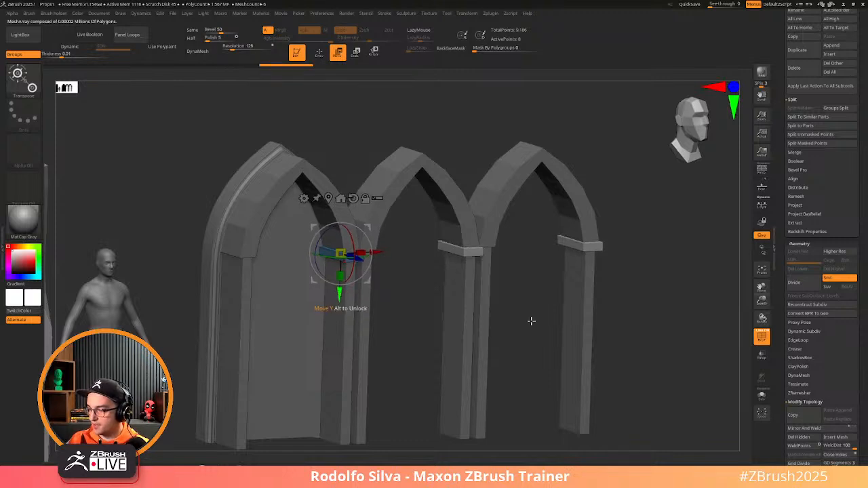
pyautogui.keyDown('shift'); pyautogui.moveTo(532, 320); pyautogui.dragTo(405, 343); pyautogui.keyUp('shift')
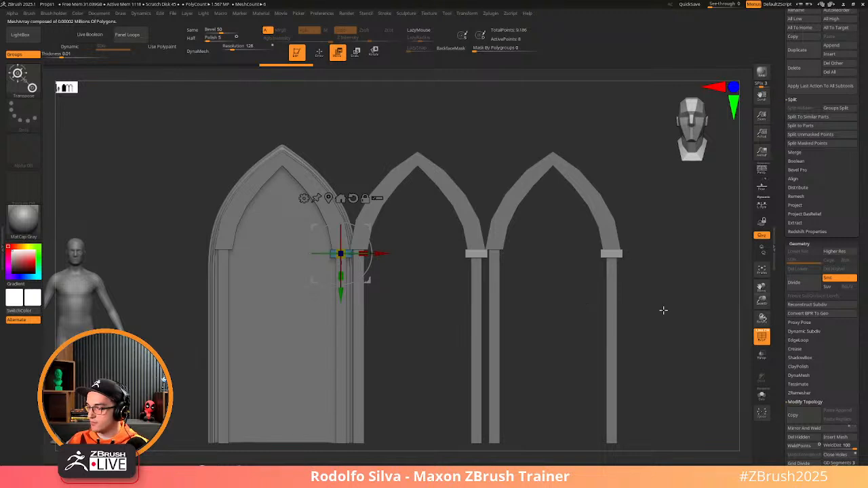
# Reset the Array Mesh settings of the capital subtool, keeping Array Mesh switched on
pyautogui.hotkey('ctrl', 'shift', 'z')
pyautogui.click(804, 243)
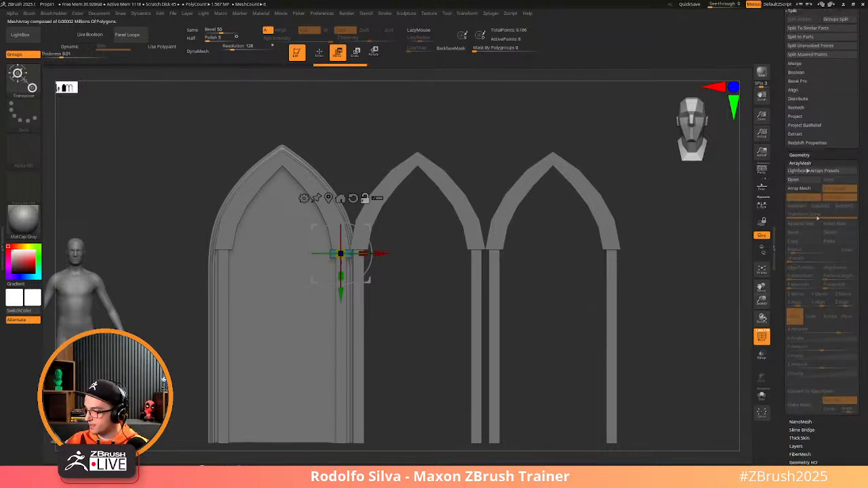
pyautogui.click(800, 188)
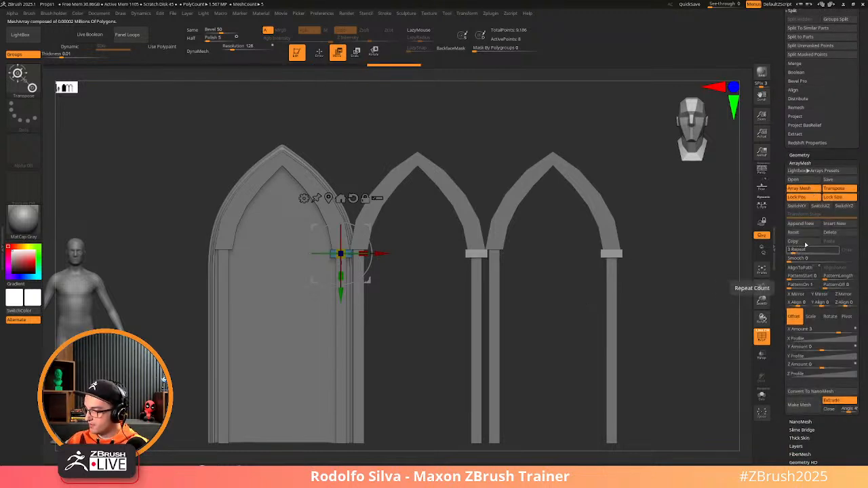
pyautogui.click(805, 233)
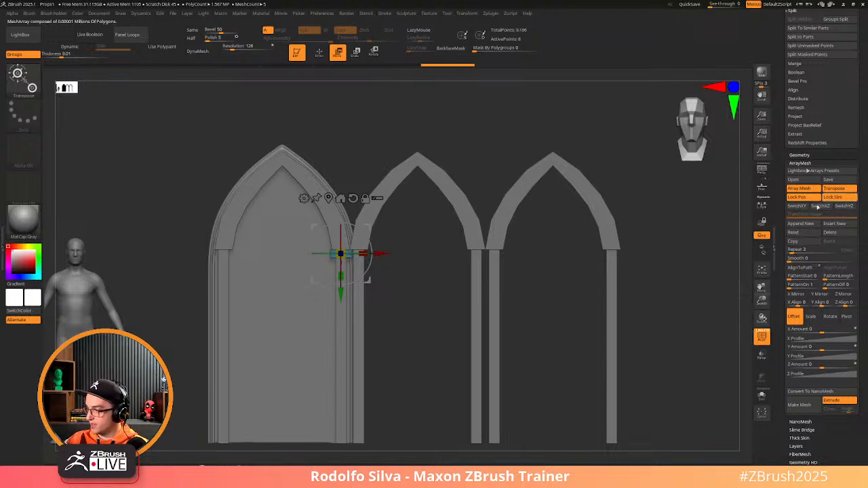
# Turn off the array's position lock, recentre the gizmo on the capital, and move the capital along X towards the first arch's middle
pyautogui.press('y')
pyautogui.moveTo(423, 341); pyautogui.dragTo(397, 337)
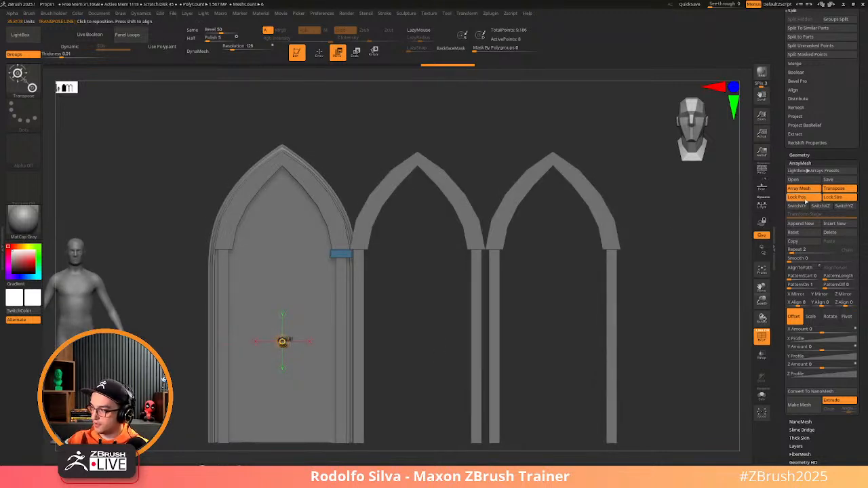
pyautogui.click(807, 197)
pyautogui.moveTo(483, 356); pyautogui.dragTo(434, 364)
pyautogui.press('y')
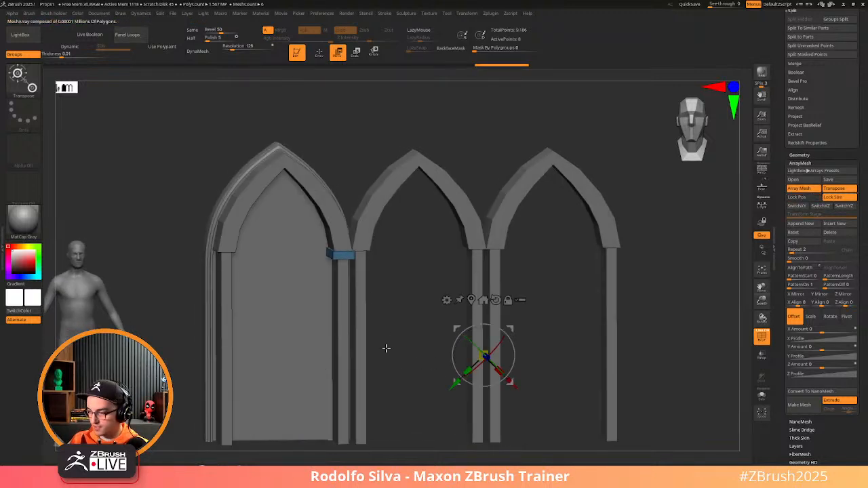
pyautogui.click(471, 300)
pyautogui.keyDown('shift'); pyautogui.moveTo(407, 333); pyautogui.dragTo(389, 334); pyautogui.keyUp('shift')
pyautogui.click(365, 197)
pyautogui.click(352, 198)
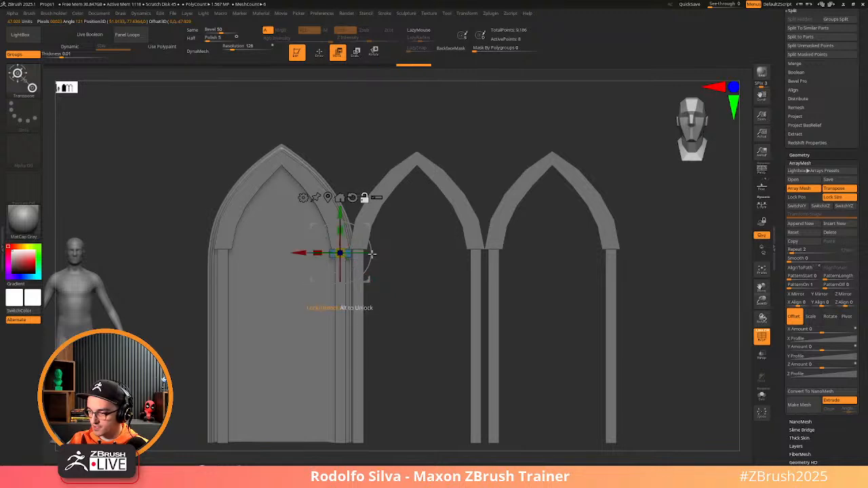
pyautogui.moveTo(299, 253); pyautogui.dragTo(224, 253)
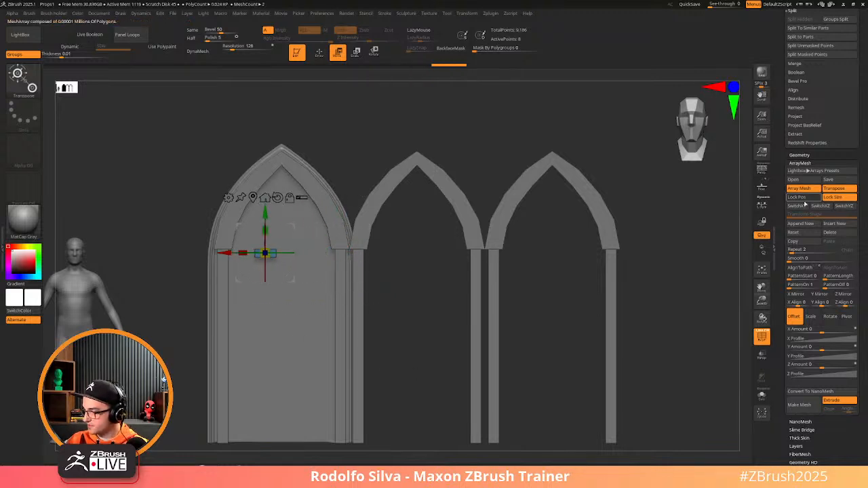
# Try Lock Pos and an array reset on the moved capital, and undo back to its place on the column
pyautogui.press('y')
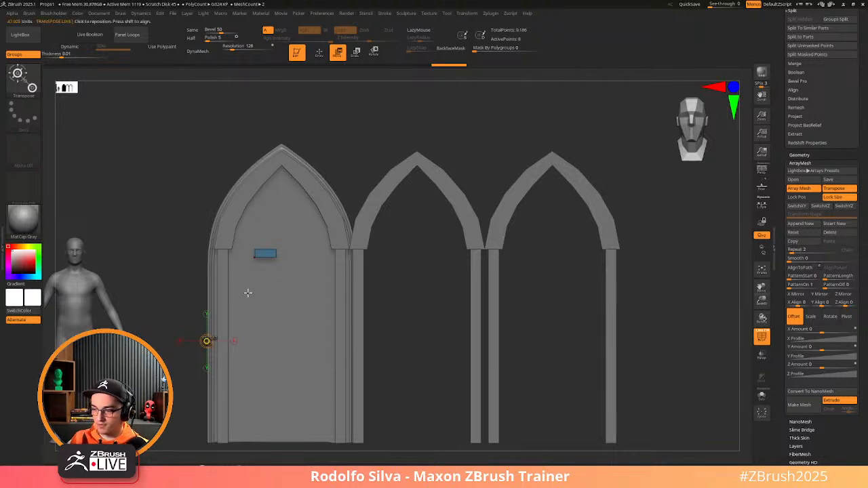
pyautogui.click(798, 197)
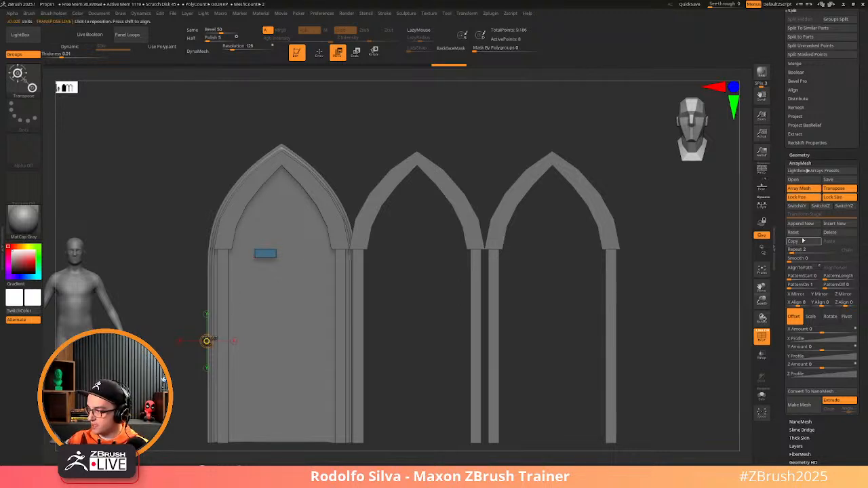
pyautogui.click(796, 232)
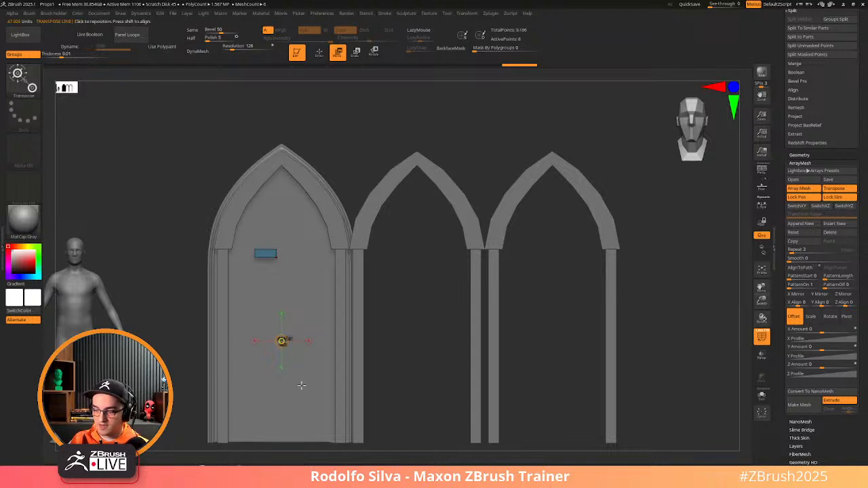
pyautogui.hotkey('ctrl', 'z')
pyautogui.hotkey('ctrl', 'z')
pyautogui.hotkey('ctrl', 'z')
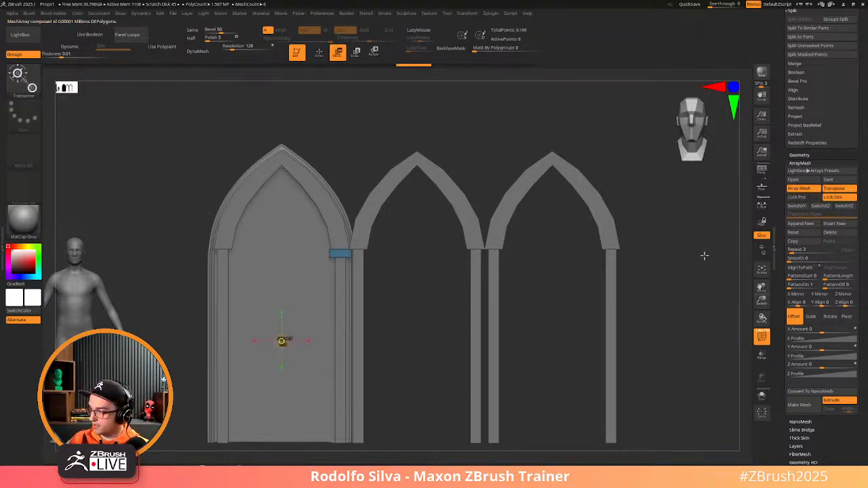
# Try X Mirror on the capital's array with the position lock off, and undo it
pyautogui.click(797, 294)
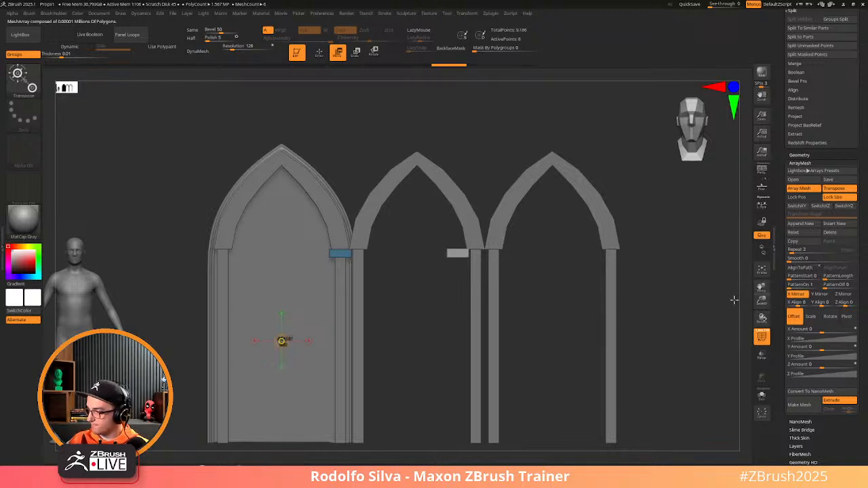
pyautogui.moveTo(649, 319); pyautogui.dragTo(659, 325)
pyautogui.hotkey('ctrl', 'z')
pyautogui.keyDown('shift'); pyautogui.moveTo(599, 344); pyautogui.dragTo(568, 349); pyautogui.keyUp('shift')
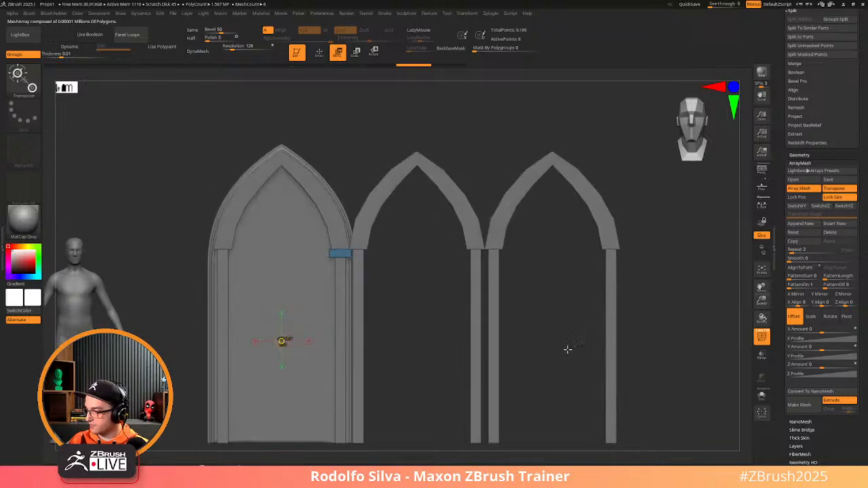
# Enable Lock Pos and X Mirror for the capital's array to mirror it onto the first arch's opposite column
pyautogui.click(797, 196)
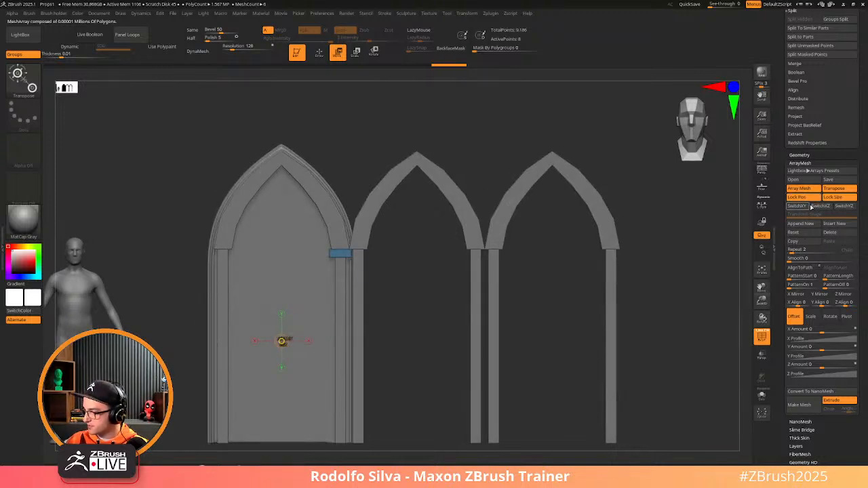
pyautogui.click(798, 294)
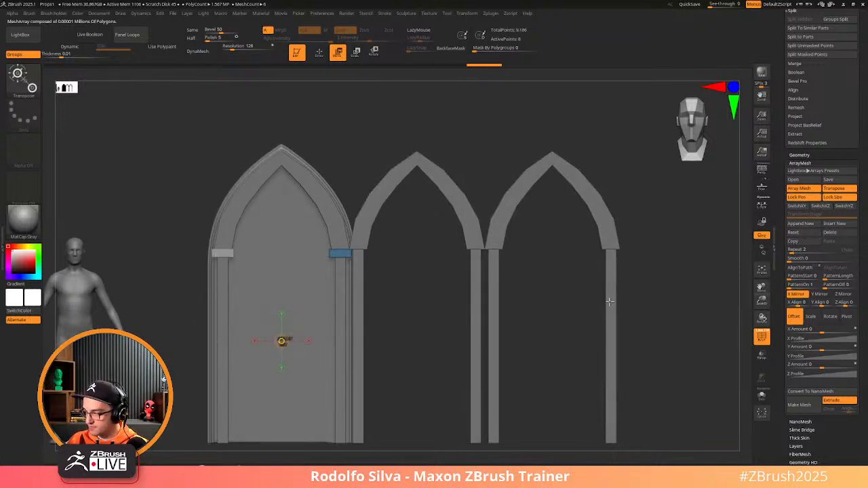
pyautogui.moveTo(451, 342); pyautogui.dragTo(462, 367)
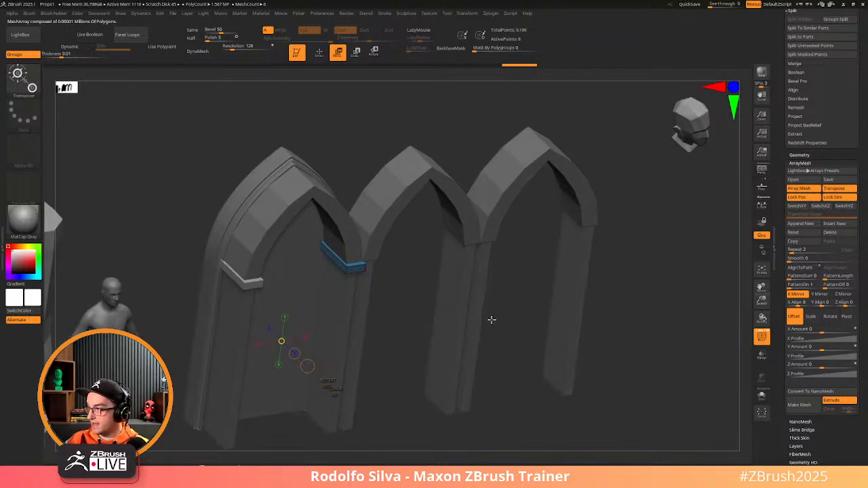
# Append a second array stage to the capital's ArrayMesh and set its repeat count to 3
pyautogui.click(809, 226)
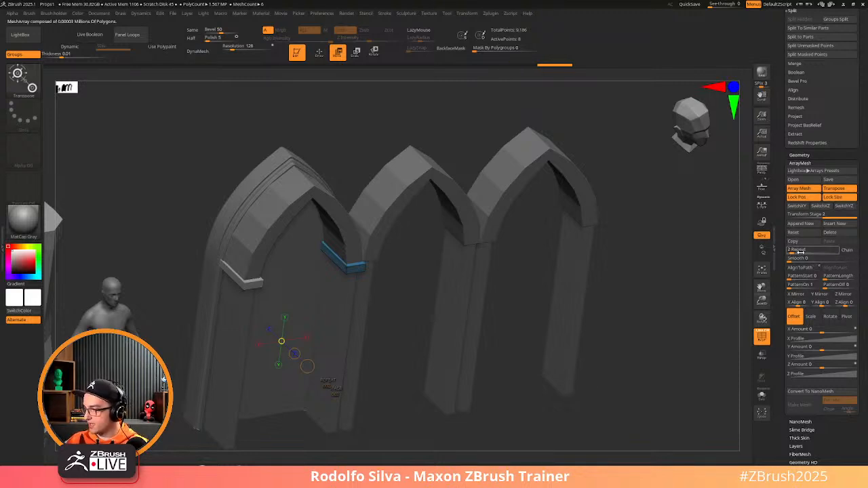
pyautogui.moveTo(800, 250); pyautogui.dragTo(803, 250)
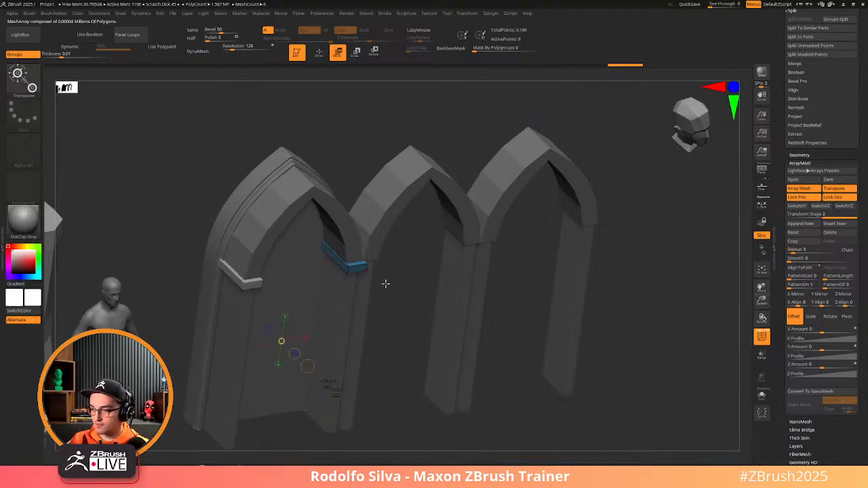
pyautogui.press('q')
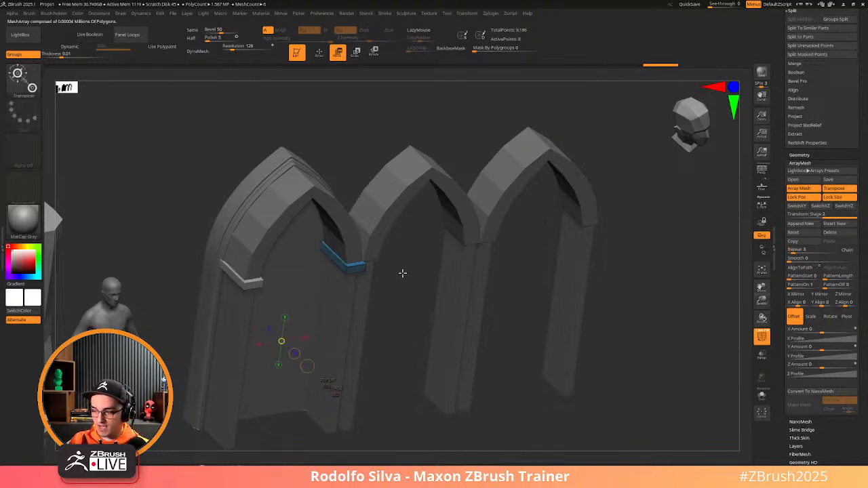
pyautogui.moveTo(386, 321); pyautogui.dragTo(383, 322)
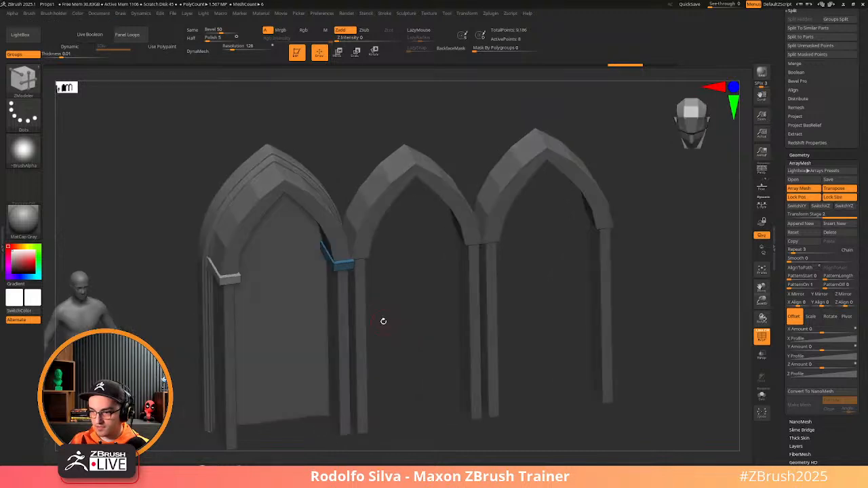
# Copy the arches' array settings and apply them to the capital's second stage, giving it an X amount of 3
pyautogui.press('b')
pyautogui.press('c')
pyautogui.press('b')
pyautogui.keyDown('alt'); pyautogui.click(305, 193); pyautogui.keyUp('alt')
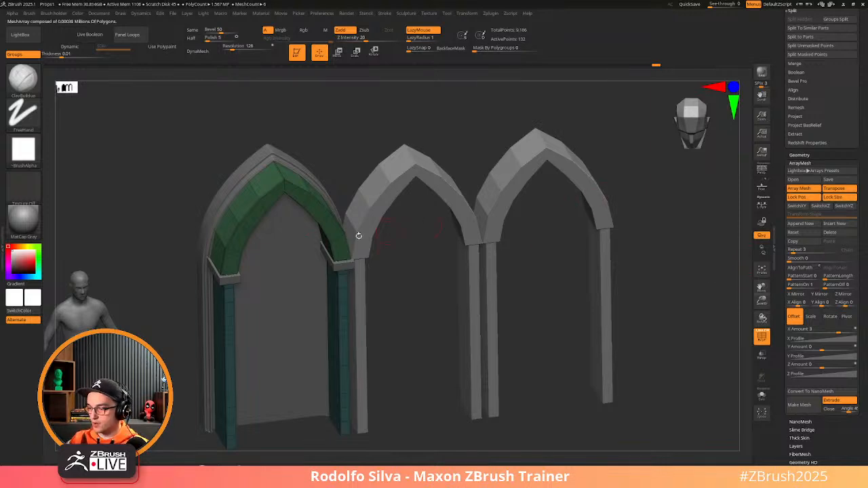
pyautogui.click(793, 241)
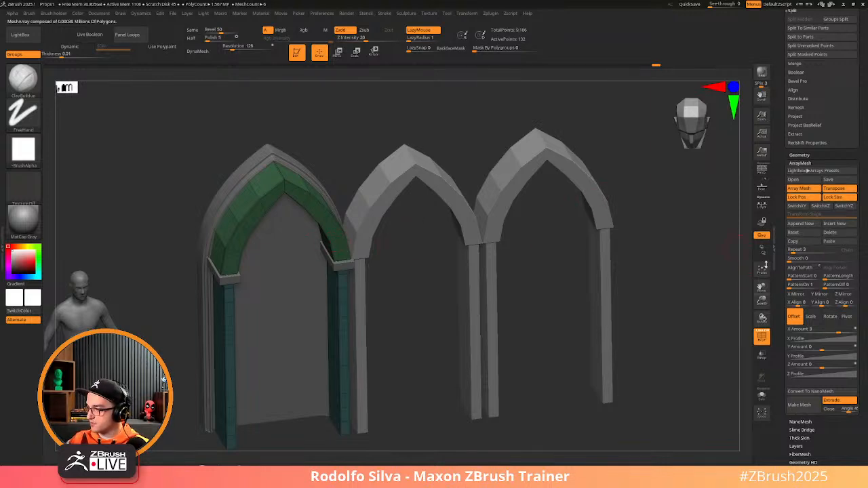
pyautogui.keyDown('alt'); pyautogui.click(353, 265); pyautogui.keyUp('alt')
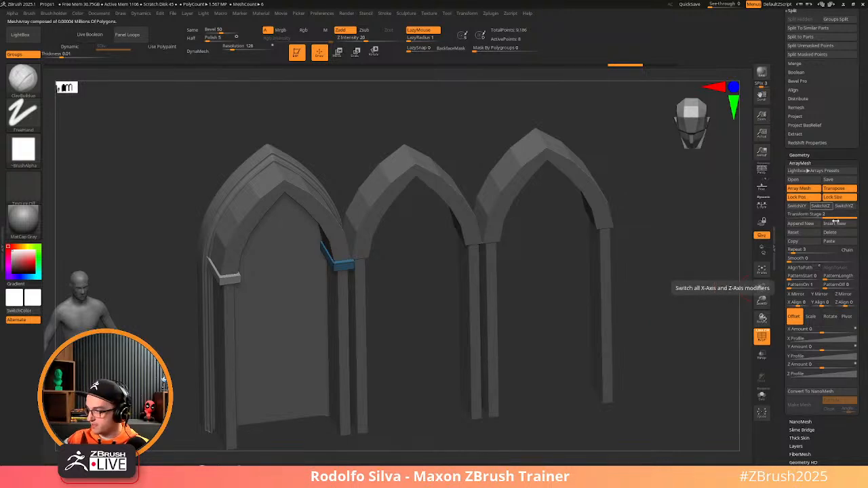
pyautogui.click(802, 215)
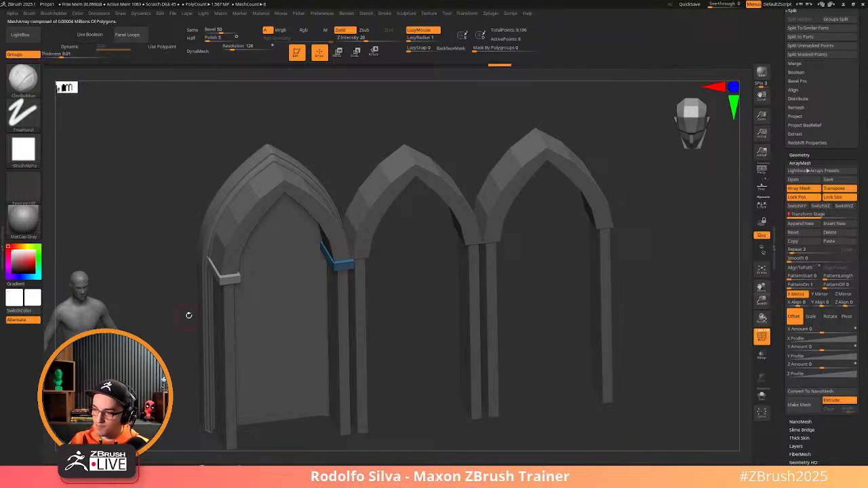
pyautogui.click(814, 214)
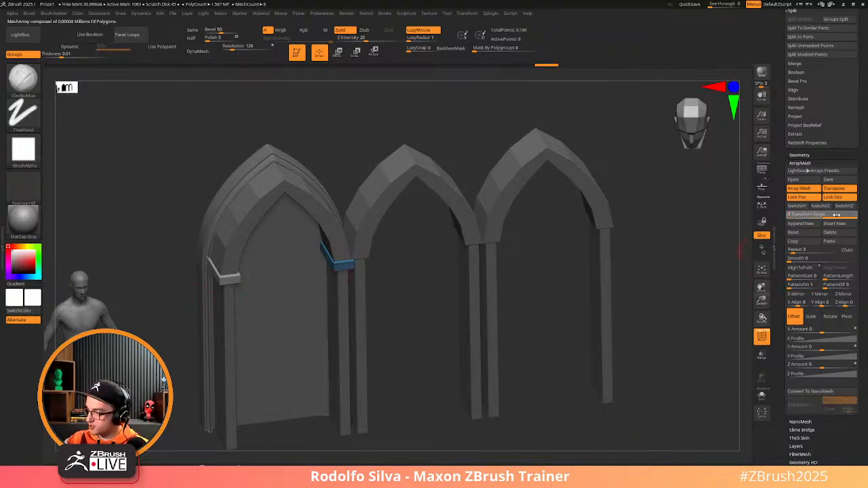
pyautogui.moveTo(430, 395)
pyautogui.keyDown('shift'); pyautogui.mouseDown()
pyautogui.moveTo(430, 384)
pyautogui.moveTo(431, 406)
pyautogui.moveTo(422, 387)
pyautogui.moveTo(414, 418)
pyautogui.mouseUp(); pyautogui.keyUp('shift')
pyautogui.hotkey('shift', 'f')
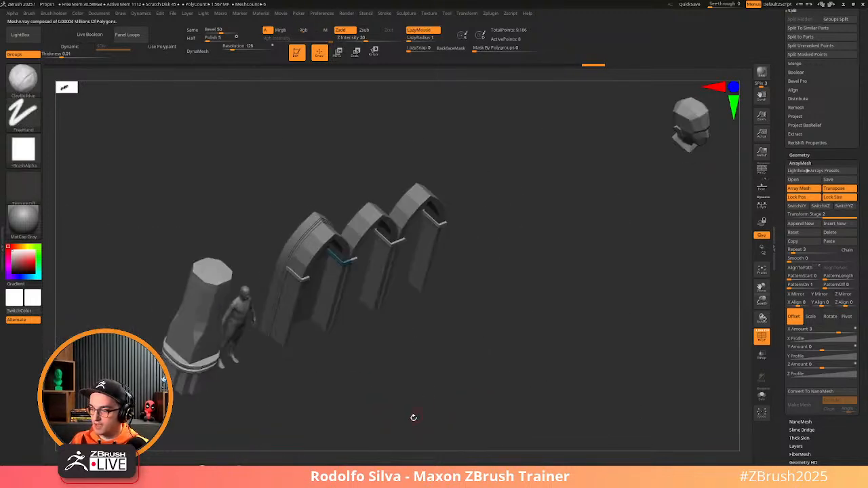
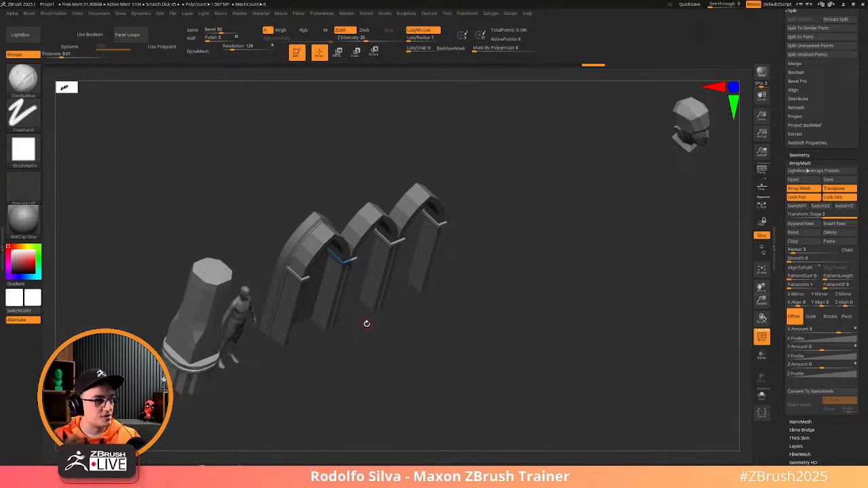
# Append a third array stage to the capital and offset its copies along Y with an amount of 2
pyautogui.moveTo(366, 323); pyautogui.dragTo(509, 364)
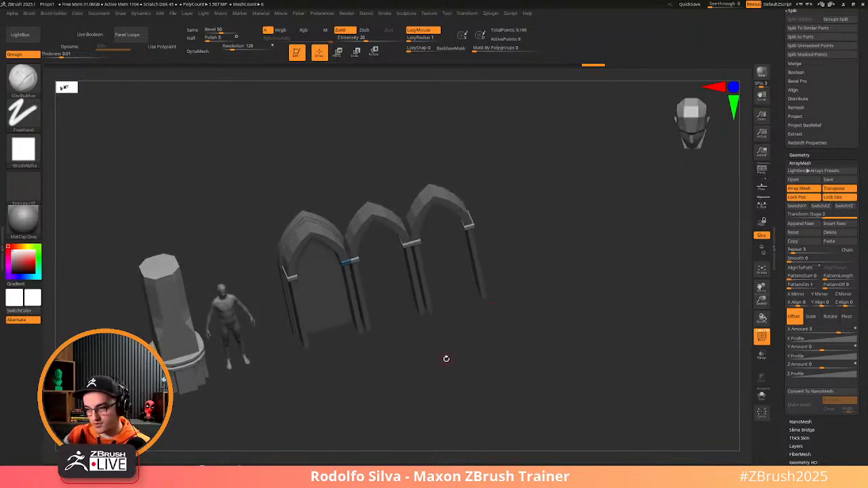
pyautogui.moveTo(447, 358); pyautogui.dragTo(496, 343)
pyautogui.moveTo(508, 421); pyautogui.dragTo(441, 362)
pyautogui.click(801, 224)
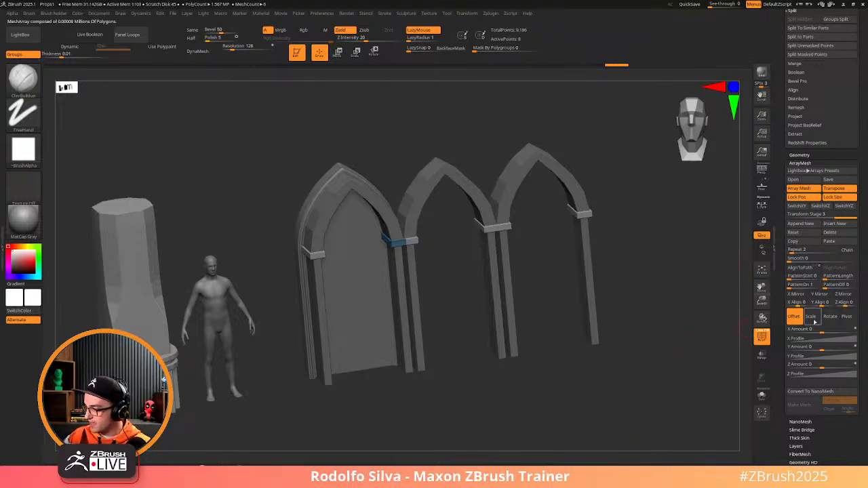
pyautogui.moveTo(821, 347)
pyautogui.mouseDown()
pyautogui.moveTo(806, 351)
pyautogui.moveTo(832, 346)
pyautogui.mouseUp()
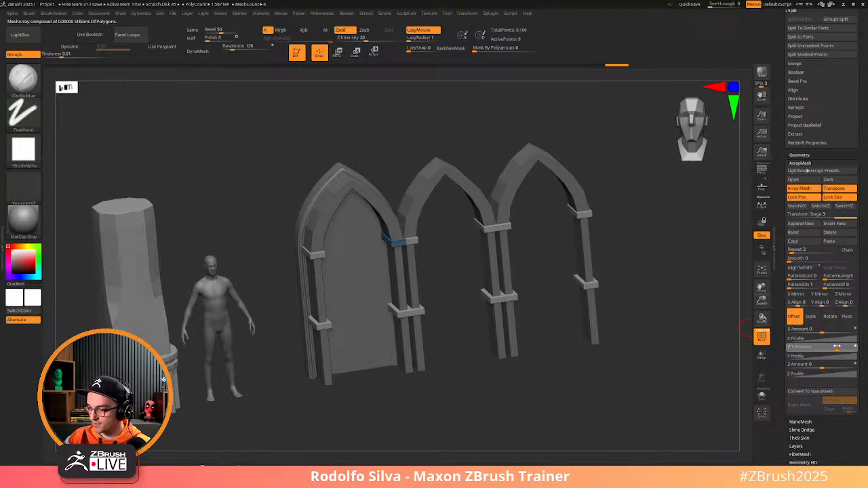
pyautogui.moveTo(549, 386)
pyautogui.keyDown('shift'); pyautogui.mouseDown()
pyautogui.moveTo(530, 387)
pyautogui.moveTo(548, 411)
pyautogui.moveTo(531, 392)
pyautogui.mouseUp(); pyautogui.keyUp('shift')
pyautogui.moveTo(456, 401); pyautogui.dragTo(444, 415)
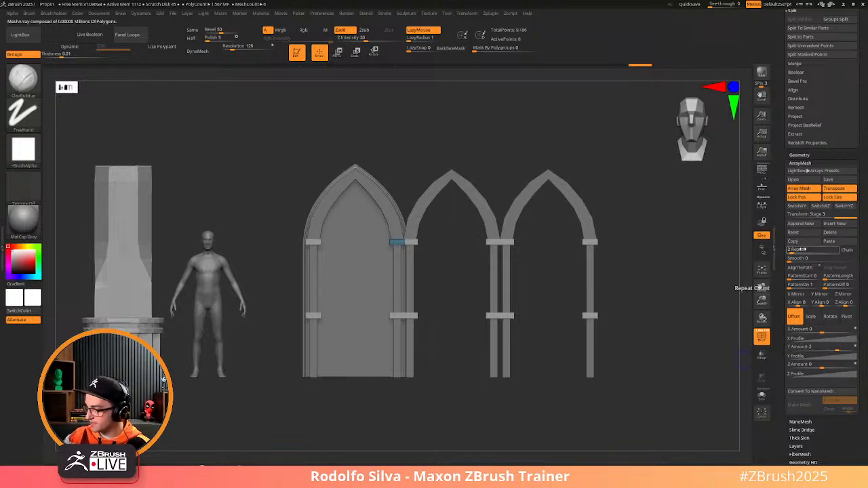
# Set the third array stage's repeat count to 3 and its Y amount to 3
pyautogui.moveTo(802, 250)
pyautogui.mouseDown()
pyautogui.moveTo(824, 250)
pyautogui.moveTo(804, 250)
pyautogui.mouseUp()
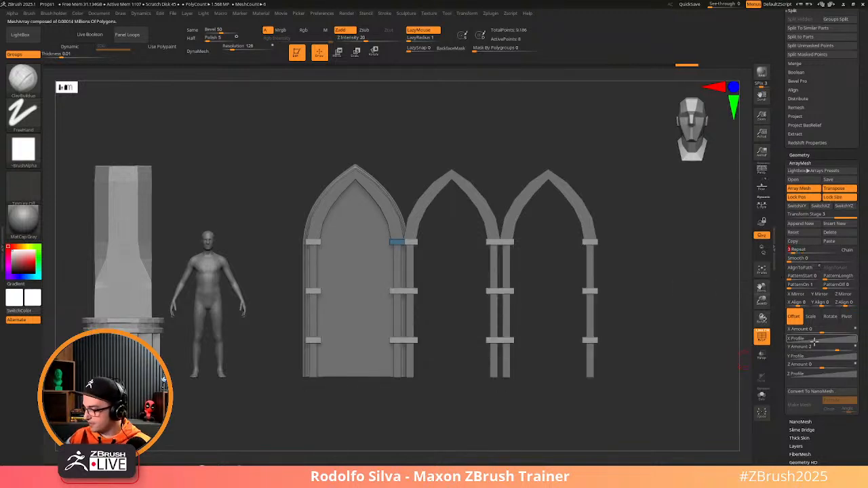
pyautogui.moveTo(815, 346)
pyautogui.mouseDown()
pyautogui.moveTo(838, 348)
pyautogui.moveTo(812, 349)
pyautogui.mouseUp()
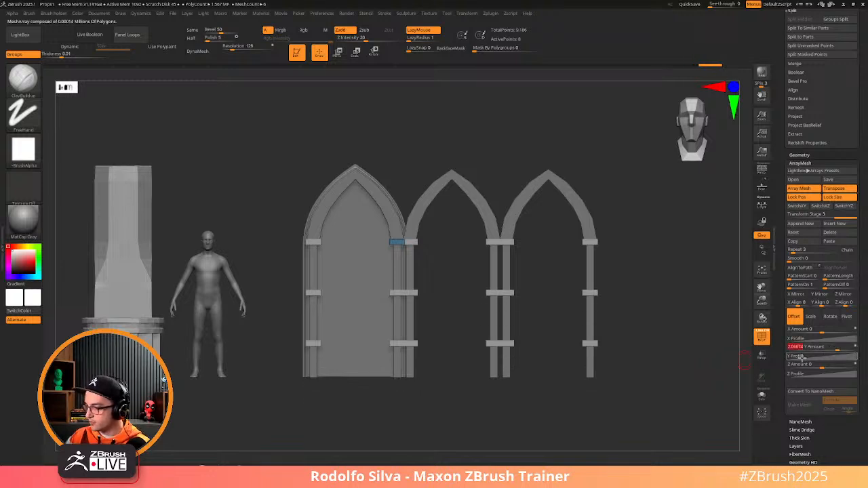
pyautogui.write('3')
pyautogui.press('Return')
pyautogui.moveTo(506, 423); pyautogui.dragTo(436, 441)
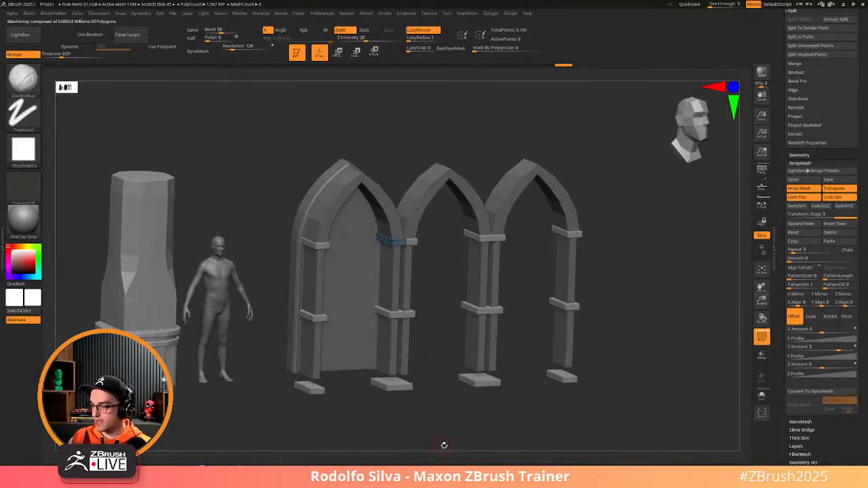
# Isolate the capital with Solo and try subdividing its mesh
pyautogui.hotkey('shift', 'd')
pyautogui.press('d')
pyautogui.hotkey('shift', 's')
pyautogui.moveTo(468, 427); pyautogui.dragTo(457, 440)
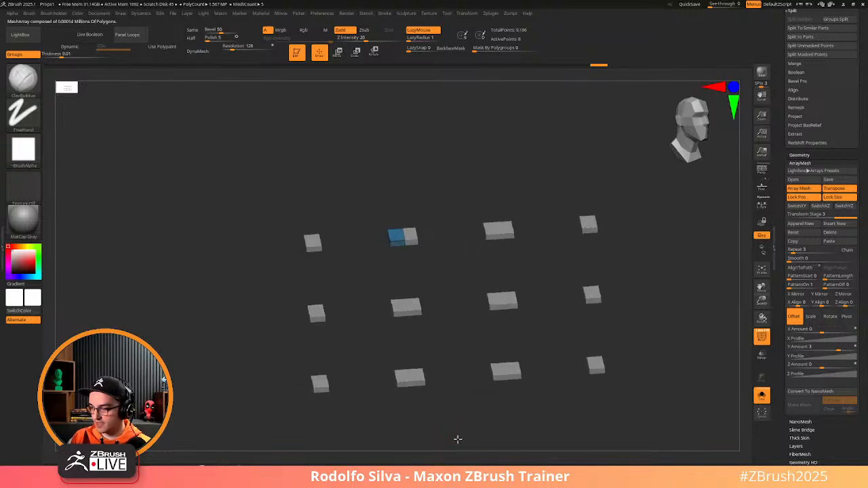
pyautogui.hotkey('shift', 'd')
pyautogui.keyDown('ctrl'); pyautogui.moveTo(452, 333); pyautogui.dragTo(490, 377, button='right'); pyautogui.keyUp('ctrl')
pyautogui.hotkey('ctrl', 'd')
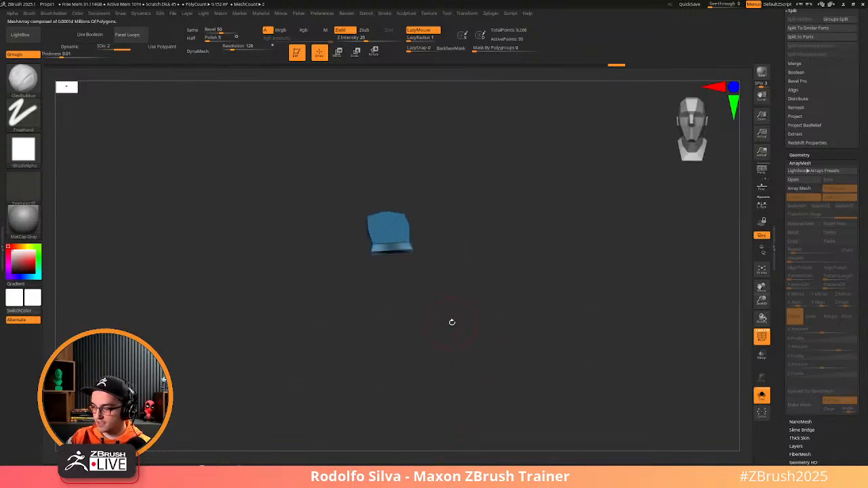
# Turn on Dynamic subdivision for the single capital and crease its edges
pyautogui.press('2')
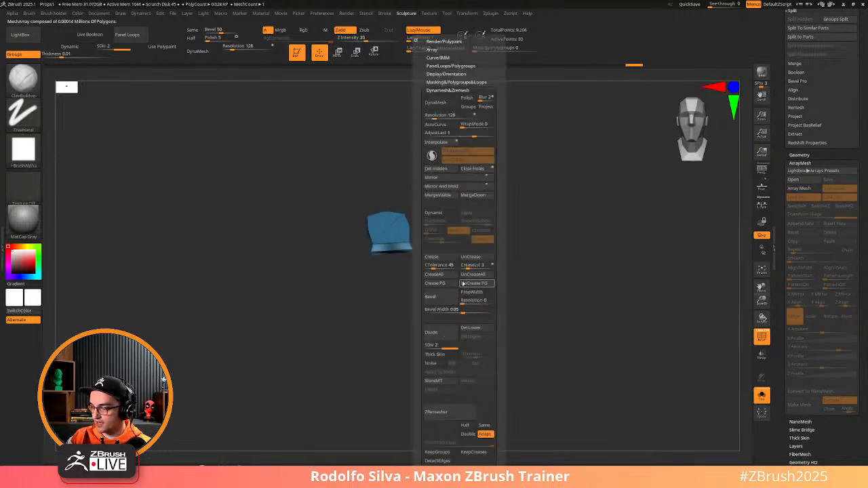
pyautogui.click(447, 214)
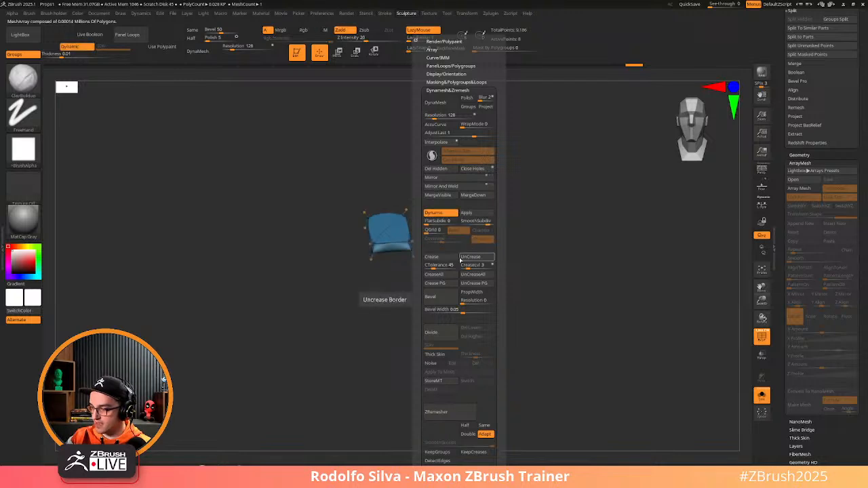
pyautogui.click(462, 258)
pyautogui.press('2')
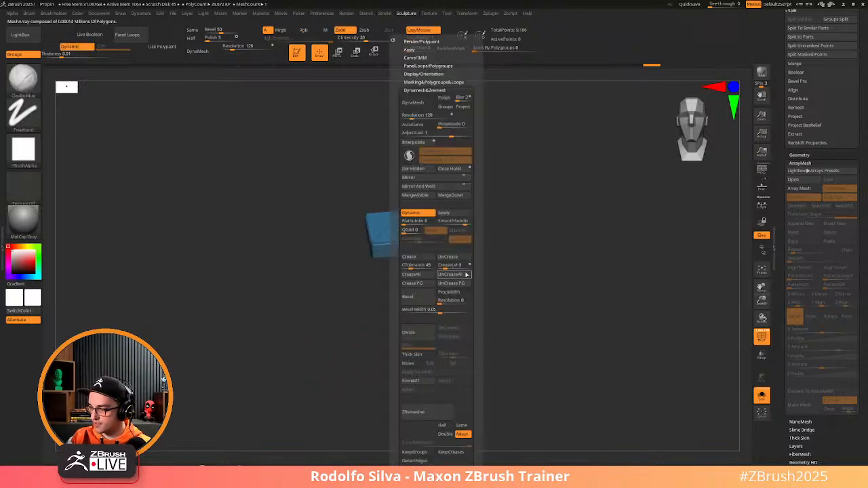
pyautogui.click(466, 274)
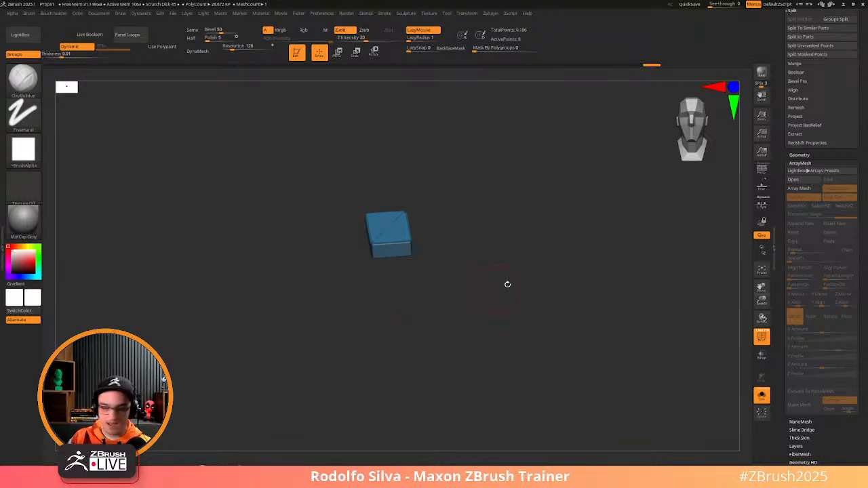
# Set the capital's crease level to 4
pyautogui.press('2')
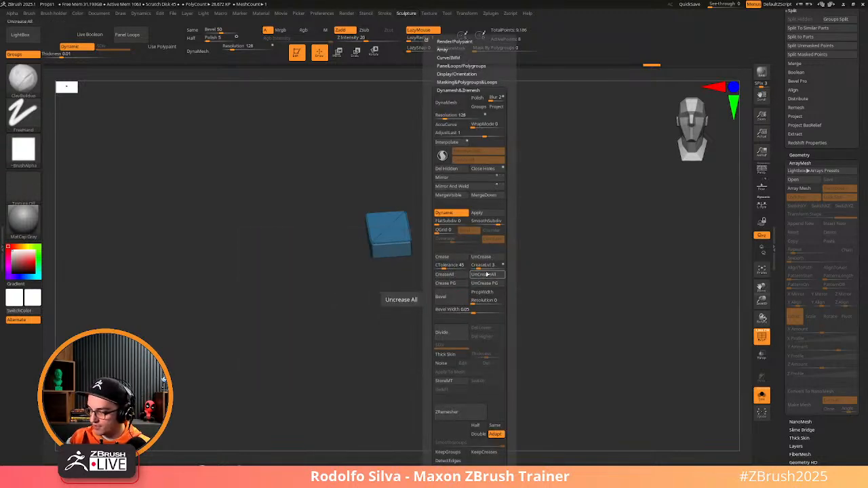
pyautogui.moveTo(481, 266); pyautogui.dragTo(483, 266)
pyautogui.hotkey('shift', 'f')
pyautogui.moveTo(370, 322); pyautogui.dragTo(406, 311)
pyautogui.hotkey('shift', 'f')
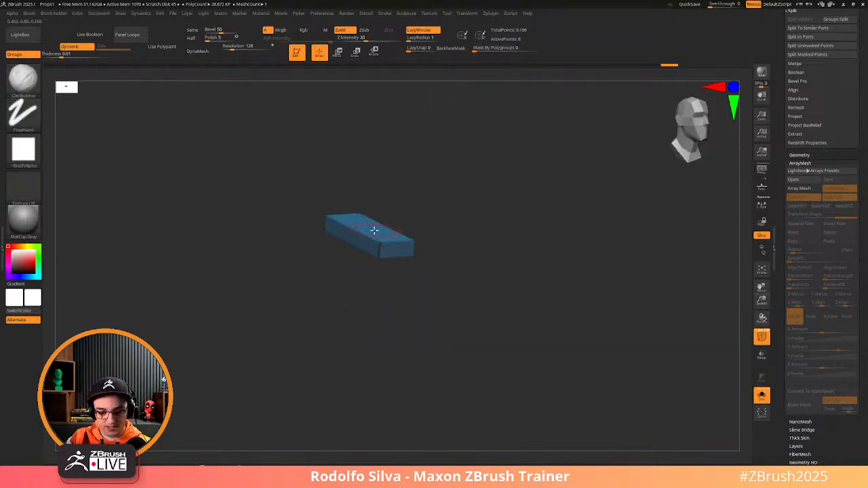
# Delete the surplus edge on the capital block with the ZModeler brush's Delete Edge action
pyautogui.press('b')
pyautogui.press('n')
pyautogui.press('b')
pyautogui.press('z')
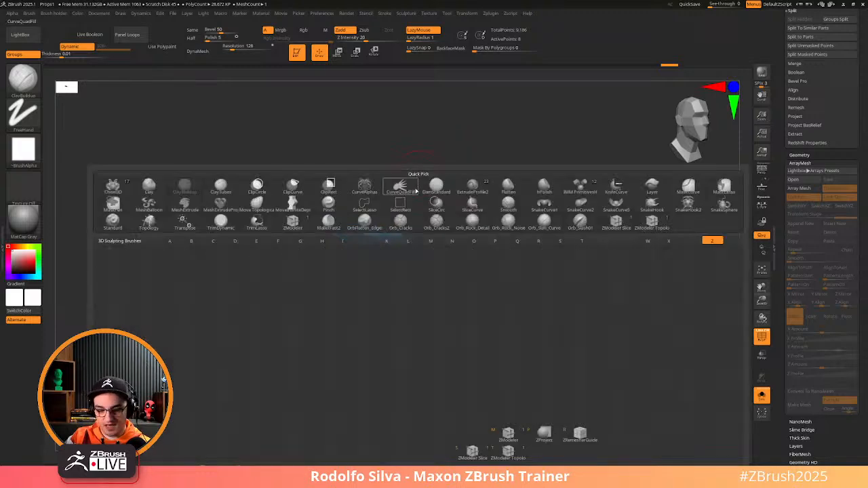
pyautogui.press('m')
pyautogui.keyDown('ctrl'); pyautogui.moveTo(425, 215); pyautogui.dragTo(432, 249, button='right'); pyautogui.keyUp('ctrl')
pyautogui.press('space')
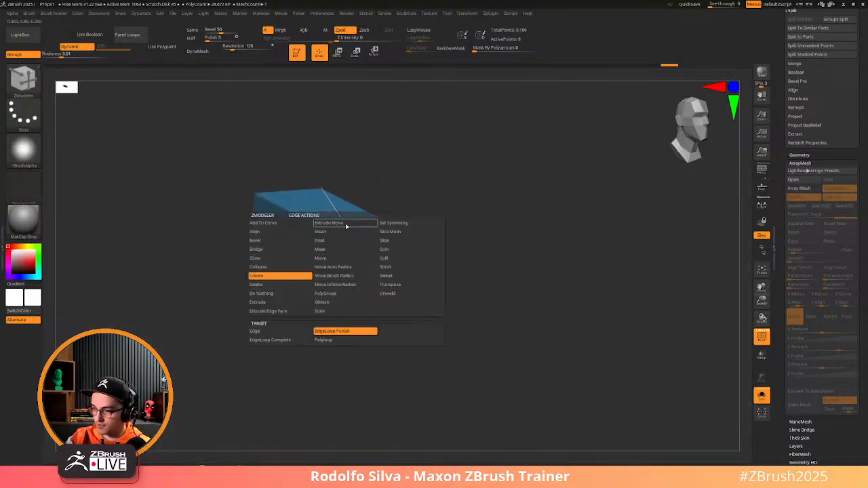
pyautogui.click(274, 284)
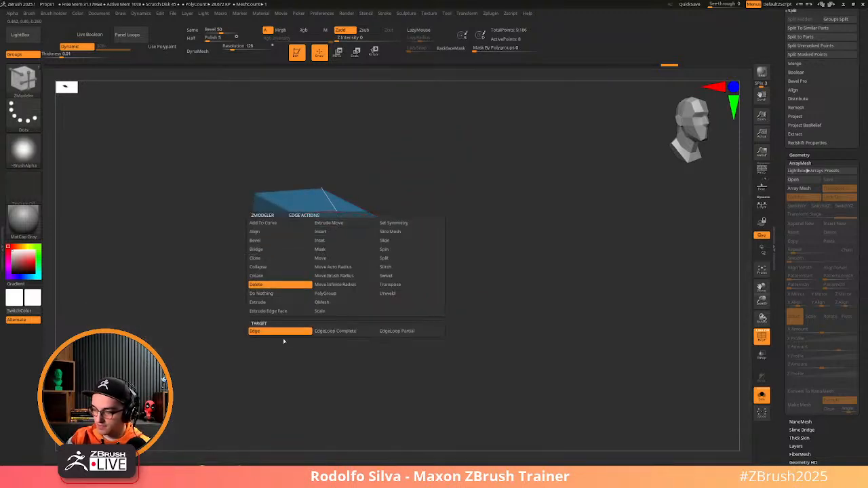
pyautogui.click(335, 213)
pyautogui.moveTo(348, 219); pyautogui.dragTo(364, 140, button='right')
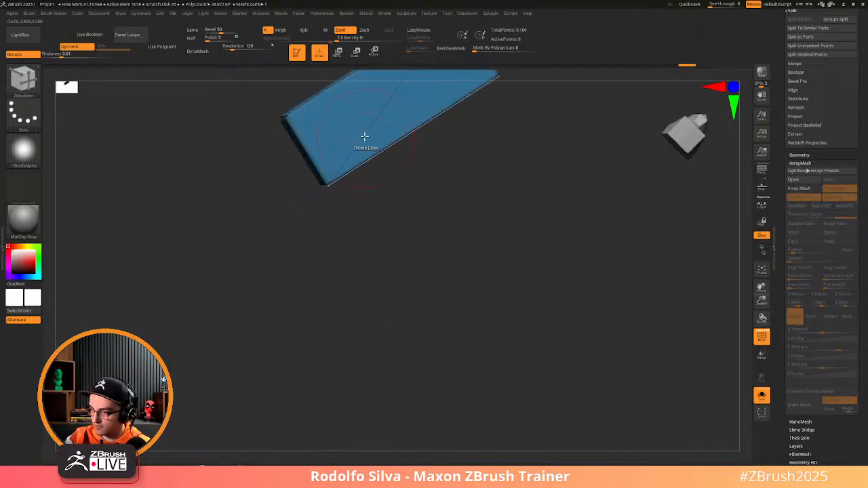
pyautogui.moveTo(429, 186)
pyautogui.mouseDown(button='right')
pyautogui.moveTo(479, 297)
pyautogui.moveTo(471, 380)
pyautogui.moveTo(470, 361)
pyautogui.moveTo(364, 362)
pyautogui.mouseUp(button='right')
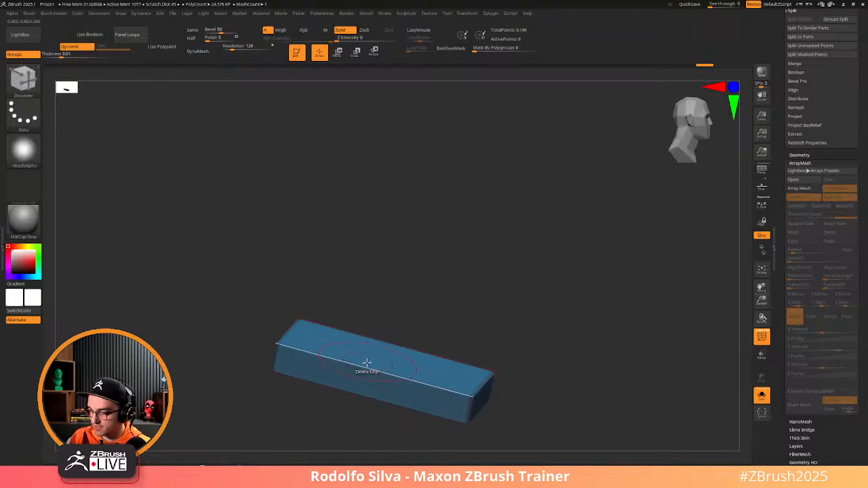
# Insert multiple edge loops across and along the capital block with ZModeler
pyautogui.press('space')
pyautogui.click(356, 247)
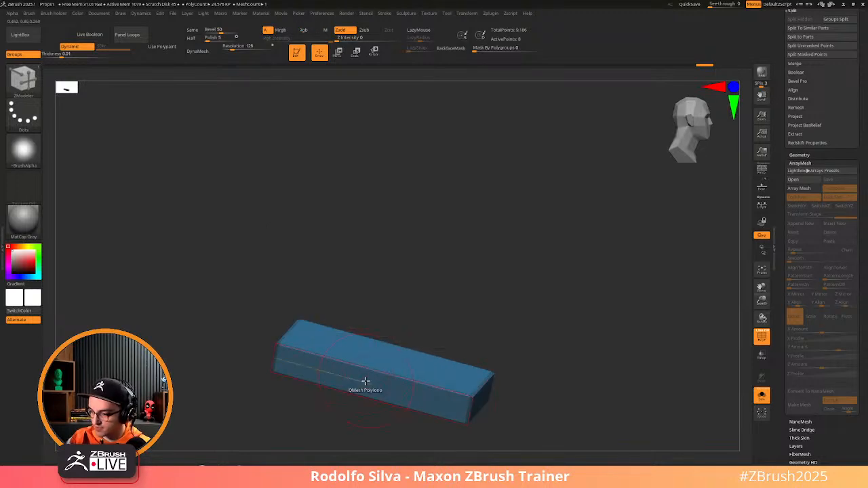
pyautogui.press('space')
pyautogui.click(300, 342)
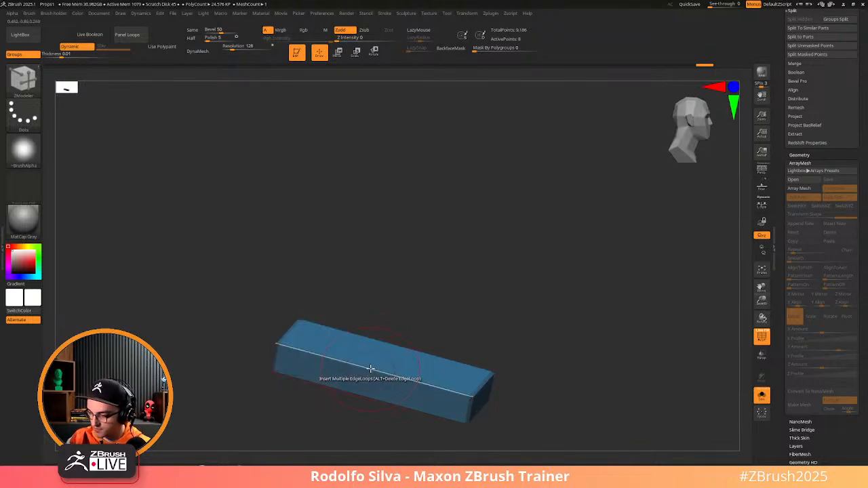
pyautogui.moveTo(372, 369); pyautogui.dragTo(378, 352)
pyautogui.moveTo(379, 351); pyautogui.dragTo(407, 413, button='right')
pyautogui.click(407, 413)
pyautogui.moveTo(480, 388); pyautogui.dragTo(386, 335, button='right')
# Remove all creases from the capital with UnCreaseAll and crease its edges again
pyautogui.moveTo(485, 362)
pyautogui.keyDown('ctrl'); pyautogui.mouseDown(button='right')
pyautogui.moveTo(509, 335)
pyautogui.moveTo(514, 262)
pyautogui.mouseUp(button='right'); pyautogui.keyUp('ctrl')
pyautogui.hotkey('shift', 's')
pyautogui.click(552, 277)
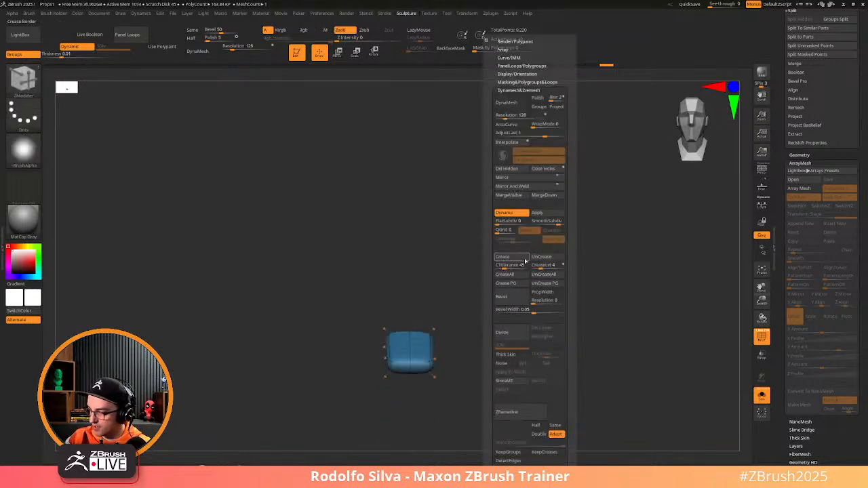
pyautogui.click(525, 260)
pyautogui.moveTo(403, 401); pyautogui.dragTo(465, 403, button='right')
pyautogui.hotkey('shift', 'f')
pyautogui.hotkey('shift', 'f')
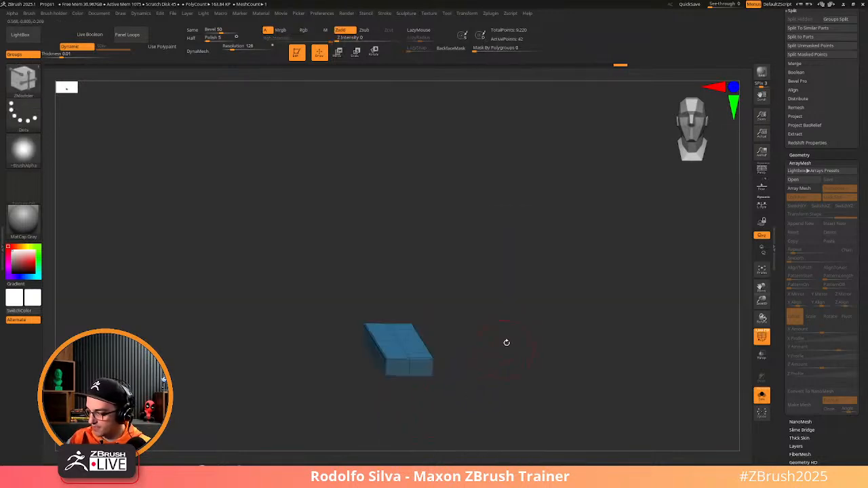
# Set the isolated capital's crease level to 3 and show the rest of the arches again
pyautogui.hotkey('shift', 's')
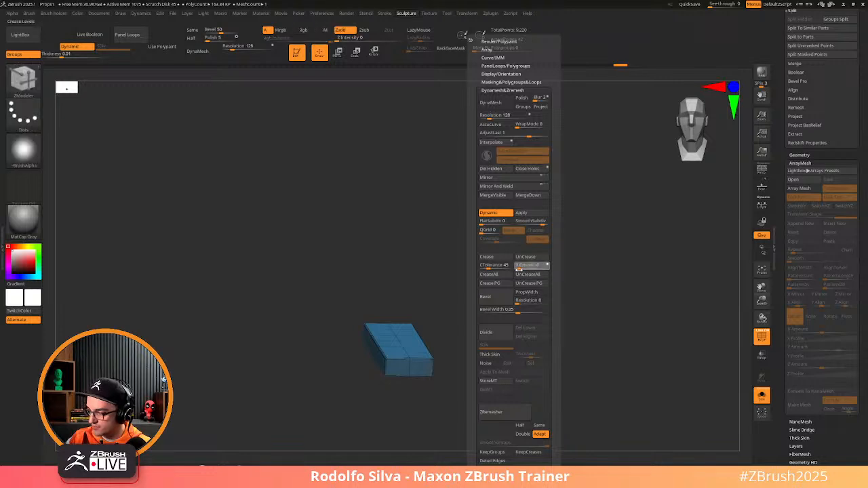
pyautogui.moveTo(519, 270); pyautogui.dragTo(517, 270)
pyautogui.hotkey('ctrl', 's')
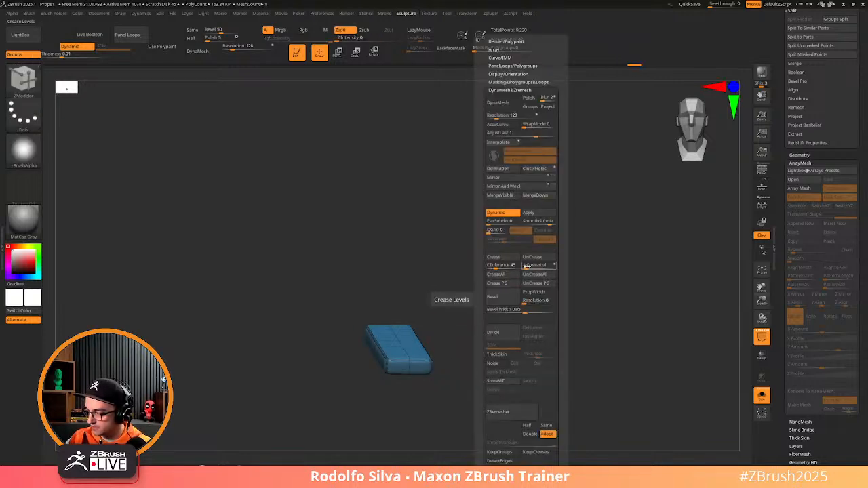
pyautogui.click(527, 266)
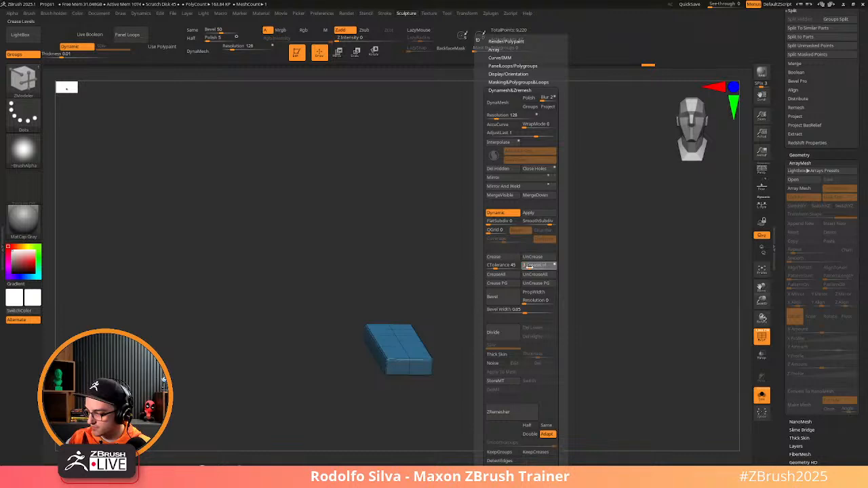
pyautogui.hotkey('shift', 'f')
pyautogui.moveTo(488, 373); pyautogui.dragTo(492, 369)
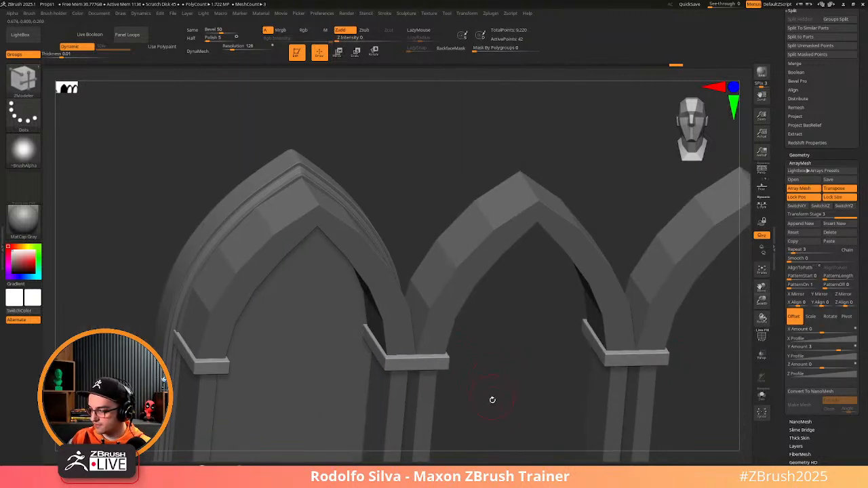
pyautogui.moveTo(491, 411); pyautogui.dragTo(491, 338)
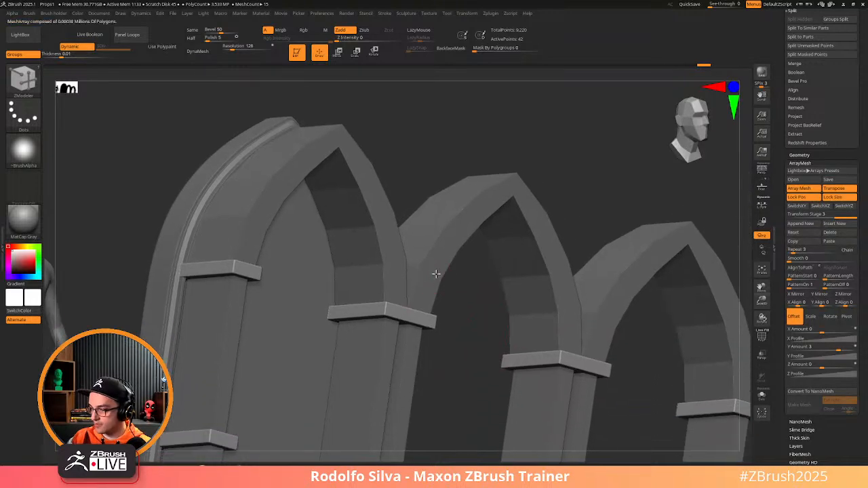
# Copy the front arch's ArrayMesh settings and paste them onto the outer moulding and back panel
pyautogui.moveTo(475, 333); pyautogui.dragTo(473, 378)
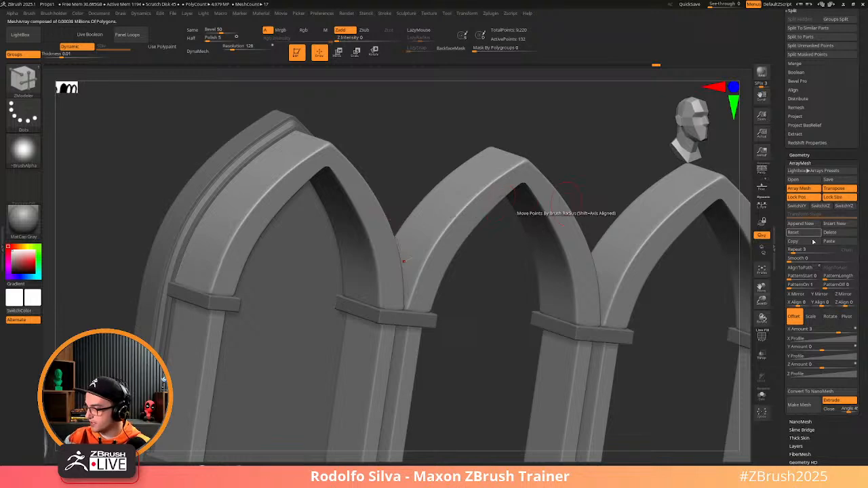
pyautogui.hotkey('ctrl', 'd')
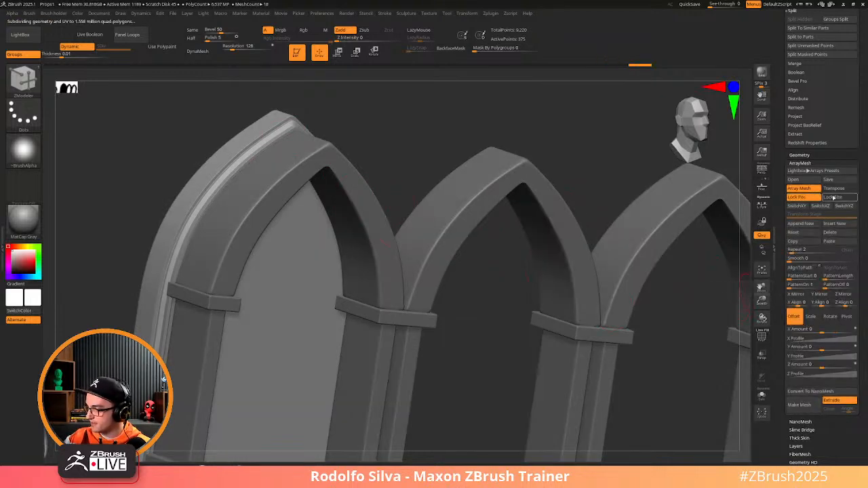
pyautogui.click(838, 242)
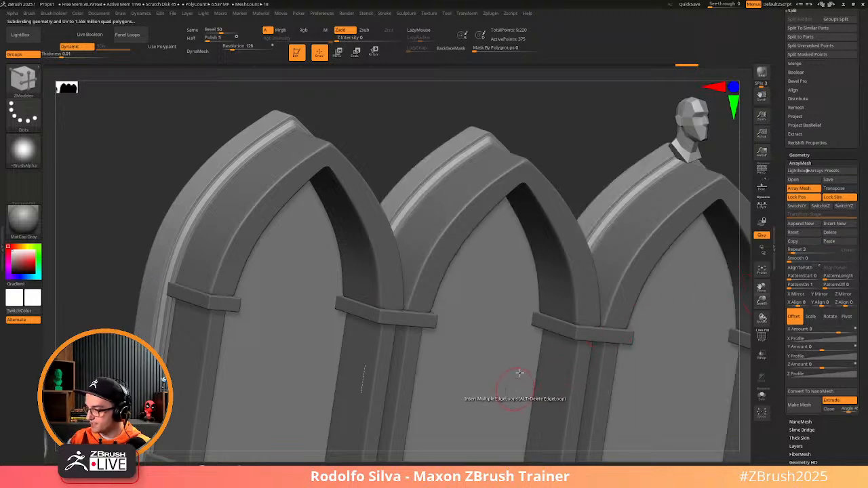
pyautogui.keyDown('ctrl'); pyautogui.moveTo(576, 151); pyautogui.dragTo(524, 87, button='right'); pyautogui.keyUp('ctrl')
pyautogui.moveTo(532, 244); pyautogui.dragTo(491, 333)
pyautogui.press('f')
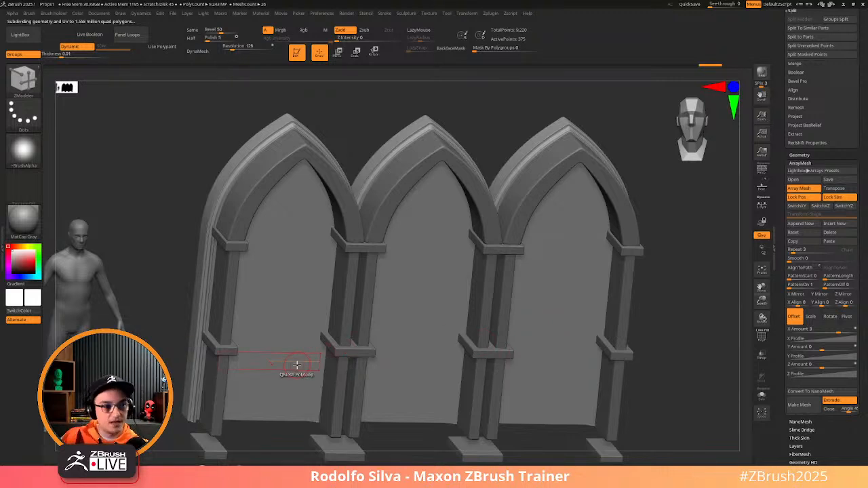
# Select the capital subtool between the first two arches and save the project
pyautogui.keyDown('alt'); pyautogui.click(356, 258); pyautogui.keyUp('alt')
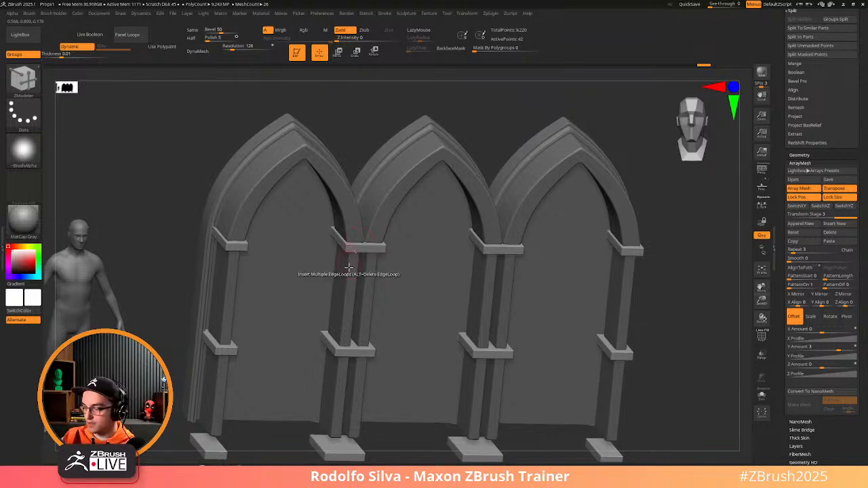
pyautogui.keyDown('ctrl'); pyautogui.moveTo(352, 279); pyautogui.dragTo(366, 303, button='right'); pyautogui.keyUp('ctrl')
pyautogui.moveTo(367, 302); pyautogui.dragTo(416, 254, button='right')
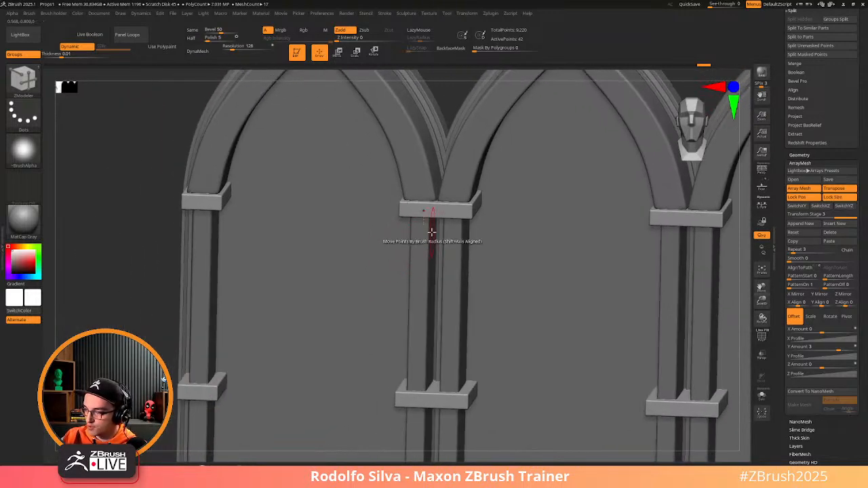
pyautogui.moveTo(412, 202); pyautogui.dragTo(424, 209, button='right')
pyautogui.press('ctrl')
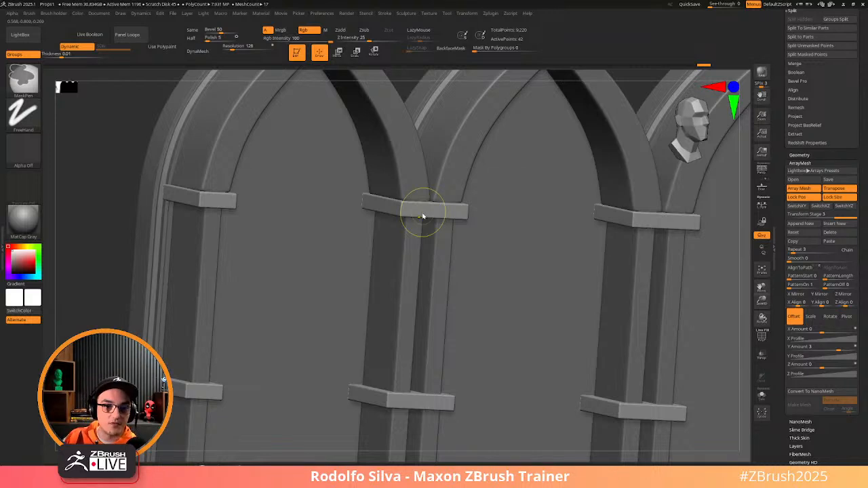
pyautogui.hotkey('ctrl', 's')
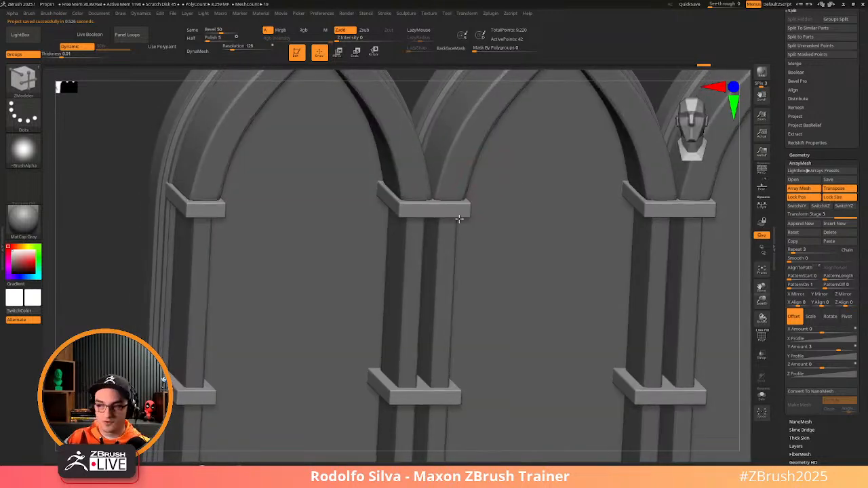
pyautogui.keyDown('ctrl'); pyautogui.moveTo(449, 198); pyautogui.dragTo(429, 193, button='right'); pyautogui.keyUp('ctrl')
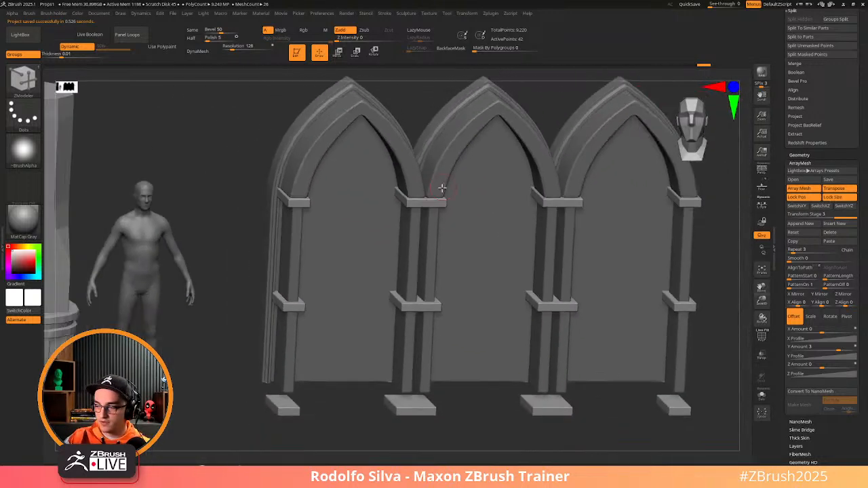
# Set the QuickSave maximum duration to 90 minutes in the preferences
pyautogui.click(319, 14)
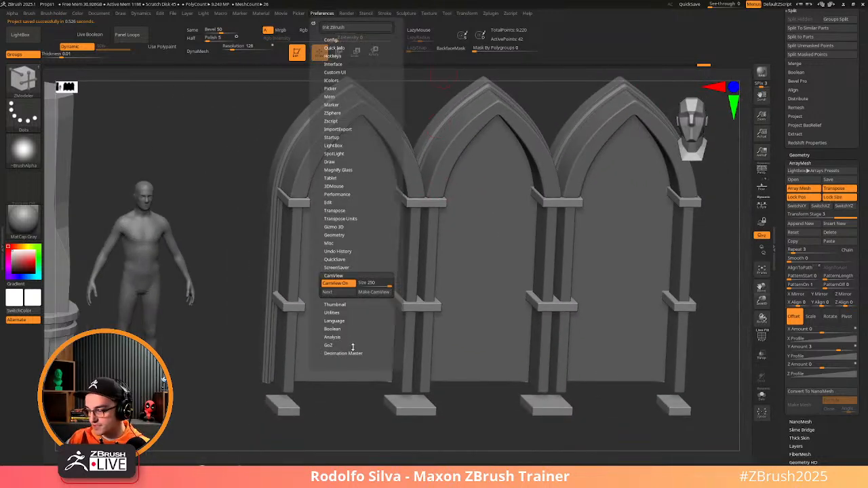
pyautogui.click(343, 260)
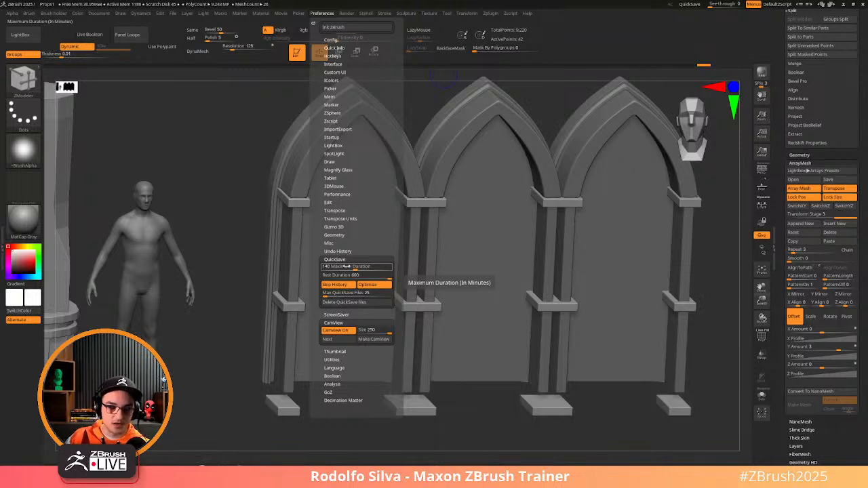
pyautogui.moveTo(351, 266); pyautogui.dragTo(350, 267)
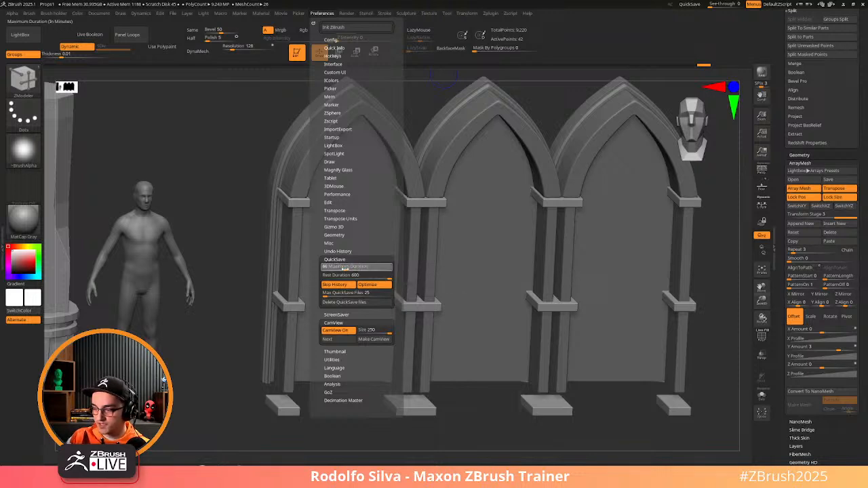
pyautogui.press('Return')
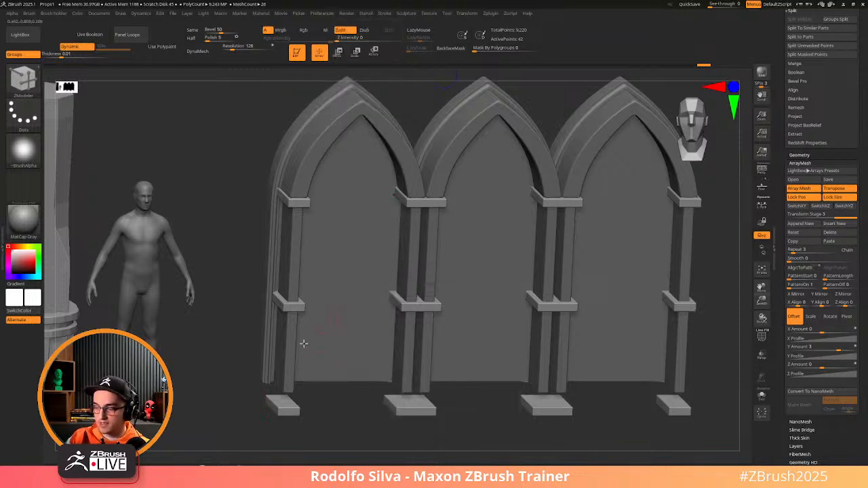
pyautogui.click(324, 14)
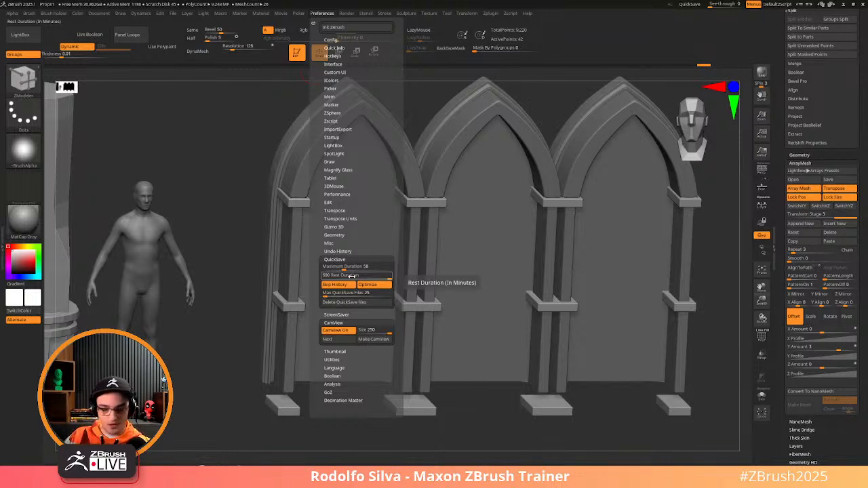
pyautogui.moveTo(341, 268); pyautogui.dragTo(345, 268)
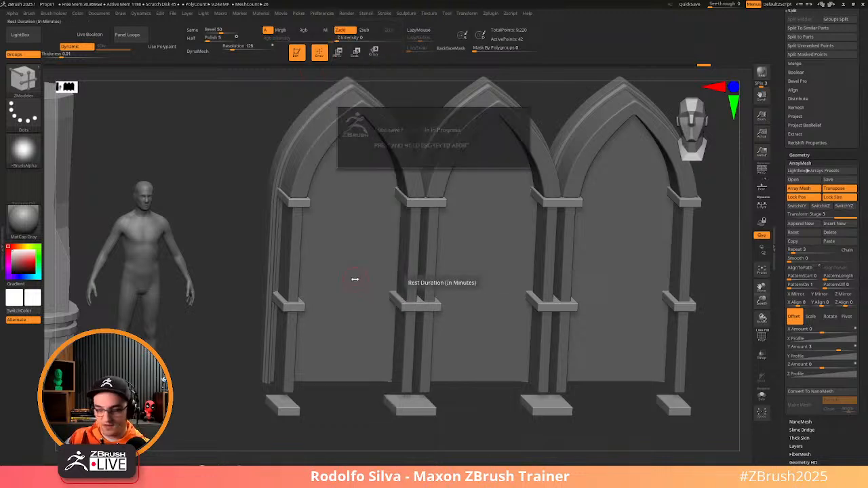
pyautogui.moveTo(357, 136); pyautogui.dragTo(363, 134, button='right')
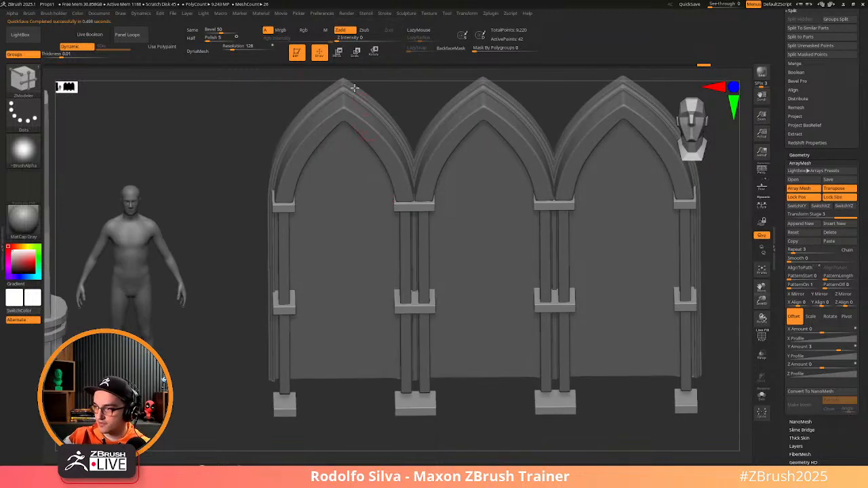
pyautogui.click(327, 15)
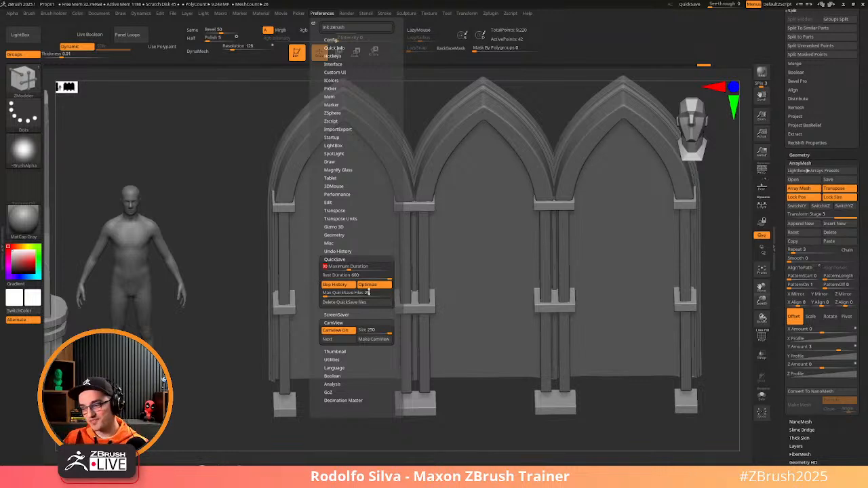
# Check the capital's wireframe up close and apply its dynamic subdivision as real geometry
pyautogui.moveTo(258, 302); pyautogui.dragTo(346, 287)
pyautogui.keyDown('alt'); pyautogui.moveTo(376, 265); pyautogui.dragTo(473, 317, button='right'); pyautogui.keyUp('alt')
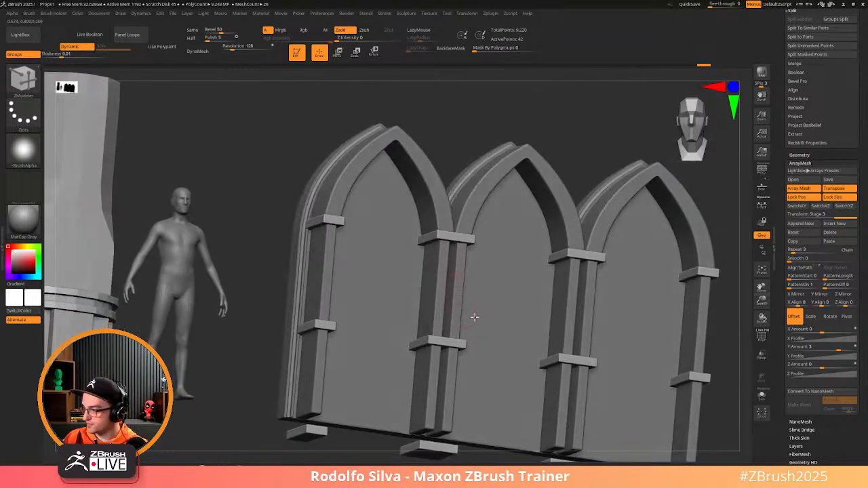
pyautogui.moveTo(472, 281)
pyautogui.mouseDown(button='right')
pyautogui.moveTo(464, 268)
pyautogui.moveTo(483, 286)
pyautogui.mouseUp(button='right')
pyautogui.hotkey('shift', 'f')
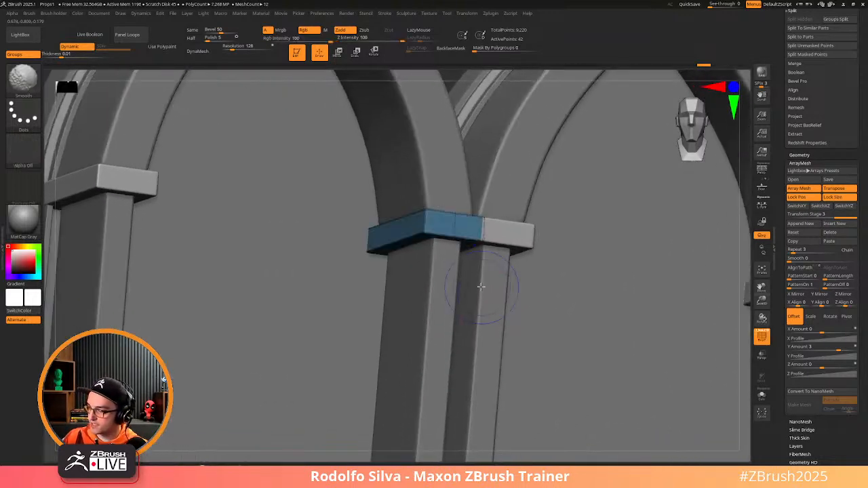
pyautogui.hotkey('shift', 'f')
pyautogui.hotkey('ctrl', 'space')
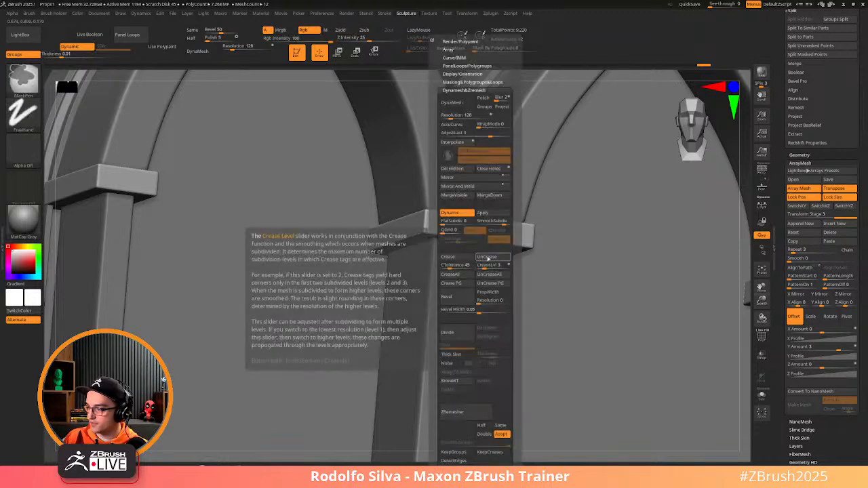
pyautogui.click(495, 212)
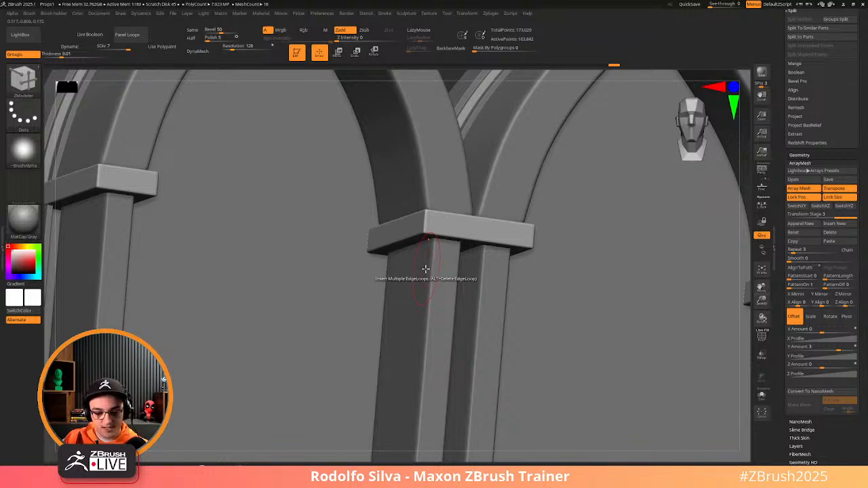
# Switch to the MalletFast2 brush for sculpting the capital
pyautogui.press('b')
pyautogui.press('m')
pyautogui.press('a')
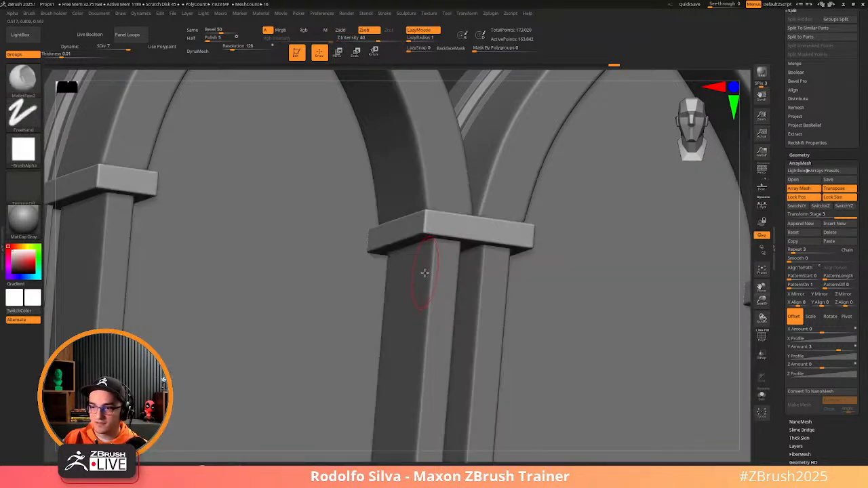
pyautogui.click(23, 80)
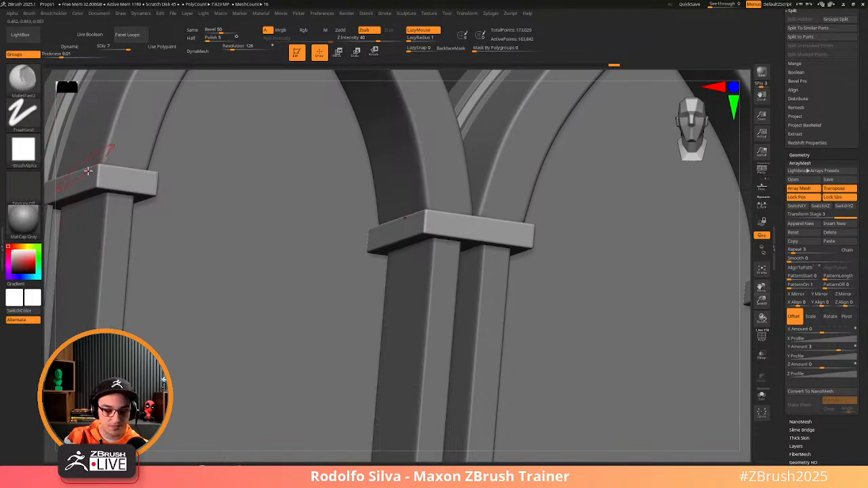
pyautogui.press('b')
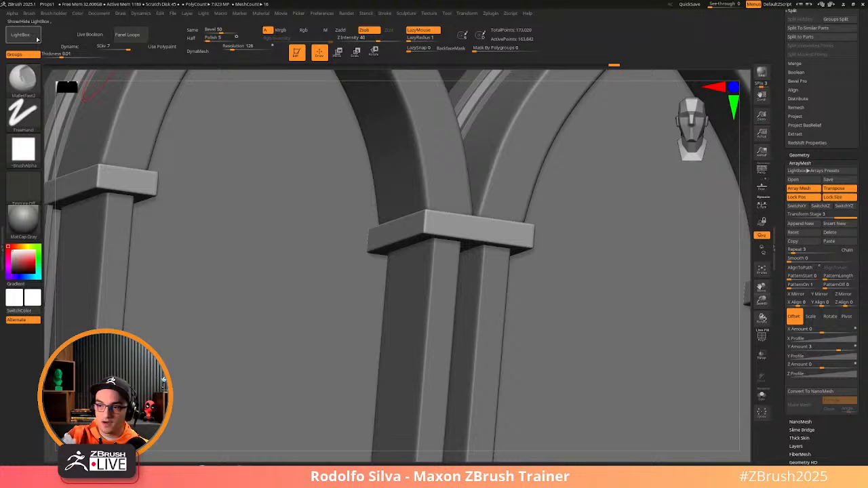
# Browse the ZModeler, Mallet and Trim brush folders in LightBox
pyautogui.click(38, 38)
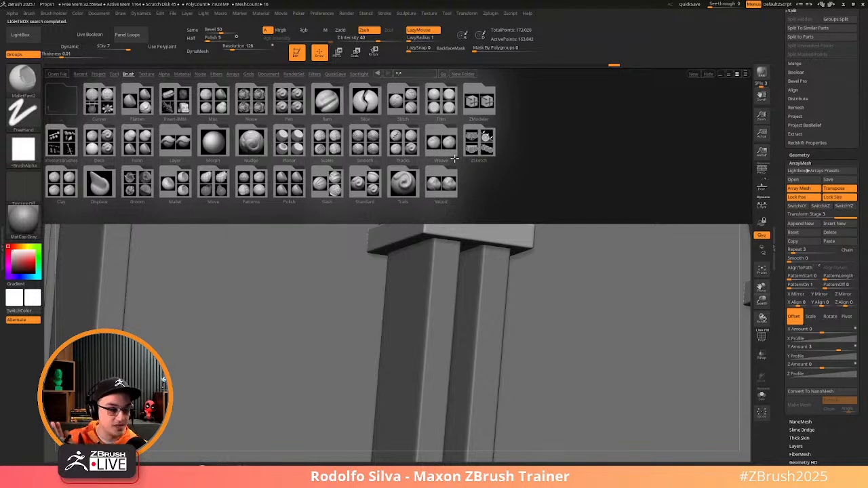
pyautogui.click(482, 107)
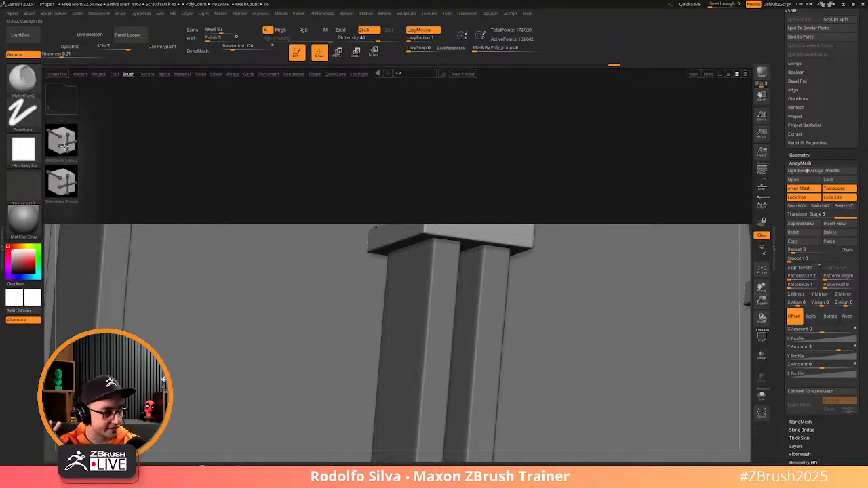
pyautogui.click(128, 74)
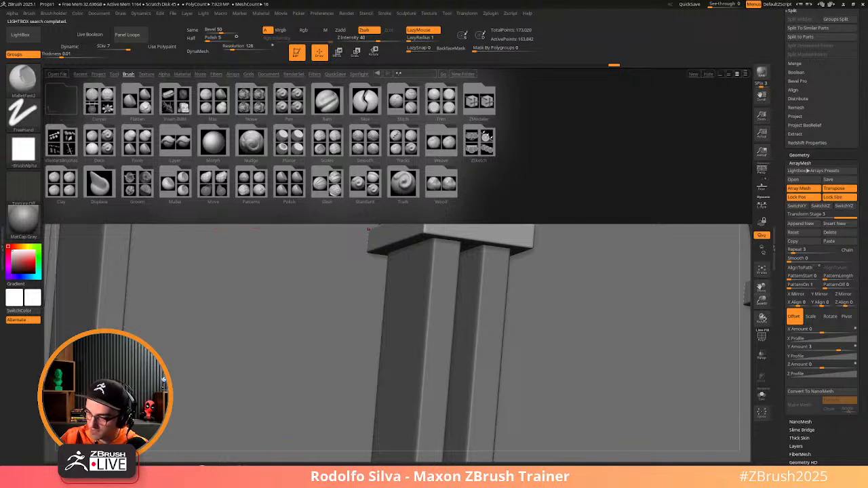
pyautogui.click(183, 187)
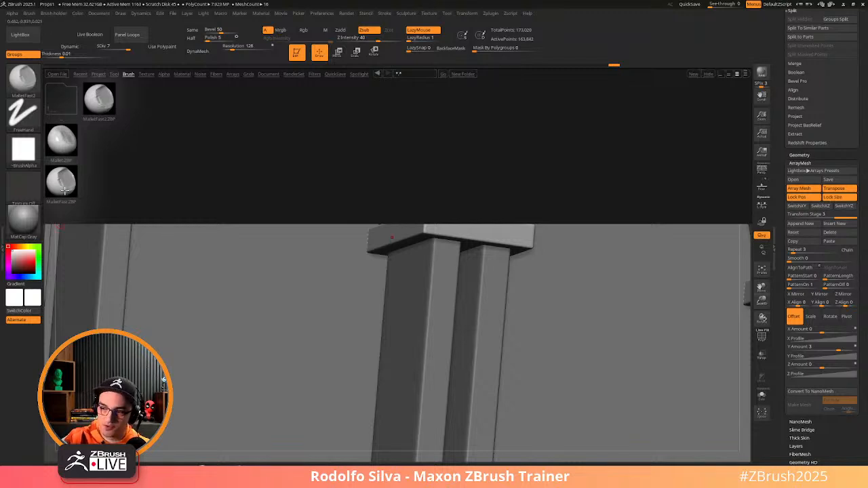
pyautogui.click(126, 75)
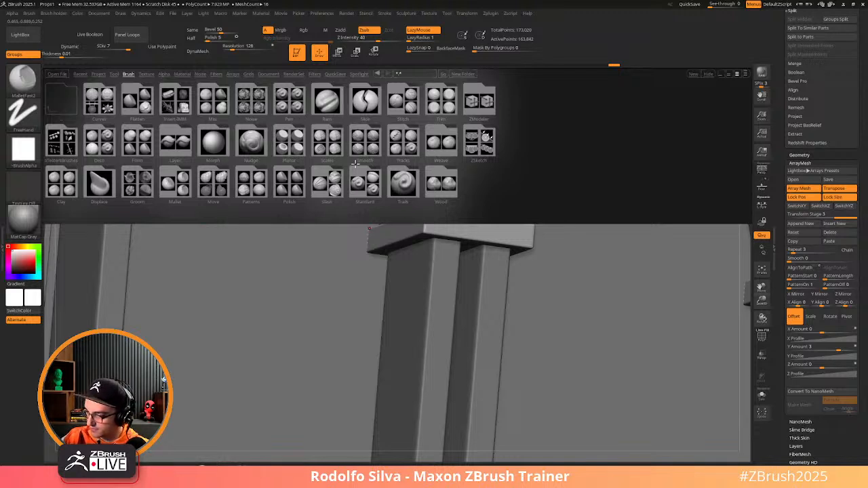
pyautogui.doubleClick(444, 105)
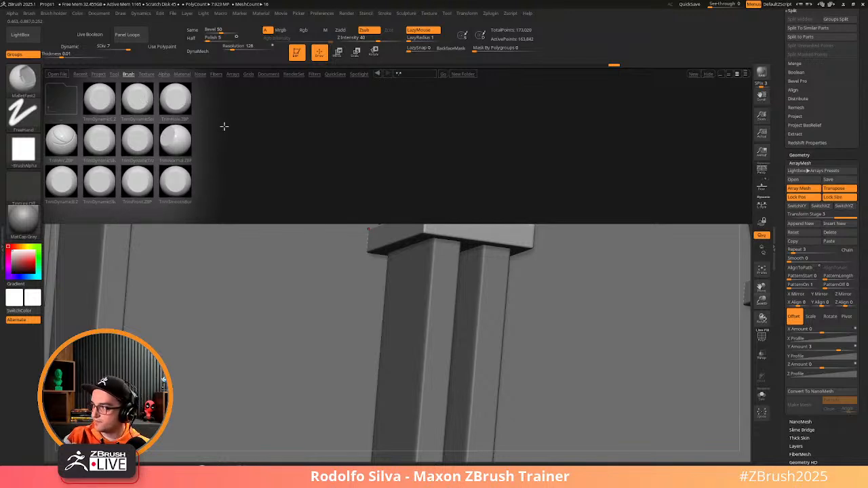
# Close the LightBox browser and reduce the MalletFast2 brush's draw size for work on the capital
pyautogui.click(745, 73)
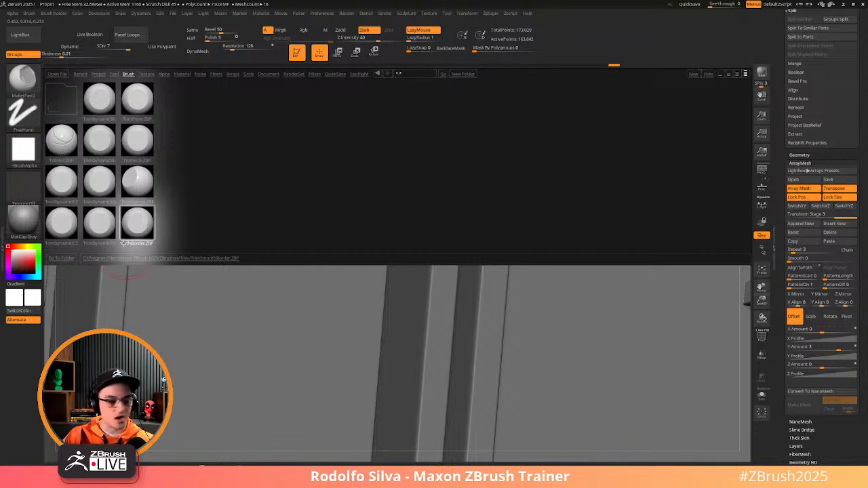
pyautogui.press(',')
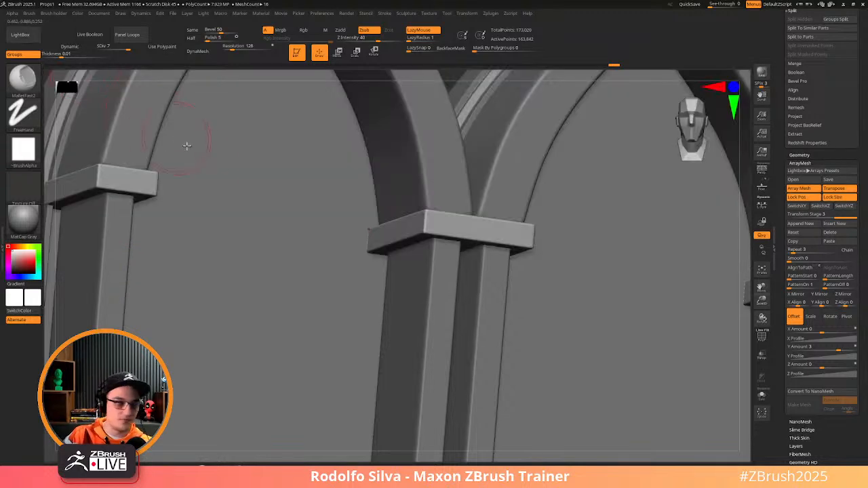
pyautogui.moveTo(355, 258); pyautogui.dragTo(343, 244, button='right')
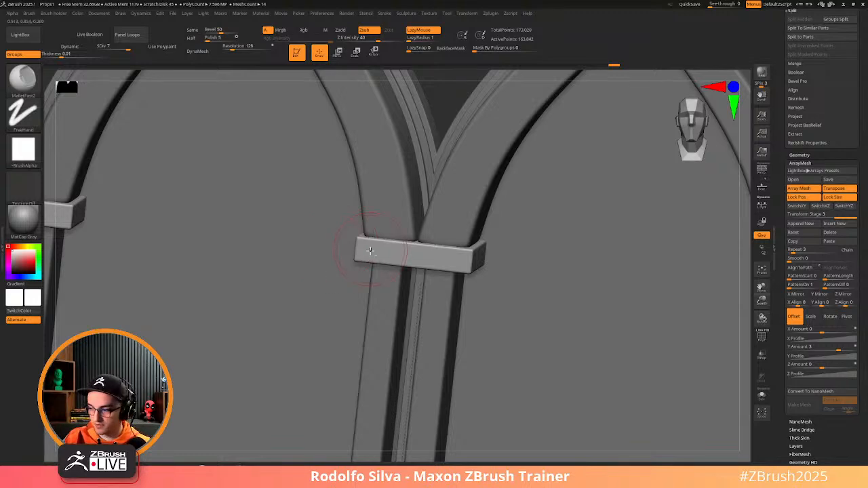
pyautogui.moveTo(370, 248); pyautogui.dragTo(376, 204, button='right')
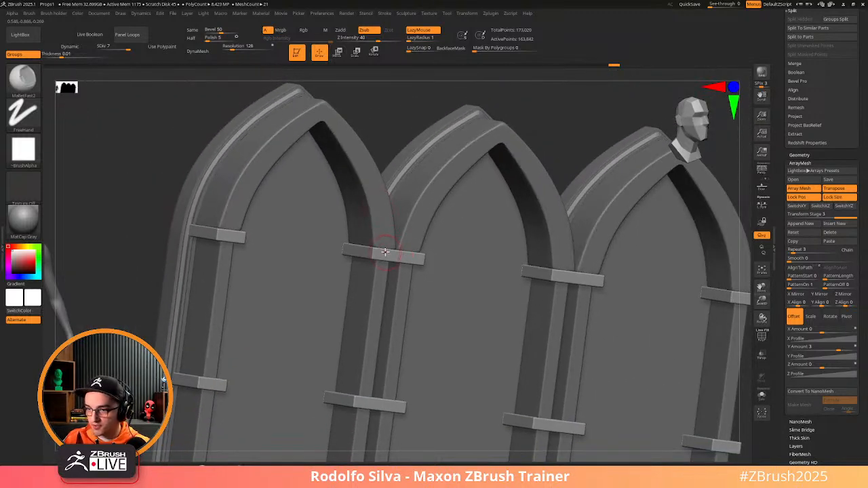
pyautogui.keyDown('ctrl'); pyautogui.moveTo(386, 254); pyautogui.dragTo(386, 298, button='right'); pyautogui.keyUp('ctrl')
pyautogui.press('s')
pyautogui.moveTo(379, 247); pyautogui.dragTo(363, 248)
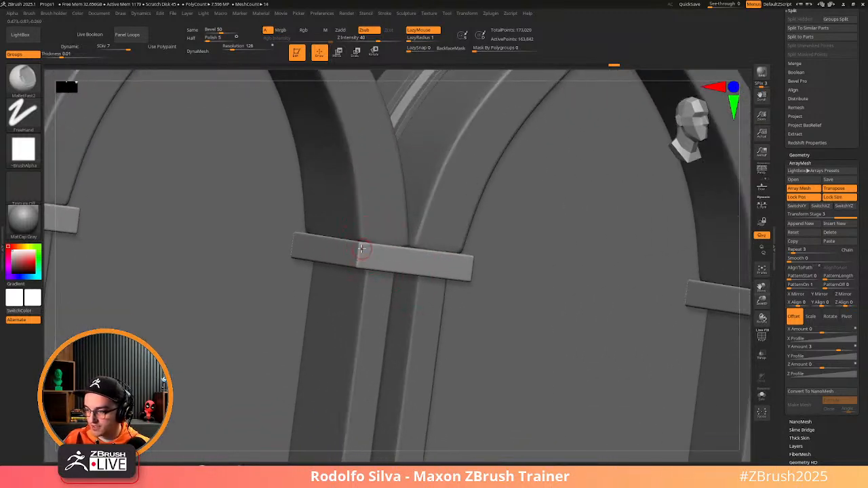
# Chip the capital's upper front corner with the MalletFast2 brush
pyautogui.moveTo(441, 262); pyautogui.dragTo(408, 262, button='right')
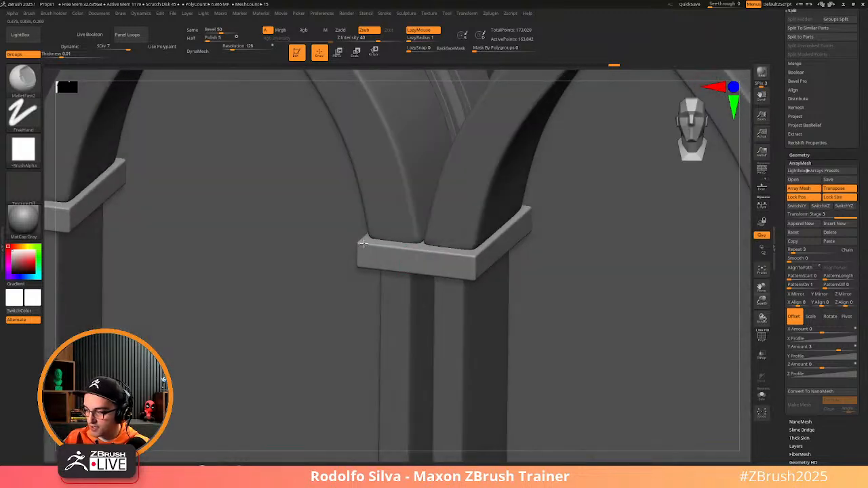
pyautogui.moveTo(361, 245); pyautogui.dragTo(374, 250)
pyautogui.moveTo(374, 250); pyautogui.dragTo(427, 278, button='right')
pyautogui.moveTo(361, 248); pyautogui.dragTo(359, 250)
pyautogui.moveTo(459, 258); pyautogui.dragTo(450, 254, button='right')
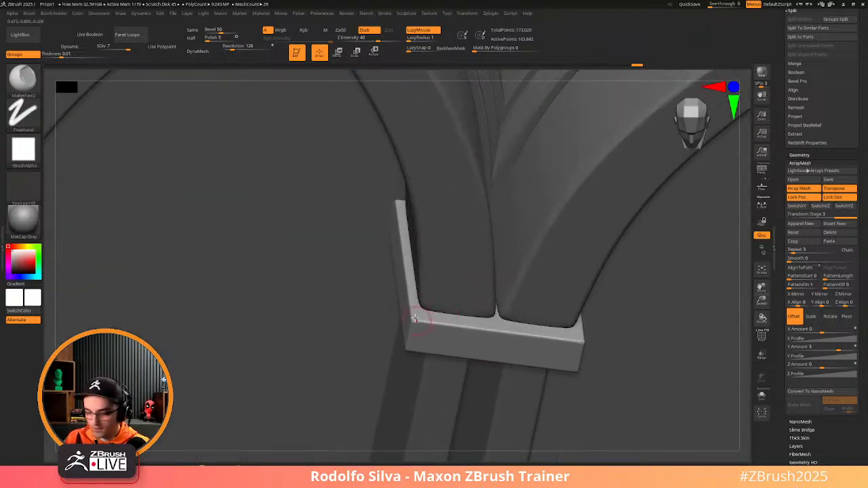
# Switch to the TrimDynamic brush for flattening the capital's corners
pyautogui.press('b')
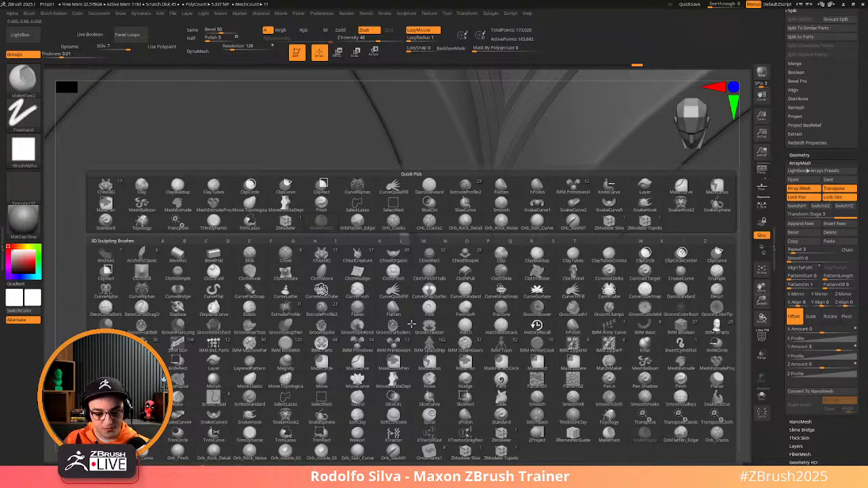
pyautogui.press('t')
pyautogui.press('d')
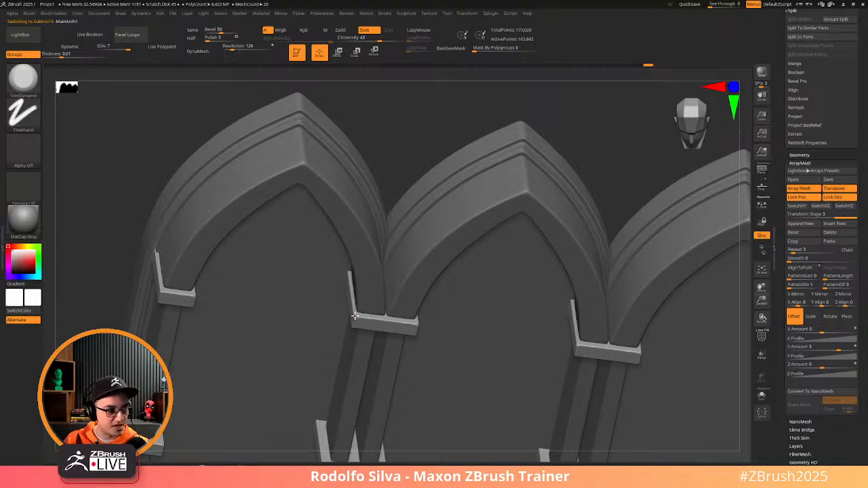
pyautogui.click(355, 316)
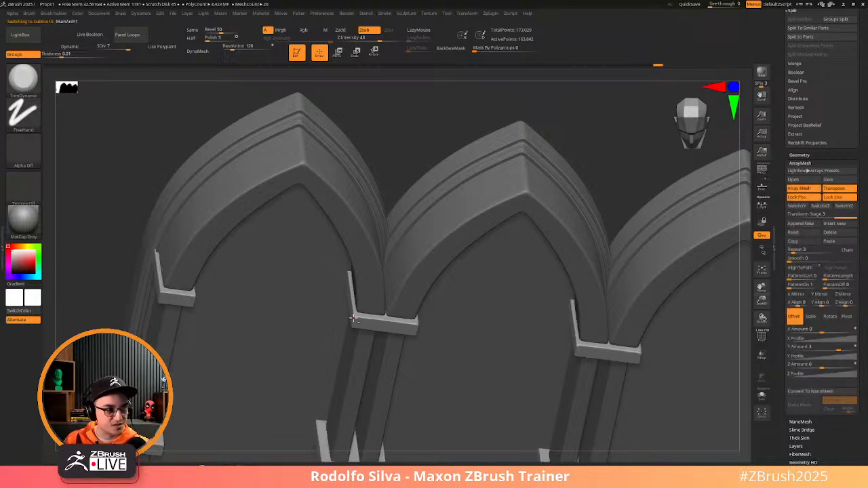
pyautogui.scroll(-5, 795, 199)
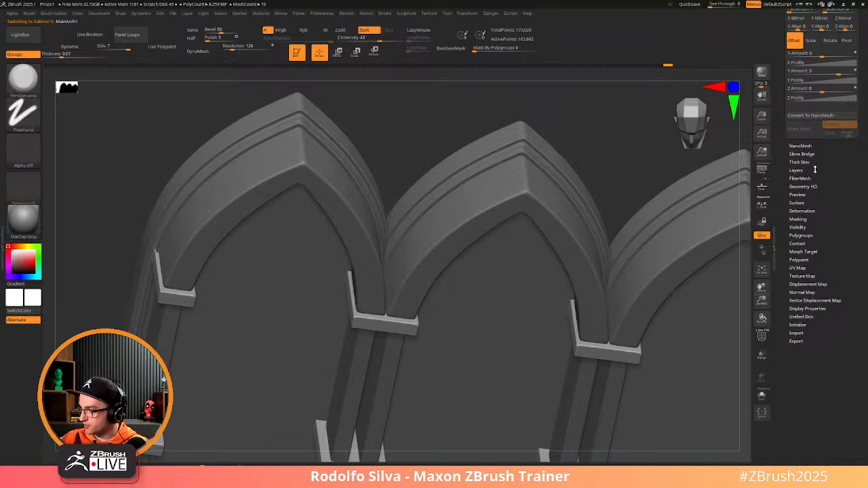
pyautogui.scroll(5, 827, 253)
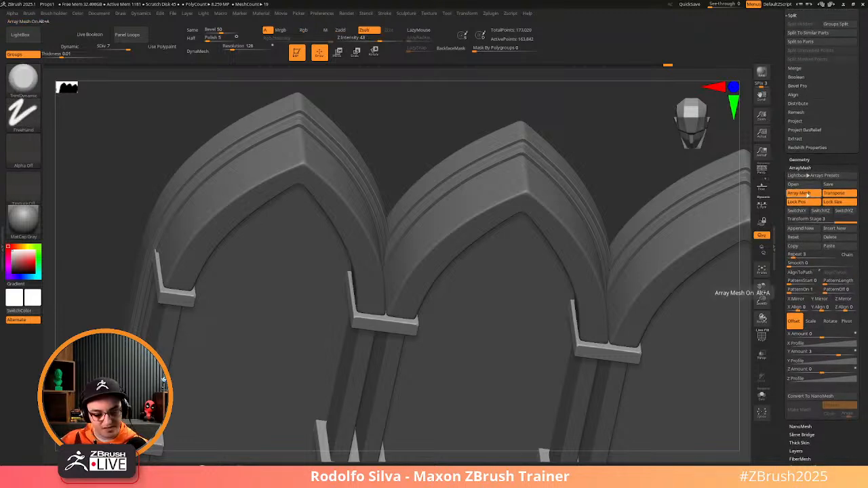
pyautogui.press('ctrl')
pyautogui.keyDown('ctrl'); pyautogui.keyDown('alt'); pyautogui.click(806, 195); pyautogui.keyUp('alt'); pyautogui.keyUp('ctrl')
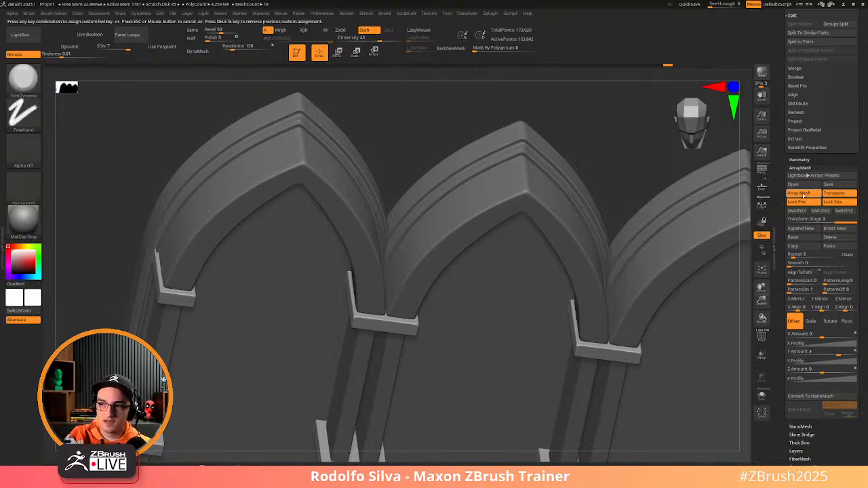
pyautogui.press('Escape')
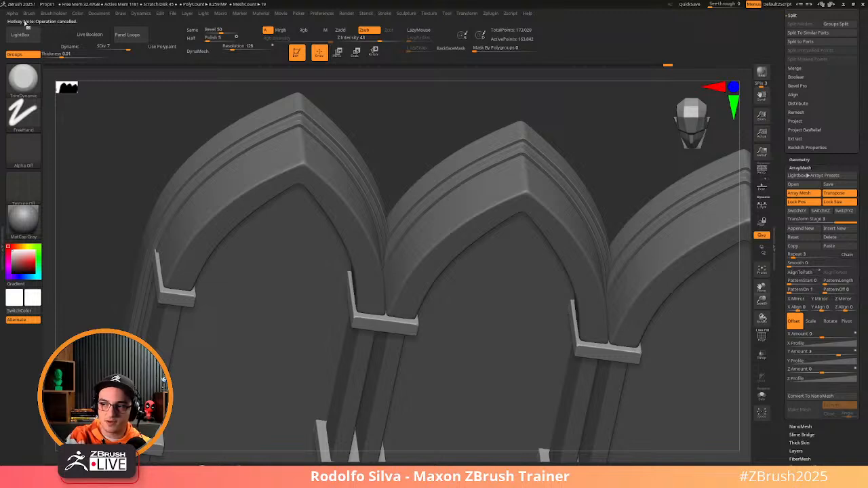
# Assign Alt+A as the custom hotkey for the Array Mesh switch
pyautogui.press('ctrl')
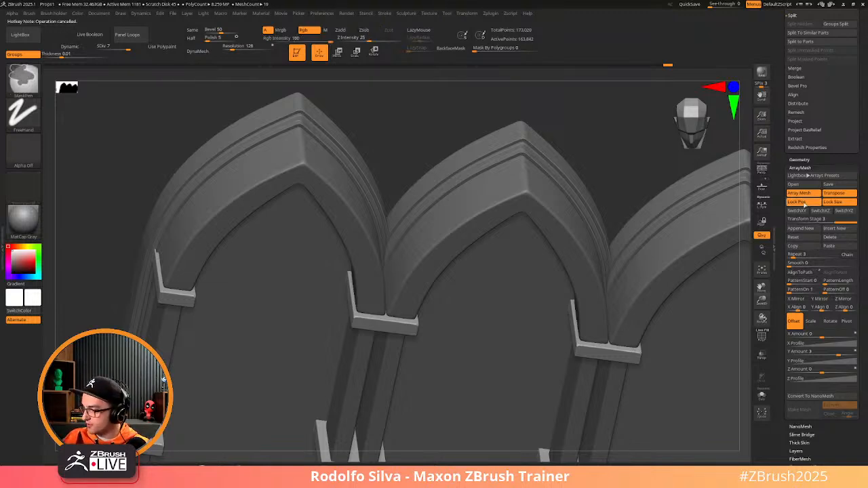
pyautogui.keyDown('ctrl'); pyautogui.keyDown('alt'); pyautogui.click(805, 196); pyautogui.keyUp('alt'); pyautogui.keyUp('ctrl')
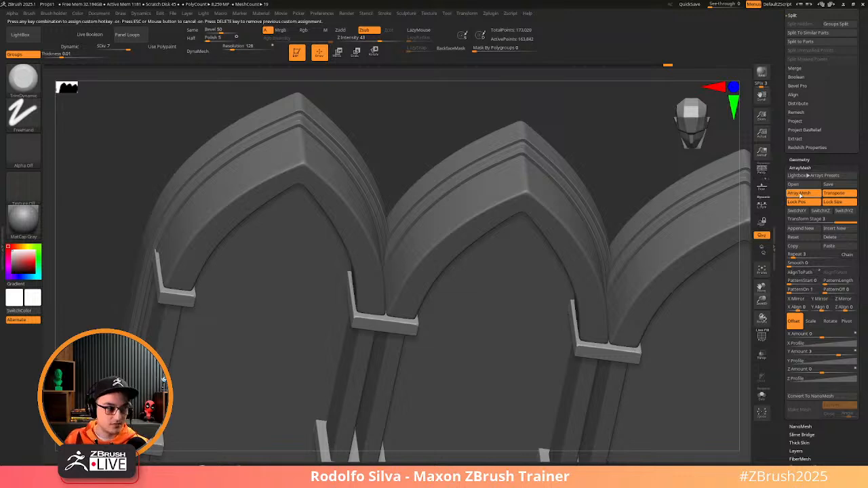
pyautogui.hotkey('alt', 'a')
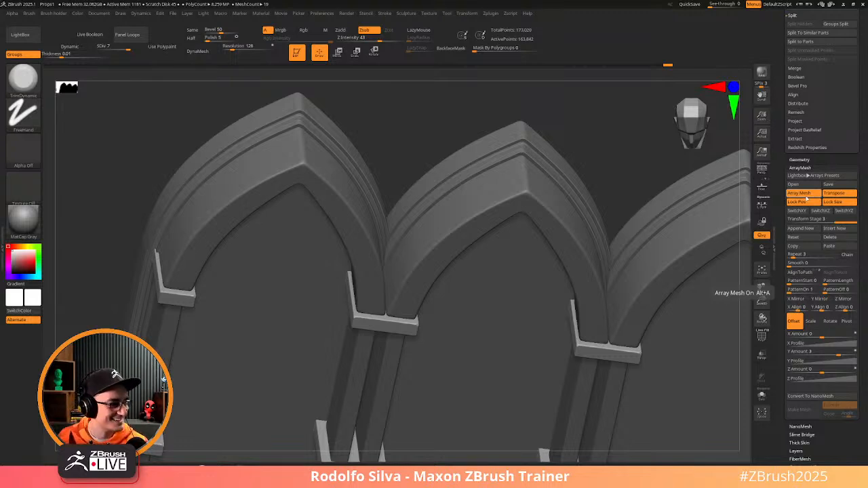
# Check the capital's polygroups and trim its lower front corner and the adjoining bottom edge with TrimDynamic
pyautogui.moveTo(369, 328); pyautogui.dragTo(386, 355, button='right')
pyautogui.hotkey('shift', 'f')
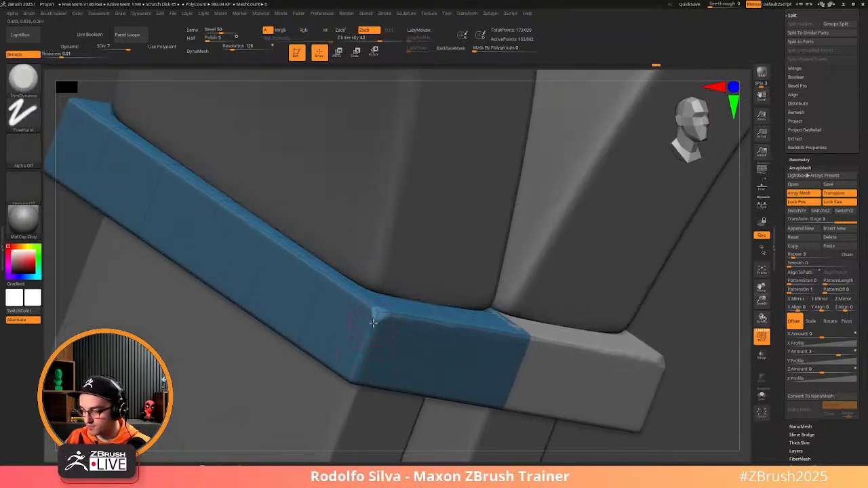
pyautogui.hotkey('shift', 'f')
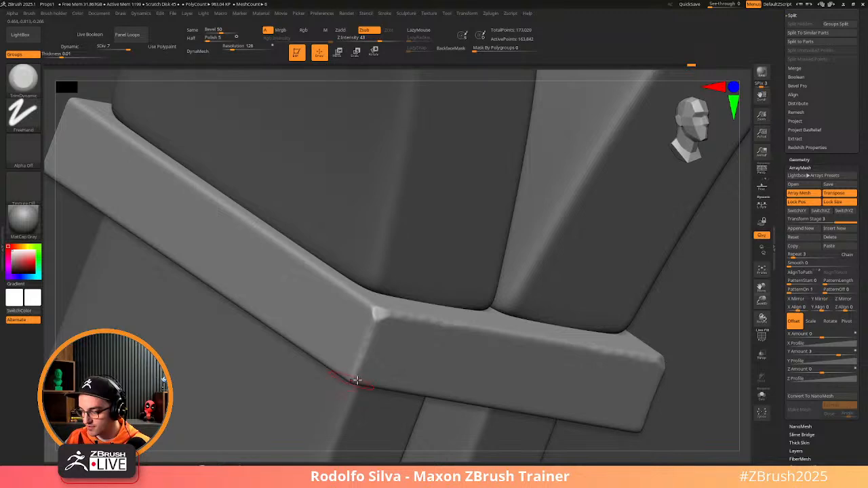
pyautogui.moveTo(381, 382); pyautogui.dragTo(353, 363, button='right')
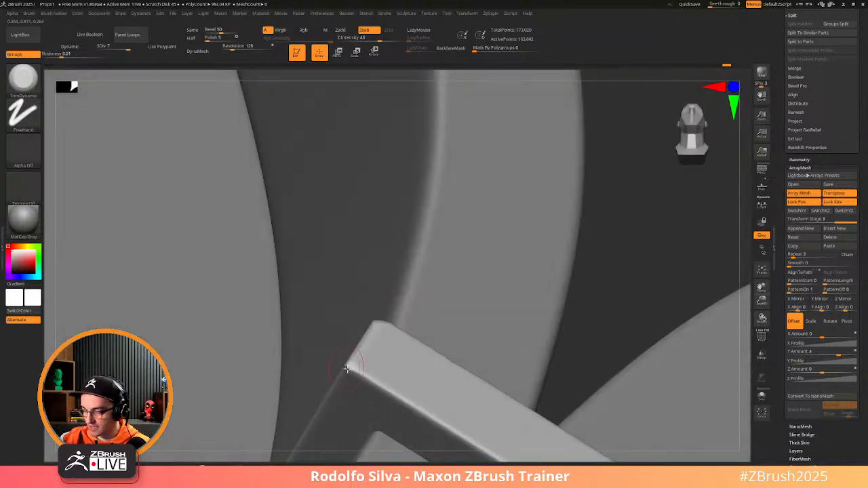
pyautogui.moveTo(348, 369)
pyautogui.mouseDown()
pyautogui.moveTo(385, 344)
pyautogui.moveTo(384, 382)
pyautogui.mouseUp()
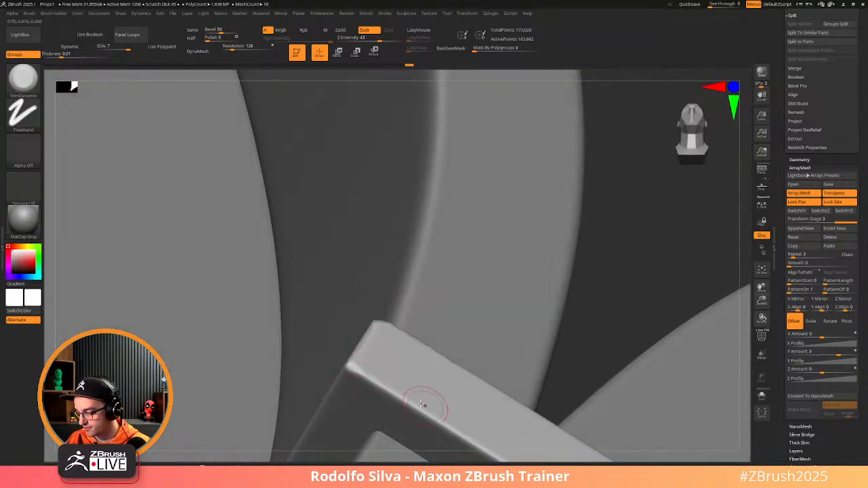
pyautogui.moveTo(421, 404); pyautogui.dragTo(424, 407)
# Trim further along the capital's bottom edge, then flatten the lower corner at its far end with Array Mesh off
pyautogui.keyDown('alt'); pyautogui.moveTo(425, 407); pyautogui.dragTo(275, 297, button='right'); pyautogui.keyUp('alt')
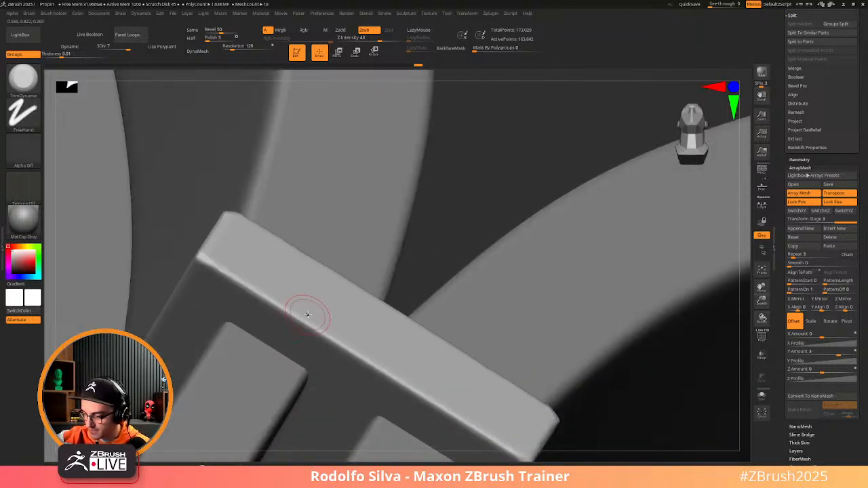
pyautogui.moveTo(308, 315); pyautogui.dragTo(366, 360)
pyautogui.moveTo(366, 361); pyautogui.dragTo(383, 359, button='right')
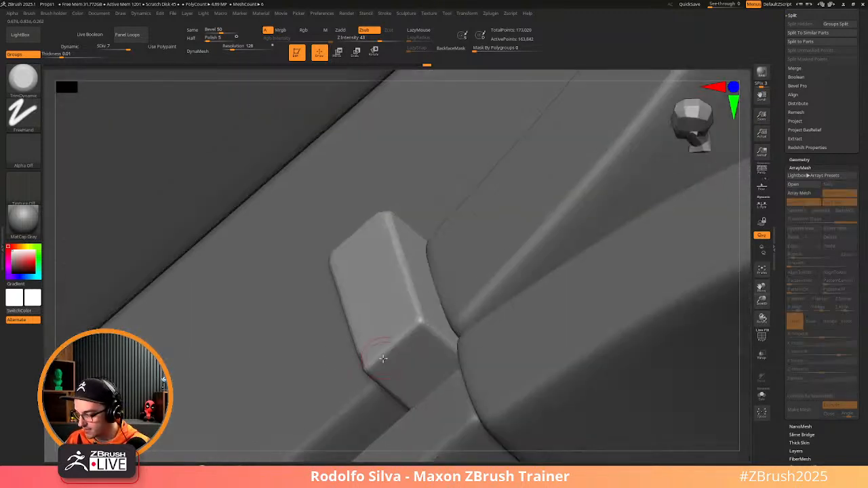
pyautogui.moveTo(366, 369)
pyautogui.mouseDown()
pyautogui.moveTo(425, 319)
pyautogui.moveTo(411, 326)
pyautogui.mouseUp()
# Isolate the capital, adjust the brush size and trim its remaining corners and end edges with TrimDynamic
pyautogui.press('s')
pyautogui.moveTo(420, 322); pyautogui.dragTo(409, 272, button='right')
pyautogui.hotkey('alt', 's')
pyautogui.moveTo(673, 371); pyautogui.dragTo(591, 295, button='right')
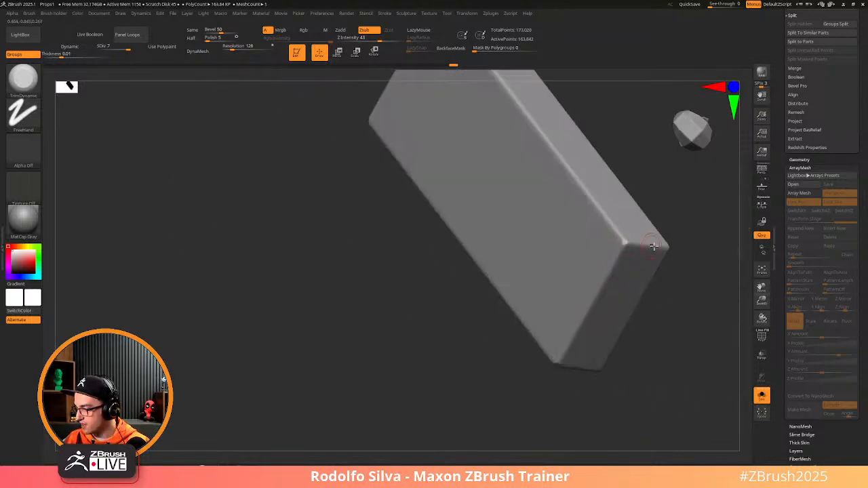
pyautogui.moveTo(657, 250); pyautogui.dragTo(676, 249, button='right')
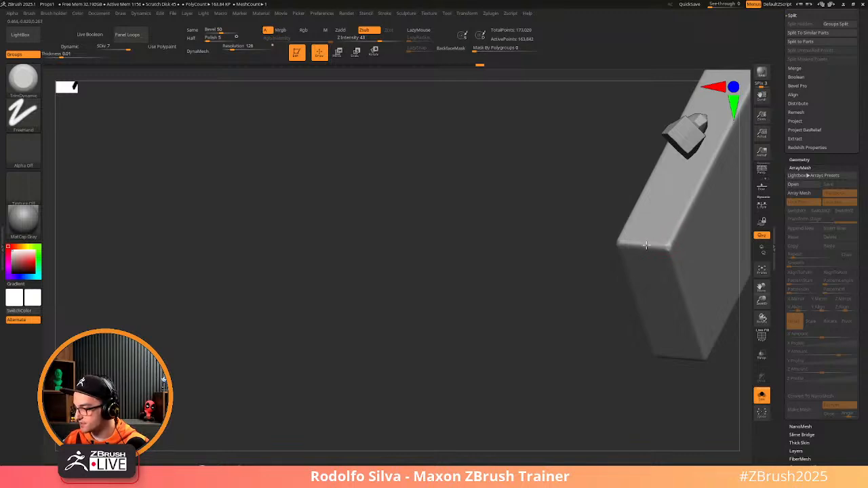
pyautogui.moveTo(649, 246); pyautogui.dragTo(663, 252, button='right')
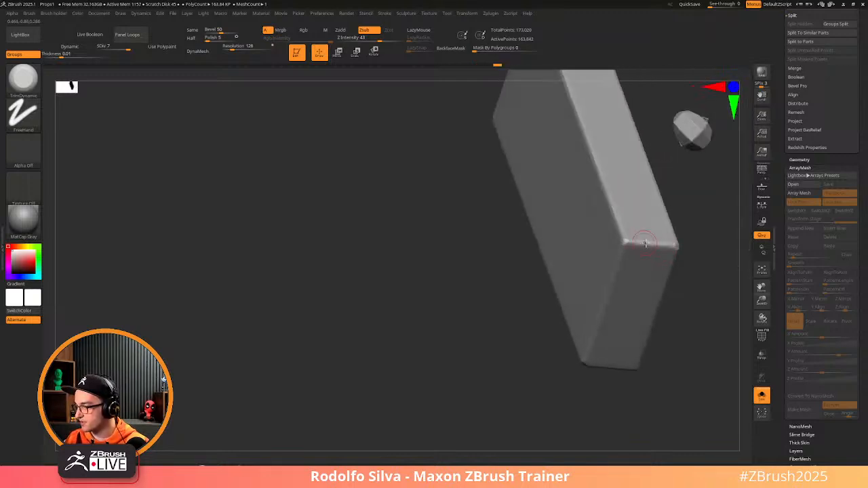
pyautogui.moveTo(629, 260); pyautogui.dragTo(594, 343, button='right')
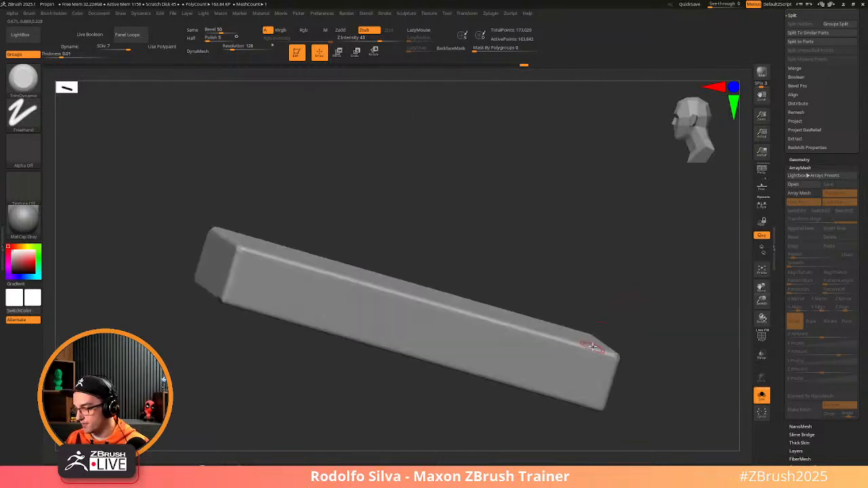
pyautogui.keyDown('alt'); pyautogui.moveTo(514, 333); pyautogui.dragTo(681, 359, button='right'); pyautogui.keyUp('alt')
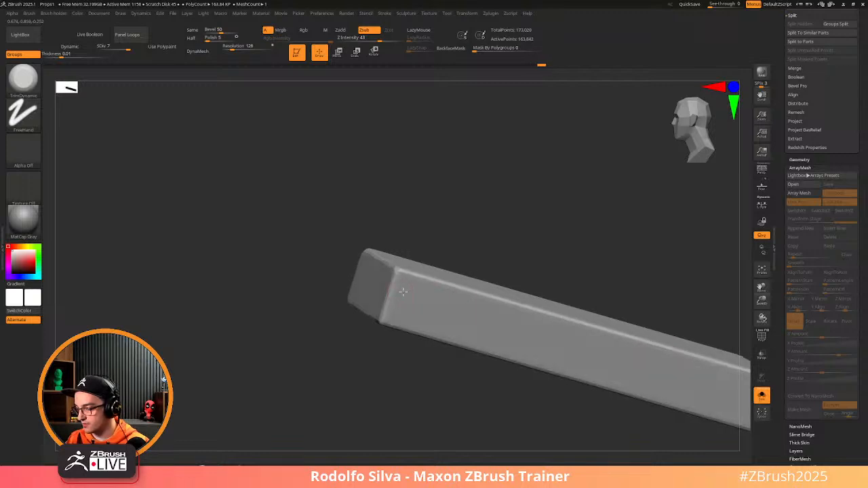
pyautogui.moveTo(403, 293); pyautogui.dragTo(430, 275, button='right')
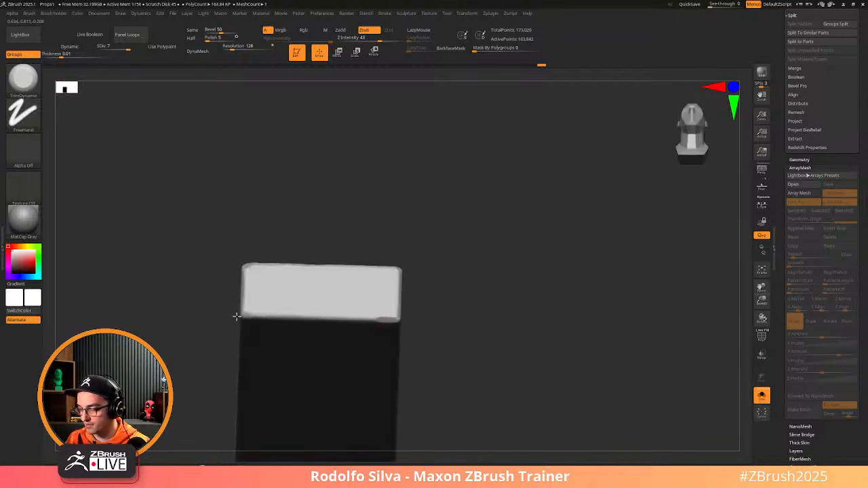
pyautogui.moveTo(237, 316); pyautogui.dragTo(310, 351, button='right')
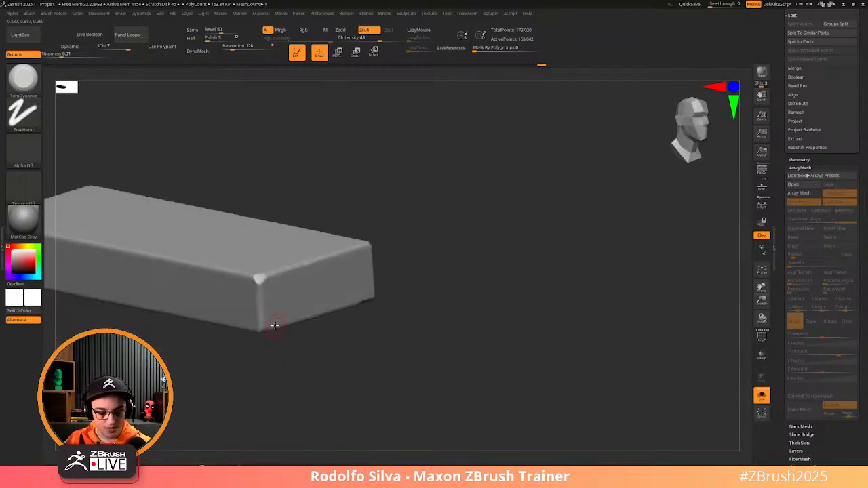
# Switch to the MalletFast2 brush, leave solo mode, adjust the draw size and turn Array Mesh off
pyautogui.press('b')
pyautogui.press('m')
pyautogui.press('f')
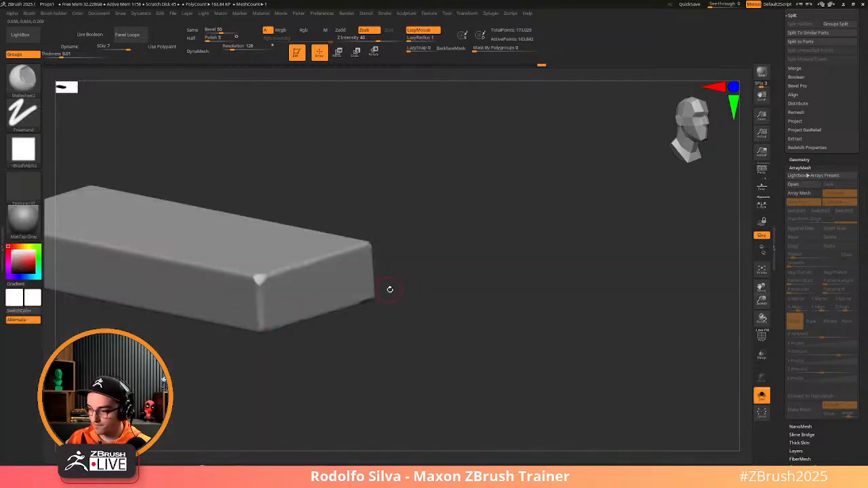
pyautogui.moveTo(390, 289); pyautogui.dragTo(386, 292, button='right')
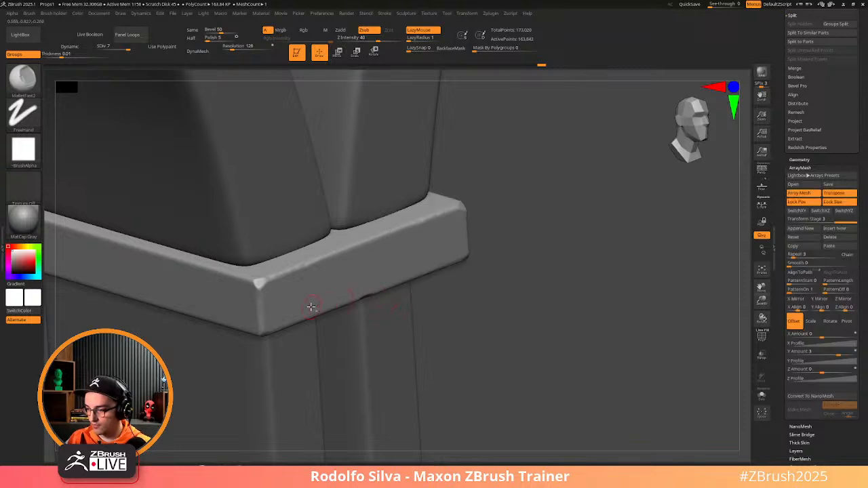
pyautogui.press('space')
pyautogui.press('s')
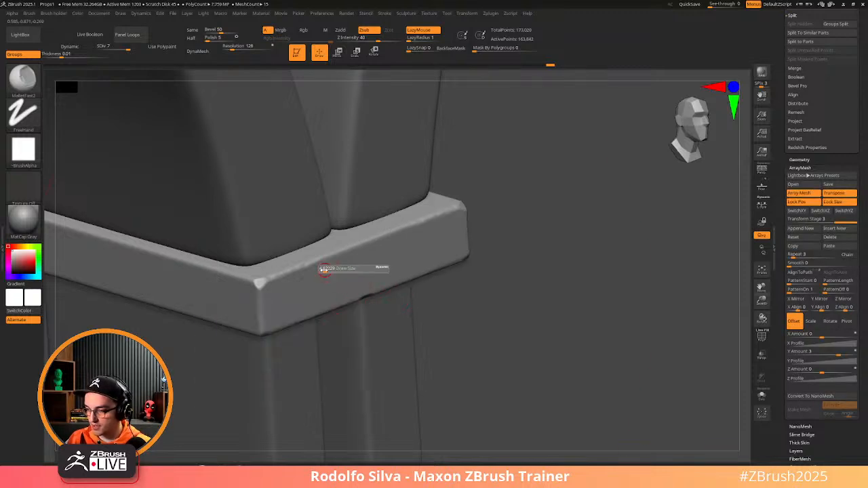
pyautogui.moveTo(323, 270)
pyautogui.mouseDown()
pyautogui.moveTo(310, 274)
pyautogui.moveTo(317, 252)
pyautogui.moveTo(303, 267)
pyautogui.moveTo(252, 276)
pyautogui.mouseUp()
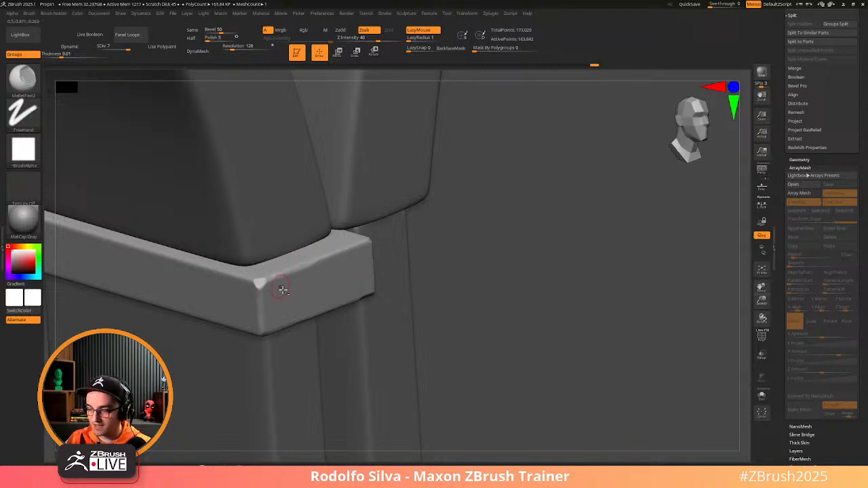
# Isolate the capital and subdivide it to level 8 for finer edge chipping
pyautogui.moveTo(298, 289)
pyautogui.keyDown('alt'); pyautogui.mouseDown(button='right')
pyautogui.moveTo(470, 305)
pyautogui.moveTo(418, 268)
pyautogui.mouseUp(button='right'); pyautogui.keyUp('alt')
pyautogui.hotkey('shift', 's')
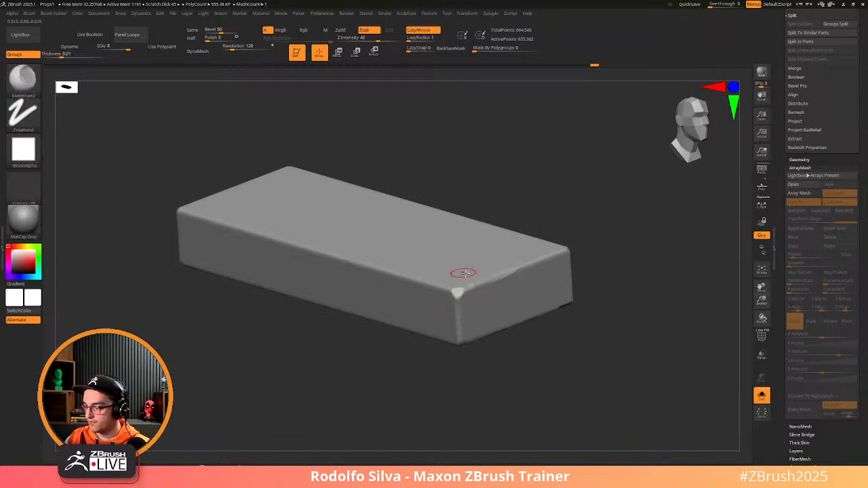
# Adjust the draw size and chip the top edge at the near end of the isolated capital with MalletFast2
pyautogui.moveTo(461, 271)
pyautogui.mouseDown(button='right')
pyautogui.moveTo(461, 305)
pyautogui.moveTo(449, 292)
pyautogui.mouseUp(button='right')
pyautogui.press('s')
pyautogui.moveTo(449, 292)
pyautogui.mouseDown()
pyautogui.moveTo(442, 286)
pyautogui.moveTo(459, 297)
pyautogui.moveTo(546, 239)
pyautogui.mouseUp()
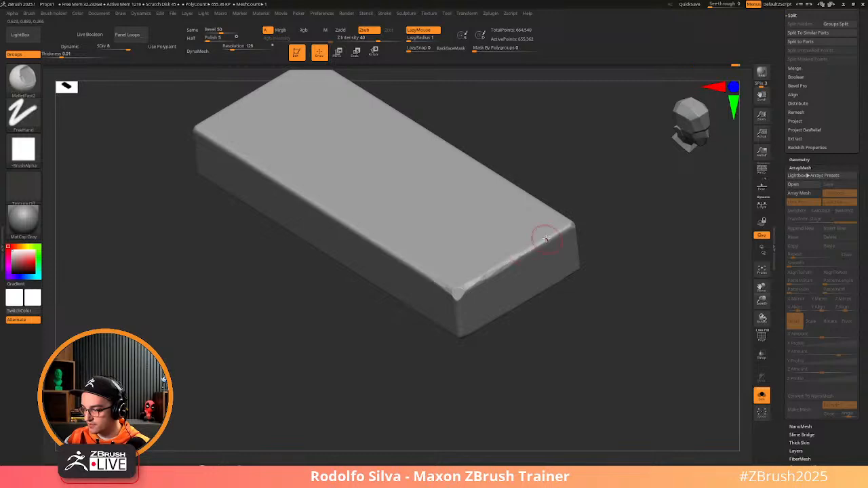
# Leave solo mode and examine the capital's chipped end edge and trimmed corners in place beneath the arches
pyautogui.keyDown('ctrl'); pyautogui.moveTo(533, 274); pyautogui.dragTo(495, 195, button='right'); pyautogui.keyUp('ctrl')
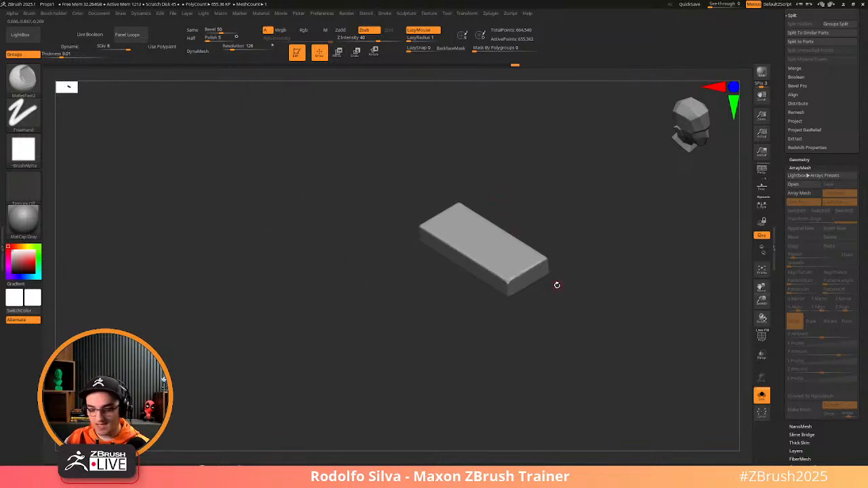
pyautogui.hotkey('shift', 's')
pyautogui.moveTo(544, 301)
pyautogui.mouseDown(button='right')
pyautogui.moveTo(510, 298)
pyautogui.moveTo(473, 237)
pyautogui.moveTo(515, 301)
pyautogui.moveTo(529, 301)
pyautogui.mouseUp(button='right')
pyautogui.keyDown('ctrl'); pyautogui.moveTo(519, 265); pyautogui.dragTo(563, 308, button='right'); pyautogui.keyUp('ctrl')
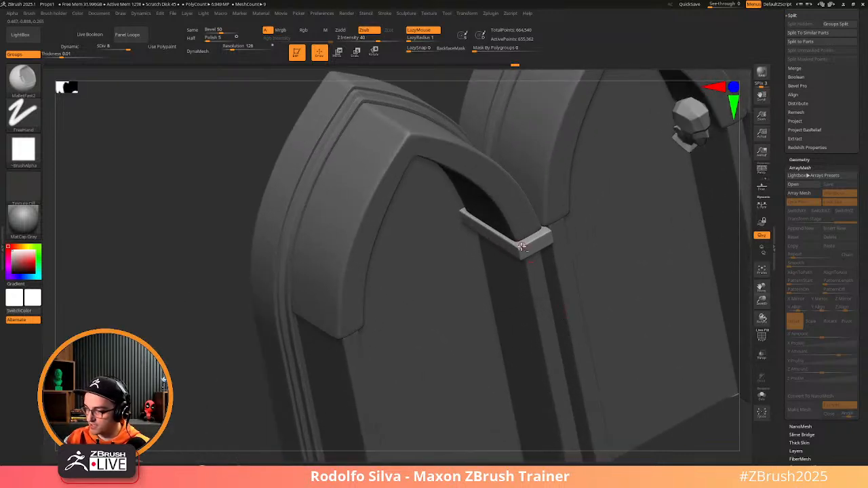
pyautogui.keyDown('ctrl'); pyautogui.moveTo(522, 246); pyautogui.dragTo(504, 232, button='right'); pyautogui.keyUp('ctrl')
pyautogui.moveTo(505, 233); pyautogui.dragTo(509, 257, button='right')
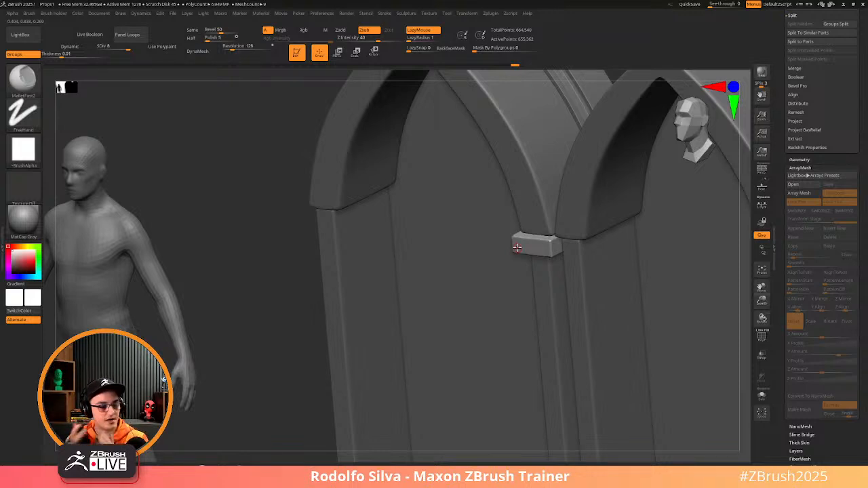
pyautogui.moveTo(529, 242); pyautogui.dragTo(571, 318, button='right')
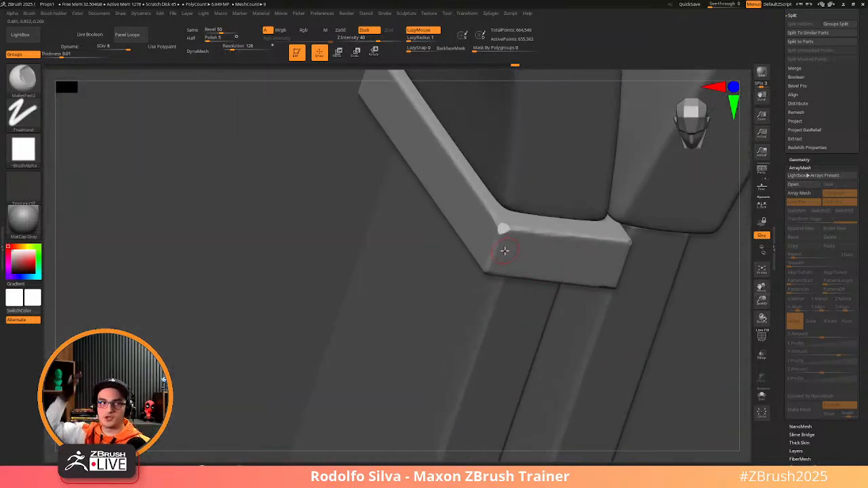
pyautogui.moveTo(525, 249); pyautogui.dragTo(500, 233, button='right')
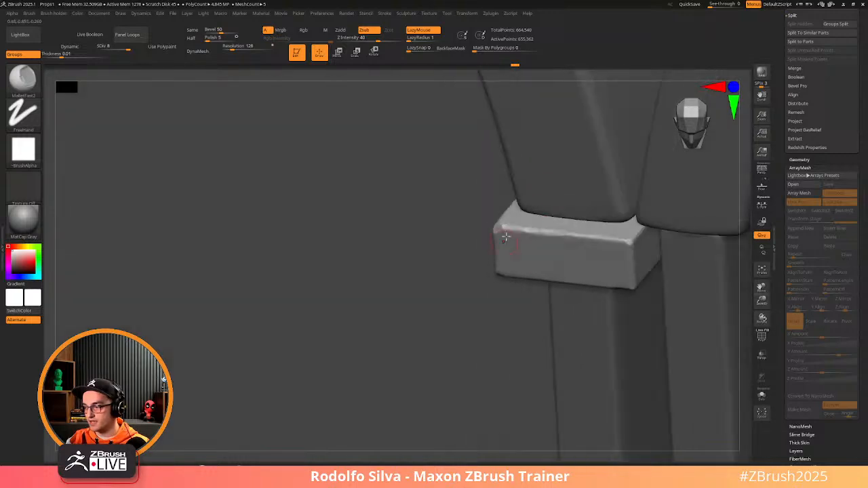
pyautogui.moveTo(563, 209)
pyautogui.mouseDown(button='right')
pyautogui.moveTo(536, 209)
pyautogui.moveTo(550, 202)
pyautogui.mouseUp(button='right')
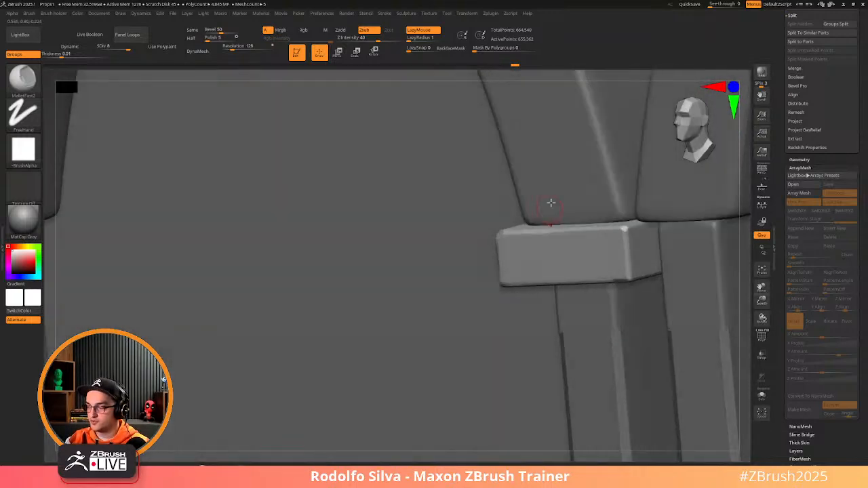
pyautogui.moveTo(541, 251); pyautogui.dragTo(494, 229, button='right')
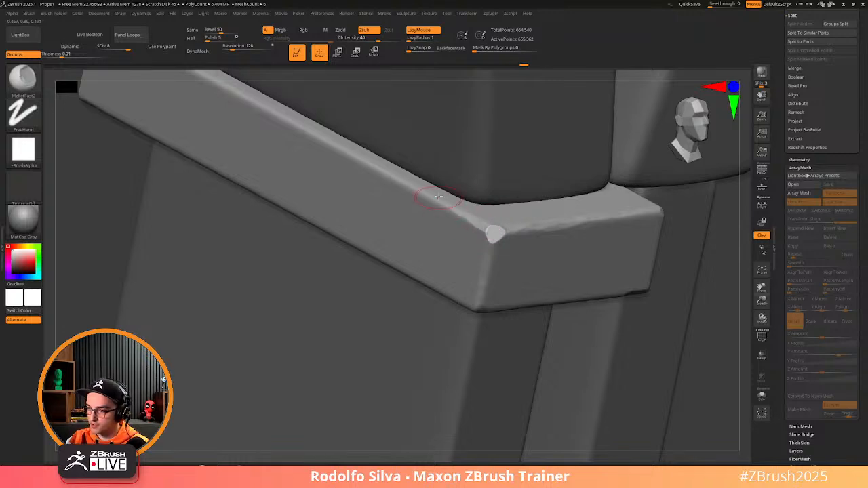
# Isolate the capital and chip the middle of its long top edge on the front side with MalletFast2
pyautogui.hotkey('alt', 's')
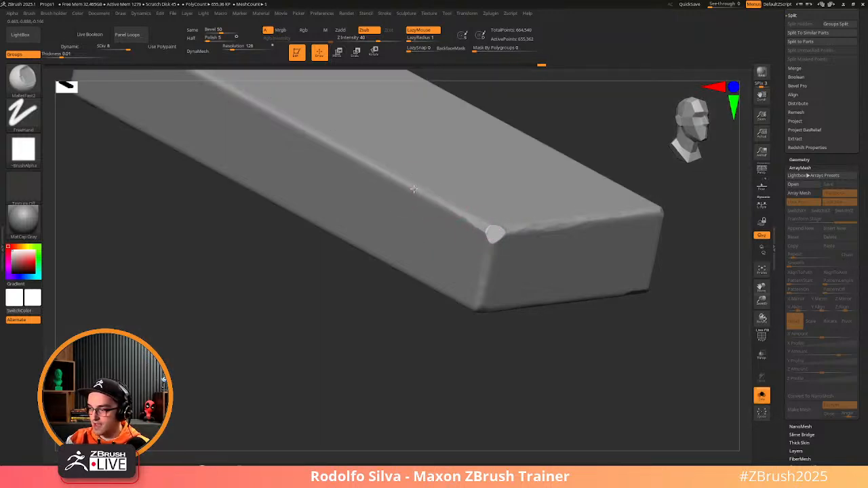
pyautogui.moveTo(413, 197)
pyautogui.mouseDown()
pyautogui.moveTo(447, 219)
pyautogui.moveTo(310, 151)
pyautogui.moveTo(314, 158)
pyautogui.mouseUp()
pyautogui.keyDown('alt'); pyautogui.moveTo(418, 223); pyautogui.dragTo(458, 262, button='right'); pyautogui.keyUp('alt')
pyautogui.moveTo(364, 197)
pyautogui.mouseDown()
pyautogui.moveTo(292, 147)
pyautogui.moveTo(372, 180)
pyautogui.moveTo(355, 170)
pyautogui.mouseUp()
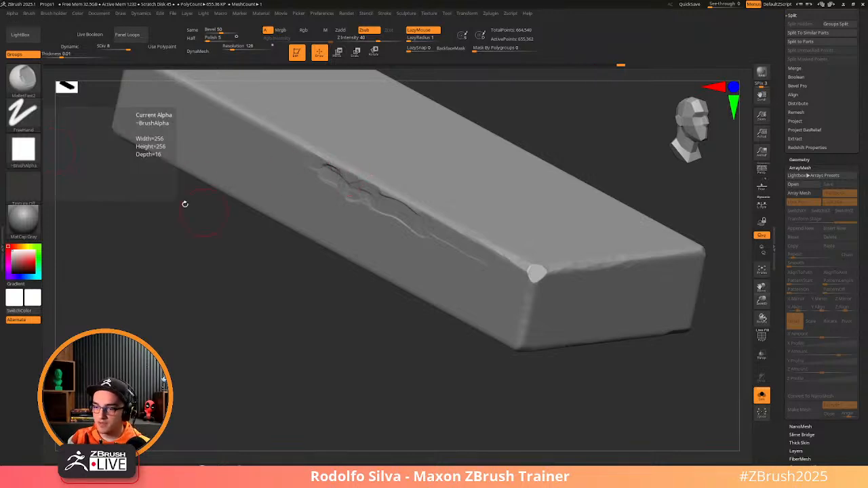
# Set the MalletFast2 alpha to Alpha 06 and carve more chips into the damaged stretch of the front long edge
pyautogui.click(32, 163)
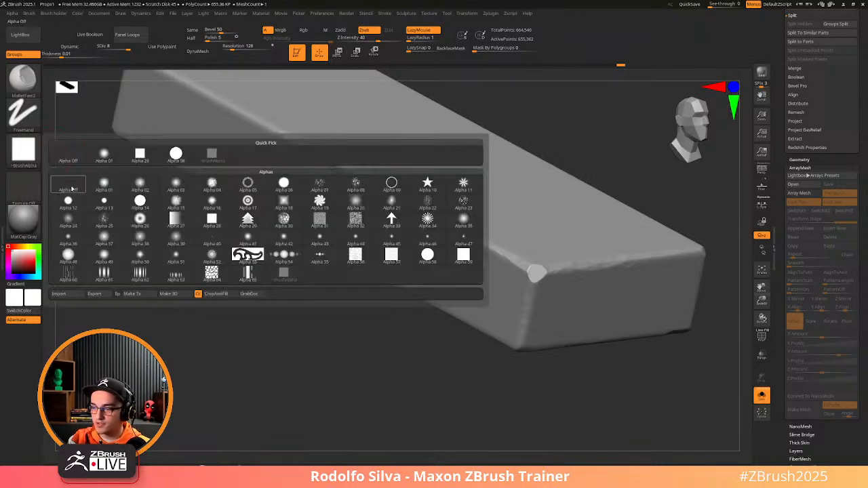
pyautogui.click(290, 187)
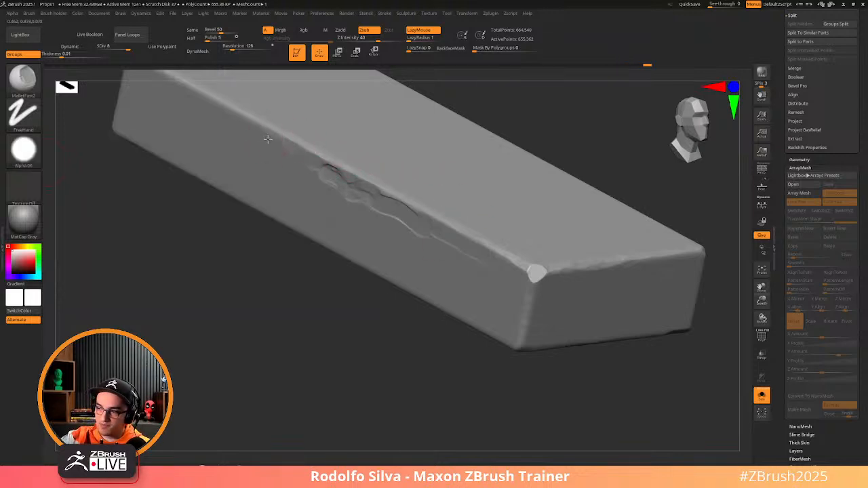
pyautogui.moveTo(305, 149)
pyautogui.mouseDown()
pyautogui.moveTo(356, 205)
pyautogui.moveTo(347, 191)
pyautogui.moveTo(364, 184)
pyautogui.moveTo(423, 217)
pyautogui.moveTo(414, 231)
pyautogui.moveTo(393, 211)
pyautogui.mouseUp()
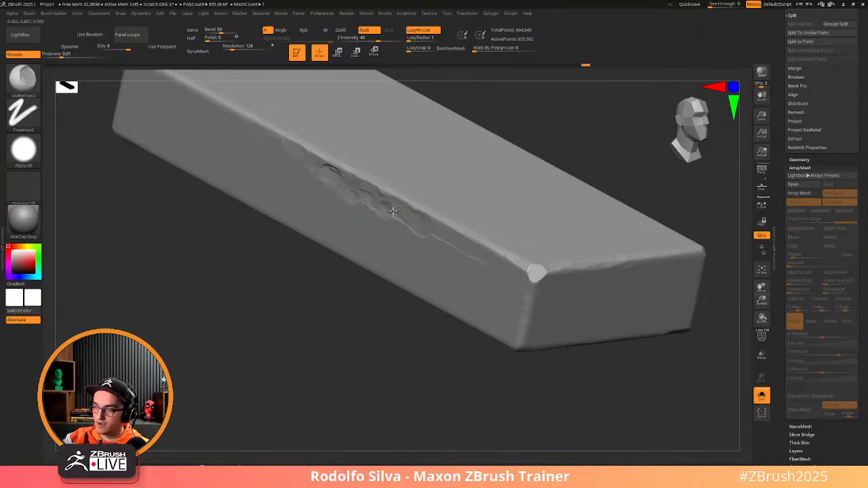
pyautogui.moveTo(465, 265); pyautogui.dragTo(436, 235)
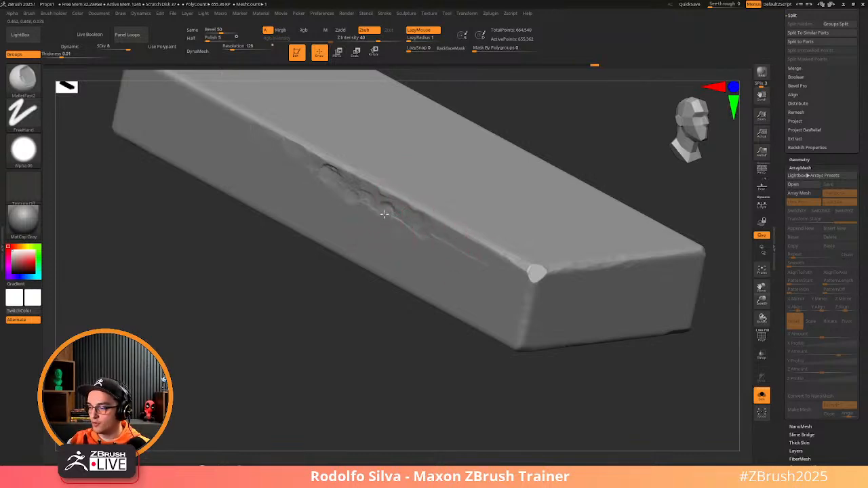
pyautogui.moveTo(388, 210)
pyautogui.mouseDown()
pyautogui.moveTo(377, 214)
pyautogui.moveTo(387, 216)
pyautogui.mouseUp()
pyautogui.moveTo(407, 266)
pyautogui.mouseDown(button='right')
pyautogui.moveTo(425, 274)
pyautogui.moveTo(448, 265)
pyautogui.mouseUp(button='right')
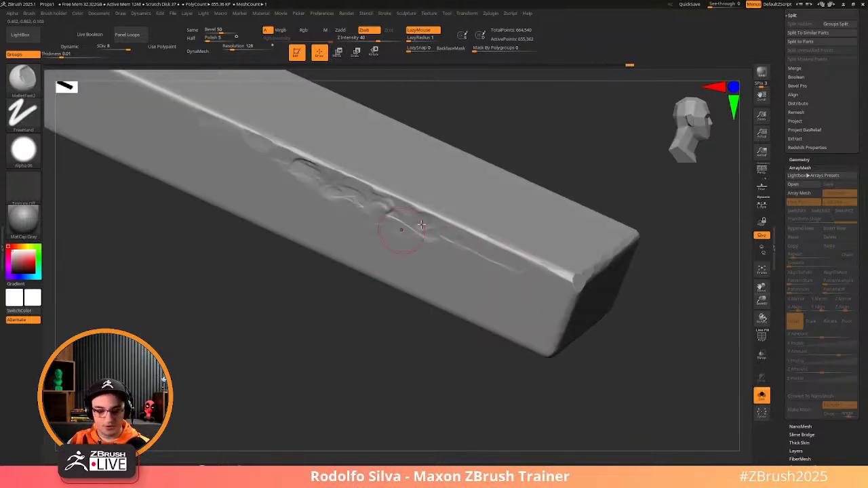
# Switch to the hPolish brush and soften the chipped stone below the capital's front long edge
pyautogui.press('b')
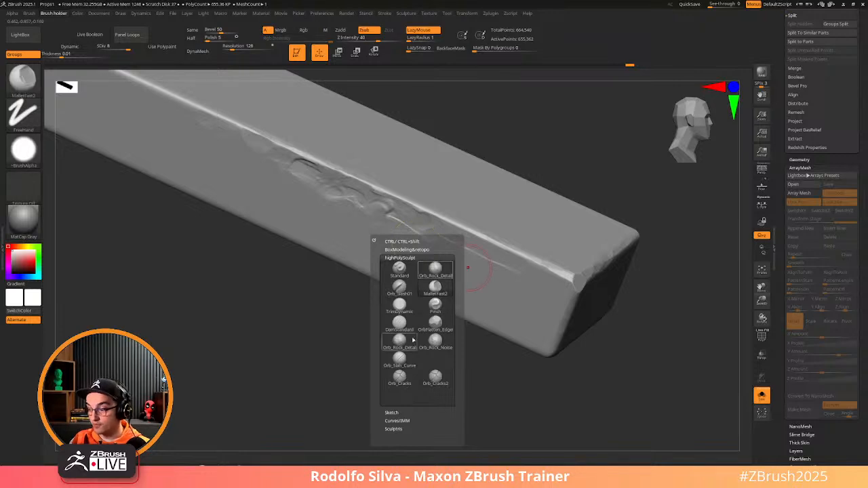
pyautogui.press('b')
pyautogui.press('h')
pyautogui.press('p')
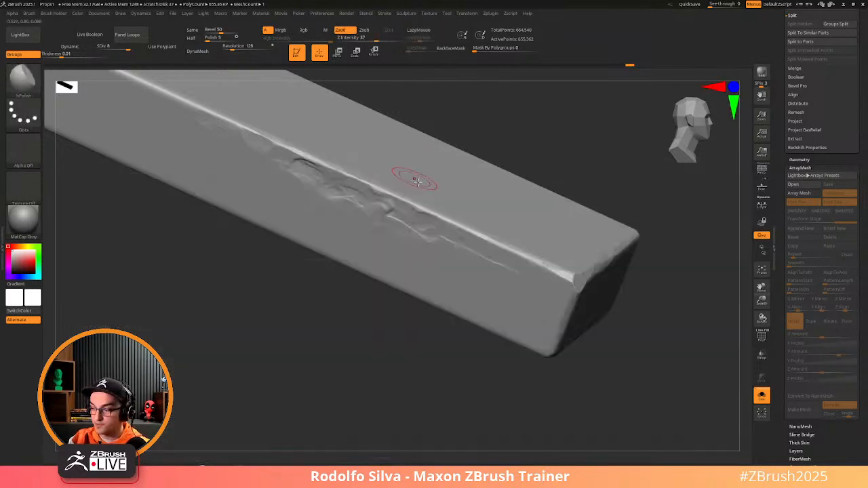
pyautogui.moveTo(338, 191)
pyautogui.mouseDown()
pyautogui.moveTo(313, 191)
pyautogui.moveTo(344, 202)
pyautogui.mouseUp()
pyautogui.press('space')
pyautogui.moveTo(345, 201); pyautogui.dragTo(274, 166)
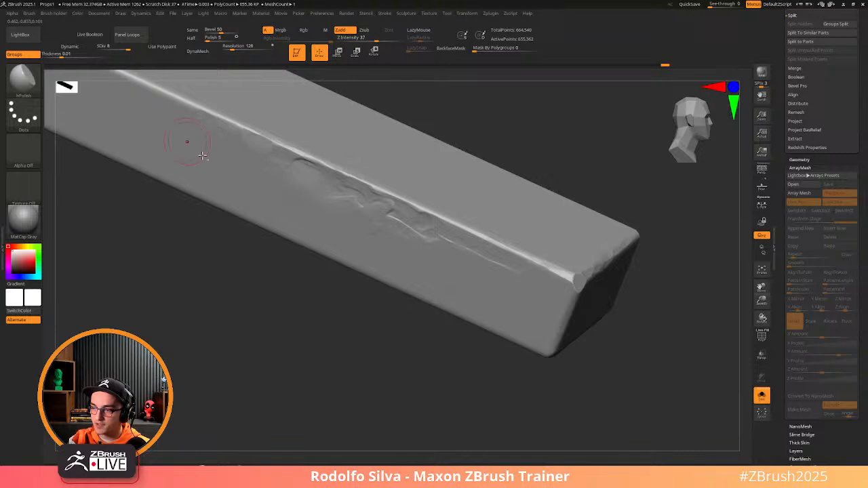
pyautogui.moveTo(202, 155); pyautogui.dragTo(231, 167)
pyautogui.moveTo(343, 204); pyautogui.dragTo(294, 185)
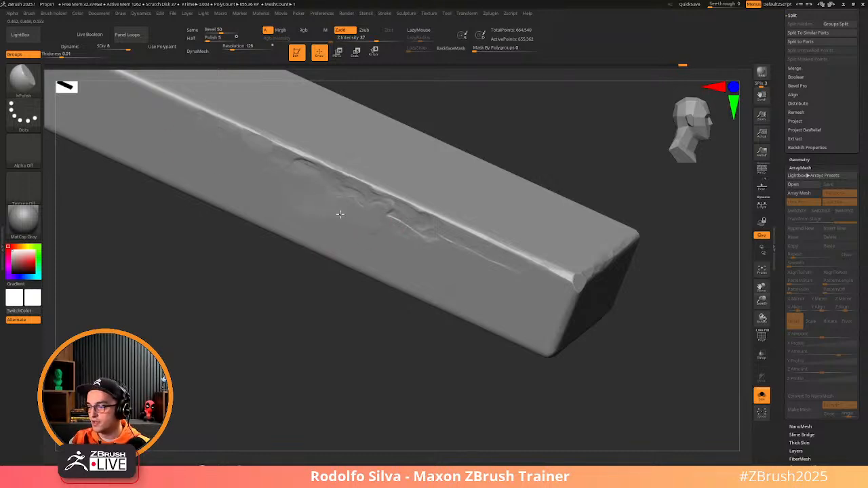
pyautogui.moveTo(494, 263); pyautogui.dragTo(350, 206)
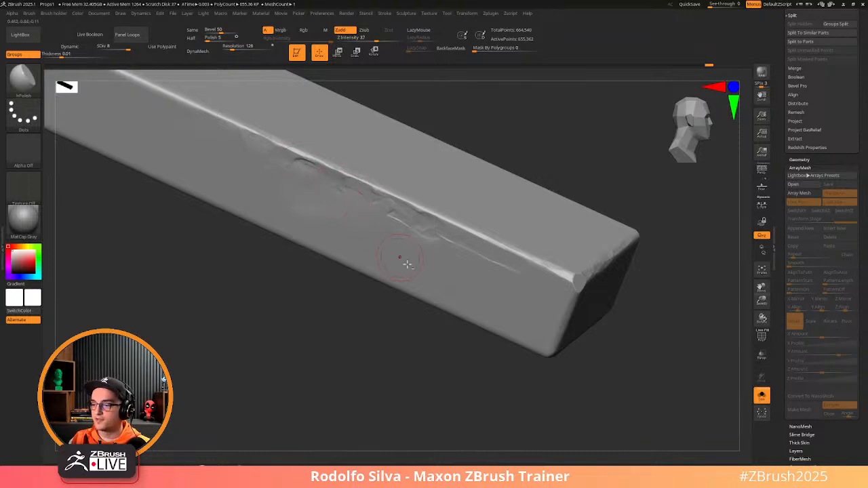
# Adjust the hPolish draw size and flatten the upper corner at the far end of the front long edge
pyautogui.keyDown('alt'); pyautogui.moveTo(407, 264); pyautogui.dragTo(524, 377, button='right'); pyautogui.keyUp('alt')
pyautogui.moveTo(401, 294); pyautogui.dragTo(388, 284, button='right')
pyautogui.press('s')
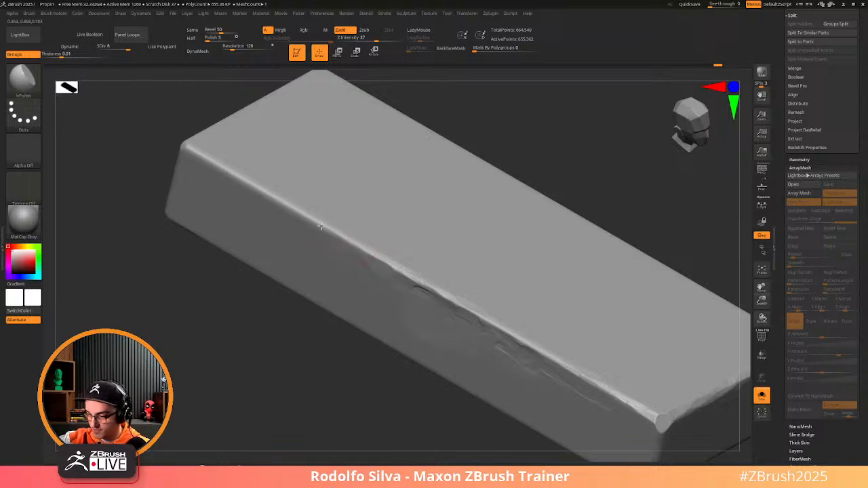
pyautogui.click(194, 151)
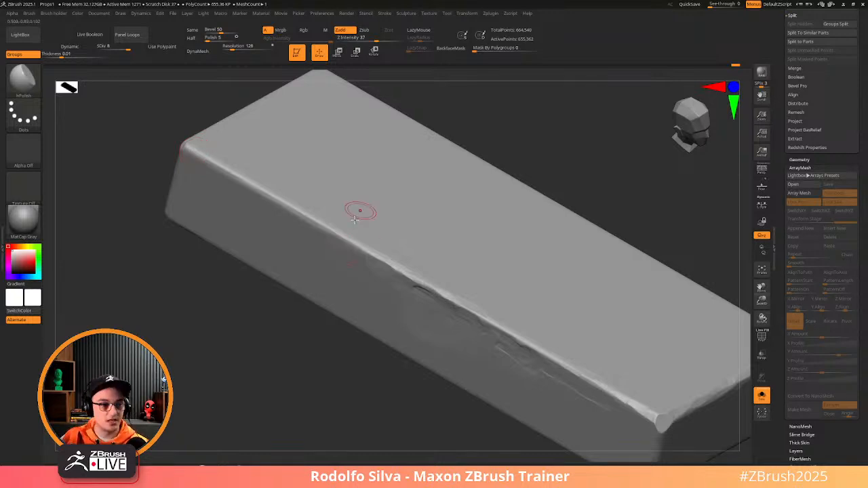
# Switch back to MalletFast2 and chip the short vertical edge at the capital's far end
pyautogui.moveTo(337, 240)
pyautogui.mouseDown(button='right')
pyautogui.moveTo(353, 249)
pyautogui.moveTo(319, 219)
pyautogui.moveTo(451, 295)
pyautogui.moveTo(339, 246)
pyautogui.mouseUp(button='right')
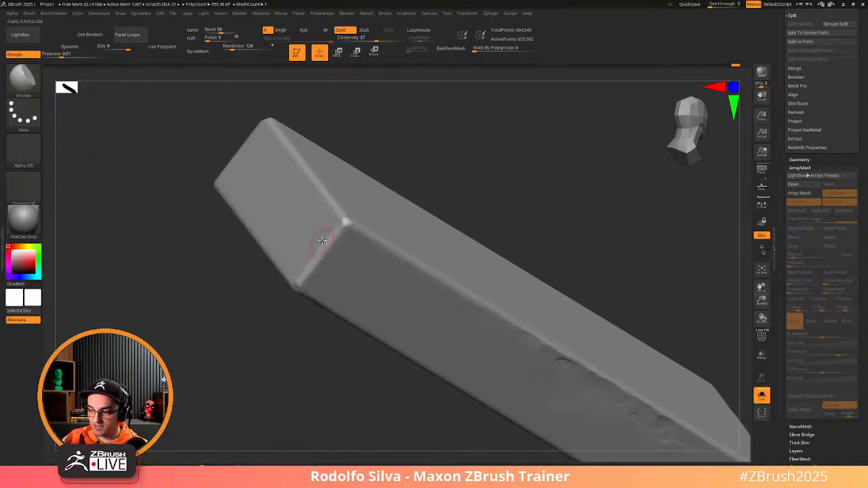
pyautogui.moveTo(327, 233); pyautogui.dragTo(330, 250, button='right')
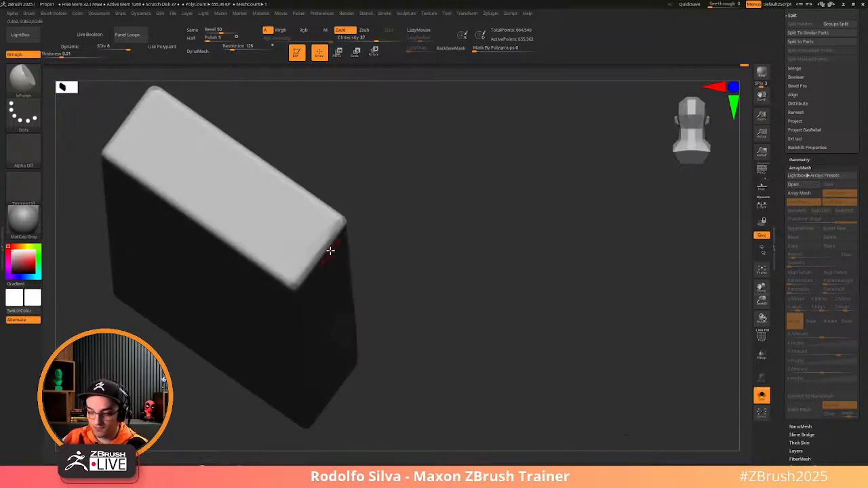
pyautogui.press('b')
pyautogui.press('m')
pyautogui.press('f')
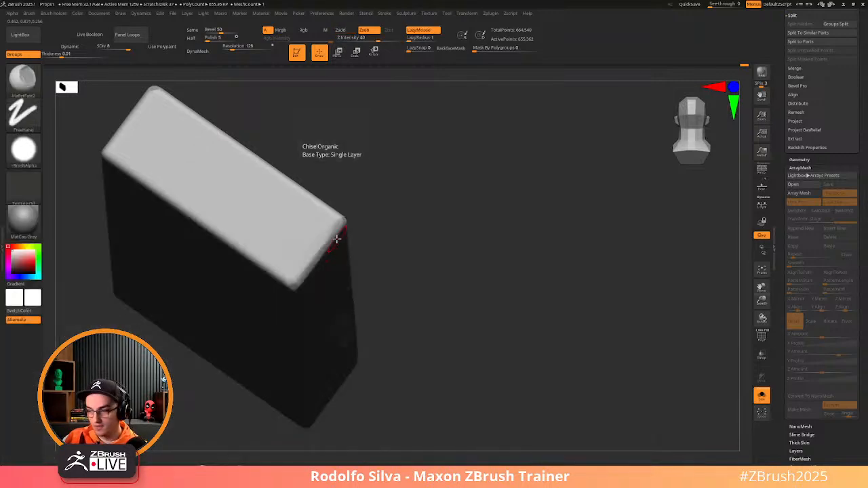
pyautogui.moveTo(329, 239); pyautogui.dragTo(301, 285)
pyautogui.press('s')
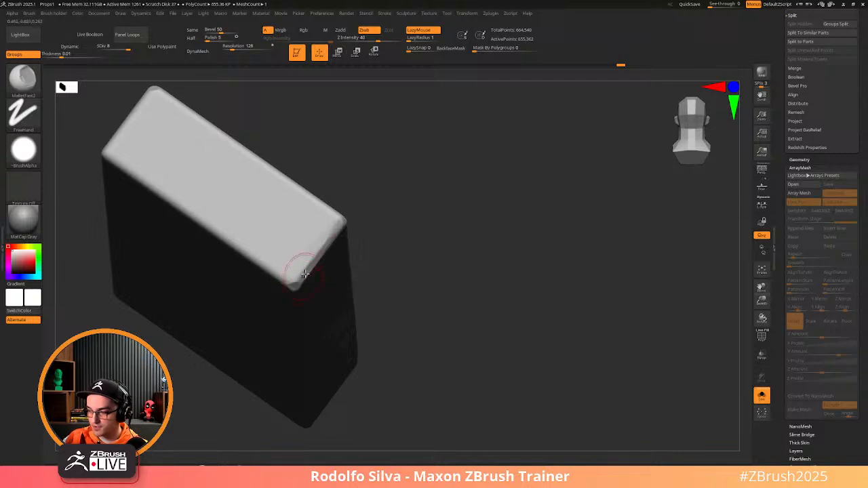
# Adjust the draw size, switch MalletFast2 to Alpha 28 and chip along the whole front long top edge
pyautogui.moveTo(362, 243)
pyautogui.mouseDown()
pyautogui.moveTo(350, 224)
pyautogui.moveTo(356, 217)
pyautogui.moveTo(500, 230)
pyautogui.moveTo(490, 238)
pyautogui.mouseUp()
pyautogui.press('s')
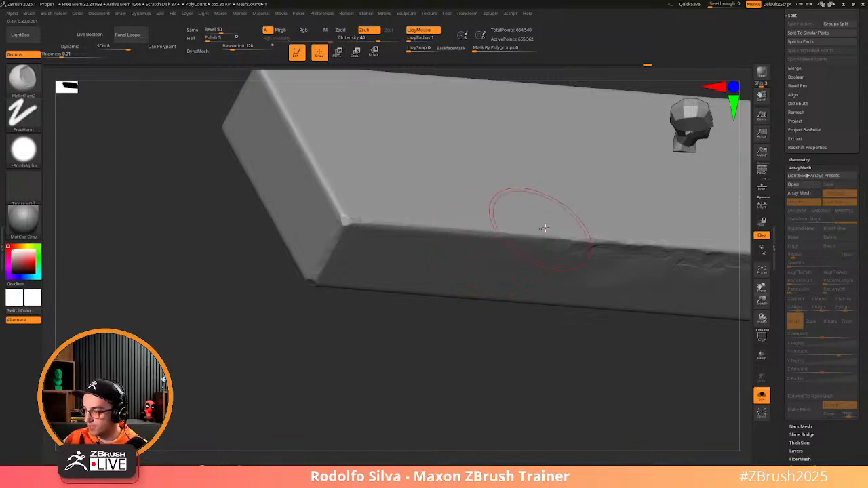
pyautogui.click(35, 144)
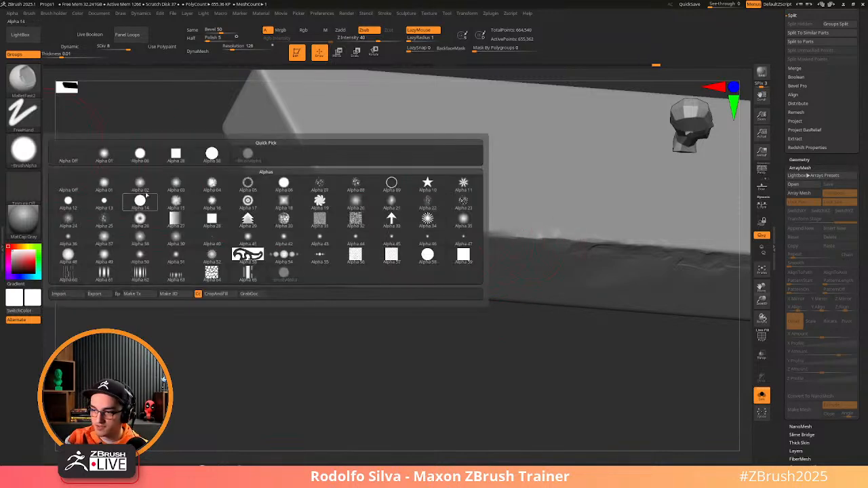
pyautogui.click(176, 152)
pyautogui.moveTo(478, 228); pyautogui.dragTo(420, 221)
pyautogui.moveTo(486, 232)
pyautogui.mouseDown()
pyautogui.moveTo(479, 239)
pyautogui.moveTo(380, 224)
pyautogui.mouseUp()
pyautogui.moveTo(558, 238); pyautogui.dragTo(515, 235)
pyautogui.keyDown('alt'); pyautogui.moveTo(542, 282); pyautogui.dragTo(303, 257, button='right'); pyautogui.keyUp('alt')
pyautogui.moveTo(512, 225); pyautogui.dragTo(441, 219)
# Chip the top edge and corner at the capital's near end using the same brush and alpha
pyautogui.moveTo(593, 251); pyautogui.dragTo(565, 251, button='right')
pyautogui.moveTo(595, 237); pyautogui.dragTo(629, 174)
pyautogui.keyDown('alt'); pyautogui.moveTo(626, 205); pyautogui.dragTo(542, 277, button='right'); pyautogui.keyUp('alt')
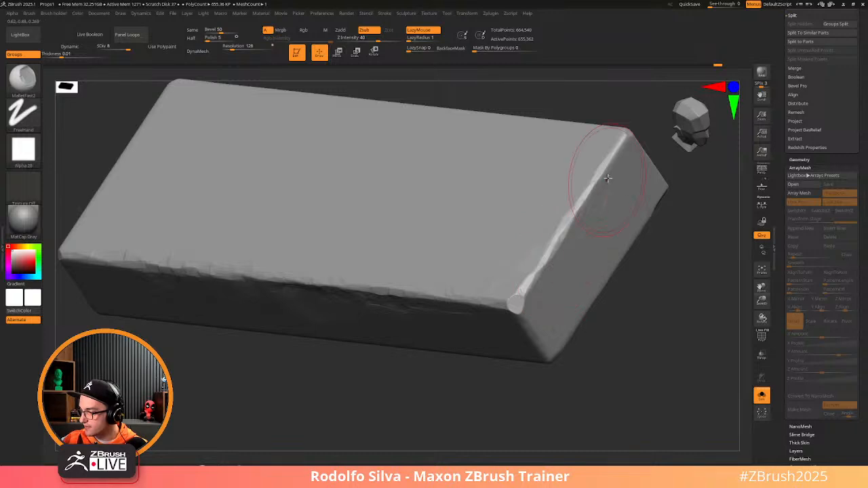
pyautogui.keyDown('alt'); pyautogui.moveTo(606, 178); pyautogui.dragTo(588, 215, button='right'); pyautogui.keyUp('alt')
pyautogui.moveTo(565, 225); pyautogui.dragTo(560, 228)
pyautogui.moveTo(560, 228)
pyautogui.mouseDown(button='right')
pyautogui.moveTo(552, 267)
pyautogui.moveTo(567, 212)
pyautogui.mouseUp(button='right')
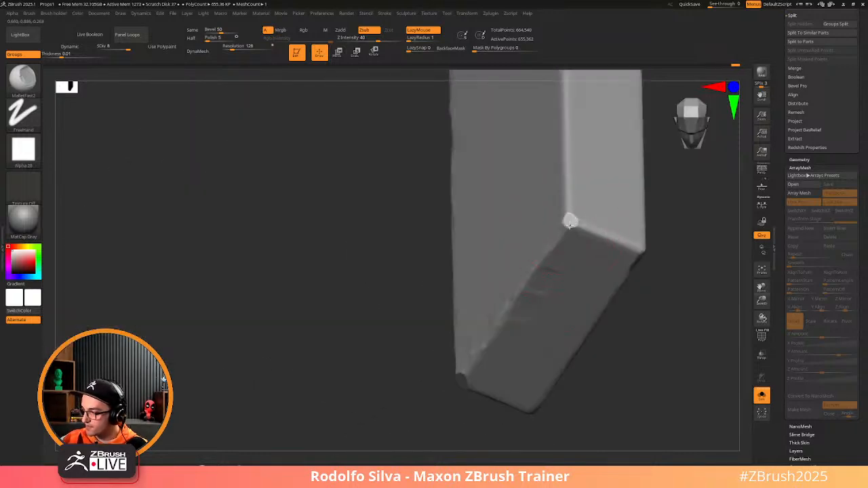
pyautogui.moveTo(570, 226)
pyautogui.mouseDown()
pyautogui.moveTo(556, 167)
pyautogui.moveTo(567, 203)
pyautogui.moveTo(574, 200)
pyautogui.mouseUp()
# Set the MalletFast2 Z Intensity to 26 and chip along the capital's remaining smooth long edge, including its adjacent faces
pyautogui.moveTo(574, 199)
pyautogui.mouseDown(button='right')
pyautogui.moveTo(558, 169)
pyautogui.moveTo(411, 97)
pyautogui.mouseUp(button='right')
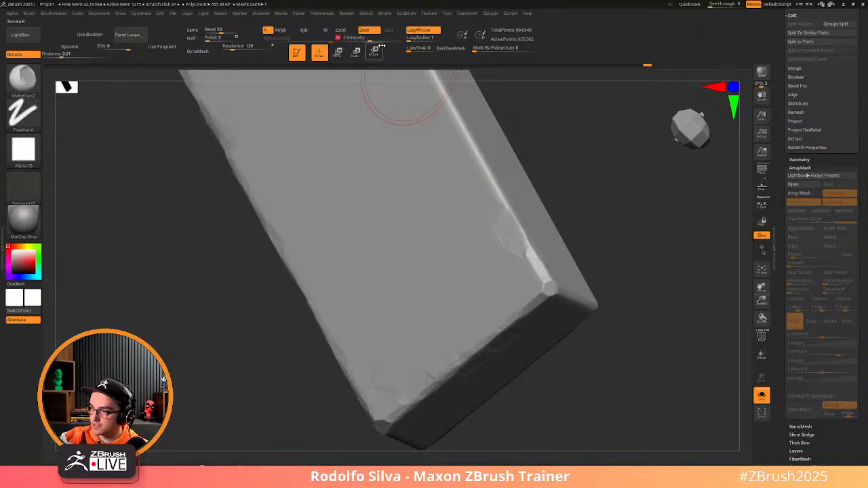
pyautogui.keyDown('alt'); pyautogui.moveTo(485, 208); pyautogui.dragTo(461, 286, button='right'); pyautogui.keyUp('alt')
pyautogui.moveTo(475, 286)
pyautogui.mouseDown()
pyautogui.moveTo(402, 141)
pyautogui.moveTo(427, 188)
pyautogui.mouseUp()
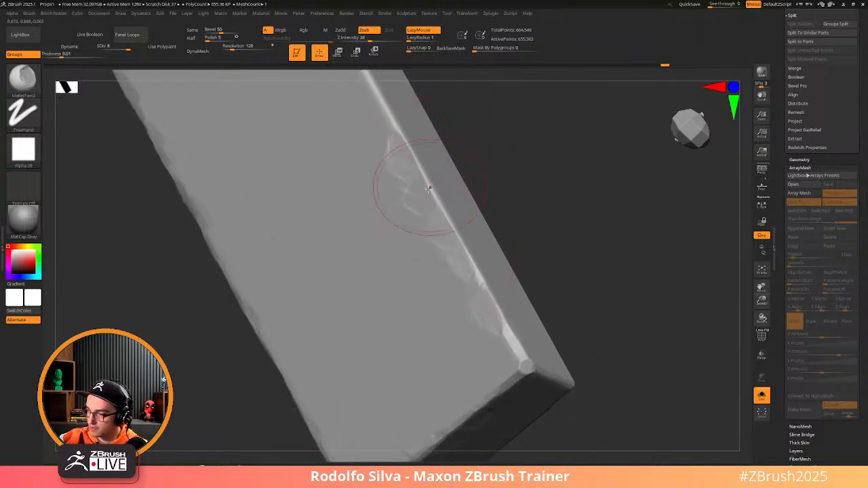
pyautogui.moveTo(427, 189)
pyautogui.keyDown('shift'); pyautogui.mouseDown(button='right')
pyautogui.moveTo(438, 167)
pyautogui.moveTo(423, 164)
pyautogui.mouseUp(button='right'); pyautogui.keyUp('shift')
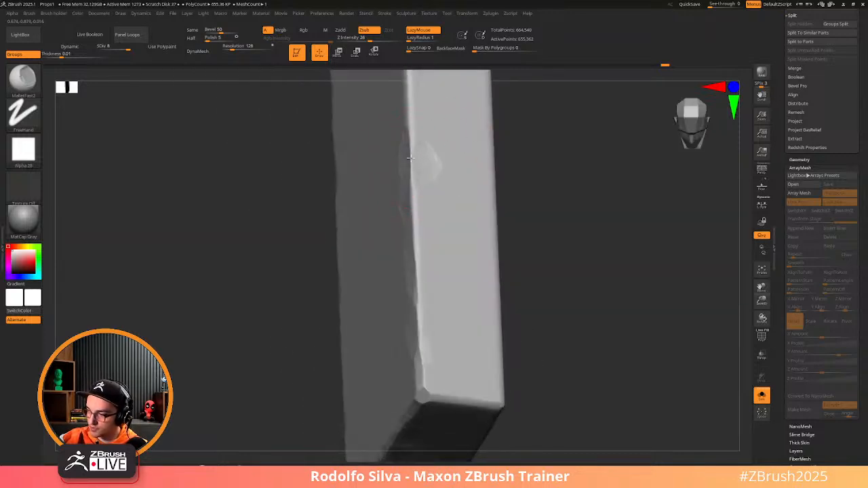
pyautogui.moveTo(430, 145)
pyautogui.mouseDown(button='right')
pyautogui.moveTo(441, 147)
pyautogui.moveTo(440, 217)
pyautogui.mouseUp(button='right')
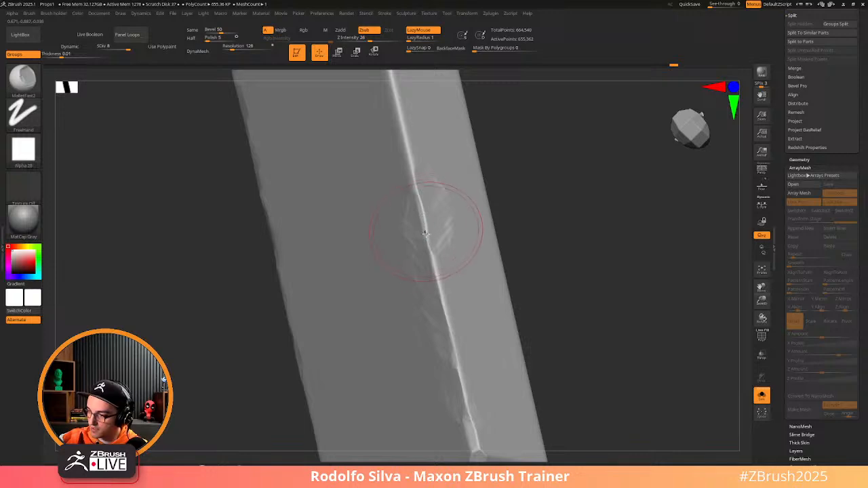
pyautogui.moveTo(418, 216)
pyautogui.mouseDown()
pyautogui.moveTo(423, 207)
pyautogui.moveTo(431, 214)
pyautogui.mouseUp()
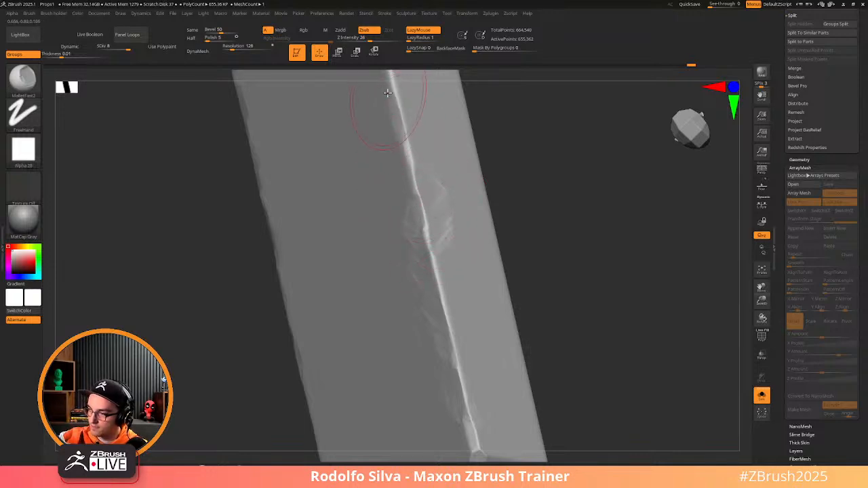
pyautogui.moveTo(388, 93); pyautogui.dragTo(421, 189)
pyautogui.moveTo(422, 190)
pyautogui.keyDown('ctrl'); pyautogui.mouseDown(button='right')
pyautogui.moveTo(480, 199)
pyautogui.moveTo(500, 214)
pyautogui.mouseUp(button='right'); pyautogui.keyUp('ctrl')
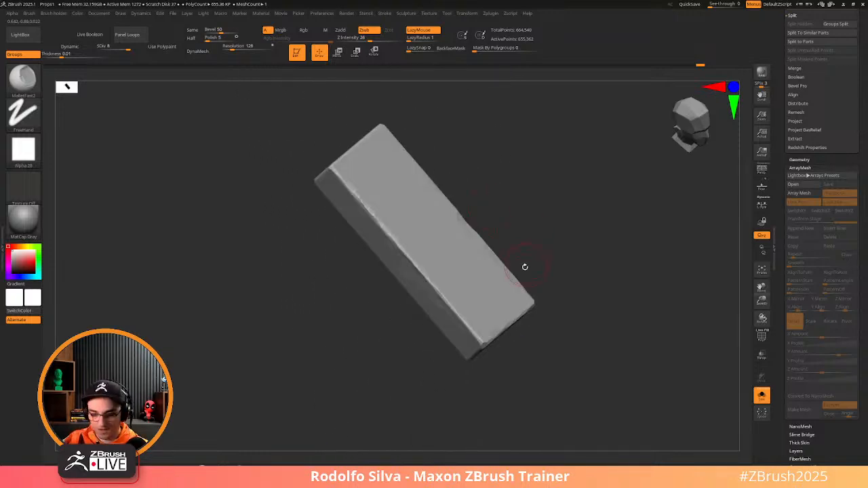
# Show all the subtools again and add further MalletFast2 chips to the long upper edge of the arrayed capital
pyautogui.hotkey('shift', 's')
pyautogui.moveTo(555, 292); pyautogui.dragTo(494, 153, button='right')
pyautogui.moveTo(485, 278); pyautogui.dragTo(561, 357, button='right')
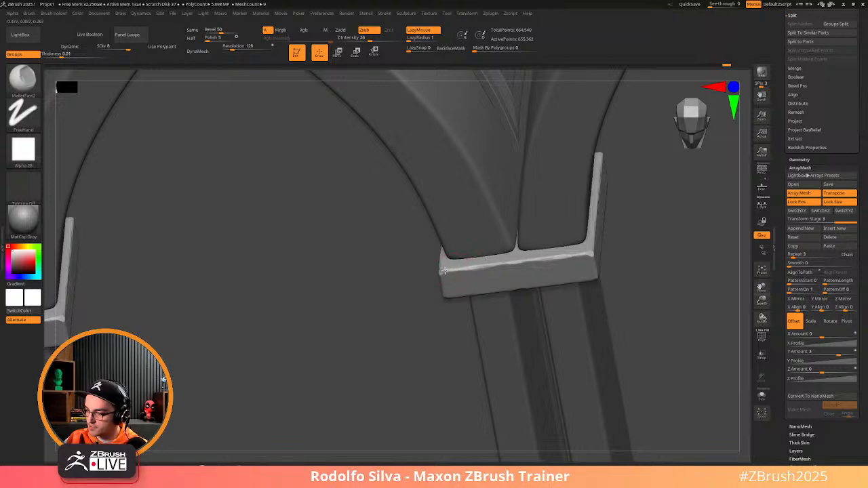
pyautogui.moveTo(474, 292); pyautogui.dragTo(493, 264, button='right')
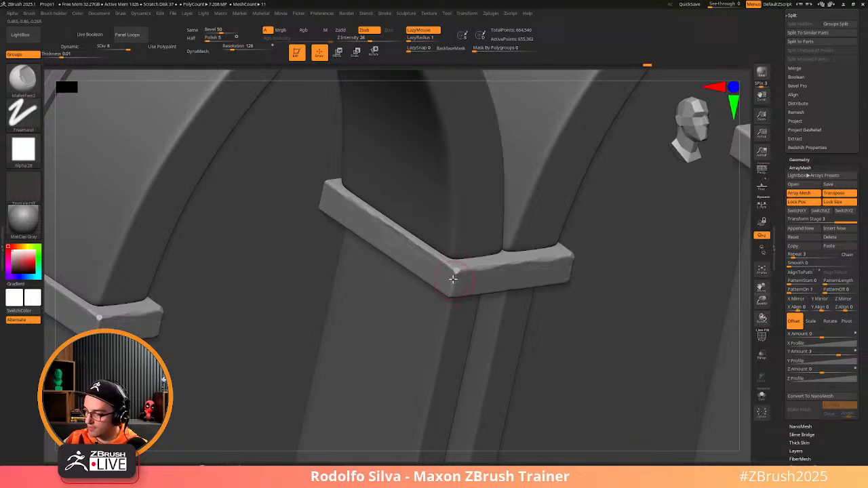
pyautogui.moveTo(454, 294); pyautogui.dragTo(493, 269, button='right')
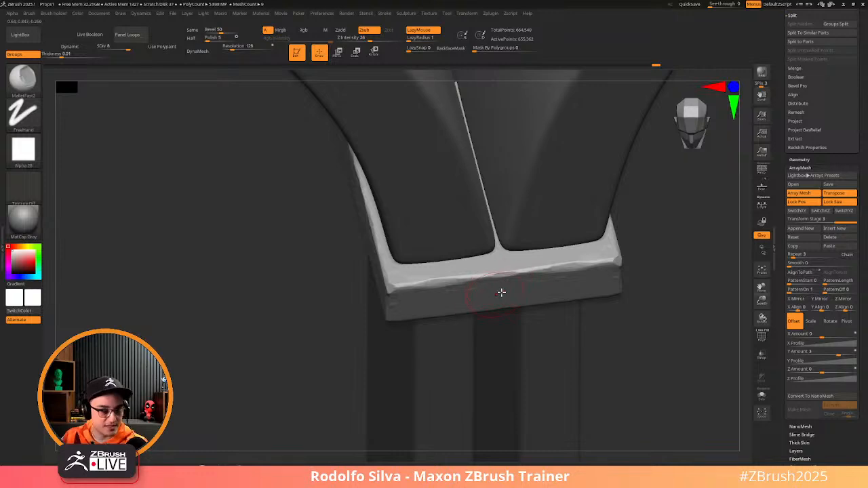
pyautogui.hotkey('ctrl', 'z')
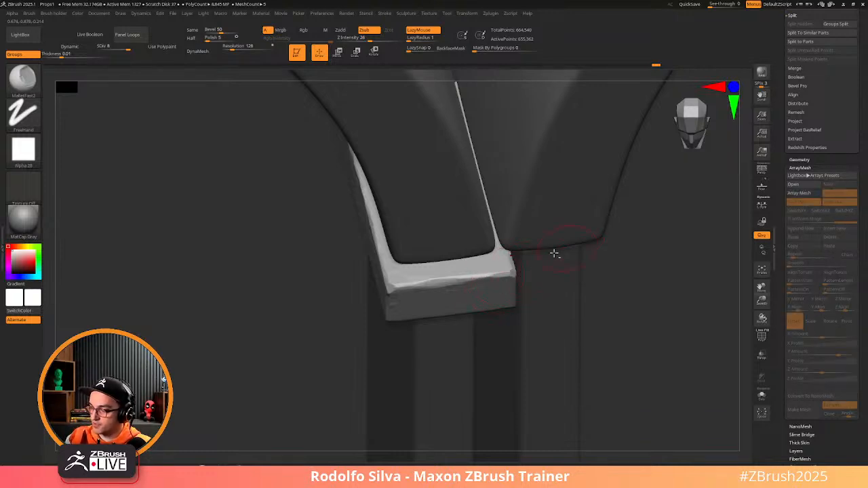
pyautogui.hotkey('ctrl', 'shift', 'z')
pyautogui.moveTo(510, 298); pyautogui.dragTo(420, 261, button='right')
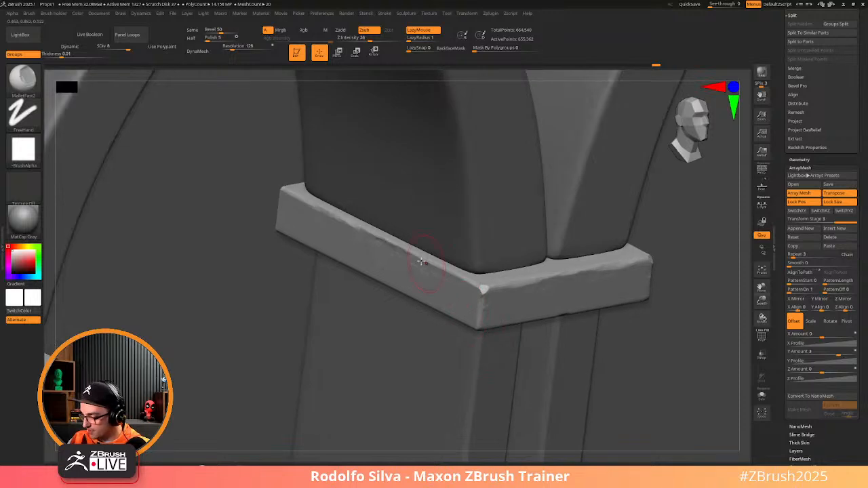
pyautogui.moveTo(395, 245); pyautogui.dragTo(383, 237)
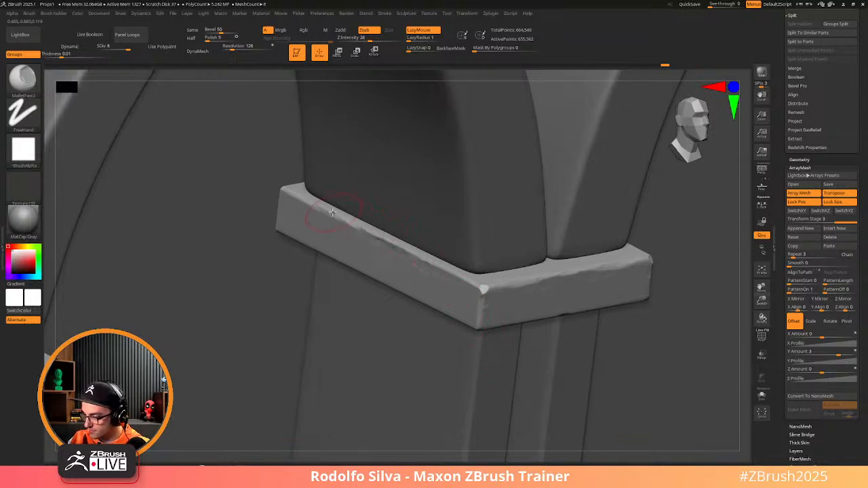
# Apply NoiseMaker surface noise to the capitals, adjusting the noise scale, strength and noise curve for sparse stone pitting
pyautogui.keyDown('alt'); pyautogui.moveTo(413, 246); pyautogui.dragTo(472, 276, button='right'); pyautogui.keyUp('alt')
pyautogui.moveTo(472, 232)
pyautogui.mouseDown(button='right')
pyautogui.moveTo(462, 225)
pyautogui.moveTo(469, 241)
pyautogui.mouseUp(button='right')
pyautogui.keyDown('ctrl'); pyautogui.moveTo(470, 241); pyautogui.dragTo(517, 291, button='right'); pyautogui.keyUp('ctrl')
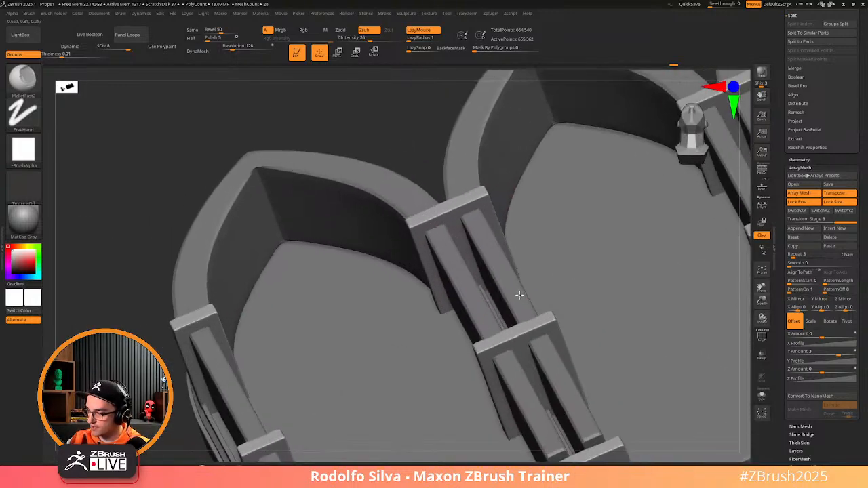
pyautogui.press('n')
pyautogui.moveTo(659, 334); pyautogui.dragTo(744, 400)
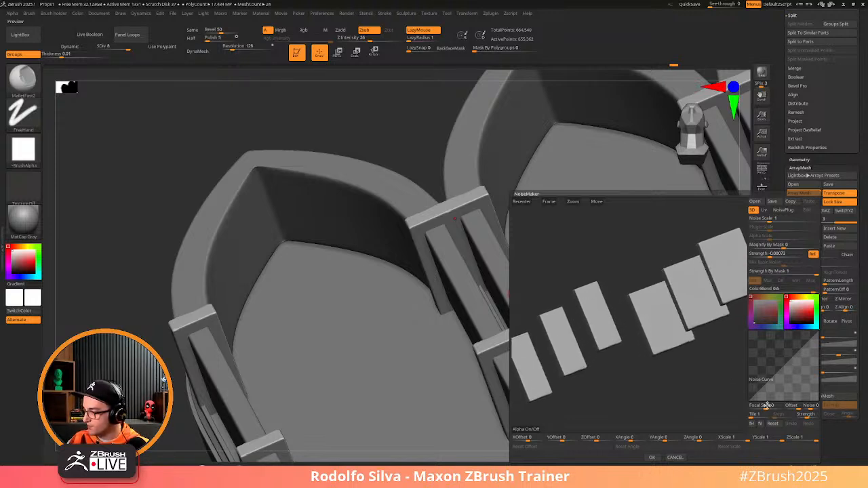
pyautogui.moveTo(769, 219); pyautogui.dragTo(788, 219)
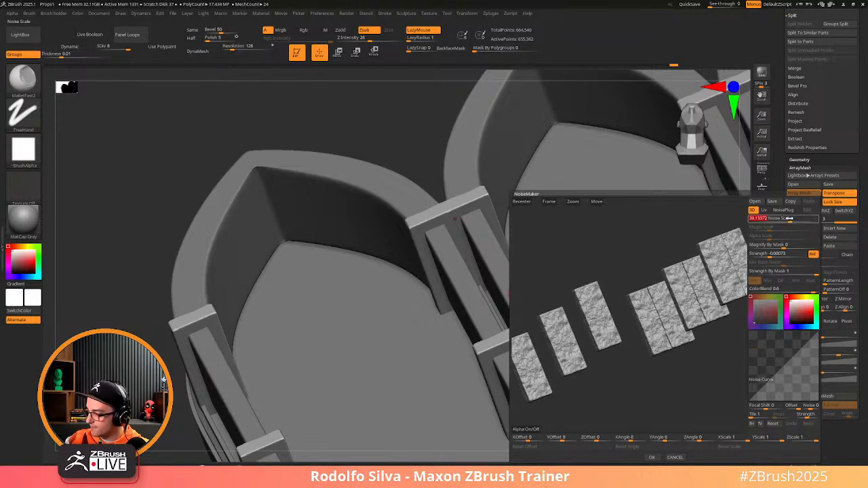
pyautogui.moveTo(779, 376); pyautogui.dragTo(799, 363)
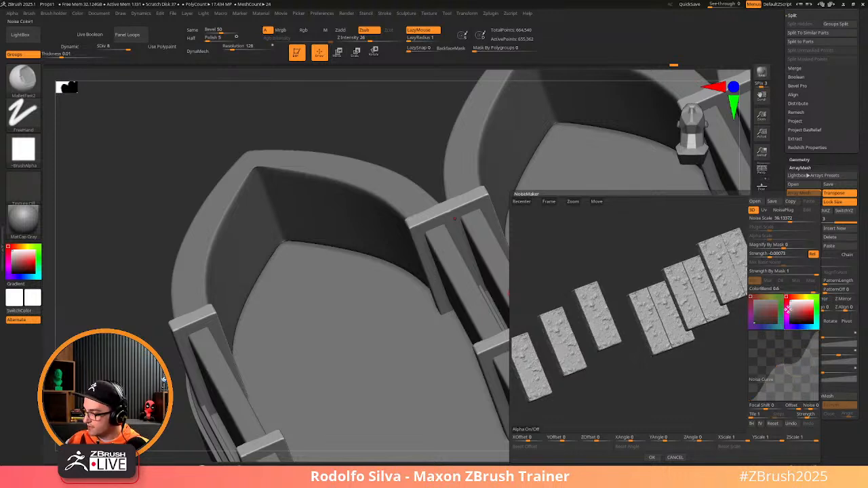
pyautogui.moveTo(774, 254); pyautogui.dragTo(783, 254)
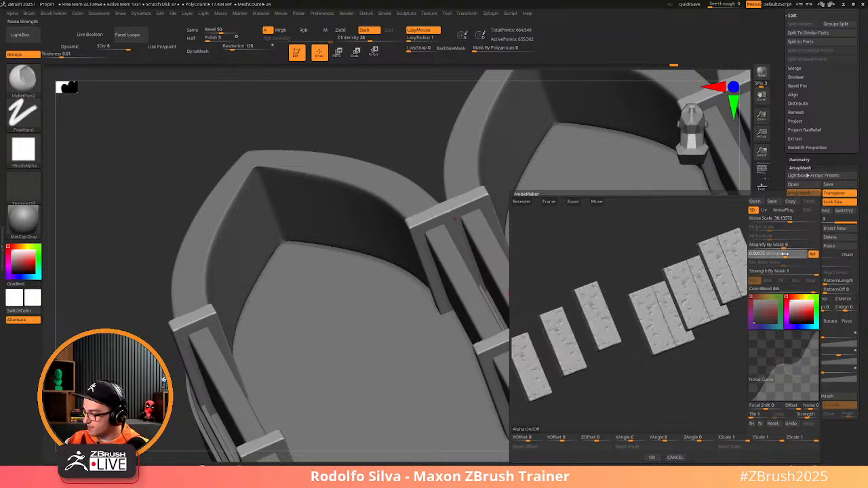
pyautogui.moveTo(774, 369)
pyautogui.mouseDown()
pyautogui.moveTo(772, 361)
pyautogui.moveTo(780, 363)
pyautogui.mouseUp()
pyautogui.moveTo(789, 220); pyautogui.dragTo(797, 220)
pyautogui.click(653, 457)
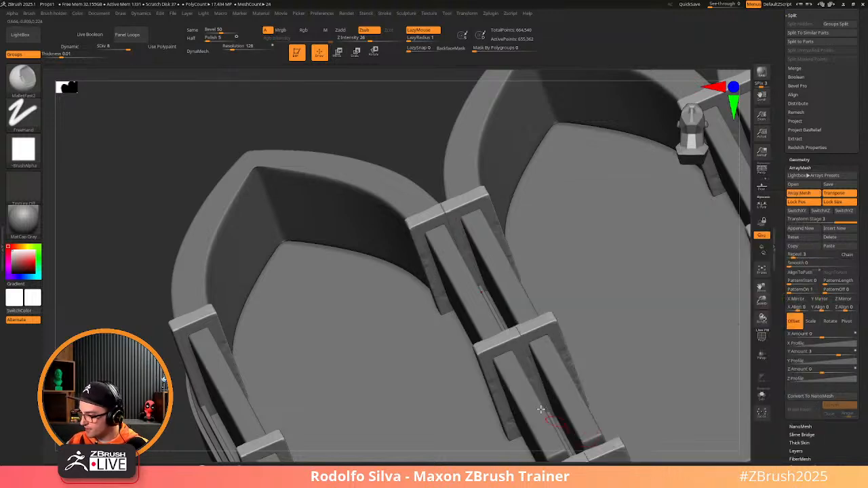
# Select the MainArch subtool, leave only its column bottoms unmasked and move them down in Y to the base blocks
pyautogui.moveTo(478, 300)
pyautogui.mouseDown(button='right')
pyautogui.moveTo(461, 294)
pyautogui.moveTo(481, 348)
pyautogui.moveTo(448, 268)
pyautogui.moveTo(513, 360)
pyautogui.moveTo(496, 349)
pyautogui.moveTo(530, 165)
pyautogui.mouseUp(button='right')
pyautogui.keyDown('ctrl'); pyautogui.moveTo(465, 260); pyautogui.dragTo(411, 267, button='right'); pyautogui.keyUp('ctrl')
pyautogui.keyDown('alt'); pyautogui.click(411, 266); pyautogui.keyUp('alt')
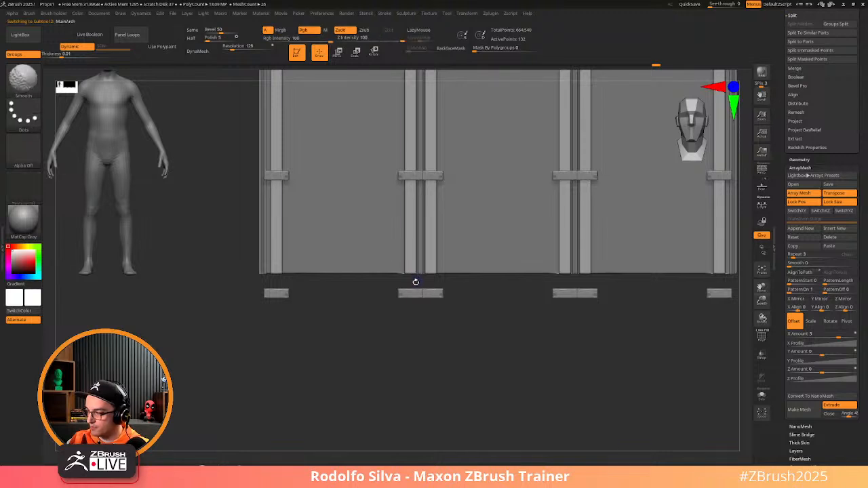
pyautogui.hotkey('shift', 'f')
pyautogui.keyDown('ctrl'); pyautogui.moveTo(230, 267); pyautogui.dragTo(504, 308); pyautogui.keyUp('ctrl')
pyautogui.keyDown('ctrl'); pyautogui.click(493, 370); pyautogui.keyUp('ctrl')
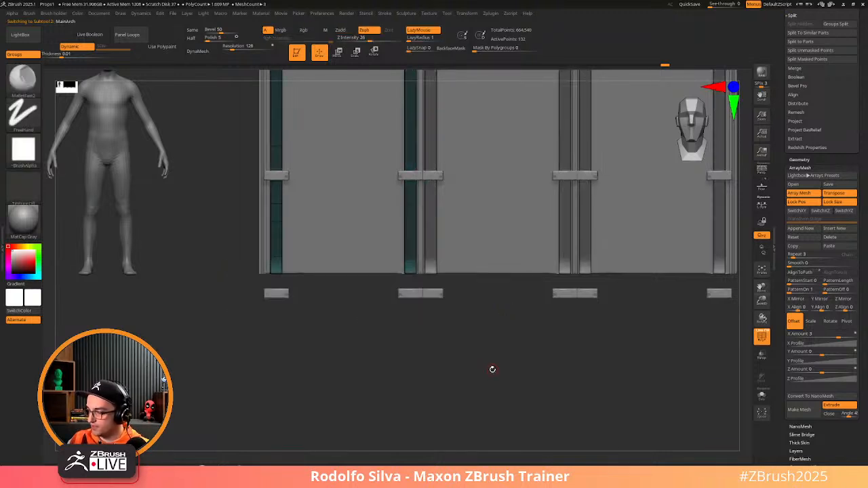
pyautogui.keyDown('ctrl'); pyautogui.keyDown('alt'); pyautogui.moveTo(219, 311); pyautogui.dragTo(463, 241); pyautogui.keyUp('alt'); pyautogui.keyUp('ctrl')
pyautogui.press('w')
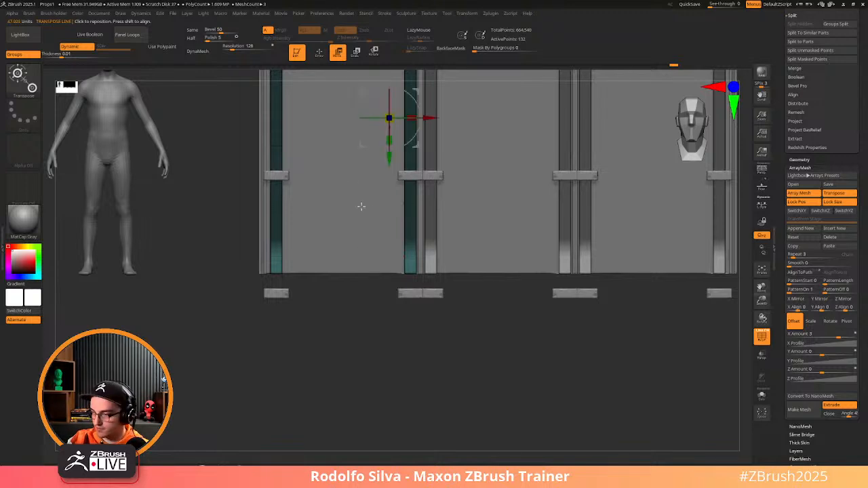
pyautogui.moveTo(390, 165); pyautogui.dragTo(396, 175)
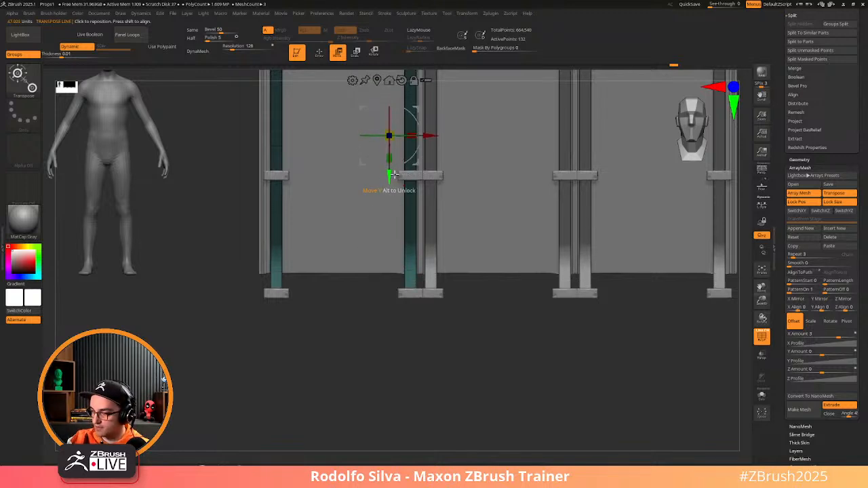
pyautogui.hotkey('shift', 'f')
# Select the wall panel subtool, extend its lower edge down in Y to the base blocks, and clear the mask
pyautogui.keyDown('alt'); pyautogui.moveTo(486, 364); pyautogui.dragTo(500, 397); pyautogui.keyUp('alt')
pyautogui.keyDown('alt'); pyautogui.click(361, 288); pyautogui.keyUp('alt')
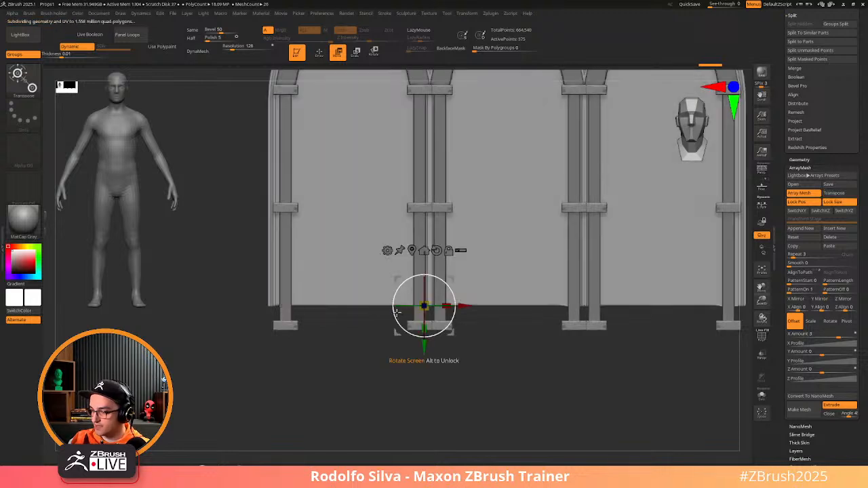
pyautogui.hotkey('shift', 'f')
pyautogui.keyDown('ctrl'); pyautogui.moveTo(213, 355); pyautogui.dragTo(482, 275); pyautogui.keyUp('ctrl')
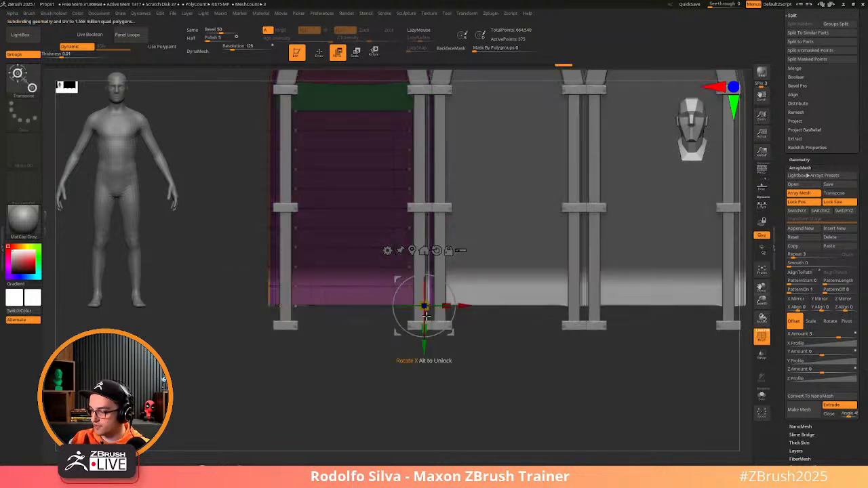
pyautogui.moveTo(424, 347); pyautogui.dragTo(427, 370)
pyautogui.moveTo(392, 394); pyautogui.dragTo(391, 400)
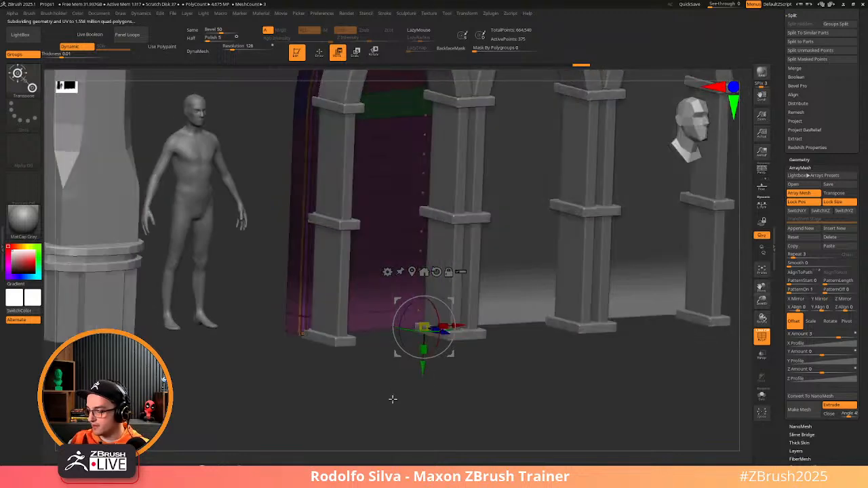
pyautogui.press('q')
pyautogui.moveTo(470, 390)
pyautogui.keyDown('ctrl'); pyautogui.mouseDown()
pyautogui.moveTo(465, 397)
pyautogui.moveTo(459, 373)
pyautogui.moveTo(450, 411)
pyautogui.moveTo(459, 411)
pyautogui.moveTo(463, 393)
pyautogui.moveTo(481, 413)
pyautogui.mouseUp(); pyautogui.keyUp('ctrl')
pyautogui.hotkey('shift', 'f')
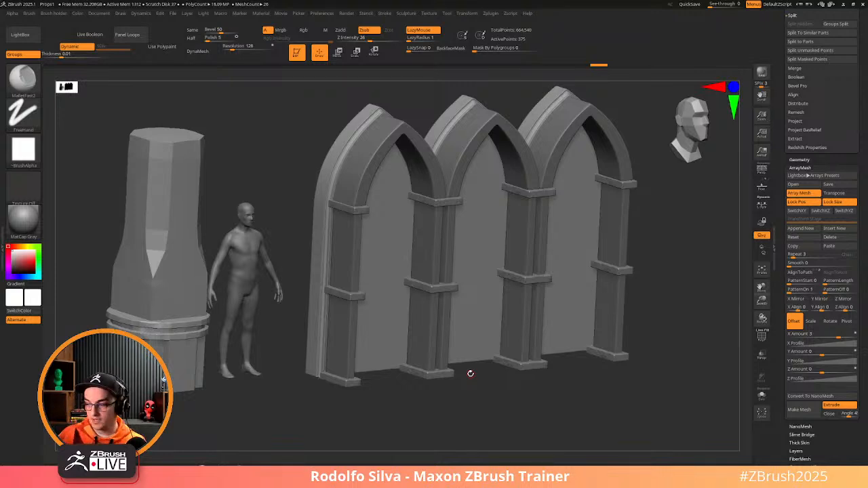
# Examine the three arches, the brush groups in the custom brush collection and the commands in the custom Sculpture set
pyautogui.moveTo(470, 373); pyautogui.dragTo(419, 400)
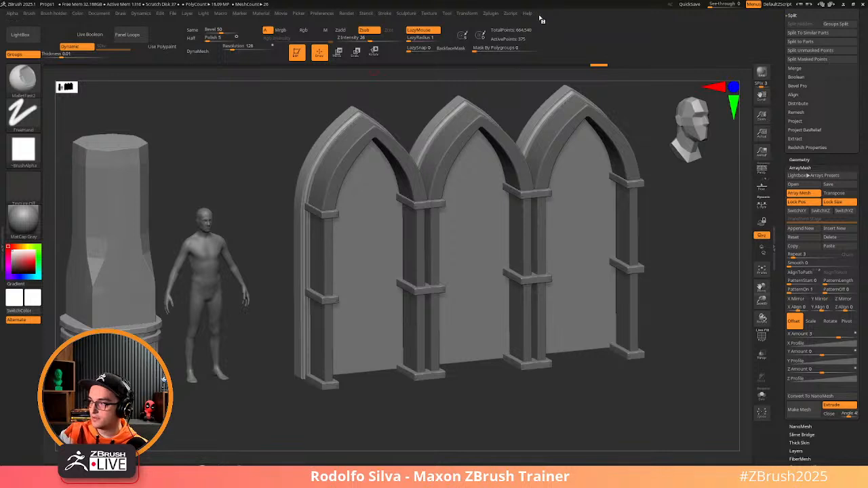
pyautogui.click(412, 16)
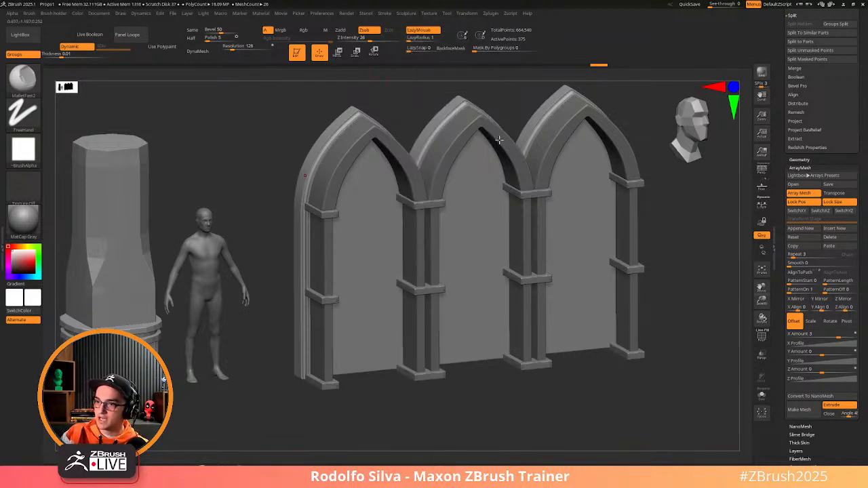
pyautogui.click(65, 14)
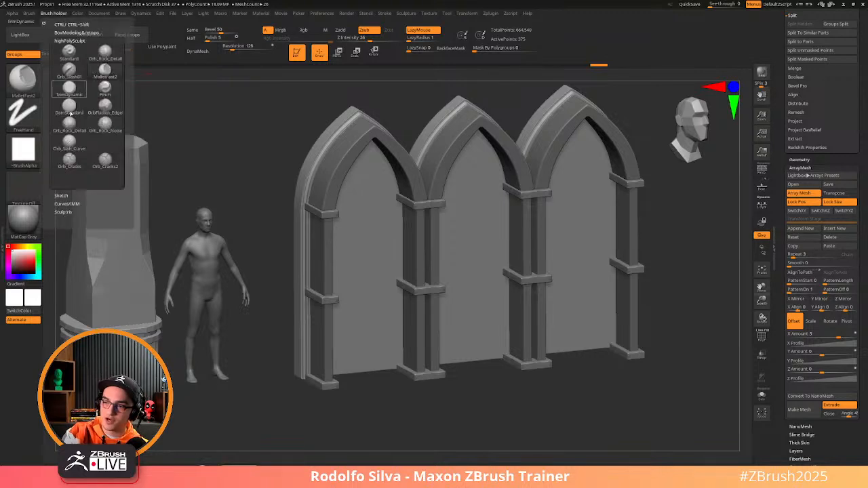
pyautogui.click(80, 32)
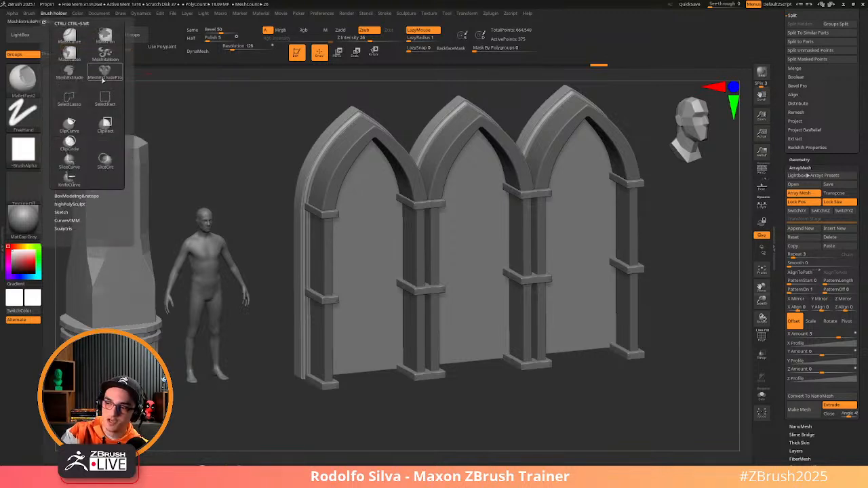
pyautogui.click(80, 221)
pyautogui.click(57, 14)
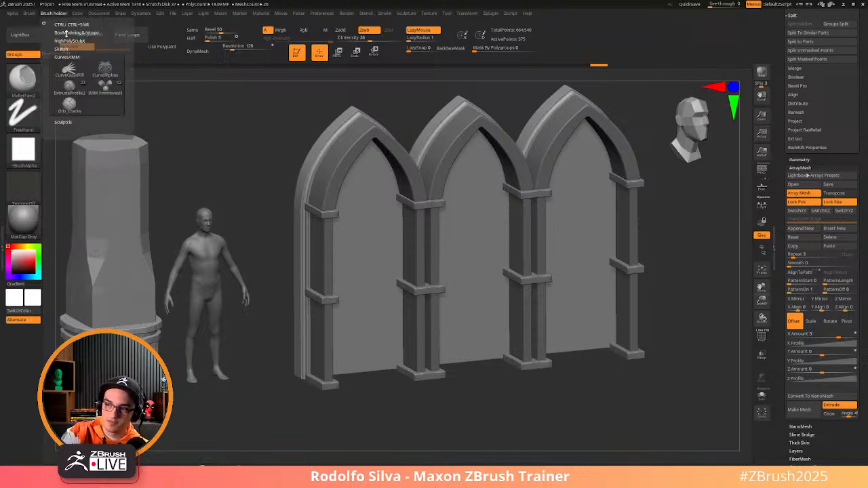
pyautogui.click(62, 49)
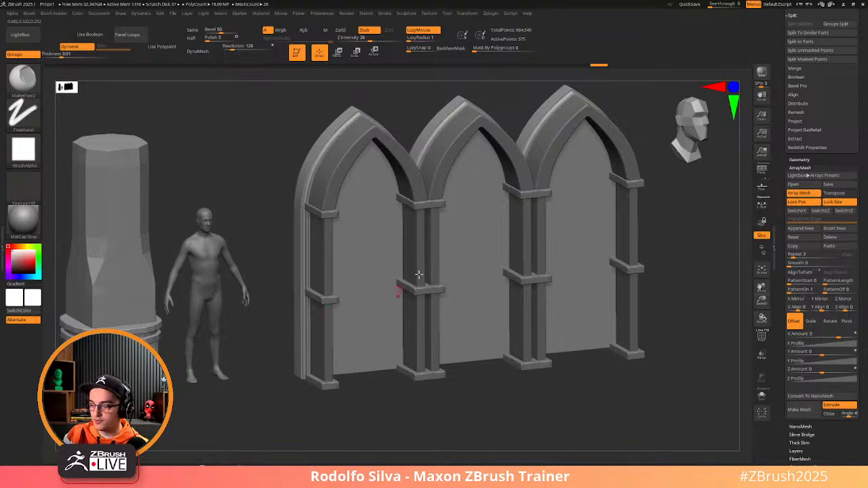
pyautogui.press('2')
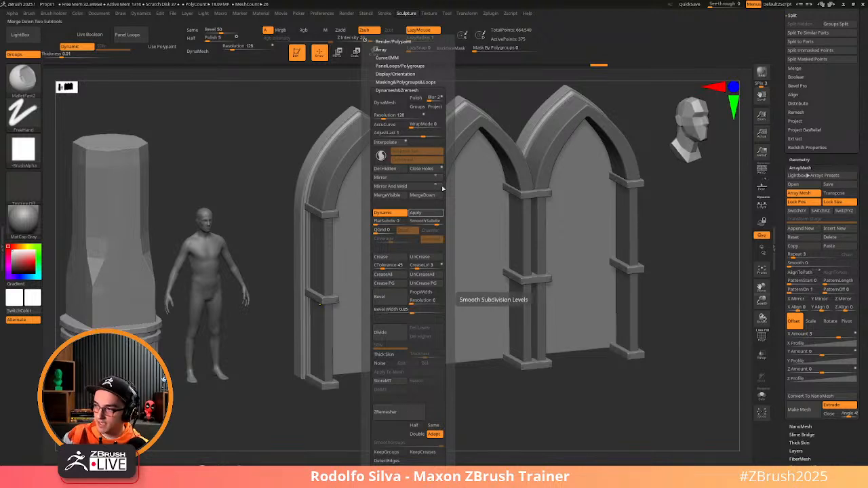
# Hide the tool shelves and collapse the open side tray to enlarge the canvas around the arches
pyautogui.press('Tab')
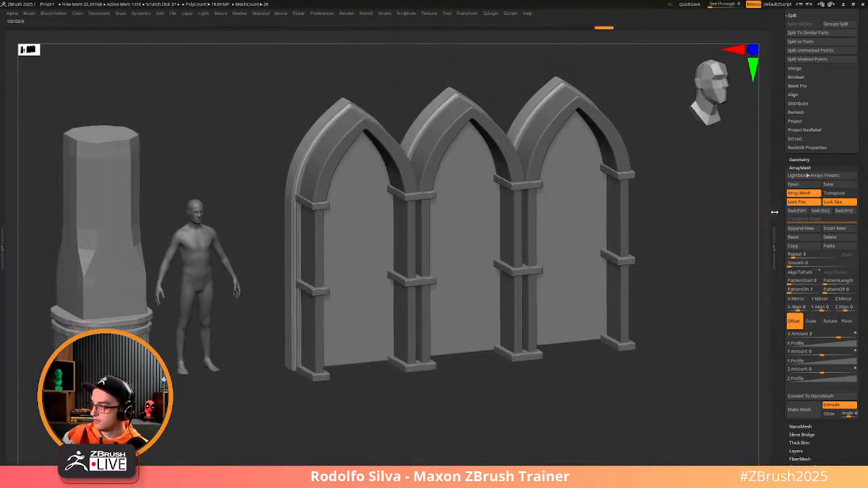
pyautogui.doubleClick(776, 209)
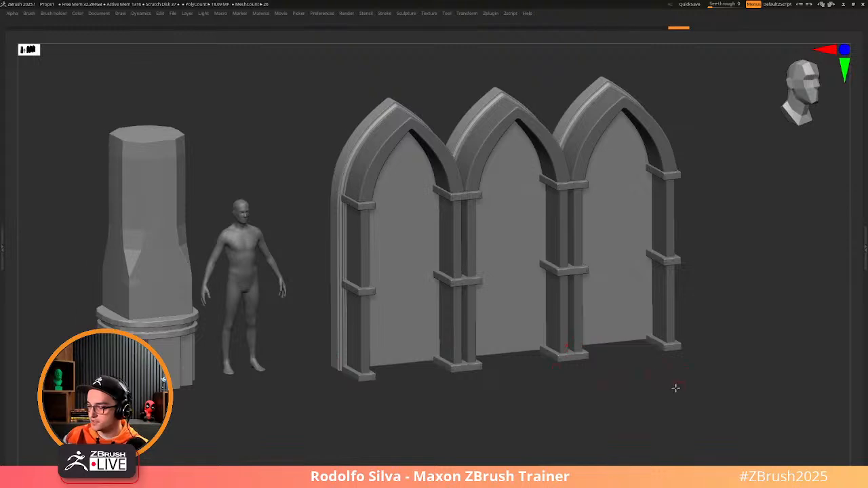
# Select the wall panel subtool and assign Alt+A as the custom hotkey for its Array Mesh switch
pyautogui.moveTo(675, 387)
pyautogui.keyDown('alt'); pyautogui.mouseDown()
pyautogui.moveTo(630, 407)
pyautogui.moveTo(681, 389)
pyautogui.mouseUp(); pyautogui.keyUp('alt')
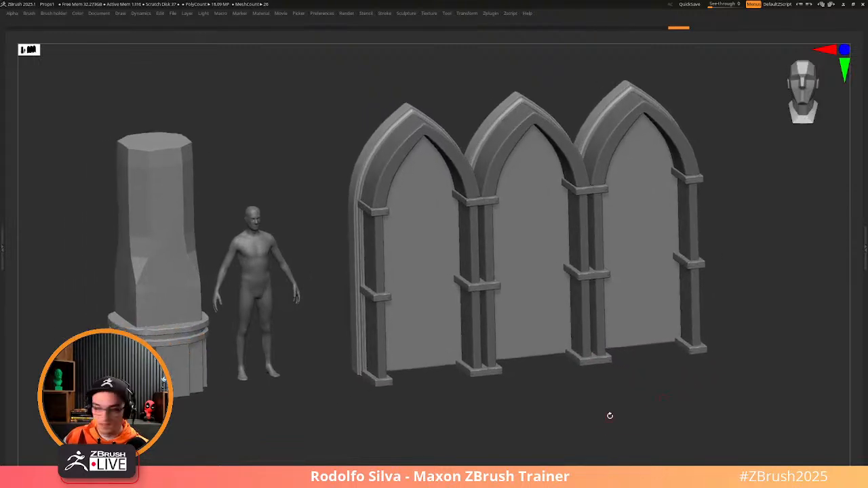
pyautogui.keyDown('alt'); pyautogui.click(445, 349); pyautogui.keyUp('alt')
pyautogui.moveTo(449, 373); pyautogui.dragTo(448, 391)
pyautogui.hotkey('shift', 'f')
pyautogui.hotkey('shift', 'f')
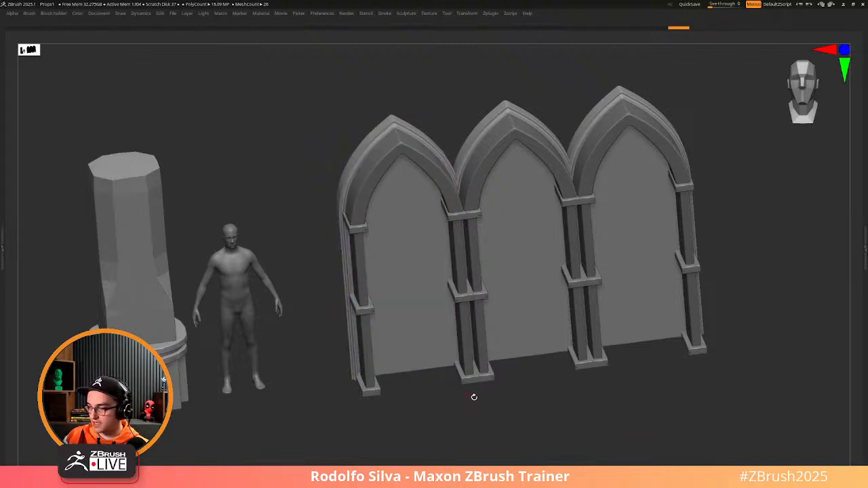
pyautogui.press('Tab')
pyautogui.click(863, 224)
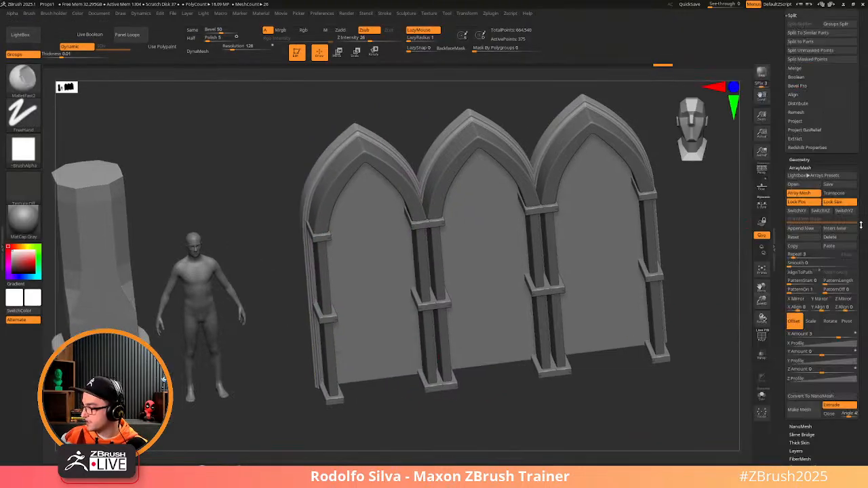
pyautogui.press('ctrl')
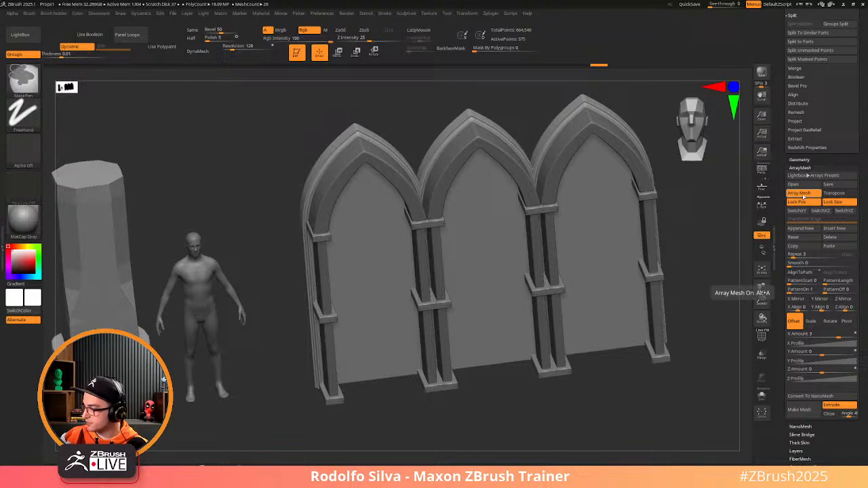
pyautogui.keyDown('ctrl'); pyautogui.keyDown('alt'); pyautogui.click(803, 196); pyautogui.keyUp('alt'); pyautogui.keyUp('ctrl')
pyautogui.hotkey('alt', 'a')
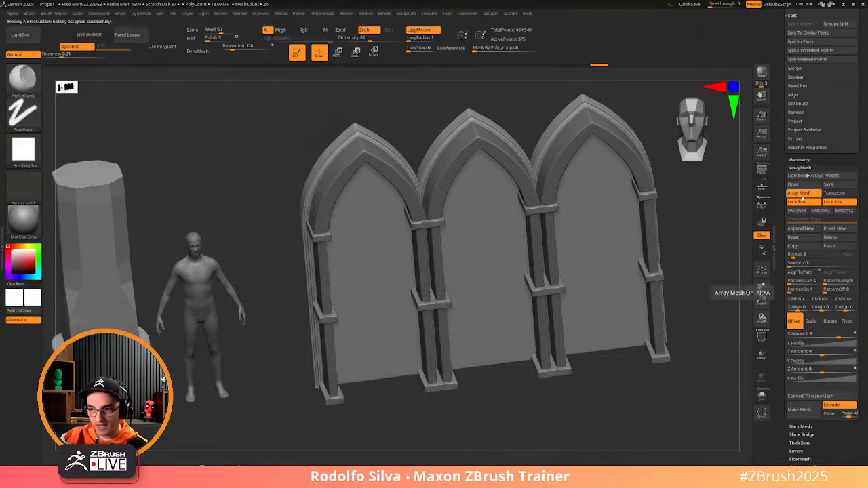
# Toggle the wall panel's ArrayMesh off and on with the new hotkey, and turn off ArrayMesh on the MainArch subtool
pyautogui.moveTo(535, 425); pyautogui.dragTo(539, 423)
pyautogui.press('Tab')
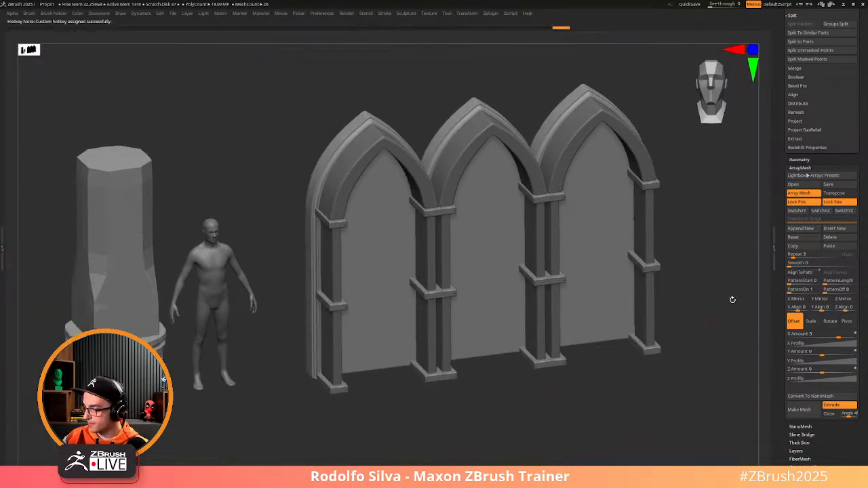
pyautogui.click(773, 246)
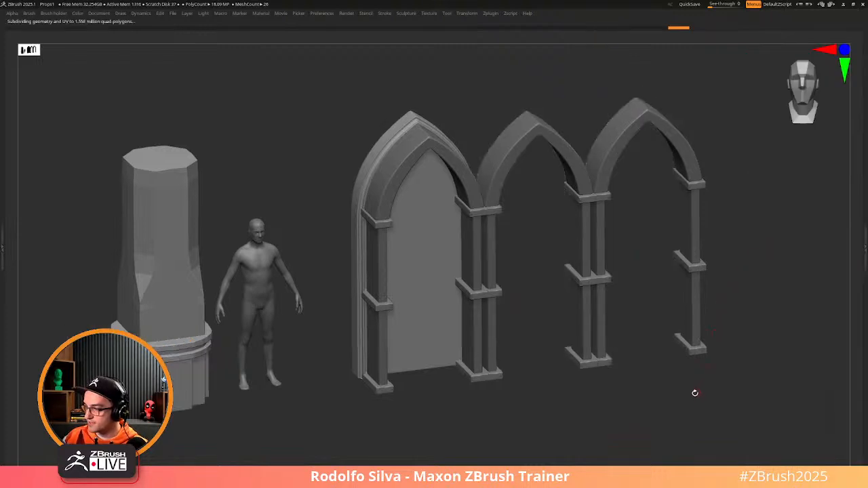
pyautogui.keyDown('alt'); pyautogui.click(477, 195); pyautogui.keyUp('alt')
pyautogui.hotkey('alt', 'a')
pyautogui.hotkey('alt', 'a')
pyautogui.hotkey('alt', 'a')
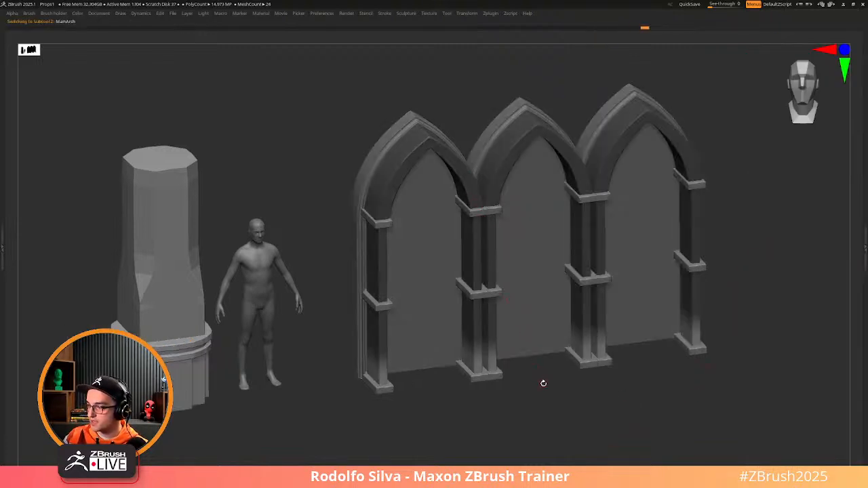
pyautogui.moveTo(544, 409); pyautogui.dragTo(523, 413)
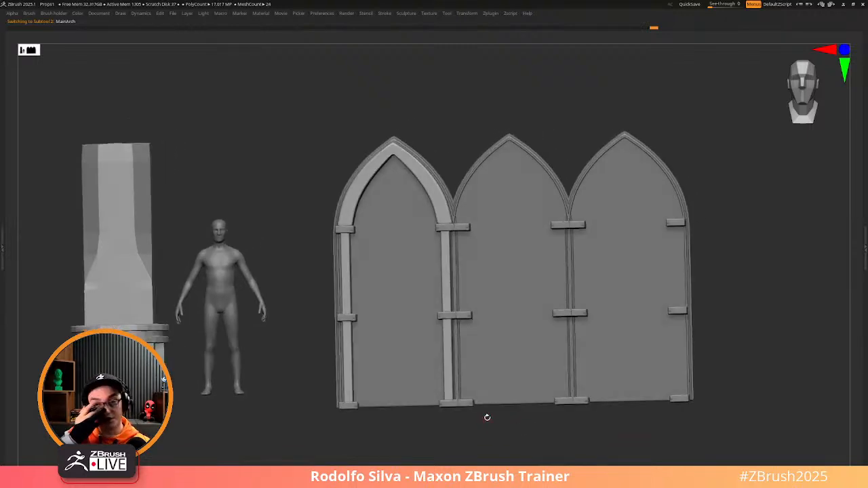
pyautogui.moveTo(487, 417); pyautogui.dragTo(445, 292)
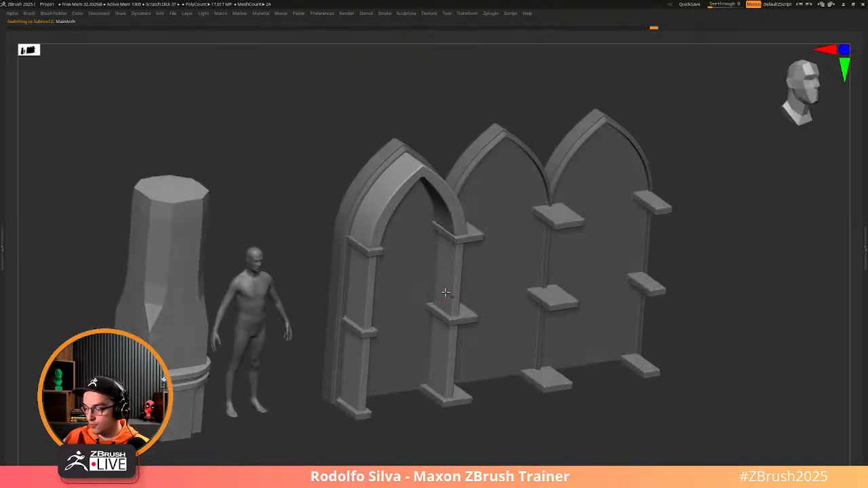
pyautogui.moveTo(451, 437); pyautogui.dragTo(400, 233)
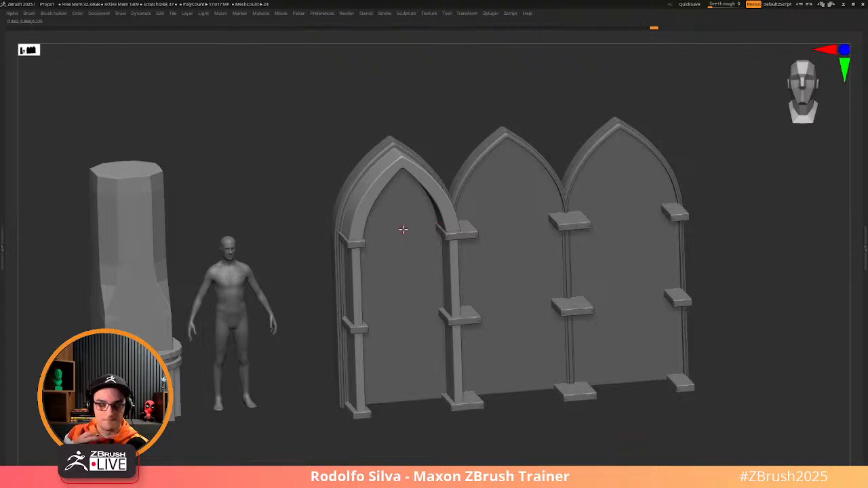
pyautogui.keyDown('shift'); pyautogui.moveTo(438, 423); pyautogui.dragTo(392, 208); pyautogui.keyUp('shift')
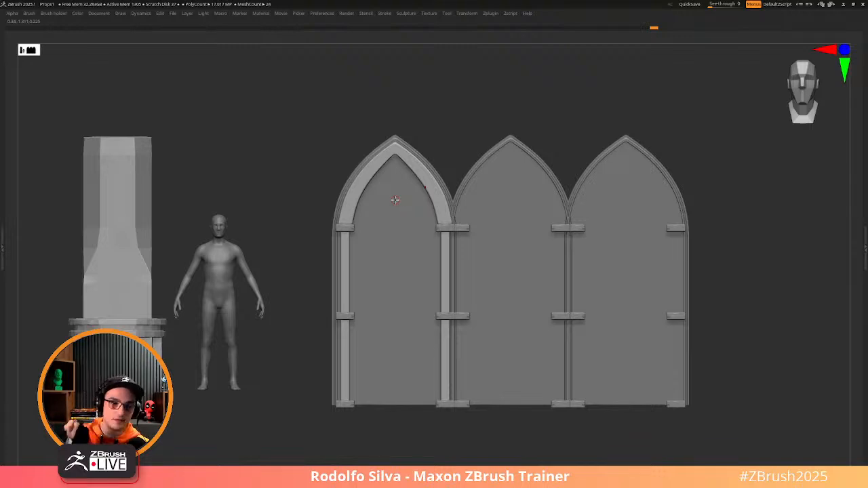
pyautogui.moveTo(275, 335); pyautogui.dragTo(359, 356)
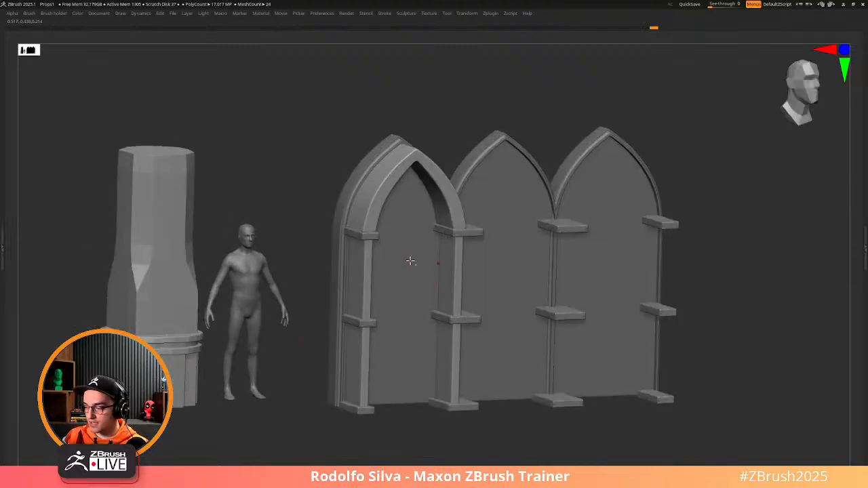
# Insert a Cube3D primitive as a new subtool below MainArch in the subtool list
pyautogui.press('w')
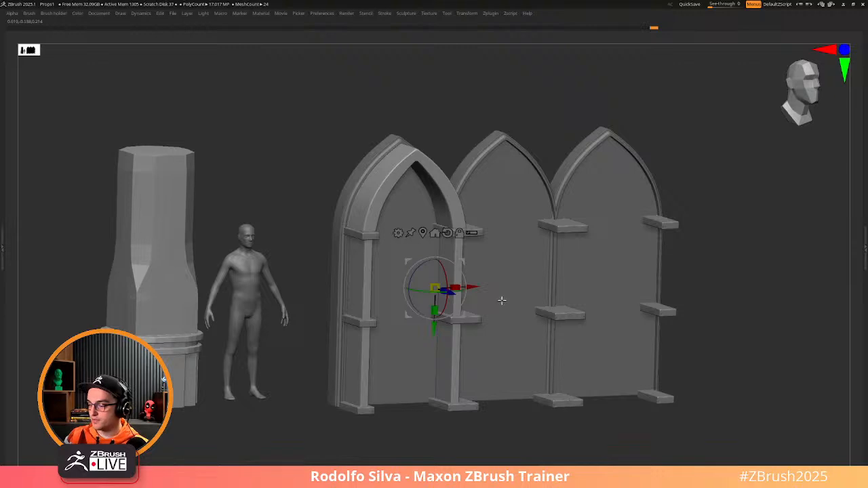
pyautogui.click(865, 227)
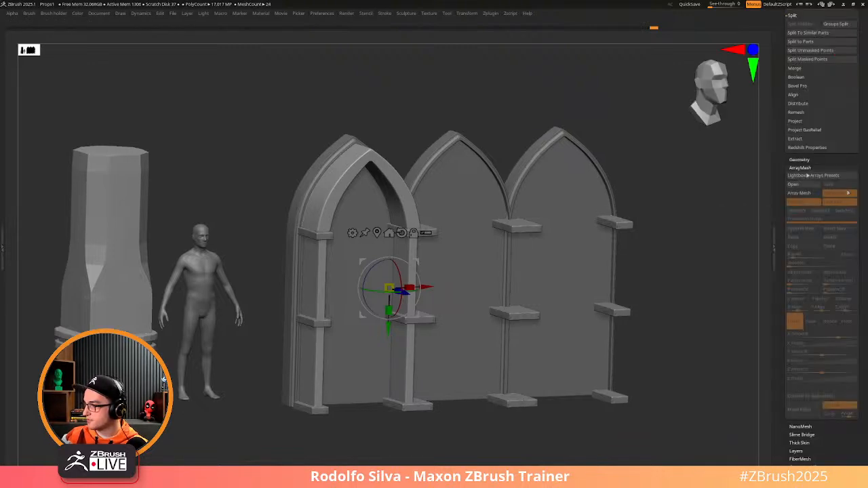
pyautogui.moveTo(775, 109); pyautogui.dragTo(784, 211)
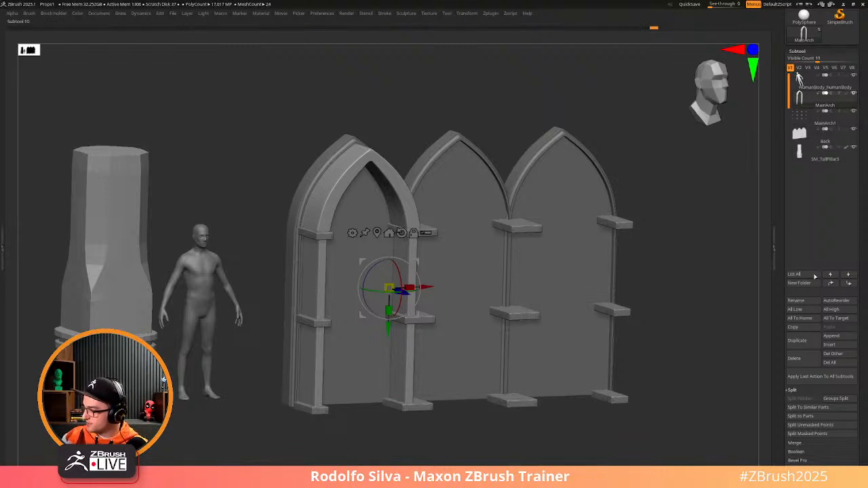
pyautogui.click(825, 344)
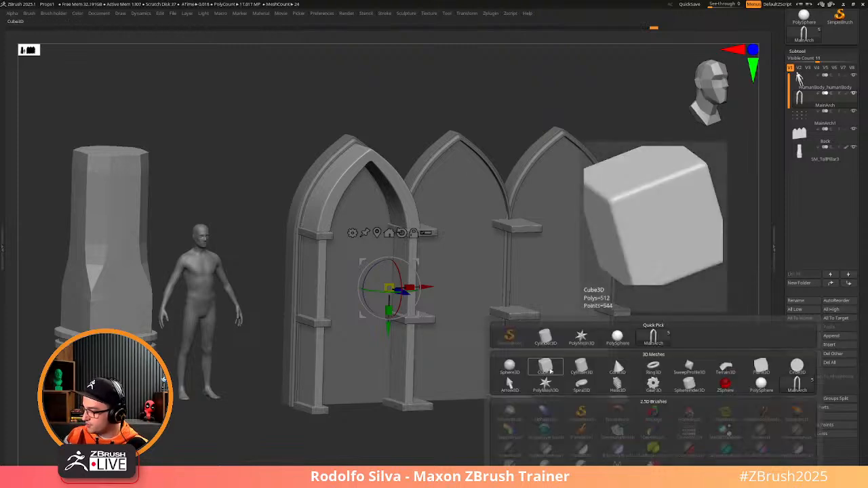
pyautogui.click(548, 369)
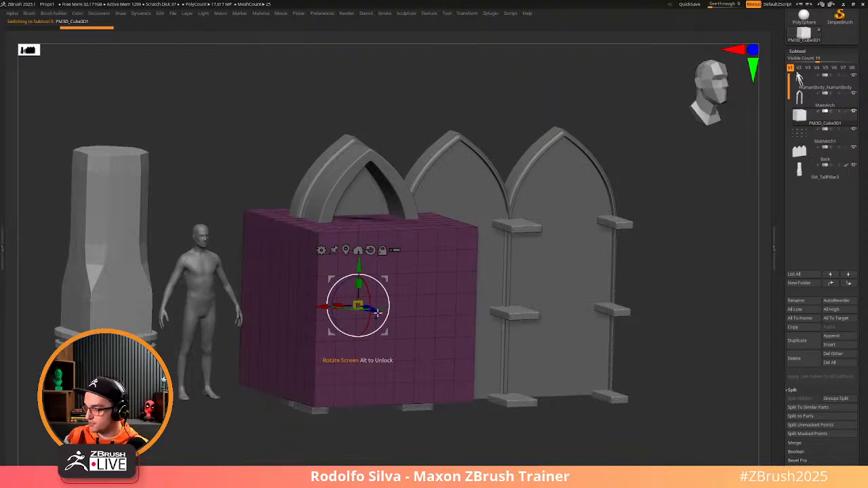
# Scale the new cube down to 0.2 and raise it in Y into the upper part of the first arch
pyautogui.moveTo(358, 285); pyautogui.dragTo(321, 381)
pyautogui.hotkey('ctrl', 'z')
pyautogui.hotkey('ctrl', 'z')
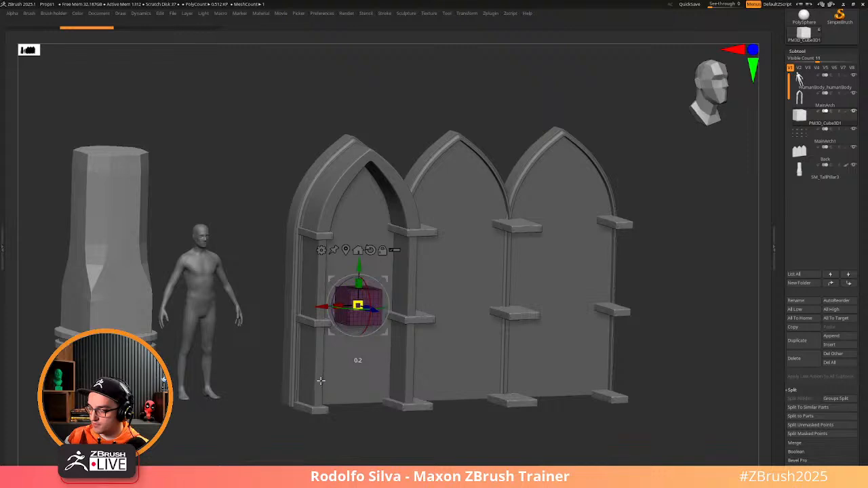
pyautogui.moveTo(374, 314); pyautogui.dragTo(363, 320)
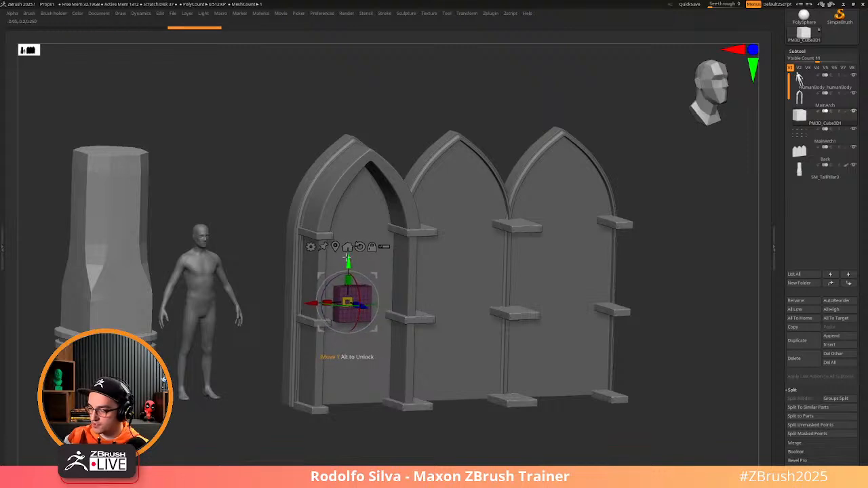
pyautogui.moveTo(347, 260); pyautogui.dragTo(371, 184)
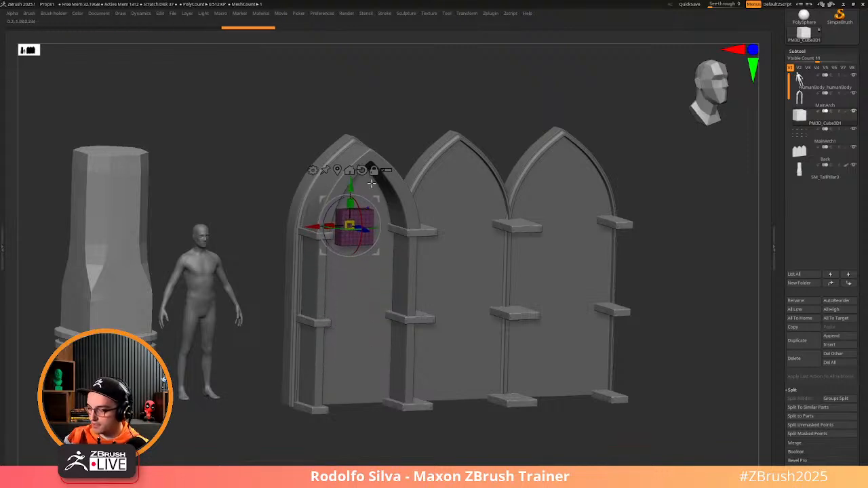
# Shrink the cube further and raise it in Y toward the peak of the first arch, checking its placement from the front
pyautogui.keyDown('shift'); pyautogui.moveTo(268, 299); pyautogui.dragTo(250, 306); pyautogui.keyUp('shift')
pyautogui.moveTo(353, 223); pyautogui.dragTo(352, 227)
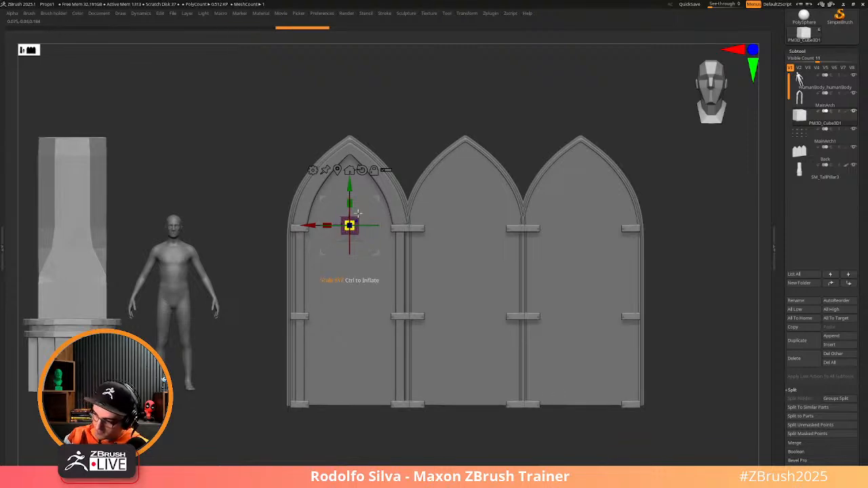
pyautogui.moveTo(351, 185); pyautogui.dragTo(351, 167)
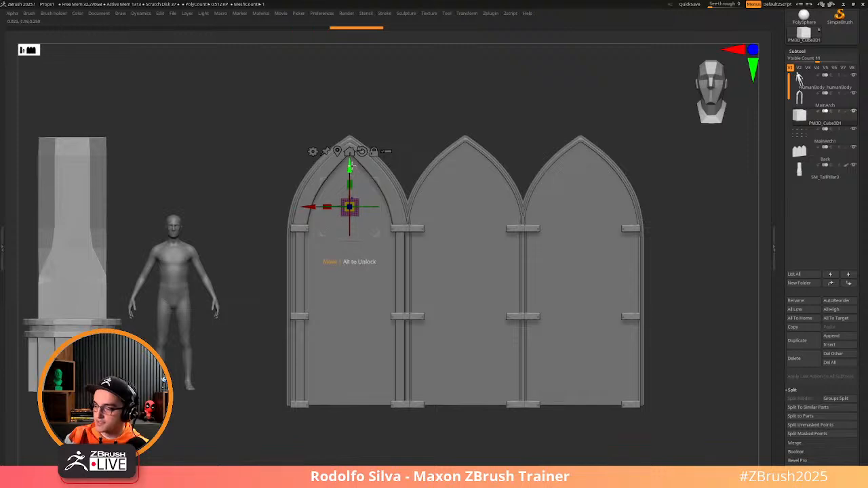
pyautogui.moveTo(232, 314); pyautogui.dragTo(298, 335)
pyautogui.moveTo(374, 216); pyautogui.dragTo(376, 217)
pyautogui.moveTo(498, 415); pyautogui.dragTo(476, 399)
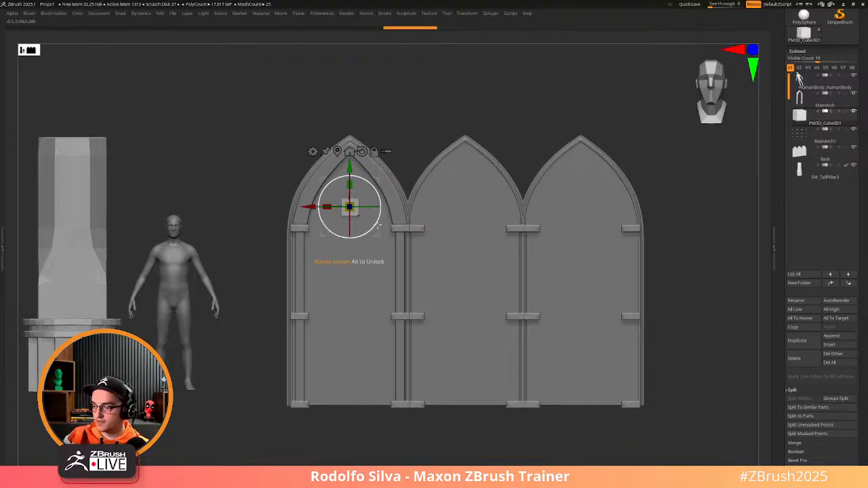
pyautogui.moveTo(349, 169); pyautogui.dragTo(349, 164)
# Move the small cube along Z by about 0.37 within the first arch
pyautogui.moveTo(271, 312); pyautogui.dragTo(580, 273)
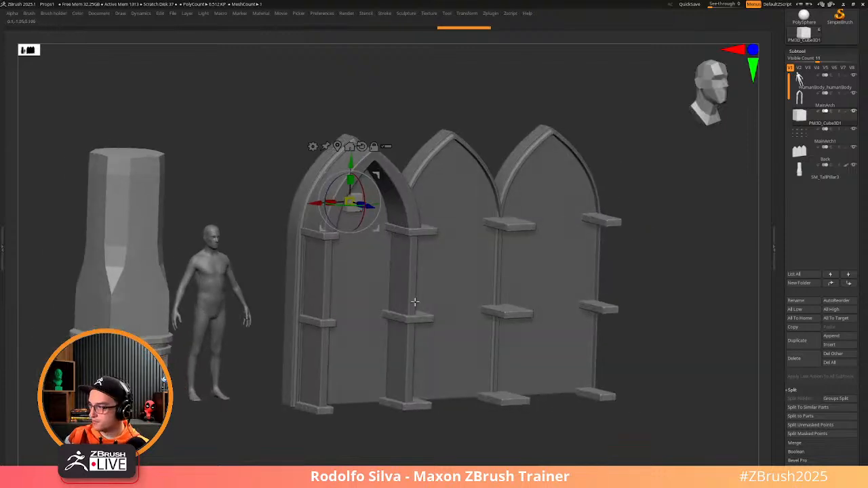
pyautogui.press('q')
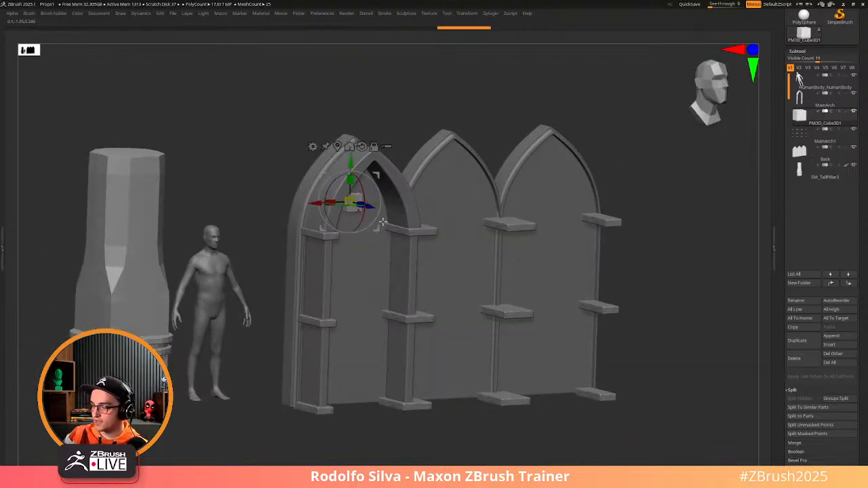
pyautogui.moveTo(370, 206); pyautogui.dragTo(386, 216)
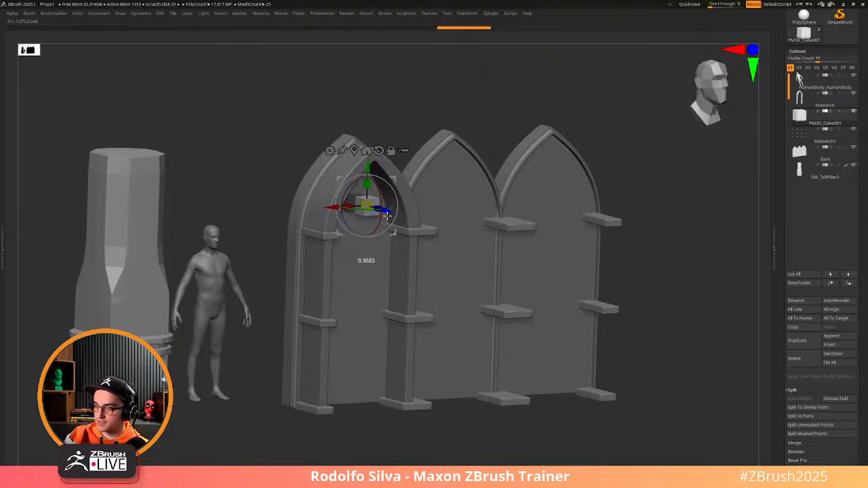
# Add a Ring 3D primitive to the cube subtool and lower the ring slightly in Y
pyautogui.click(329, 148)
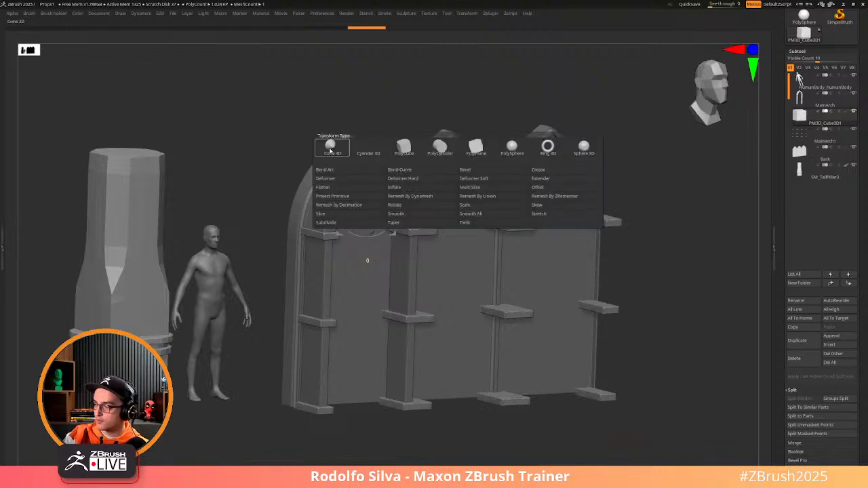
pyautogui.click(548, 146)
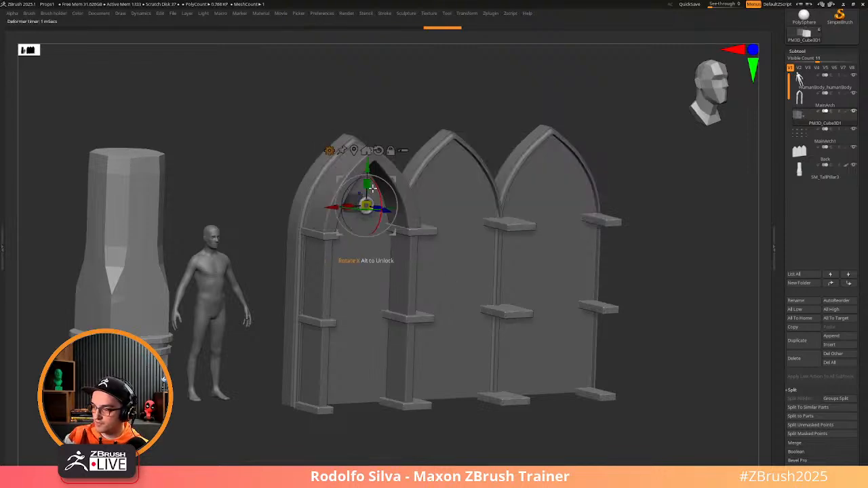
pyautogui.moveTo(369, 175); pyautogui.dragTo(368, 173)
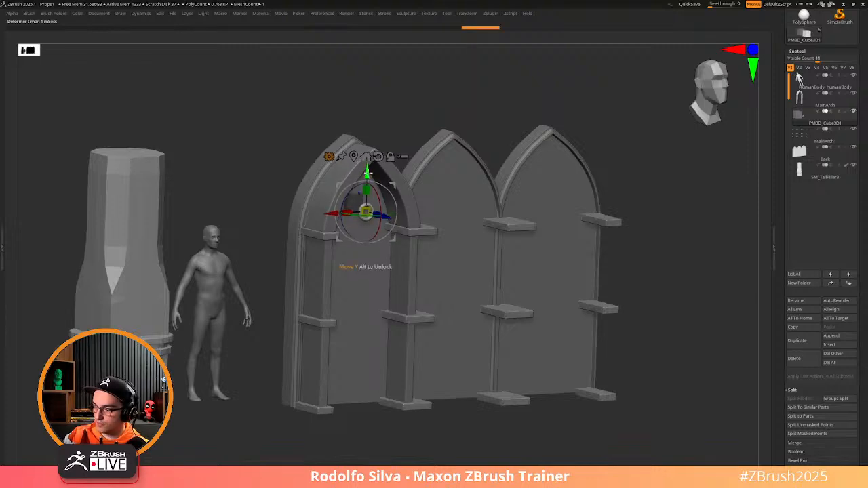
pyautogui.keyDown('shift'); pyautogui.moveTo(662, 254); pyautogui.dragTo(648, 252); pyautogui.keyUp('shift')
# Adjust the ring's depth in Z, raise the block and ring in Y beneath the first arch's peak, and return to Draw mode
pyautogui.moveTo(299, 280); pyautogui.dragTo(364, 300)
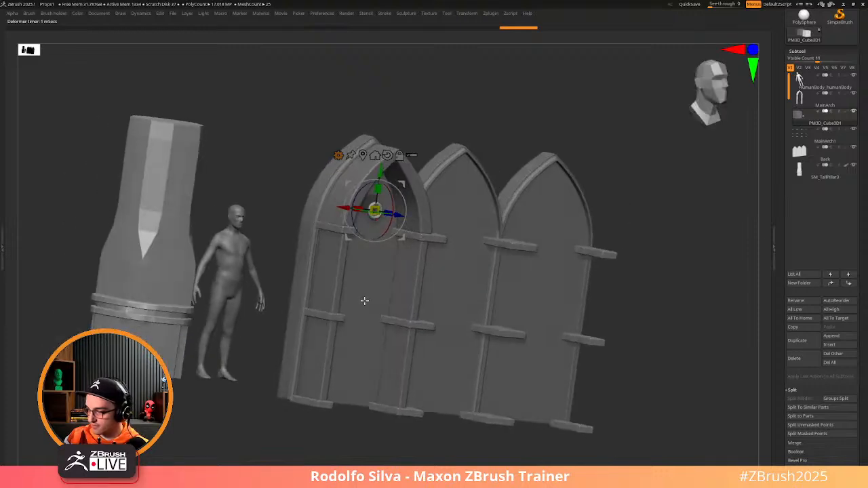
pyautogui.moveTo(399, 216); pyautogui.dragTo(392, 221)
pyautogui.moveTo(468, 250); pyautogui.dragTo(617, 304)
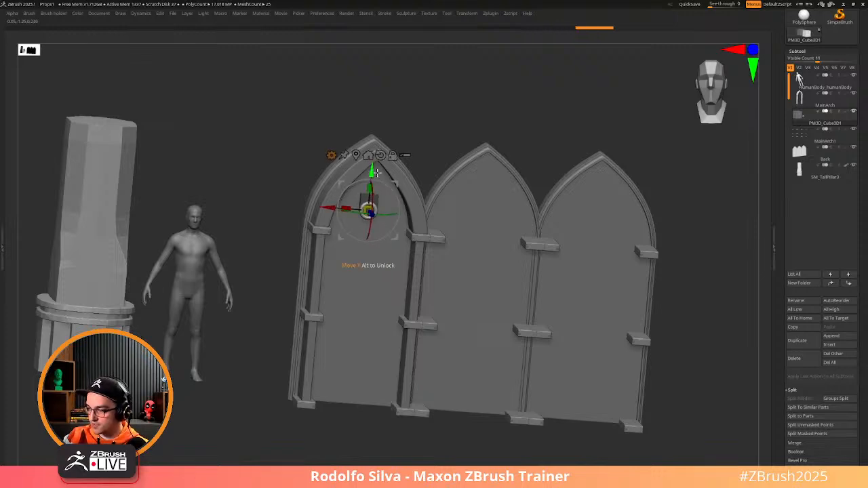
pyautogui.moveTo(374, 173); pyautogui.dragTo(377, 154)
pyautogui.moveTo(258, 282)
pyautogui.mouseDown()
pyautogui.moveTo(248, 274)
pyautogui.moveTo(289, 319)
pyautogui.moveTo(271, 328)
pyautogui.mouseUp()
pyautogui.press('q')
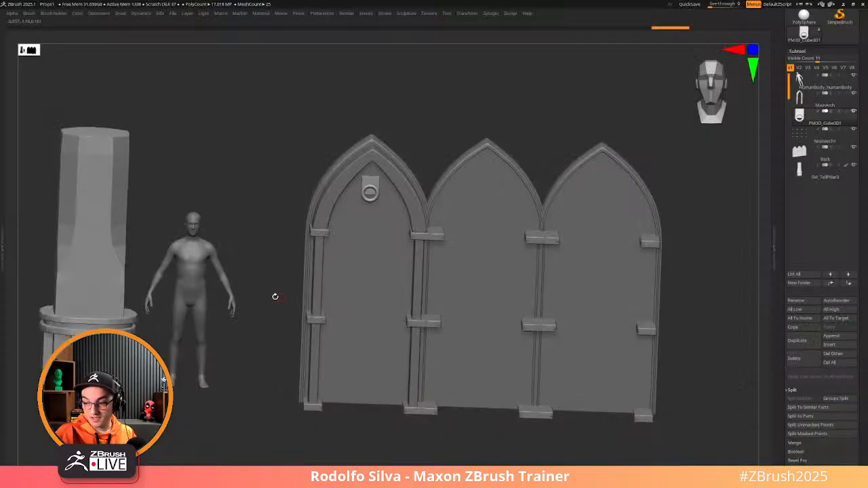
pyautogui.moveTo(273, 296)
pyautogui.mouseDown()
pyautogui.moveTo(283, 298)
pyautogui.moveTo(270, 304)
pyautogui.mouseUp()
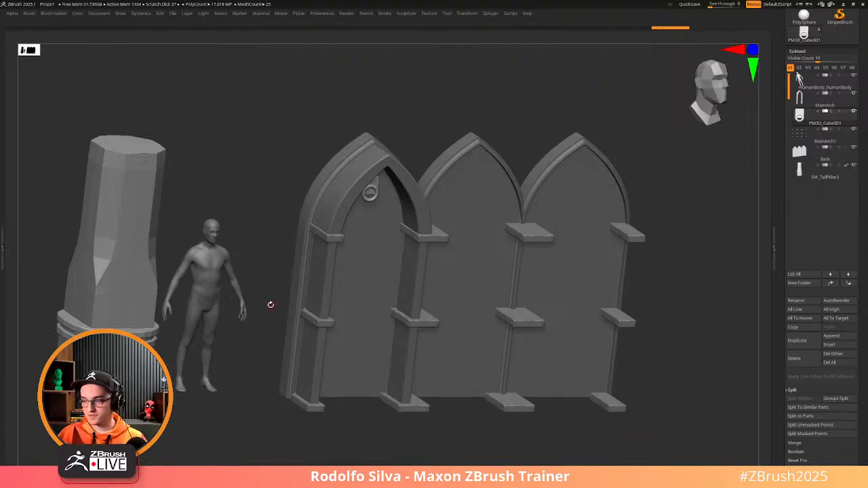
pyautogui.moveTo(271, 304); pyautogui.dragTo(422, 131)
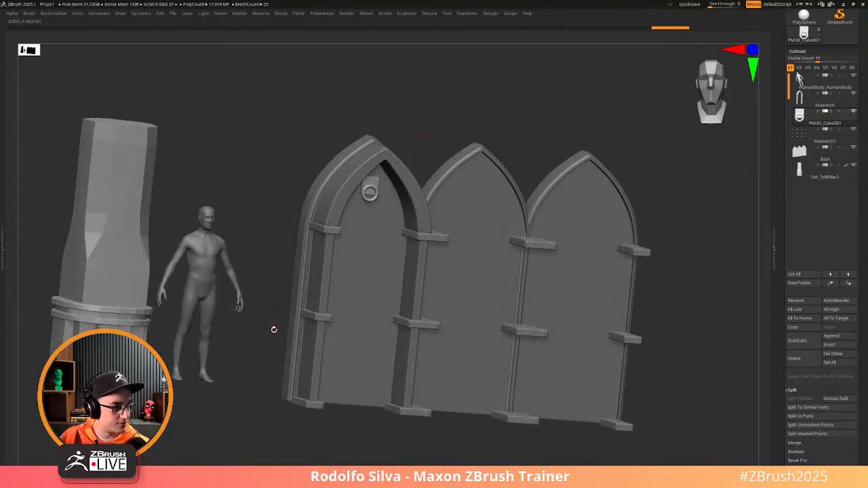
# Set the crease tolerance to 89, crease the block and ring's edges, and show them with dynamic subdivision smoothing
pyautogui.moveTo(430, 245); pyautogui.dragTo(466, 279, button='right')
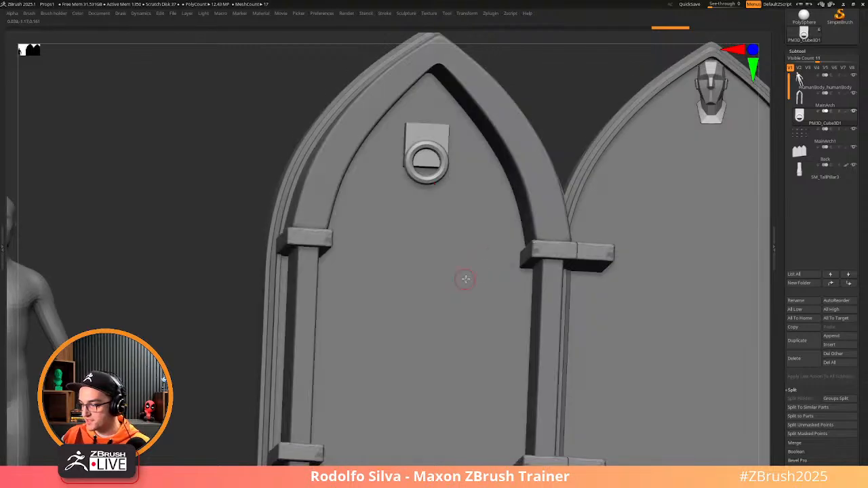
pyautogui.hotkey('ctrl', 'd')
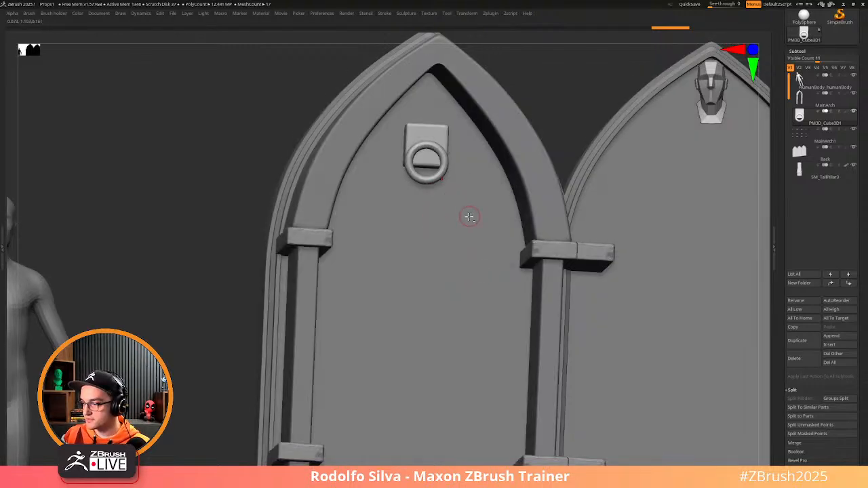
pyautogui.keyDown('ctrl'); pyautogui.moveTo(469, 217); pyautogui.dragTo(465, 200, button='right'); pyautogui.keyUp('ctrl')
pyautogui.press('3')
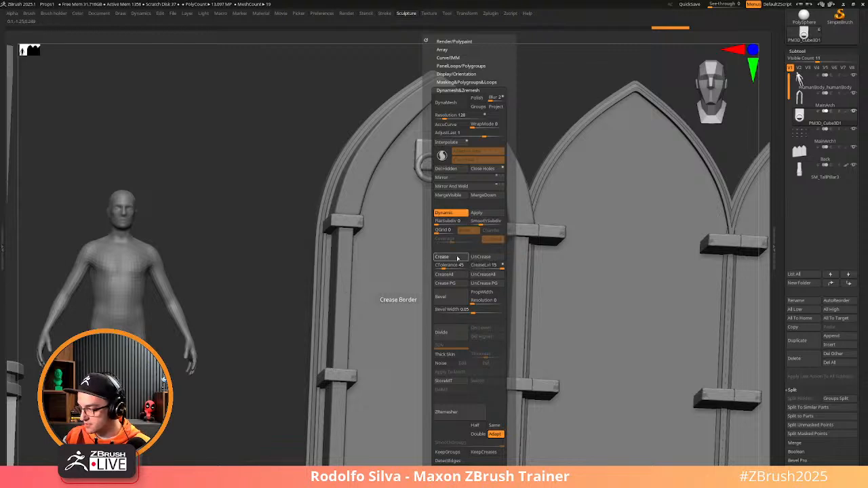
pyautogui.moveTo(490, 268)
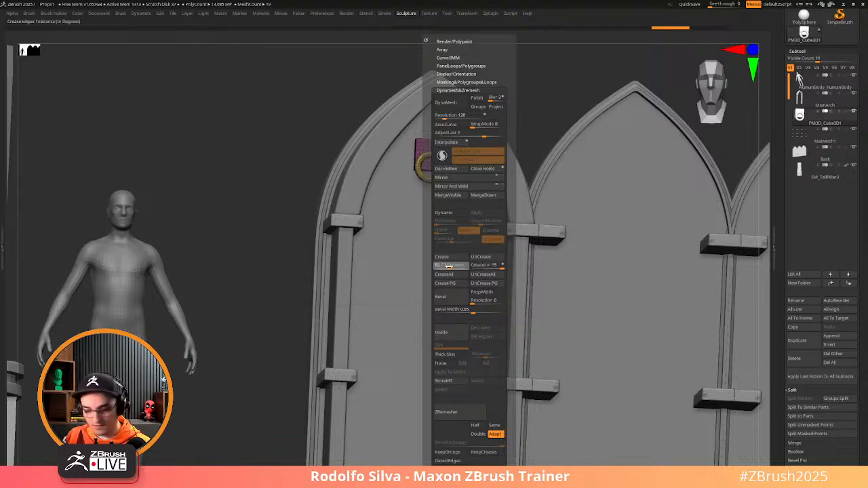
pyautogui.moveTo(449, 267); pyautogui.dragTo(455, 264)
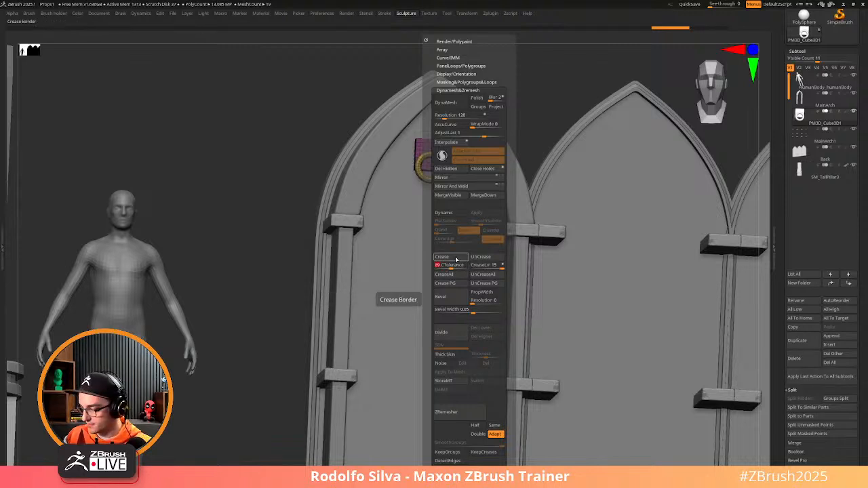
pyautogui.press('d')
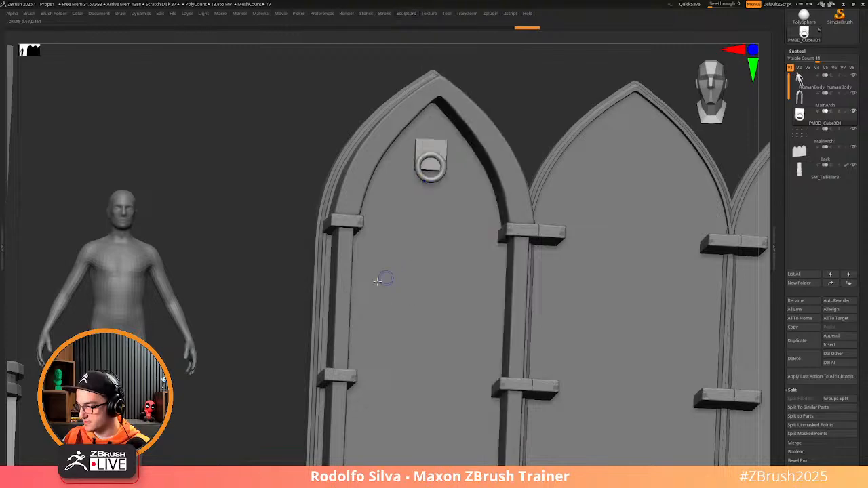
pyautogui.moveTo(441, 337); pyautogui.dragTo(467, 277, button='right')
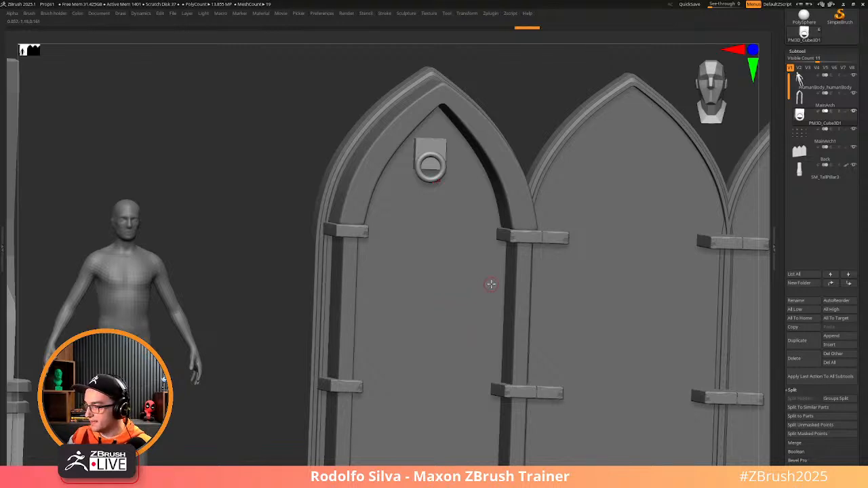
pyautogui.moveTo(492, 287); pyautogui.dragTo(451, 266, button='right')
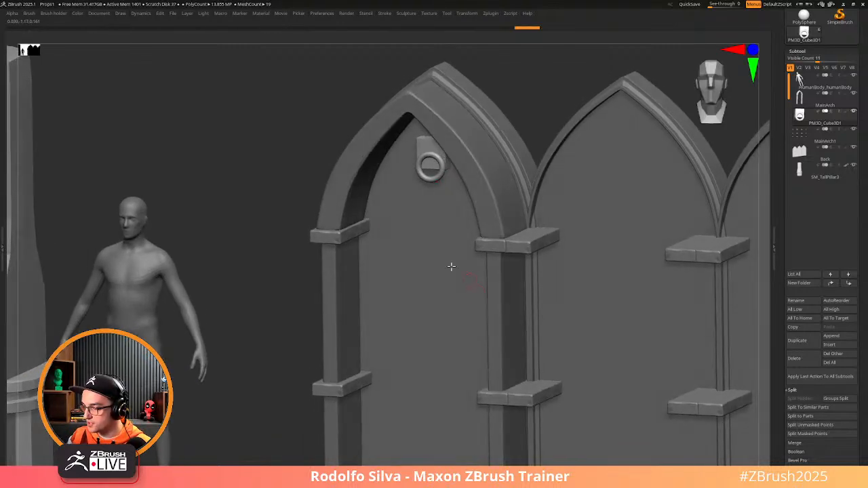
# Select the MainArch1 subtool and widen its horizontal bands slightly along X from the front
pyautogui.keyDown('alt'); pyautogui.click(494, 246); pyautogui.keyUp('alt')
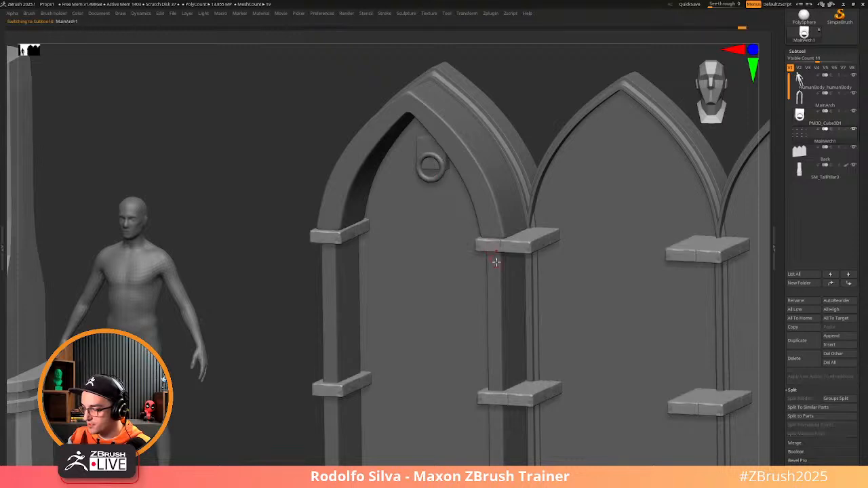
pyautogui.press('w')
pyautogui.moveTo(452, 259); pyautogui.dragTo(471, 263, button='right')
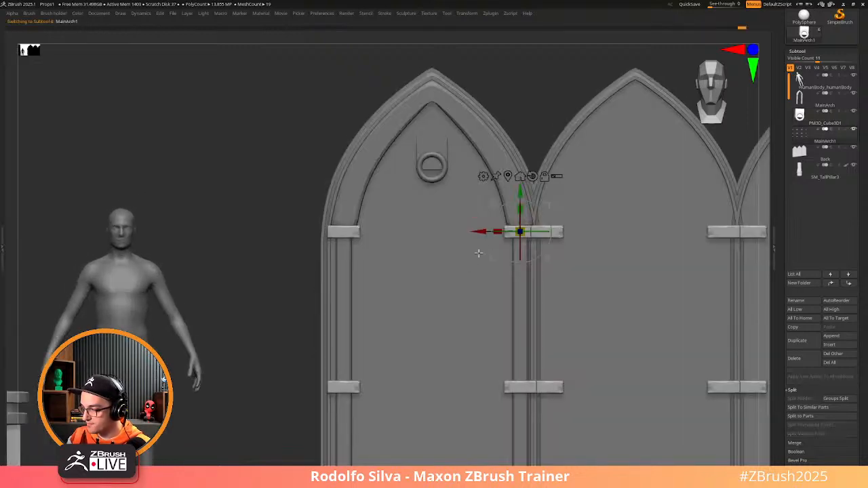
pyautogui.moveTo(497, 232); pyautogui.dragTo(494, 233)
pyautogui.moveTo(467, 292)
pyautogui.mouseDown(button='right')
pyautogui.moveTo(465, 282)
pyautogui.moveTo(464, 295)
pyautogui.moveTo(479, 295)
pyautogui.mouseUp(button='right')
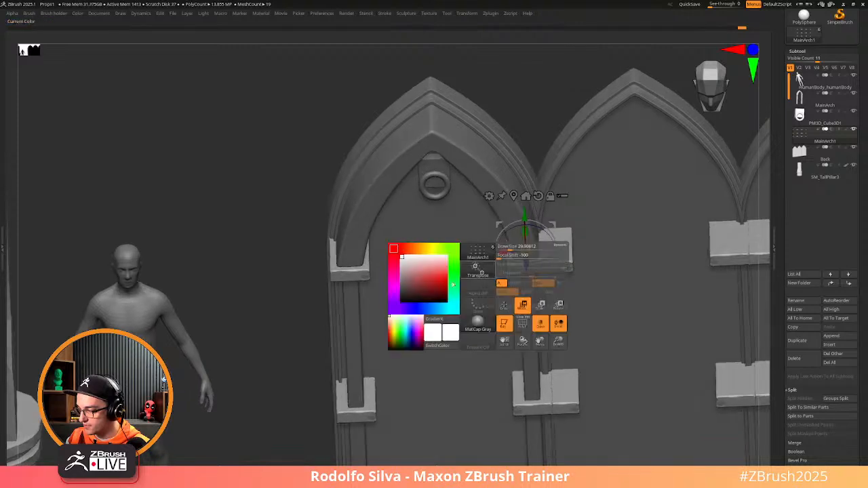
pyautogui.moveTo(290, 324); pyautogui.dragTo(303, 287, button='right')
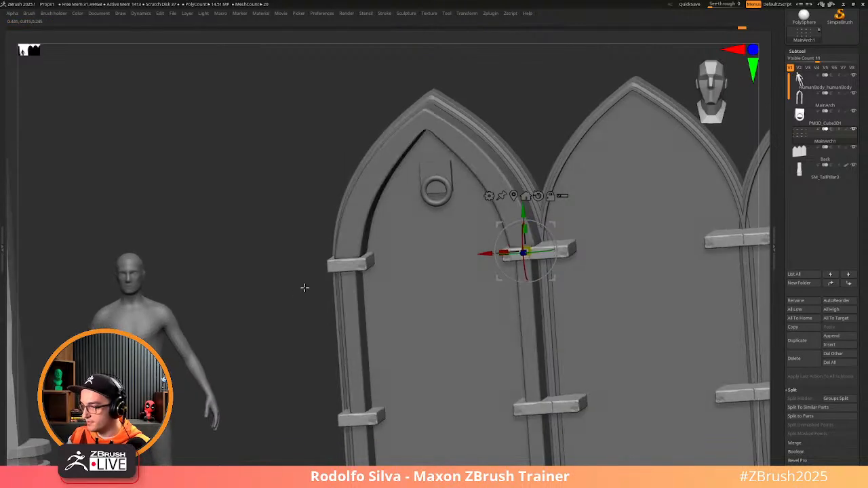
# Slim the MainArch subtool by pushing its inner faces with ZModeler QMesh on Polygroup Island, and restore the smoothed, repeated preview
pyautogui.click(360, 238)
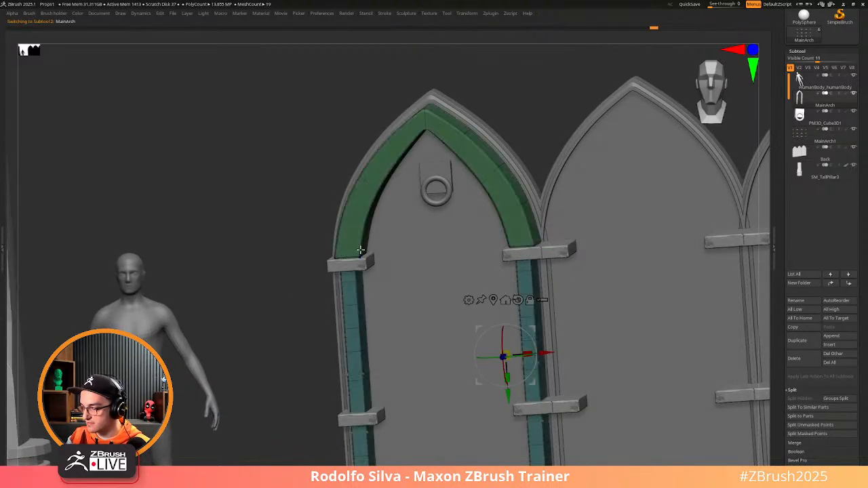
pyautogui.moveTo(288, 293); pyautogui.dragTo(325, 278, button='right')
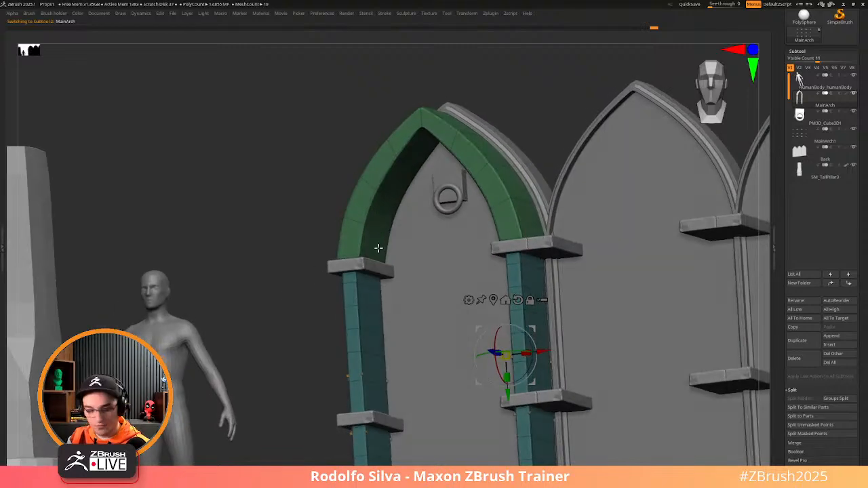
pyautogui.press('b')
pyautogui.press('z')
pyautogui.press('m')
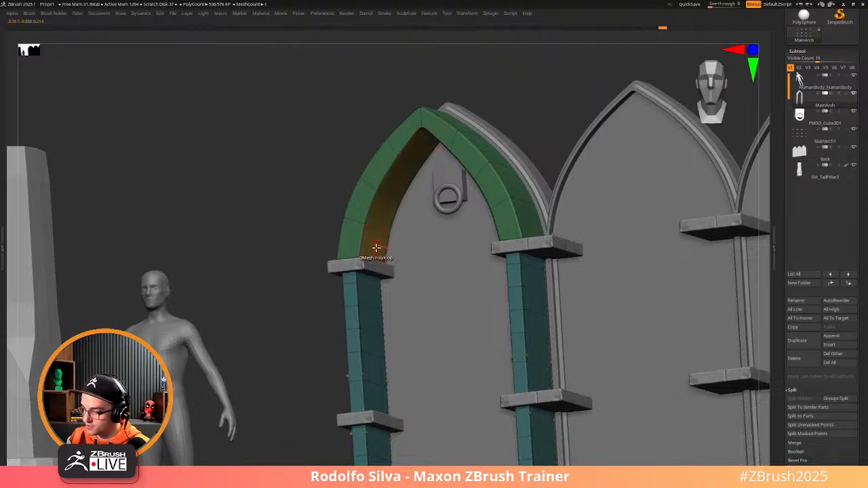
pyautogui.press('space')
pyautogui.click(433, 316)
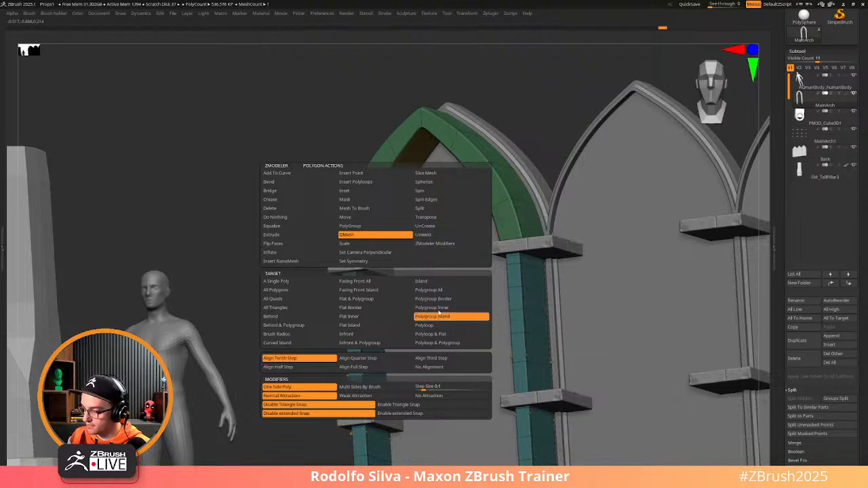
pyautogui.moveTo(374, 241); pyautogui.dragTo(368, 241)
pyautogui.moveTo(310, 327)
pyautogui.mouseDown()
pyautogui.moveTo(300, 330)
pyautogui.moveTo(306, 337)
pyautogui.moveTo(316, 318)
pyautogui.mouseUp()
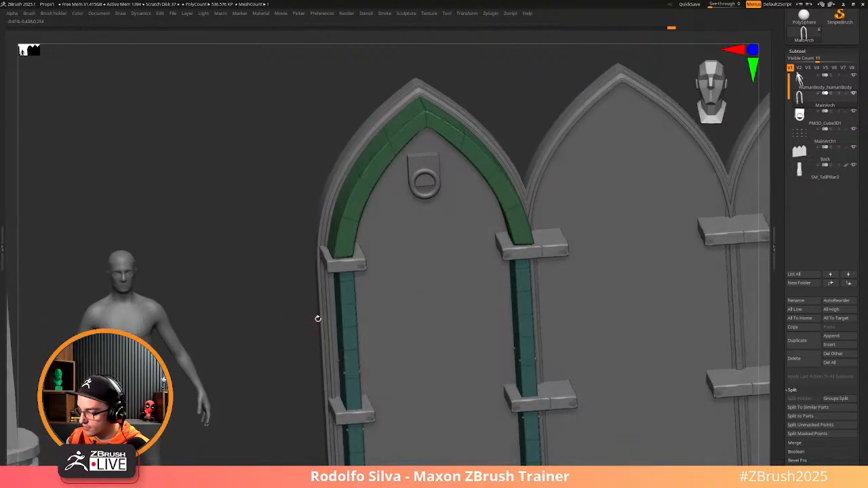
pyautogui.hotkey('shift', 'f')
pyautogui.press('d')
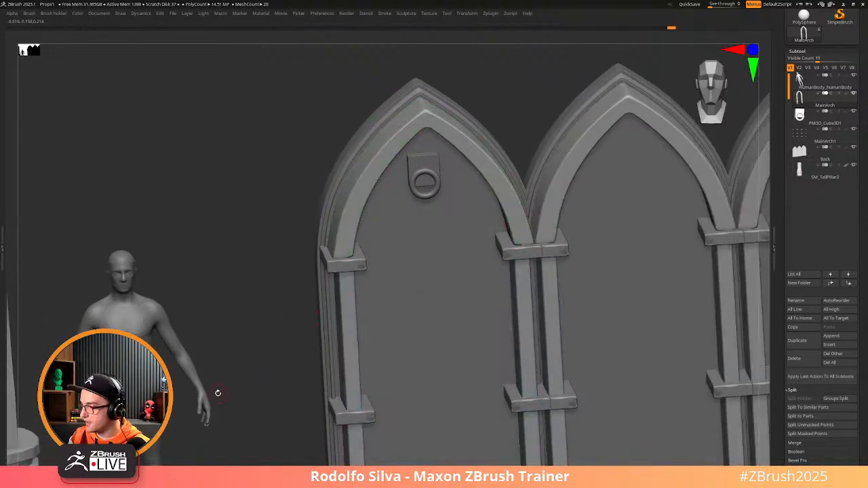
pyautogui.moveTo(242, 368)
pyautogui.keyDown('alt'); pyautogui.mouseDown()
pyautogui.moveTo(231, 366)
pyautogui.moveTo(238, 360)
pyautogui.moveTo(226, 369)
pyautogui.moveTo(242, 364)
pyautogui.mouseUp(); pyautogui.keyUp('alt')
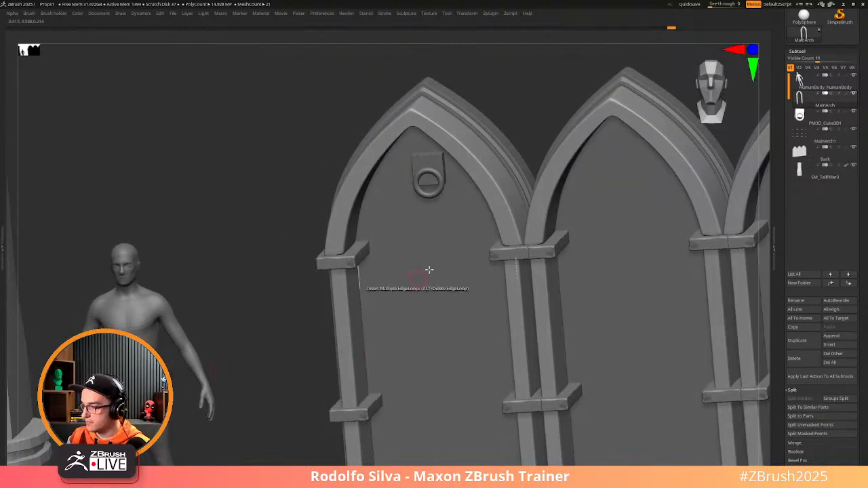
# Duplicate the block and ring straight down in Y within the first arch and replace the copy with a cube primitive
pyautogui.keyDown('alt'); pyautogui.click(429, 158); pyautogui.keyUp('alt')
pyautogui.hotkey('shift', 'f')
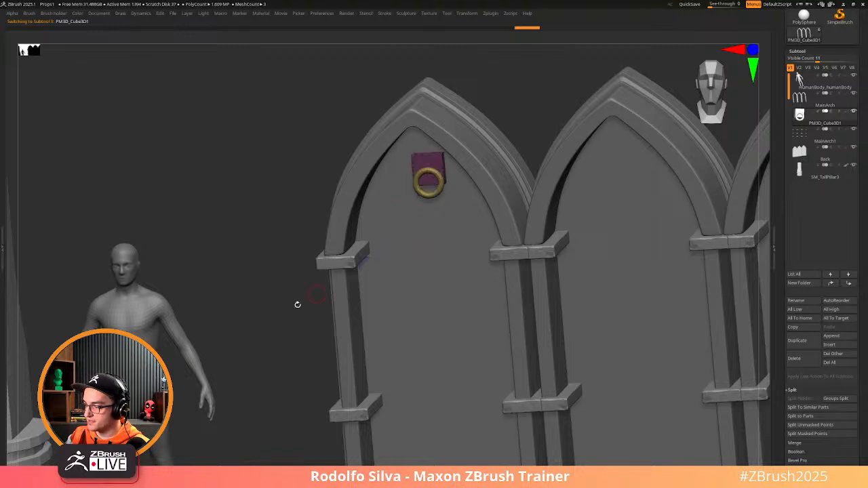
pyautogui.keyDown('shift'); pyautogui.moveTo(297, 305); pyautogui.dragTo(273, 330); pyautogui.keyUp('shift')
pyautogui.press('w')
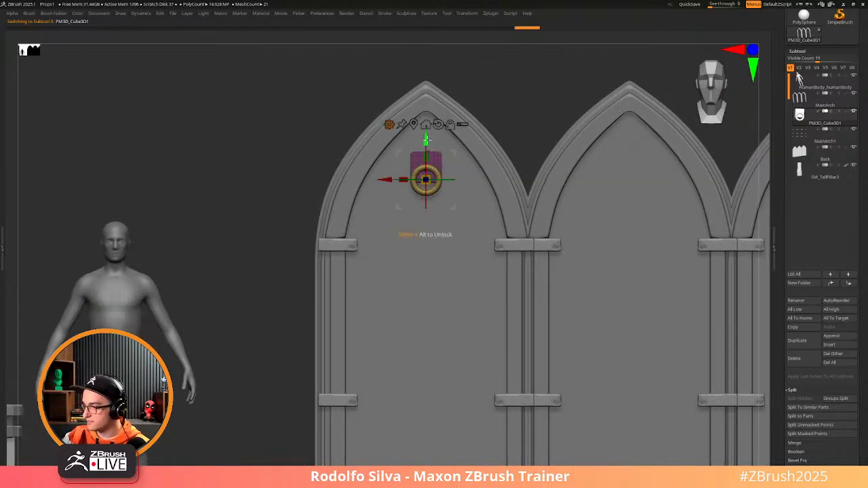
pyautogui.keyDown('ctrl'); pyautogui.moveTo(426, 139); pyautogui.dragTo(430, 191); pyautogui.keyUp('ctrl')
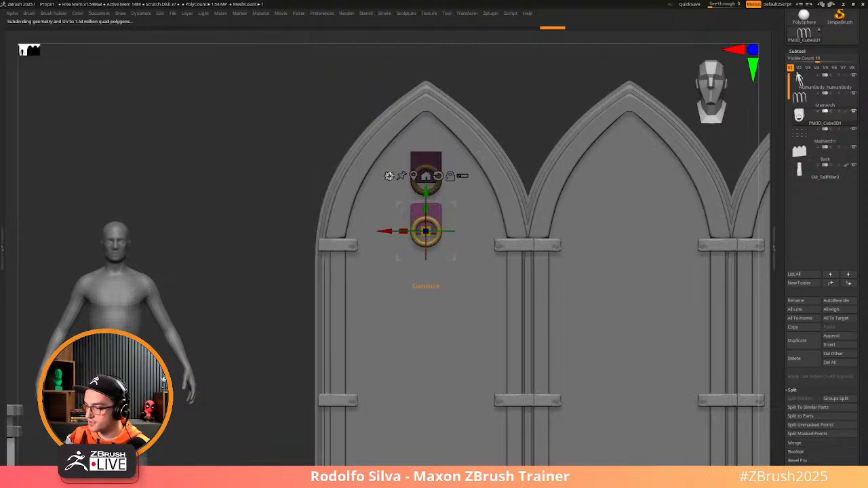
pyautogui.click(388, 176)
pyautogui.click(467, 175)
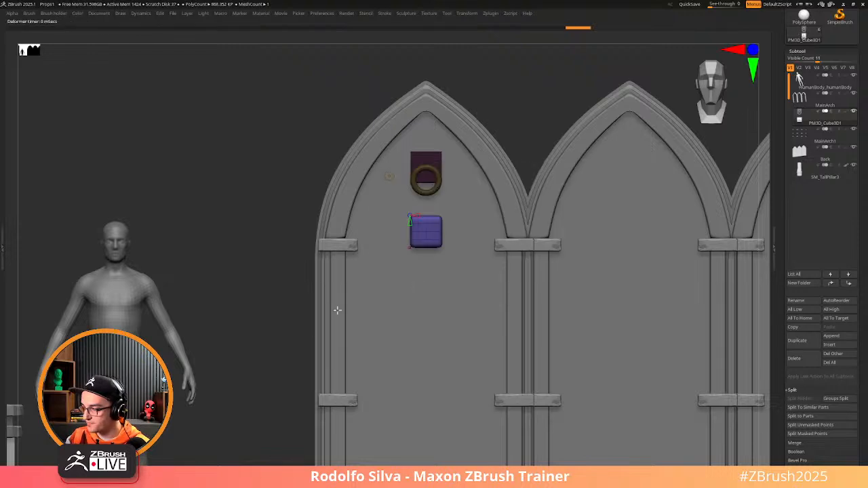
# Open the masking, polygroup and loop options for the block-and-ring subtool
pyautogui.press('2')
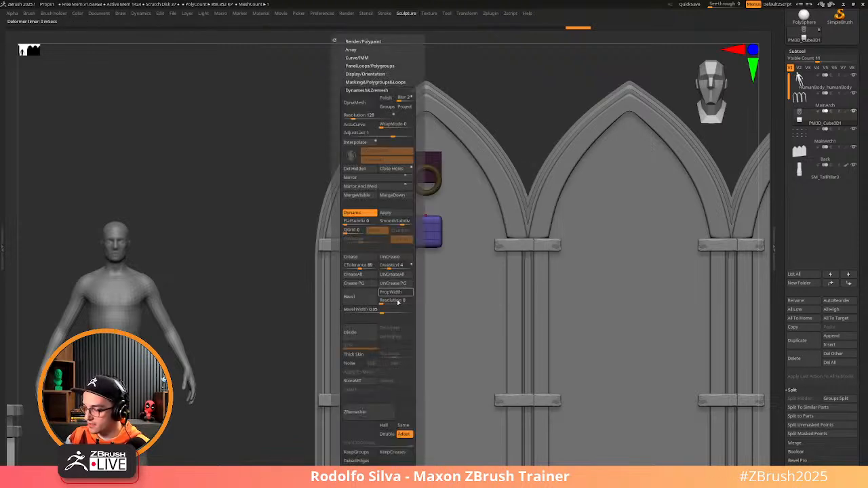
pyautogui.click(374, 83)
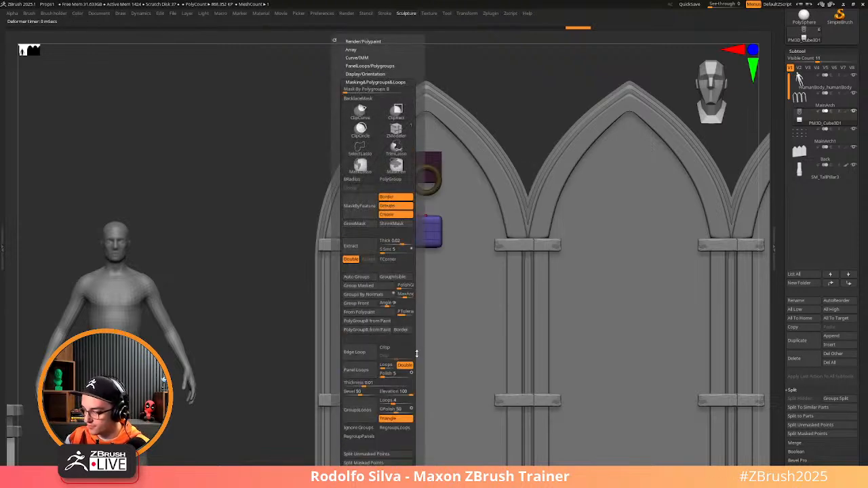
# Split the ring bracket and the cube below it into separate subtools, and flatten the cube vertically
pyautogui.scroll(-5, 378, 204)
pyautogui.click(382, 249)
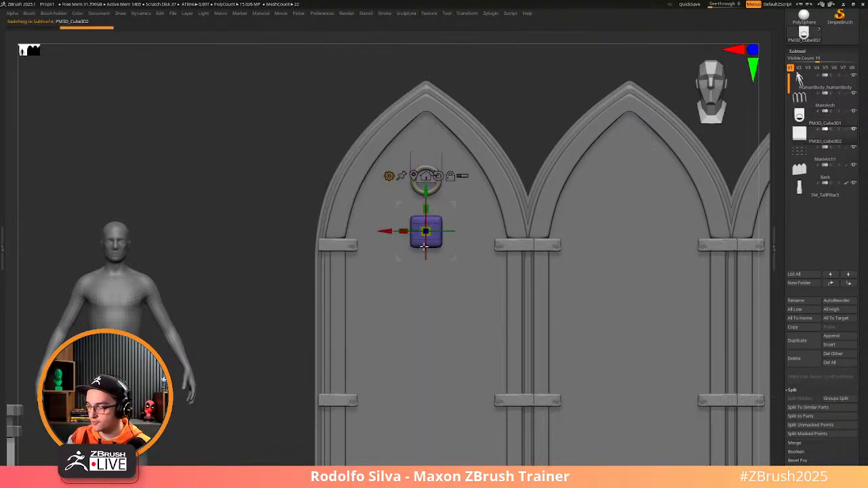
pyautogui.moveTo(430, 207); pyautogui.dragTo(431, 215)
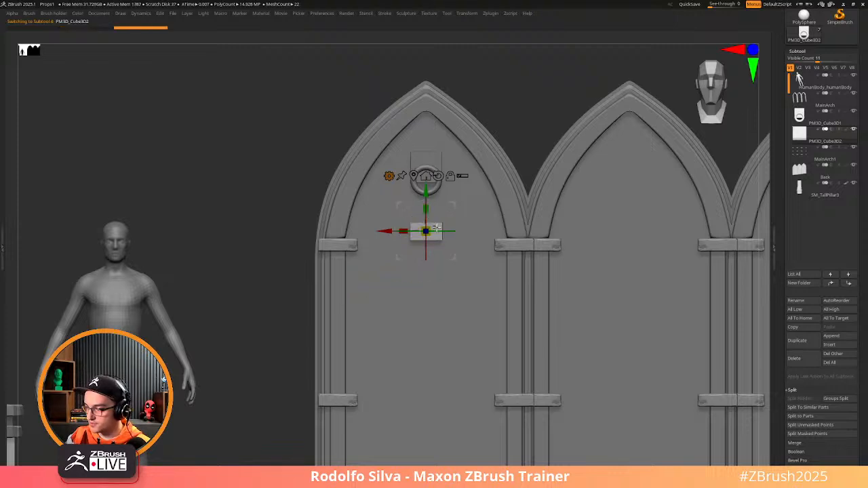
# Stretch the flattened cube into a thin beam spanning the first arch opening and position it just above the capitals
pyautogui.moveTo(309, 269); pyautogui.dragTo(293, 312)
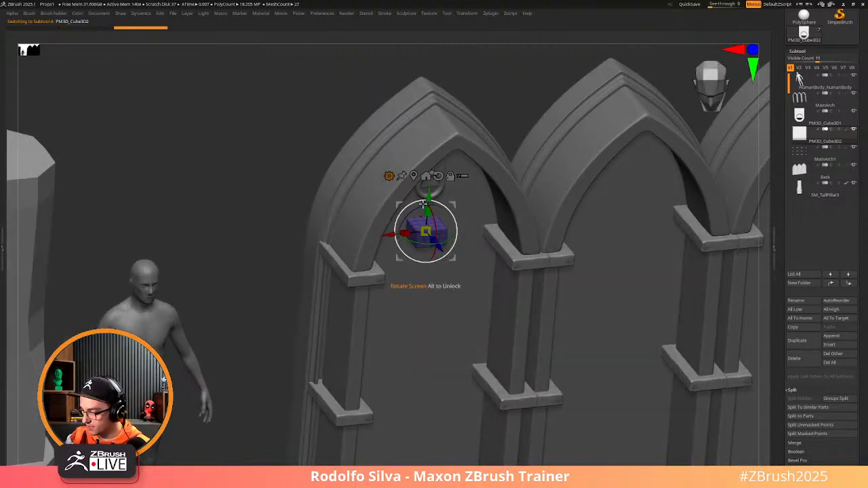
pyautogui.moveTo(427, 232); pyautogui.dragTo(316, 292)
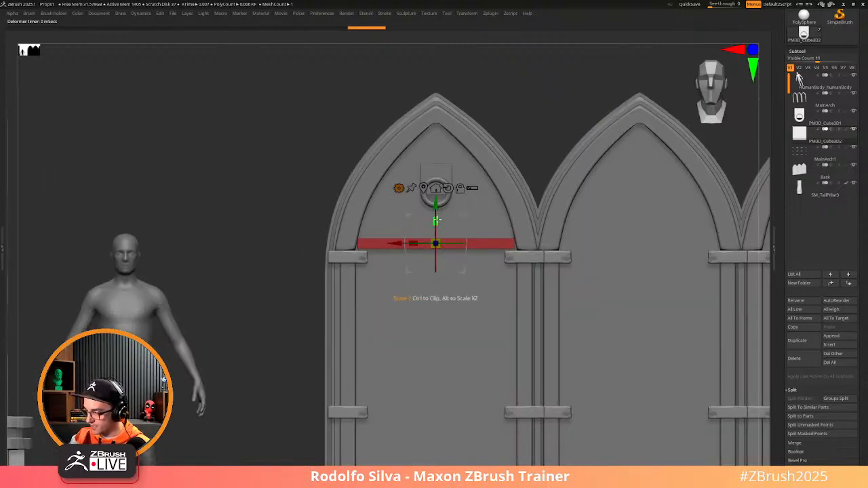
pyautogui.moveTo(261, 343); pyautogui.dragTo(279, 355)
pyautogui.hotkey('shift', 'f')
pyautogui.moveTo(443, 250); pyautogui.dragTo(466, 262)
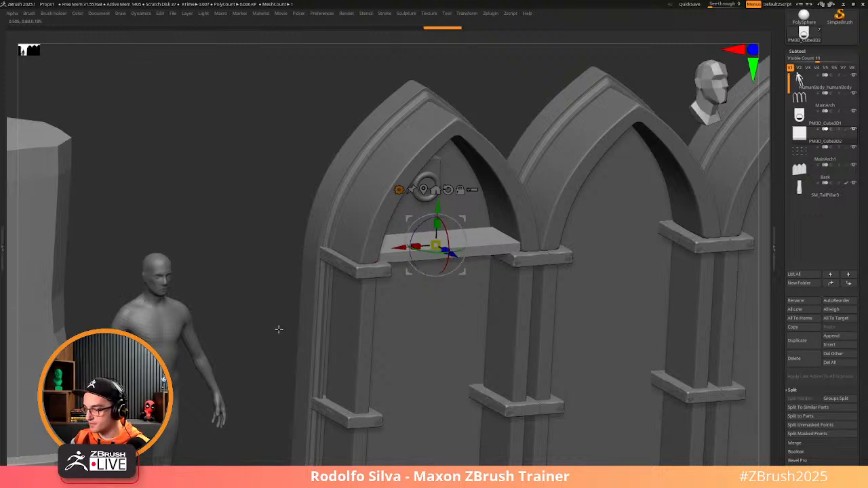
pyautogui.keyDown('shift'); pyautogui.moveTo(279, 329); pyautogui.dragTo(262, 321); pyautogui.keyUp('shift')
pyautogui.press('p')
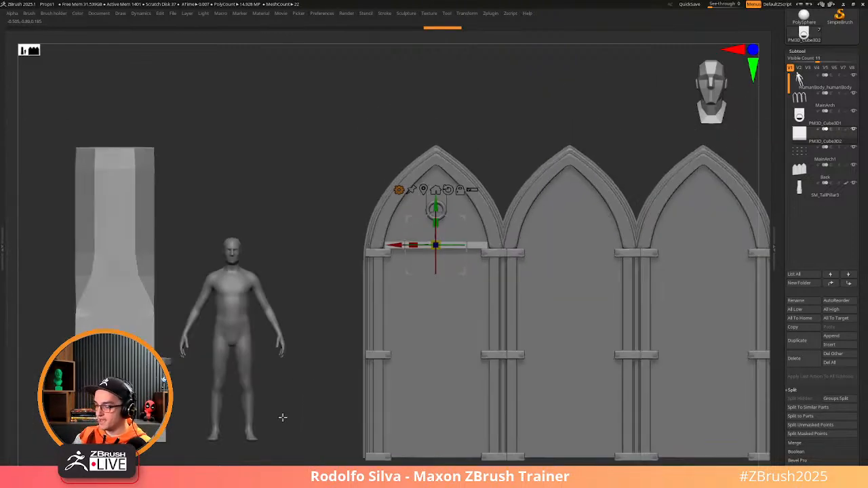
pyautogui.moveTo(283, 417); pyautogui.dragTo(335, 363)
pyautogui.press('p')
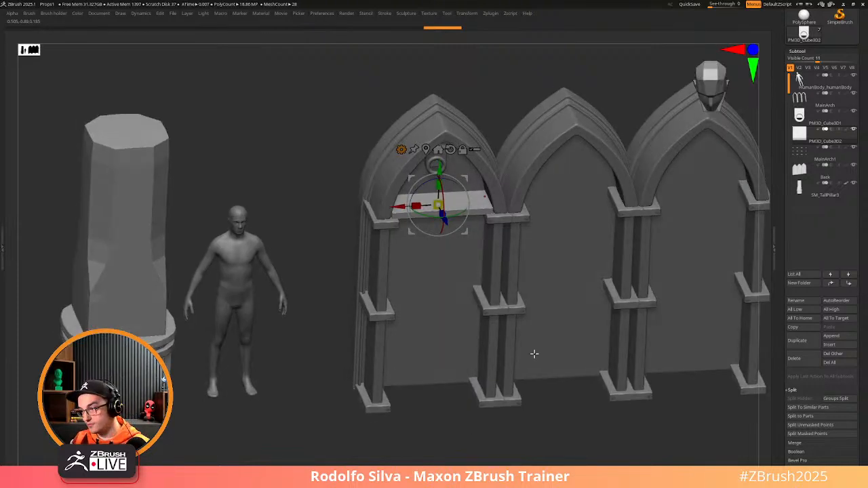
# Make the horizontal beam the active subtool and open NoiseMaker to add surface noise to it
pyautogui.keyDown('alt'); pyautogui.click(494, 219); pyautogui.keyUp('alt')
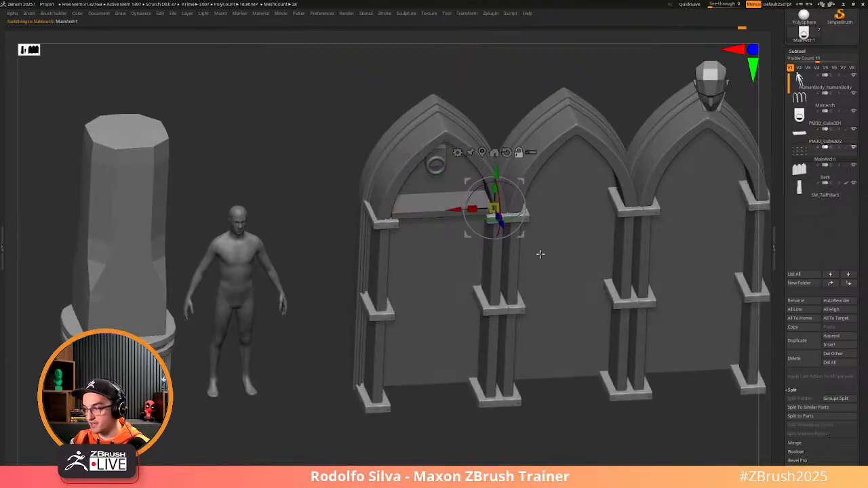
pyautogui.keyDown('alt'); pyautogui.click(435, 206); pyautogui.keyUp('alt')
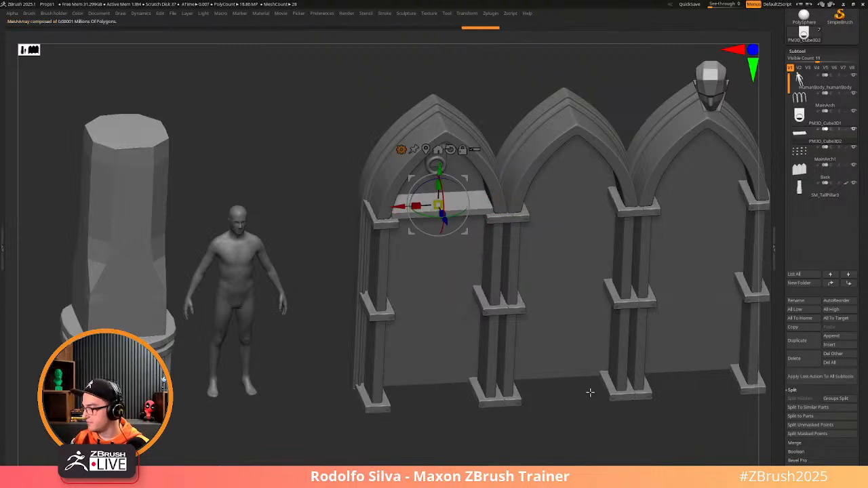
pyautogui.moveTo(782, 364); pyautogui.dragTo(799, 243)
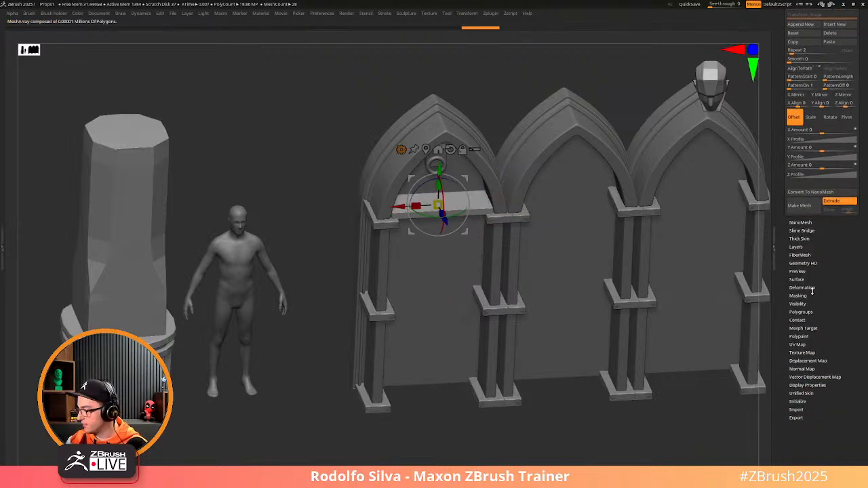
pyautogui.scroll(10, 812, 305)
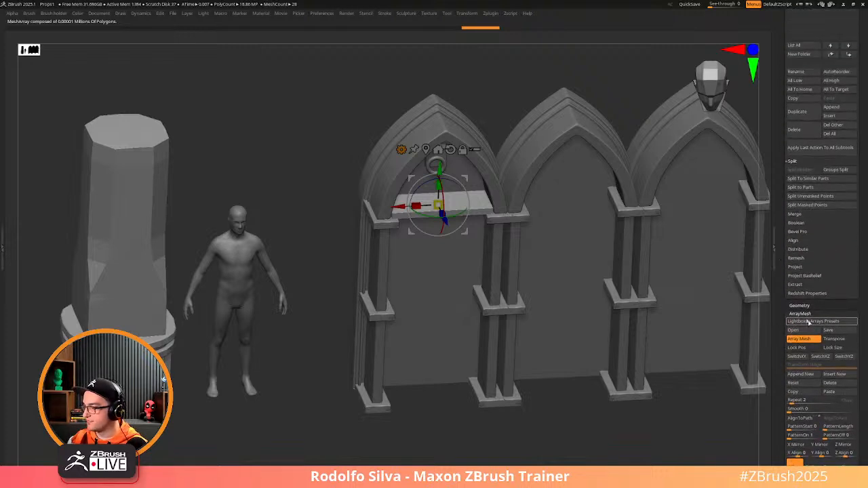
pyautogui.click(800, 314)
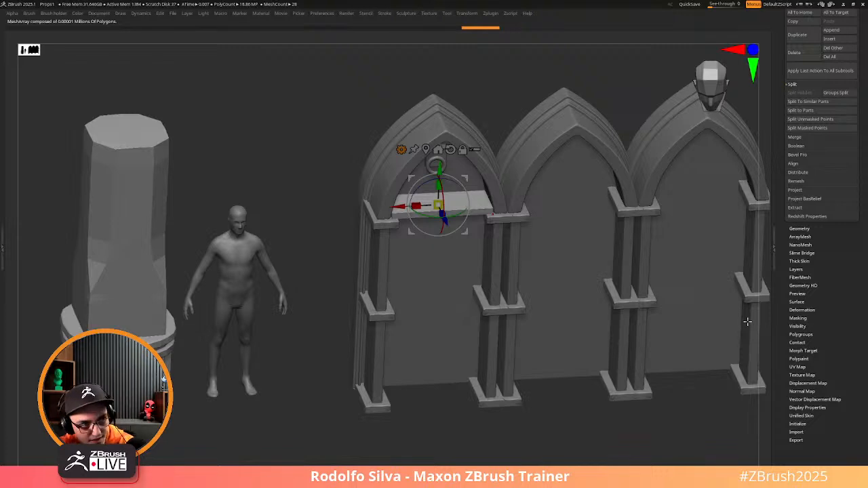
pyautogui.scroll(2, 803, 256)
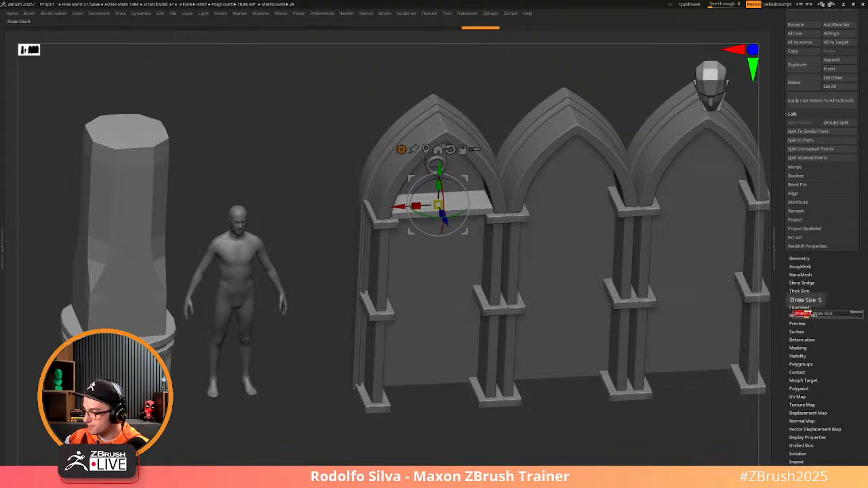
pyautogui.click(797, 332)
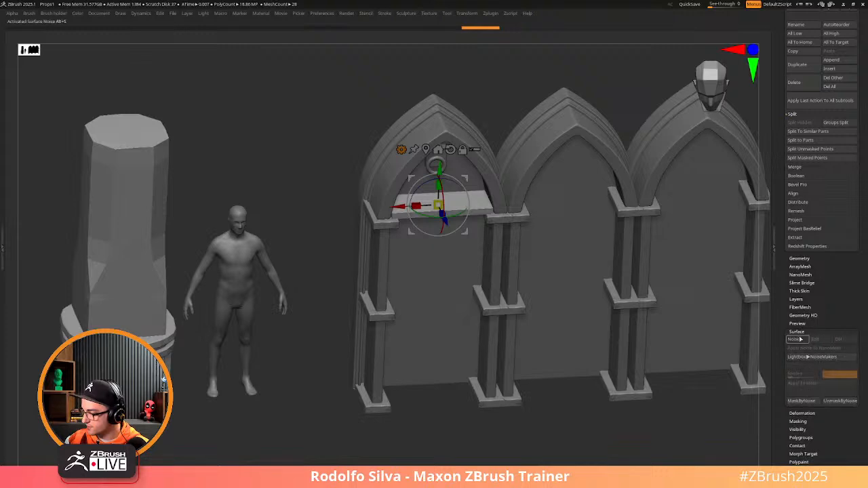
pyautogui.click(797, 340)
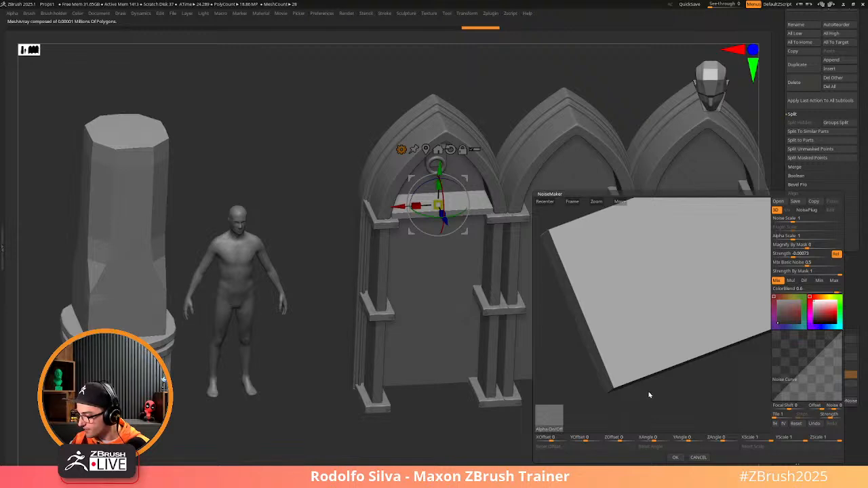
# Load a wood-grain alpha into the noise and accept it with Strength 0.16922, Noise Scale 0.09786 and Alpha Scale 31.39613
pyautogui.moveTo(666, 391); pyautogui.dragTo(659, 397)
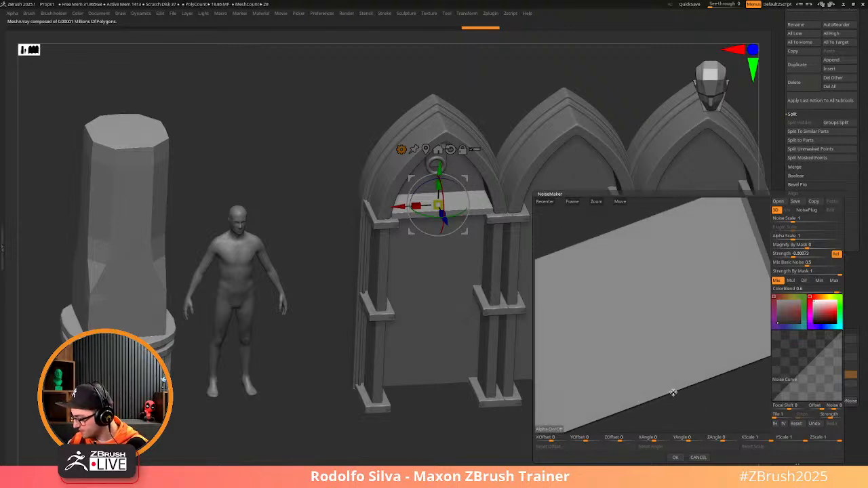
pyautogui.click(549, 428)
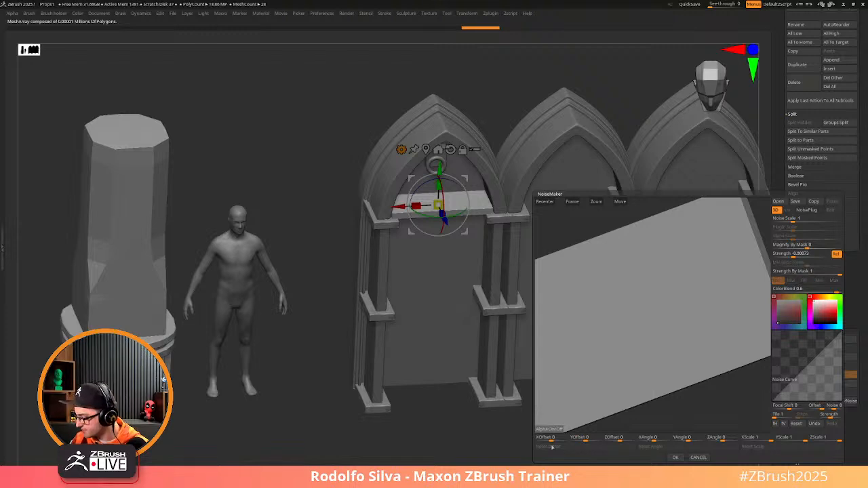
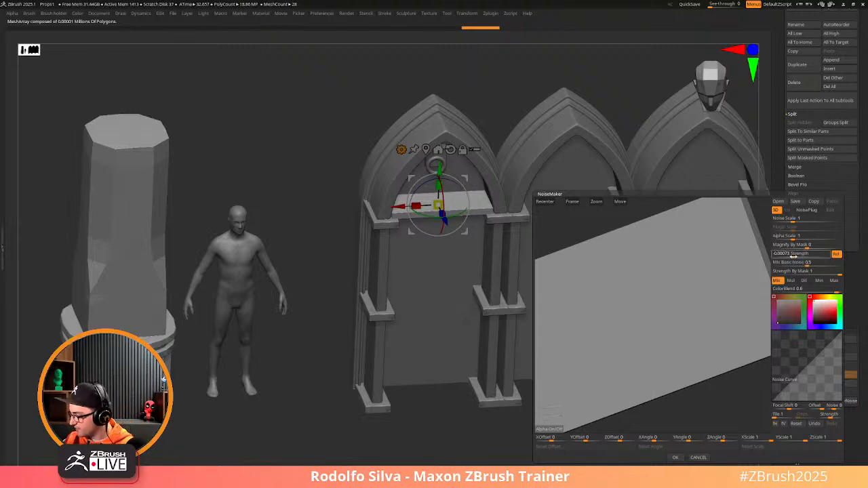
pyautogui.moveTo(793, 258); pyautogui.dragTo(814, 255)
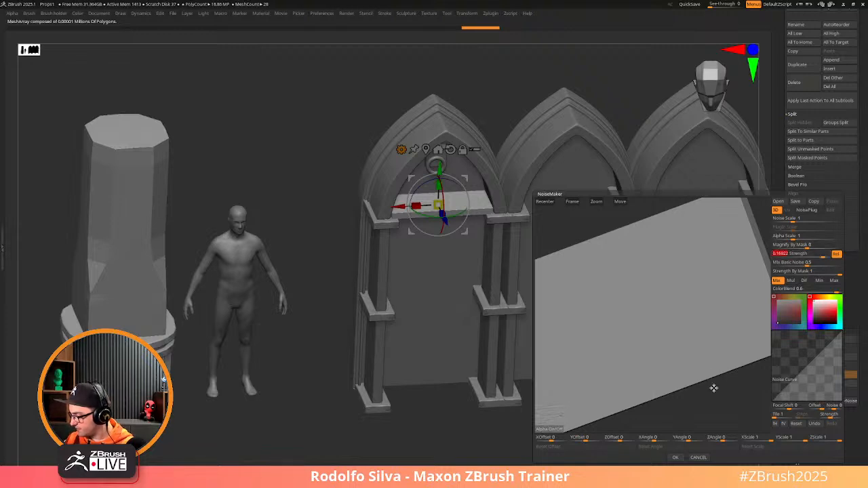
pyautogui.click(573, 202)
pyautogui.moveTo(675, 377); pyautogui.dragTo(672, 386)
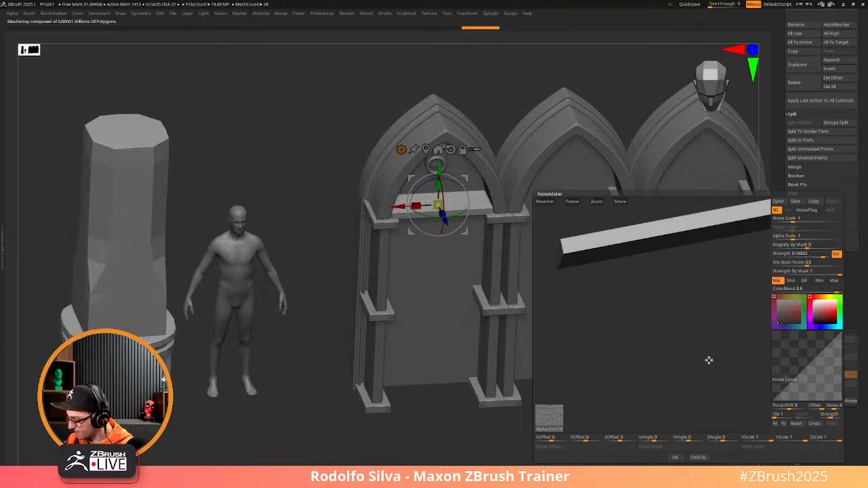
pyautogui.moveTo(792, 218); pyautogui.dragTo(805, 236)
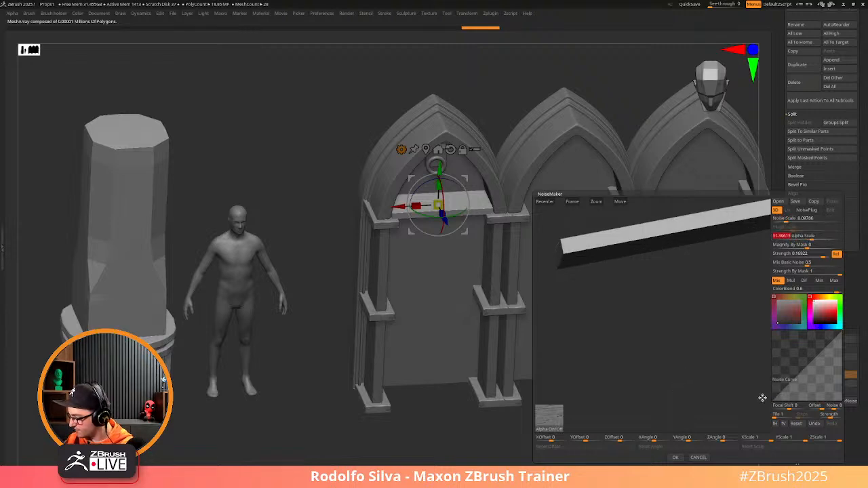
pyautogui.click(676, 457)
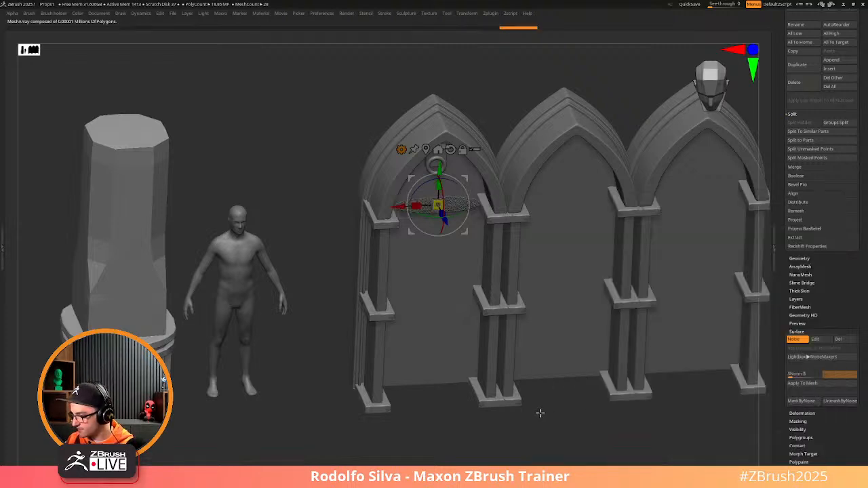
# Crease the beam's edges so its corners stay sharp under dynamic subdivision
pyautogui.press('space')
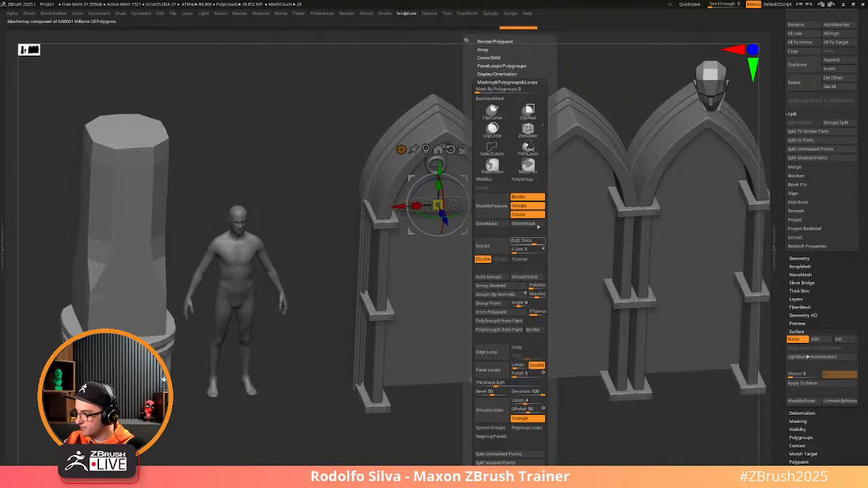
pyautogui.click(521, 81)
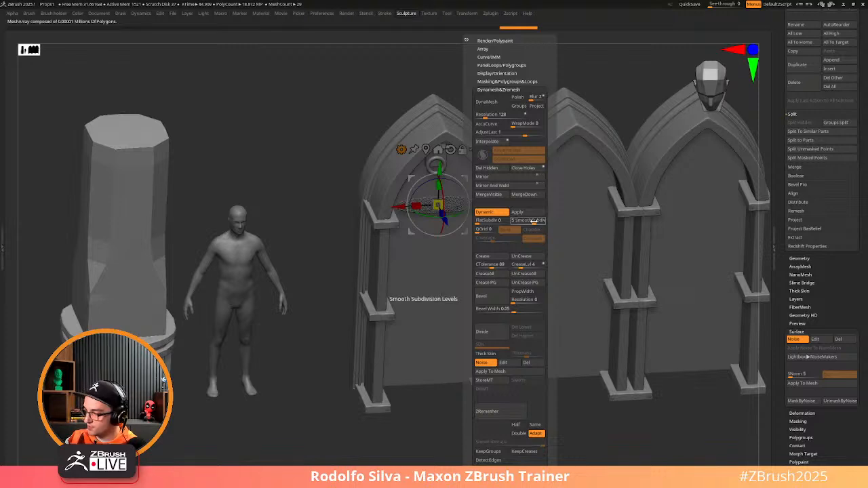
pyautogui.click(499, 258)
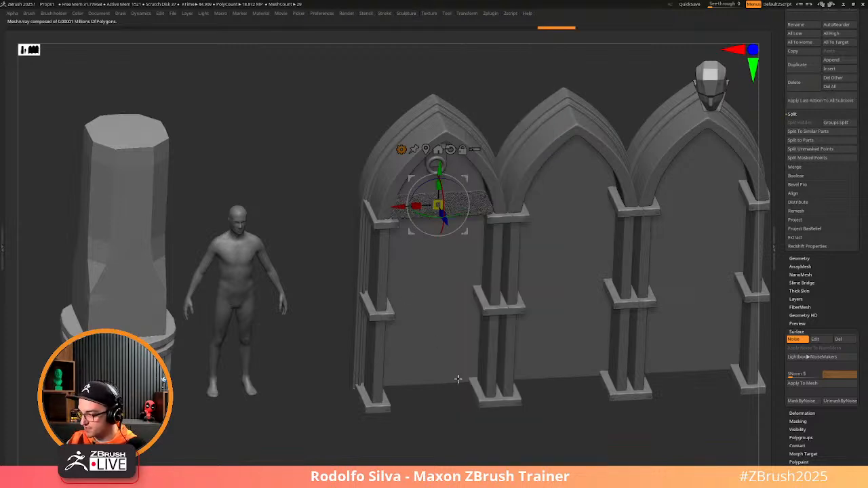
# Edit the beam's surface noise to Mix Basic Noise 0, Alpha Scale 0.42731 and Strength -0.07023, and accept it
pyautogui.keyDown('ctrl'); pyautogui.moveTo(458, 380); pyautogui.dragTo(500, 413, button='right'); pyautogui.keyUp('ctrl')
pyautogui.click(799, 338)
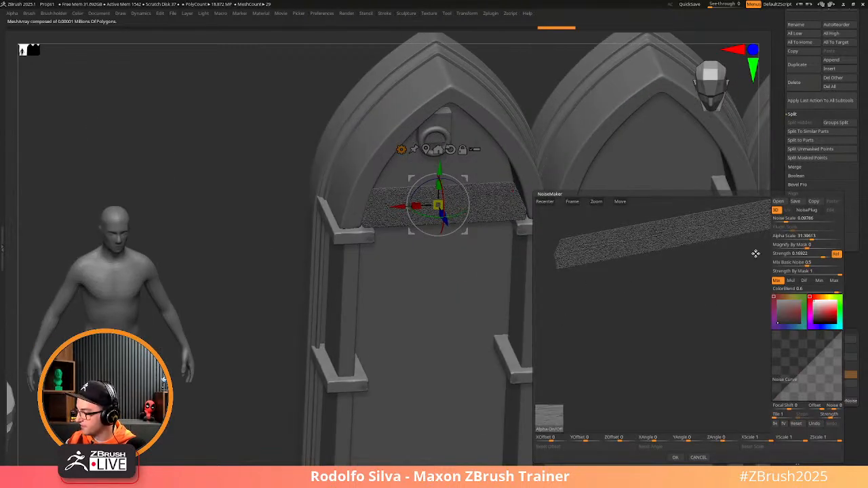
pyautogui.moveTo(804, 261); pyautogui.dragTo(774, 262)
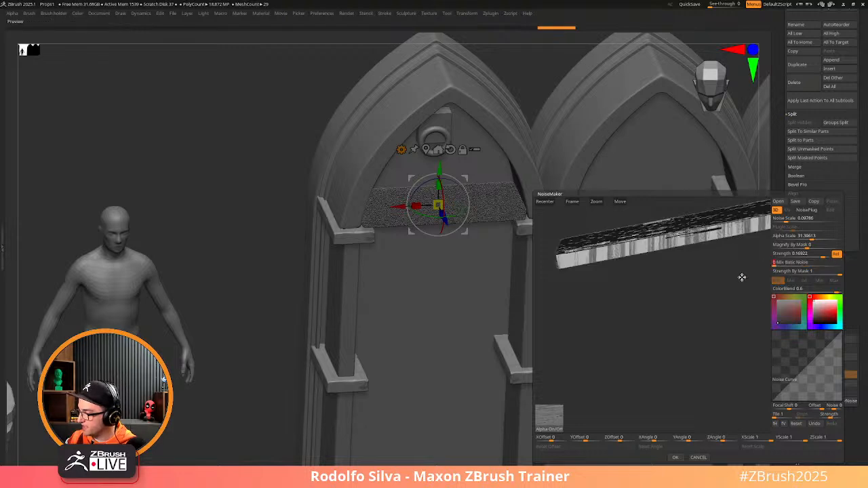
pyautogui.moveTo(699, 303); pyautogui.dragTo(710, 339)
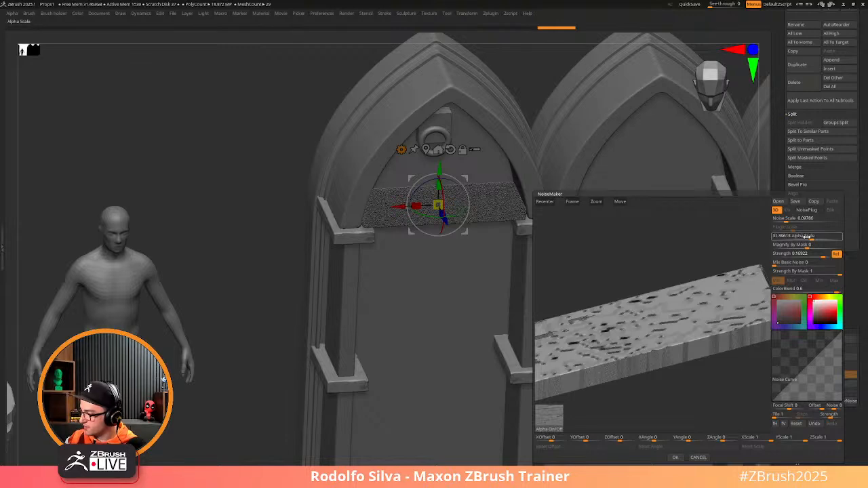
pyautogui.moveTo(808, 237); pyautogui.dragTo(761, 248)
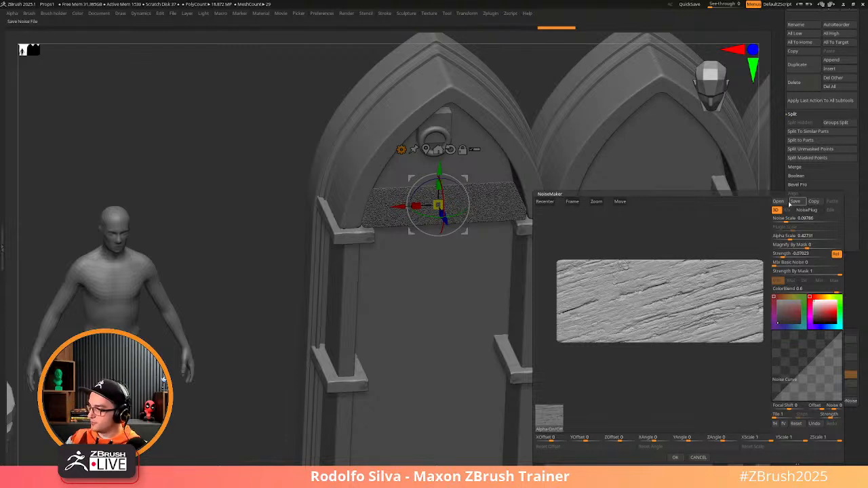
pyautogui.click(675, 457)
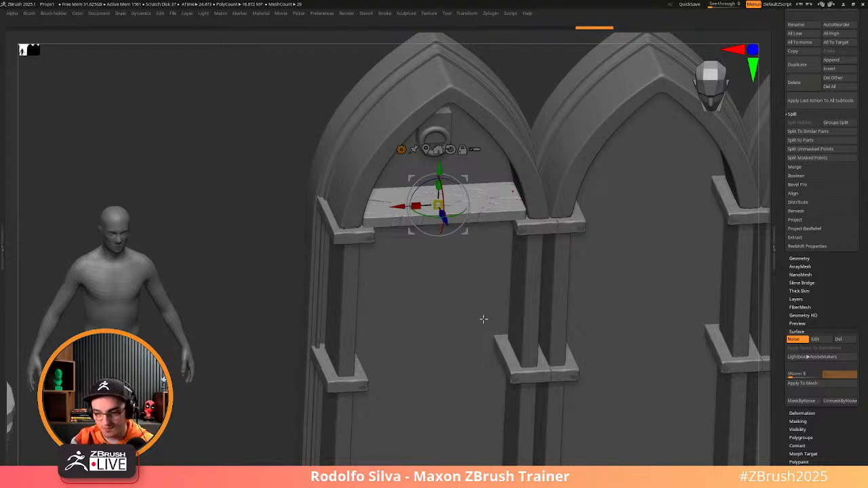
# Isolate the wood-textured beam and assign Alt+S as the custom hotkey for Surface Noise
pyautogui.moveTo(298, 318); pyautogui.dragTo(291, 326)
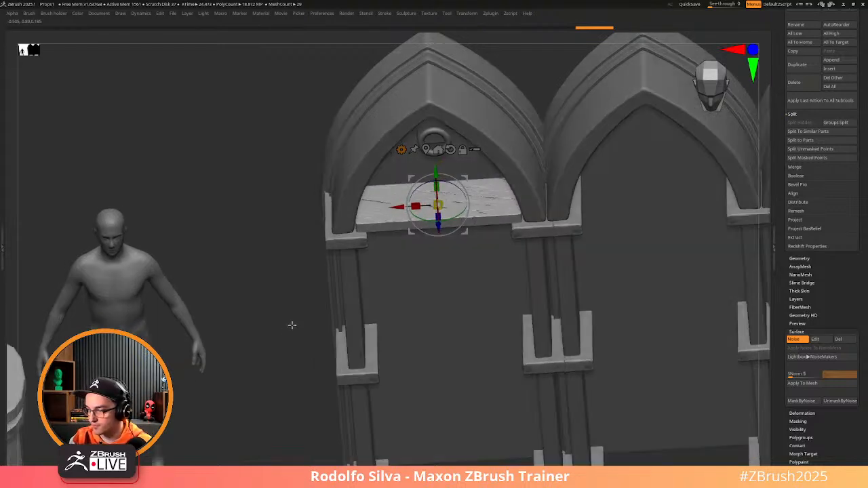
pyautogui.press('q')
pyautogui.moveTo(285, 357); pyautogui.dragTo(301, 355)
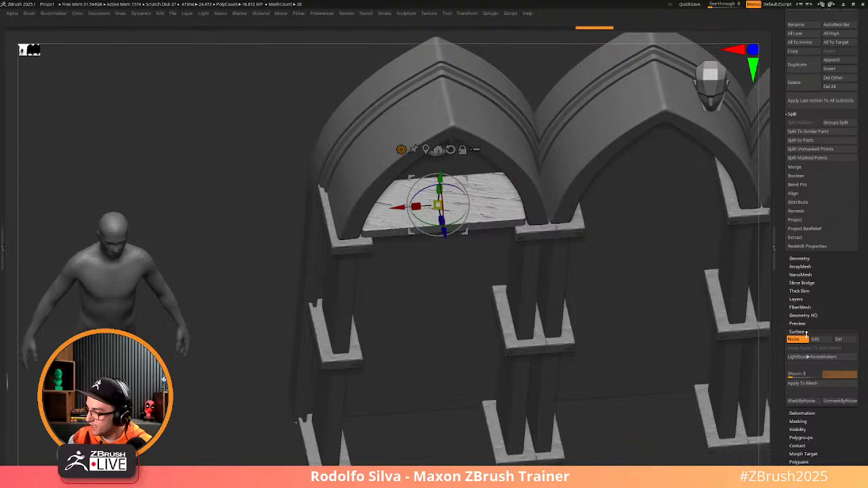
pyautogui.moveTo(292, 319); pyautogui.dragTo(269, 251)
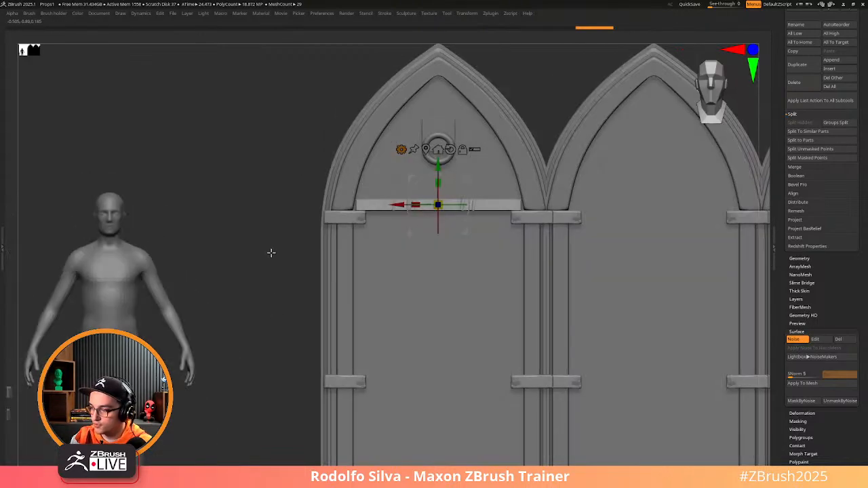
pyautogui.hotkey('shift', 's')
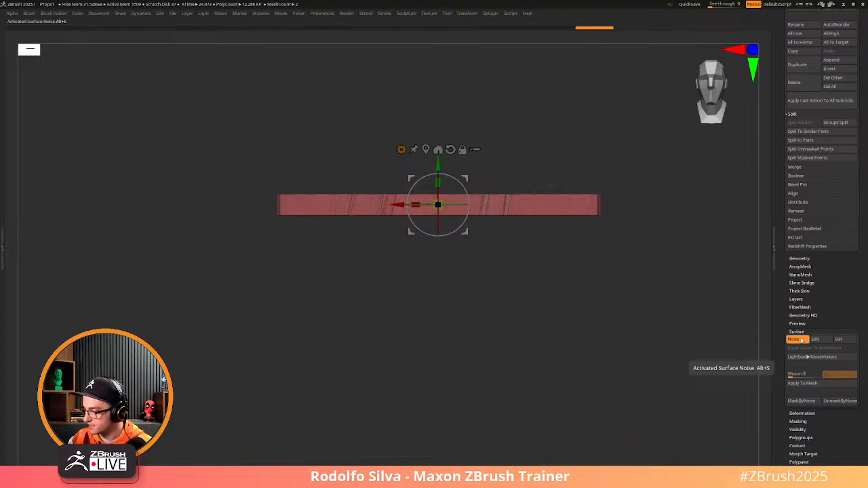
pyautogui.keyDown('ctrl'); pyautogui.keyDown('alt'); pyautogui.click(803, 341); pyautogui.keyUp('alt'); pyautogui.keyUp('ctrl')
pyautogui.hotkey('alt', 's')
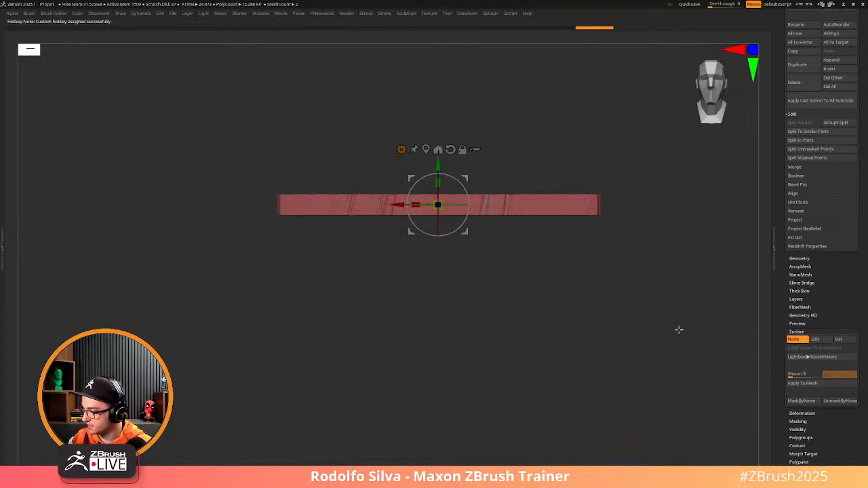
# Turn off the beam's surface noise and insert a single edge loop lengthwise around the middle of its thickness
pyautogui.moveTo(678, 330)
pyautogui.mouseDown()
pyautogui.moveTo(654, 337)
pyautogui.moveTo(655, 349)
pyautogui.mouseUp()
pyautogui.hotkey('alt', 's')
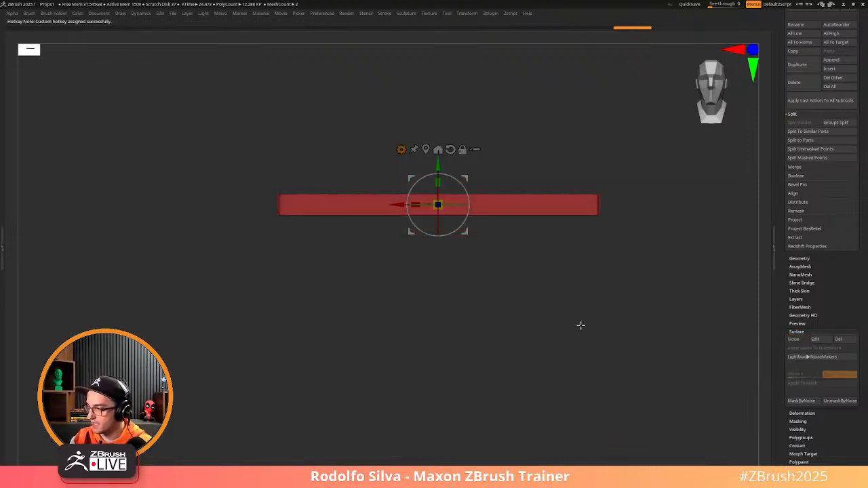
pyautogui.press('q')
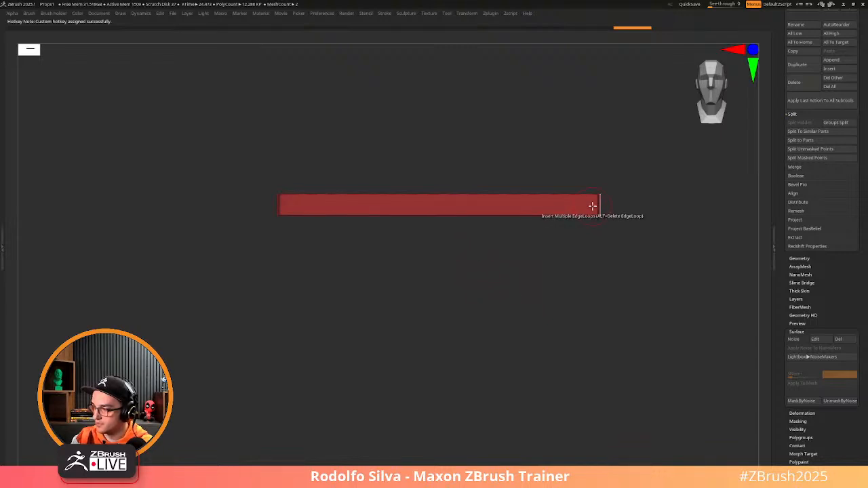
pyautogui.press('space')
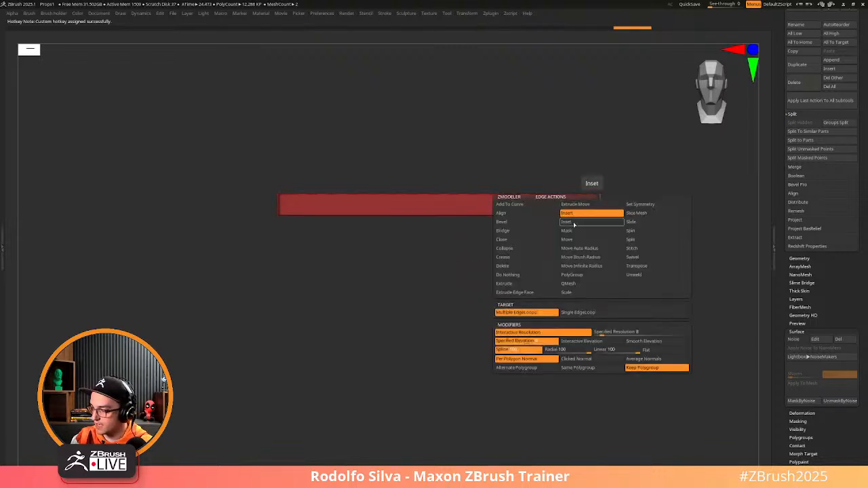
pyautogui.click(574, 222)
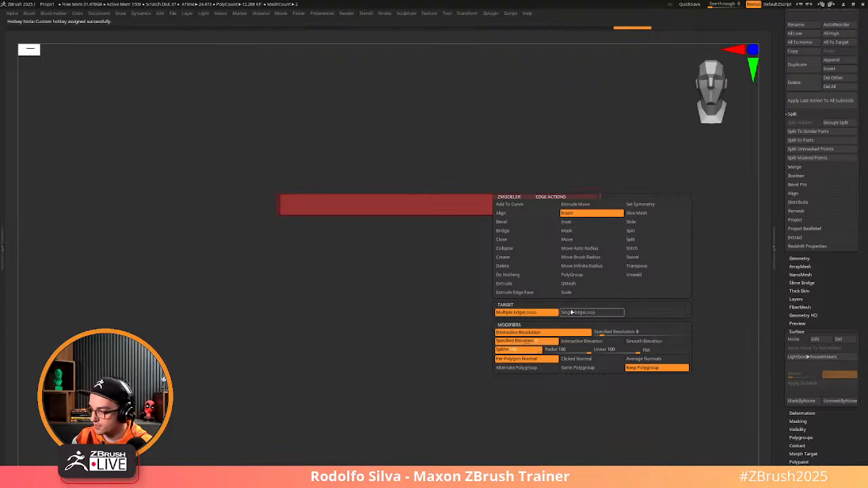
pyautogui.click(573, 312)
pyautogui.click(278, 203)
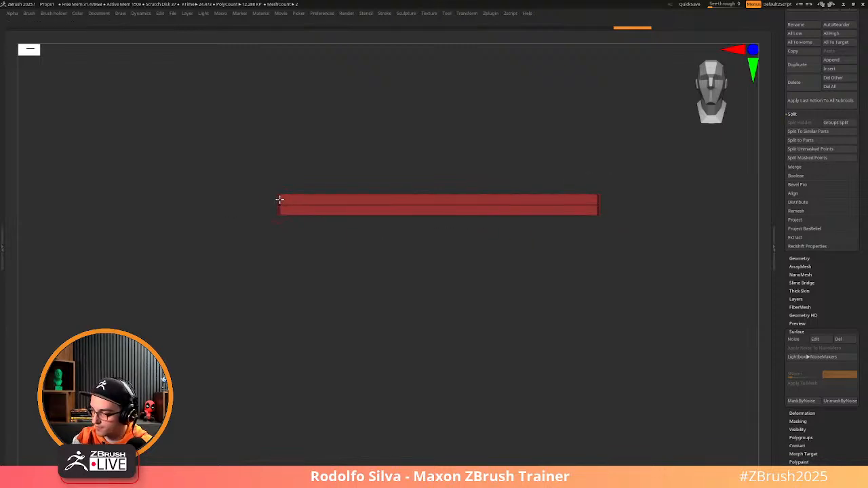
# Isolate the beam's lower half, assign it its own polygroup, and show the whole beam again
pyautogui.keyDown('ctrl'); pyautogui.keyDown('shift'); pyautogui.moveTo(246, 166); pyautogui.dragTo(645, 200); pyautogui.keyUp('shift'); pyautogui.keyUp('ctrl')
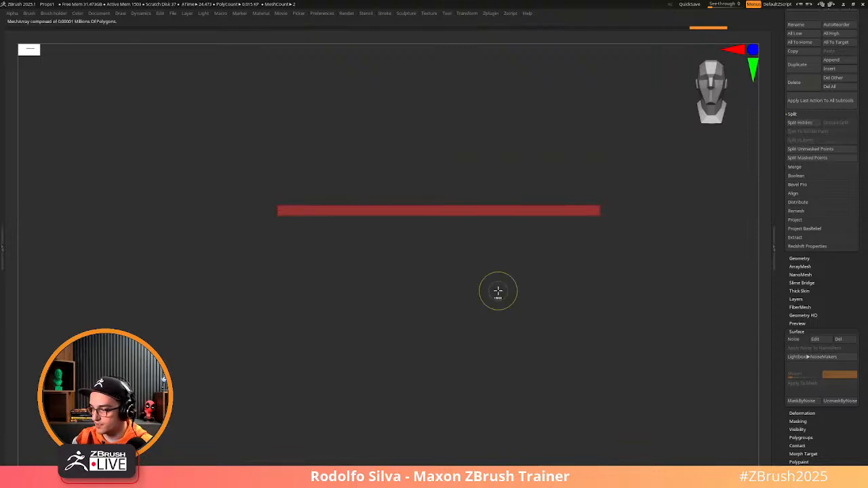
pyautogui.hotkey('ctrl', 'w')
pyautogui.keyDown('ctrl'); pyautogui.keyDown('shift'); pyautogui.click(541, 285); pyautogui.keyUp('shift'); pyautogui.keyUp('ctrl')
pyautogui.moveTo(541, 285); pyautogui.dragTo(581, 297)
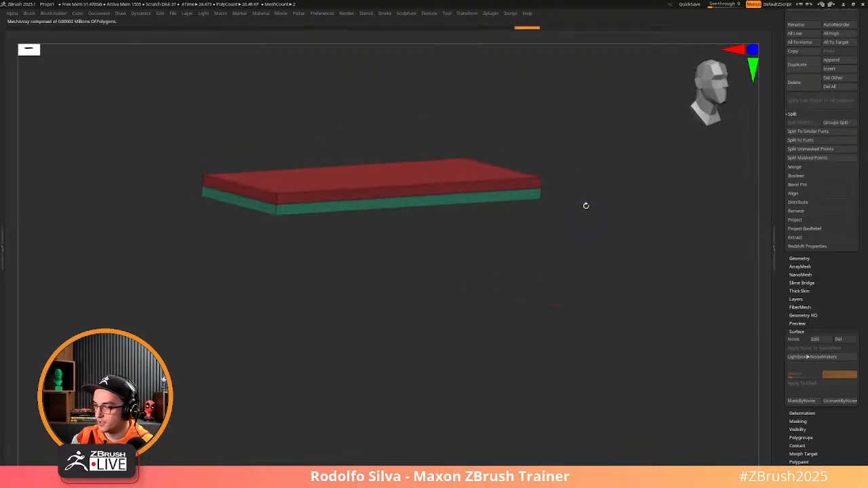
# Unwrap the beam with UV Master, using its polygroups as separate islands
pyautogui.click(491, 13)
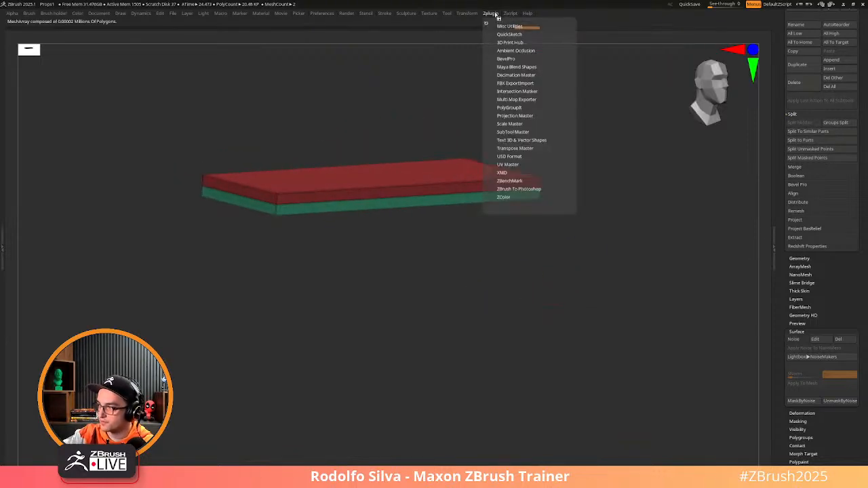
pyautogui.click(516, 165)
pyautogui.click(543, 197)
pyautogui.click(543, 184)
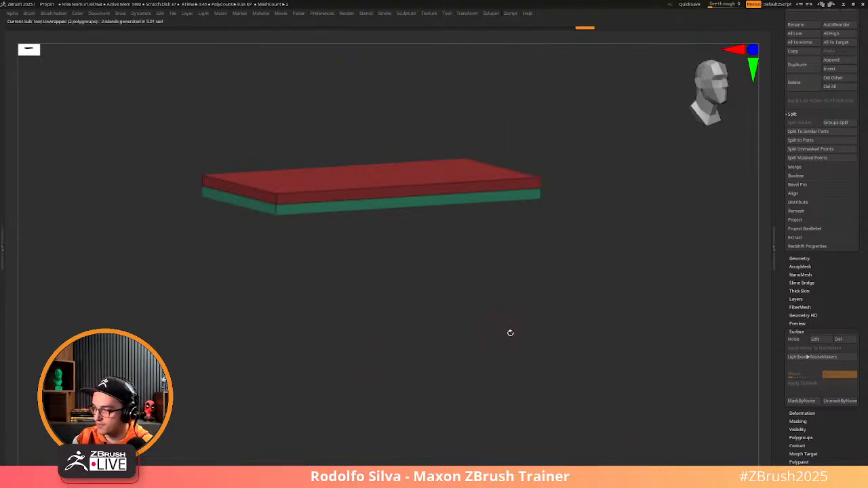
pyautogui.moveTo(510, 332); pyautogui.dragTo(562, 322)
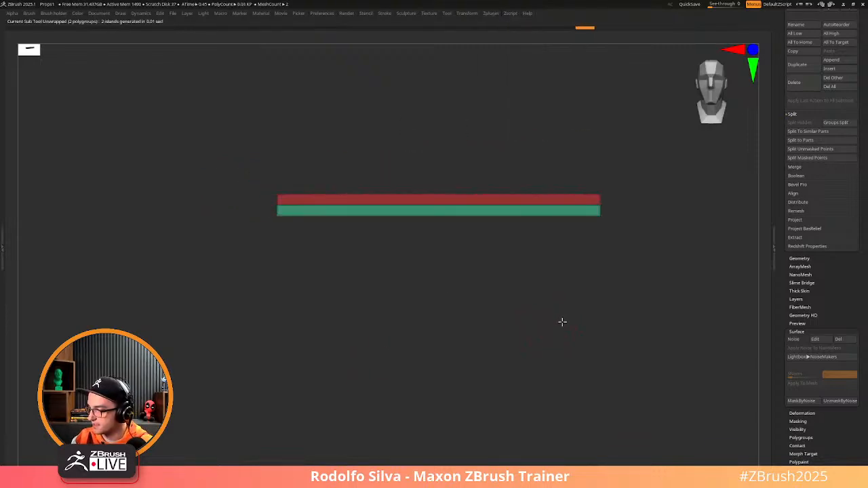
# Flatten the beam's UVs and rotate both islands closer to upright, then unflatten the mesh
pyautogui.click(495, 14)
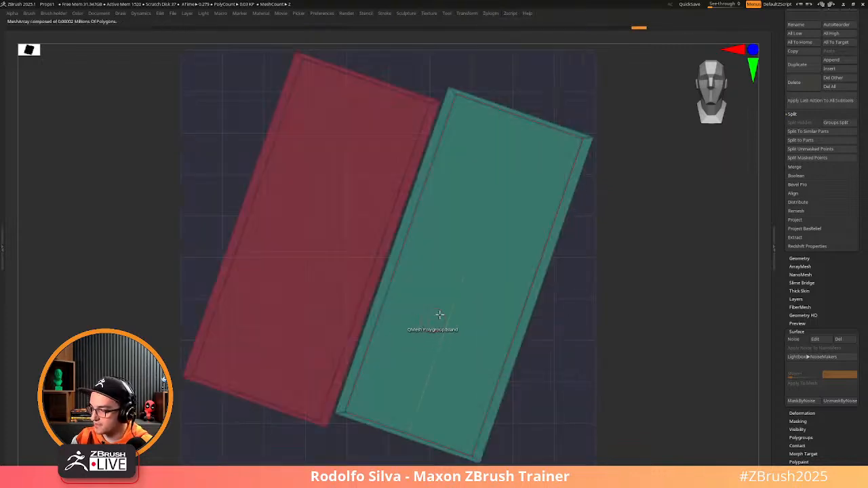
pyautogui.press('w')
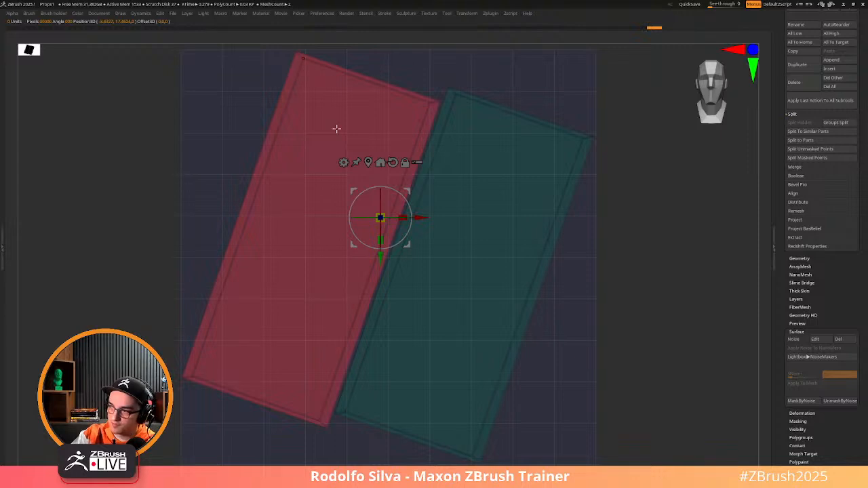
pyautogui.moveTo(399, 201); pyautogui.dragTo(355, 195)
pyautogui.keyDown('alt'); pyautogui.click(559, 173); pyautogui.keyUp('alt')
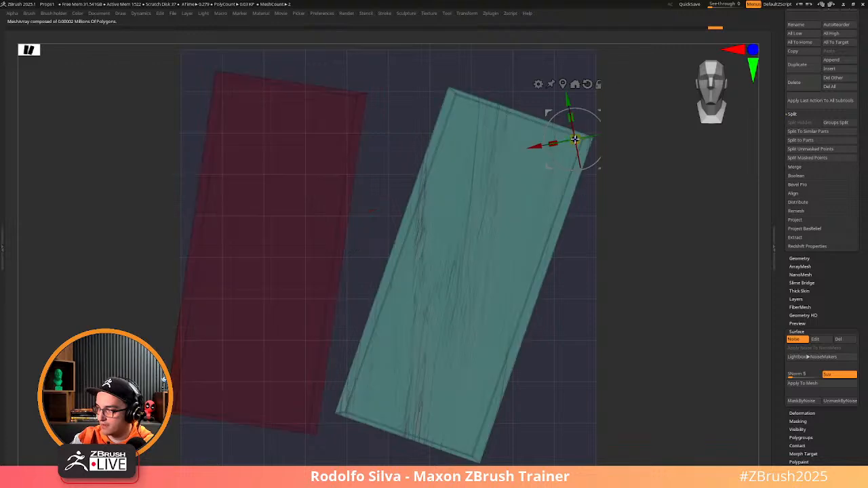
pyautogui.moveTo(601, 154); pyautogui.dragTo(601, 145)
pyautogui.moveTo(603, 112); pyautogui.dragTo(541, 84)
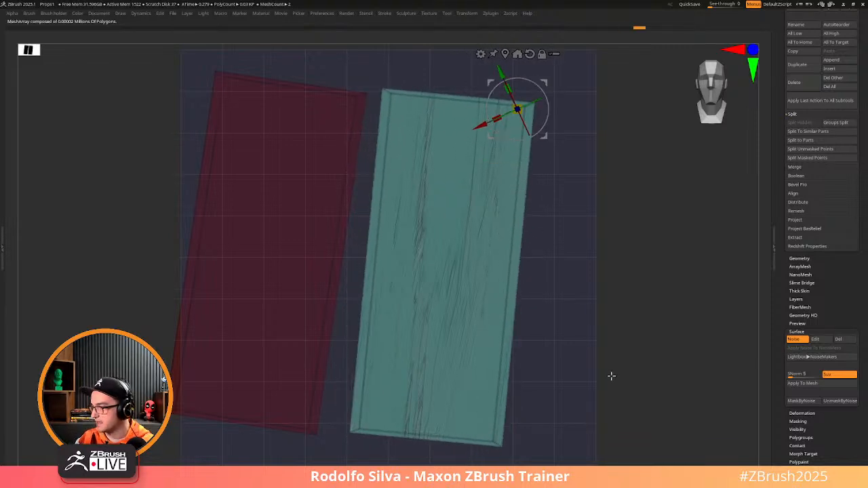
pyautogui.click(490, 13)
pyautogui.click(536, 307)
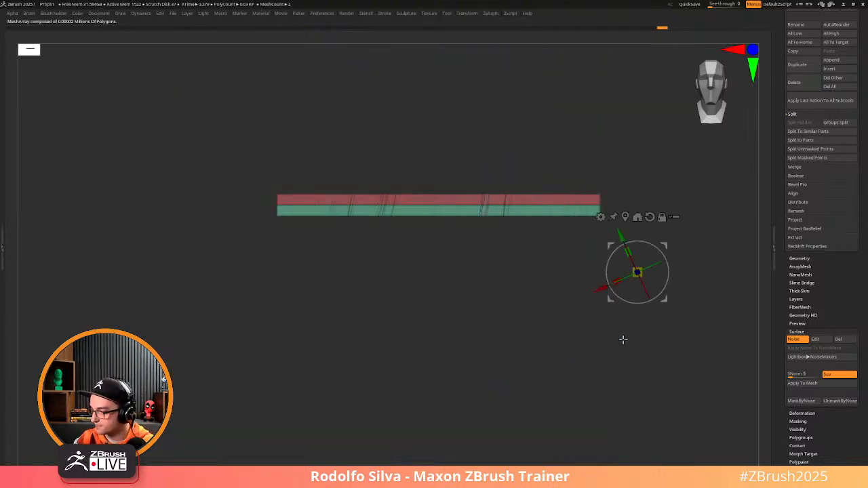
# Switch the beam's surface noise from 3D to UV projection and accept it
pyautogui.moveTo(624, 340); pyautogui.dragTo(591, 321)
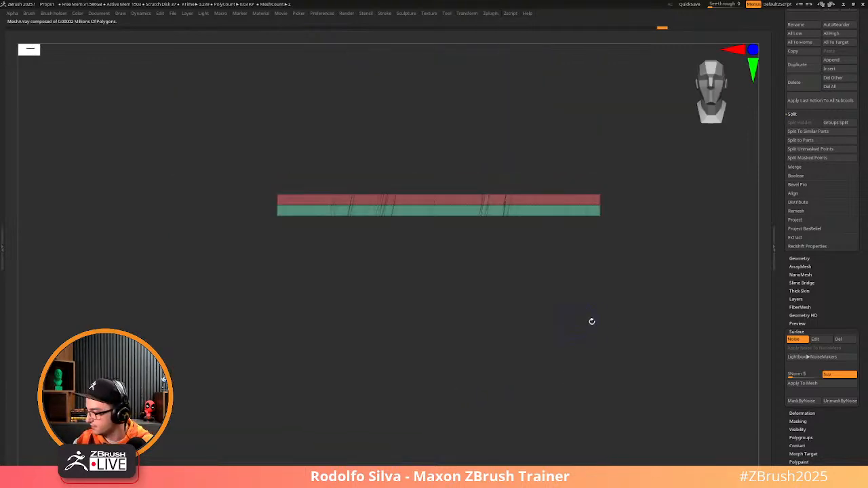
pyautogui.click(817, 339)
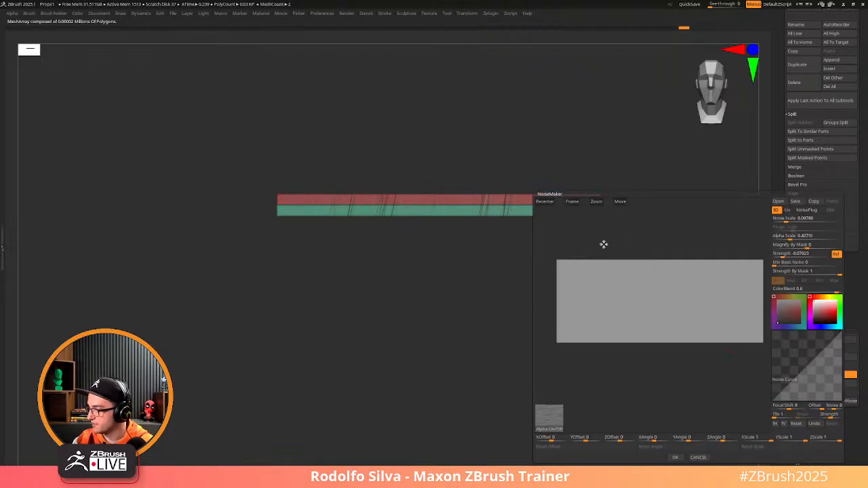
pyautogui.click(671, 457)
pyautogui.moveTo(581, 329); pyautogui.dragTo(563, 364)
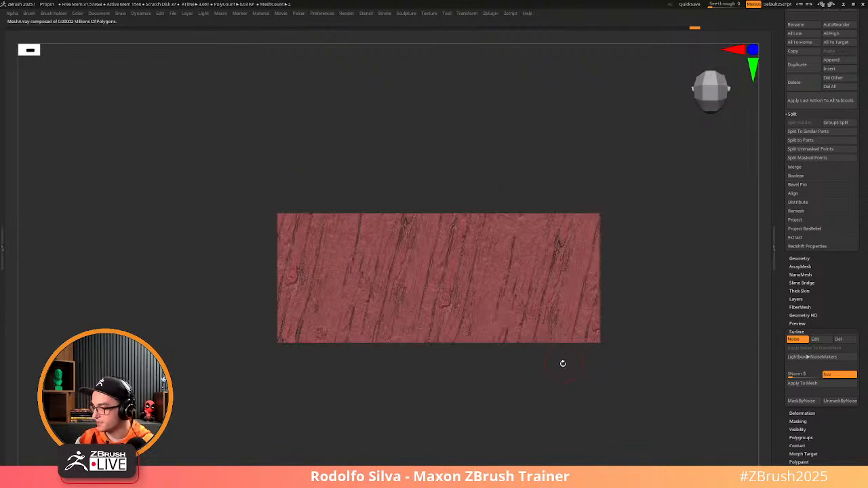
# Flatten the UVs, turn both islands to horizontal so the wood grain follows the beam's length, and unflatten
pyautogui.click(492, 14)
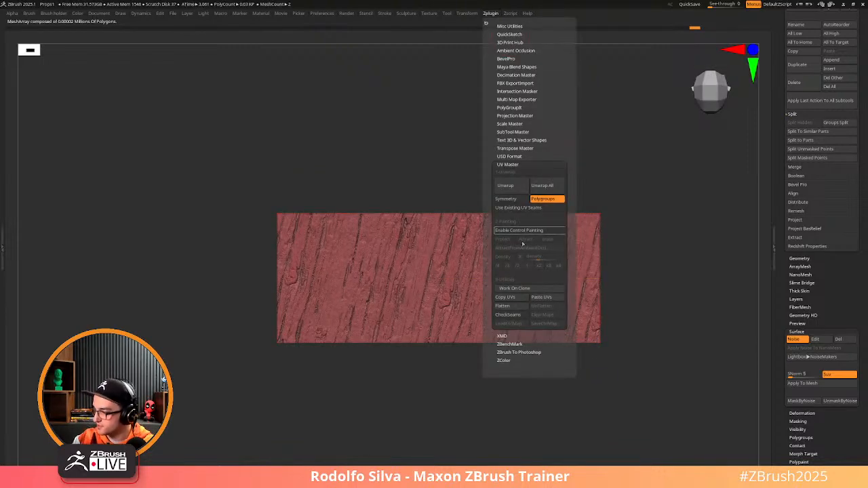
pyautogui.click(521, 308)
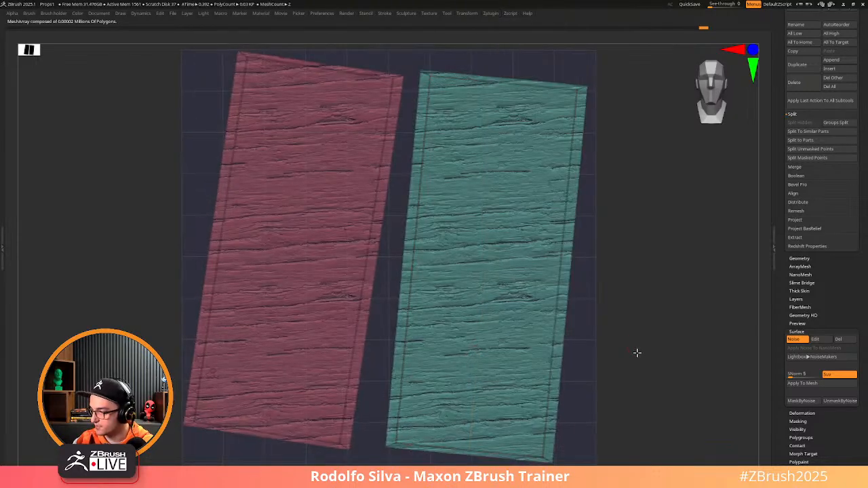
pyautogui.press('w')
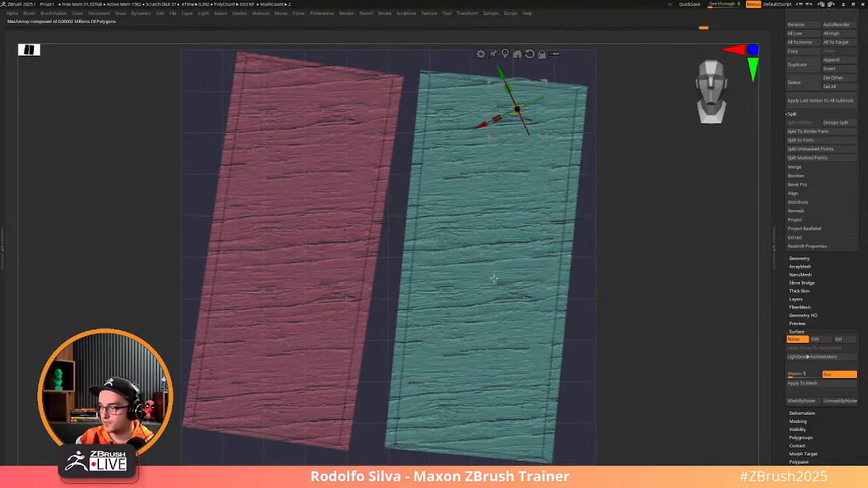
pyautogui.moveTo(546, 114); pyautogui.dragTo(503, 194)
pyautogui.keyDown('alt'); pyautogui.moveTo(672, 291); pyautogui.dragTo(675, 352); pyautogui.keyUp('alt')
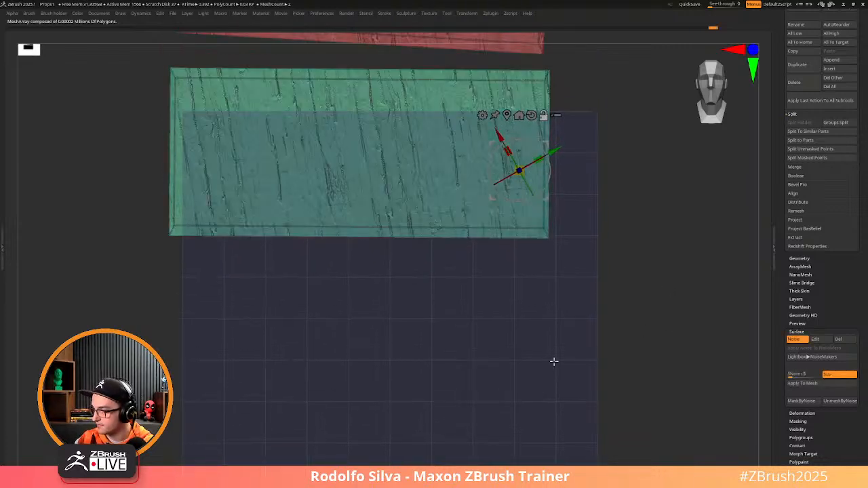
pyautogui.keyDown('alt'); pyautogui.moveTo(597, 232); pyautogui.dragTo(620, 351); pyautogui.keyUp('alt')
pyautogui.click(493, 14)
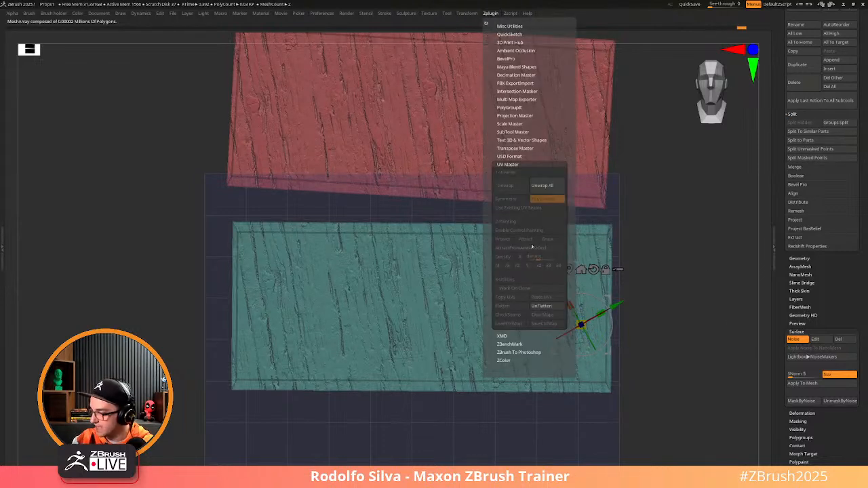
pyautogui.click(542, 307)
pyautogui.moveTo(588, 360); pyautogui.dragTo(587, 352)
# Flatten the UVs again and rotate the red island until its edges are level
pyautogui.click(492, 14)
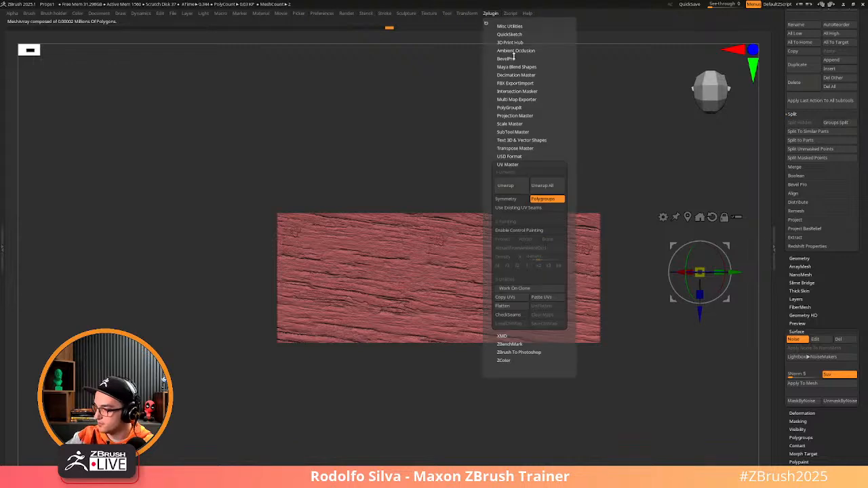
pyautogui.click(504, 306)
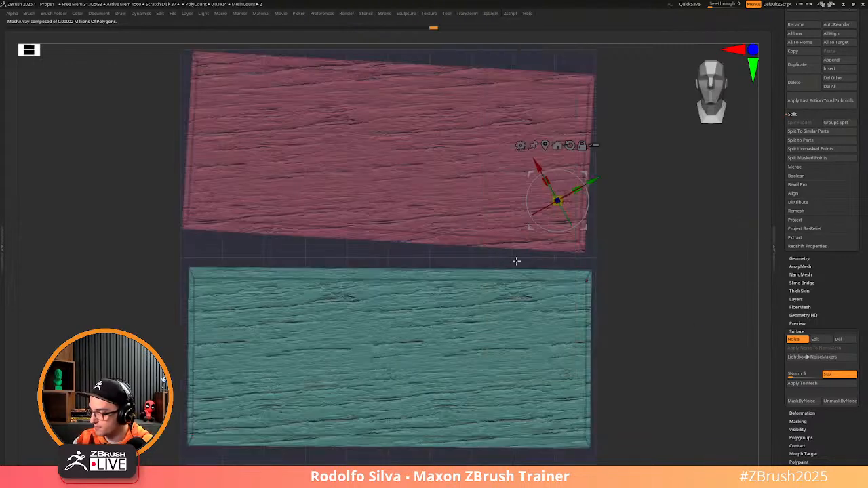
pyautogui.click(576, 95)
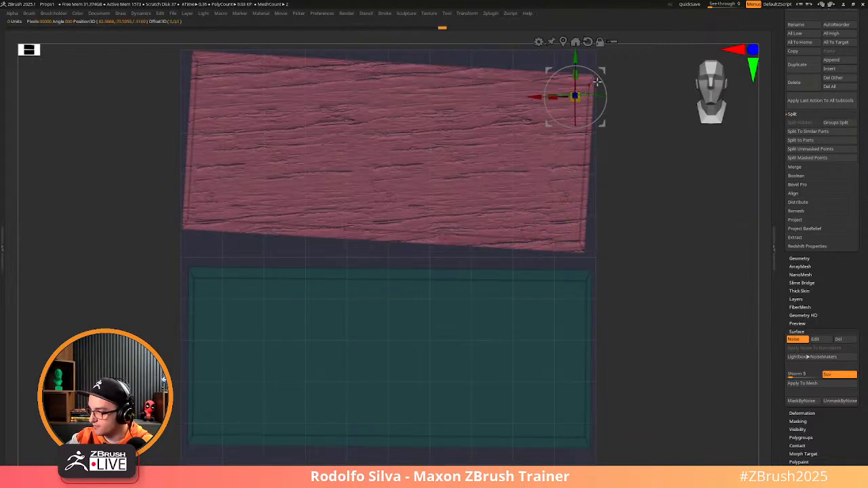
pyautogui.moveTo(601, 80); pyautogui.dragTo(596, 80)
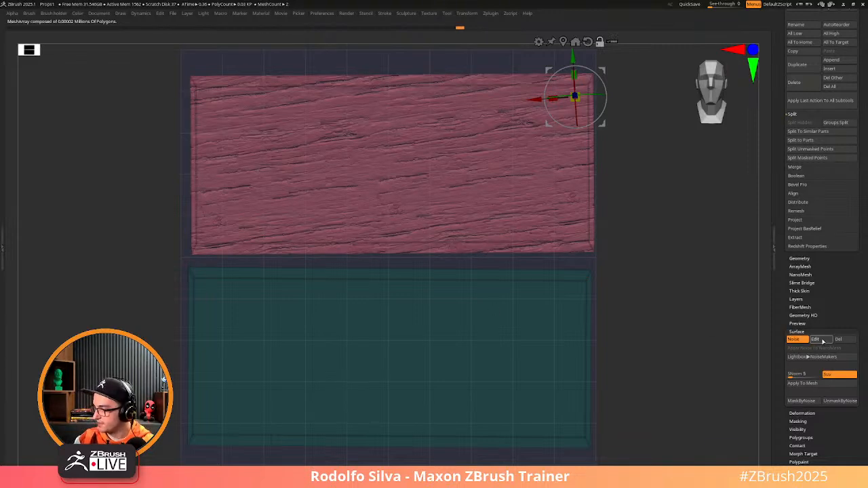
# Switch the surface noise to 3D projection for comparison, and set it back to UV
pyautogui.click(822, 340)
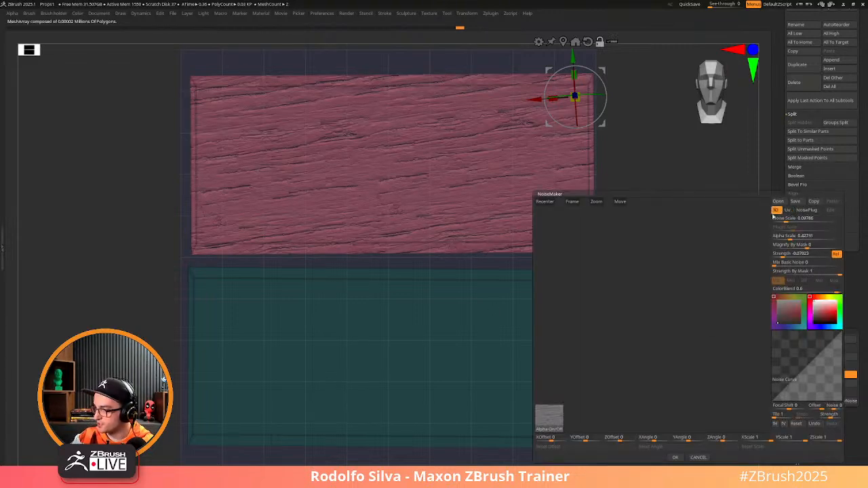
pyautogui.click(675, 458)
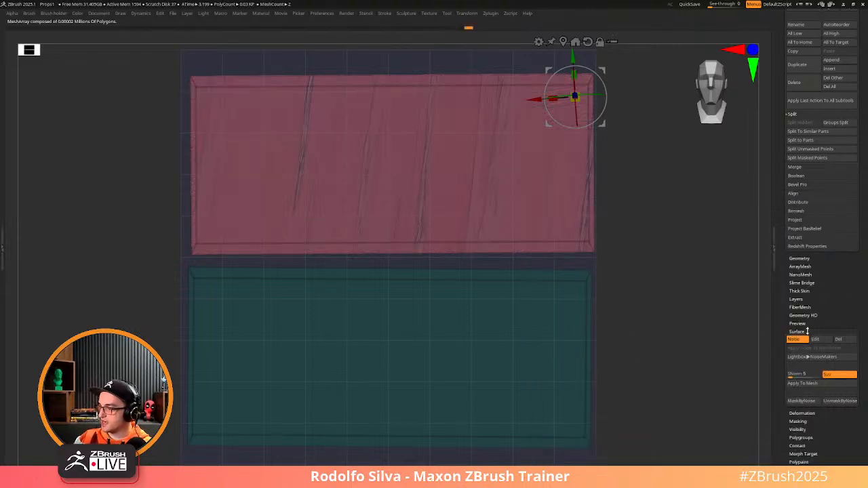
pyautogui.click(819, 340)
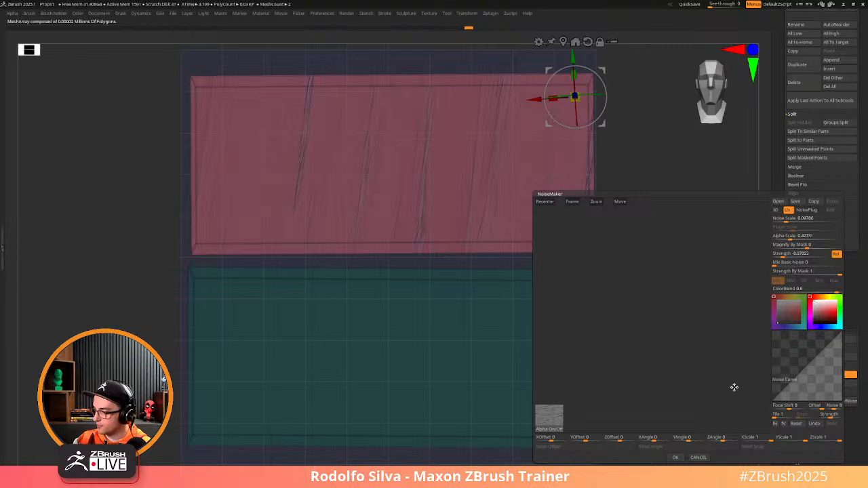
pyautogui.click(675, 458)
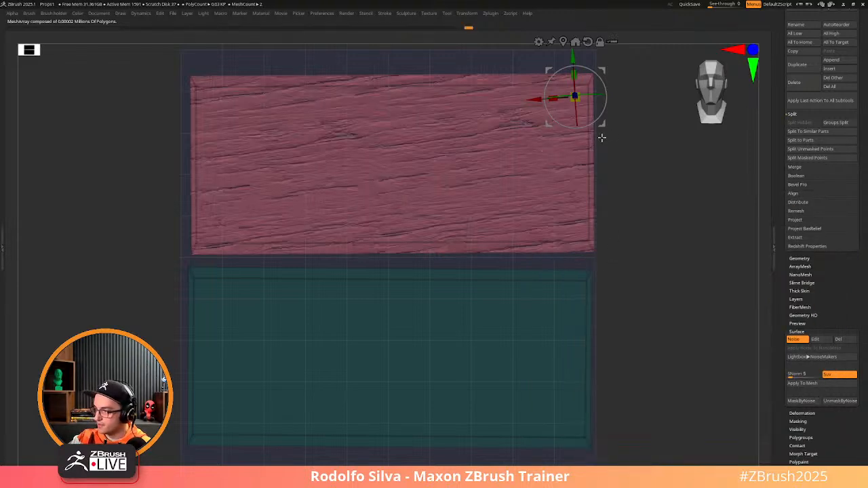
# Unflatten the UVs to return to the beam's 3D shape
pyautogui.click(490, 13)
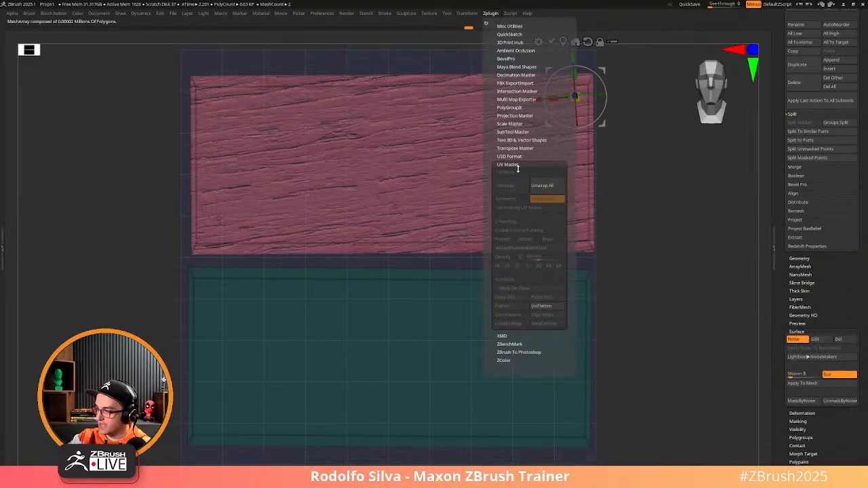
pyautogui.click(542, 306)
pyautogui.moveTo(596, 335)
pyautogui.mouseDown()
pyautogui.moveTo(589, 391)
pyautogui.moveTo(592, 364)
pyautogui.moveTo(584, 373)
pyautogui.moveTo(580, 340)
pyautogui.moveTo(550, 346)
pyautogui.moveTo(542, 377)
pyautogui.mouseUp()
# Set the beam's dynamic SmoothSubdiv to 6 and leave solo display to show the surrounding arches
pyautogui.press('space')
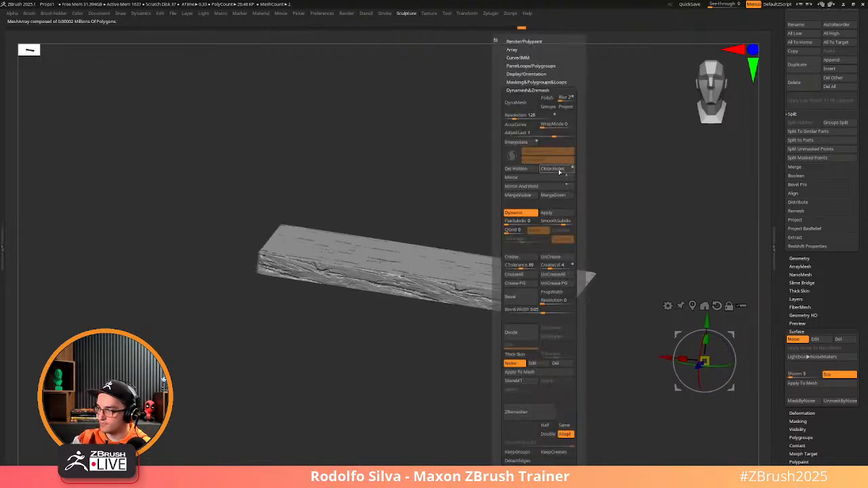
pyautogui.moveTo(554, 222); pyautogui.dragTo(568, 222)
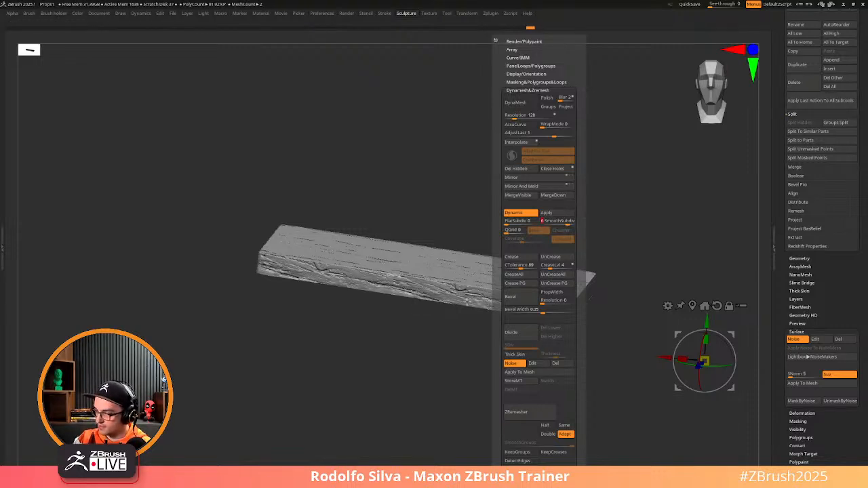
pyautogui.moveTo(464, 319); pyautogui.dragTo(441, 378)
pyautogui.hotkey('shift', 'alt', 's')
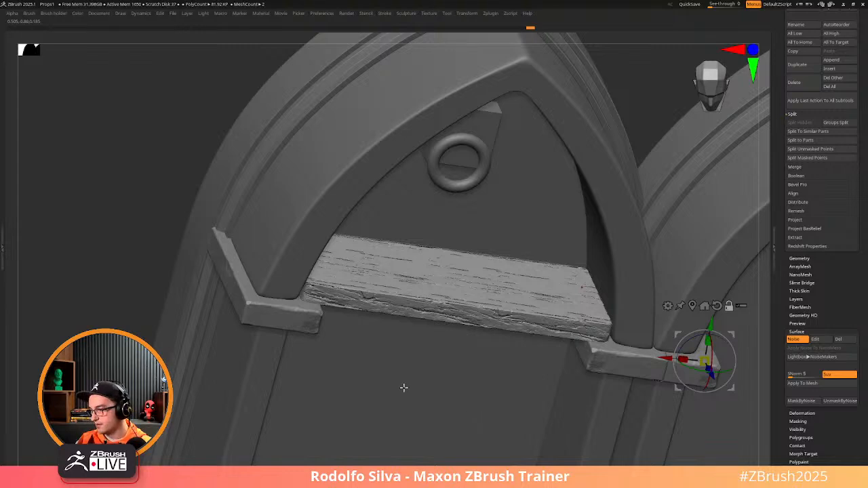
# Turn on ArrayMesh for the wooden beam in the first arch
pyautogui.keyDown('alt'); pyautogui.moveTo(331, 321); pyautogui.dragTo(288, 312, button='right'); pyautogui.keyUp('alt')
pyautogui.moveTo(445, 330); pyautogui.dragTo(431, 319, button='right')
pyautogui.press('Tab')
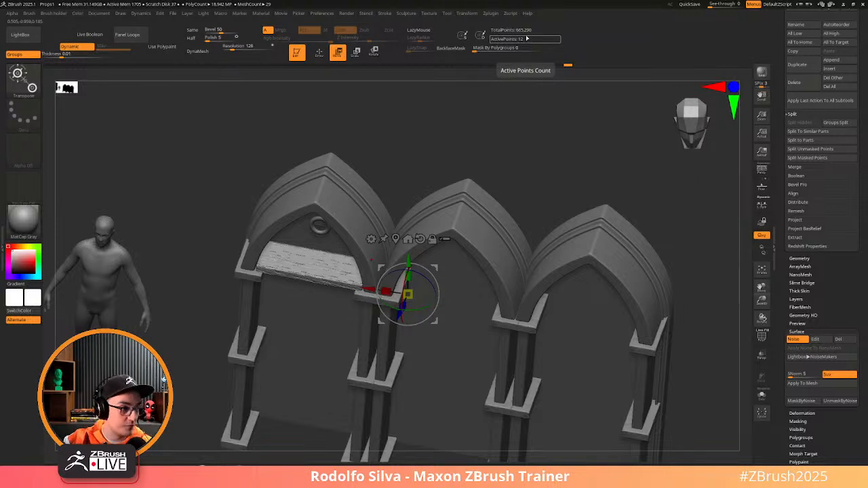
pyautogui.press('Tab')
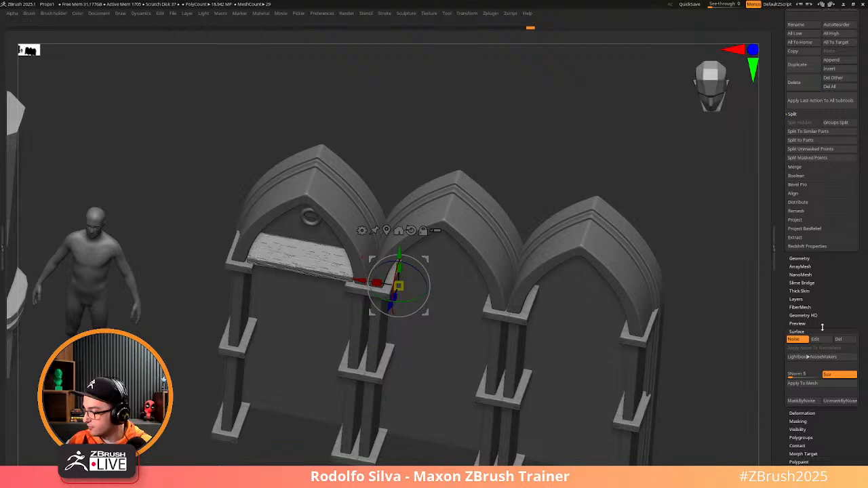
pyautogui.click(811, 266)
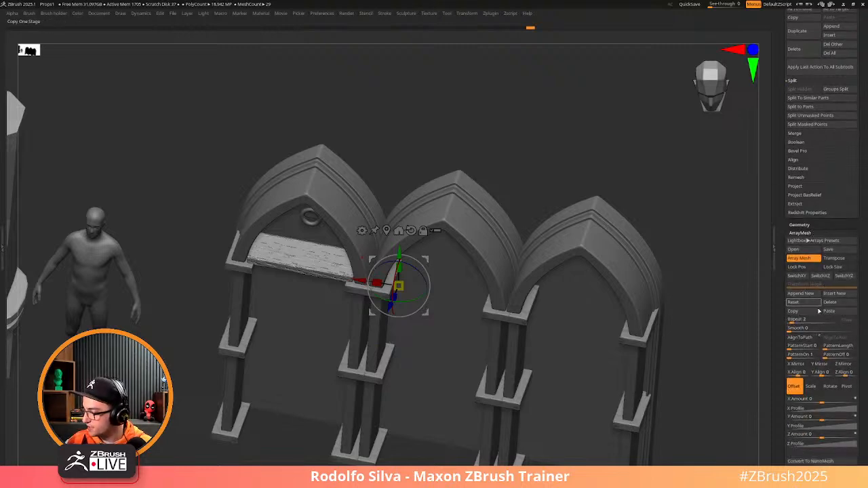
# Copy the arch's ArrayMesh stage 2 with X Amount 3 and paste it onto the beam with Lock Pos and Lock Size enabled
pyautogui.click(246, 268)
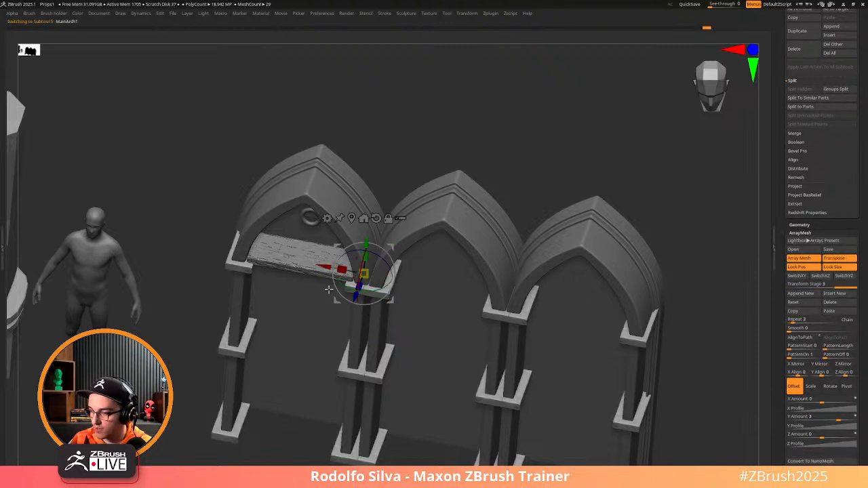
pyautogui.moveTo(827, 286)
pyautogui.mouseDown()
pyautogui.moveTo(796, 288)
pyautogui.moveTo(822, 285)
pyautogui.mouseUp()
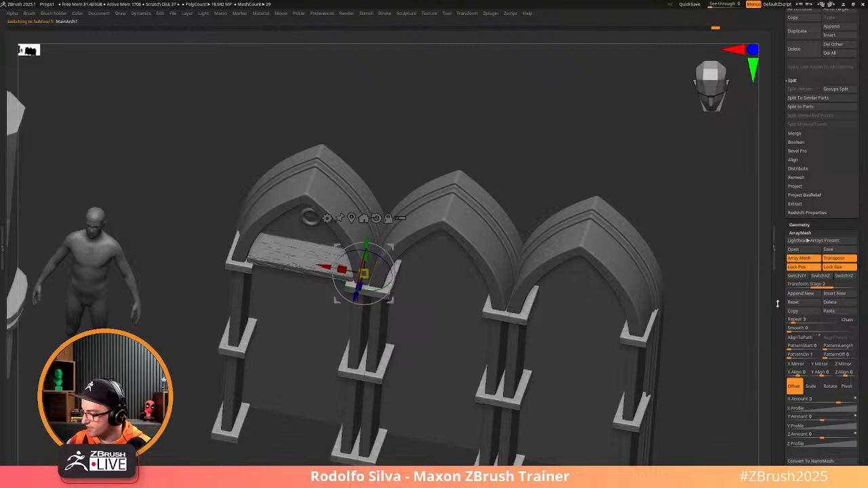
pyautogui.click(284, 268)
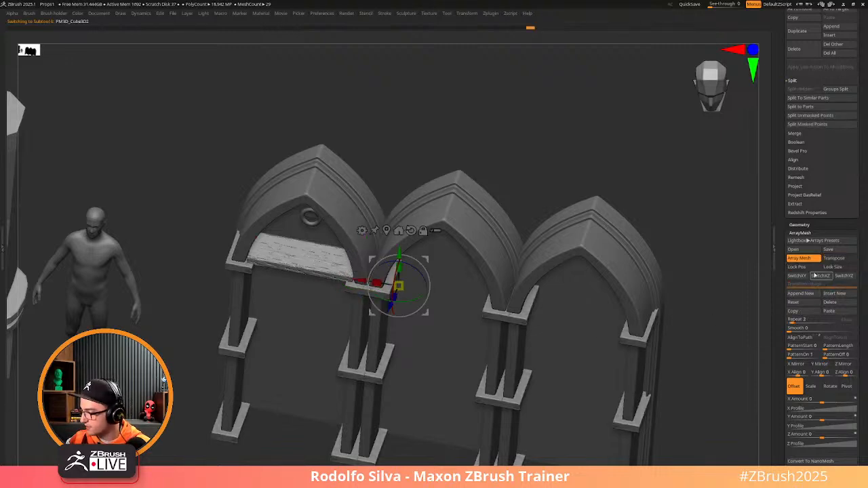
pyautogui.click(797, 267)
pyautogui.click(834, 266)
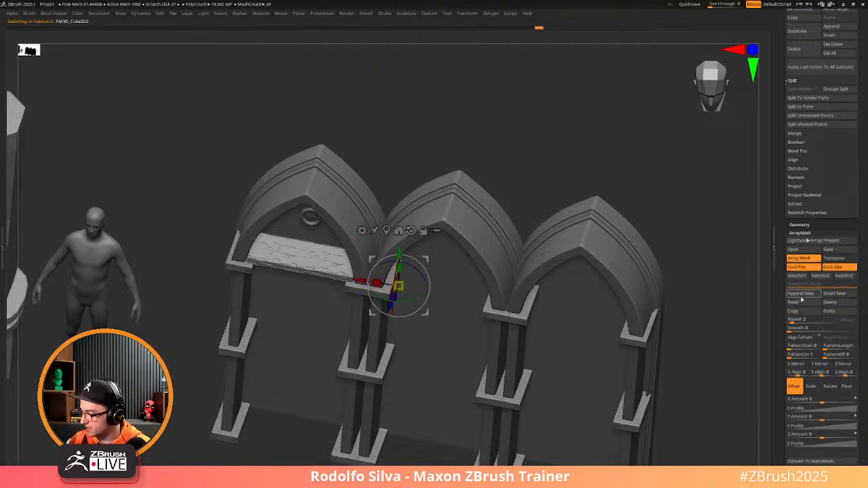
pyautogui.click(831, 312)
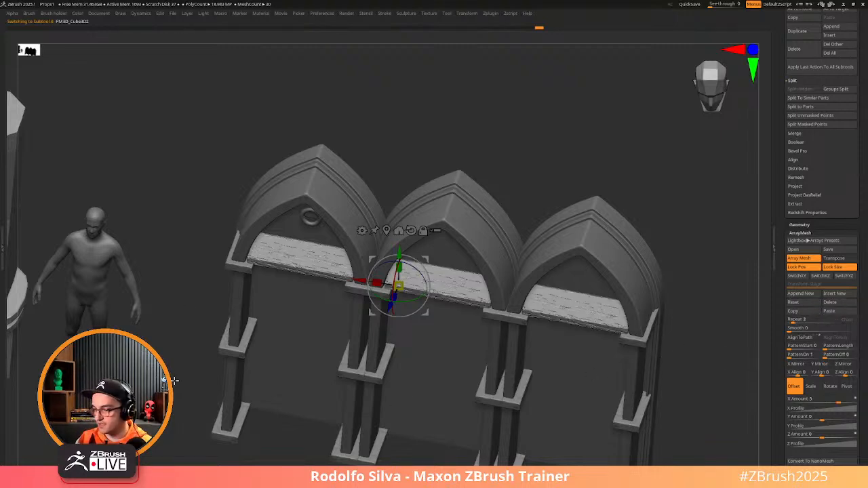
# Copy the arch's ArrayMesh stage 3 with Y Amount 3 and paste it over the beam's array stage to stack the shelves vertically
pyautogui.hotkey('ctrl', 'shift', 'z')
pyautogui.hotkey('ctrl', 'z')
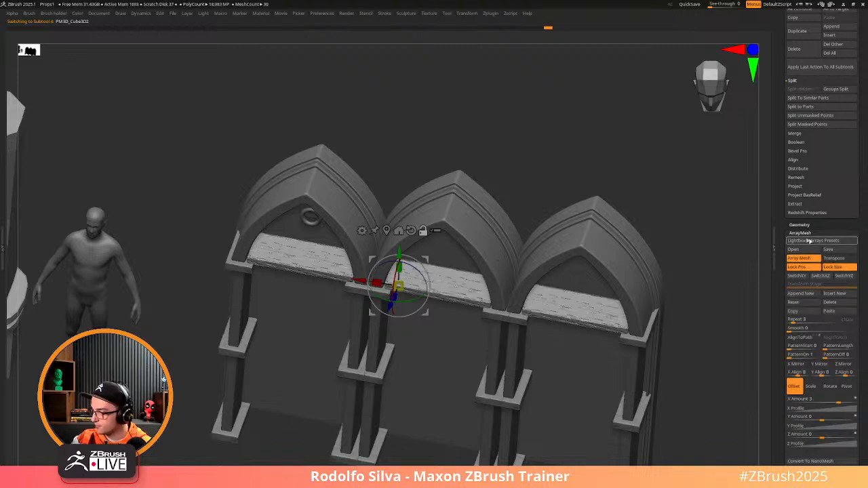
pyautogui.keyDown('alt'); pyautogui.click(243, 266); pyautogui.keyUp('alt')
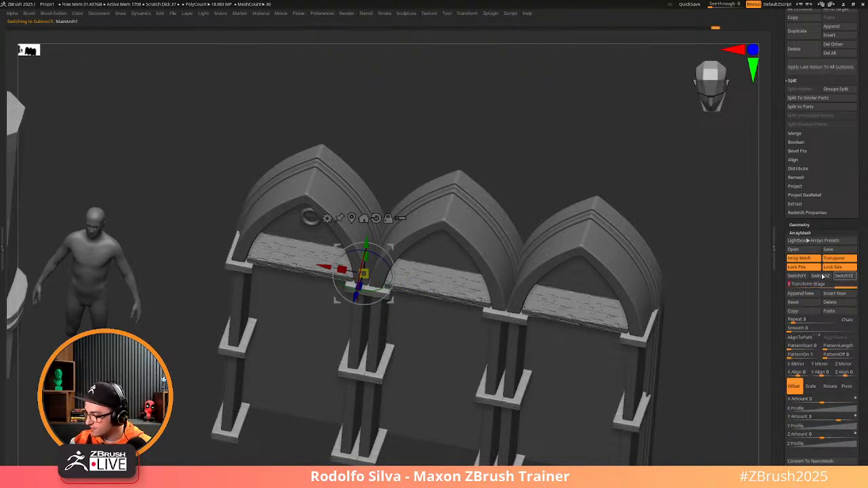
pyautogui.click(796, 293)
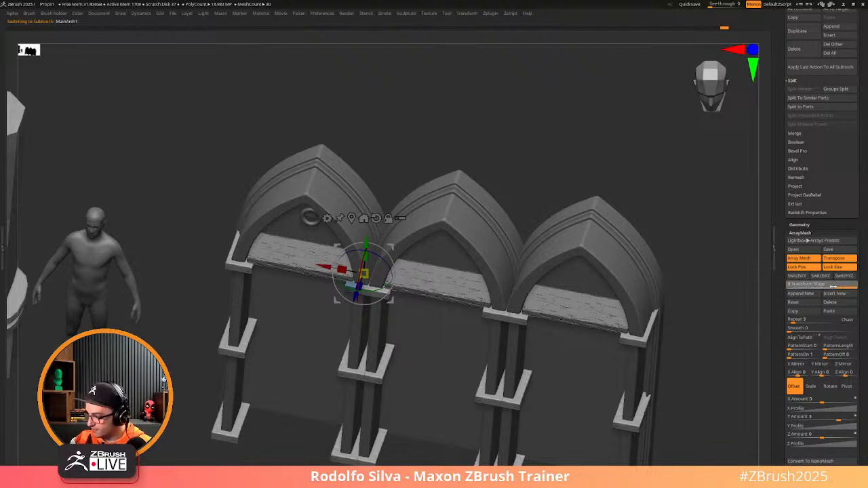
pyautogui.click(805, 313)
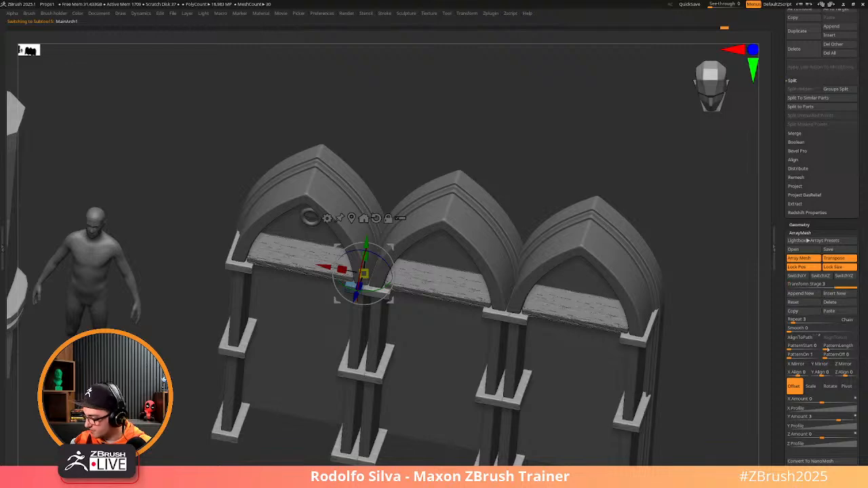
pyautogui.click(286, 255)
pyautogui.click(830, 310)
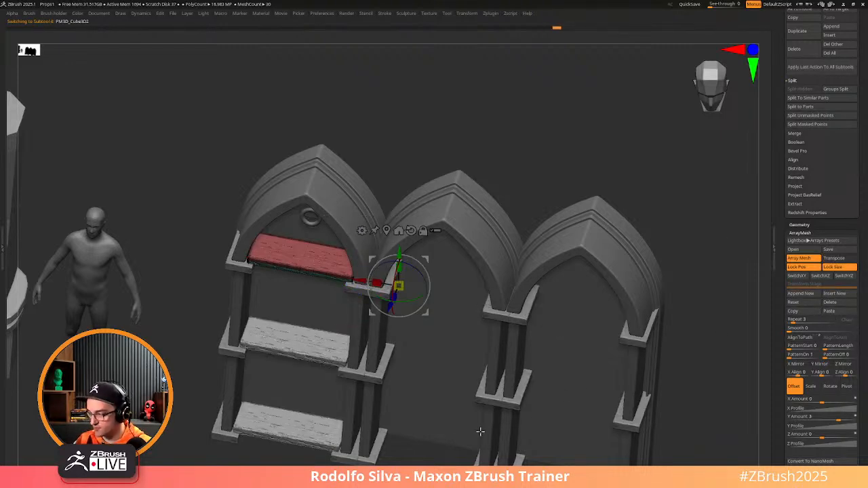
# Append a second ArrayMesh stage to the beam and paste the arch's X Amount 3 stage into it to fill all three arches
pyautogui.click(814, 293)
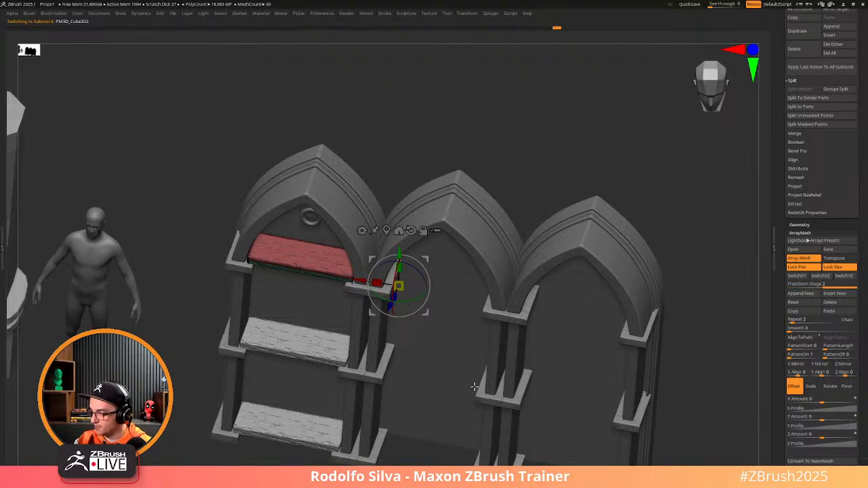
pyautogui.click(466, 299)
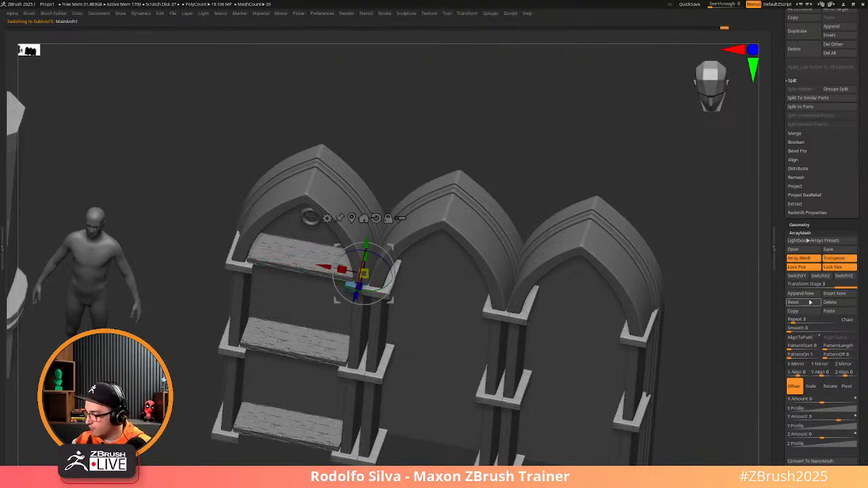
pyautogui.click(829, 287)
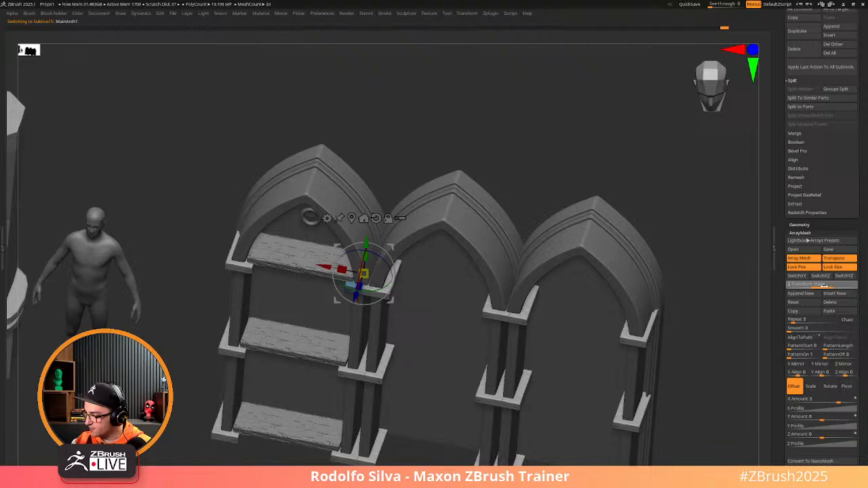
pyautogui.click(806, 311)
pyautogui.click(844, 285)
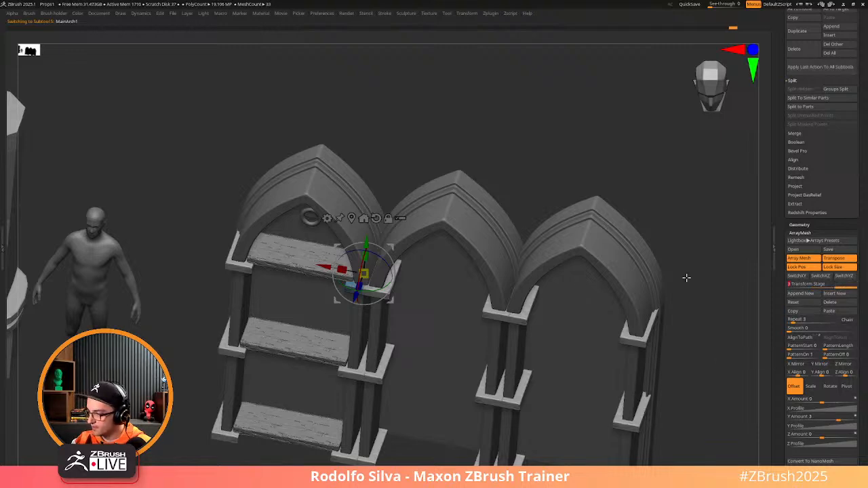
pyautogui.click(319, 261)
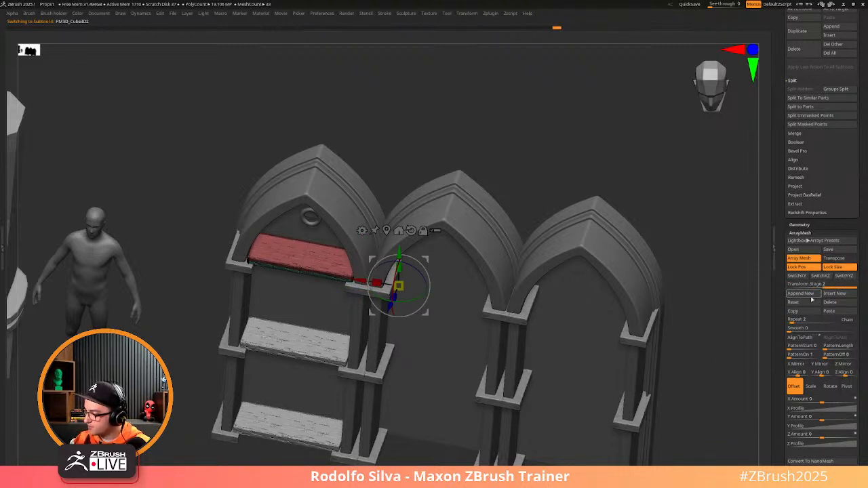
pyautogui.click(834, 311)
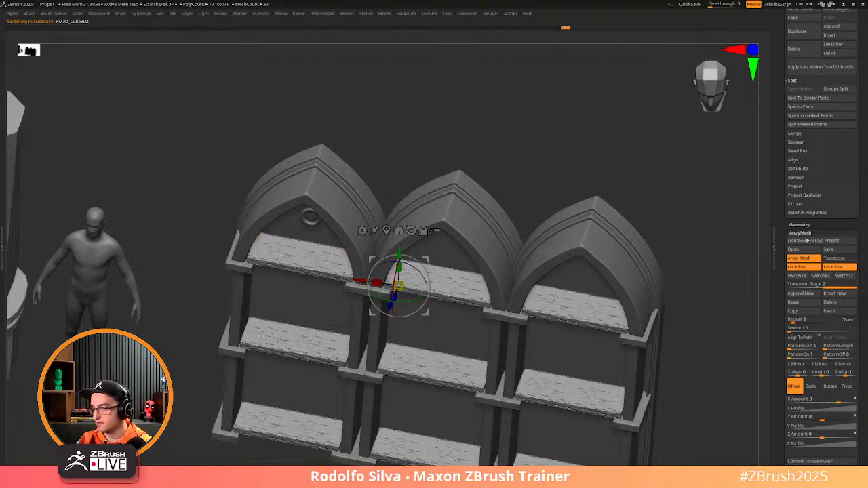
# Select the beam, face the shelves from the front, and center the gizmo on the unmasked mesh
pyautogui.moveTo(178, 411); pyautogui.dragTo(185, 383)
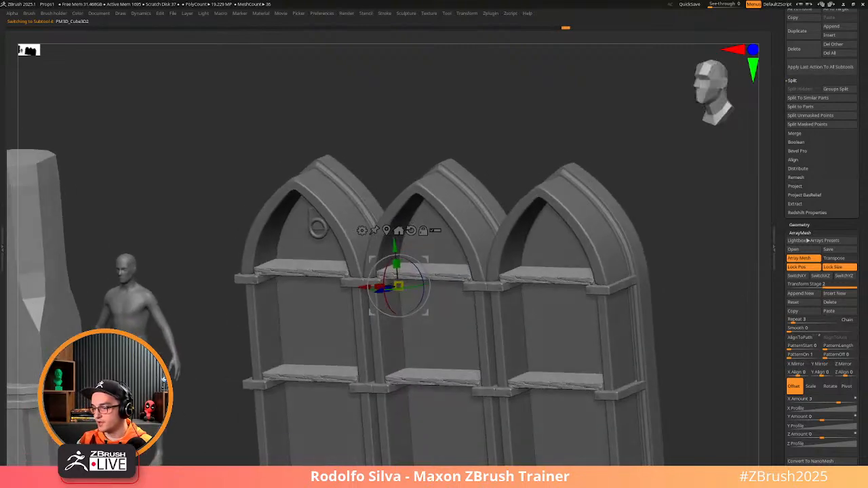
pyautogui.keyDown('alt'); pyautogui.click(309, 268); pyautogui.keyUp('alt')
pyautogui.keyDown('shift'); pyautogui.moveTo(217, 397); pyautogui.dragTo(234, 330); pyautogui.keyUp('shift')
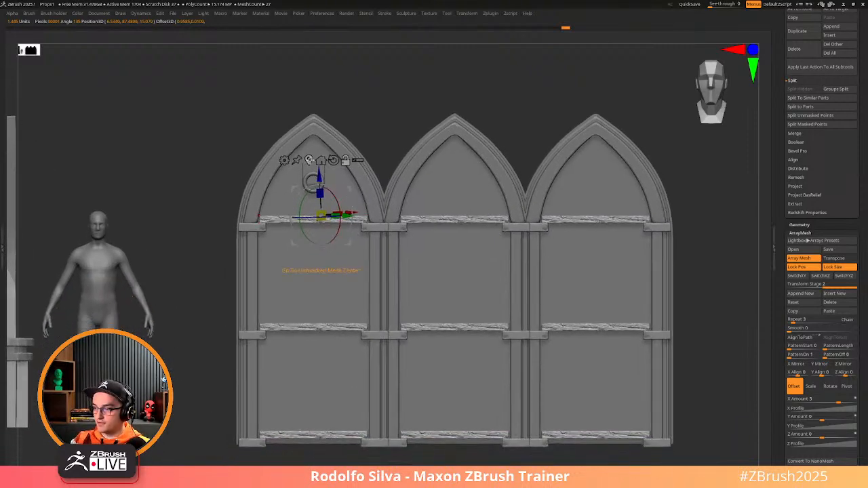
pyautogui.click(308, 160)
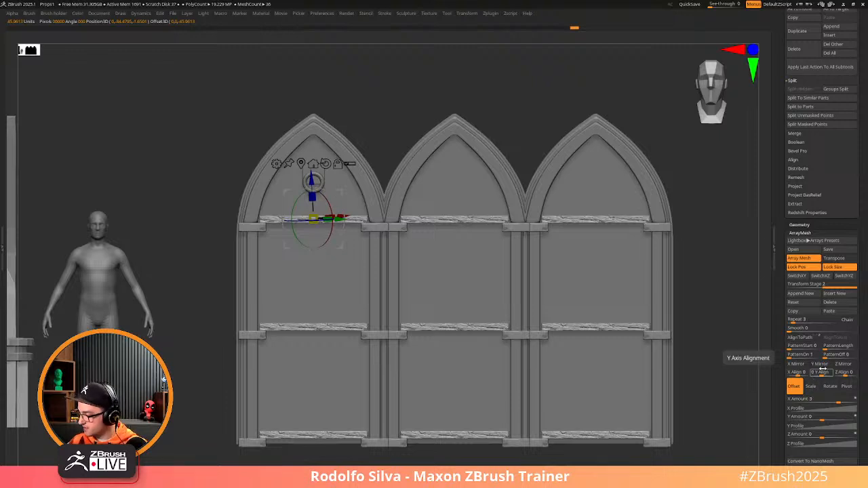
# Try Y Mirror on the beam's second array stage, and turn it off again
pyautogui.click(820, 364)
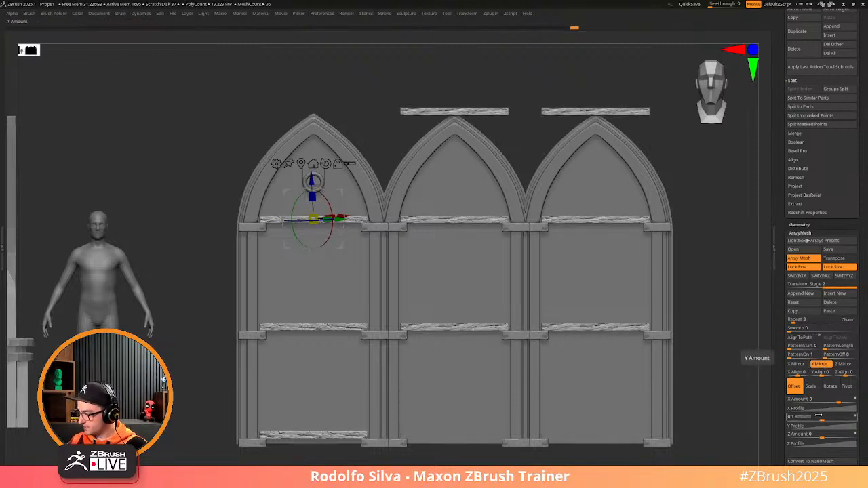
pyautogui.click(821, 365)
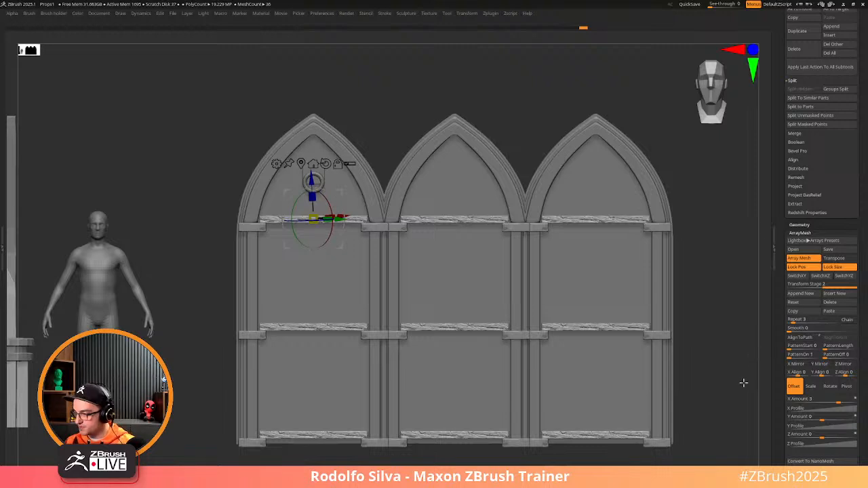
pyautogui.keyDown('alt'); pyautogui.moveTo(726, 394); pyautogui.dragTo(689, 380); pyautogui.keyUp('alt')
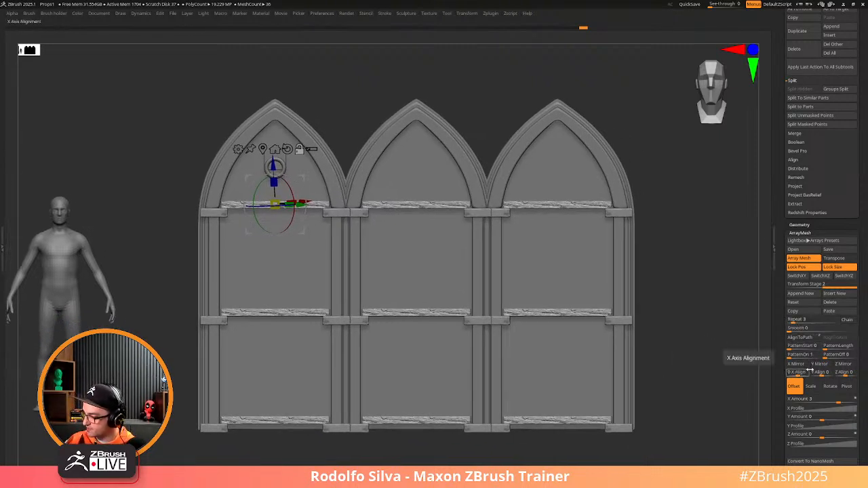
# Set the beam's second array stage to Repeat 4 with an X Amount offset of 4
pyautogui.moveTo(705, 363); pyautogui.dragTo(640, 339)
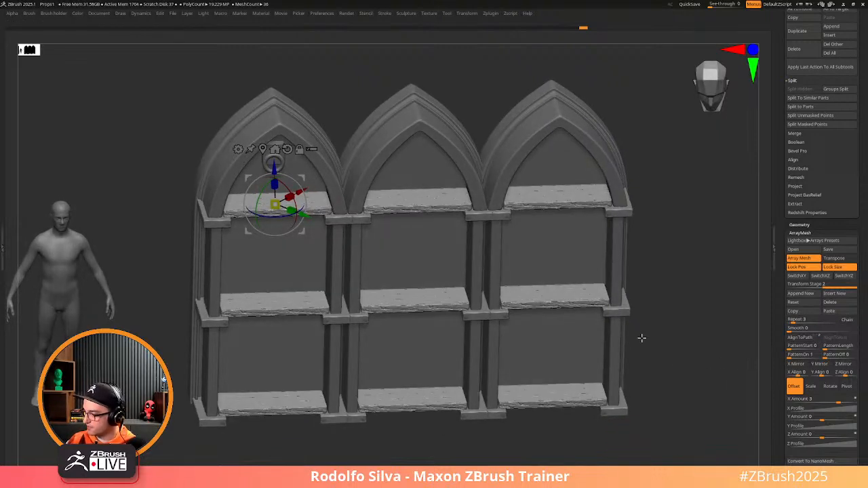
pyautogui.click(811, 320)
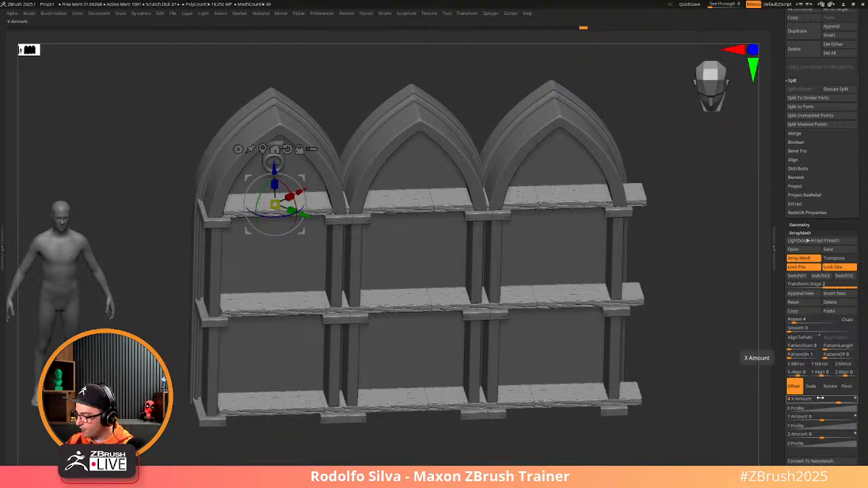
pyautogui.moveTo(821, 398); pyautogui.dragTo(824, 398)
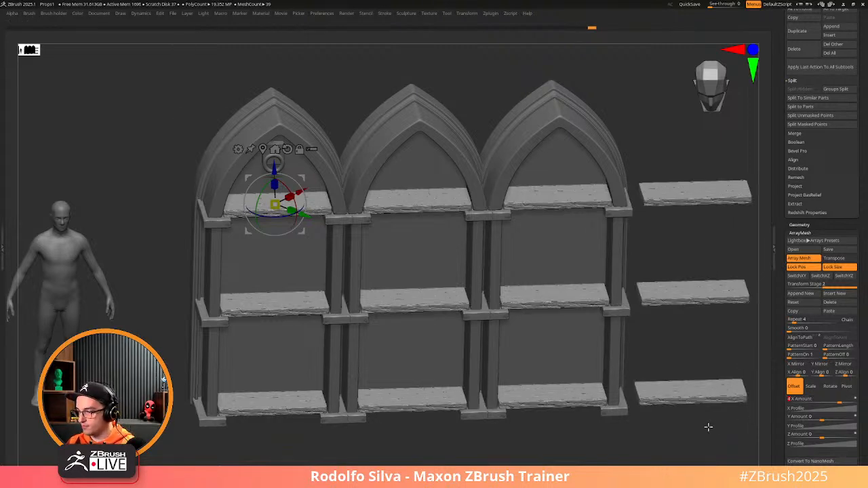
# Switch the second array stage to Rotate and set its Y Amount to 360
pyautogui.click(831, 388)
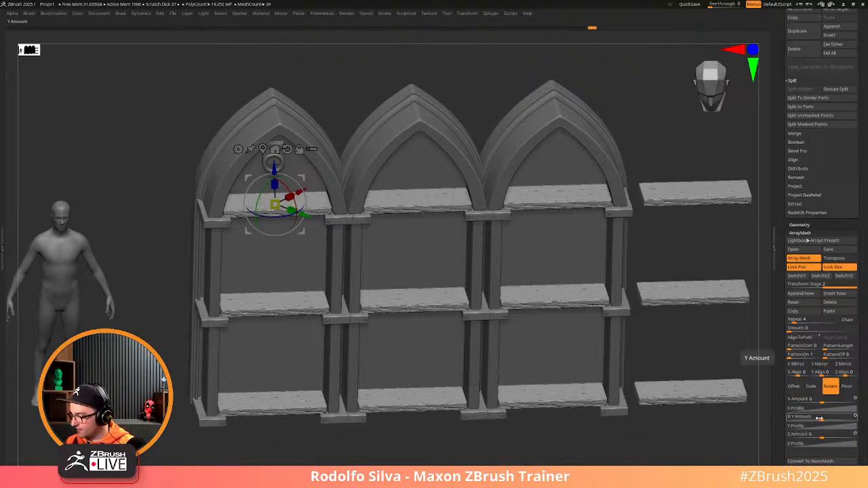
pyautogui.moveTo(824, 417); pyautogui.dragTo(831, 418)
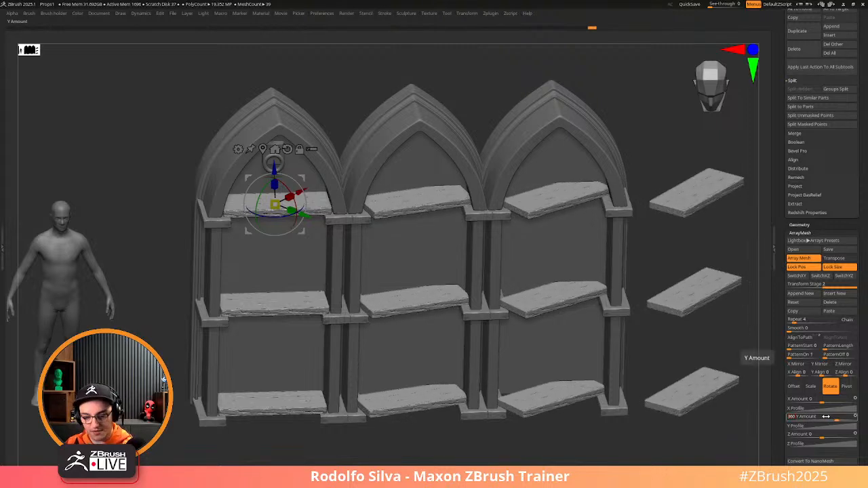
pyautogui.press('Return')
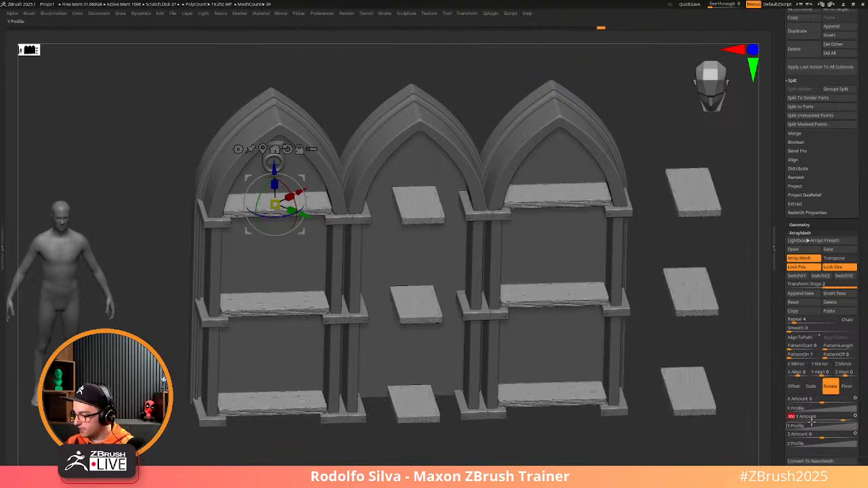
# Increase the stage's Y rotation amount to 720 and return to Draw mode
pyautogui.moveTo(731, 422); pyautogui.dragTo(744, 431)
pyautogui.moveTo(843, 419); pyautogui.dragTo(839, 419)
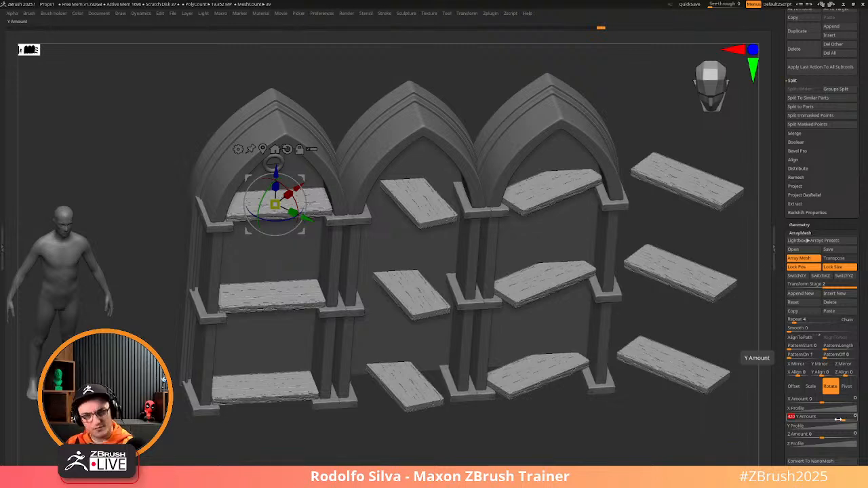
pyautogui.moveTo(842, 418); pyautogui.dragTo(751, 421)
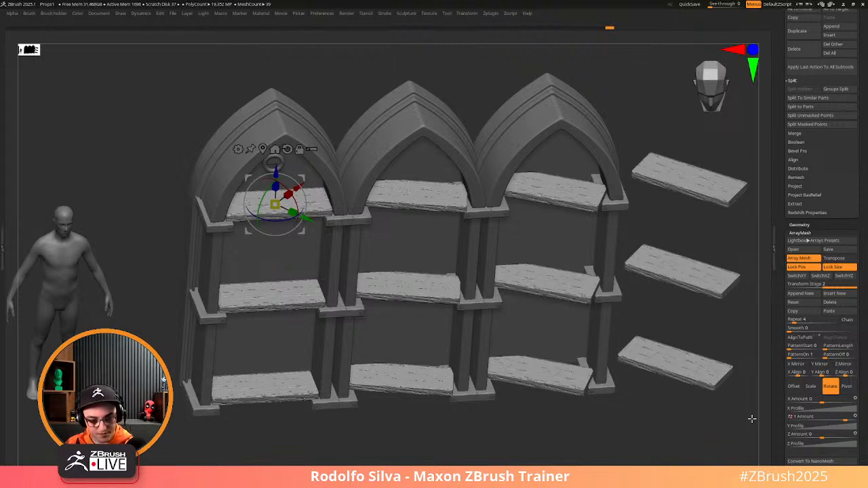
pyautogui.moveTo(713, 419); pyautogui.dragTo(677, 407)
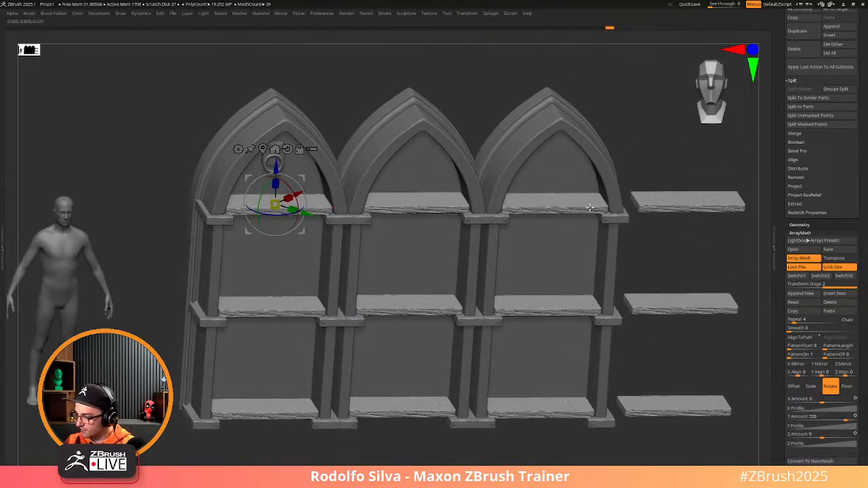
pyautogui.press('q')
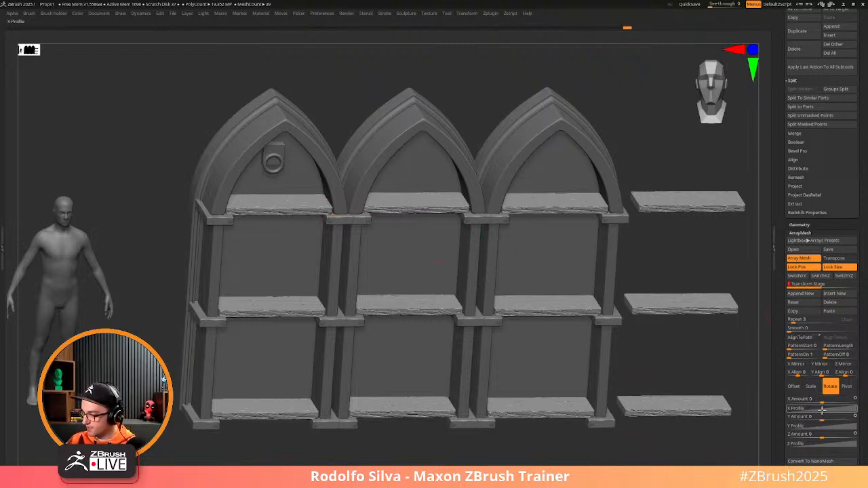
# Set the rotation Y Amount of the shelf beam's first array stage to 533
pyautogui.click(824, 418)
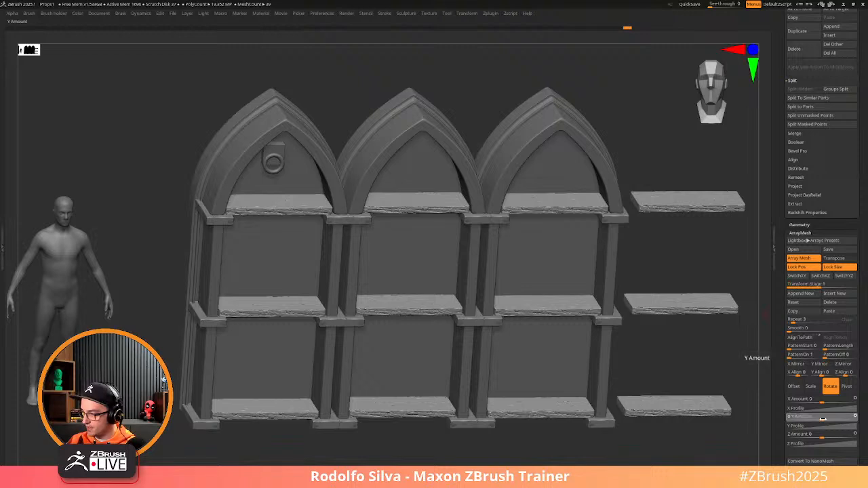
pyautogui.moveTo(828, 419); pyautogui.dragTo(844, 419)
pyautogui.moveTo(624, 427); pyautogui.dragTo(544, 332)
pyautogui.moveTo(665, 377); pyautogui.dragTo(641, 346)
pyautogui.moveTo(501, 430); pyautogui.dragTo(527, 398)
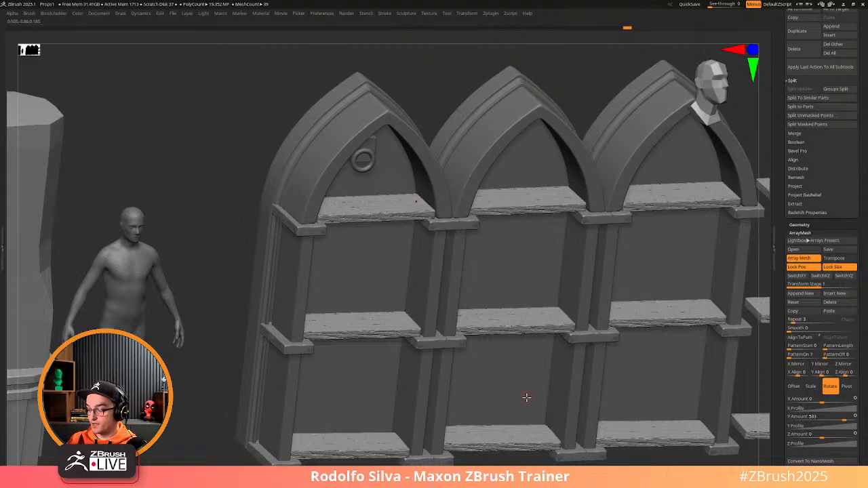
# Nudge the arrayed shelf beams slightly forward along Z within the arches
pyautogui.press('w')
pyautogui.keyDown('alt'); pyautogui.click(380, 153); pyautogui.keyUp('alt')
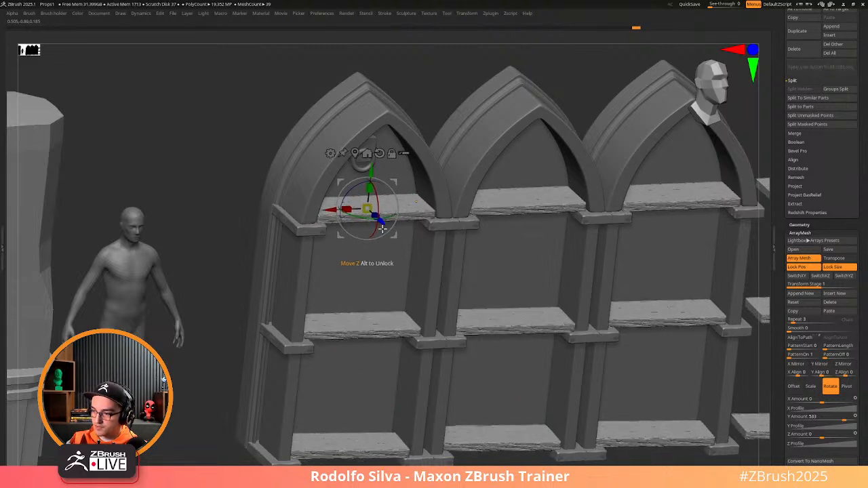
pyautogui.moveTo(226, 305); pyautogui.dragTo(261, 353)
pyautogui.moveTo(391, 232)
pyautogui.mouseDown()
pyautogui.moveTo(397, 248)
pyautogui.moveTo(395, 235)
pyautogui.mouseUp()
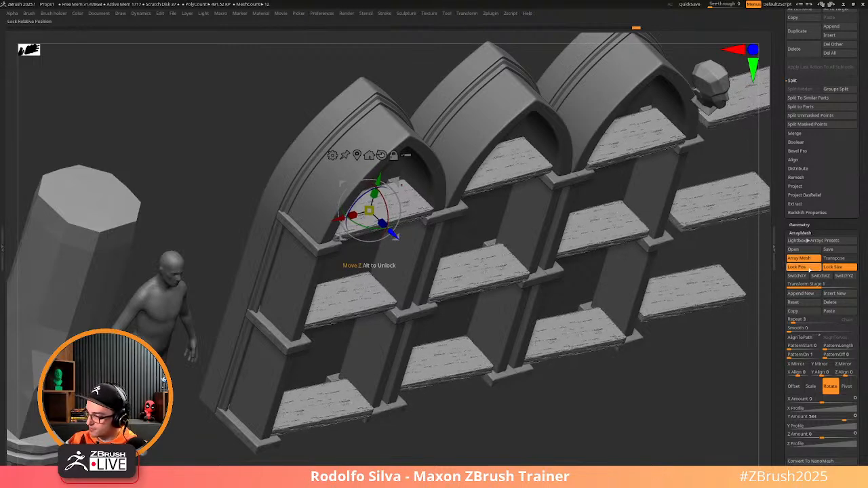
pyautogui.click(809, 269)
pyautogui.click(810, 270)
pyautogui.keyDown('shift'); pyautogui.moveTo(686, 335); pyautogui.dragTo(645, 387); pyautogui.keyUp('shift')
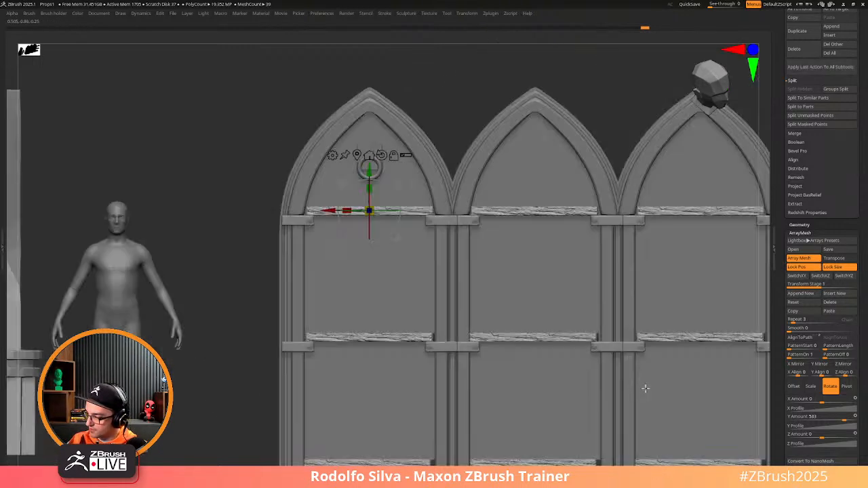
pyautogui.moveTo(211, 399); pyautogui.dragTo(219, 426)
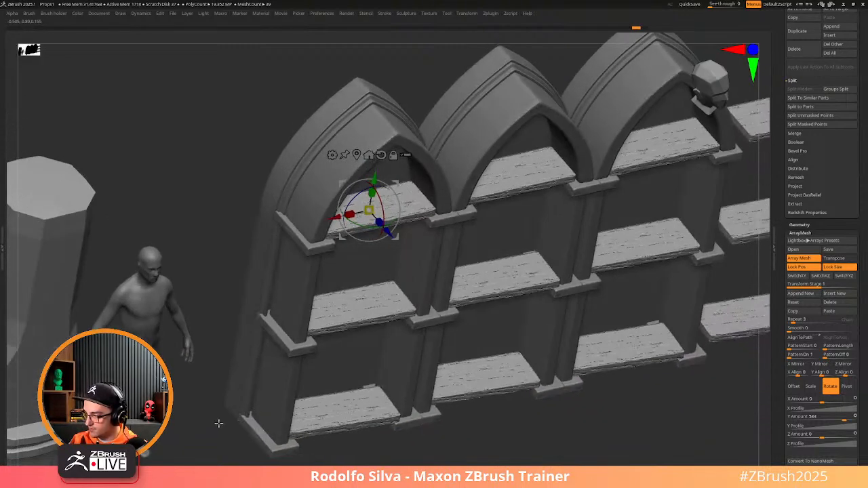
# Reset and recentre the gizmo on the arrayed pillar cap blocks and shift them slightly along Z
pyautogui.moveTo(458, 441); pyautogui.dragTo(450, 422)
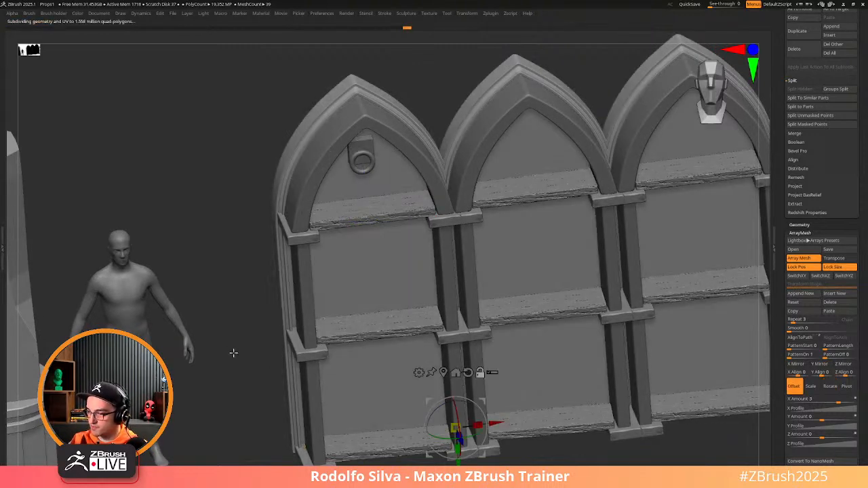
pyautogui.moveTo(232, 352); pyautogui.dragTo(284, 367)
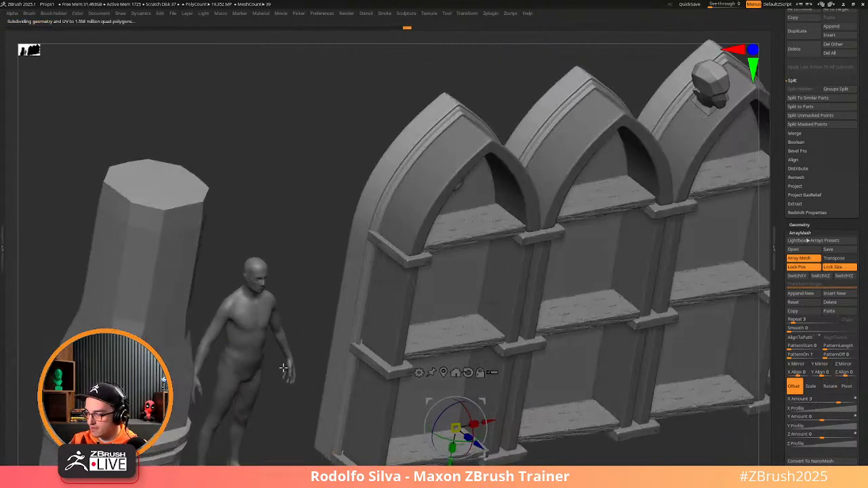
pyautogui.click(468, 371)
pyautogui.click(455, 373)
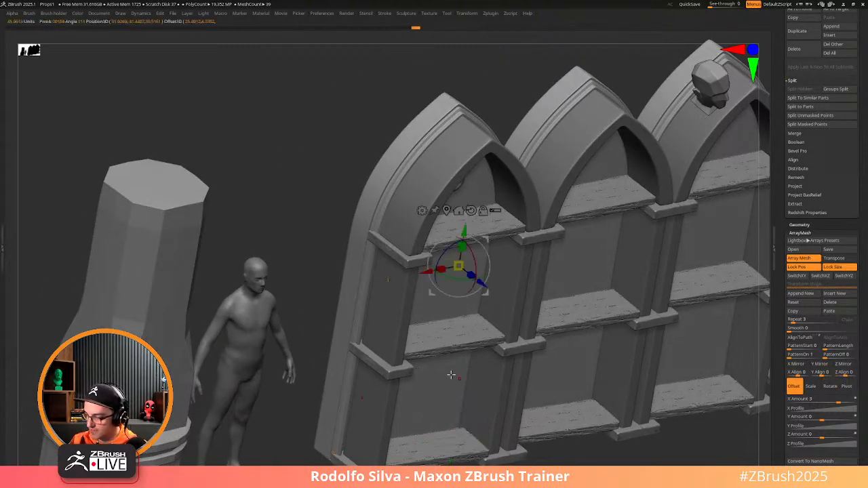
pyautogui.moveTo(479, 282); pyautogui.dragTo(475, 282)
pyautogui.moveTo(312, 286); pyautogui.dragTo(388, 217)
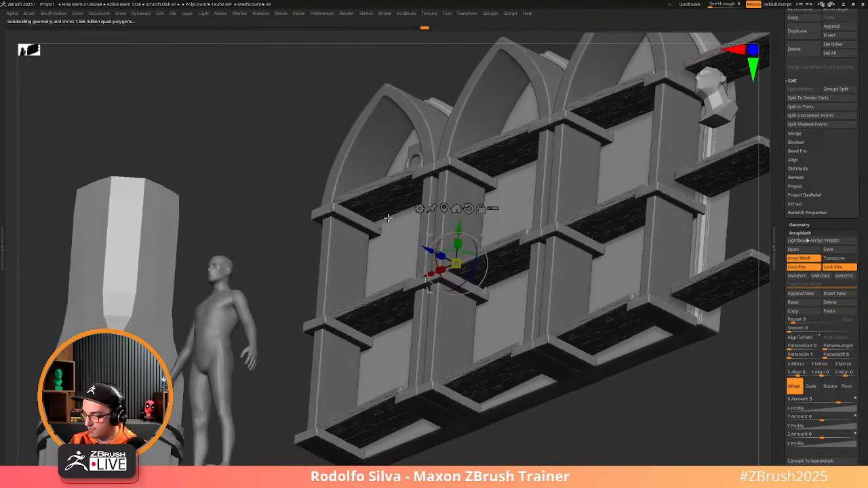
pyautogui.moveTo(330, 239); pyautogui.dragTo(326, 280)
# Move the ring fixture under the first arch by about -0.03 along Z
pyautogui.keyDown('alt'); pyautogui.click(415, 160); pyautogui.keyUp('alt')
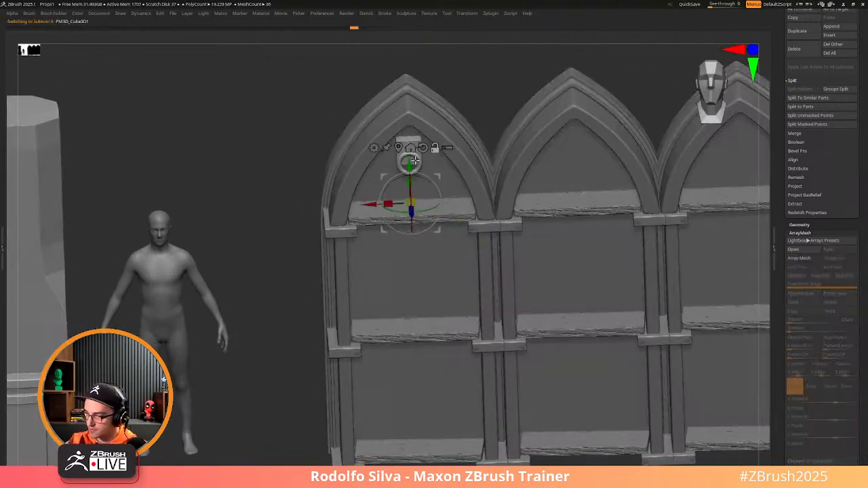
pyautogui.moveTo(272, 301); pyautogui.dragTo(333, 250)
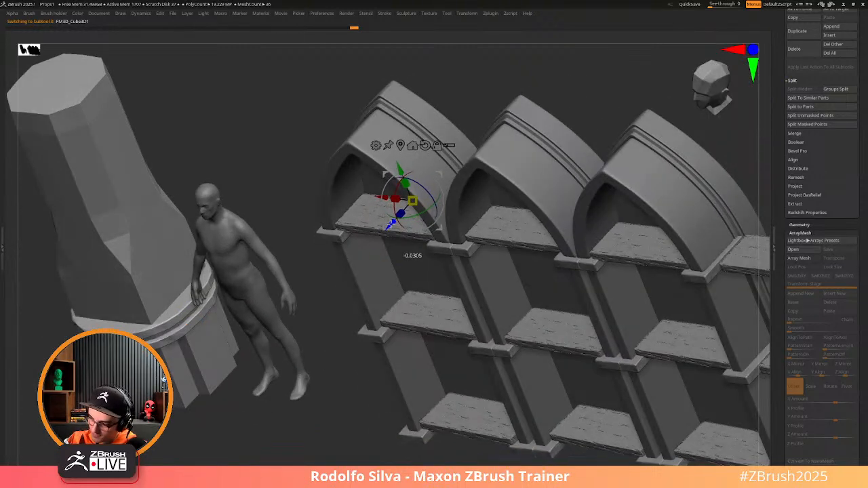
pyautogui.moveTo(328, 373); pyautogui.dragTo(358, 356)
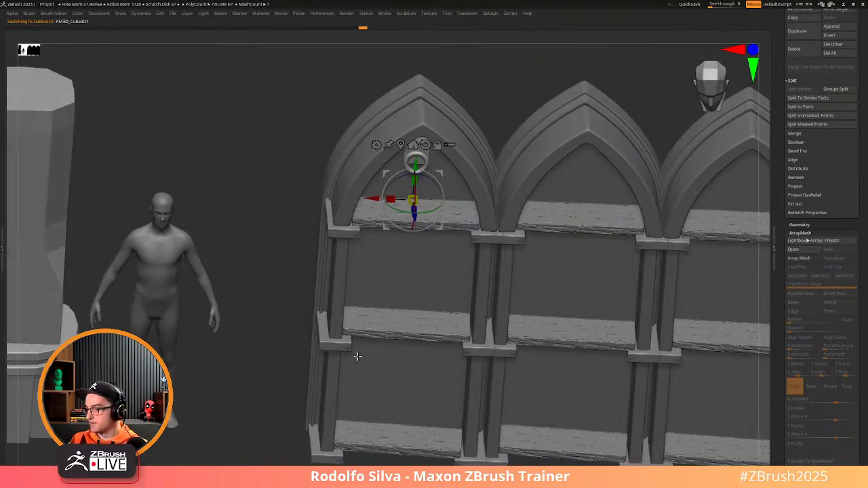
# Insert a Cube3D subtool directly below the shelf beam subtool and display its polyframe
pyautogui.keyDown('alt'); pyautogui.click(372, 221); pyautogui.keyUp('alt')
pyautogui.keyDown('alt'); pyautogui.moveTo(281, 401); pyautogui.dragTo(285, 350); pyautogui.keyUp('alt')
pyautogui.press('q')
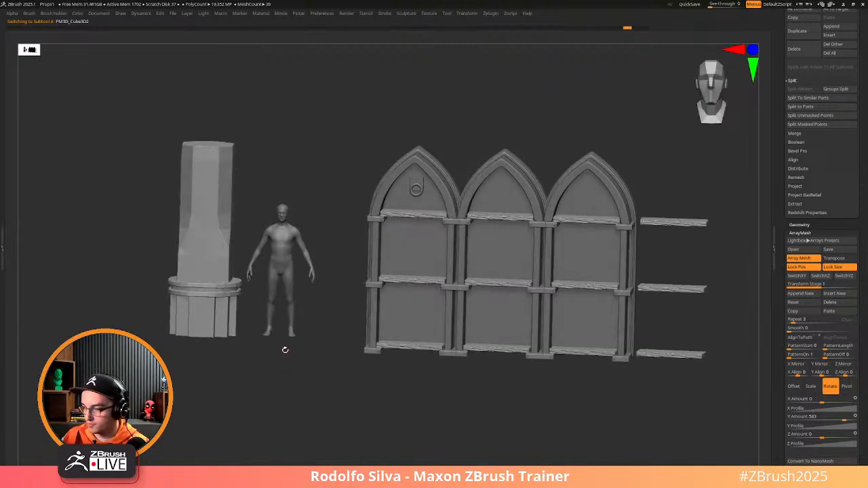
pyautogui.scroll(6, 781, 225)
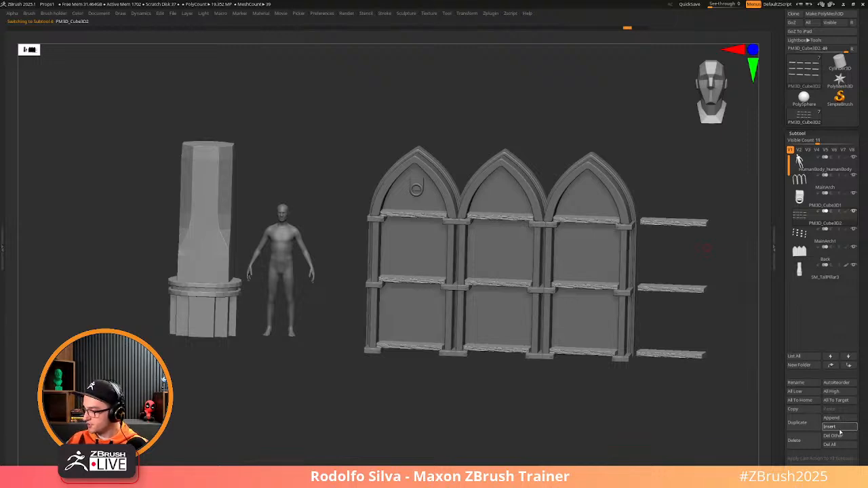
pyautogui.click(839, 429)
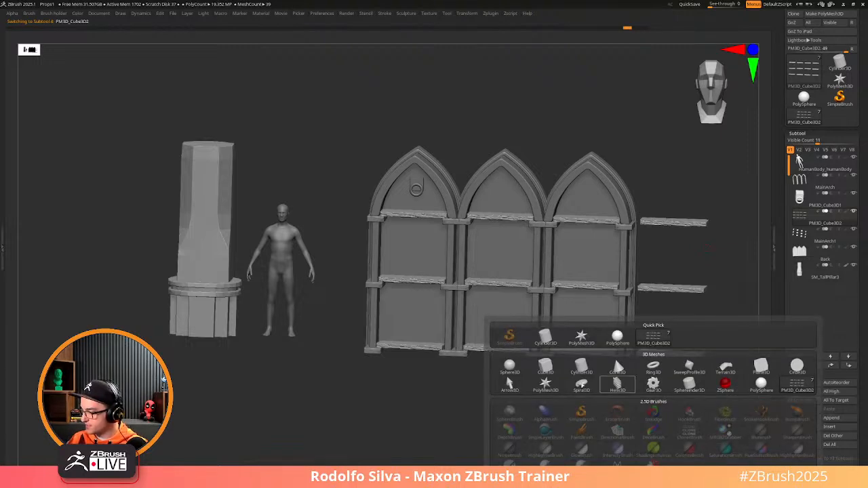
pyautogui.click(546, 367)
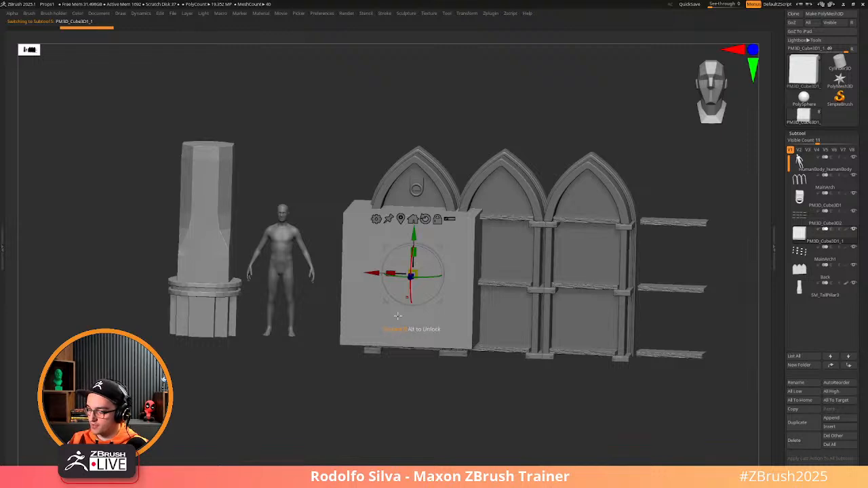
pyautogui.moveTo(400, 401); pyautogui.dragTo(407, 417)
pyautogui.hotkey('shift', 'f')
pyautogui.keyDown('alt'); pyautogui.moveTo(488, 406); pyautogui.dragTo(497, 424); pyautogui.keyUp('alt')
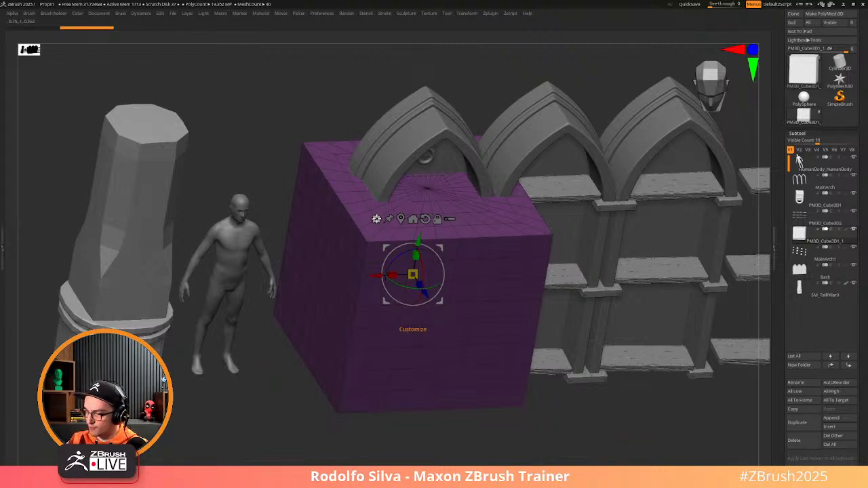
# Convert the inserted cube to a PolyCube primitive and try widening it along X
pyautogui.click(376, 219)
pyautogui.click(380, 219)
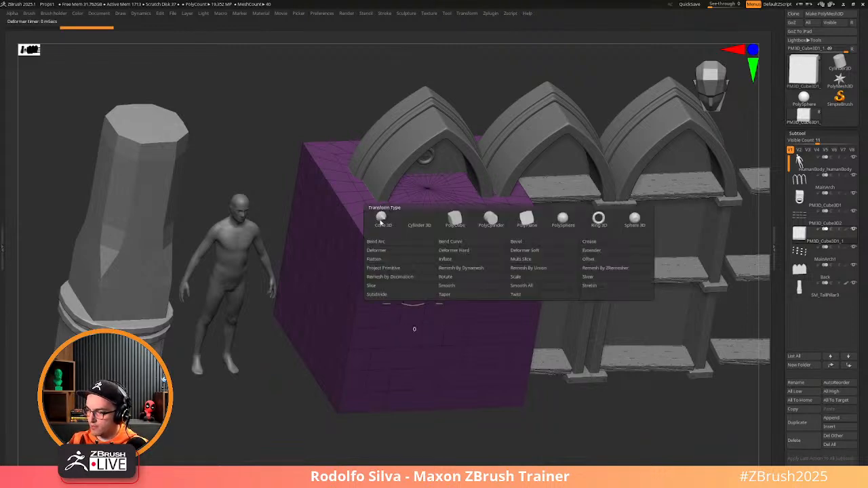
pyautogui.click(453, 220)
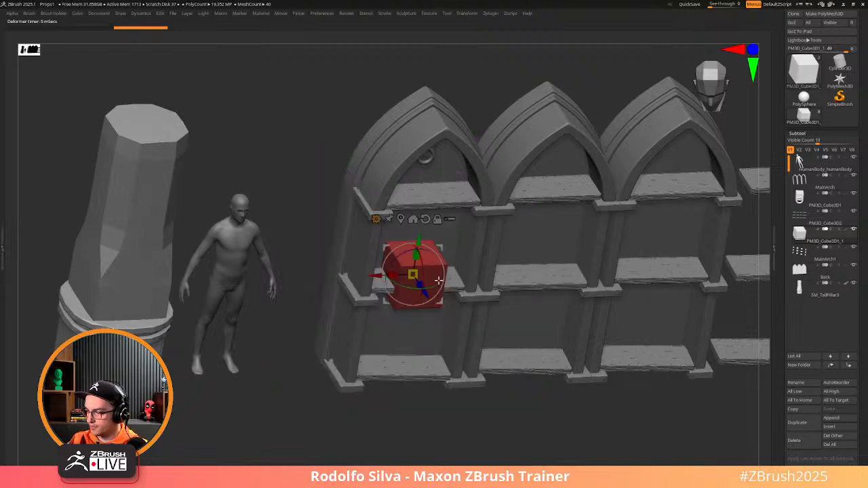
pyautogui.moveTo(393, 274); pyautogui.dragTo(344, 286)
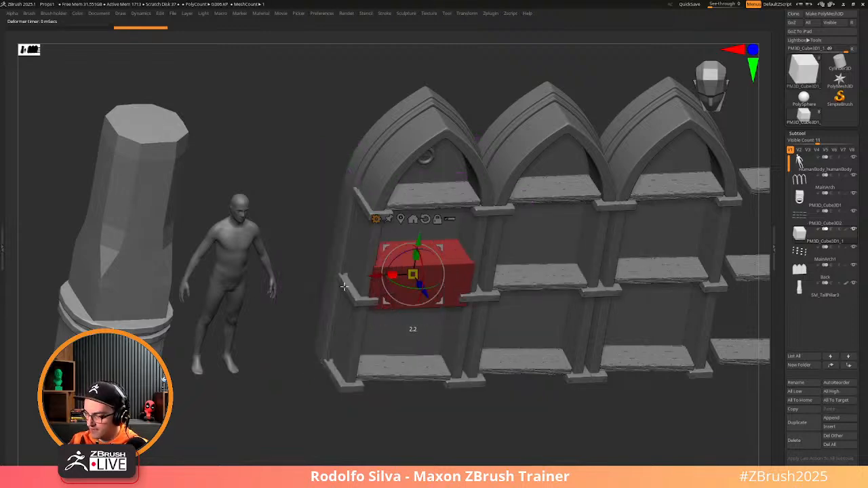
pyautogui.hotkey('ctrl', 'z')
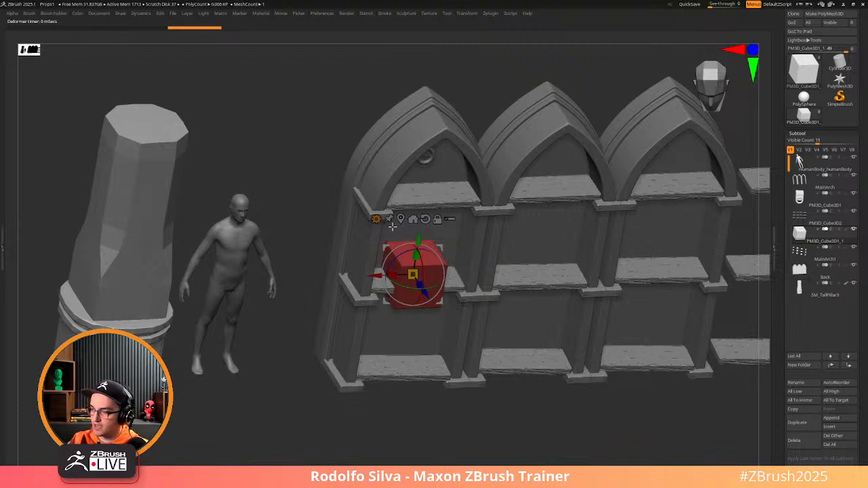
# Replace the inserted primitive with a Cylinder 3D and close its hollow centre to make it solid
pyautogui.click(377, 219)
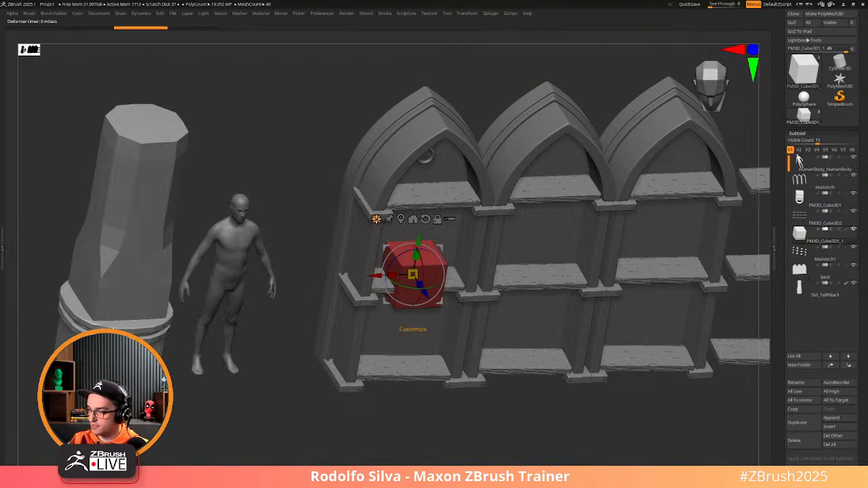
pyautogui.click(378, 219)
pyautogui.click(398, 232)
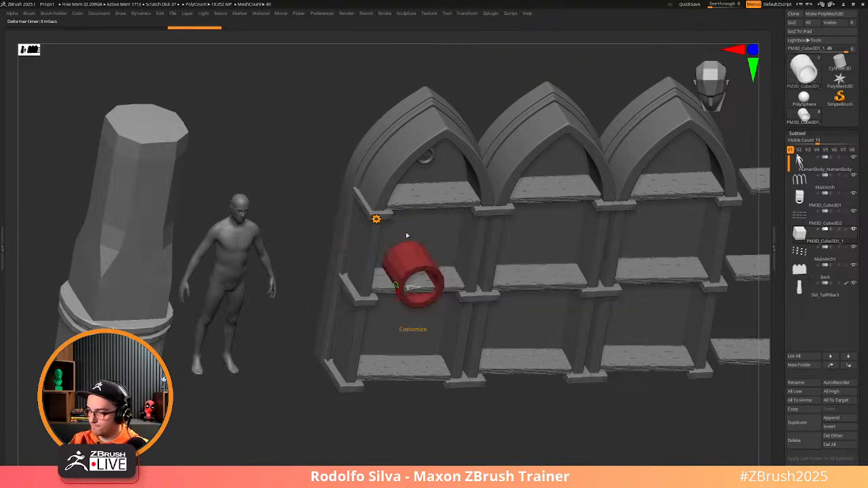
pyautogui.moveTo(408, 287); pyautogui.dragTo(421, 287)
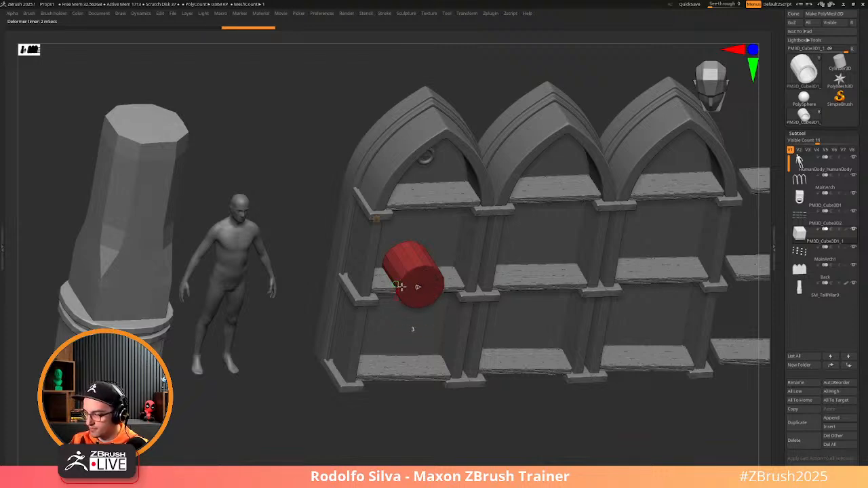
pyautogui.moveTo(402, 287); pyautogui.dragTo(449, 343)
pyautogui.keyDown('shift'); pyautogui.moveTo(397, 416); pyautogui.dragTo(400, 400); pyautogui.keyUp('shift')
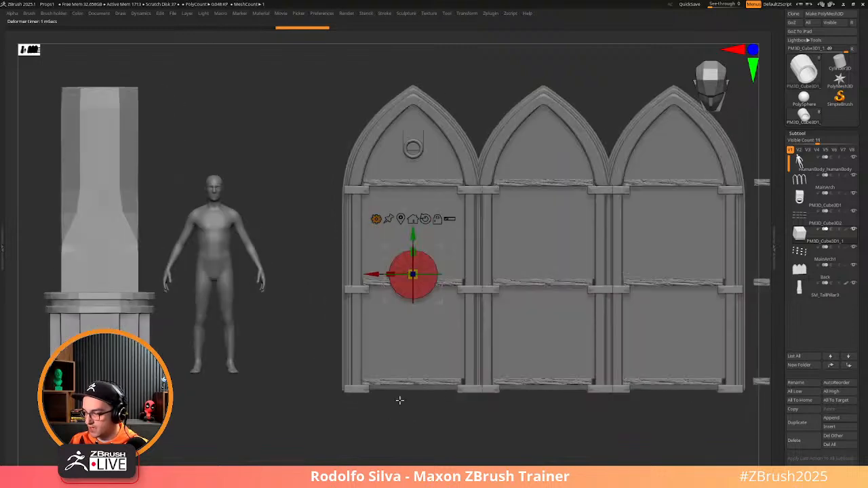
pyautogui.rightClick(418, 403)
pyautogui.keyDown('alt'); pyautogui.moveTo(447, 317); pyautogui.dragTo(461, 335, button='right'); pyautogui.keyUp('alt')
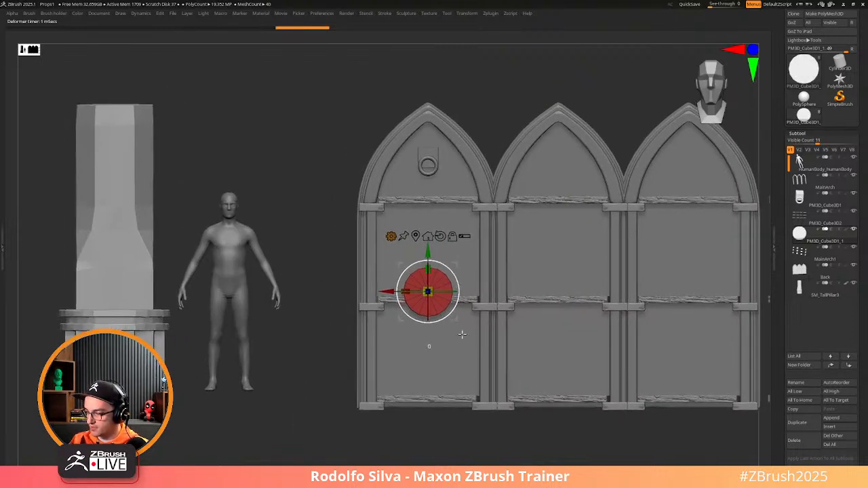
# Stretch the cylinder vertically into a capsule shape with the Extender deformer
pyautogui.press('f')
pyautogui.press('q')
pyautogui.moveTo(428, 244); pyautogui.dragTo(422, 236, button='right')
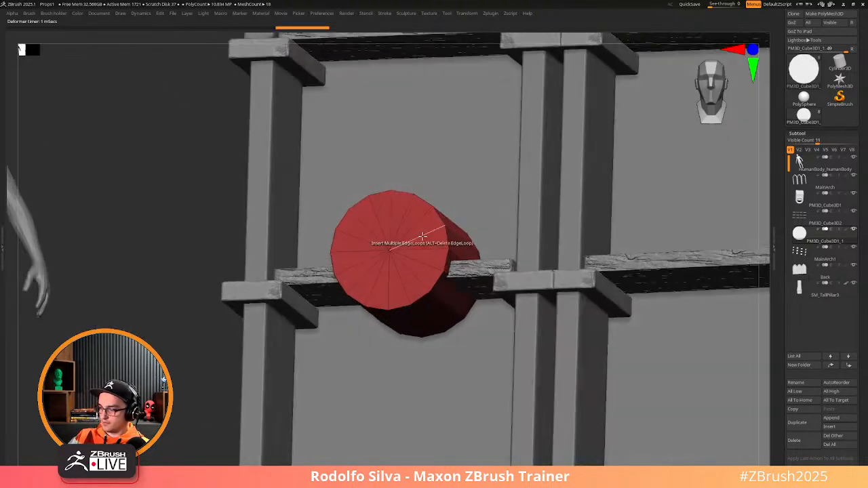
pyautogui.press('w')
pyautogui.click(371, 207)
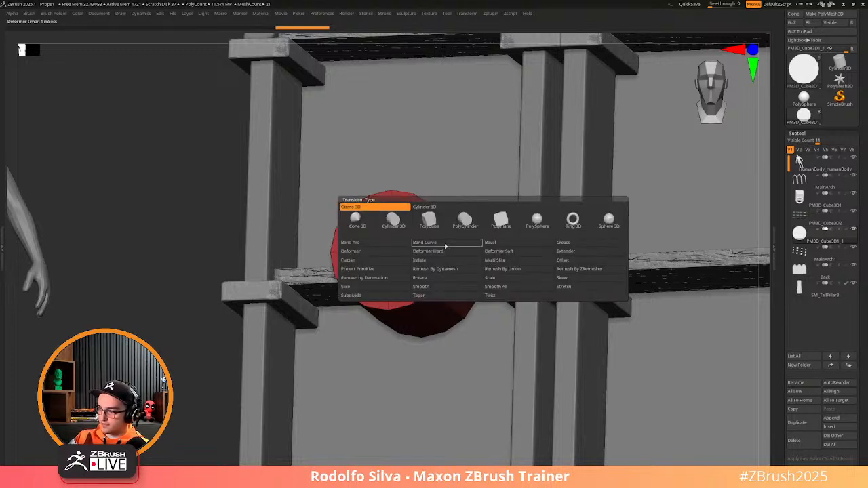
pyautogui.click(570, 251)
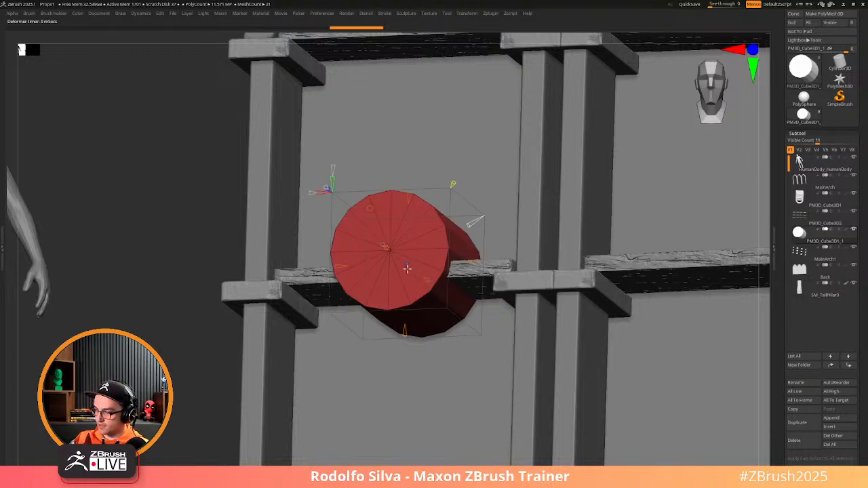
pyautogui.moveTo(406, 333); pyautogui.dragTo(407, 366)
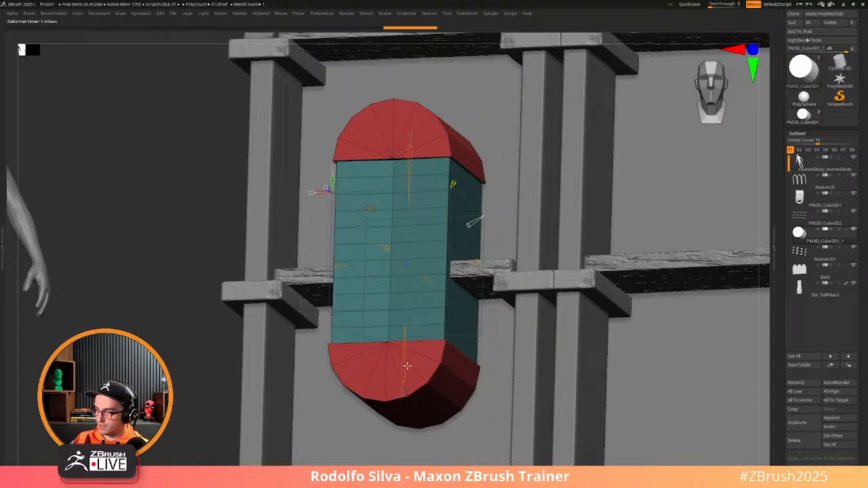
# Set the Extender's inflate to 0, reduce the capsule's straight middle section to five segments, and return to Draw mode
pyautogui.moveTo(457, 230); pyautogui.dragTo(419, 196, button='right')
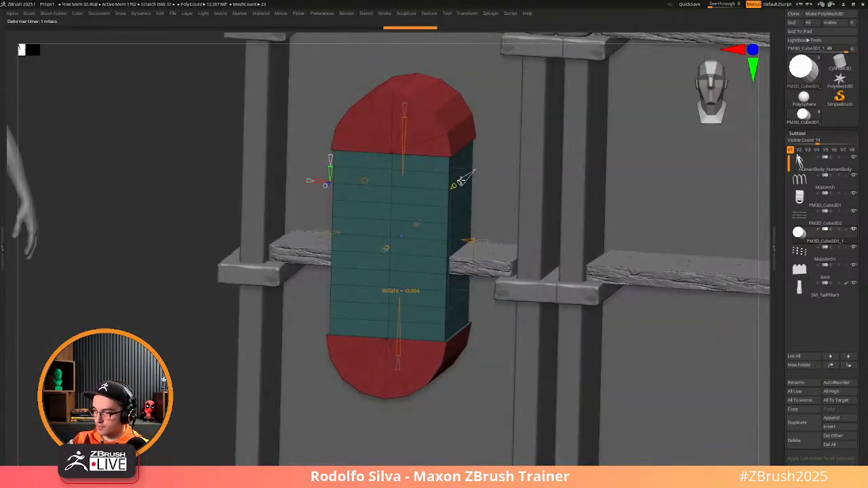
pyautogui.moveTo(462, 178); pyautogui.dragTo(472, 173)
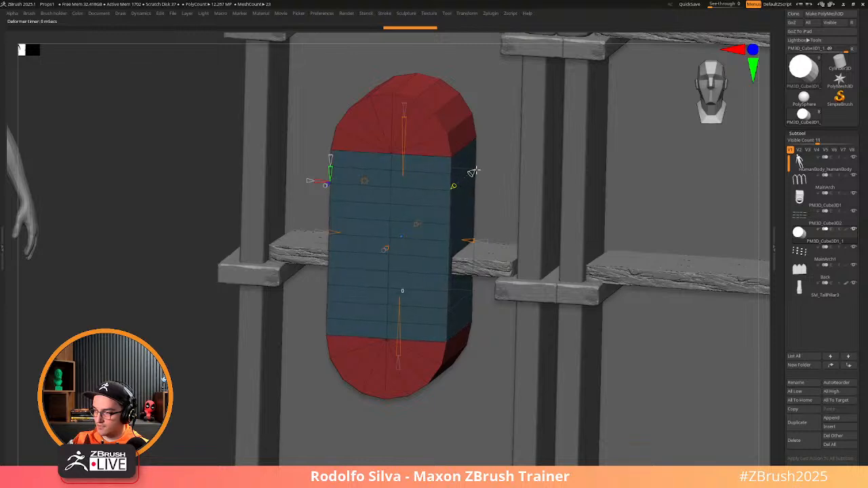
pyautogui.moveTo(412, 256); pyautogui.dragTo(410, 216, button='right')
pyautogui.moveTo(359, 155); pyautogui.dragTo(357, 153)
pyautogui.moveTo(380, 278)
pyautogui.mouseDown(button='right')
pyautogui.moveTo(438, 278)
pyautogui.moveTo(430, 274)
pyautogui.mouseUp(button='right')
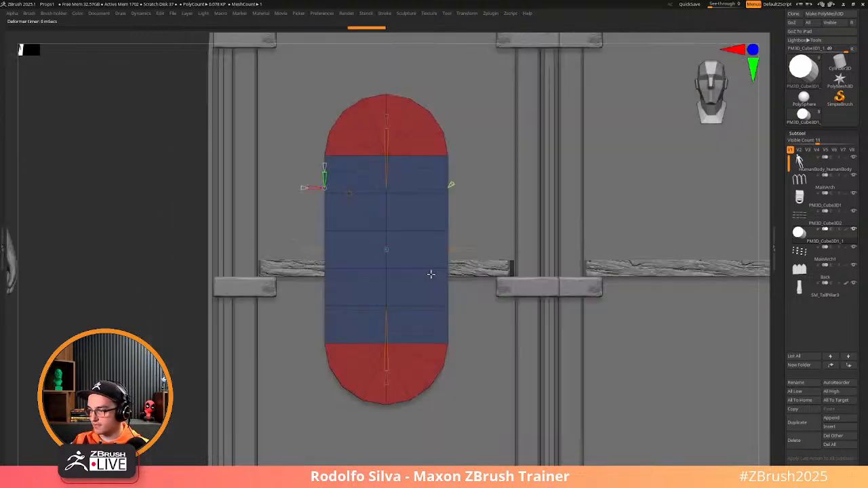
pyautogui.press('q')
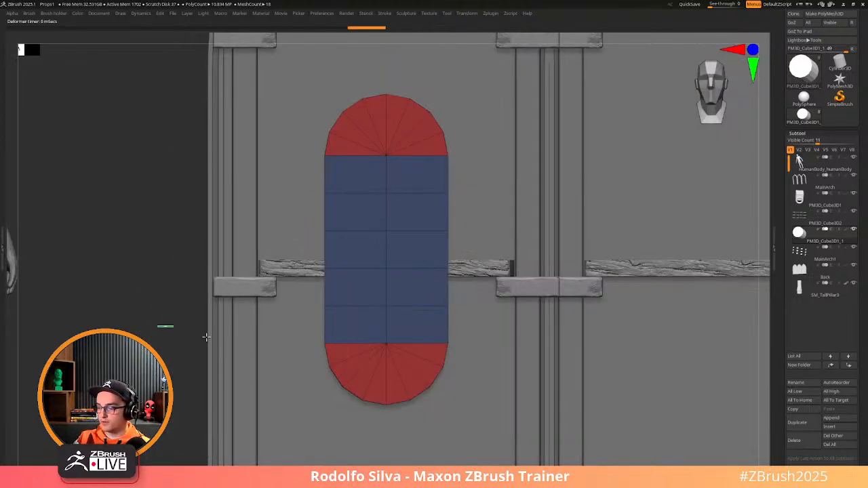
pyautogui.keyDown('ctrl'); pyautogui.keyDown('shift'); pyautogui.moveTo(159, 326); pyautogui.dragTo(496, 411); pyautogui.keyUp('shift'); pyautogui.keyUp('ctrl')
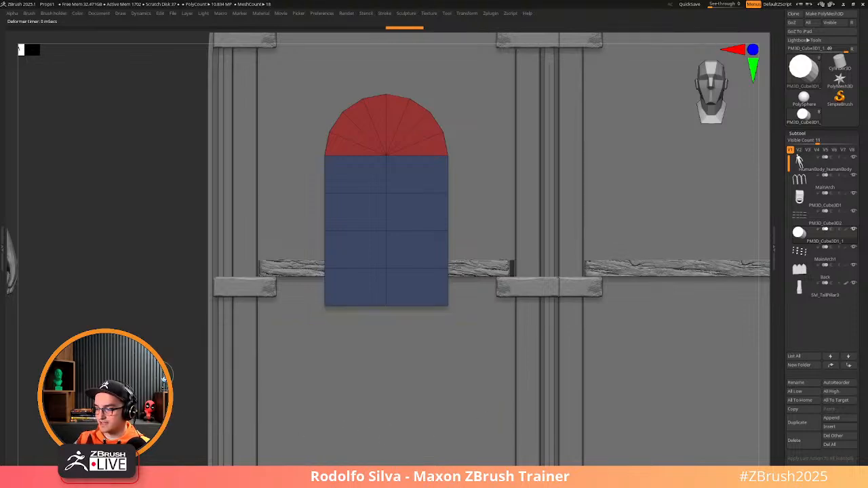
pyautogui.moveTo(173, 388); pyautogui.dragTo(217, 349, button='right')
pyautogui.press('w')
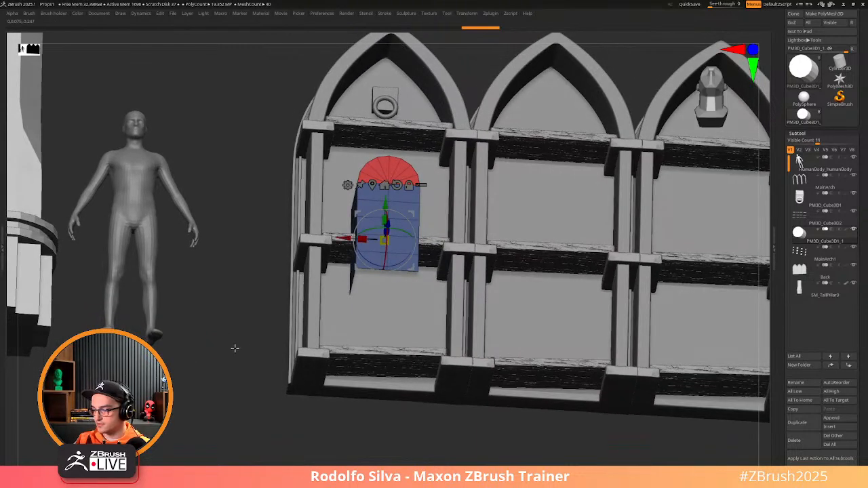
pyautogui.hotkey('ctrl', 'shift', 'x')
# Undo the recent edits to the capsule until the Extender deformer is active on it again
pyautogui.hotkey('ctrl', 'z')
pyautogui.hotkey('ctrl', 'z')
pyautogui.hotkey('ctrl', 'z')
pyautogui.hotkey('ctrl', 'z')
pyautogui.hotkey('ctrl', 'z')
pyautogui.hotkey('ctrl', 'z')
pyautogui.hotkey('ctrl', 'z')
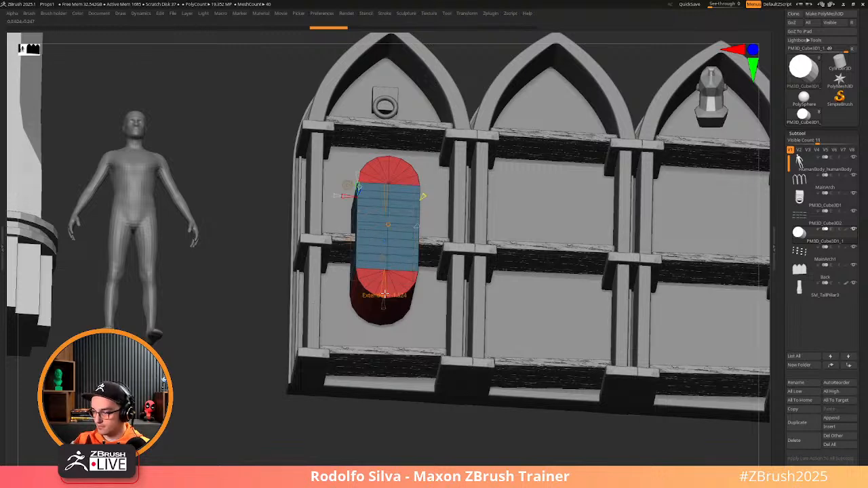
# Lengthen the capsule's straight section further downward with the Extender deformer and turn off perspective
pyautogui.moveTo(384, 295); pyautogui.dragTo(387, 322)
pyautogui.moveTo(253, 346); pyautogui.dragTo(279, 340, button='right')
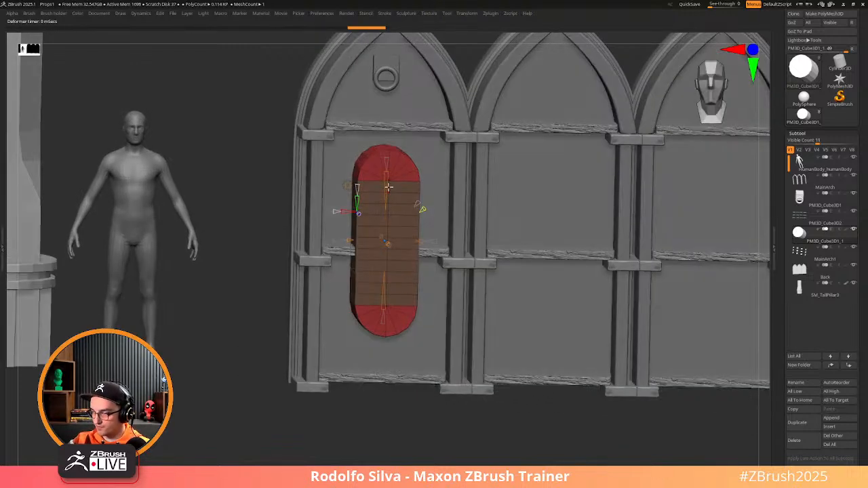
pyautogui.moveTo(388, 186); pyautogui.dragTo(387, 163)
pyautogui.press('p')
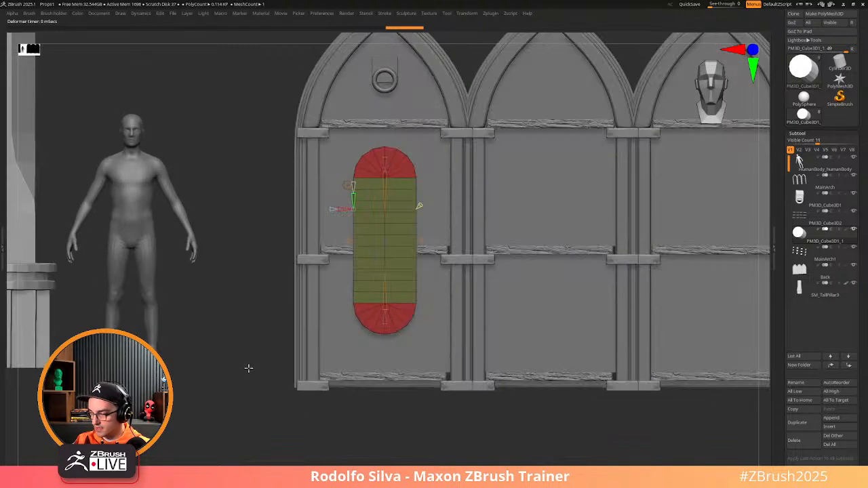
# Hide the capsule's rounded bottom cap and delete the hidden polygons, keeping the rounded top and a flat lower end
pyautogui.keyDown('ctrl'); pyautogui.keyDown('alt'); pyautogui.keyDown('shift'); pyautogui.moveTo(232, 382); pyautogui.dragTo(452, 297); pyautogui.keyUp('shift'); pyautogui.keyUp('alt'); pyautogui.keyUp('ctrl')
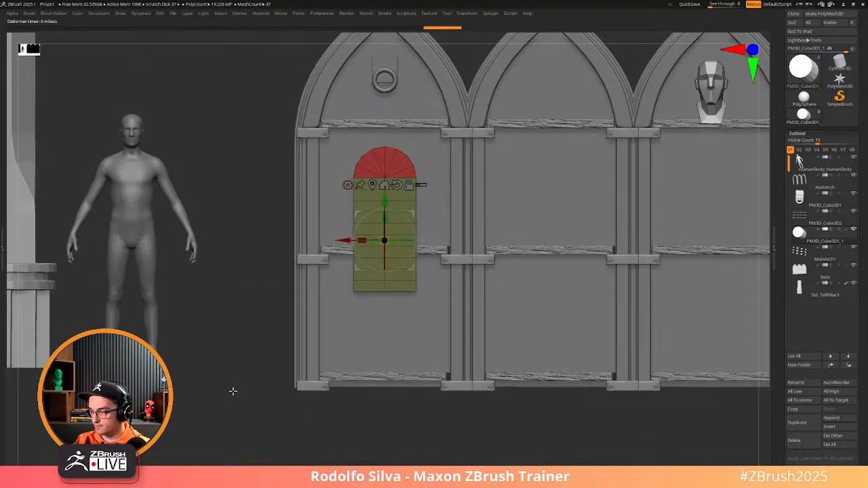
pyautogui.press('space')
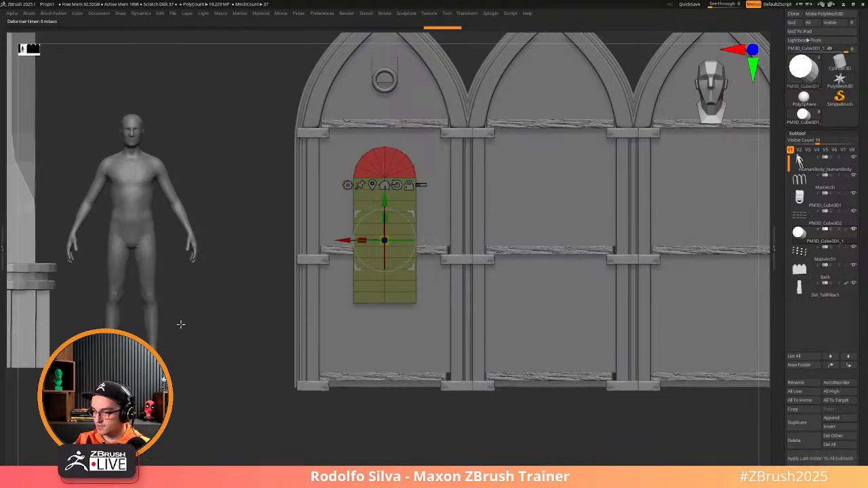
pyautogui.press('space')
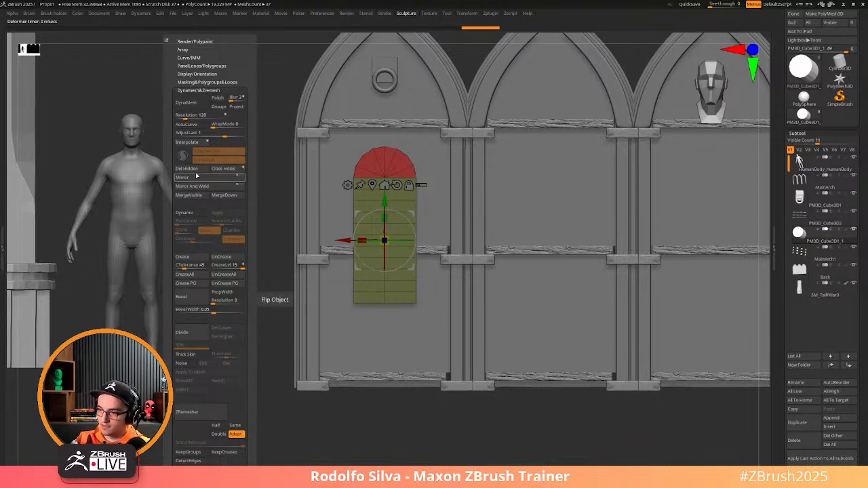
# Scale the round-topped piece down, rotate it to stand upright, and place it at the left end of the first arch's middle shelf
pyautogui.moveTo(372, 434); pyautogui.dragTo(414, 352)
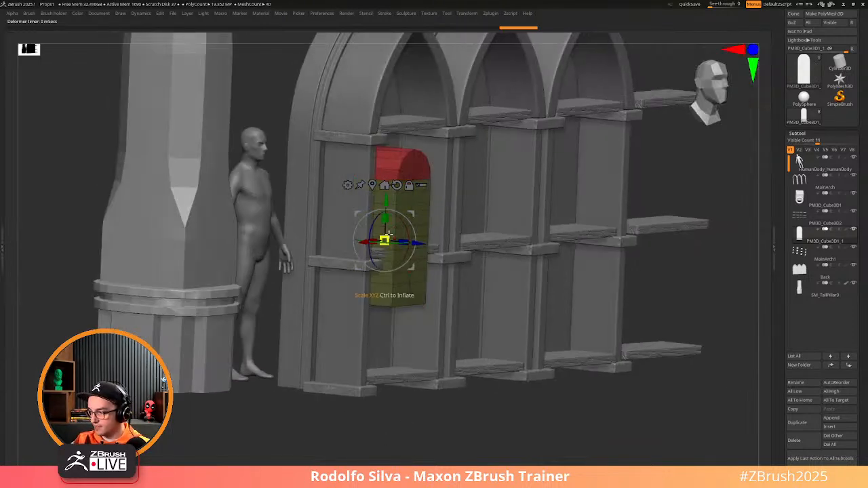
pyautogui.moveTo(384, 238); pyautogui.dragTo(358, 159)
pyautogui.moveTo(386, 217); pyautogui.dragTo(389, 202)
pyautogui.keyDown('shift'); pyautogui.moveTo(397, 407); pyautogui.dragTo(384, 430); pyautogui.keyUp('shift')
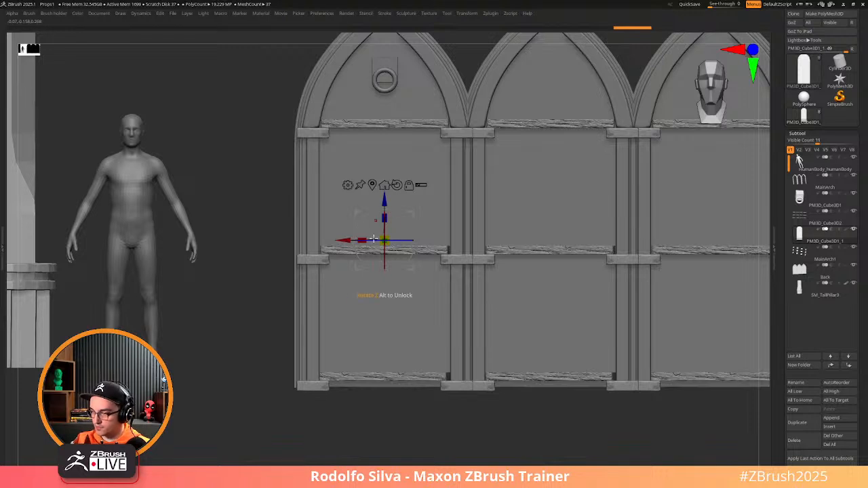
pyautogui.keyDown('shift'); pyautogui.moveTo(381, 240); pyautogui.dragTo(475, 249); pyautogui.keyUp('shift')
pyautogui.moveTo(387, 236); pyautogui.dragTo(384, 182)
pyautogui.moveTo(423, 225); pyautogui.dragTo(372, 226)
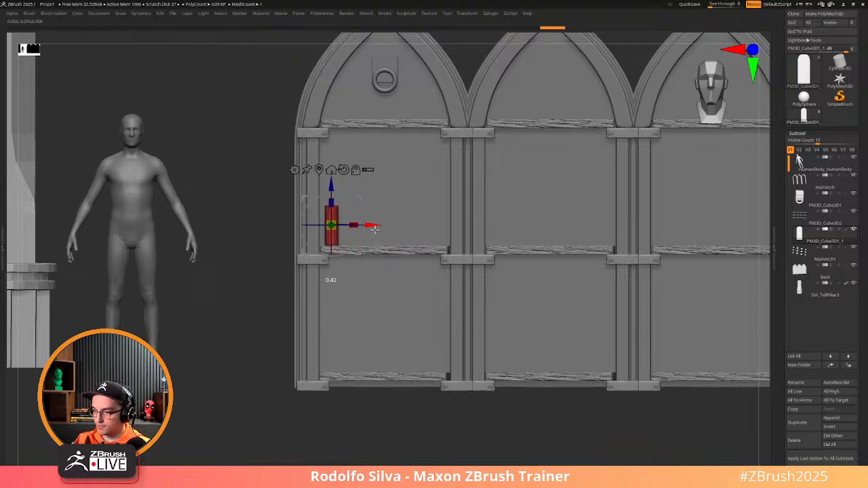
# Narrow the small piece slightly along X against the arch's left post and save the project
pyautogui.moveTo(255, 354); pyautogui.dragTo(303, 333)
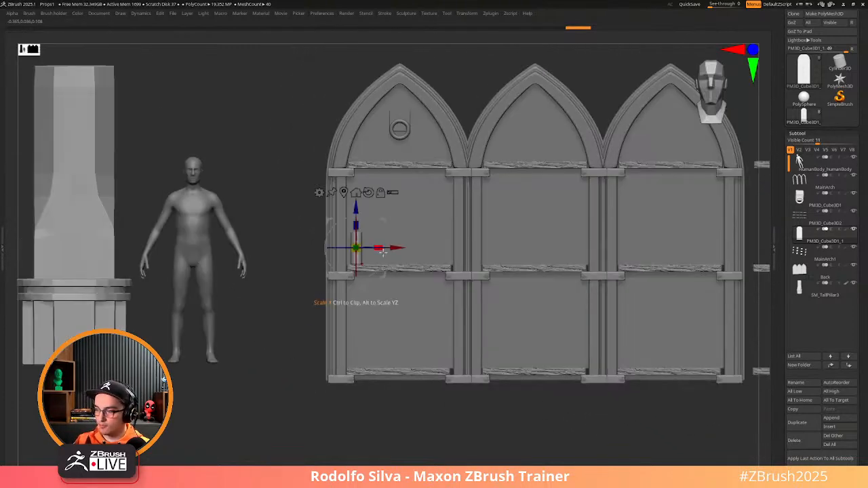
pyautogui.moveTo(396, 247); pyautogui.dragTo(397, 247)
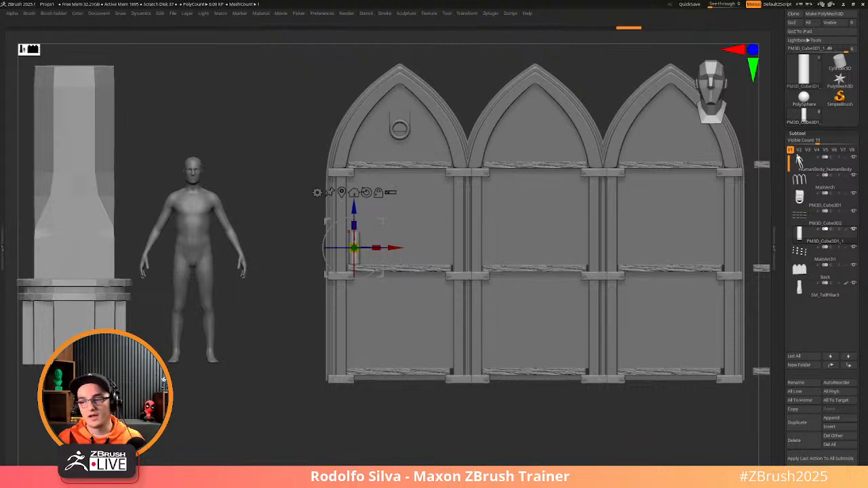
pyautogui.moveTo(413, 222); pyautogui.dragTo(427, 242, button='right')
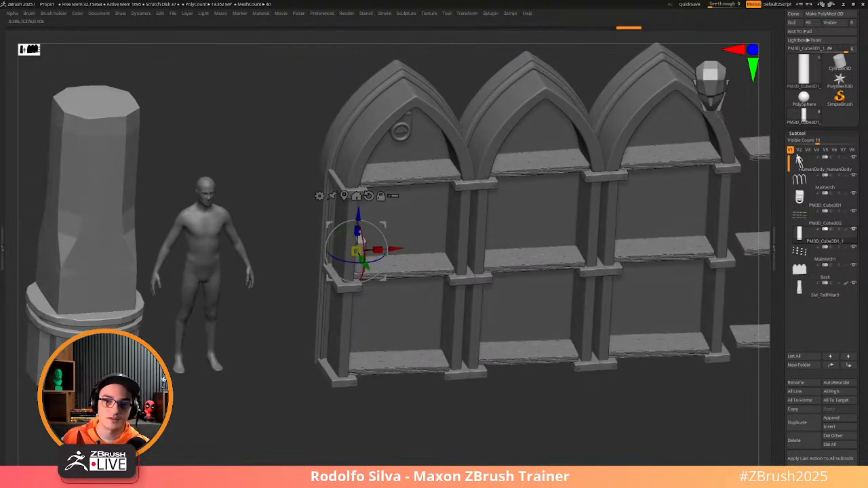
pyautogui.hotkey('ctrl', 's')
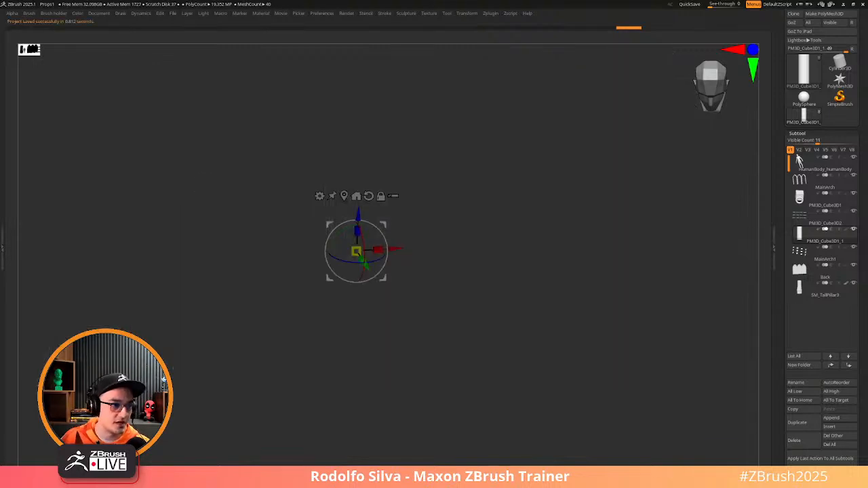
# Switch the active tool to the Cylinder3D primitive and convert it to a PolyMesh3D
pyautogui.moveTo(283, 286); pyautogui.dragTo(289, 256, button='right')
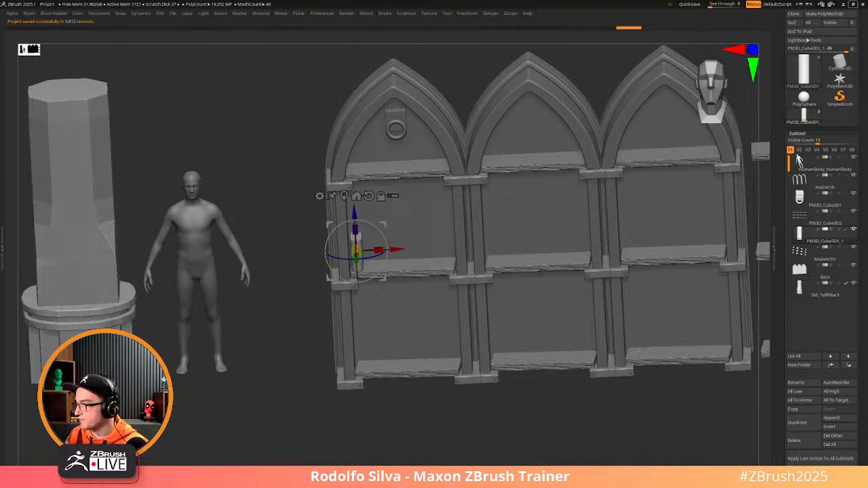
pyautogui.click(827, 61)
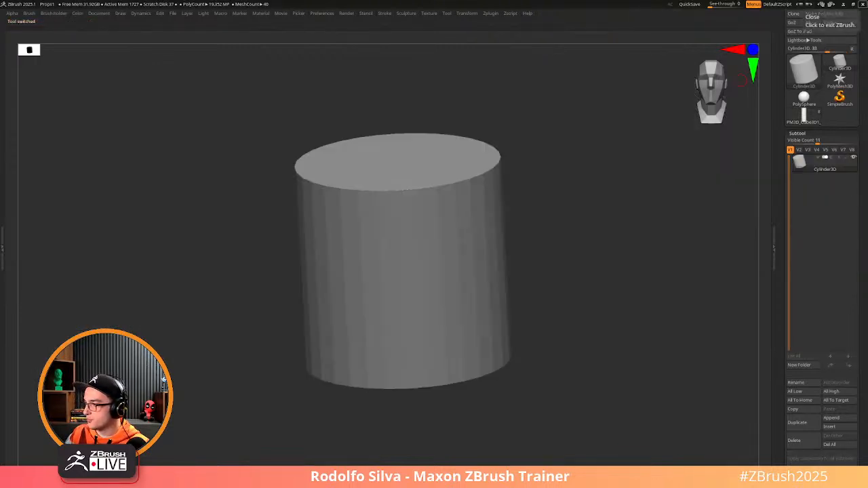
pyautogui.keyDown('alt'); pyautogui.moveTo(642, 280); pyautogui.dragTo(537, 215, button='right'); pyautogui.keyUp('alt')
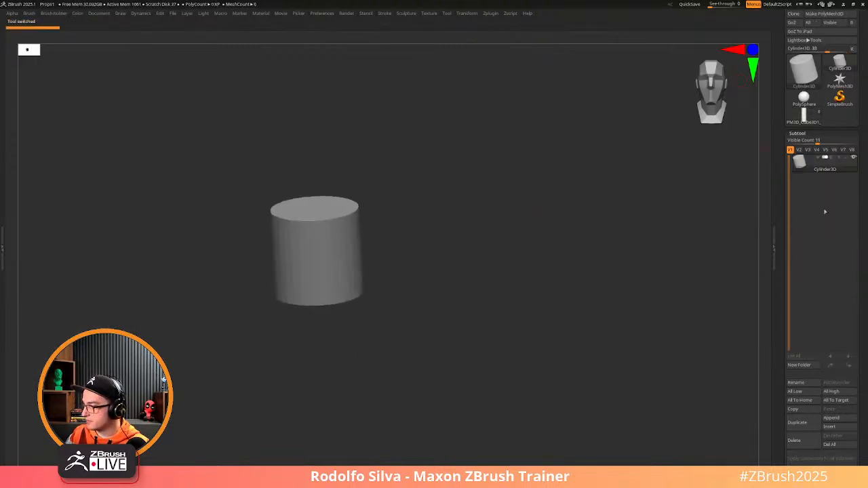
pyautogui.click(813, 13)
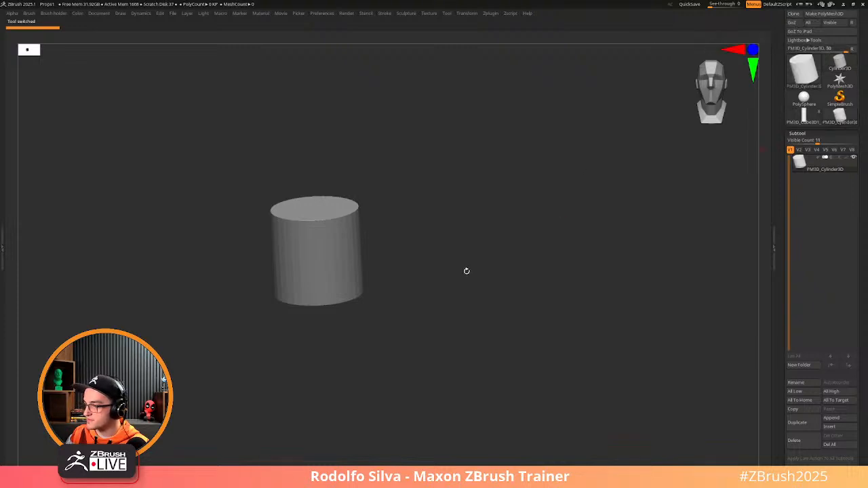
pyautogui.moveTo(466, 269); pyautogui.dragTo(457, 269)
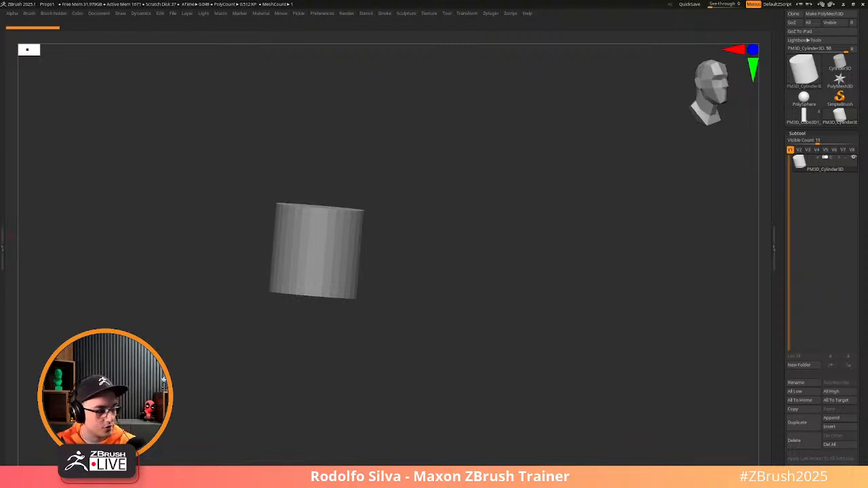
pyautogui.moveTo(434, 327); pyautogui.dragTo(477, 328)
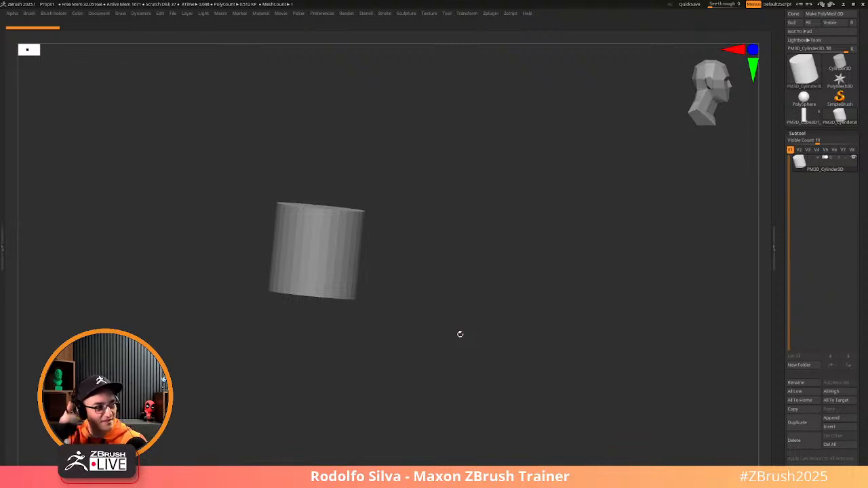
pyautogui.moveTo(460, 333); pyautogui.dragTo(585, 324)
pyautogui.press('Tab')
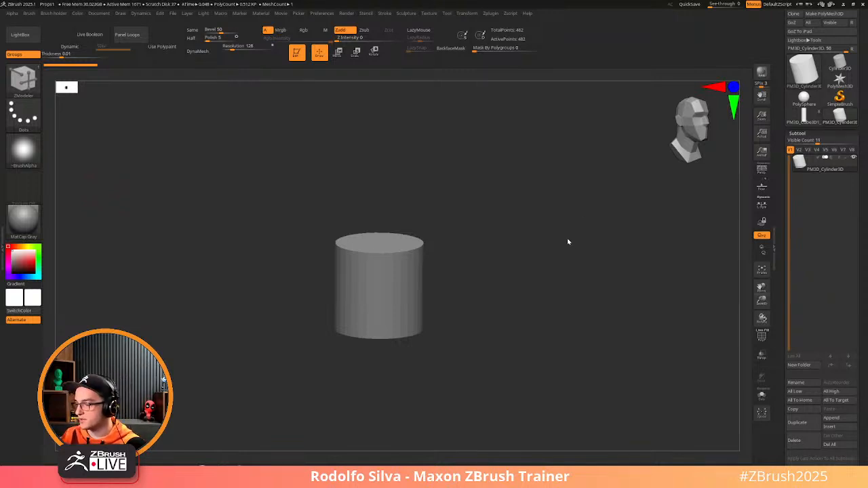
pyautogui.moveTo(568, 242); pyautogui.dragTo(568, 238)
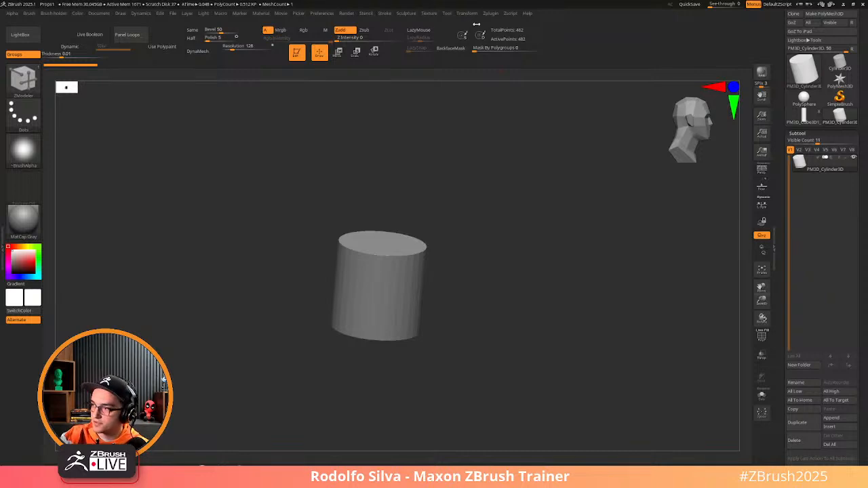
pyautogui.click(430, 13)
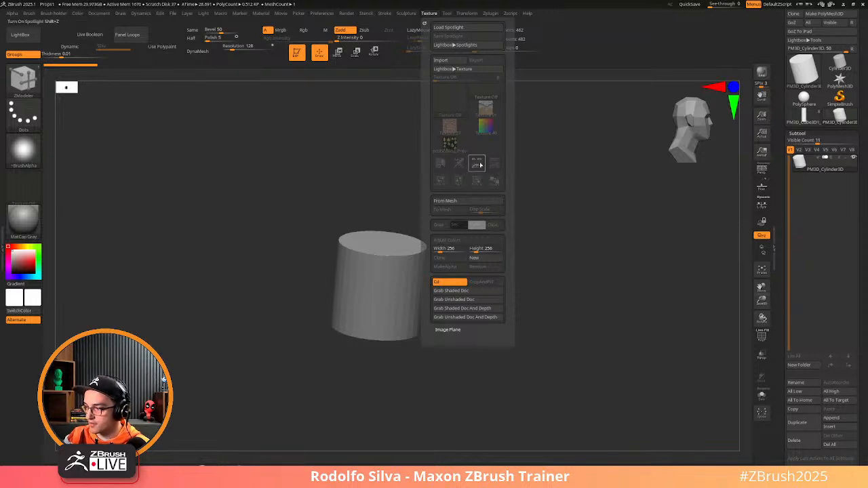
pyautogui.moveTo(450, 145)
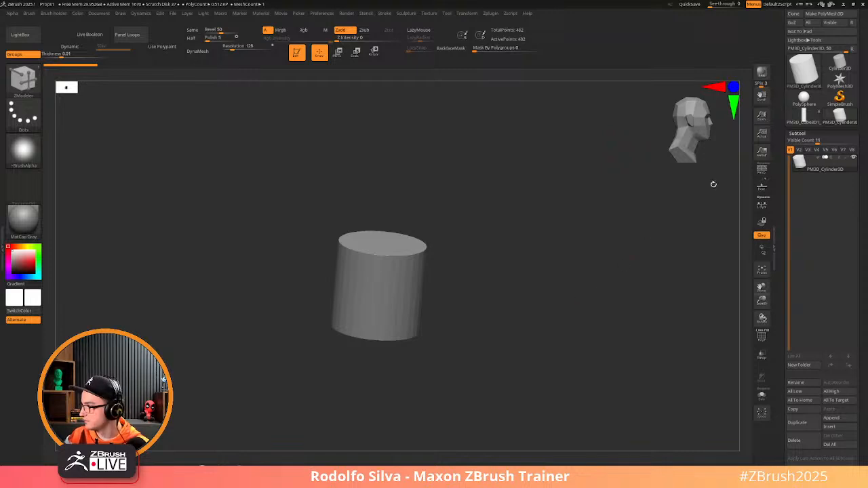
# Make another PolyMesh3D copy of the cylinder and insert a cube as a second subtool
pyautogui.click(828, 32)
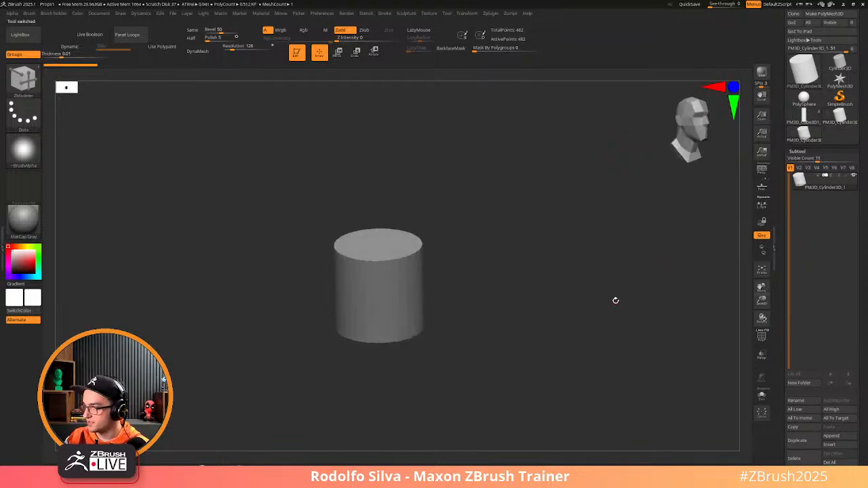
pyautogui.click(445, 15)
pyautogui.moveTo(430, 13)
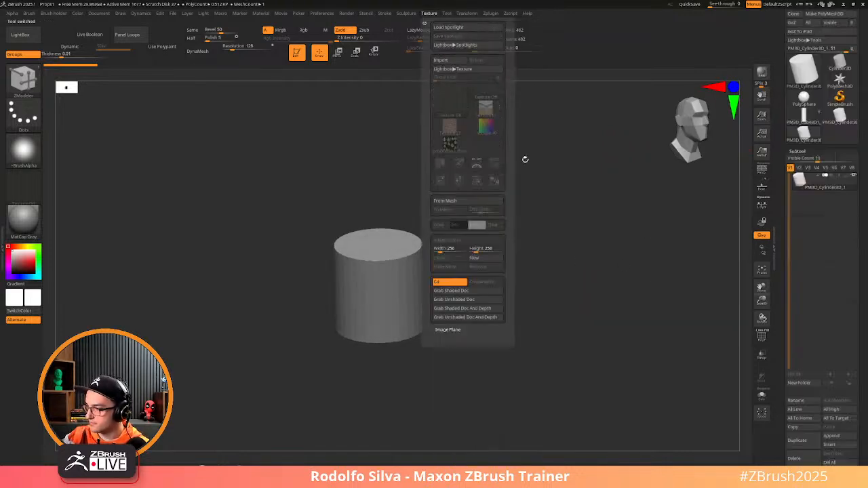
pyautogui.moveTo(547, 284); pyautogui.dragTo(585, 267)
pyautogui.keyDown('ctrl'); pyautogui.moveTo(561, 283); pyautogui.dragTo(556, 267, button='right'); pyautogui.keyUp('ctrl')
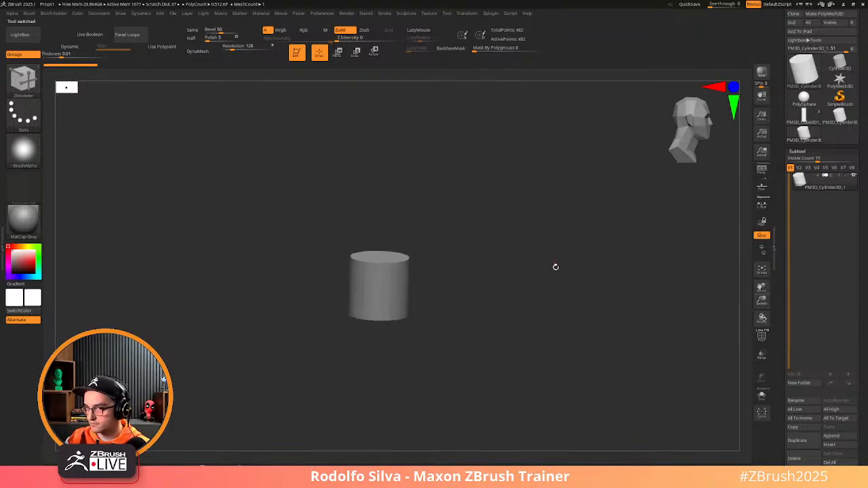
pyautogui.click(829, 444)
pyautogui.click(549, 351)
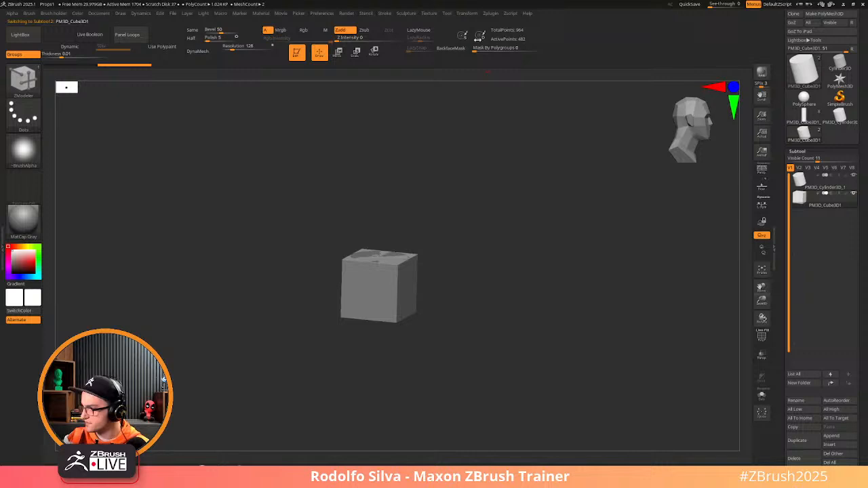
pyautogui.click(427, 14)
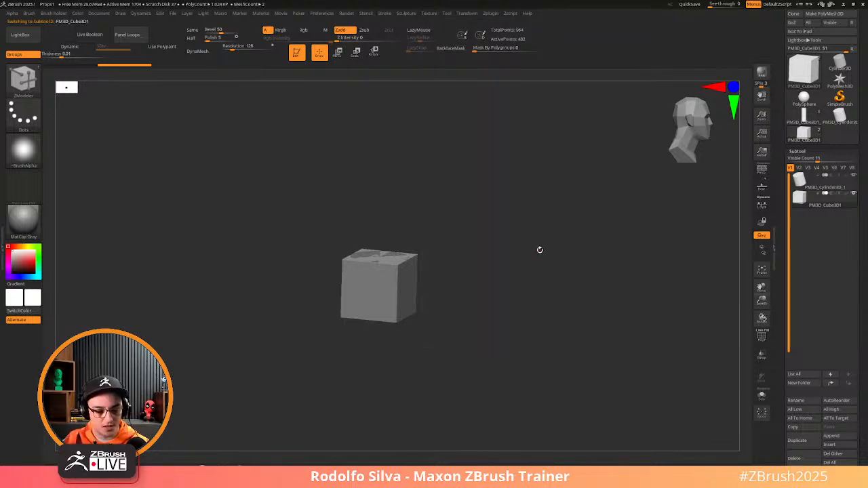
pyautogui.press('b')
pyautogui.click(431, 14)
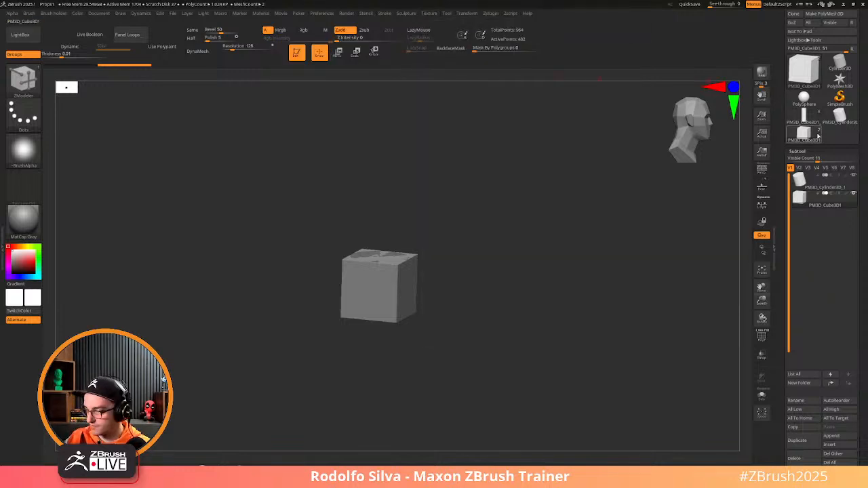
pyautogui.press('shift')
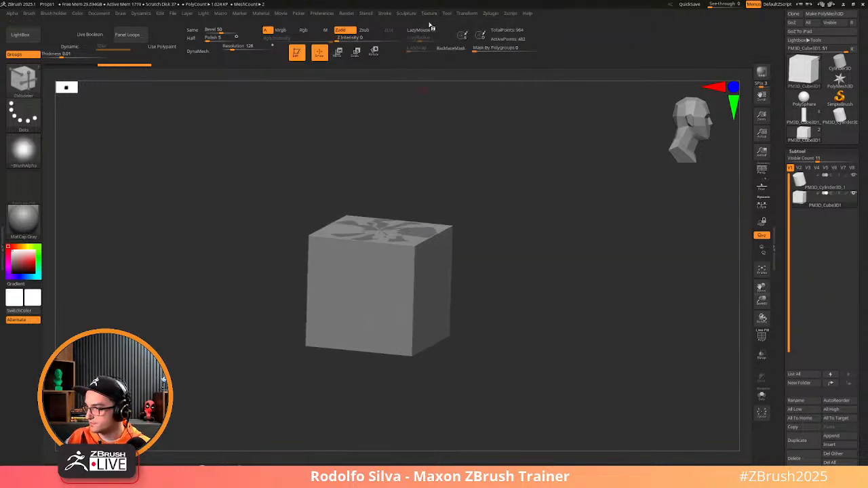
pyautogui.click(428, 13)
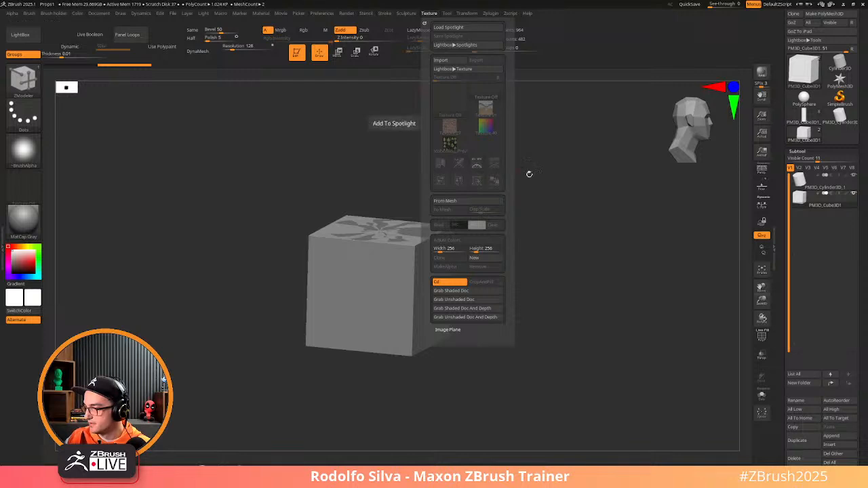
pyautogui.keyDown('ctrl'); pyautogui.moveTo(564, 208); pyautogui.dragTo(677, 236, button='right'); pyautogui.keyUp('ctrl')
pyautogui.press('Tab')
pyautogui.moveTo(585, 275); pyautogui.dragTo(521, 210, button='right')
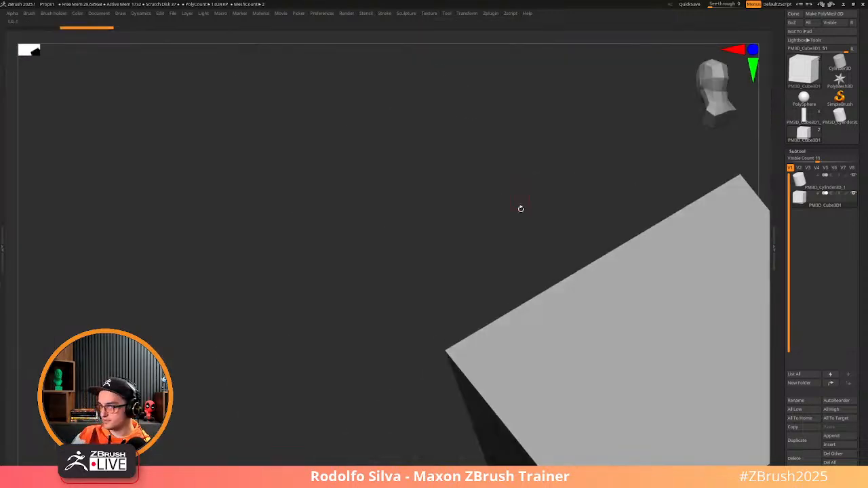
pyautogui.press('Tab')
pyautogui.keyDown('alt'); pyautogui.moveTo(268, 204); pyautogui.dragTo(231, 122, button='right'); pyautogui.keyUp('alt')
pyautogui.click(29, 13)
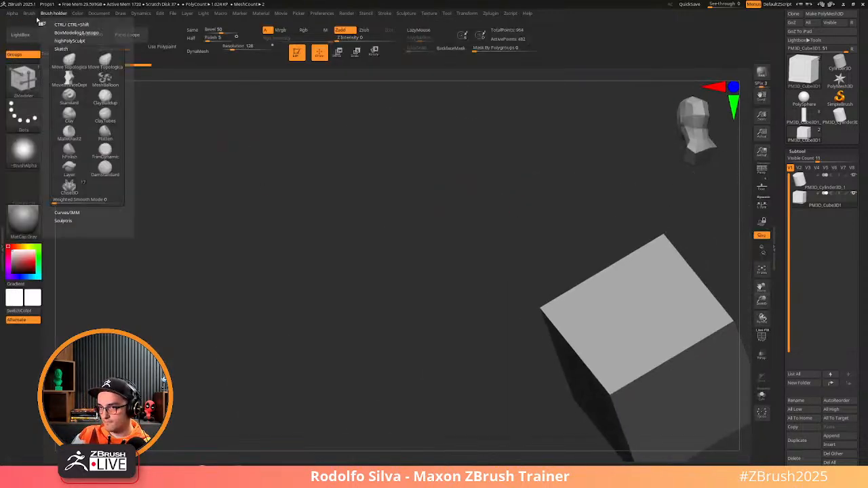
# Collapse the expanded palettes in the side tray and import the pcobcdbh_4K_Albedo image as a texture
pyautogui.click(3, 75)
pyautogui.doubleClick(3, 75)
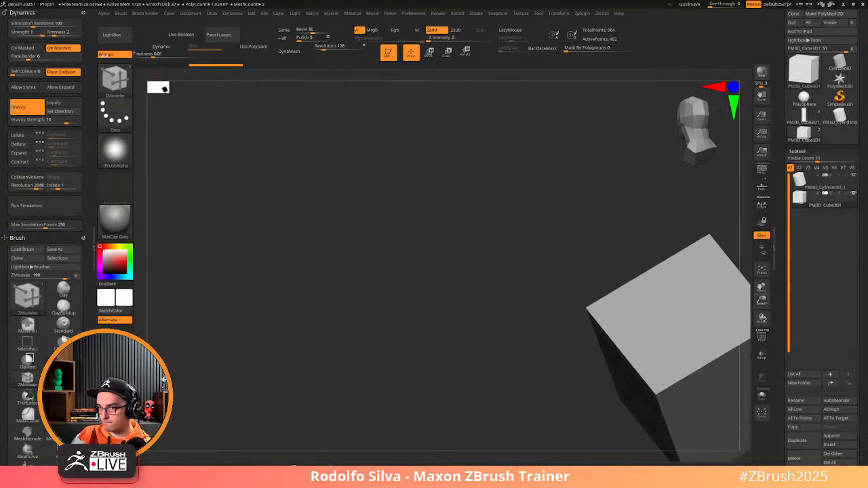
pyautogui.keyDown('shift'); pyautogui.click(43, 15); pyautogui.keyUp('shift')
pyautogui.moveTo(52, 27); pyautogui.dragTo(61, 126)
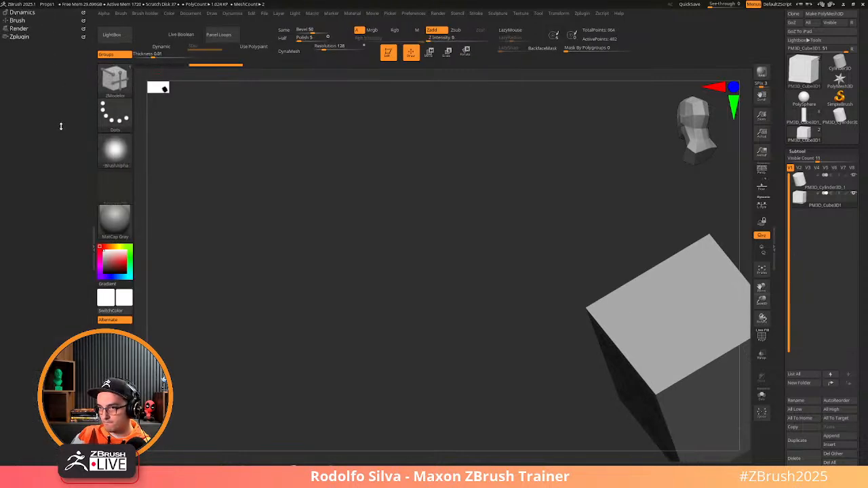
pyautogui.click(503, 15)
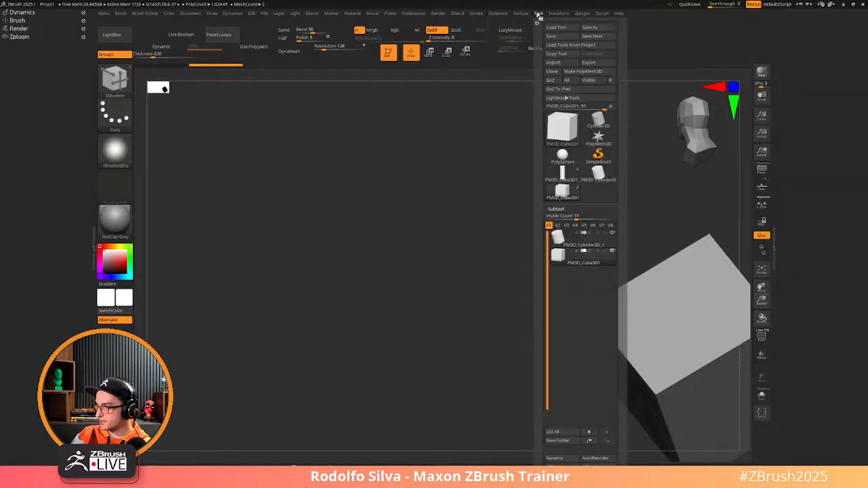
pyautogui.moveTo(528, 16)
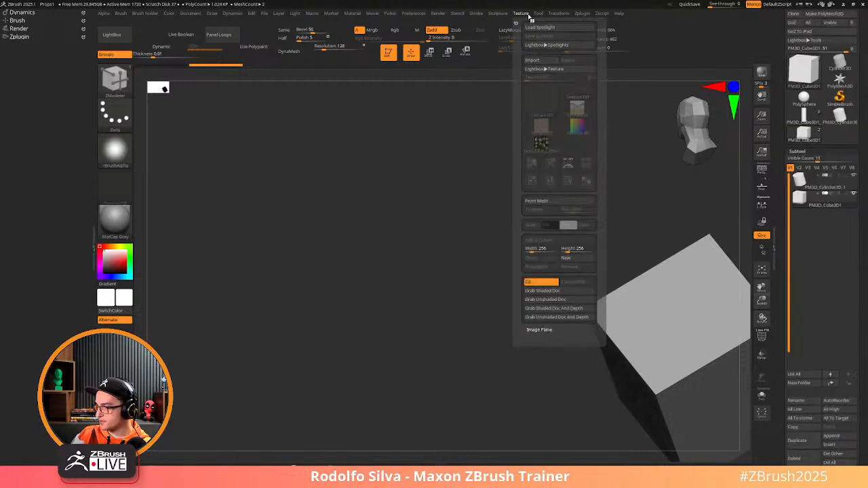
pyautogui.click(536, 60)
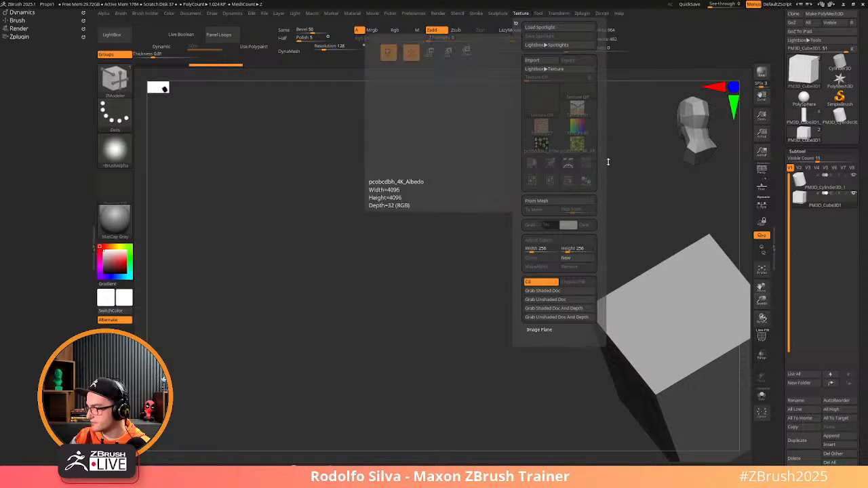
# Switch back to the tool holding the Gothic arch shelves and save the project
pyautogui.click(841, 60)
pyautogui.click(805, 120)
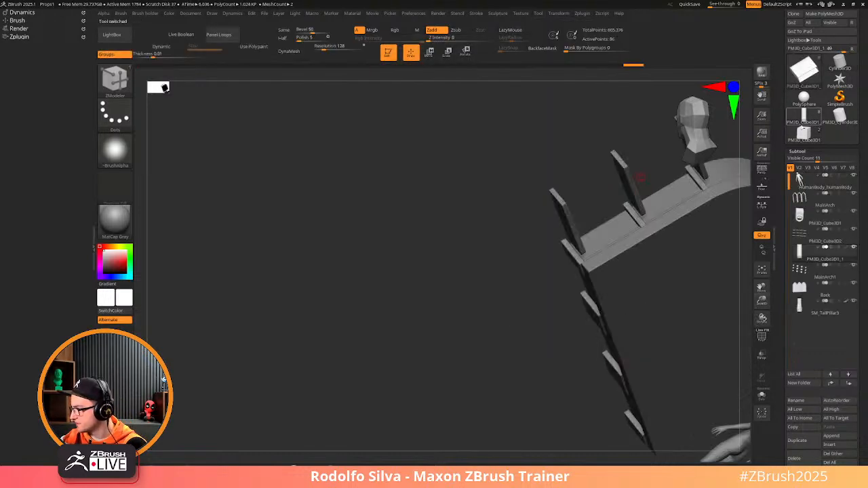
pyautogui.click(521, 12)
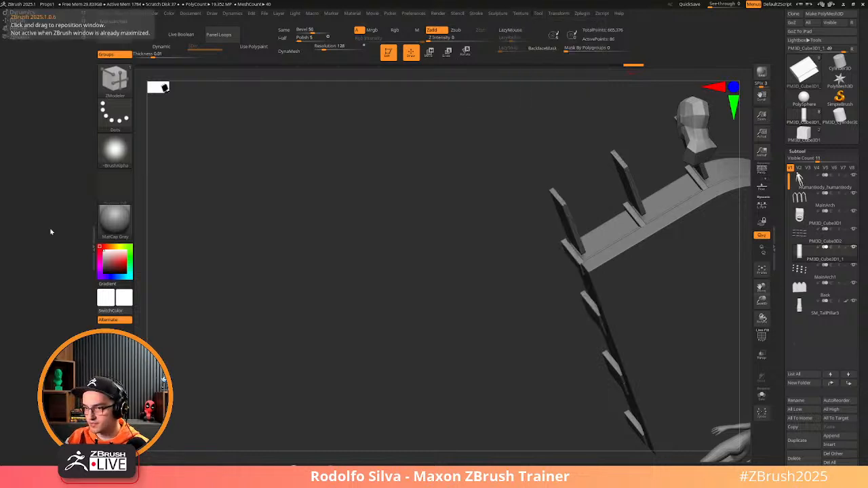
pyautogui.click(89, 226)
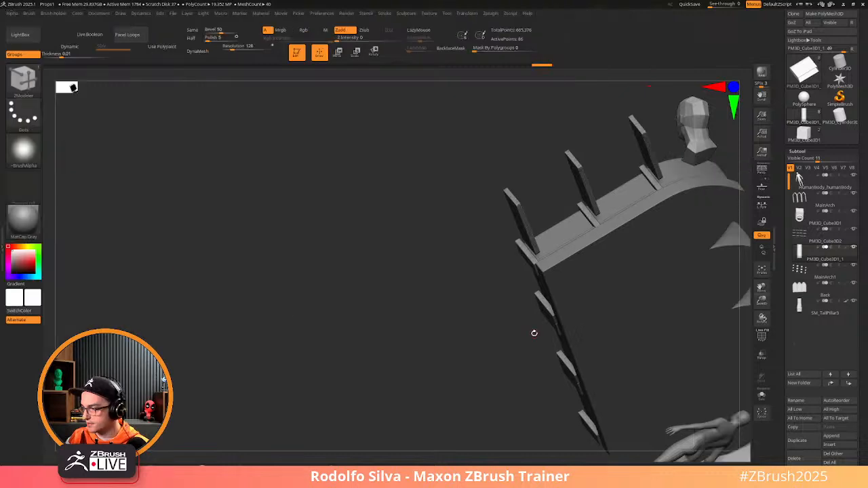
pyautogui.moveTo(535, 332)
pyautogui.mouseDown()
pyautogui.moveTo(493, 267)
pyautogui.moveTo(545, 340)
pyautogui.moveTo(217, 209)
pyautogui.mouseUp()
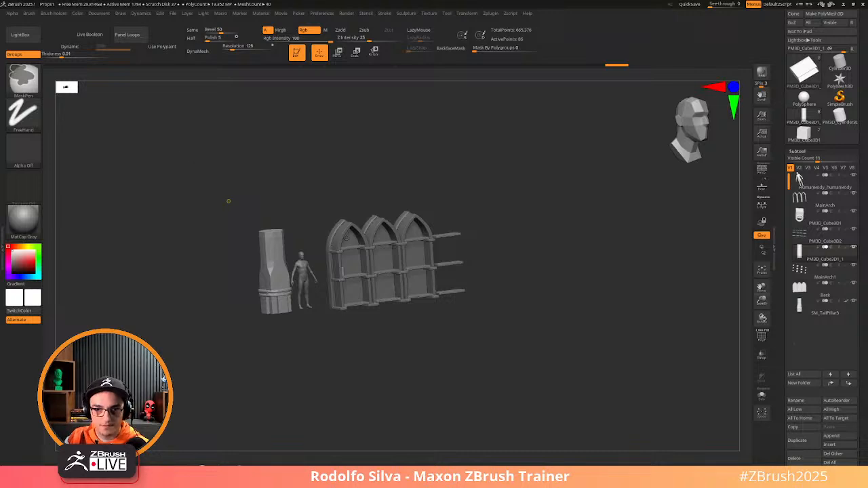
pyautogui.hotkey('ctrl', 's')
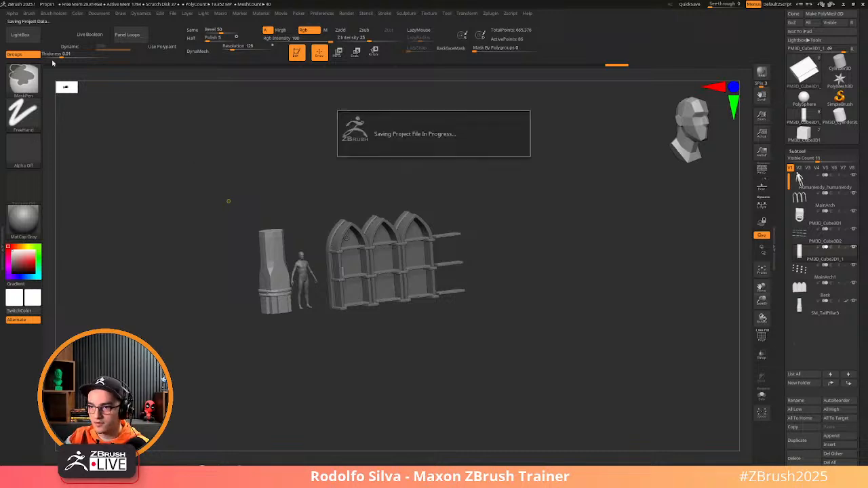
# Open the DynaMesh_Sphere_64 project from LightBox without saving changes to the current project
pyautogui.click(25, 36)
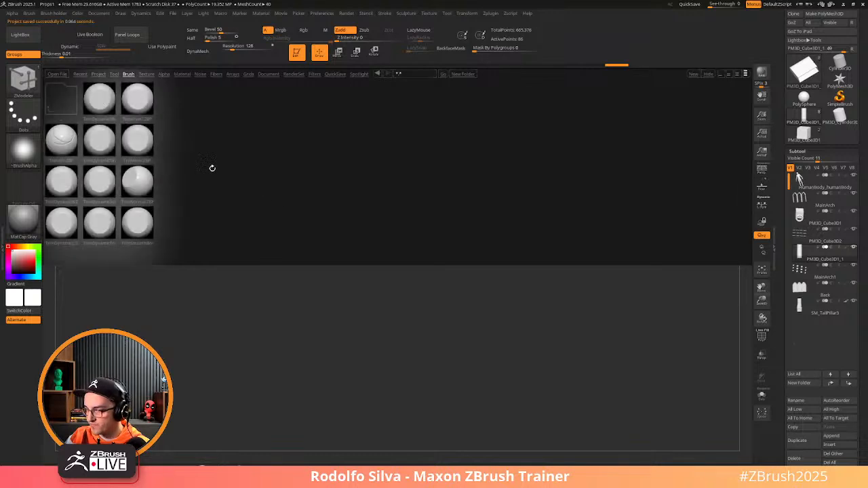
pyautogui.click(99, 74)
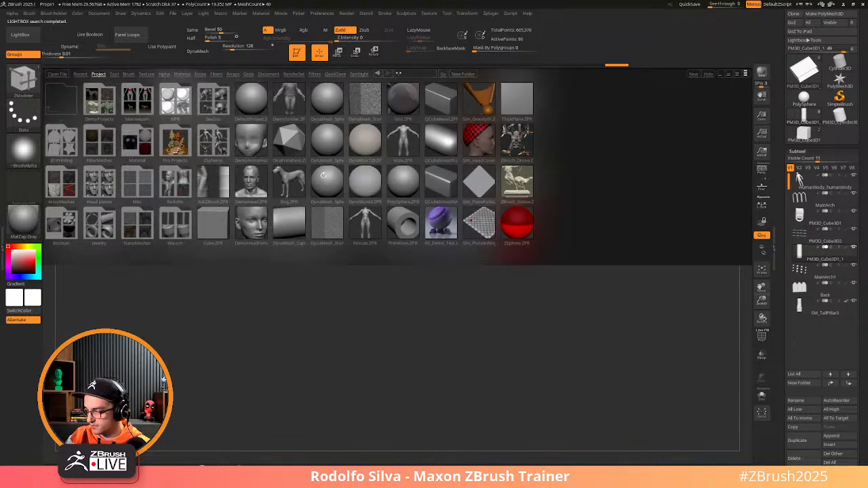
pyautogui.doubleClick(325, 179)
pyautogui.click(464, 264)
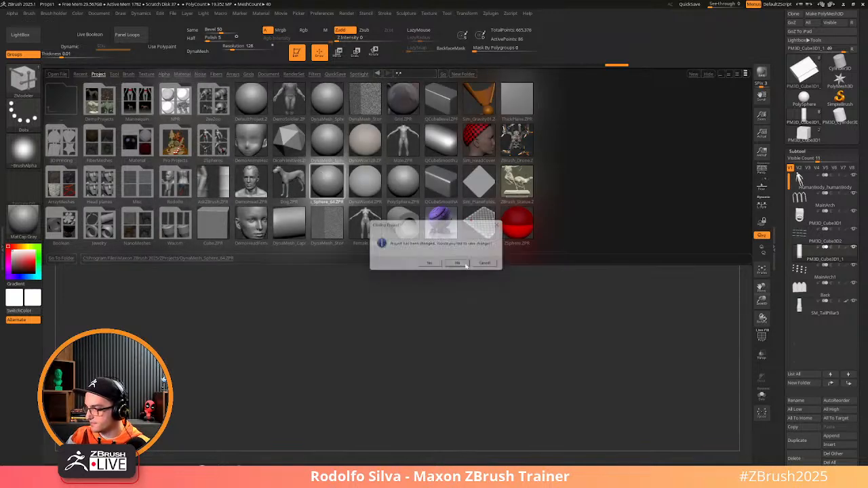
# Load the hard-surface Spotlight set with the X-shaped thumbnail from LightBox
pyautogui.click(430, 13)
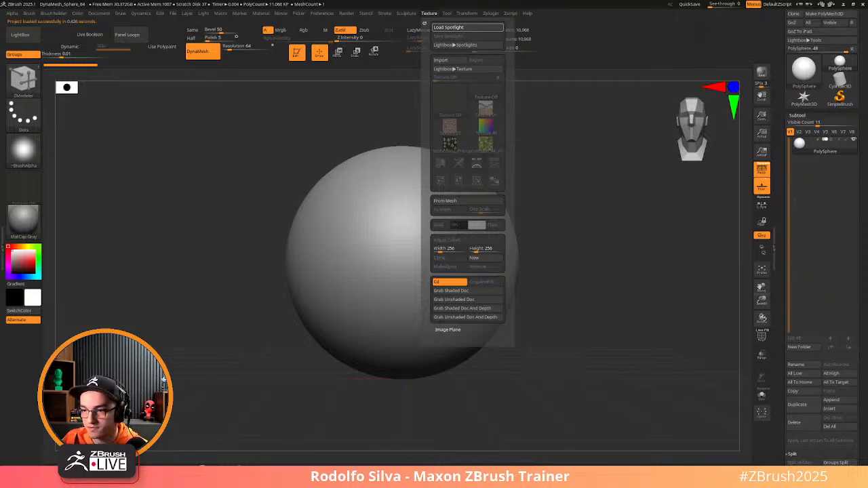
pyautogui.rightClick(268, 80)
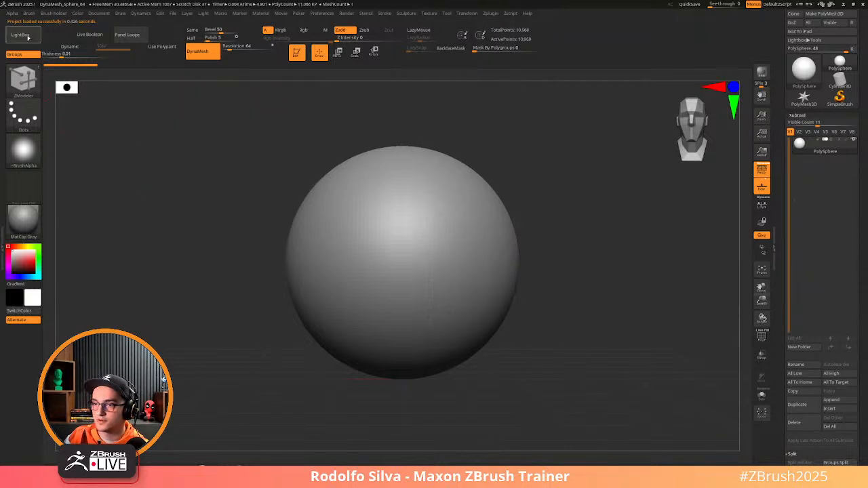
pyautogui.click(27, 36)
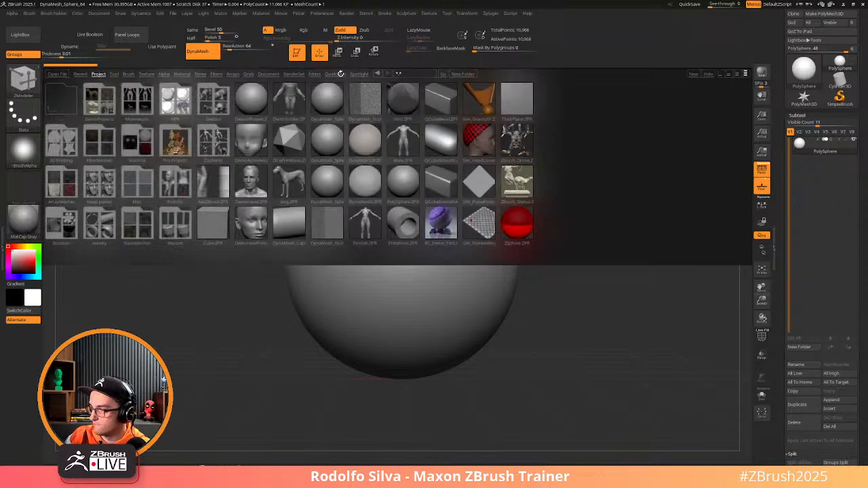
pyautogui.click(358, 74)
pyautogui.doubleClick(99, 140)
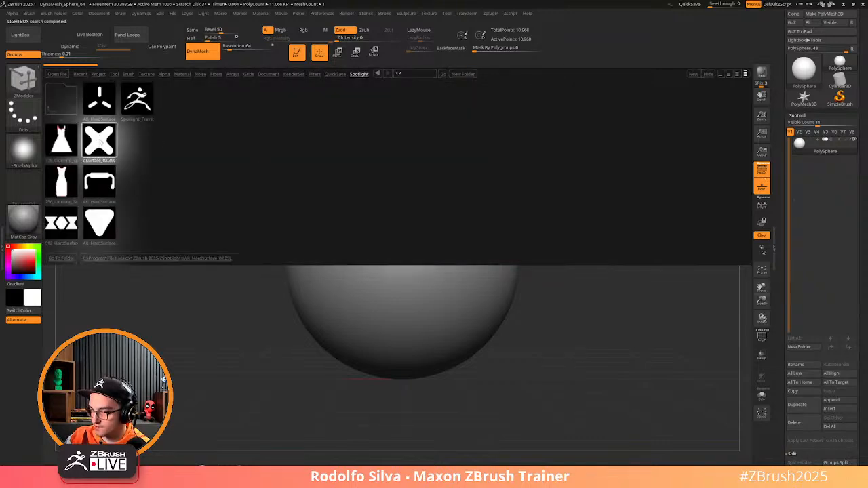
# Add the green grass ground texture from LightBox to Spotlight and close LightBox
pyautogui.click(467, 13)
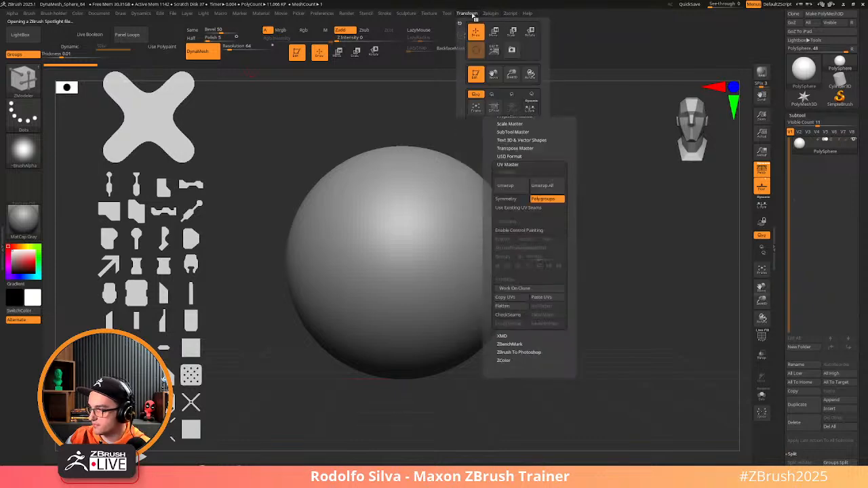
pyautogui.moveTo(430, 13)
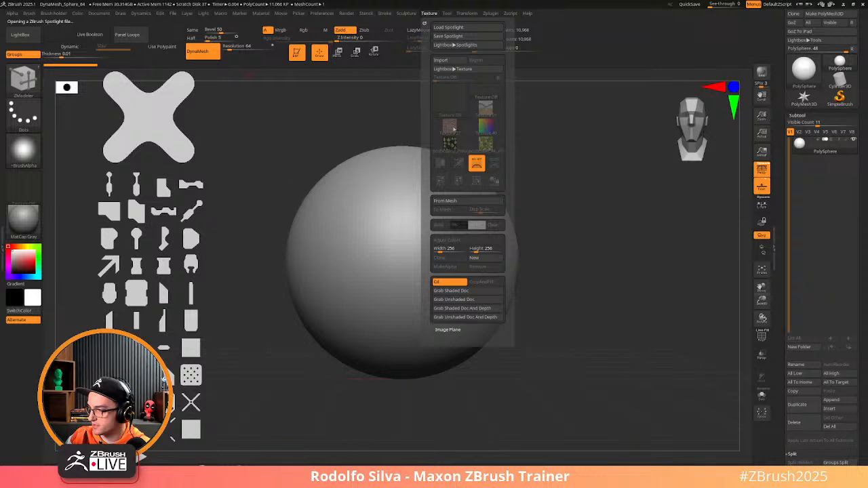
pyautogui.click(453, 69)
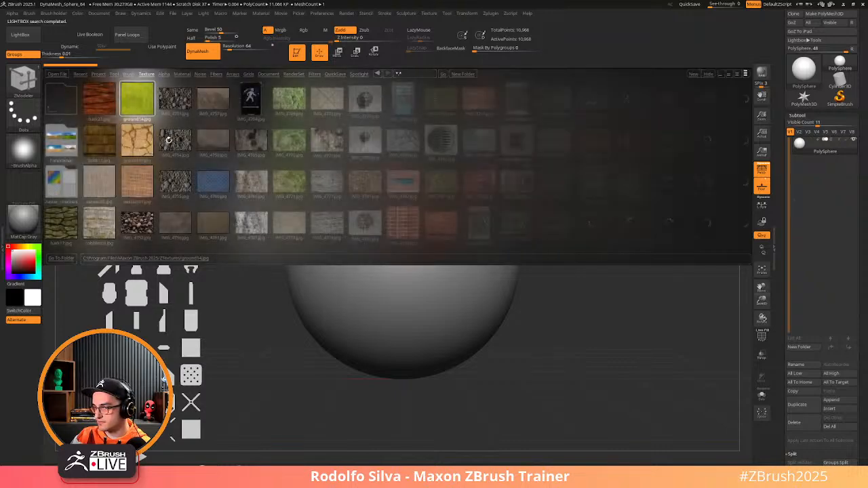
pyautogui.click(432, 13)
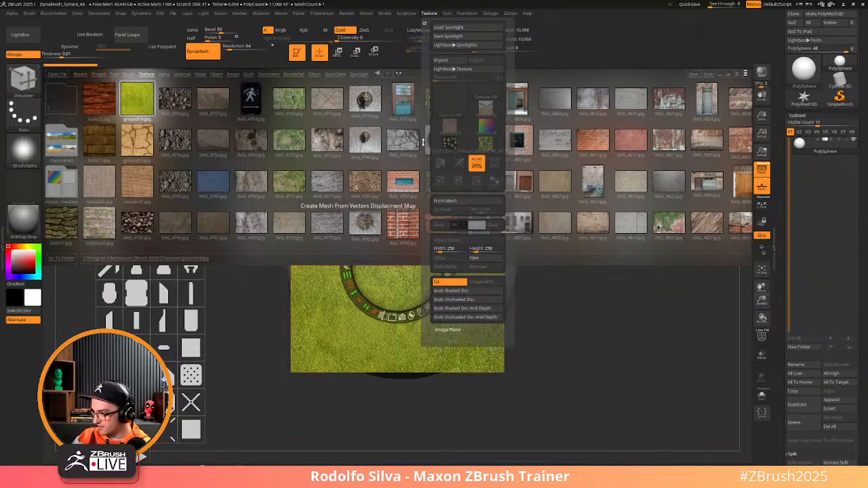
pyautogui.click(20, 34)
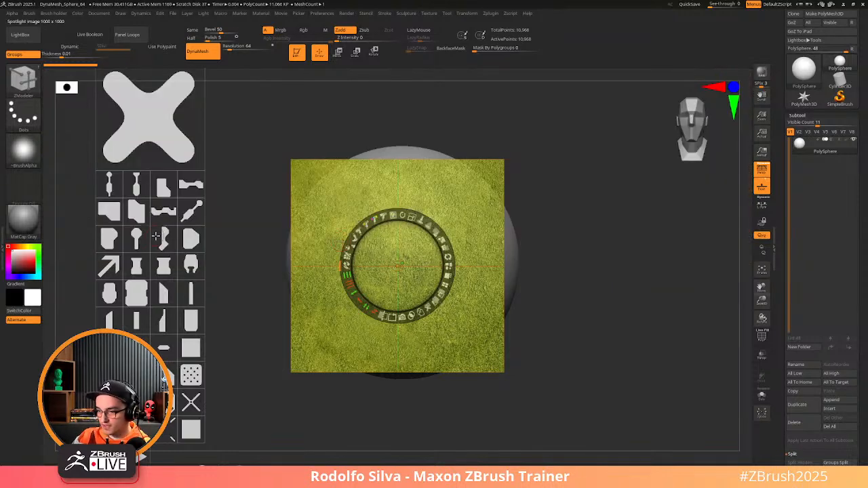
# Pull a cut-corner shape out of the Spotlight grid, enlarge it beside the grass image, and toggle Spotlight's editing dial
pyautogui.click(110, 240)
pyautogui.moveTo(135, 253); pyautogui.dragTo(262, 256)
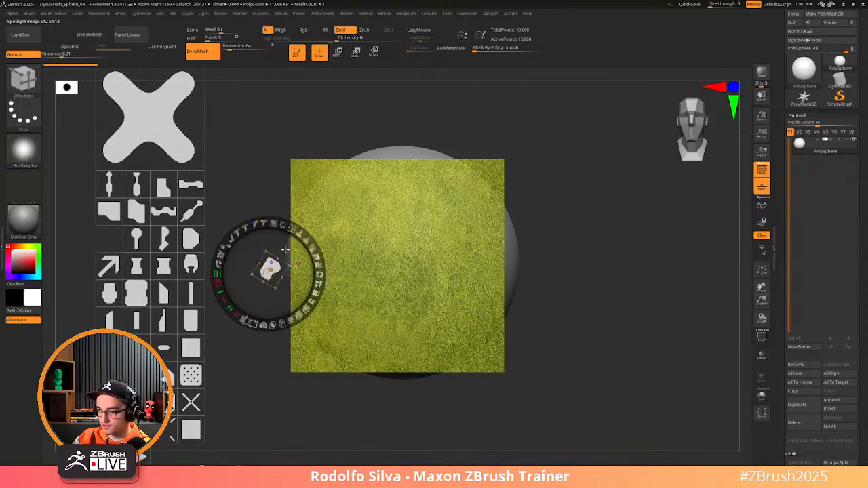
pyautogui.moveTo(280, 224); pyautogui.dragTo(300, 310)
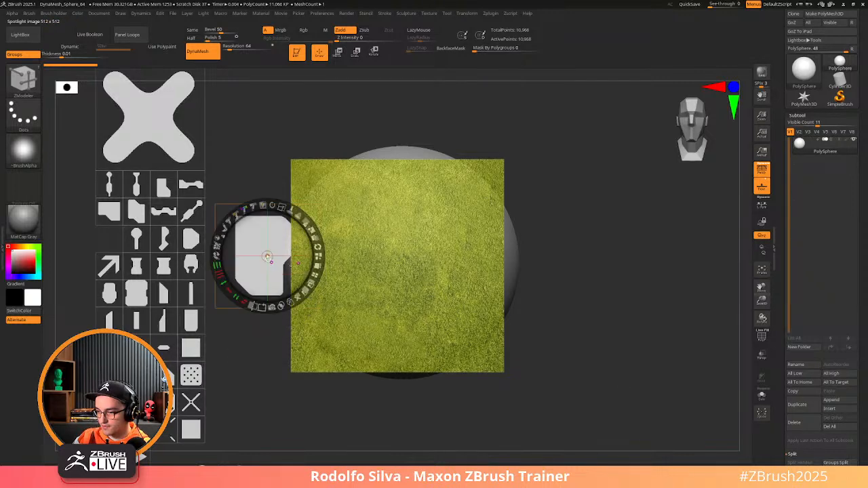
pyautogui.hotkey('shift', 'z')
pyautogui.hotkey('shift', 'z')
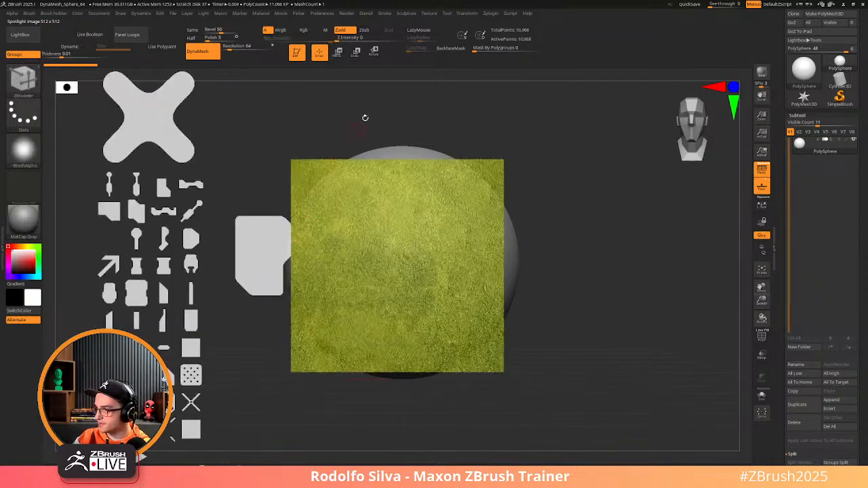
pyautogui.press('z')
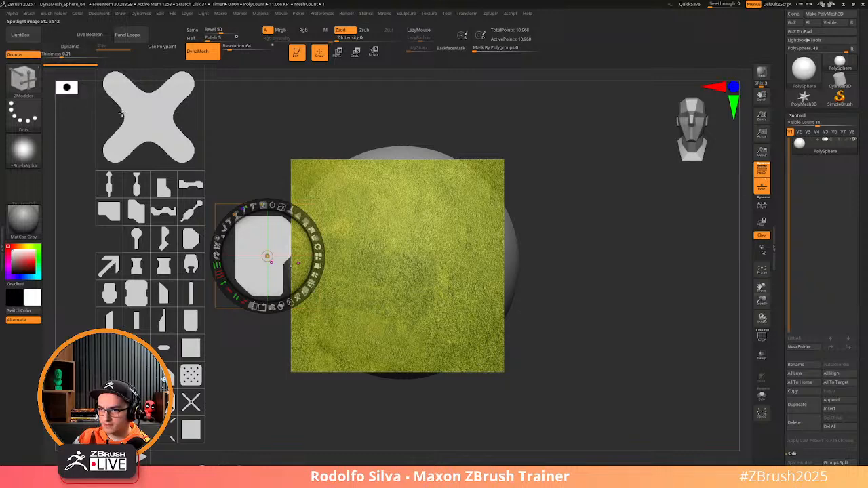
# Open the side tray and dock the Texture palette in it
pyautogui.click(4, 107)
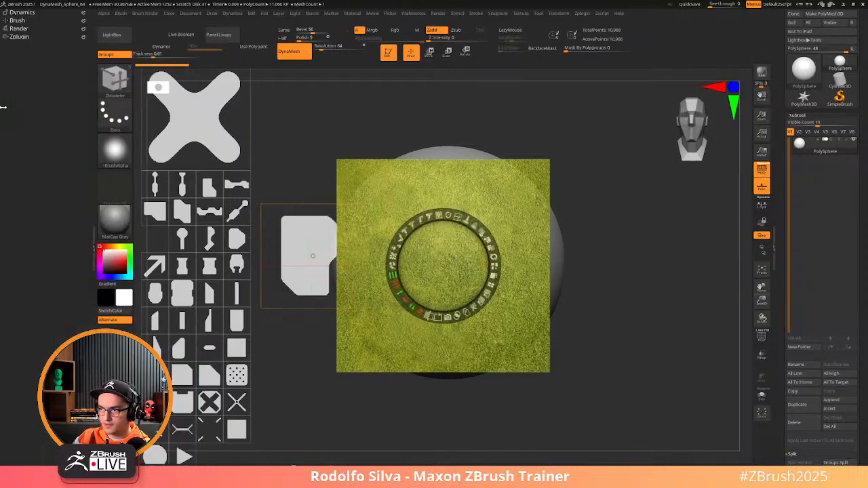
pyautogui.click(520, 14)
pyautogui.click(515, 23)
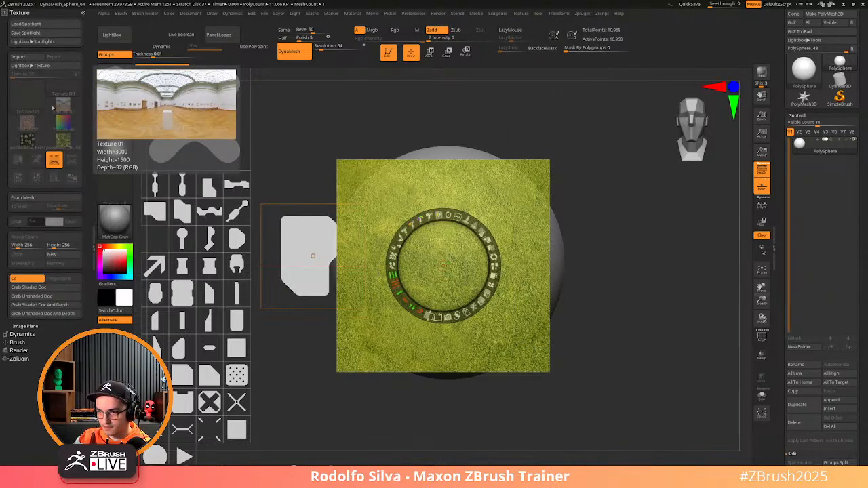
# Shift the grass image slightly across the sphere, then turn Spotlight off and back on
pyautogui.moveTo(504, 258); pyautogui.dragTo(521, 280)
pyautogui.press('z')
pyautogui.moveTo(517, 282); pyautogui.dragTo(157, 227, button='right')
pyautogui.click(54, 160)
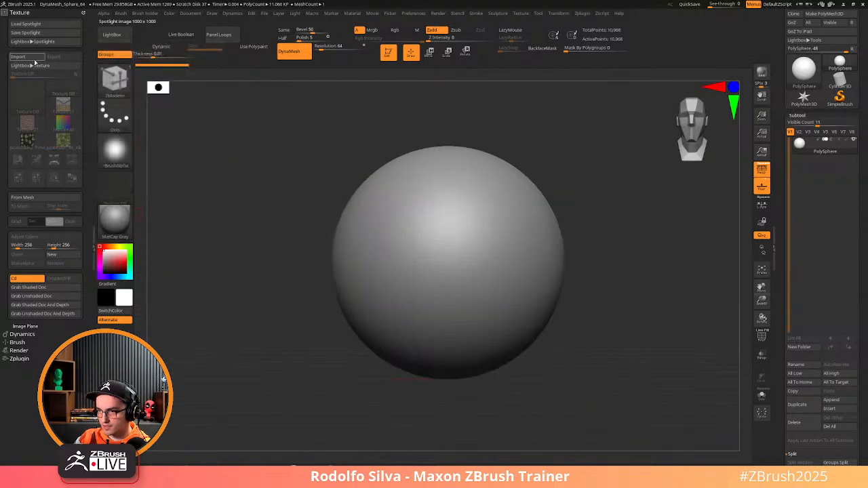
pyautogui.click(54, 160)
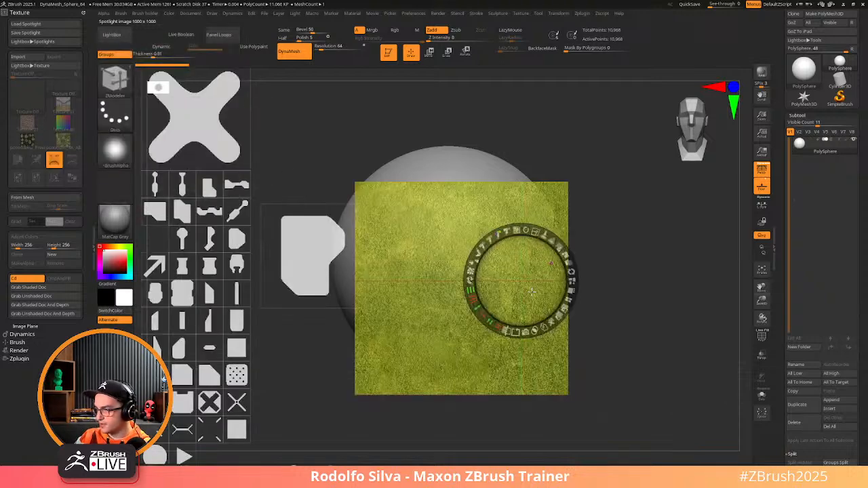
pyautogui.moveTo(516, 280); pyautogui.dragTo(462, 289)
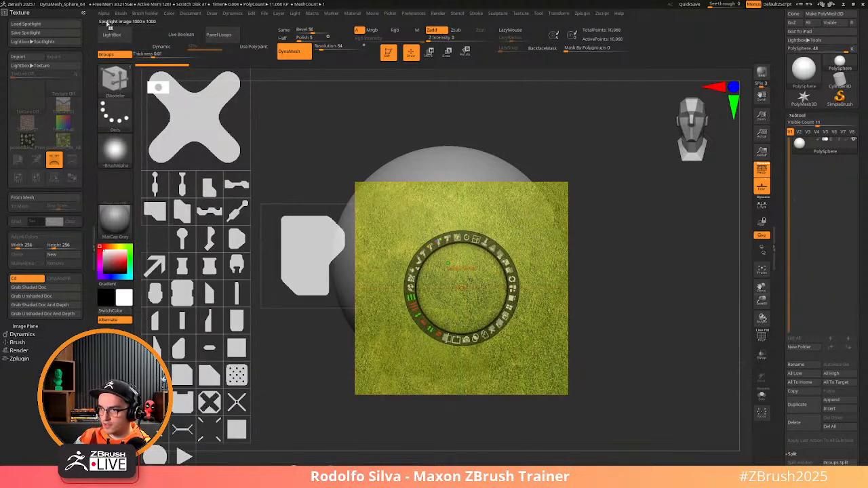
# Browse the Spotlight sets and the texture images available in LightBox
pyautogui.click(110, 34)
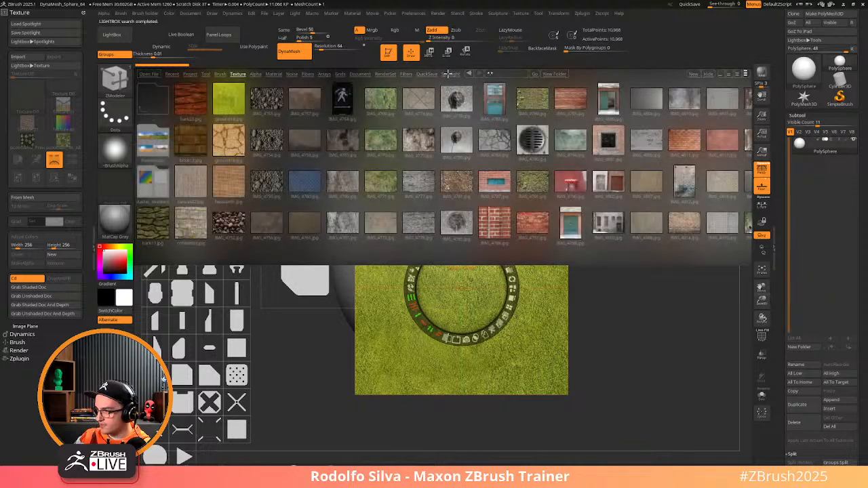
pyautogui.click(448, 73)
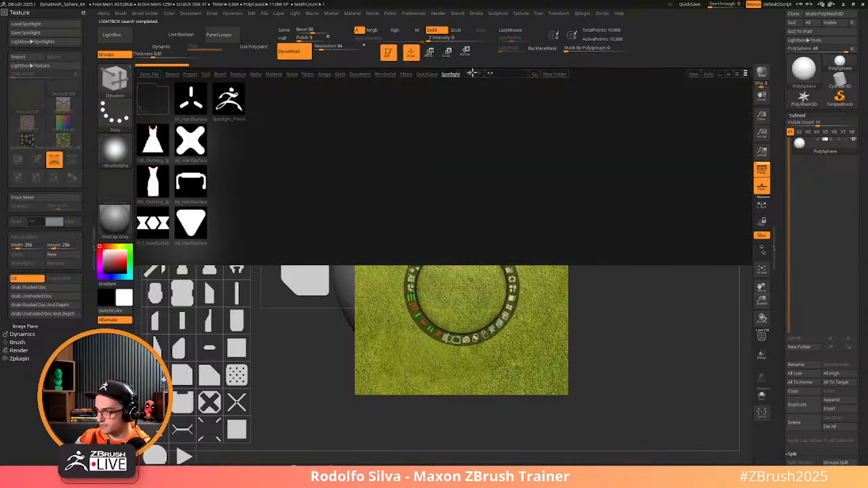
pyautogui.click(237, 74)
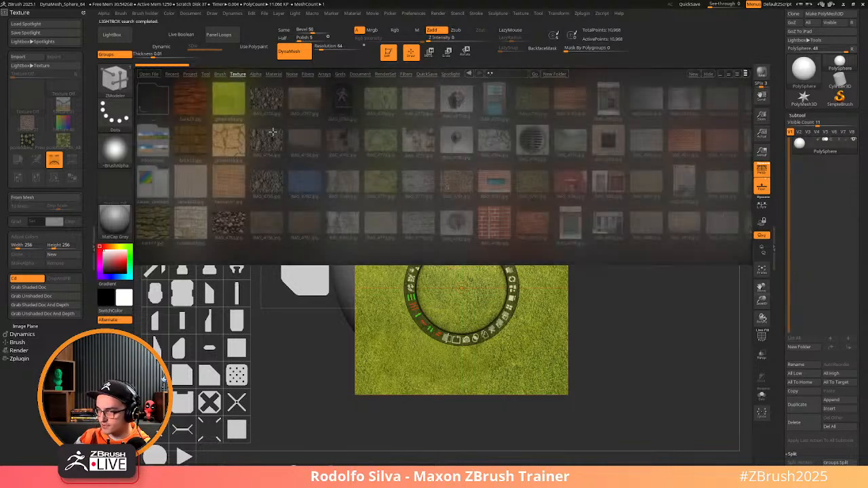
pyautogui.moveTo(314, 163); pyautogui.dragTo(125, 170)
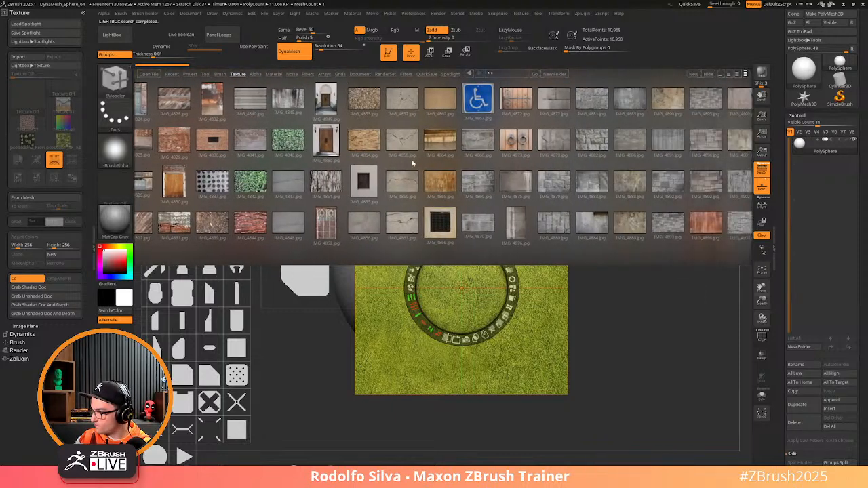
# Look through the remaining LightBox texture images, open the UVMaster checkers folder, and close LightBox
pyautogui.moveTo(413, 163); pyautogui.dragTo(265, 179)
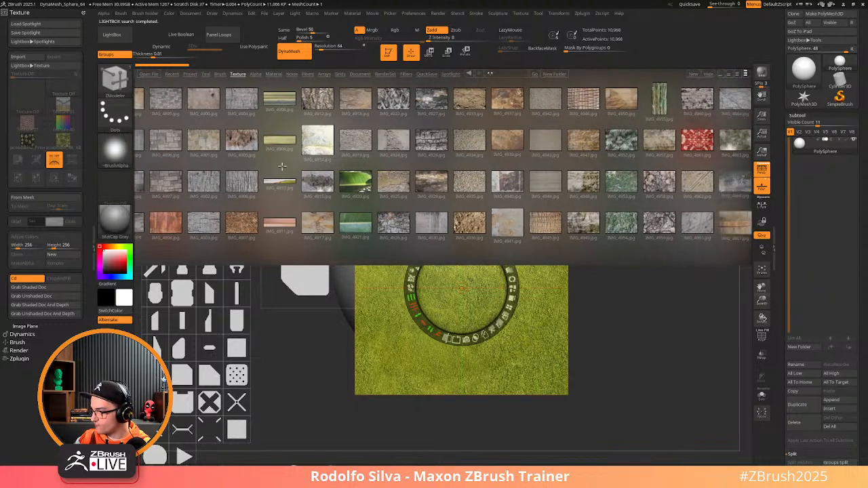
pyautogui.moveTo(414, 155); pyautogui.dragTo(434, 151)
pyautogui.moveTo(268, 140); pyautogui.dragTo(324, 137)
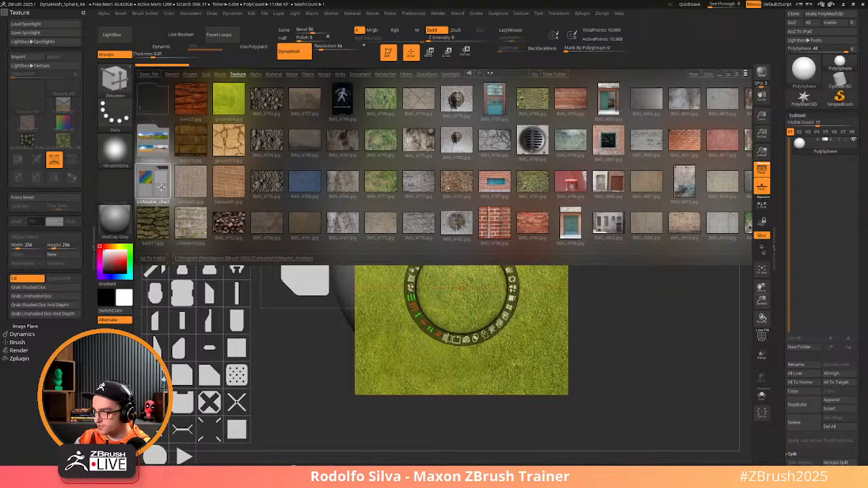
pyautogui.click(343, 97)
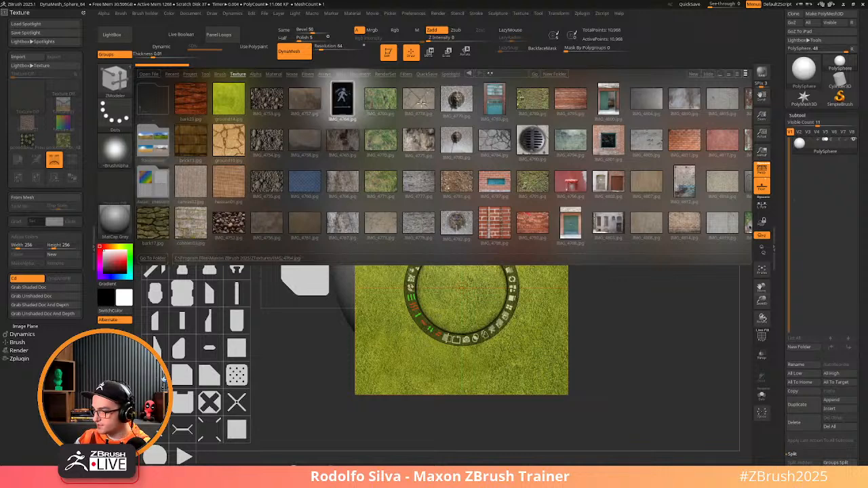
pyautogui.moveTo(457, 164)
pyautogui.mouseDown()
pyautogui.moveTo(200, 165)
pyautogui.moveTo(458, 165)
pyautogui.mouseUp()
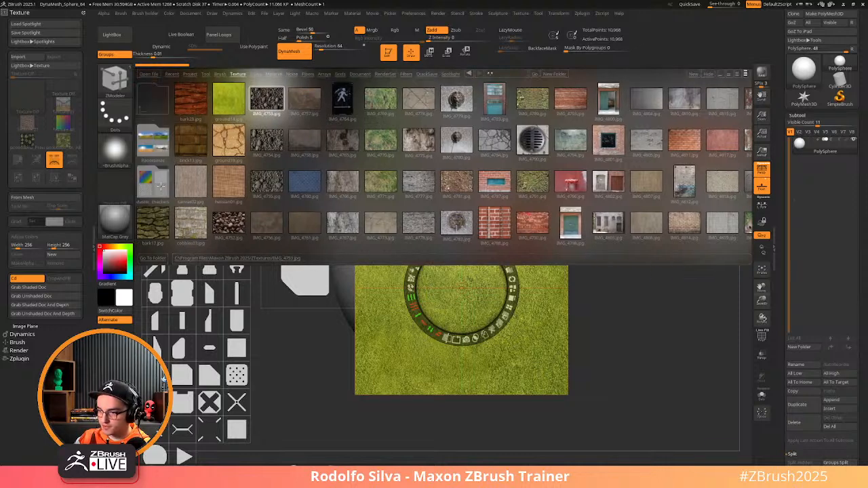
pyautogui.doubleClick(160, 189)
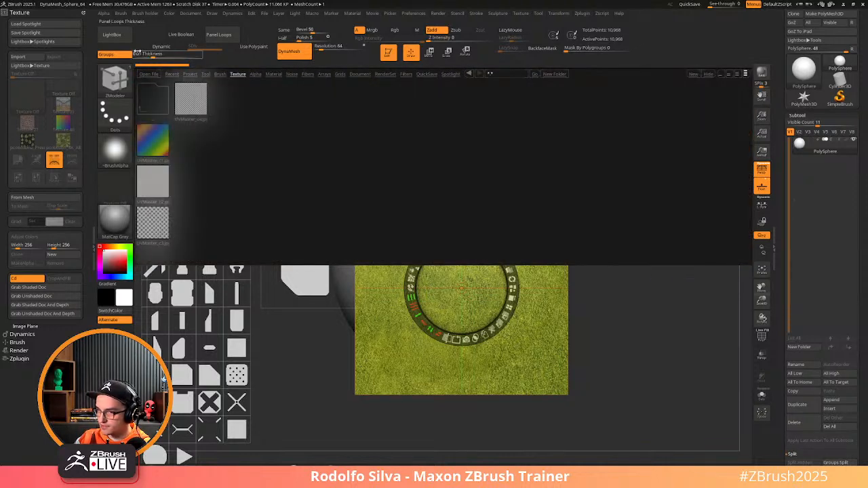
pyautogui.press(',')
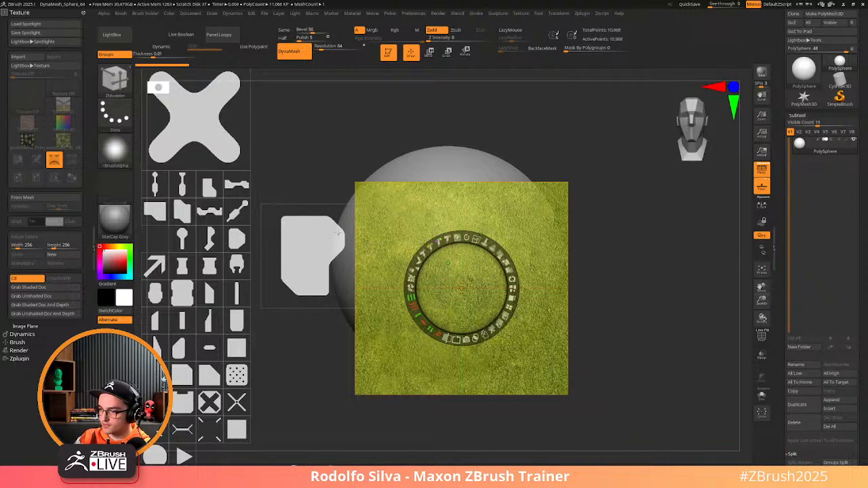
# Move the cut-corner shape over the sphere and delete the grass image from Spotlight
pyautogui.click(330, 243)
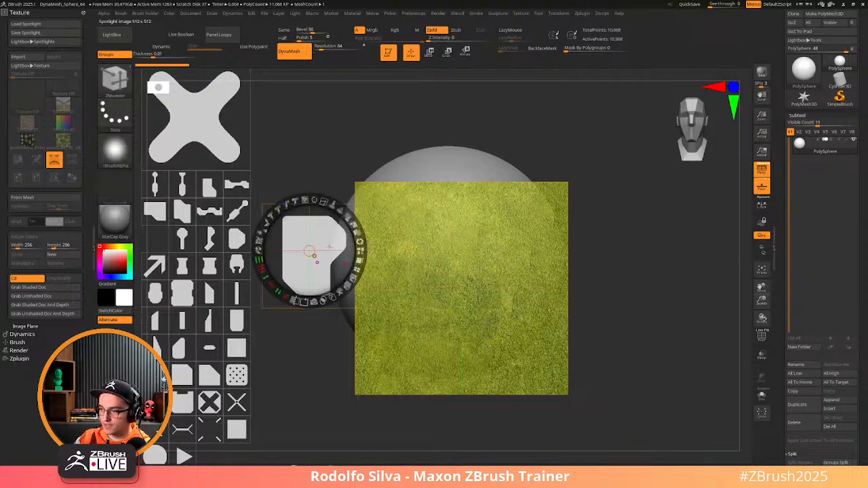
pyautogui.moveTo(330, 245); pyautogui.dragTo(482, 249)
pyautogui.click(336, 198)
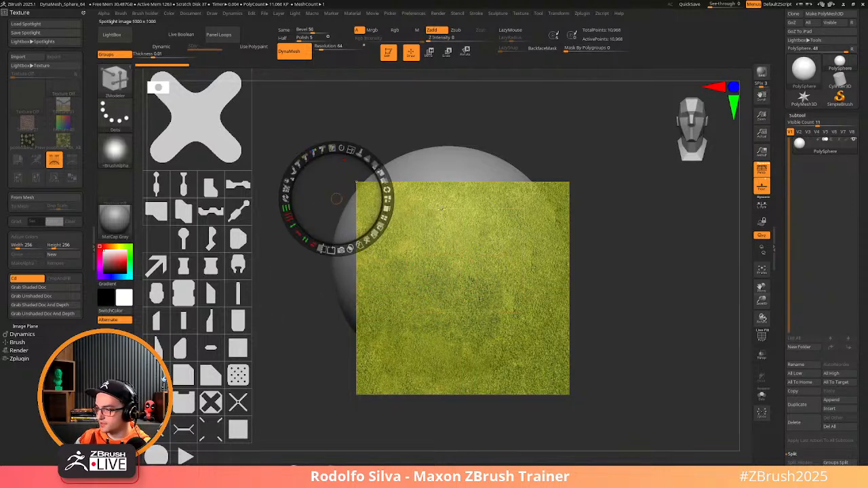
pyautogui.moveTo(441, 208); pyautogui.dragTo(307, 198)
pyautogui.click(338, 242)
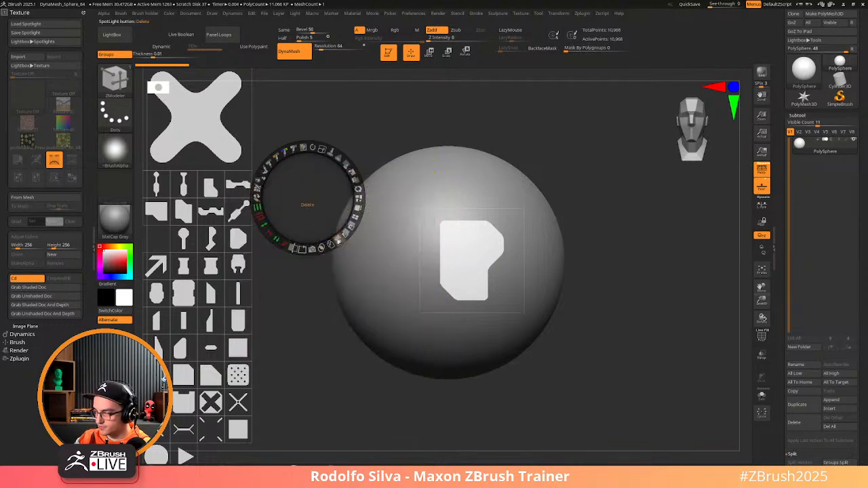
# Centre the cut-corner shape on the sphere, enlarge it to nearly cover the sphere, and turn it into a mesh with Snapshot 3D
pyautogui.click(450, 240)
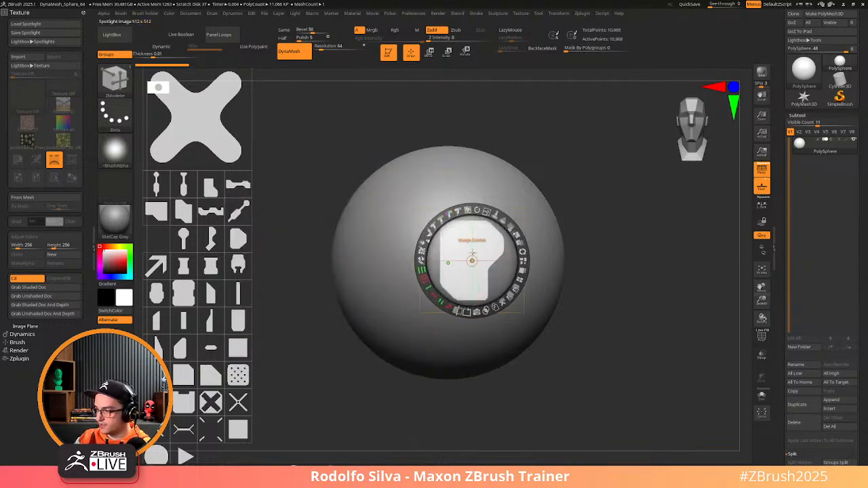
pyautogui.moveTo(495, 247); pyautogui.dragTo(473, 250)
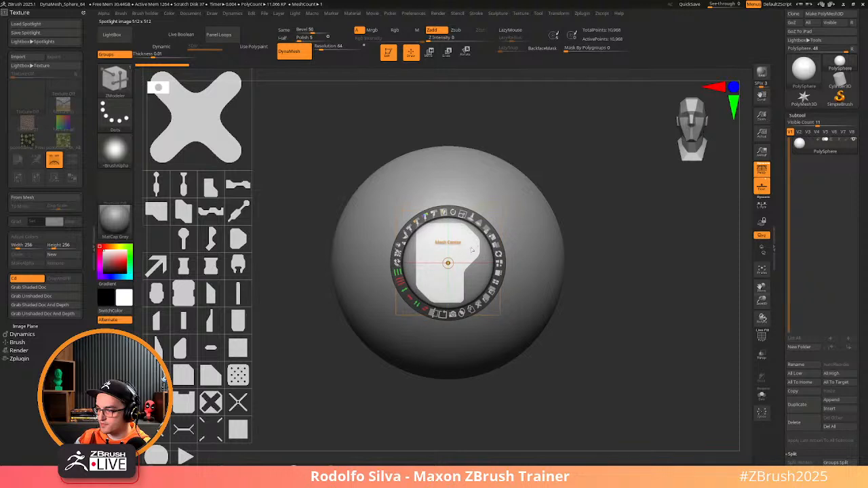
pyautogui.moveTo(461, 215); pyautogui.dragTo(471, 234)
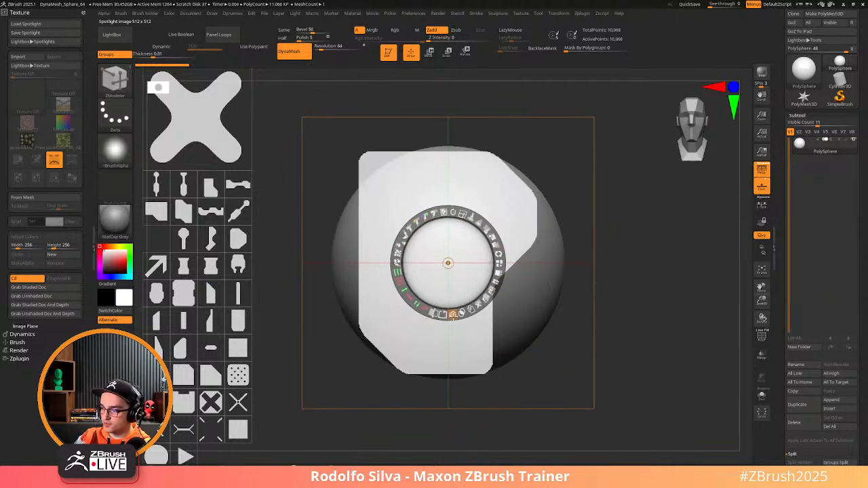
pyautogui.click(453, 315)
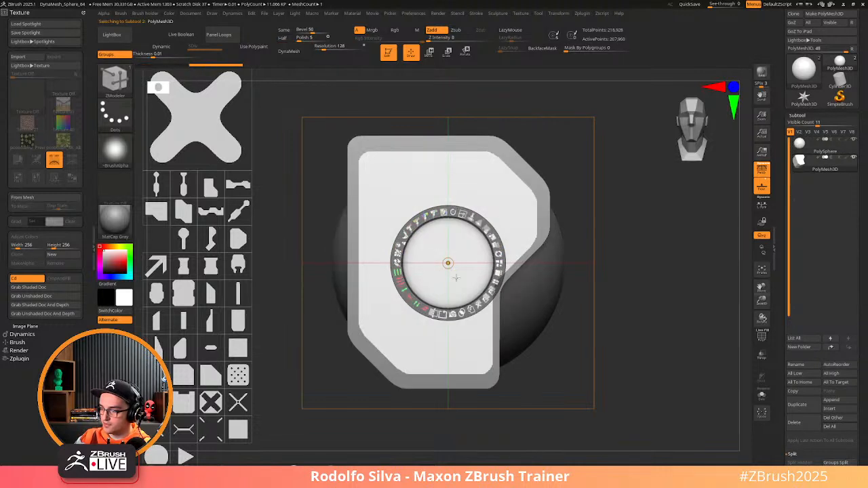
# Turn off perspective, hide Spotlight, and examine the extruded shape's sides and polygroups with PolyFrame on
pyautogui.press('p')
pyautogui.moveTo(563, 267); pyautogui.dragTo(591, 283)
pyautogui.hotkey('shift', 'z')
pyautogui.press('w')
pyautogui.keyDown('ctrl'); pyautogui.moveTo(501, 261); pyautogui.dragTo(483, 261, button='right'); pyautogui.keyUp('ctrl')
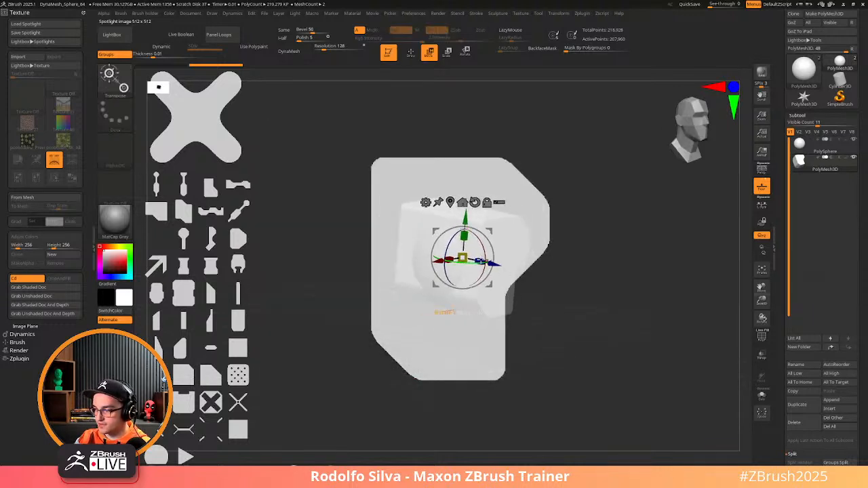
pyautogui.hotkey('shift', 'z')
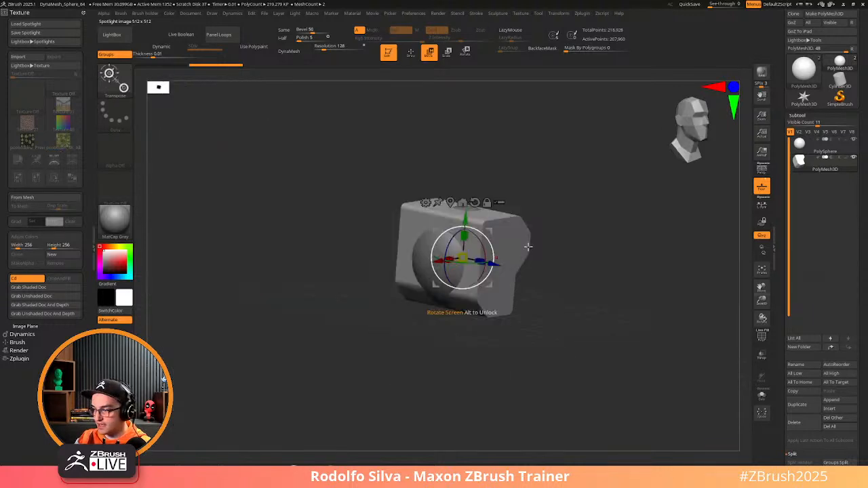
pyautogui.hotkey('shift', 'f')
pyautogui.keyDown('alt'); pyautogui.moveTo(540, 246); pyautogui.dragTo(575, 314); pyautogui.keyUp('alt')
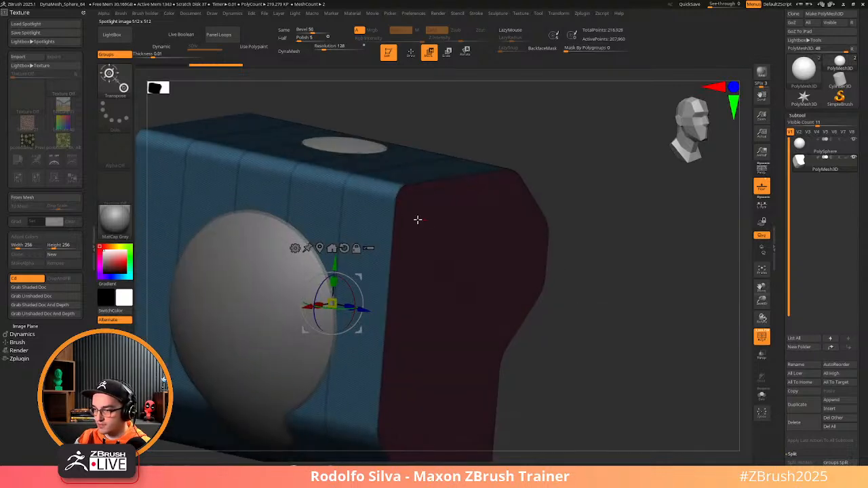
pyautogui.keyDown('ctrl'); pyautogui.moveTo(379, 220); pyautogui.dragTo(376, 177, button='right'); pyautogui.keyUp('ctrl')
# Bring Spotlight back and create a second Snapshot 3D mesh of the cut-corner shape from the angled view
pyautogui.hotkey('shift', 'z')
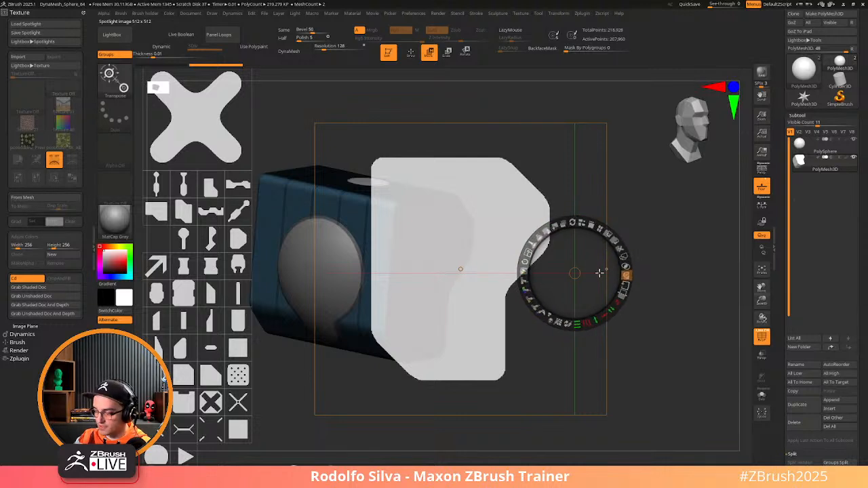
pyautogui.moveTo(597, 267); pyautogui.dragTo(593, 257)
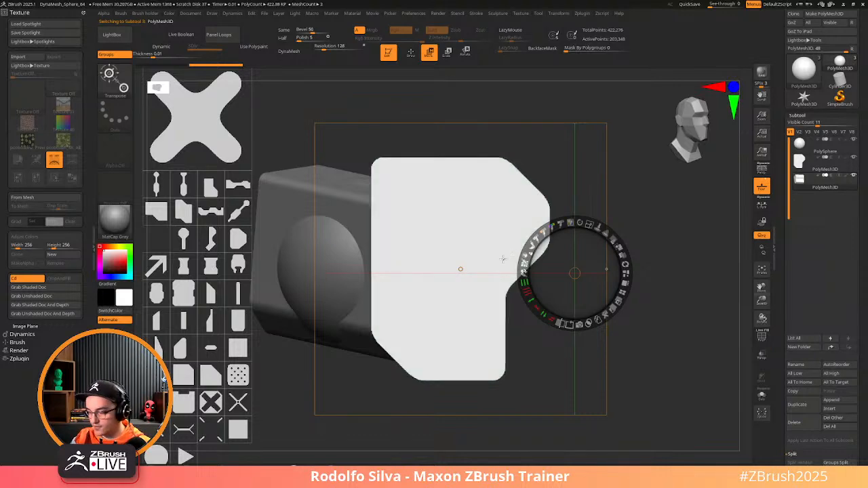
pyautogui.hotkey('shift', 'z')
pyautogui.moveTo(498, 265); pyautogui.dragTo(519, 226)
pyautogui.moveTo(520, 226); pyautogui.dragTo(463, 234, button='right')
pyautogui.keyDown('alt'); pyautogui.moveTo(534, 201); pyautogui.dragTo(412, 130, button='right'); pyautogui.keyUp('alt')
# Select the first extruded mesh, isolate it, and scale it along Z into a thin plate
pyautogui.keyDown('alt'); pyautogui.click(303, 222); pyautogui.keyUp('alt')
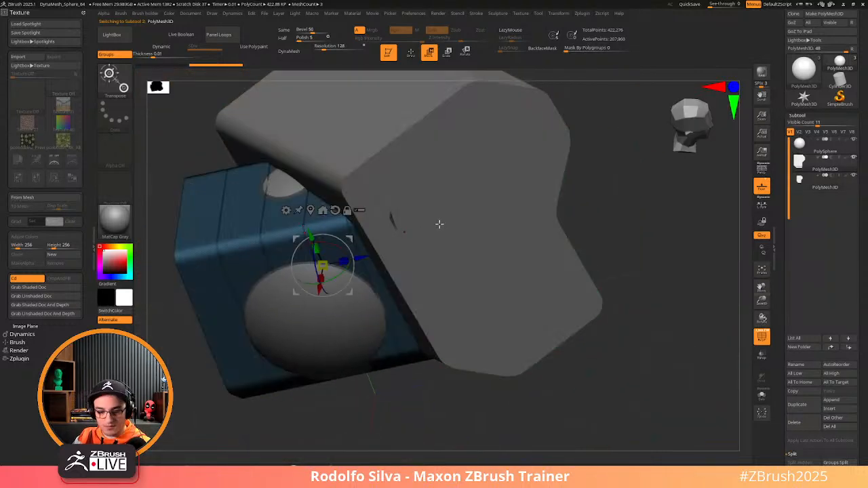
pyautogui.hotkey('shift', 's')
pyautogui.moveTo(450, 224); pyautogui.dragTo(442, 223, button='right')
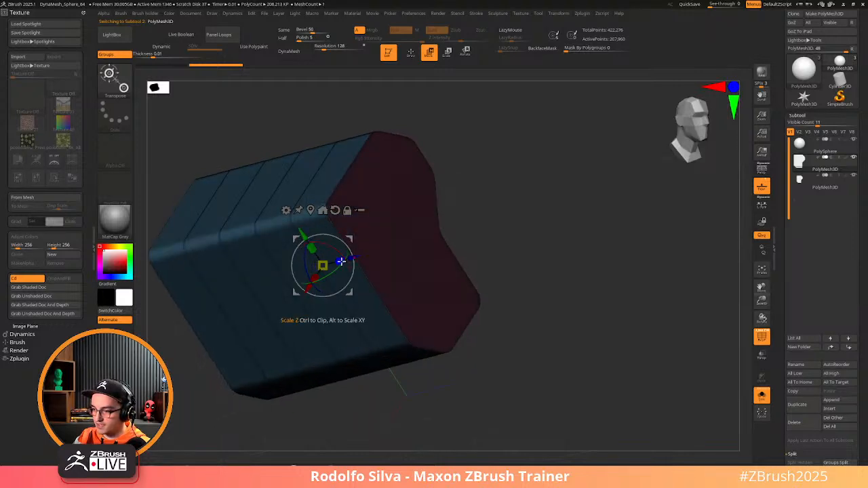
pyautogui.moveTo(341, 262); pyautogui.dragTo(220, 291)
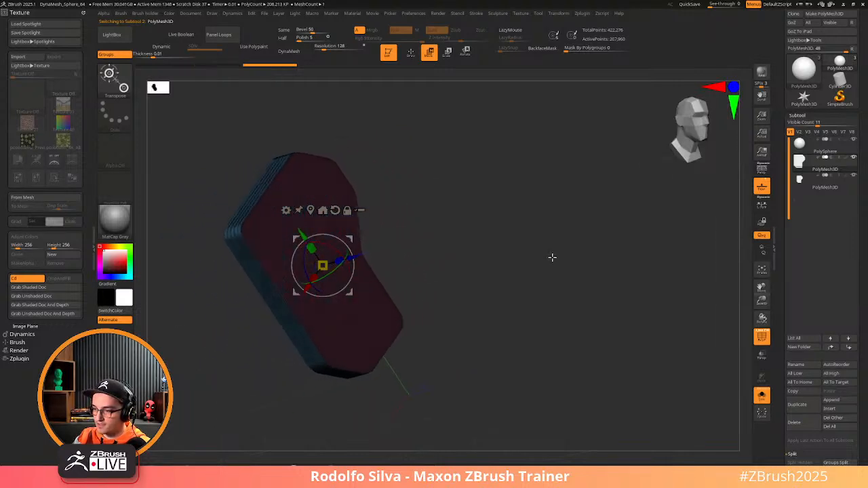
pyautogui.keyDown('shift'); pyautogui.moveTo(552, 257); pyautogui.dragTo(527, 255, button='right'); pyautogui.keyUp('shift')
pyautogui.keyDown('alt'); pyautogui.moveTo(359, 202); pyautogui.dragTo(563, 210, button='right'); pyautogui.keyUp('alt')
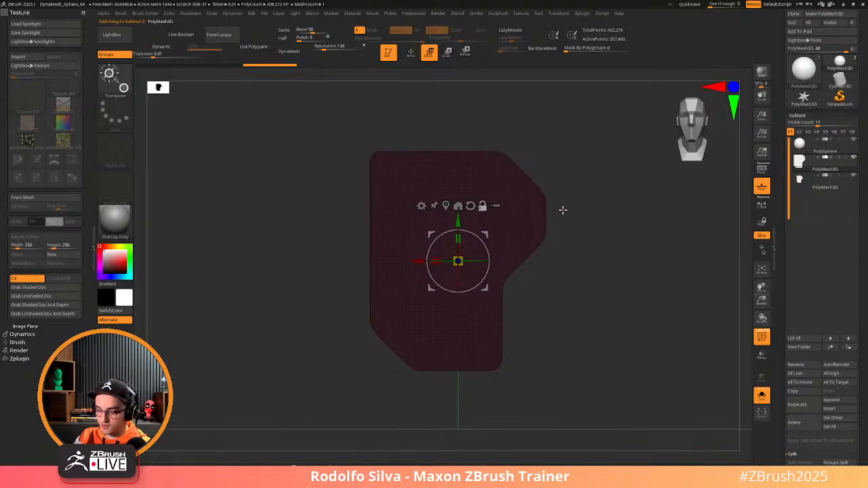
pyautogui.click(428, 206)
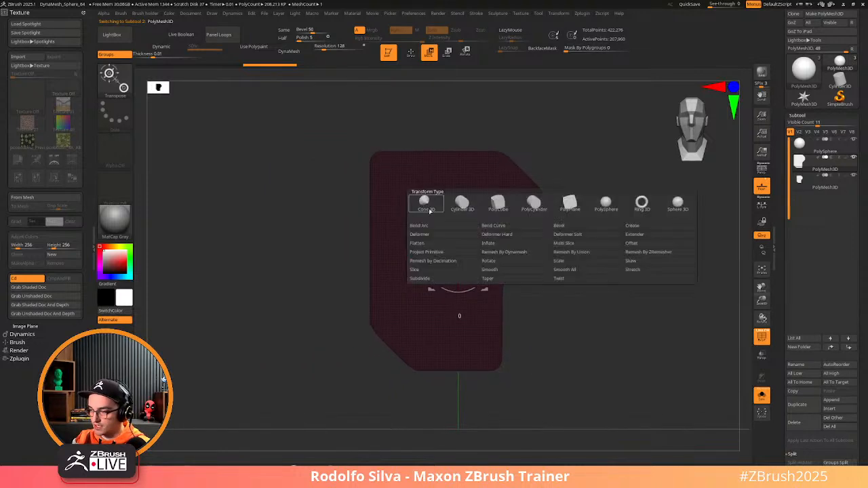
pyautogui.click(500, 227)
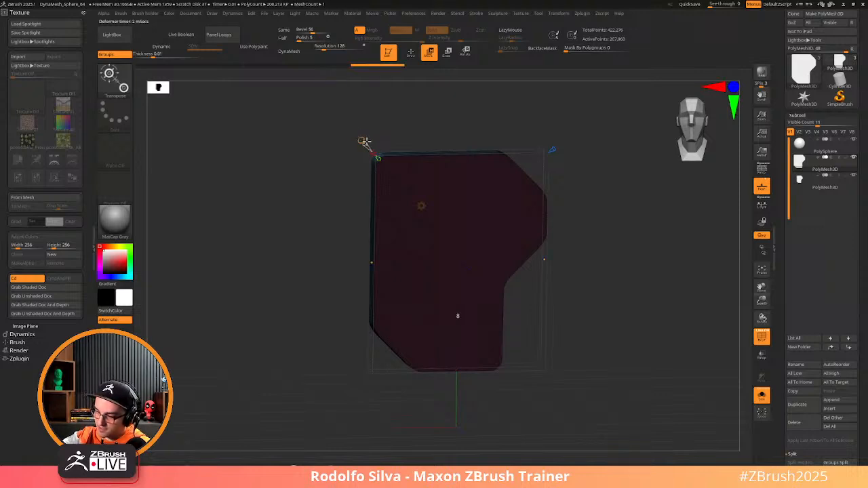
pyautogui.moveTo(359, 136); pyautogui.dragTo(359, 138)
pyautogui.moveTo(561, 314); pyautogui.dragTo(601, 303)
pyautogui.moveTo(459, 263); pyautogui.dragTo(430, 262)
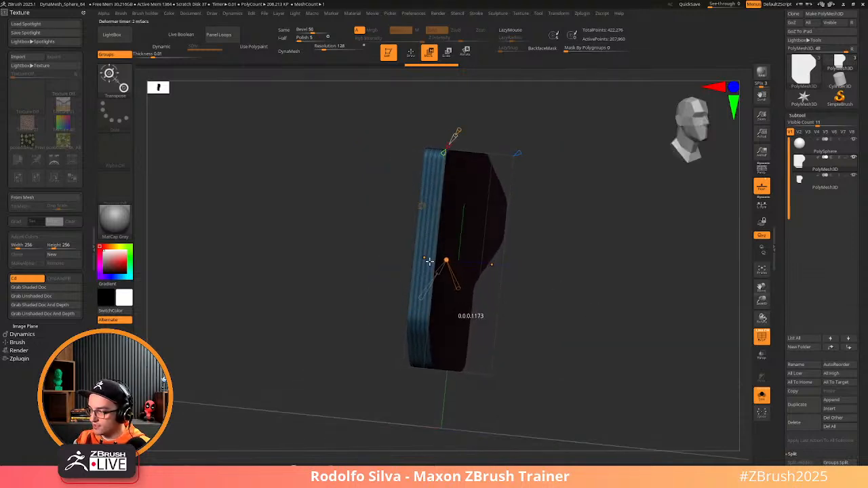
pyautogui.moveTo(587, 291); pyautogui.dragTo(481, 255)
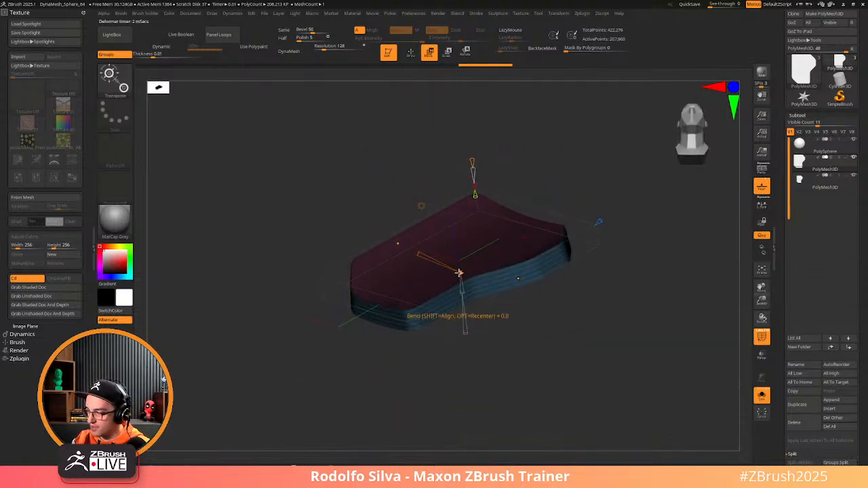
pyautogui.moveTo(531, 363); pyautogui.dragTo(518, 217)
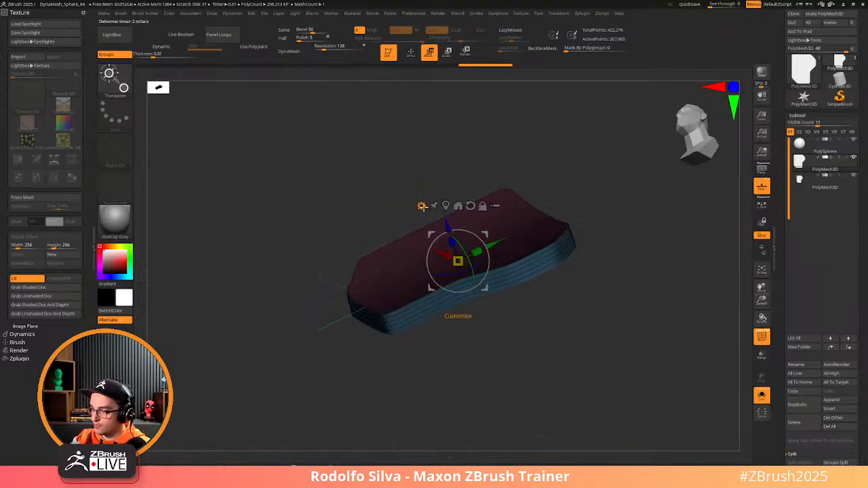
pyautogui.click(421, 205)
pyautogui.click(558, 205)
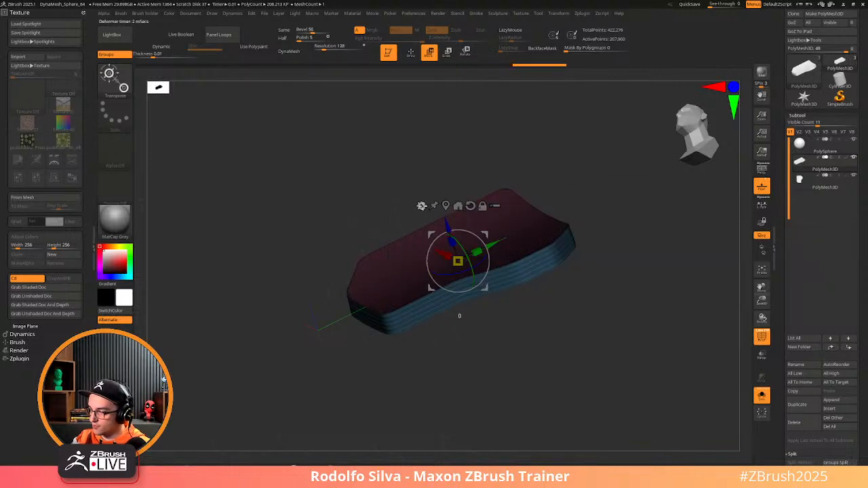
# Apply a Bend Curve deformer to the thin plate and bend it along its length into a shallow arch
pyautogui.click(422, 206)
pyautogui.click(527, 231)
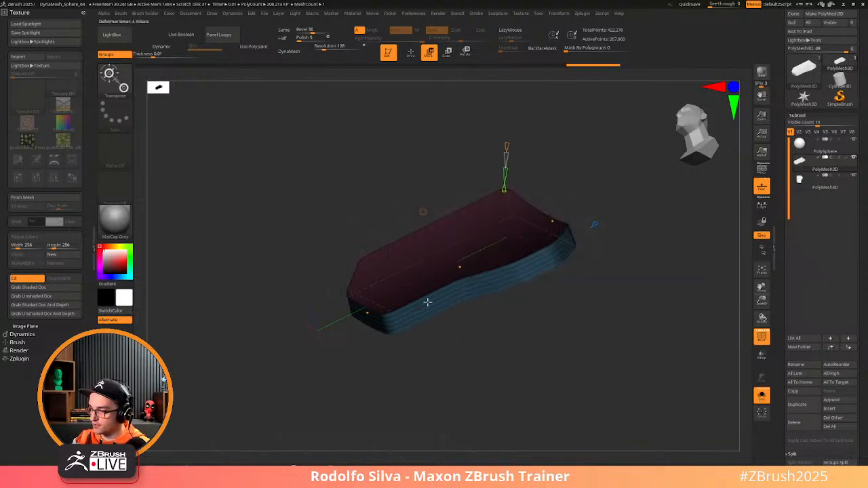
pyautogui.moveTo(465, 274); pyautogui.dragTo(458, 249)
pyautogui.moveTo(571, 267); pyautogui.dragTo(580, 270)
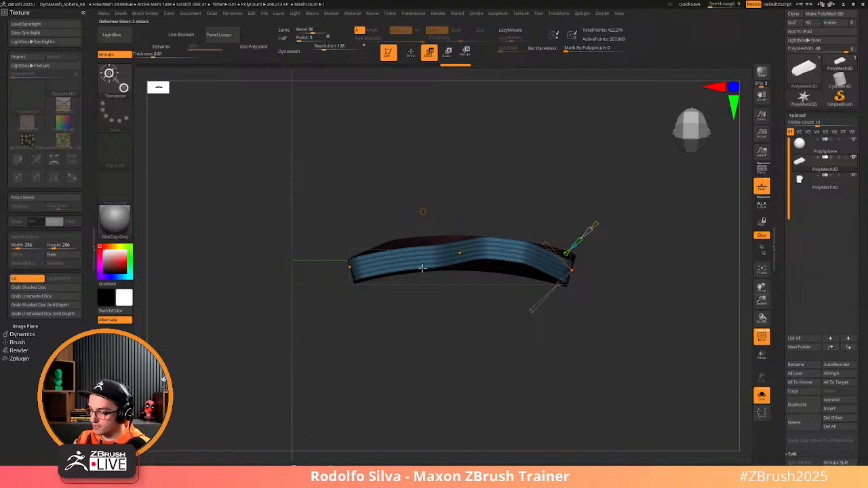
pyautogui.moveTo(350, 266); pyautogui.dragTo(333, 289)
pyautogui.moveTo(400, 316)
pyautogui.mouseDown()
pyautogui.moveTo(435, 352)
pyautogui.moveTo(475, 364)
pyautogui.moveTo(529, 368)
pyautogui.moveTo(537, 354)
pyautogui.mouseUp()
pyautogui.press('q')
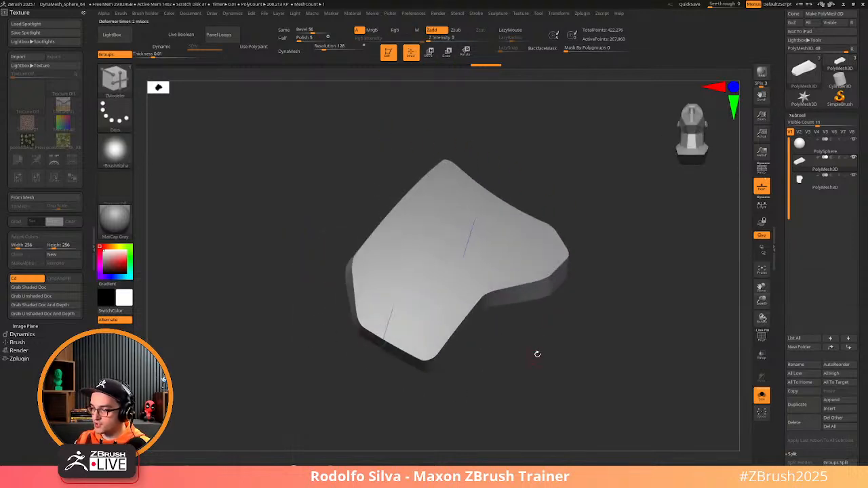
# Switch to the DamStandard brush and adjust its draw size
pyautogui.press('b')
pyautogui.press('d')
pyautogui.press('s')
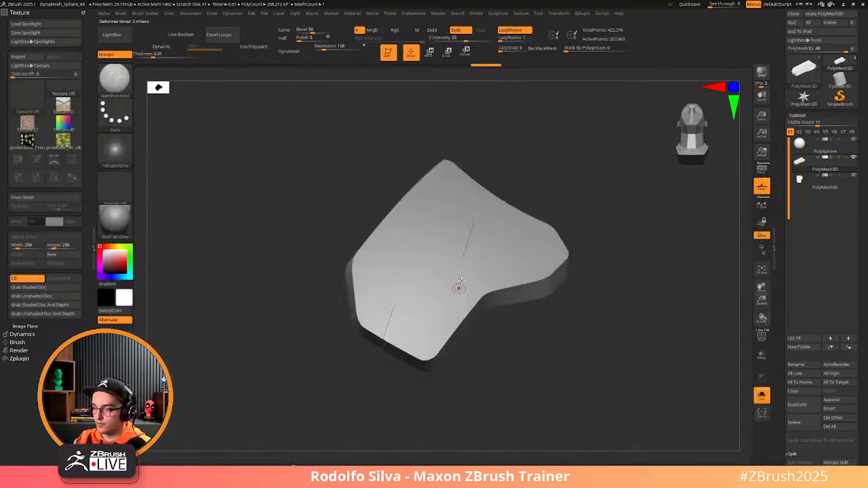
pyautogui.press('s')
pyautogui.moveTo(462, 276); pyautogui.dragTo(488, 273)
# Try a DamStandard stroke across the bent plate's face and undo it
pyautogui.moveTo(484, 216); pyautogui.dragTo(384, 357)
pyautogui.moveTo(513, 318)
pyautogui.mouseDown()
pyautogui.moveTo(520, 349)
pyautogui.moveTo(528, 343)
pyautogui.mouseUp()
pyautogui.hotkey('ctrl', 'z')
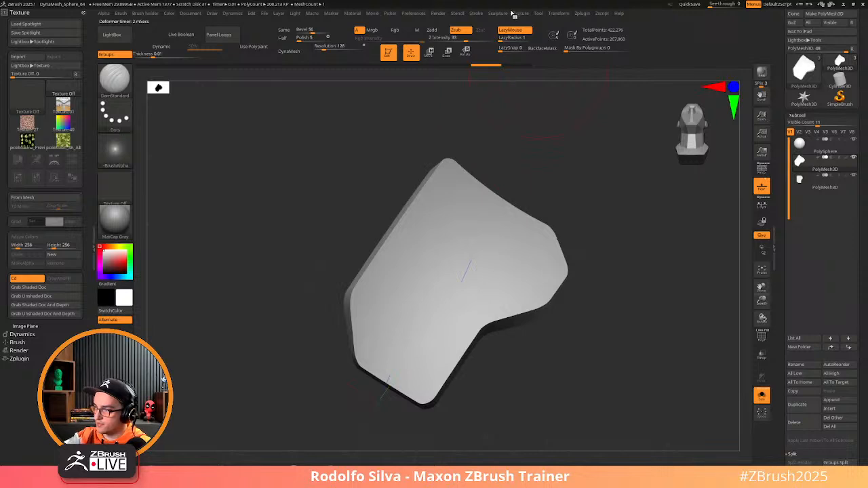
# Lower the DamStandard brush's LazyStep and carve a straight groove lengthwise down the middle of the plate
pyautogui.click(477, 14)
pyautogui.press('shift')
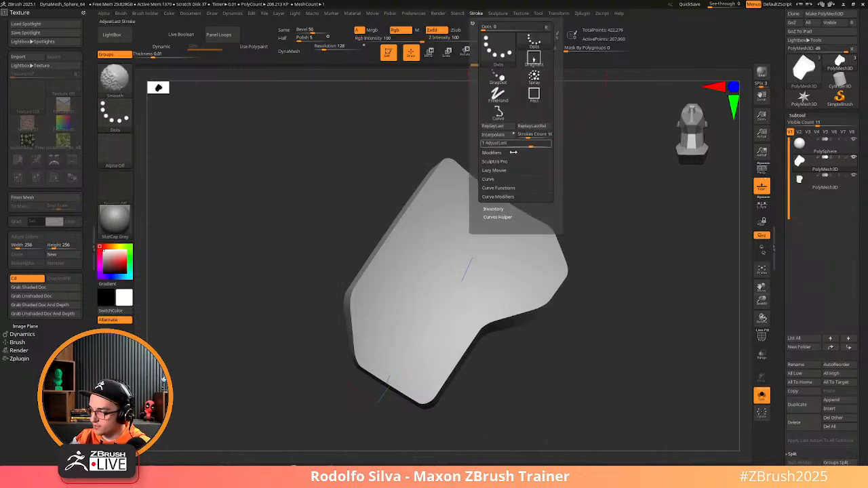
pyautogui.click(495, 171)
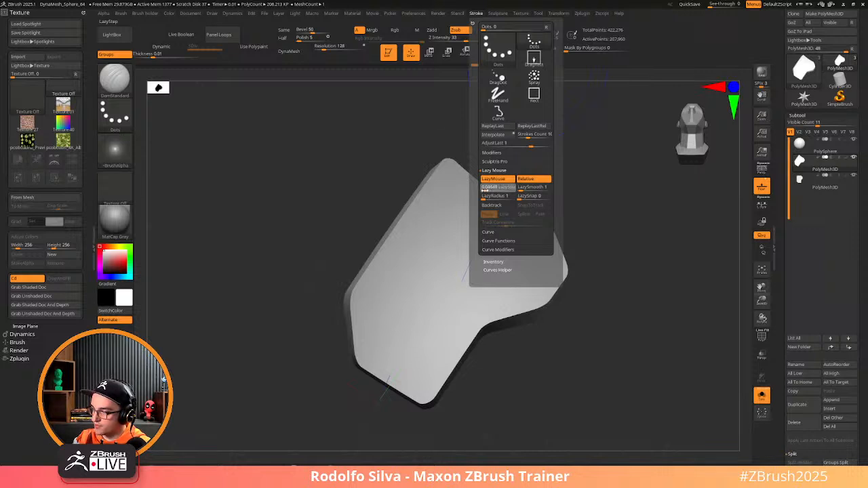
pyautogui.moveTo(484, 191); pyautogui.dragTo(481, 191)
pyautogui.keyDown('shift'); pyautogui.moveTo(549, 312); pyautogui.dragTo(570, 285); pyautogui.keyUp('shift')
pyautogui.moveTo(500, 201); pyautogui.dragTo(345, 448)
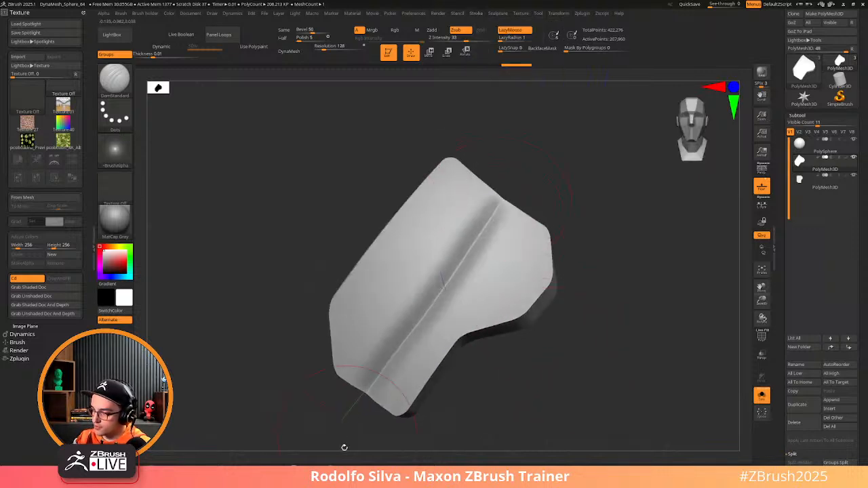
# Carve the outer edge of the plate's wider side with DamStandard and smooth the surface beside the groove
pyautogui.moveTo(525, 374); pyautogui.dragTo(523, 310)
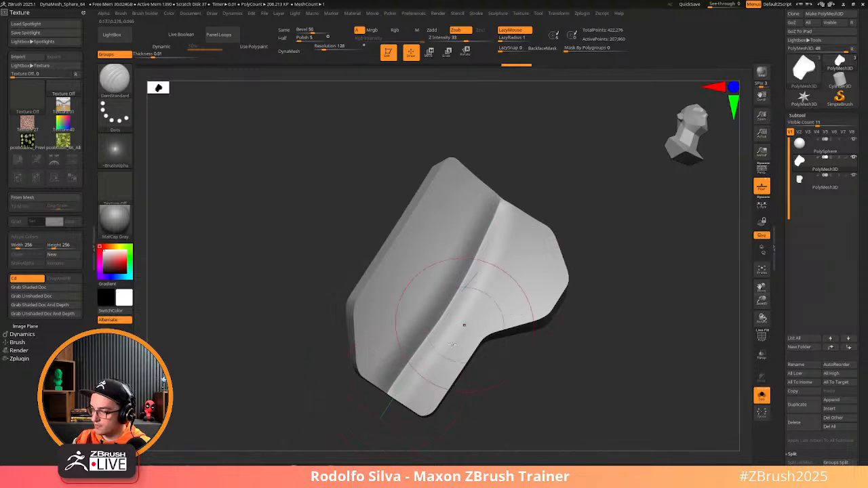
pyautogui.moveTo(558, 278)
pyautogui.mouseDown()
pyautogui.moveTo(413, 419)
pyautogui.moveTo(522, 329)
pyautogui.moveTo(551, 250)
pyautogui.mouseUp()
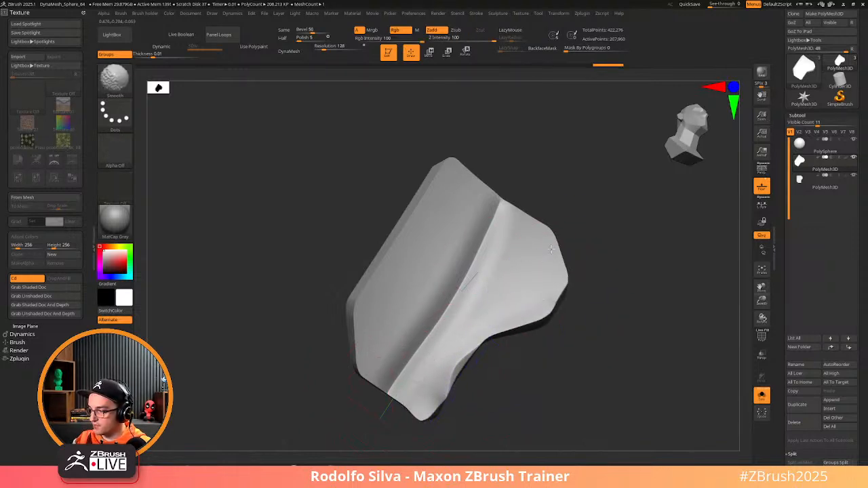
pyautogui.moveTo(528, 208)
pyautogui.keyDown('shift'); pyautogui.mouseDown()
pyautogui.moveTo(353, 302)
pyautogui.moveTo(441, 177)
pyautogui.moveTo(360, 366)
pyautogui.moveTo(434, 400)
pyautogui.mouseUp(); pyautogui.keyUp('shift')
pyautogui.keyDown('shift'); pyautogui.moveTo(586, 373); pyautogui.dragTo(580, 374); pyautogui.keyUp('shift')
# Run DamStandard strokes around the plate's remaining outer edges to indent its rim
pyautogui.keyDown('alt'); pyautogui.moveTo(537, 352); pyautogui.dragTo(611, 377); pyautogui.keyUp('alt')
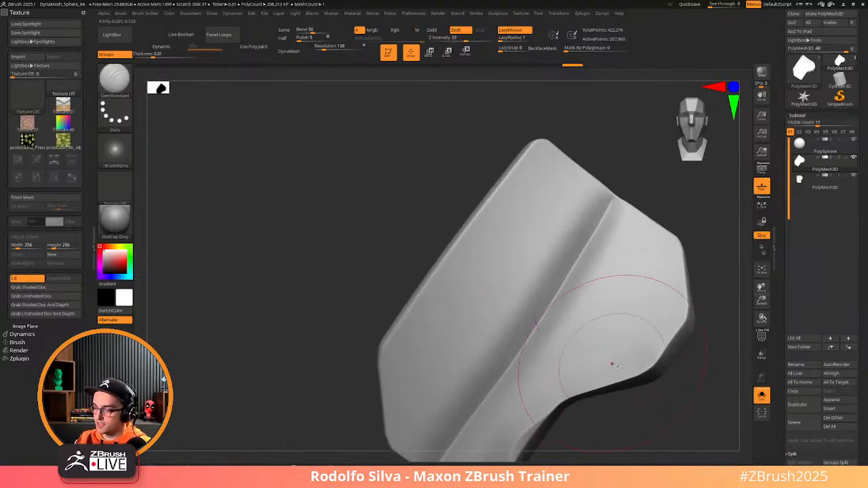
pyautogui.keyDown('alt'); pyautogui.moveTo(623, 412); pyautogui.dragTo(597, 375); pyautogui.keyUp('alt')
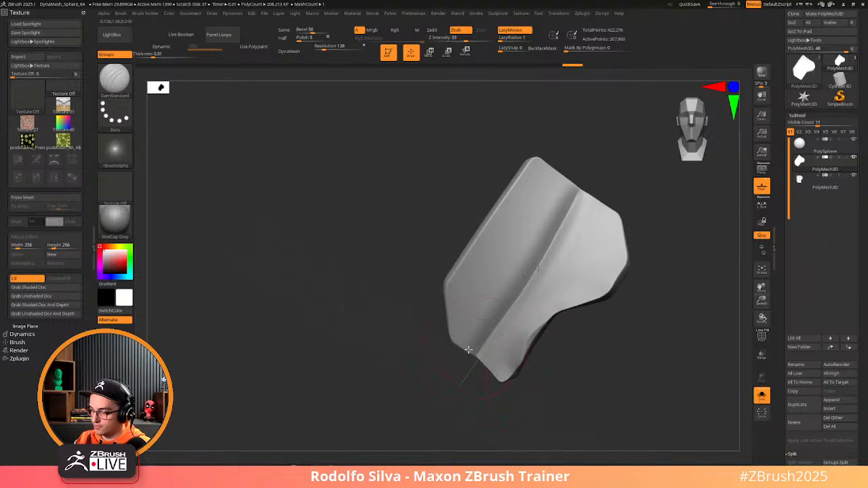
pyautogui.moveTo(468, 350)
pyautogui.keyDown('shift'); pyautogui.mouseDown()
pyautogui.moveTo(444, 292)
pyautogui.moveTo(453, 273)
pyautogui.mouseUp(); pyautogui.keyUp('shift')
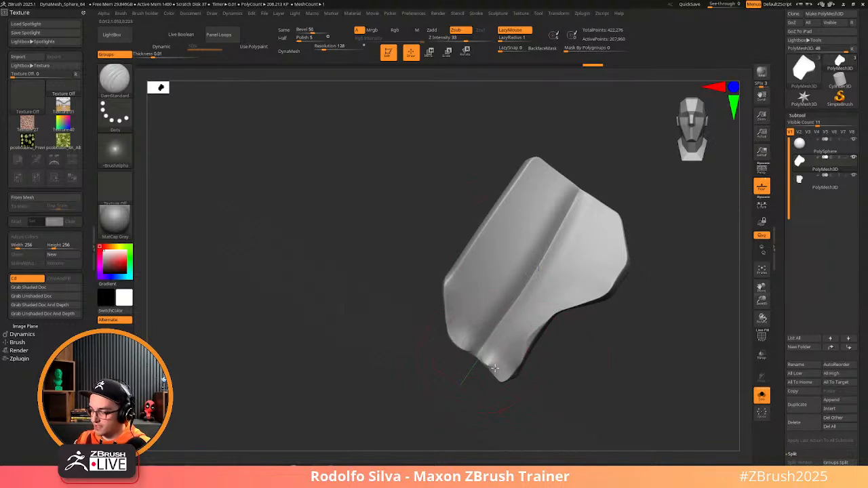
pyautogui.moveTo(495, 368)
pyautogui.keyDown('shift'); pyautogui.mouseDown()
pyautogui.moveTo(594, 299)
pyautogui.moveTo(626, 253)
pyautogui.moveTo(616, 221)
pyautogui.moveTo(600, 203)
pyautogui.moveTo(520, 182)
pyautogui.moveTo(441, 289)
pyautogui.mouseUp(); pyautogui.keyUp('shift')
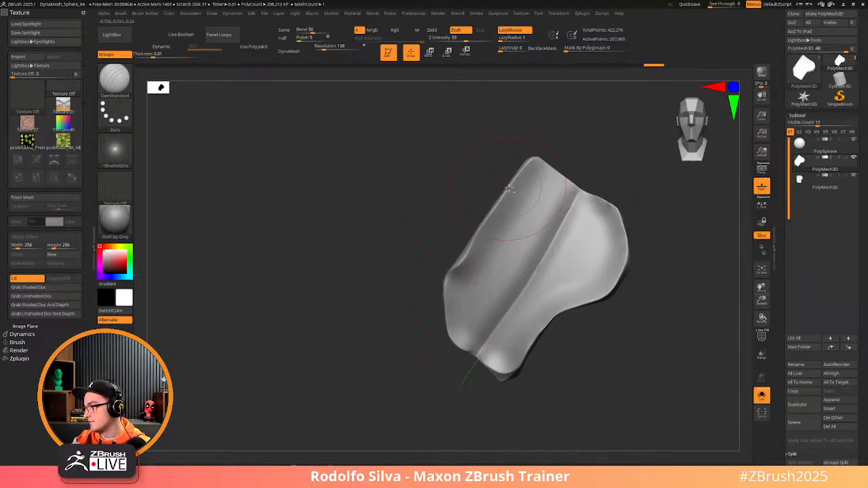
pyautogui.keyDown('shift'); pyautogui.moveTo(526, 178); pyautogui.dragTo(578, 187); pyautogui.keyUp('shift')
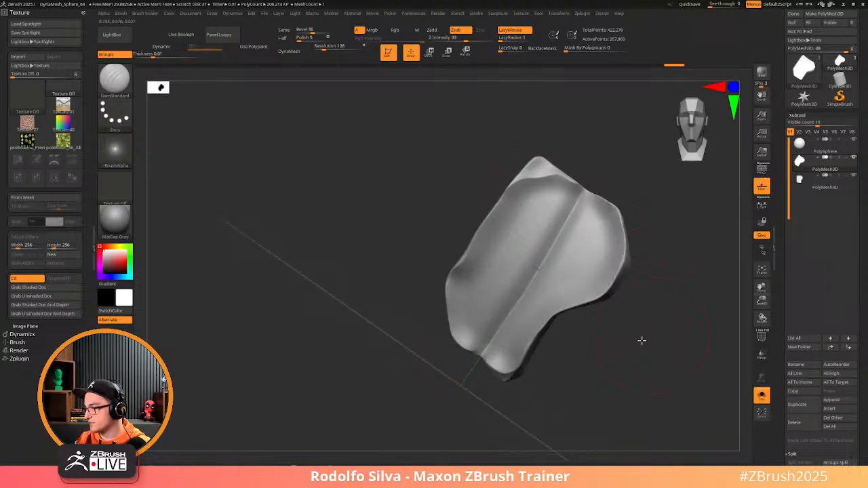
# Switch to the ClipCurve brush and clip off the plate's pointed upper end with an angled line
pyautogui.keyDown('shift'); pyautogui.moveTo(643, 344); pyautogui.dragTo(605, 299); pyautogui.keyUp('shift')
pyautogui.keyDown('ctrl'); pyautogui.keyDown('shift'); pyautogui.click(121, 80); pyautogui.keyUp('shift'); pyautogui.keyUp('ctrl')
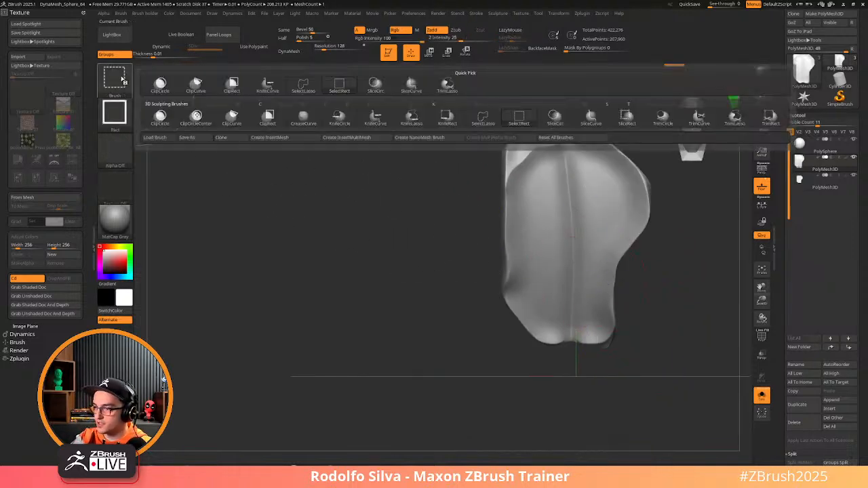
pyautogui.keyDown('ctrl'); pyautogui.keyDown('shift'); pyautogui.click(114, 79); pyautogui.keyUp('shift'); pyautogui.keyUp('ctrl')
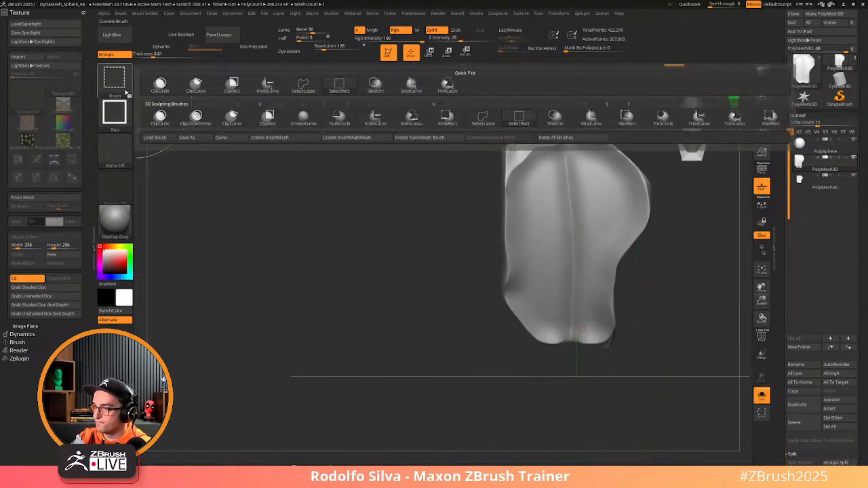
pyautogui.click(208, 89)
pyautogui.moveTo(447, 215)
pyautogui.mouseDown()
pyautogui.moveTo(528, 154)
pyautogui.moveTo(651, 124)
pyautogui.moveTo(593, 125)
pyautogui.moveTo(667, 134)
pyautogui.mouseUp()
pyautogui.moveTo(479, 364)
pyautogui.mouseDown()
pyautogui.moveTo(447, 321)
pyautogui.moveTo(413, 365)
pyautogui.mouseUp()
# Convert the clipped plate to DynaMesh at resolution 360, discarding the first low-resolution remesh
pyautogui.click(296, 52)
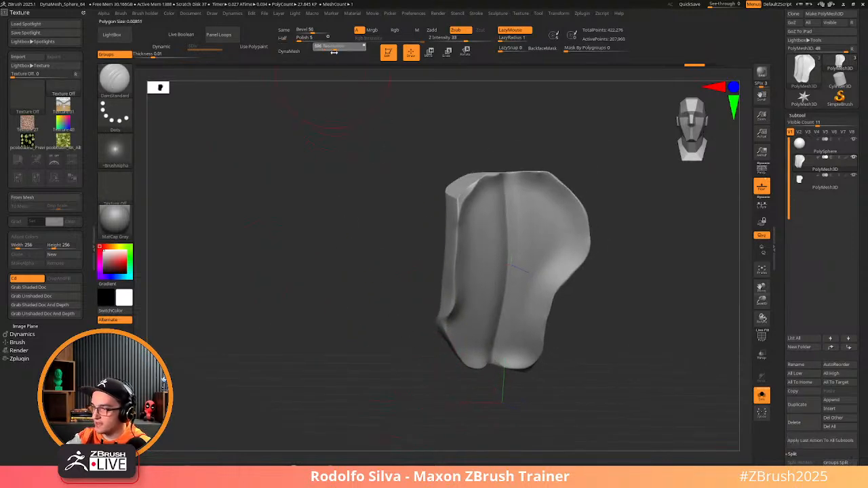
pyautogui.hotkey('ctrl', 'z')
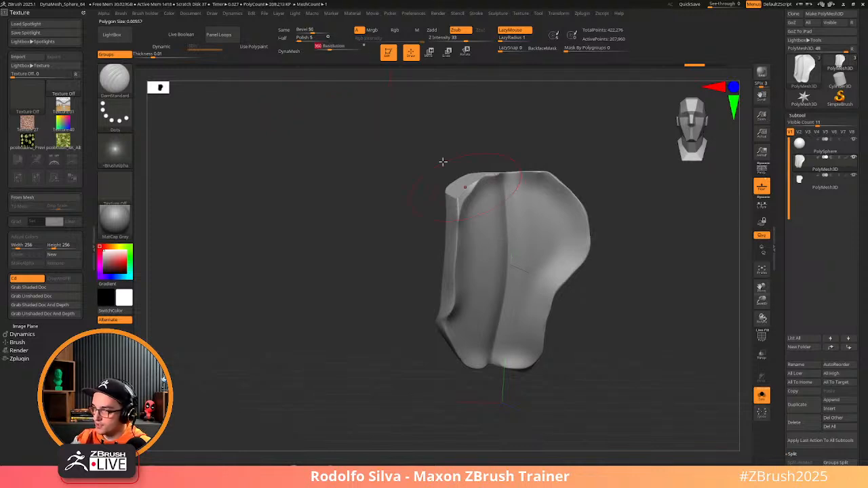
pyautogui.moveTo(407, 287); pyautogui.dragTo(473, 283)
pyautogui.press('shift')
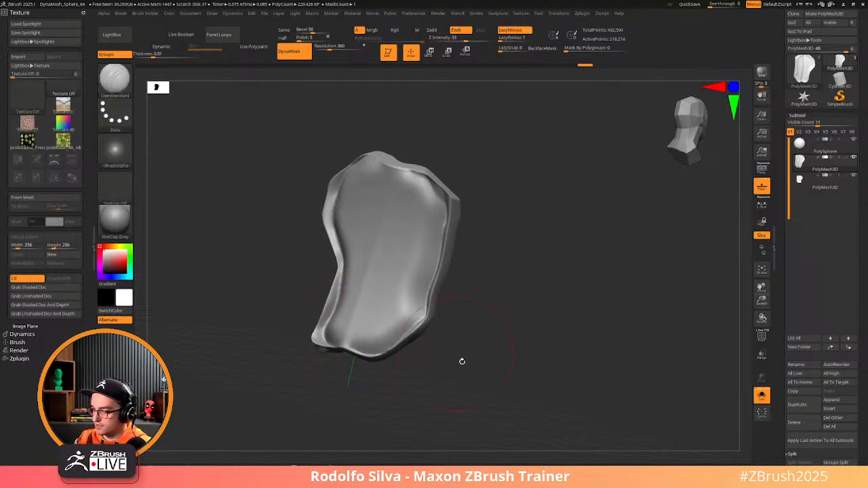
# Try DamStandard strokes along the plate's edge and beside the central groove, smooth them, and undo these strokes
pyautogui.moveTo(461, 361)
pyautogui.mouseDown()
pyautogui.moveTo(434, 382)
pyautogui.moveTo(400, 351)
pyautogui.moveTo(411, 258)
pyautogui.mouseUp()
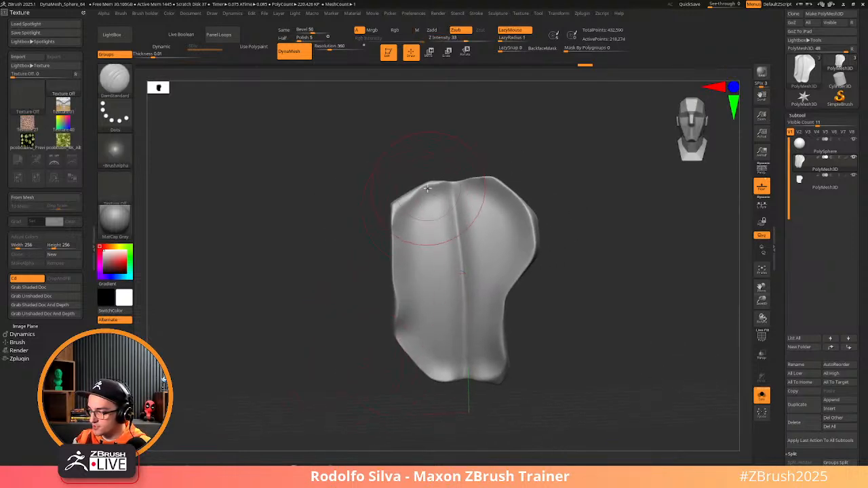
pyautogui.moveTo(427, 189); pyautogui.dragTo(402, 258)
pyautogui.moveTo(449, 203); pyautogui.dragTo(460, 329)
pyautogui.press('shift')
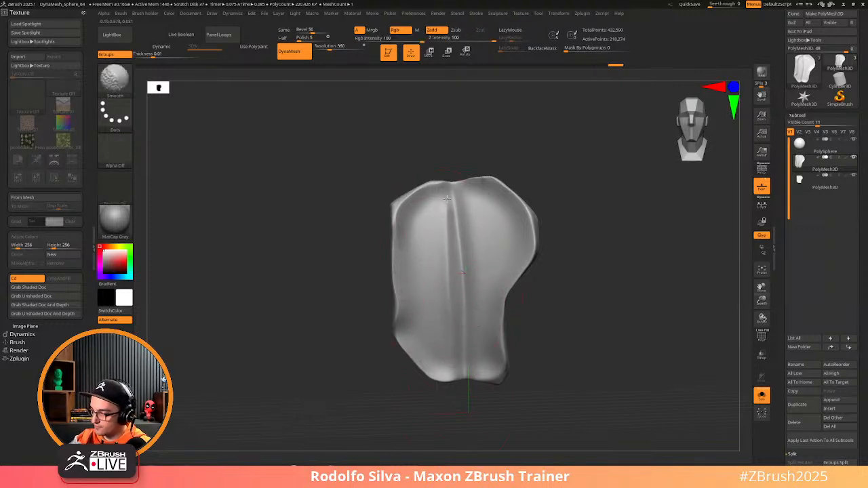
pyautogui.keyDown('shift'); pyautogui.moveTo(447, 198); pyautogui.dragTo(466, 292); pyautogui.keyUp('shift')
pyautogui.hotkey('ctrl', 'z')
pyautogui.hotkey('ctrl', 'z')
pyautogui.hotkey('ctrl', 'z')
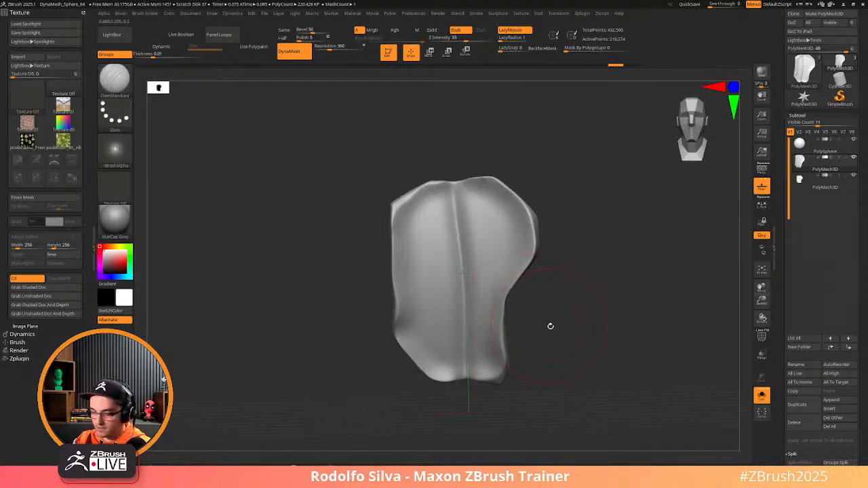
# Switch to ClayBuildup and layer crosswise clay strokes over the plate's left half from bottom to top
pyautogui.moveTo(551, 326); pyautogui.dragTo(547, 316)
pyautogui.press('b')
pyautogui.press('c')
pyautogui.press('b')
pyautogui.moveTo(429, 215)
pyautogui.mouseDown()
pyautogui.moveTo(410, 217)
pyautogui.moveTo(422, 322)
pyautogui.moveTo(452, 349)
pyautogui.moveTo(419, 350)
pyautogui.mouseUp()
pyautogui.moveTo(463, 364)
pyautogui.mouseDown()
pyautogui.moveTo(429, 371)
pyautogui.moveTo(411, 343)
pyautogui.mouseUp()
pyautogui.moveTo(456, 331); pyautogui.dragTo(421, 335)
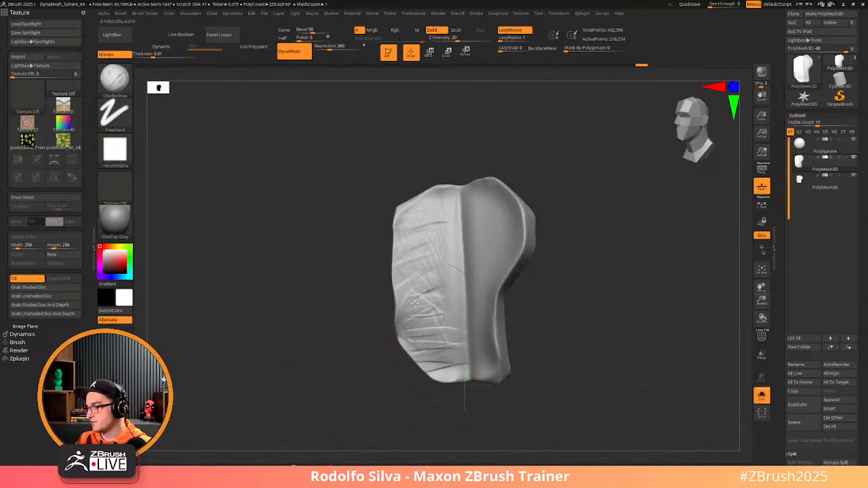
pyautogui.moveTo(444, 297); pyautogui.dragTo(407, 299)
pyautogui.moveTo(444, 280)
pyautogui.mouseDown()
pyautogui.moveTo(407, 282)
pyautogui.moveTo(404, 264)
pyautogui.mouseUp()
pyautogui.moveTo(441, 243); pyautogui.dragTo(414, 244)
pyautogui.moveTo(442, 225); pyautogui.dragTo(407, 225)
pyautogui.moveTo(431, 214); pyautogui.dragTo(407, 215)
pyautogui.moveTo(436, 204); pyautogui.dragTo(411, 204)
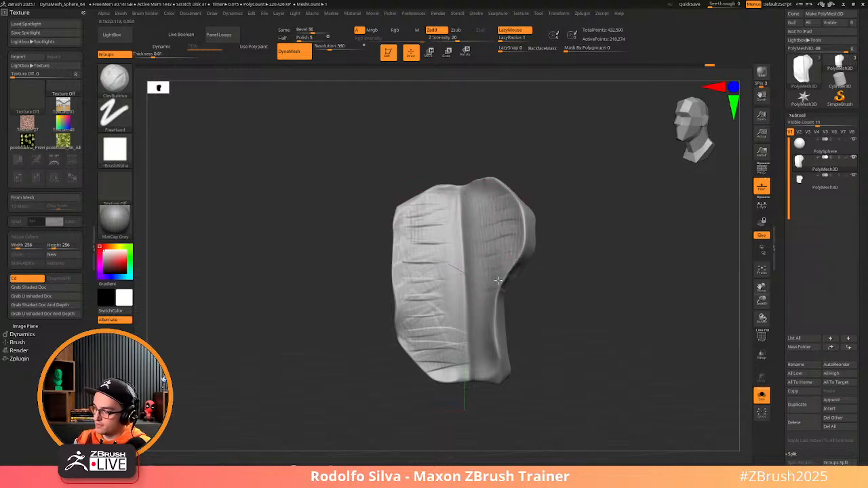
# Layer crosswise ClayBuildup strokes over the plate's right half and lightly smooth them
pyautogui.moveTo(524, 293); pyautogui.dragTo(542, 327)
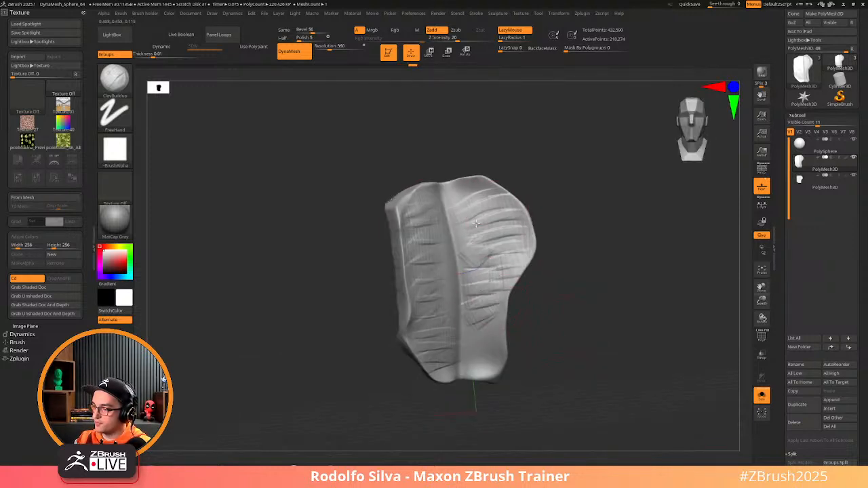
pyautogui.moveTo(486, 358)
pyautogui.mouseDown()
pyautogui.moveTo(483, 252)
pyautogui.moveTo(459, 203)
pyautogui.mouseUp()
pyautogui.press('shift')
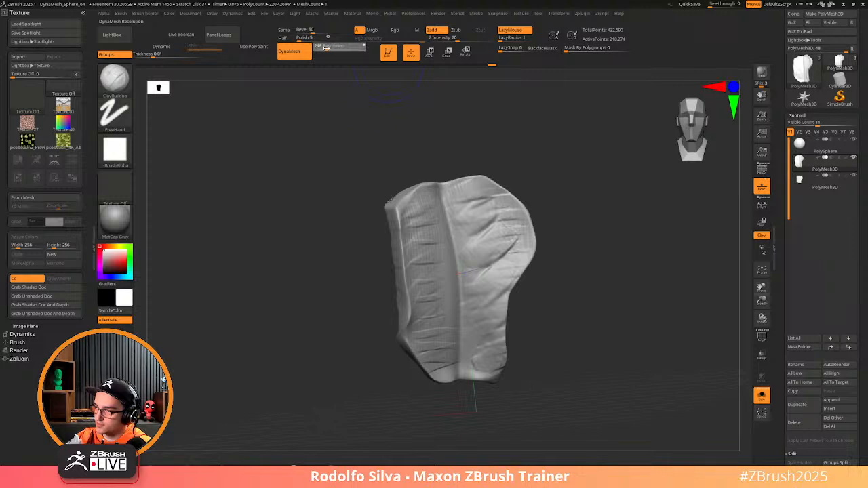
# Remesh the plate at DynaMesh resolution 216 and smooth the clay strokes on both halves
pyautogui.moveTo(326, 48); pyautogui.dragTo(323, 48)
pyautogui.keyDown('ctrl'); pyautogui.moveTo(610, 204); pyautogui.dragTo(589, 255); pyautogui.keyUp('ctrl')
pyautogui.press('shift')
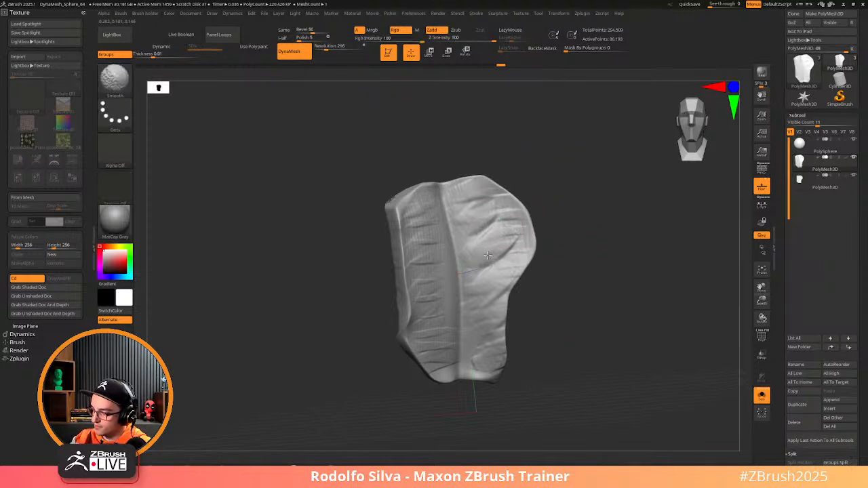
pyautogui.moveTo(487, 254)
pyautogui.keyDown('shift'); pyautogui.mouseDown()
pyautogui.moveTo(497, 237)
pyautogui.moveTo(479, 261)
pyautogui.moveTo(495, 229)
pyautogui.moveTo(479, 205)
pyautogui.moveTo(496, 198)
pyautogui.moveTo(502, 234)
pyautogui.moveTo(476, 329)
pyautogui.moveTo(501, 356)
pyautogui.moveTo(465, 373)
pyautogui.moveTo(433, 359)
pyautogui.moveTo(439, 318)
pyautogui.moveTo(419, 201)
pyautogui.mouseUp(); pyautogui.keyUp('shift')
pyautogui.moveTo(563, 306); pyautogui.dragTo(420, 223)
pyautogui.press('shift')
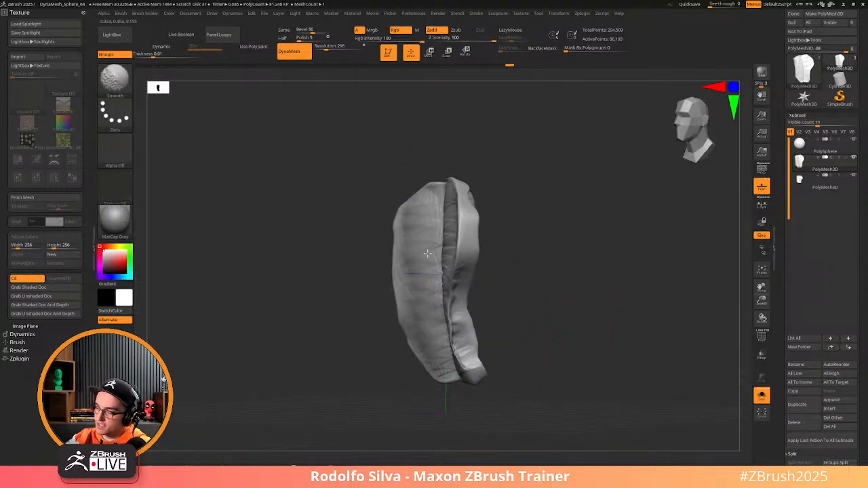
# Build up lengthwise ClayBuildup strokes on both halves of the plate's front face and smooth them
pyautogui.moveTo(509, 311); pyautogui.dragTo(588, 313)
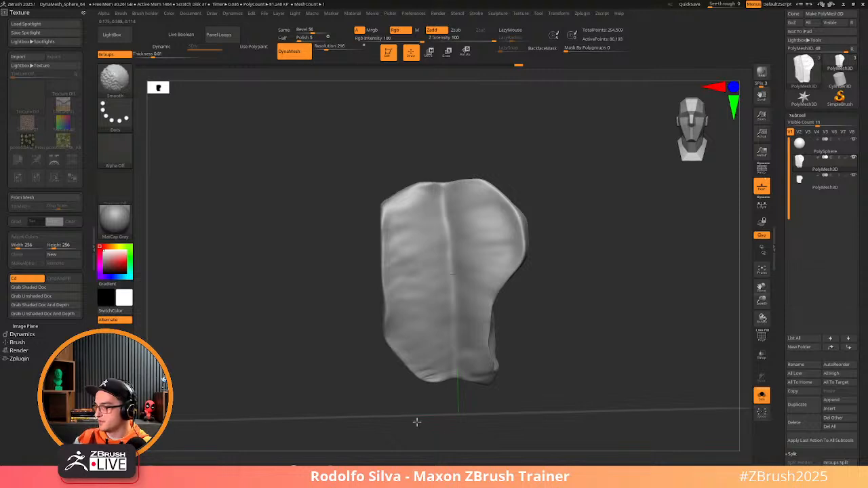
pyautogui.moveTo(523, 366); pyautogui.dragTo(516, 316)
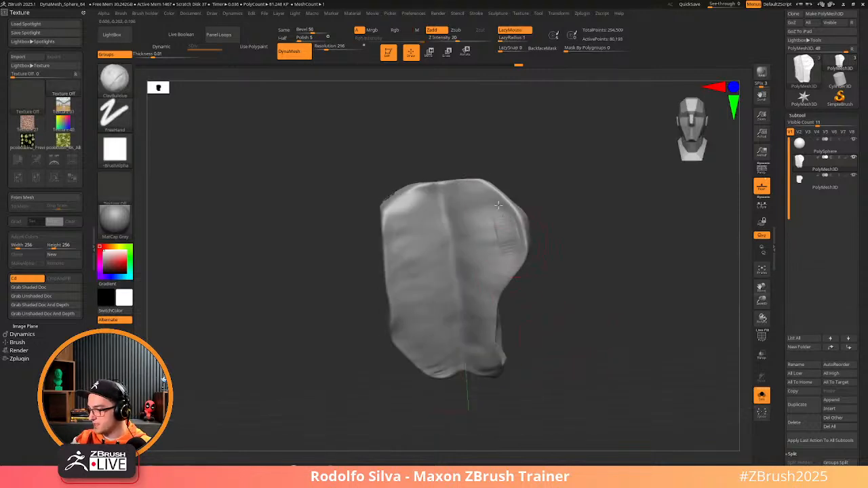
pyautogui.moveTo(493, 201)
pyautogui.mouseDown()
pyautogui.moveTo(527, 252)
pyautogui.moveTo(498, 203)
pyautogui.moveTo(497, 264)
pyautogui.mouseUp()
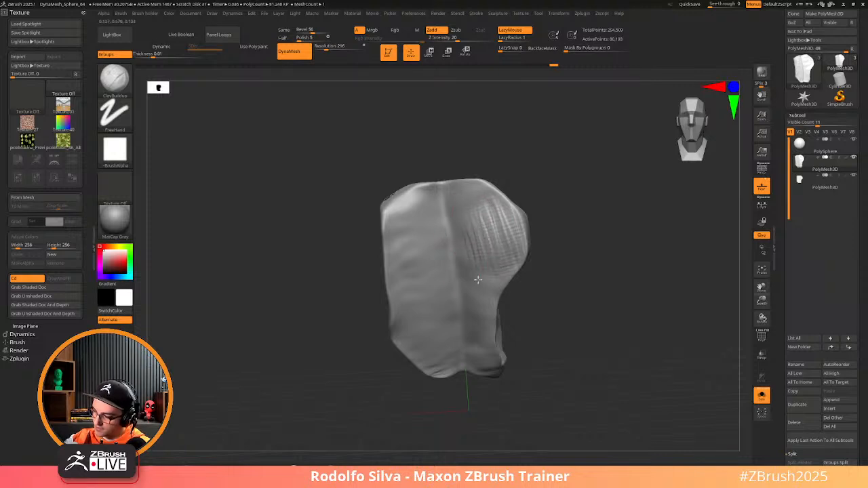
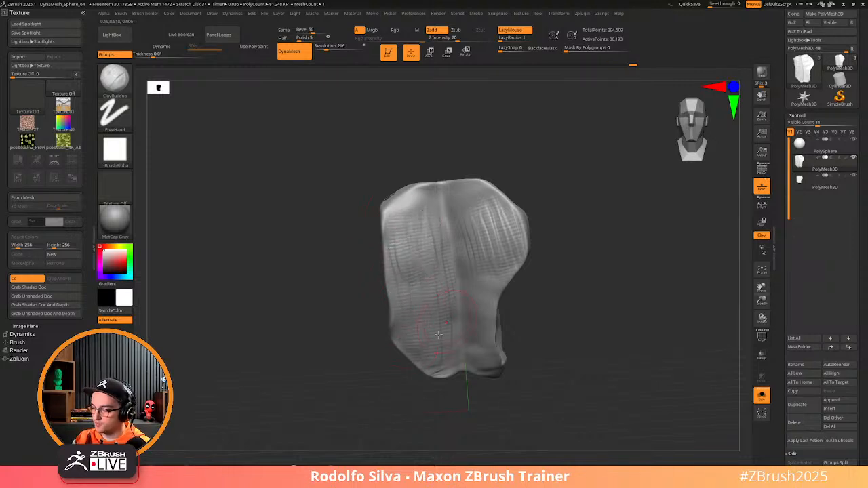
pyautogui.press('shift')
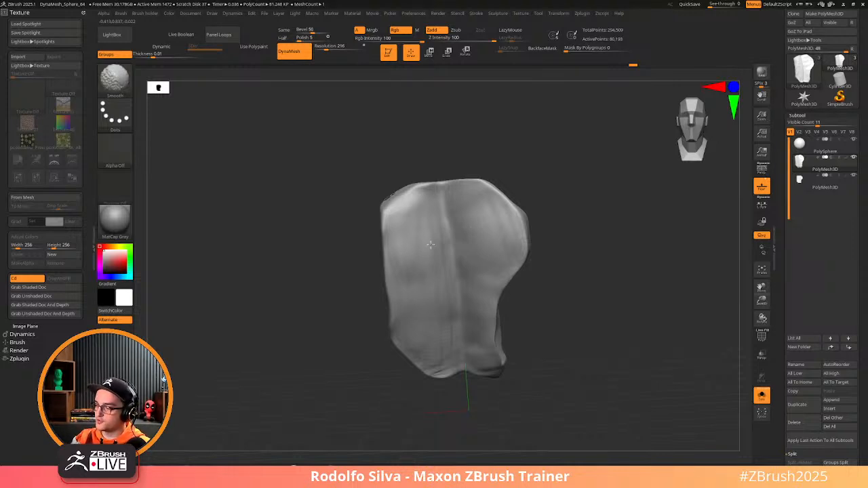
# Switch to the Inflat brush, try inflating the plate's back face near its rim, and undo the stroke
pyautogui.moveTo(601, 306)
pyautogui.mouseDown()
pyautogui.moveTo(603, 322)
pyautogui.moveTo(618, 291)
pyautogui.moveTo(559, 310)
pyautogui.moveTo(606, 319)
pyautogui.moveTo(590, 317)
pyautogui.mouseUp()
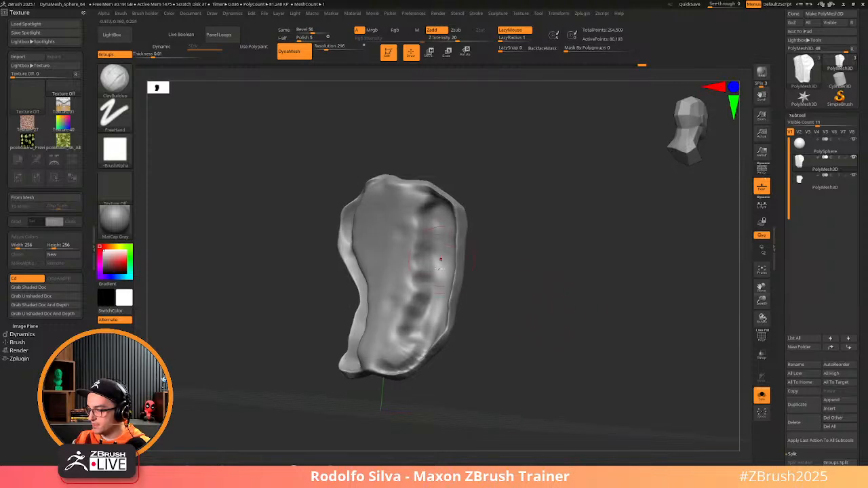
pyautogui.press('b')
pyautogui.press('i')
pyautogui.press('n')
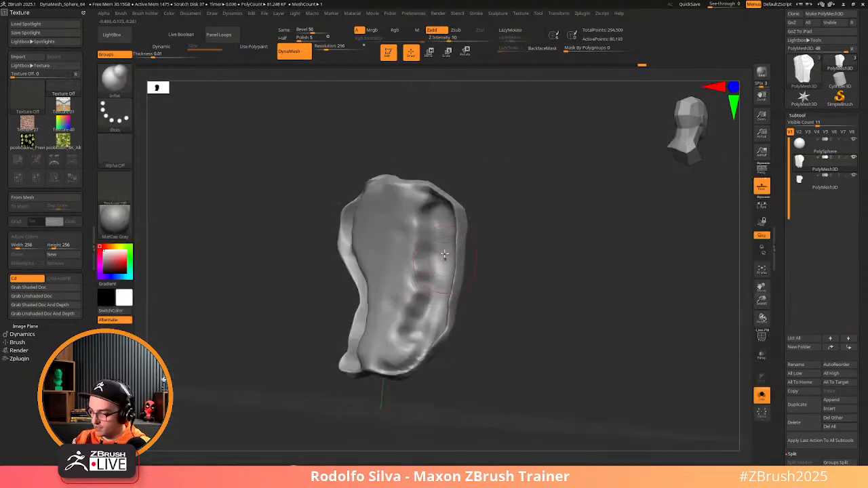
pyautogui.moveTo(438, 257)
pyautogui.mouseDown()
pyautogui.moveTo(432, 296)
pyautogui.moveTo(441, 281)
pyautogui.mouseUp()
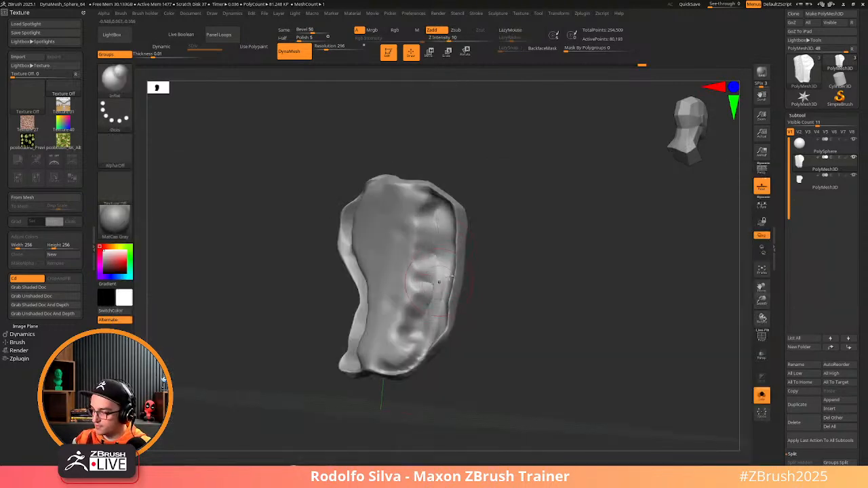
pyautogui.hotkey('ctrl', 'z')
# Turn on BackfaceMask in the Inflat brush's auto masking settings
pyautogui.click(121, 13)
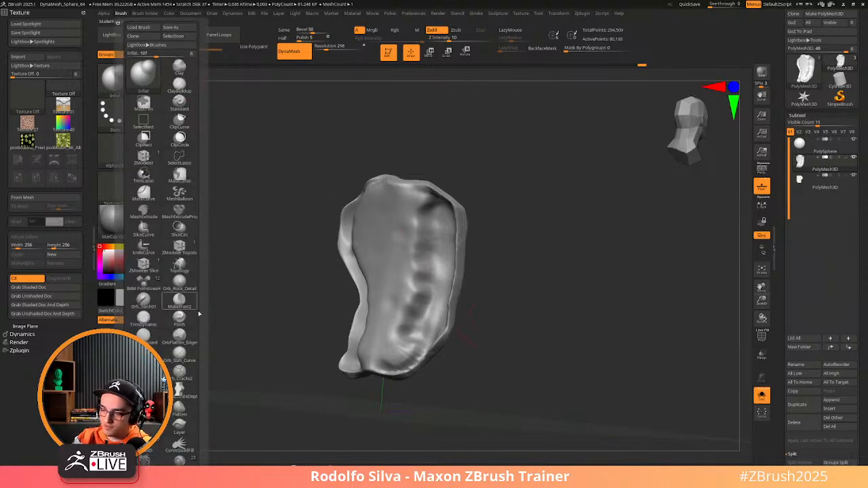
pyautogui.scroll(-5, 198, 237)
pyautogui.press('shift')
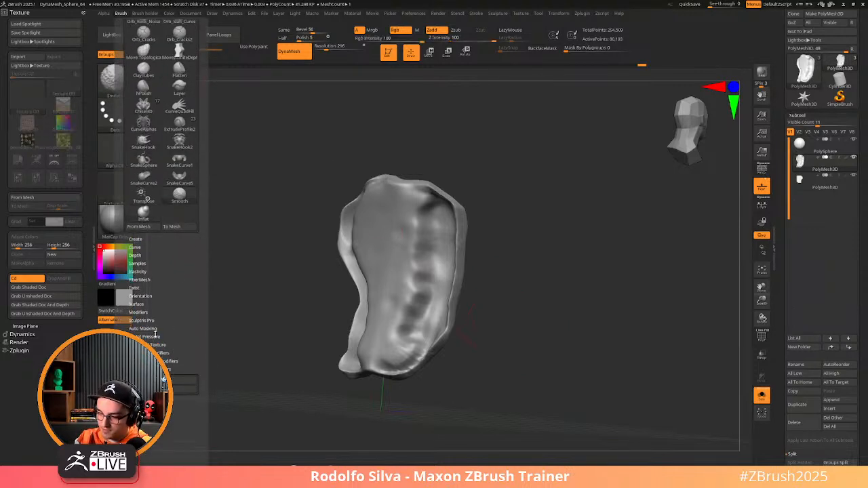
pyautogui.click(143, 327)
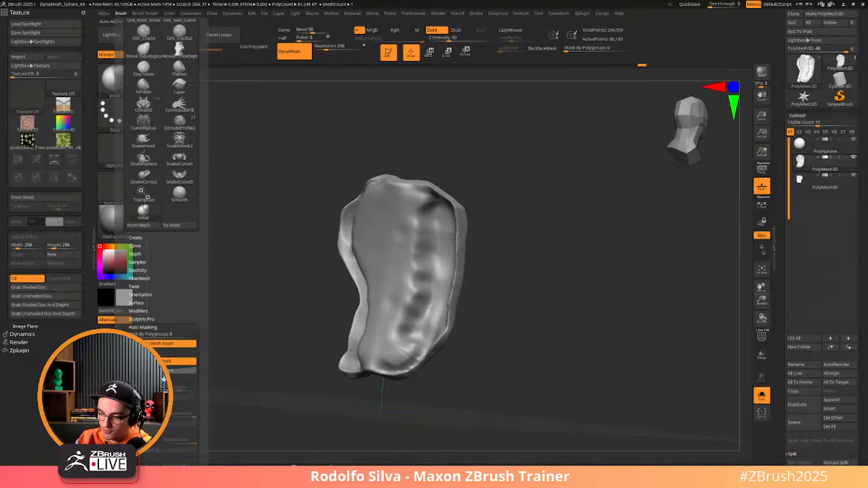
pyautogui.click(161, 432)
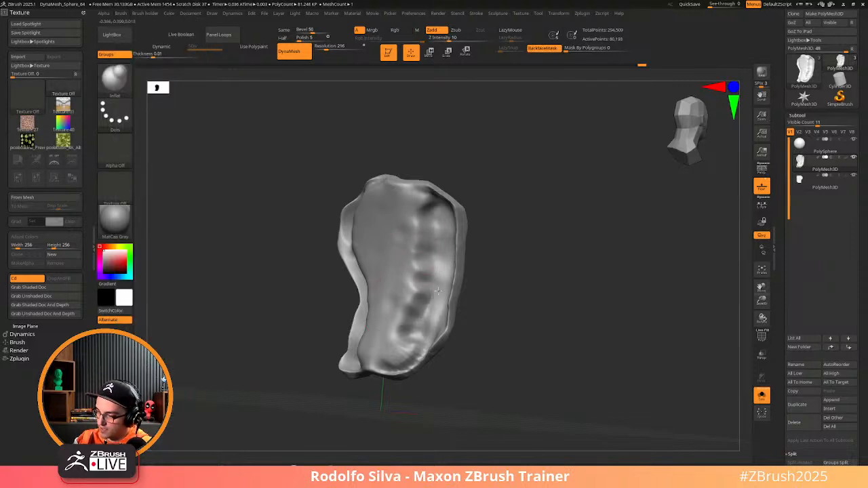
# Adjust the Inflat brush size and inflate the plate's back face along its side edges
pyautogui.press('s')
pyautogui.moveTo(444, 248); pyautogui.dragTo(434, 317)
pyautogui.moveTo(441, 209)
pyautogui.mouseDown()
pyautogui.moveTo(427, 316)
pyautogui.moveTo(432, 220)
pyautogui.mouseUp()
pyautogui.moveTo(522, 329)
pyautogui.mouseDown()
pyautogui.moveTo(447, 349)
pyautogui.moveTo(509, 325)
pyautogui.mouseUp()
pyautogui.moveTo(445, 231)
pyautogui.mouseDown()
pyautogui.moveTo(441, 298)
pyautogui.moveTo(441, 218)
pyautogui.mouseUp()
pyautogui.moveTo(380, 319)
pyautogui.mouseDown()
pyautogui.moveTo(334, 224)
pyautogui.moveTo(360, 326)
pyautogui.moveTo(357, 310)
pyautogui.moveTo(349, 356)
pyautogui.moveTo(366, 343)
pyautogui.mouseUp()
# Undo the first DynaMesh update of the inflated back, smooth its side and remesh the plate again
pyautogui.moveTo(544, 345)
pyautogui.keyDown('ctrl'); pyautogui.mouseDown()
pyautogui.moveTo(509, 372)
pyautogui.moveTo(508, 388)
pyautogui.mouseUp(); pyautogui.keyUp('ctrl')
pyautogui.moveTo(516, 333); pyautogui.dragTo(519, 314)
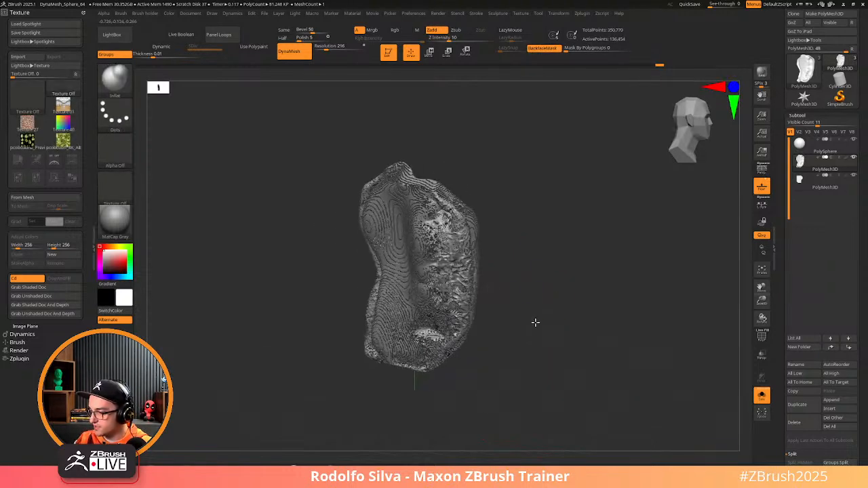
pyautogui.hotkey('ctrl', 'z')
pyautogui.moveTo(462, 298)
pyautogui.keyDown('shift'); pyautogui.mouseDown()
pyautogui.moveTo(444, 271)
pyautogui.moveTo(441, 238)
pyautogui.moveTo(418, 334)
pyautogui.moveTo(448, 320)
pyautogui.mouseUp(); pyautogui.keyUp('shift')
pyautogui.moveTo(515, 353)
pyautogui.keyDown('ctrl'); pyautogui.mouseDown()
pyautogui.moveTo(538, 382)
pyautogui.moveTo(546, 349)
pyautogui.mouseUp(); pyautogui.keyUp('ctrl')
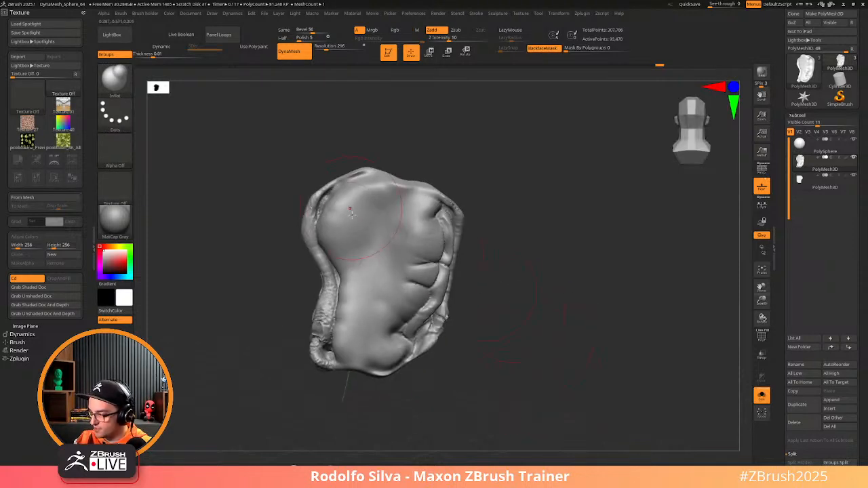
# Inflate both sides of the back face further, remesh with DynaMesh, and smooth the creases along the rim
pyautogui.moveTo(366, 278)
pyautogui.mouseDown()
pyautogui.moveTo(343, 288)
pyautogui.moveTo(329, 223)
pyautogui.moveTo(343, 204)
pyautogui.mouseUp()
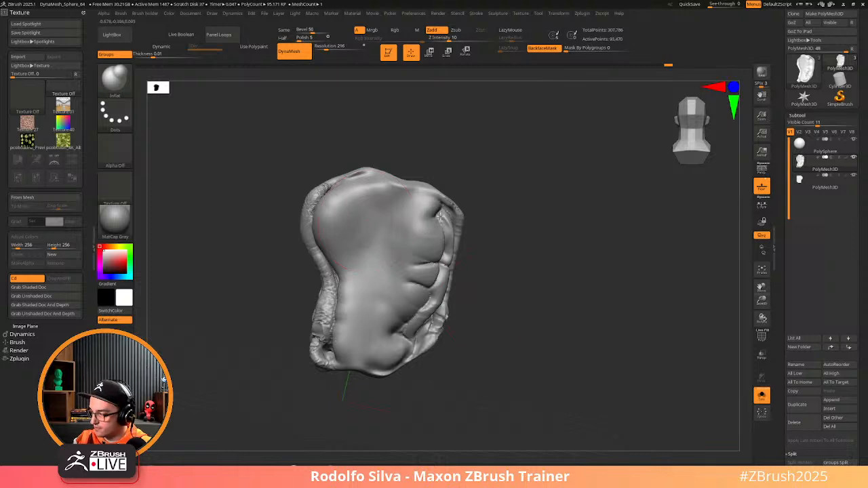
pyautogui.moveTo(440, 216)
pyautogui.mouseDown()
pyautogui.moveTo(427, 312)
pyautogui.moveTo(412, 339)
pyautogui.mouseUp()
pyautogui.keyDown('ctrl'); pyautogui.moveTo(509, 356); pyautogui.dragTo(526, 383); pyautogui.keyUp('ctrl')
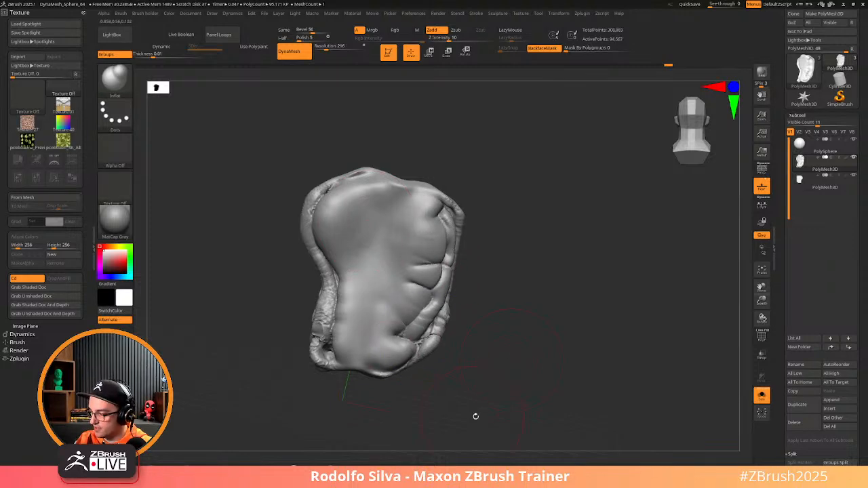
pyautogui.moveTo(423, 328)
pyautogui.keyDown('shift'); pyautogui.mouseDown()
pyautogui.moveTo(429, 335)
pyautogui.moveTo(411, 339)
pyautogui.mouseUp(); pyautogui.keyUp('shift')
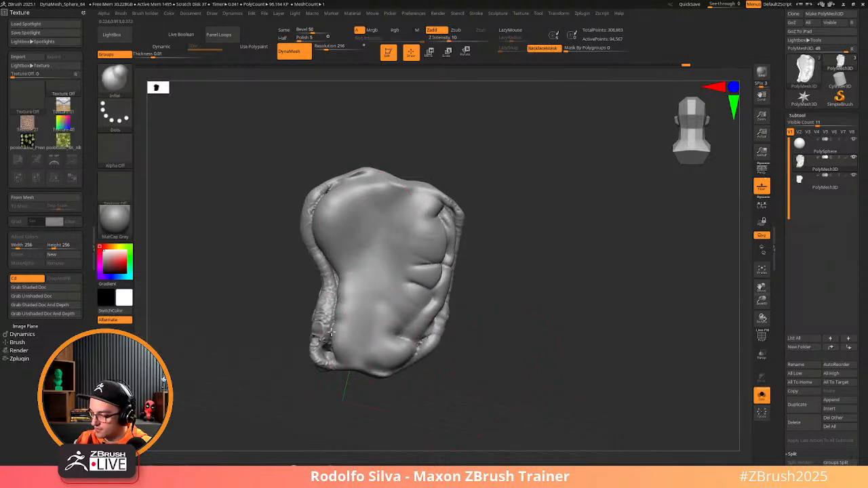
pyautogui.moveTo(331, 331)
pyautogui.keyDown('shift'); pyautogui.mouseDown()
pyautogui.moveTo(317, 343)
pyautogui.moveTo(330, 190)
pyautogui.moveTo(366, 174)
pyautogui.mouseUp(); pyautogui.keyUp('shift')
# Inflate the back face's side edges and lower corner again, updating the DynaMesh after the strokes
pyautogui.moveTo(435, 213)
pyautogui.mouseDown()
pyautogui.moveTo(453, 210)
pyautogui.moveTo(441, 285)
pyautogui.moveTo(410, 332)
pyautogui.mouseUp()
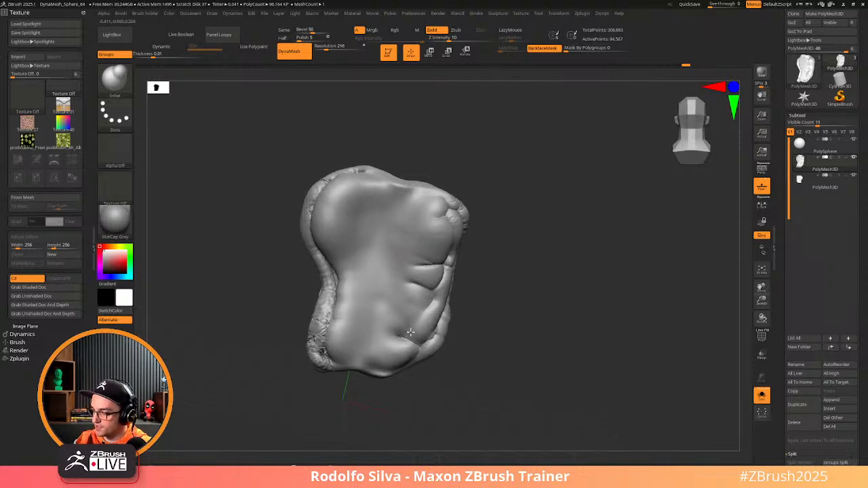
pyautogui.keyDown('ctrl'); pyautogui.moveTo(475, 359); pyautogui.dragTo(500, 378); pyautogui.keyUp('ctrl')
pyautogui.moveTo(327, 319)
pyautogui.mouseDown()
pyautogui.moveTo(325, 347)
pyautogui.moveTo(342, 348)
pyautogui.moveTo(325, 345)
pyautogui.mouseUp()
pyautogui.moveTo(461, 374)
pyautogui.keyDown('ctrl'); pyautogui.mouseDown()
pyautogui.moveTo(488, 393)
pyautogui.moveTo(537, 405)
pyautogui.mouseUp(); pyautogui.keyUp('ctrl')
# Check the plate's polygroups, isolate the front-face group and grow its visible region
pyautogui.keyDown('alt'); pyautogui.moveTo(432, 374); pyautogui.dragTo(498, 374); pyautogui.keyUp('alt')
pyautogui.hotkey('shift', 'f')
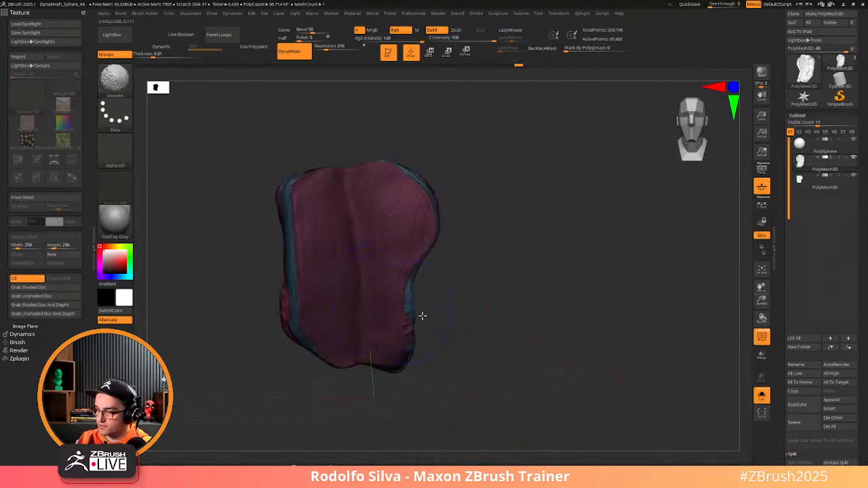
pyautogui.moveTo(466, 343); pyautogui.dragTo(481, 313)
pyautogui.hotkey('shift', 'f')
pyautogui.keyDown('ctrl'); pyautogui.keyDown('shift'); pyautogui.click(375, 249); pyautogui.keyUp('shift'); pyautogui.keyUp('ctrl')
pyautogui.hotkey('ctrl', 'shift', 'x')
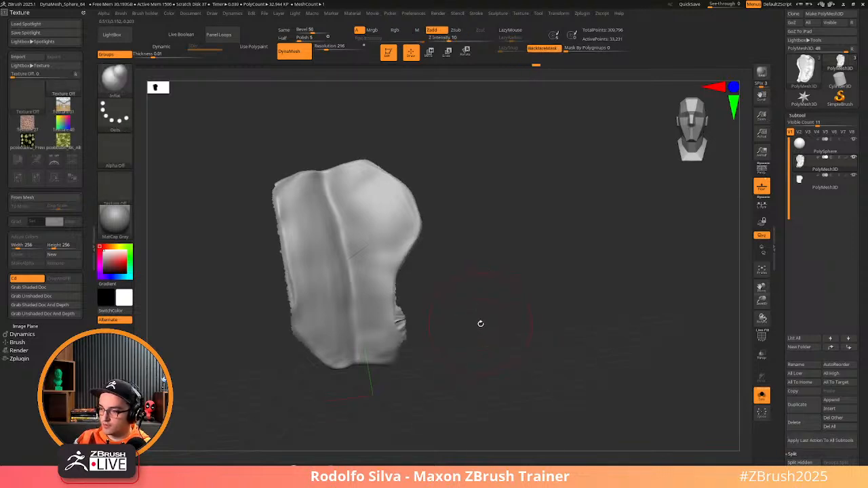
# Undo the last two visibility changes to show the whole plate, and redo them
pyautogui.moveTo(482, 328)
pyautogui.mouseDown()
pyautogui.moveTo(477, 335)
pyautogui.moveTo(508, 331)
pyautogui.mouseUp()
pyautogui.hotkey('ctrl', 'z')
pyautogui.hotkey('ctrl', 'z')
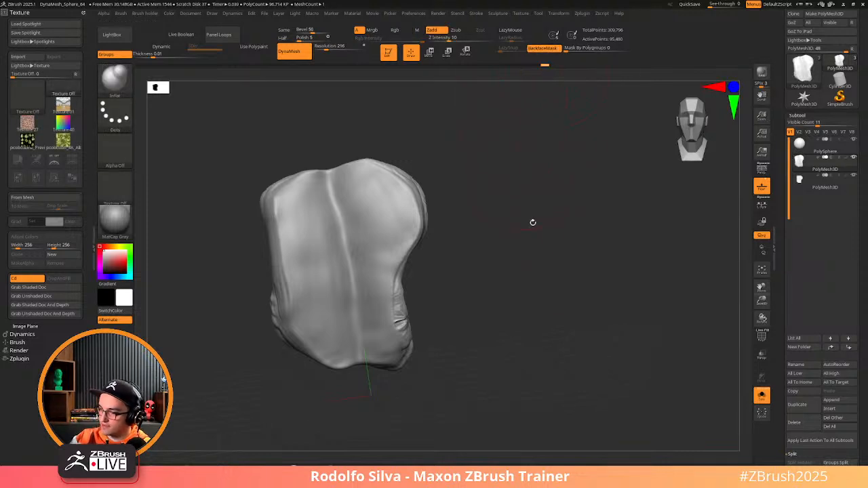
pyautogui.hotkey('ctrl', 'shift', 'z')
pyautogui.hotkey('ctrl', 'shift', 'z')
# Delete the hidden geometry to keep only the front face, and check its wireframe
pyautogui.moveTo(572, 369); pyautogui.dragTo(595, 360)
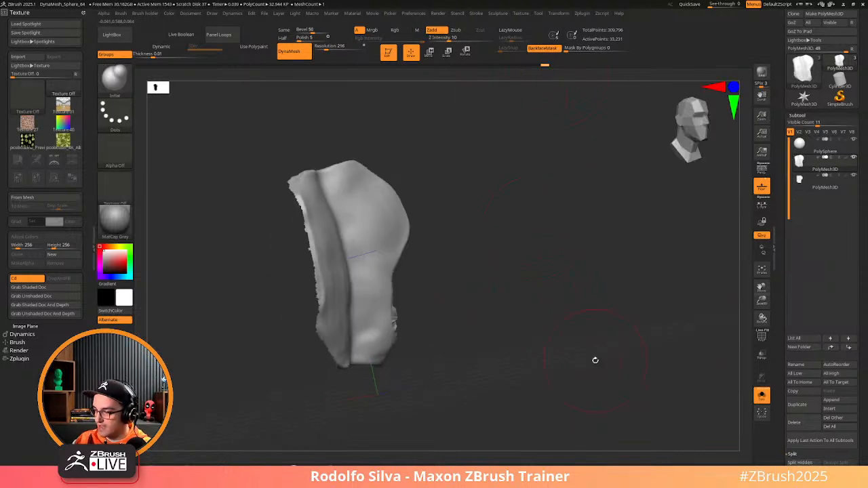
pyautogui.hotkey('shift', 'g')
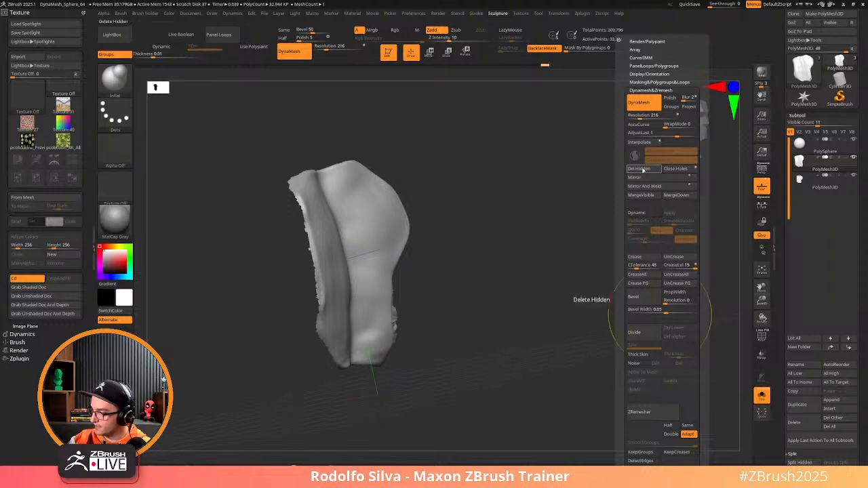
pyautogui.click(643, 170)
pyautogui.moveTo(523, 383); pyautogui.dragTo(530, 371)
pyautogui.moveTo(783, 287); pyautogui.dragTo(783, 160)
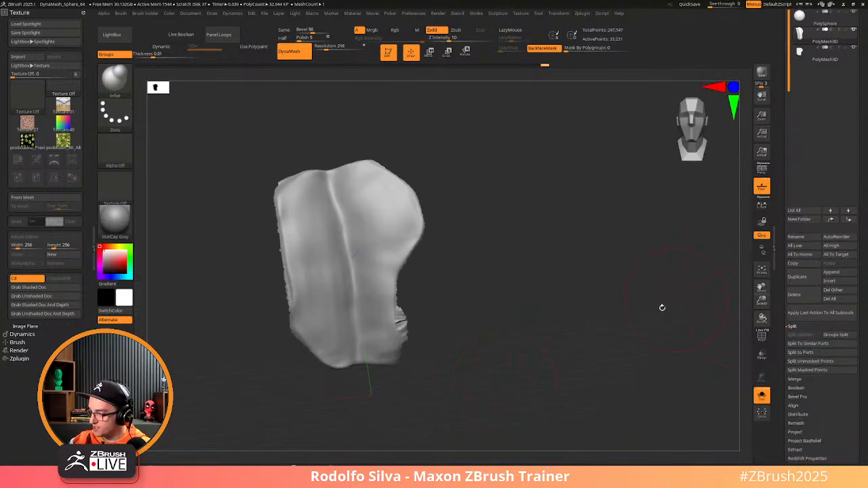
pyautogui.hotkey('ctrl', 'shift')
pyautogui.hotkey('shift', 'f')
pyautogui.hotkey('shift', 'f')
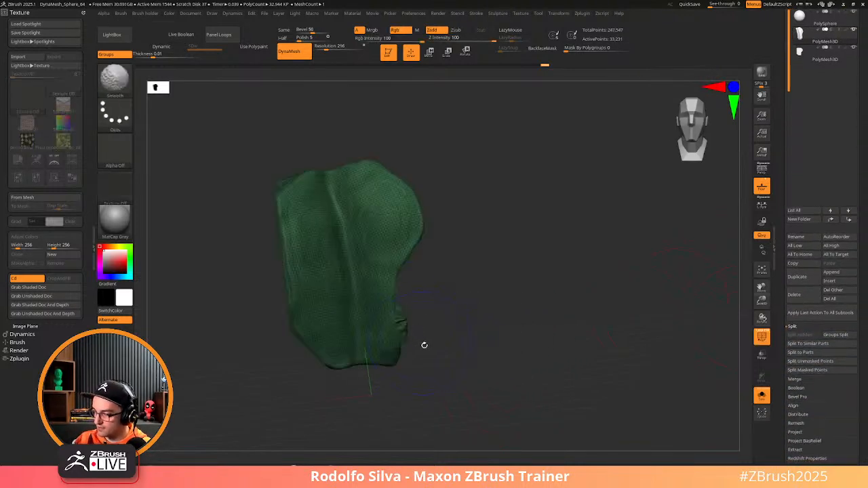
# Set ZRemesher to half the polygon count and turn on KeepGroups
pyautogui.moveTo(778, 336); pyautogui.dragTo(785, 294)
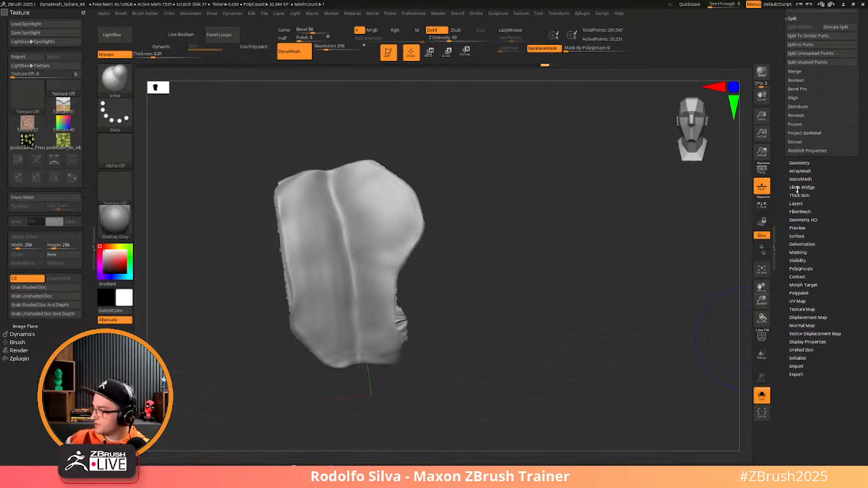
pyautogui.click(801, 164)
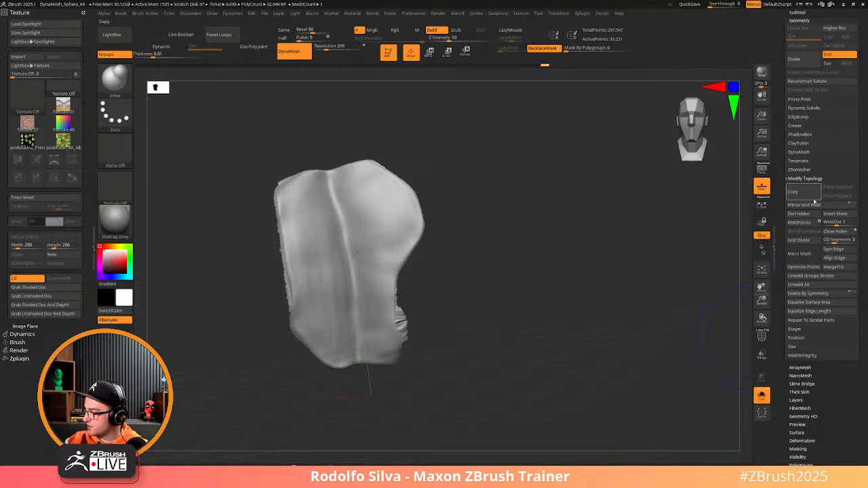
pyautogui.press('shift')
pyautogui.click(803, 170)
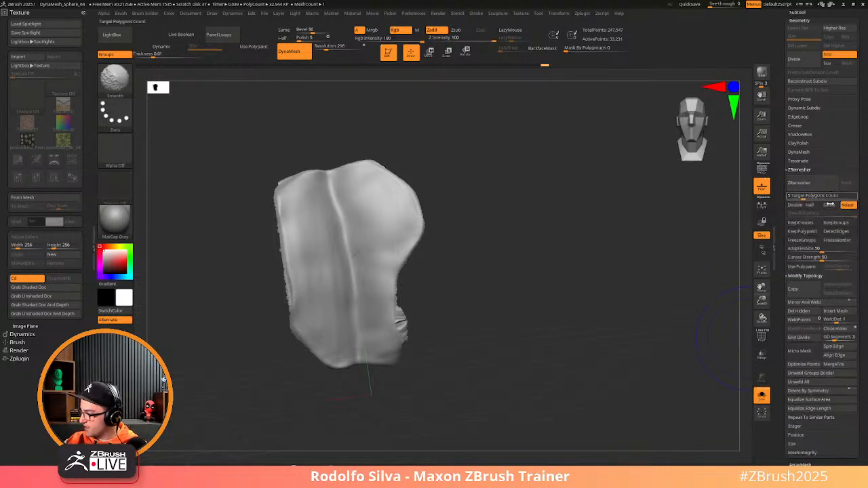
pyautogui.click(818, 205)
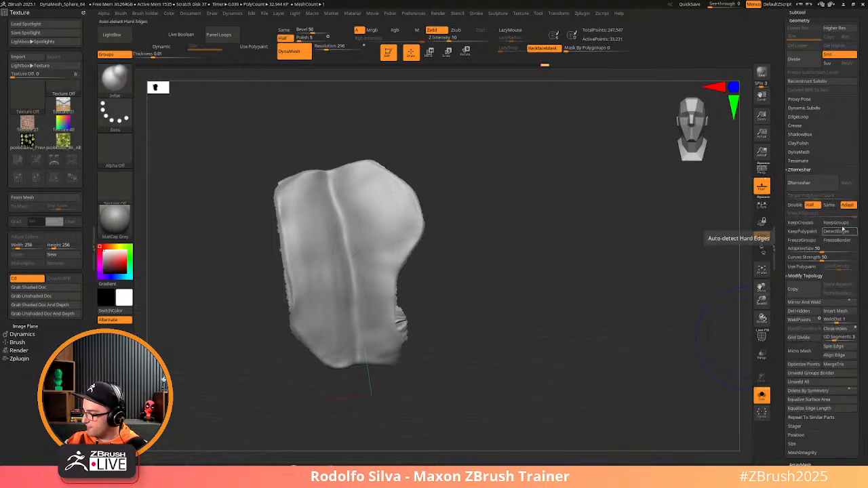
pyautogui.click(841, 223)
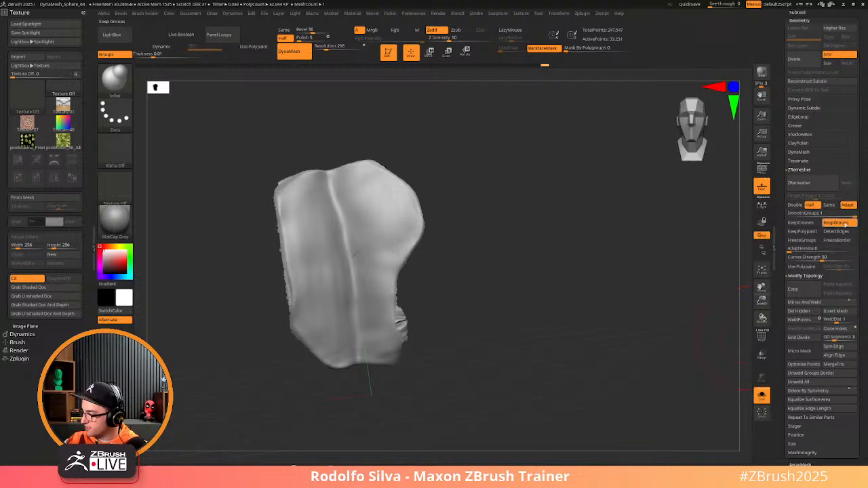
# Set SmoothGroups to 0.1 and retopologize the front face with ZRemesher
pyautogui.moveTo(802, 214); pyautogui.dragTo(795, 215)
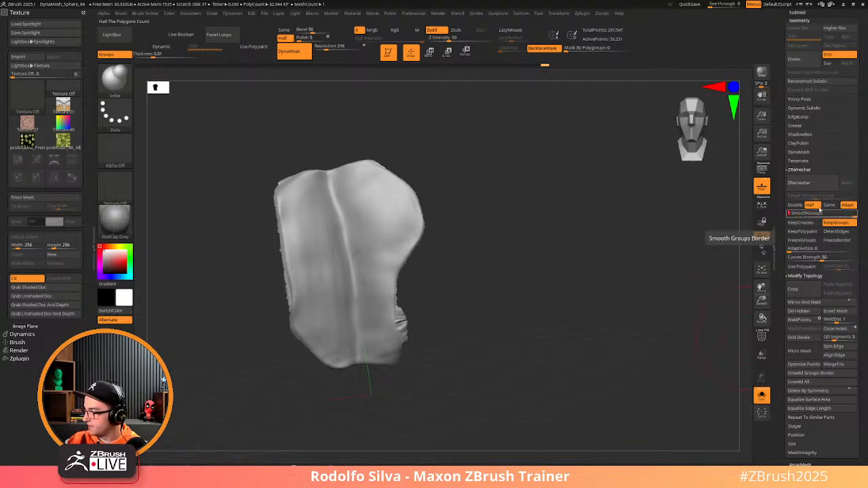
pyautogui.moveTo(849, 215); pyautogui.dragTo(846, 214)
pyautogui.click(800, 215)
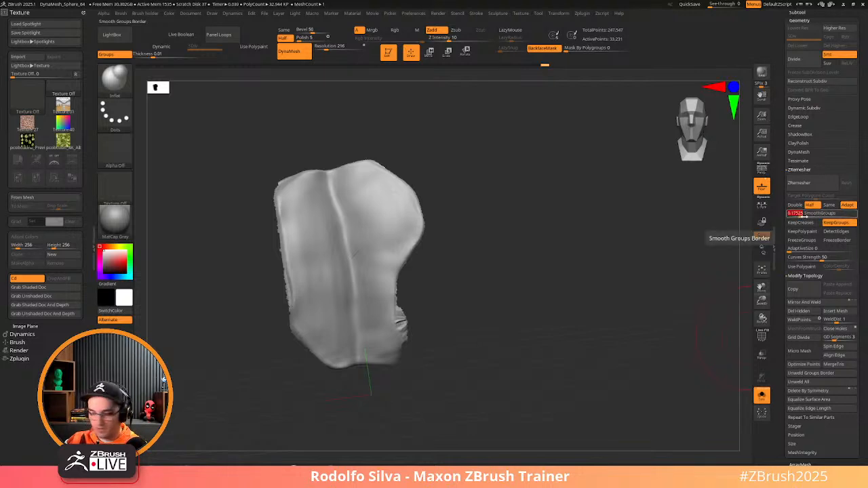
pyautogui.write('.1')
pyautogui.press('Return')
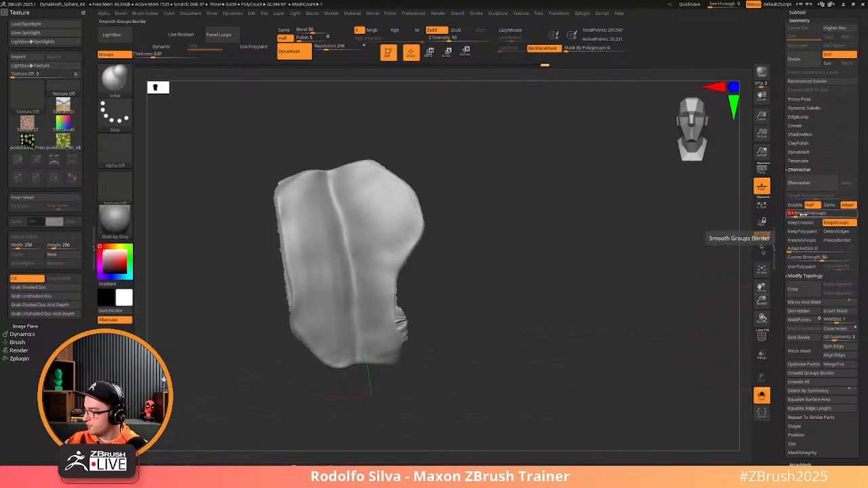
pyautogui.click(817, 187)
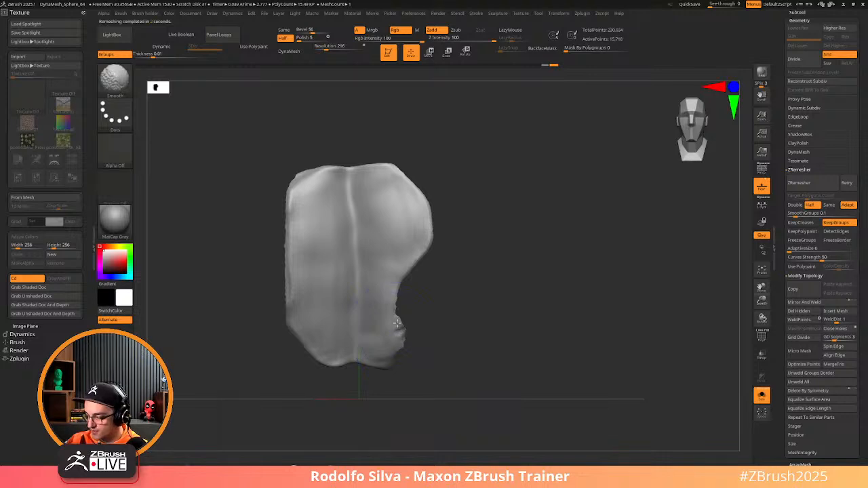
# Show the front face's wireframe and run ZRemesher again at half the polygon count
pyautogui.moveTo(397, 324)
pyautogui.mouseDown()
pyautogui.moveTo(486, 374)
pyautogui.moveTo(306, 295)
pyautogui.mouseUp()
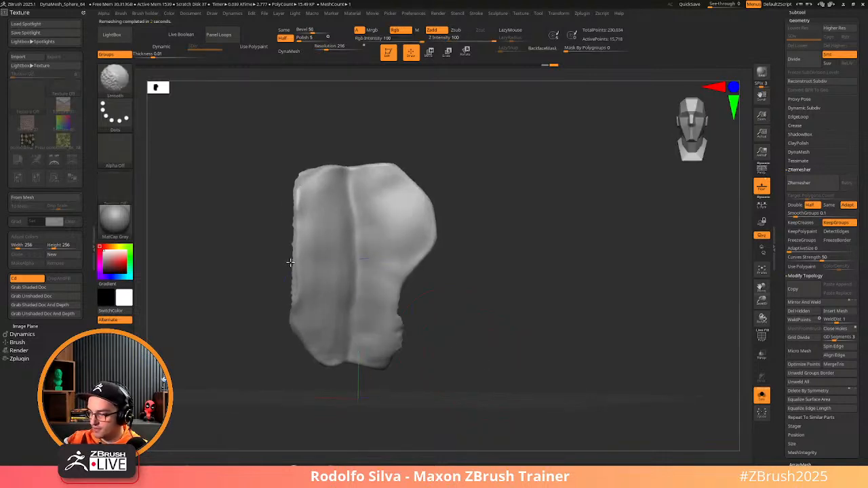
pyautogui.hotkey('shift', 'f')
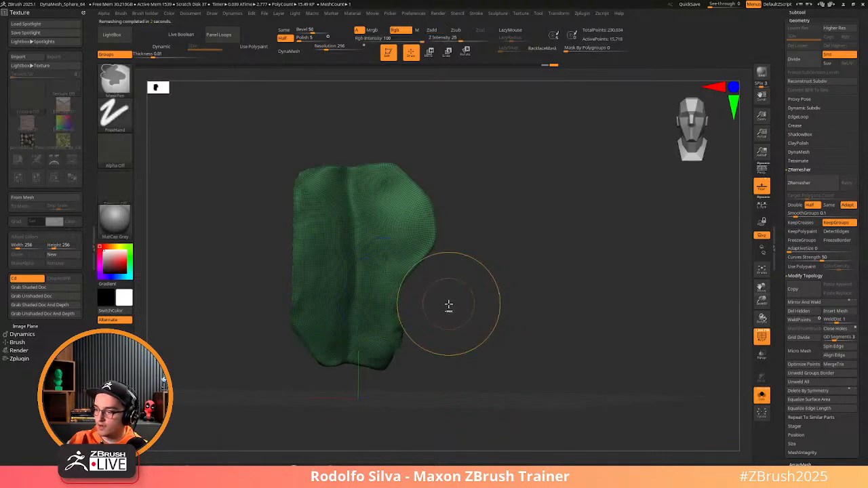
pyautogui.scroll(-10, 787, 258)
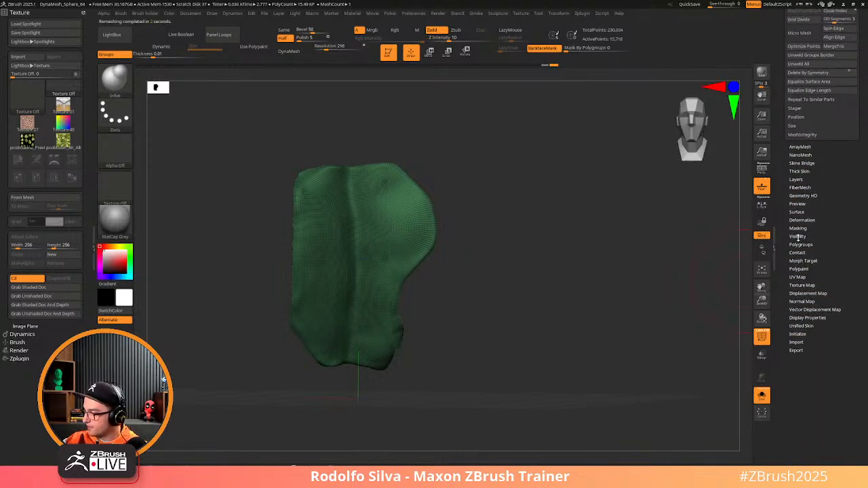
pyautogui.scroll(8, 793, 172)
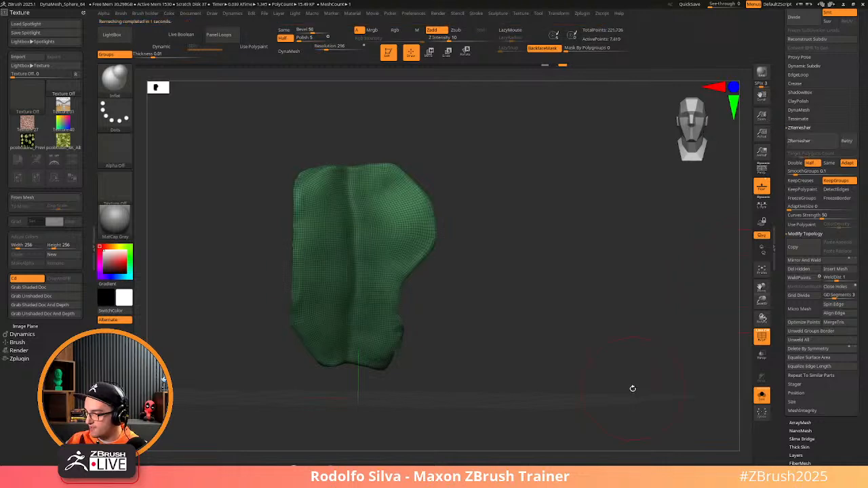
# Mask the front face's open border by feature with Groups and Crease off, and invert the mask
pyautogui.scroll(-1, 781, 238)
pyautogui.scroll(-10, 787, 204)
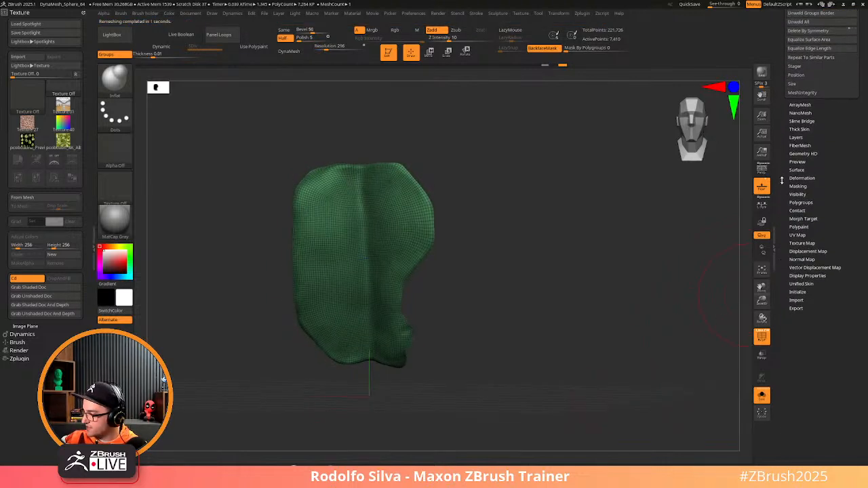
pyautogui.press('shift')
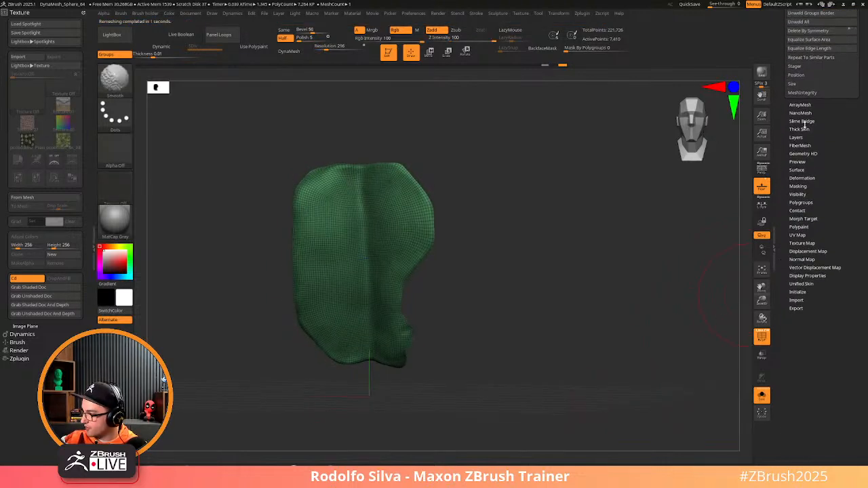
pyautogui.keyDown('shift'); pyautogui.click(806, 186); pyautogui.keyUp('shift')
pyautogui.click(840, 300)
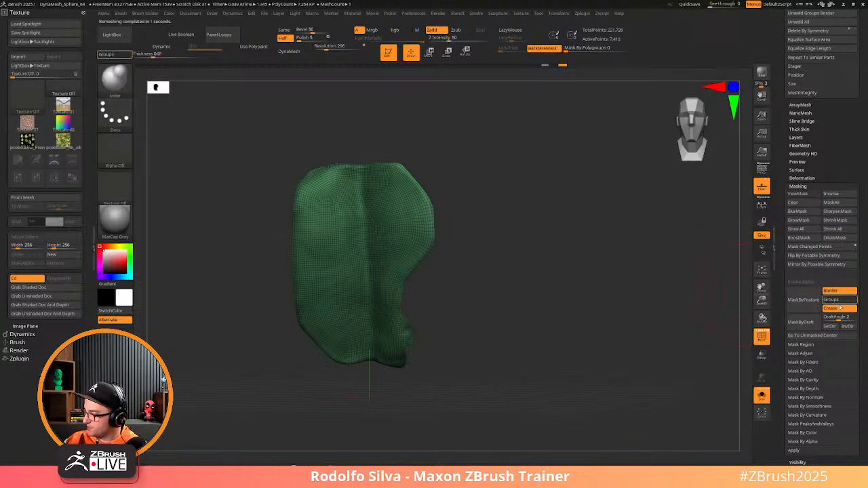
pyautogui.click(840, 308)
pyautogui.click(806, 301)
pyautogui.keyDown('ctrl'); pyautogui.click(470, 366); pyautogui.keyUp('ctrl')
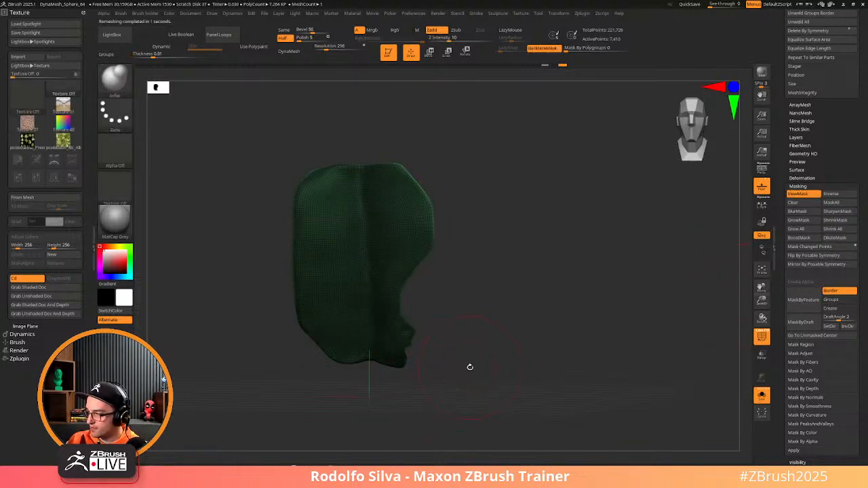
pyautogui.keyDown('shift'); pyautogui.moveTo(470, 366); pyautogui.dragTo(354, 231); pyautogui.keyUp('shift')
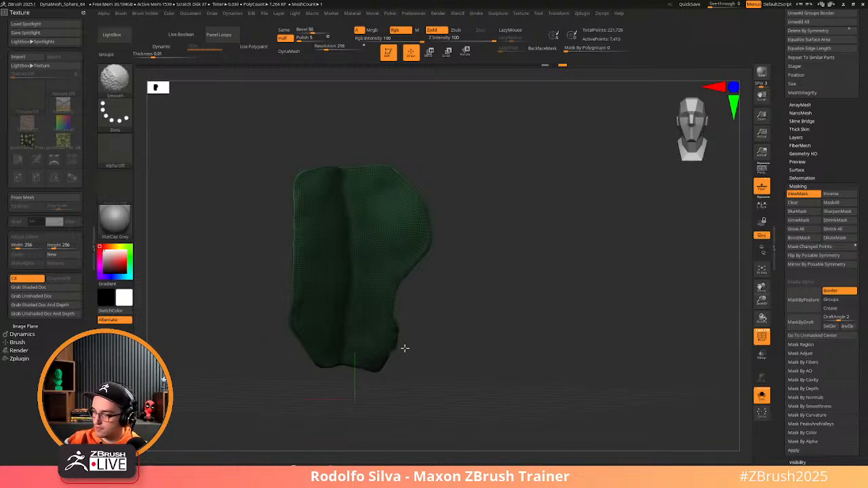
# Hide the ragged bump along the front face's lower side edge with SelectRect and delete the hidden polygons
pyautogui.moveTo(416, 362)
pyautogui.mouseDown()
pyautogui.moveTo(442, 328)
pyautogui.moveTo(387, 324)
pyautogui.moveTo(421, 319)
pyautogui.moveTo(407, 367)
pyautogui.moveTo(423, 376)
pyautogui.mouseUp()
pyautogui.keyDown('ctrl'); pyautogui.keyDown('shift'); pyautogui.click(115, 80); pyautogui.keyUp('shift'); pyautogui.keyUp('ctrl')
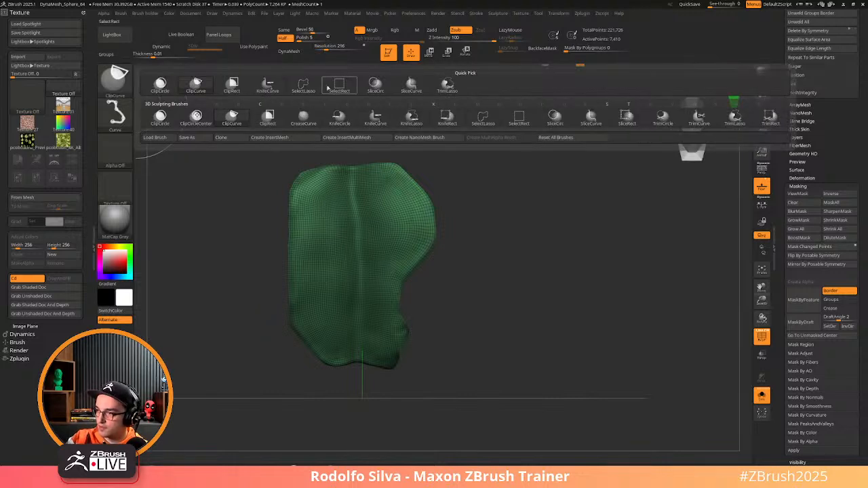
pyautogui.keyDown('ctrl'); pyautogui.keyDown('shift'); pyautogui.click(339, 87); pyautogui.keyUp('shift'); pyautogui.keyUp('ctrl')
pyautogui.keyDown('ctrl'); pyautogui.keyDown('shift'); pyautogui.moveTo(419, 315); pyautogui.dragTo(399, 374); pyautogui.keyUp('shift'); pyautogui.keyUp('ctrl')
pyautogui.press('space')
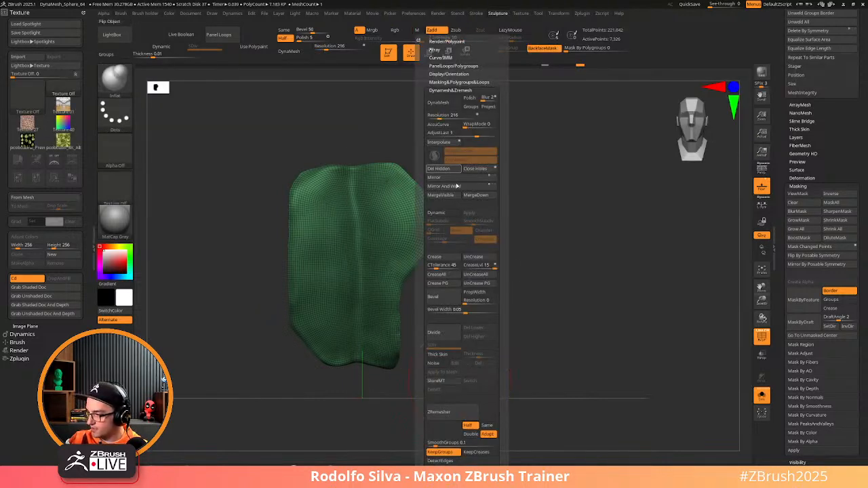
# Retopologize the trimmed front face with ZRemesher at half the polygon count
pyautogui.moveTo(545, 327); pyautogui.dragTo(558, 322)
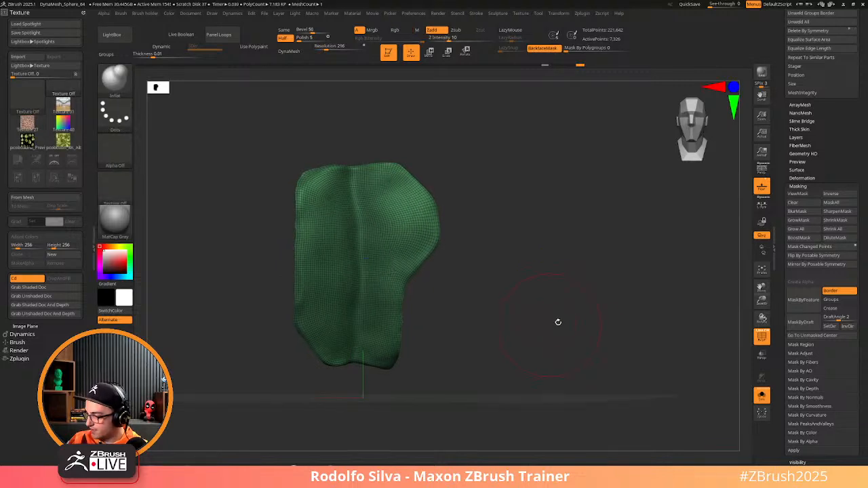
pyautogui.scroll(10, 807, 196)
pyautogui.click(799, 188)
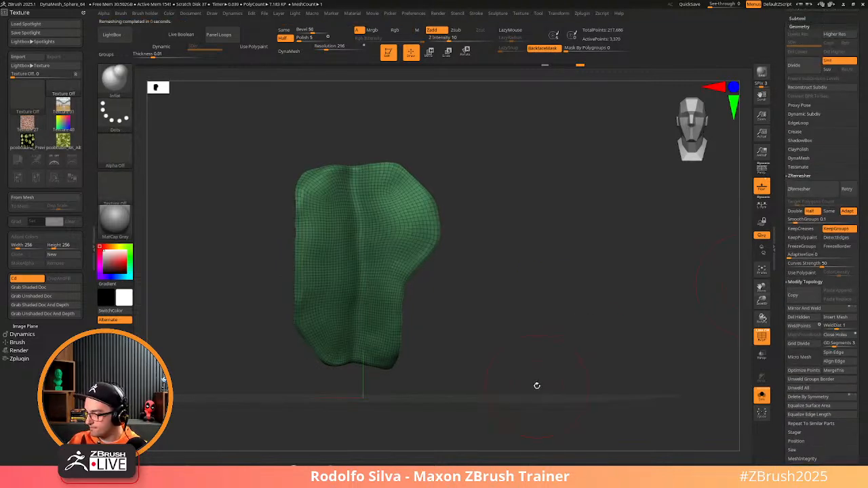
pyautogui.moveTo(537, 392)
pyautogui.mouseDown()
pyautogui.moveTo(506, 384)
pyautogui.moveTo(546, 373)
pyautogui.mouseUp()
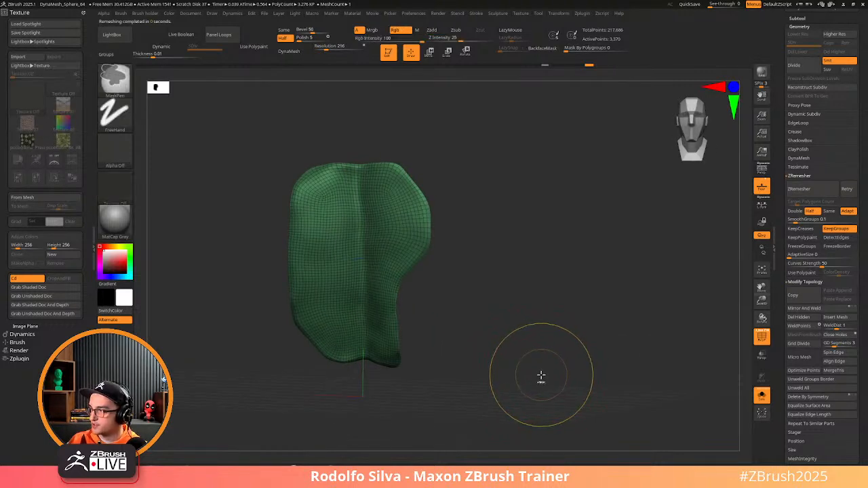
# Subdivide the remeshed face three times, up to subdivision level 4
pyautogui.hotkey('ctrl', 'd')
pyautogui.hotkey('ctrl', 'd')
pyautogui.hotkey('ctrl', 'd')
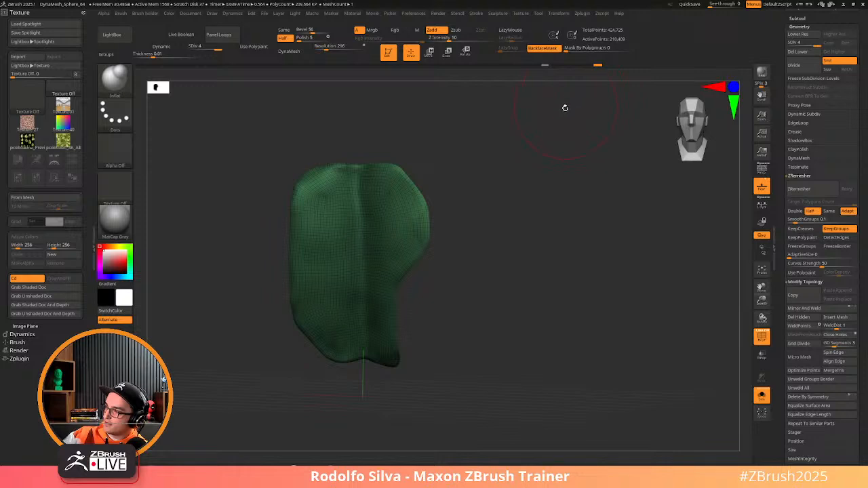
# Project the detail from the earlier undo-history state onto the subdivided face with Project History, and hide the wireframe
pyautogui.scroll(2, 781, 144)
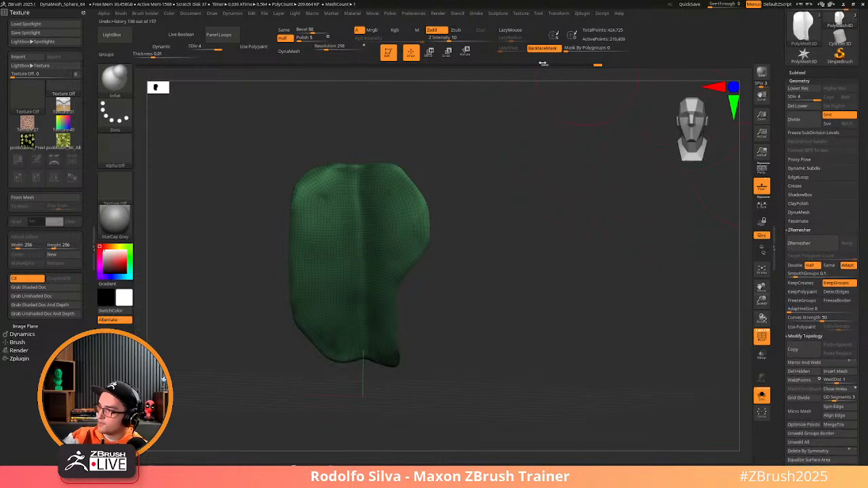
pyautogui.click(812, 72)
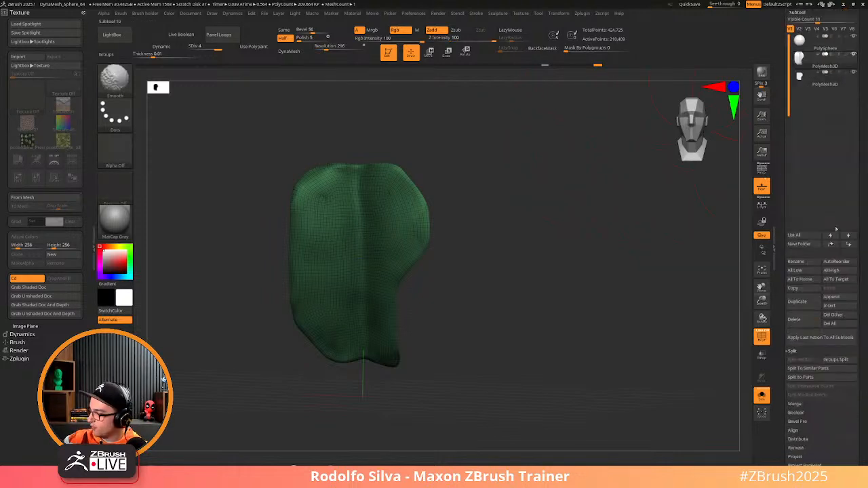
pyautogui.scroll(-2, 783, 419)
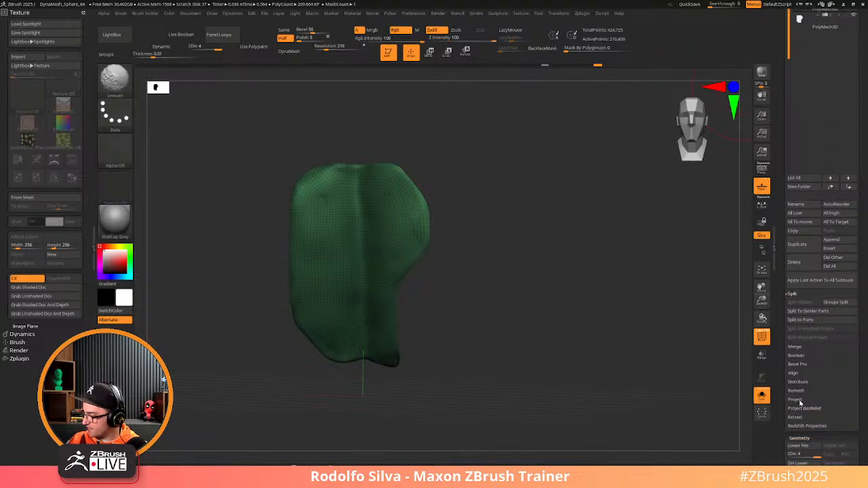
pyautogui.click(795, 400)
pyautogui.click(839, 426)
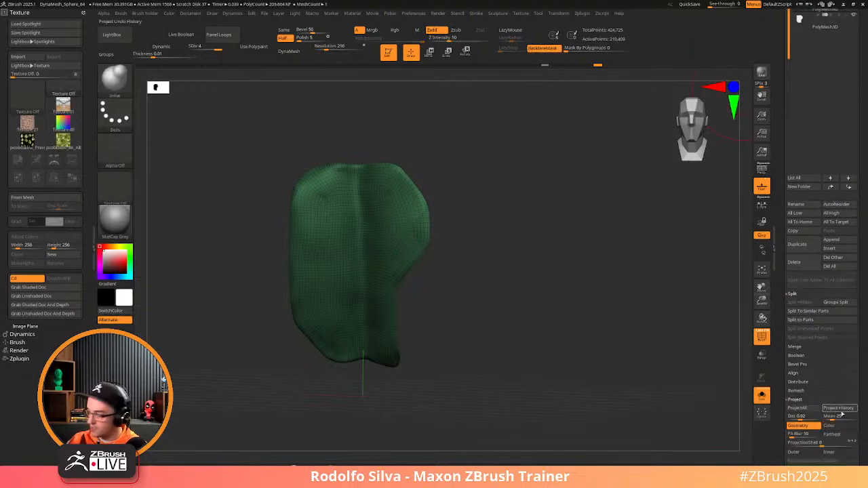
pyautogui.click(841, 410)
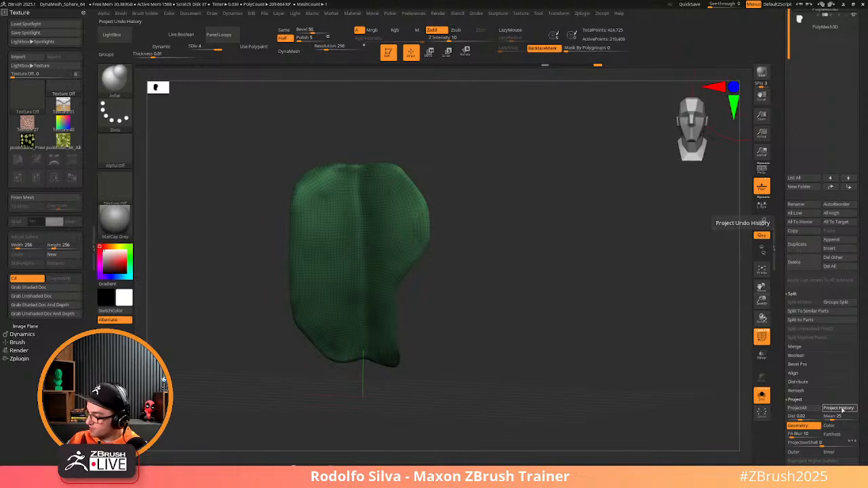
pyautogui.hotkey('shift', 'f')
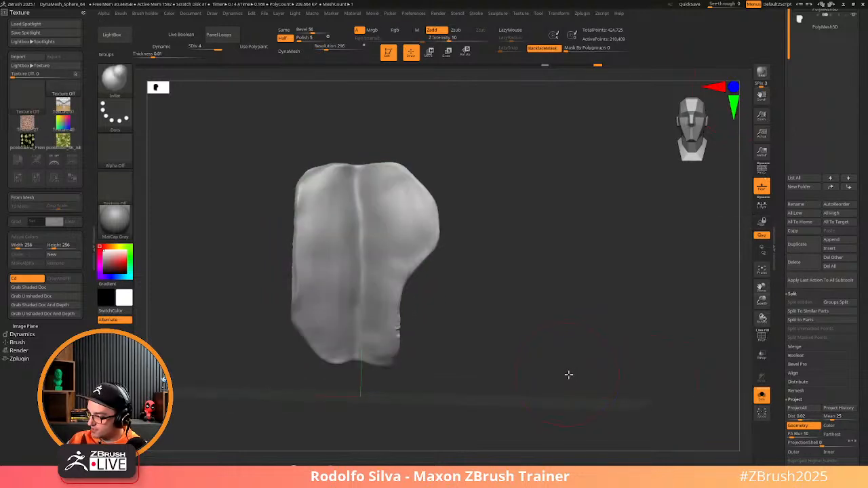
# Compare the face with its earlier undo-history state, return to the latest one and run Project History again
pyautogui.click(546, 65)
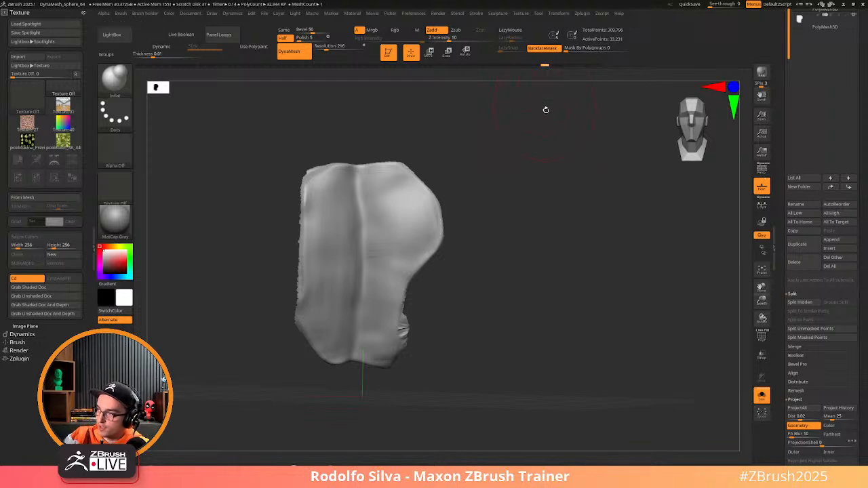
pyautogui.moveTo(547, 65); pyautogui.dragTo(598, 65)
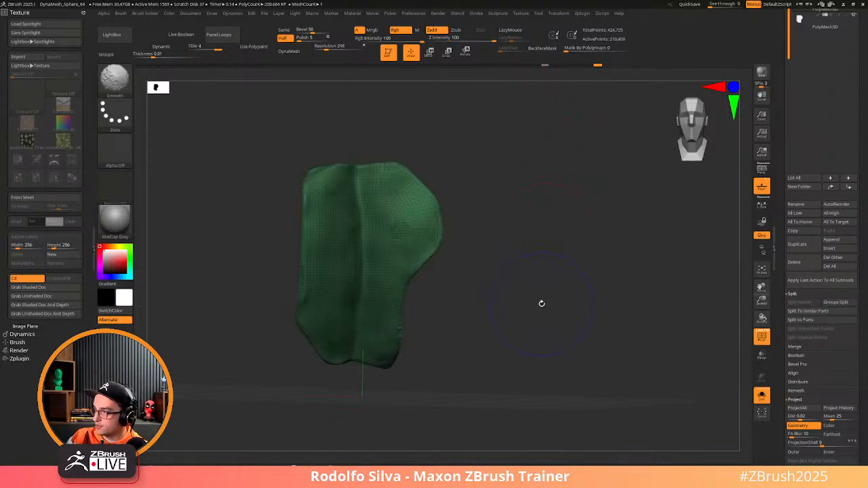
pyautogui.click(839, 408)
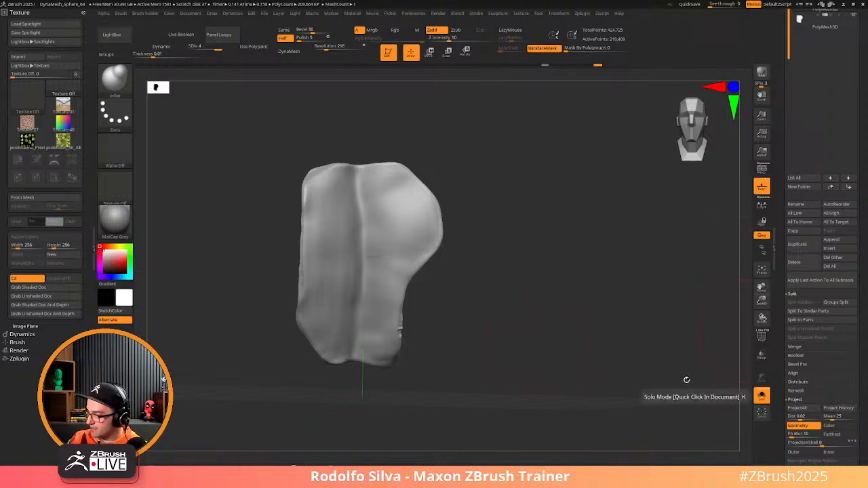
# Subdivide the projected face once more to level 5 and delete its lower subdivision levels
pyautogui.hotkey('ctrl', 'd')
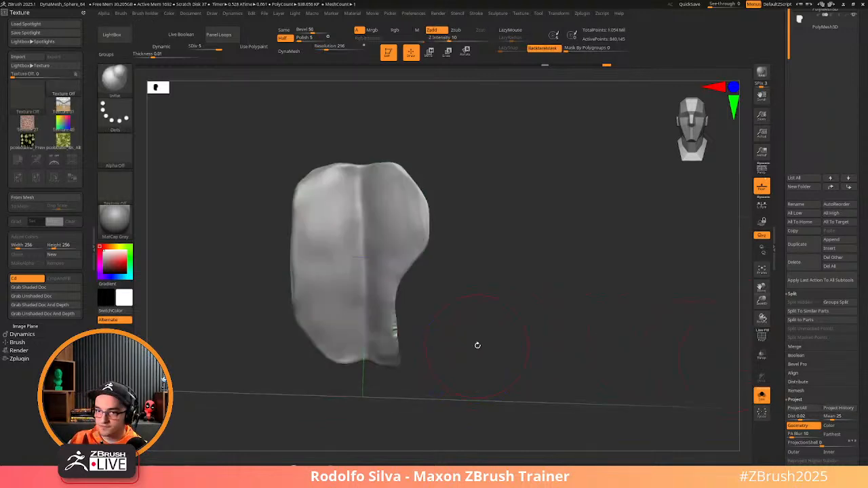
pyautogui.moveTo(477, 347); pyautogui.dragTo(465, 346)
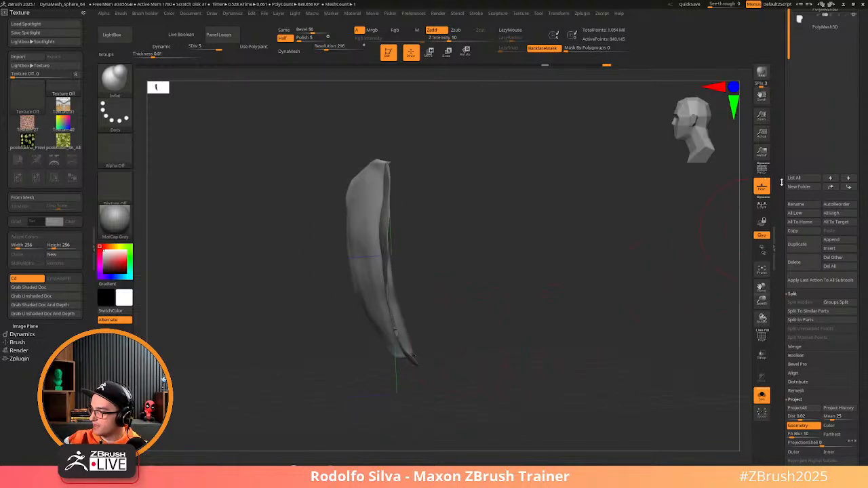
pyautogui.scroll(-5, 786, 149)
pyautogui.click(810, 288)
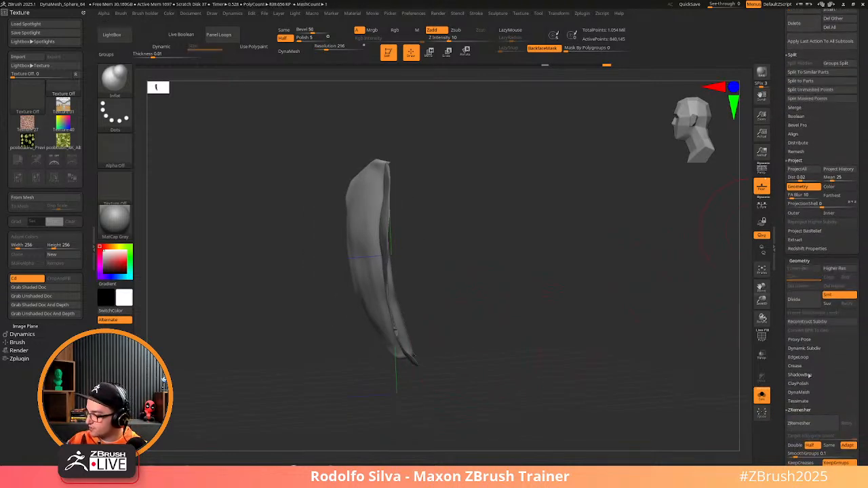
# Turn on Dynamic Subdiv for the face and set its thickness to 0.04841
pyautogui.click(804, 349)
pyautogui.click(799, 357)
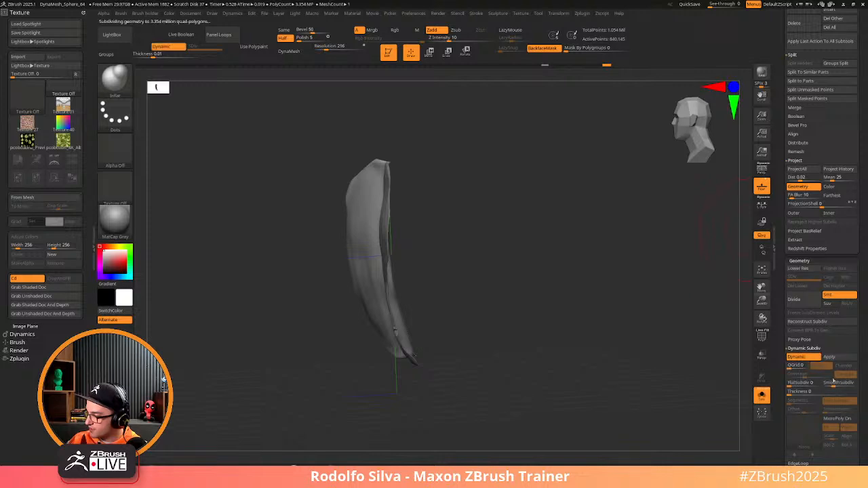
pyautogui.moveTo(776, 404); pyautogui.dragTo(819, 352)
pyautogui.click(801, 353)
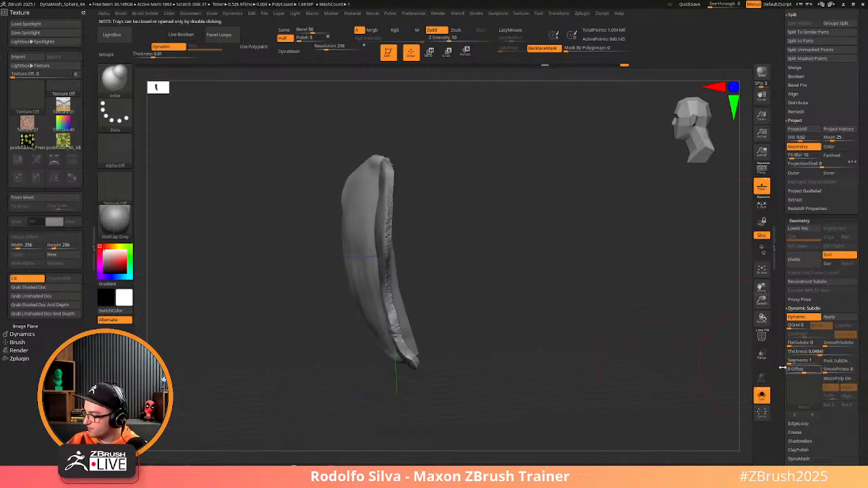
# Thin the face by setting the Dynamic Subdiv thickness to 0.02613
pyautogui.moveTo(624, 381); pyautogui.dragTo(633, 358)
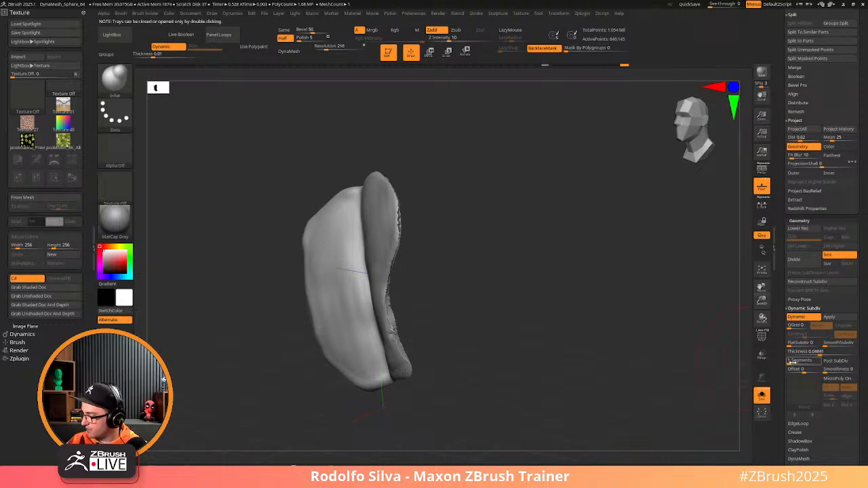
pyautogui.moveTo(571, 361); pyautogui.dragTo(468, 345)
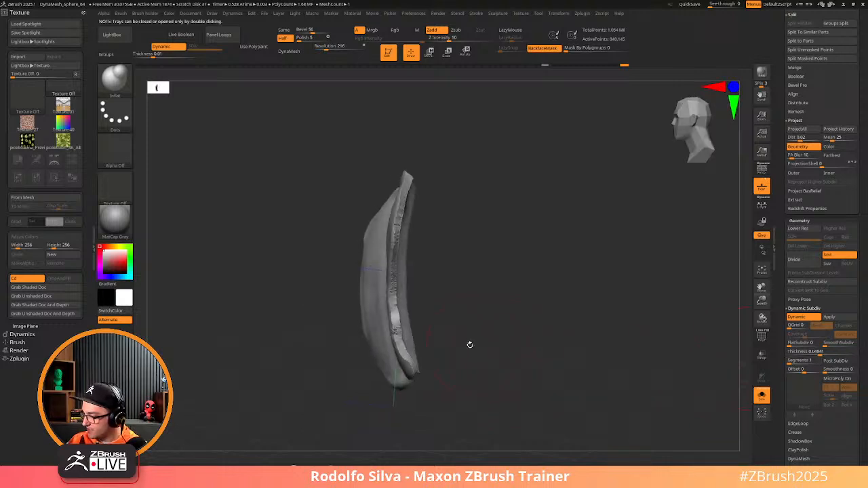
pyautogui.click(817, 354)
pyautogui.moveTo(812, 353); pyautogui.dragTo(814, 354)
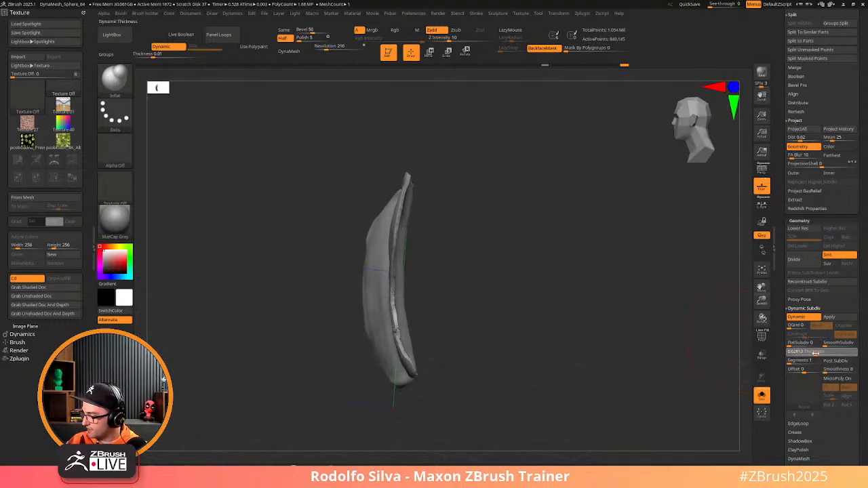
# Sculpt along the wide side panel of the folded shell piece with the ClayBuildup brush
pyautogui.moveTo(577, 357)
pyautogui.mouseDown()
pyautogui.moveTo(560, 305)
pyautogui.moveTo(587, 287)
pyautogui.moveTo(517, 344)
pyautogui.moveTo(579, 357)
pyautogui.moveTo(574, 338)
pyautogui.moveTo(554, 325)
pyautogui.moveTo(547, 349)
pyautogui.moveTo(413, 365)
pyautogui.mouseUp()
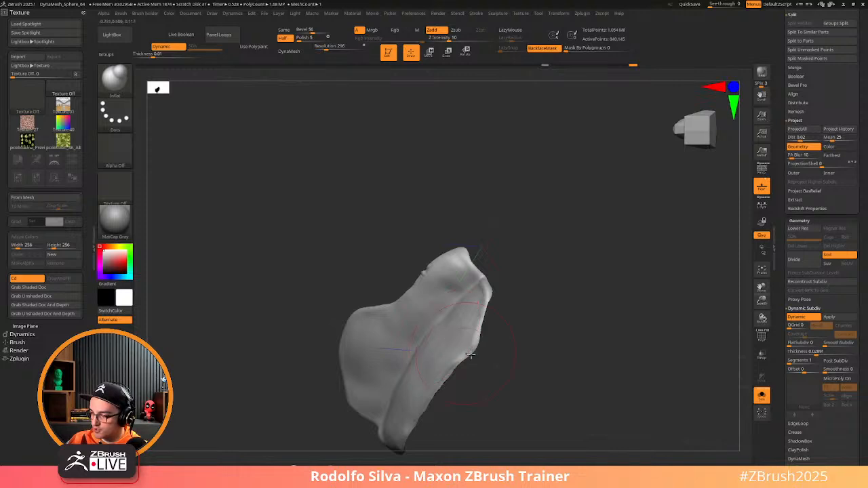
pyautogui.moveTo(470, 355); pyautogui.dragTo(508, 362)
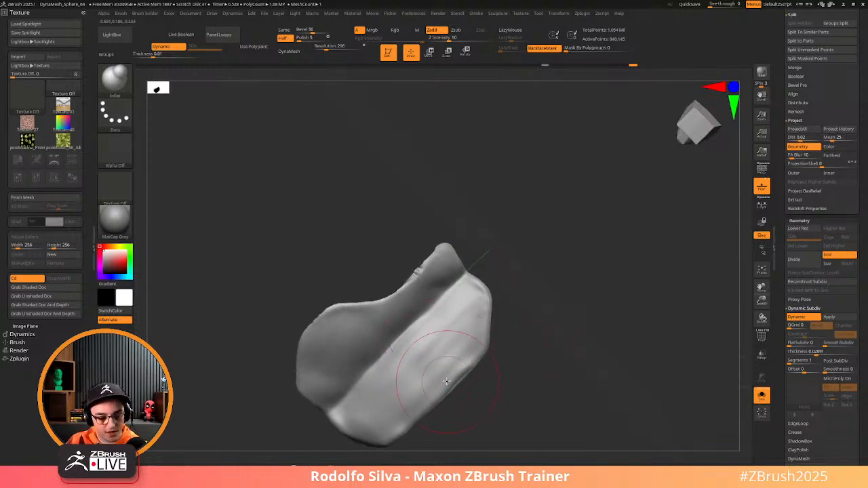
pyautogui.press('b')
pyautogui.press('c')
pyautogui.press('b')
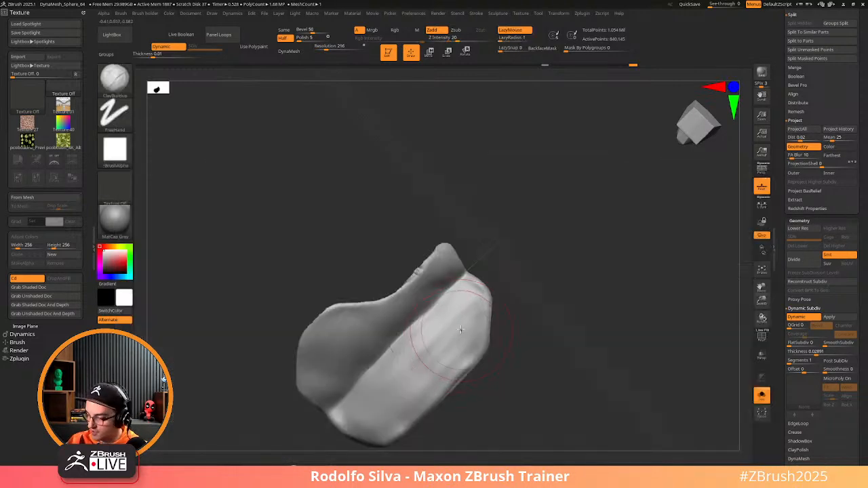
pyautogui.moveTo(461, 330); pyautogui.dragTo(403, 380)
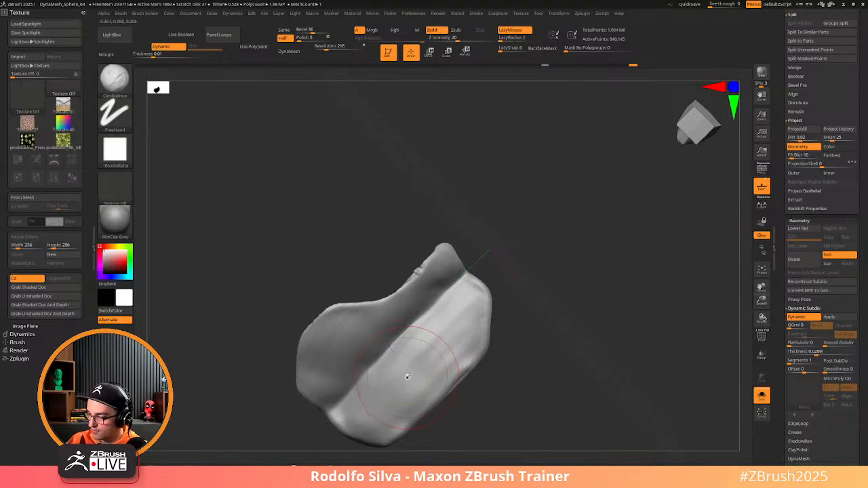
# Turn off dynamic subdivision and build up the same panel with more ClayBuildup strokes, smoothing between them
pyautogui.hotkey('shift', 'd')
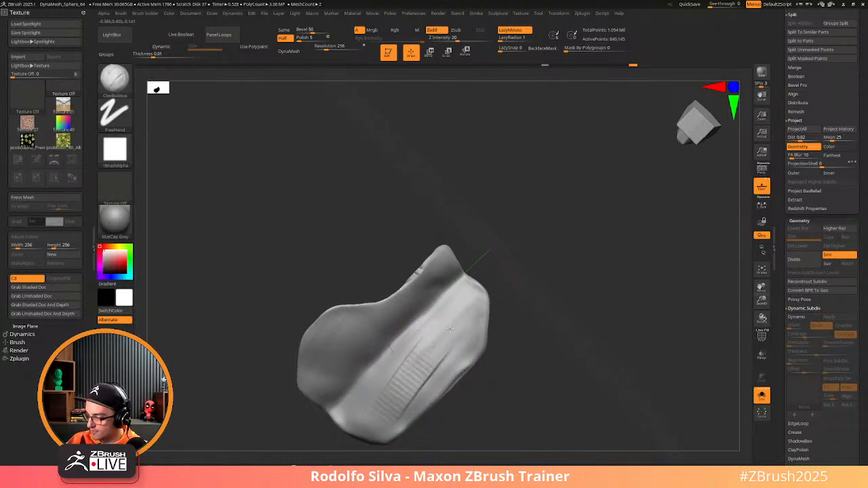
pyautogui.moveTo(449, 329)
pyautogui.mouseDown()
pyautogui.moveTo(399, 380)
pyautogui.moveTo(420, 367)
pyautogui.moveTo(423, 382)
pyautogui.moveTo(401, 380)
pyautogui.mouseUp()
pyautogui.press('shift')
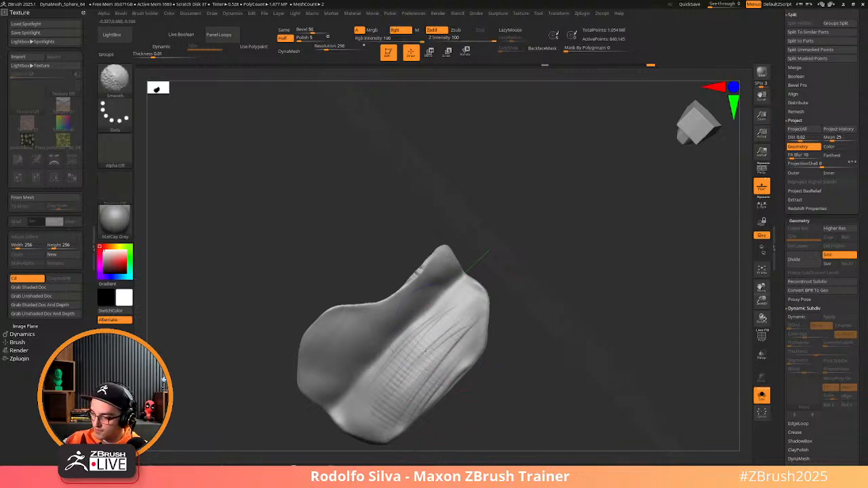
# Duplicate the sculpted shell subtool and move the copy sideways, clear of the original
pyautogui.moveTo(538, 403); pyautogui.dragTo(515, 415)
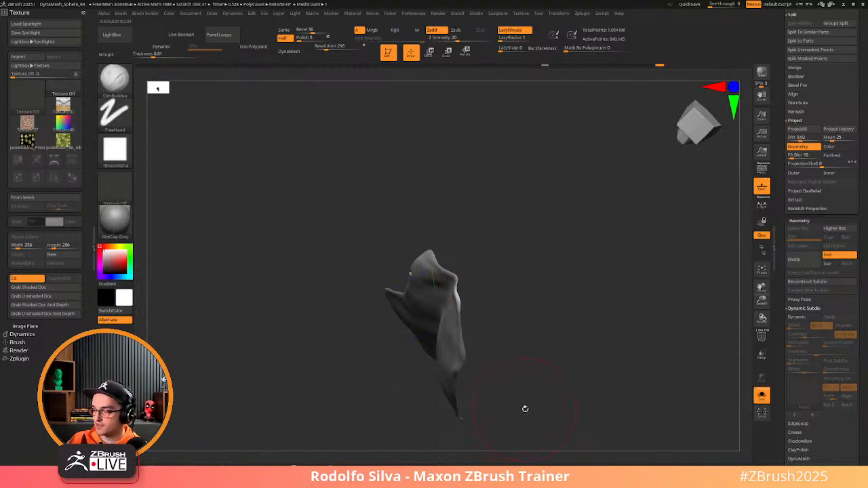
pyautogui.moveTo(544, 352); pyautogui.dragTo(512, 261)
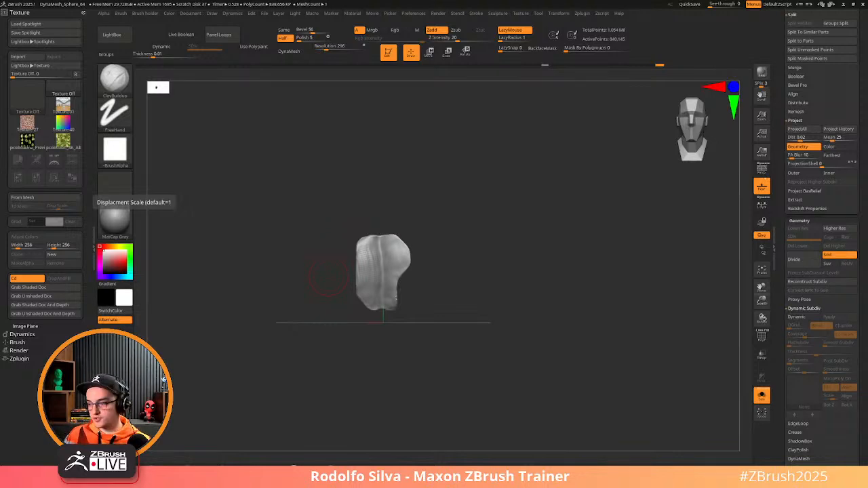
pyautogui.moveTo(467, 298)
pyautogui.mouseDown()
pyautogui.moveTo(448, 308)
pyautogui.moveTo(468, 297)
pyautogui.mouseUp()
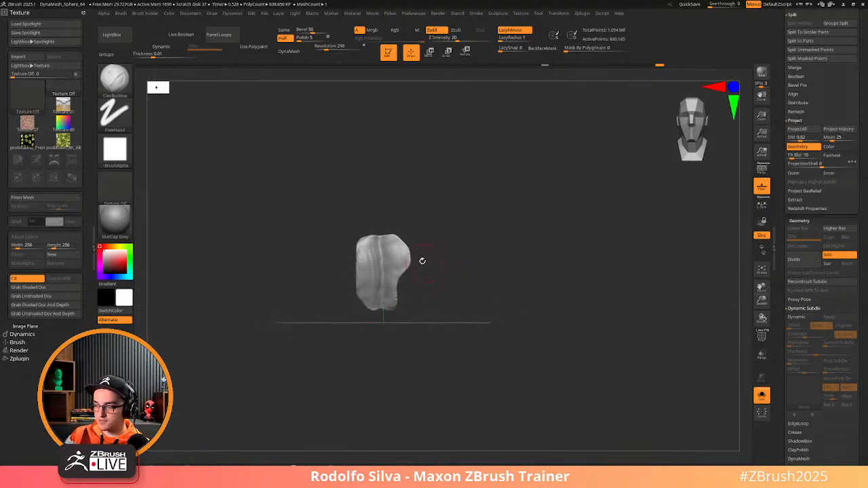
pyautogui.press('w')
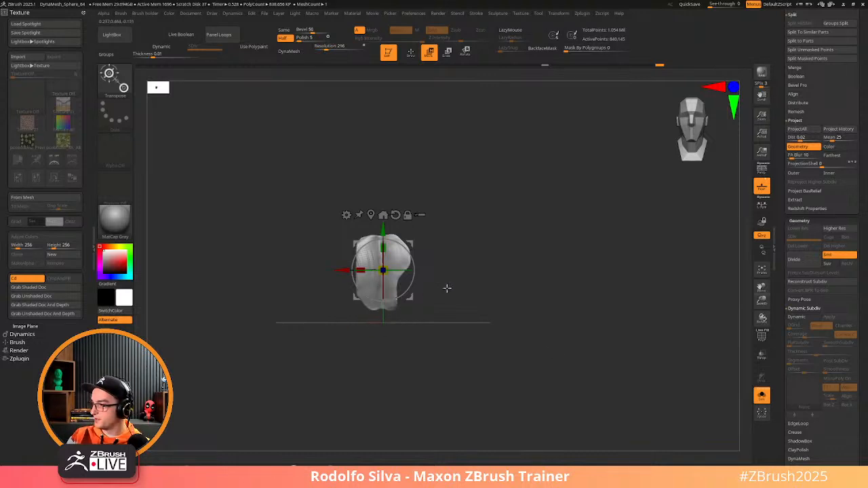
pyautogui.scroll(10, 814, 271)
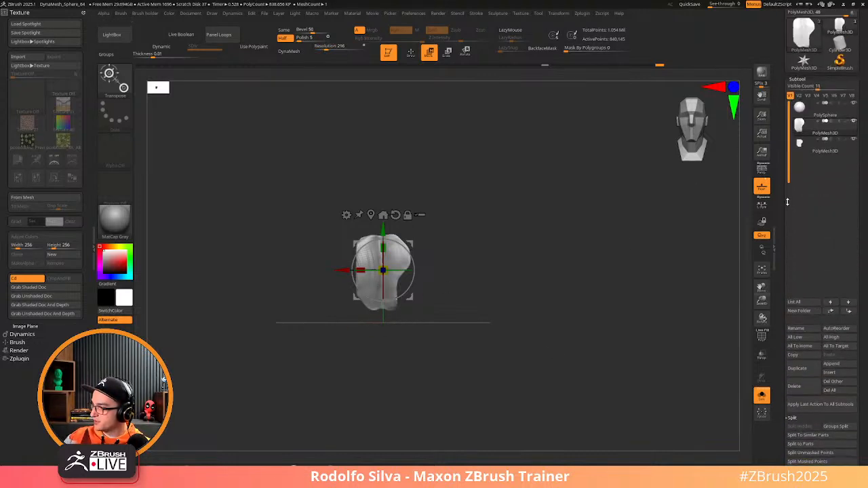
pyautogui.click(814, 291)
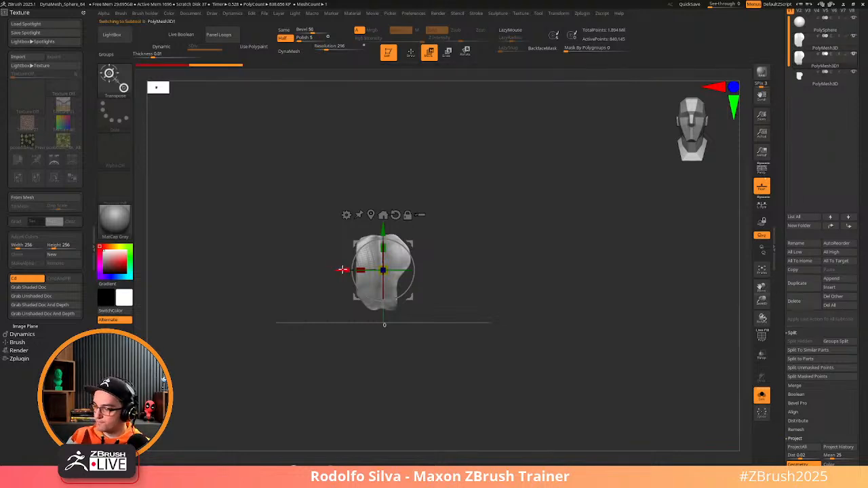
pyautogui.moveTo(343, 271); pyautogui.dragTo(425, 283)
# Show all subtools and delete the block-shaped PolyMesh3D and the PolySphere, keeping only the two shell pieces
pyautogui.hotkey('shift', 's')
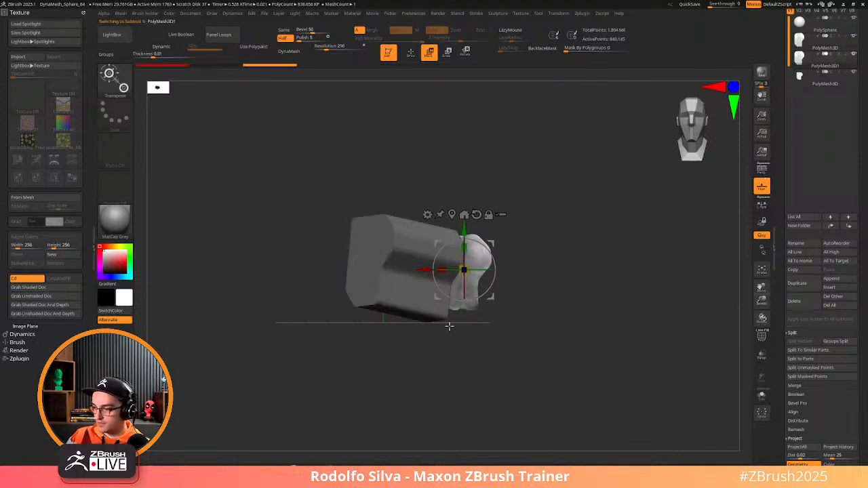
pyautogui.moveTo(521, 315); pyautogui.dragTo(496, 261)
pyautogui.click(821, 82)
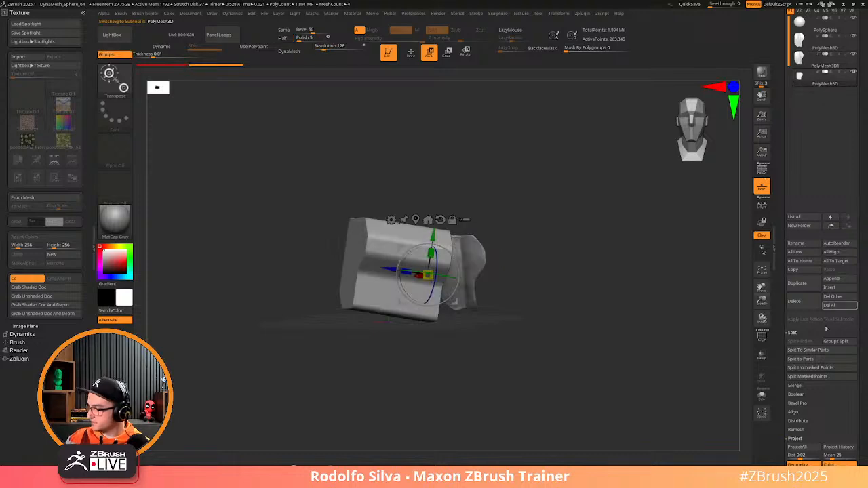
pyautogui.click(802, 301)
pyautogui.click(741, 316)
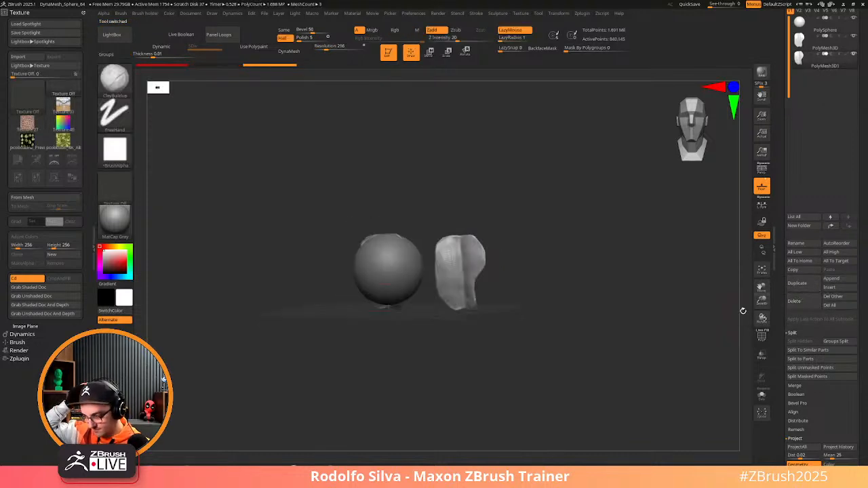
pyautogui.click(812, 25)
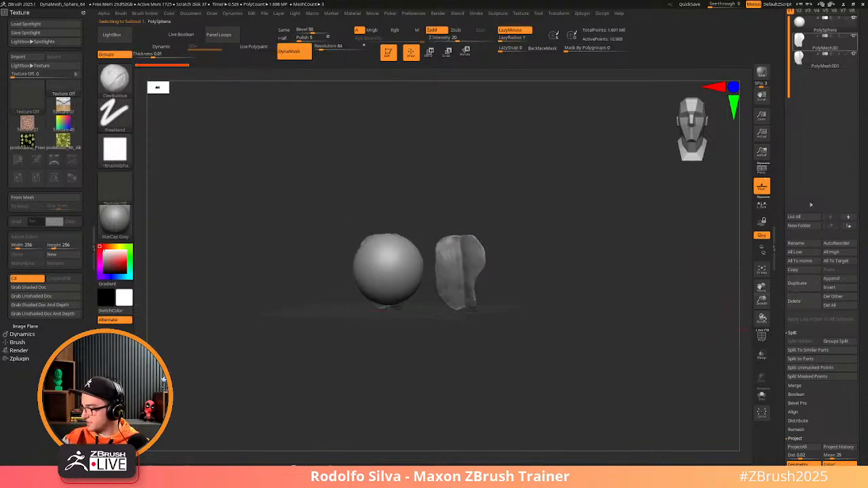
pyautogui.click(803, 303)
pyautogui.click(738, 318)
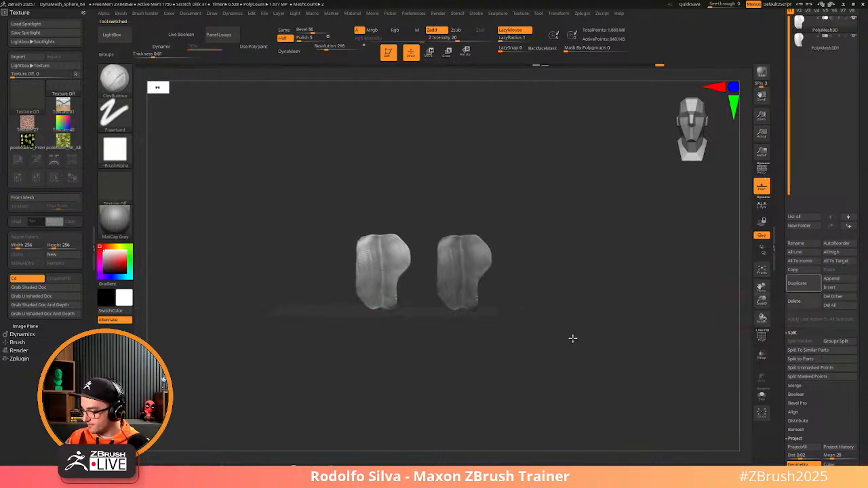
# Apply the gizmo's Deformer to the shell copy and pull its lower outer cage corner outward
pyautogui.press('w')
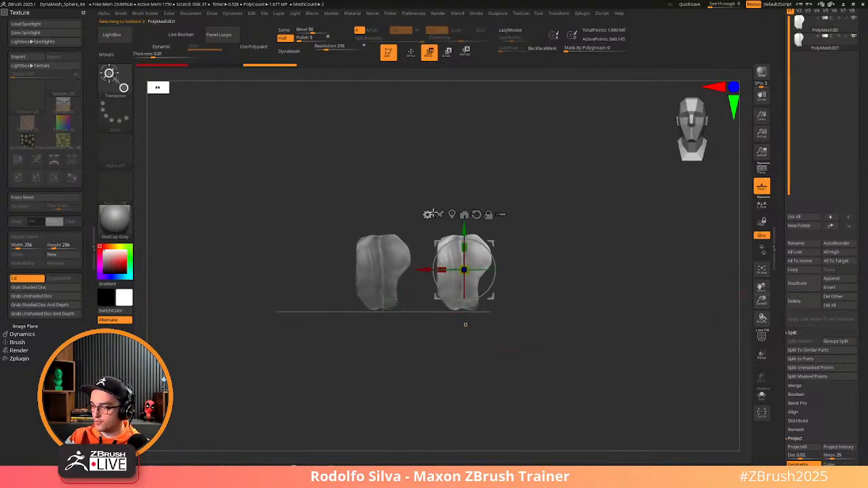
pyautogui.click(428, 214)
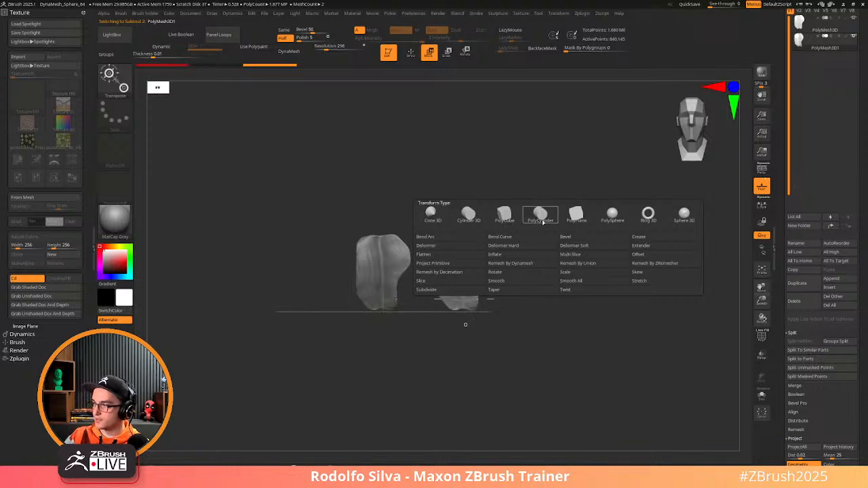
pyautogui.click(450, 247)
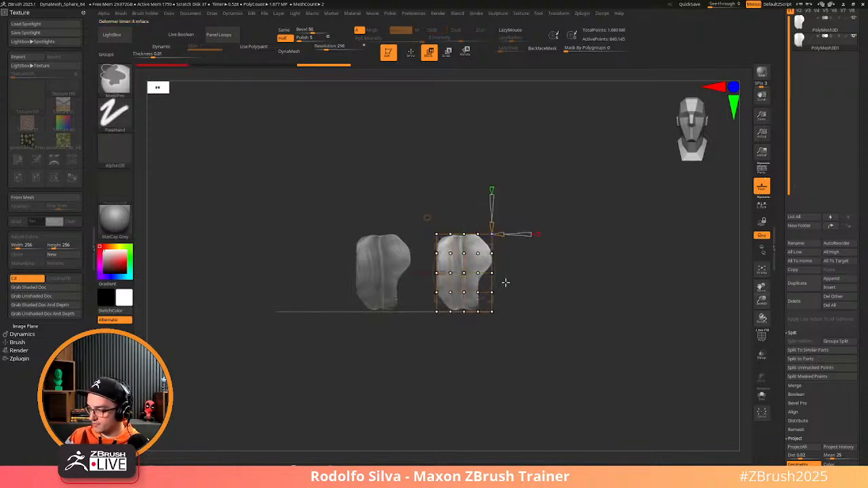
pyautogui.moveTo(492, 292)
pyautogui.moveTo(492, 293)
pyautogui.mouseDown()
pyautogui.moveTo(565, 292)
pyautogui.moveTo(521, 266)
pyautogui.moveTo(539, 275)
pyautogui.mouseUp()
pyautogui.hotkey('ctrl', 'z')
pyautogui.moveTo(520, 316)
pyautogui.keyDown('ctrl'); pyautogui.mouseDown()
pyautogui.moveTo(479, 321)
pyautogui.moveTo(486, 305)
pyautogui.moveTo(524, 290)
pyautogui.moveTo(548, 310)
pyautogui.moveTo(535, 324)
pyautogui.mouseUp(); pyautogui.keyUp('ctrl')
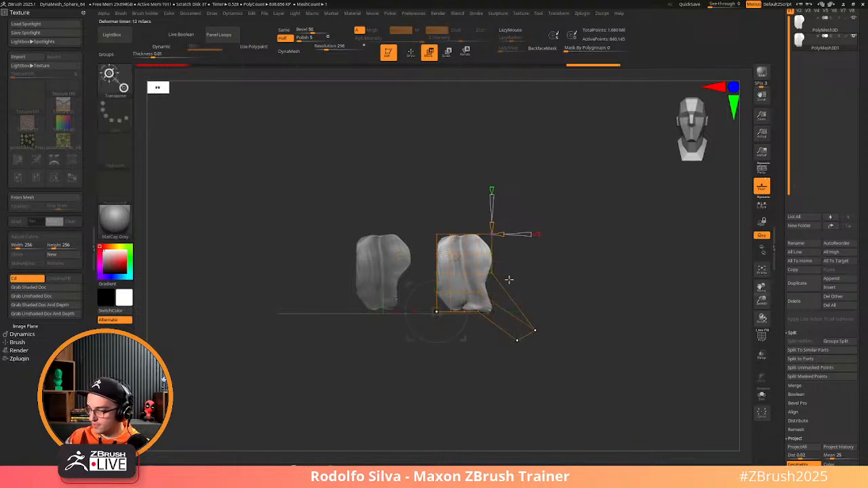
pyautogui.press('w')
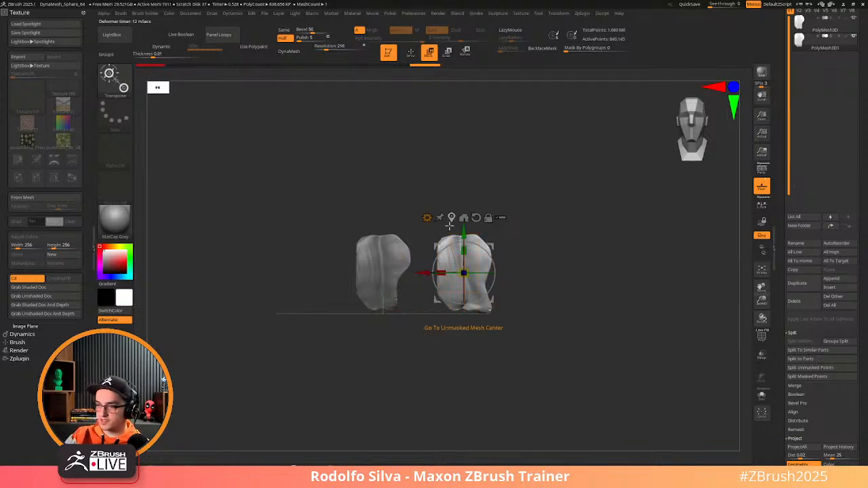
# Turn on Spotlight and place the small square shape with one cut corner over the original shell
pyautogui.hotkey('shift', 'z')
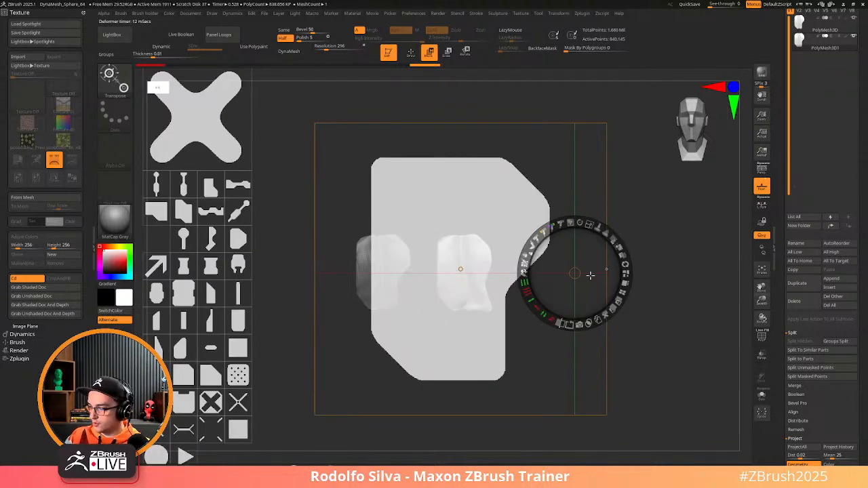
pyautogui.moveTo(590, 275); pyautogui.dragTo(492, 266)
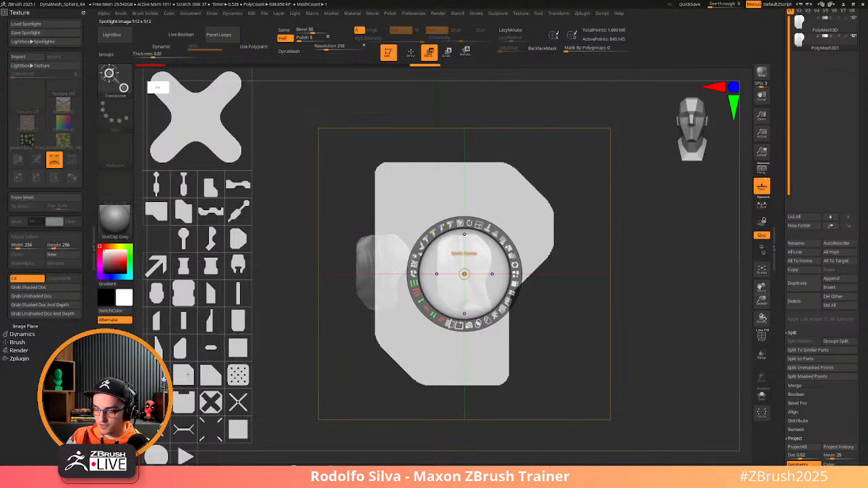
pyautogui.click(186, 375)
pyautogui.moveTo(195, 375)
pyautogui.mouseDown()
pyautogui.moveTo(252, 348)
pyautogui.moveTo(188, 375)
pyautogui.moveTo(258, 331)
pyautogui.moveTo(390, 305)
pyautogui.moveTo(407, 260)
pyautogui.moveTo(423, 269)
pyautogui.moveTo(400, 231)
pyautogui.moveTo(426, 287)
pyautogui.mouseUp()
pyautogui.hotkey('ctrl', 'z')
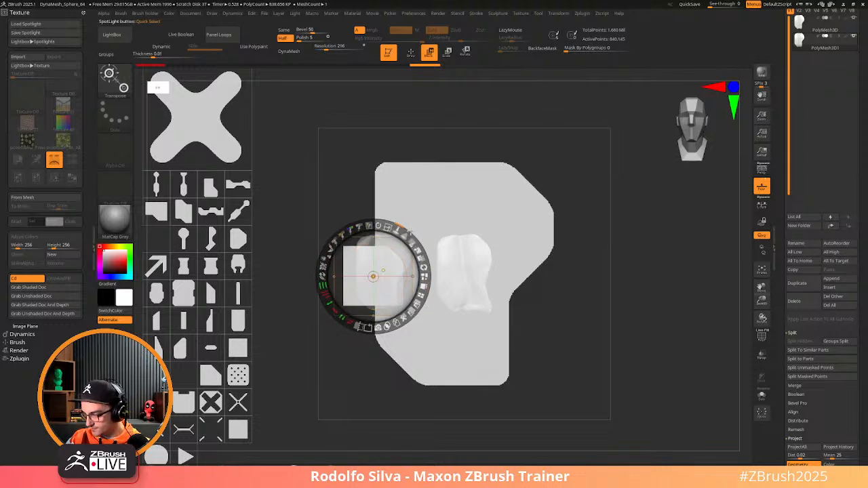
pyautogui.moveTo(410, 240); pyautogui.dragTo(352, 287)
# Shift the large Spotlight shape up and towards the original shell, and raise the small shape along its side edge
pyautogui.click(451, 255)
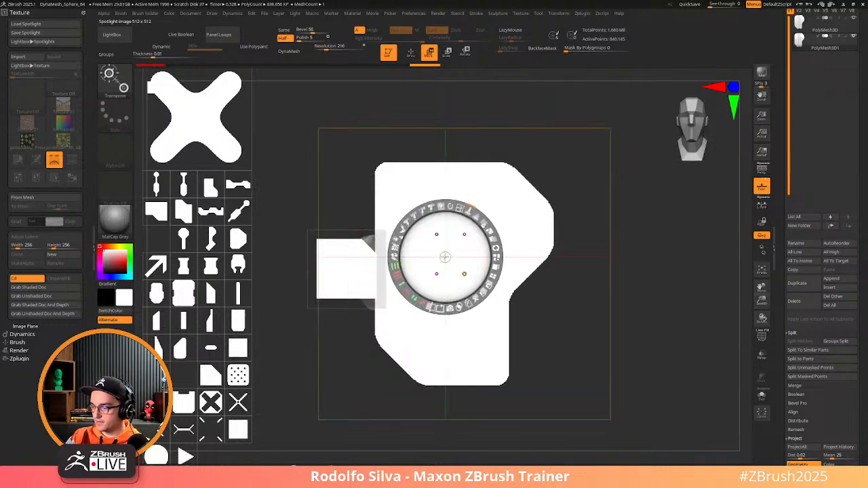
pyautogui.moveTo(452, 257); pyautogui.dragTo(416, 249)
pyautogui.click(348, 271)
pyautogui.moveTo(348, 271); pyautogui.dragTo(340, 228)
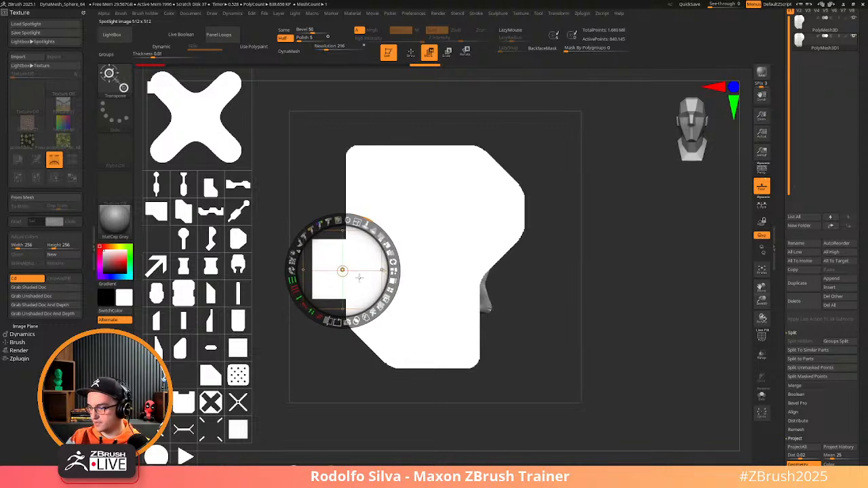
pyautogui.moveTo(357, 275); pyautogui.dragTo(359, 232)
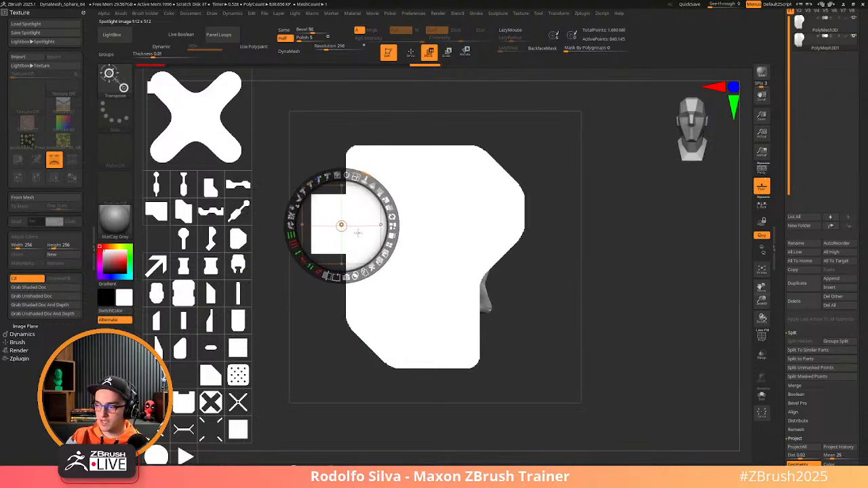
# Enlarge the small Spotlight shape and adjust its proportions by extending it horizontally
pyautogui.moveTo(357, 177); pyautogui.dragTo(350, 251)
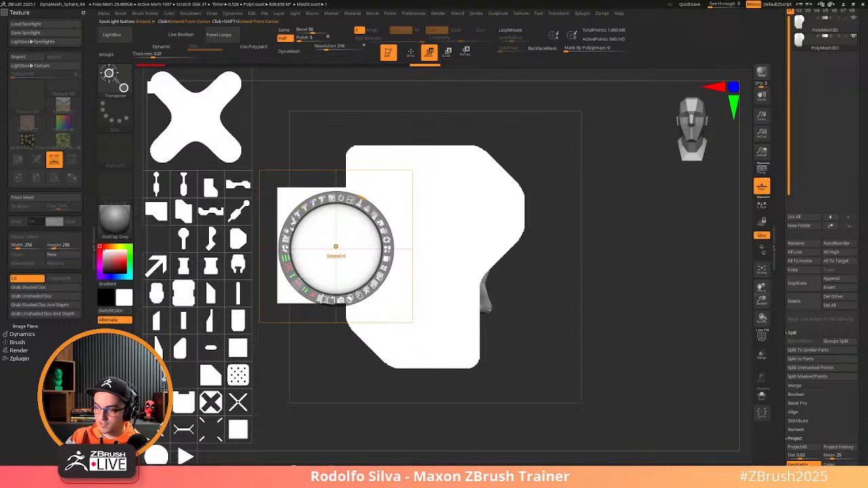
pyautogui.moveTo(301, 278); pyautogui.dragTo(331, 299)
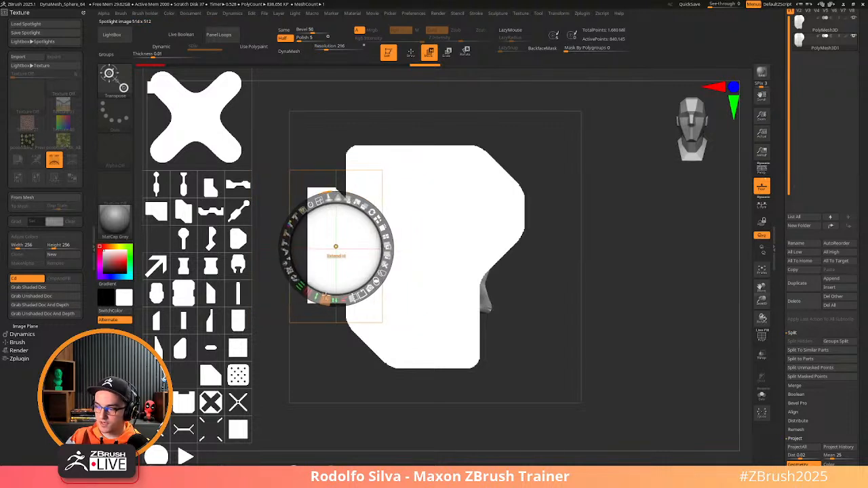
pyautogui.moveTo(336, 247); pyautogui.dragTo(264, 297)
# Rotate the small Spotlight shape to a slight tilt and reposition it against the large shape's side edge
pyautogui.moveTo(312, 263); pyautogui.dragTo(317, 266)
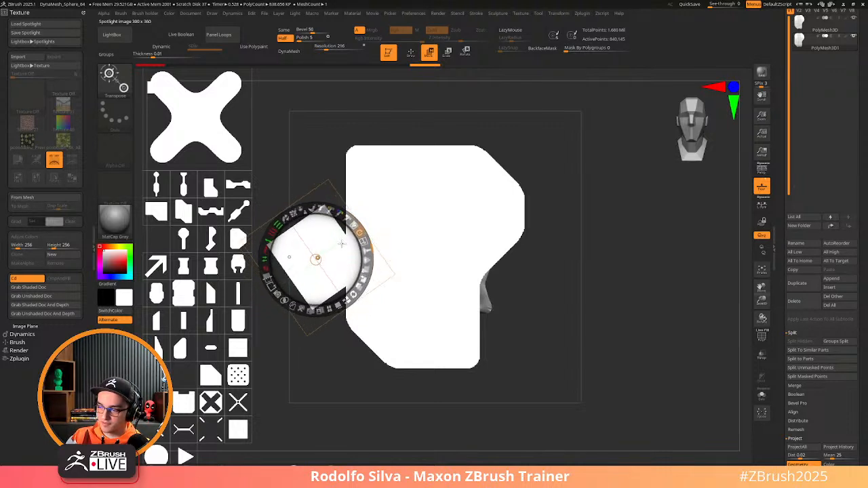
pyautogui.moveTo(342, 243); pyautogui.dragTo(280, 293)
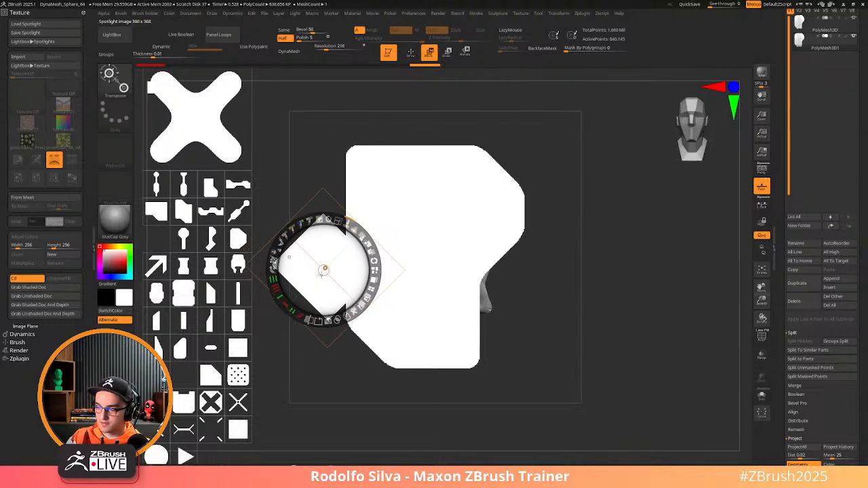
pyautogui.moveTo(324, 270); pyautogui.dragTo(323, 266)
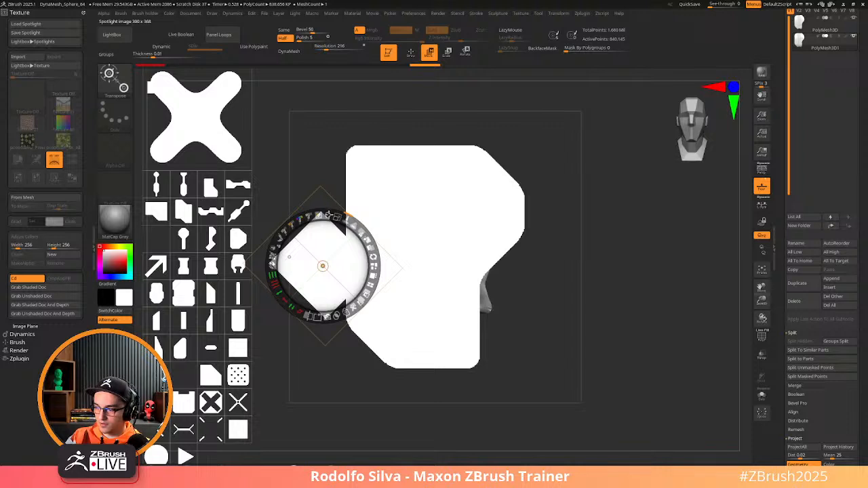
pyautogui.moveTo(328, 215); pyautogui.dragTo(296, 222)
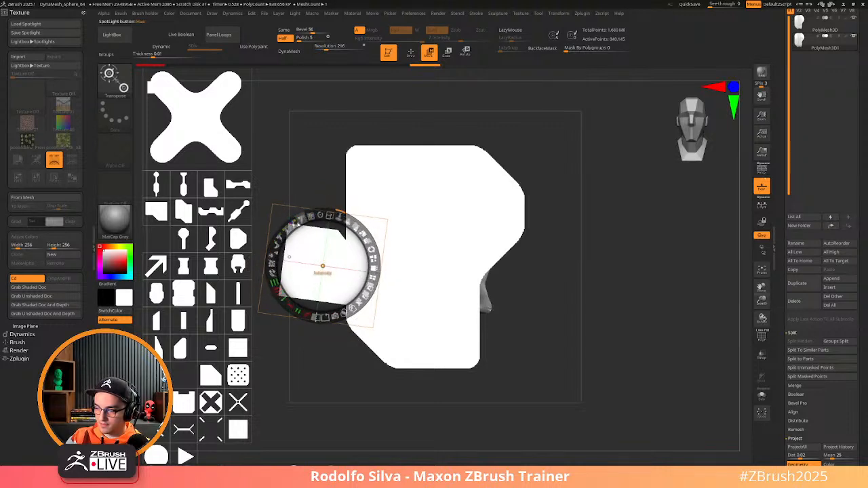
pyautogui.moveTo(328, 280); pyautogui.dragTo(327, 253)
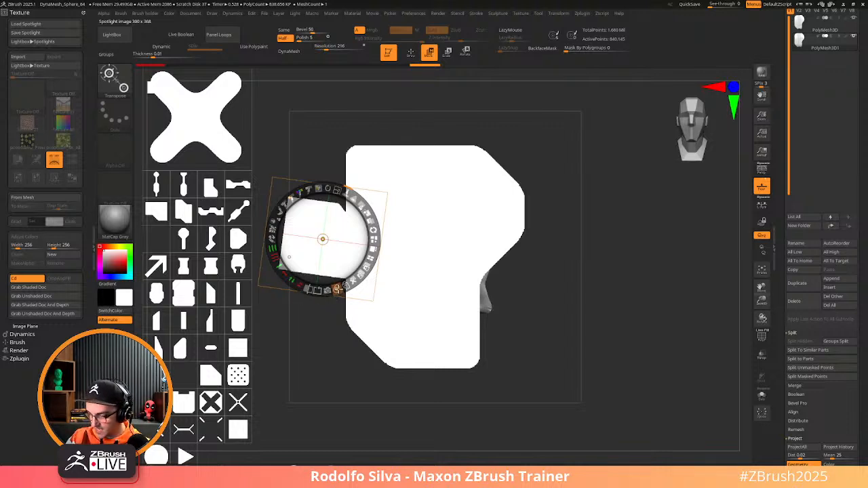
# Straighten the small cut-corner Spotlight shape over the large shape's side edge and subtract it to cut a notch
pyautogui.moveTo(335, 255); pyautogui.dragTo(596, 339)
pyautogui.hotkey('ctrl', 'z')
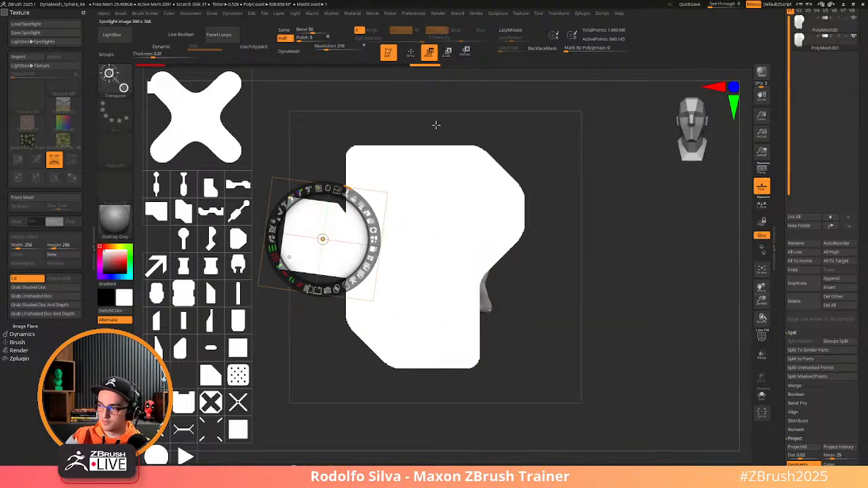
pyautogui.moveTo(333, 246); pyautogui.dragTo(362, 247)
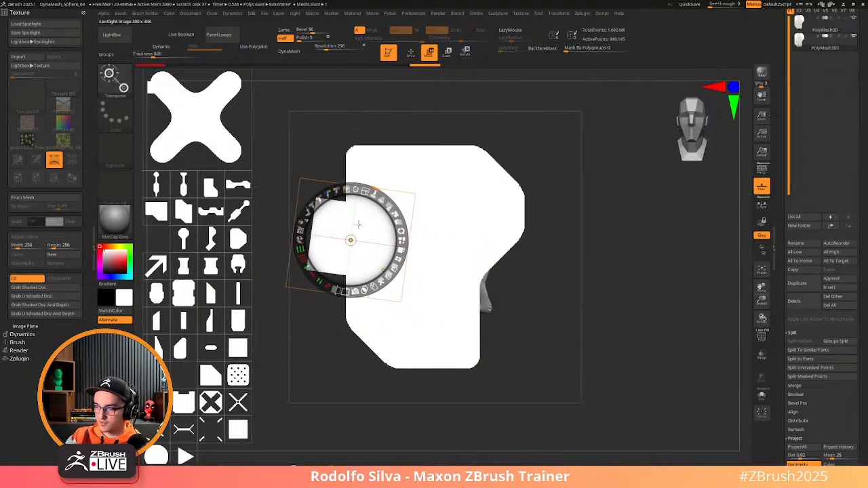
pyautogui.moveTo(365, 191); pyautogui.dragTo(350, 190)
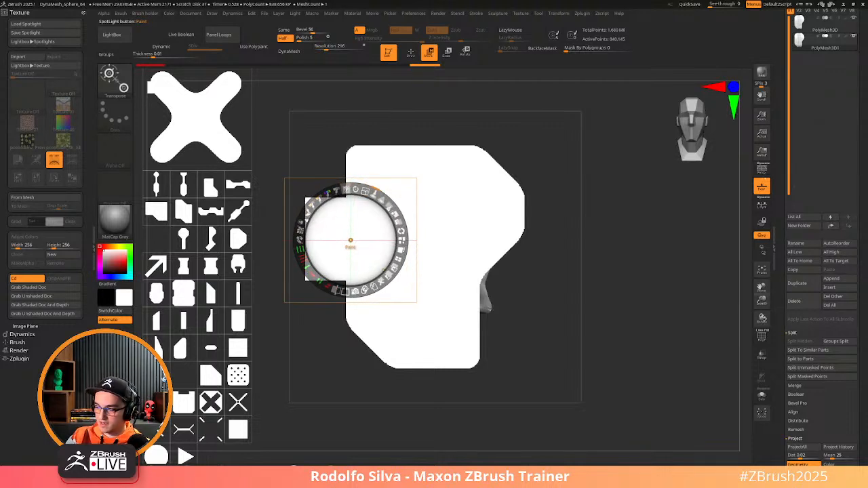
pyautogui.click(365, 291)
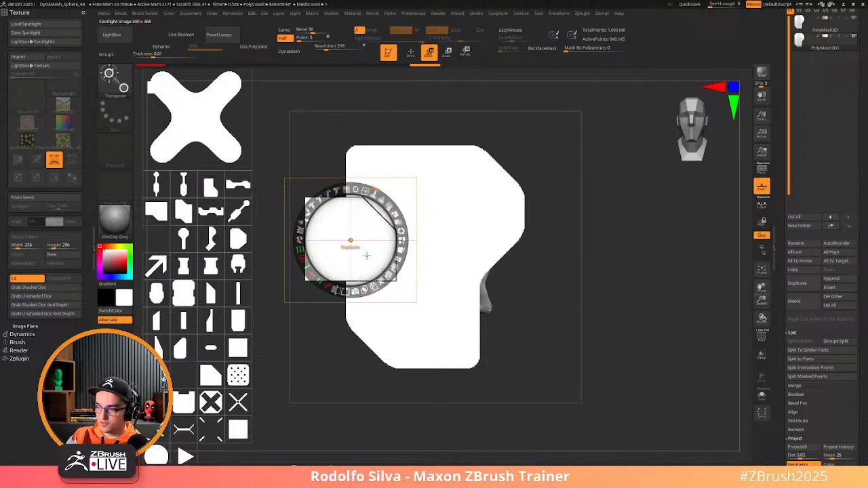
pyautogui.moveTo(367, 255); pyautogui.dragTo(525, 315)
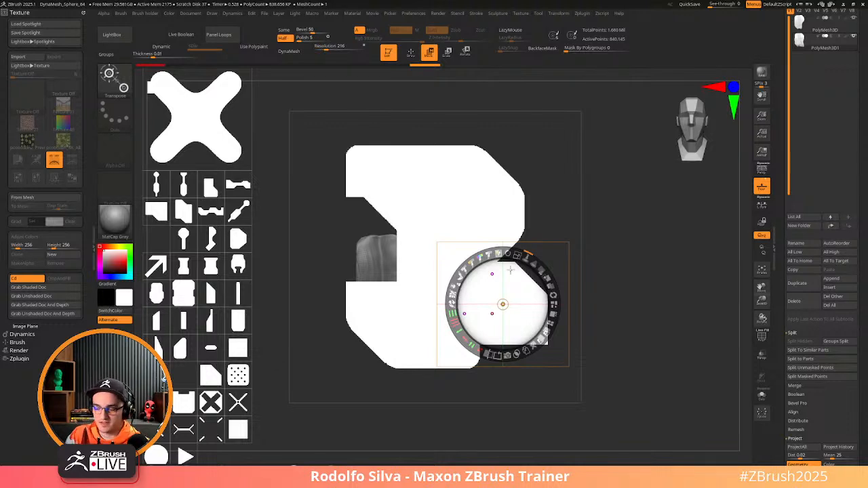
# Set the cut-corner shape aside and place the library shape with notched sides, enlarged, beside the large shape's lower part
pyautogui.moveTo(512, 319)
pyautogui.mouseDown()
pyautogui.moveTo(255, 329)
pyautogui.moveTo(252, 337)
pyautogui.moveTo(279, 325)
pyautogui.moveTo(335, 241)
pyautogui.mouseUp()
pyautogui.click(182, 287)
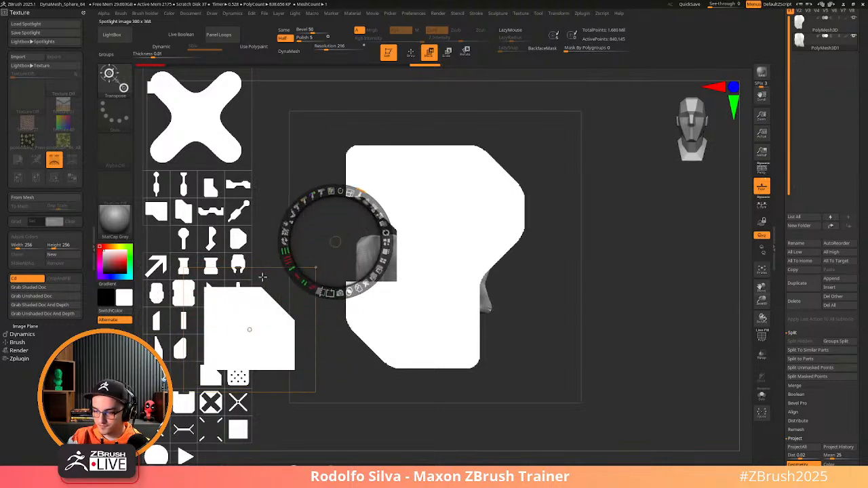
pyautogui.click(179, 290)
pyautogui.moveTo(184, 287); pyautogui.dragTo(531, 304)
pyautogui.moveTo(551, 255); pyautogui.dragTo(536, 283)
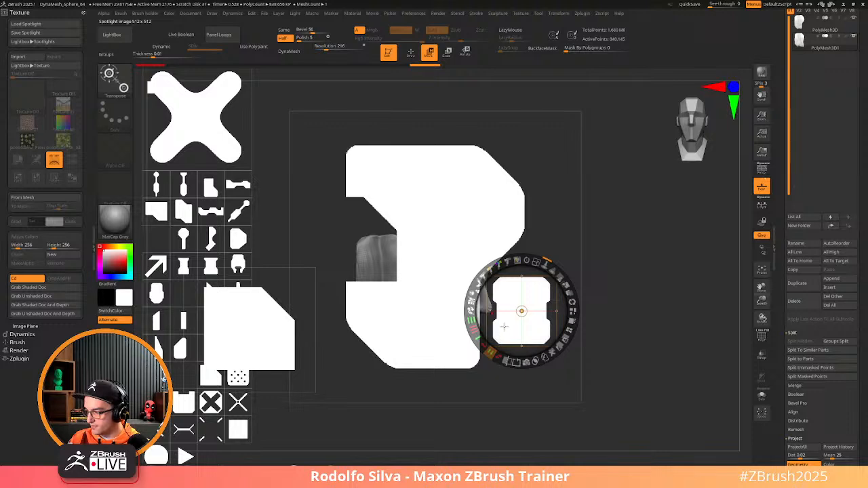
# Narrow the notched-side shape, try a diagonal tilt, and set it upright beside the large shape
pyautogui.moveTo(487, 345); pyautogui.dragTo(511, 380)
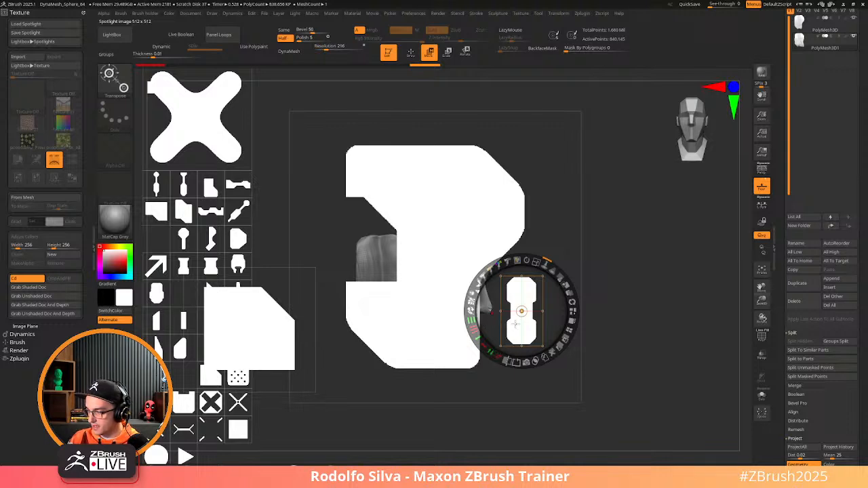
pyautogui.moveTo(533, 260); pyautogui.dragTo(499, 281)
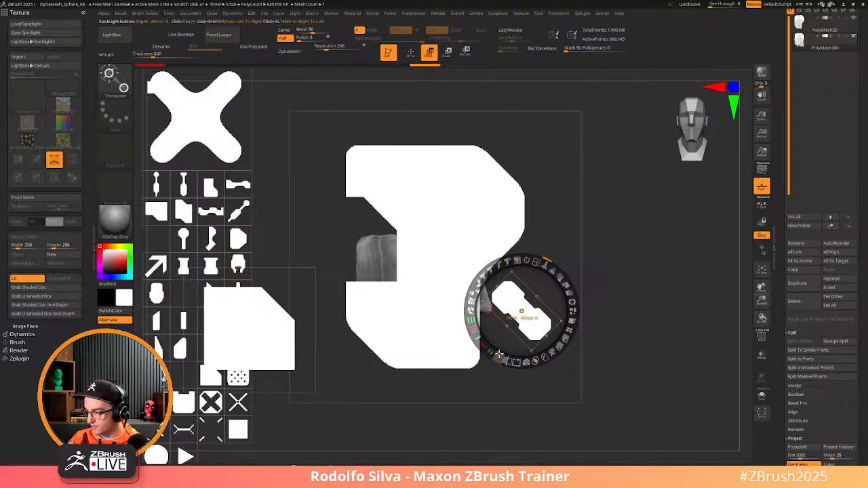
pyautogui.moveTo(499, 356); pyautogui.dragTo(488, 375)
pyautogui.moveTo(511, 331); pyautogui.dragTo(554, 299)
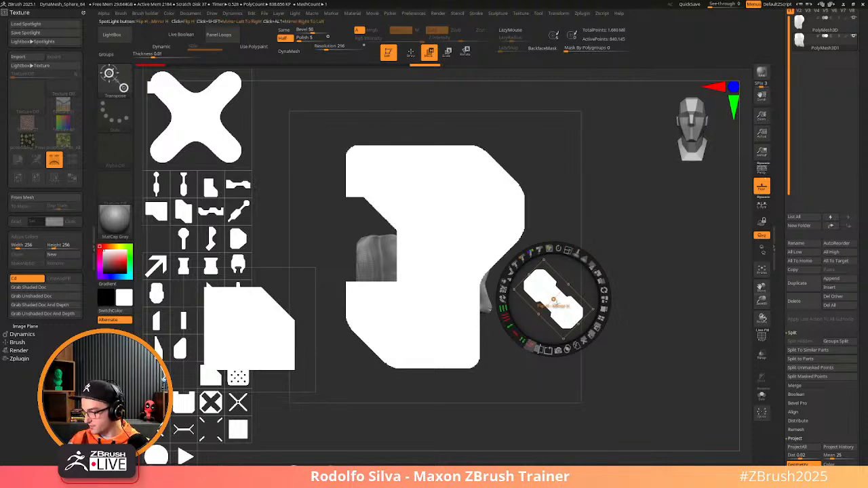
pyautogui.moveTo(554, 299)
pyautogui.mouseDown()
pyautogui.moveTo(551, 311)
pyautogui.moveTo(537, 310)
pyautogui.moveTo(525, 286)
pyautogui.moveTo(566, 310)
pyautogui.moveTo(551, 311)
pyautogui.mouseUp()
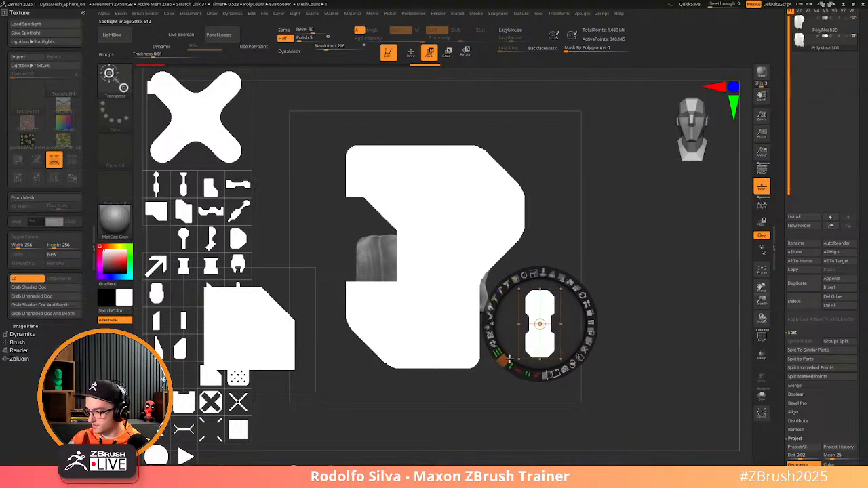
# Tile the notched-side shape into a single row of five vertical strips and adjust the row's proportions
pyautogui.moveTo(513, 357); pyautogui.dragTo(497, 310)
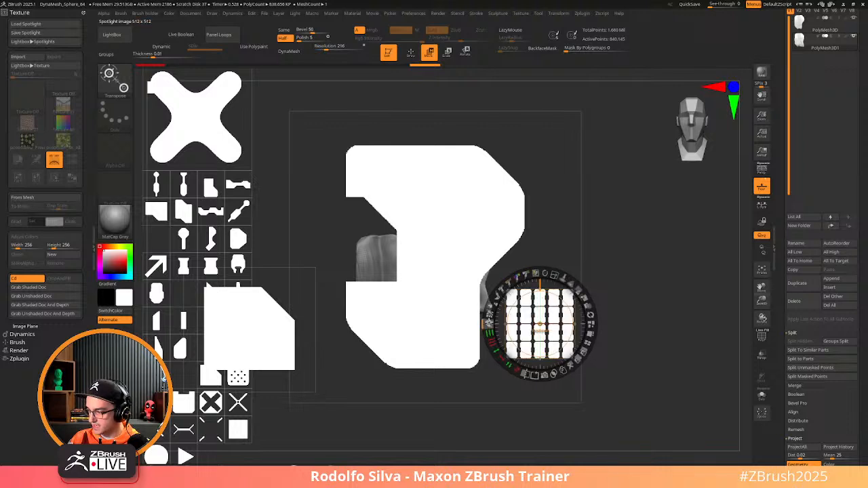
pyautogui.moveTo(502, 359); pyautogui.dragTo(490, 331)
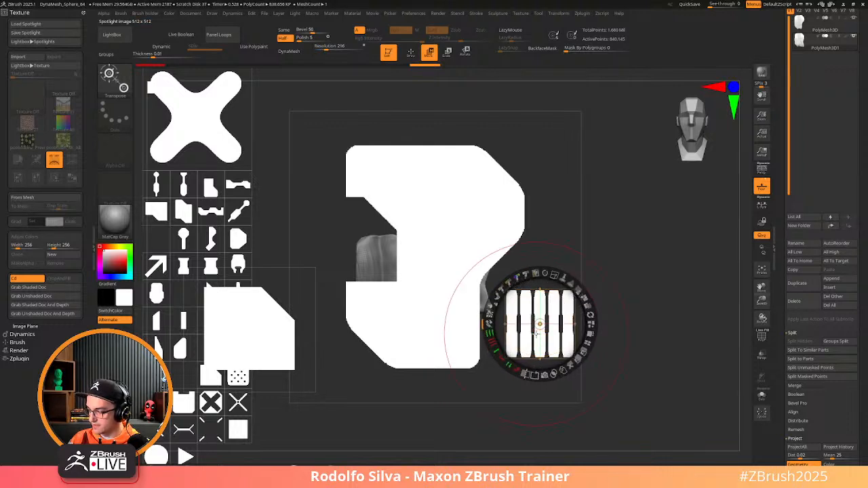
pyautogui.moveTo(552, 350); pyautogui.dragTo(548, 346)
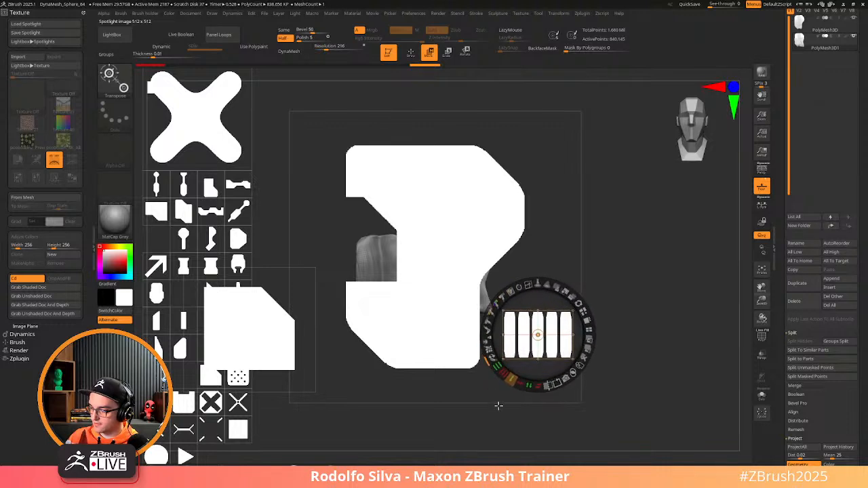
pyautogui.moveTo(501, 369); pyautogui.dragTo(493, 350)
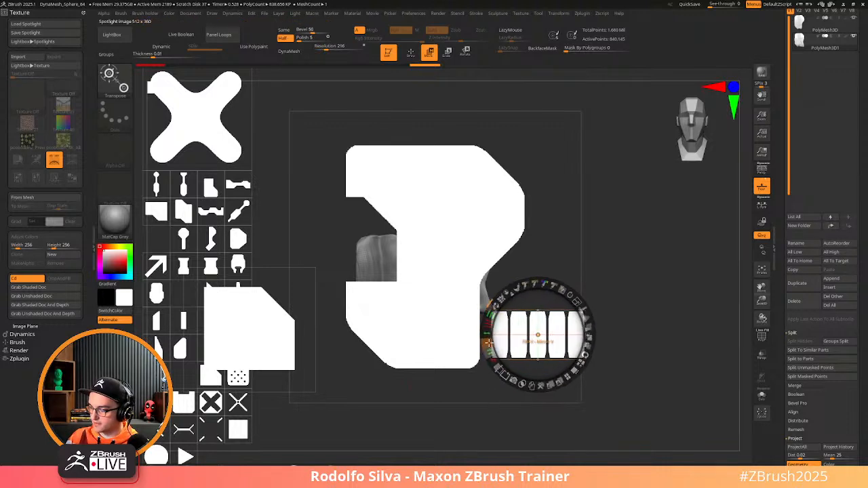
pyautogui.moveTo(486, 295); pyautogui.dragTo(500, 373)
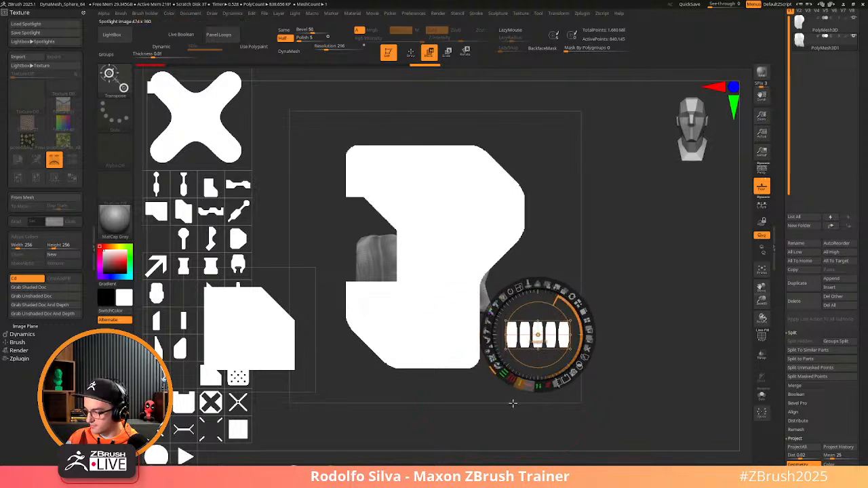
pyautogui.moveTo(500, 342); pyautogui.dragTo(505, 382)
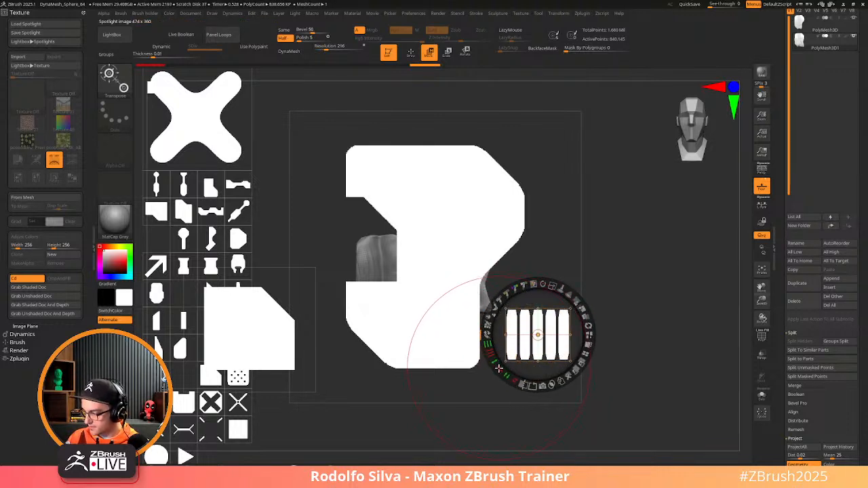
# Position the resized strip row across the large shape's upper edge and subtract it to cut a shallow recess
pyautogui.moveTo(492, 349); pyautogui.dragTo(589, 279)
pyautogui.hotkey('ctrl', 'z')
pyautogui.hotkey('ctrl', 'z')
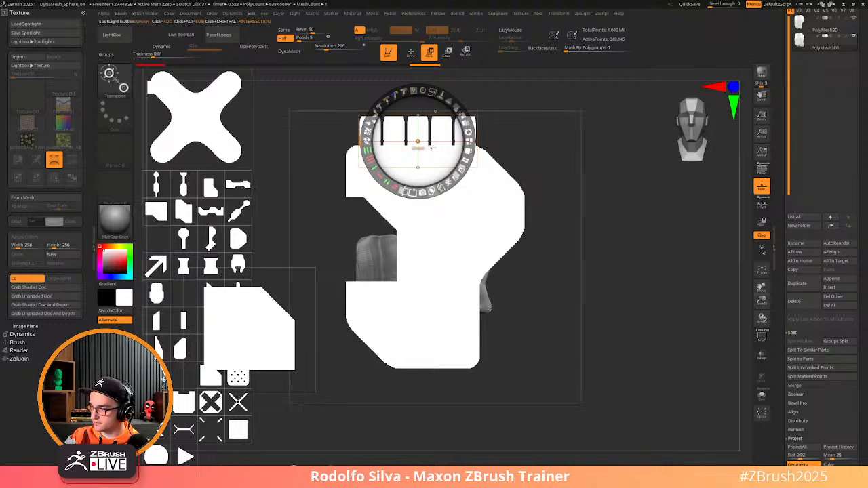
pyautogui.moveTo(432, 148); pyautogui.dragTo(429, 131)
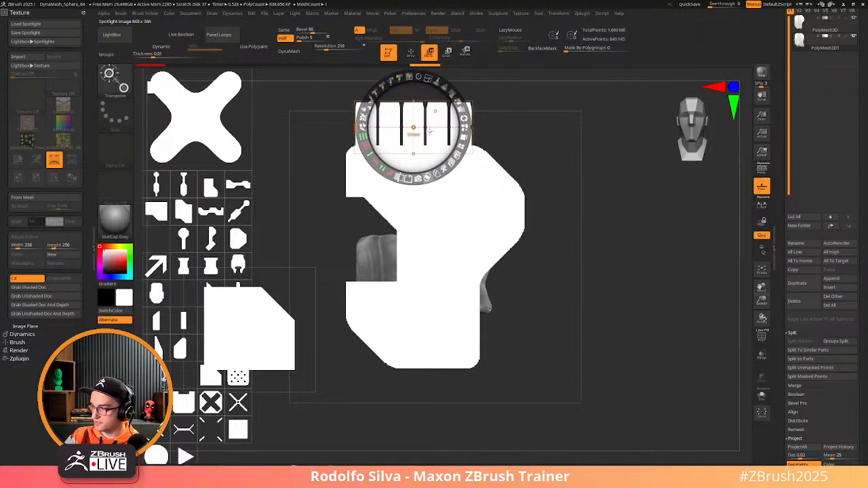
pyautogui.moveTo(428, 79); pyautogui.dragTo(418, 77)
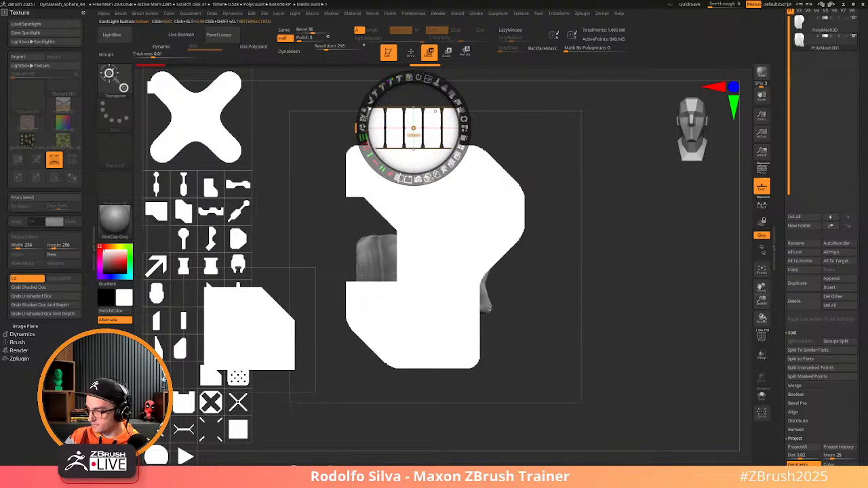
pyautogui.moveTo(434, 157); pyautogui.dragTo(622, 294)
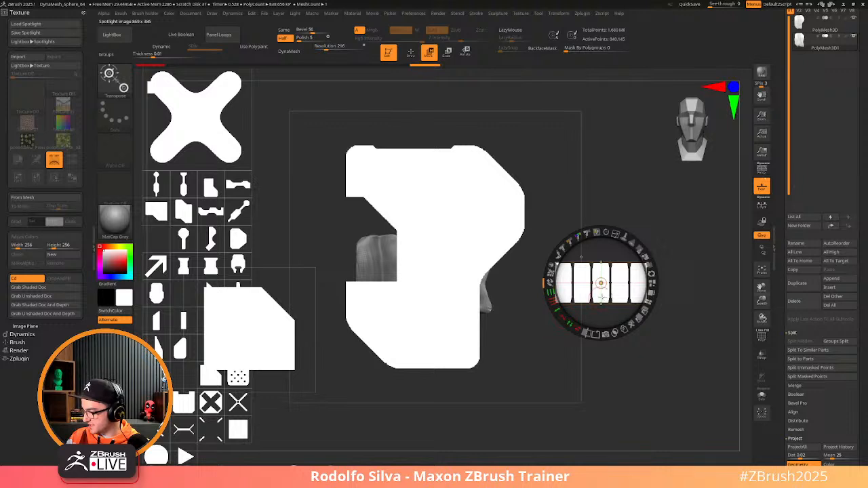
# Subtract the strip row further along the upper edge to form a stepped corner, and move it below the large shape
pyautogui.moveTo(546, 283)
pyautogui.mouseDown()
pyautogui.moveTo(542, 304)
pyautogui.moveTo(544, 292)
pyautogui.mouseUp()
pyautogui.moveTo(603, 297); pyautogui.dragTo(521, 265)
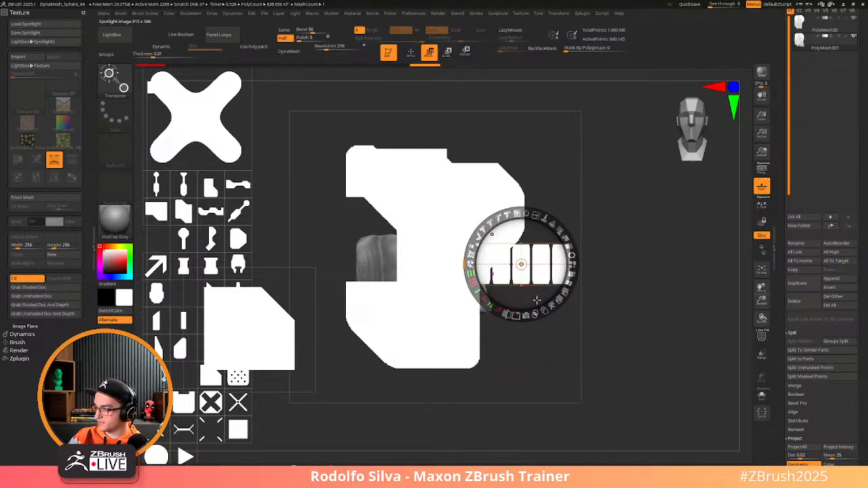
pyautogui.moveTo(536, 300); pyautogui.dragTo(536, 414)
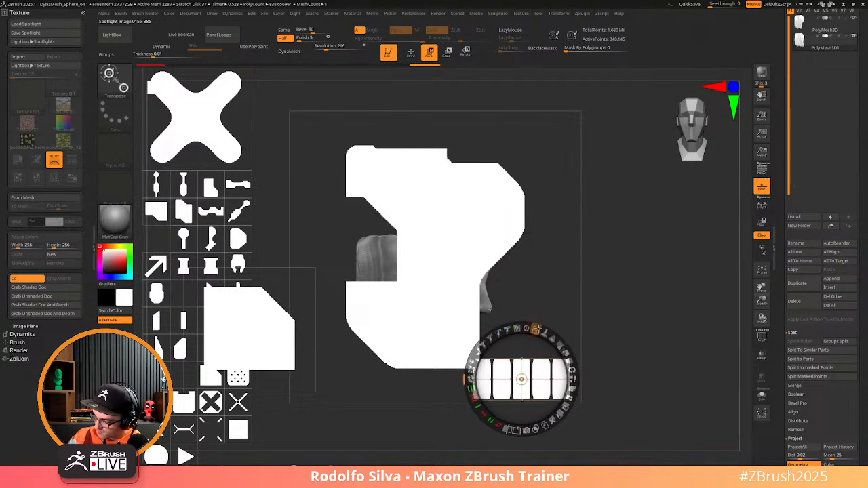
# Rotate the strip row diagonally and subtract it from the large shape's lower corner
pyautogui.moveTo(537, 330); pyautogui.dragTo(500, 333)
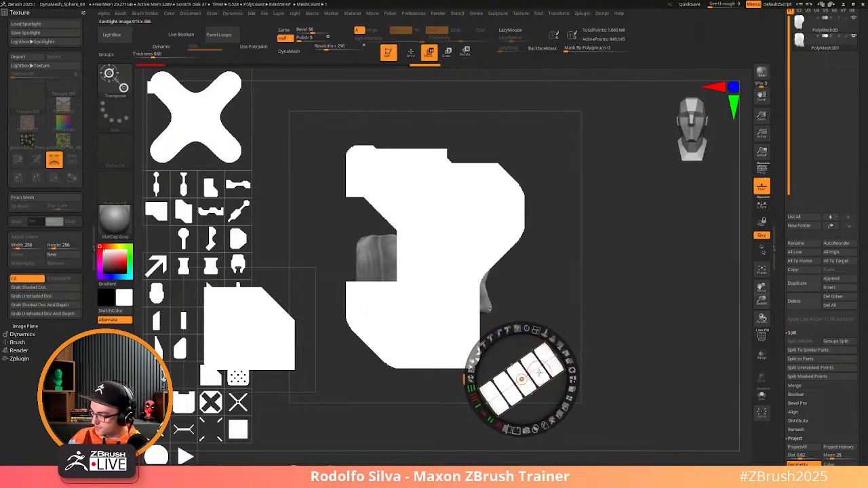
pyautogui.moveTo(537, 370); pyautogui.dragTo(647, 390)
pyautogui.click(497, 401)
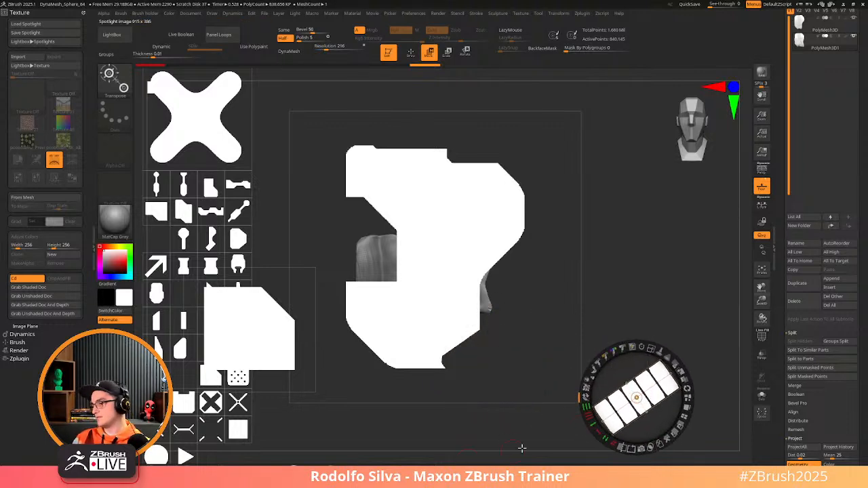
# Generate a 3D mesh from the large cut-out Spotlight shape and exit Spotlight to view it at an angle
pyautogui.click(467, 290)
pyautogui.moveTo(467, 290); pyautogui.dragTo(439, 256)
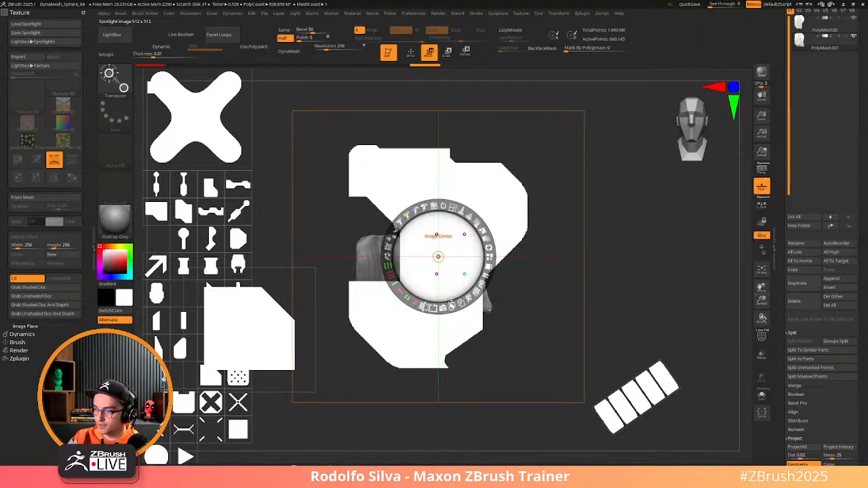
pyautogui.click(443, 307)
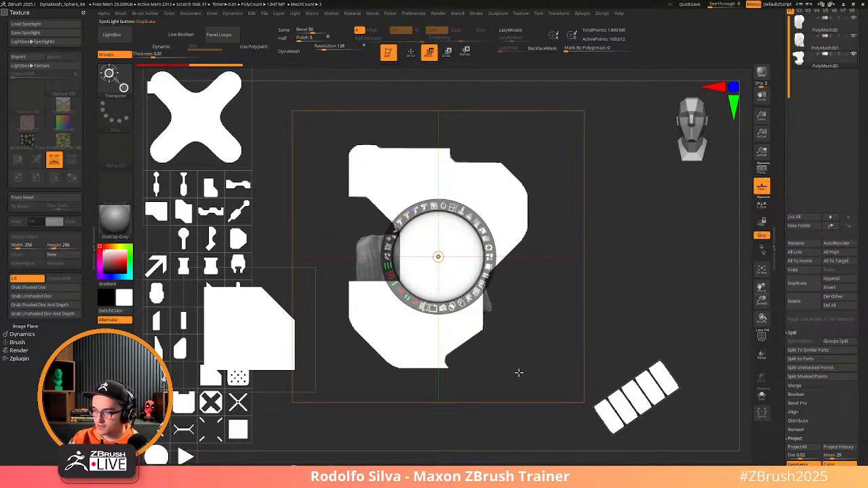
pyautogui.hotkey('shift', 'z')
pyautogui.moveTo(534, 357); pyautogui.dragTo(544, 371)
pyautogui.click(486, 212)
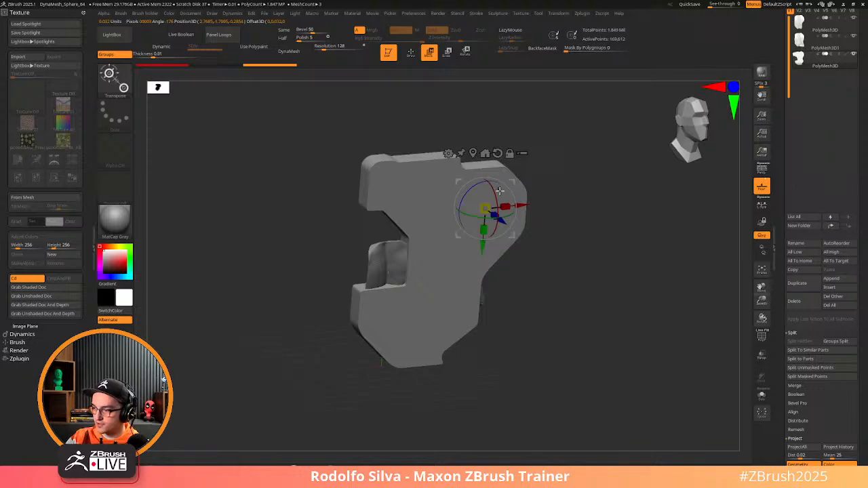
# Turn on Dynamic Subdivision for the new plate mesh
pyautogui.hotkey('shift', 'f')
pyautogui.keyDown('ctrl'); pyautogui.moveTo(550, 278); pyautogui.dragTo(562, 330, button='right'); pyautogui.keyUp('ctrl')
pyautogui.keyDown('alt'); pyautogui.moveTo(364, 209); pyautogui.dragTo(501, 373, button='right'); pyautogui.keyUp('alt')
pyautogui.keyDown('alt'); pyautogui.moveTo(335, 226); pyautogui.dragTo(388, 174, button='right'); pyautogui.keyUp('alt')
pyautogui.hotkey('shift', 'f')
pyautogui.press('d')
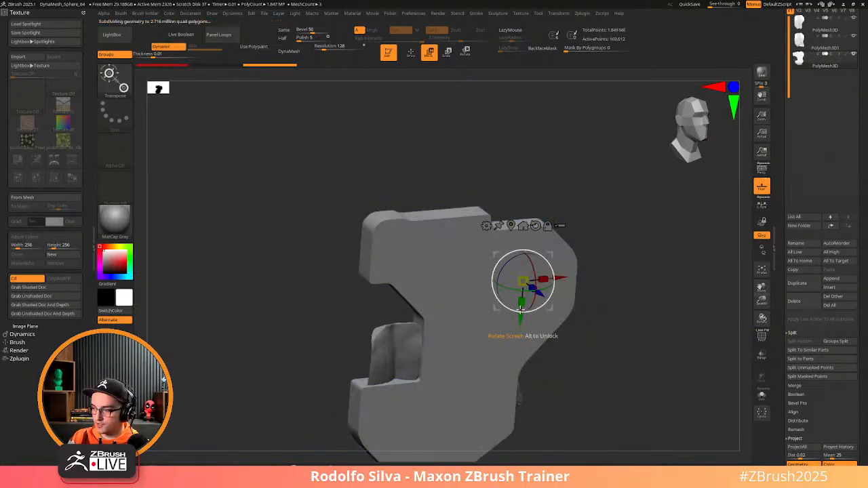
# Crease the plate's edges along its polygroup borders and check the result with the polyframe hidden
pyautogui.hotkey('shift', 'f')
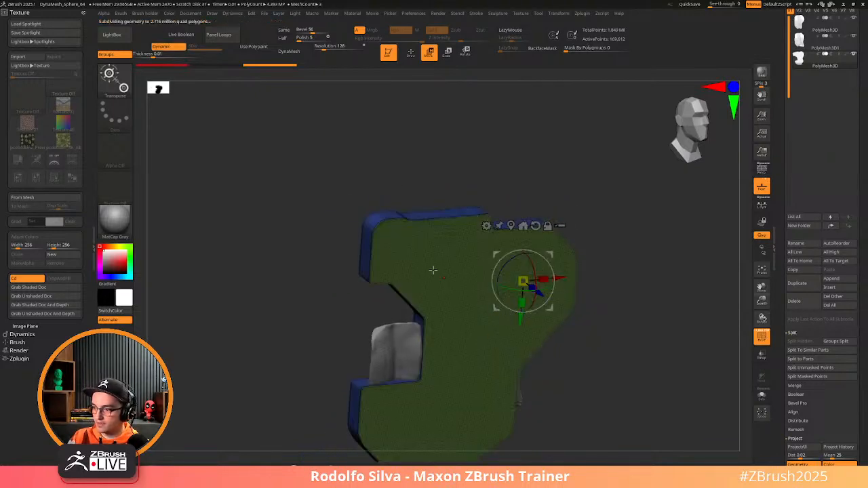
pyautogui.keyDown('ctrl'); pyautogui.moveTo(430, 272); pyautogui.dragTo(496, 320, button='right'); pyautogui.keyUp('ctrl')
pyautogui.press('2')
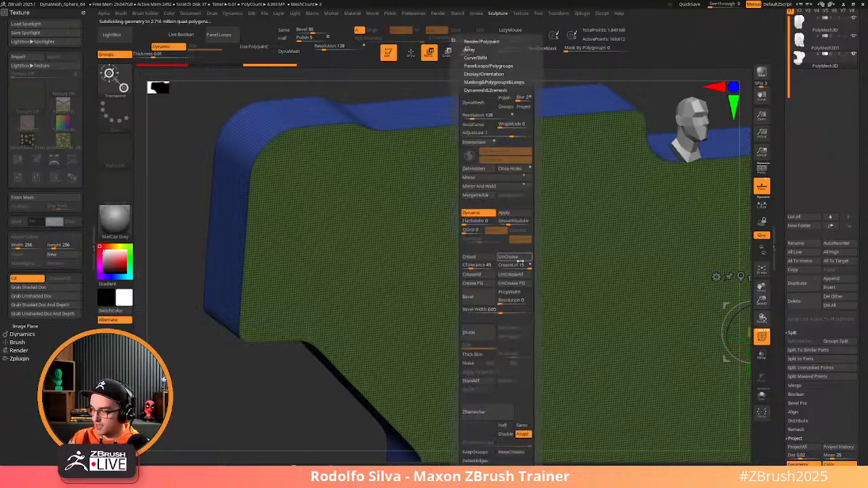
pyautogui.click(512, 283)
pyautogui.hotkey('shift', 'f')
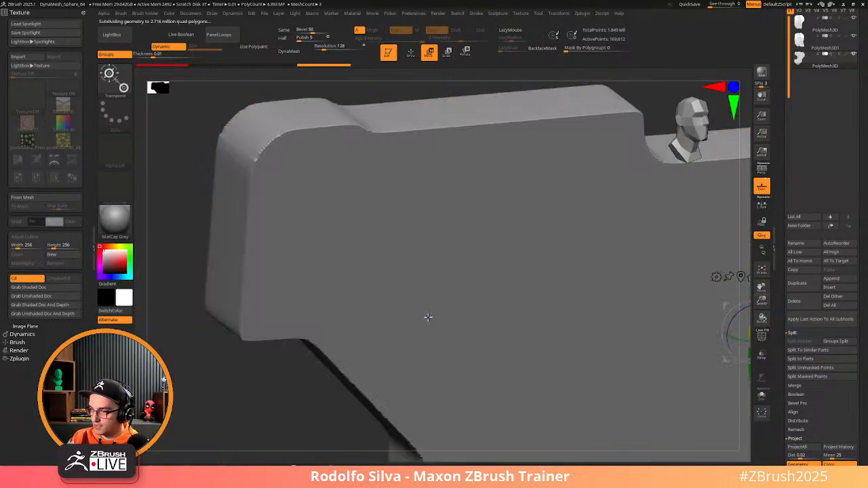
# Insert multiple edge loops around the plate's side wall with the ZModeler brush
pyautogui.moveTo(427, 317); pyautogui.dragTo(434, 251, button='right')
pyautogui.hotkey('shift', 'f')
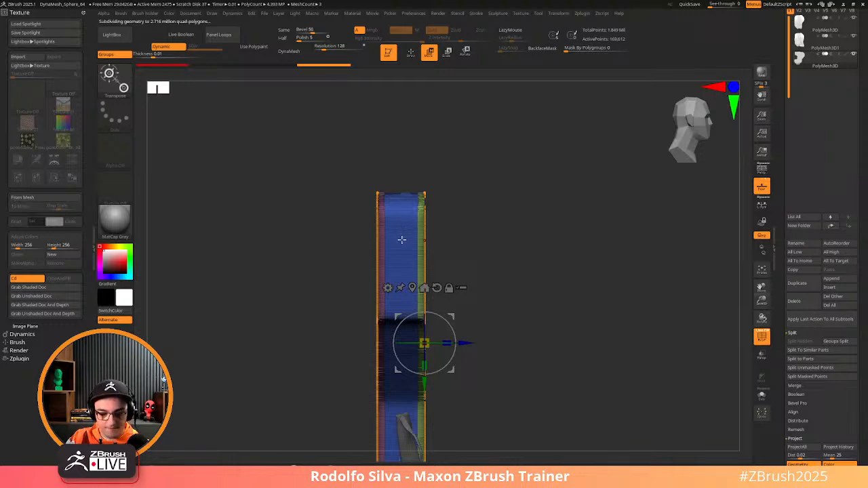
pyautogui.press('b')
pyautogui.press('z')
pyautogui.press('m')
pyautogui.moveTo(404, 240)
pyautogui.keyDown('ctrl'); pyautogui.mouseDown(button='right')
pyautogui.moveTo(441, 302)
pyautogui.moveTo(414, 416)
pyautogui.moveTo(411, 231)
pyautogui.mouseUp(button='right'); pyautogui.keyUp('ctrl')
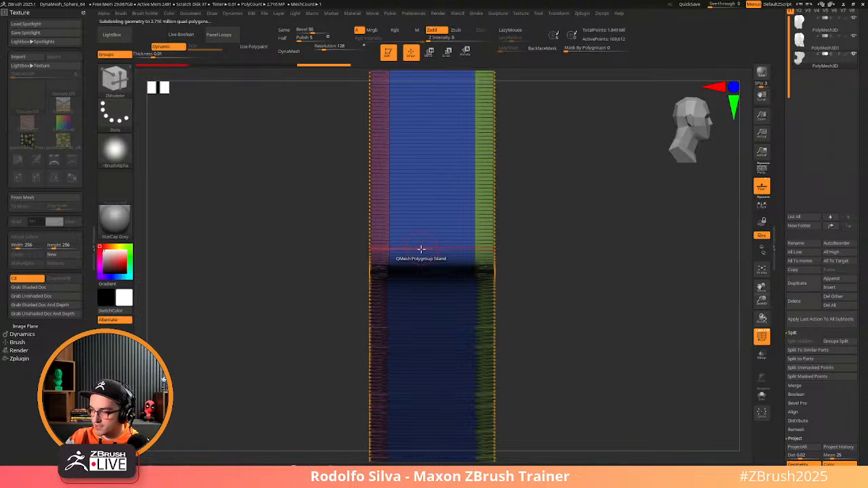
pyautogui.press('space')
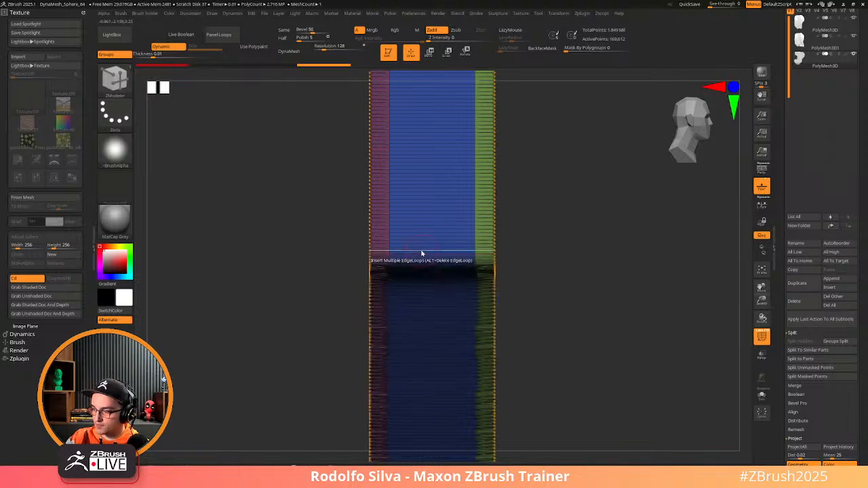
pyautogui.moveTo(423, 251); pyautogui.dragTo(427, 213)
pyautogui.moveTo(535, 246); pyautogui.dragTo(590, 272)
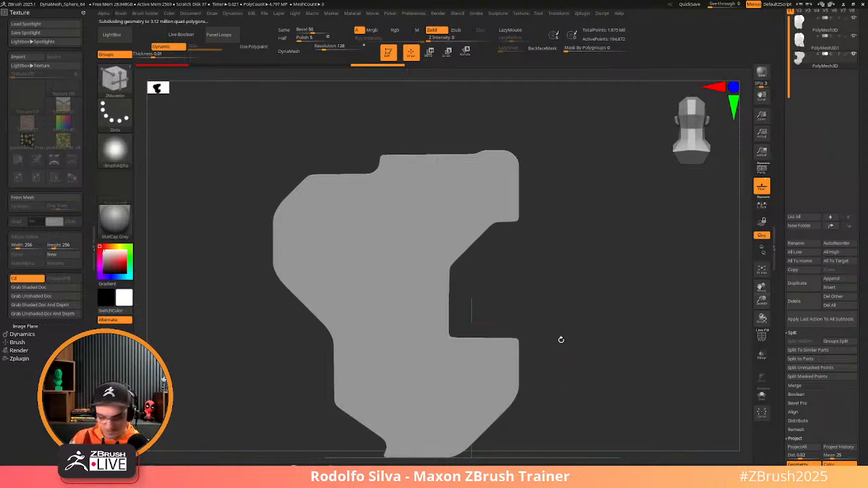
# Reopen Spotlight in the plate's side view, move the large cut-out shape over its profile, generate a second mesh, and exit Spotlight
pyautogui.moveTo(560, 341)
pyautogui.mouseDown()
pyautogui.moveTo(539, 321)
pyautogui.moveTo(581, 330)
pyautogui.moveTo(586, 314)
pyautogui.moveTo(534, 333)
pyautogui.moveTo(549, 339)
pyautogui.mouseUp()
pyautogui.keyDown('alt'); pyautogui.moveTo(504, 277); pyautogui.dragTo(490, 283); pyautogui.keyUp('alt')
pyautogui.hotkey('shift', 'z')
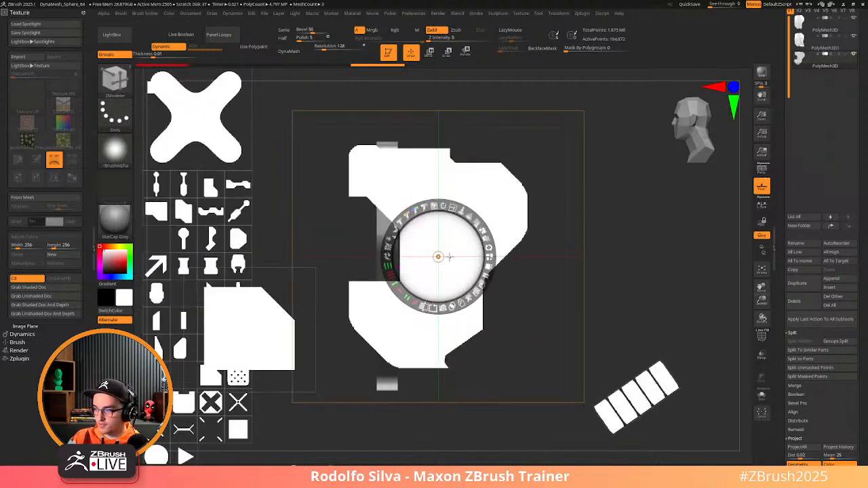
pyautogui.moveTo(450, 257); pyautogui.dragTo(495, 270)
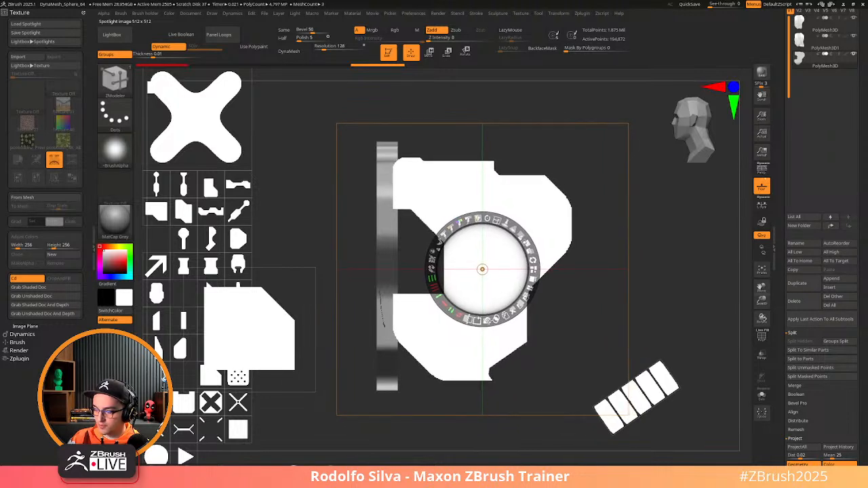
pyautogui.moveTo(489, 321); pyautogui.dragTo(434, 281)
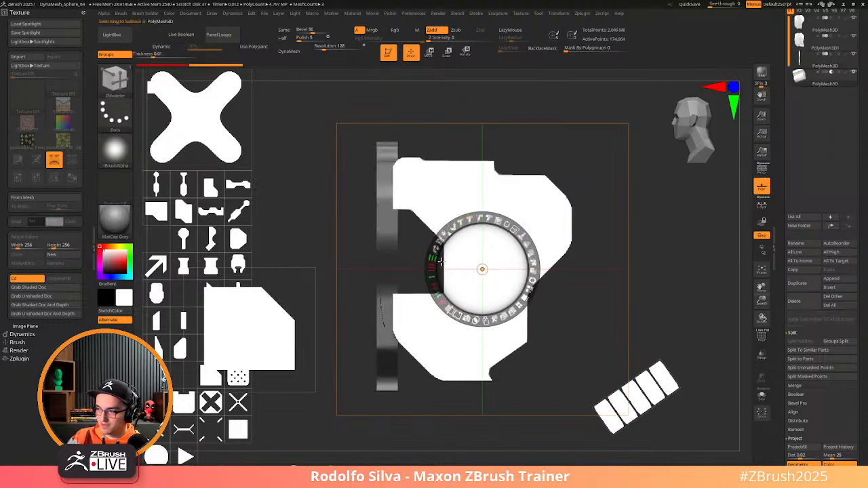
pyautogui.hotkey('shift', 'z')
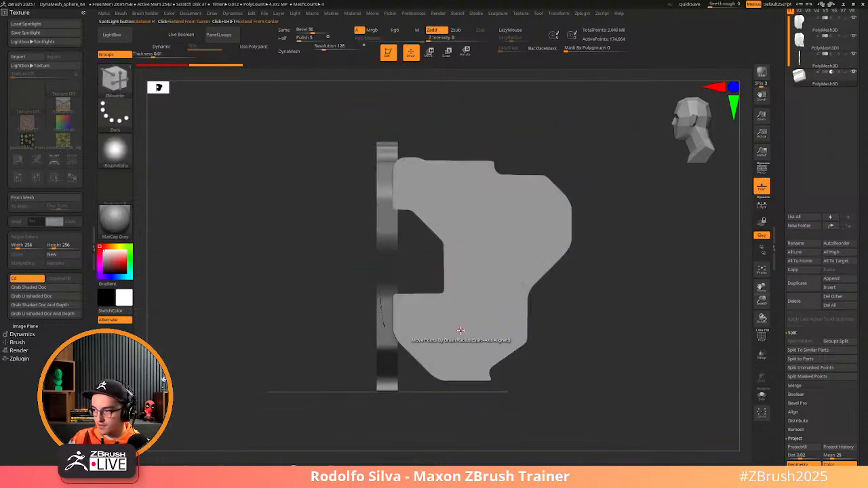
# Turn on Live Boolean and inspect how the new mesh combines with the plate from several angles
pyautogui.click(112, 35)
pyautogui.click(111, 35)
pyautogui.click(184, 34)
pyautogui.moveTo(537, 334)
pyautogui.mouseDown()
pyautogui.moveTo(465, 343)
pyautogui.moveTo(534, 336)
pyautogui.mouseUp()
pyautogui.moveTo(405, 398); pyautogui.dragTo(411, 405)
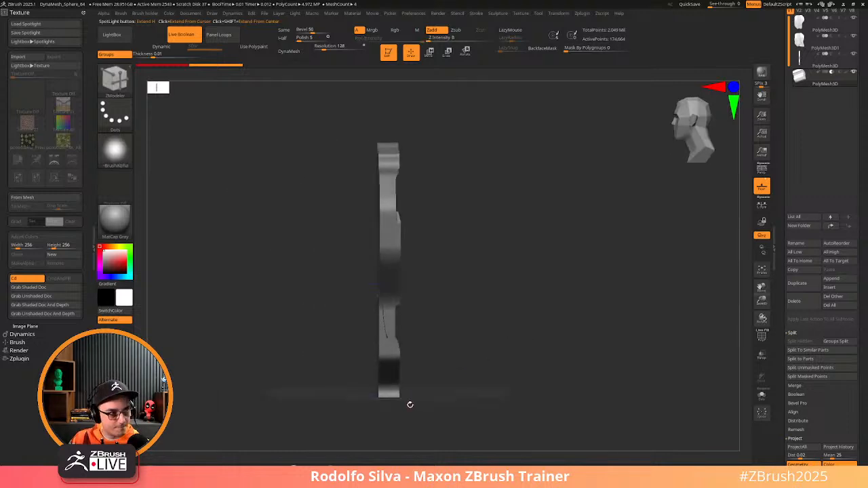
pyautogui.moveTo(481, 368); pyautogui.dragTo(511, 338)
pyautogui.moveTo(492, 393)
pyautogui.mouseDown()
pyautogui.moveTo(542, 394)
pyautogui.moveTo(539, 386)
pyautogui.moveTo(572, 372)
pyautogui.mouseUp()
# Reposition the new mesh through the plate with the Gizmo to reshape the plate's stepped profile in the Live Boolean preview
pyautogui.press('b')
pyautogui.press('z')
pyautogui.press('m')
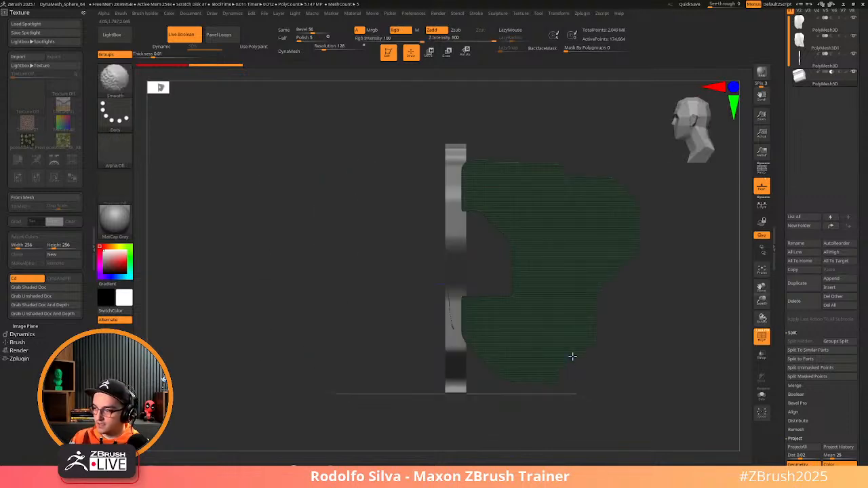
pyautogui.press('w')
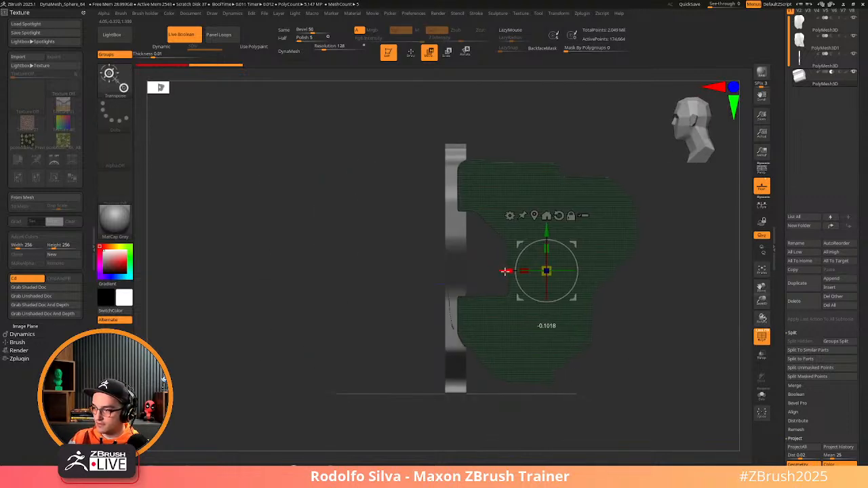
pyautogui.hotkey('shift', 'f')
pyautogui.moveTo(603, 343); pyautogui.dragTo(522, 332)
pyautogui.moveTo(468, 229); pyautogui.dragTo(470, 221)
pyautogui.moveTo(509, 329); pyautogui.dragTo(479, 317)
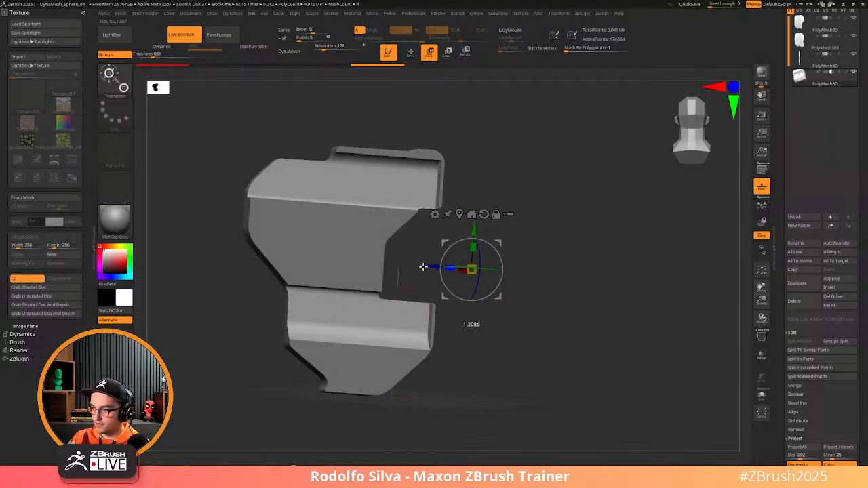
pyautogui.keyDown('alt'); pyautogui.moveTo(430, 265); pyautogui.dragTo(466, 275); pyautogui.keyUp('alt')
pyautogui.moveTo(535, 371); pyautogui.dragTo(556, 392)
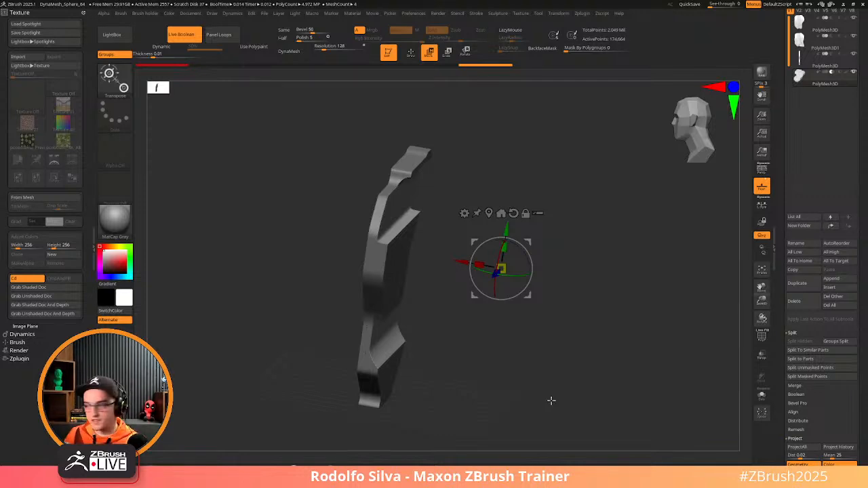
# Try Dynamic Subdivision on the new mesh and turn it off again
pyautogui.scroll(-10, 828, 212)
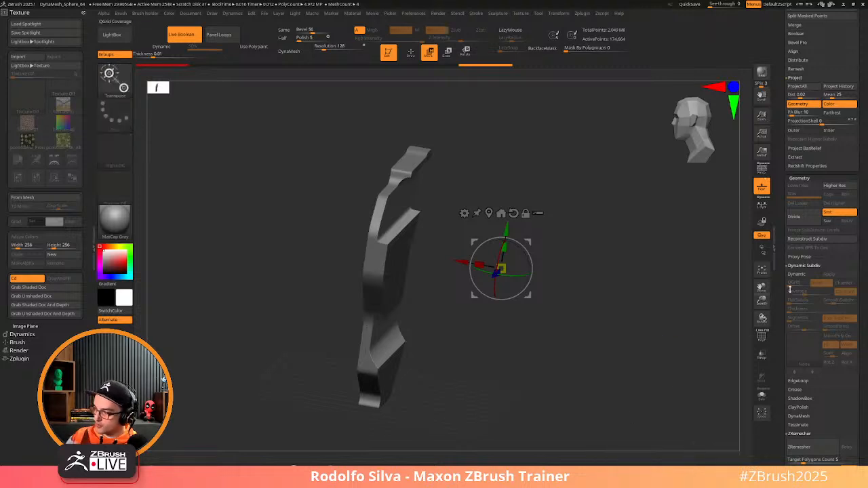
pyautogui.click(807, 276)
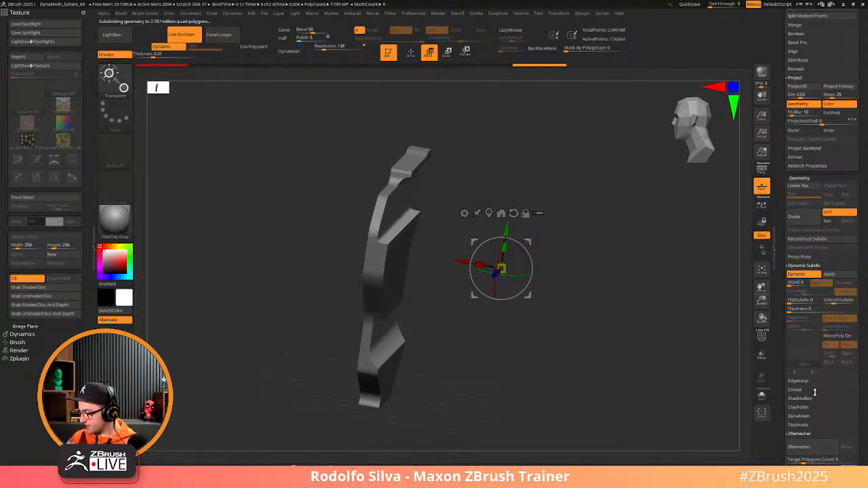
pyautogui.hotkey('shift', 'd')
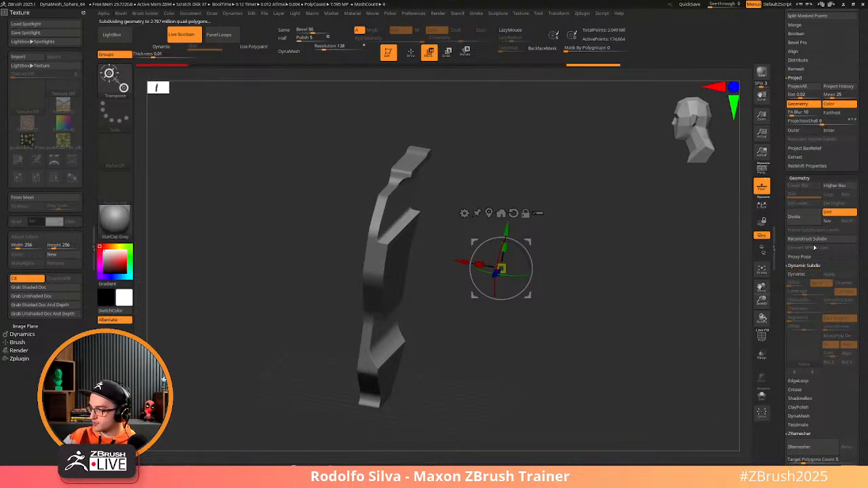
pyautogui.moveTo(643, 411); pyautogui.dragTo(577, 407)
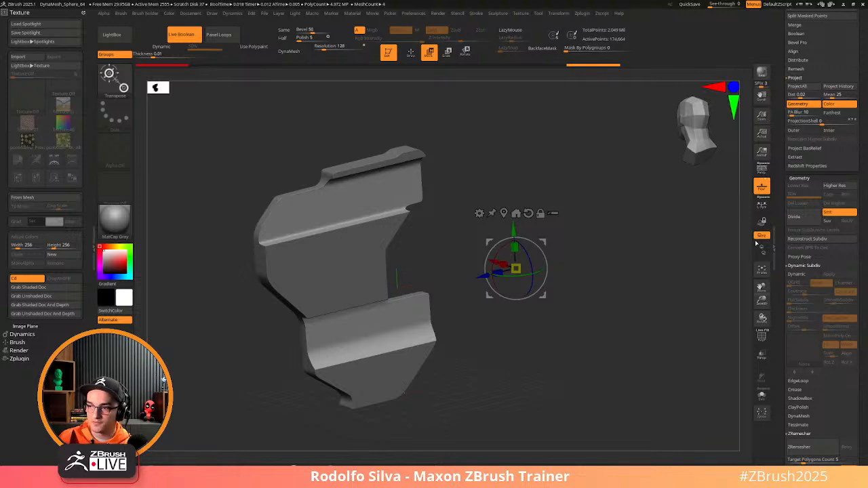
# Browse the LightBox project library, look through the personal project folder, and close LightBox
pyautogui.click(121, 36)
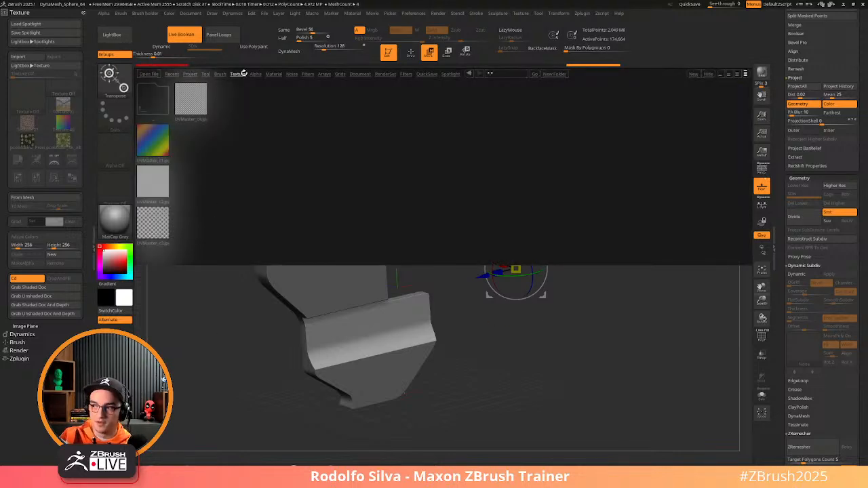
pyautogui.click(190, 74)
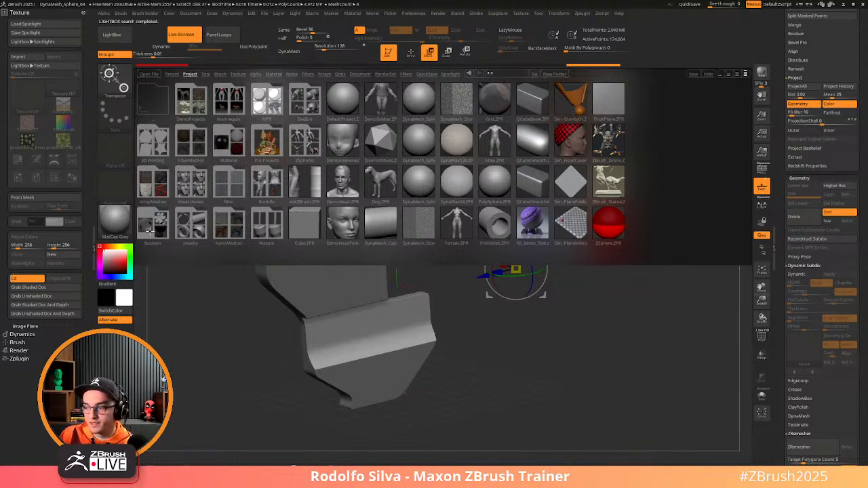
pyautogui.moveTo(437, 196); pyautogui.dragTo(433, 199)
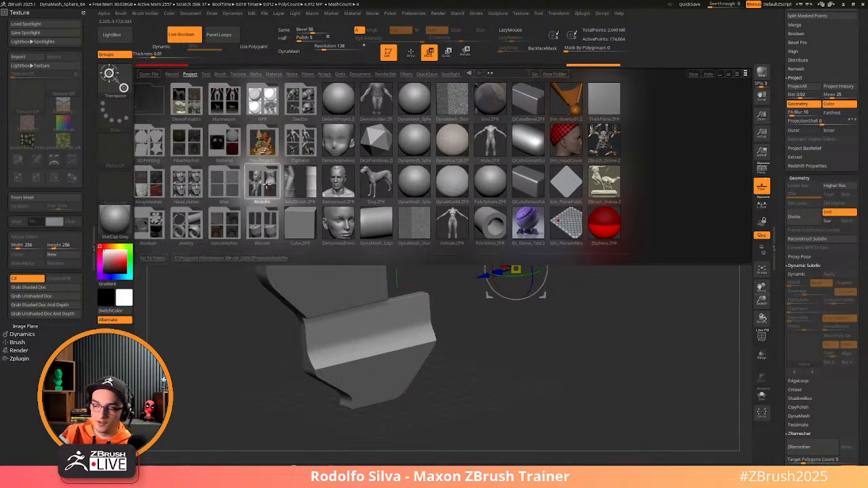
pyautogui.doubleClick(269, 184)
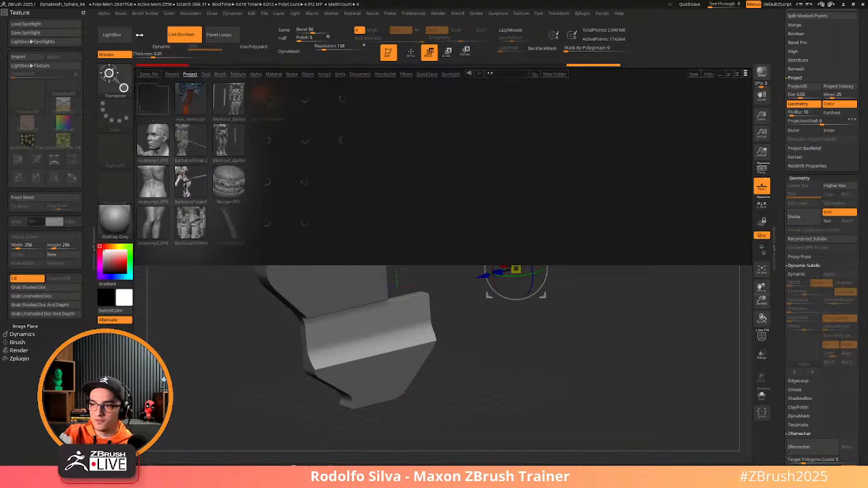
pyautogui.click(114, 35)
# Open the Props1 project without saving the changes to the current project
pyautogui.click(296, 13)
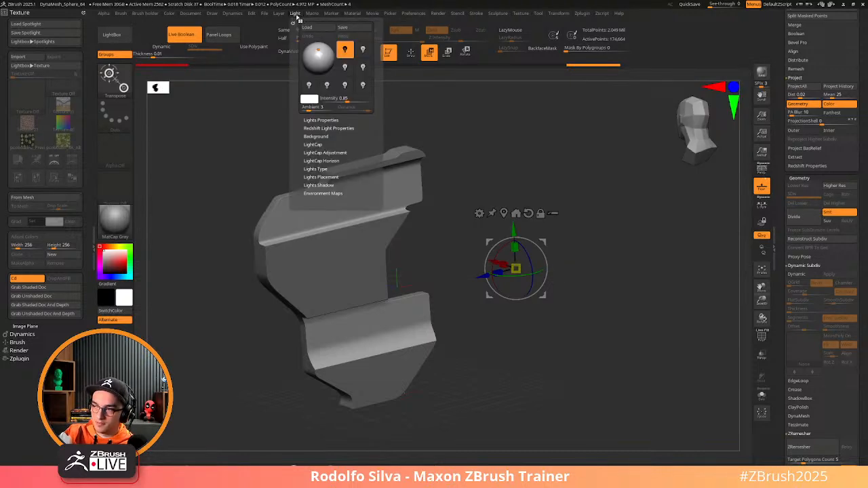
pyautogui.moveTo(268, 14)
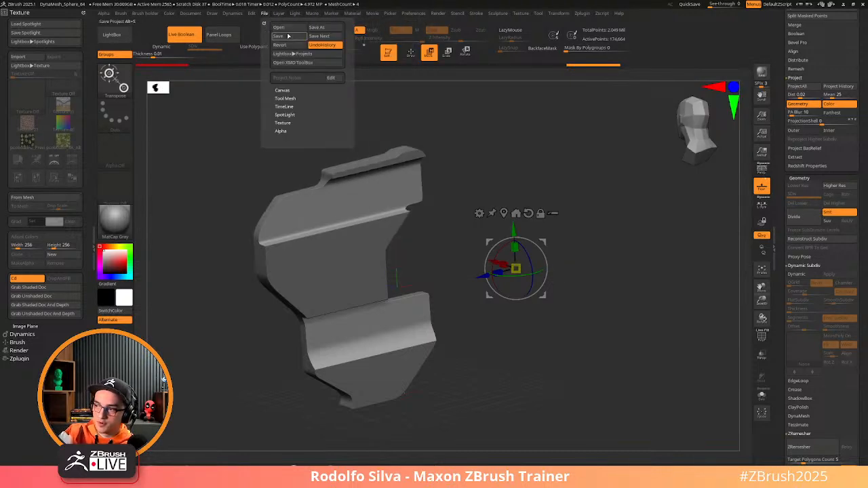
pyautogui.click(279, 27)
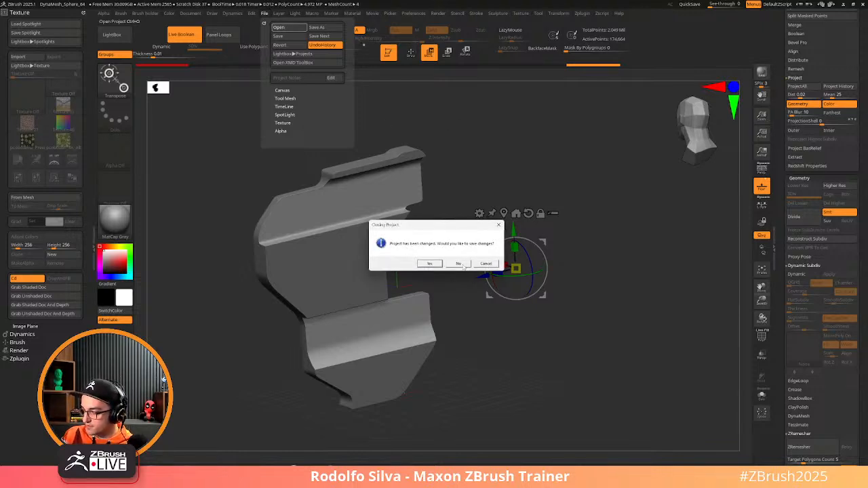
pyautogui.click(464, 265)
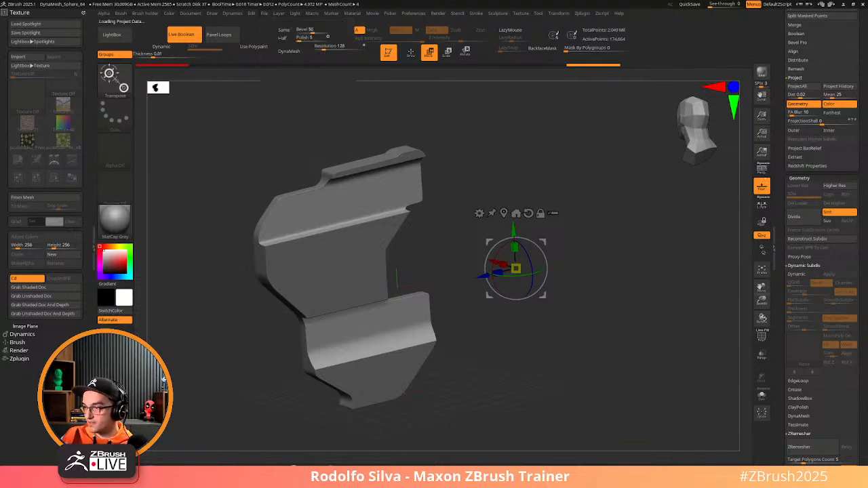
pyautogui.moveTo(508, 326); pyautogui.dragTo(563, 351, button='right')
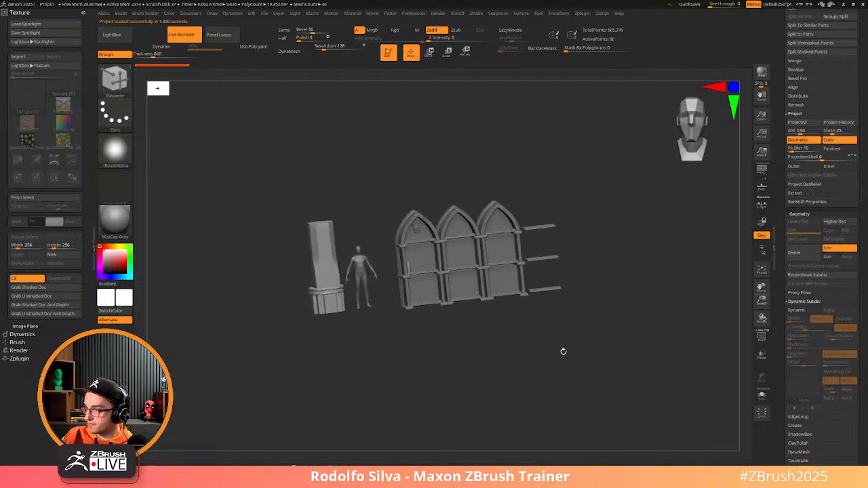
# Select the Standard brush with the bookcase scene in front view and open the texture options
pyautogui.click(542, 13)
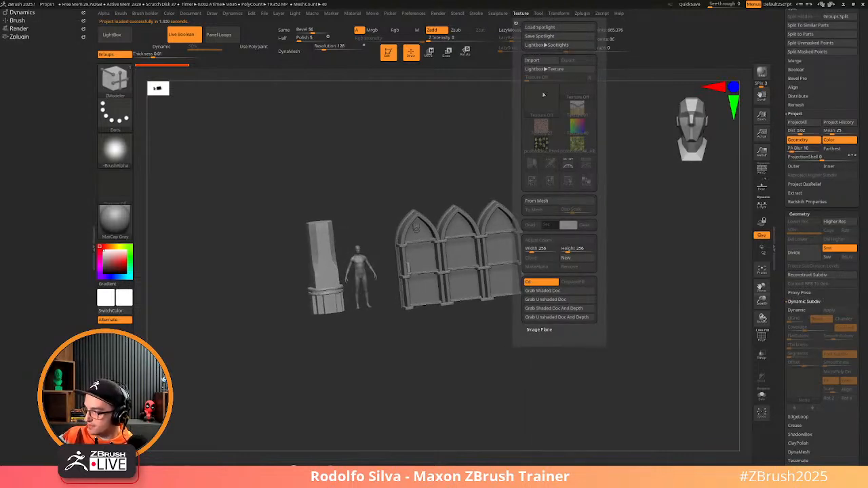
pyautogui.keyDown('shift'); pyautogui.moveTo(483, 395); pyautogui.dragTo(481, 384); pyautogui.keyUp('shift')
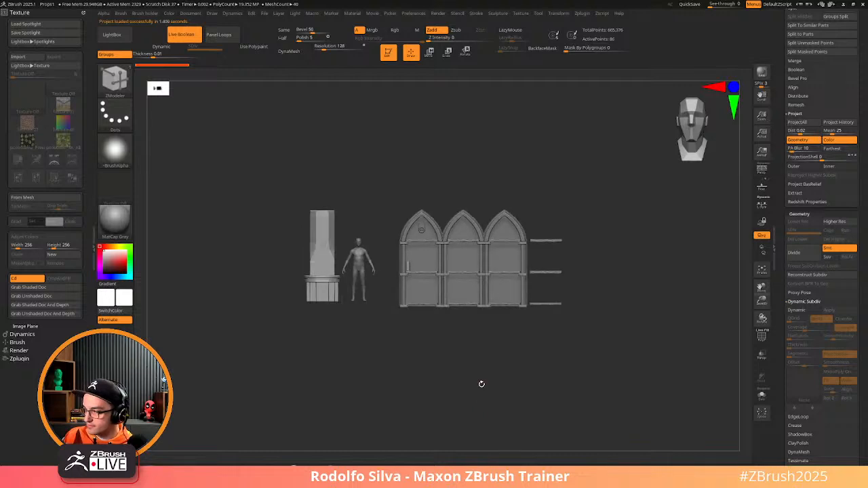
pyautogui.keyDown('ctrl'); pyautogui.moveTo(516, 359); pyautogui.dragTo(544, 379, button='right'); pyautogui.keyUp('ctrl')
pyautogui.press('b')
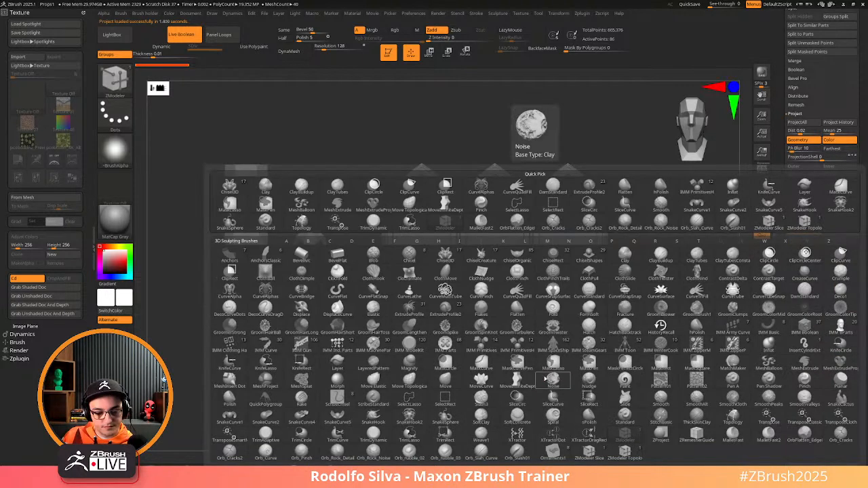
pyautogui.press('s')
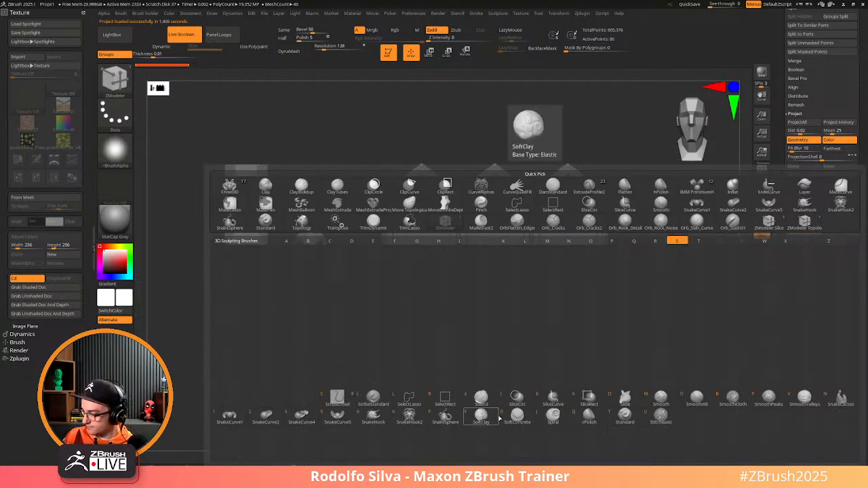
pyautogui.press('t')
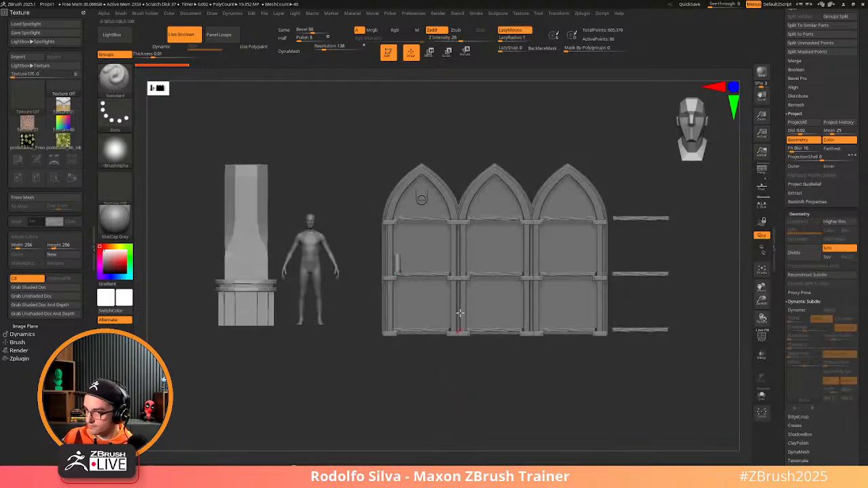
pyautogui.click(519, 14)
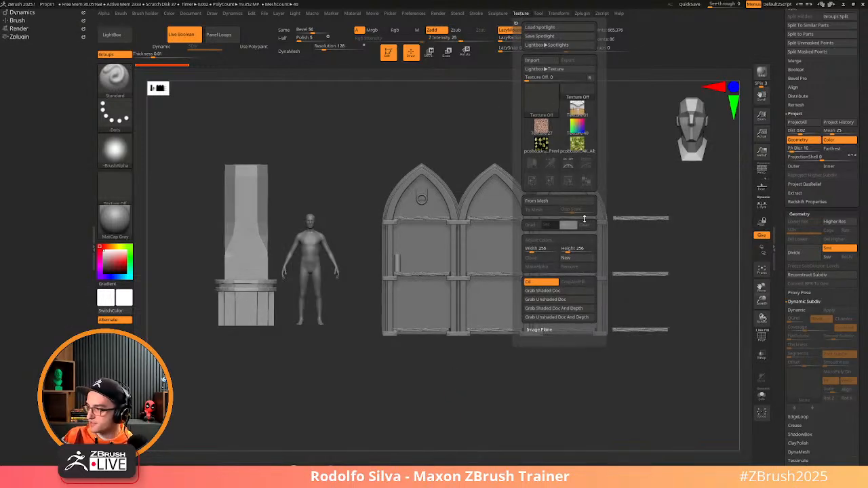
# Load the Cylinder3D primitive, convert it to a PolyMesh3D and show it in front view
pyautogui.keyDown('alt'); pyautogui.moveTo(453, 380); pyautogui.dragTo(445, 388); pyautogui.keyUp('alt')
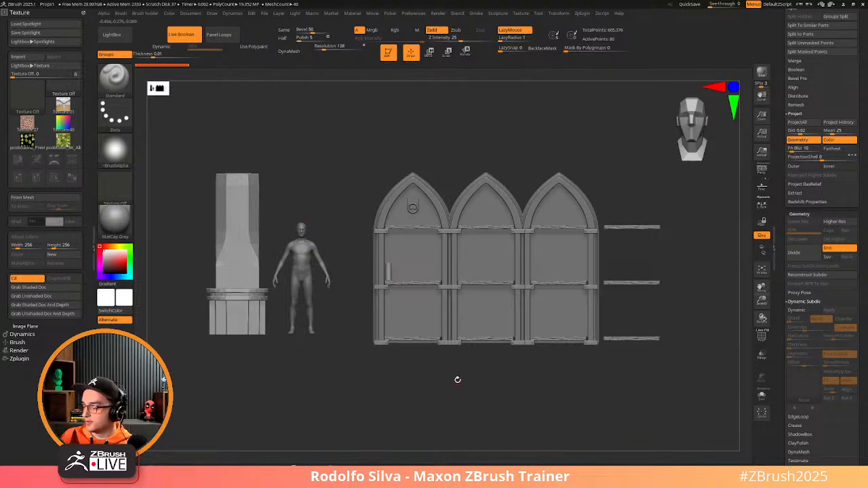
pyautogui.moveTo(458, 380); pyautogui.dragTo(480, 389)
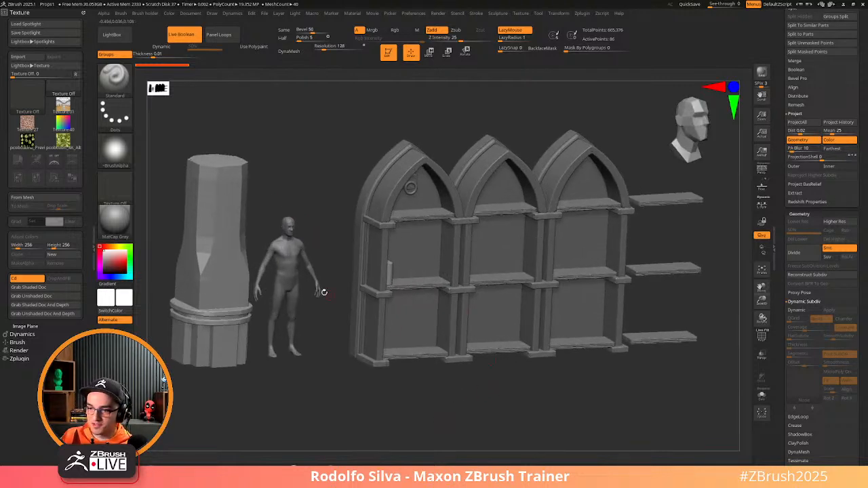
pyautogui.moveTo(780, 57); pyautogui.dragTo(802, 168)
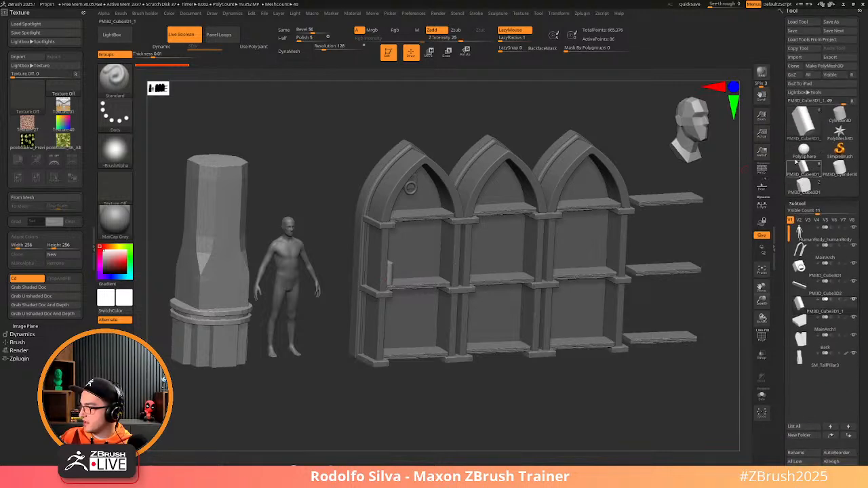
pyautogui.click(839, 117)
pyautogui.click(824, 66)
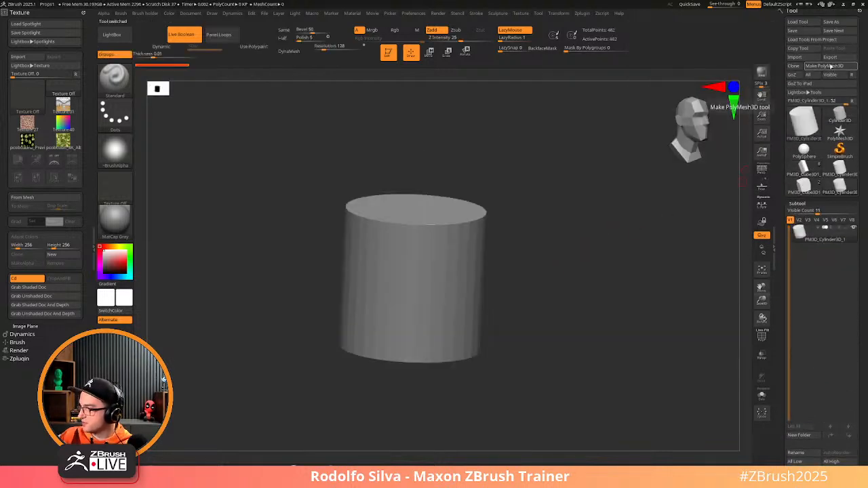
pyautogui.keyDown('shift'); pyautogui.moveTo(597, 284); pyautogui.dragTo(568, 289); pyautogui.keyUp('shift')
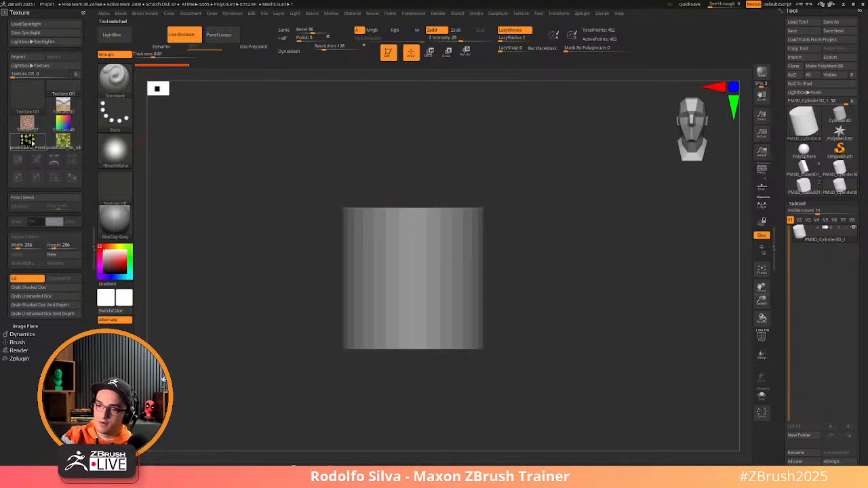
# Add the leaf atlas preview texture to Spotlight, enlarge it over the canvas centre and generate a mesh from it
pyautogui.click(28, 140)
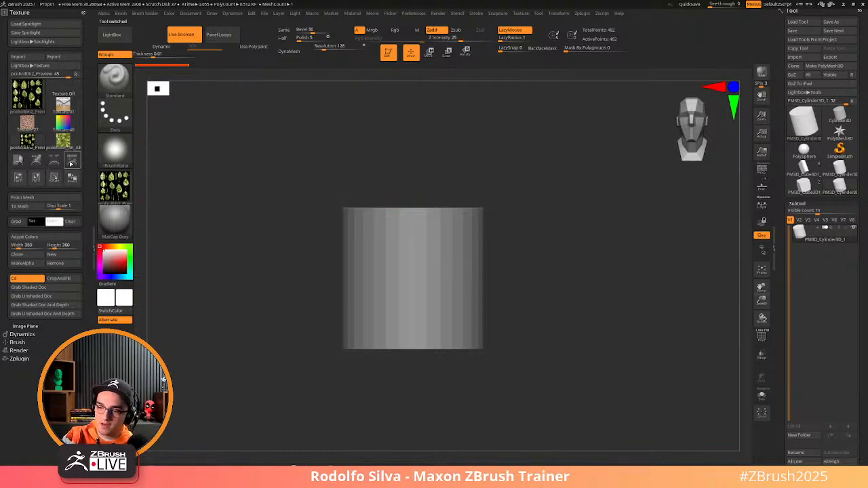
pyautogui.click(521, 13)
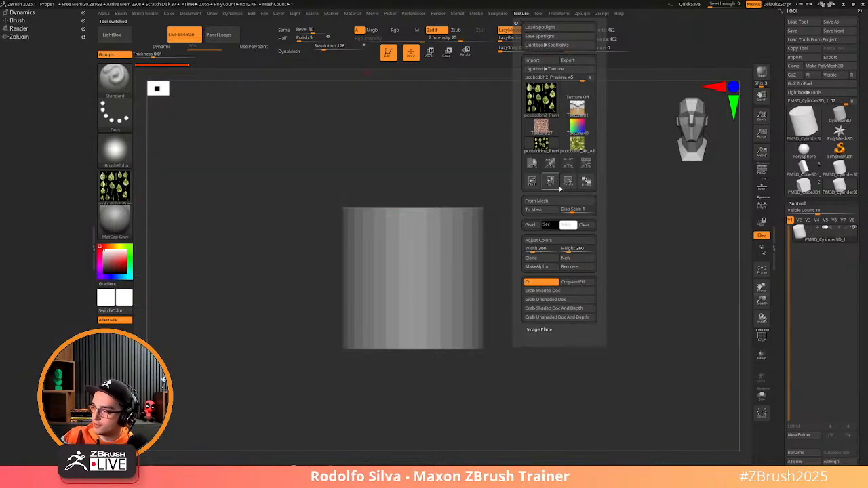
pyautogui.click(587, 166)
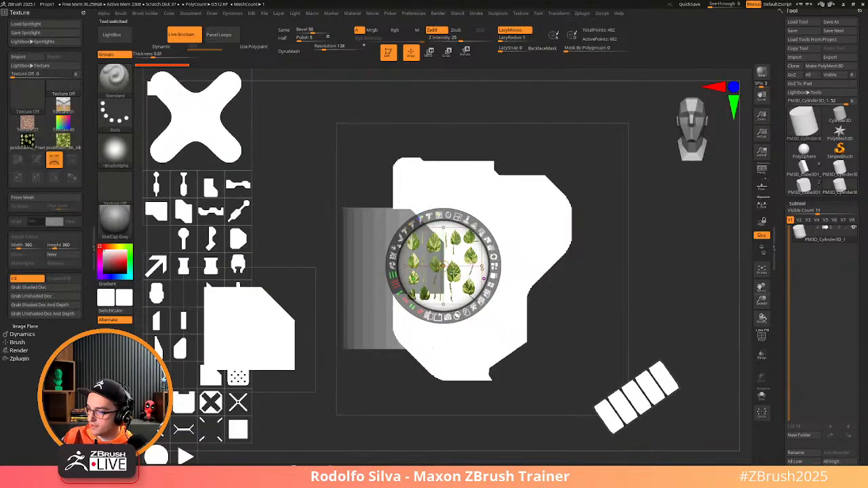
pyautogui.moveTo(456, 259); pyautogui.dragTo(470, 260)
pyautogui.moveTo(471, 218); pyautogui.dragTo(502, 244)
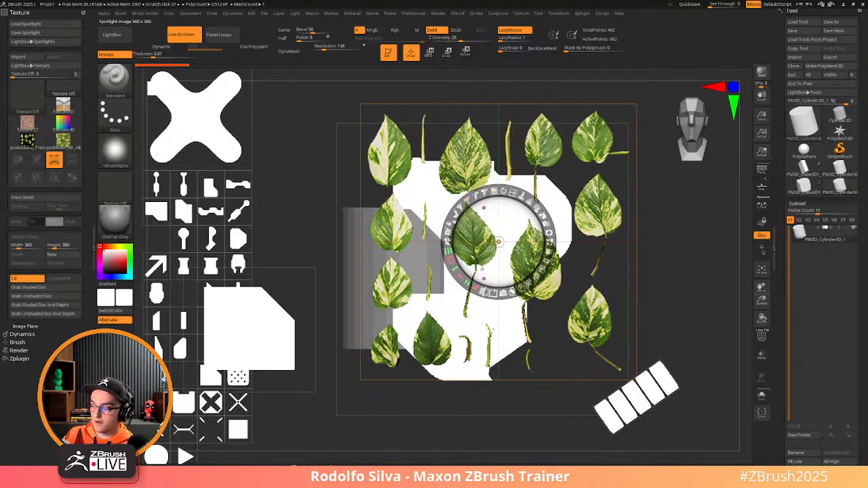
pyautogui.moveTo(499, 242); pyautogui.dragTo(504, 254)
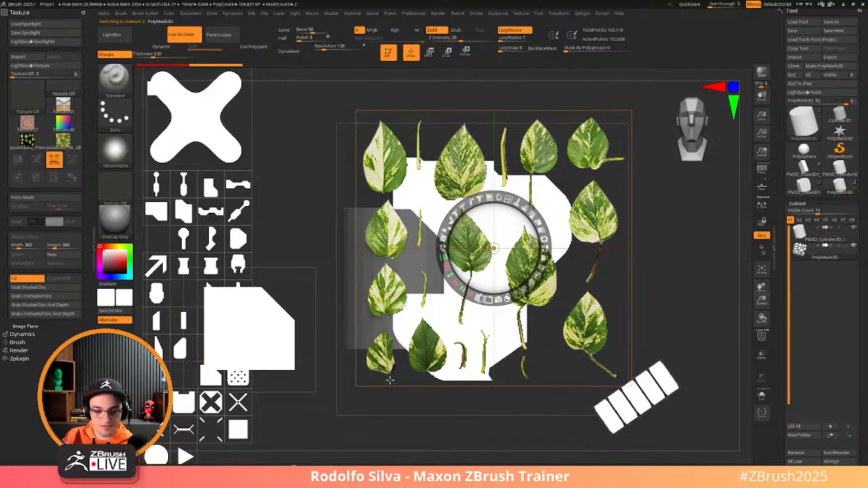
# Hide Spotlight and inspect the generated leaf mesh at an angle with the Move gizmo and PolyFrame turned on
pyautogui.hotkey('shift', 'z')
pyautogui.moveTo(611, 306); pyautogui.dragTo(657, 313)
pyautogui.press('w')
pyautogui.moveTo(488, 244); pyautogui.dragTo(366, 222)
pyautogui.hotkey('shift', 'f')
pyautogui.moveTo(651, 313); pyautogui.dragTo(620, 272)
# Give each separate leaf and stem of the generated mesh its own polygroup with Auto Groups
pyautogui.hotkey('ctrl', '2')
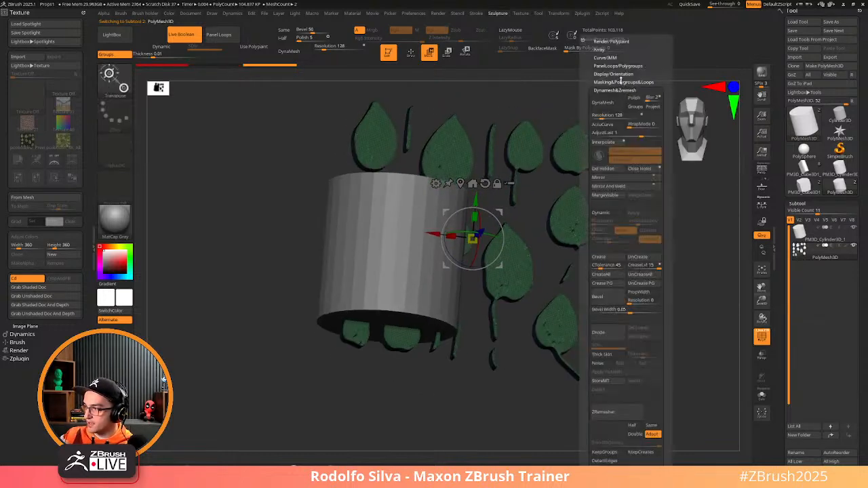
pyautogui.moveTo(780, 244); pyautogui.dragTo(769, 83)
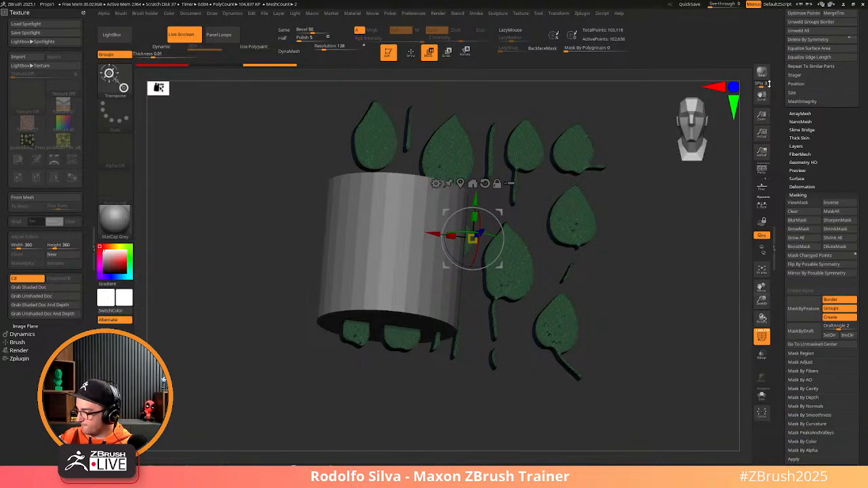
pyautogui.click(807, 195)
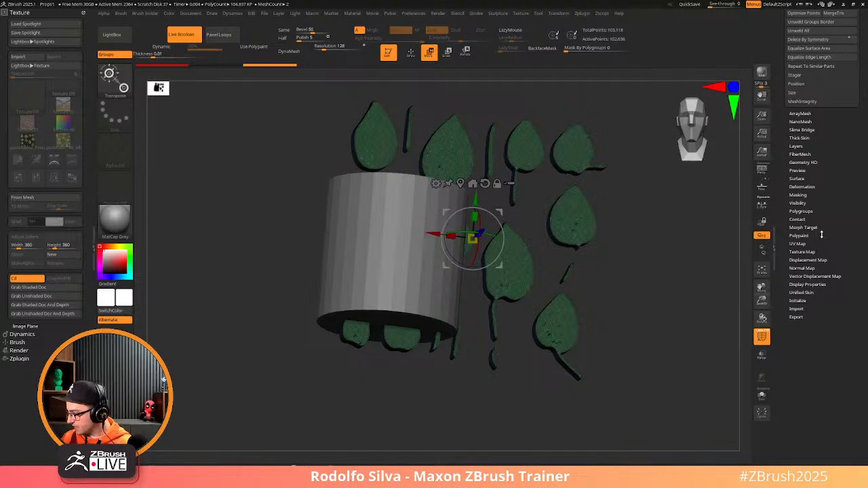
pyautogui.click(801, 211)
pyautogui.click(801, 218)
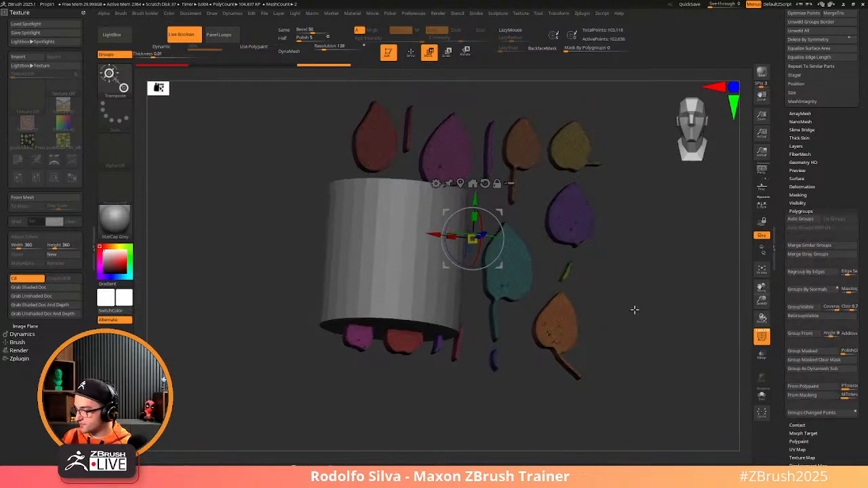
pyautogui.moveTo(635, 310); pyautogui.dragTo(671, 296)
pyautogui.moveTo(826, 174); pyautogui.dragTo(831, 212)
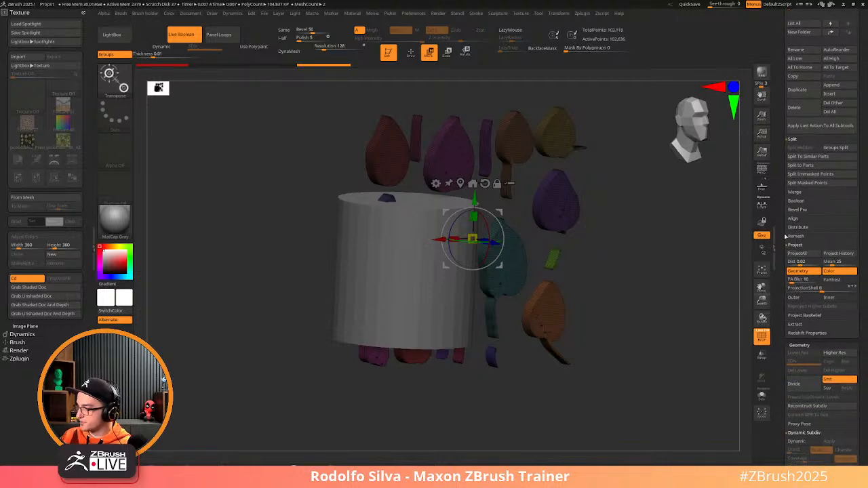
pyautogui.moveTo(681, 338); pyautogui.dragTo(653, 320)
# Bring Spotlight back and crop the leaf image vertically and horizontally to 154 x 144, keeping only a few leaves
pyautogui.hotkey('shift', 'z')
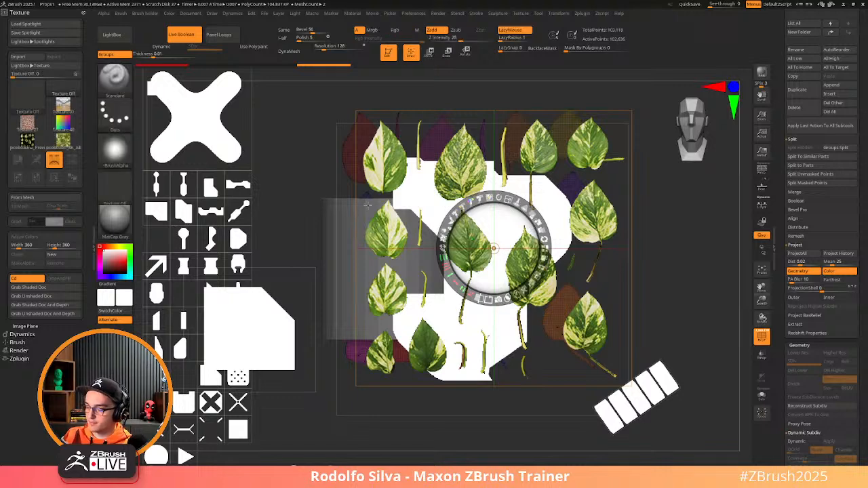
pyautogui.moveTo(451, 279); pyautogui.dragTo(470, 296)
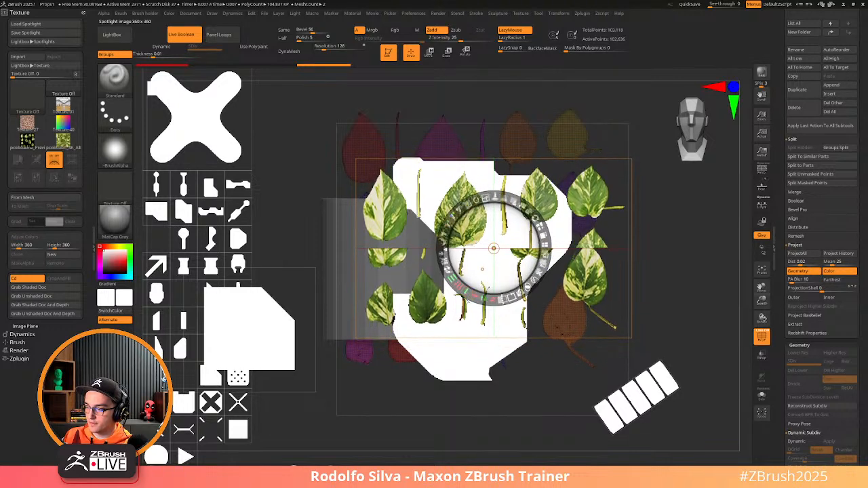
pyautogui.moveTo(494, 248); pyautogui.dragTo(491, 277)
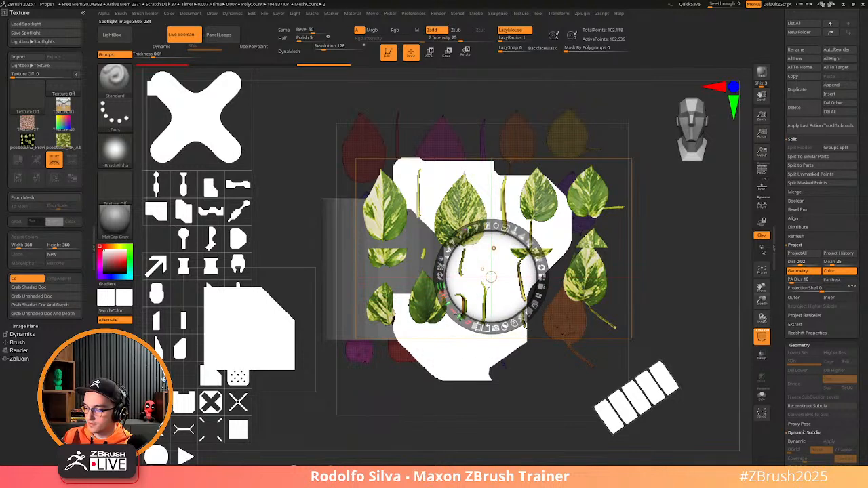
pyautogui.moveTo(457, 316); pyautogui.dragTo(479, 323)
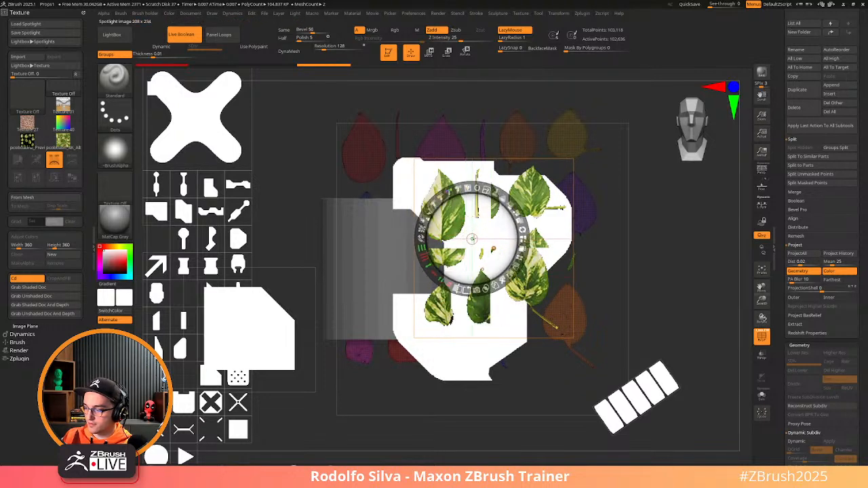
pyautogui.click(453, 287)
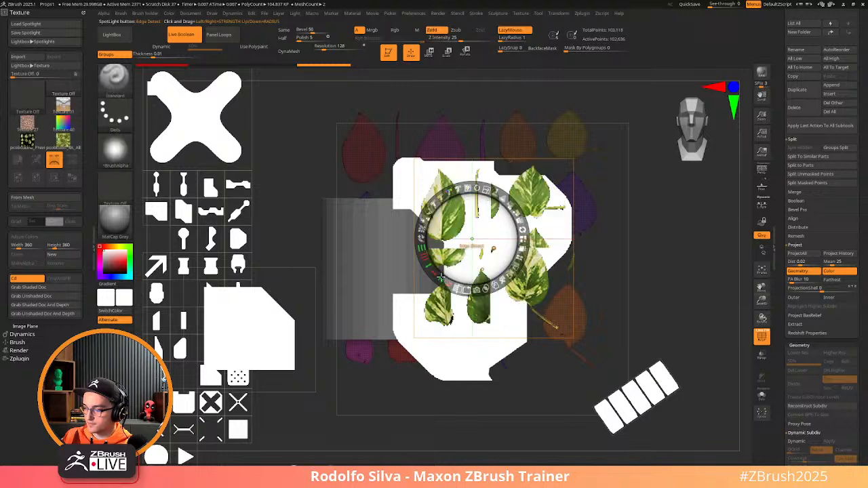
pyautogui.moveTo(433, 273)
pyautogui.mouseDown()
pyautogui.moveTo(440, 280)
pyautogui.moveTo(432, 271)
pyautogui.mouseUp()
pyautogui.moveTo(472, 239); pyautogui.dragTo(517, 241)
pyautogui.moveTo(477, 281); pyautogui.dragTo(470, 295)
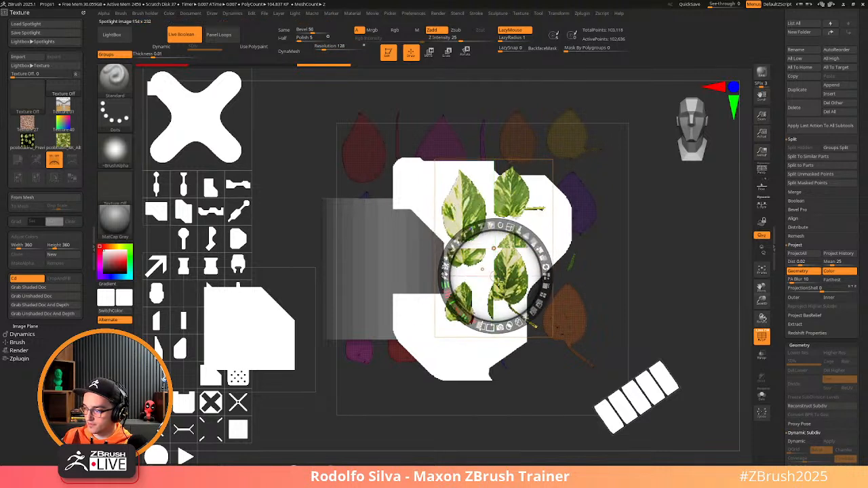
pyautogui.moveTo(453, 314); pyautogui.dragTo(471, 331)
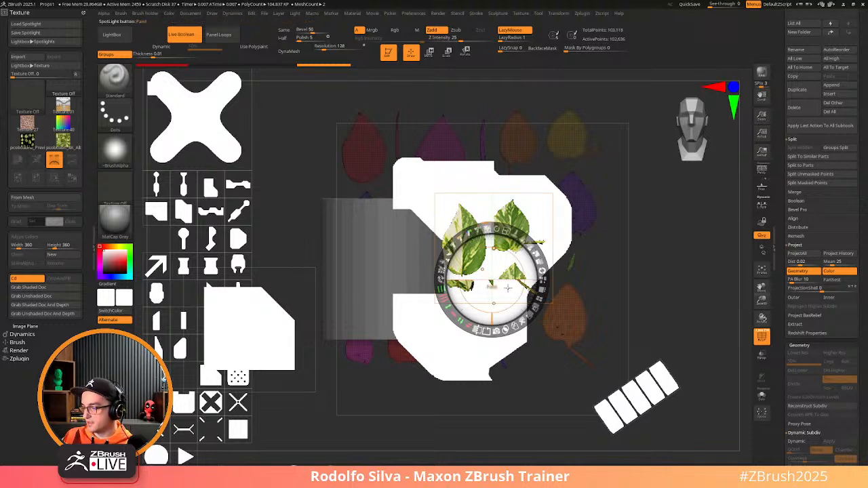
# Reposition the cropped image and paint out the neighbouring leaves in black, leaving a single leaf
pyautogui.moveTo(508, 288); pyautogui.dragTo(448, 299)
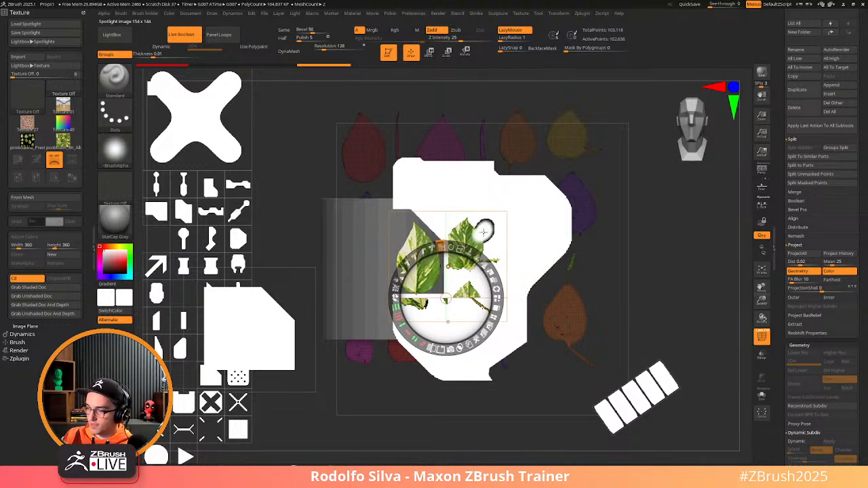
pyautogui.moveTo(110, 264); pyautogui.dragTo(99, 281)
pyautogui.moveTo(485, 231)
pyautogui.mouseDown()
pyautogui.moveTo(487, 238)
pyautogui.moveTo(471, 231)
pyautogui.moveTo(467, 257)
pyautogui.moveTo(456, 242)
pyautogui.moveTo(448, 266)
pyautogui.mouseUp()
pyautogui.moveTo(481, 234); pyautogui.dragTo(466, 302)
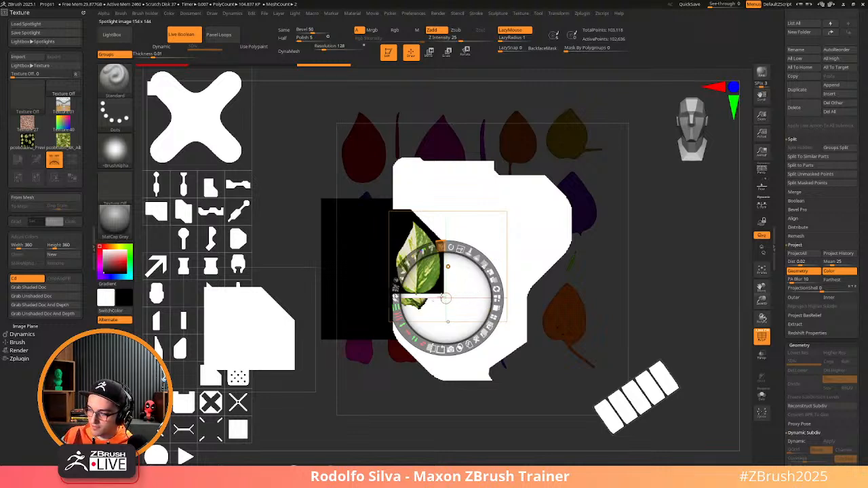
pyautogui.moveTo(434, 302)
pyautogui.mouseDown()
pyautogui.moveTo(401, 303)
pyautogui.moveTo(442, 290)
pyautogui.mouseUp()
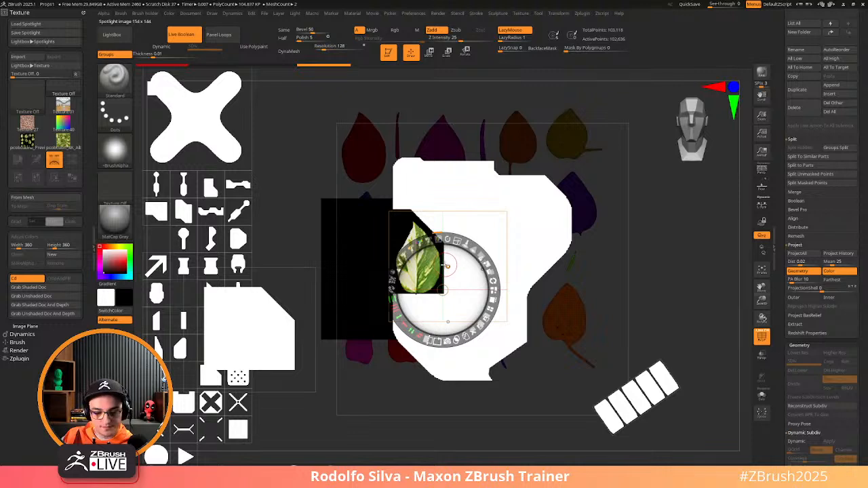
# Swap the main and secondary colours, generate a mesh from the single leaf and hide Spotlight to view it alone
pyautogui.press('v')
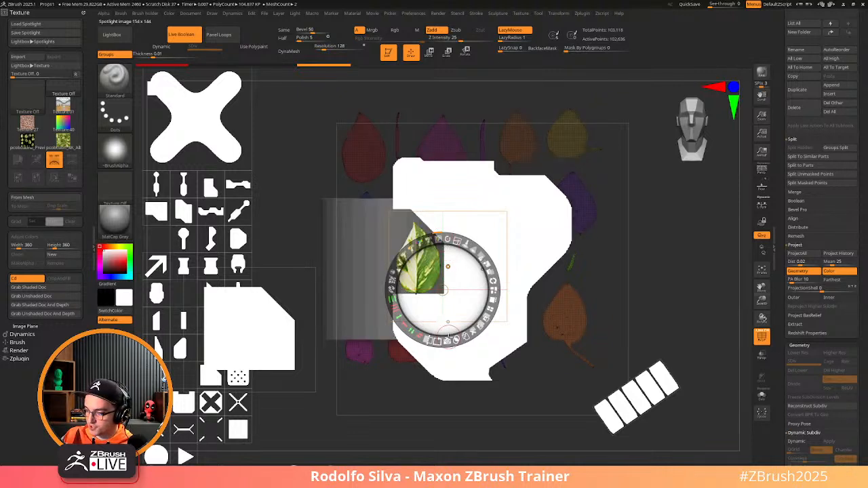
pyautogui.click(448, 340)
pyautogui.hotkey('shift', 's')
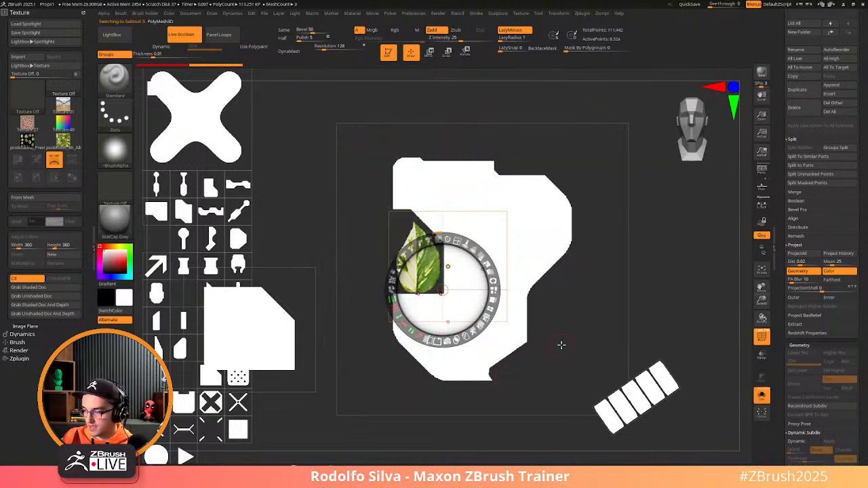
pyautogui.hotkey('shift', 'z')
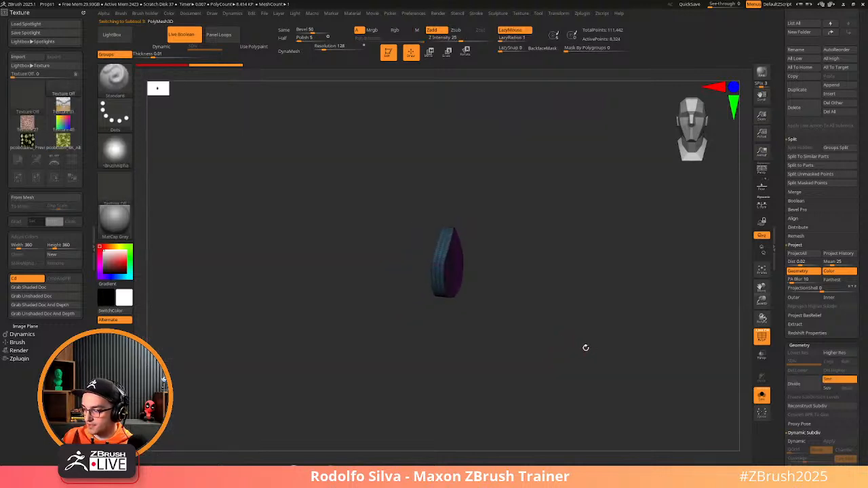
pyautogui.keyDown('shift'); pyautogui.moveTo(586, 347); pyautogui.dragTo(547, 347); pyautogui.keyUp('shift')
# Centre the gizmo on the new leaf mesh and apply the Bend Curve deformer to it
pyautogui.press('w')
pyautogui.click(436, 211)
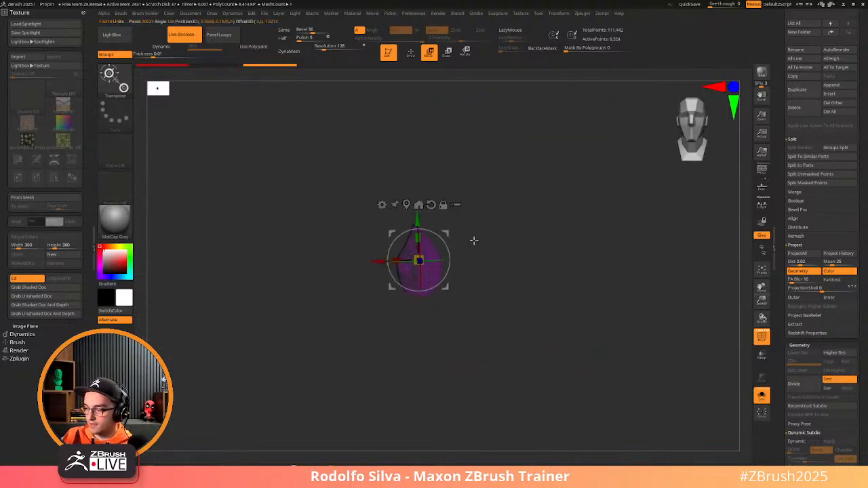
pyautogui.moveTo(475, 240); pyautogui.dragTo(498, 316)
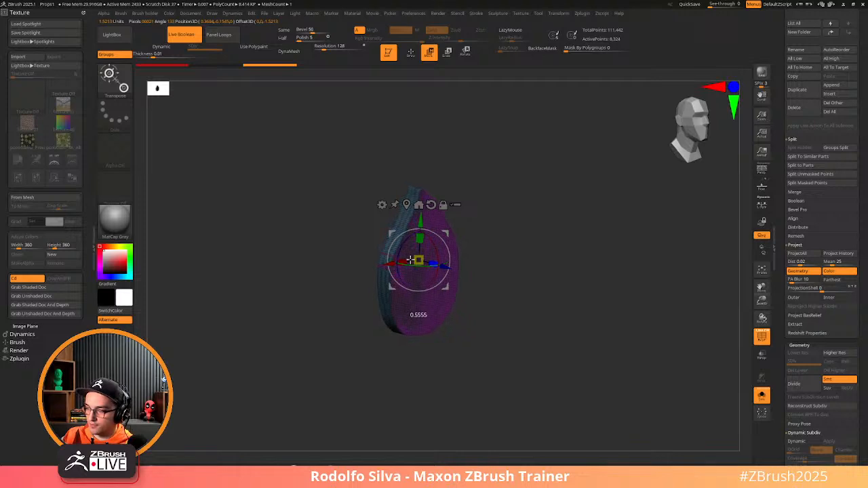
pyautogui.click(382, 204)
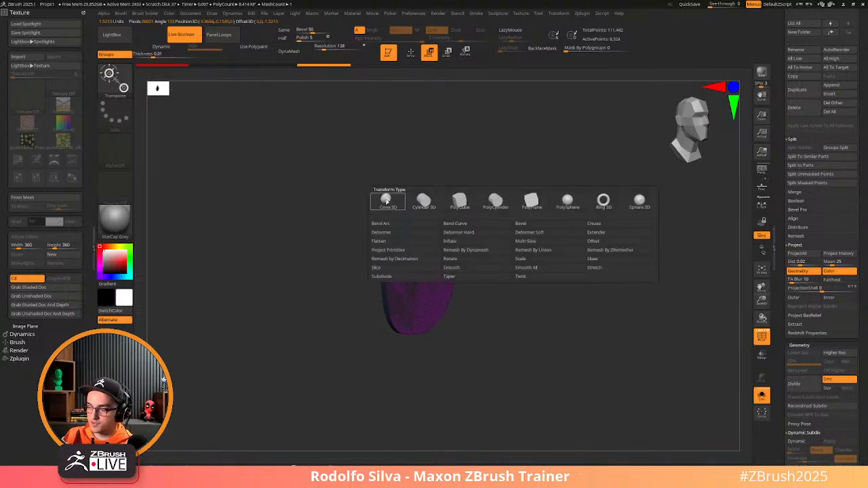
pyautogui.click(465, 226)
pyautogui.keyDown('shift'); pyautogui.moveTo(500, 341); pyautogui.dragTo(479, 235); pyautogui.keyUp('shift')
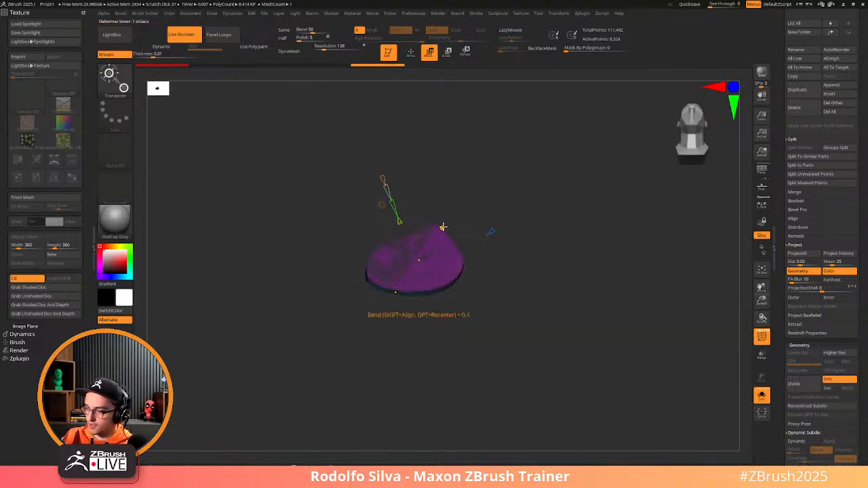
pyautogui.keyDown('shift'); pyautogui.moveTo(506, 284); pyautogui.dragTo(475, 291); pyautogui.keyUp('shift')
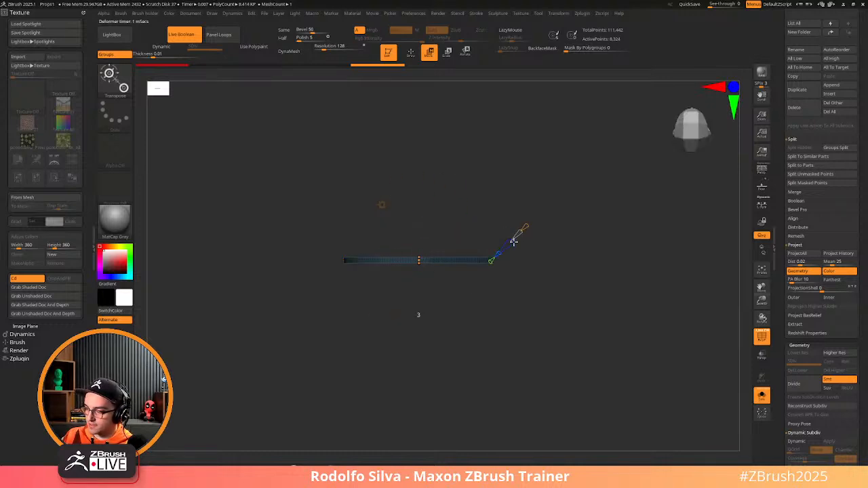
pyautogui.moveTo(535, 278); pyautogui.dragTo(555, 315)
# Bring Spotlight back, turn on perspective for camera storing and align the leaf mesh to the front view
pyautogui.hotkey('shift', 'z')
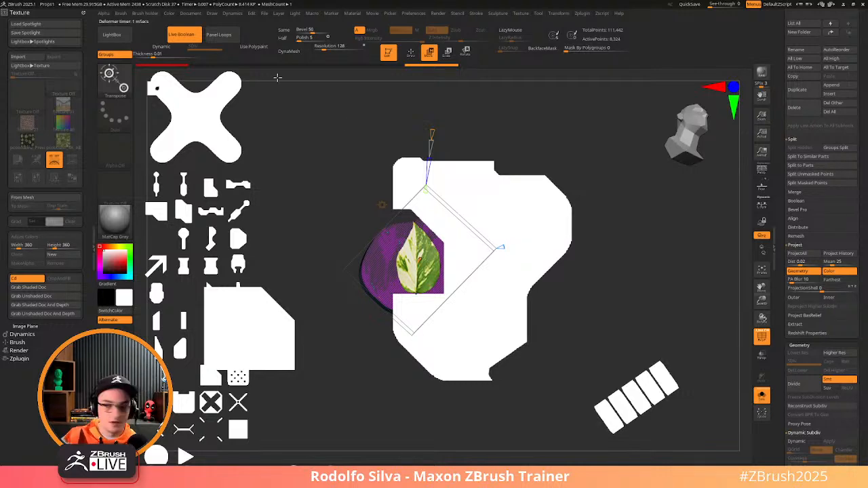
pyautogui.click(167, 13)
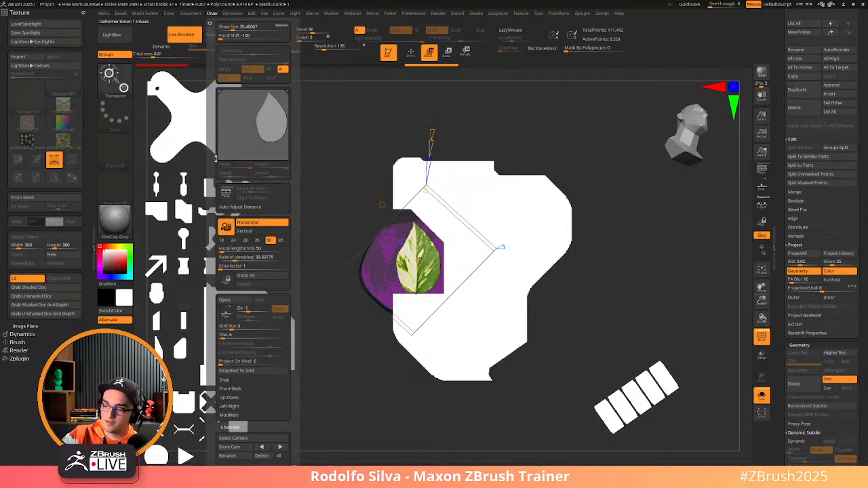
pyautogui.scroll(-6, 298, 319)
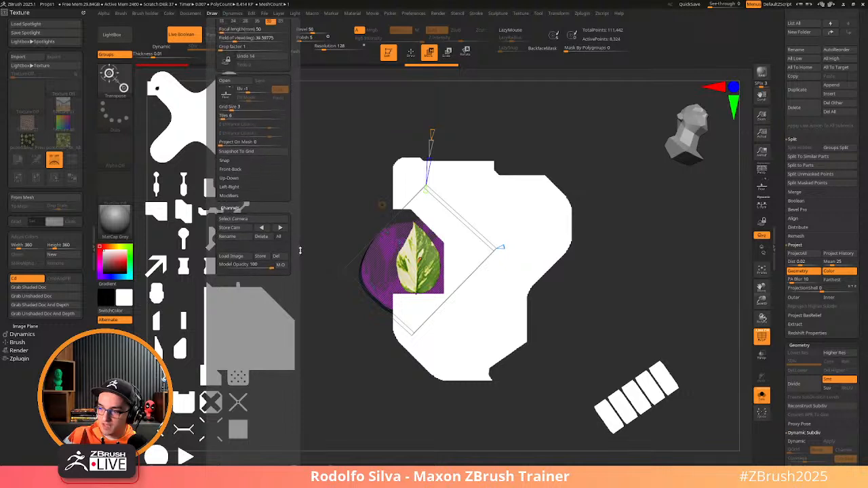
pyautogui.click(245, 222)
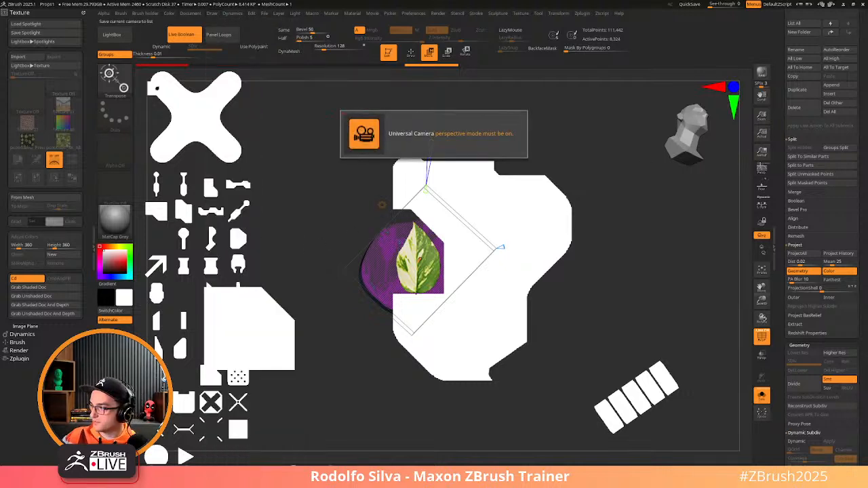
pyautogui.click(762, 169)
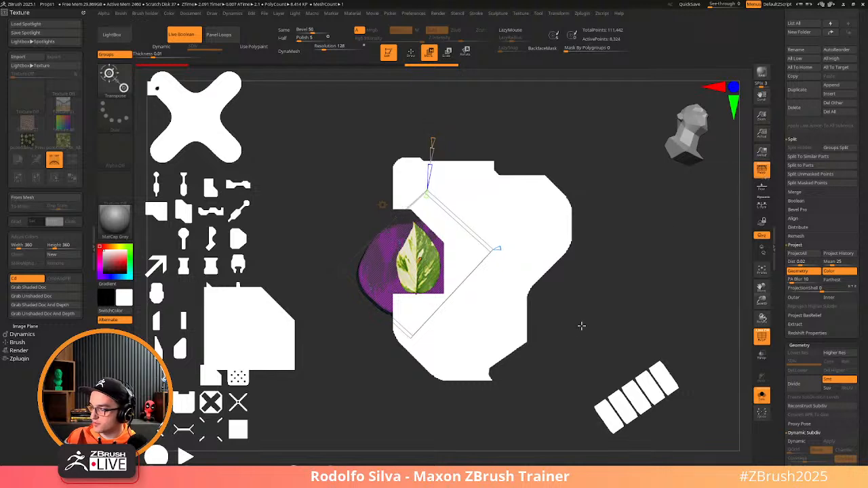
pyautogui.keyDown('shift'); pyautogui.moveTo(586, 327); pyautogui.dragTo(599, 338); pyautogui.keyUp('shift')
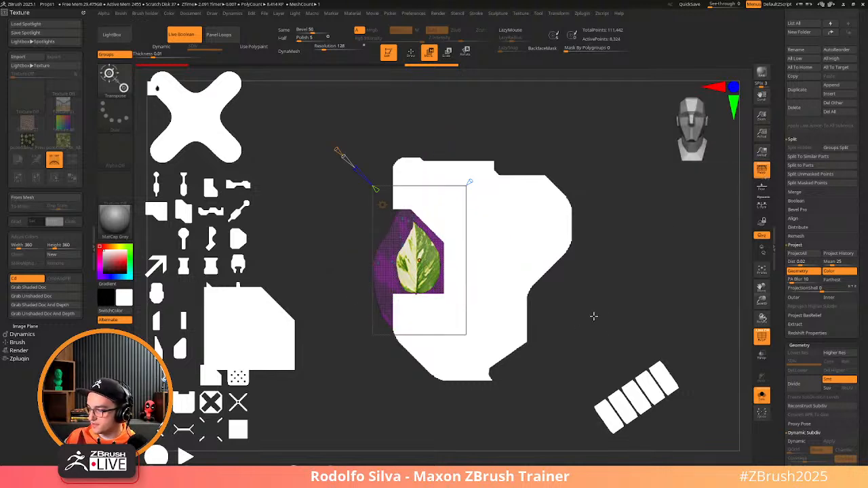
# Enlarge the cropped single-leaf image in Spotlight and move it over the leaf mesh
pyautogui.hotkey('shift', 'z')
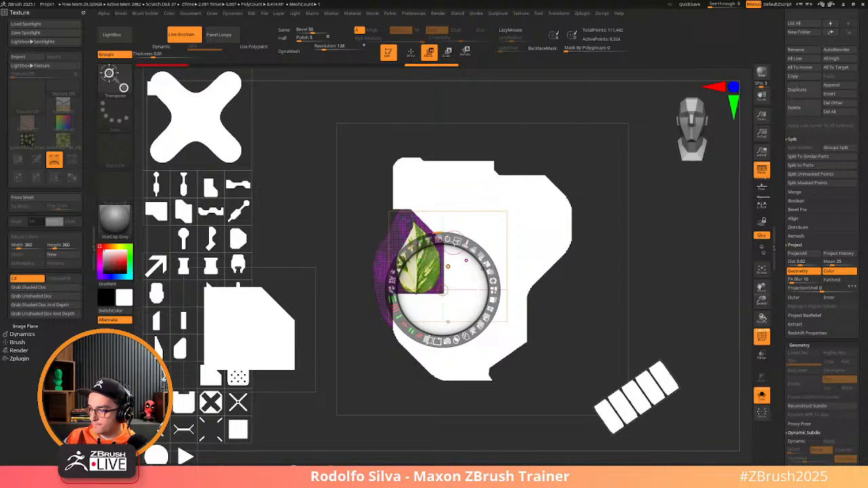
pyautogui.moveTo(456, 242); pyautogui.dragTo(475, 258)
pyautogui.moveTo(443, 290); pyautogui.dragTo(400, 243)
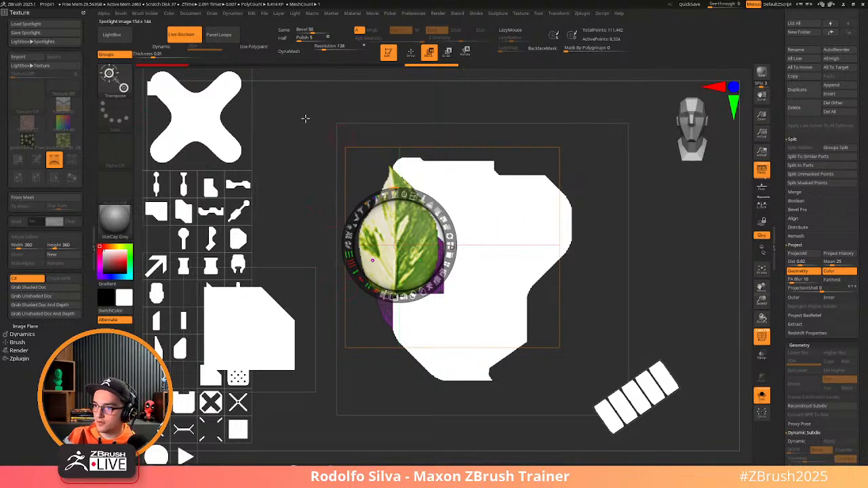
# Store the current camera view under the name 1
pyautogui.click(141, 15)
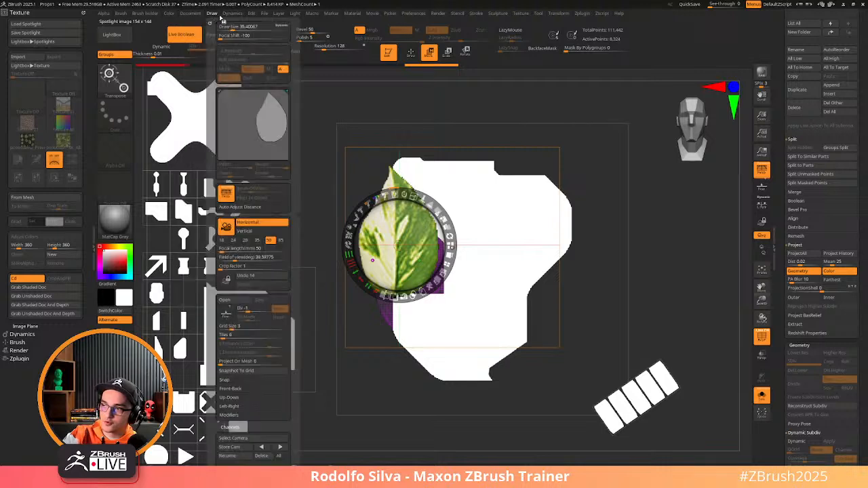
pyautogui.click(229, 447)
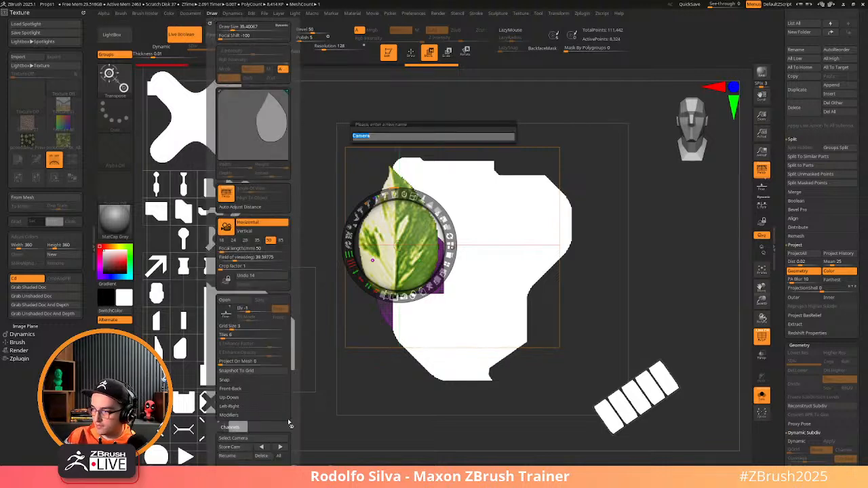
pyautogui.write('1')
pyautogui.press('Return')
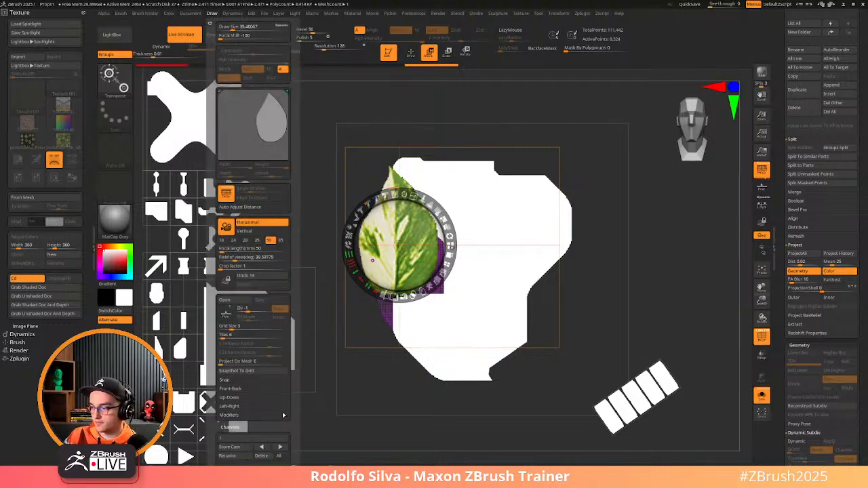
pyautogui.click(279, 448)
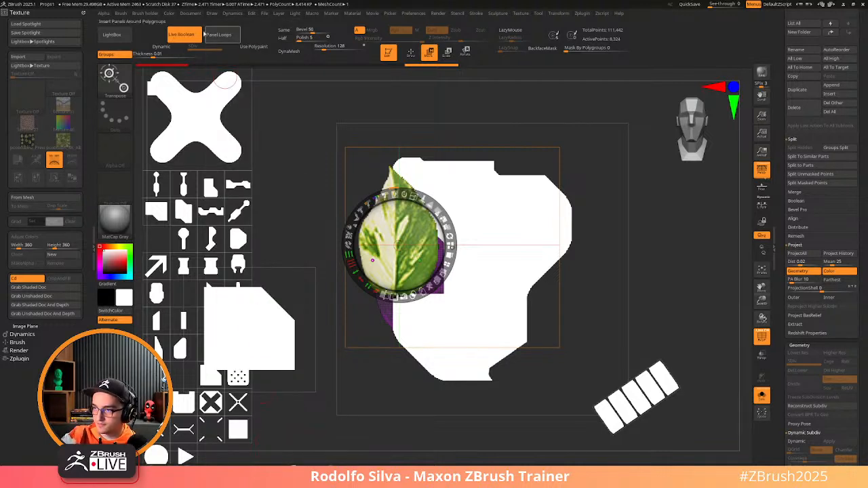
pyautogui.click(211, 13)
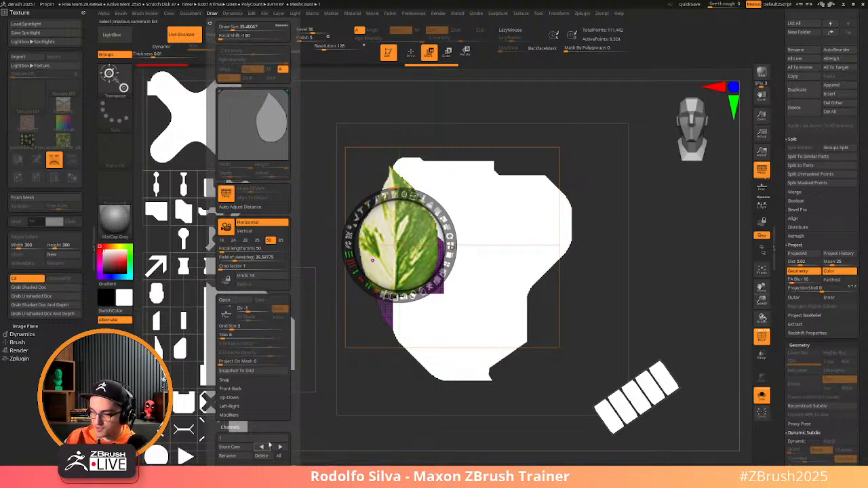
# Leave Spotlight editing, orbit and pan away from the leaf mesh and return to the stored front view
pyautogui.click(630, 295)
pyautogui.press('z')
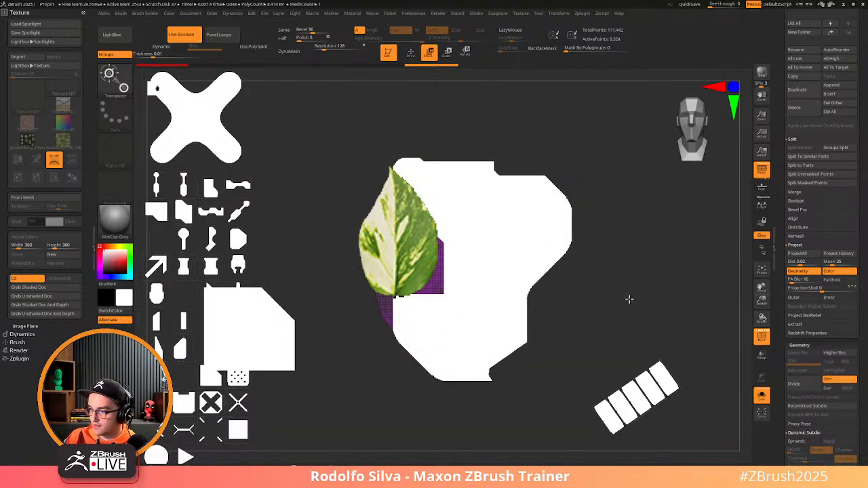
pyautogui.moveTo(628, 298); pyautogui.dragTo(512, 276)
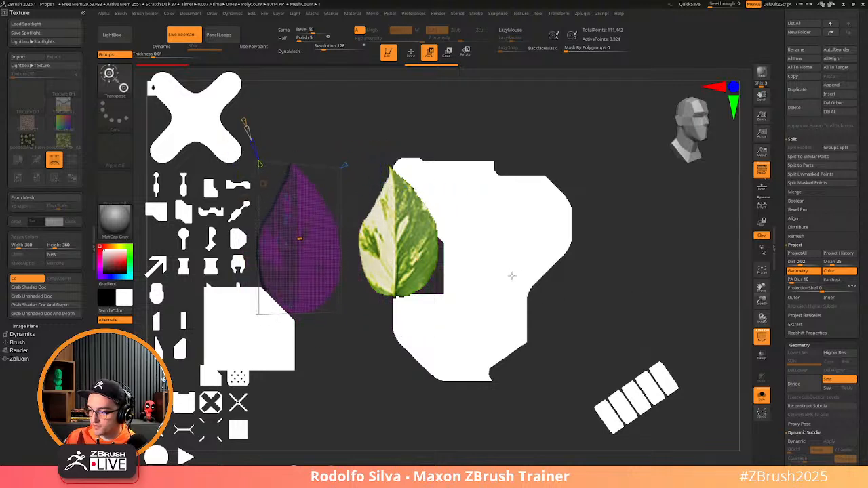
pyautogui.keyDown('alt'); pyautogui.moveTo(577, 308); pyautogui.dragTo(457, 287); pyautogui.keyUp('alt')
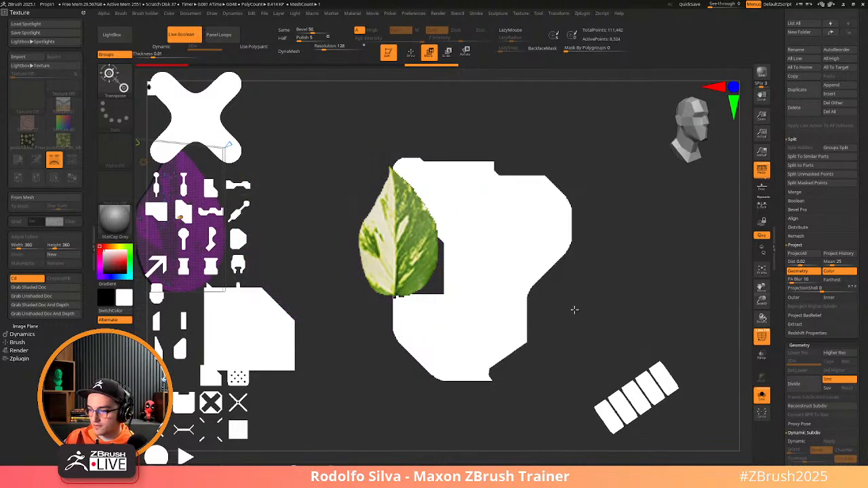
pyautogui.keyDown('shift'); pyautogui.click(574, 310); pyautogui.keyUp('shift')
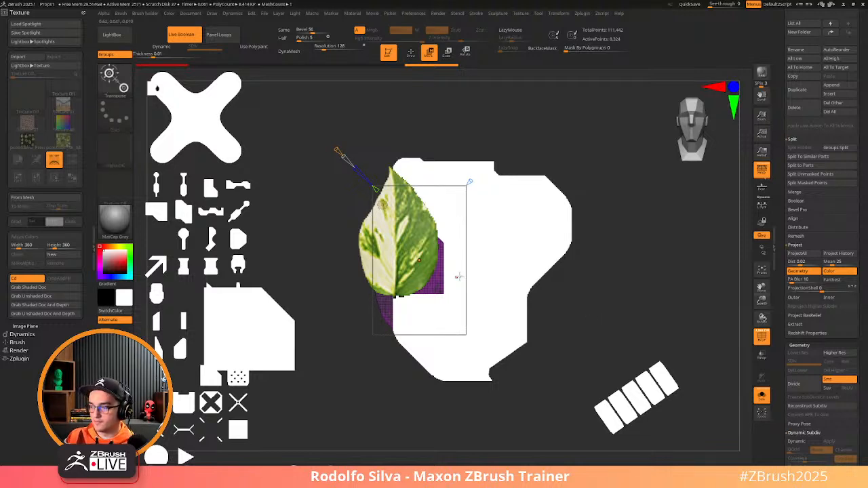
# Generate a new mesh from the enlarged leaf image in Spotlight and check it with Spotlight briefly hidden
pyautogui.press('z')
pyautogui.click(405, 252)
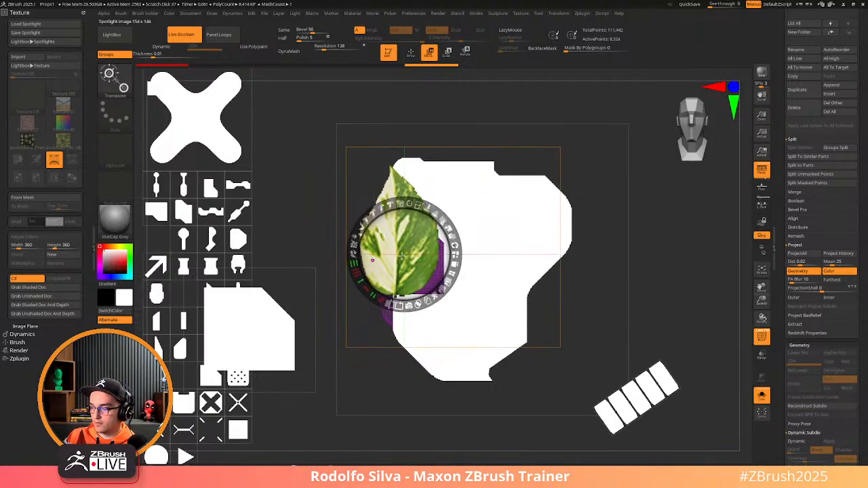
pyautogui.moveTo(407, 254); pyautogui.dragTo(405, 255)
pyautogui.click(407, 307)
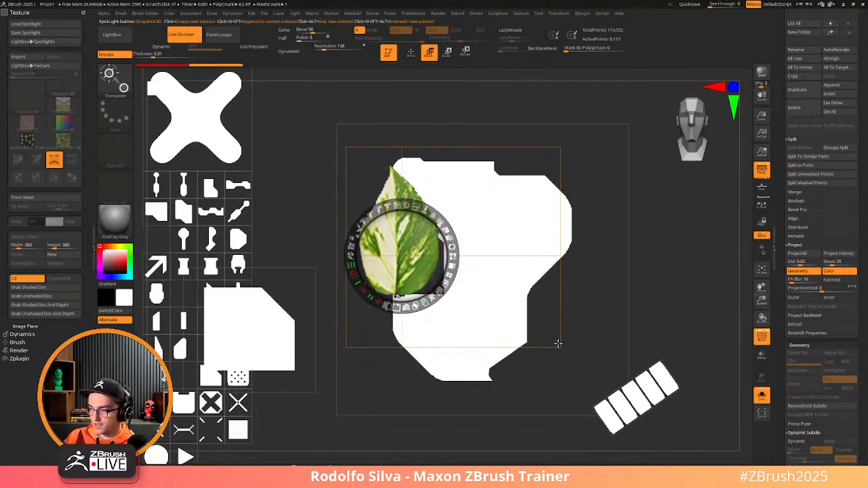
pyautogui.hotkey('shift', 'z')
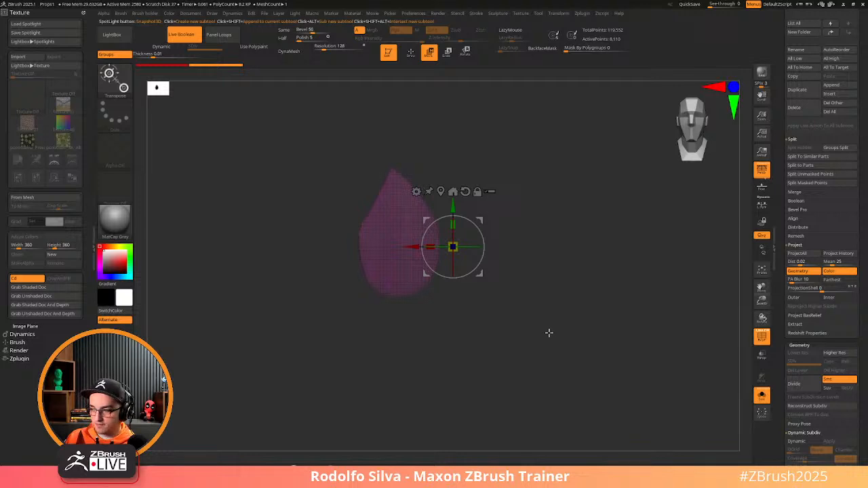
pyautogui.hotkey('shift', 'z')
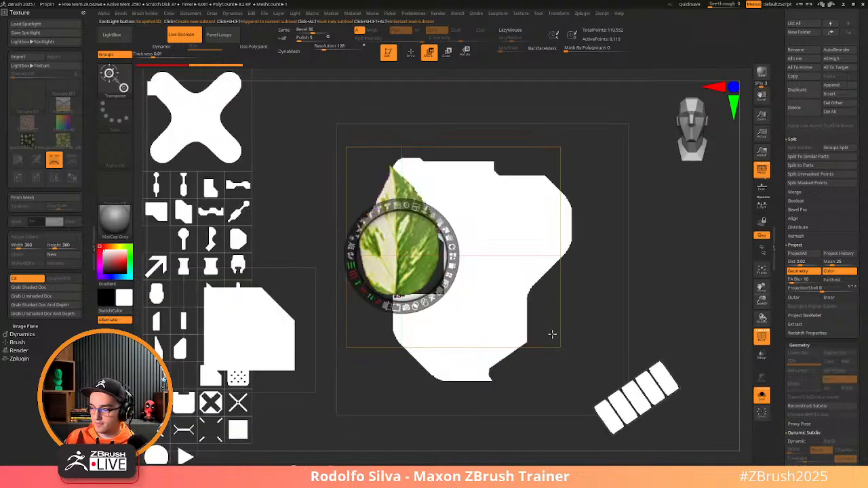
# Delete the large white 512 x 512 shape from Spotlight and align the leaf image over the new leaf mesh
pyautogui.moveTo(529, 283); pyautogui.dragTo(612, 261)
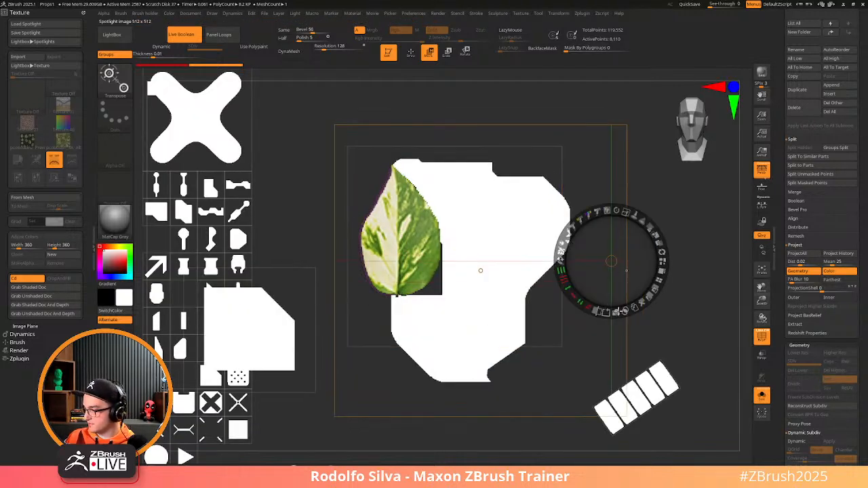
pyautogui.click(641, 301)
pyautogui.click(414, 265)
pyautogui.moveTo(409, 267); pyautogui.dragTo(397, 246)
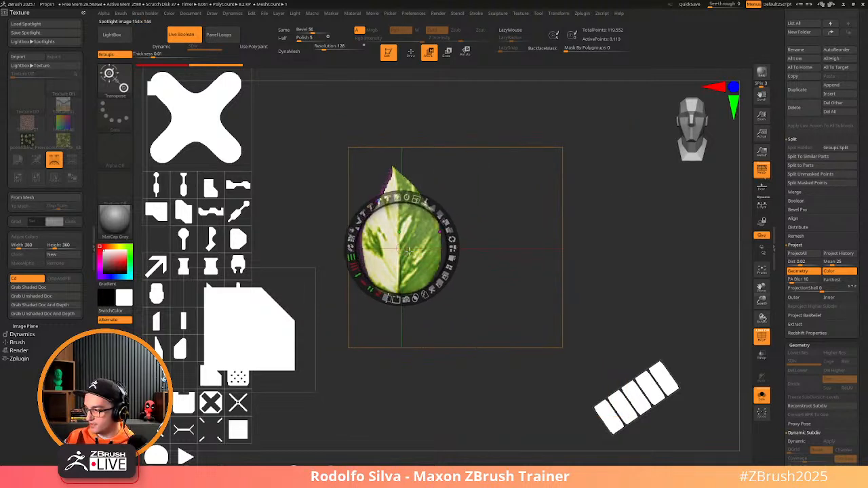
pyautogui.hotkey('shift', 'z')
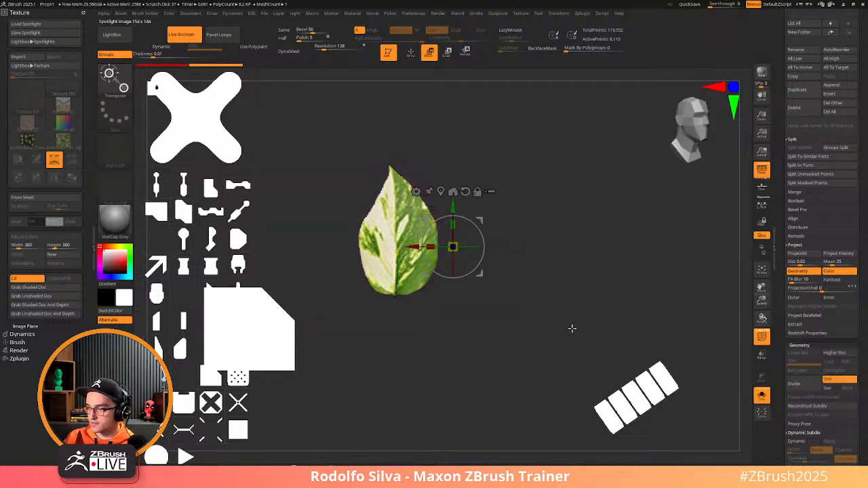
pyautogui.hotkey('shift', 'z')
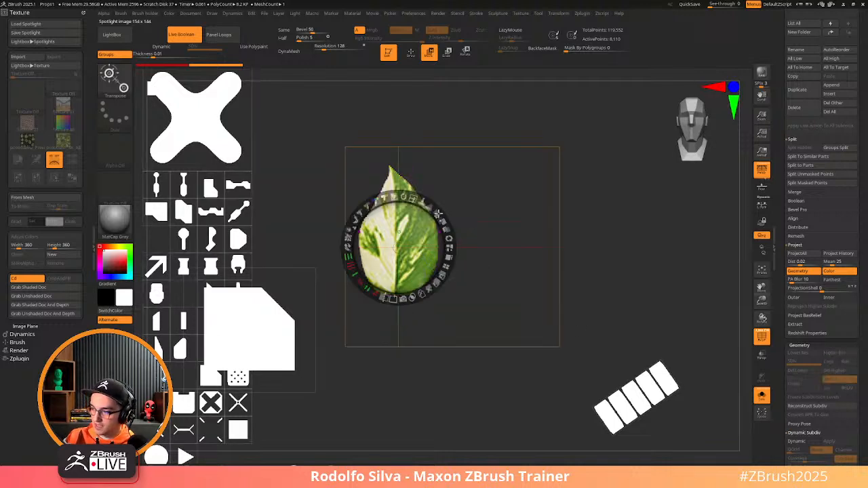
pyautogui.moveTo(438, 213); pyautogui.dragTo(407, 203)
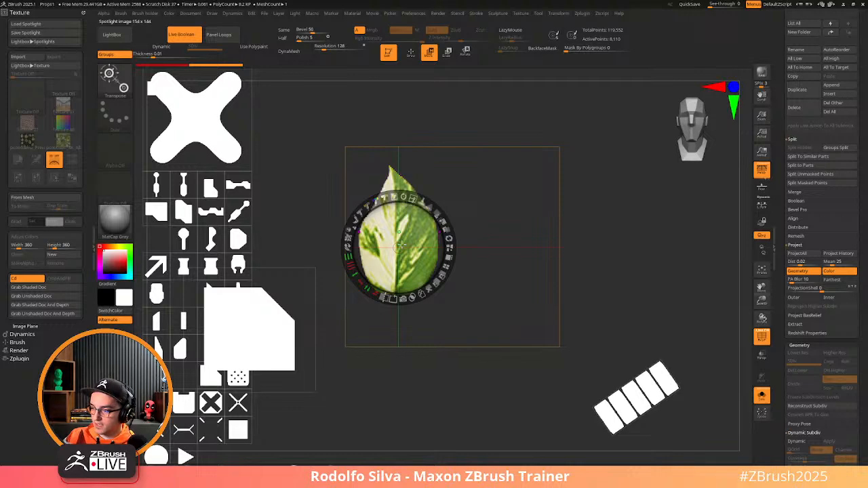
# Leave Spotlight editing and transfer the leaf texture onto the leaf mesh with the Paint brush
pyautogui.press('z')
pyautogui.press('z')
pyautogui.press('z')
pyautogui.press('q')
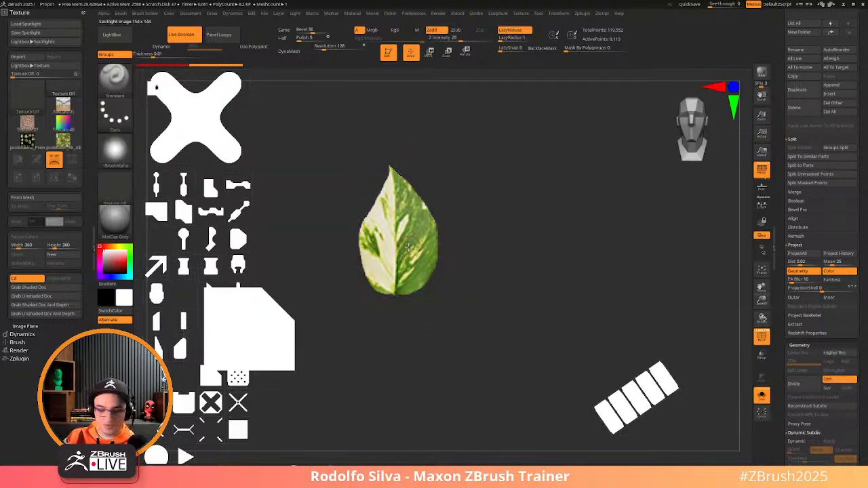
pyautogui.press('b')
pyautogui.press('p')
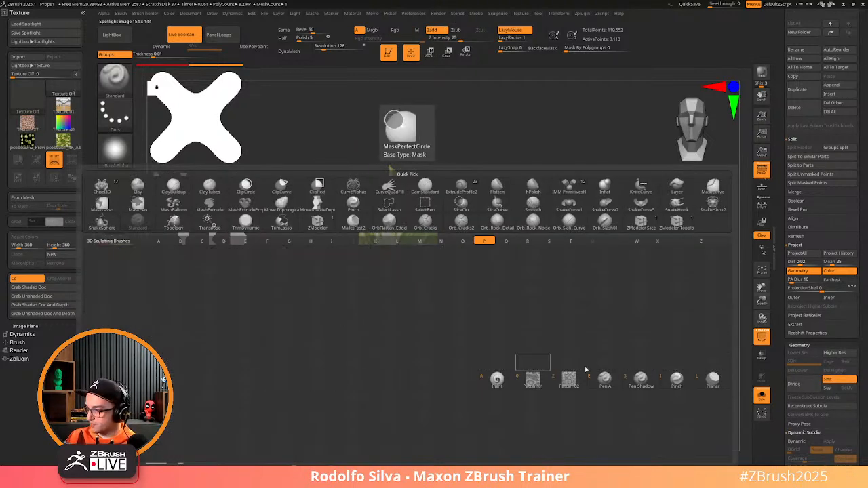
pyautogui.click(506, 381)
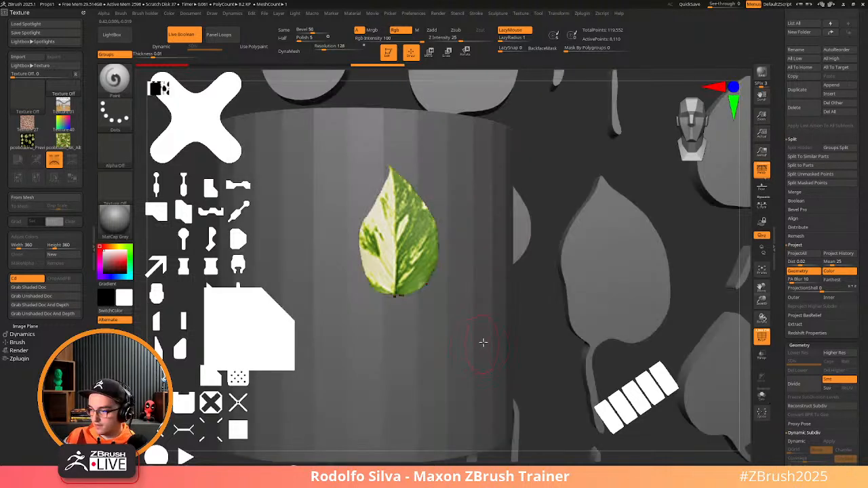
# Isolate the textured leaf, hide Spotlight and the polyframe, and inspect the leaf at an angle
pyautogui.hotkey('alt', 's')
pyautogui.hotkey('shift', 'z')
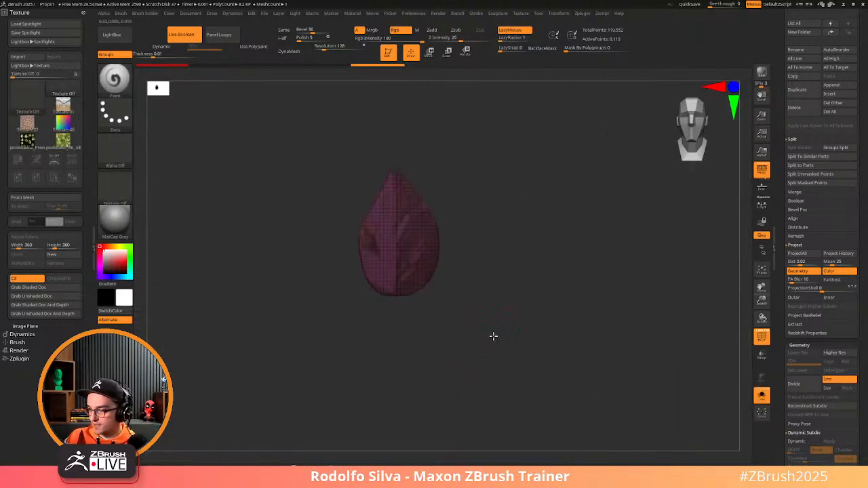
pyautogui.hotkey('shift', 'f')
pyautogui.moveTo(493, 336)
pyautogui.mouseDown()
pyautogui.moveTo(510, 338)
pyautogui.moveTo(502, 323)
pyautogui.moveTo(527, 337)
pyautogui.moveTo(498, 333)
pyautogui.moveTo(481, 287)
pyautogui.moveTo(473, 306)
pyautogui.moveTo(489, 337)
pyautogui.mouseUp()
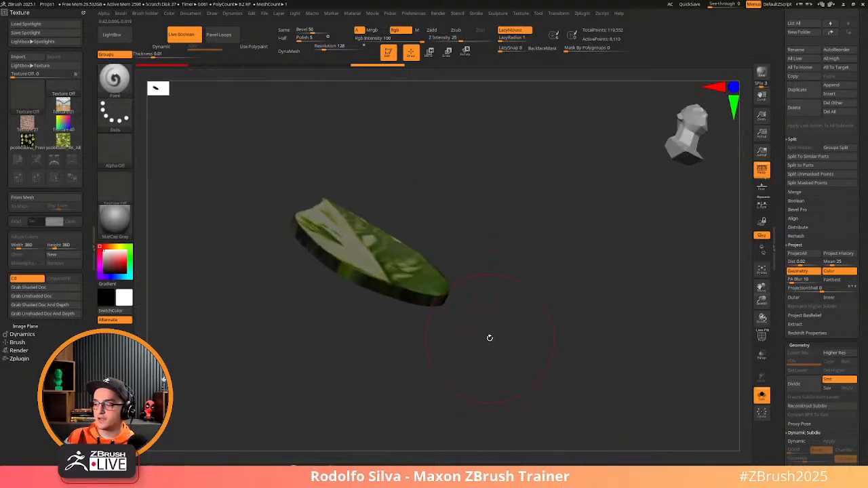
# Apply the Bend Curve deformer to the textured leaf and orient its curve across the leaf's width
pyautogui.press('w')
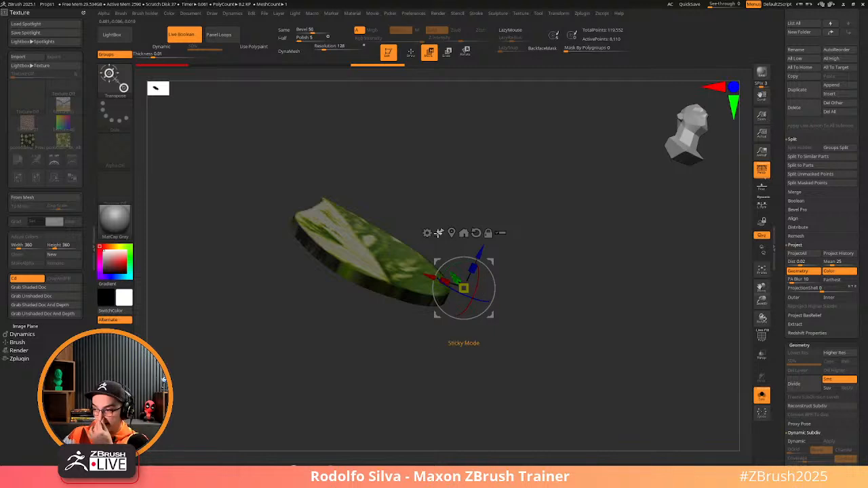
pyautogui.click(427, 233)
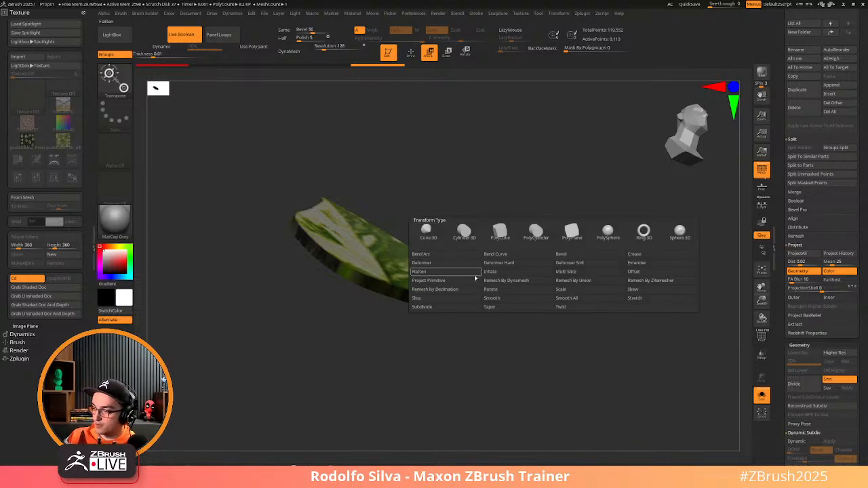
pyautogui.click(504, 258)
pyautogui.moveTo(405, 339)
pyautogui.mouseDown()
pyautogui.moveTo(414, 361)
pyautogui.moveTo(412, 335)
pyautogui.mouseUp()
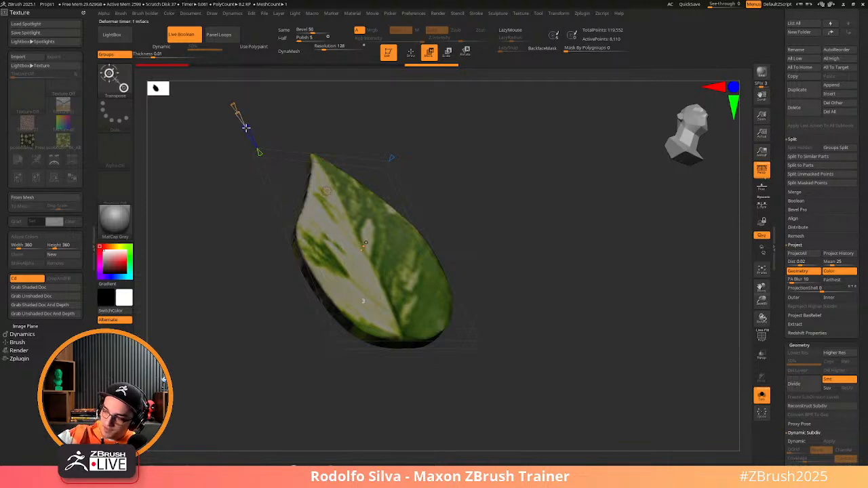
pyautogui.moveTo(258, 153); pyautogui.dragTo(258, 151)
pyautogui.moveTo(468, 290); pyautogui.dragTo(485, 238)
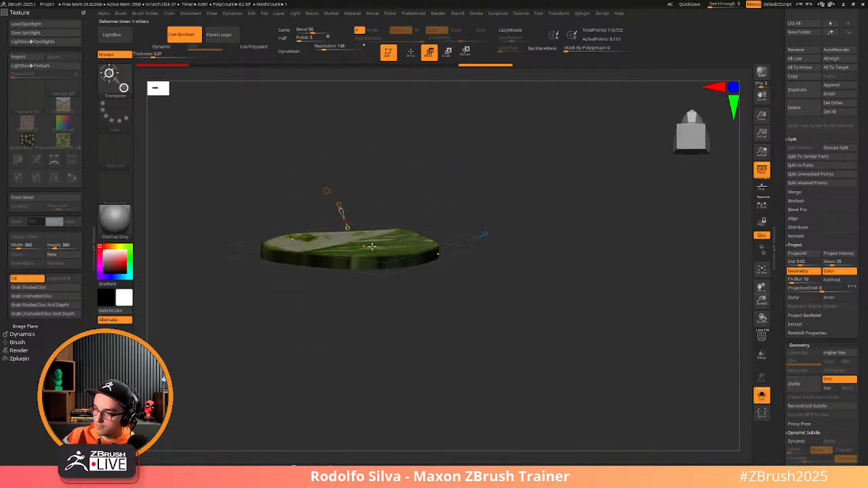
# Bend the leaf across its width by displacing the Bend Curve points to fold and undulate the surface
pyautogui.moveTo(365, 247); pyautogui.dragTo(365, 290)
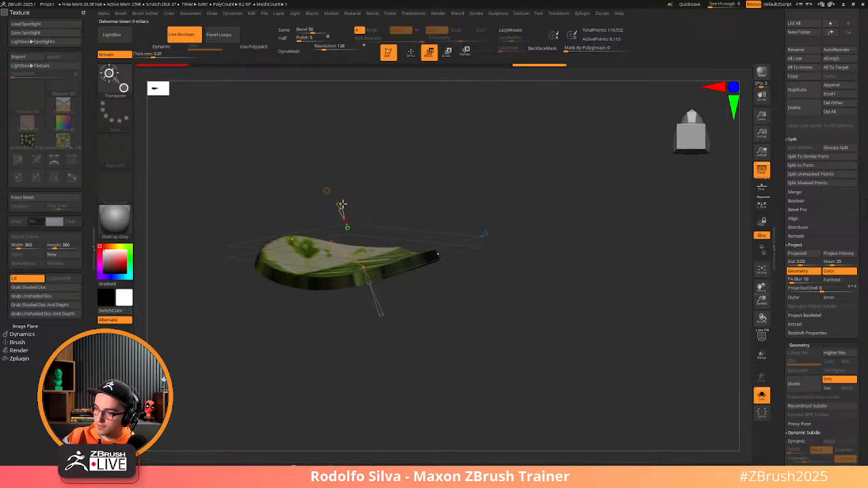
pyautogui.moveTo(339, 200); pyautogui.dragTo(339, 197)
pyautogui.moveTo(407, 224); pyautogui.dragTo(516, 329)
pyautogui.moveTo(324, 257); pyautogui.dragTo(331, 247)
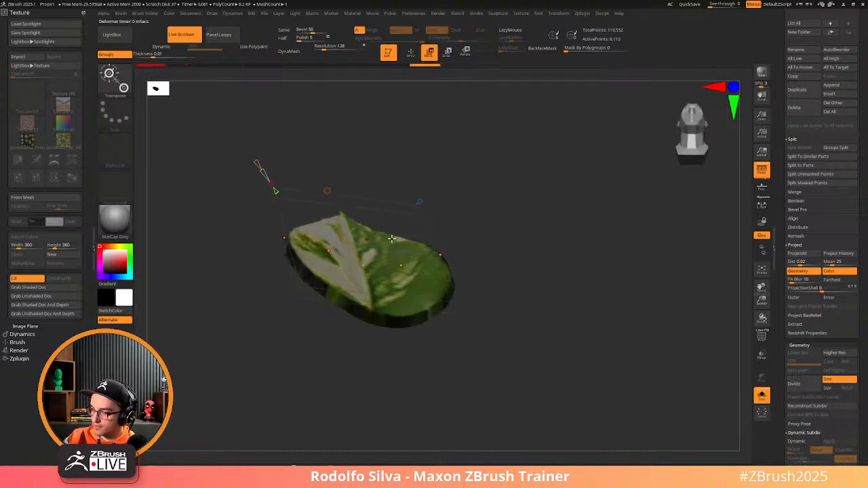
pyautogui.moveTo(514, 256); pyautogui.dragTo(496, 235)
pyautogui.moveTo(324, 260); pyautogui.dragTo(329, 253)
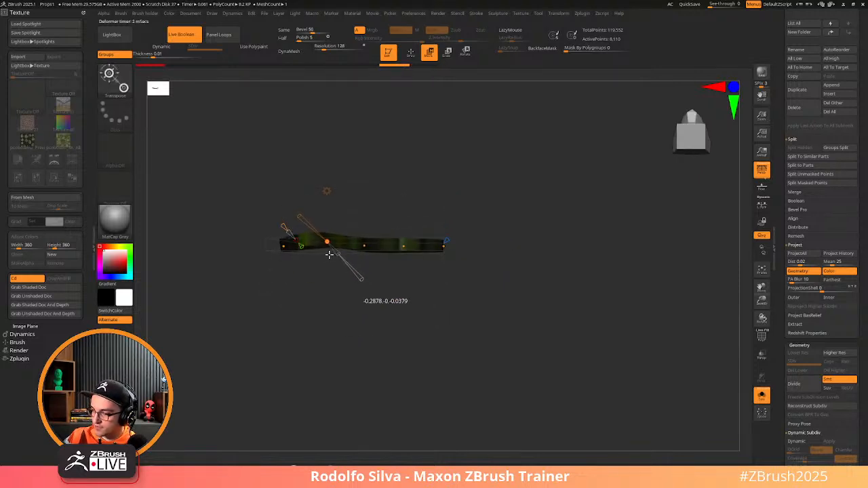
pyautogui.moveTo(403, 246); pyautogui.dragTo(400, 237)
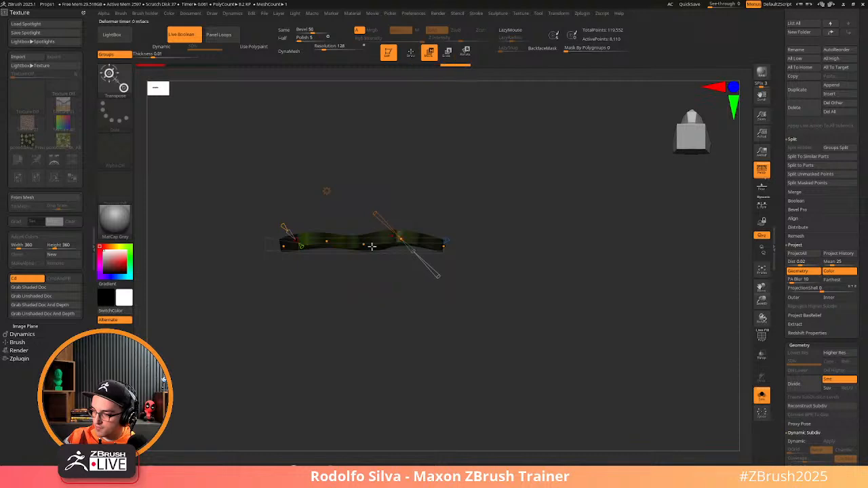
pyautogui.moveTo(398, 271); pyautogui.dragTo(387, 293)
pyautogui.moveTo(364, 257); pyautogui.dragTo(363, 257)
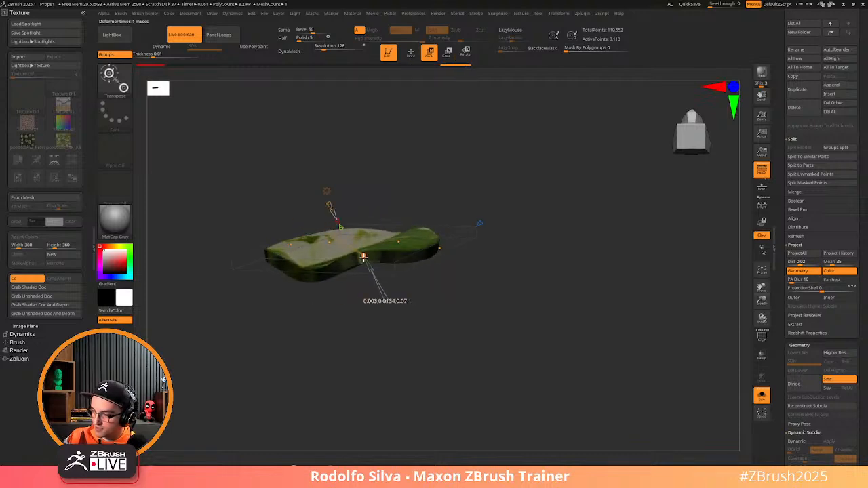
pyautogui.moveTo(386, 312); pyautogui.dragTo(523, 327)
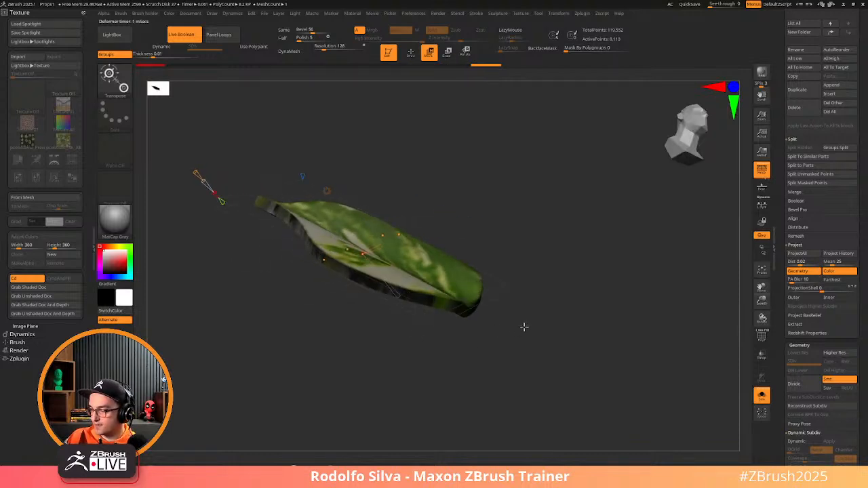
# Apply Bend Curve again, running along the leaf's length, and curve the pointed end downward
pyautogui.press('w')
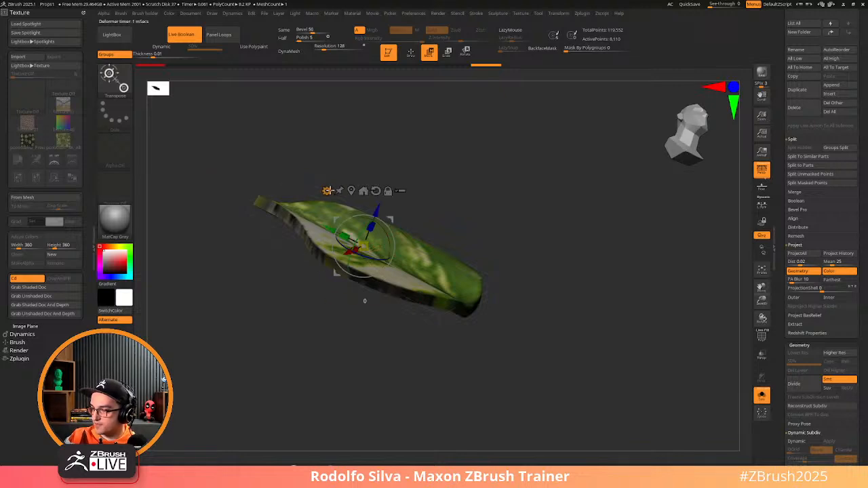
pyautogui.click(327, 190)
pyautogui.click(464, 191)
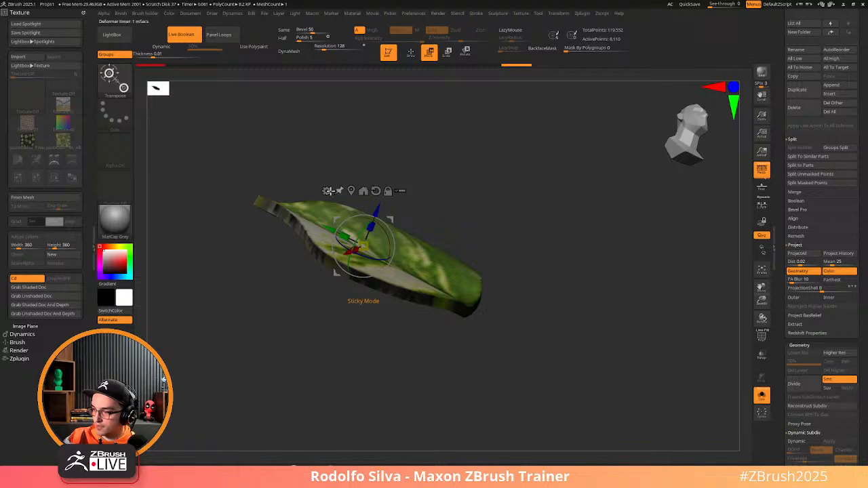
pyautogui.click(327, 190)
pyautogui.click(403, 215)
pyautogui.moveTo(443, 344); pyautogui.dragTo(363, 274)
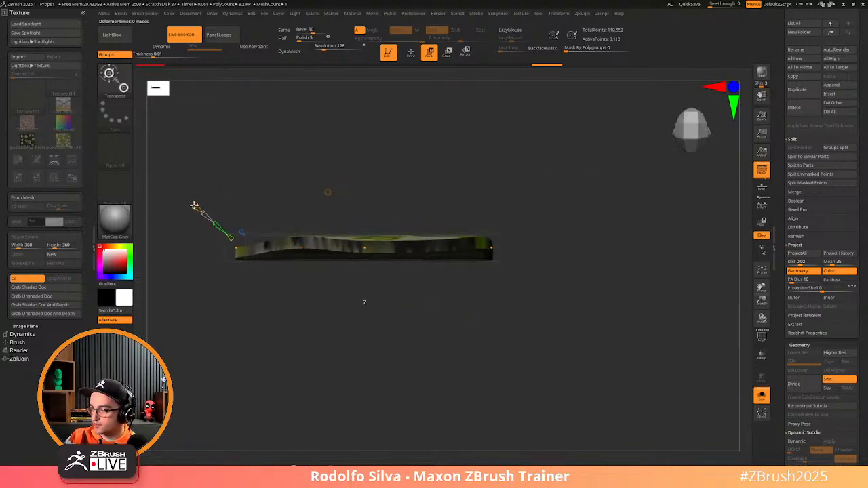
pyautogui.moveTo(236, 251); pyautogui.dragTo(229, 385)
pyautogui.moveTo(362, 278); pyautogui.dragTo(361, 273)
pyautogui.moveTo(461, 318)
pyautogui.mouseDown()
pyautogui.moveTo(527, 343)
pyautogui.moveTo(549, 331)
pyautogui.moveTo(535, 326)
pyautogui.moveTo(513, 351)
pyautogui.moveTo(517, 332)
pyautogui.moveTo(520, 339)
pyautogui.moveTo(518, 347)
pyautogui.moveTo(509, 323)
pyautogui.moveTo(523, 356)
pyautogui.moveTo(536, 336)
pyautogui.moveTo(393, 232)
pyautogui.mouseUp()
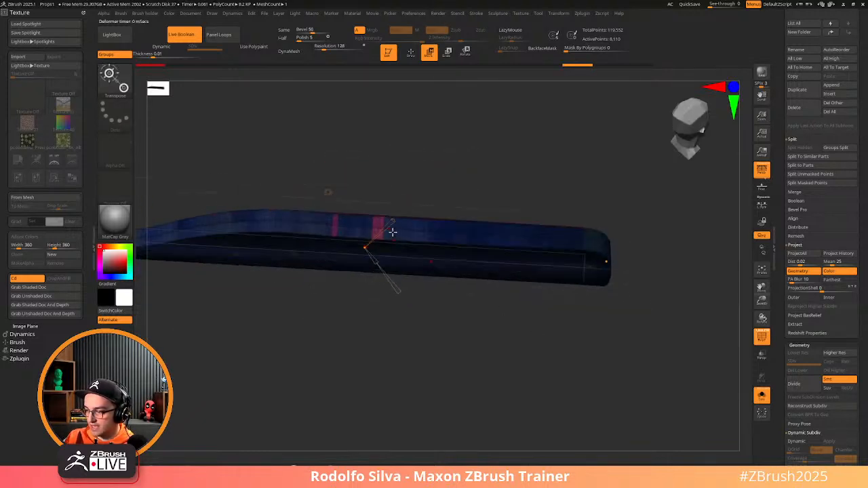
# Assign a new polygroup to the lower side loop of the leaf using ZModeler's PolyGroup action with the Polyloop target
pyautogui.press('q')
pyautogui.moveTo(446, 352)
pyautogui.mouseDown()
pyautogui.moveTo(459, 364)
pyautogui.moveTo(456, 343)
pyautogui.mouseUp()
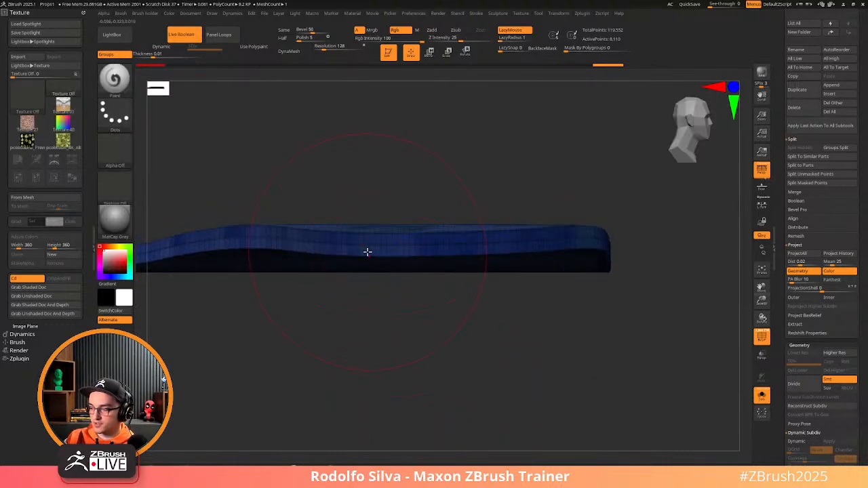
pyautogui.press('b')
pyautogui.press('z')
pyautogui.press('m')
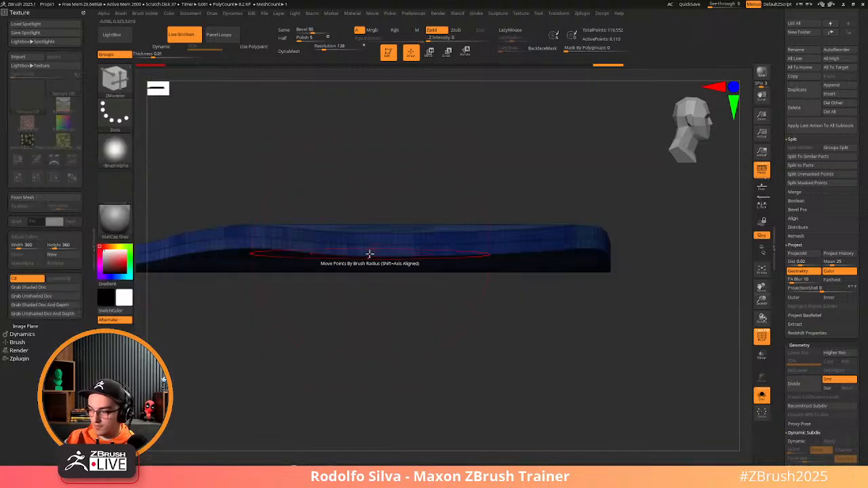
pyautogui.keyDown('alt'); pyautogui.moveTo(386, 291); pyautogui.dragTo(430, 360); pyautogui.keyUp('alt')
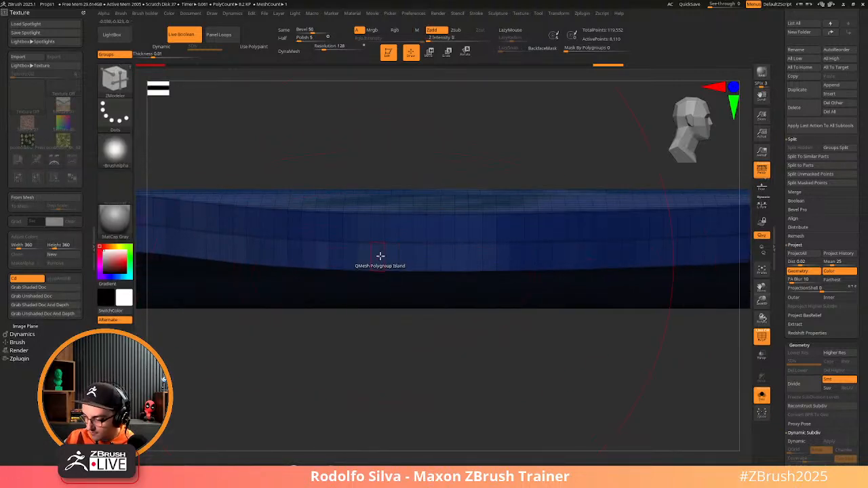
pyautogui.press('space')
pyautogui.click(372, 226)
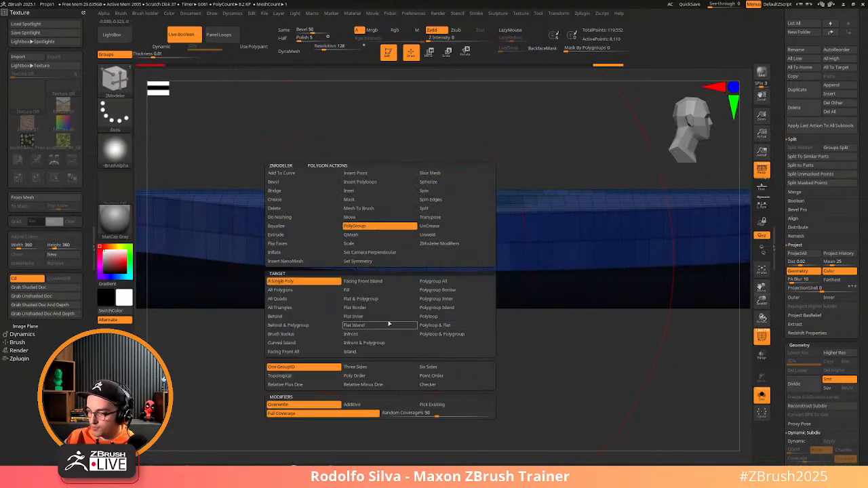
pyautogui.click(428, 316)
pyautogui.click(382, 256)
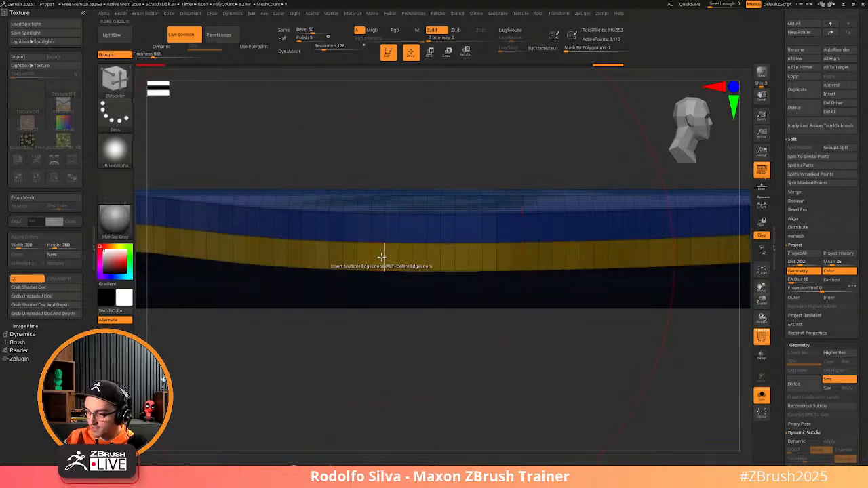
# Separate the leaf into an upper and a lower polygroup by hiding the side loop, auto-grouping, and regrouping the underside with that loop
pyautogui.moveTo(404, 319); pyautogui.dragTo(462, 177)
pyautogui.moveTo(781, 382); pyautogui.dragTo(782, 356)
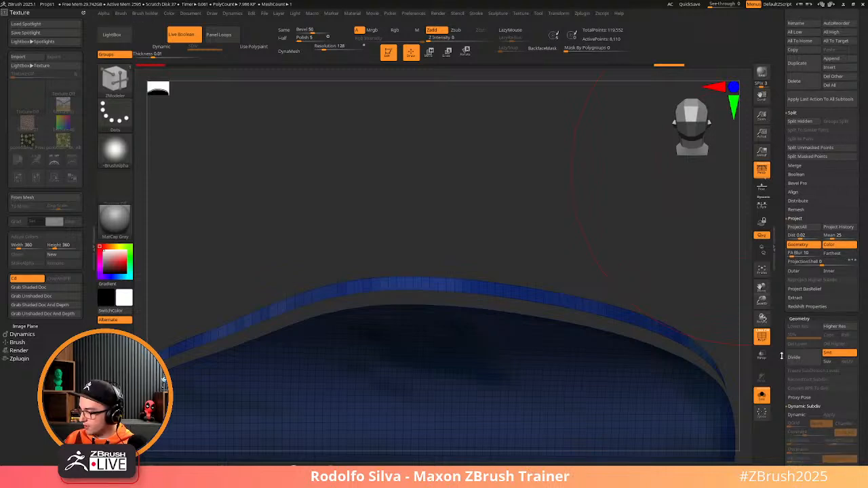
pyautogui.scroll(-10, 797, 339)
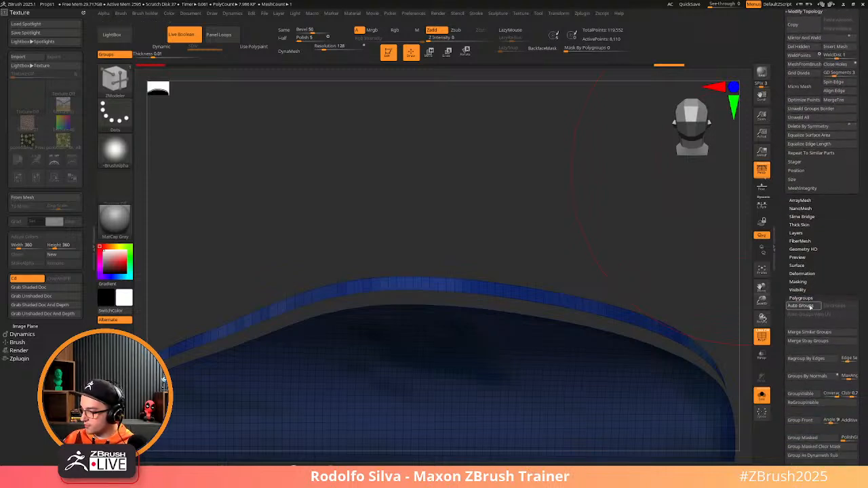
pyautogui.click(810, 307)
pyautogui.keyDown('ctrl'); pyautogui.keyDown('shift'); pyautogui.click(572, 252); pyautogui.keyUp('shift'); pyautogui.keyUp('ctrl')
pyautogui.keyDown('ctrl'); pyautogui.keyDown('alt'); pyautogui.keyDown('shift'); pyautogui.click(459, 291); pyautogui.keyUp('shift'); pyautogui.keyUp('alt'); pyautogui.keyUp('ctrl')
pyautogui.hotkey('ctrl', 'w')
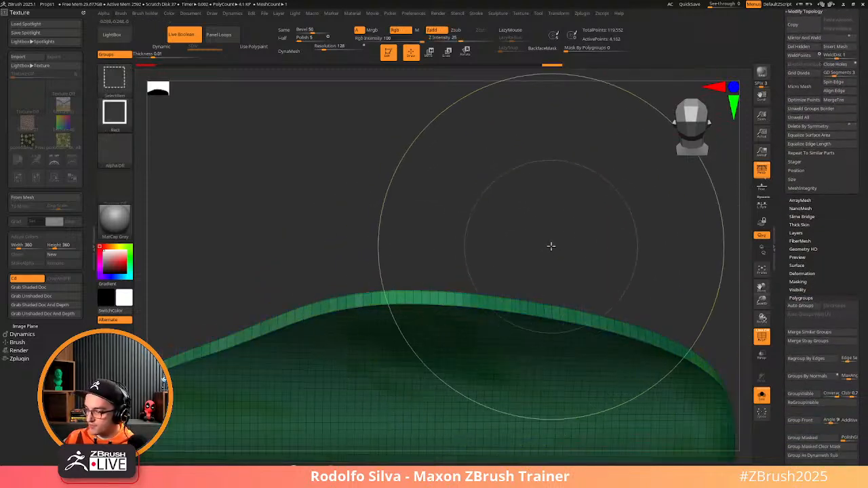
pyautogui.keyDown('ctrl'); pyautogui.keyDown('shift'); pyautogui.click(552, 246); pyautogui.keyUp('shift'); pyautogui.keyUp('ctrl')
pyautogui.keyDown('alt'); pyautogui.moveTo(581, 231); pyautogui.dragTo(579, 307); pyautogui.keyUp('alt')
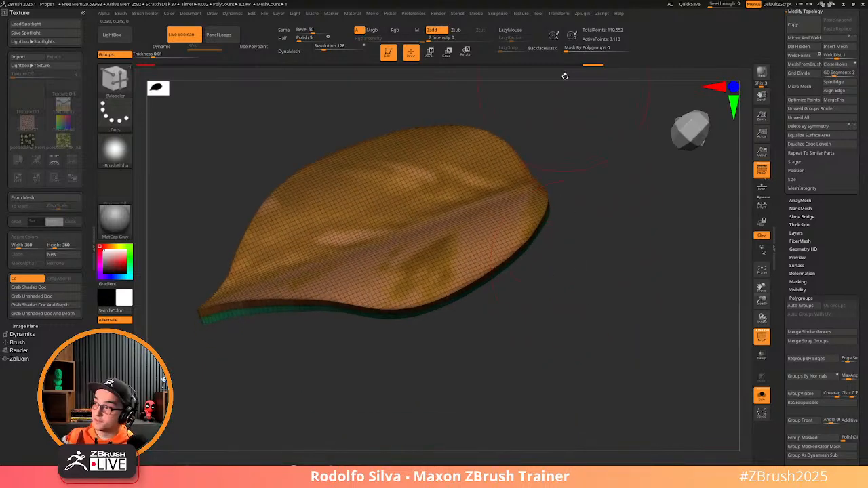
# Turn off the polyframe and unwrap the leaf's UVs in UV Master with Polygroups enabled
pyautogui.hotkey('shift', 'f')
pyautogui.moveTo(595, 262); pyautogui.dragTo(576, 126)
pyautogui.click(580, 13)
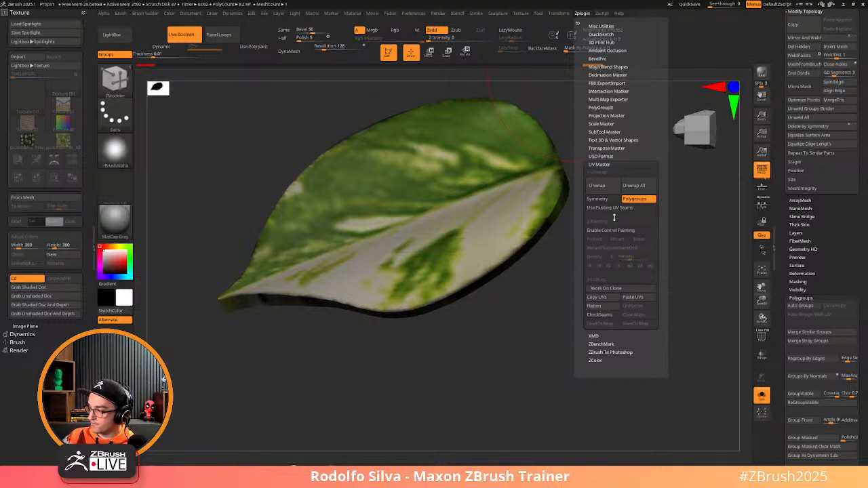
pyautogui.click(611, 186)
# Face the leaf frontally and subdivide it to subdivision level 4
pyautogui.moveTo(510, 355); pyautogui.dragTo(575, 328)
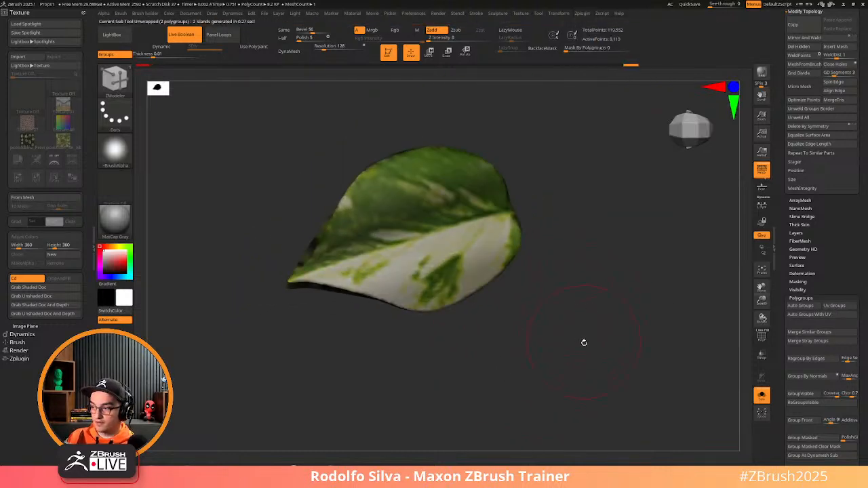
pyautogui.moveTo(552, 294)
pyautogui.keyDown('alt'); pyautogui.mouseDown()
pyautogui.moveTo(586, 334)
pyautogui.moveTo(572, 320)
pyautogui.moveTo(583, 353)
pyautogui.moveTo(574, 349)
pyautogui.moveTo(593, 359)
pyautogui.moveTo(577, 285)
pyautogui.moveTo(624, 324)
pyautogui.moveTo(515, 229)
pyautogui.mouseUp(); pyautogui.keyUp('alt')
pyautogui.hotkey('ctrl', 'd')
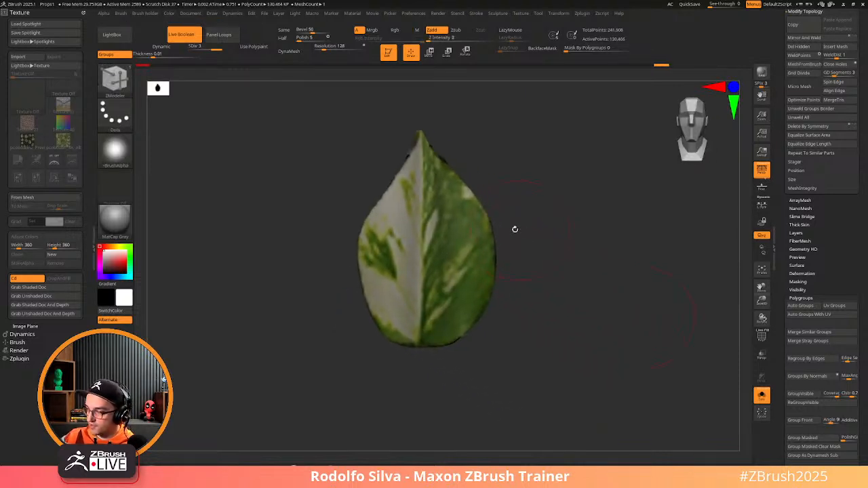
pyautogui.press('ctrl')
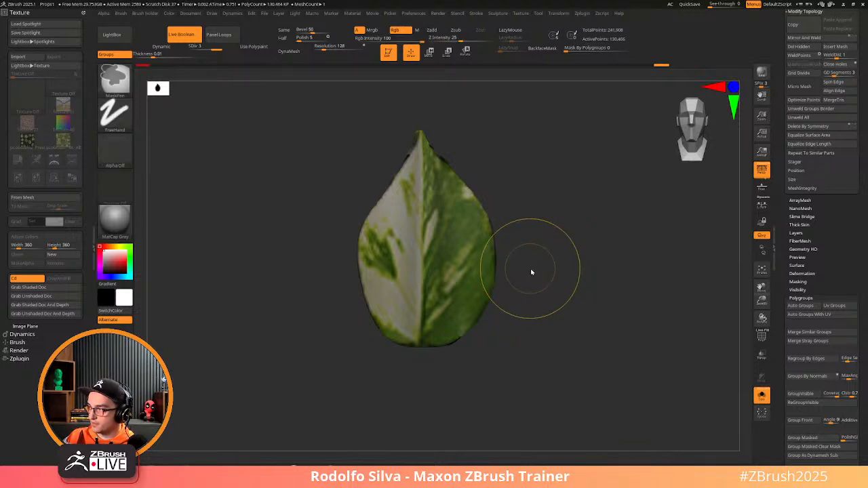
pyautogui.keyDown('shift'); pyautogui.moveTo(522, 276); pyautogui.dragTo(562, 296); pyautogui.keyUp('shift')
pyautogui.press('ctrl')
pyautogui.press('ctrl')
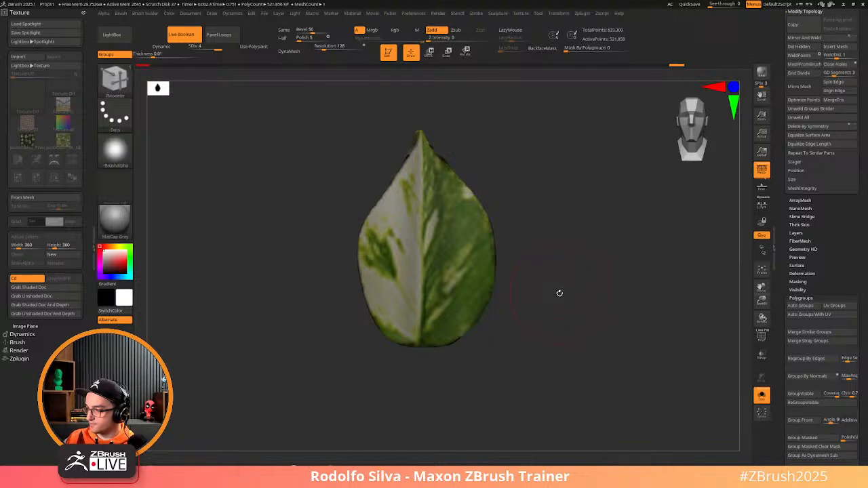
# Reproject the Spotlight leaf texture onto the subdivided mesh with the Paint brush, then hide Spotlight
pyautogui.hotkey('shift', 'z')
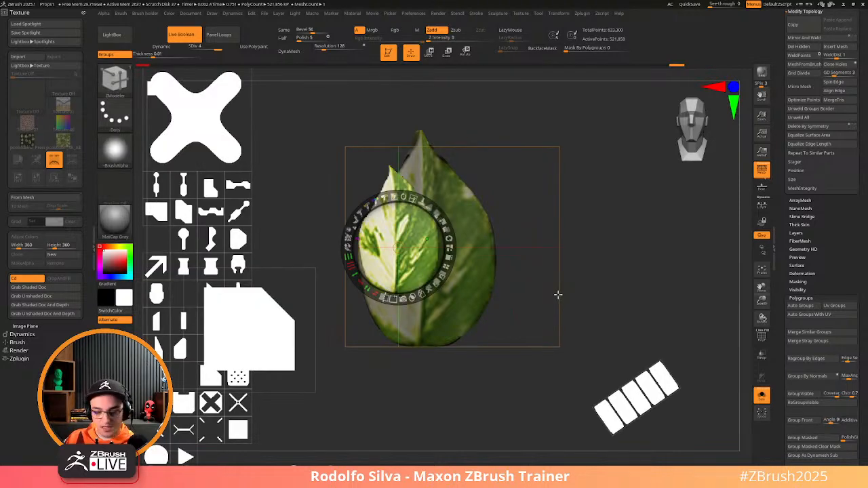
pyautogui.press('z')
pyautogui.hotkey('ctrl', 'z')
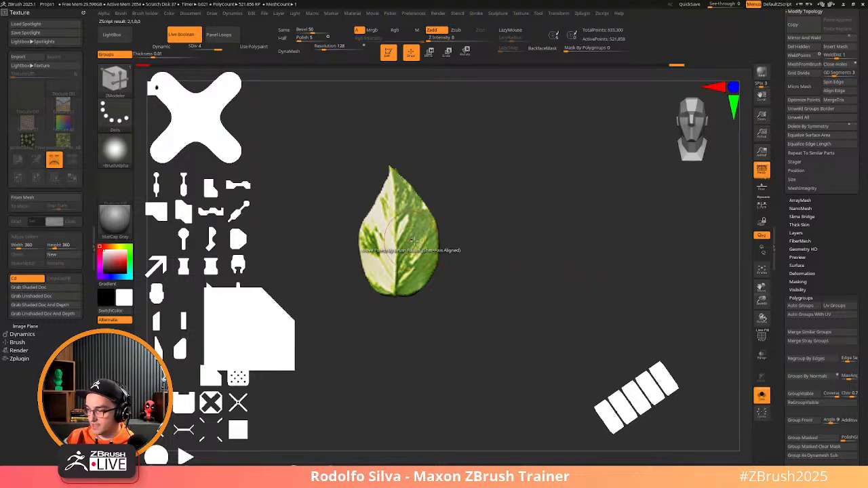
pyautogui.press('b')
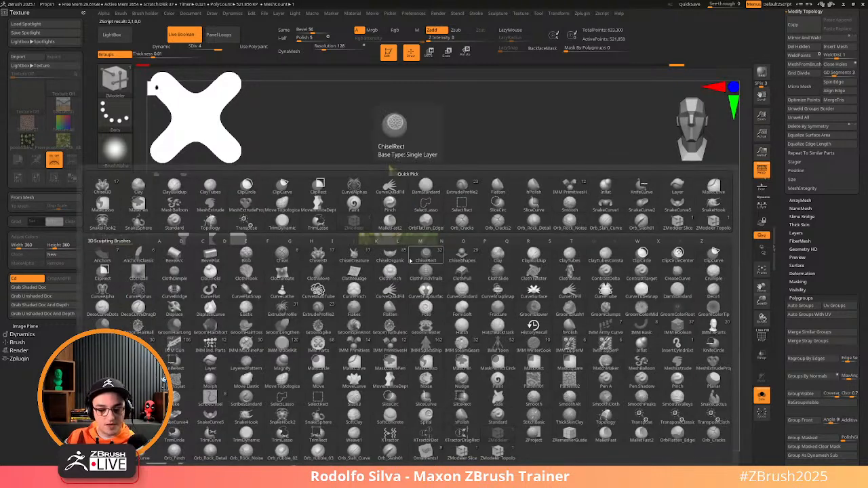
pyautogui.press('p')
pyautogui.press('a')
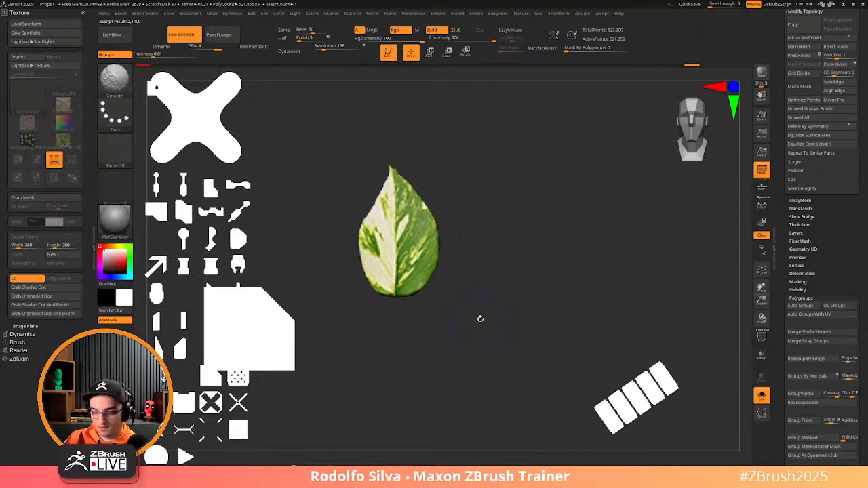
pyautogui.hotkey('shift', 'z')
pyautogui.moveTo(488, 313); pyautogui.dragTo(506, 307)
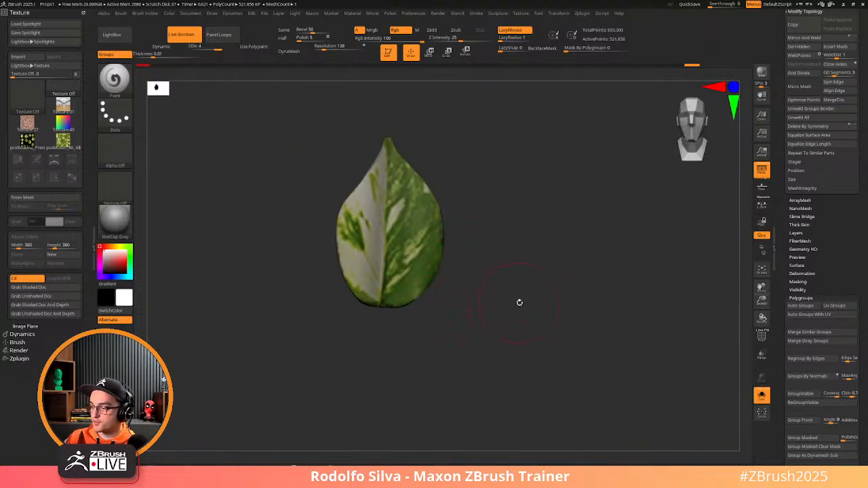
# Flatten the leaf into its UV layout with Morph UV
pyautogui.scroll(-10, 793, 271)
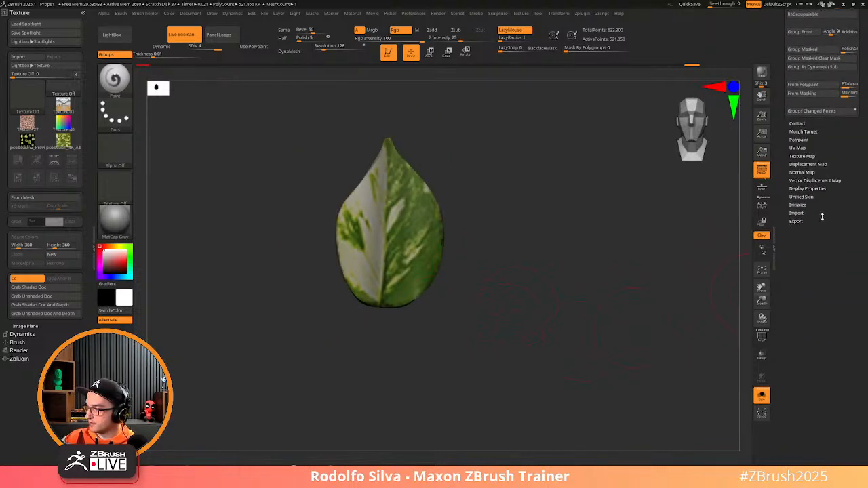
pyautogui.press('shift')
pyautogui.click(799, 147)
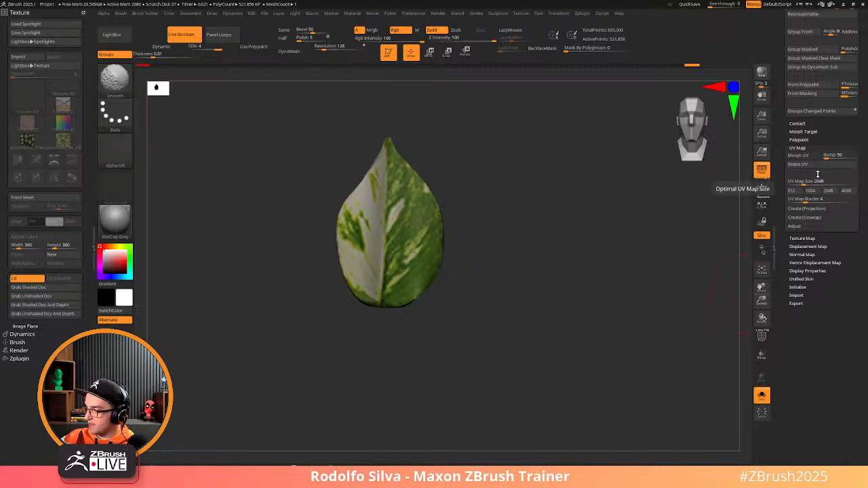
pyautogui.click(807, 156)
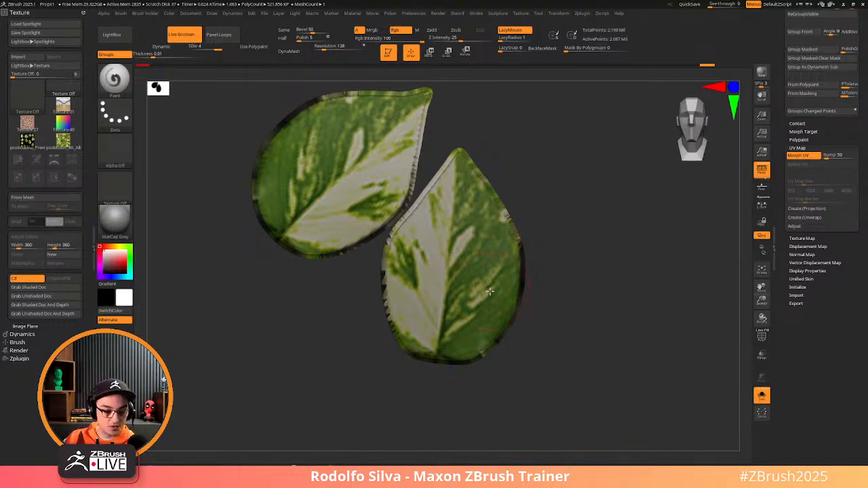
# Test a DamStandard vein stroke on the flattened leaf, undo it, and set the brush's Z Intensity to 17
pyautogui.press('b')
pyautogui.press('d')
pyautogui.press('s')
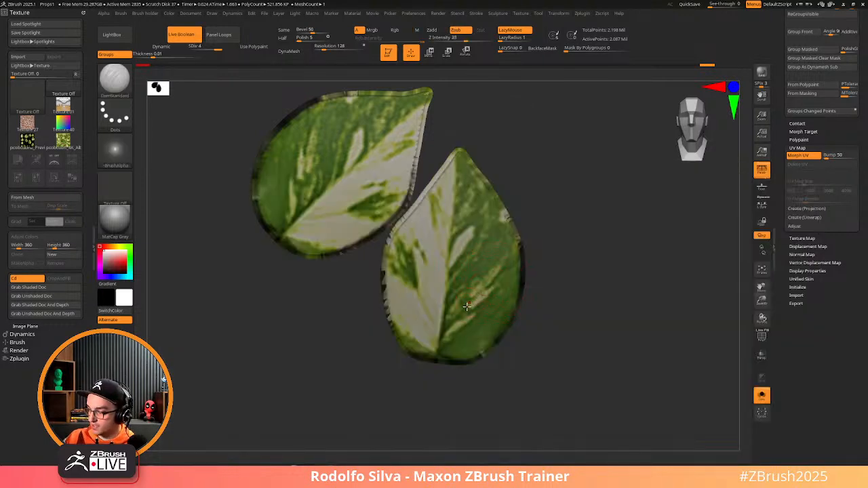
pyautogui.moveTo(472, 307)
pyautogui.mouseDown()
pyautogui.moveTo(509, 275)
pyautogui.moveTo(451, 316)
pyautogui.mouseUp()
pyautogui.hotkey('ctrl', 'z')
pyautogui.hotkey('ctrl', 'z')
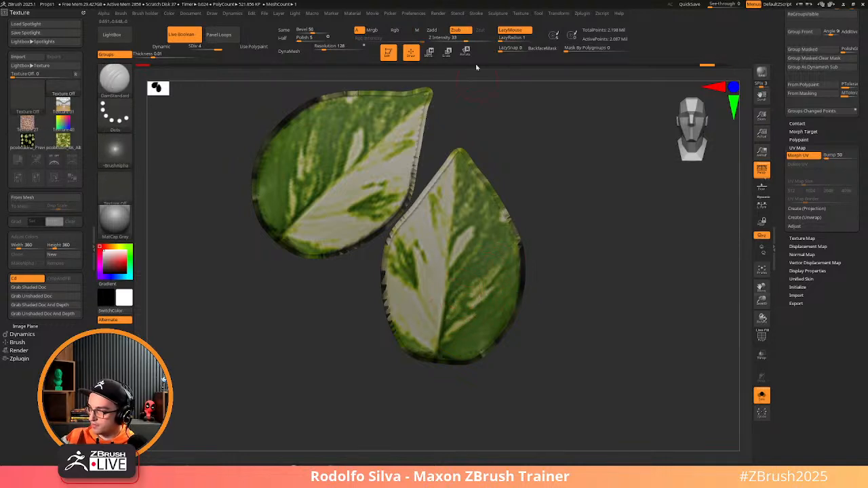
pyautogui.moveTo(459, 38); pyautogui.dragTo(455, 37)
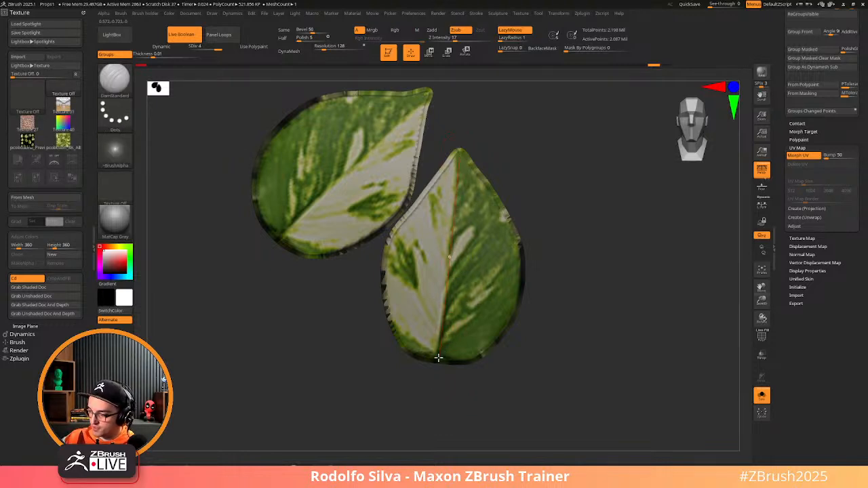
# Carve the central vein on both flattened leaf faces with DamStandard, and turn off Morph UV to restore the 3D leaf
pyautogui.moveTo(439, 358); pyautogui.dragTo(438, 358)
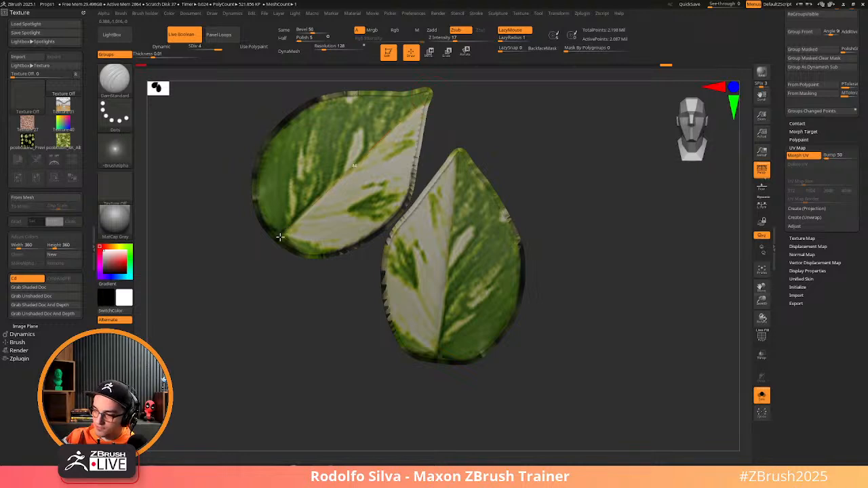
pyautogui.moveTo(279, 238); pyautogui.dragTo(277, 238)
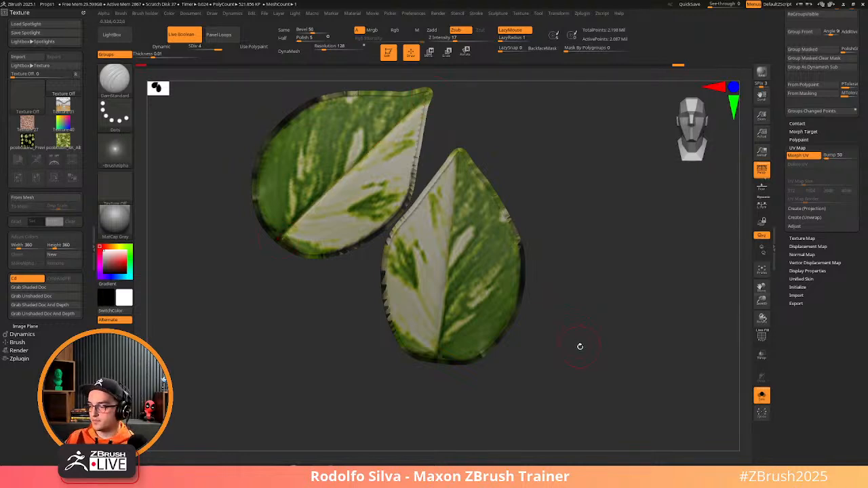
pyautogui.click(802, 156)
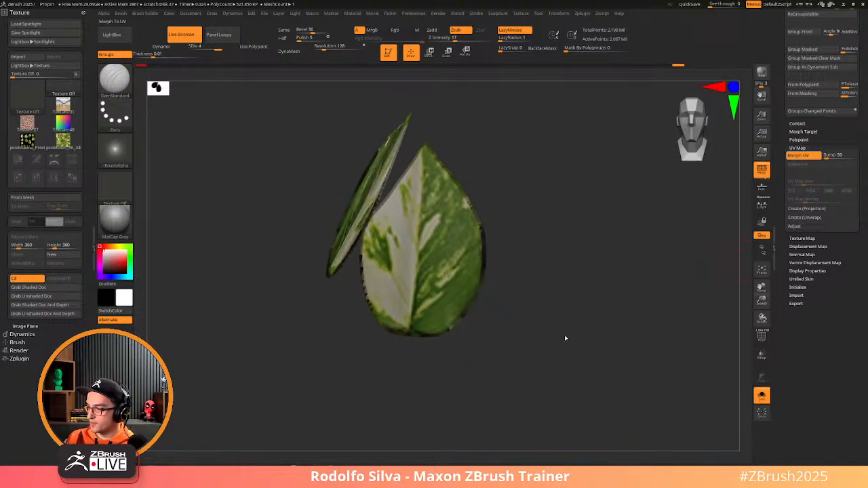
pyautogui.moveTo(536, 346); pyautogui.dragTo(574, 318)
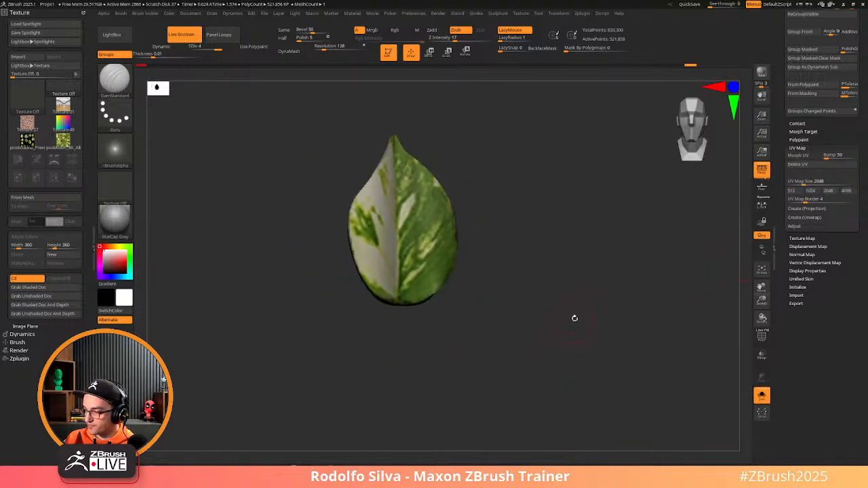
# Create a new texture map for the leaf from its polypaint
pyautogui.click(810, 239)
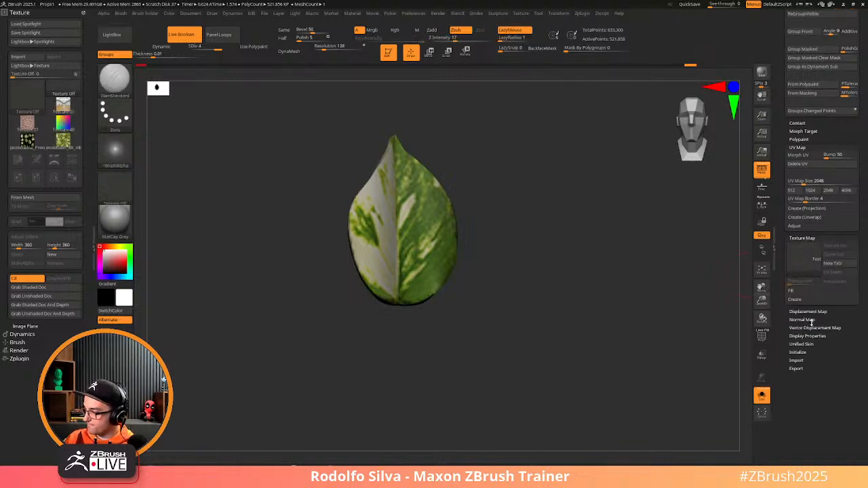
pyautogui.press('shift')
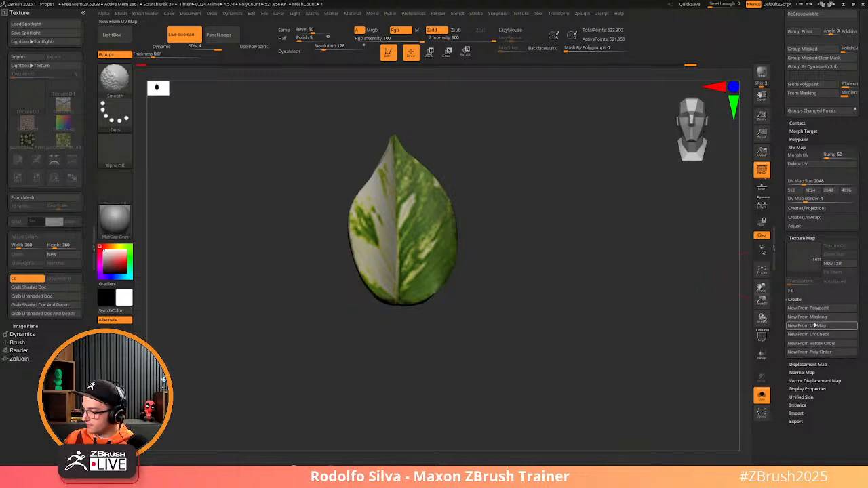
pyautogui.click(808, 308)
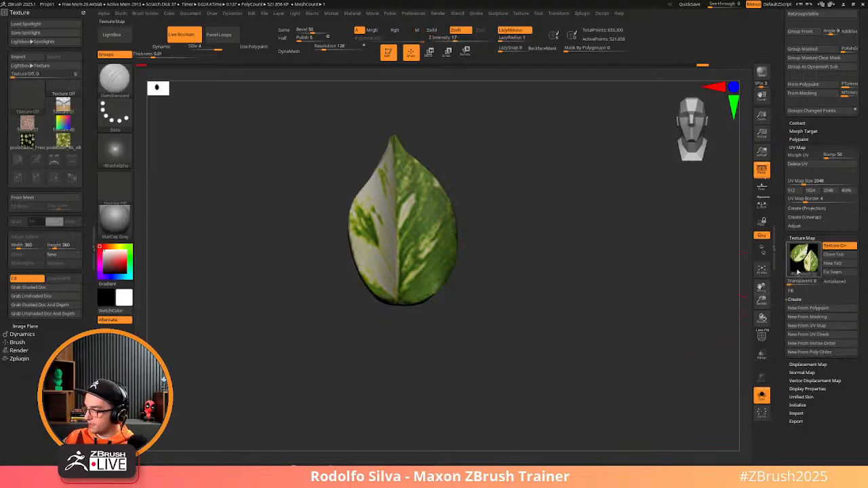
pyautogui.hotkey('shift', 'f')
pyautogui.hotkey('shift', 'f')
pyautogui.hotkey('shift', 'f')
pyautogui.hotkey('shift', 'f')
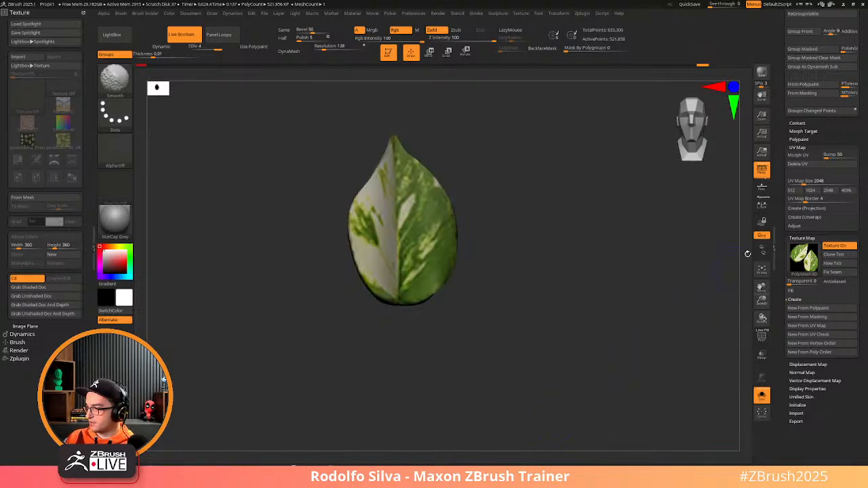
# Switch from the leaf to the PM3D_Cube3D1 tool containing the arched bookshelf scene
pyautogui.moveTo(785, 158)
pyautogui.mouseDown()
pyautogui.moveTo(780, 281)
pyautogui.moveTo(782, 299)
pyautogui.moveTo(798, 304)
pyautogui.mouseUp()
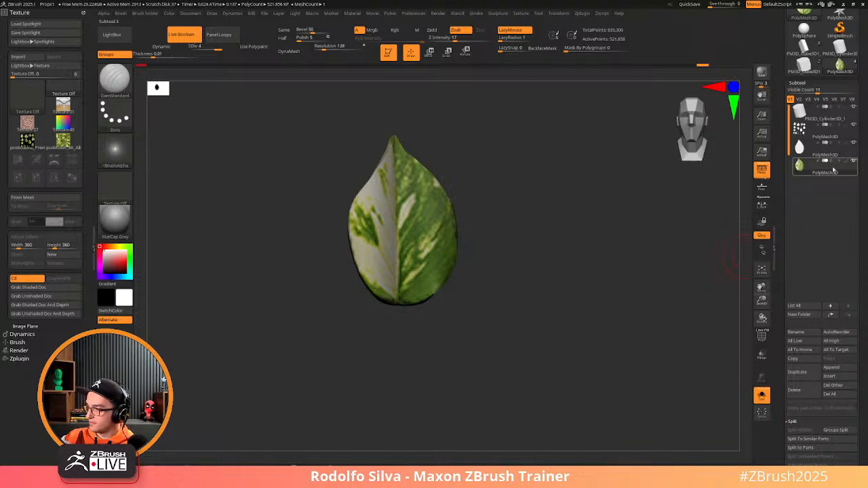
pyautogui.moveTo(550, 353); pyautogui.dragTo(484, 414)
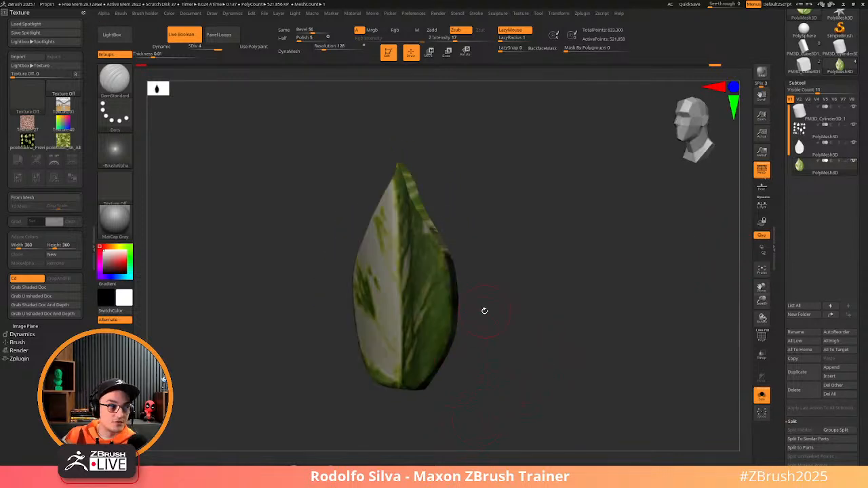
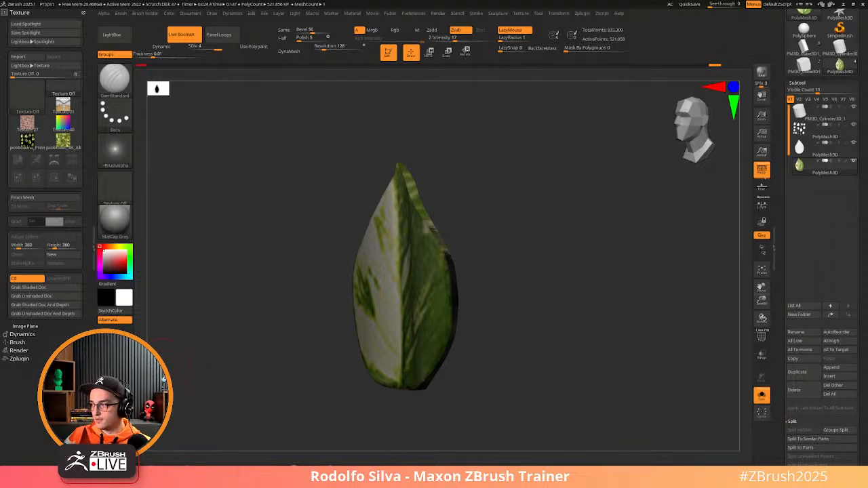
pyautogui.moveTo(528, 276); pyautogui.dragTo(560, 263)
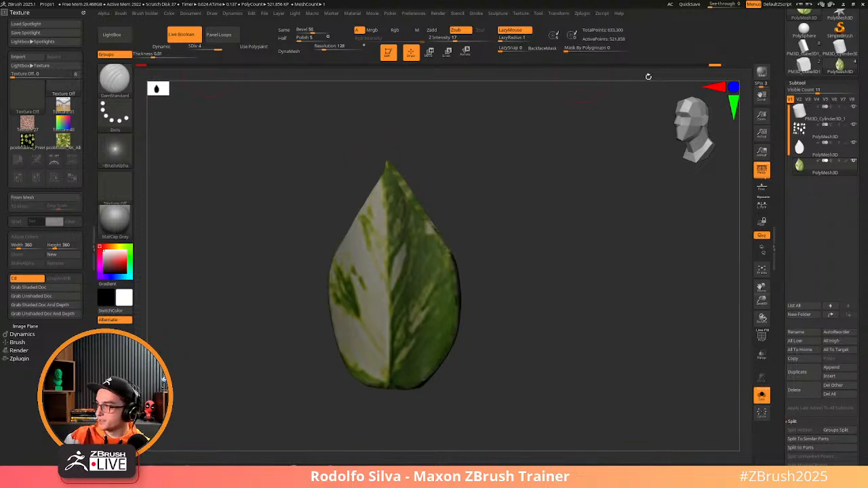
pyautogui.scroll(3, 808, 115)
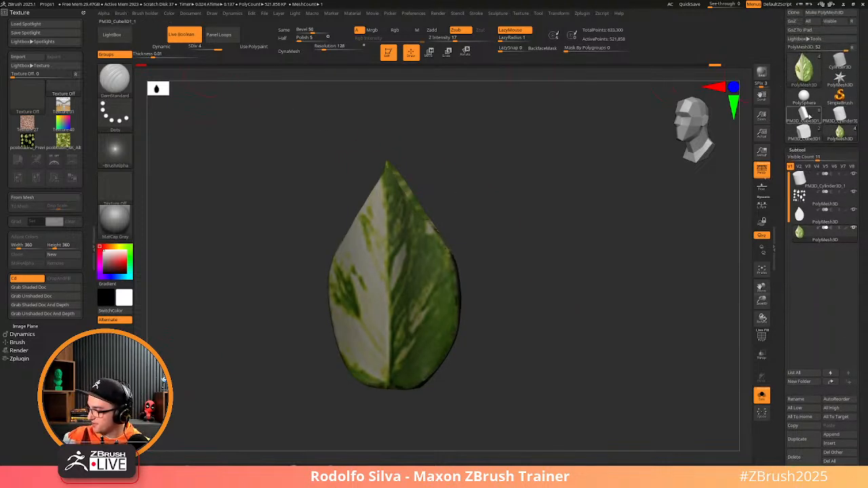
pyautogui.click(805, 114)
pyautogui.hotkey('shift', 's')
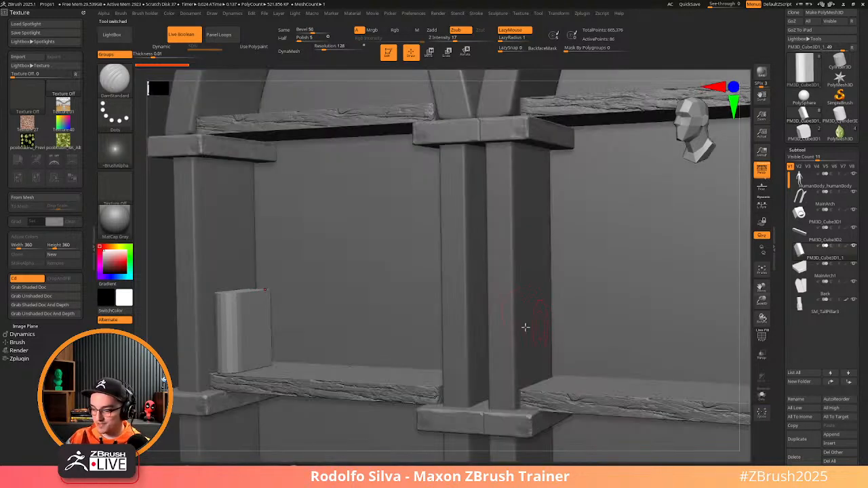
# Preview the book on the shelf with dynamic subdivision, display polyframes, and make the book the active subtool
pyautogui.keyDown('ctrl'); pyautogui.moveTo(526, 327); pyautogui.dragTo(436, 331, button='right'); pyautogui.keyUp('ctrl')
pyautogui.press('d')
pyautogui.keyDown('alt'); pyautogui.click(291, 352); pyautogui.keyUp('alt')
pyautogui.press('space')
pyautogui.hotkey('shift', 'f')
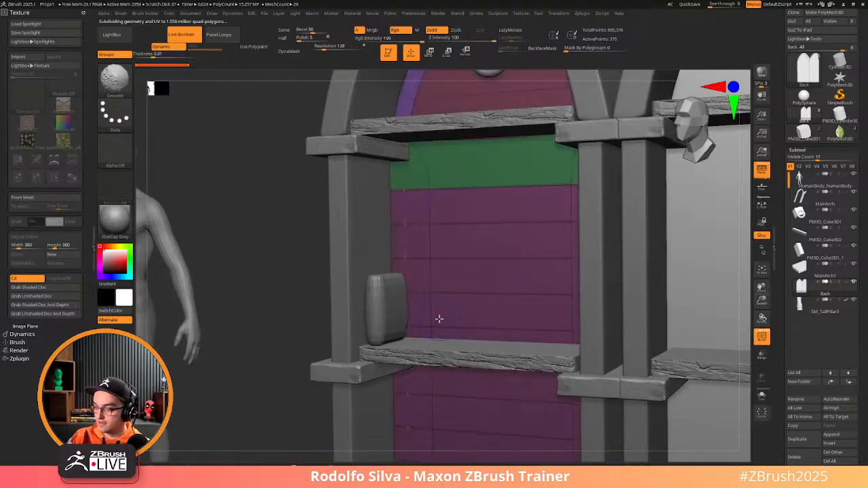
pyautogui.keyDown('alt'); pyautogui.click(387, 319); pyautogui.keyUp('alt')
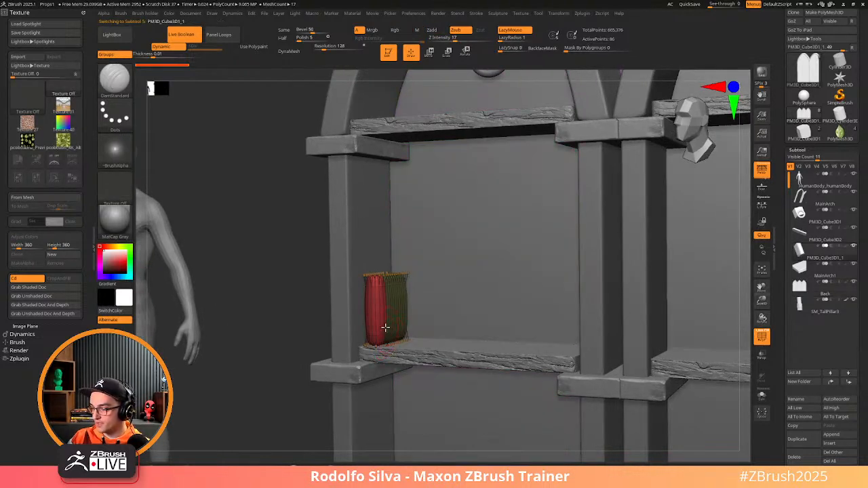
# Uncrease the book mesh's edges and isolate the book from the rest of the bookshelf
pyautogui.keyDown('ctrl'); pyautogui.moveTo(379, 316); pyautogui.dragTo(396, 359, button='right'); pyautogui.keyUp('ctrl')
pyautogui.moveTo(391, 299); pyautogui.dragTo(568, 300, button='right')
pyautogui.moveTo(786, 161); pyautogui.dragTo(784, 64)
pyautogui.moveTo(785, 244); pyautogui.dragTo(781, 153)
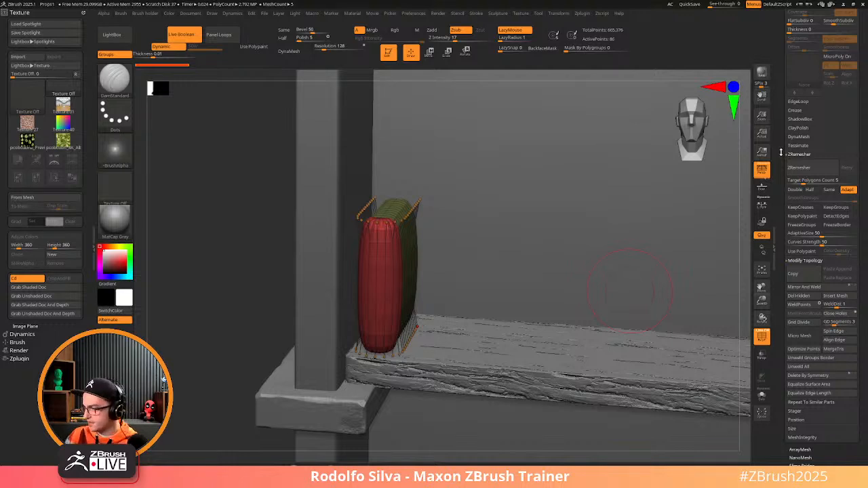
pyautogui.moveTo(781, 166); pyautogui.dragTo(782, 284)
pyautogui.hotkey('ctrl', '2')
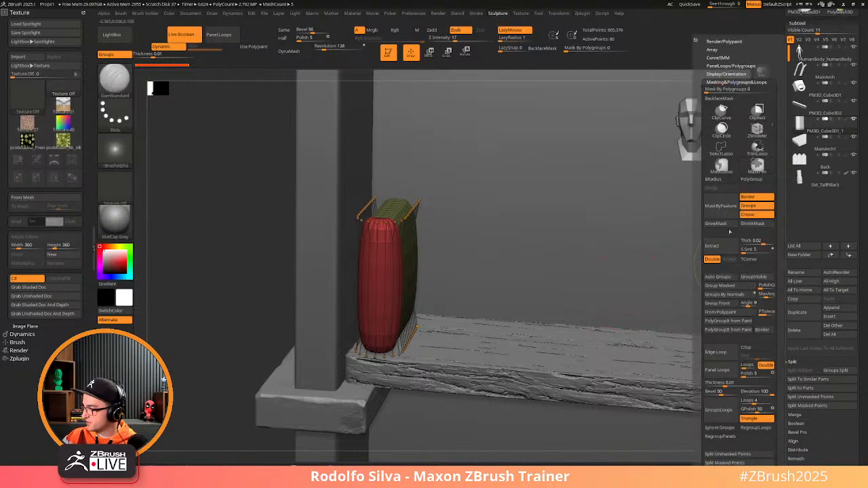
pyautogui.click(728, 88)
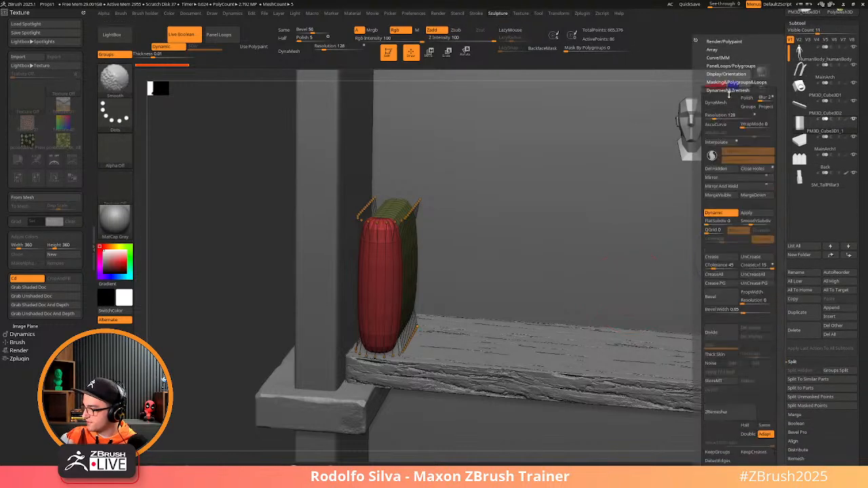
pyautogui.click(757, 257)
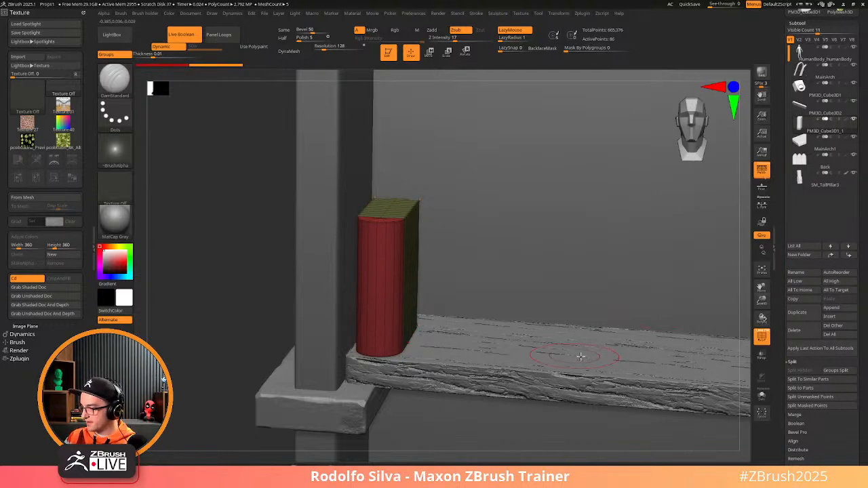
pyautogui.moveTo(417, 280)
pyautogui.mouseDown()
pyautogui.moveTo(405, 285)
pyautogui.moveTo(399, 304)
pyautogui.moveTo(378, 275)
pyautogui.moveTo(411, 300)
pyautogui.moveTo(403, 333)
pyautogui.moveTo(434, 294)
pyautogui.moveTo(423, 319)
pyautogui.moveTo(417, 296)
pyautogui.mouseUp()
pyautogui.keyDown('ctrl'); pyautogui.keyDown('shift'); pyautogui.click(376, 273); pyautogui.keyUp('shift'); pyautogui.keyUp('ctrl')
# Try to cap the open side of the book with Close Holes
pyautogui.hotkey('ctrl', '2')
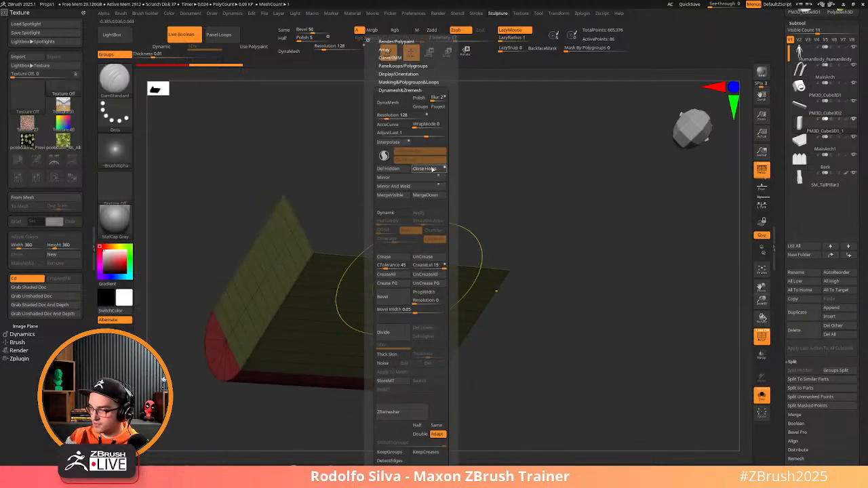
pyautogui.click(427, 168)
pyautogui.moveTo(396, 298); pyautogui.dragTo(367, 310, button='right')
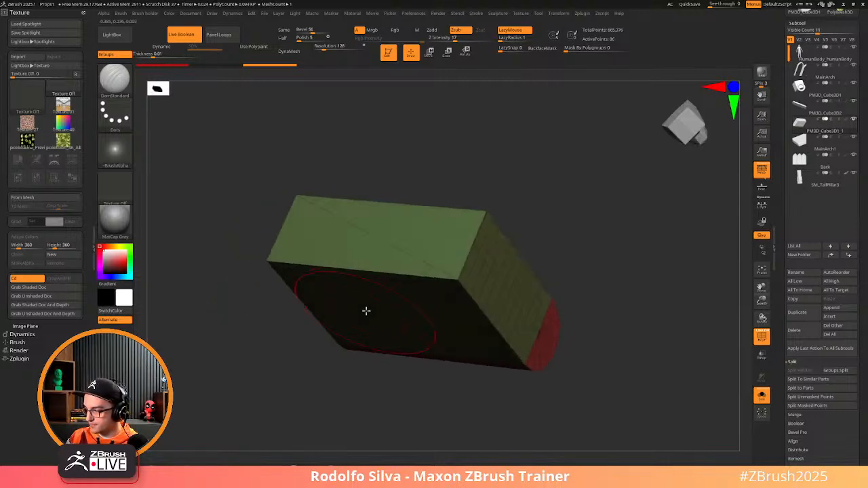
pyautogui.press('d')
pyautogui.hotkey('shift', 'd')
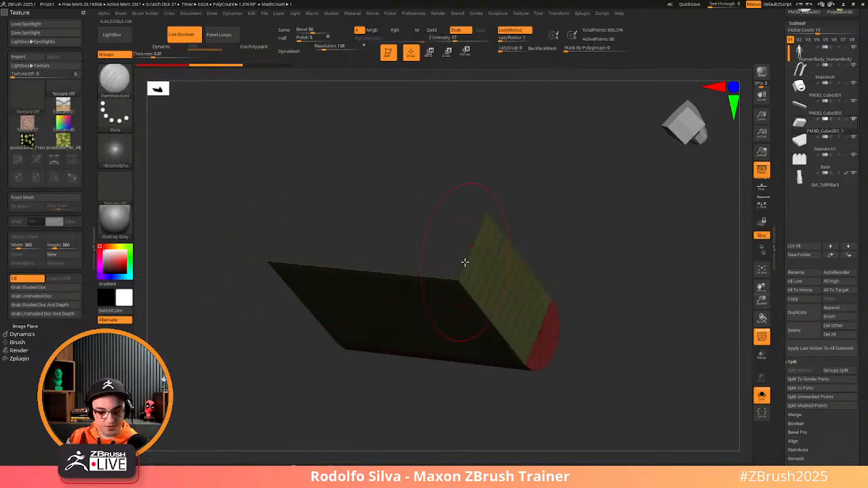
# Using ZModeler's edge Bridge action, bridge one half of the gap between the two book covers opposite the spine
pyautogui.press('b')
pyautogui.press('z')
pyautogui.press('m')
pyautogui.press('space')
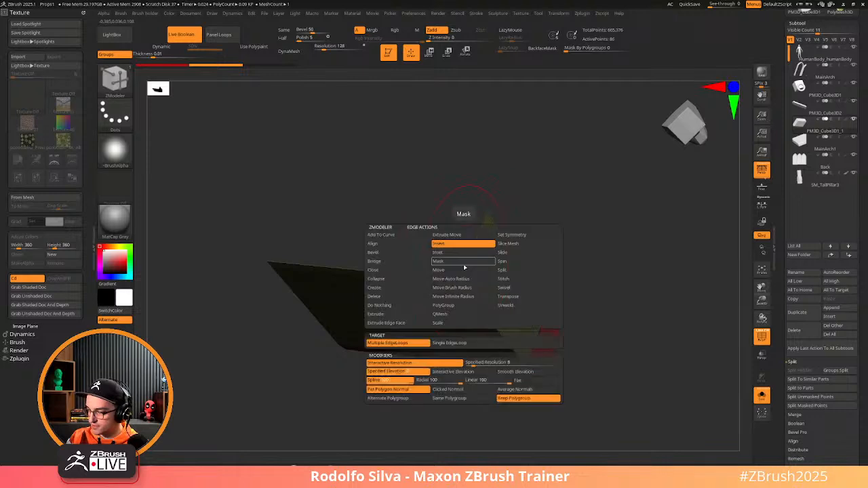
pyautogui.click(399, 262)
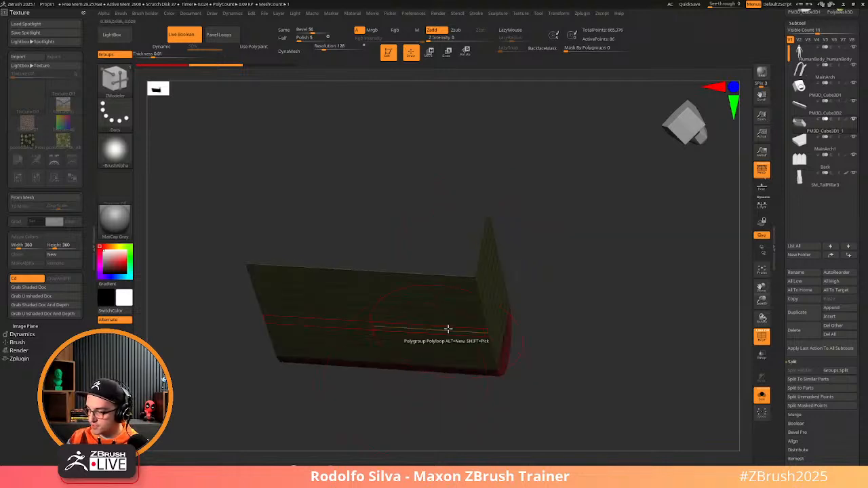
pyautogui.moveTo(262, 382); pyautogui.dragTo(401, 256)
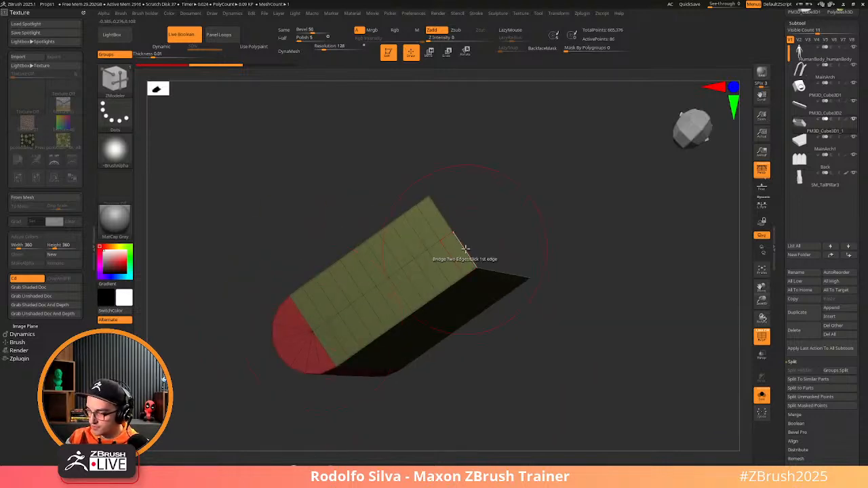
pyautogui.moveTo(523, 228); pyautogui.dragTo(578, 236)
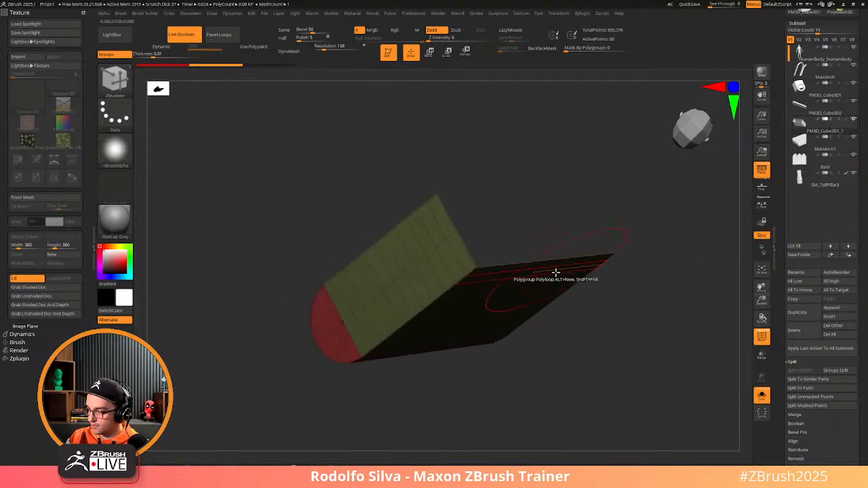
pyautogui.click(468, 251)
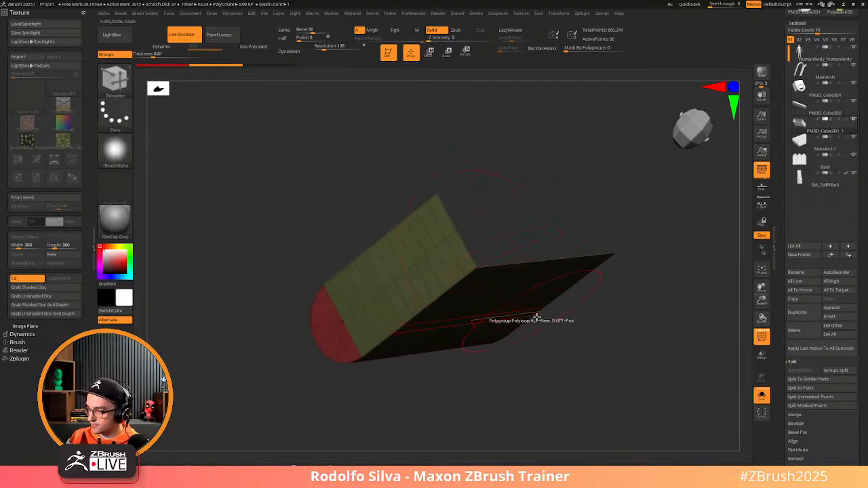
pyautogui.moveTo(583, 341); pyautogui.dragTo(572, 337)
pyautogui.moveTo(639, 240); pyautogui.dragTo(582, 235)
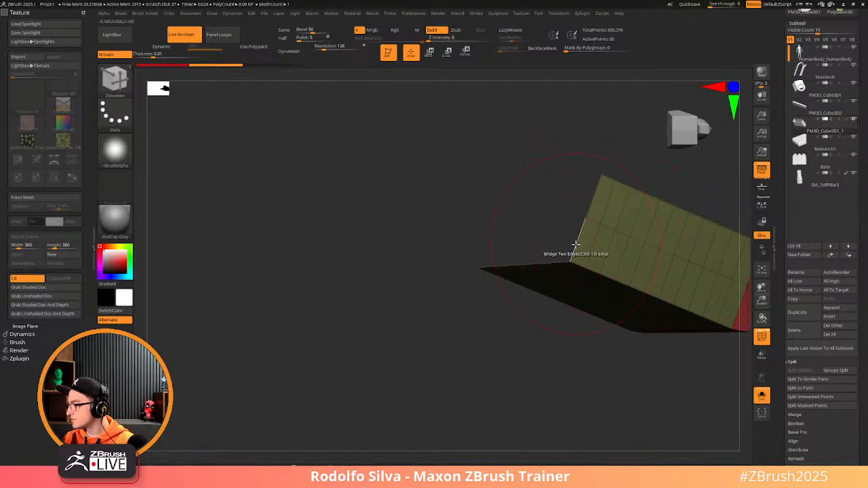
pyautogui.moveTo(543, 332); pyautogui.dragTo(339, 240)
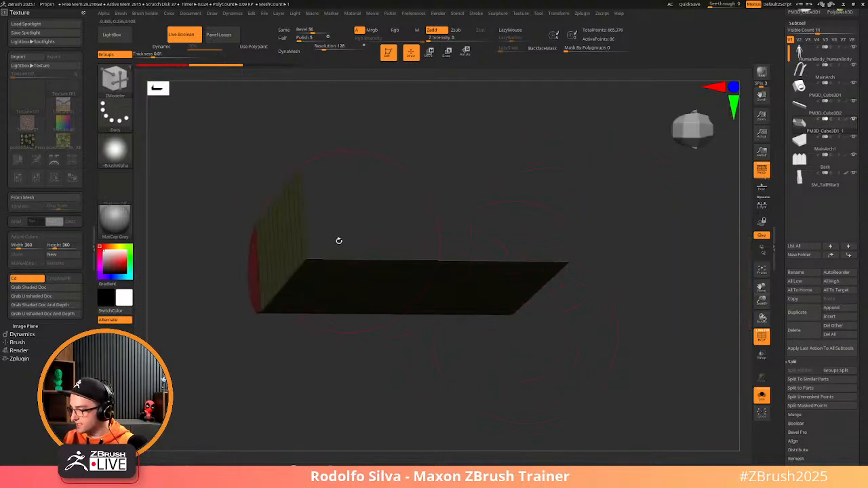
pyautogui.click(305, 242)
# Bridge the remaining pair of open edges to close the side of the book opposite the spine
pyautogui.moveTo(529, 326); pyautogui.dragTo(552, 378)
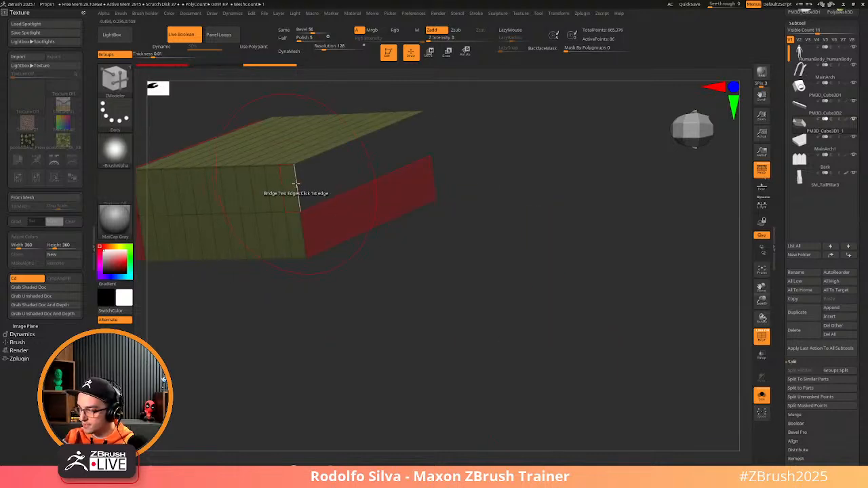
pyautogui.moveTo(488, 228); pyautogui.dragTo(597, 189)
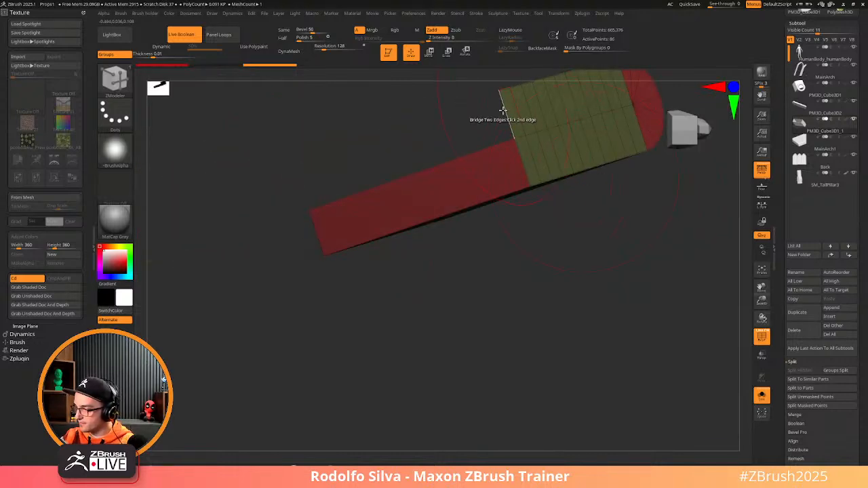
pyautogui.moveTo(552, 300); pyautogui.dragTo(562, 366)
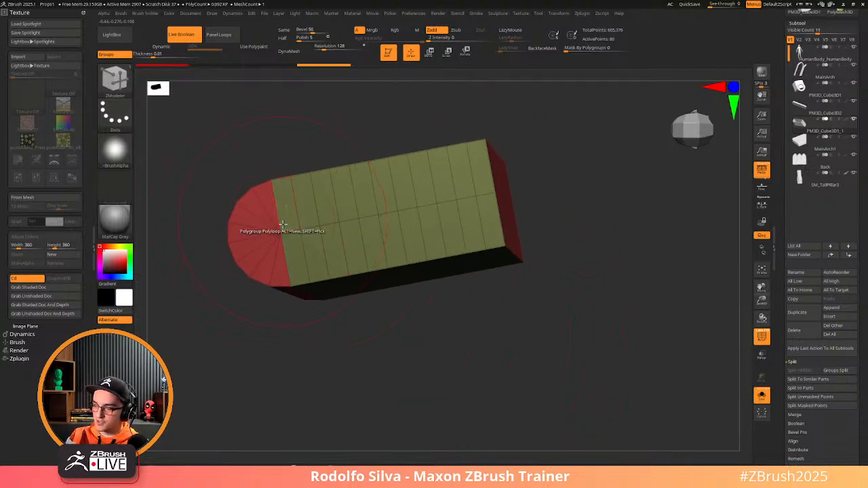
# Assign one shared polygroup to both flat ends of the book and the face opposite the spine, using ZModeler's PolyGroup action with Flat Island
pyautogui.keyDown('shift'); pyautogui.moveTo(406, 328); pyautogui.dragTo(475, 299); pyautogui.keyUp('shift')
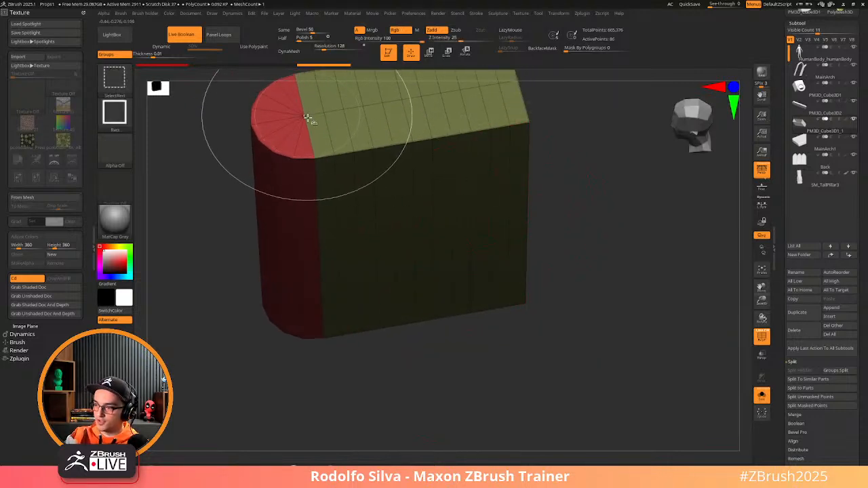
pyautogui.press('space')
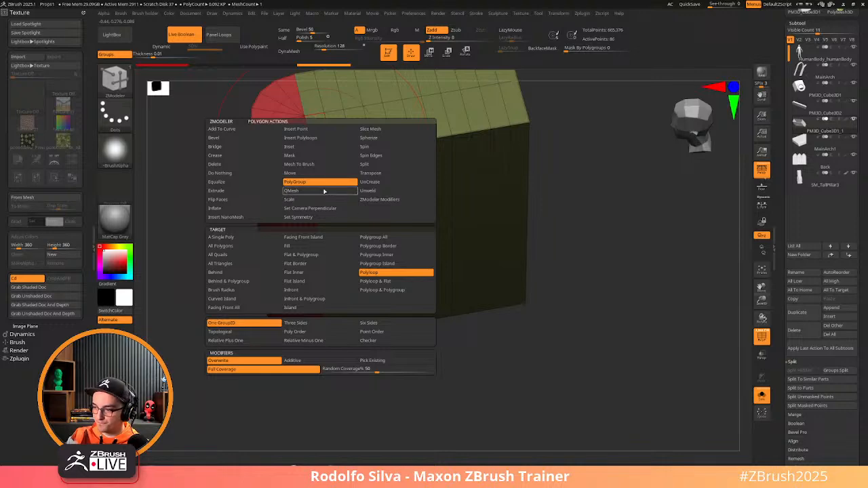
pyautogui.click(293, 281)
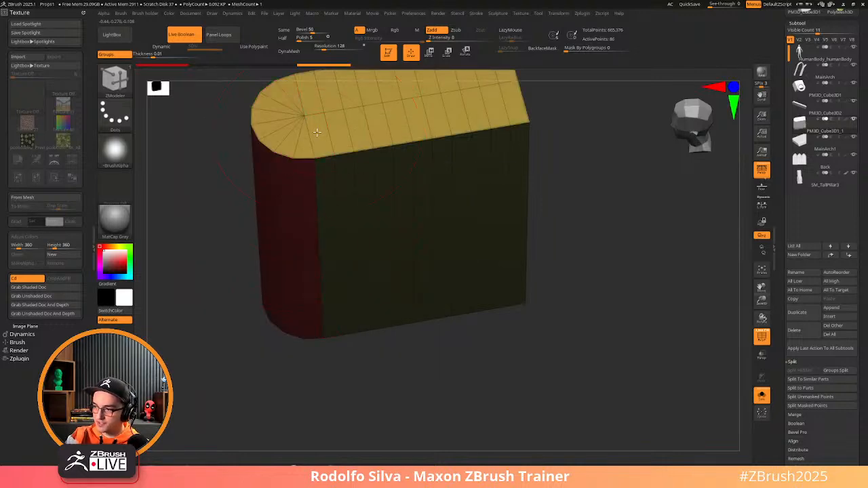
pyautogui.click(316, 132)
pyautogui.moveTo(380, 400); pyautogui.dragTo(384, 285)
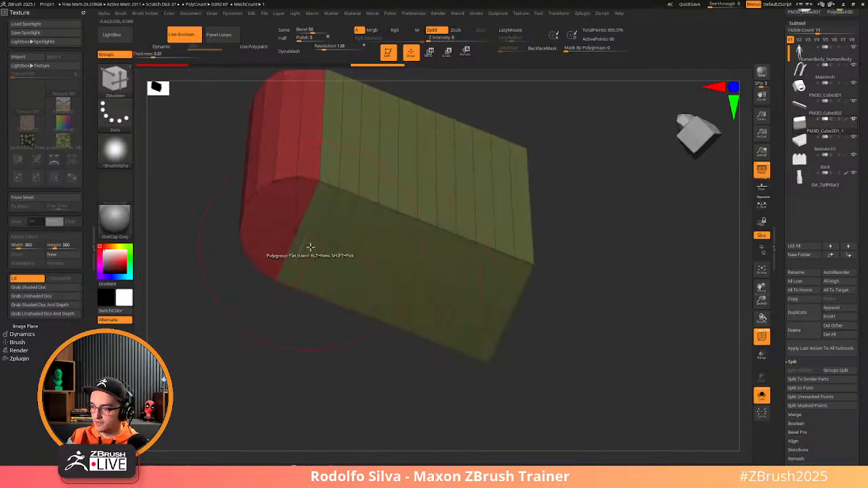
pyautogui.click(318, 253)
pyautogui.moveTo(583, 356); pyautogui.dragTo(491, 312)
pyautogui.click(445, 265)
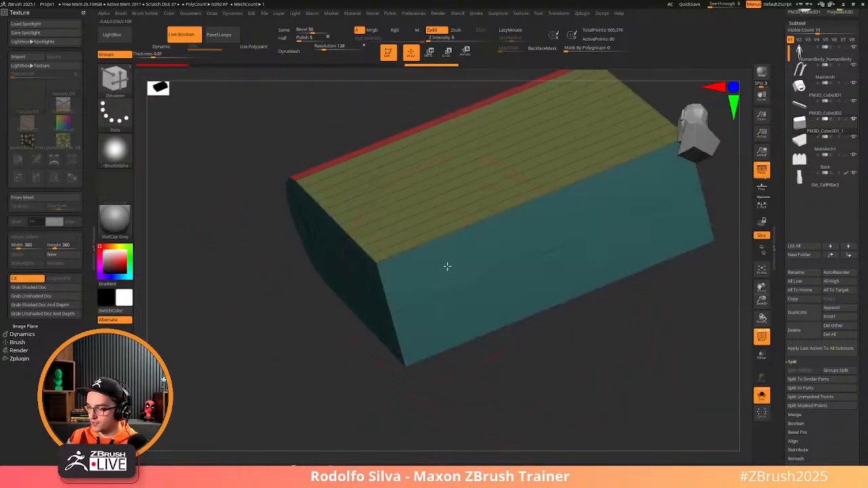
pyautogui.moveTo(455, 378); pyautogui.dragTo(521, 371)
# Inset the polygroup spanning the book's page faces to leave a thin border for the cover thickness
pyautogui.press('space')
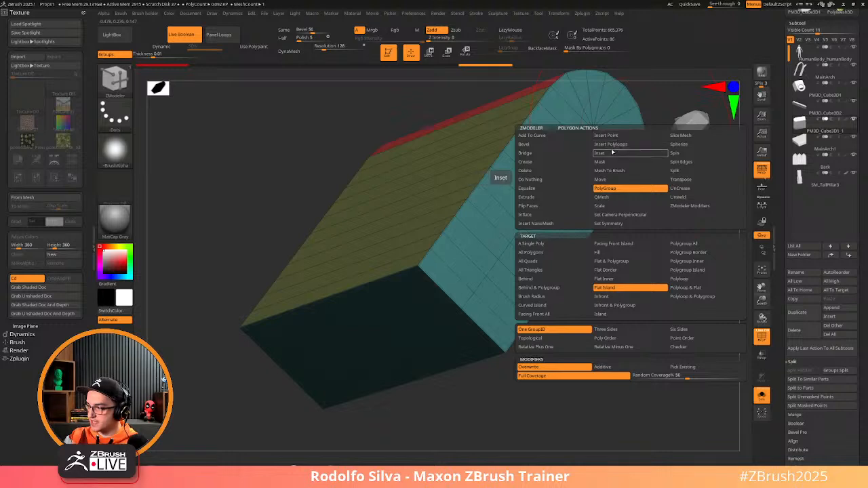
pyautogui.click(598, 153)
pyautogui.click(699, 278)
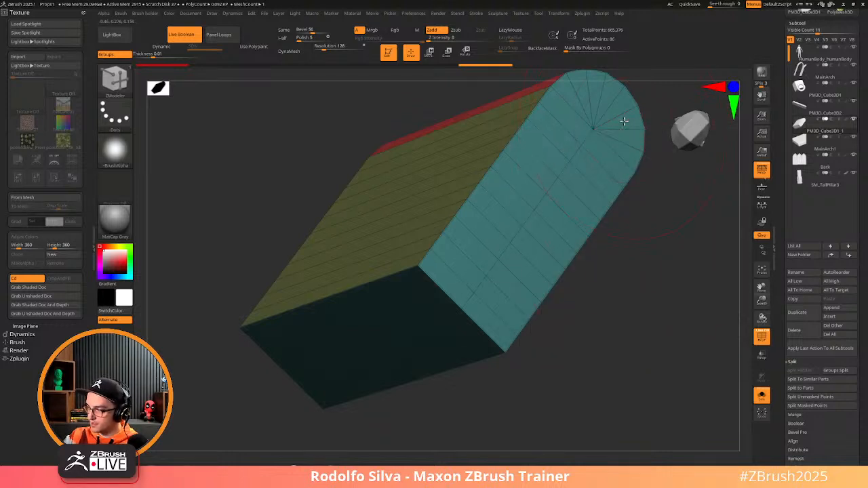
pyautogui.moveTo(624, 120); pyautogui.dragTo(610, 129)
pyautogui.press('alt')
pyautogui.press('alt')
pyautogui.moveTo(606, 314); pyautogui.dragTo(488, 171)
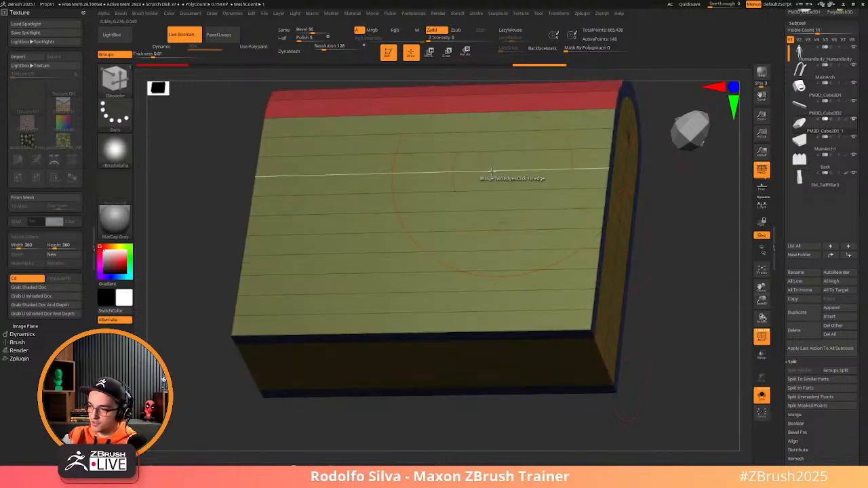
pyautogui.keyDown('alt'); pyautogui.moveTo(656, 384); pyautogui.dragTo(550, 357); pyautogui.keyUp('alt')
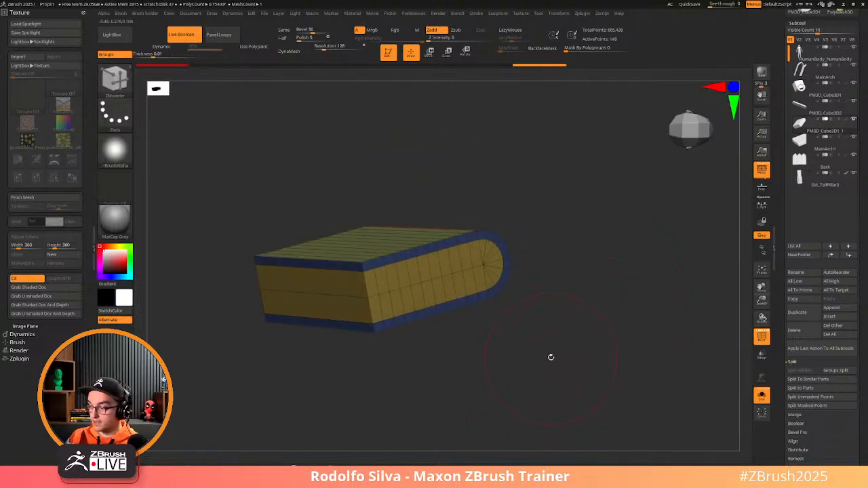
# Push the page faces inward between the covers with QMesh targeting Polygroup Island
pyautogui.rightClick(491, 258)
pyautogui.click(464, 234)
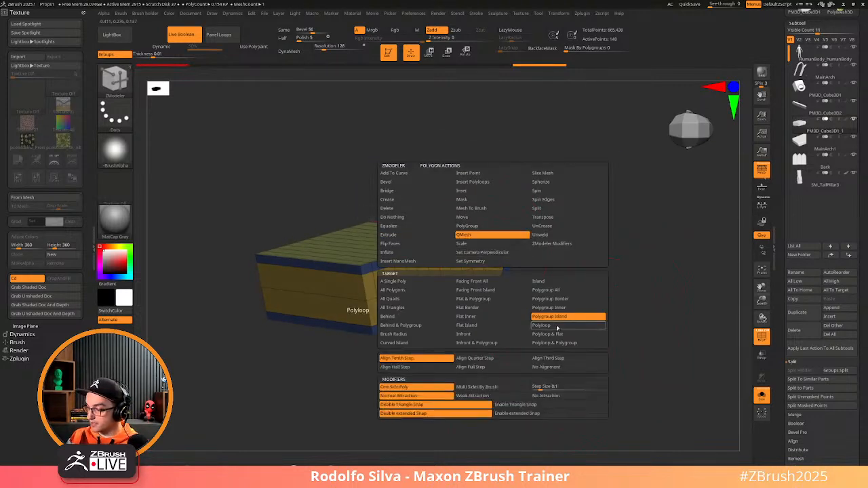
pyautogui.click(563, 316)
pyautogui.moveTo(492, 251); pyautogui.dragTo(476, 260)
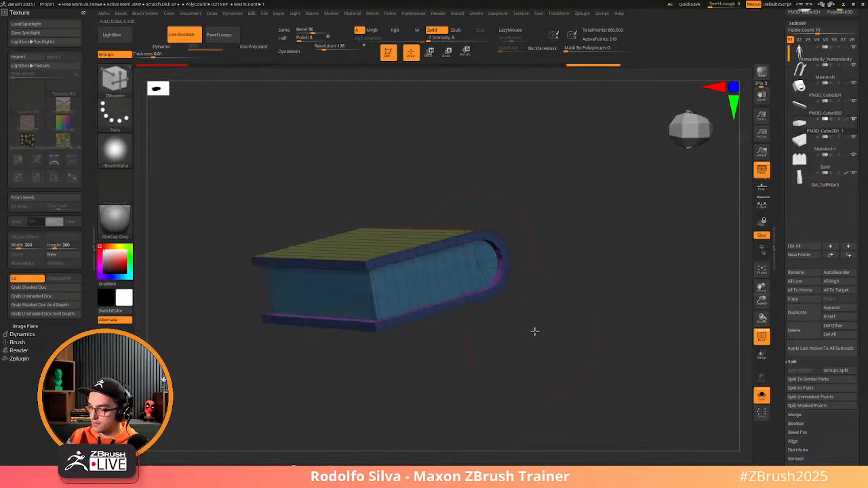
pyautogui.moveTo(535, 329); pyautogui.dragTo(552, 337)
# Crease the book's edges under dynamic subdivision, set the crease level to 2 and raise the smooth subdivision level
pyautogui.hotkey('ctrl', 'g')
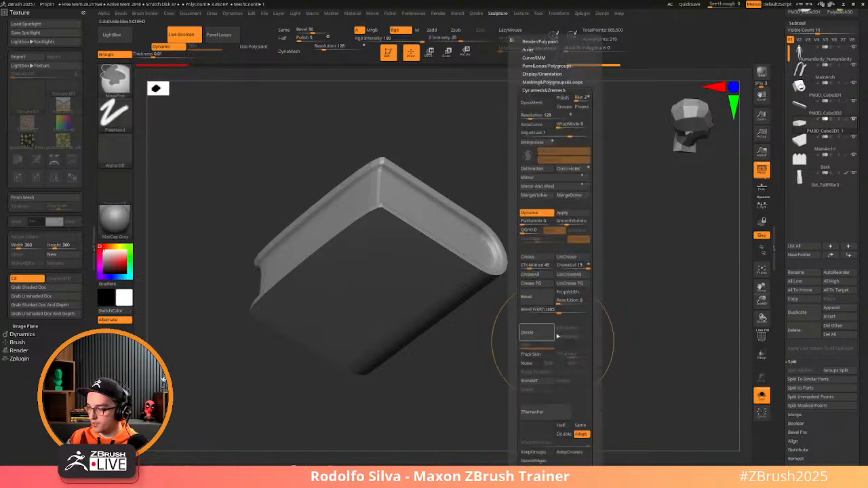
pyautogui.click(537, 257)
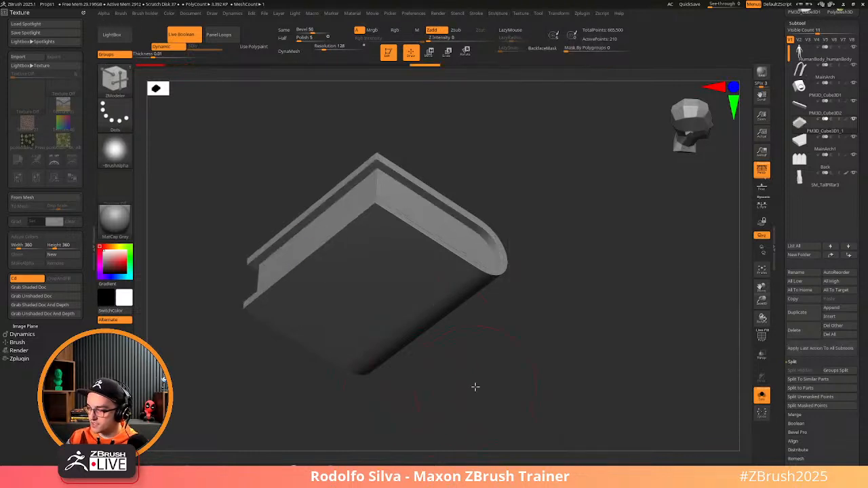
pyautogui.moveTo(476, 387); pyautogui.dragTo(488, 382)
pyautogui.hotkey('ctrl', 'g')
pyautogui.click(499, 265)
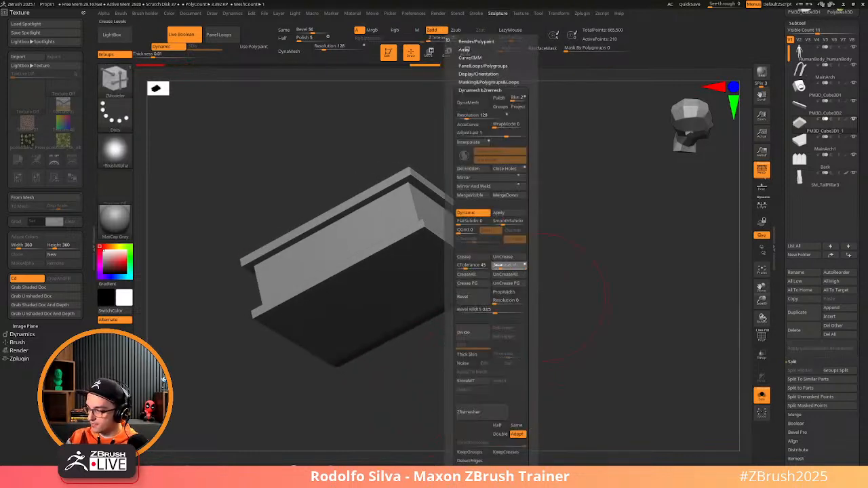
pyautogui.click(510, 222)
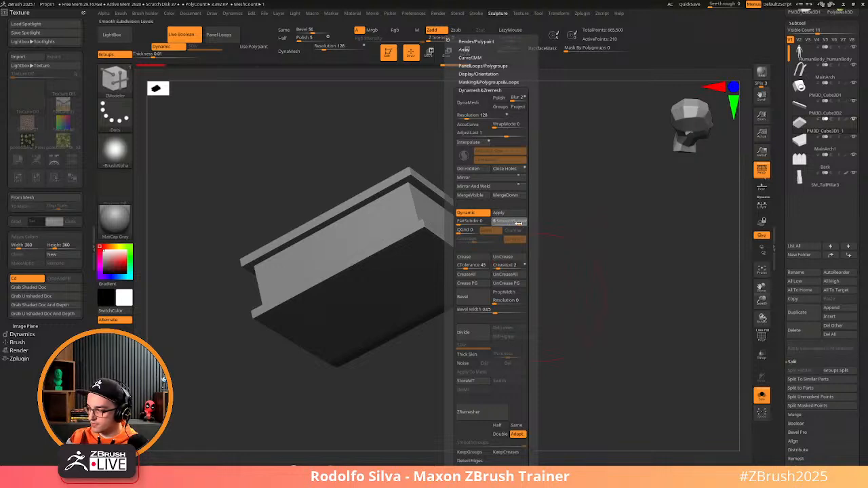
# Try inserting multiple evenly spaced edge loops across the book's height with the existing polygroups kept, and undo them
pyautogui.moveTo(535, 366); pyautogui.dragTo(531, 291)
pyautogui.hotkey('shift', 'f')
pyautogui.press('space')
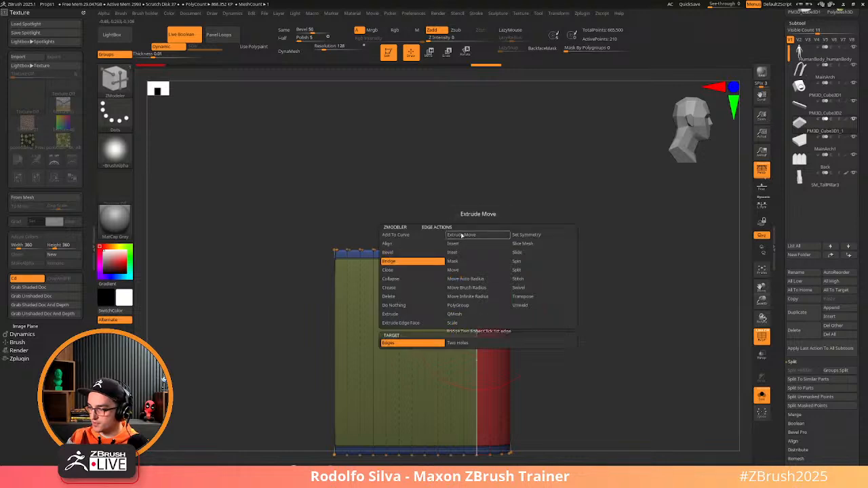
pyautogui.click(464, 244)
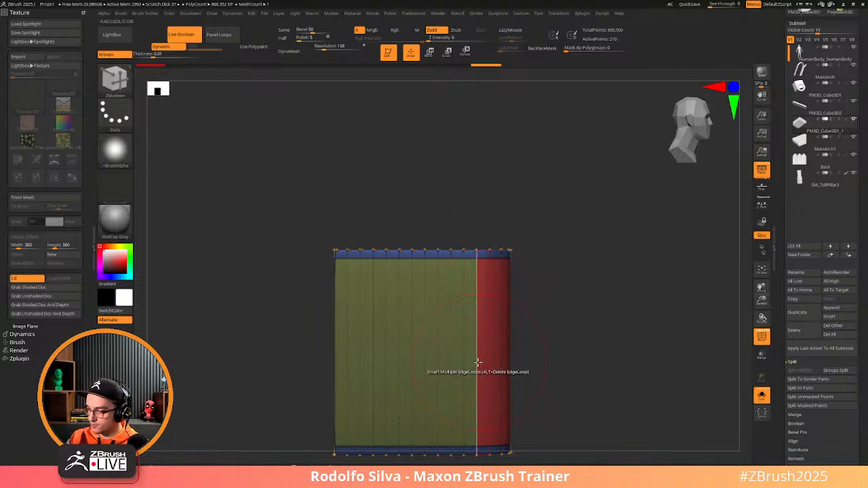
pyautogui.moveTo(479, 369); pyautogui.dragTo(477, 341)
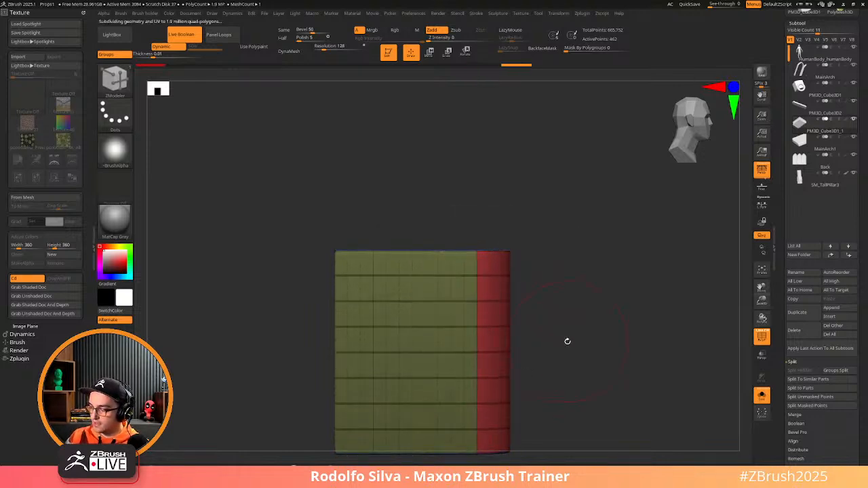
pyautogui.moveTo(567, 341); pyautogui.dragTo(582, 299)
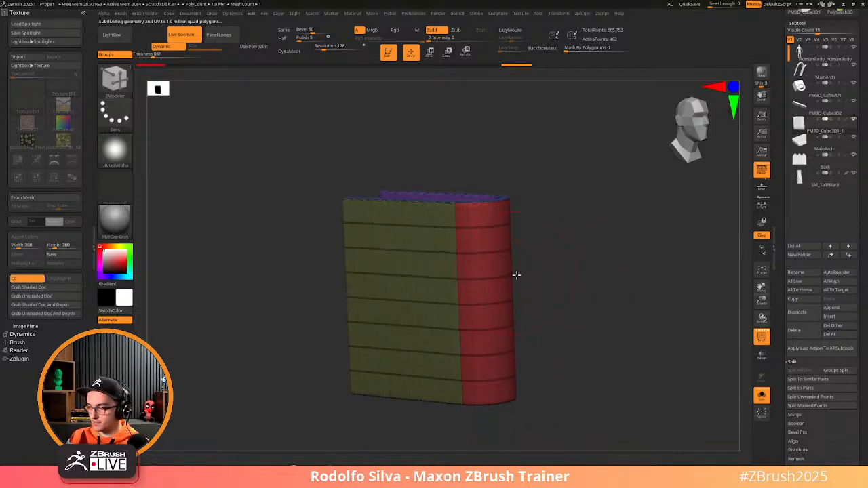
pyautogui.moveTo(544, 303); pyautogui.dragTo(570, 304)
pyautogui.hotkey('ctrl', 'z')
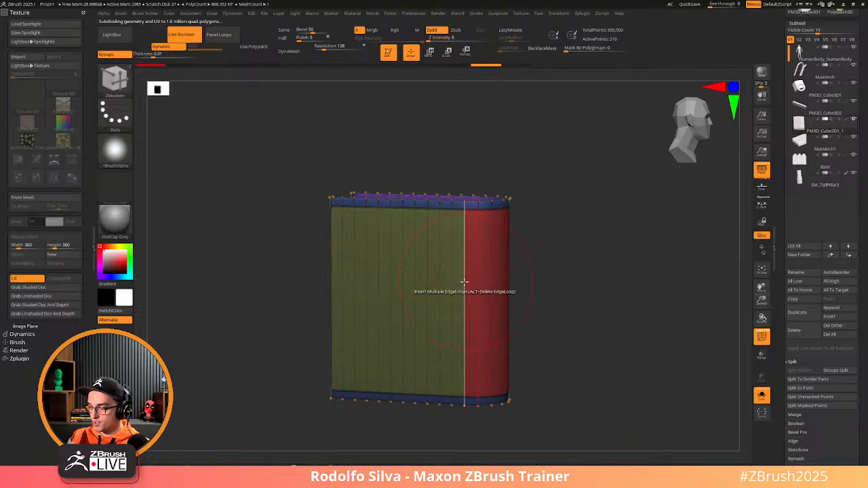
# Try inserting multiple edge loops across the book with the Alternate Polygroup modifier, and undo the insertion
pyautogui.press('space')
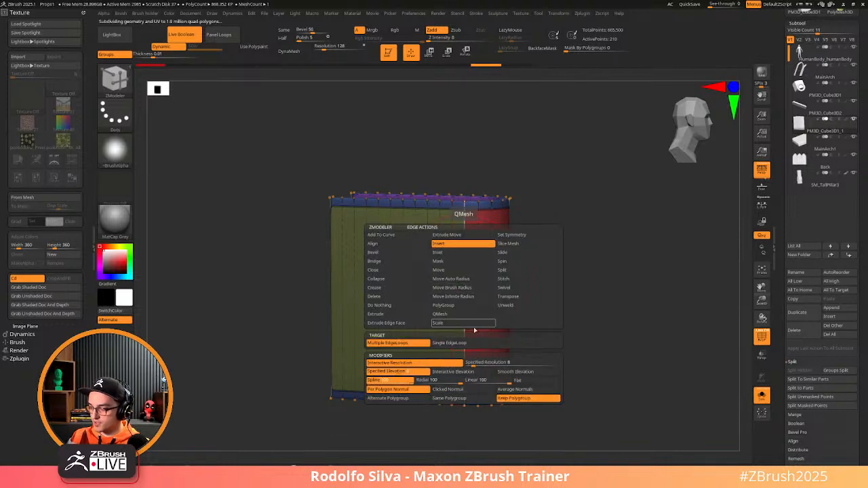
pyautogui.click(410, 399)
pyautogui.moveTo(463, 296); pyautogui.dragTo(468, 271)
pyautogui.moveTo(572, 336)
pyautogui.mouseDown()
pyautogui.moveTo(549, 337)
pyautogui.moveTo(567, 332)
pyautogui.mouseUp()
pyautogui.moveTo(586, 320)
pyautogui.mouseDown()
pyautogui.moveTo(590, 337)
pyautogui.moveTo(585, 324)
pyautogui.mouseUp()
pyautogui.hotkey('shift', 'f')
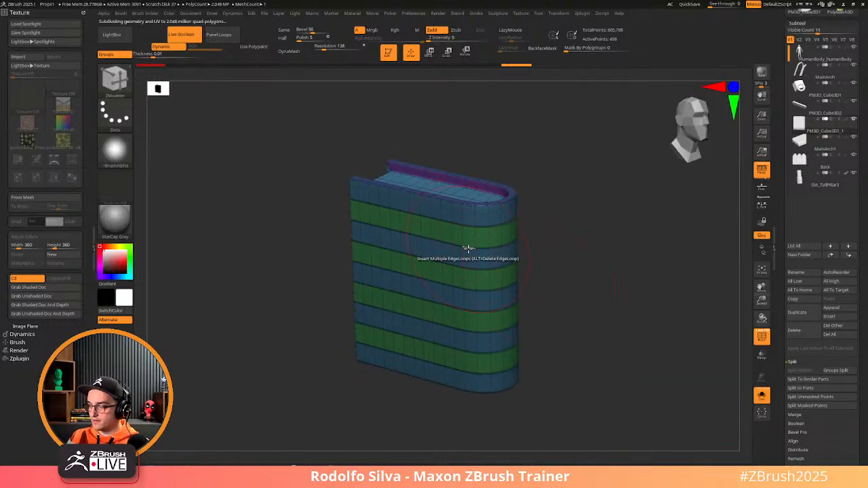
pyautogui.hotkey('ctrl', 'z')
# Try inserting multiple edge loops with the Same Polygroup modifier, and undo the insertion
pyautogui.press('space')
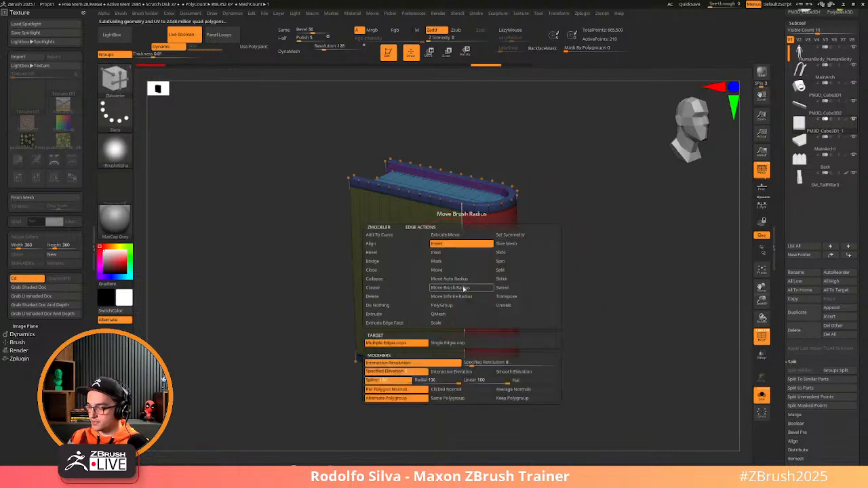
pyautogui.click(473, 399)
pyautogui.moveTo(597, 380); pyautogui.dragTo(588, 341)
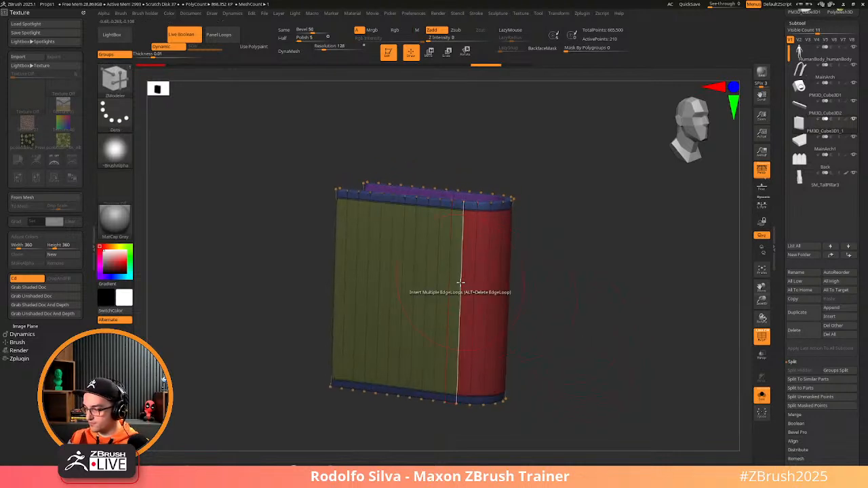
pyautogui.click(460, 282)
pyautogui.moveTo(461, 273); pyautogui.dragTo(465, 244)
pyautogui.hotkey('ctrl', 'z')
# Insert multiple horizontal edge loops around the book with Alternate Polygroup to form alternating bands over its height
pyautogui.press('space')
pyautogui.click(410, 399)
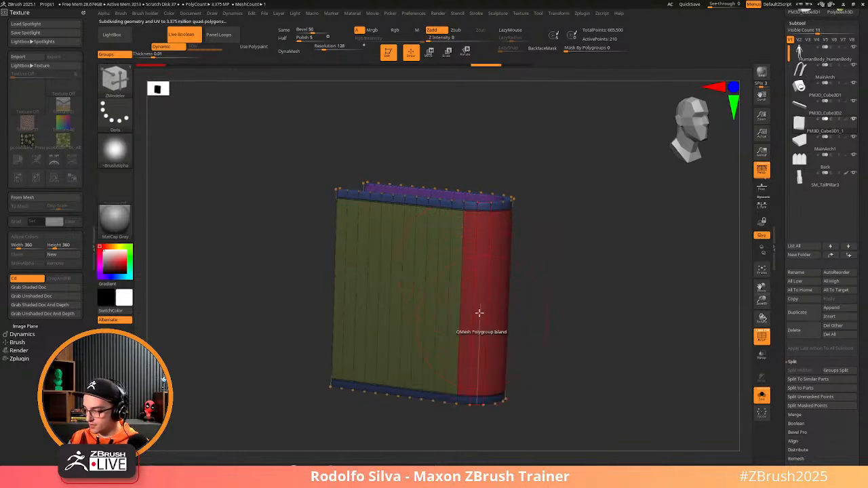
pyautogui.moveTo(462, 289); pyautogui.dragTo(460, 263)
pyautogui.hotkey('ctrl', 'z')
pyautogui.click(460, 253)
pyautogui.moveTo(564, 318); pyautogui.dragTo(574, 309)
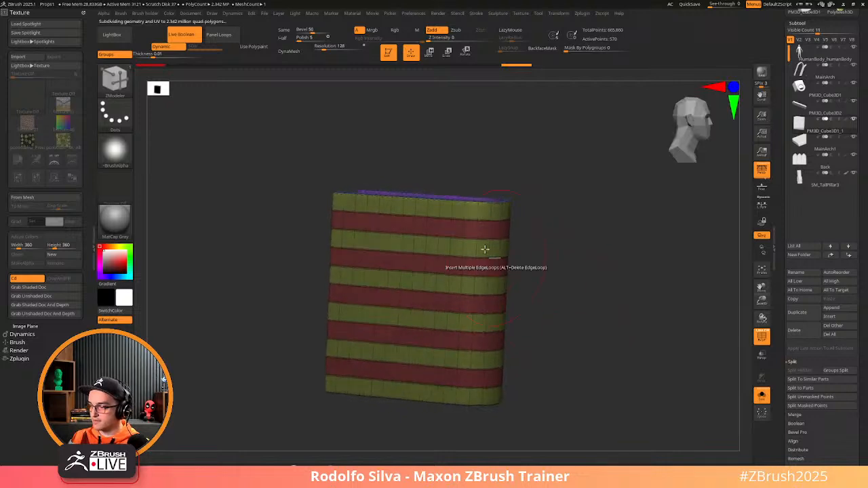
# Regroup the flat front and back covers as single polygroups with PolyGroup Flat Island, keeping the alternating bands on the spine
pyautogui.press('space')
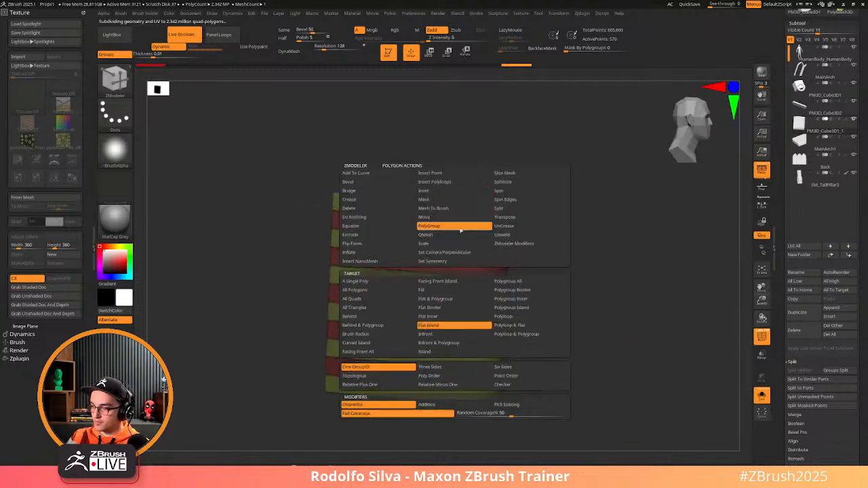
pyautogui.click(495, 316)
pyautogui.click(406, 260)
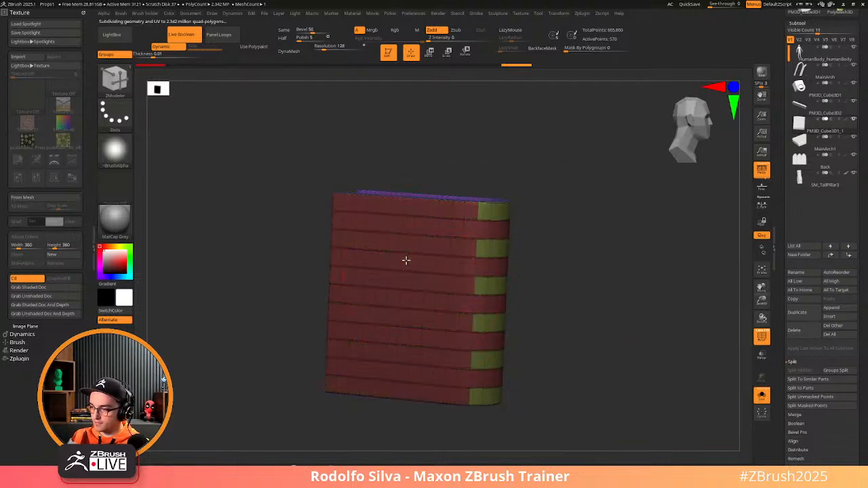
pyautogui.click(405, 260)
pyautogui.moveTo(563, 293); pyautogui.dragTo(460, 261)
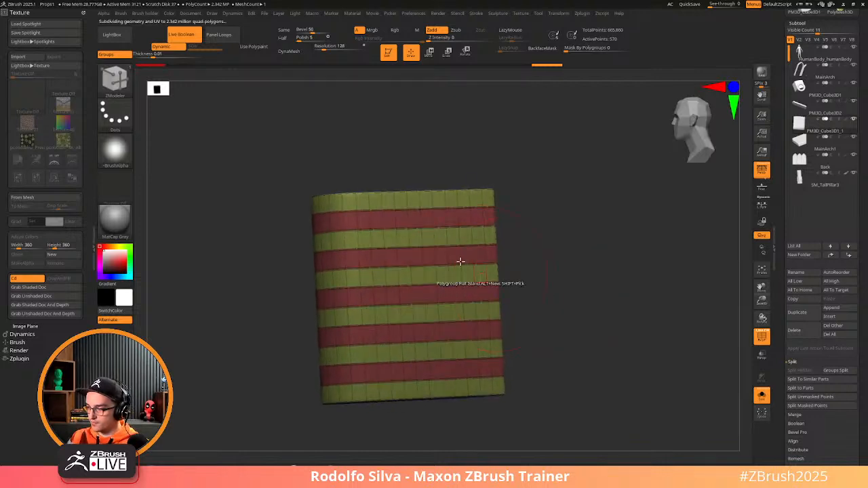
pyautogui.click(413, 220)
pyautogui.moveTo(559, 305); pyautogui.dragTo(488, 271)
# Try extruding the spine's alternating bands with QMesh targeting Polygroup All, and undo the extrusion
pyautogui.press('space')
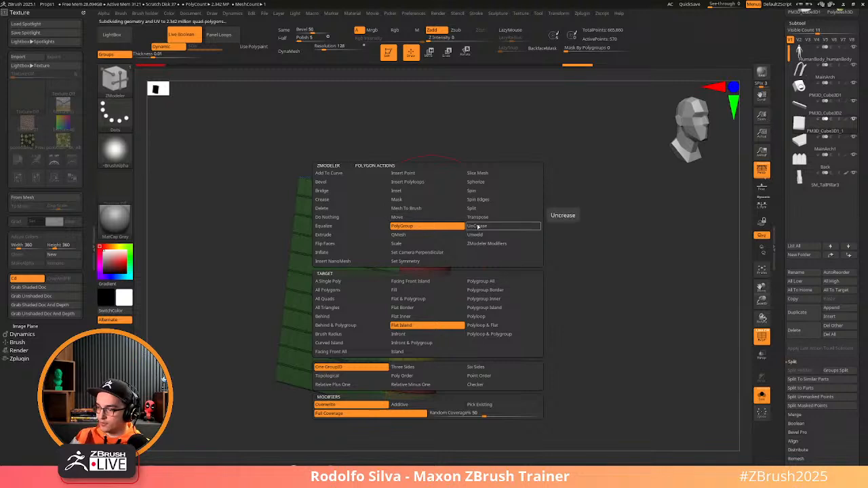
pyautogui.click(422, 234)
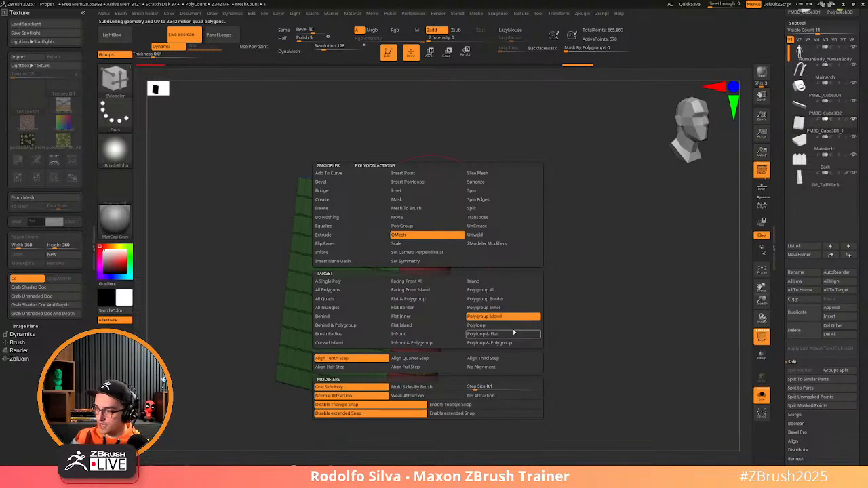
pyautogui.click(484, 290)
pyautogui.moveTo(450, 228); pyautogui.dragTo(459, 231)
pyautogui.moveTo(541, 295)
pyautogui.mouseDown()
pyautogui.moveTo(547, 316)
pyautogui.moveTo(537, 306)
pyautogui.mouseUp()
pyautogui.hotkey('shift', 'f')
pyautogui.hotkey('ctrl', 'z')
pyautogui.hotkey('shift', 'f')
# Unify the polygroups on the page block's face opposite the spine and on the adjoining cover edges with PolyGroup Flat Island
pyautogui.moveTo(486, 264)
pyautogui.mouseDown()
pyautogui.moveTo(520, 287)
pyautogui.moveTo(435, 245)
pyautogui.mouseUp()
pyautogui.press('space')
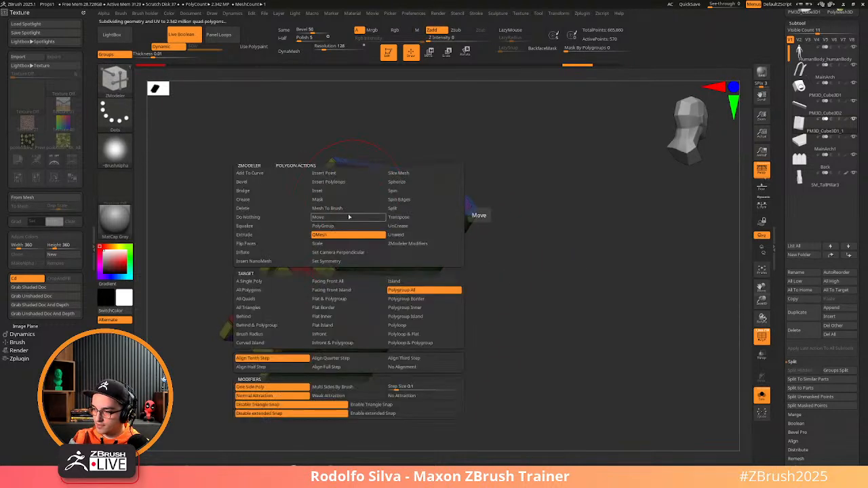
pyautogui.click(349, 226)
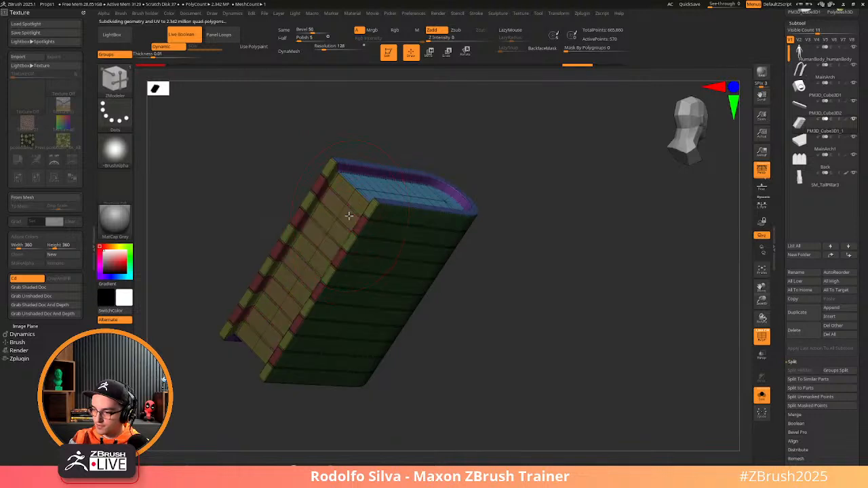
pyautogui.click(348, 215)
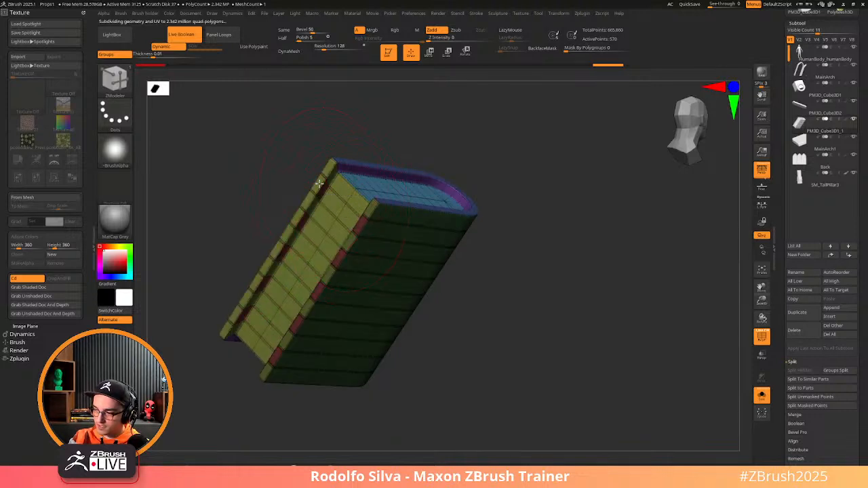
pyautogui.click(343, 216)
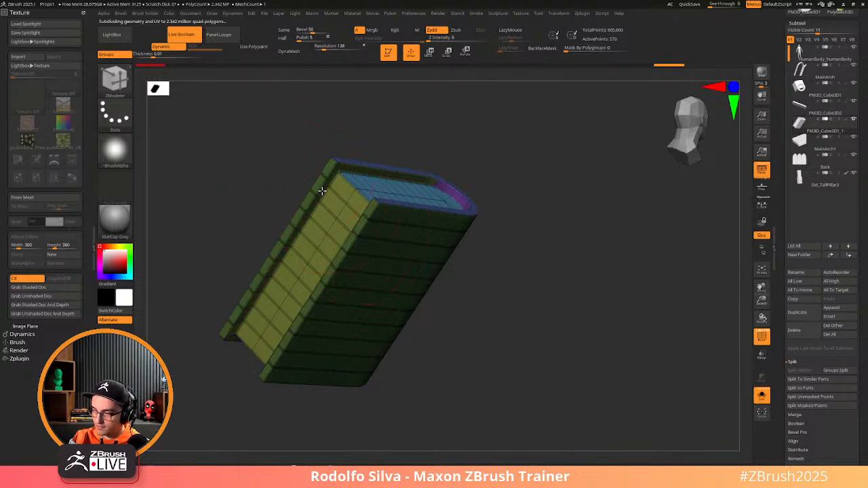
# Remove all creases from the book and crease its edges again with a crease tolerance of 45
pyautogui.moveTo(512, 277); pyautogui.dragTo(532, 293)
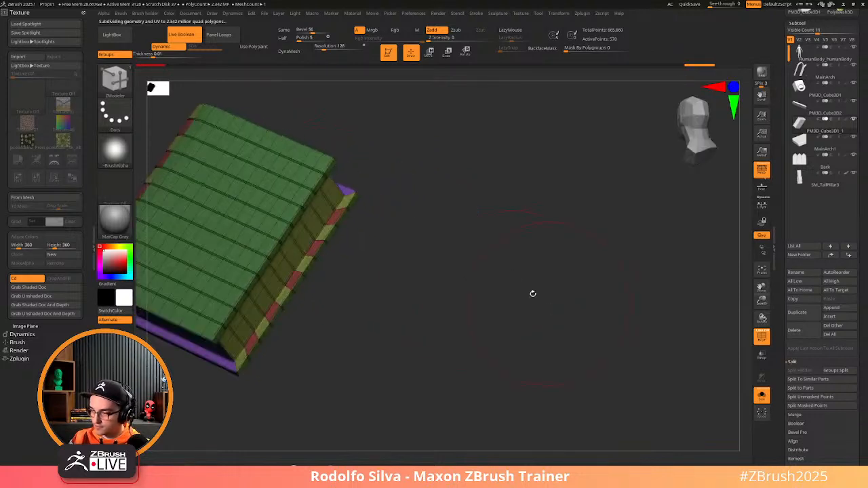
pyautogui.click(337, 214)
pyautogui.moveTo(353, 231); pyautogui.dragTo(373, 255)
pyautogui.press('space')
pyautogui.click(359, 234)
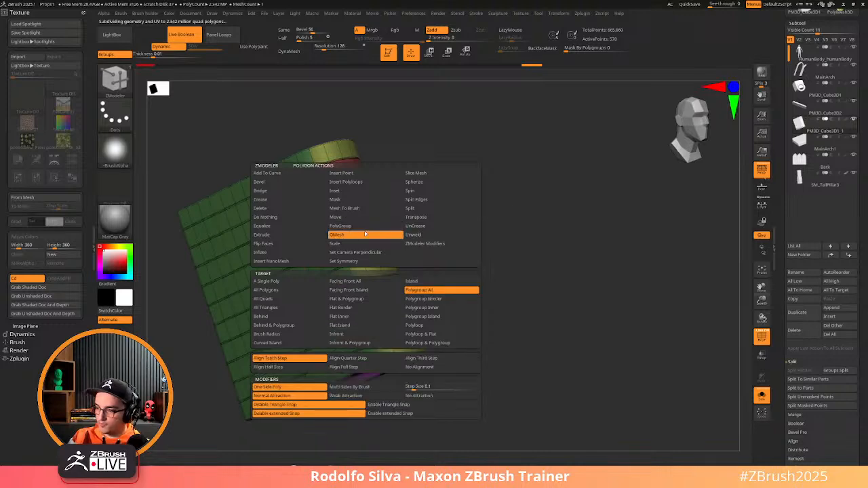
pyautogui.hotkey('ctrl', '2')
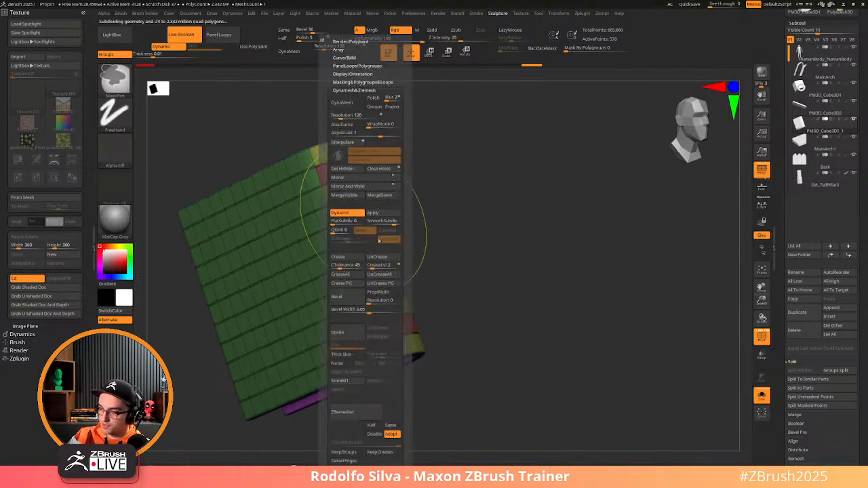
pyautogui.click(381, 275)
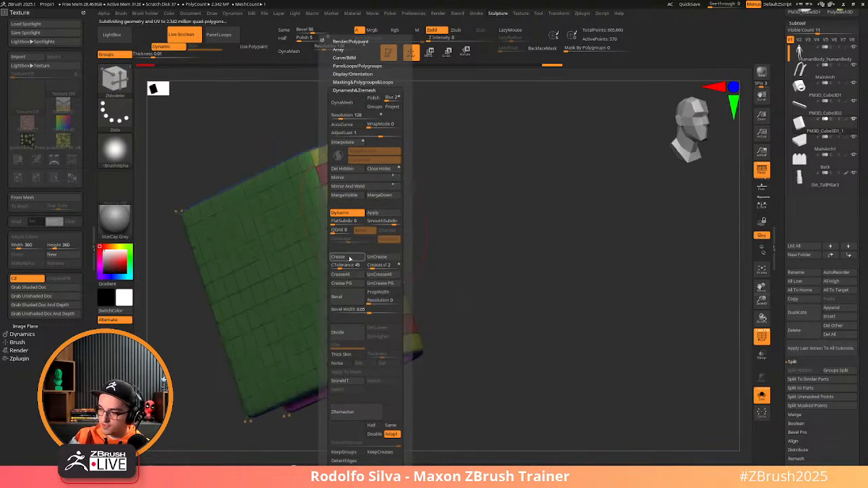
pyautogui.click(356, 259)
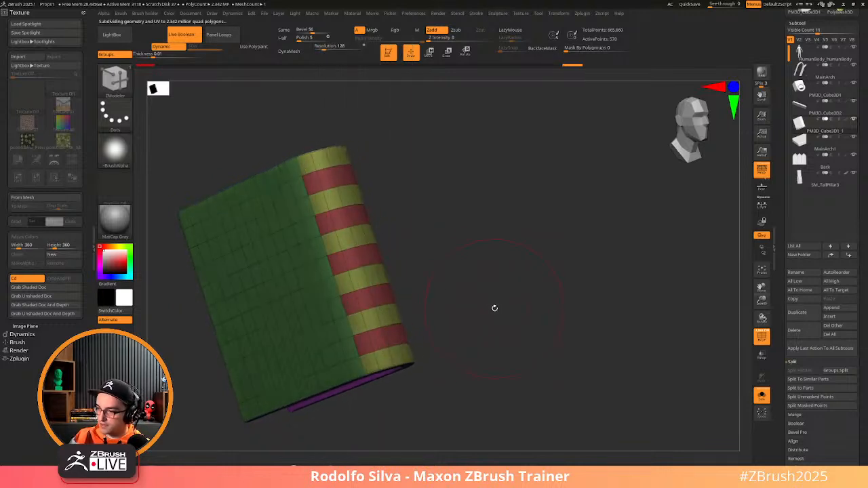
# Try extruding the spine's red bands outward with QMesh Polygroup All, preview them smoothed, and undo the extrusion
pyautogui.click(339, 175)
pyautogui.hotkey('ctrl', 'z')
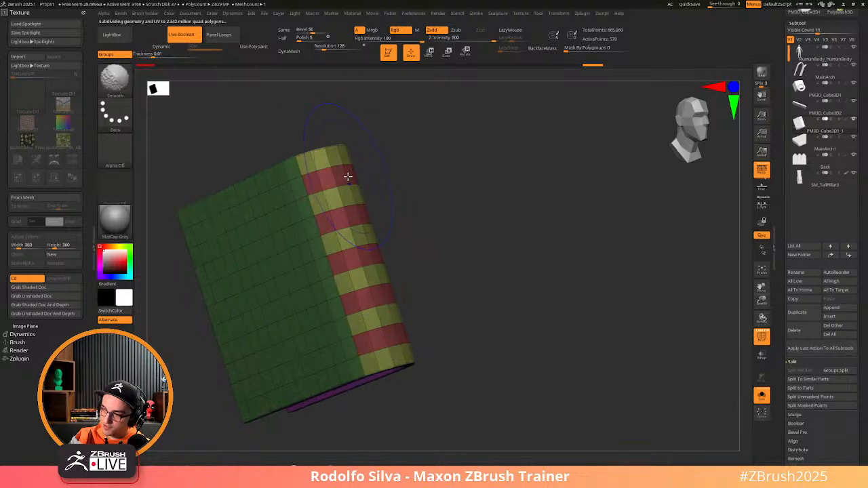
pyautogui.moveTo(409, 185); pyautogui.dragTo(383, 178)
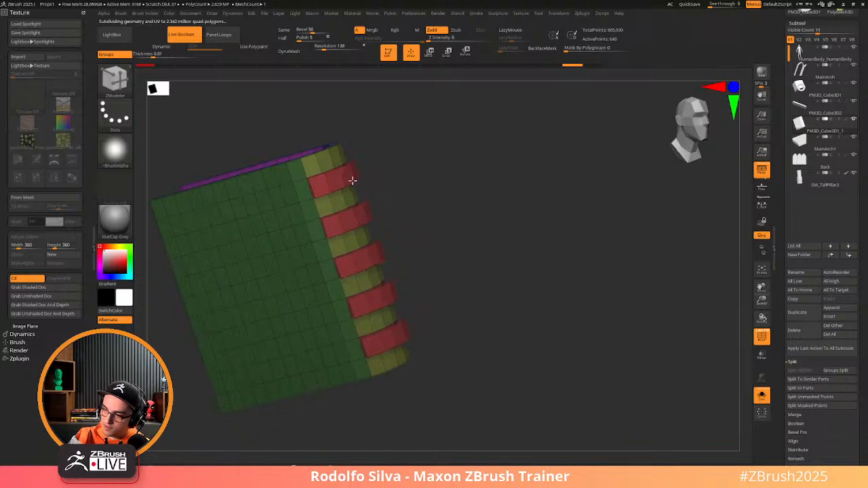
pyautogui.press('alt')
pyautogui.press('alt')
pyautogui.moveTo(442, 207); pyautogui.dragTo(356, 179)
pyautogui.hotkey('ctrl', 'z')
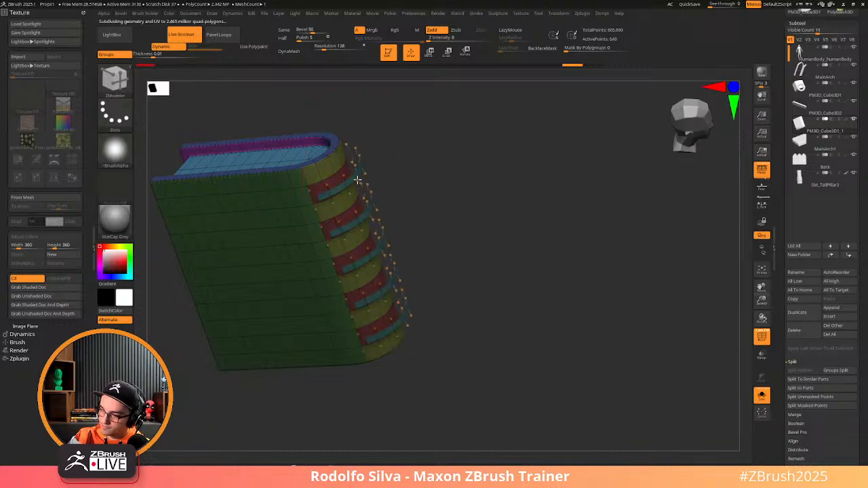
pyautogui.moveTo(424, 197)
pyautogui.mouseDown()
pyautogui.moveTo(450, 211)
pyautogui.moveTo(454, 201)
pyautogui.mouseUp()
pyautogui.hotkey('shift', 'd')
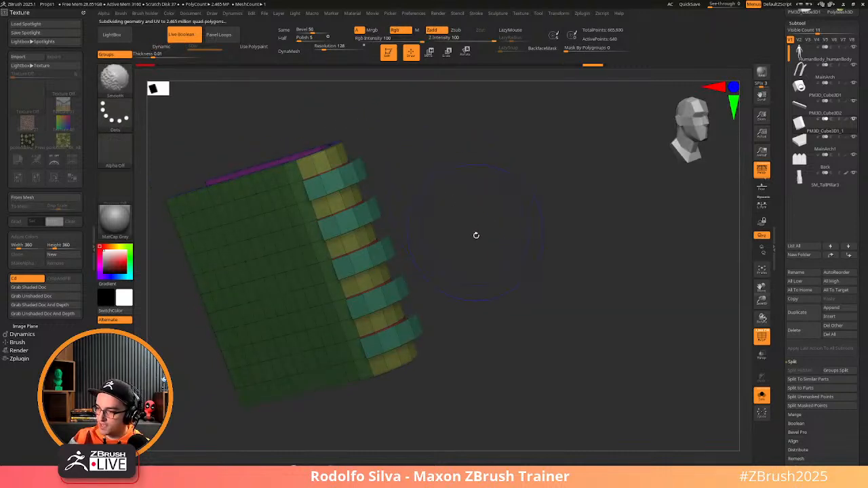
pyautogui.moveTo(476, 235)
pyautogui.mouseDown()
pyautogui.moveTo(391, 291)
pyautogui.moveTo(489, 291)
pyautogui.moveTo(481, 240)
pyautogui.moveTo(506, 233)
pyautogui.moveTo(479, 271)
pyautogui.moveTo(482, 262)
pyautogui.mouseUp()
pyautogui.hotkey('ctrl', 'z')
pyautogui.hotkey('ctrl', 'z')
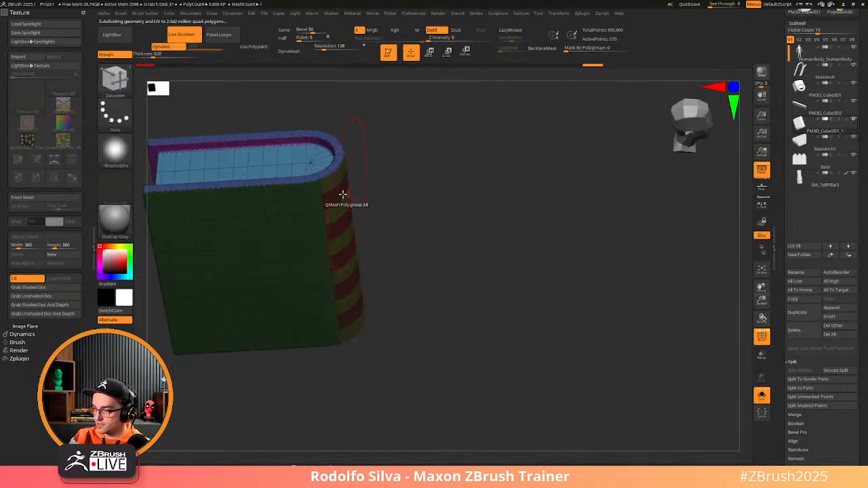
# Extrude the spine's red bands outward with QMesh Polygroup All and insert two edge loops into each, forming three strips per band
pyautogui.hotkey('shift', 'd')
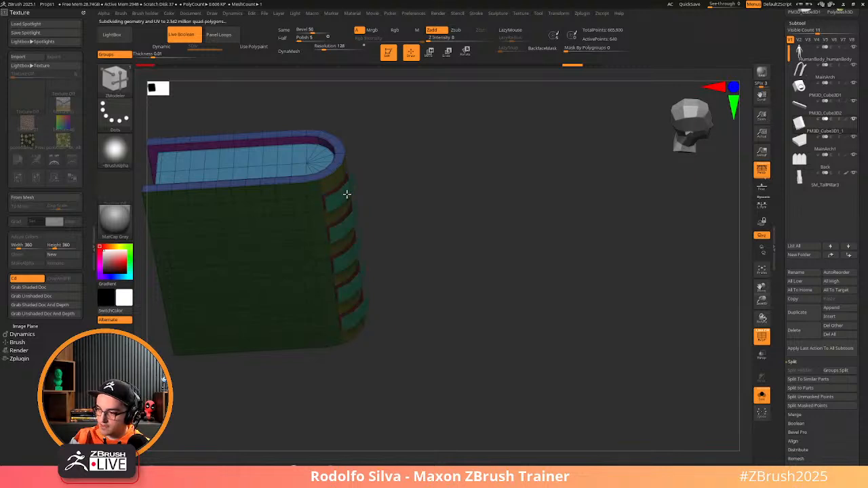
pyautogui.moveTo(416, 224); pyautogui.dragTo(358, 182)
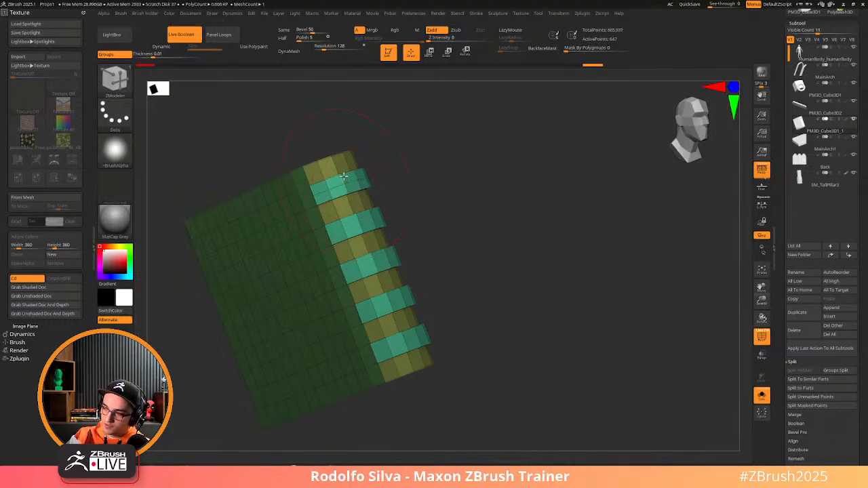
pyautogui.moveTo(448, 215); pyautogui.dragTo(399, 225)
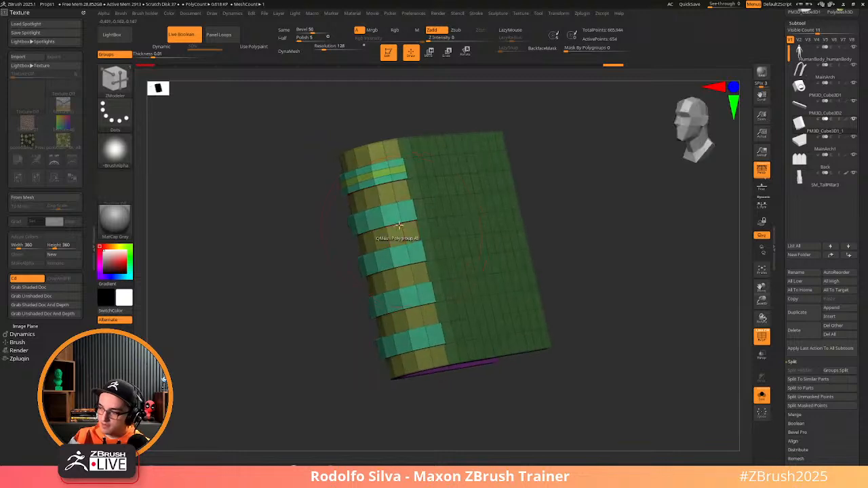
pyautogui.click(396, 257)
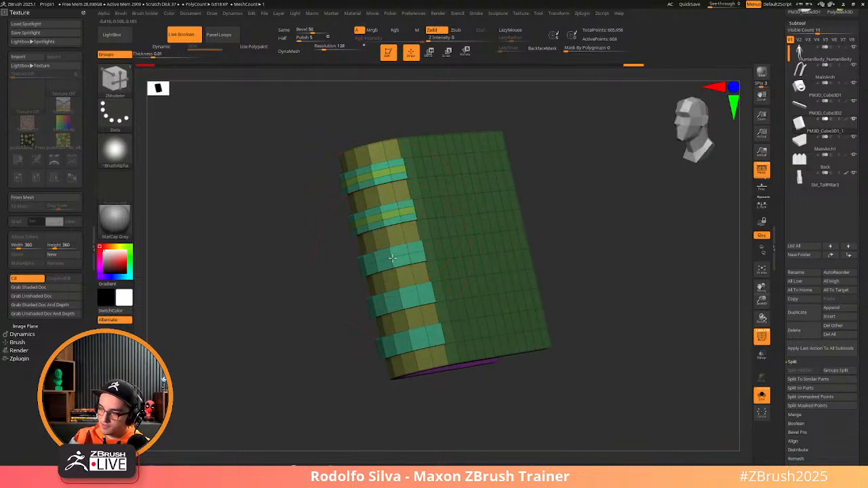
pyautogui.click(393, 351)
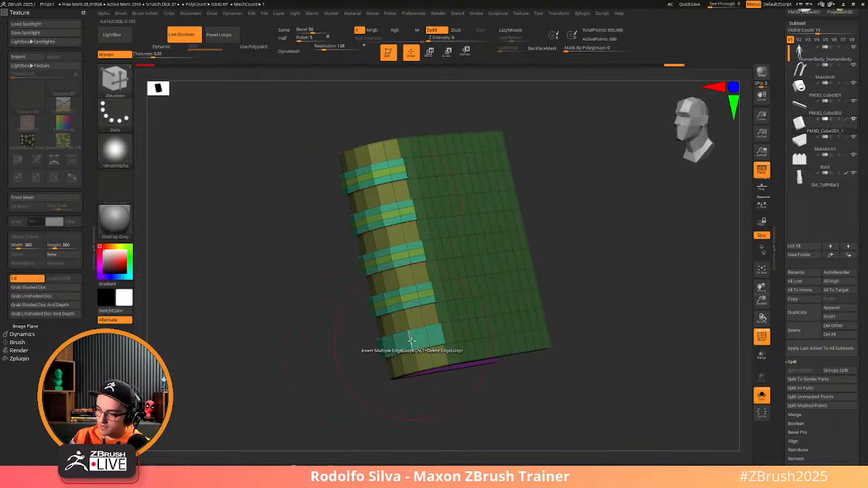
pyautogui.moveTo(297, 377); pyautogui.dragTo(339, 388)
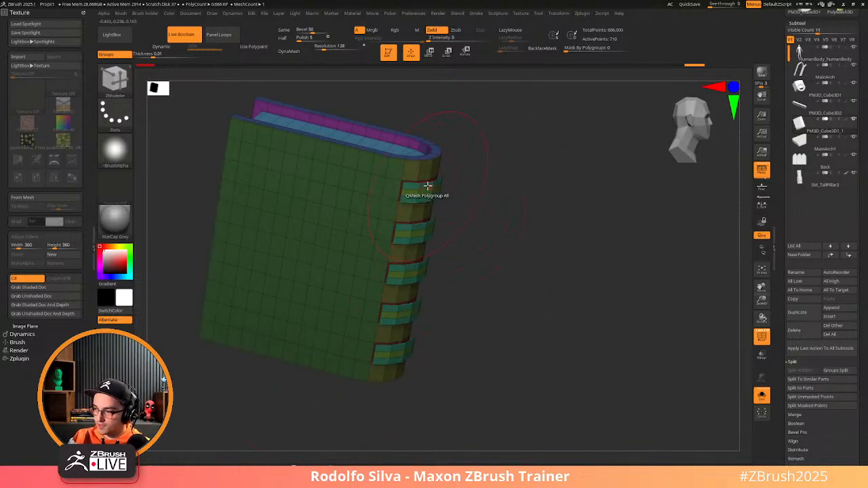
# Extrude the two outer strips of every spine band into paired ridges with QMesh Polygroup All
pyautogui.moveTo(430, 185); pyautogui.dragTo(438, 189)
pyautogui.press('alt')
pyautogui.press('alt')
pyautogui.hotkey('ctrl', 'z')
pyautogui.moveTo(489, 229); pyautogui.dragTo(479, 259)
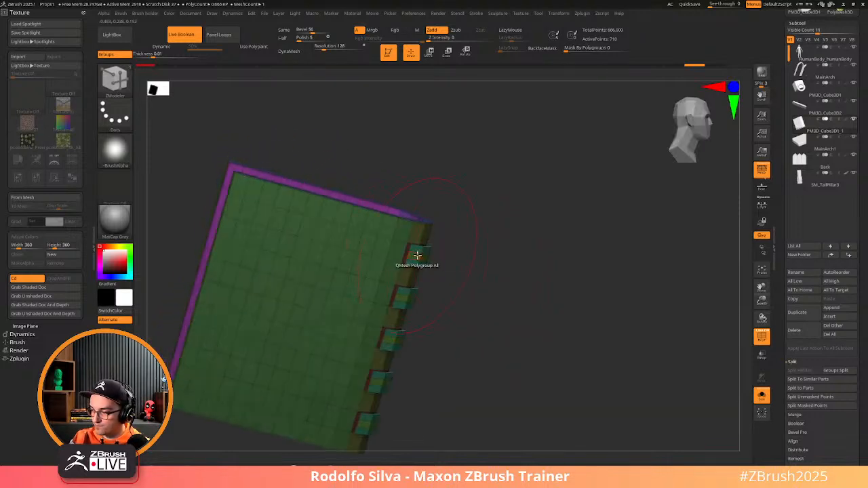
pyautogui.moveTo(417, 255); pyautogui.dragTo(416, 249)
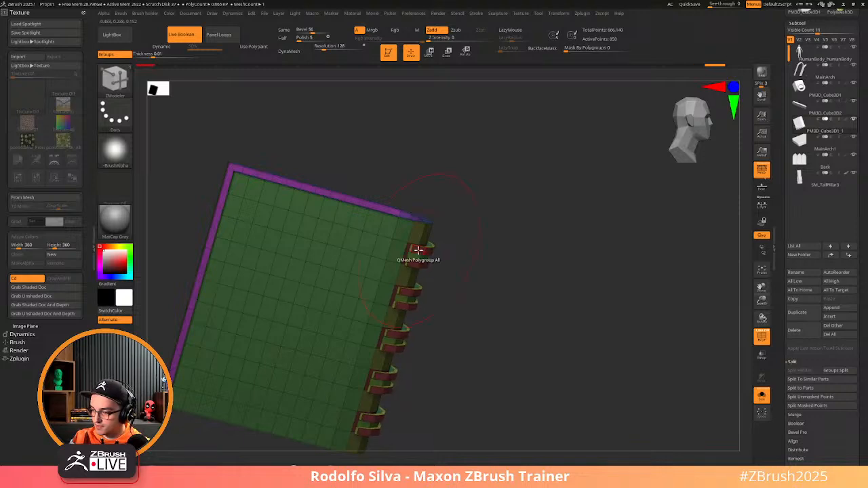
pyautogui.moveTo(419, 251); pyautogui.dragTo(423, 253)
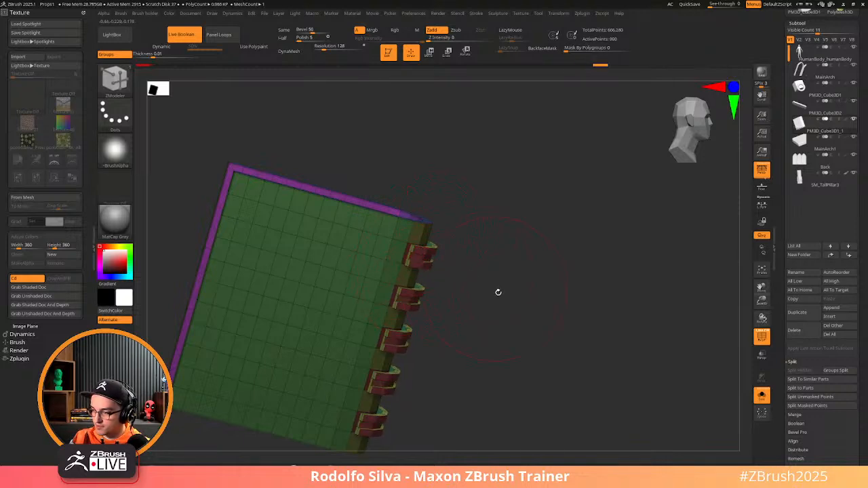
# Try raising the centre strips between the paired spine ridges with QMesh, and undo the change
pyautogui.moveTo(497, 293); pyautogui.dragTo(468, 271)
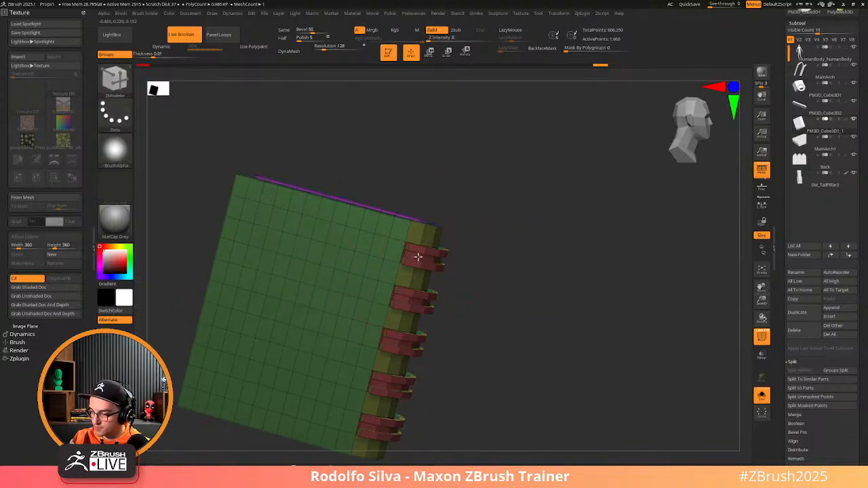
pyautogui.moveTo(428, 255)
pyautogui.mouseDown(button='right')
pyautogui.moveTo(533, 324)
pyautogui.moveTo(495, 303)
pyautogui.moveTo(516, 336)
pyautogui.moveTo(487, 302)
pyautogui.mouseUp(button='right')
pyautogui.hotkey('ctrl', 'z')
pyautogui.hotkey('ctrl', 'z')
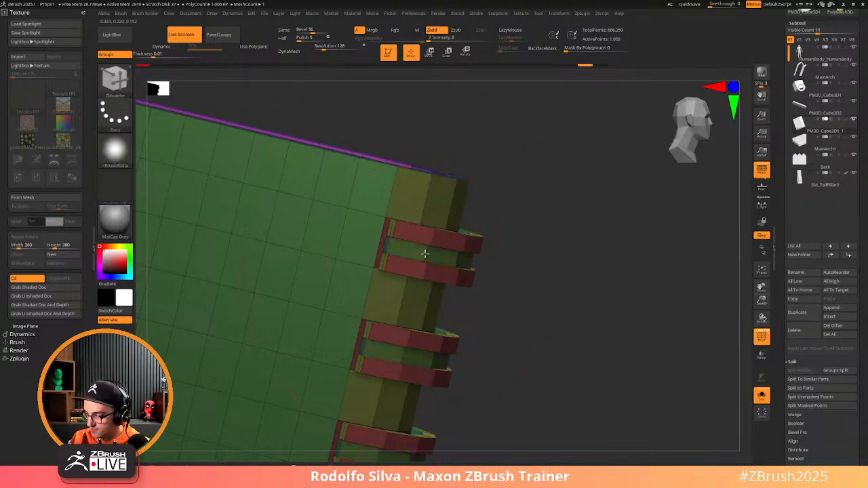
pyautogui.hotkey('ctrl', 'shift', 'z')
pyautogui.moveTo(527, 296)
pyautogui.mouseDown(button='right')
pyautogui.moveTo(543, 254)
pyautogui.moveTo(556, 310)
pyautogui.moveTo(417, 279)
pyautogui.mouseUp(button='right')
pyautogui.hotkey('ctrl', 'z')
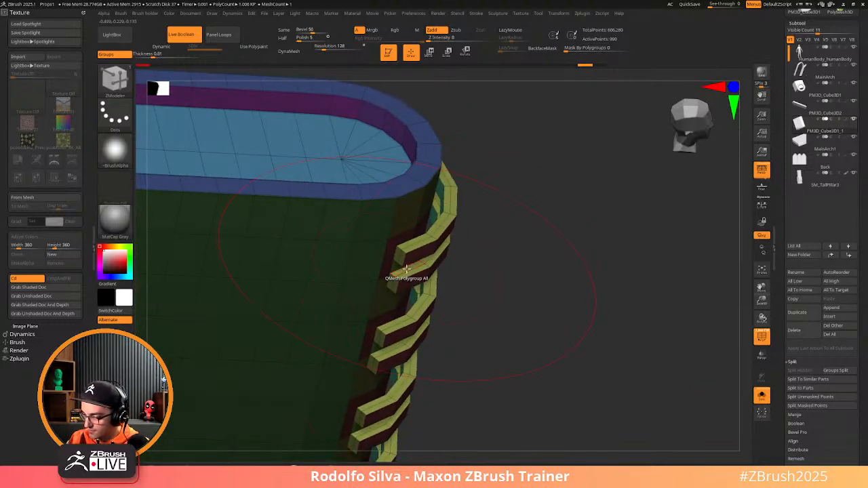
# Raise the centre strip between each pair of spine ridges with QMesh Polygroup All and compare the result with Dynamic subdivision on and off
pyautogui.press('space')
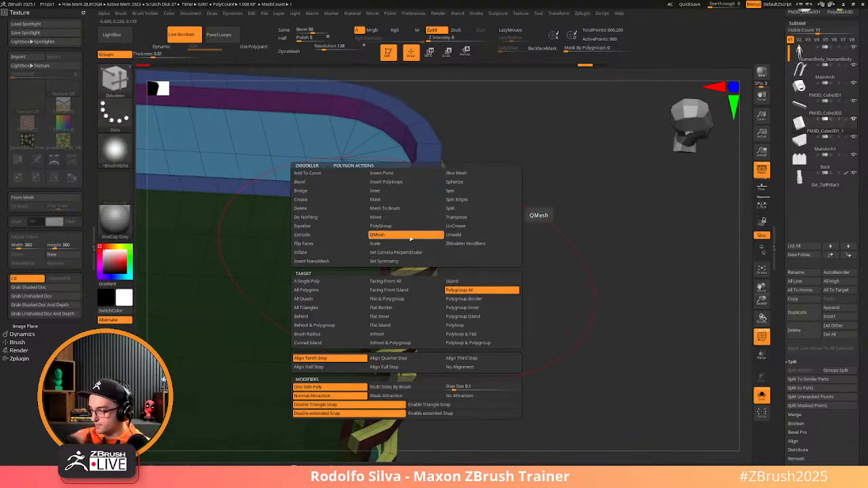
pyautogui.moveTo(411, 238); pyautogui.dragTo(508, 254, button='right')
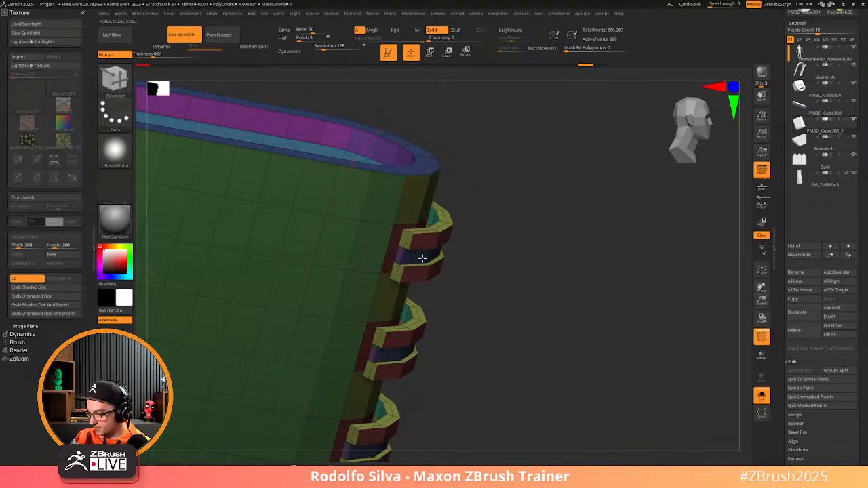
pyautogui.moveTo(431, 260); pyautogui.dragTo(417, 257)
pyautogui.press('d')
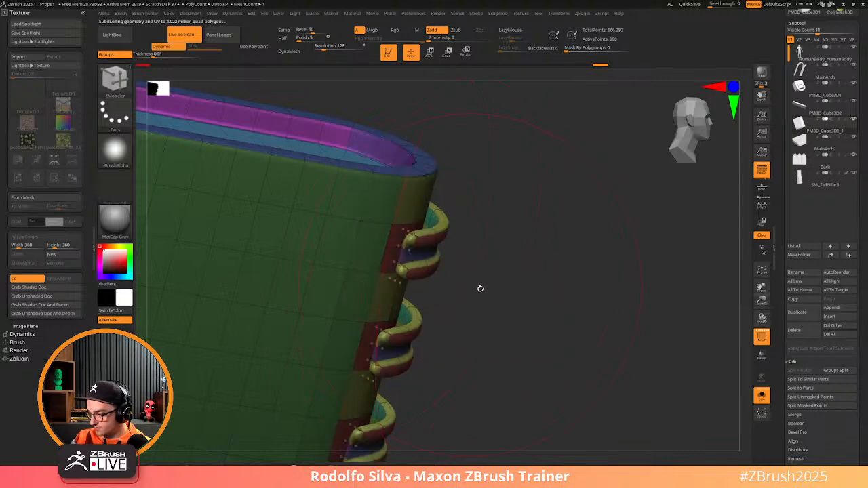
pyautogui.hotkey('shift', 'd')
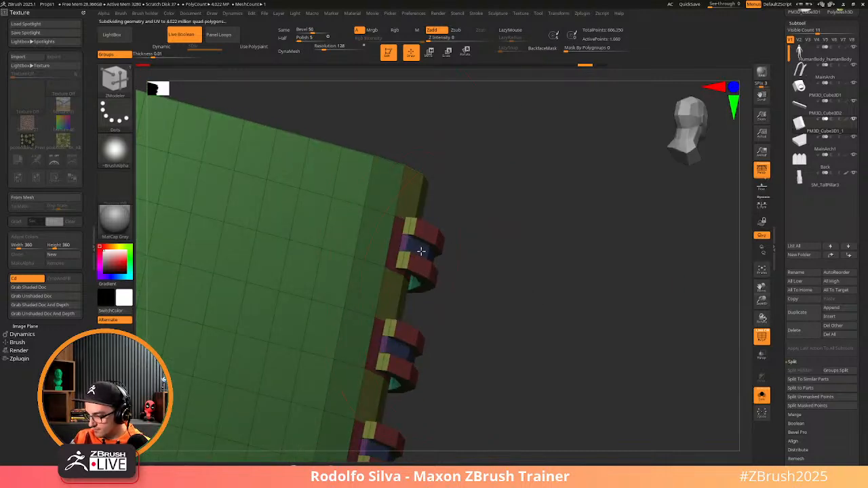
pyautogui.press('d')
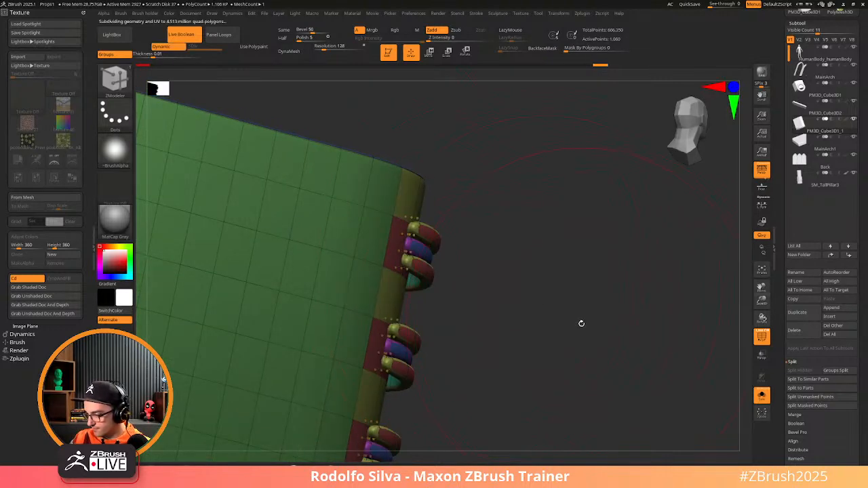
pyautogui.moveTo(579, 324)
pyautogui.mouseDown()
pyautogui.moveTo(545, 331)
pyautogui.moveTo(620, 317)
pyautogui.moveTo(599, 283)
pyautogui.moveTo(577, 335)
pyautogui.moveTo(576, 306)
pyautogui.moveTo(577, 342)
pyautogui.moveTo(633, 335)
pyautogui.moveTo(570, 308)
pyautogui.mouseUp()
pyautogui.hotkey('shift', 'd')
pyautogui.press('d')
pyautogui.hotkey('shift', 'd')
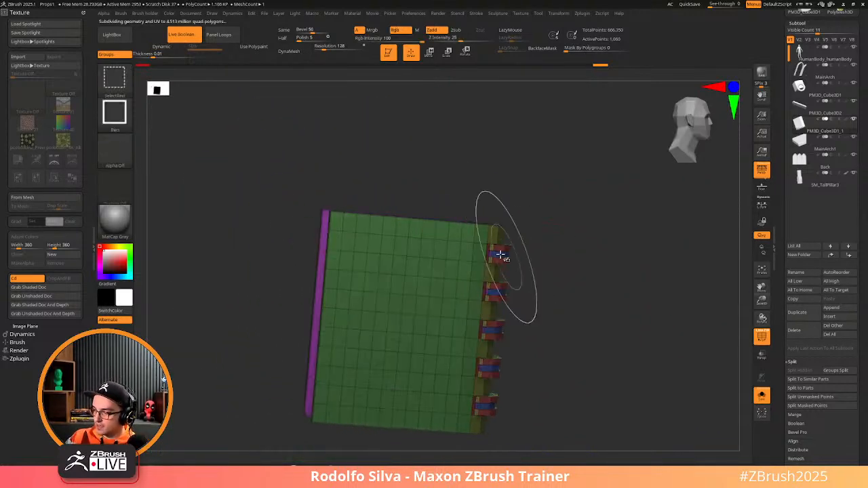
# Hide the polygroups of the extruded spine bands one by one and invert the visibility to isolate the bands
pyautogui.keyDown('ctrl'); pyautogui.keyDown('shift'); pyautogui.click(503, 256); pyautogui.keyUp('shift'); pyautogui.keyUp('ctrl')
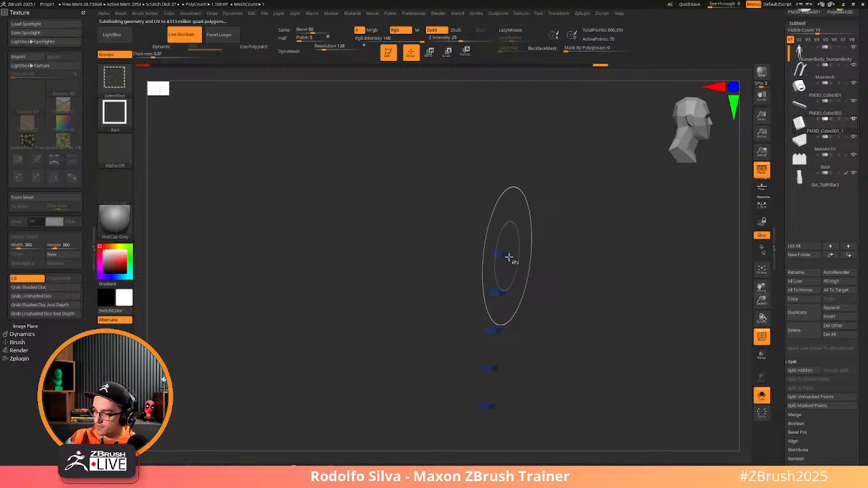
pyautogui.moveTo(568, 309); pyautogui.dragTo(595, 305)
pyautogui.keyDown('ctrl'); pyautogui.keyDown('shift'); pyautogui.click(584, 310); pyautogui.keyUp('shift'); pyautogui.keyUp('ctrl')
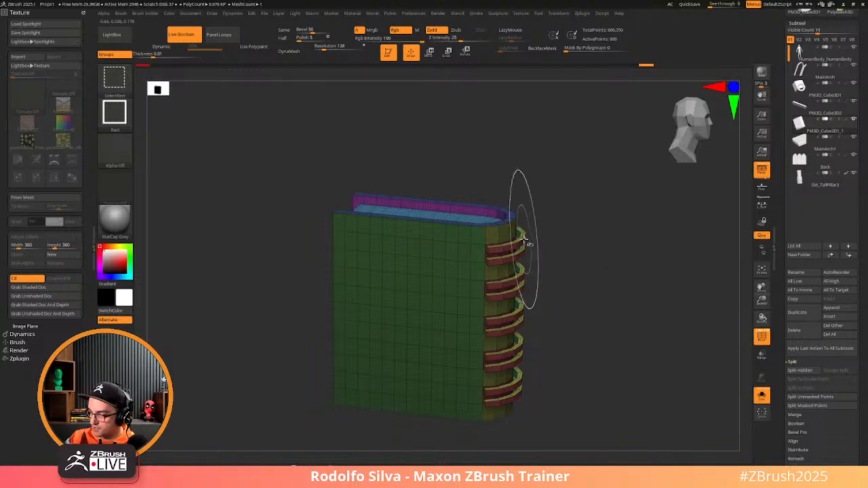
pyautogui.hotkey('ctrl', 'shift', 'z')
pyautogui.hotkey('ctrl', 'shift', 'z')
pyautogui.hotkey('ctrl', 'shift', 'z')
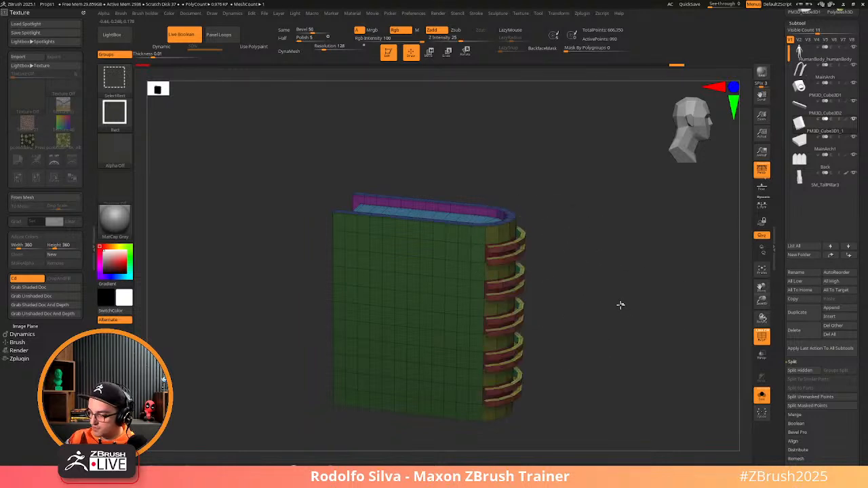
pyautogui.hotkey('ctrl', 'shift', 'z')
pyautogui.hotkey('ctrl', 'shift', 'z')
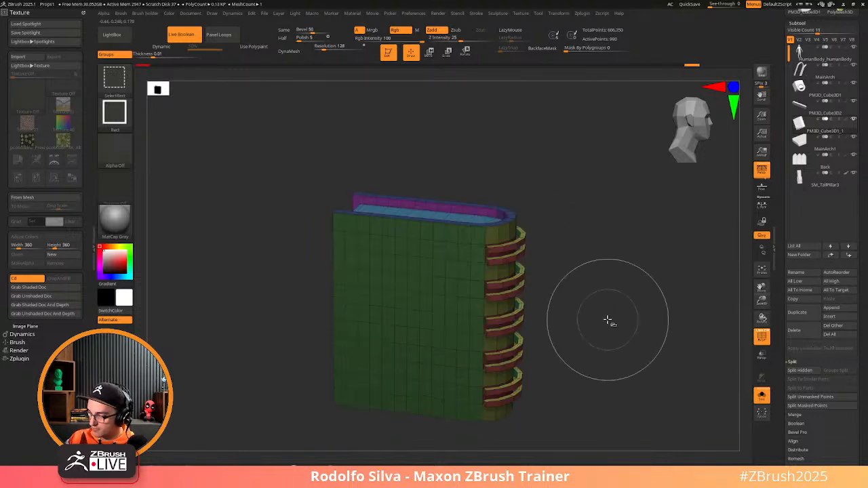
pyautogui.moveTo(608, 319)
pyautogui.mouseDown()
pyautogui.moveTo(612, 310)
pyautogui.moveTo(533, 240)
pyautogui.mouseUp()
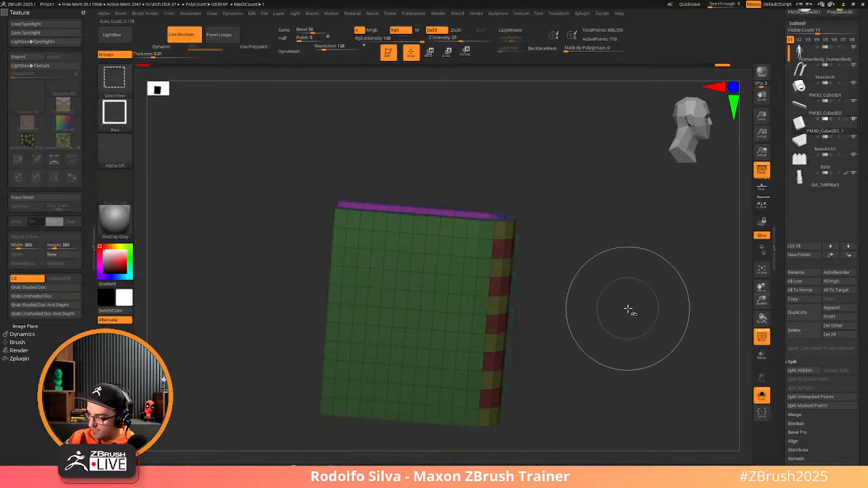
pyautogui.hotkey('ctrl', 'shift', 'z')
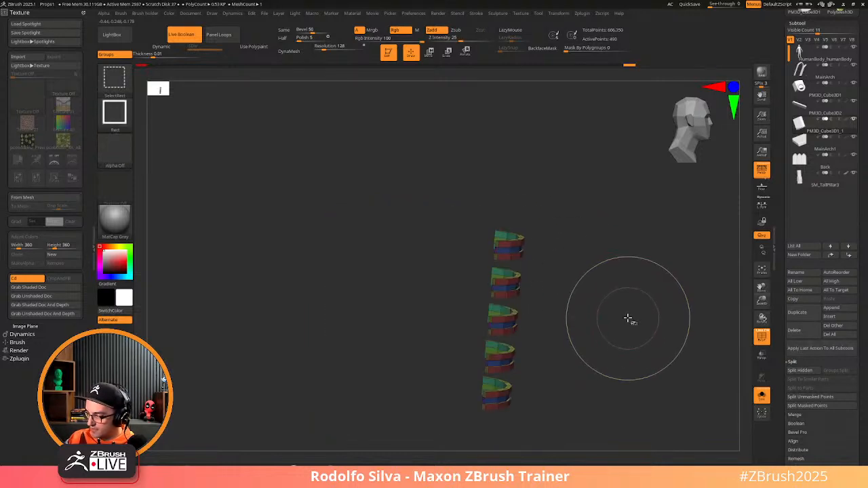
# Split the isolated spine bands from the book into their own subtool with Split Hidden
pyautogui.hotkey('ctrl', 'z')
pyautogui.hotkey('ctrl', 'z')
pyautogui.moveTo(638, 325); pyautogui.dragTo(624, 335)
pyautogui.hotkey('ctrl', 'shift', 'z')
pyautogui.hotkey('ctrl', 'space')
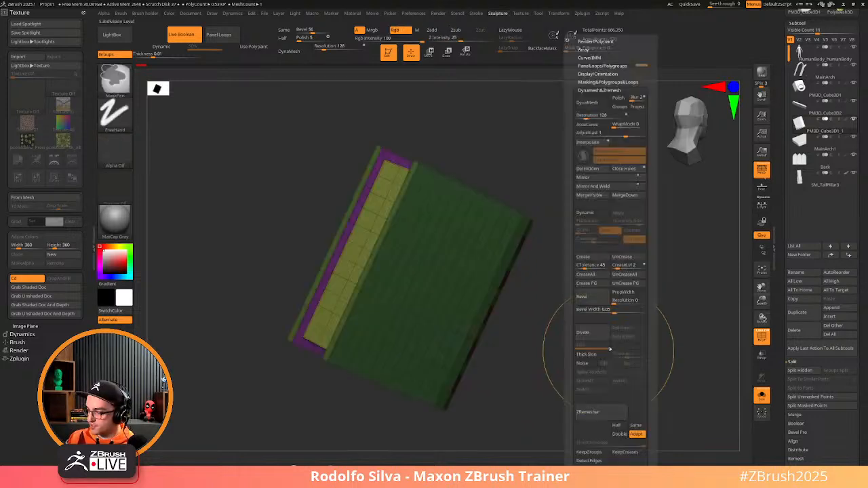
pyautogui.click(604, 82)
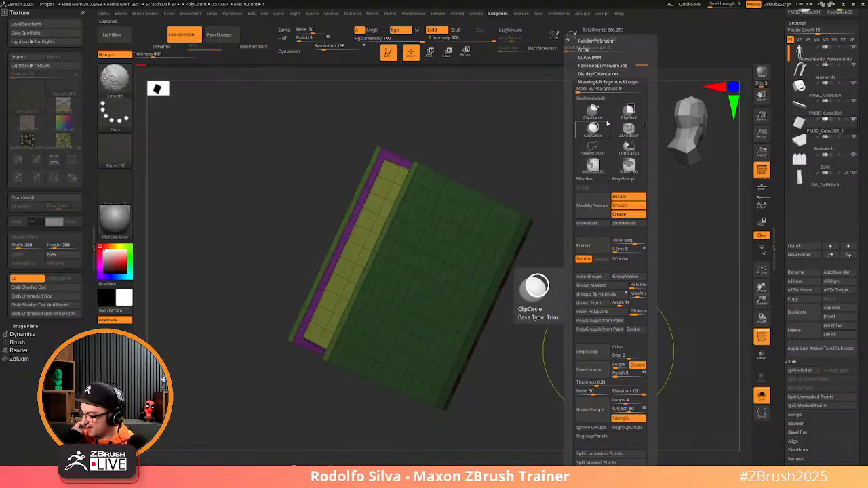
pyautogui.scroll(-2, 651, 323)
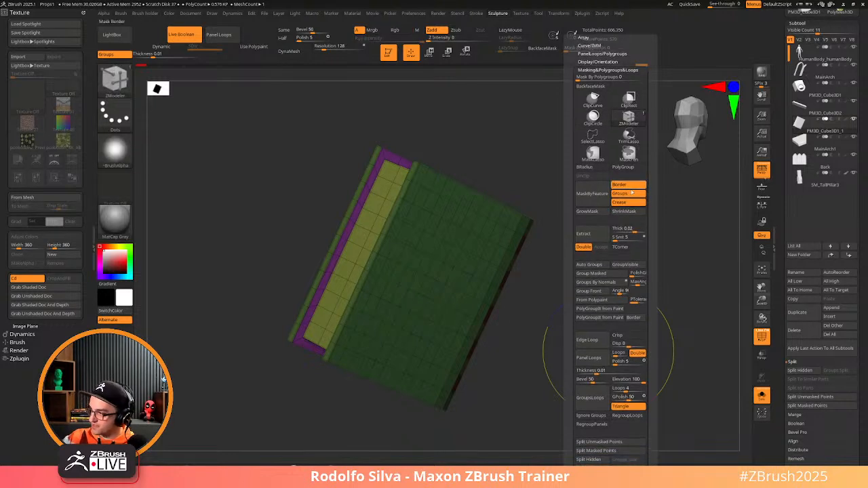
pyautogui.scroll(-3, 652, 269)
pyautogui.moveTo(656, 263); pyautogui.dragTo(651, 237)
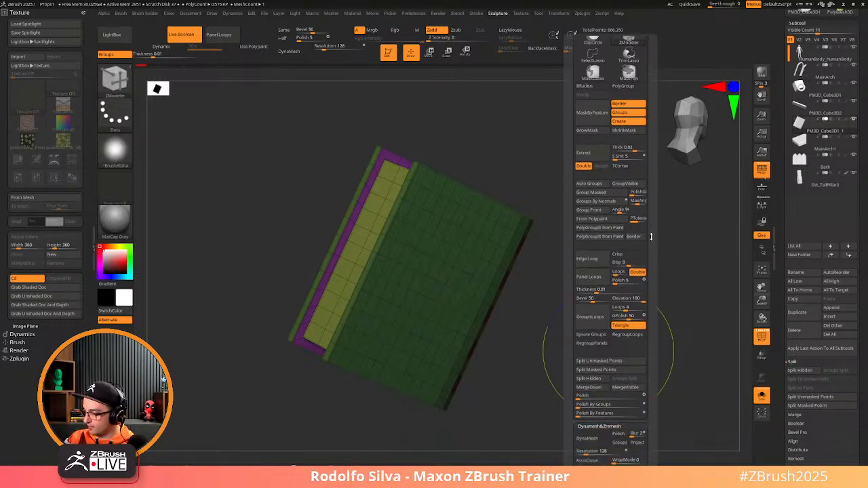
pyautogui.click(596, 381)
pyautogui.moveTo(509, 377); pyautogui.dragTo(532, 378)
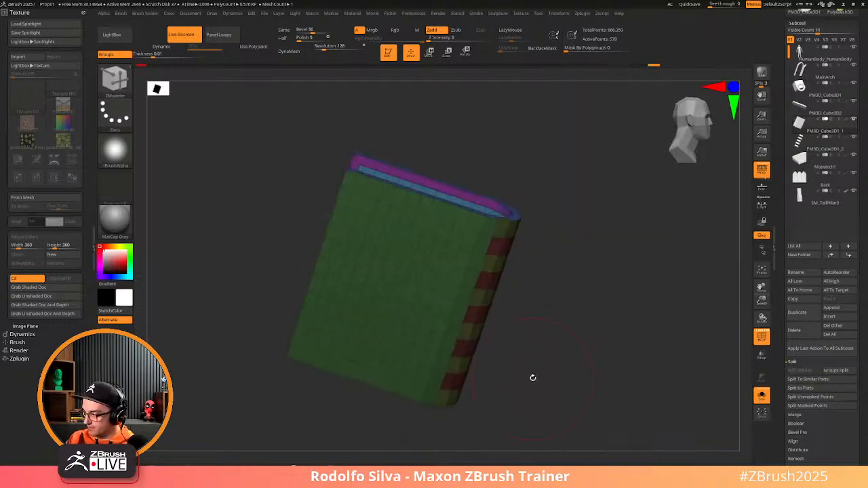
# Leave Solo mode to show the book on its shelf, and turn off the polyframe display
pyautogui.hotkey('alt', 's')
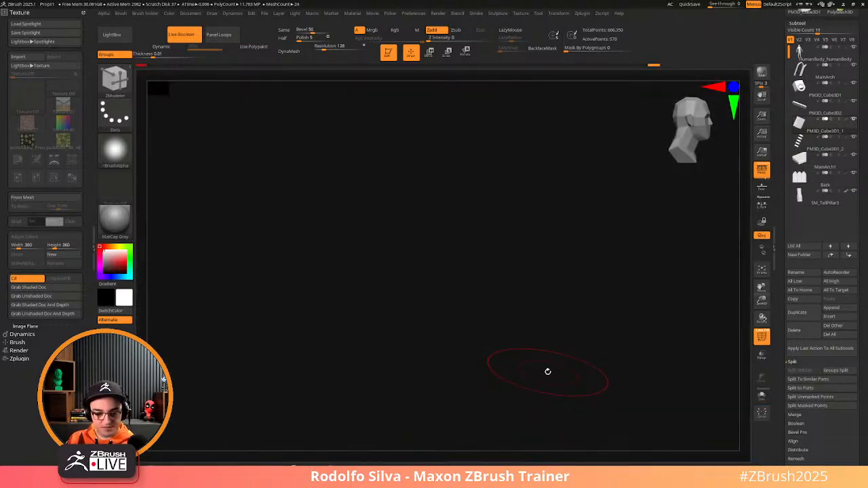
pyautogui.press('f')
pyautogui.press('f')
pyautogui.moveTo(560, 362); pyautogui.dragTo(542, 345)
pyautogui.moveTo(542, 346)
pyautogui.keyDown('ctrl'); pyautogui.mouseDown(button='right')
pyautogui.moveTo(579, 402)
pyautogui.moveTo(641, 441)
pyautogui.mouseUp(button='right'); pyautogui.keyUp('ctrl')
pyautogui.moveTo(518, 277)
pyautogui.keyDown('alt'); pyautogui.mouseDown(button='right')
pyautogui.moveTo(529, 312)
pyautogui.moveTo(526, 295)
pyautogui.moveTo(506, 303)
pyautogui.moveTo(514, 321)
pyautogui.moveTo(502, 303)
pyautogui.moveTo(504, 279)
pyautogui.moveTo(473, 228)
pyautogui.moveTo(515, 240)
pyautogui.moveTo(508, 238)
pyautogui.mouseUp(button='right'); pyautogui.keyUp('alt')
pyautogui.hotkey('shift', 'f')
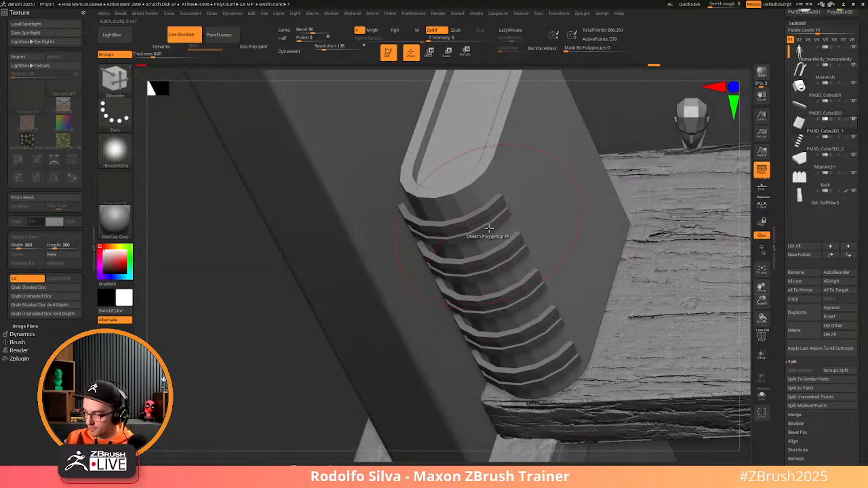
# Select the spine bands subtool and narrow it with the gizmo to fit the width of the book's spine
pyautogui.press('w')
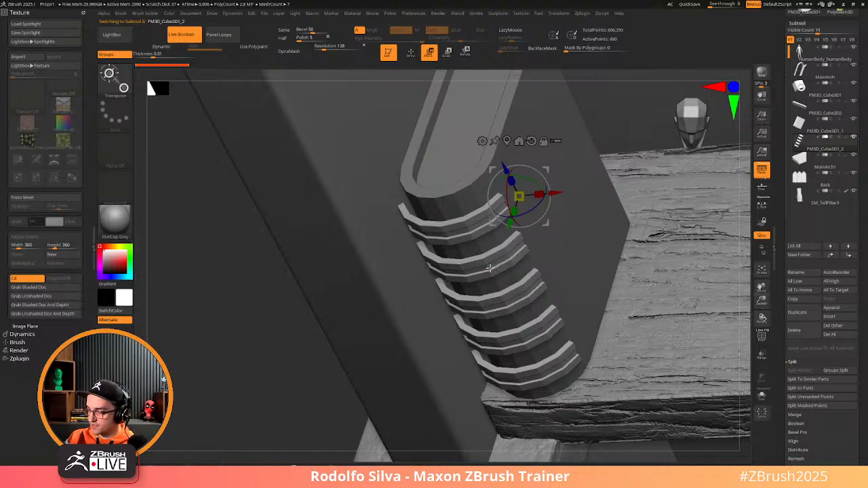
pyautogui.moveTo(490, 268)
pyautogui.mouseDown(button='right')
pyautogui.moveTo(511, 270)
pyautogui.moveTo(498, 298)
pyautogui.moveTo(501, 276)
pyautogui.mouseUp(button='right')
pyautogui.click(462, 119)
pyautogui.keyDown('shift'); pyautogui.moveTo(537, 219); pyautogui.dragTo(522, 305, button='right'); pyautogui.keyUp('shift')
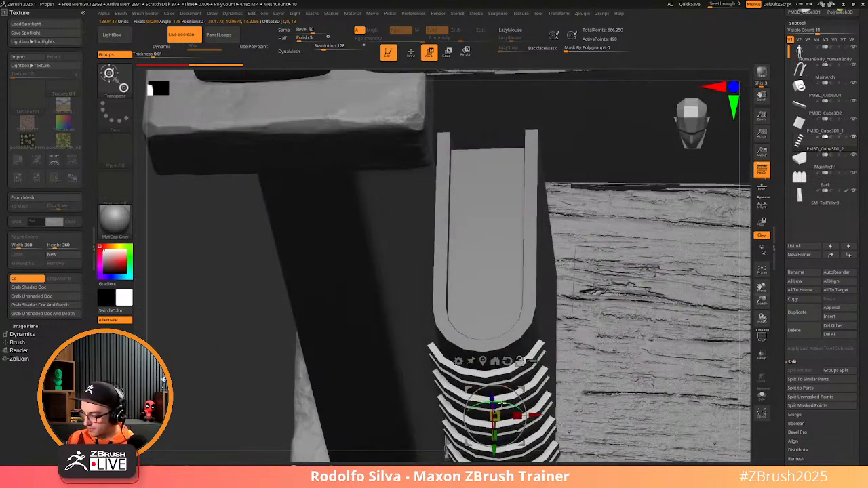
pyautogui.moveTo(525, 416); pyautogui.dragTo(514, 427)
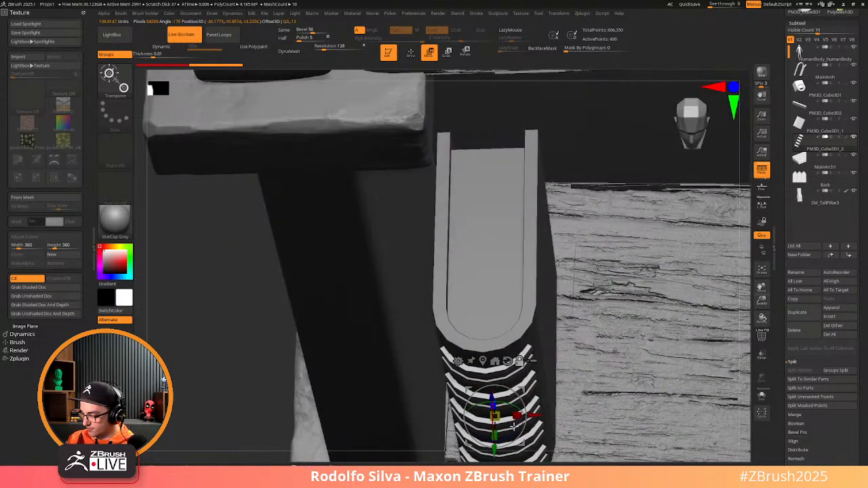
pyautogui.moveTo(516, 421); pyautogui.dragTo(546, 343, button='right')
# Turn on Dynamic subdivision for the spine bands and crease their edges
pyautogui.press('d')
pyautogui.hotkey('shift', 'f')
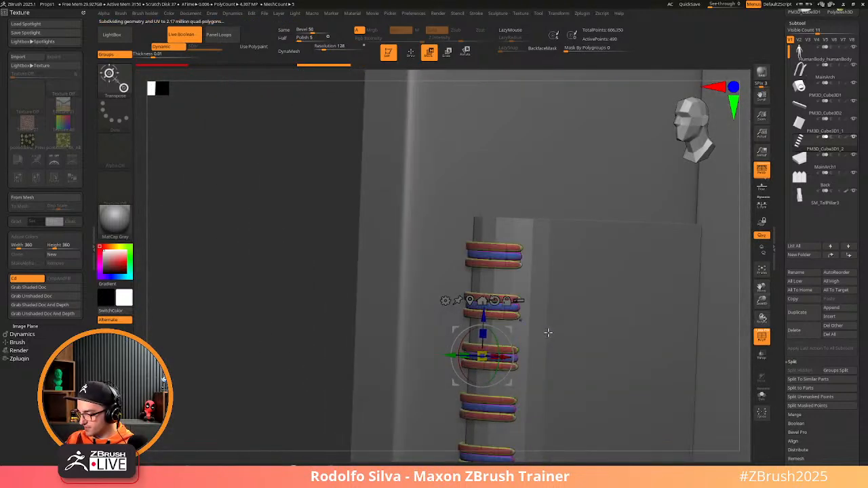
pyautogui.press('2')
pyautogui.click(554, 82)
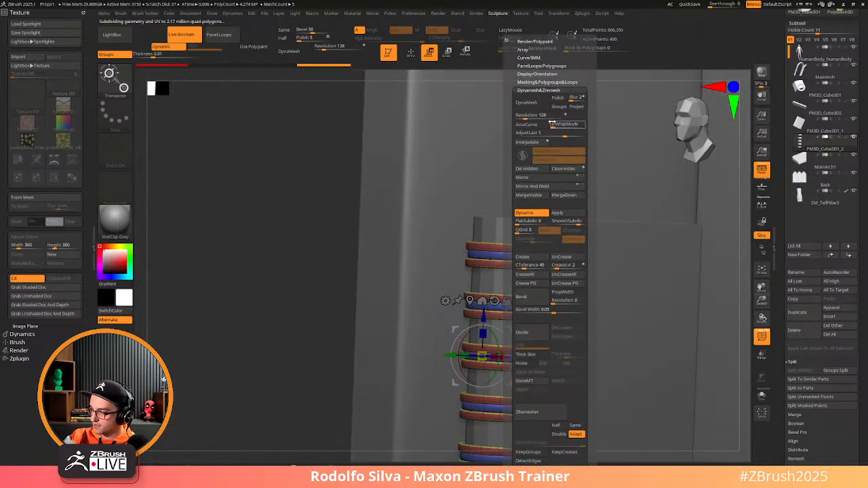
pyautogui.click(539, 257)
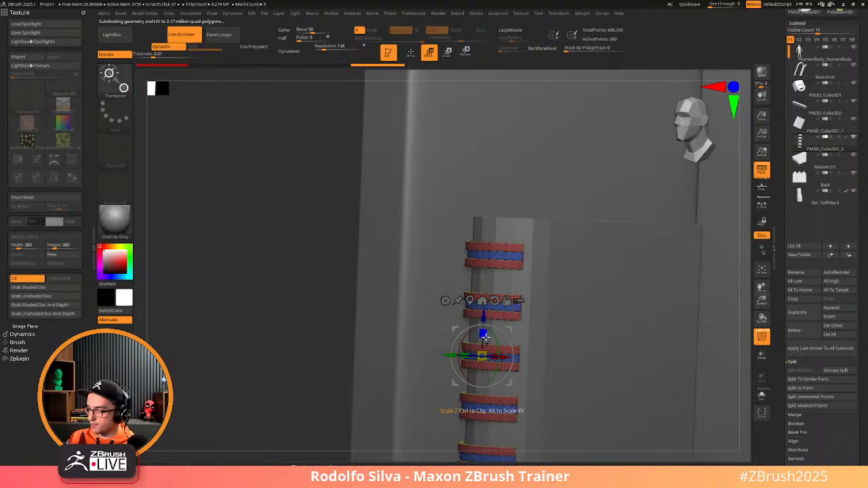
pyautogui.hotkey('shift', 'f')
# Select the book subtool, turn on its Dynamic subdivision and show its polyframe
pyautogui.keyDown('alt'); pyautogui.click(549, 312); pyautogui.keyUp('alt')
pyautogui.press('d')
pyautogui.hotkey('shift', 'f')
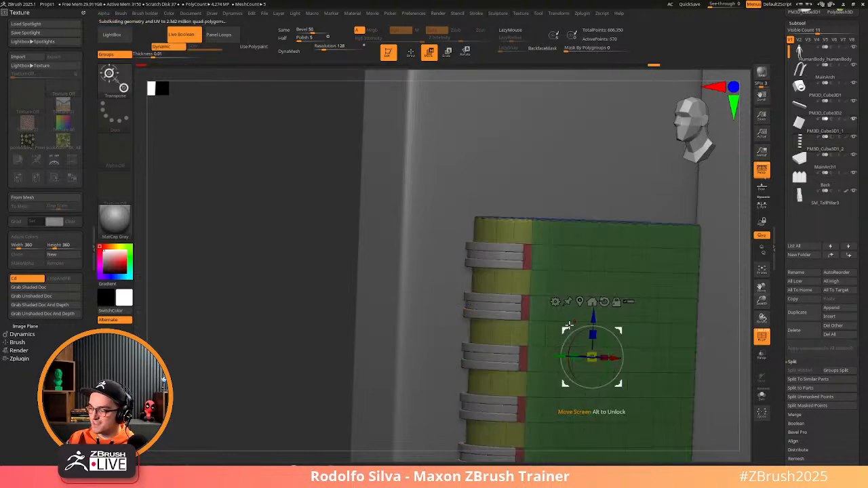
# Move the spine bands subtool closer against the book's spine and check the fit with the polyframe hidden
pyautogui.moveTo(563, 333); pyautogui.dragTo(522, 341)
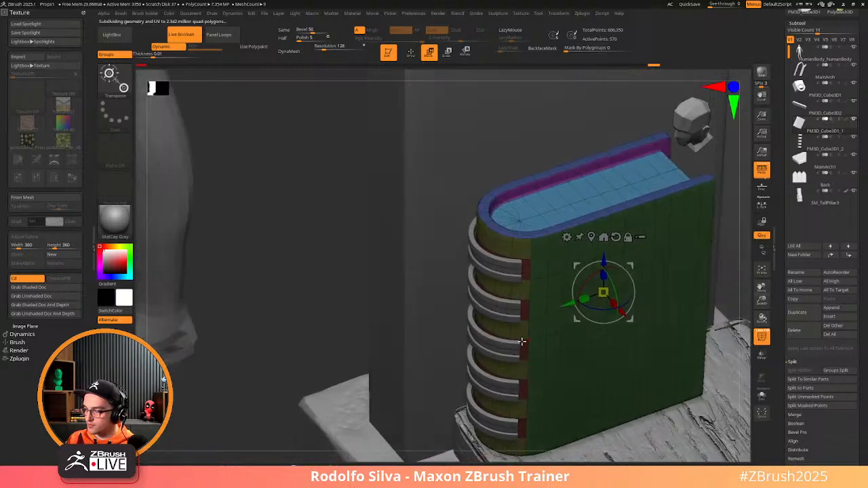
pyautogui.keyDown('alt'); pyautogui.click(499, 269); pyautogui.keyUp('alt')
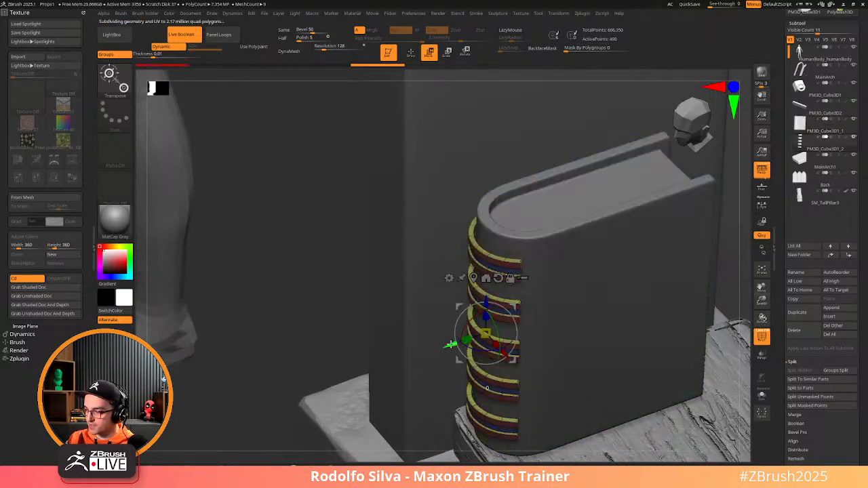
pyautogui.moveTo(449, 345); pyautogui.dragTo(454, 343)
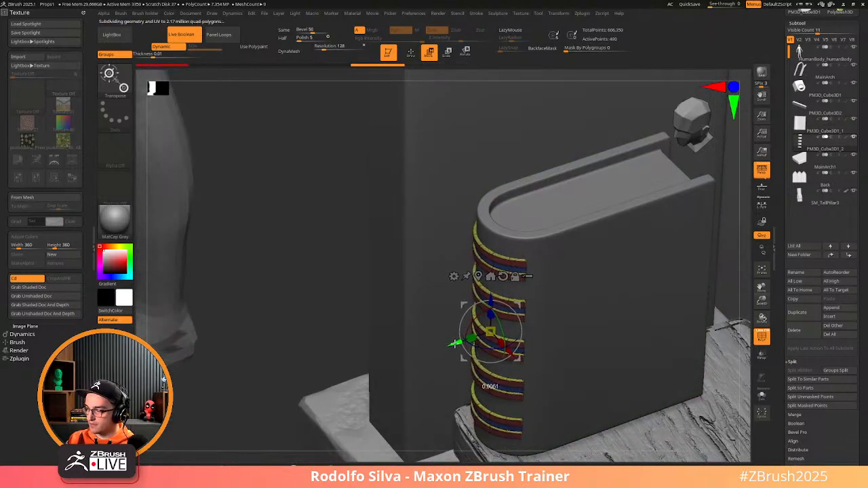
pyautogui.press('q')
pyautogui.moveTo(552, 321)
pyautogui.mouseDown()
pyautogui.moveTo(572, 310)
pyautogui.moveTo(572, 325)
pyautogui.moveTo(560, 262)
pyautogui.moveTo(562, 312)
pyautogui.moveTo(537, 231)
pyautogui.moveTo(527, 259)
pyautogui.mouseUp()
pyautogui.hotkey('shift', 'f')
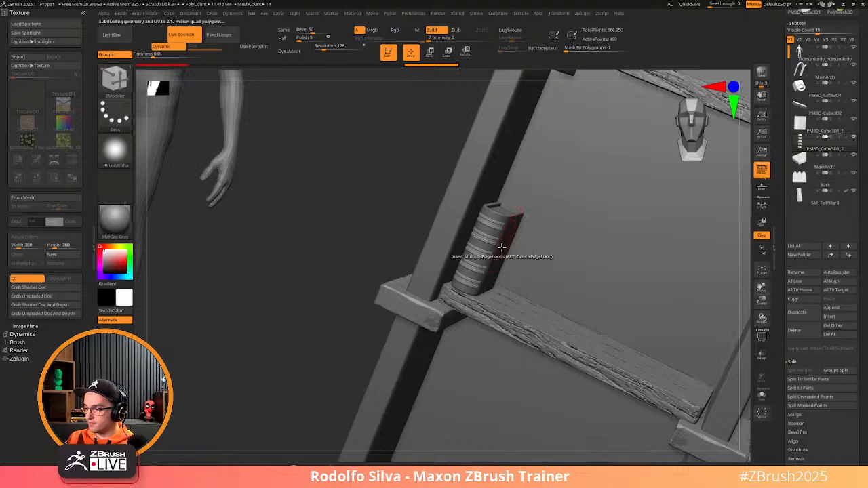
pyautogui.moveTo(502, 247)
pyautogui.mouseDown(button='right')
pyautogui.moveTo(487, 244)
pyautogui.moveTo(500, 242)
pyautogui.moveTo(537, 283)
pyautogui.mouseUp(button='right')
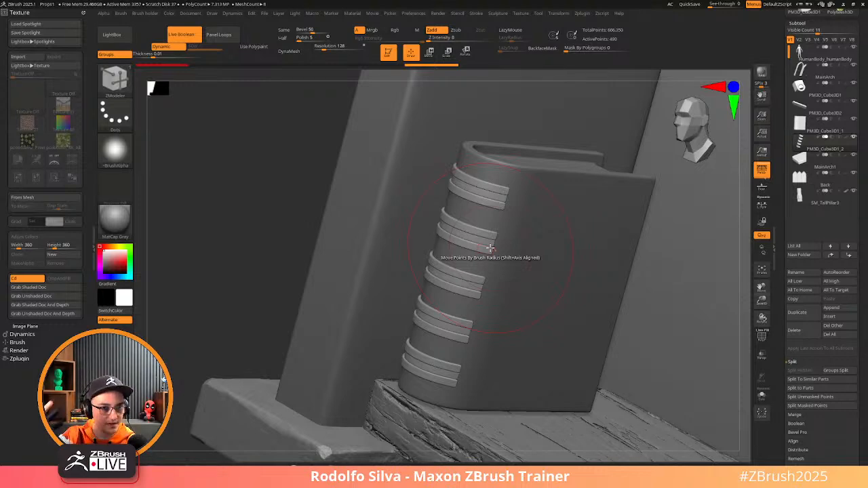
pyautogui.moveTo(490, 247); pyautogui.dragTo(511, 291, button='right')
# Select the book subtool and activate the ZModeler brush with the whole bookcase in front view
pyautogui.keyDown('alt'); pyautogui.click(500, 280); pyautogui.keyUp('alt')
pyautogui.keyDown('alt'); pyautogui.moveTo(520, 321); pyautogui.dragTo(384, 289, button='right'); pyautogui.keyUp('alt')
pyautogui.moveTo(782, 265); pyautogui.dragTo(784, 102)
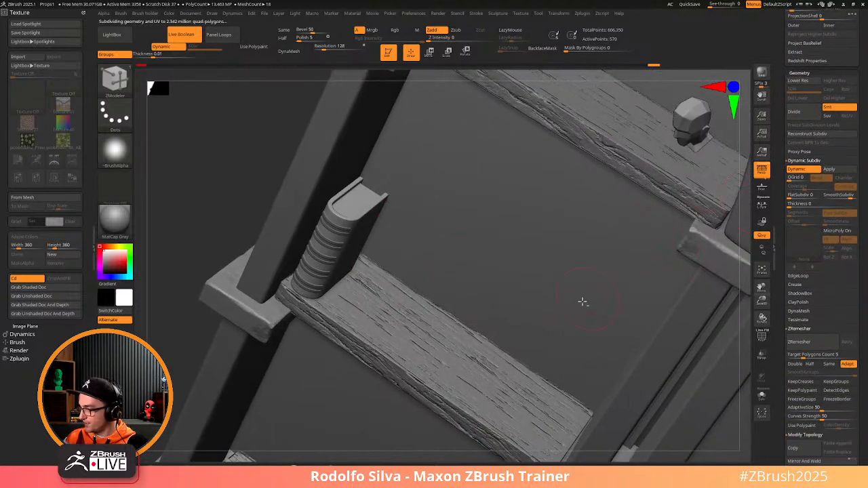
pyautogui.moveTo(581, 302)
pyautogui.keyDown('ctrl'); pyautogui.mouseDown(button='right')
pyautogui.moveTo(546, 253)
pyautogui.moveTo(533, 264)
pyautogui.moveTo(495, 247)
pyautogui.moveTo(427, 271)
pyautogui.moveTo(413, 298)
pyautogui.moveTo(409, 257)
pyautogui.mouseUp(button='right'); pyautogui.keyUp('ctrl')
pyautogui.press('b')
pyautogui.press('z')
pyautogui.press('m')
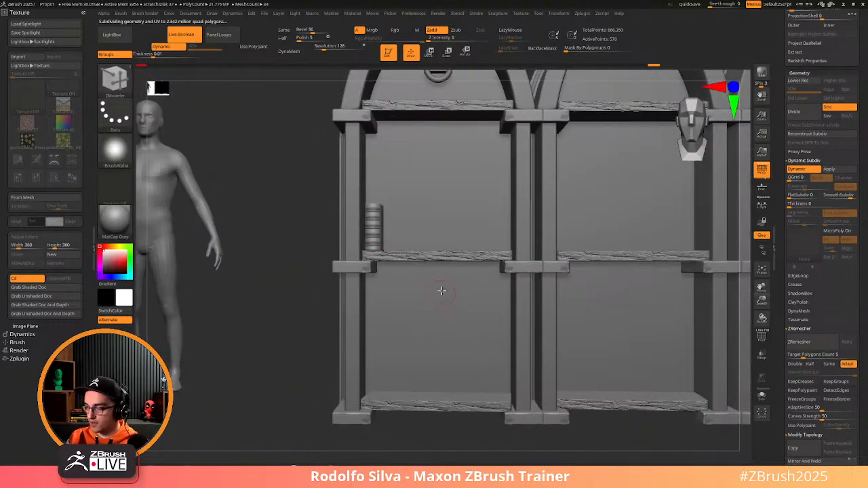
pyautogui.keyDown('alt'); pyautogui.moveTo(443, 314); pyautogui.dragTo(481, 388, button='right'); pyautogui.keyUp('alt')
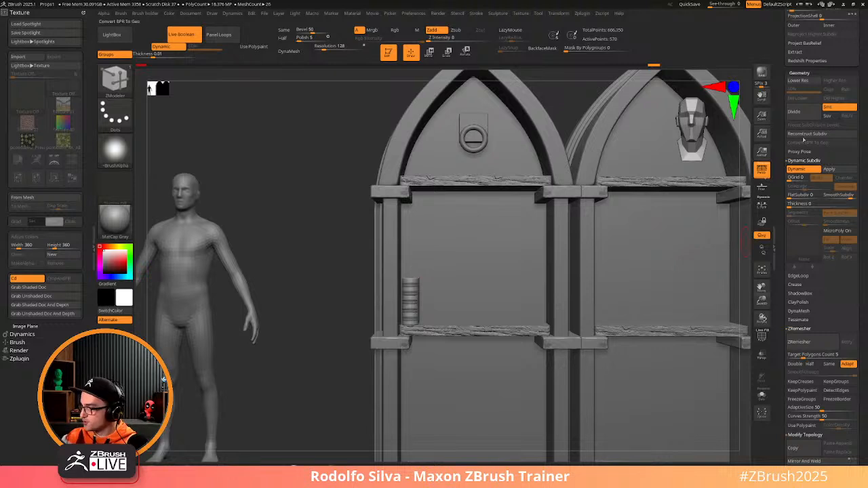
# Turn on Array Mesh for the book with Lock Position, Lock Size and Transpose enabled
pyautogui.click(807, 72)
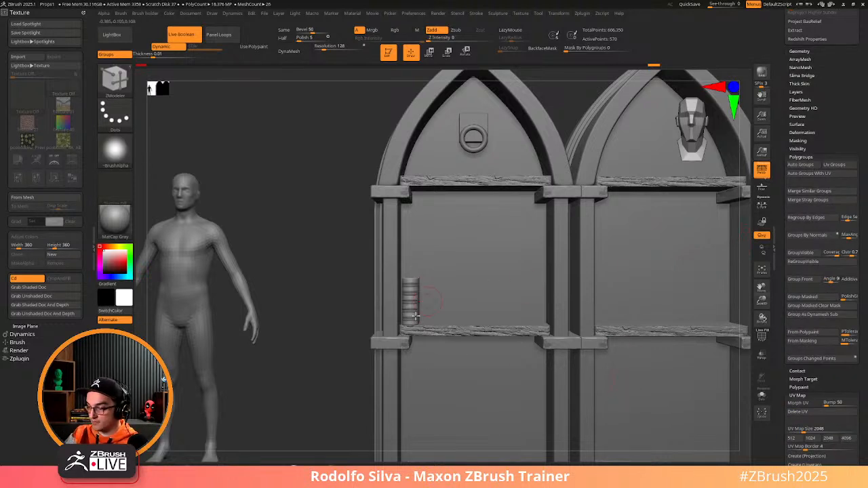
pyautogui.scroll(3, 804, 230)
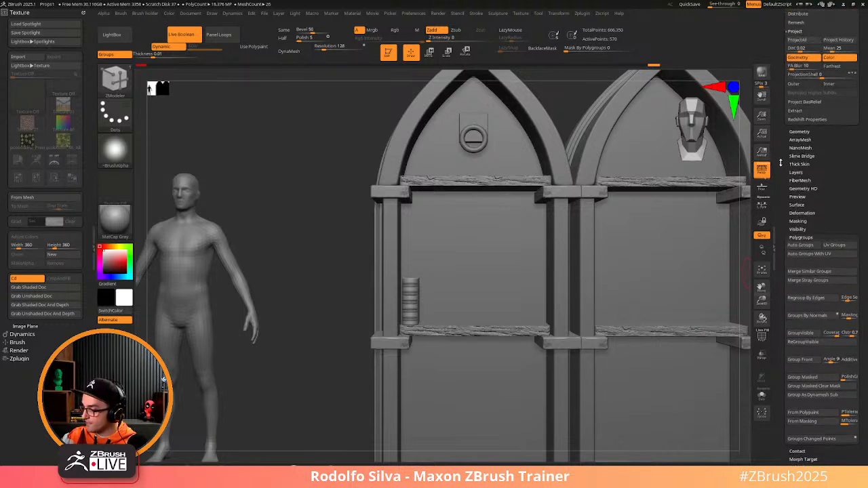
pyautogui.click(800, 125)
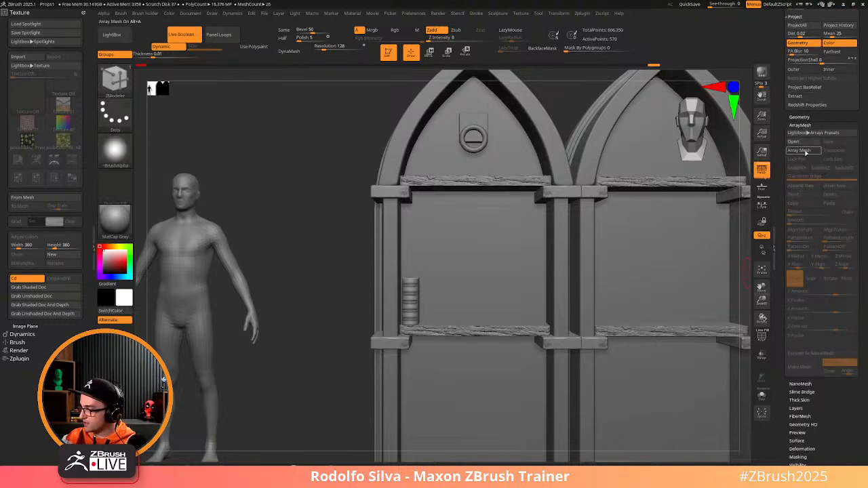
pyautogui.click(809, 161)
pyautogui.click(835, 160)
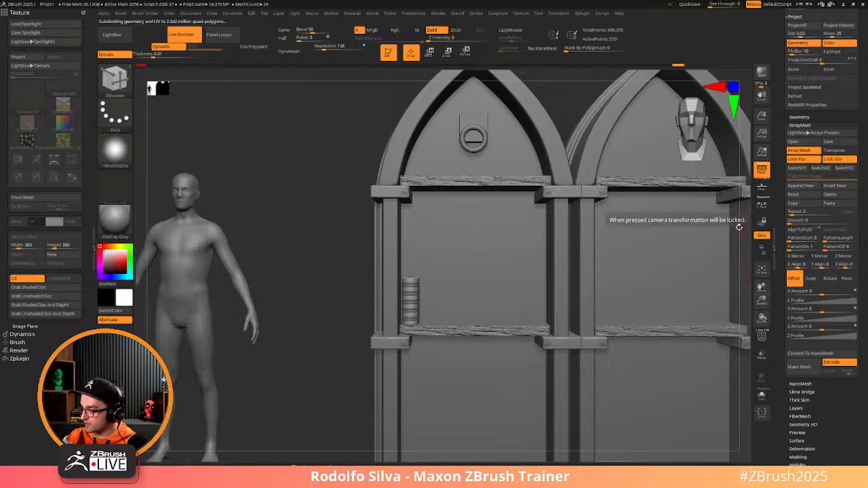
pyautogui.click(833, 152)
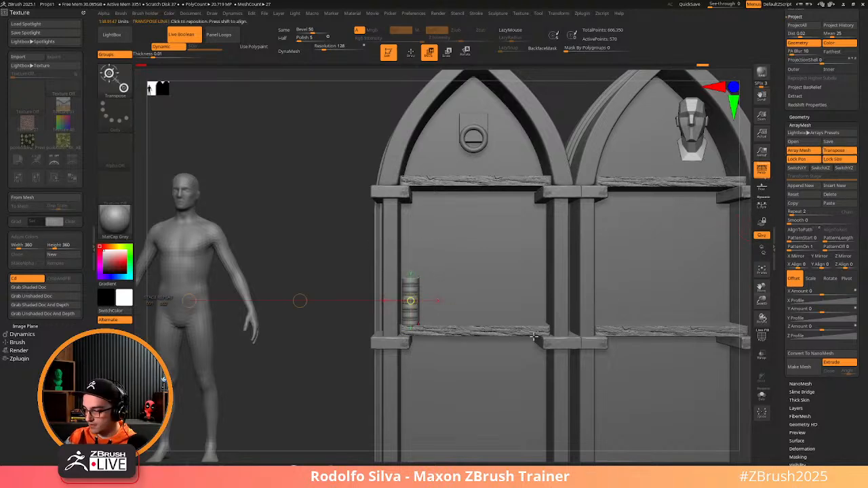
# Shorten the array's Transpose line at the book and set the array's Repeat count to 6
pyautogui.click(411, 302)
pyautogui.moveTo(482, 355); pyautogui.dragTo(502, 371, button='right')
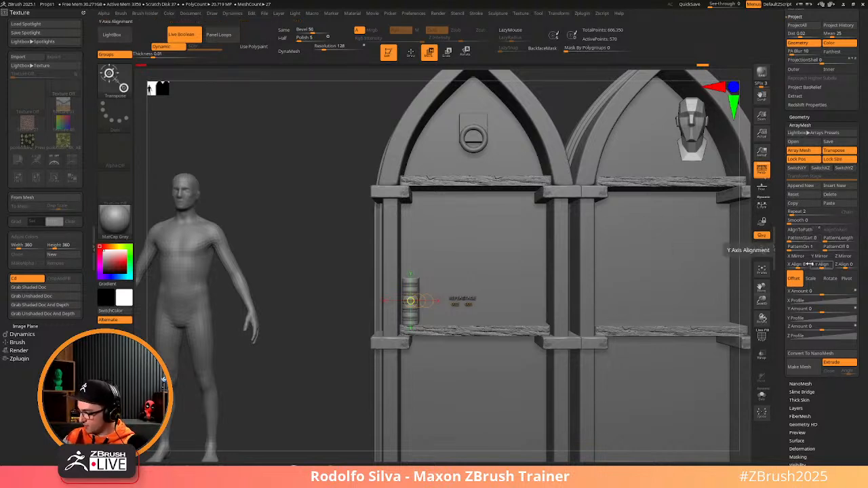
pyautogui.click(796, 211)
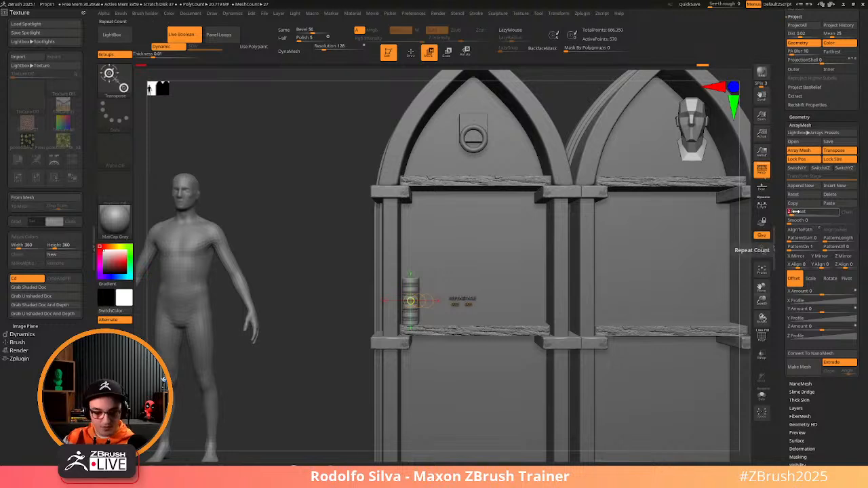
pyautogui.write('6')
pyautogui.press('Return')
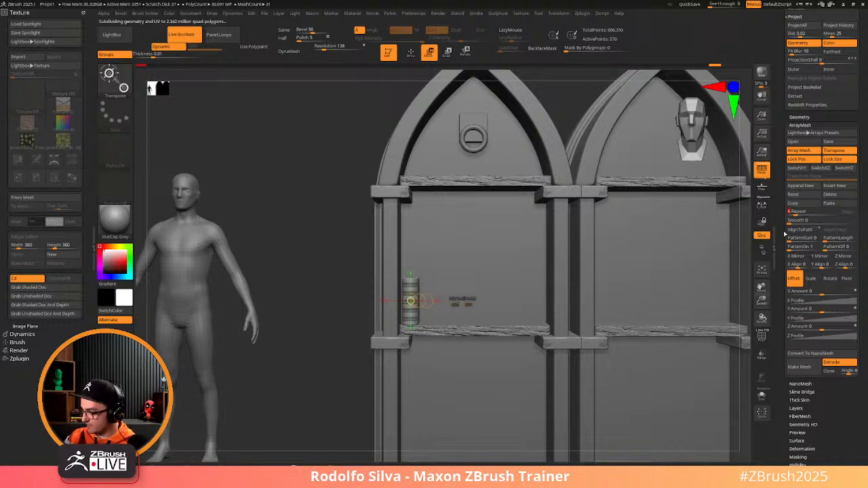
# Set the book array's X offset amount to 6 so the six copies stand in a row along the shelf
pyautogui.click(820, 292)
pyautogui.moveTo(821, 293); pyautogui.dragTo(841, 295)
pyautogui.click(836, 293)
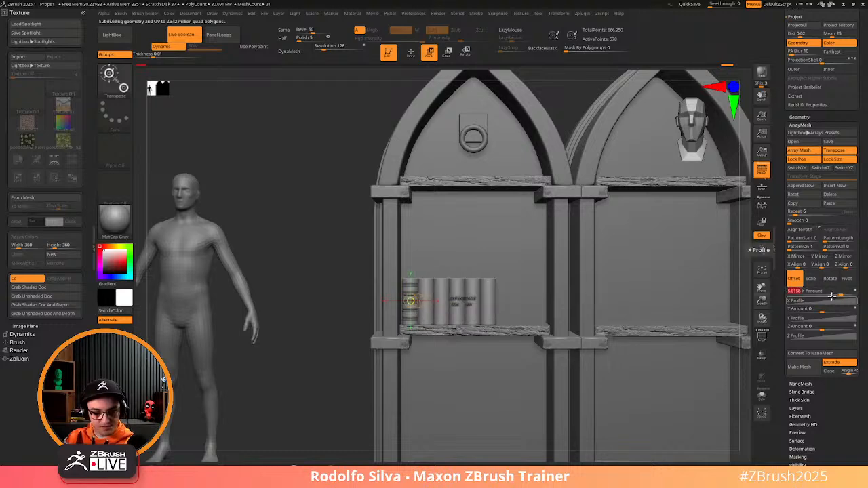
pyautogui.write('6')
pyautogui.press('Return')
pyautogui.moveTo(333, 362); pyautogui.dragTo(308, 387)
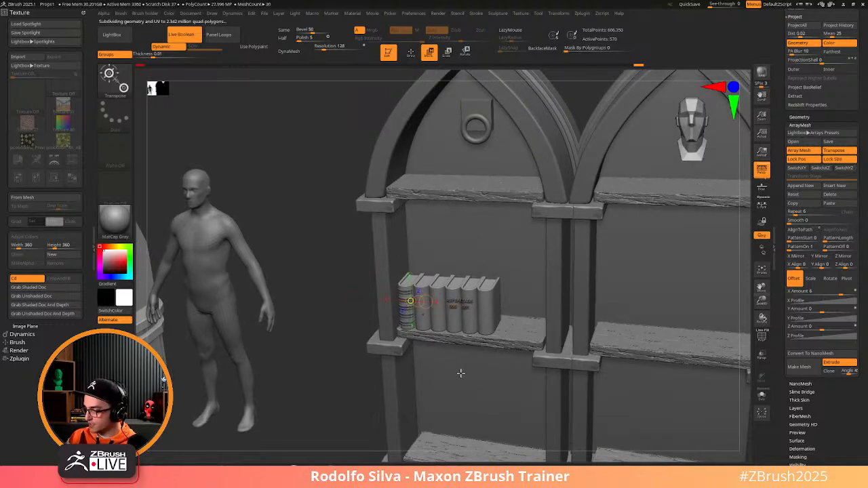
# Enable Array Mesh with Lock Pos and Lock Size on the book's spine bands and paste the books' array settings onto them
pyautogui.press('q')
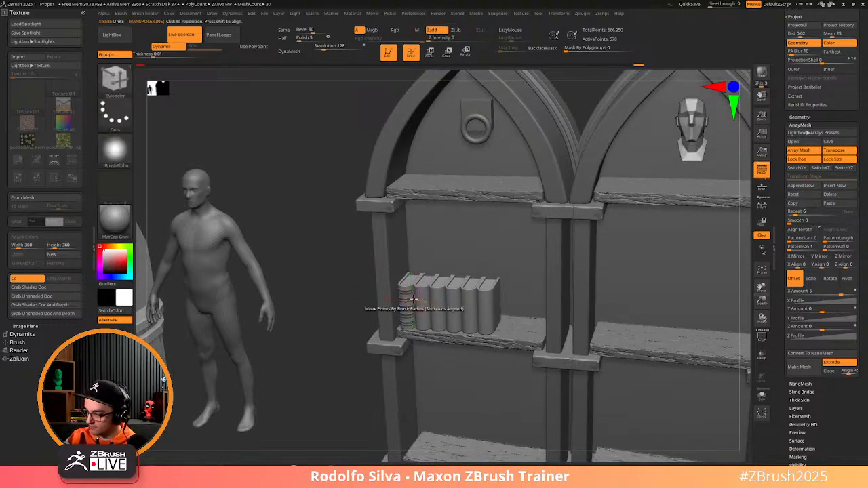
pyautogui.hotkey('shift', 'f')
pyautogui.hotkey('shift', 'f')
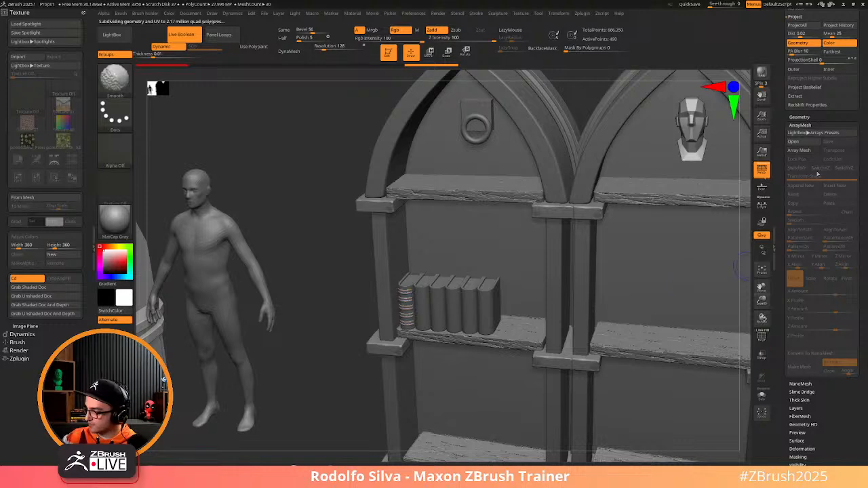
pyautogui.click(814, 152)
pyautogui.click(812, 158)
pyautogui.click(838, 160)
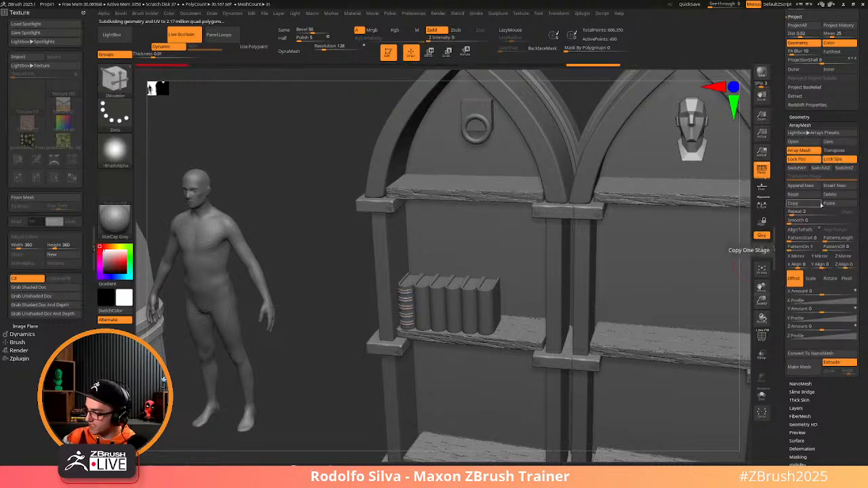
pyautogui.click(829, 203)
pyautogui.moveTo(280, 418); pyautogui.dragTo(435, 303)
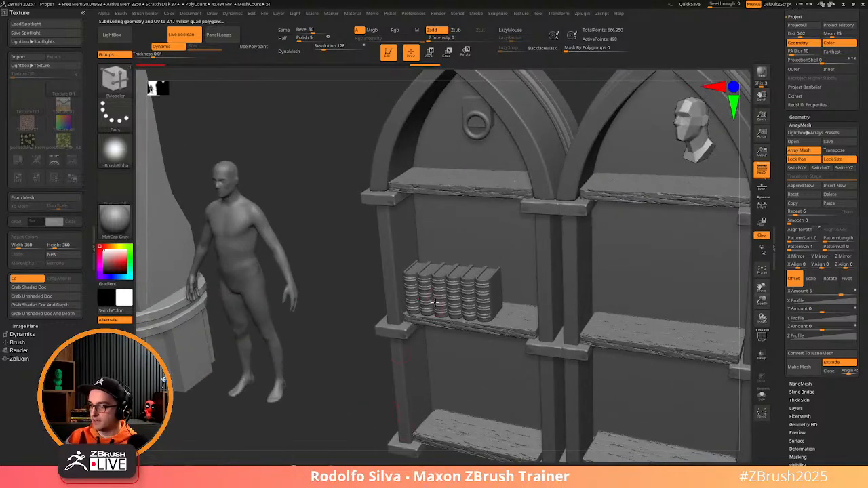
pyautogui.moveTo(341, 309); pyautogui.dragTo(361, 326)
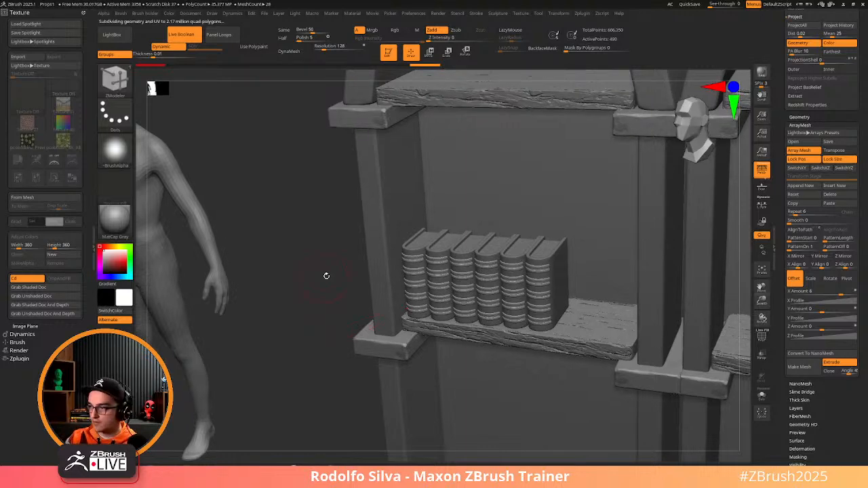
pyautogui.keyDown('alt'); pyautogui.moveTo(326, 275); pyautogui.dragTo(337, 396); pyautogui.keyUp('alt')
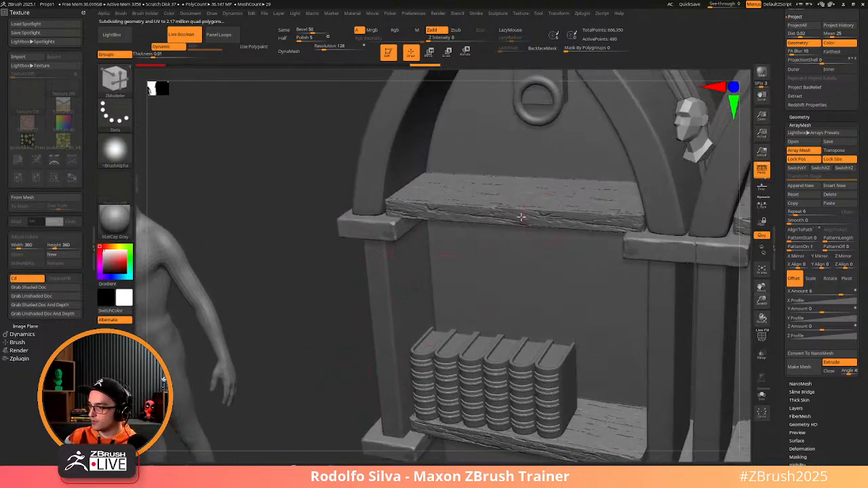
# Reselect the row of books, recentre the gizmo on it and duplicate the row up onto the top shelf
pyautogui.keyDown('alt'); pyautogui.click(488, 211); pyautogui.keyUp('alt')
pyautogui.press('w')
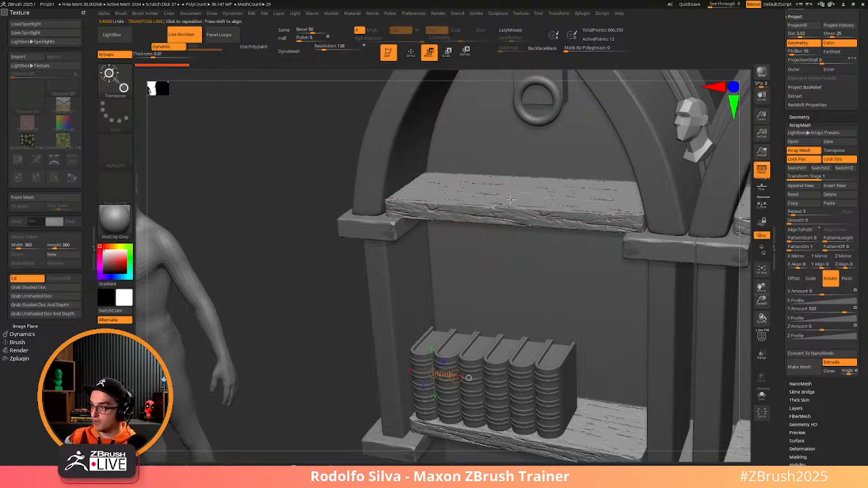
pyautogui.keyDown('alt'); pyautogui.click(420, 356); pyautogui.keyUp('alt')
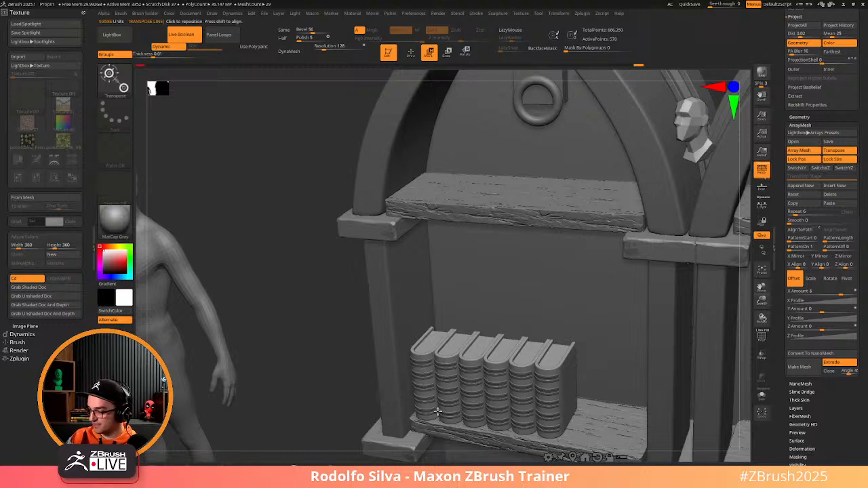
pyautogui.keyDown('alt'); pyautogui.moveTo(338, 413); pyautogui.dragTo(339, 381); pyautogui.keyUp('alt')
pyautogui.keyDown('alt'); pyautogui.moveTo(398, 365); pyautogui.dragTo(370, 181); pyautogui.keyUp('alt')
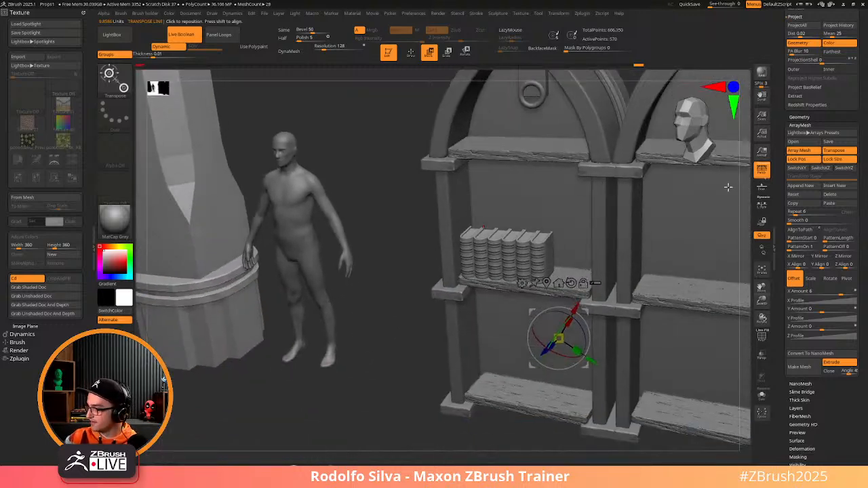
pyautogui.click(545, 284)
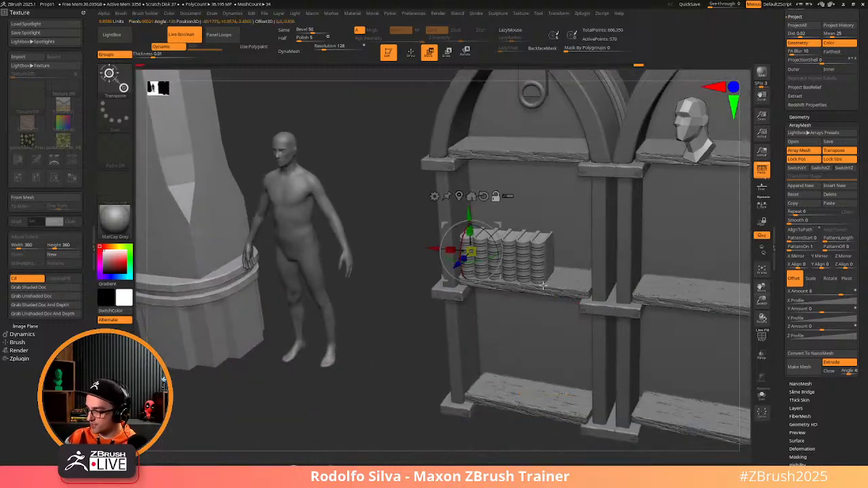
pyautogui.keyDown('ctrl'); pyautogui.moveTo(469, 211); pyautogui.dragTo(467, 97); pyautogui.keyUp('ctrl')
pyautogui.moveTo(393, 224)
pyautogui.mouseDown()
pyautogui.moveTo(368, 319)
pyautogui.moveTo(321, 337)
pyautogui.moveTo(370, 330)
pyautogui.moveTo(319, 381)
pyautogui.moveTo(316, 371)
pyautogui.mouseUp()
pyautogui.press('q')
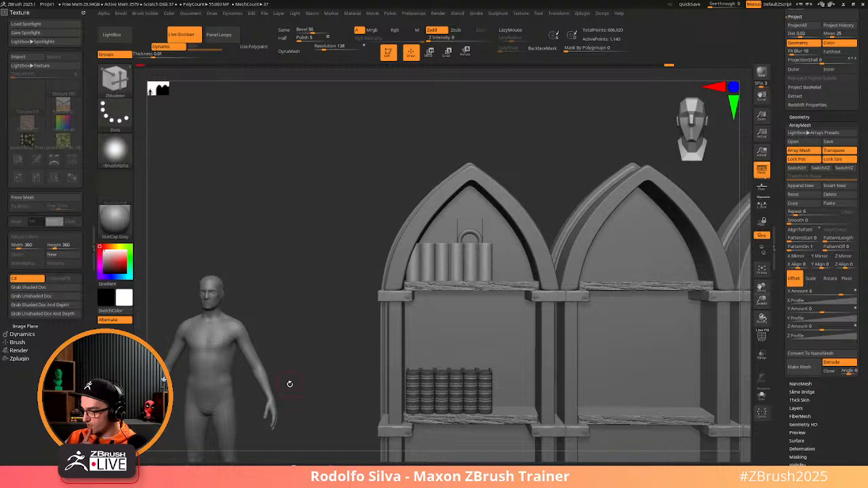
# Turn off the books' array and replace the duplicated book on the top shelf with a sphere primitive
pyautogui.moveTo(290, 384); pyautogui.dragTo(320, 376)
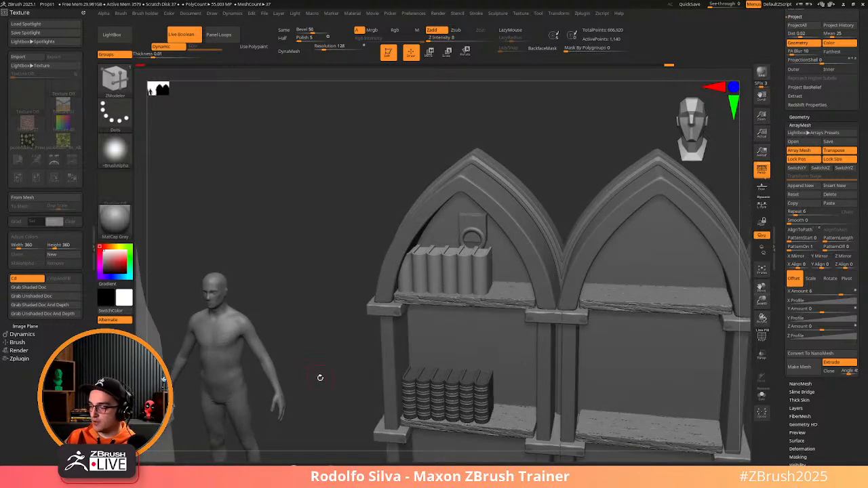
pyautogui.press('w')
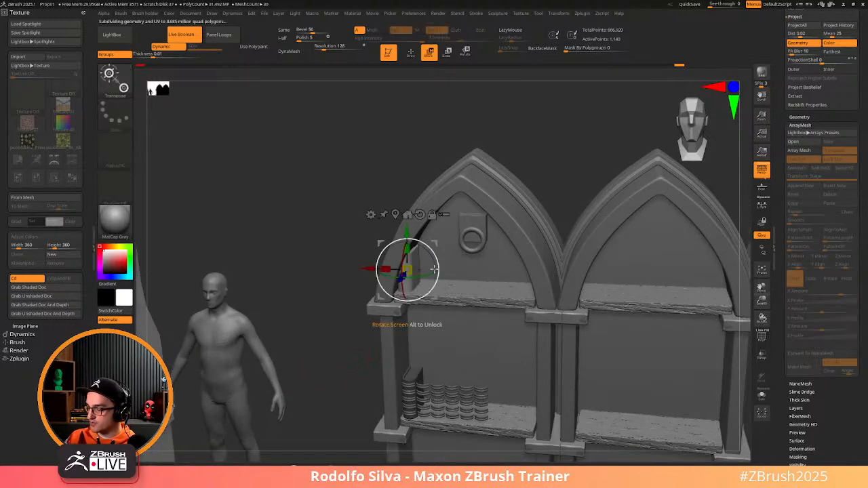
pyautogui.click(370, 215)
pyautogui.click(409, 214)
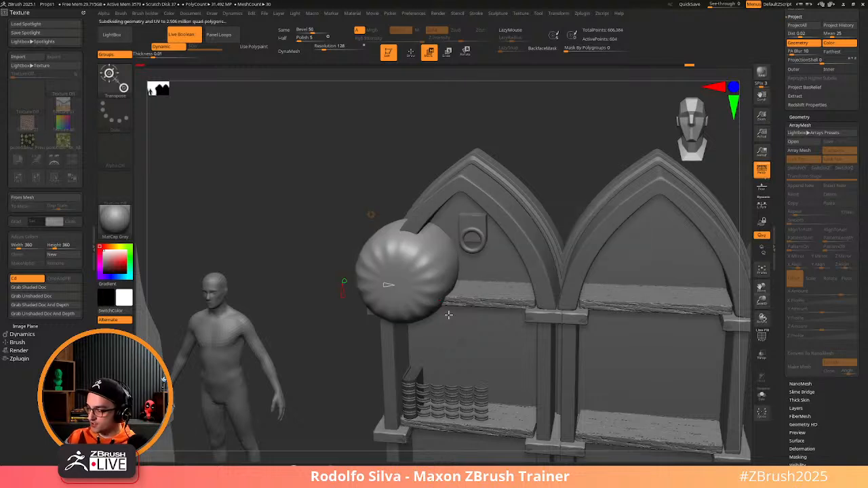
pyautogui.moveTo(407, 269); pyautogui.dragTo(388, 285)
pyautogui.click(370, 215)
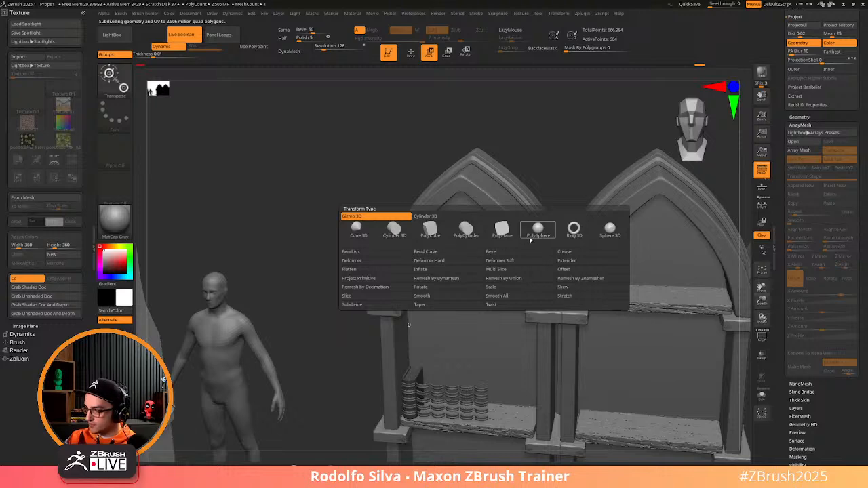
pyautogui.click(574, 231)
pyautogui.moveTo(339, 325); pyautogui.dragTo(355, 334)
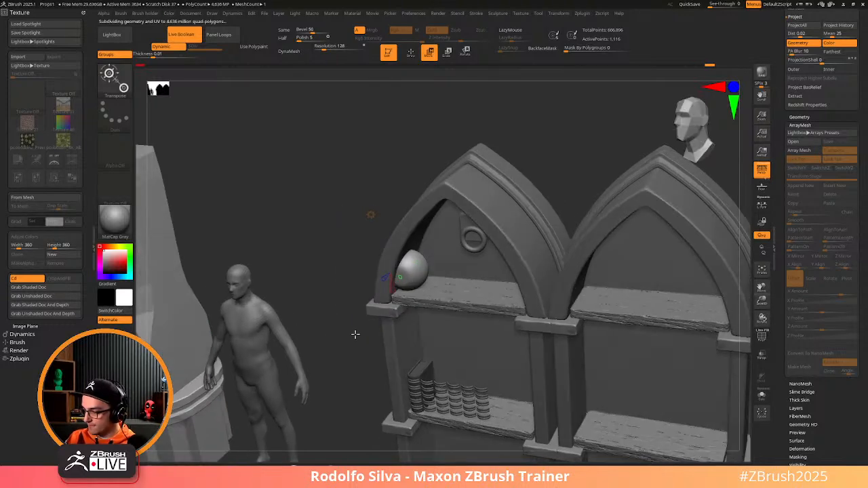
# Separate the sphere from the book with Split Unmasked Points and select it as the active subtool
pyautogui.press('space')
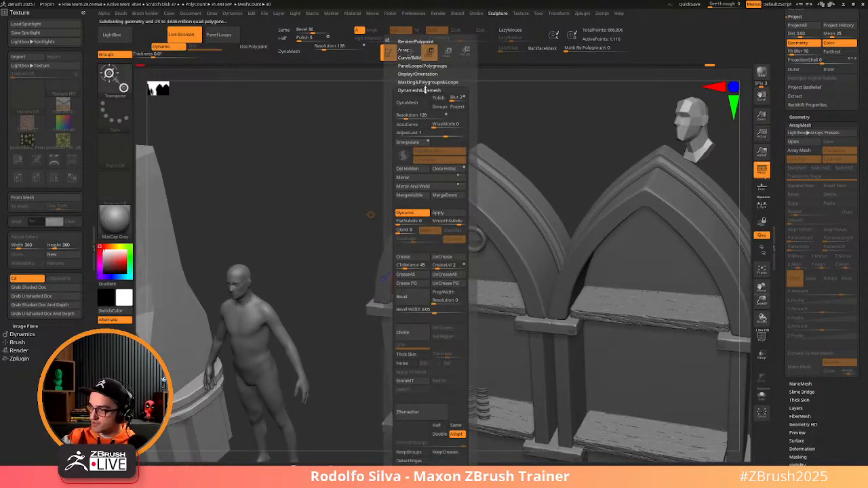
pyautogui.click(424, 90)
pyautogui.click(427, 82)
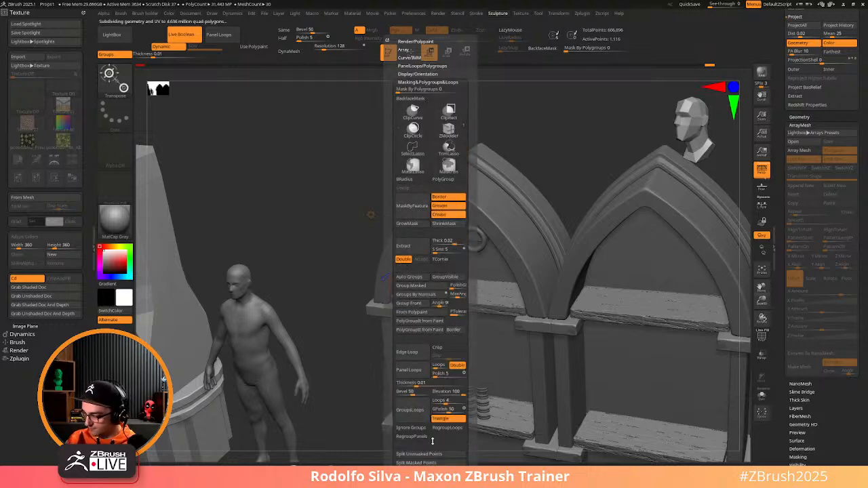
pyautogui.moveTo(394, 454); pyautogui.dragTo(392, 415)
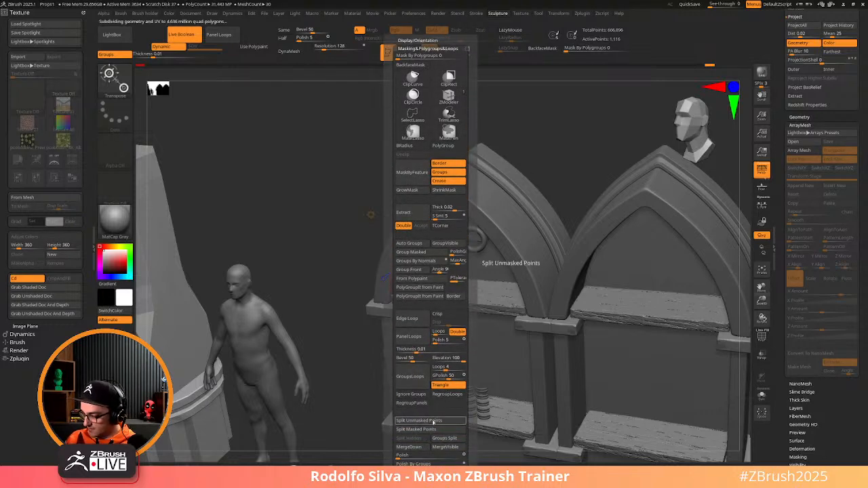
pyautogui.click(417, 420)
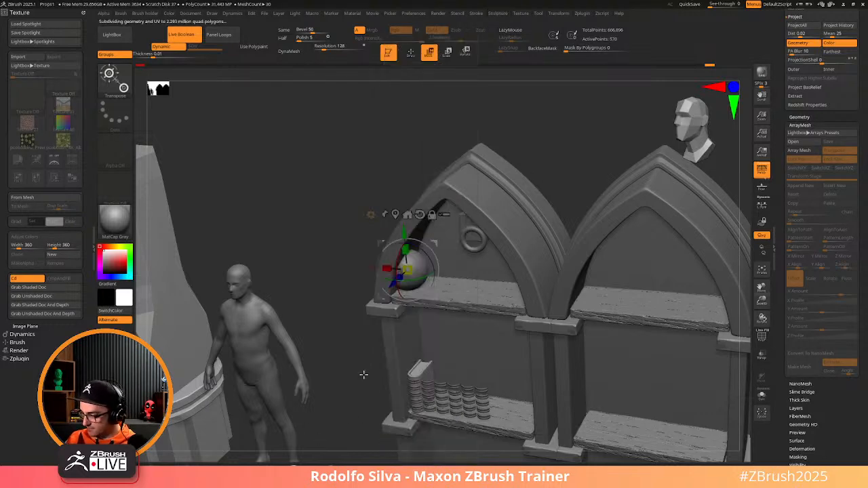
pyautogui.keyDown('alt'); pyautogui.click(421, 265); pyautogui.keyUp('alt')
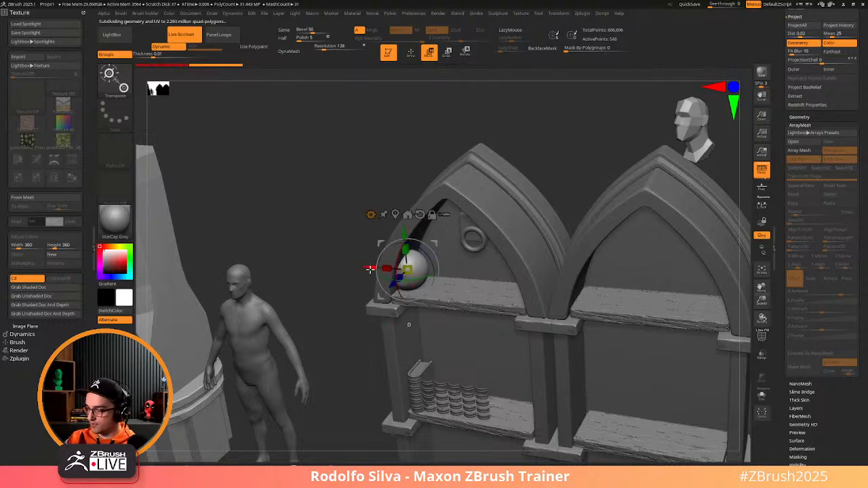
# Move the sphere along the top shelf away from the side pillar, scale it down and rotate it upside down
pyautogui.moveTo(369, 269); pyautogui.dragTo(427, 283)
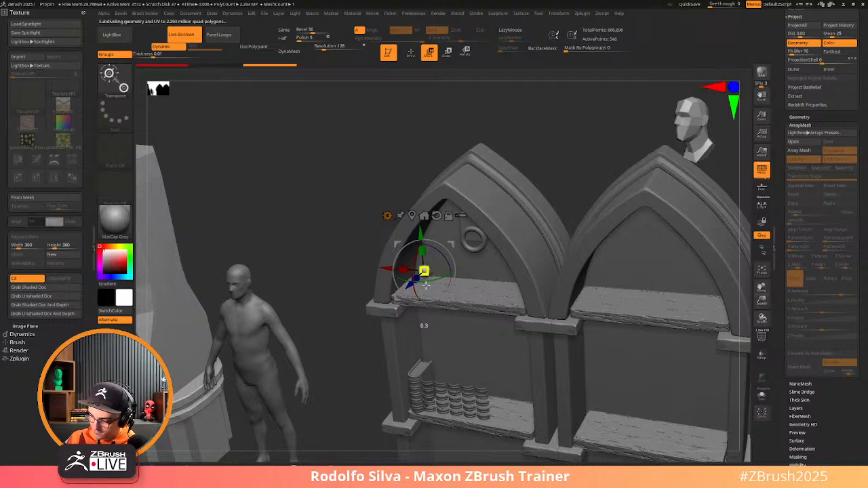
pyautogui.moveTo(426, 285); pyautogui.dragTo(423, 285)
pyautogui.moveTo(349, 360); pyautogui.dragTo(385, 379)
pyautogui.moveTo(425, 271); pyautogui.dragTo(498, 361)
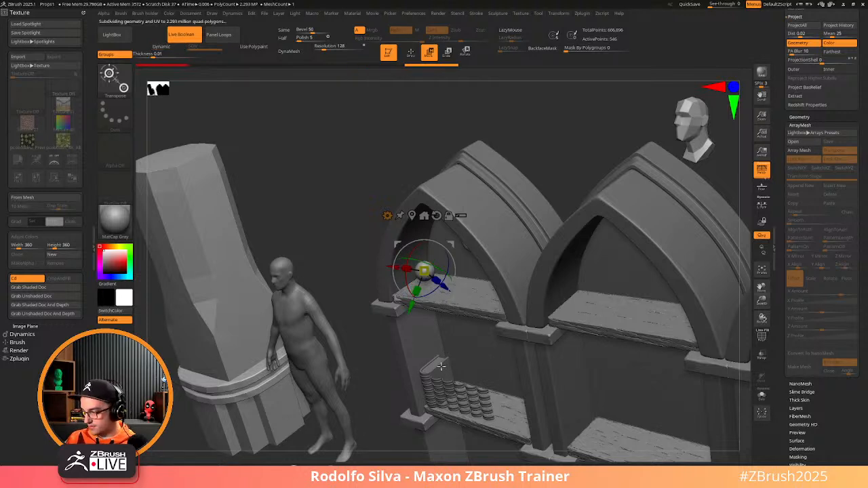
pyautogui.moveTo(405, 287); pyautogui.dragTo(420, 322)
pyautogui.moveTo(384, 365); pyautogui.dragTo(423, 382)
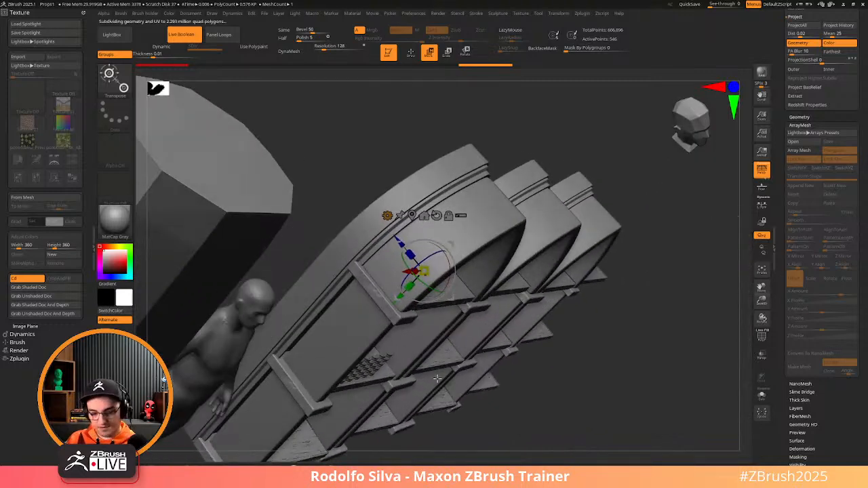
# Isolate the sphere and reset it as a Sphere 3D primitive with reduced coverage, leaving a half sphere with its wireframe shown
pyautogui.hotkey('alt', 's')
pyautogui.moveTo(558, 349); pyautogui.dragTo(578, 402)
pyautogui.keyDown('shift'); pyautogui.moveTo(560, 333); pyautogui.dragTo(529, 353); pyautogui.keyUp('shift')
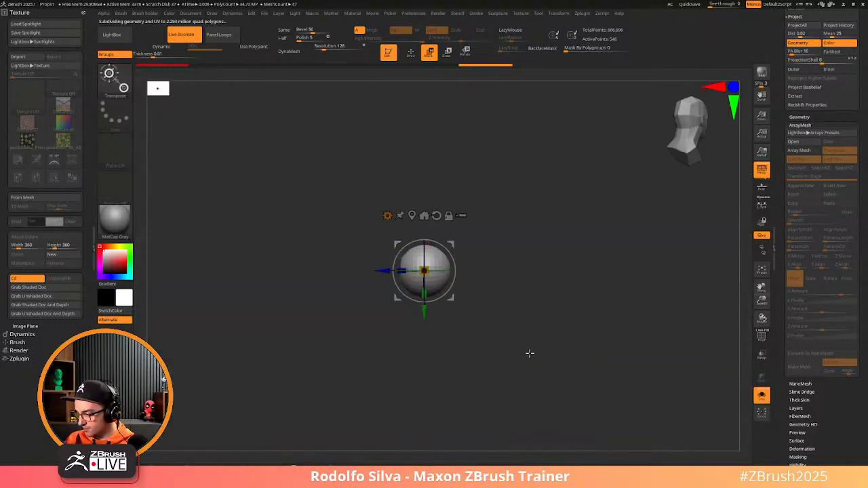
pyautogui.moveTo(467, 299)
pyautogui.keyDown('alt'); pyautogui.mouseDown()
pyautogui.moveTo(536, 368)
pyautogui.moveTo(527, 360)
pyautogui.mouseUp(); pyautogui.keyUp('alt')
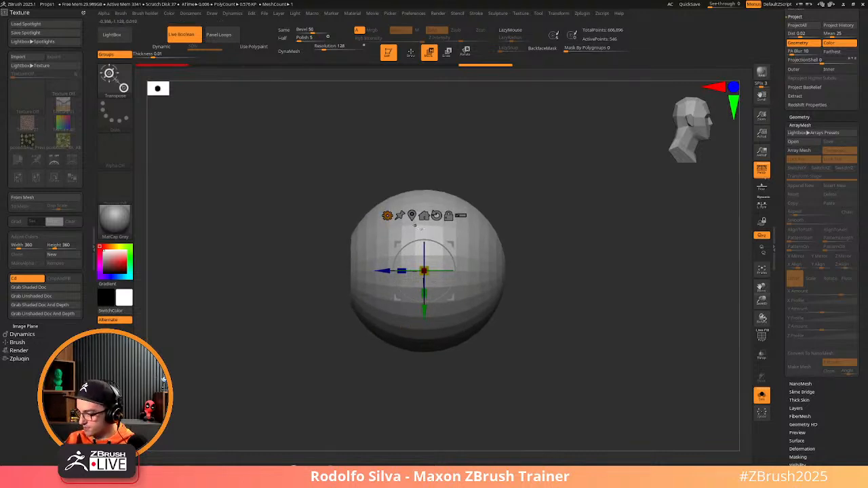
pyautogui.click(387, 215)
pyautogui.click(625, 226)
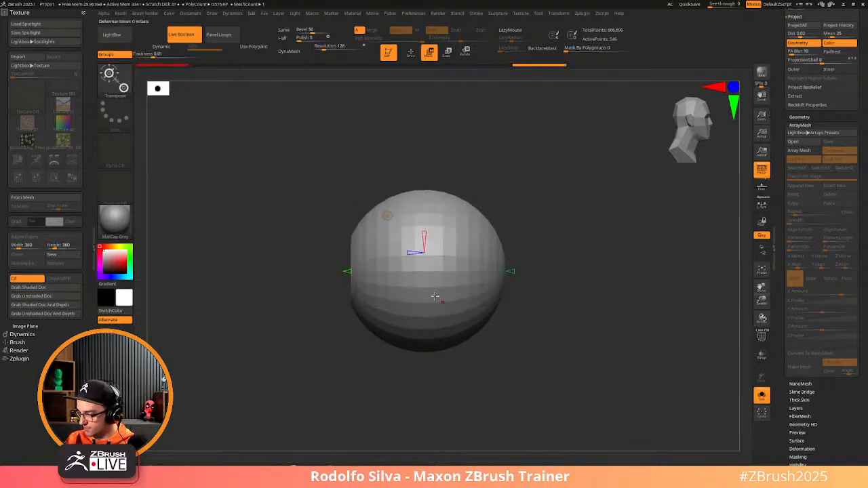
pyautogui.moveTo(348, 273); pyautogui.dragTo(425, 299)
pyautogui.moveTo(517, 342); pyautogui.dragTo(499, 319)
pyautogui.hotkey('shift', 'f')
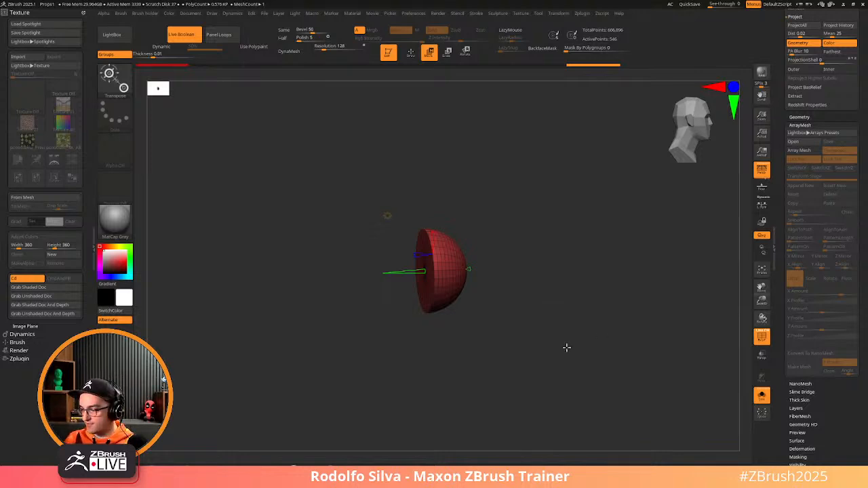
# Extend the half sphere's flat face outward with the ZModeler brush, using QMesh on the Flat Island target
pyautogui.moveTo(567, 348); pyautogui.dragTo(575, 338)
pyautogui.press('q')
pyautogui.press('b')
pyautogui.press('z')
pyautogui.press('m')
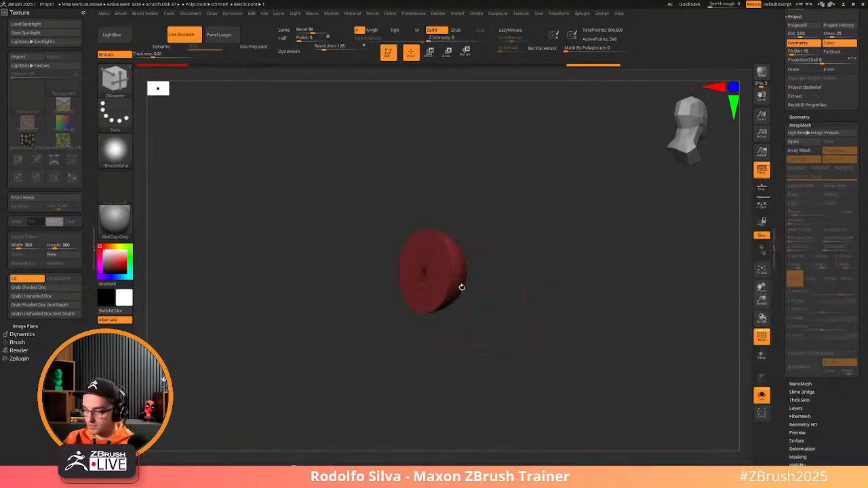
pyautogui.keyDown('ctrl'); pyautogui.moveTo(495, 281); pyautogui.dragTo(500, 310, button='right'); pyautogui.keyUp('ctrl')
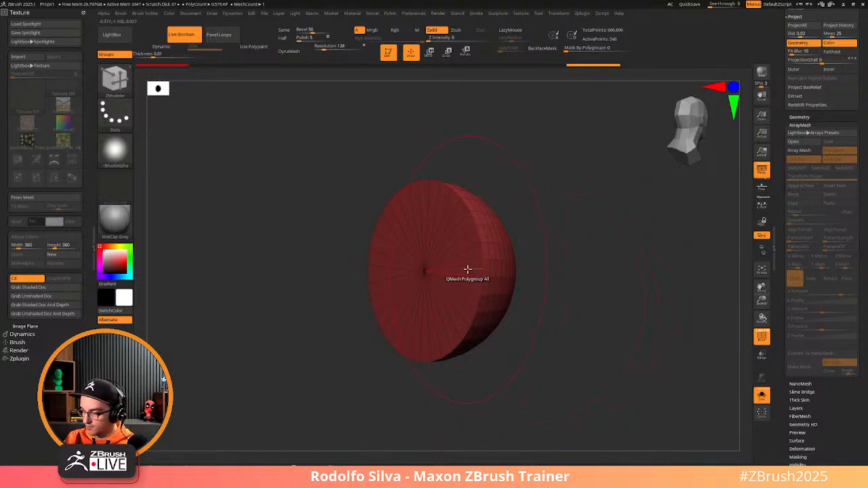
pyautogui.press('space')
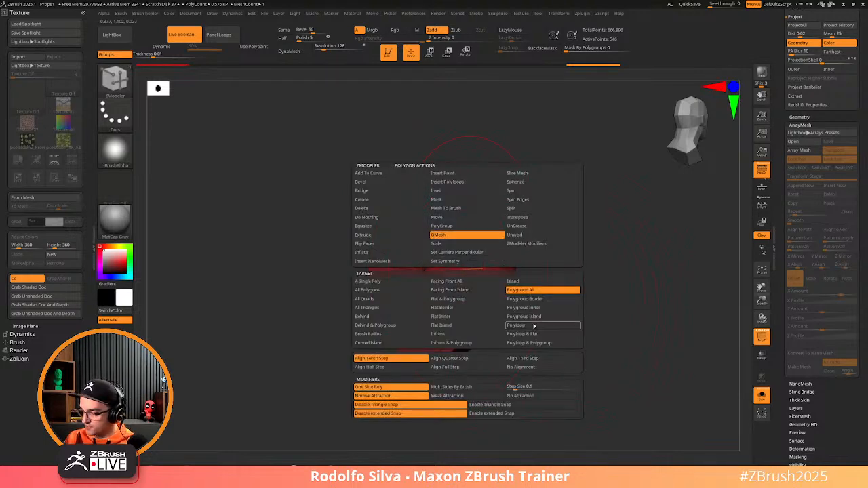
pyautogui.click(444, 325)
pyautogui.moveTo(461, 281); pyautogui.dragTo(440, 314)
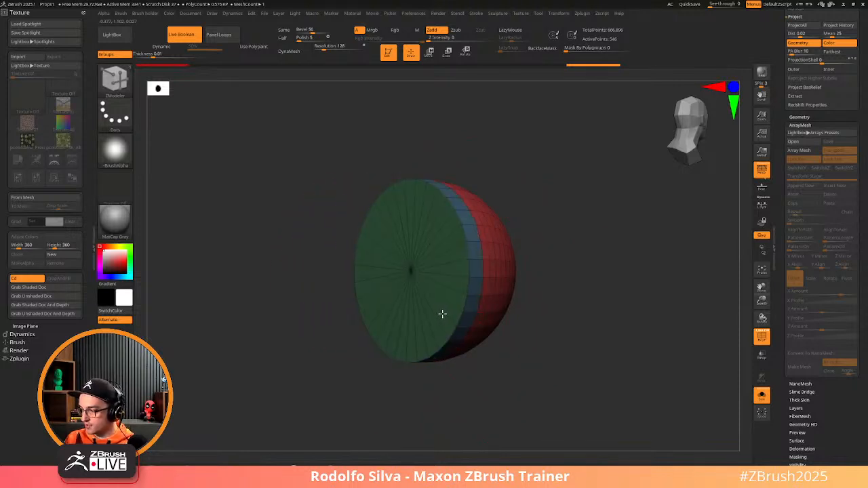
# Pull the narrow side band of the half sphere outward into a thin flange with ZModeler, using QMesh on the Polygroup Island target
pyautogui.press('space')
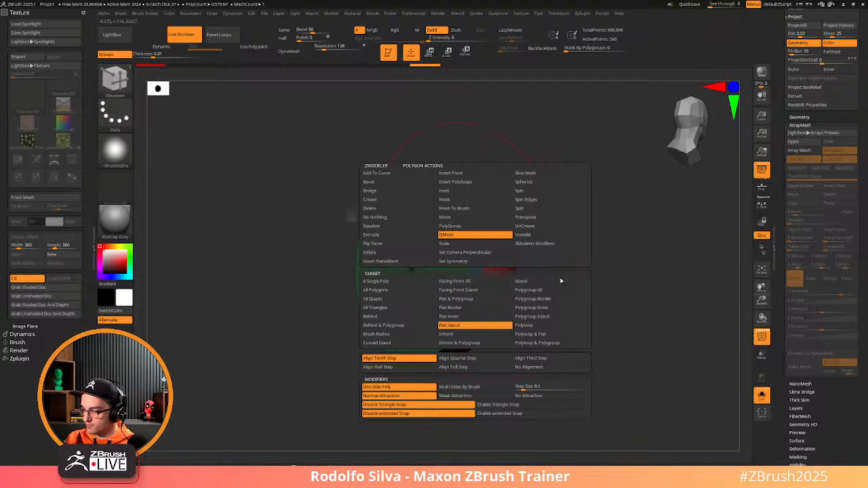
pyautogui.click(539, 321)
pyautogui.moveTo(475, 248); pyautogui.dragTo(502, 244)
pyautogui.moveTo(572, 304); pyautogui.dragTo(532, 307)
pyautogui.press('space')
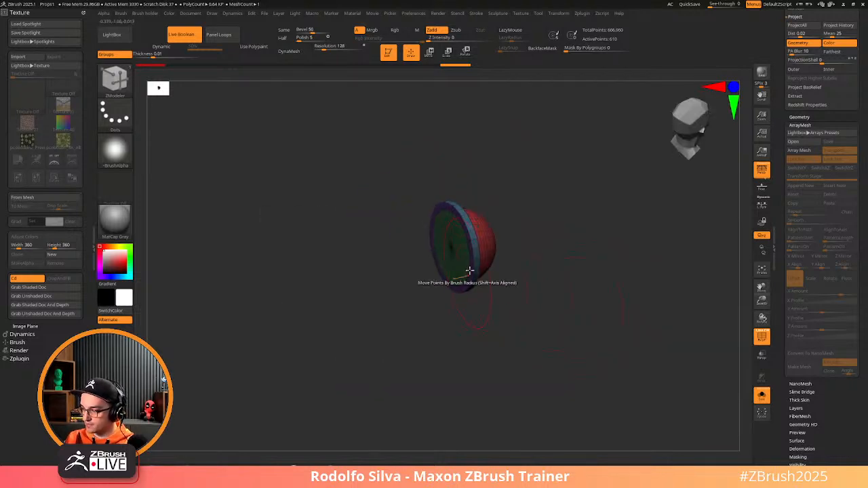
pyautogui.moveTo(464, 251); pyautogui.dragTo(326, 293)
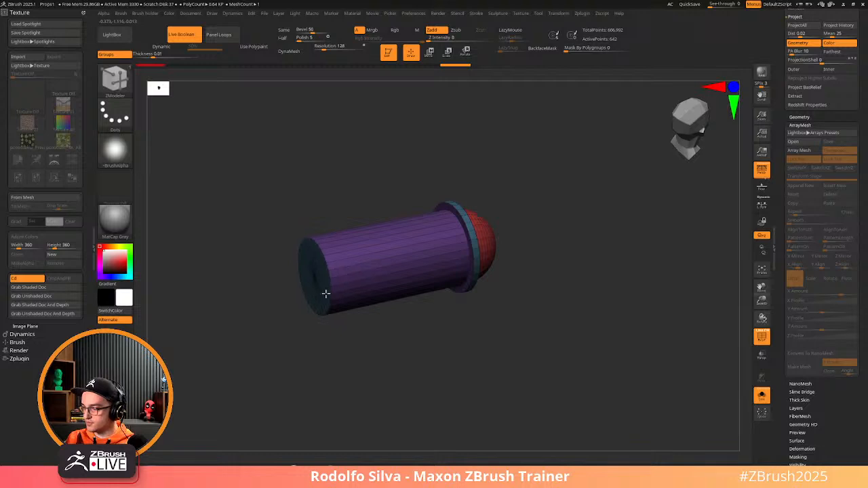
pyautogui.hotkey('ctrl', 'z')
# Inset the flat circular face inside the flange with ZModeler Inset on the Polygroup Island target, leaving a smaller centred disc
pyautogui.moveTo(527, 285); pyautogui.dragTo(527, 306)
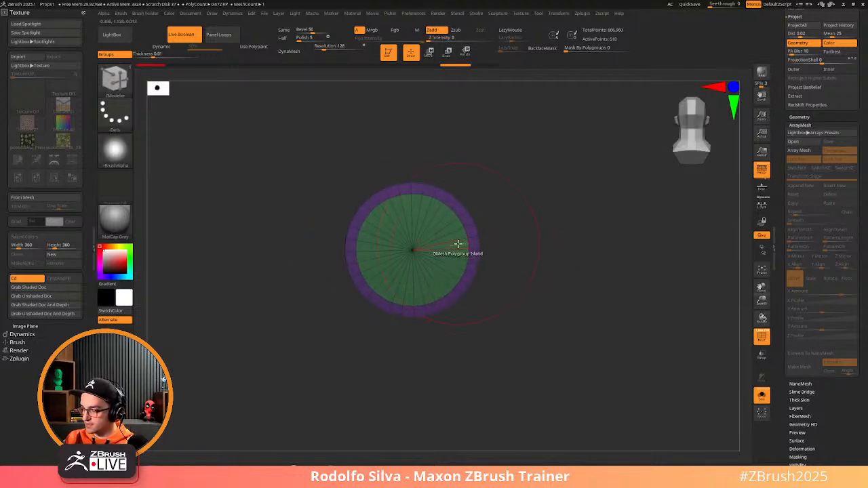
pyautogui.press('space')
pyautogui.click(448, 191)
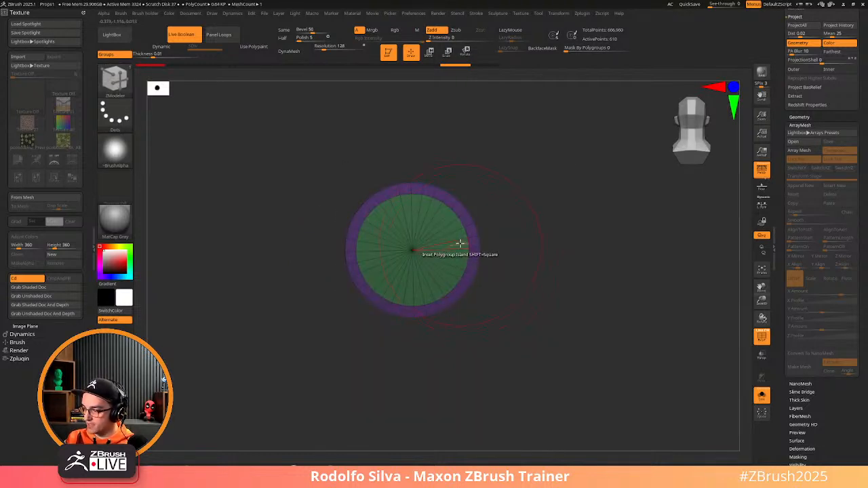
pyautogui.moveTo(407, 248); pyautogui.dragTo(447, 252)
pyautogui.press('alt')
pyautogui.press('alt')
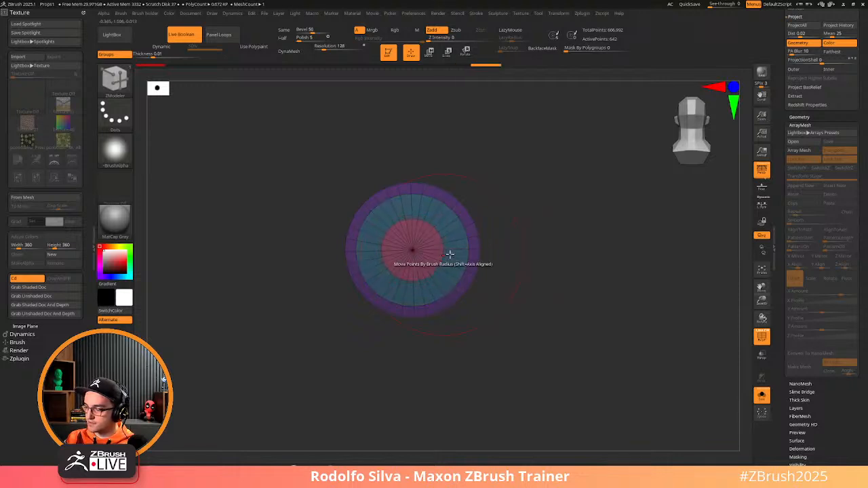
pyautogui.moveTo(515, 287); pyautogui.dragTo(495, 296)
# Extrude the inner disc away from the dome with ZModeler to form a cylindrical shaft
pyautogui.press('space')
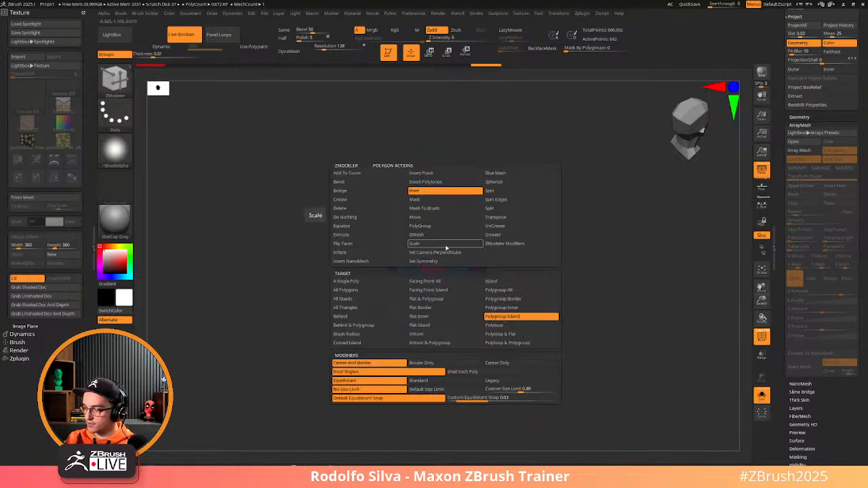
pyautogui.press('space')
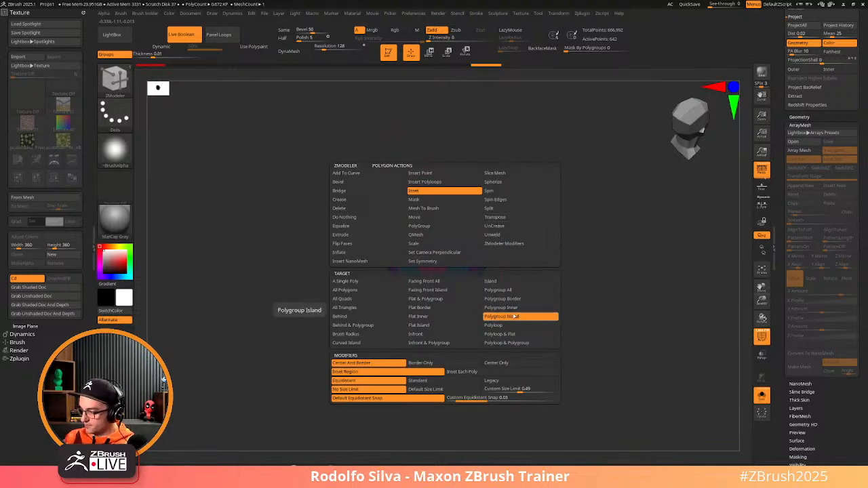
pyautogui.click(497, 299)
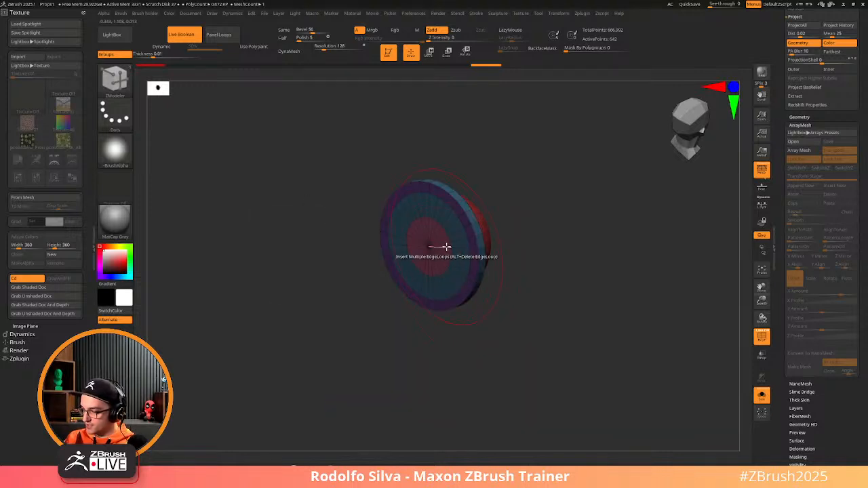
pyautogui.moveTo(423, 255); pyautogui.dragTo(503, 316)
# Bring the whole bookcase back into view and reposition the prop within the arched end compartment
pyautogui.hotkey('shift', 's')
pyautogui.moveTo(630, 297); pyautogui.dragTo(582, 299)
pyautogui.press('w')
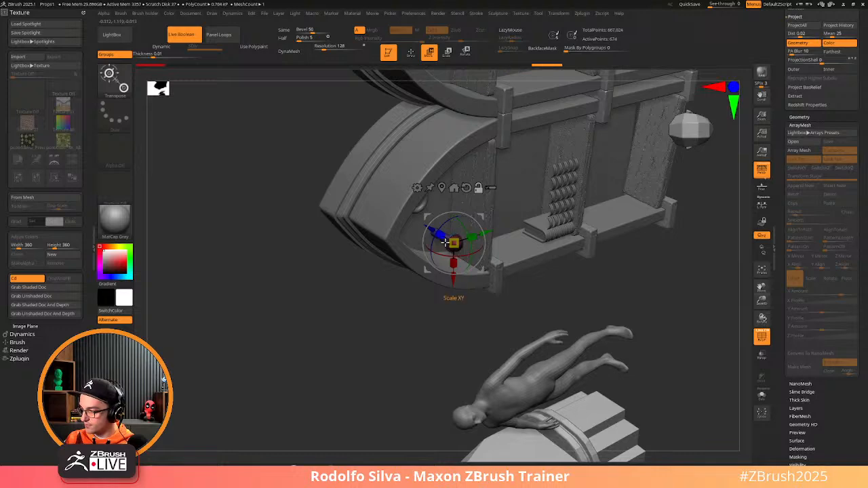
pyautogui.keyDown('ctrl'); pyautogui.moveTo(436, 309); pyautogui.dragTo(499, 342, button='right'); pyautogui.keyUp('ctrl')
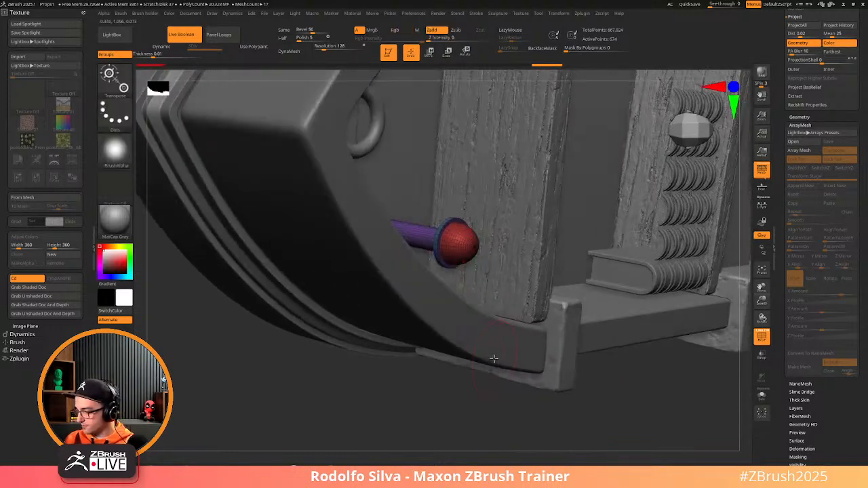
pyautogui.moveTo(456, 247); pyautogui.dragTo(493, 254)
# Isolate the prop again and lengthen its shaft by pulling the end cap farther out with ZModeler
pyautogui.hotkey('alt', 's')
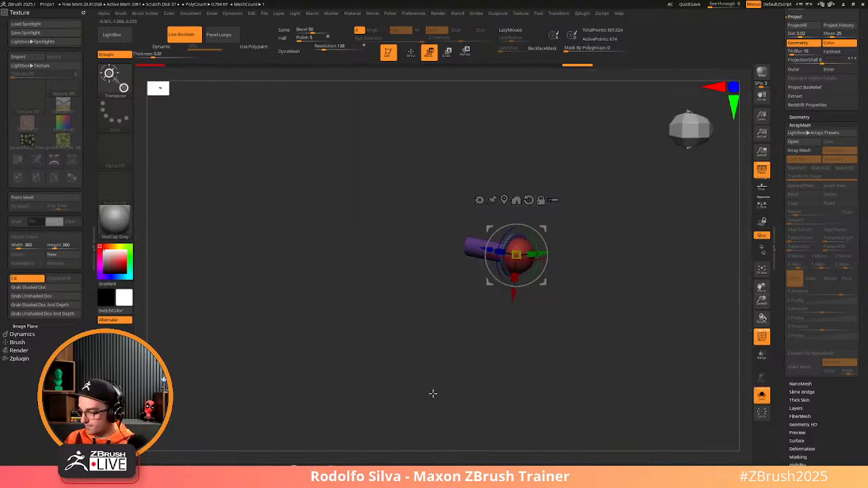
pyautogui.moveTo(432, 393); pyautogui.dragTo(475, 388, button='right')
pyautogui.press('q')
pyautogui.keyDown('ctrl'); pyautogui.moveTo(566, 279); pyautogui.dragTo(522, 292, button='right'); pyautogui.keyUp('ctrl')
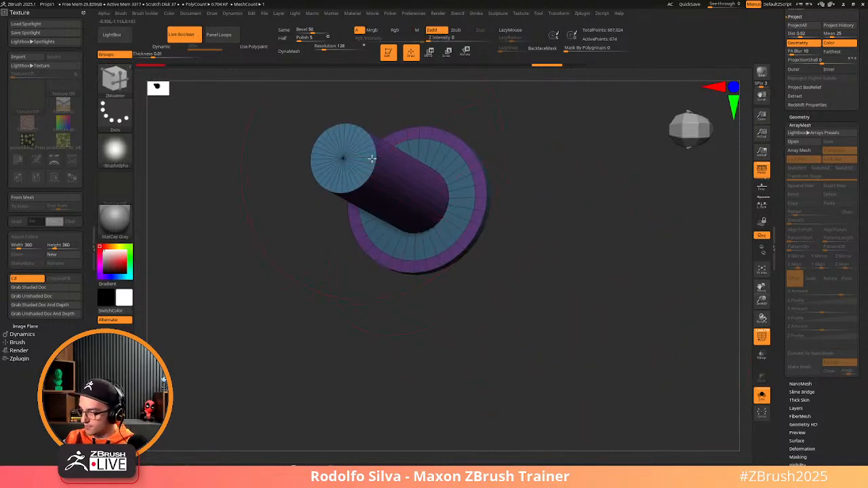
pyautogui.moveTo(371, 162); pyautogui.dragTo(164, 97)
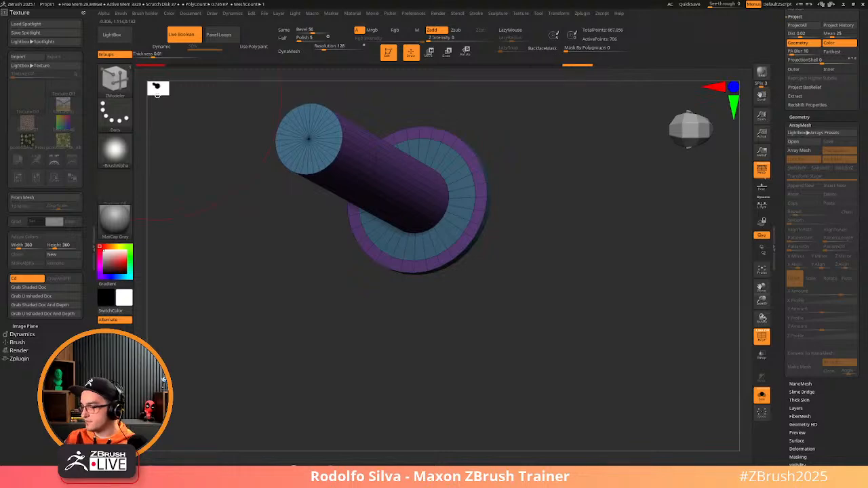
pyautogui.moveTo(434, 293); pyautogui.dragTo(533, 310, button='right')
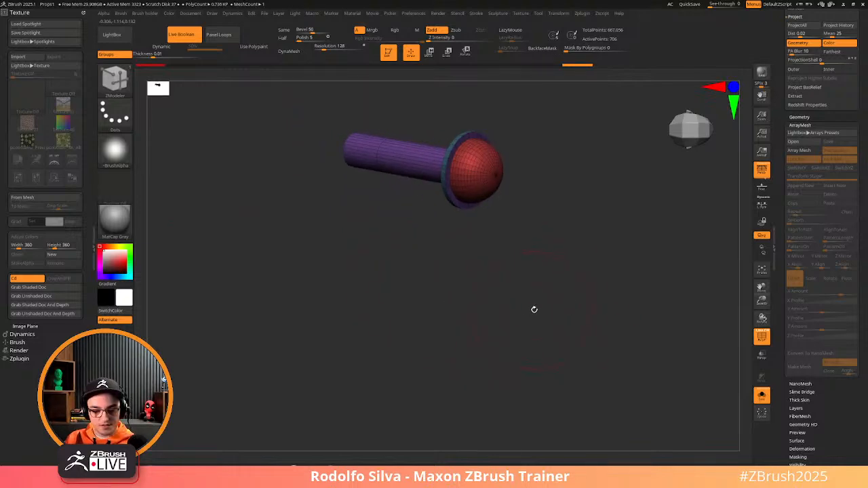
# Show the bookcase, scale the prop to about 0.8 and move it into the corner between the shelf and the upright plank
pyautogui.hotkey('shift', 's')
pyautogui.press('w')
pyautogui.moveTo(471, 258); pyautogui.dragTo(408, 169, button='right')
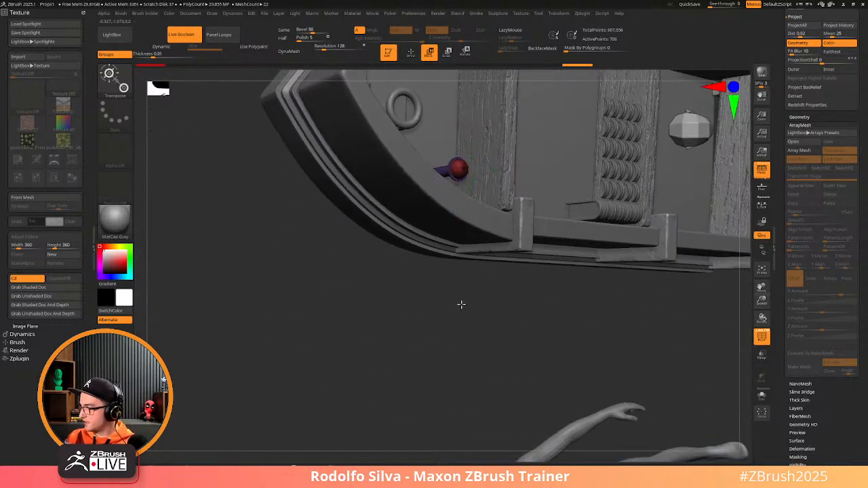
pyautogui.moveTo(461, 304); pyautogui.dragTo(523, 370, button='right')
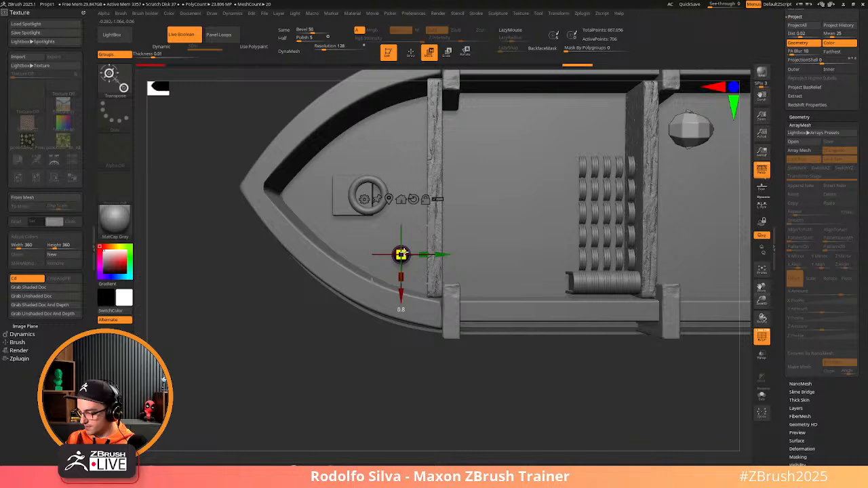
pyautogui.moveTo(401, 254); pyautogui.dragTo(419, 285)
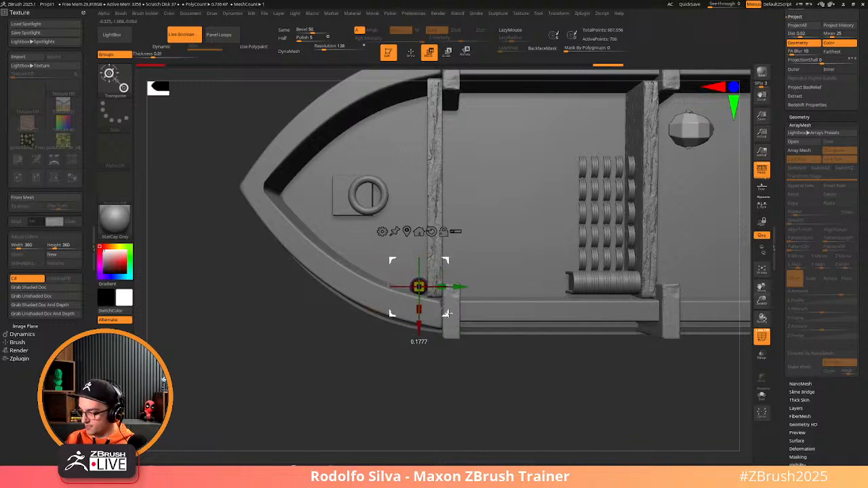
pyautogui.moveTo(407, 353); pyautogui.dragTo(466, 390, button='right')
pyautogui.moveTo(381, 285); pyautogui.dragTo(408, 300)
pyautogui.press('q')
pyautogui.moveTo(497, 345)
pyautogui.mouseDown(button='right')
pyautogui.moveTo(518, 385)
pyautogui.moveTo(498, 355)
pyautogui.moveTo(522, 369)
pyautogui.moveTo(534, 344)
pyautogui.mouseUp(button='right')
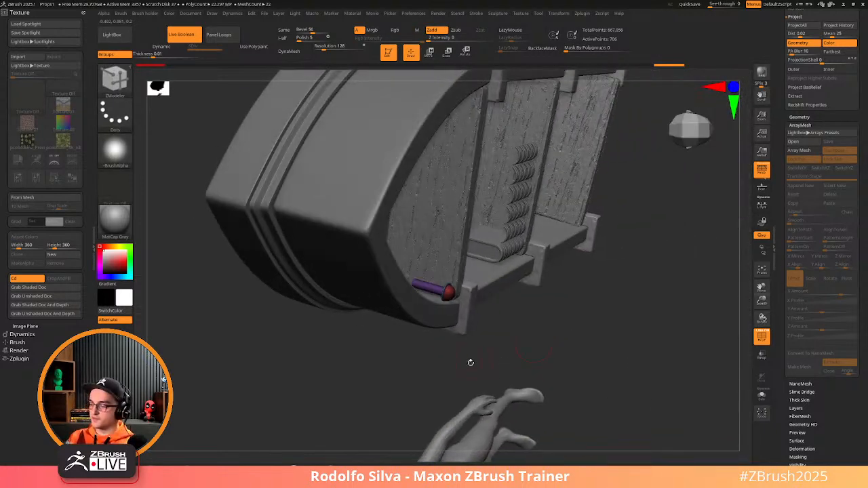
# Isolate the prop, enable local symmetry, move the gizmo pivot to the middle of the shaft and reset the gizmo's orientation
pyautogui.press('w')
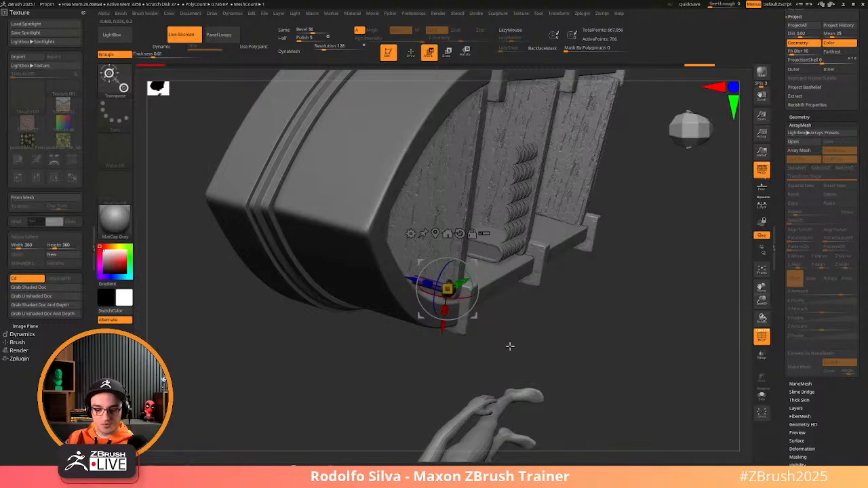
pyautogui.hotkey('shift', 's')
pyautogui.moveTo(511, 346); pyautogui.dragTo(573, 392, button='right')
pyautogui.keyDown('alt'); pyautogui.moveTo(399, 295); pyautogui.dragTo(350, 306); pyautogui.keyUp('alt')
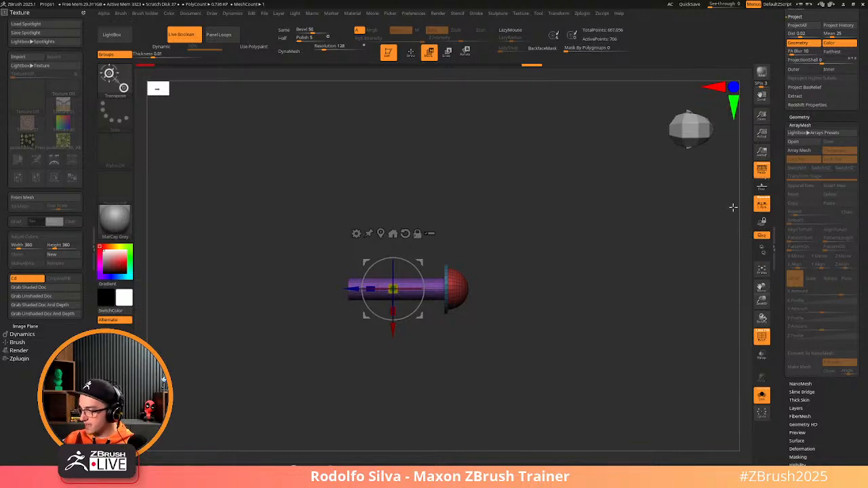
pyautogui.keyDown('alt'); pyautogui.moveTo(436, 355); pyautogui.dragTo(442, 377); pyautogui.keyUp('alt')
pyautogui.keyDown('alt'); pyautogui.click(410, 255); pyautogui.keyUp('alt')
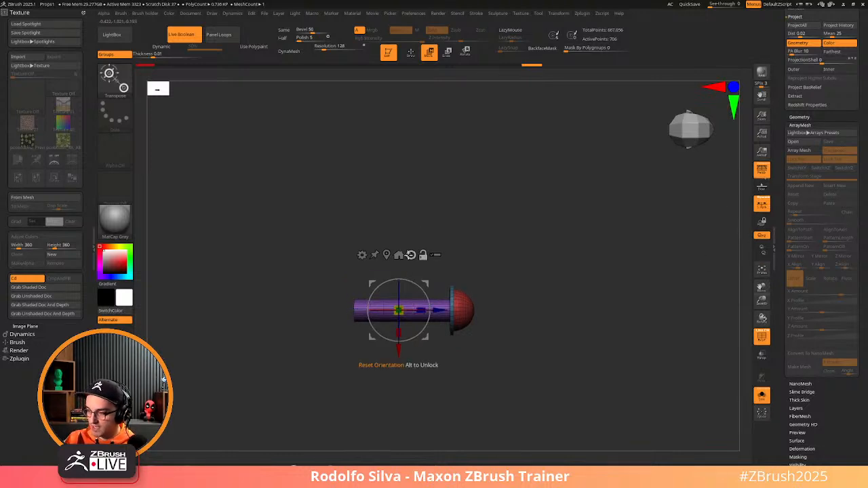
# Mirror the domed end onto the opposite end of the shaft with Mirror And Weld
pyautogui.press('space')
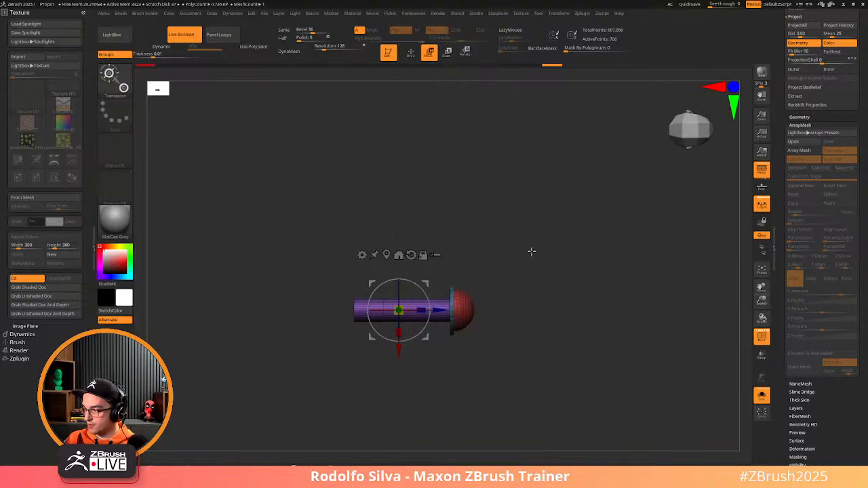
pyautogui.click(804, 117)
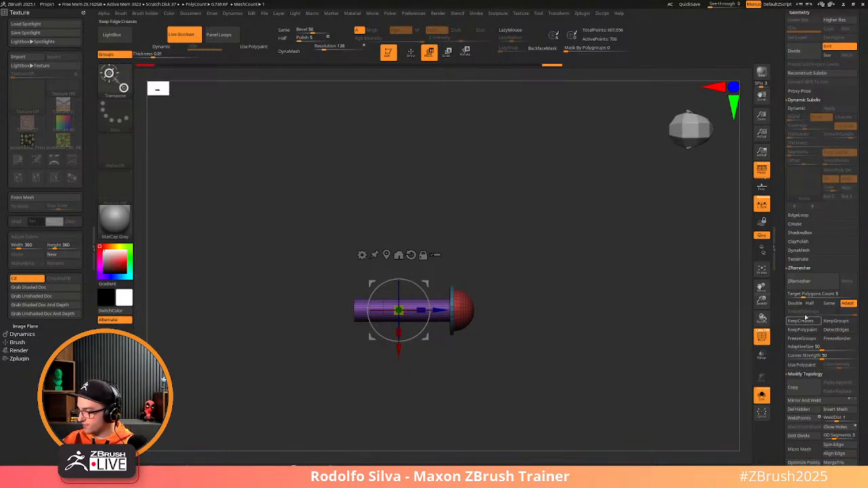
pyautogui.click(809, 270)
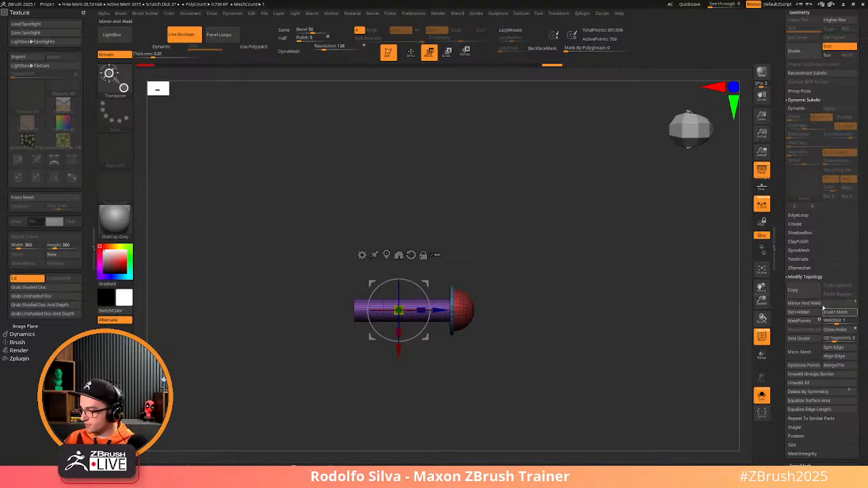
pyautogui.click(791, 304)
pyautogui.moveTo(505, 400); pyautogui.dragTo(477, 370)
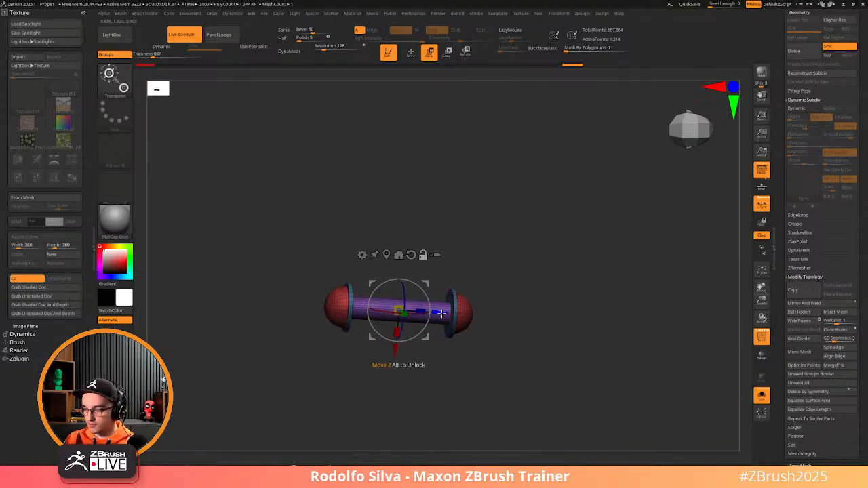
# Shift the gizmo pivot slightly along the shaft and apply Mirror And Weld again to adjust the prop's length
pyautogui.keyDown('alt'); pyautogui.moveTo(442, 313); pyautogui.dragTo(426, 313); pyautogui.keyUp('alt')
pyautogui.moveTo(512, 379); pyautogui.dragTo(497, 381)
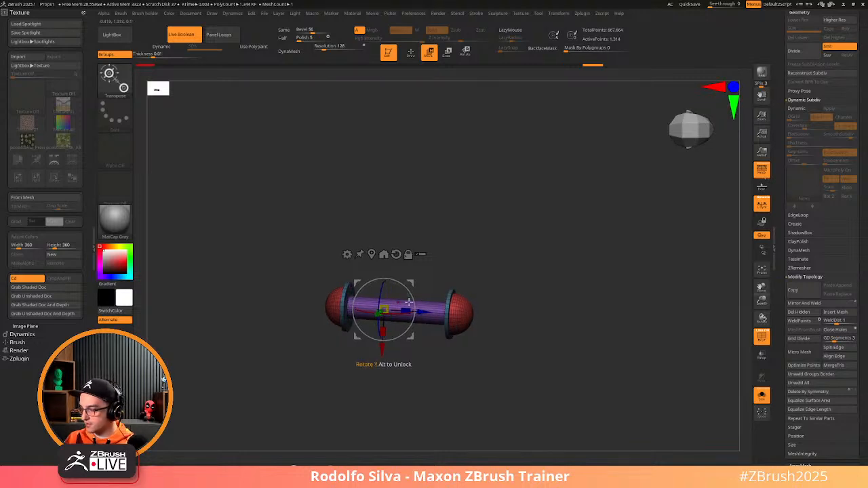
pyautogui.click(818, 303)
pyautogui.moveTo(570, 400)
pyautogui.mouseDown()
pyautogui.moveTo(564, 411)
pyautogui.moveTo(597, 369)
pyautogui.moveTo(587, 370)
pyautogui.moveTo(576, 413)
pyautogui.moveTo(588, 391)
pyautogui.moveTo(600, 391)
pyautogui.moveTo(580, 391)
pyautogui.mouseUp()
# Show the bookcase, scale the scroll-shaped prop down to rest on the shelf against the plank, and hide its wireframe
pyautogui.hotkey('shift', 'alt', 's')
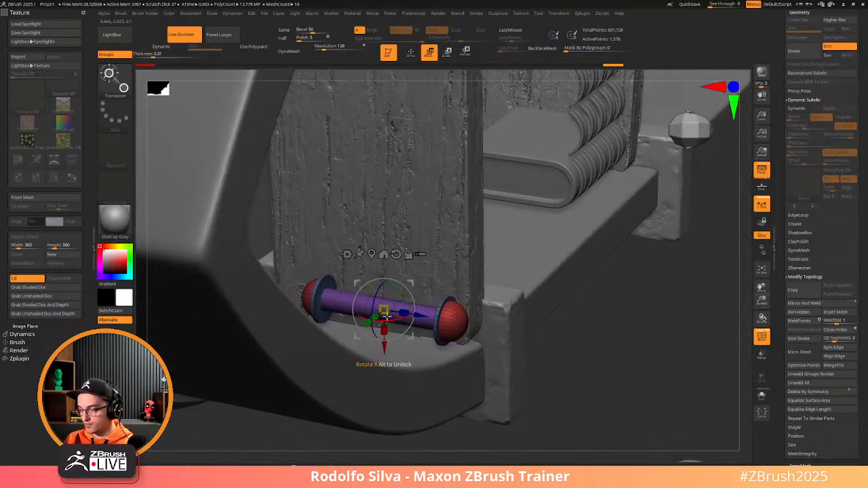
pyautogui.moveTo(383, 310)
pyautogui.mouseDown()
pyautogui.moveTo(372, 327)
pyautogui.moveTo(411, 315)
pyautogui.moveTo(391, 311)
pyautogui.mouseUp()
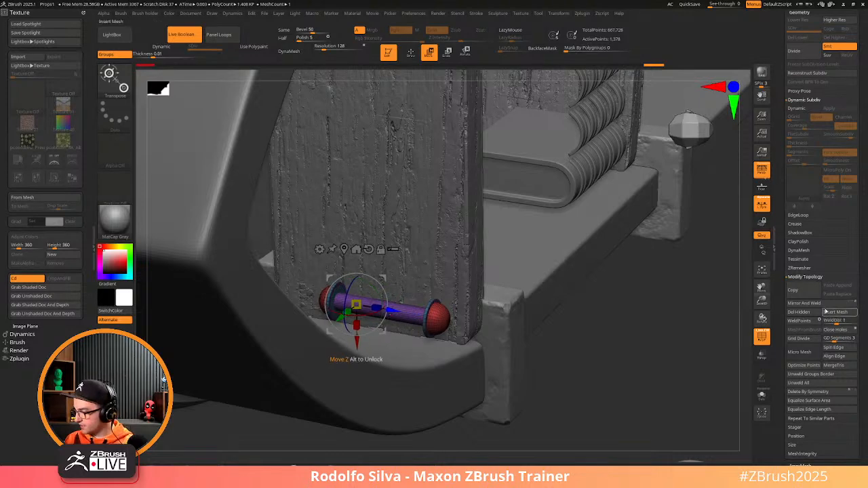
pyautogui.moveTo(602, 395)
pyautogui.mouseDown()
pyautogui.moveTo(597, 355)
pyautogui.moveTo(603, 395)
pyautogui.moveTo(627, 404)
pyautogui.moveTo(615, 387)
pyautogui.moveTo(580, 416)
pyautogui.moveTo(561, 388)
pyautogui.mouseUp()
pyautogui.press('q')
pyautogui.hotkey('shift', 'f')
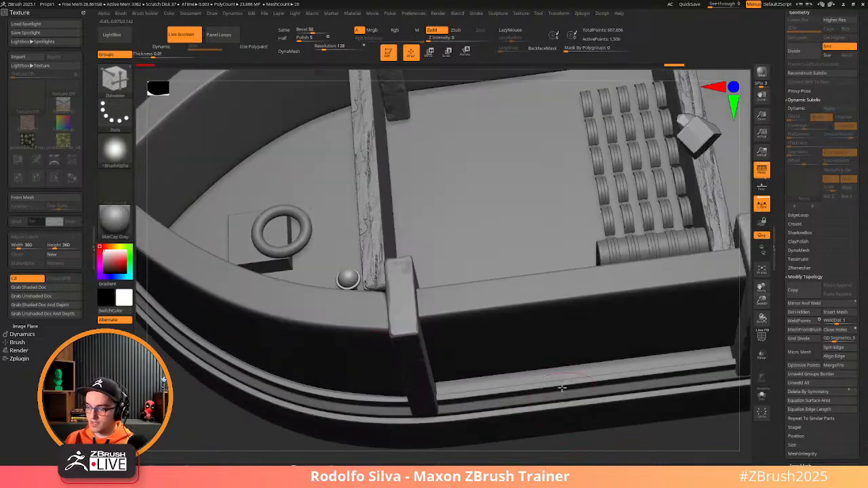
# Turn off perspective and array the prop into a column of six along the upright plank
pyautogui.moveTo(585, 415); pyautogui.dragTo(425, 324)
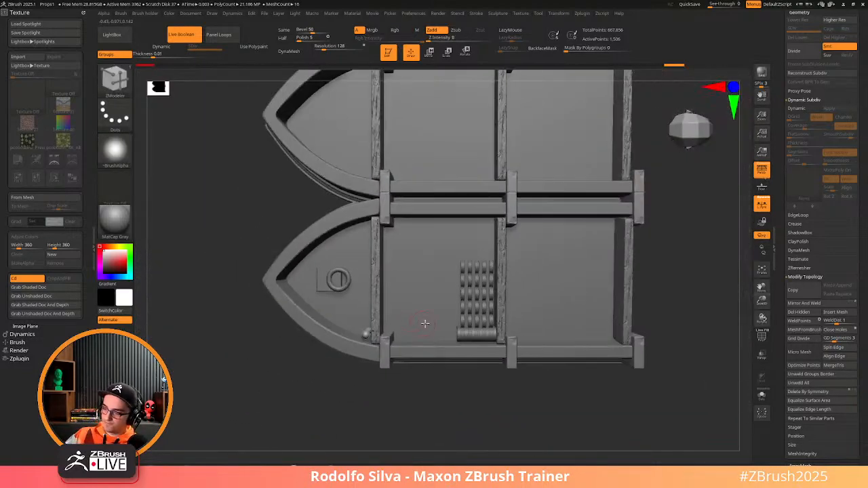
pyautogui.press('p')
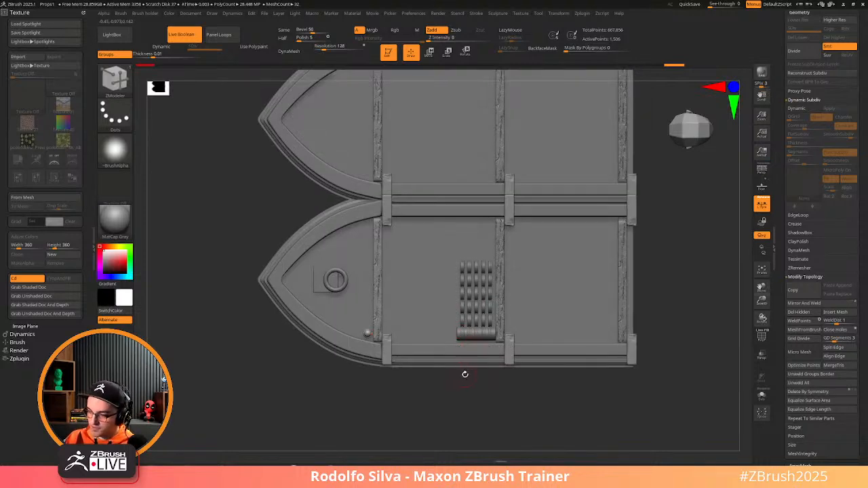
pyautogui.moveTo(465, 374)
pyautogui.mouseDown()
pyautogui.moveTo(479, 384)
pyautogui.moveTo(460, 386)
pyautogui.moveTo(457, 378)
pyautogui.mouseUp()
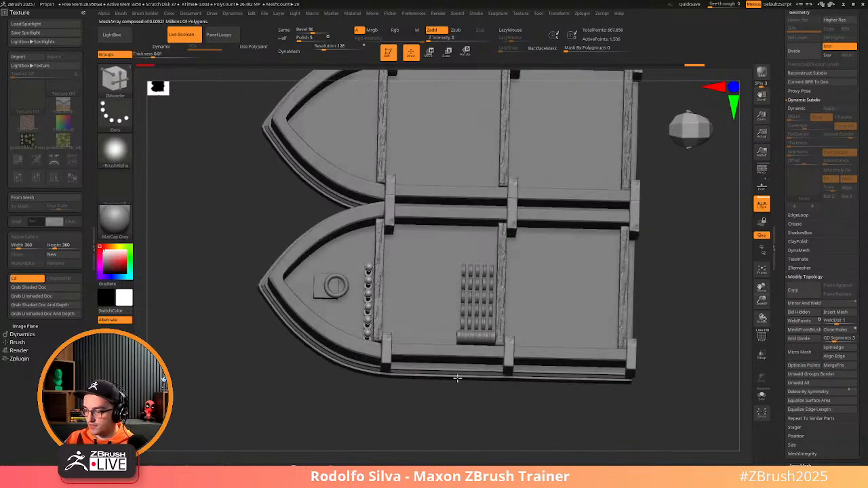
pyautogui.moveTo(785, 68); pyautogui.dragTo(782, 106)
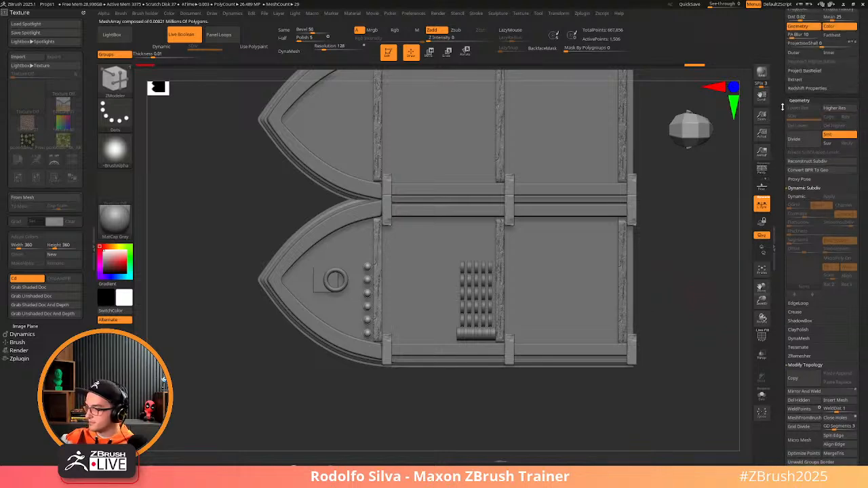
pyautogui.moveTo(656, 331)
pyautogui.mouseDown()
pyautogui.moveTo(679, 337)
pyautogui.moveTo(642, 325)
pyautogui.mouseUp()
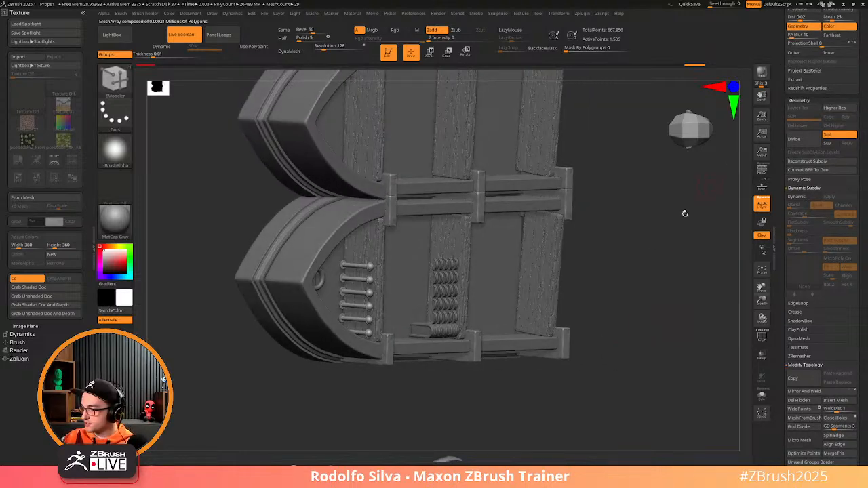
# Open the ArrayMesh settings of the scroll-shaped prop and reset its array
pyautogui.moveTo(782, 107); pyautogui.dragTo(775, 182)
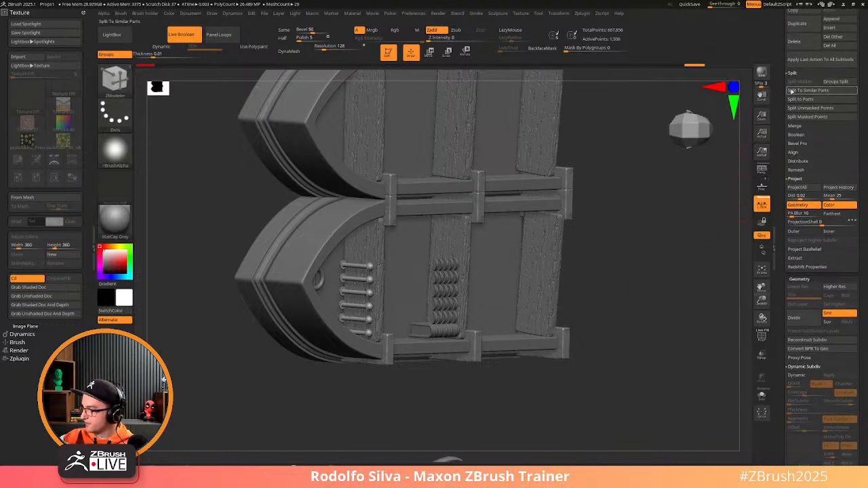
pyautogui.moveTo(780, 150)
pyautogui.mouseDown()
pyautogui.moveTo(781, 220)
pyautogui.moveTo(783, 155)
pyautogui.mouseUp()
pyautogui.click(804, 282)
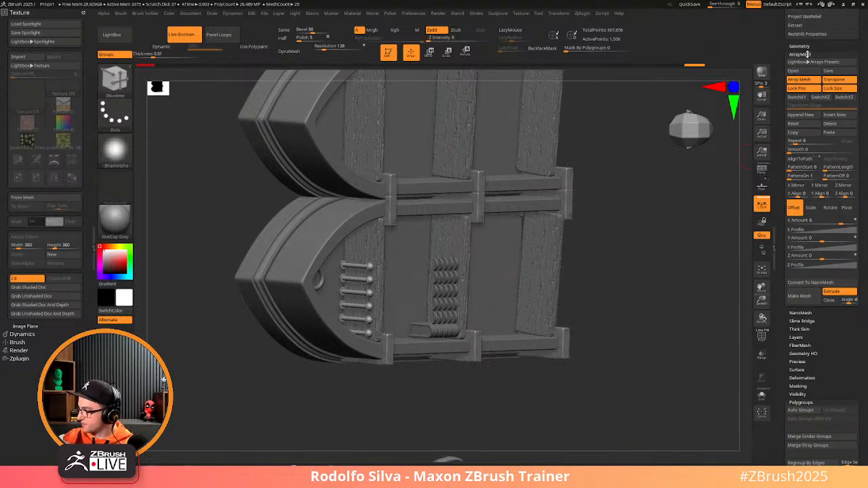
pyautogui.click(794, 124)
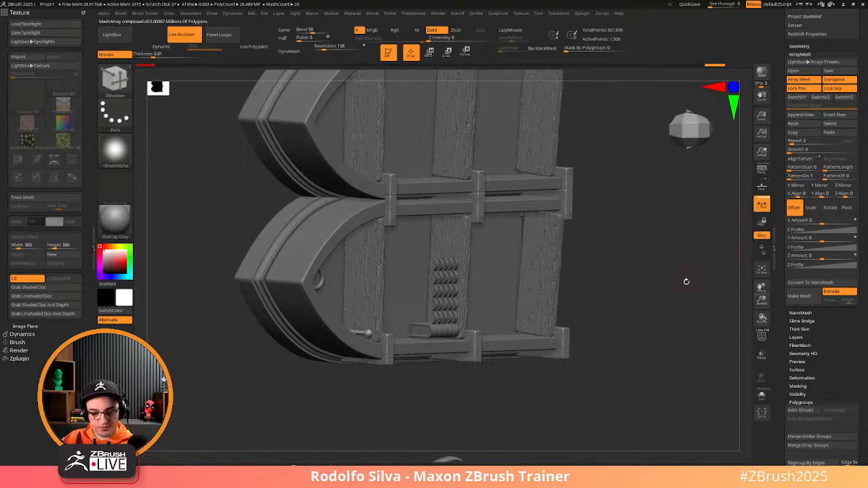
# Switch to the transpose line on the prop and turn off Lock Pos for its array
pyautogui.press('w')
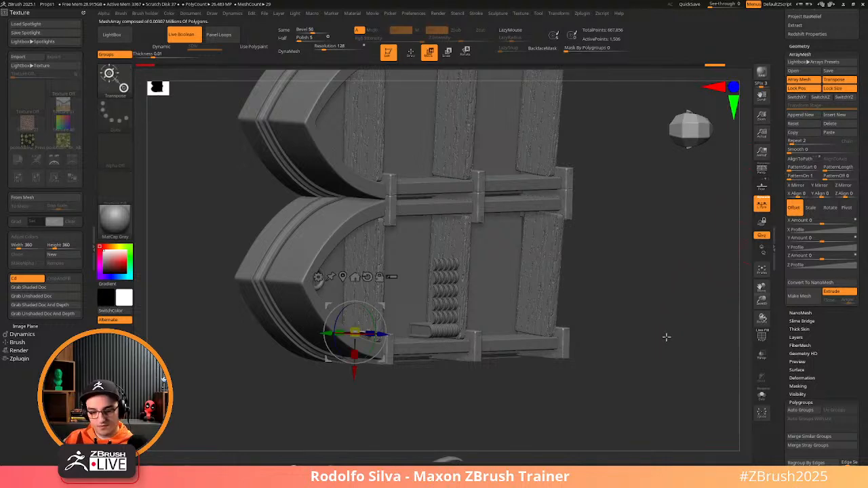
pyautogui.press('y')
pyautogui.keyDown('shift'); pyautogui.moveTo(667, 341); pyautogui.dragTo(659, 344); pyautogui.keyUp('shift')
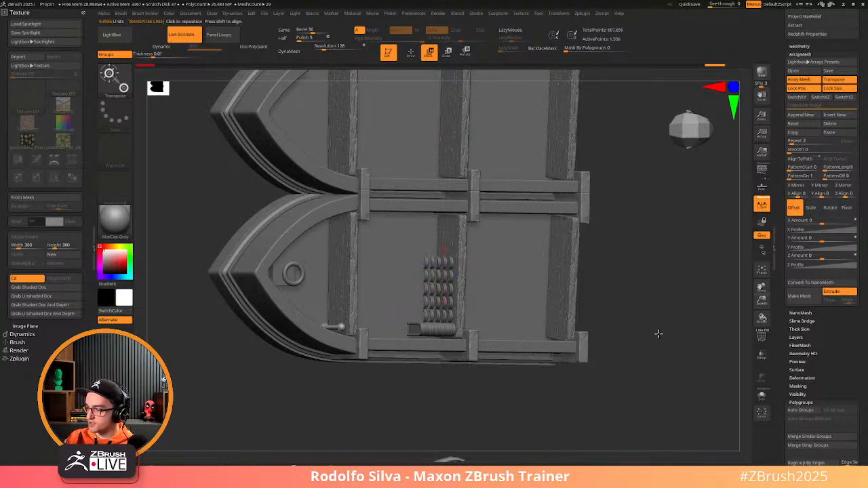
pyautogui.press('p')
pyautogui.click(814, 89)
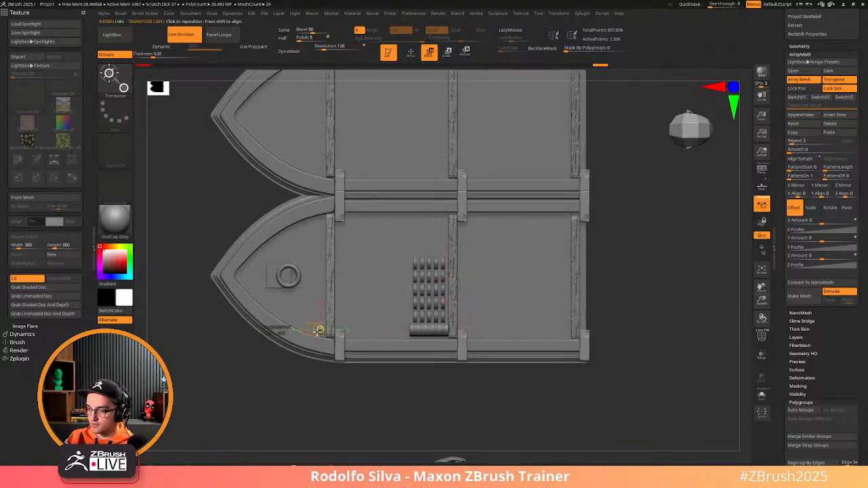
pyautogui.moveTo(474, 399); pyautogui.dragTo(584, 366)
pyautogui.keyDown('ctrl'); pyautogui.moveTo(675, 339); pyautogui.dragTo(702, 320, button='right'); pyautogui.keyUp('ctrl')
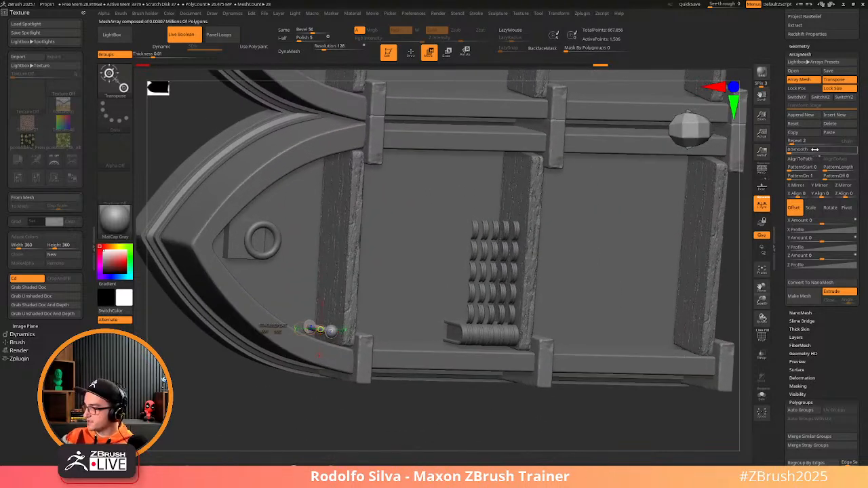
# Try an array X offset of 1, then turn off Lock Size and reset the array stage
pyautogui.moveTo(822, 221); pyautogui.dragTo(832, 222)
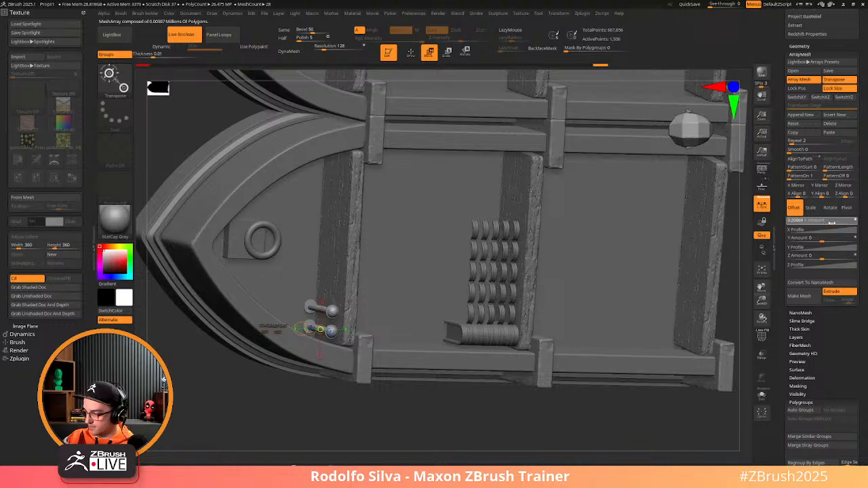
pyautogui.press('Return')
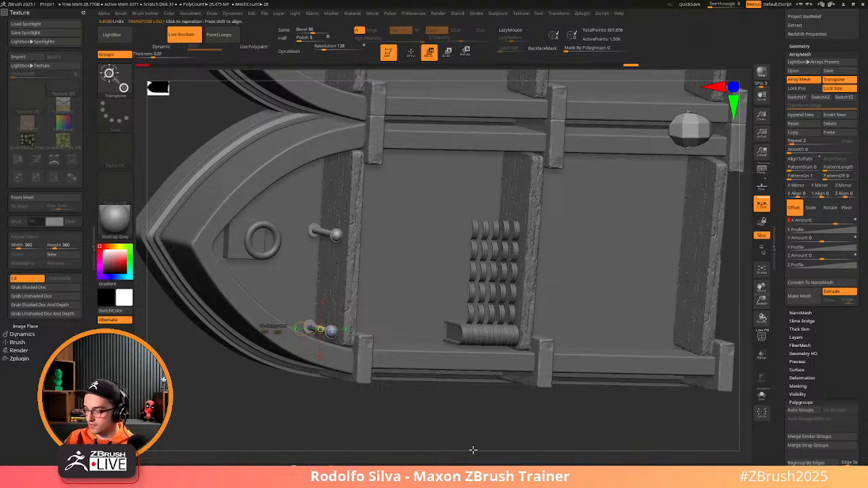
pyautogui.moveTo(473, 450); pyautogui.dragTo(496, 429)
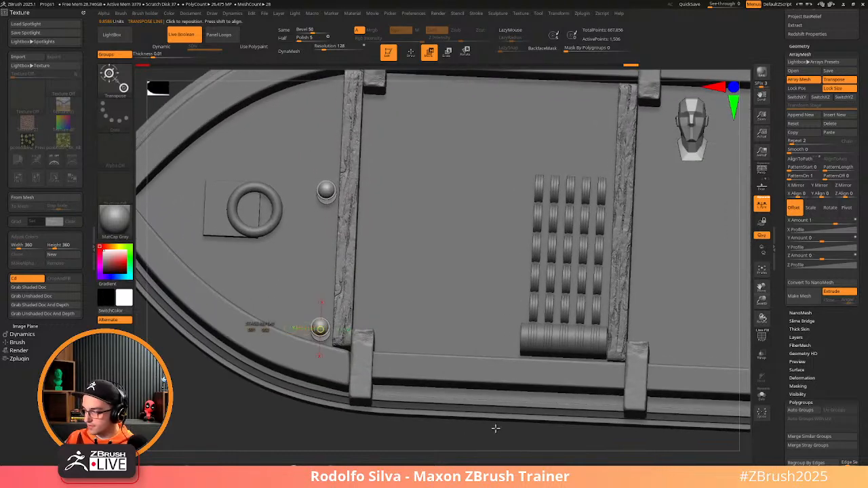
pyautogui.click(795, 123)
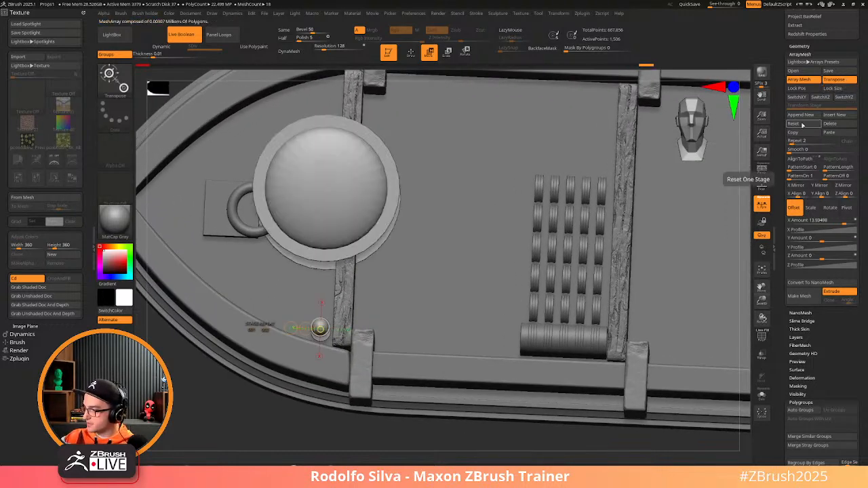
pyautogui.click(803, 125)
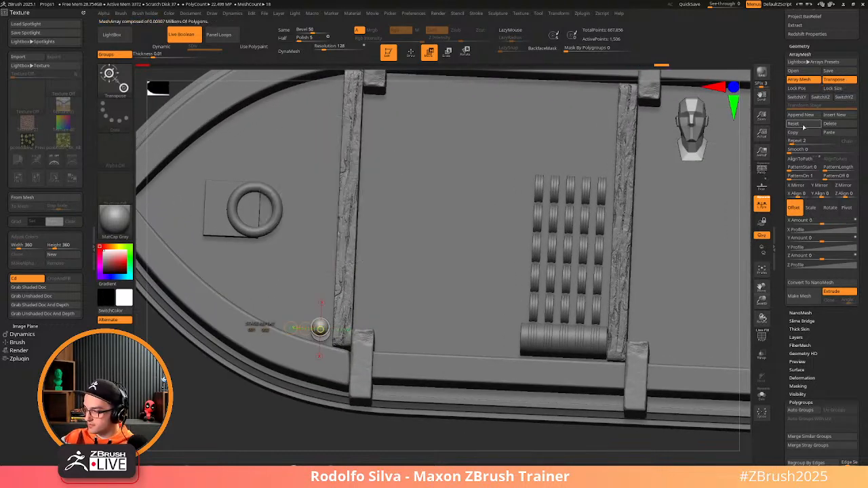
# Try array X offsets of 1 and 2 for the repeated prop
pyautogui.click(836, 221)
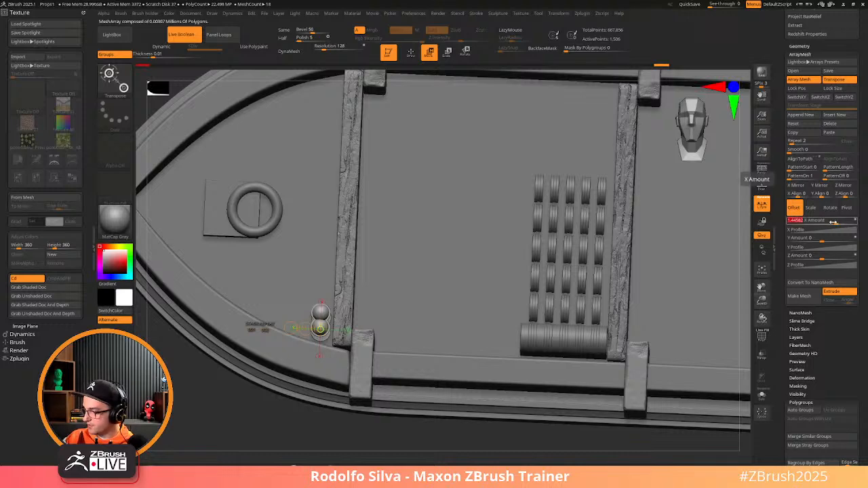
pyautogui.press('Return')
pyautogui.keyDown('shift'); pyautogui.moveTo(437, 426); pyautogui.dragTo(438, 439); pyautogui.keyUp('shift')
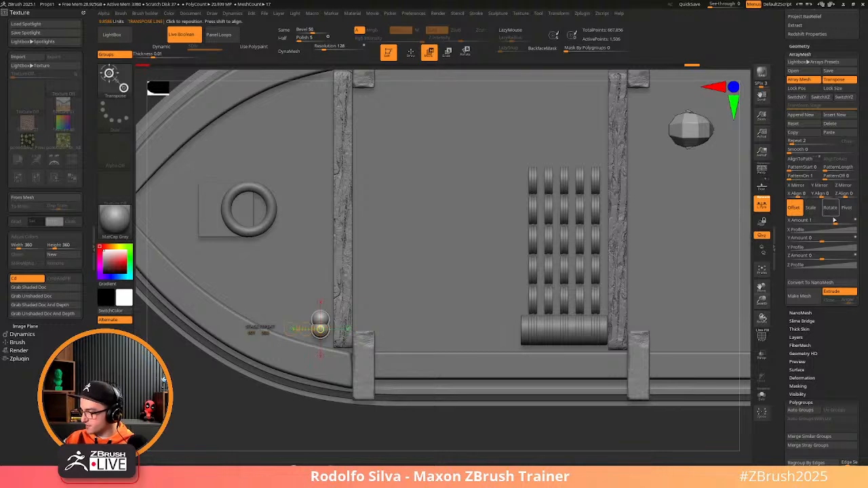
pyautogui.click(834, 221)
pyautogui.write('2')
pyautogui.press('Return')
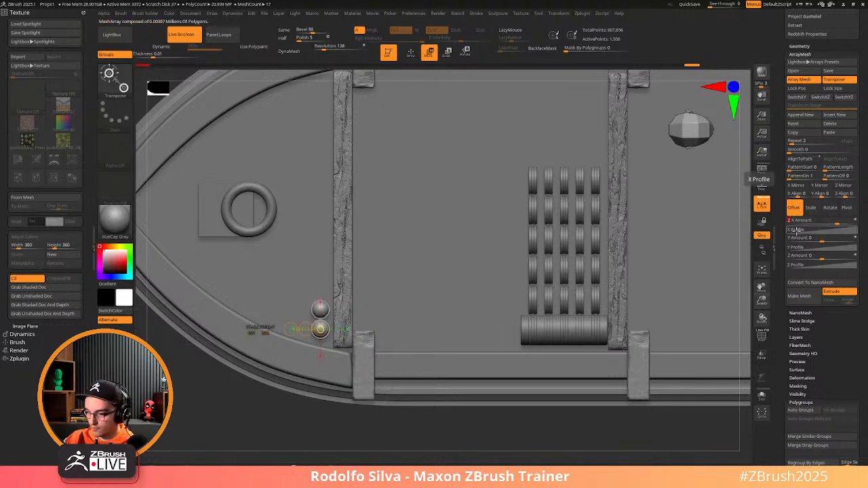
# Set the prop's array to 10 repeats with an X offset of 10 and return to Draw mode
pyautogui.click(809, 142)
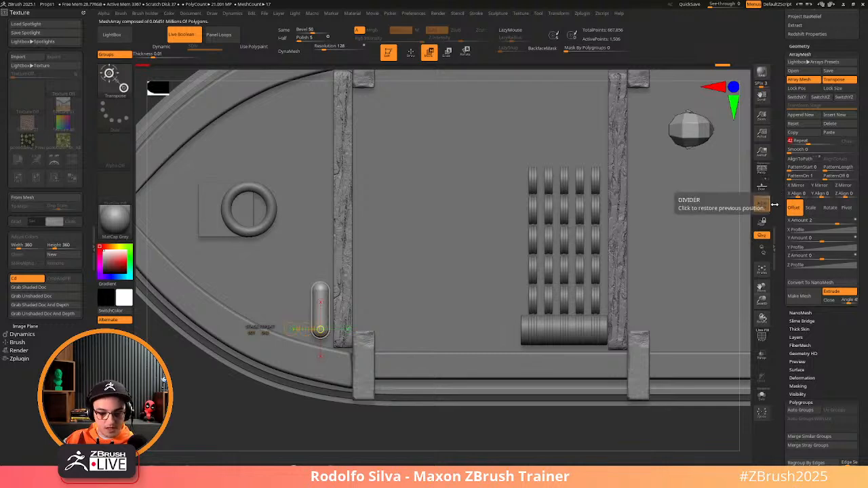
pyautogui.hotkey('ctrl', 'z')
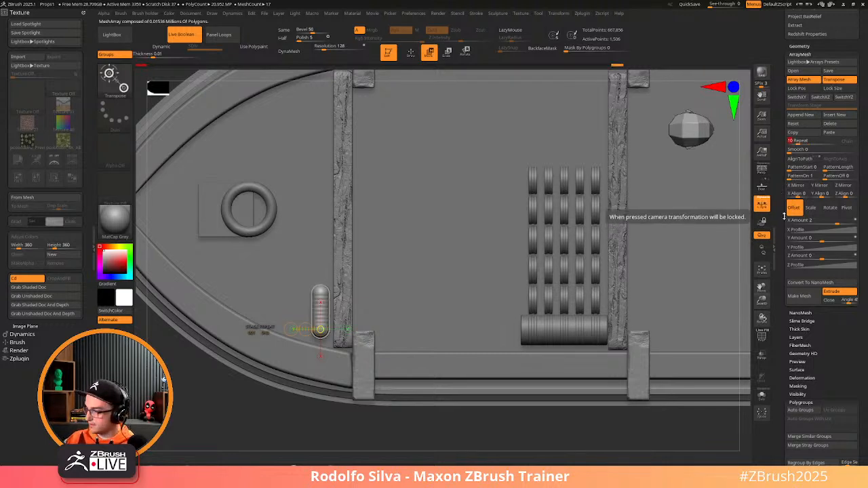
pyautogui.click(817, 220)
pyautogui.write('20')
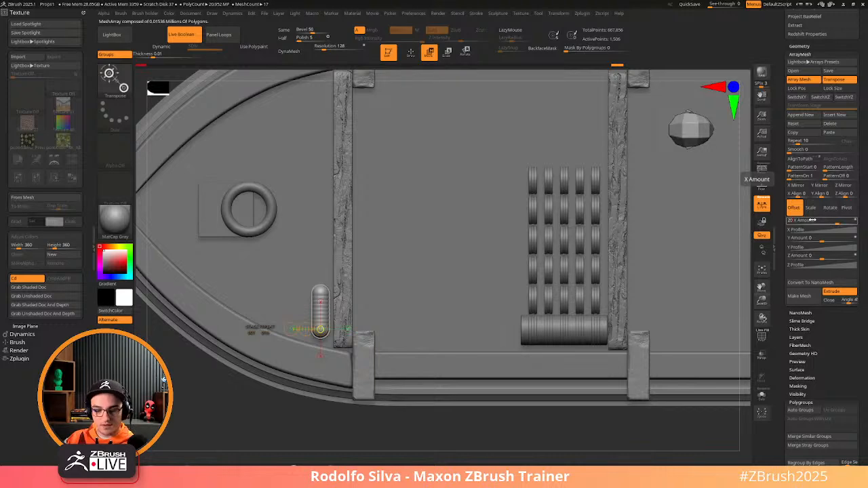
pyautogui.press('Return')
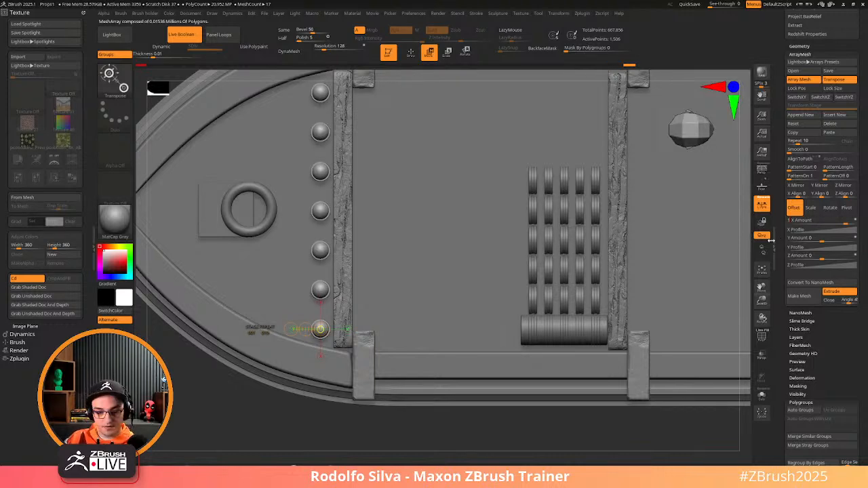
pyautogui.press('Return')
pyautogui.moveTo(554, 422)
pyautogui.keyDown('ctrl'); pyautogui.mouseDown(button='right')
pyautogui.moveTo(555, 409)
pyautogui.moveTo(563, 430)
pyautogui.moveTo(565, 419)
pyautogui.moveTo(546, 409)
pyautogui.moveTo(583, 332)
pyautogui.moveTo(635, 316)
pyautogui.moveTo(624, 319)
pyautogui.mouseUp(button='right'); pyautogui.keyUp('ctrl')
pyautogui.press('q')
pyautogui.keyDown('alt'); pyautogui.moveTo(232, 358); pyautogui.dragTo(239, 341, button='right'); pyautogui.keyUp('alt')
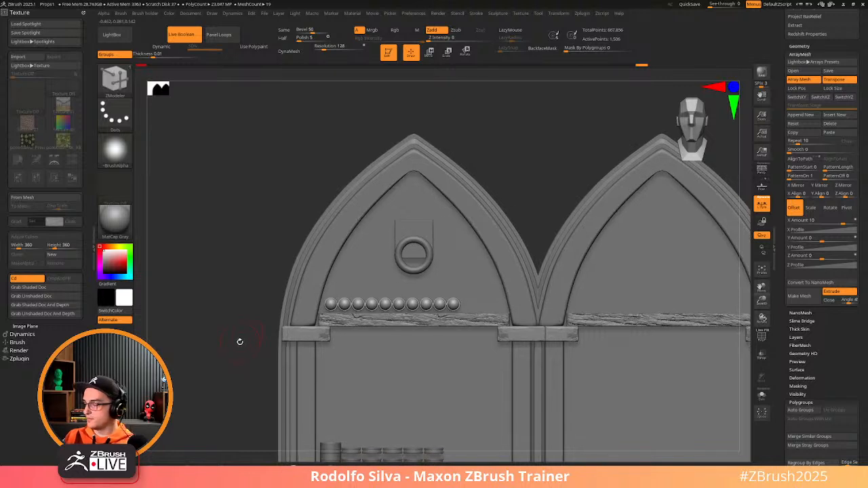
# Append a new stage to the prop's array
pyautogui.click(807, 115)
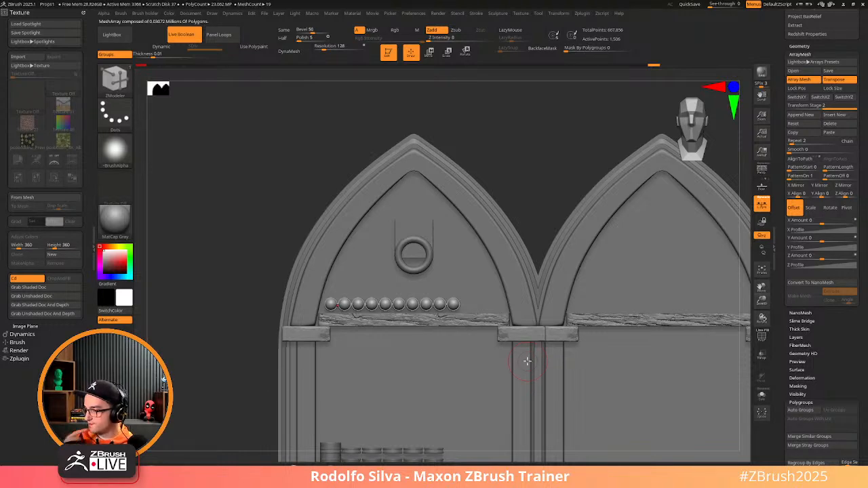
pyautogui.moveTo(238, 361); pyautogui.dragTo(225, 381)
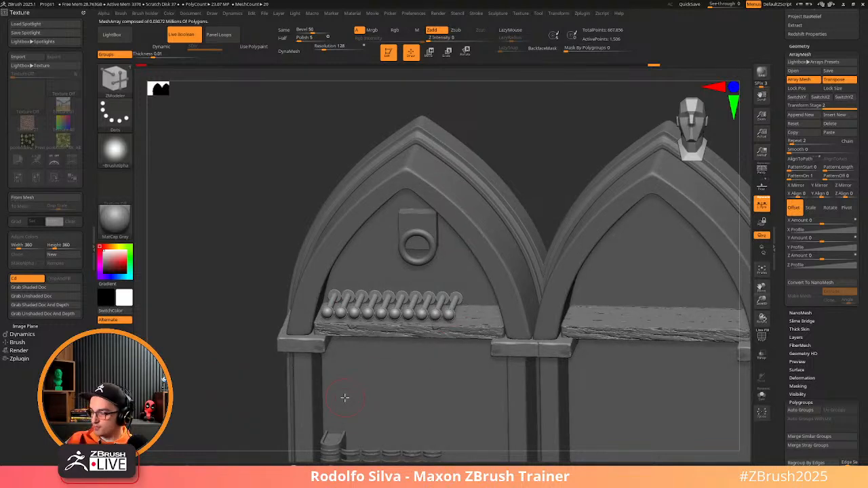
pyautogui.keyDown('alt'); pyautogui.moveTo(218, 382); pyautogui.dragTo(246, 329); pyautogui.keyUp('alt')
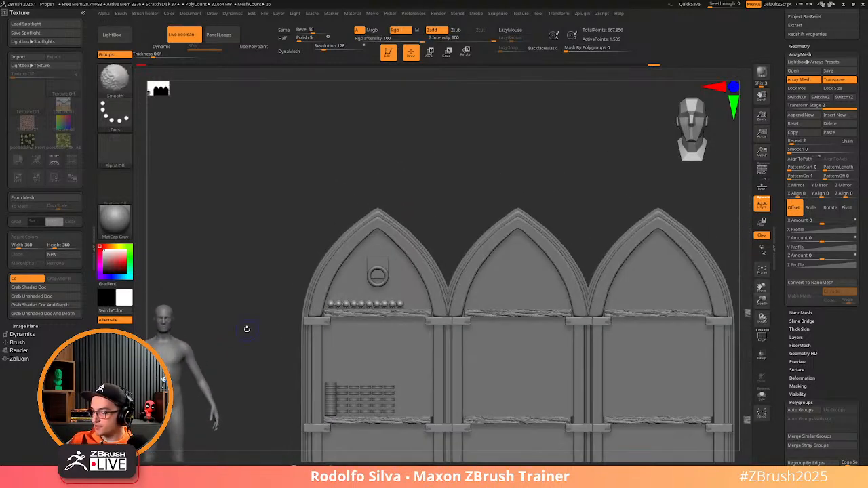
# Select the bookcase's back panel, show its wireframe, and isolate it for editing with the ZModeler brush
pyautogui.hotkey('shift', 'f')
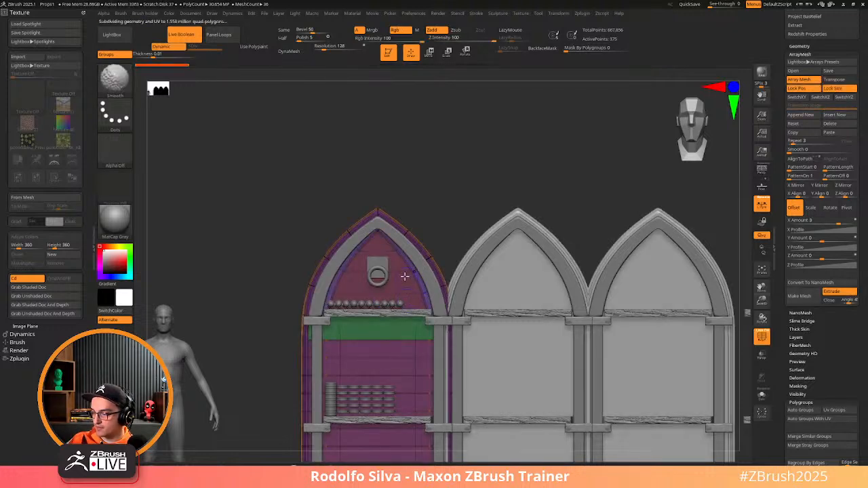
pyautogui.press('b')
pyautogui.press('z')
pyautogui.press('m')
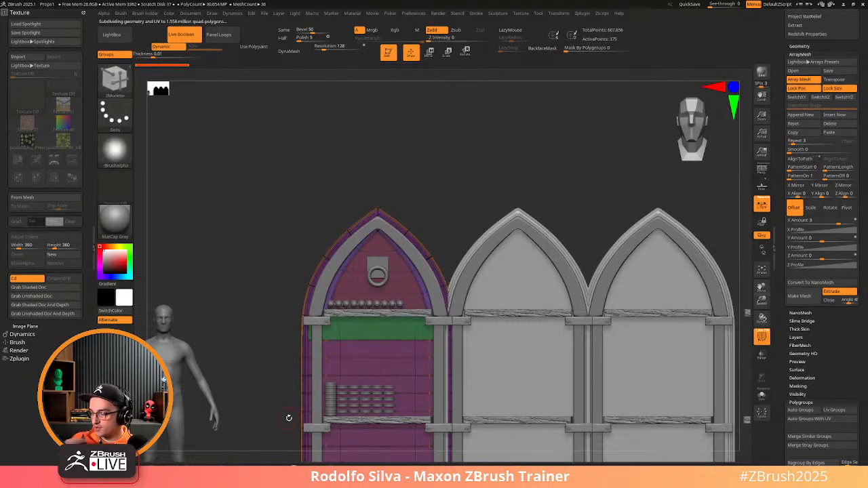
pyautogui.keyDown('alt'); pyautogui.moveTo(458, 216); pyautogui.dragTo(519, 168); pyautogui.keyUp('alt')
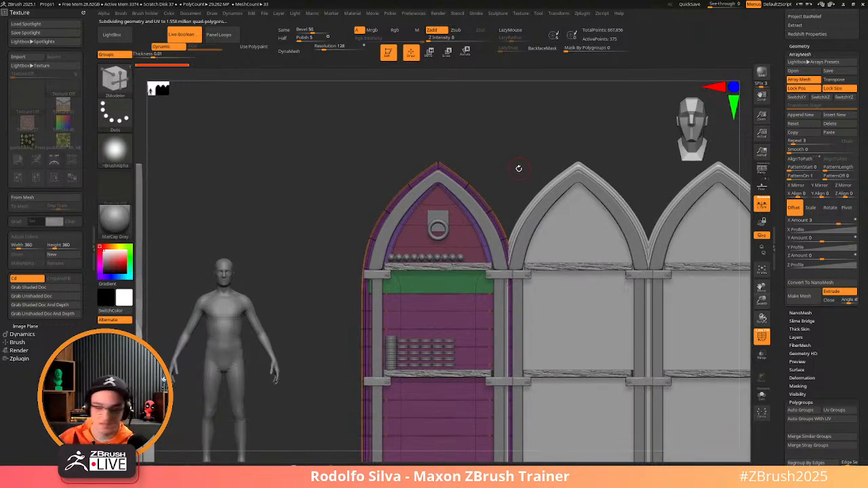
pyautogui.moveTo(519, 169); pyautogui.dragTo(508, 199)
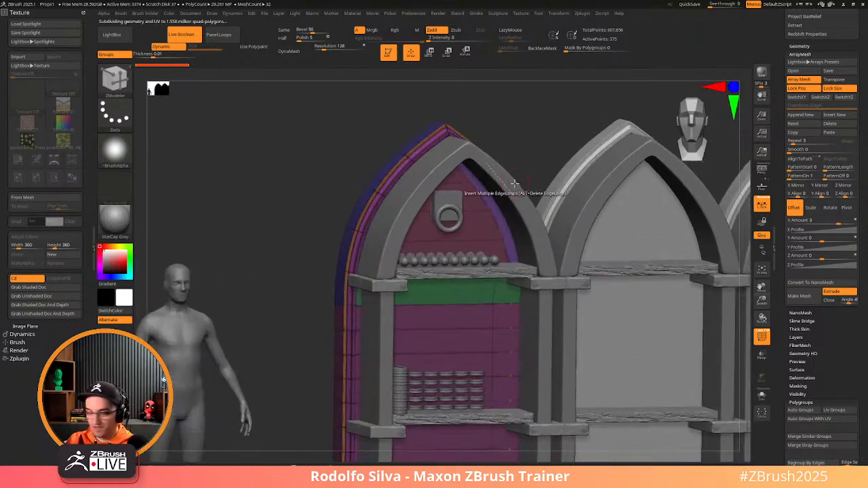
pyautogui.hotkey('alt', 's')
pyautogui.hotkey('shift', 'd')
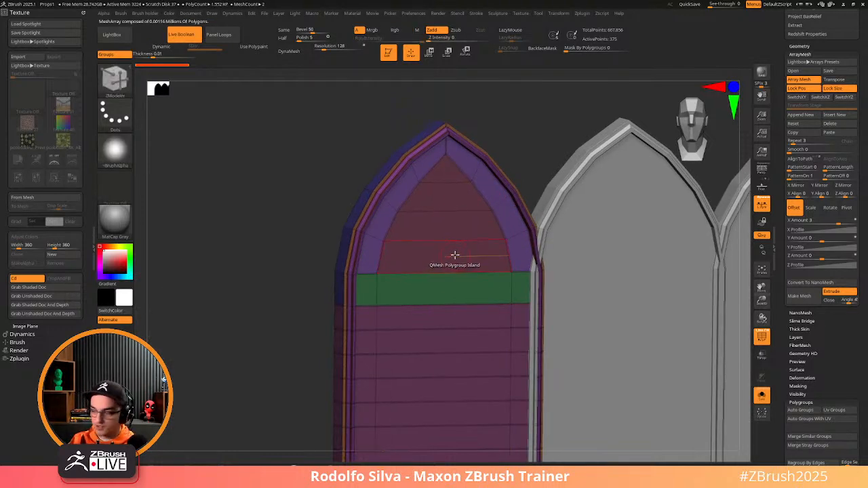
# Assign a new polygroup to the back panel's arched top and isolate it as a separate piece
pyautogui.press('space')
pyautogui.click(530, 282)
pyautogui.click(451, 255)
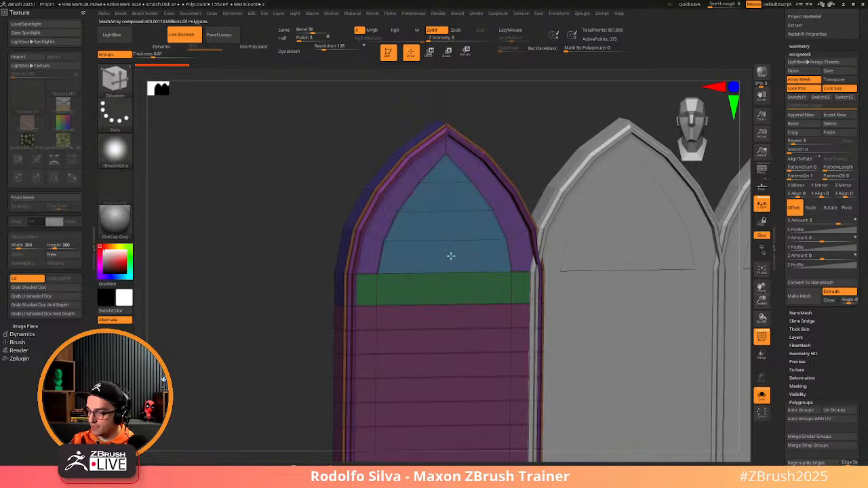
pyautogui.press('alt')
pyautogui.press('alt')
pyautogui.press('alt')
pyautogui.press('alt')
pyautogui.moveTo(460, 261); pyautogui.dragTo(482, 270)
pyautogui.hotkey('ctrl', 'shift')
pyautogui.keyDown('ctrl'); pyautogui.keyDown('shift'); pyautogui.click(452, 163); pyautogui.keyUp('shift'); pyautogui.keyUp('ctrl')
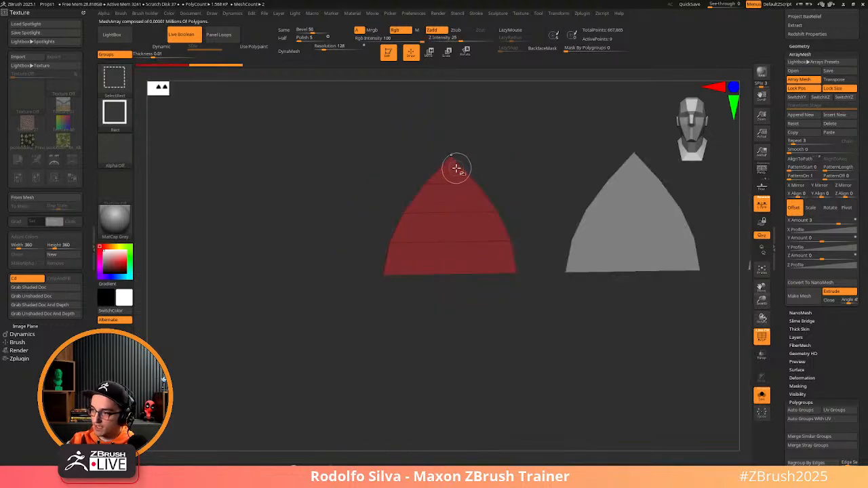
# Restore the full back panel and show the rest of the bookcase with dynamic subdivision on
pyautogui.hotkey('ctrl', 'z')
pyautogui.hotkey('ctrl', 'z')
pyautogui.press('space')
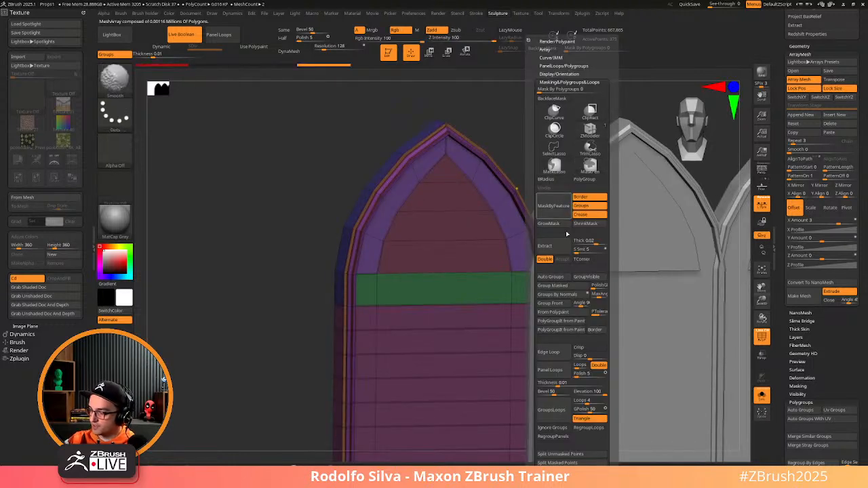
pyautogui.scroll(-5, 562, 325)
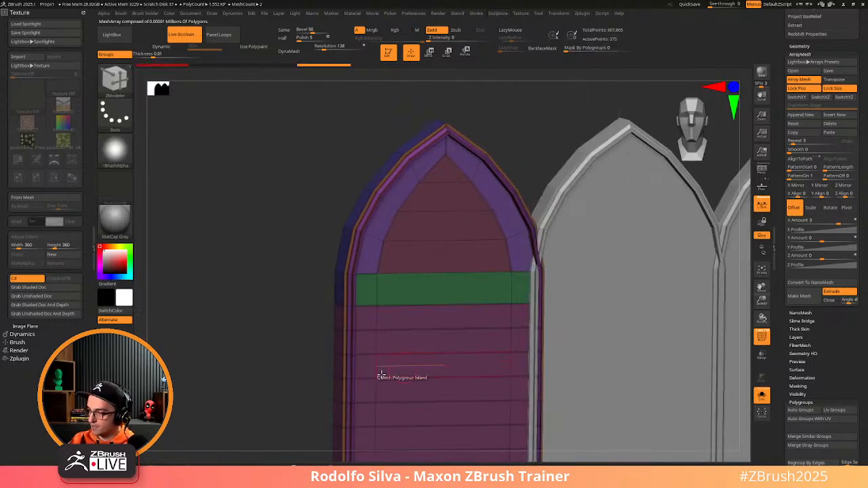
pyautogui.hotkey('ctrl', 'shift', 'z')
pyautogui.hotkey('alt', 's')
pyautogui.press('d')
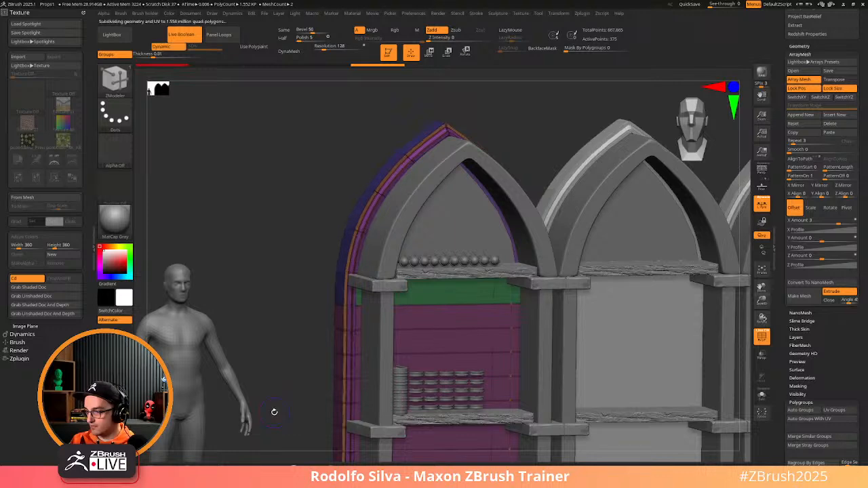
# Make the bookcase's arched top panel the active piece, show its wireframe, and switch to the ZModeler brush
pyautogui.hotkey('shift', 'f')
pyautogui.keyDown('alt'); pyautogui.click(473, 248); pyautogui.keyUp('alt')
pyautogui.hotkey('shift', 'f')
pyautogui.press('b')
pyautogui.press('z')
pyautogui.press('m')
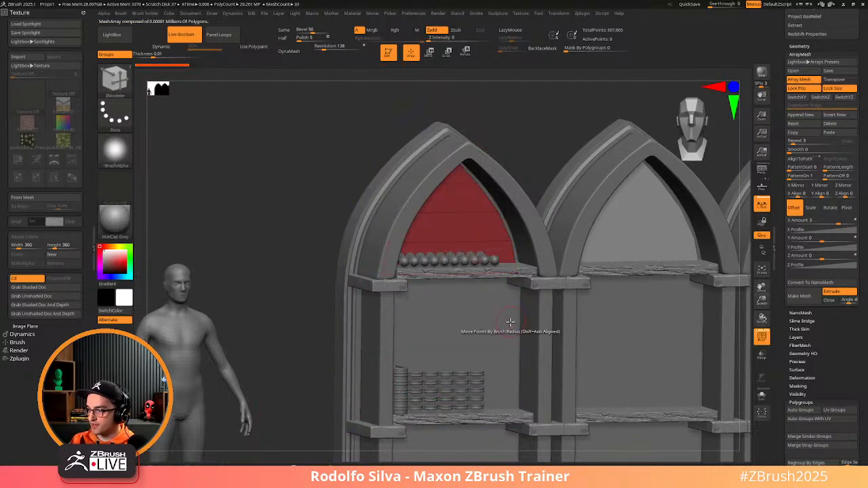
# Try to scale the arched panel up uniformly from a pivot at its base
pyautogui.moveTo(327, 336)
pyautogui.keyDown('shift'); pyautogui.mouseDown()
pyautogui.moveTo(294, 327)
pyautogui.moveTo(312, 312)
pyautogui.mouseUp(); pyautogui.keyUp('shift')
pyautogui.press('w')
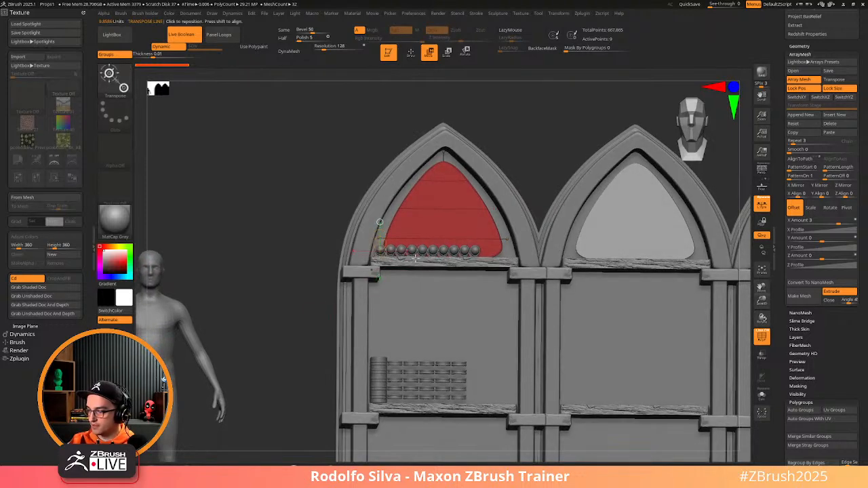
pyautogui.press('y')
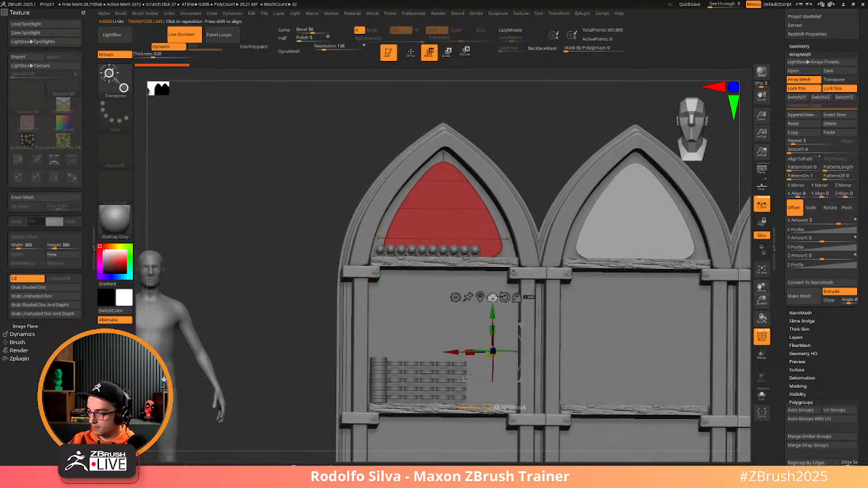
pyautogui.click(442, 204)
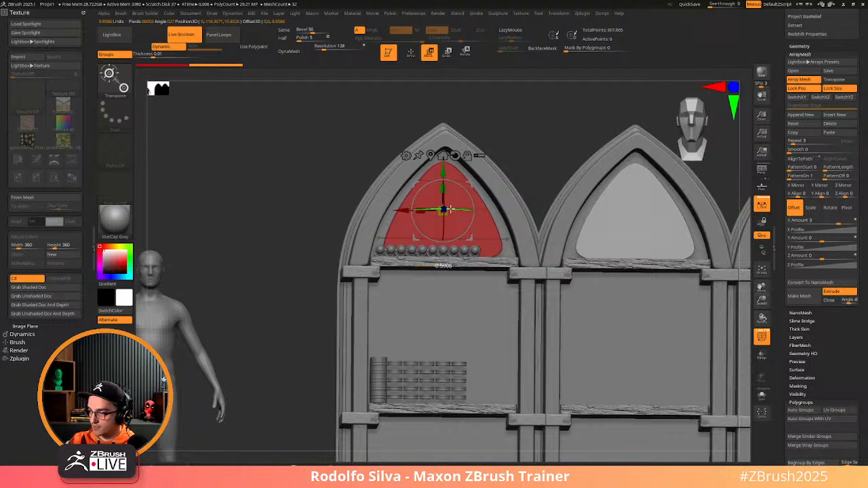
pyautogui.moveTo(294, 320); pyautogui.dragTo(271, 319)
pyautogui.keyDown('alt'); pyautogui.moveTo(449, 177); pyautogui.dragTo(450, 227); pyautogui.keyUp('alt')
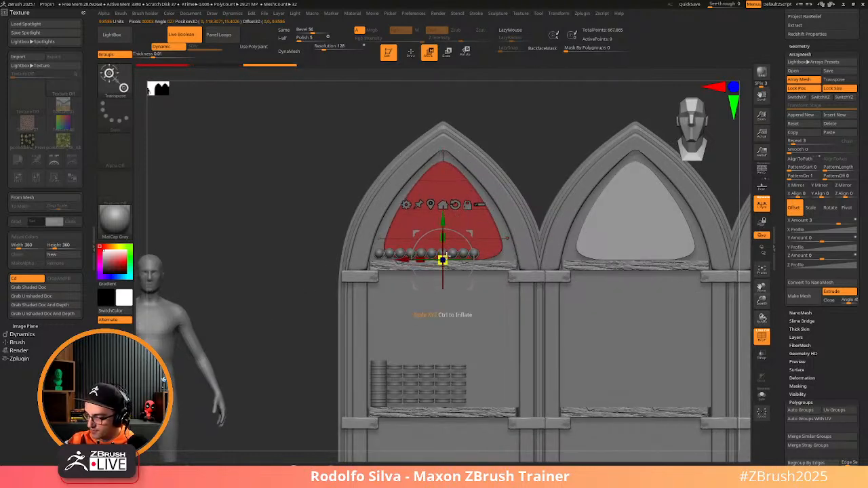
pyautogui.moveTo(446, 257)
pyautogui.mouseDown()
pyautogui.moveTo(447, 238)
pyautogui.moveTo(444, 246)
pyautogui.mouseUp()
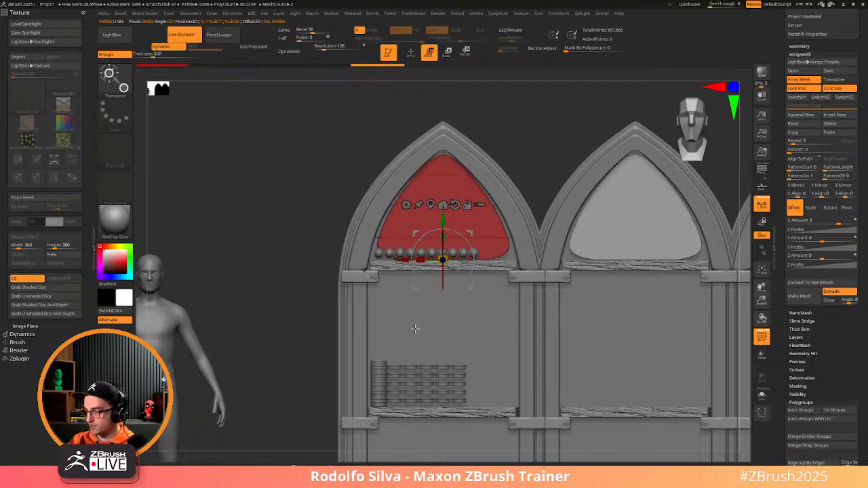
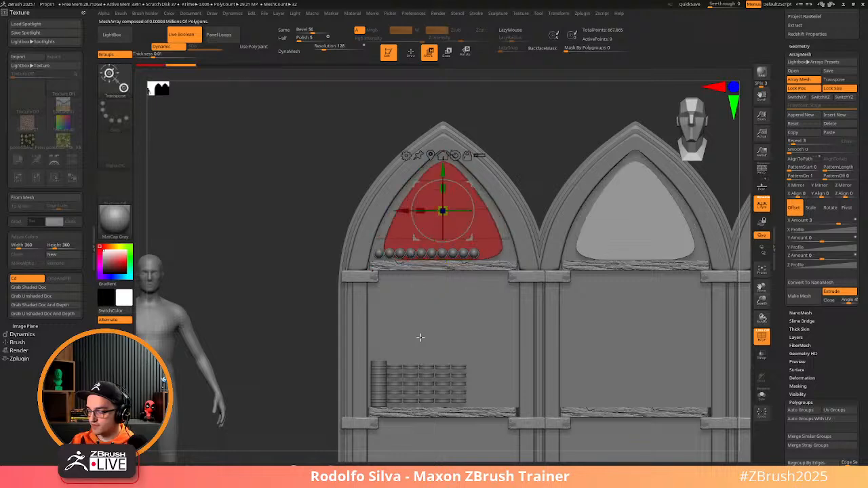
# Extrude the arched panel with the ZModeler brush to give it thickness
pyautogui.moveTo(251, 342); pyautogui.dragTo(284, 360)
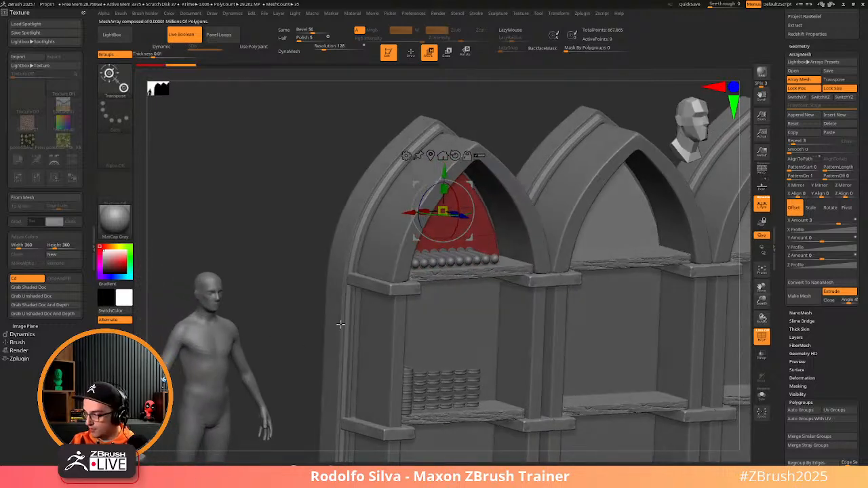
pyautogui.press('q')
pyautogui.click(491, 234)
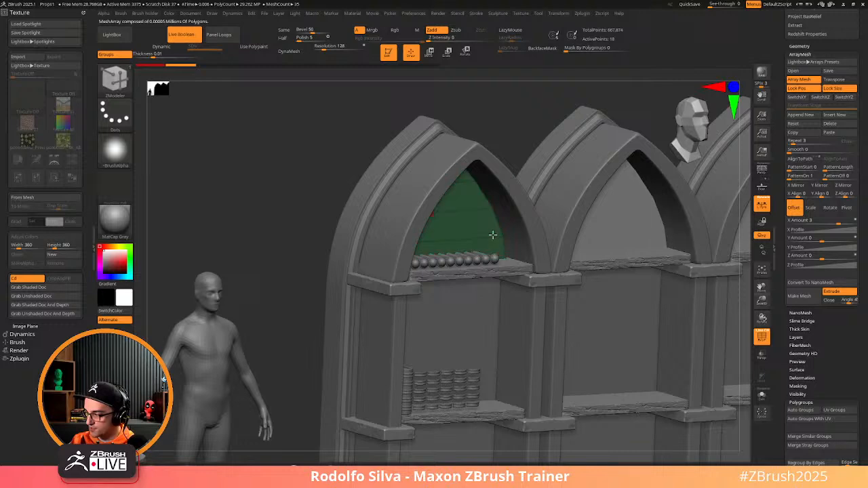
# Move the arched panel back in depth, turn on its dynamic subdivision, and scale it in X and Z to fill the arch
pyautogui.moveTo(326, 336); pyautogui.dragTo(296, 273)
pyautogui.press('w')
pyautogui.moveTo(421, 204); pyautogui.dragTo(440, 211)
pyautogui.keyDown('shift'); pyautogui.moveTo(318, 281); pyautogui.dragTo(267, 327); pyautogui.keyUp('shift')
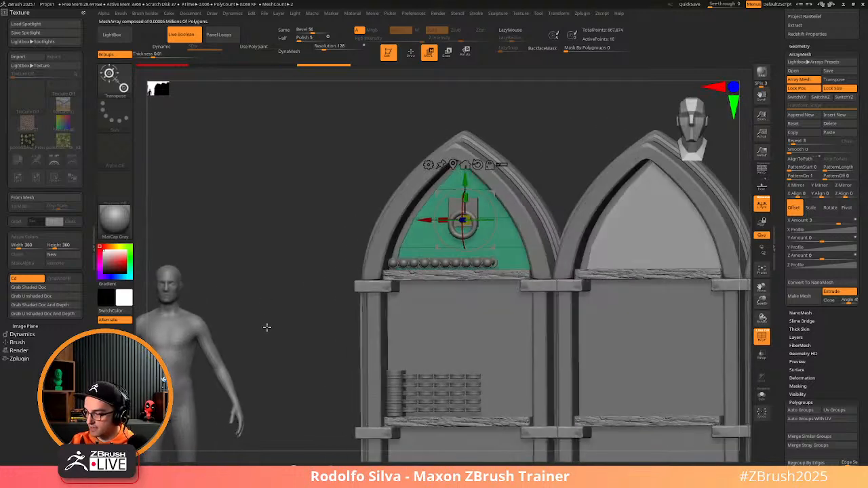
pyautogui.press('d')
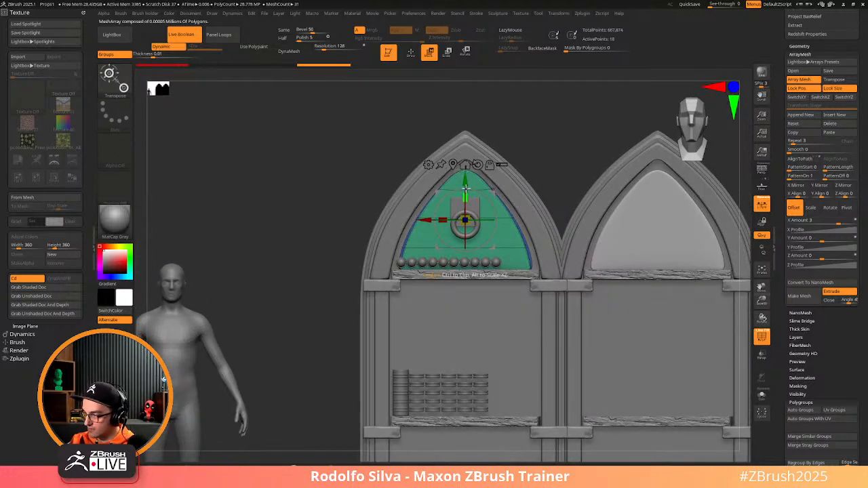
pyautogui.moveTo(465, 189)
pyautogui.keyDown('alt'); pyautogui.mouseDown()
pyautogui.moveTo(467, 227)
pyautogui.moveTo(478, 244)
pyautogui.moveTo(467, 267)
pyautogui.moveTo(470, 242)
pyautogui.mouseUp(); pyautogui.keyUp('alt')
pyautogui.moveTo(333, 339); pyautogui.dragTo(308, 384)
pyautogui.press('q')
# Select the row of spheres on the top shelf, step it back to a single un-arrayed sphere, and frame it
pyautogui.keyDown('alt'); pyautogui.click(412, 279); pyautogui.keyUp('alt')
pyautogui.hotkey('ctrl', 'shift', 'z')
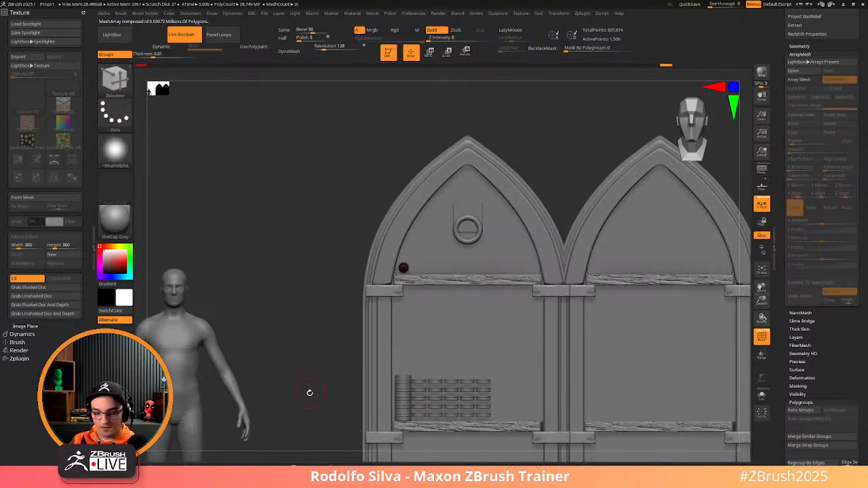
pyautogui.press('f')
pyautogui.keyDown('ctrl'); pyautogui.moveTo(430, 335); pyautogui.dragTo(430, 276, button='right'); pyautogui.keyUp('ctrl')
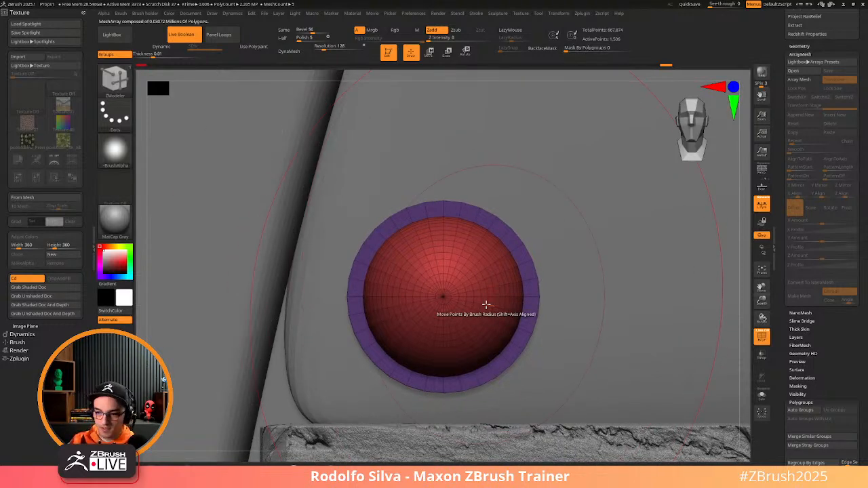
# Create a new InsertMesh brush from the sphere prop instead of appending it to the existing brush
pyautogui.press('b')
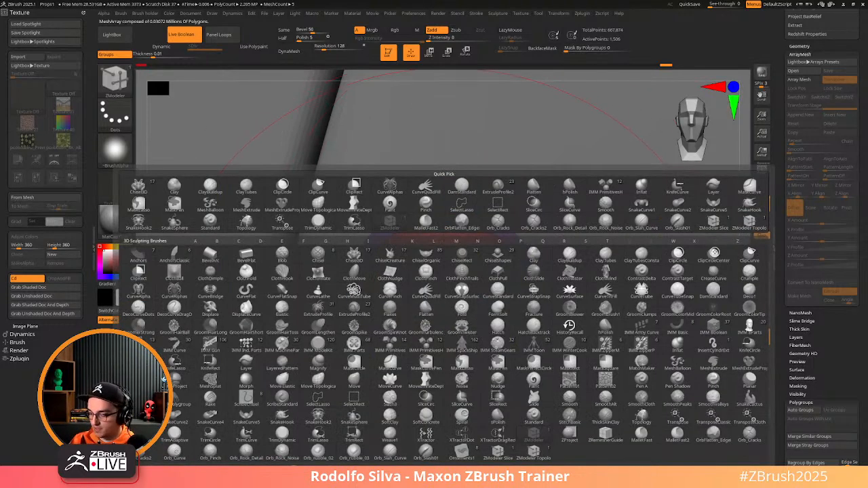
pyautogui.press('i')
pyautogui.press('m')
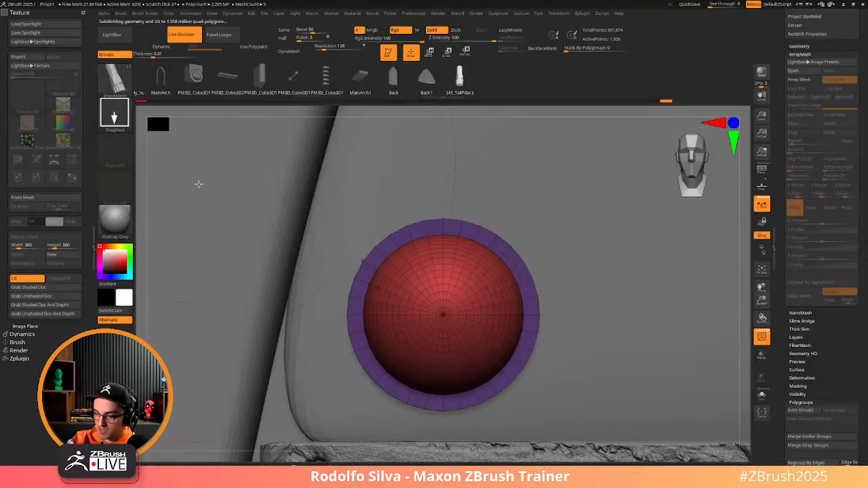
pyautogui.press('b')
pyautogui.press('i')
pyautogui.press('m')
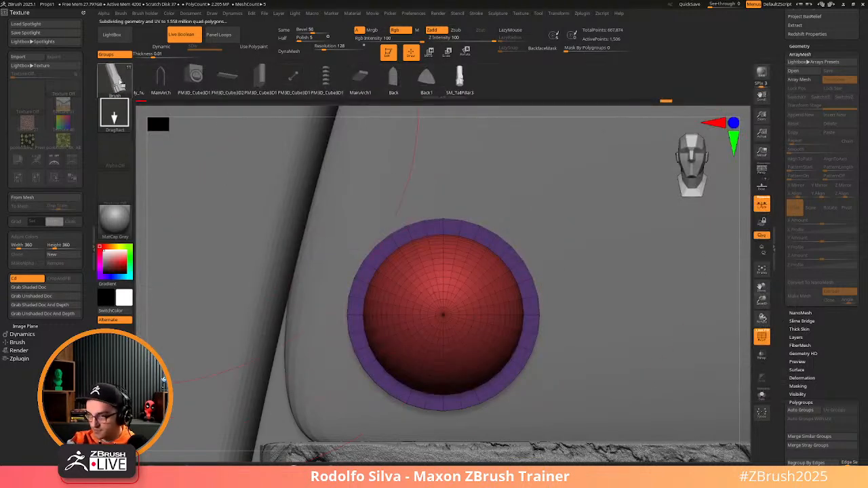
pyautogui.click(120, 80)
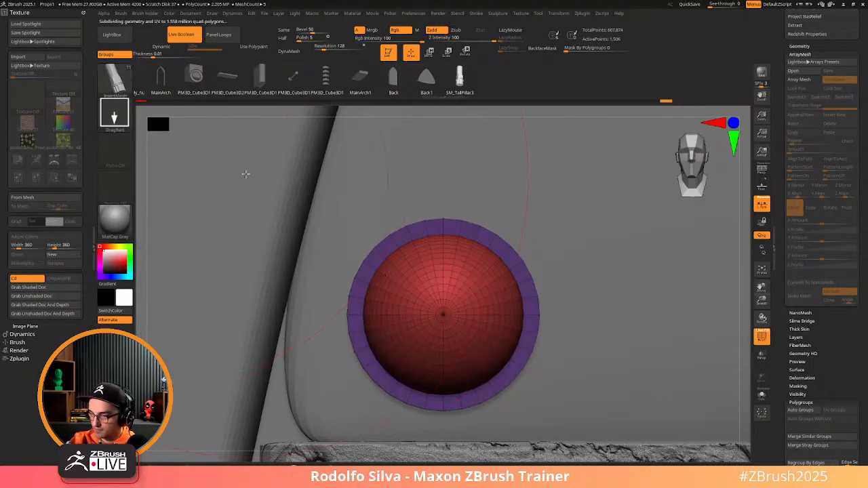
pyautogui.click(119, 80)
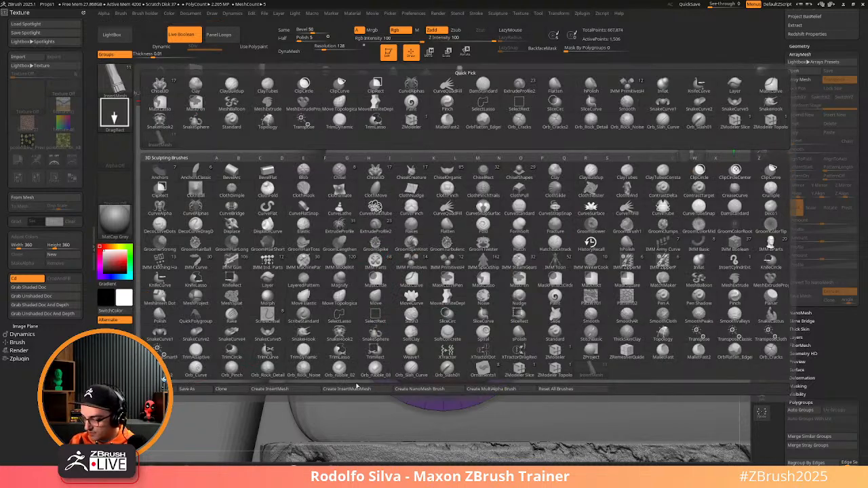
pyautogui.click(285, 389)
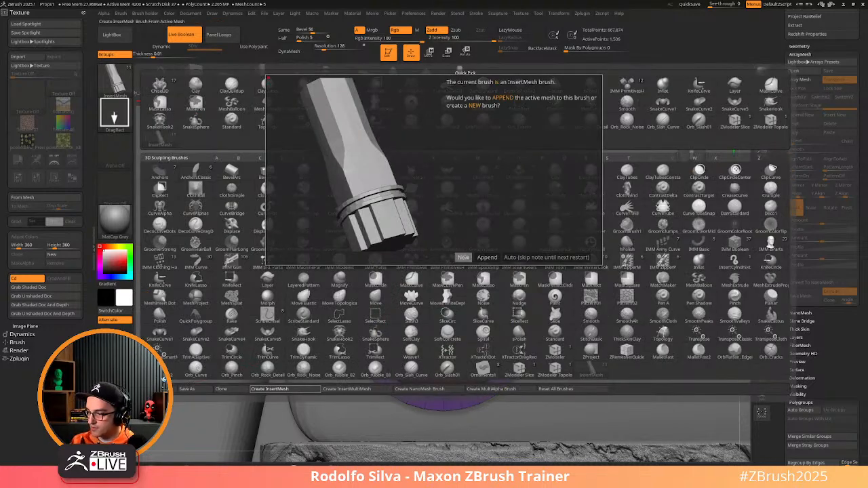
pyautogui.click(463, 257)
# Select the arched panel, apply its dynamic subdivision as real levels, and delete the lower subdivision levels
pyautogui.moveTo(440, 270); pyautogui.dragTo(449, 249, button='right')
pyautogui.moveTo(465, 299)
pyautogui.mouseDown(button='right')
pyautogui.moveTo(474, 305)
pyautogui.moveTo(467, 256)
pyautogui.moveTo(504, 210)
pyautogui.moveTo(473, 200)
pyautogui.moveTo(496, 188)
pyautogui.moveTo(494, 196)
pyautogui.mouseUp(button='right')
pyautogui.keyDown('alt'); pyautogui.click(467, 255); pyautogui.keyUp('alt')
pyautogui.hotkey('ctrl', '2')
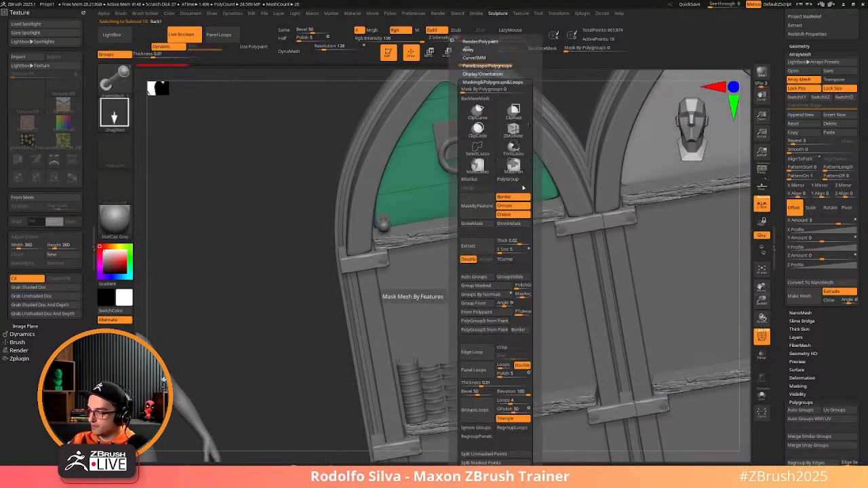
pyautogui.moveTo(787, 48); pyautogui.dragTo(801, 134)
pyautogui.click(808, 132)
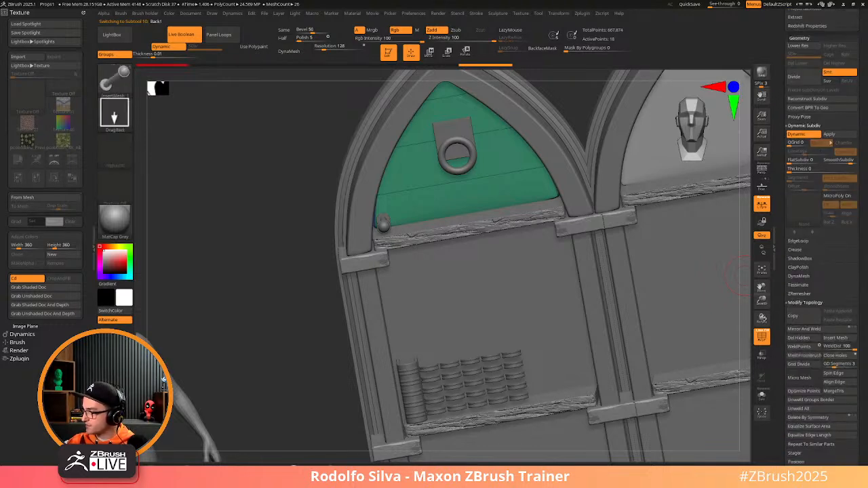
pyautogui.click(829, 134)
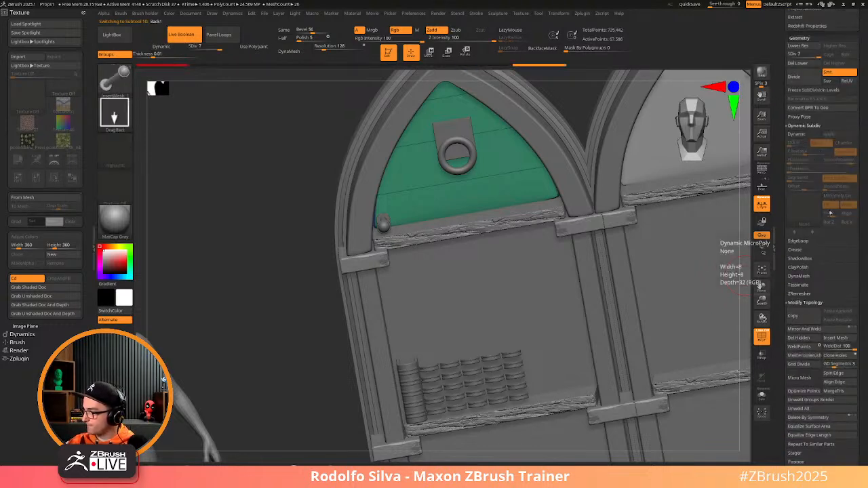
pyautogui.click(807, 63)
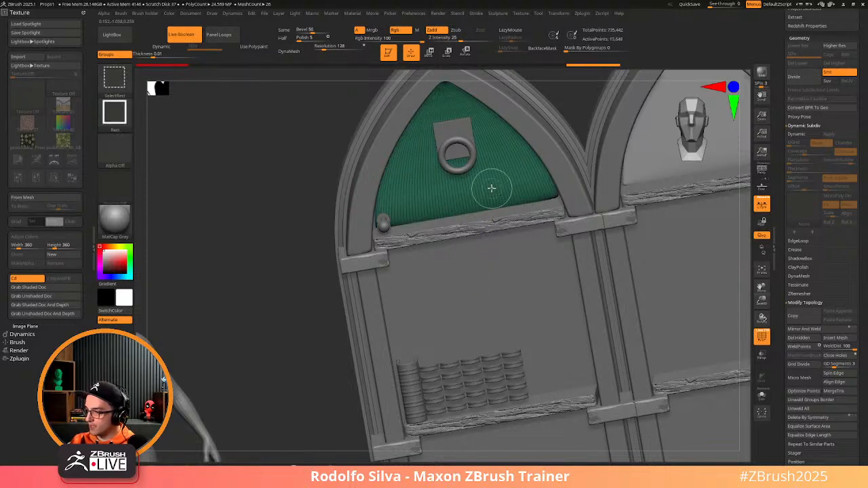
# Delete the arched panel's hidden geometry, keeping only its visible front face
pyautogui.moveTo(288, 340); pyautogui.dragTo(310, 298)
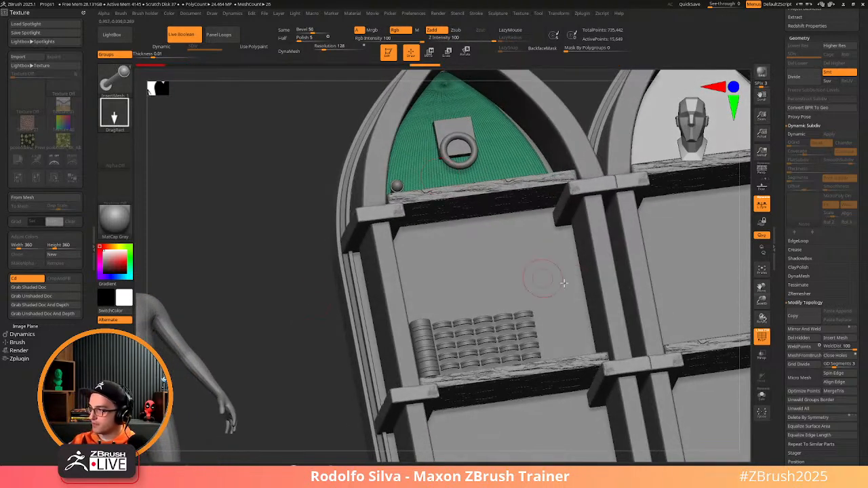
pyautogui.hotkey('ctrl', 'space')
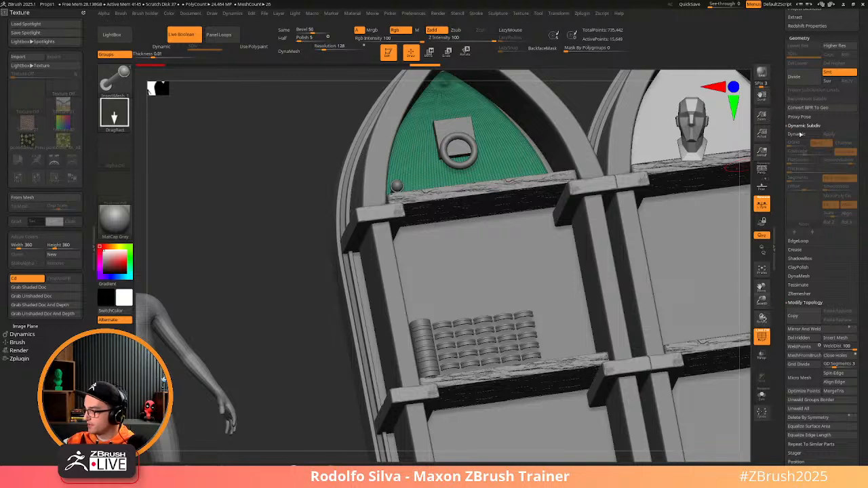
pyautogui.click(807, 337)
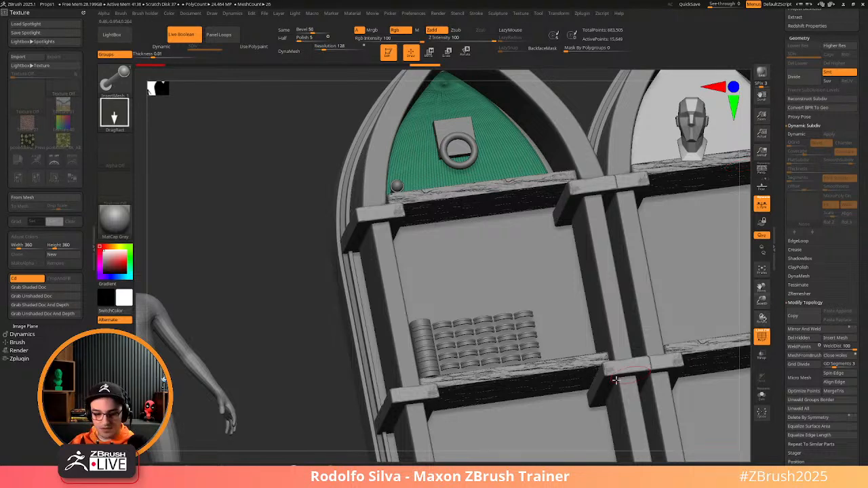
# Solo the arched panel and flatten it with a ClipCurve cut from the side view
pyautogui.click(761, 395)
pyautogui.moveTo(352, 370); pyautogui.dragTo(543, 314)
pyautogui.keyDown('shift'); pyautogui.moveTo(419, 334); pyautogui.dragTo(400, 329); pyautogui.keyUp('shift')
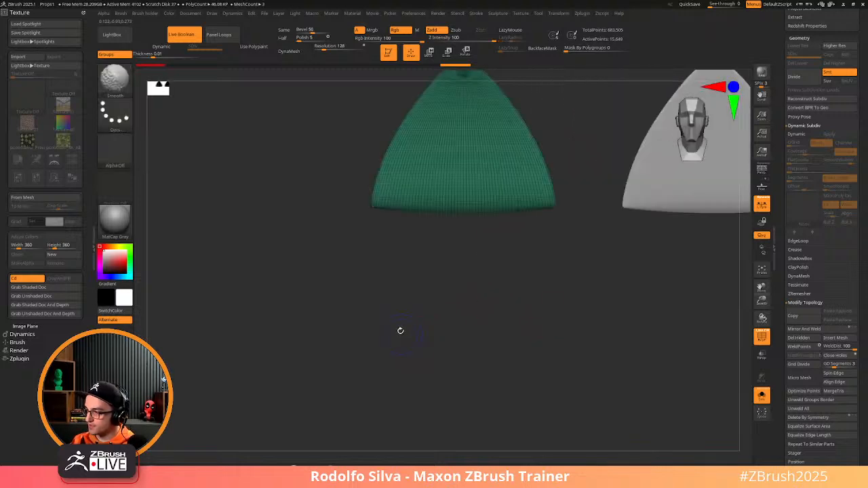
pyautogui.keyDown('alt'); pyautogui.moveTo(458, 317); pyautogui.dragTo(463, 380); pyautogui.keyUp('alt')
pyautogui.moveTo(463, 379); pyautogui.dragTo(520, 375)
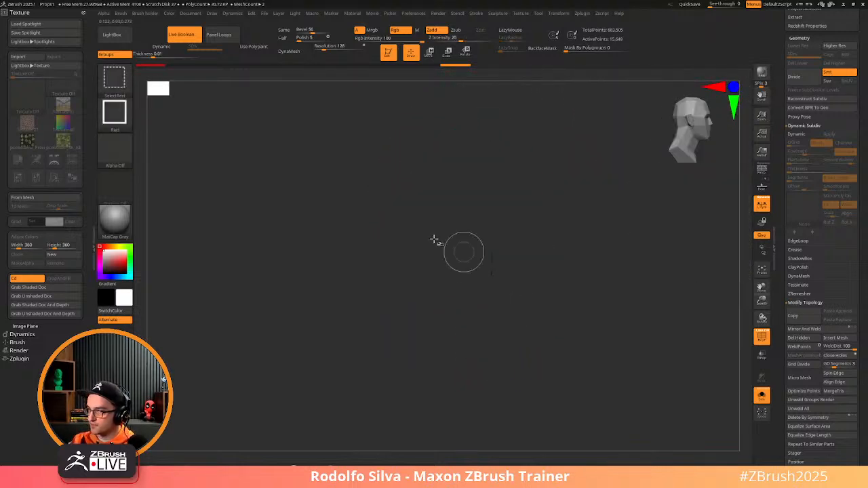
pyautogui.keyDown('ctrl'); pyautogui.keyDown('shift'); pyautogui.click(116, 78); pyautogui.keyUp('shift'); pyautogui.keyUp('ctrl')
pyautogui.click(116, 77)
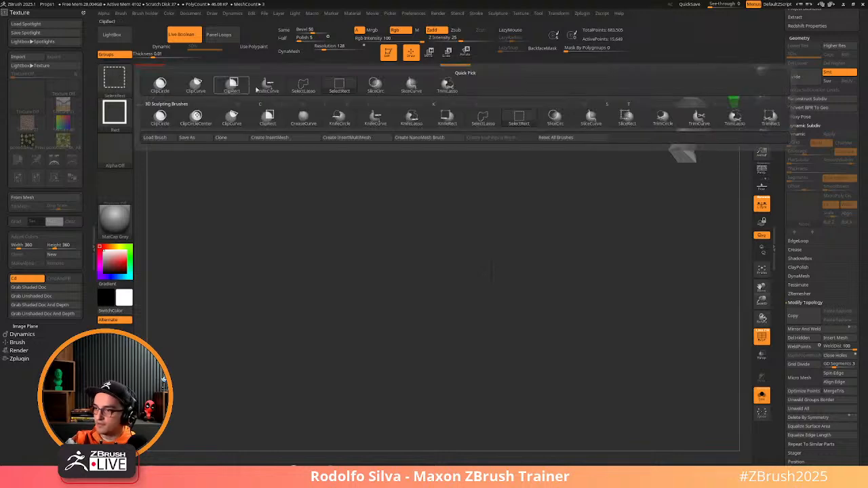
pyautogui.click(195, 85)
pyautogui.moveTo(491, 112)
pyautogui.keyDown('ctrl'); pyautogui.keyDown('shift'); pyautogui.mouseDown()
pyautogui.moveTo(495, 367)
pyautogui.moveTo(513, 348)
pyautogui.moveTo(478, 342)
pyautogui.moveTo(527, 347)
pyautogui.moveTo(531, 338)
pyautogui.mouseUp(); pyautogui.keyUp('shift'); pyautogui.keyUp('ctrl')
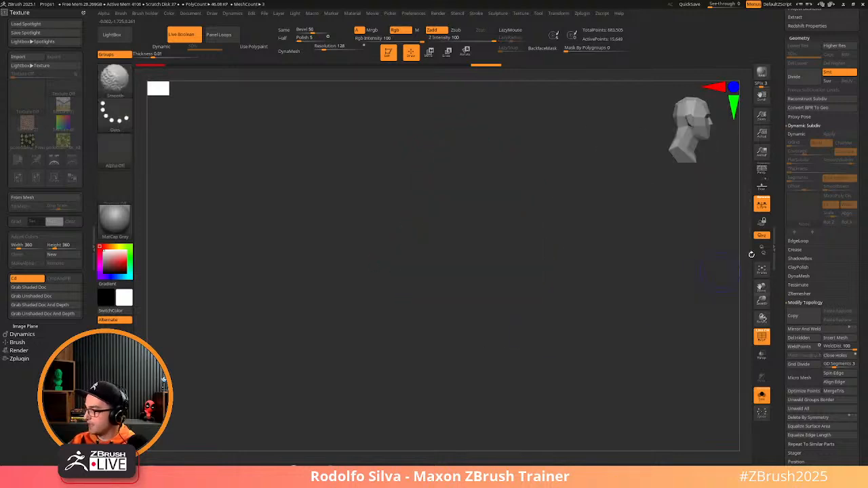
# Turn on KeepGroups in the ZRemesher settings for the arched panel and set SmoothGroups to 0.1
pyautogui.moveTo(780, 247); pyautogui.dragTo(779, 172)
pyautogui.scroll(-3, 779, 172)
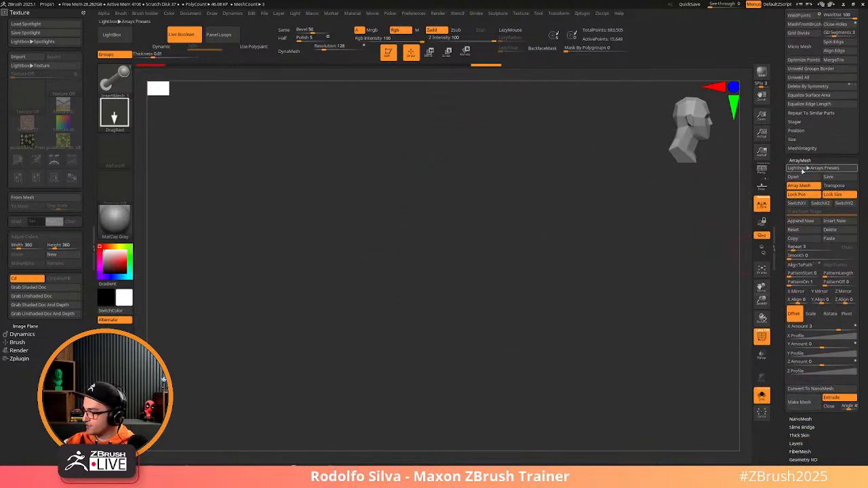
pyautogui.click(800, 160)
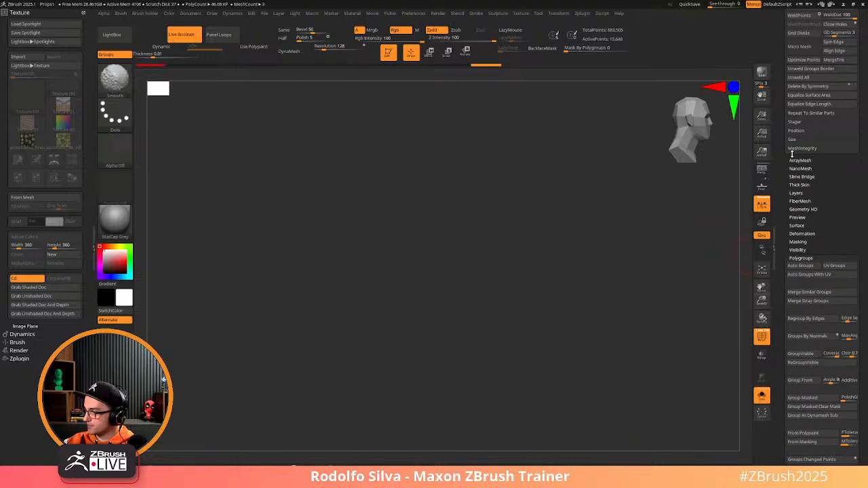
pyautogui.moveTo(790, 155); pyautogui.dragTo(791, 260)
pyautogui.moveTo(700, 272); pyautogui.dragTo(635, 295)
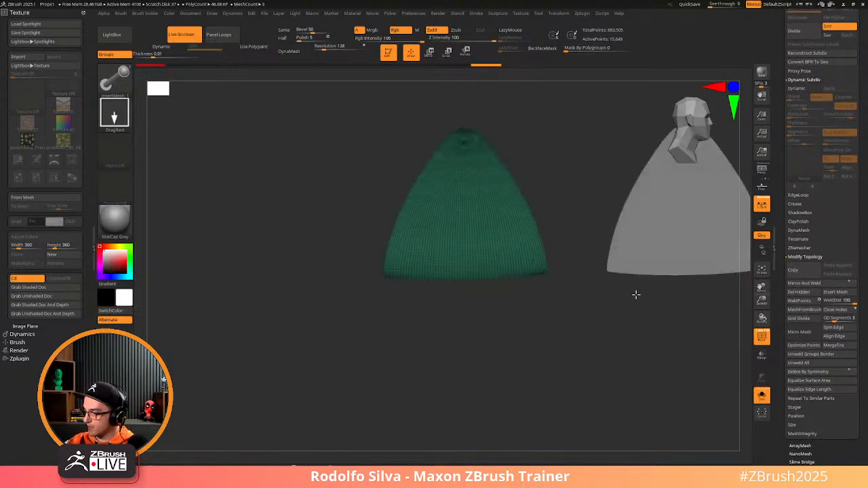
pyautogui.click(800, 248)
pyautogui.click(838, 301)
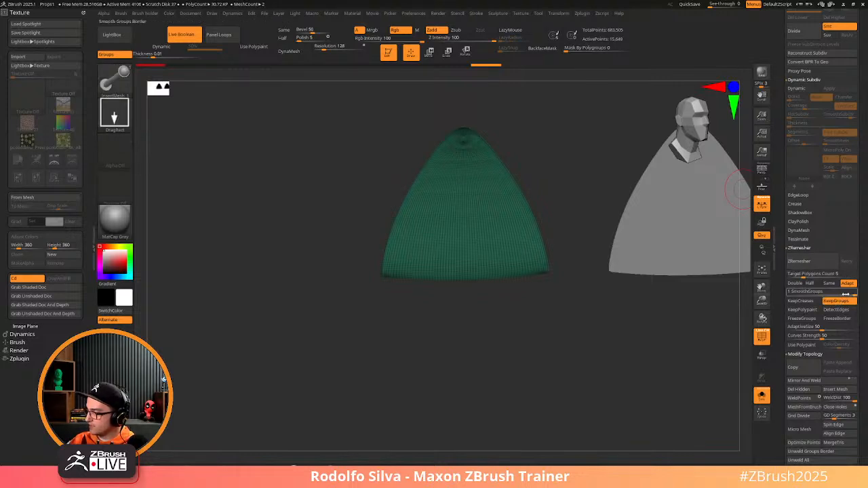
pyautogui.click(797, 295)
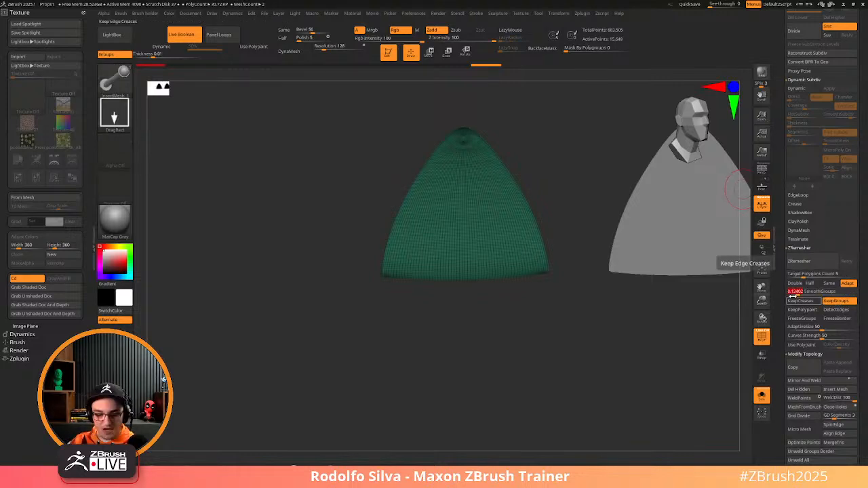
pyautogui.write('0.1')
pyautogui.press('Return')
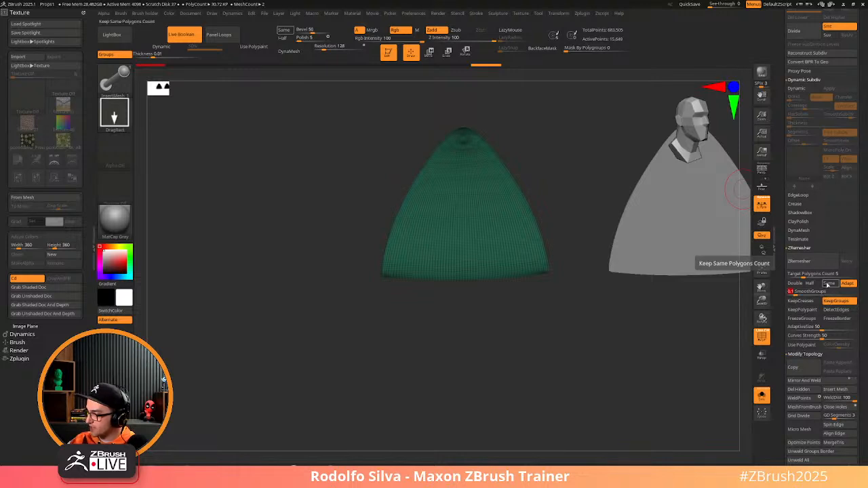
# Set ZRemesher to the Same polygon count, AdaptiveSize 0 and Adapt off, and remesh the arched panel
pyautogui.click(829, 283)
pyautogui.moveTo(826, 326); pyautogui.dragTo(818, 328)
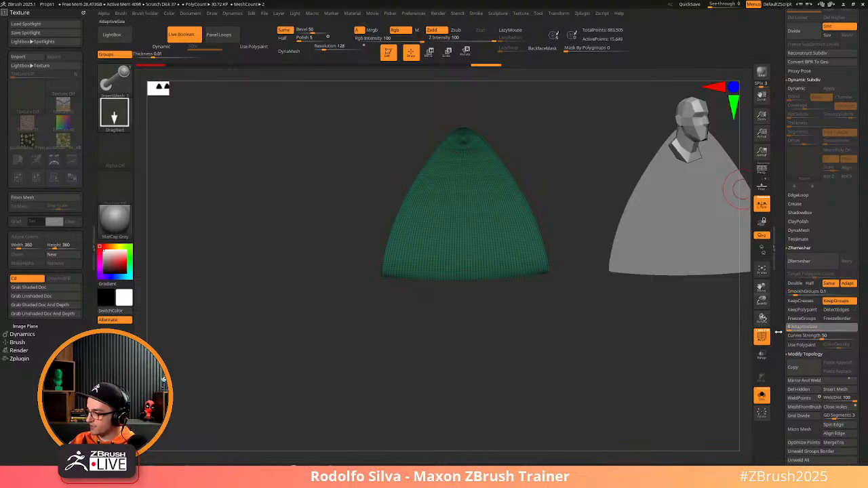
pyautogui.click(847, 283)
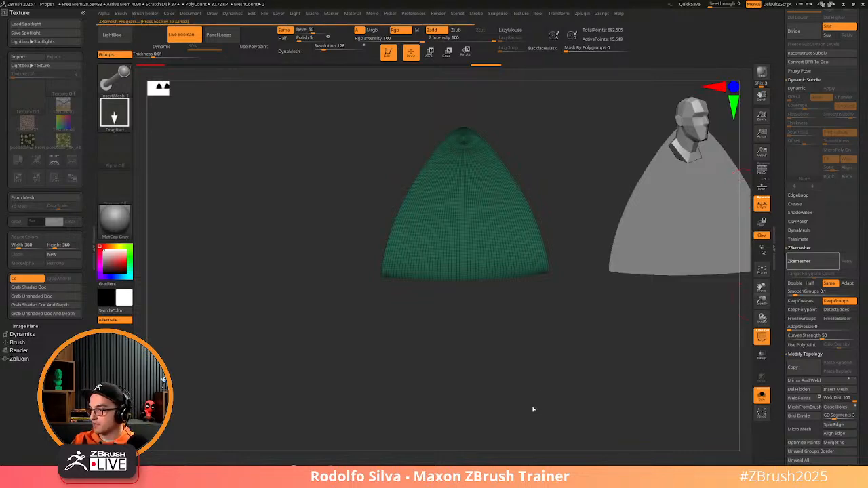
pyautogui.moveTo(546, 392); pyautogui.dragTo(539, 377, button='right')
pyautogui.keyDown('ctrl'); pyautogui.moveTo(523, 327); pyautogui.dragTo(503, 268, button='right'); pyautogui.keyUp('ctrl')
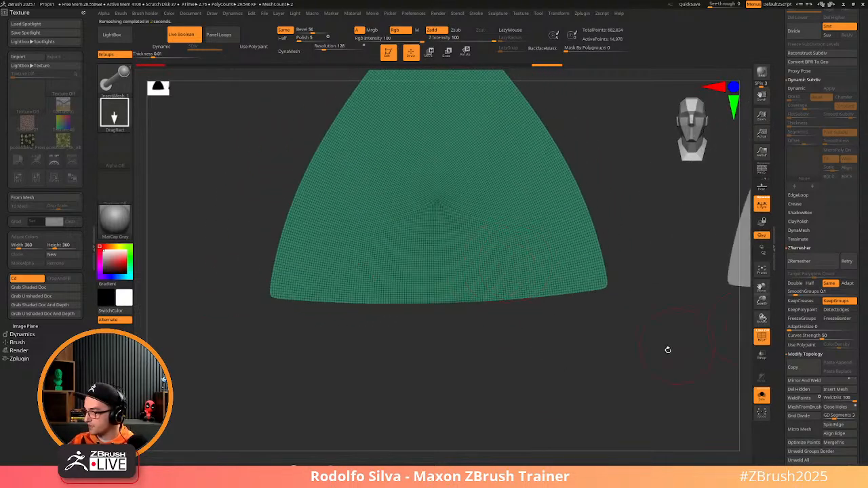
pyautogui.keyDown('ctrl'); pyautogui.moveTo(668, 349); pyautogui.dragTo(628, 326, button='right'); pyautogui.keyUp('ctrl')
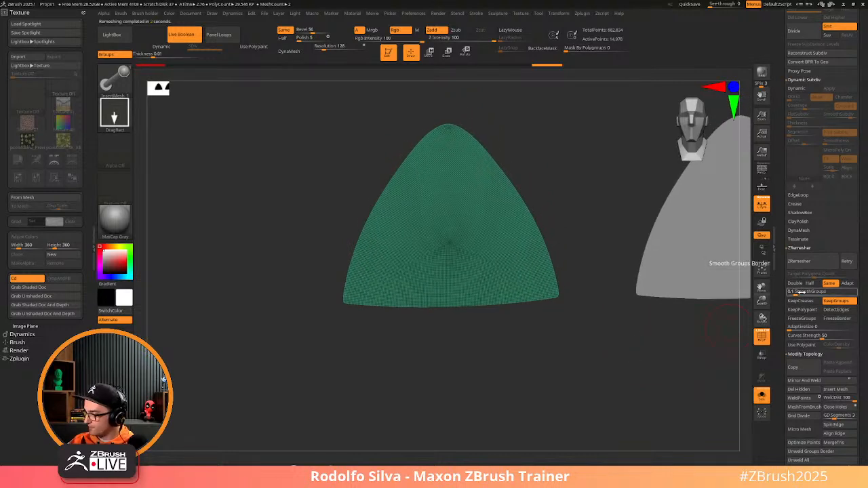
# Switch ZRemesher to Half, remesh the arched panel repeatedly, and undo the last pass
pyautogui.click(810, 283)
pyautogui.click(801, 262)
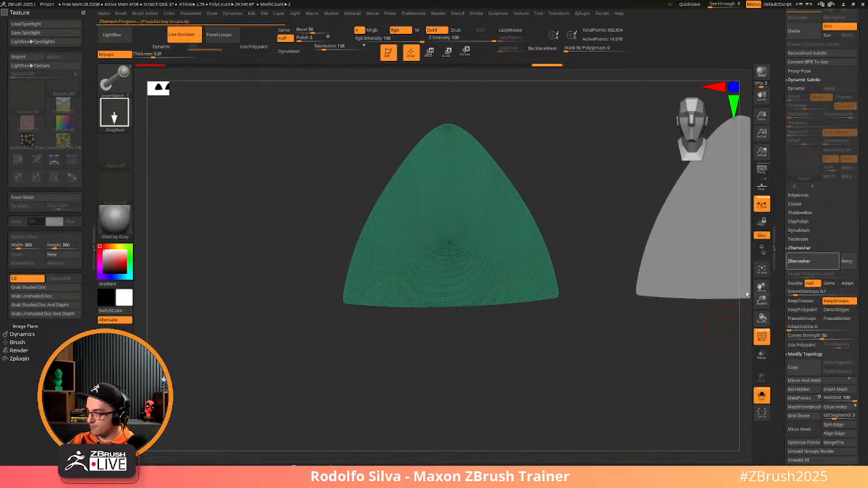
pyautogui.click(806, 262)
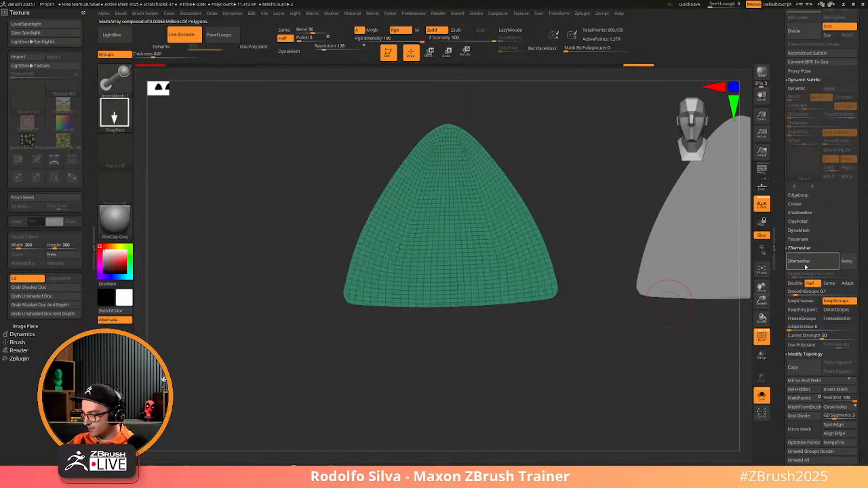
pyautogui.hotkey('ctrl', 'z')
# Turn off KeepGroups, remesh the arched panel in further Half passes to a coarse grid, and leave Solo mode
pyautogui.click(831, 301)
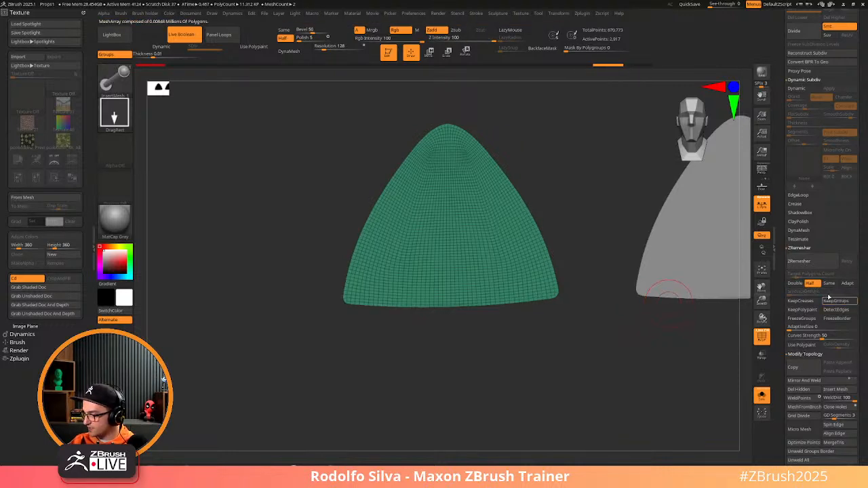
pyautogui.click(799, 261)
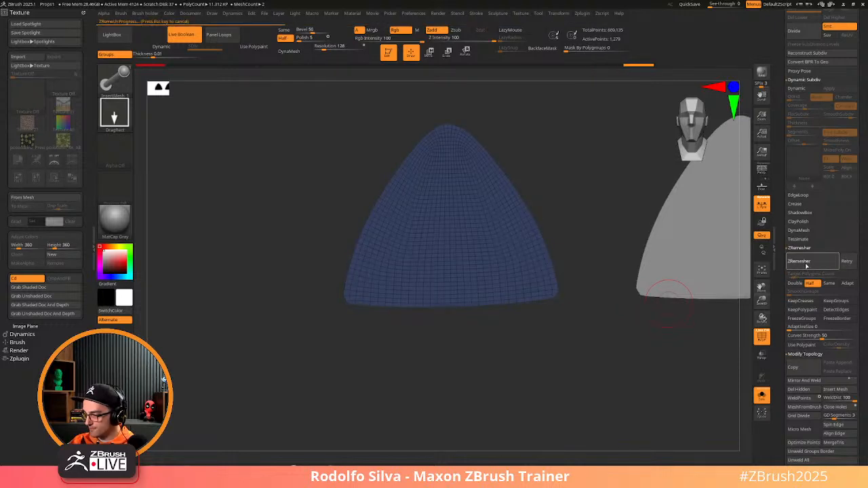
pyautogui.moveTo(699, 369)
pyautogui.mouseDown()
pyautogui.moveTo(601, 382)
pyautogui.moveTo(691, 371)
pyautogui.mouseUp()
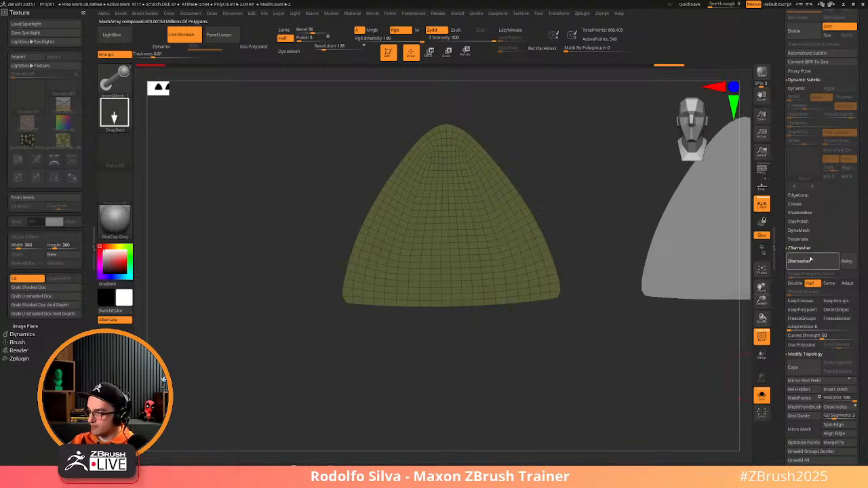
pyautogui.click(807, 261)
pyautogui.moveTo(580, 395); pyautogui.dragTo(588, 391)
pyautogui.hotkey('shift', 's')
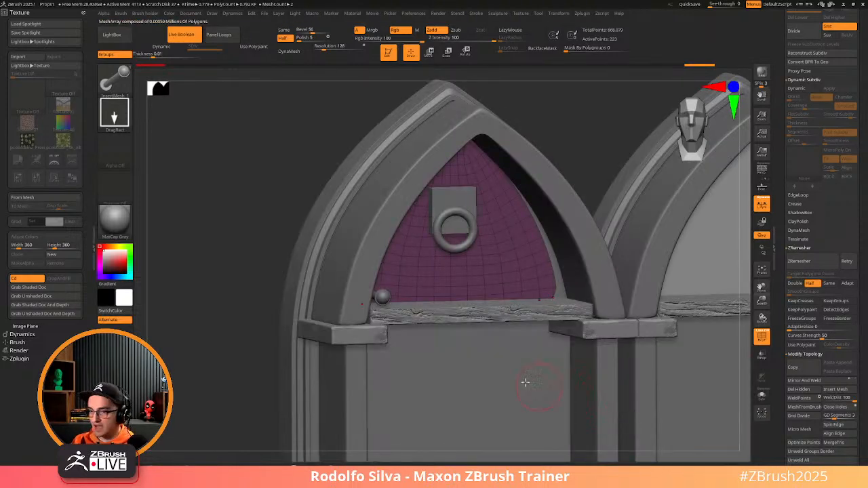
# Try inserting the sphere prop as a NanoMesh on all polygons of the arched panel with ZModeler, and undo the insertion
pyautogui.click(115, 80)
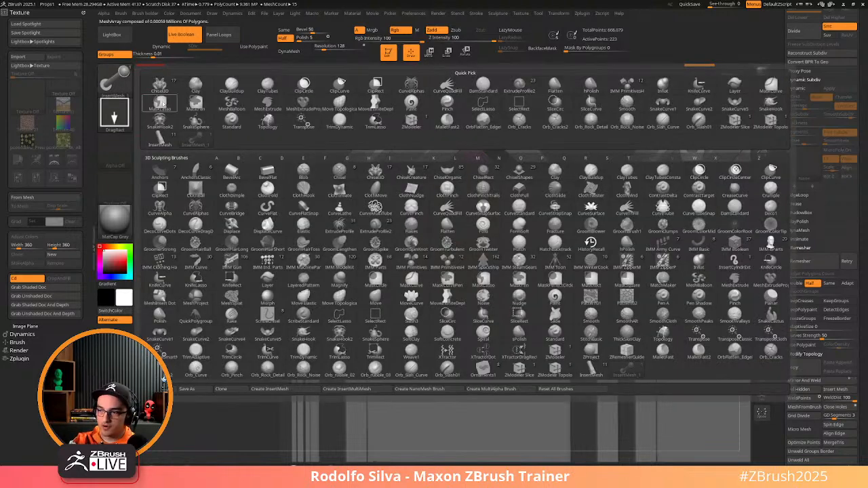
pyautogui.click(553, 353)
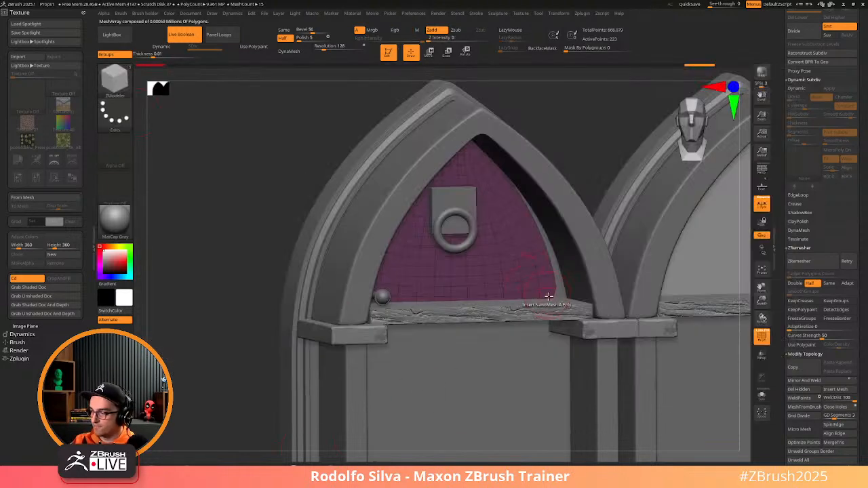
pyautogui.moveTo(271, 332); pyautogui.dragTo(203, 335)
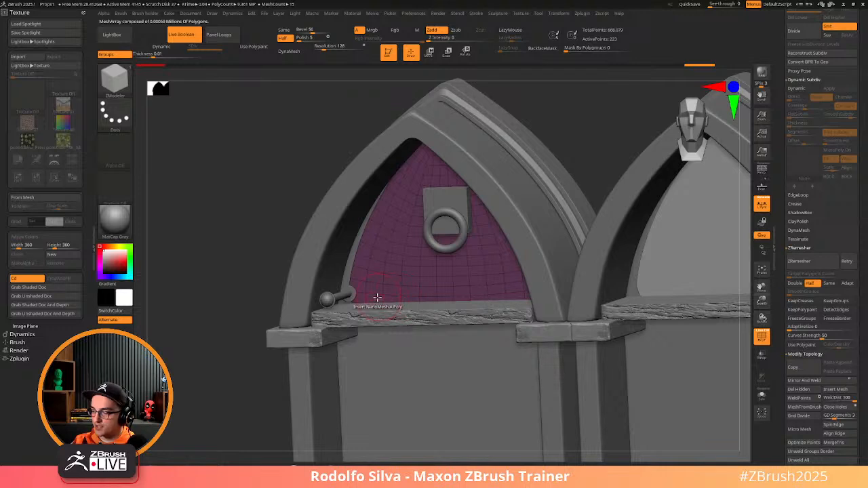
pyautogui.press('space')
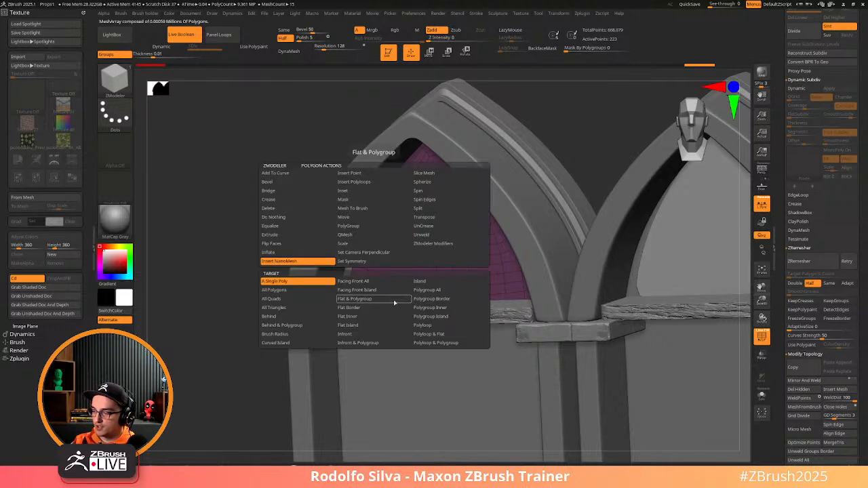
pyautogui.click(301, 291)
pyautogui.click(379, 282)
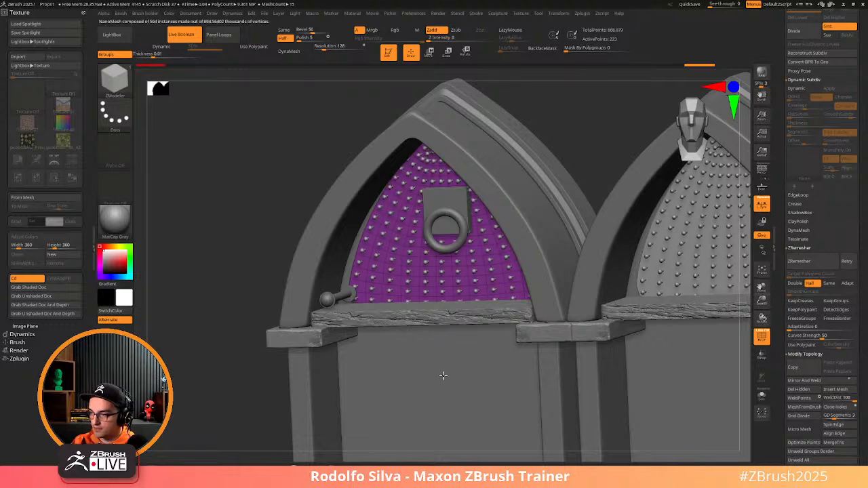
pyautogui.moveTo(248, 395)
pyautogui.mouseDown()
pyautogui.moveTo(267, 380)
pyautogui.moveTo(258, 393)
pyautogui.mouseUp()
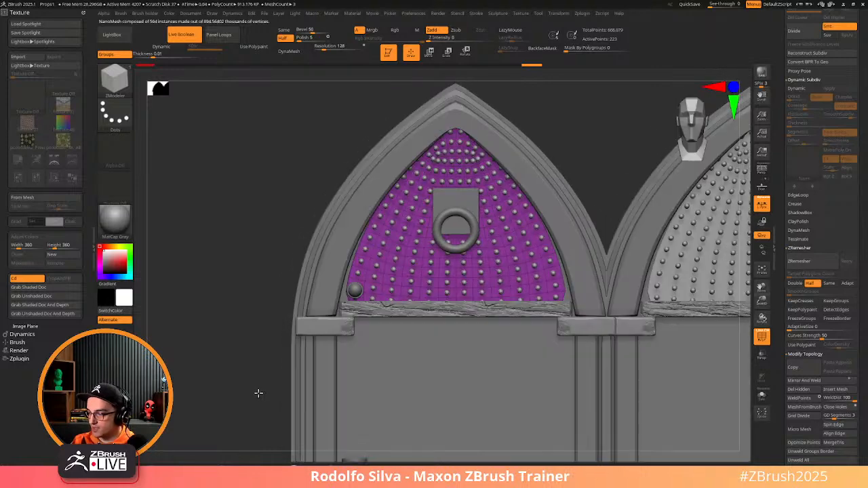
pyautogui.press('shift')
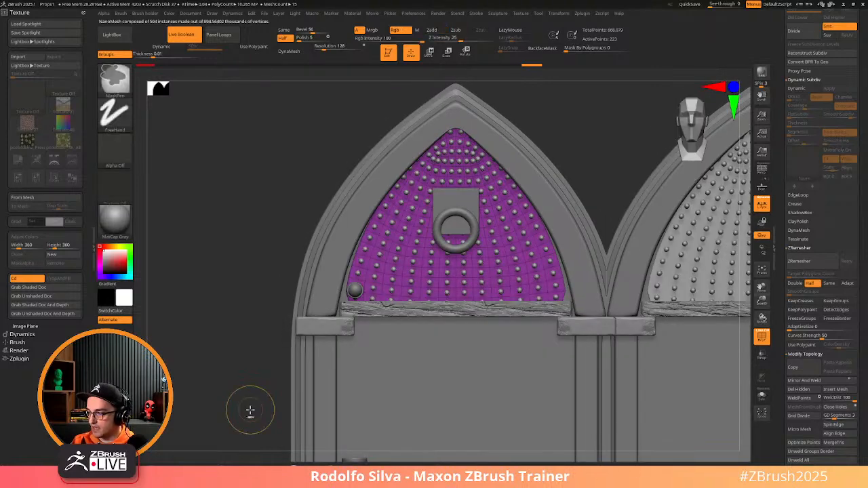
pyautogui.hotkey('ctrl', 'z')
# Try a ClipCurve cut along the arched panel's lower edge and undo the cut
pyautogui.keyDown('ctrl'); pyautogui.keyDown('shift'); pyautogui.moveTo(231, 401); pyautogui.dragTo(563, 309); pyautogui.keyUp('shift'); pyautogui.keyUp('ctrl')
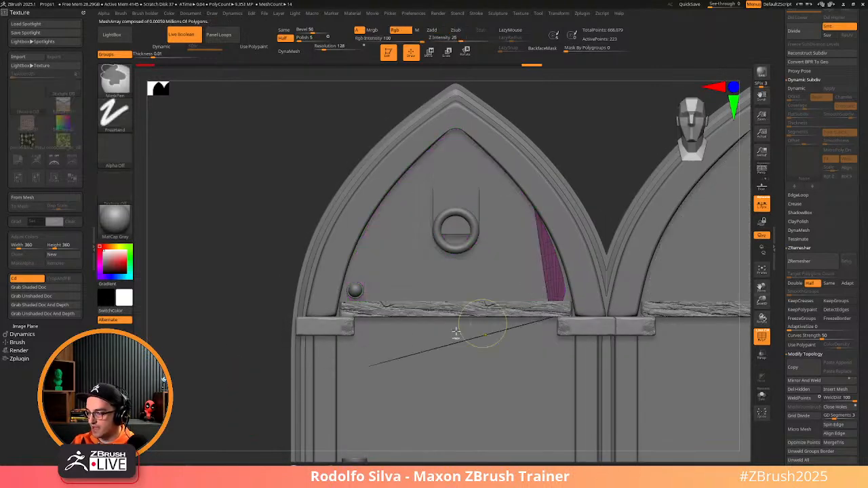
pyautogui.hotkey('ctrl', 'z')
pyautogui.moveTo(252, 374)
pyautogui.keyDown('ctrl'); pyautogui.keyDown('shift'); pyautogui.mouseDown()
pyautogui.moveTo(172, 384)
pyautogui.moveTo(496, 302)
pyautogui.moveTo(252, 345)
pyautogui.moveTo(186, 366)
pyautogui.mouseUp(); pyautogui.keyUp('shift'); pyautogui.keyUp('ctrl')
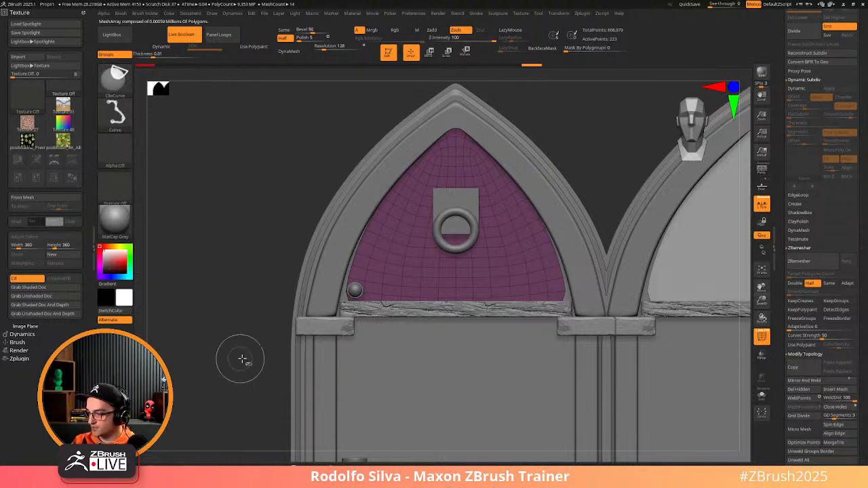
# Mask the arched panel except its bottom row of points and flatten that row vertically to a scale of about 0.1
pyautogui.moveTo(242, 316)
pyautogui.keyDown('ctrl'); pyautogui.mouseDown()
pyautogui.moveTo(496, 333)
pyautogui.moveTo(616, 301)
pyautogui.moveTo(621, 287)
pyautogui.mouseUp(); pyautogui.keyUp('ctrl')
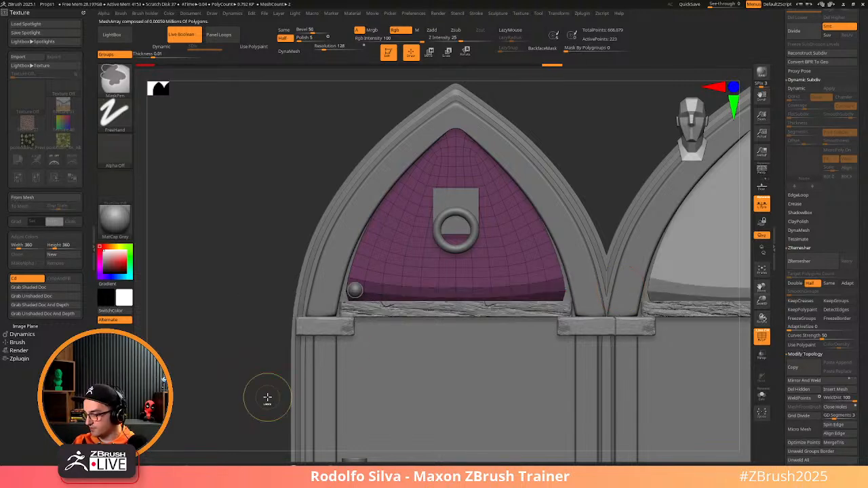
pyautogui.keyDown('ctrl'); pyautogui.moveTo(268, 400); pyautogui.dragTo(246, 421); pyautogui.keyUp('ctrl')
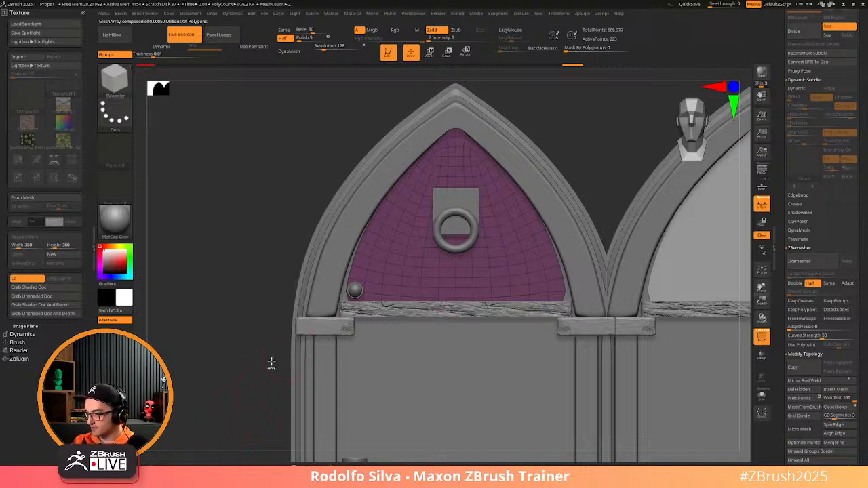
pyautogui.keyDown('ctrl'); pyautogui.keyDown('alt'); pyautogui.moveTo(215, 407); pyautogui.dragTo(599, 295); pyautogui.keyUp('alt'); pyautogui.keyUp('ctrl')
pyautogui.press('w')
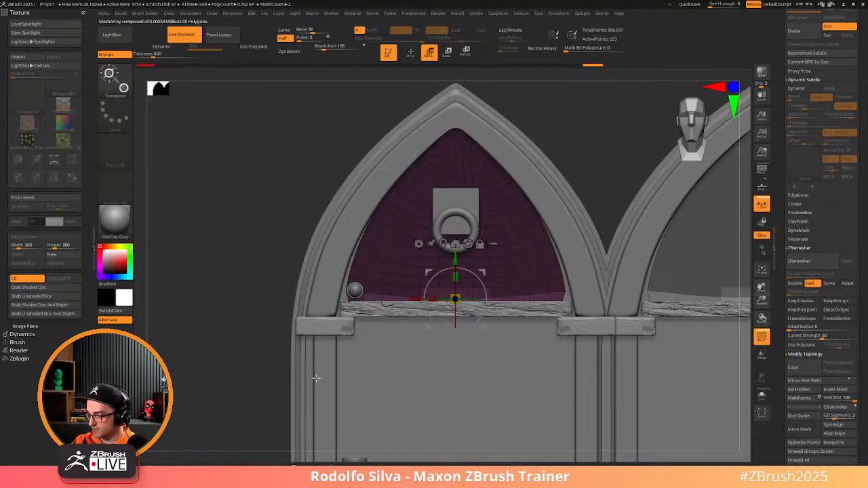
pyautogui.keyDown('ctrl'); pyautogui.moveTo(225, 228); pyautogui.dragTo(582, 298); pyautogui.keyUp('ctrl')
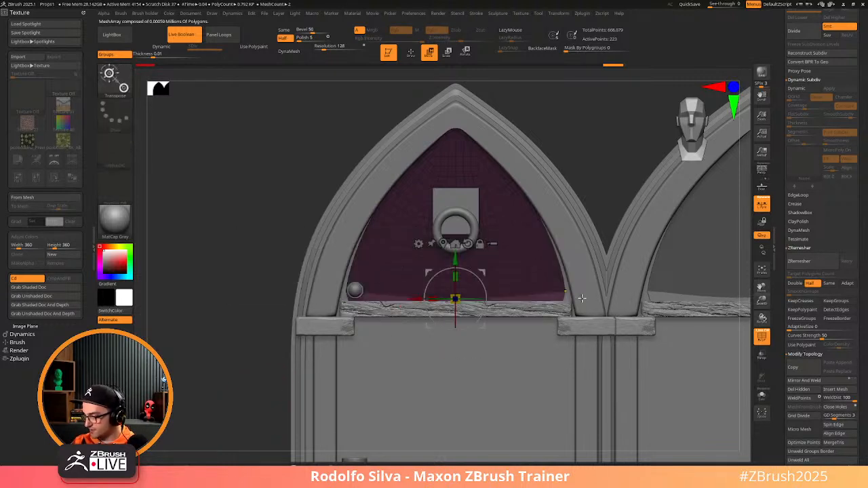
pyautogui.moveTo(456, 263); pyautogui.dragTo(457, 428)
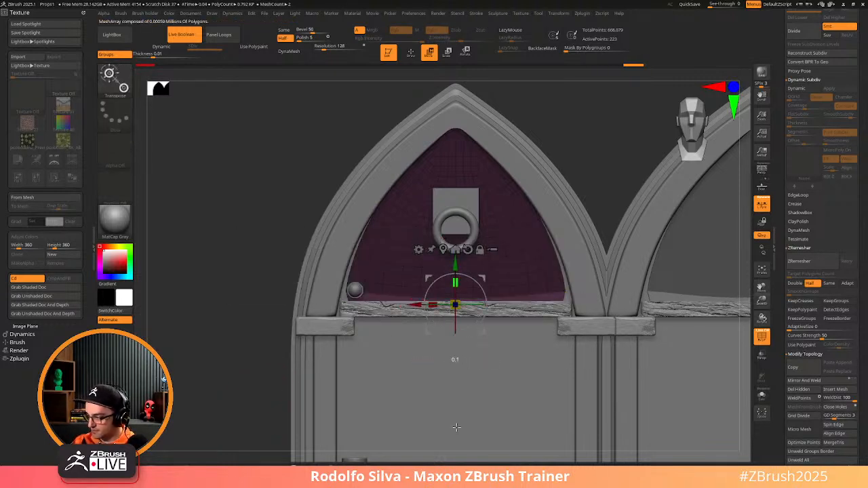
# Widen the panel's bottom row by a factor of about 1.035, clear the mask, and scale the whole panel by about 1.046
pyautogui.moveTo(434, 304); pyautogui.dragTo(431, 304)
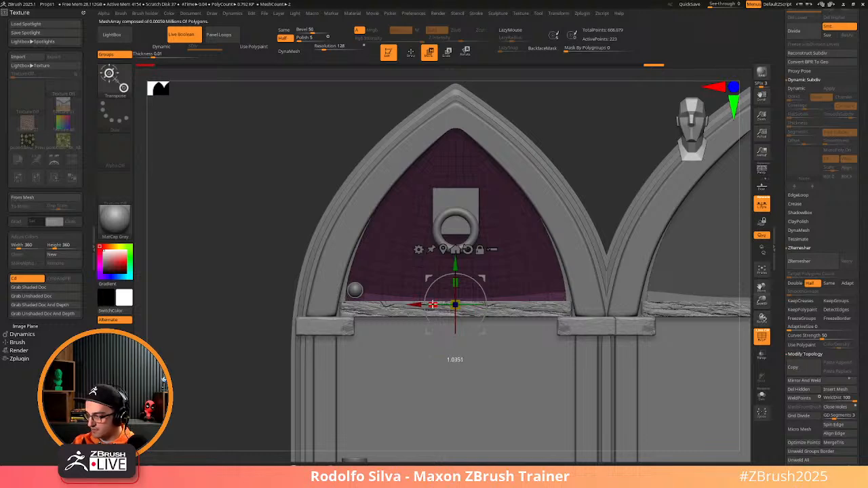
pyautogui.keyDown('ctrl'); pyautogui.moveTo(279, 350); pyautogui.dragTo(246, 409); pyautogui.keyUp('ctrl')
pyautogui.keyDown('ctrl'); pyautogui.moveTo(294, 414); pyautogui.dragTo(268, 381, button='right'); pyautogui.keyUp('ctrl')
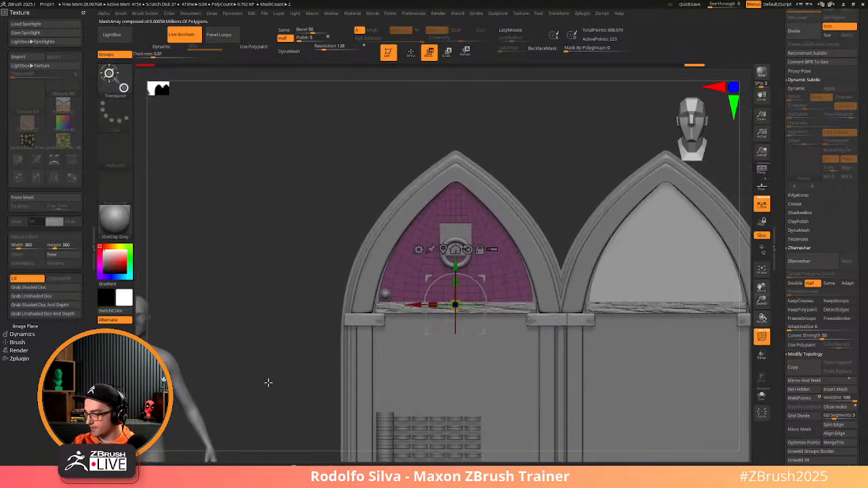
pyautogui.moveTo(460, 297); pyautogui.dragTo(461, 298)
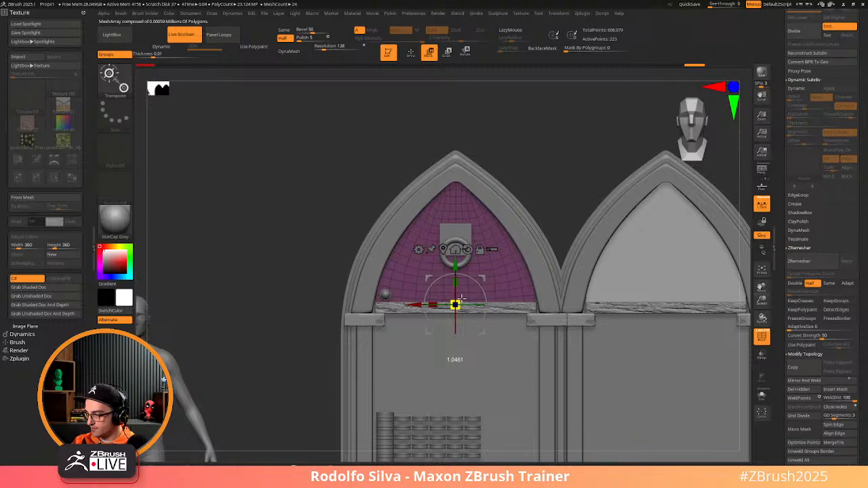
pyautogui.press('q')
pyautogui.moveTo(306, 404)
pyautogui.mouseDown(button='right')
pyautogui.moveTo(291, 407)
pyautogui.moveTo(298, 400)
pyautogui.mouseUp(button='right')
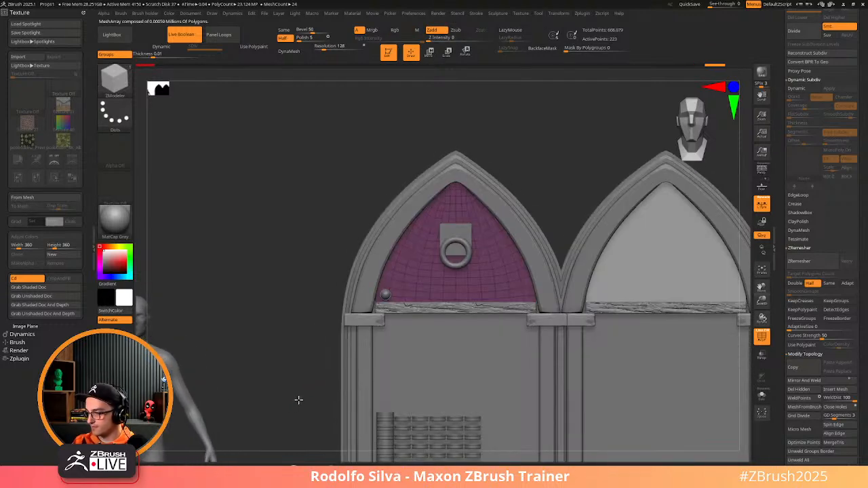
# Mask the arched panel except its lowest edge, move that edge slightly upward, and clear the mask
pyautogui.keyDown('ctrl'); pyautogui.moveTo(294, 316); pyautogui.dragTo(555, 296); pyautogui.keyUp('ctrl')
pyautogui.press('w')
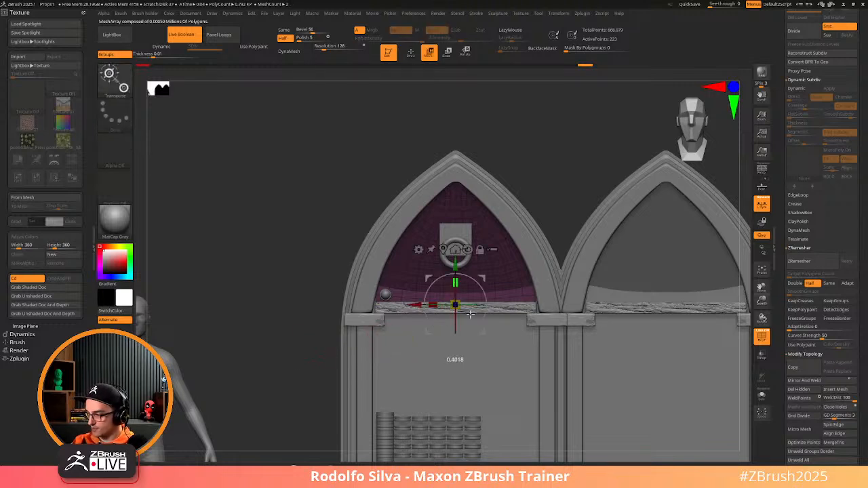
pyautogui.moveTo(455, 266); pyautogui.dragTo(455, 257)
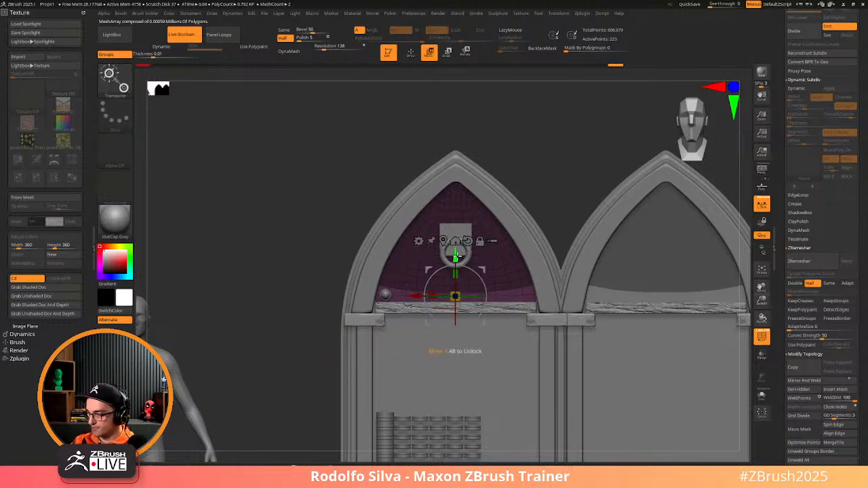
pyautogui.keyDown('ctrl'); pyautogui.moveTo(264, 367); pyautogui.dragTo(245, 384); pyautogui.keyUp('ctrl')
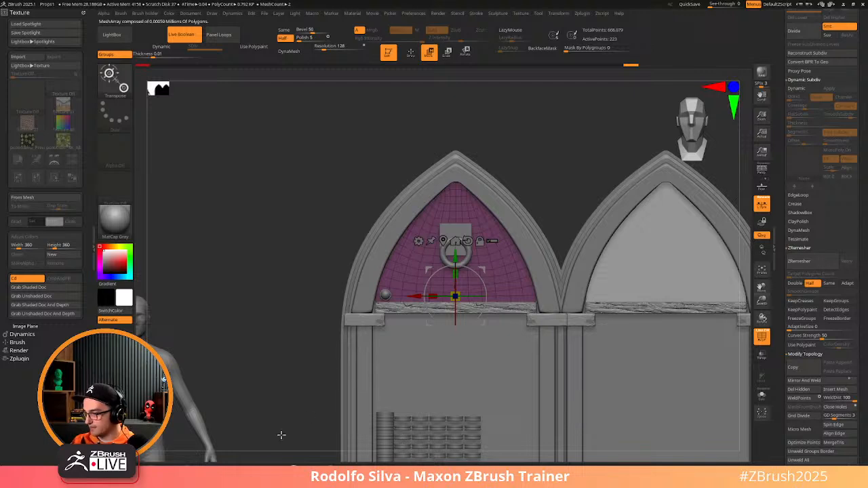
# Try inserting the sphere prop as a NanoMesh on all polygons of the adjusted panel with ZModeler, enlarging the instances
pyautogui.press('q')
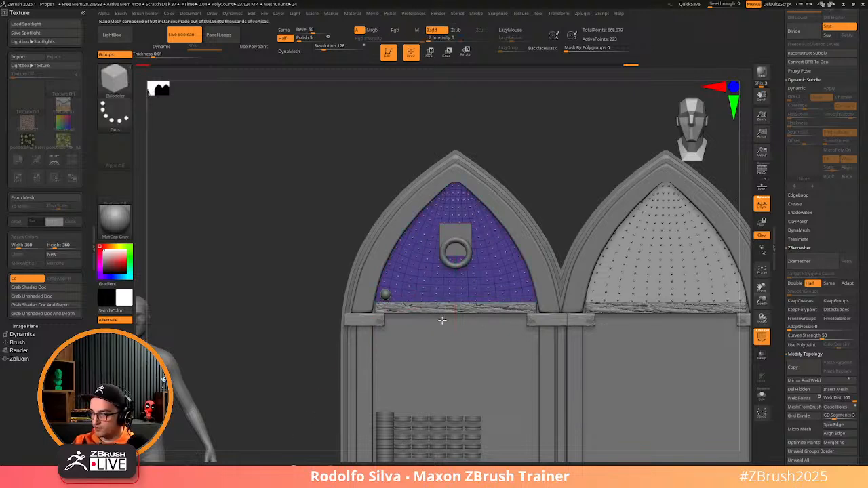
pyautogui.moveTo(464, 340); pyautogui.dragTo(495, 372)
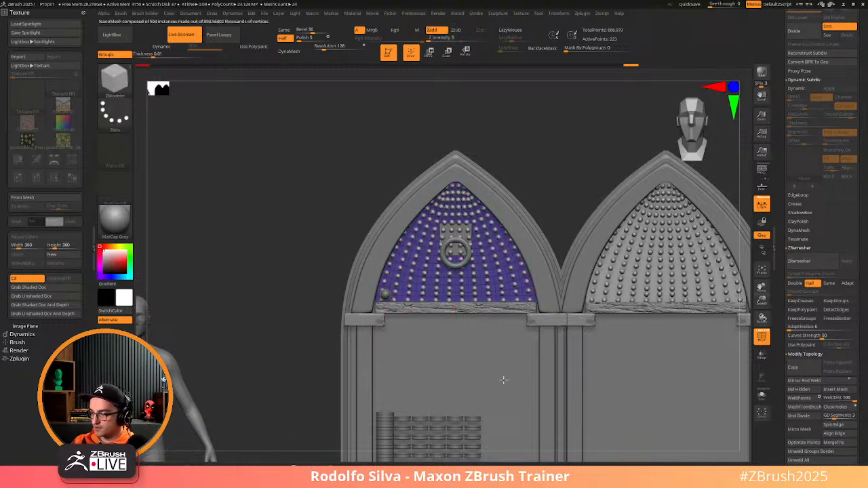
pyautogui.moveTo(279, 360); pyautogui.dragTo(288, 386)
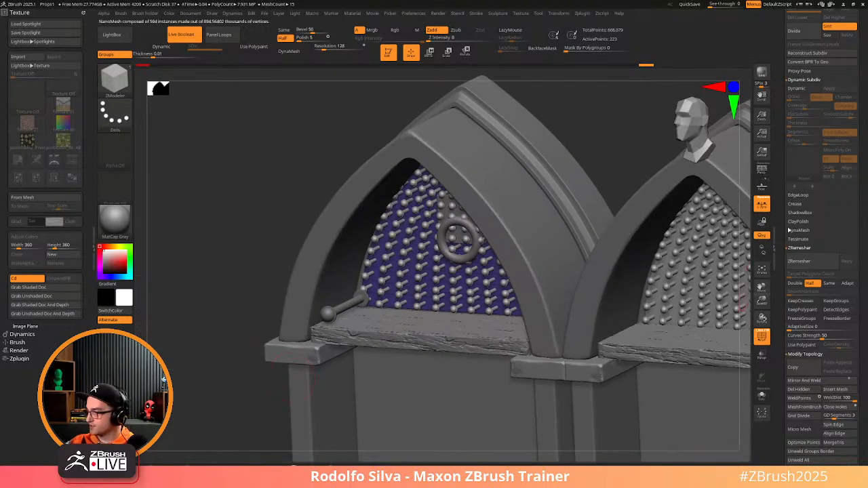
# Open the panel's NanoMesh settings and set the sphere instances' size to 1
pyautogui.scroll(10, 795, 139)
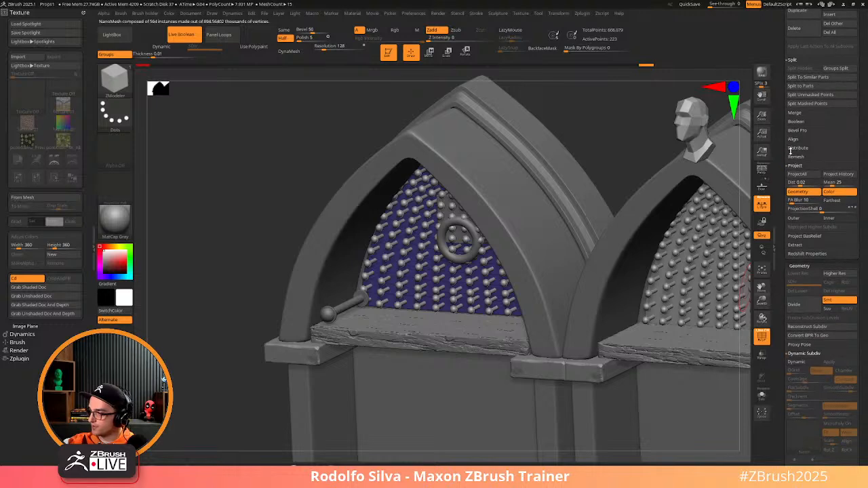
pyautogui.keyDown('shift'); pyautogui.click(799, 266); pyautogui.keyUp('shift')
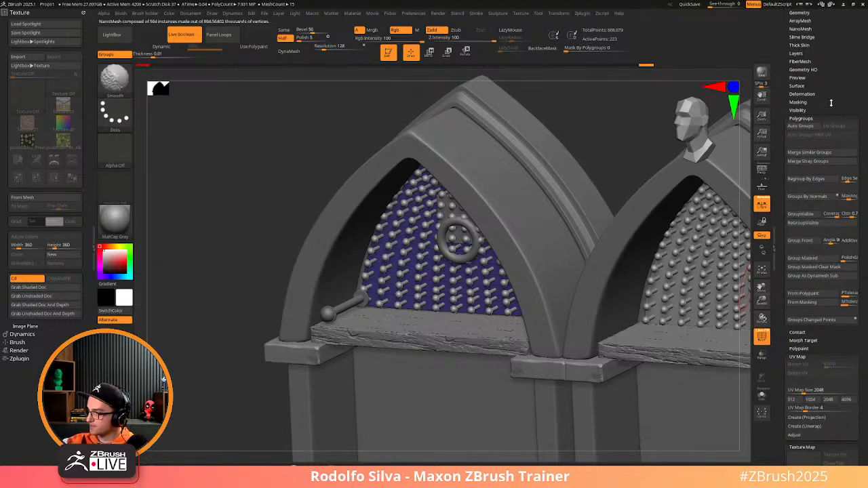
pyautogui.click(803, 29)
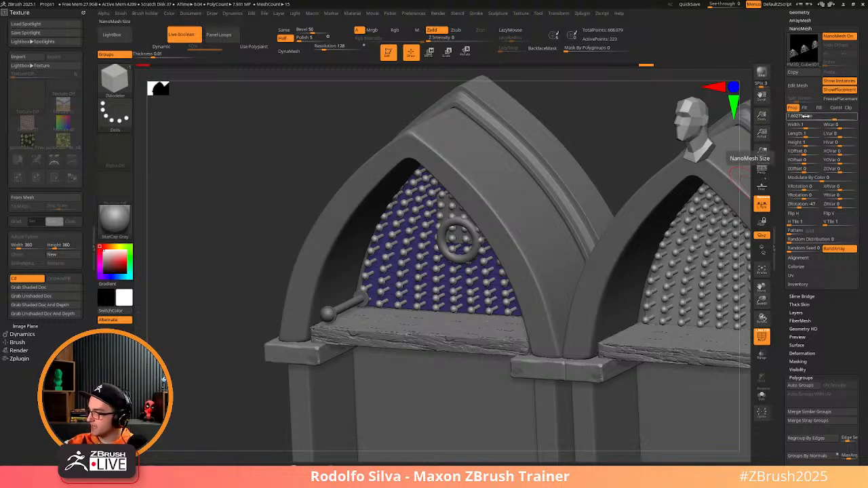
pyautogui.moveTo(806, 116); pyautogui.dragTo(789, 116)
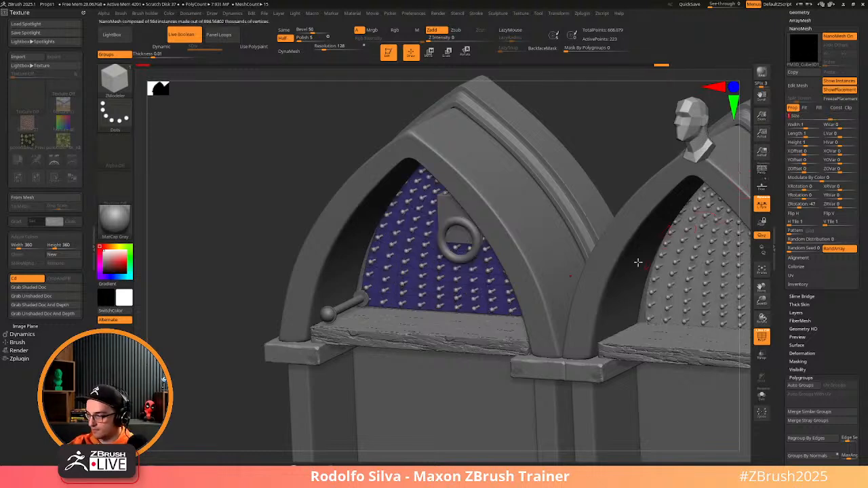
# Try the Fit and Fill NanoMesh modes, return to Prop mode, and set the instance size to 1.8
pyautogui.click(805, 107)
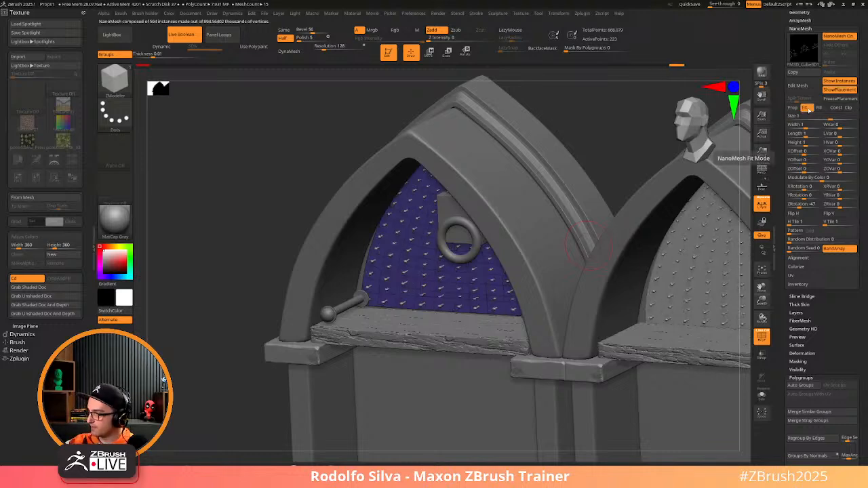
pyautogui.click(822, 108)
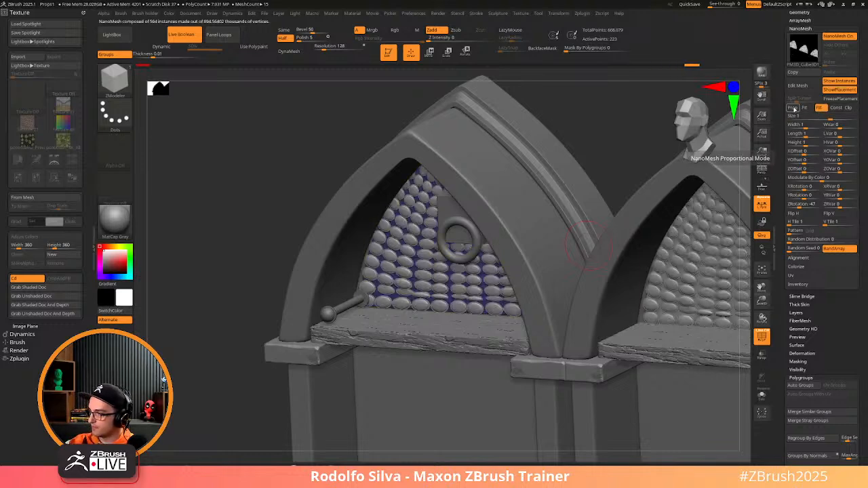
pyautogui.click(793, 108)
pyautogui.moveTo(829, 116); pyautogui.dragTo(834, 118)
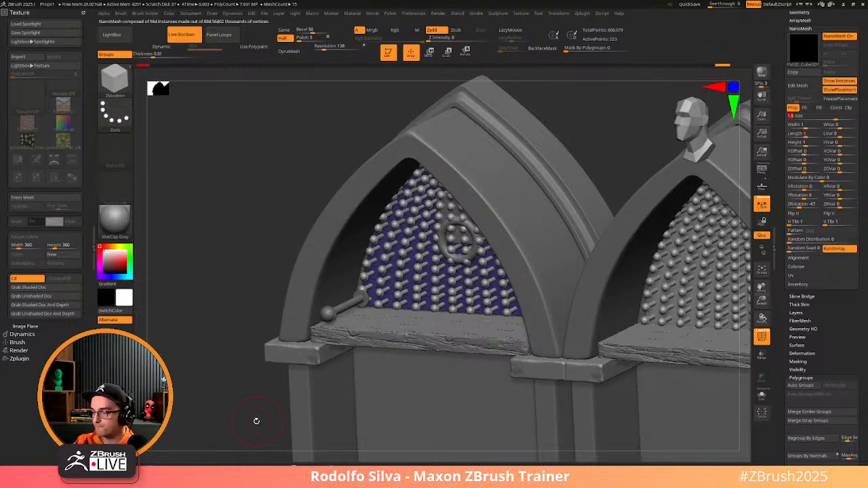
# Set the NanoMesh spheres' ZOffset to about 2.55 and their size to 2
pyautogui.moveTo(235, 405); pyautogui.dragTo(259, 387)
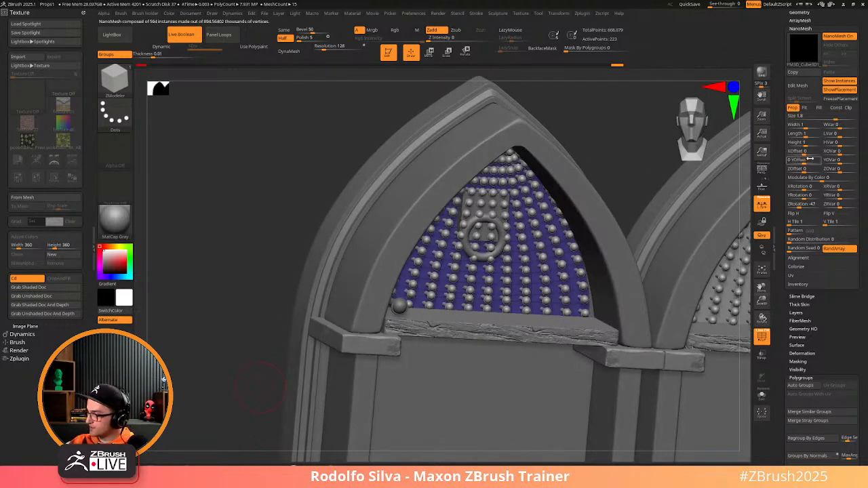
pyautogui.moveTo(805, 170); pyautogui.dragTo(815, 170)
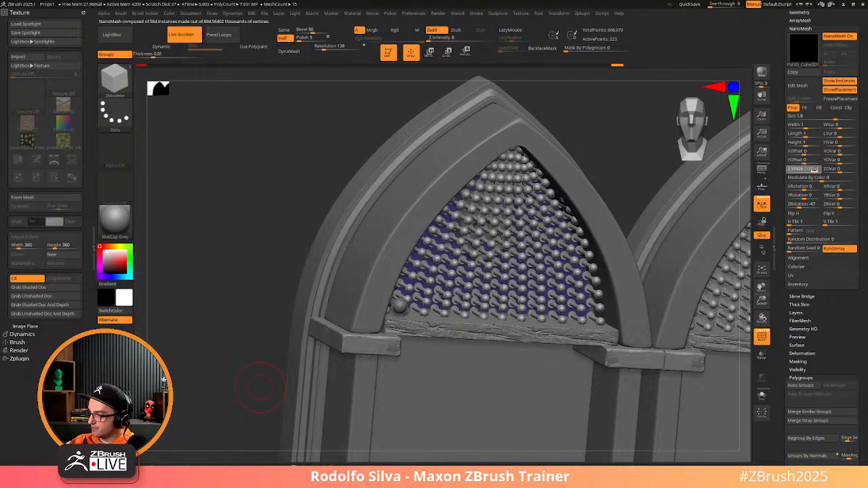
pyautogui.moveTo(231, 358)
pyautogui.mouseDown()
pyautogui.moveTo(215, 358)
pyautogui.moveTo(223, 344)
pyautogui.mouseUp()
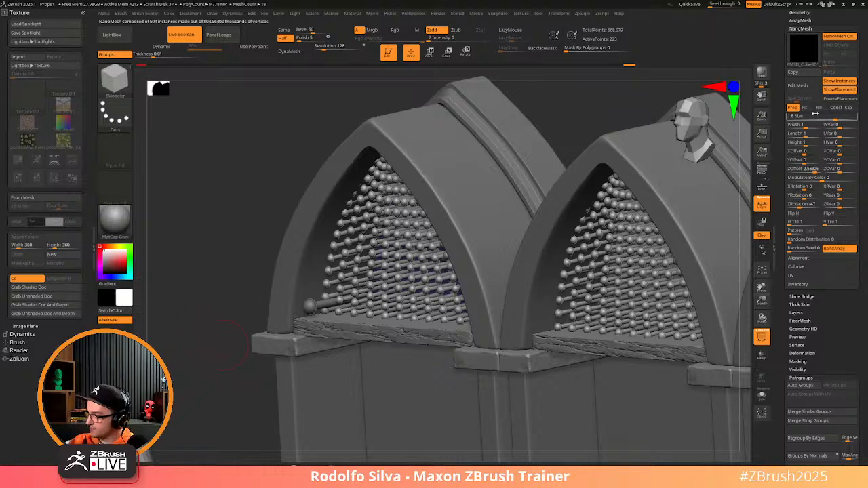
pyautogui.moveTo(816, 114)
pyautogui.mouseDown()
pyautogui.moveTo(832, 115)
pyautogui.moveTo(822, 123)
pyautogui.mouseUp()
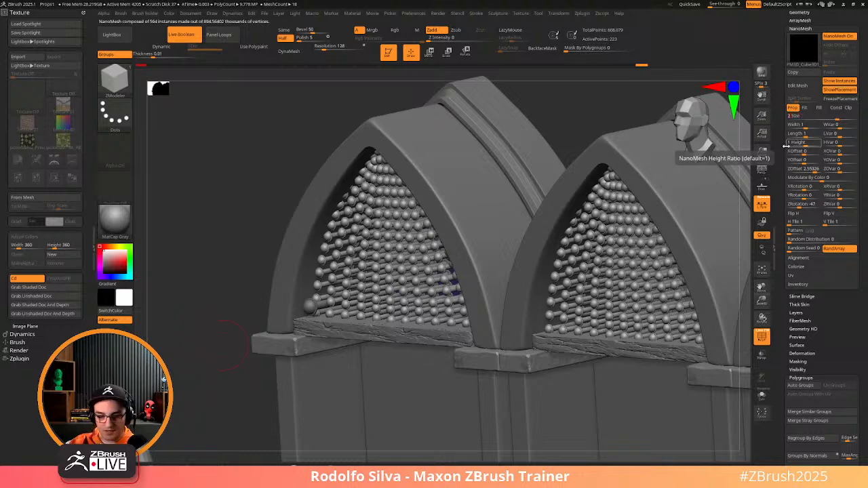
pyautogui.press('Return')
pyautogui.moveTo(205, 402)
pyautogui.mouseDown()
pyautogui.moveTo(211, 415)
pyautogui.moveTo(219, 407)
pyautogui.mouseUp()
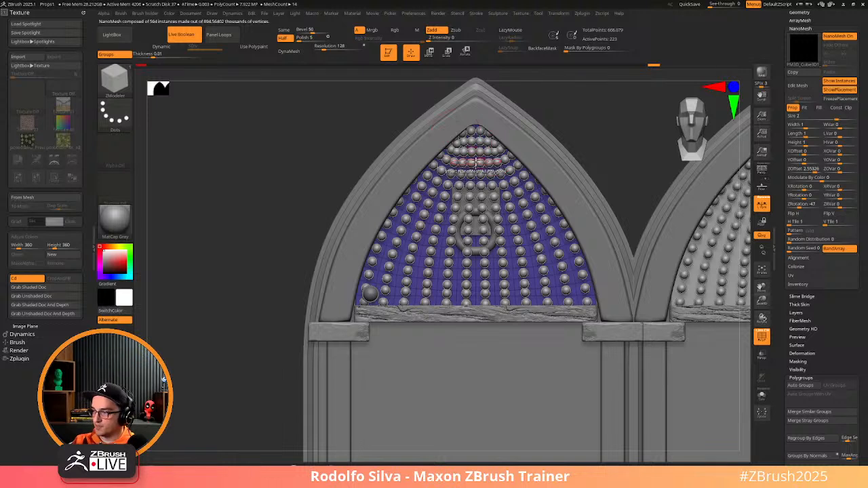
# Try removing the NanoMesh spheres from the panel's upper rows through temporary polygon selection, and switch NanoMesh off
pyautogui.moveTo(475, 164)
pyautogui.keyDown('alt'); pyautogui.mouseDown()
pyautogui.moveTo(474, 152)
pyautogui.moveTo(505, 160)
pyautogui.moveTo(472, 140)
pyautogui.moveTo(468, 155)
pyautogui.moveTo(498, 162)
pyautogui.moveTo(501, 139)
pyautogui.mouseUp(); pyautogui.keyUp('alt')
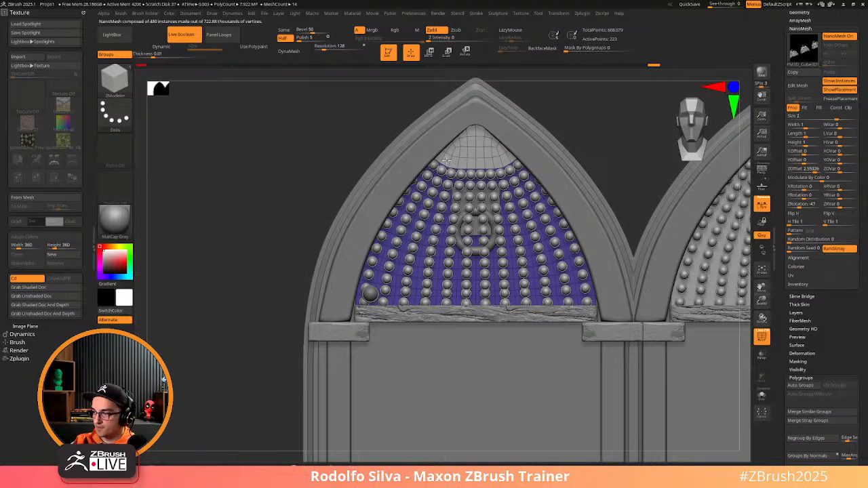
pyautogui.moveTo(447, 161)
pyautogui.keyDown('alt'); pyautogui.mouseDown()
pyautogui.moveTo(513, 160)
pyautogui.moveTo(409, 171)
pyautogui.moveTo(535, 169)
pyautogui.mouseUp(); pyautogui.keyUp('alt')
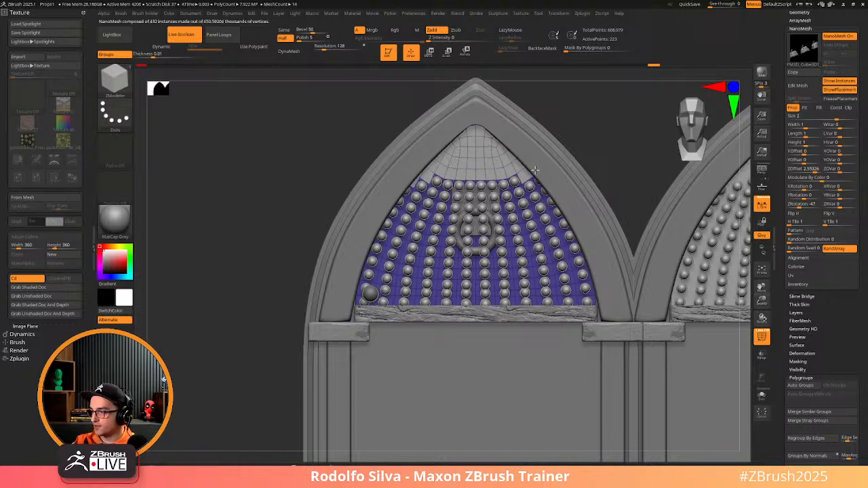
pyautogui.moveTo(453, 180)
pyautogui.keyDown('alt'); pyautogui.mouseDown()
pyautogui.moveTo(405, 181)
pyautogui.moveTo(540, 197)
pyautogui.mouseUp(); pyautogui.keyUp('alt')
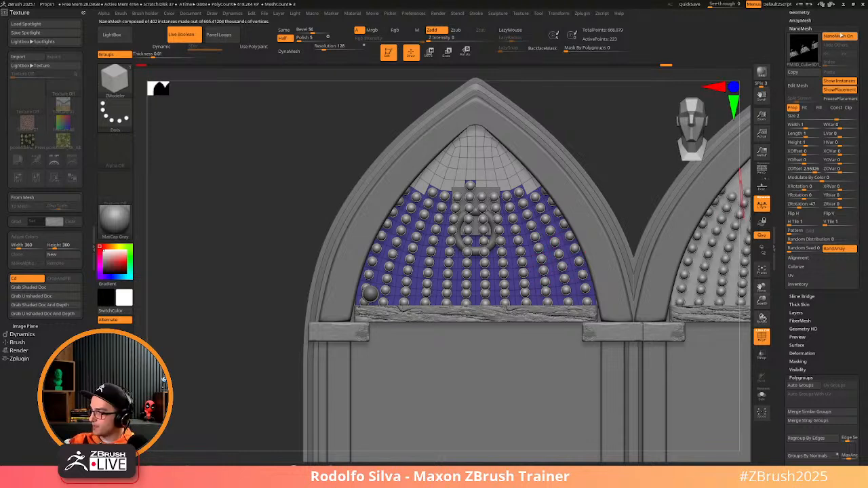
pyautogui.click(841, 35)
# Isolate the panel, cut it with three horizontal SliceCurve lines, and merge the whole panel into a single polygroup
pyautogui.hotkey('alt', 's')
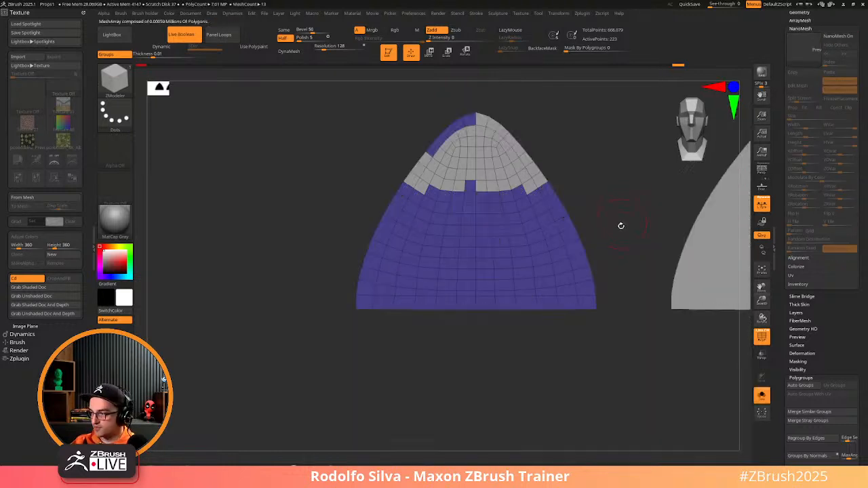
pyautogui.keyDown('ctrl'); pyautogui.keyDown('shift'); pyautogui.click(116, 83); pyautogui.keyUp('shift'); pyautogui.keyUp('ctrl')
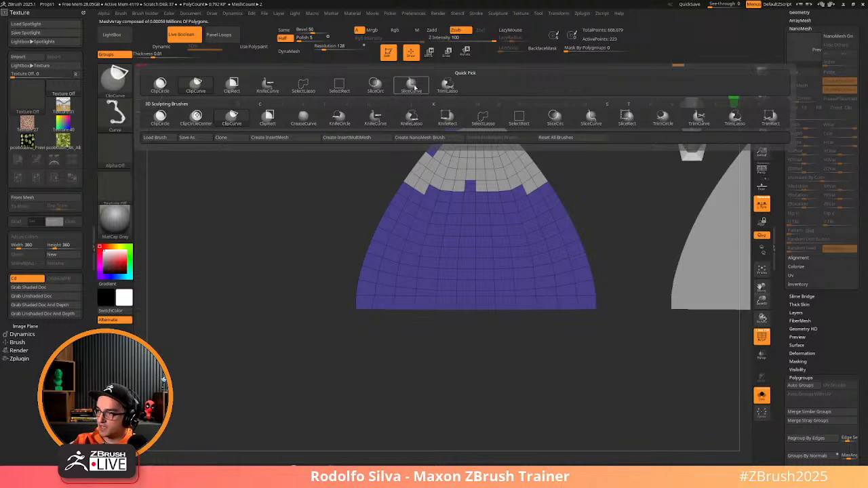
pyautogui.click(411, 85)
pyautogui.keyDown('ctrl'); pyautogui.keyDown('shift'); pyautogui.moveTo(264, 259); pyautogui.dragTo(671, 263); pyautogui.keyUp('shift'); pyautogui.keyUp('ctrl')
pyautogui.keyDown('ctrl'); pyautogui.keyDown('shift'); pyautogui.moveTo(302, 217); pyautogui.dragTo(568, 208); pyautogui.keyUp('shift'); pyautogui.keyUp('ctrl')
pyautogui.keyDown('ctrl'); pyautogui.keyDown('shift'); pyautogui.moveTo(301, 170); pyautogui.dragTo(660, 172); pyautogui.keyUp('shift'); pyautogui.keyUp('ctrl')
pyautogui.hotkey('ctrl', 'w')
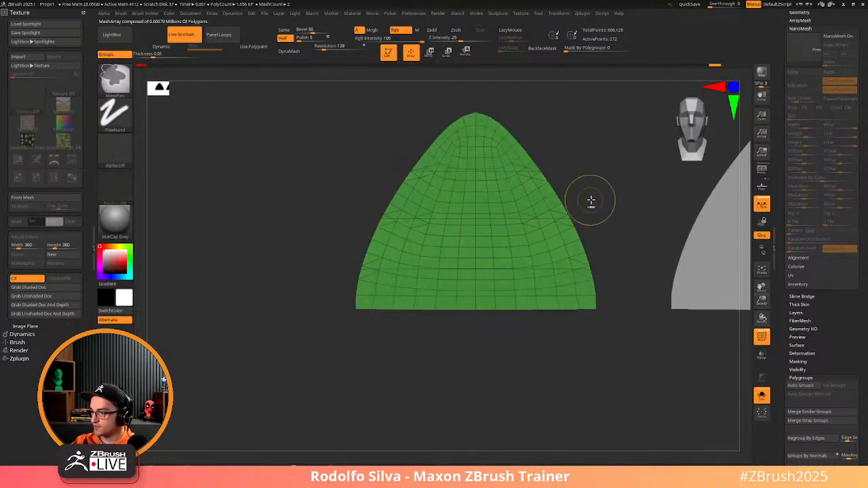
# Slice the panel with four horizontal SliceCurve cuts to divide it into five stacked polygroup bands
pyautogui.keyDown('ctrl'); pyautogui.keyDown('shift'); pyautogui.moveTo(294, 275); pyautogui.dragTo(650, 276); pyautogui.keyUp('shift'); pyautogui.keyUp('ctrl')
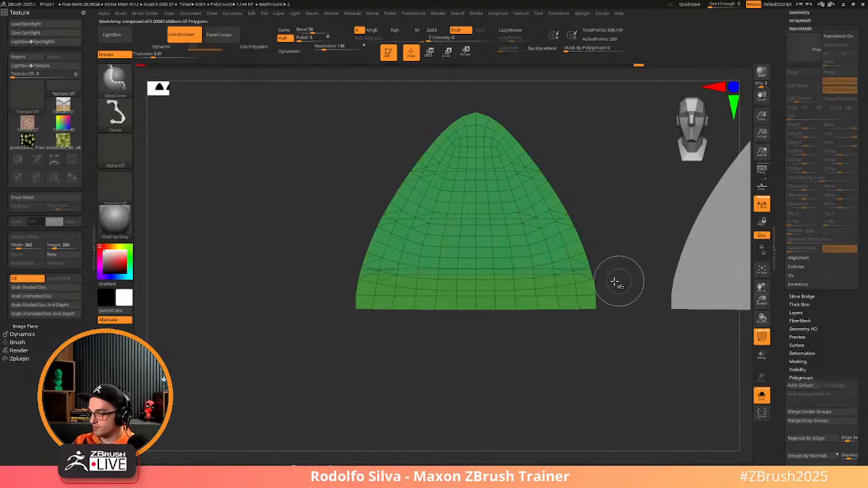
pyautogui.keyDown('ctrl'); pyautogui.keyDown('shift'); pyautogui.moveTo(312, 241); pyautogui.dragTo(610, 235); pyautogui.keyUp('shift'); pyautogui.keyUp('ctrl')
pyautogui.keyDown('ctrl'); pyautogui.keyDown('shift'); pyautogui.moveTo(341, 189); pyautogui.dragTo(650, 185); pyautogui.keyUp('shift'); pyautogui.keyUp('ctrl')
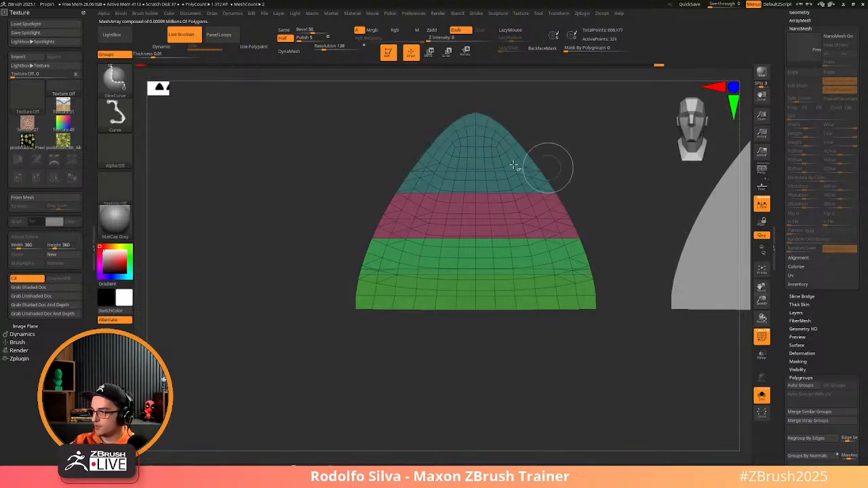
pyautogui.keyDown('ctrl'); pyautogui.keyDown('shift'); pyautogui.moveTo(331, 140); pyautogui.dragTo(653, 138); pyautogui.keyUp('shift'); pyautogui.keyUp('ctrl')
pyautogui.moveTo(518, 339); pyautogui.dragTo(558, 339)
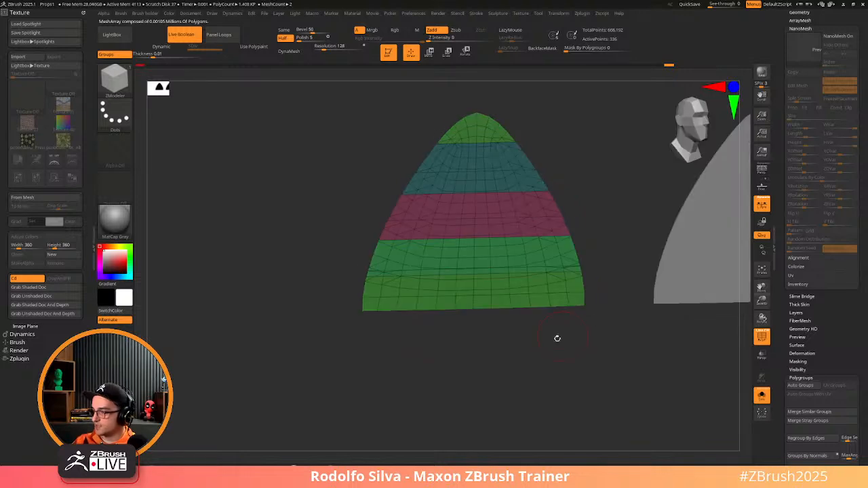
# Enable KeepGroups in ZRemesher and remesh the banded panel at half density
pyautogui.scroll(5, 804, 297)
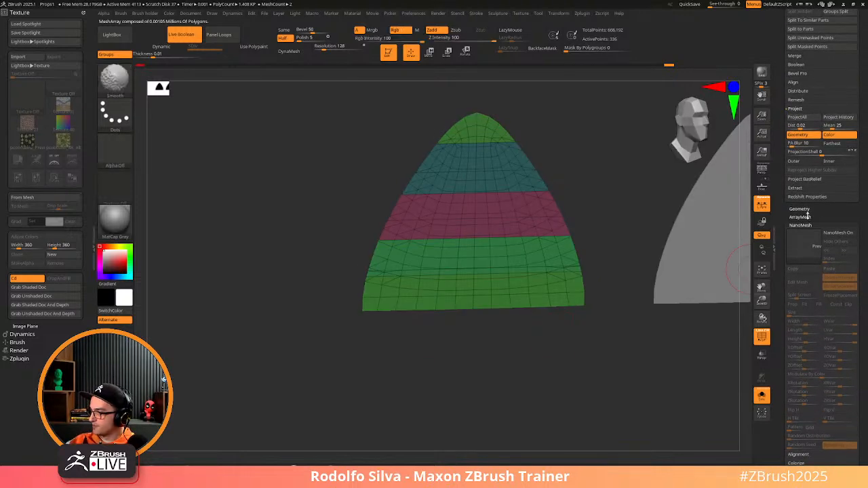
pyautogui.scroll(-5, 821, 272)
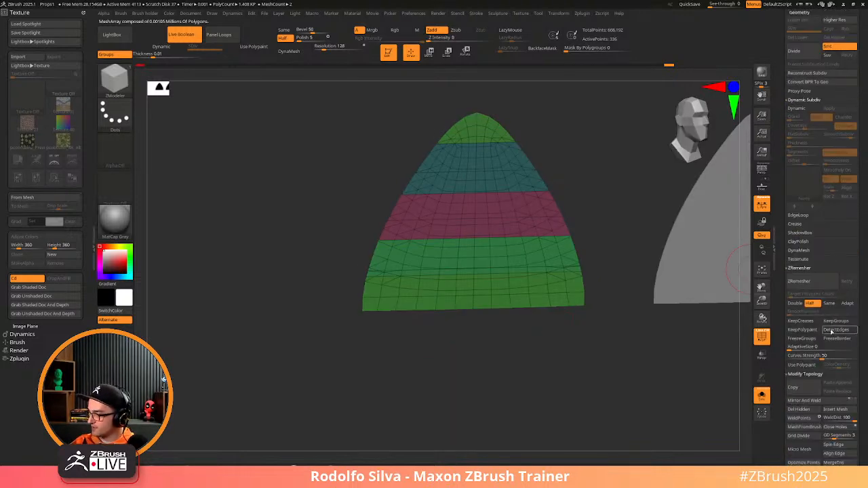
pyautogui.click(838, 321)
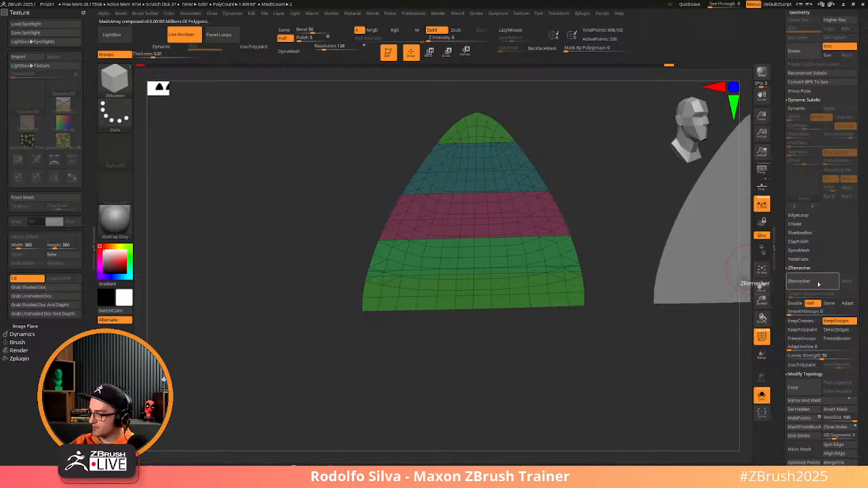
pyautogui.click(818, 284)
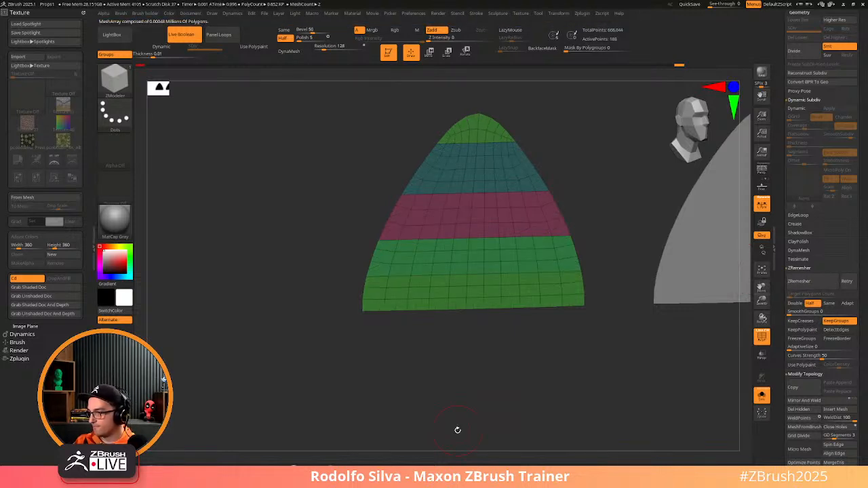
pyautogui.moveTo(474, 412); pyautogui.dragTo(480, 393)
# Set the ZRemesher target to Same, remesh the banded panel again, and retry the remesh
pyautogui.click(829, 303)
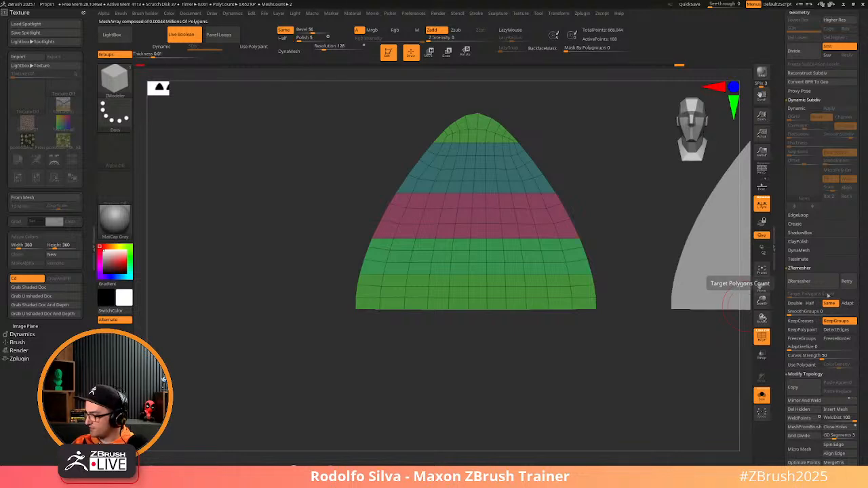
pyautogui.click(801, 281)
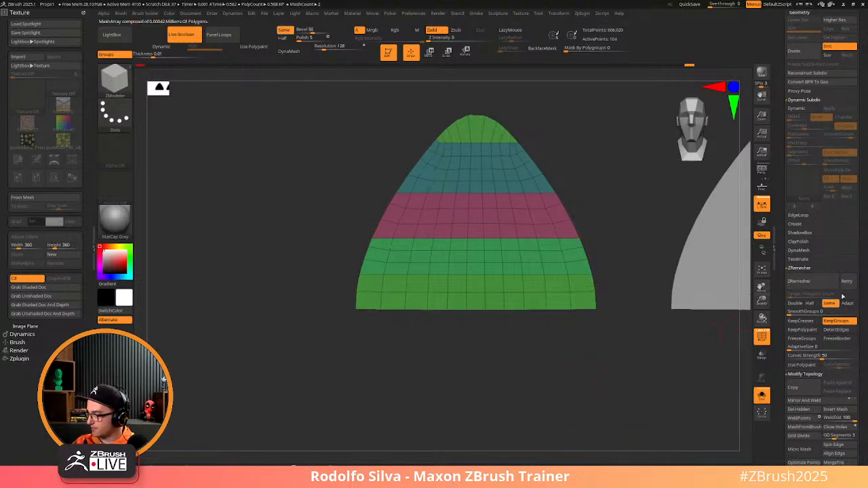
pyautogui.click(846, 281)
pyautogui.press('w')
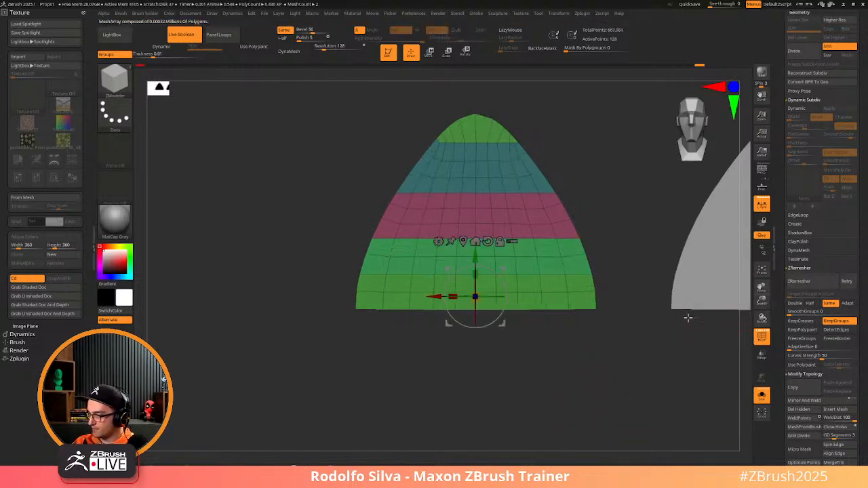
pyautogui.press('q')
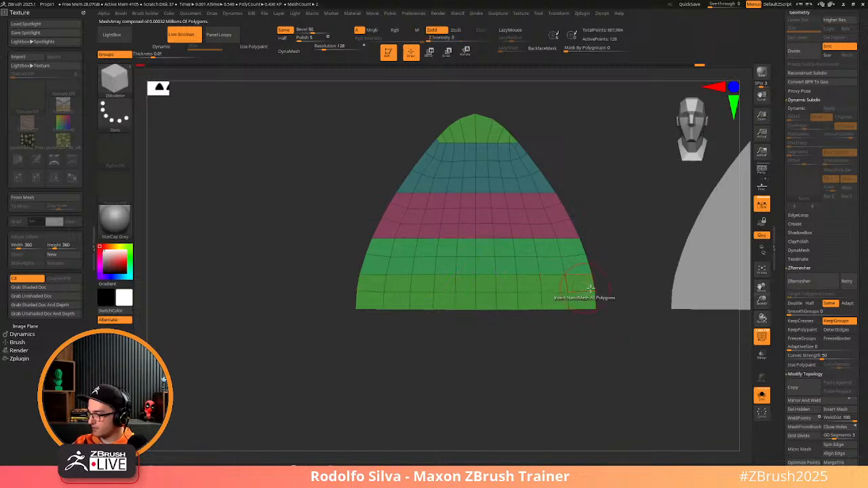
# Remesh the banded panel three more times with the ZRemesher target at Same
pyautogui.click(818, 281)
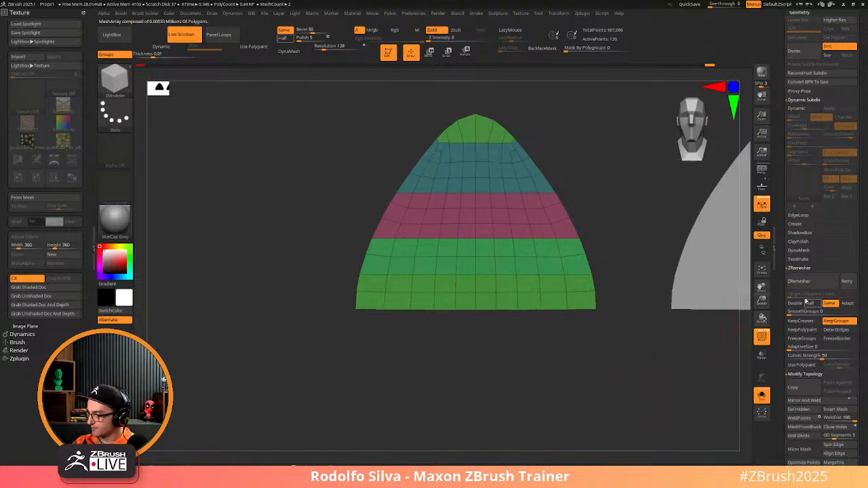
pyautogui.click(807, 281)
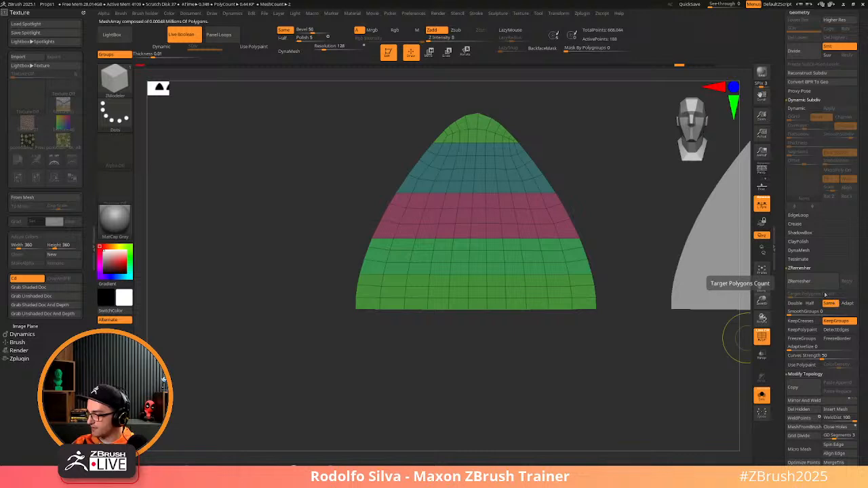
pyautogui.click(818, 280)
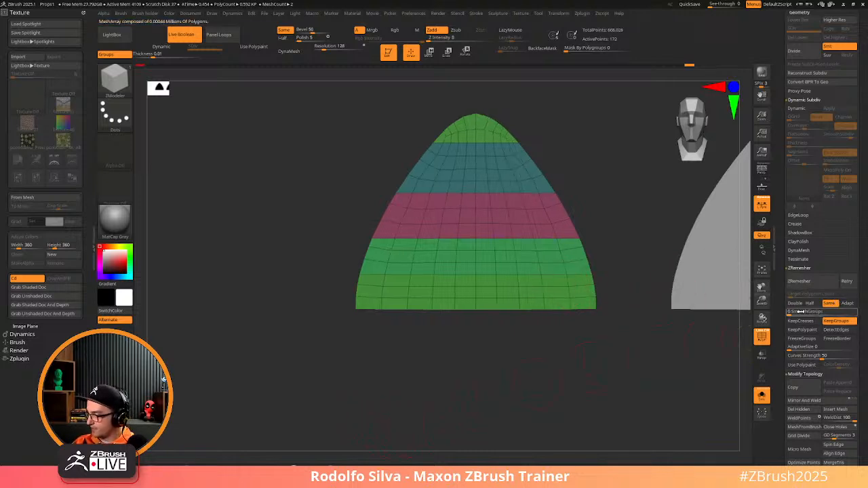
# Set the ZRemesher target to Half, remesh the banded panel again twice, and unhide the rest of the bookcase
pyautogui.click(809, 303)
pyautogui.click(818, 280)
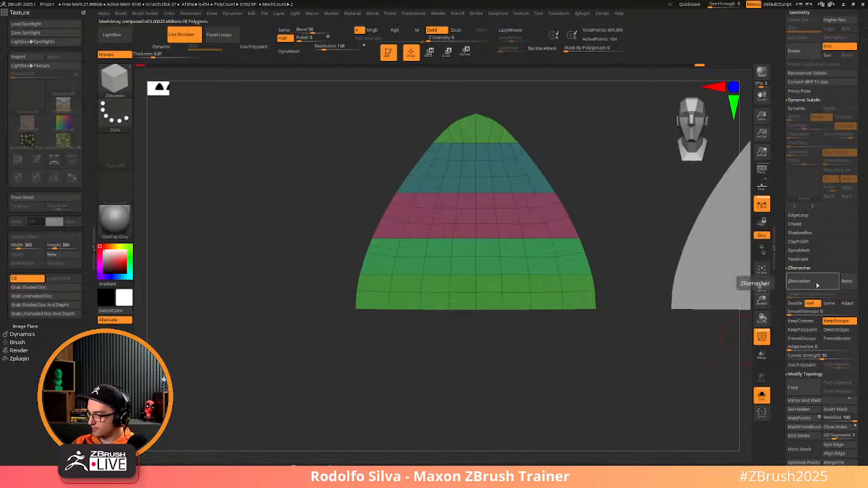
pyautogui.click(816, 285)
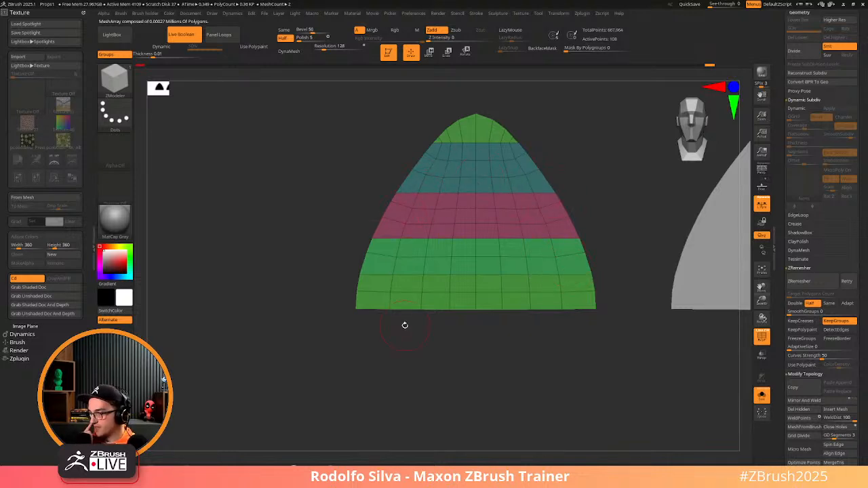
pyautogui.keyDown('ctrl'); pyautogui.keyDown('shift'); pyautogui.click(591, 334); pyautogui.keyUp('shift'); pyautogui.keyUp('ctrl')
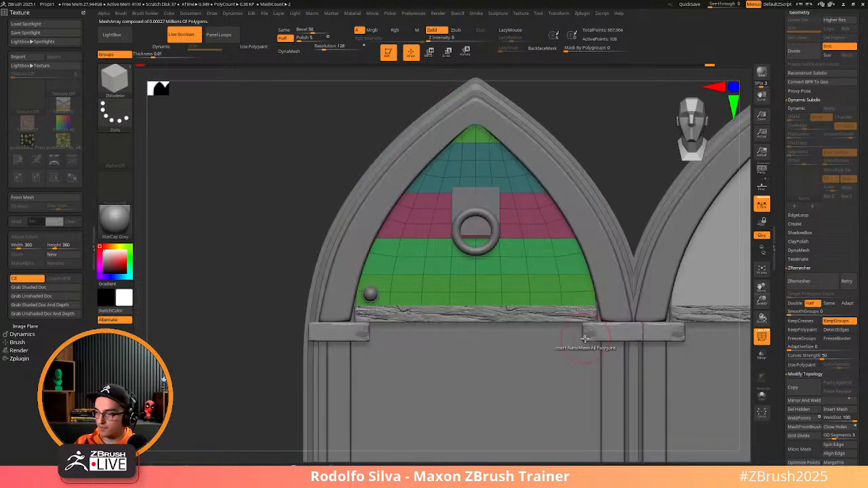
pyautogui.click(516, 284)
pyautogui.moveTo(663, 332); pyautogui.dragTo(748, 364)
pyautogui.hotkey('ctrl', 'z')
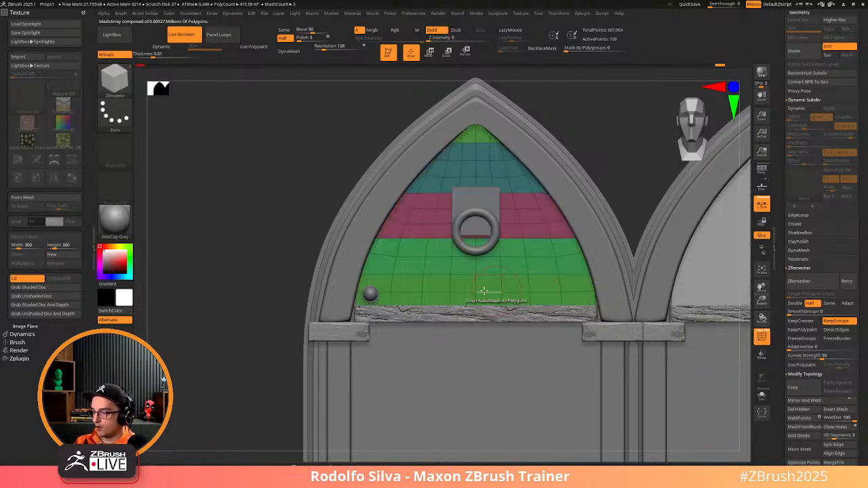
# Set the ZModeler Insert NanoMesh target to Polygroup Island and insert the spheres on the panel's bottom band
pyautogui.press('space')
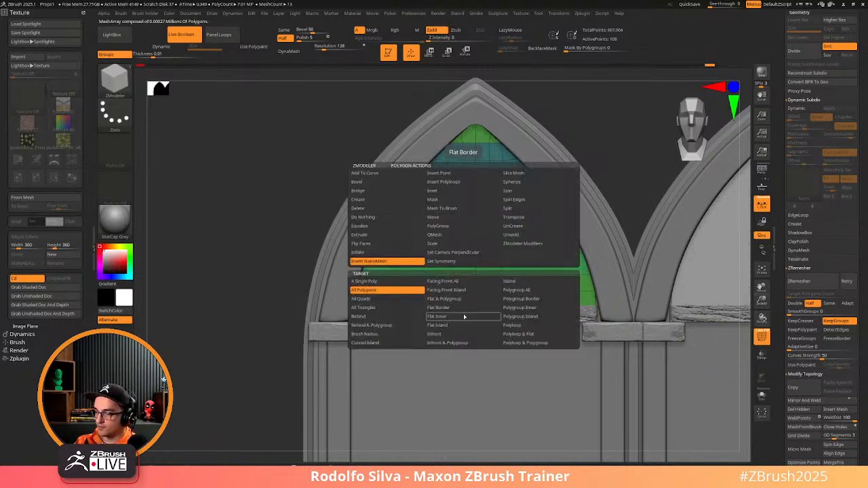
pyautogui.click(533, 316)
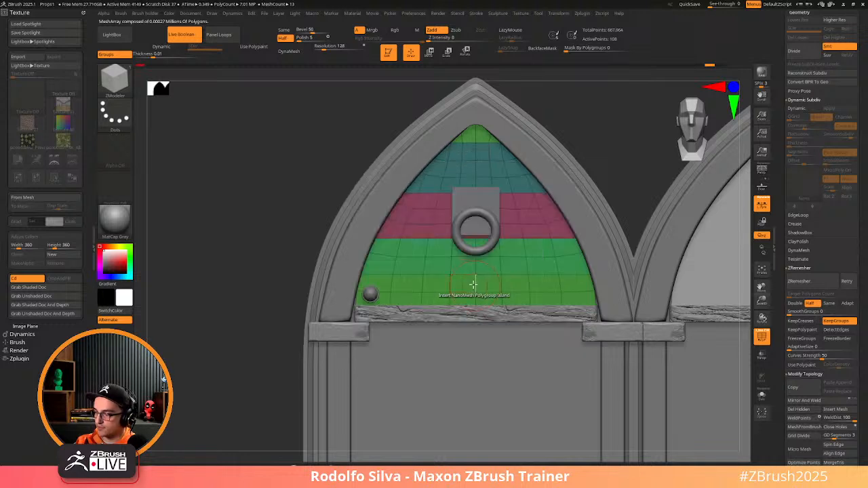
pyautogui.click(465, 285)
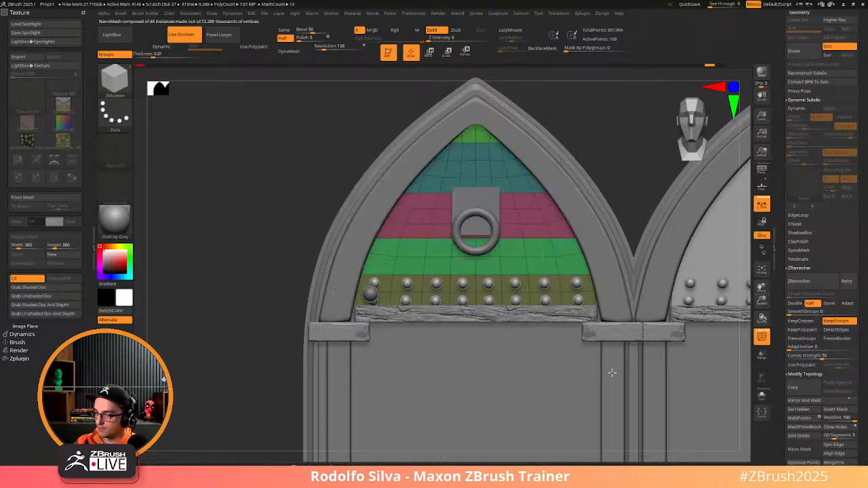
# Move the banded panel slightly upward above the wooden shelf
pyautogui.moveTo(289, 400); pyautogui.dragTo(250, 407)
pyautogui.press('w')
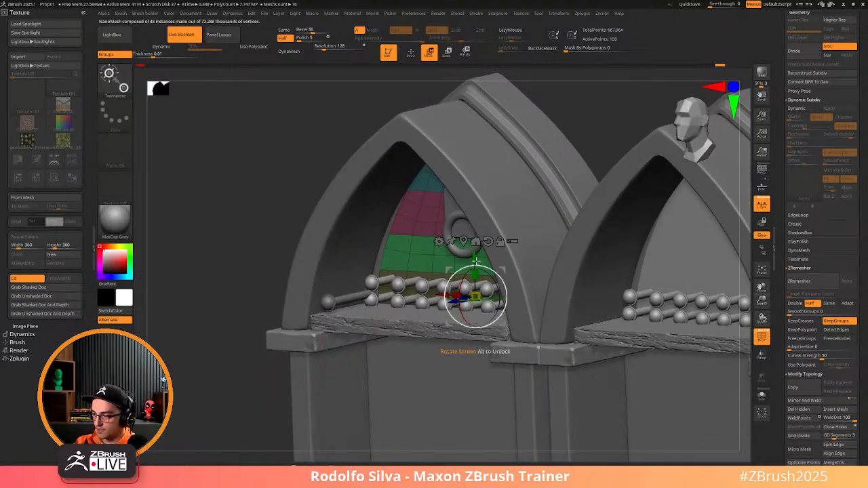
pyautogui.moveTo(476, 261); pyautogui.dragTo(473, 257)
pyautogui.keyDown('ctrl'); pyautogui.moveTo(233, 407); pyautogui.dragTo(225, 363, button='right'); pyautogui.keyUp('ctrl')
# Insert NanoMesh spheres on the second band from the bottom and copy the bottom band's NanoMesh settings onto them
pyautogui.scroll(-10, 786, 287)
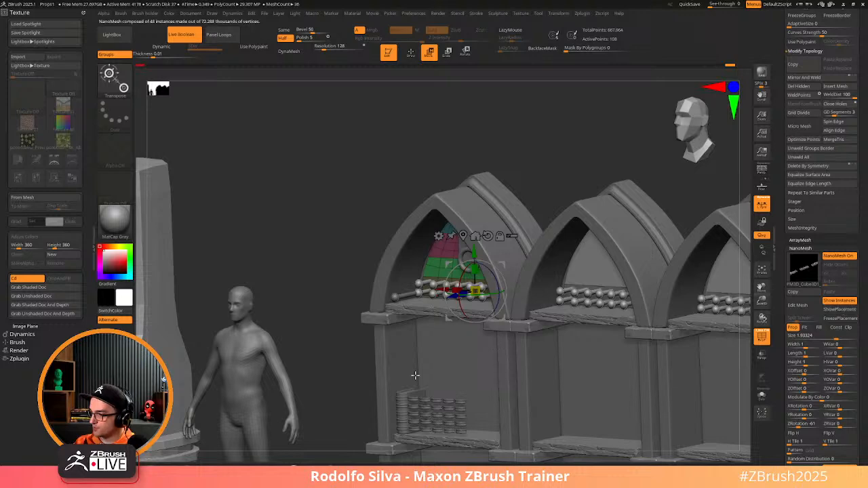
pyautogui.moveTo(312, 387); pyautogui.dragTo(337, 409)
pyautogui.hotkey('shift', 'f')
pyautogui.press('q')
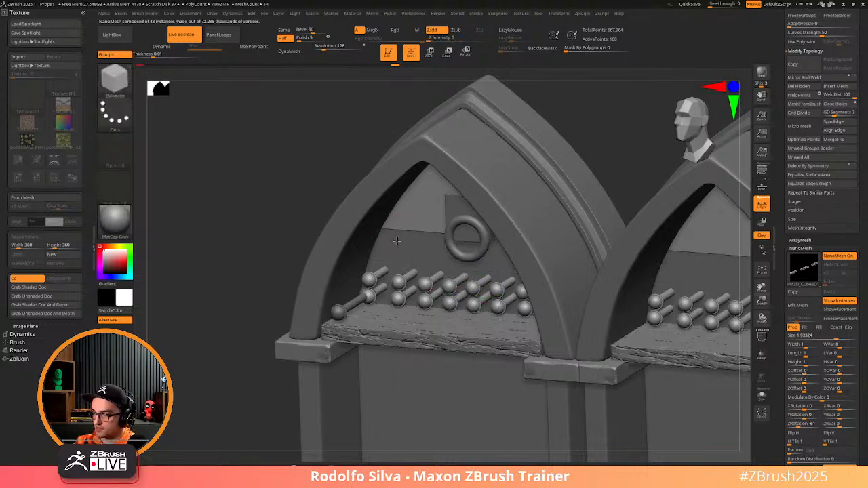
pyautogui.moveTo(428, 291); pyautogui.dragTo(461, 341)
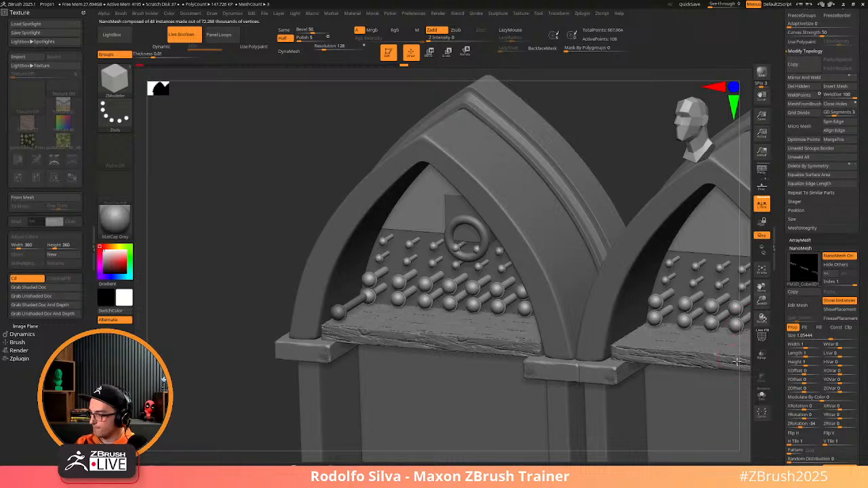
pyautogui.click(814, 292)
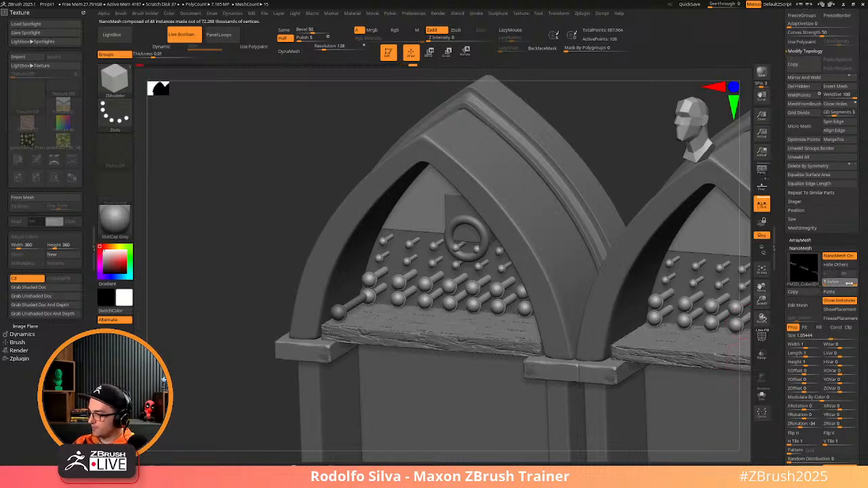
pyautogui.click(849, 283)
pyautogui.moveTo(248, 358)
pyautogui.keyDown('shift'); pyautogui.mouseDown()
pyautogui.moveTo(228, 324)
pyautogui.moveTo(217, 346)
pyautogui.moveTo(244, 362)
pyautogui.mouseUp(); pyautogui.keyUp('shift')
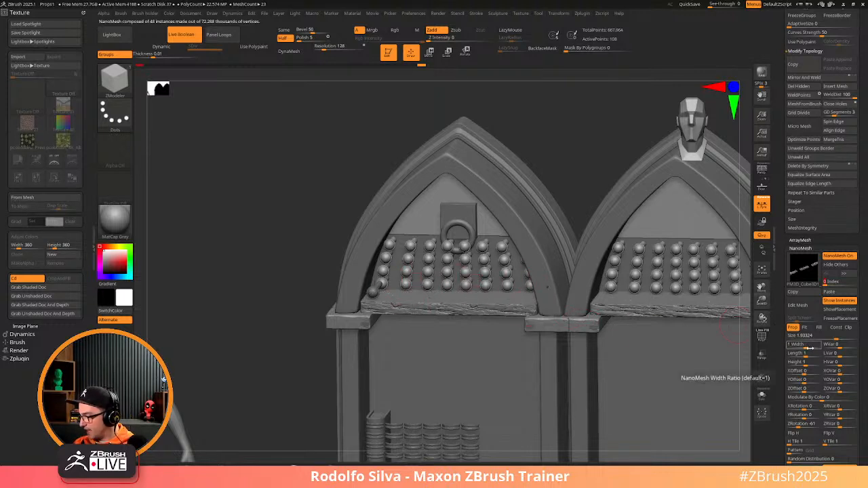
# Try shifting the bottom band's spheres with XOffset and undo the change
pyautogui.moveTo(805, 372); pyautogui.dragTo(812, 371)
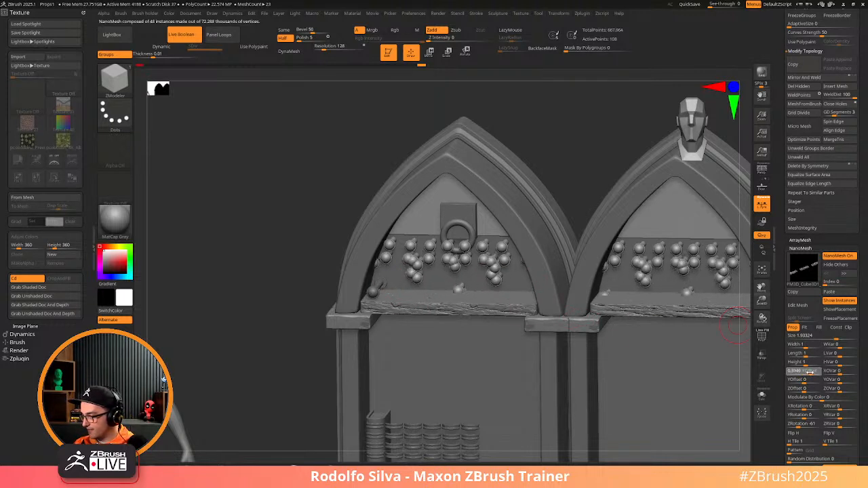
pyautogui.hotkey('ctrl', 'z')
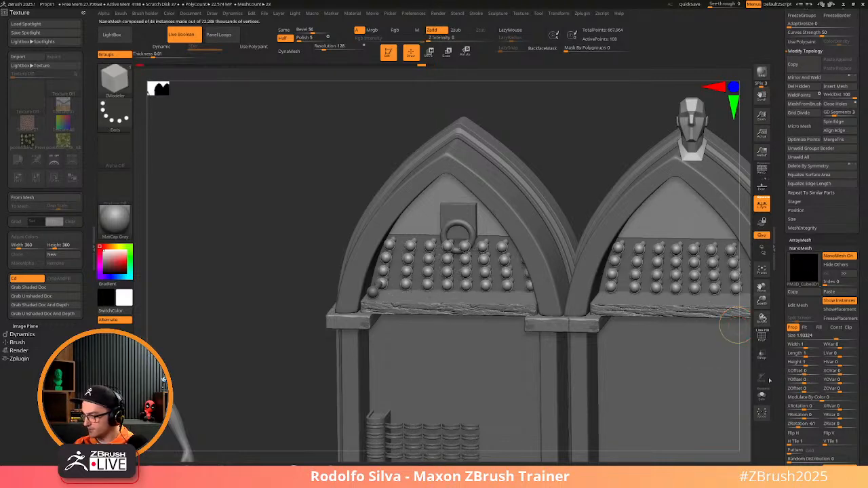
# Show the polyframe and set the bottom band's NanoMesh to the Corners pattern with H Tile and V Tile at 2
pyautogui.hotkey('shift', 'f')
pyautogui.keyDown('shift'); pyautogui.moveTo(301, 403); pyautogui.dragTo(306, 382); pyautogui.keyUp('shift')
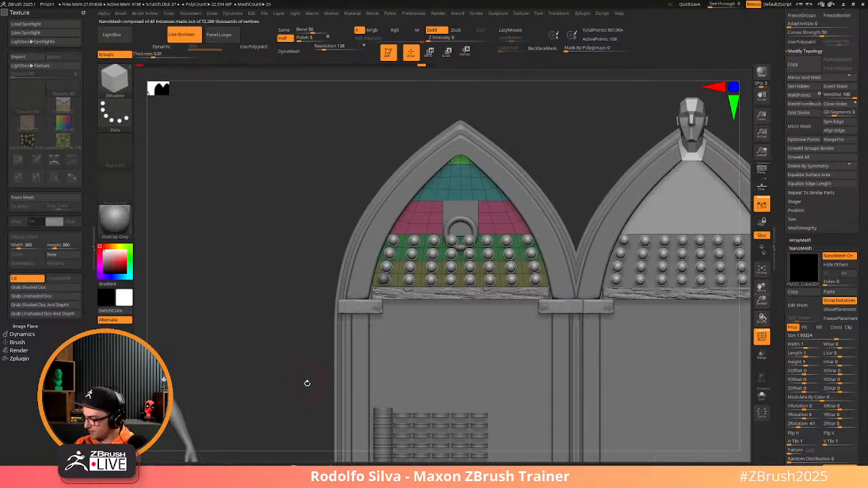
pyautogui.moveTo(779, 438); pyautogui.dragTo(778, 409)
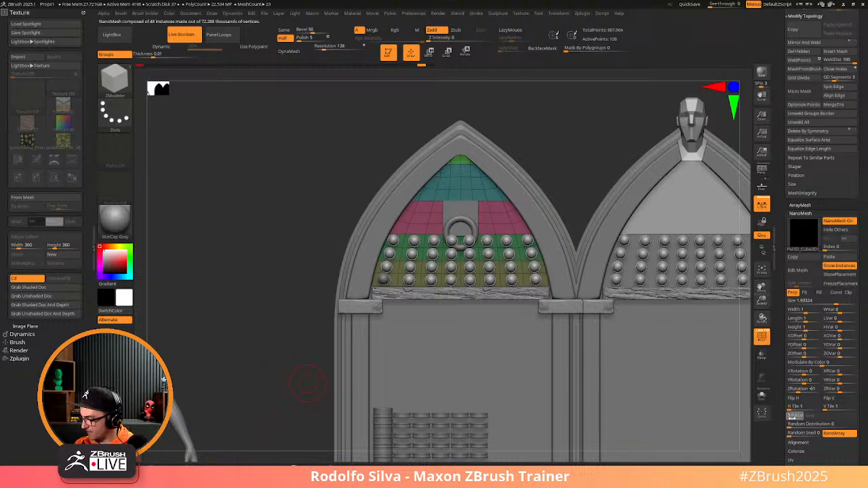
pyautogui.click(791, 415)
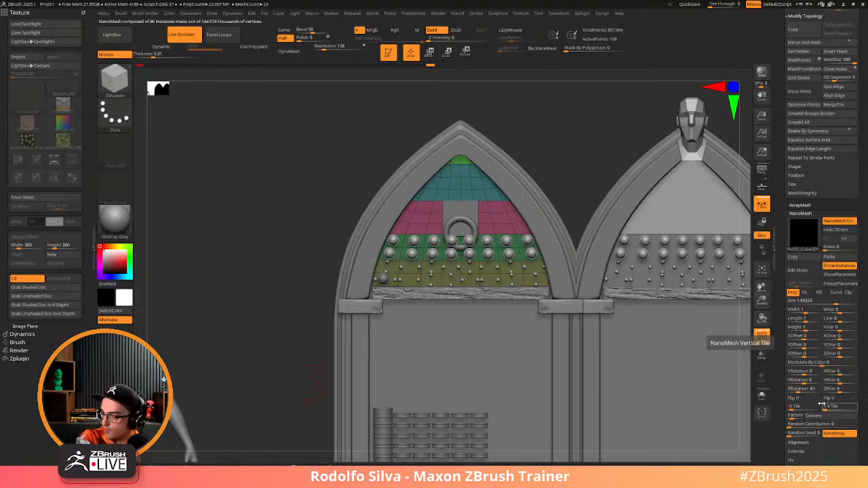
pyautogui.press('Return')
pyautogui.write('2')
pyautogui.press('Return')
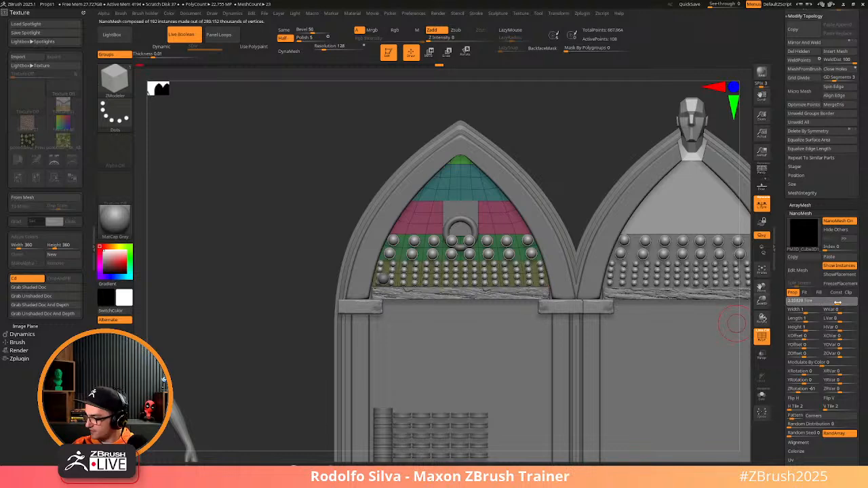
# Remove the NanoMesh spheres from the upper row of polygons in the bottom band
pyautogui.moveTo(300, 358); pyautogui.dragTo(301, 379)
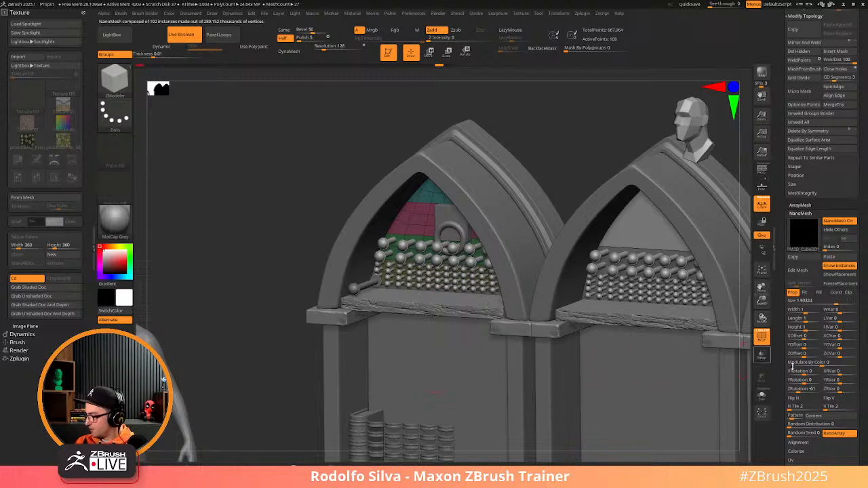
pyautogui.moveTo(306, 328); pyautogui.dragTo(271, 327)
pyautogui.keyDown('alt'); pyautogui.moveTo(381, 271); pyautogui.dragTo(543, 263); pyautogui.keyUp('alt')
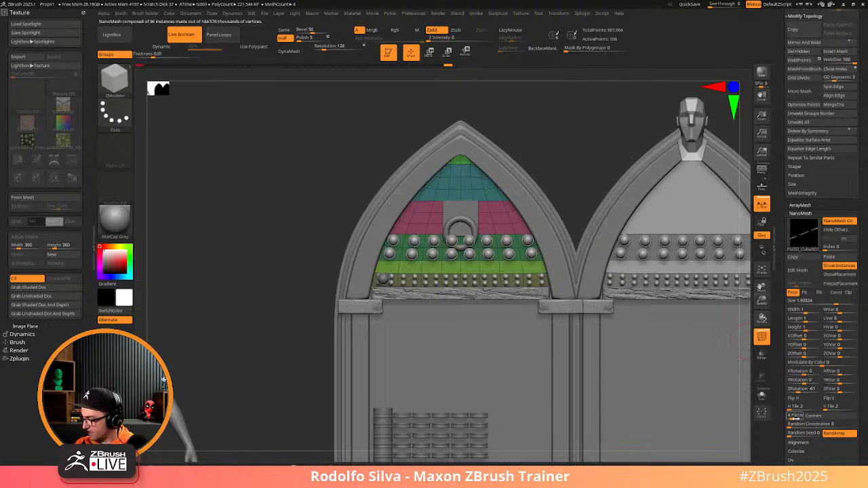
# Try the Diagonal Line 1 pattern on the bottom row's NanoMesh, and switch it to Plus Sign
pyautogui.moveTo(792, 419); pyautogui.dragTo(770, 417)
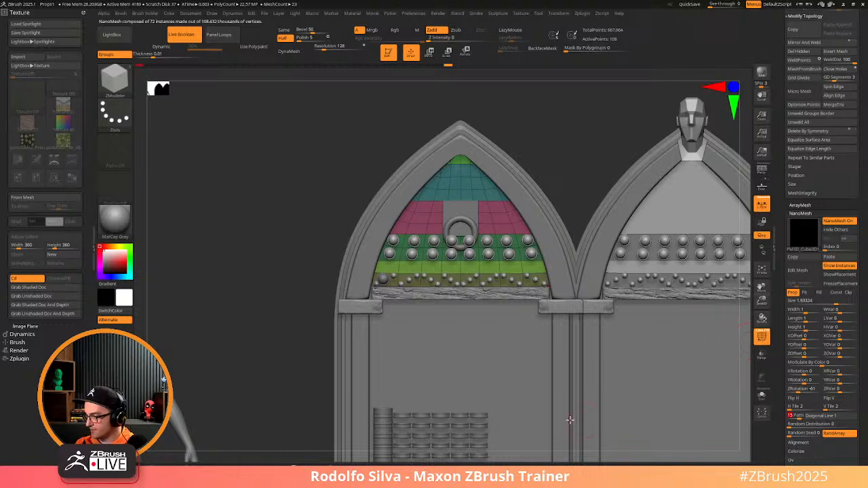
pyautogui.moveTo(305, 392); pyautogui.dragTo(281, 395)
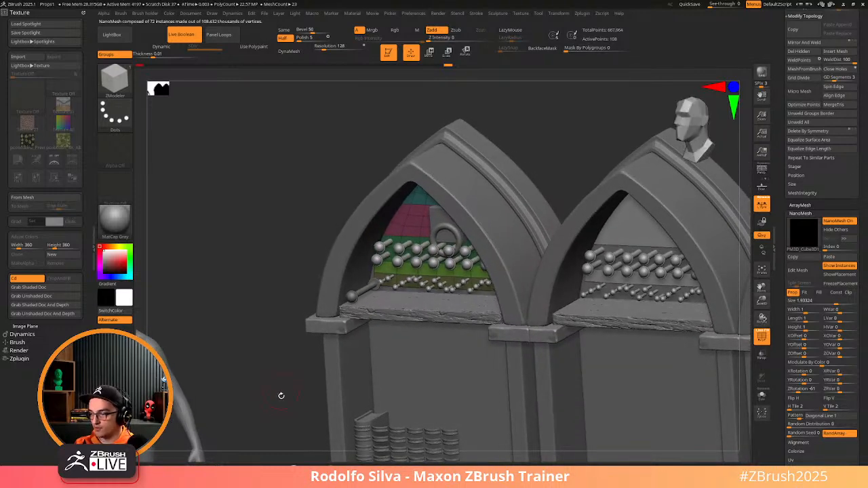
pyautogui.click(795, 416)
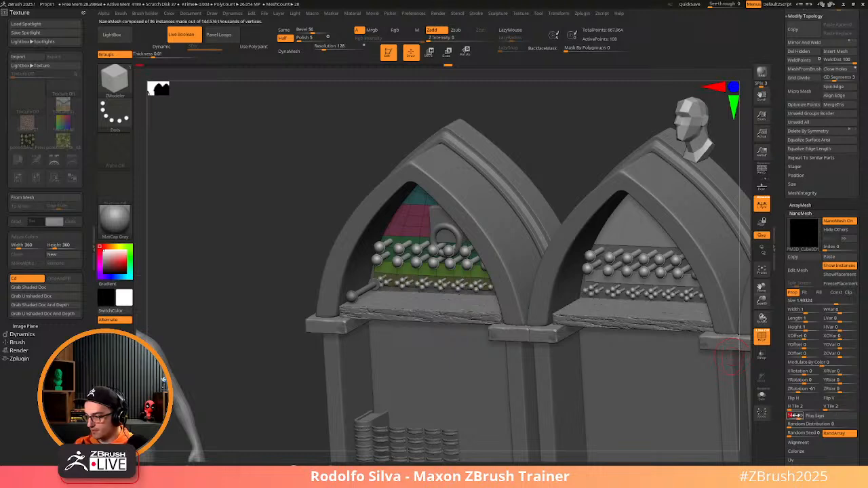
pyautogui.keyDown('shift'); pyautogui.moveTo(264, 408); pyautogui.dragTo(264, 405); pyautogui.keyUp('shift')
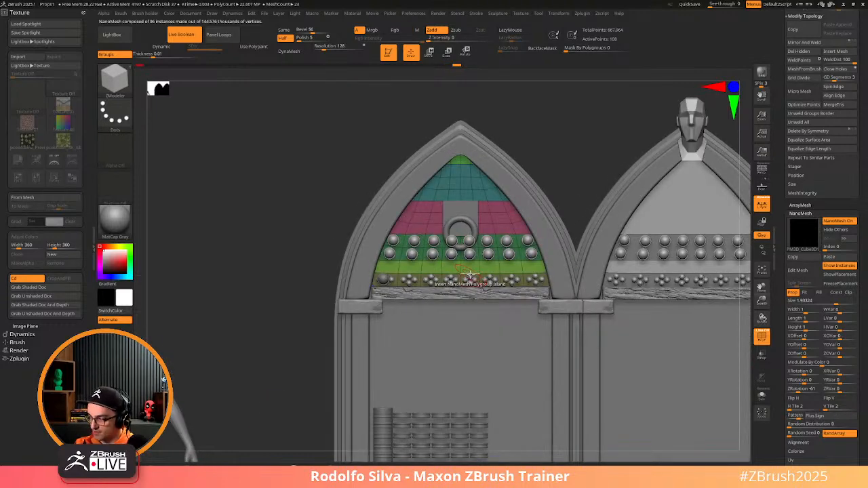
# Delete the horizontal edge loop running through the bottom band with the ZModeler brush
pyautogui.press('space')
pyautogui.click(465, 248)
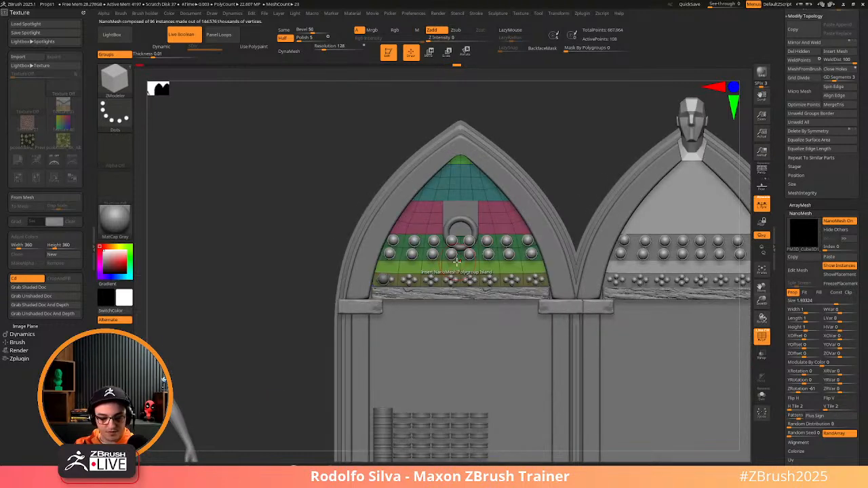
pyautogui.press('b')
pyautogui.press('z')
pyautogui.press('m')
pyautogui.keyDown('alt'); pyautogui.click(470, 273); pyautogui.keyUp('alt')
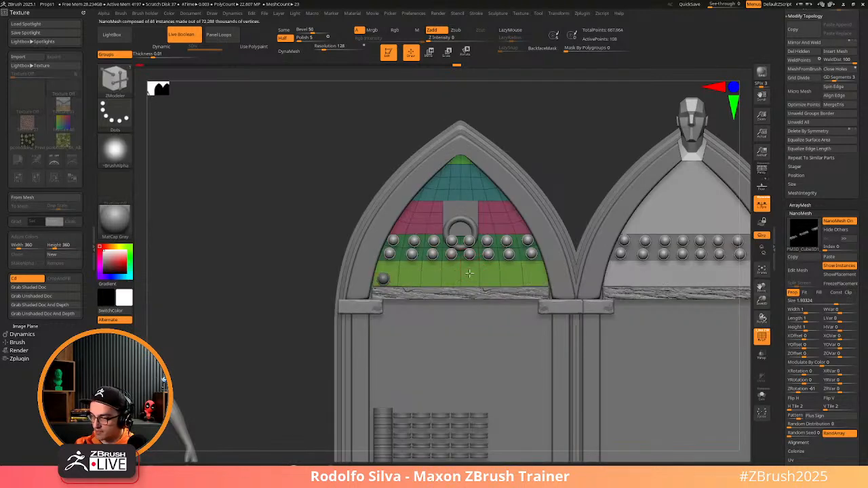
# Reselect the ZModeler brush and insert NanoMesh spheres across the single-row bottom band
pyautogui.press('b')
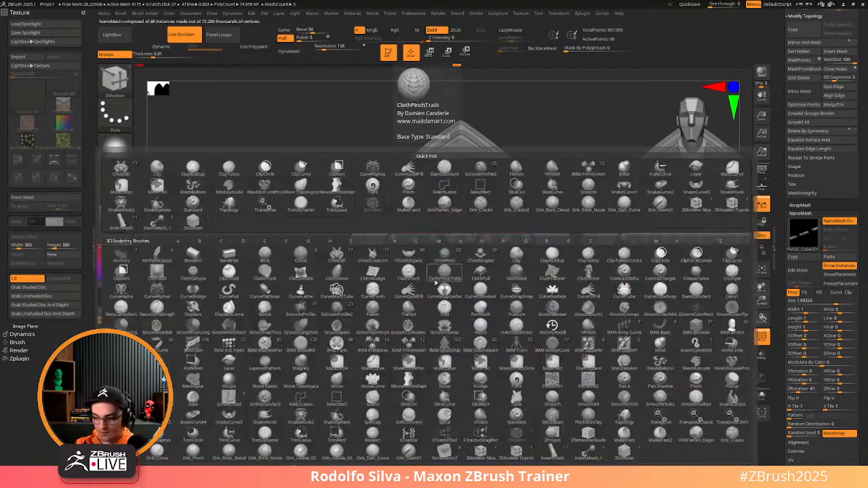
pyautogui.press('z')
pyautogui.press('m')
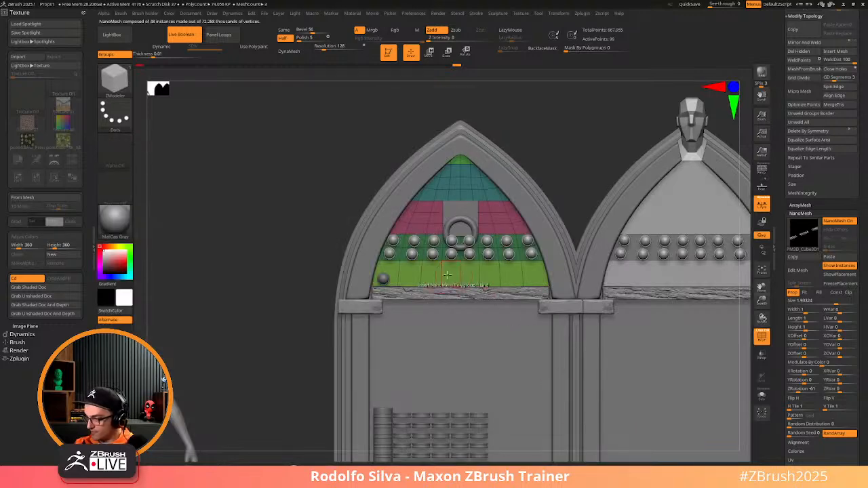
pyautogui.moveTo(435, 276); pyautogui.dragTo(497, 352)
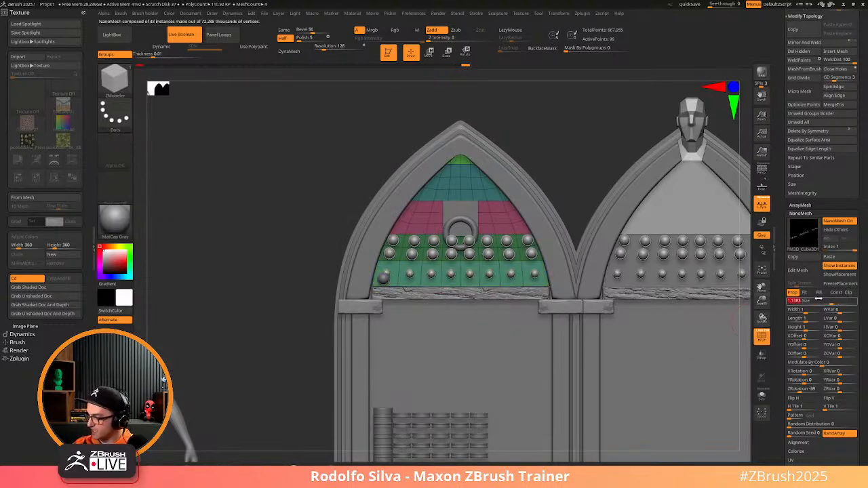
# Set the bottom band's NanoMesh spheres to Size 2, H Tile 2 and the Checker Odd pattern
pyautogui.write('2')
pyautogui.press('Return')
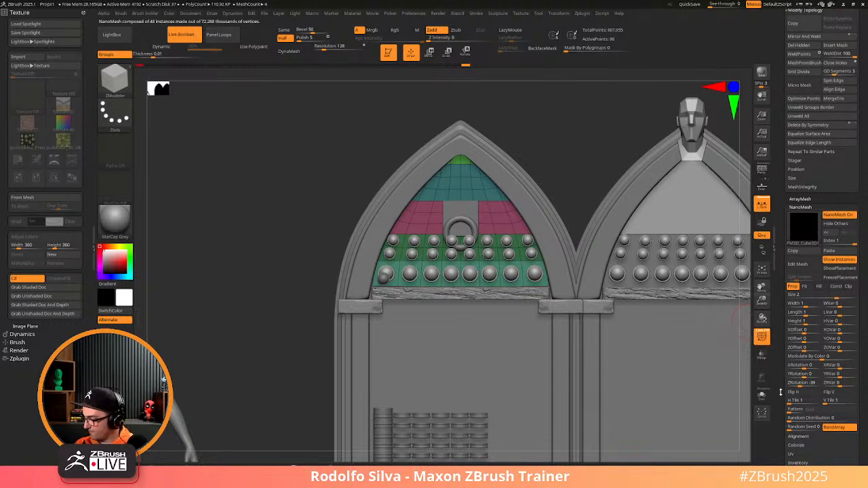
pyautogui.scroll(-2, 780, 392)
pyautogui.click(789, 375)
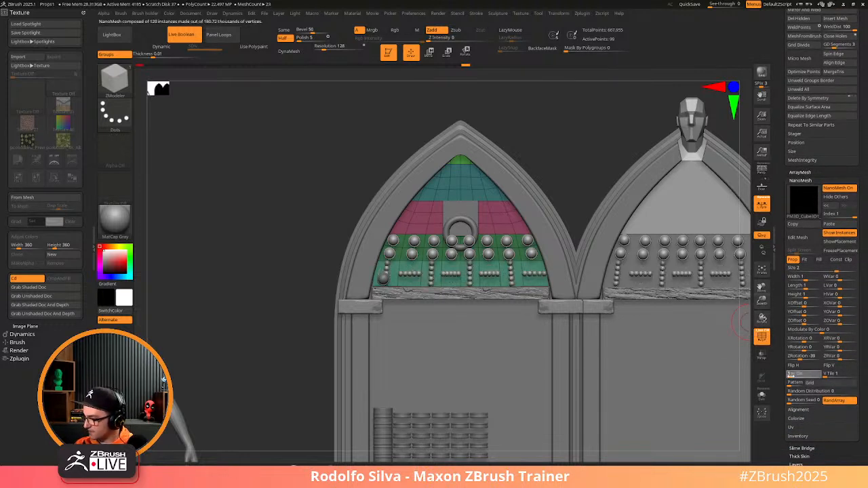
pyautogui.moveTo(791, 376); pyautogui.dragTo(771, 382)
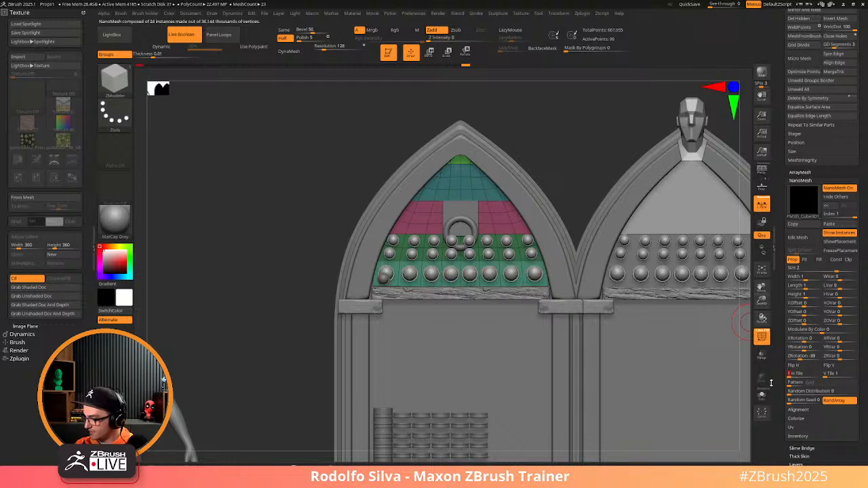
pyautogui.click(791, 375)
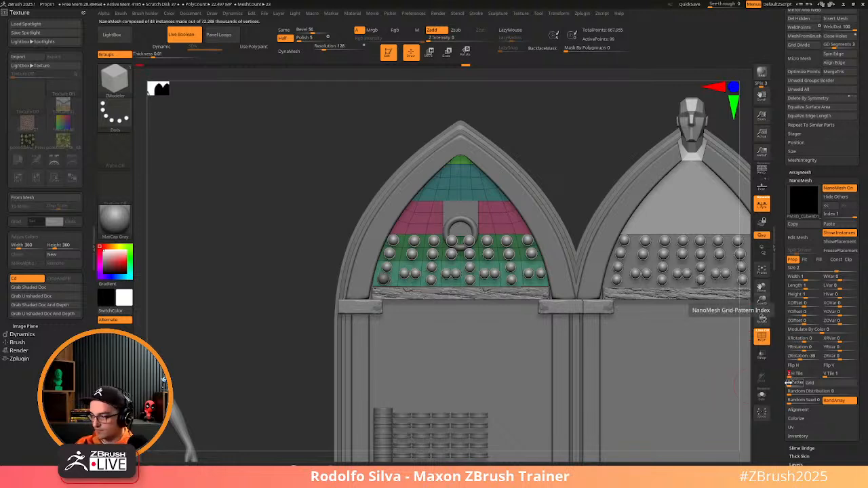
pyautogui.moveTo(789, 384); pyautogui.dragTo(792, 385)
pyautogui.moveTo(313, 398); pyautogui.dragTo(280, 377)
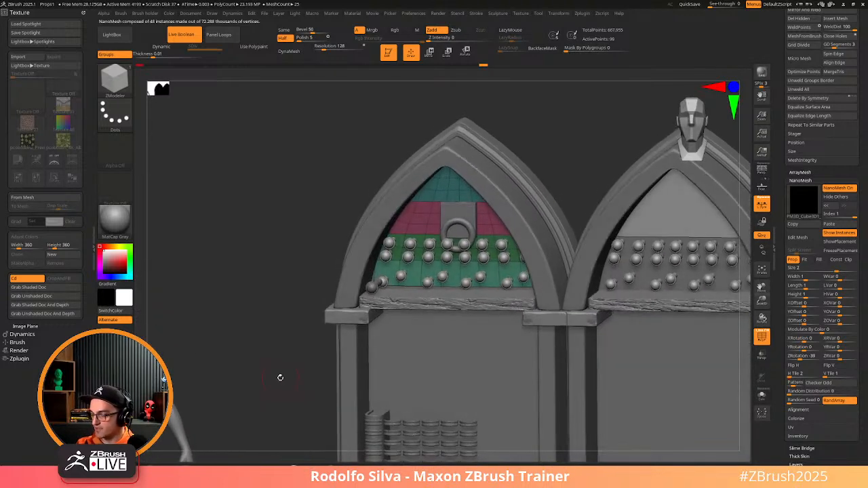
# Paste the bottom band's NanoMesh settings onto the NanoMesh of the second band, index 0
pyautogui.keyDown('shift'); pyautogui.moveTo(282, 423); pyautogui.dragTo(280, 416); pyautogui.keyUp('shift')
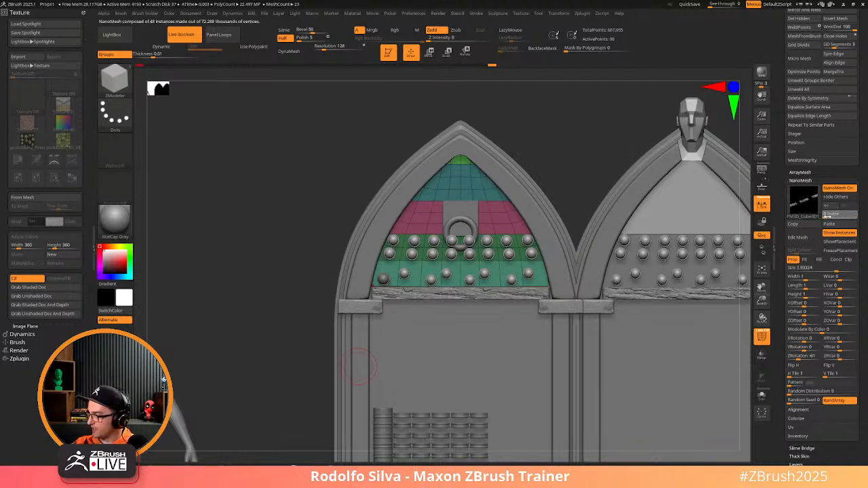
pyautogui.click(828, 224)
pyautogui.moveTo(308, 379); pyautogui.dragTo(267, 378)
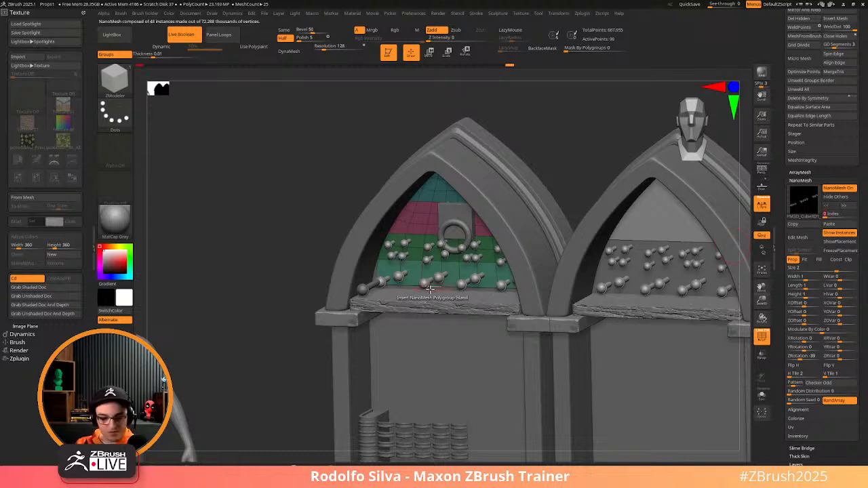
# Delete the horizontal edge loop running through the second band with the ZModeler brush
pyautogui.press('b')
pyautogui.press('z')
pyautogui.press('m')
pyautogui.moveTo(279, 356); pyautogui.dragTo(325, 314)
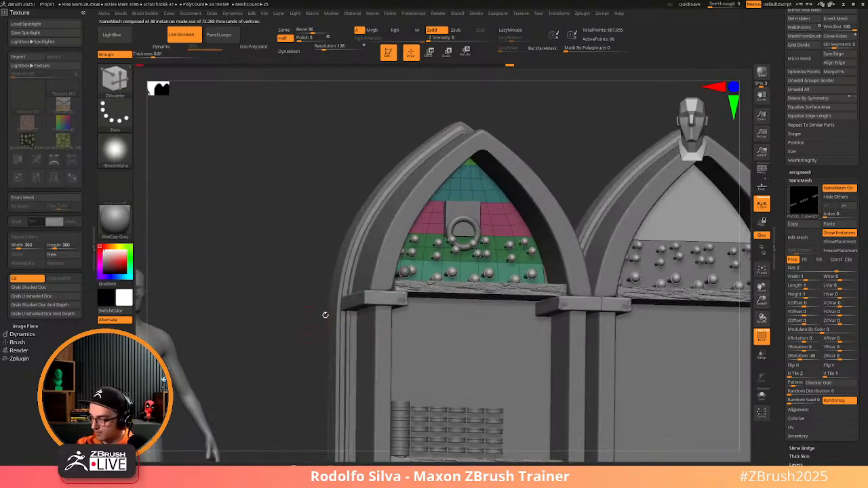
pyautogui.keyDown('alt'); pyautogui.click(435, 249); pyautogui.keyUp('alt')
pyautogui.moveTo(330, 363); pyautogui.dragTo(286, 382)
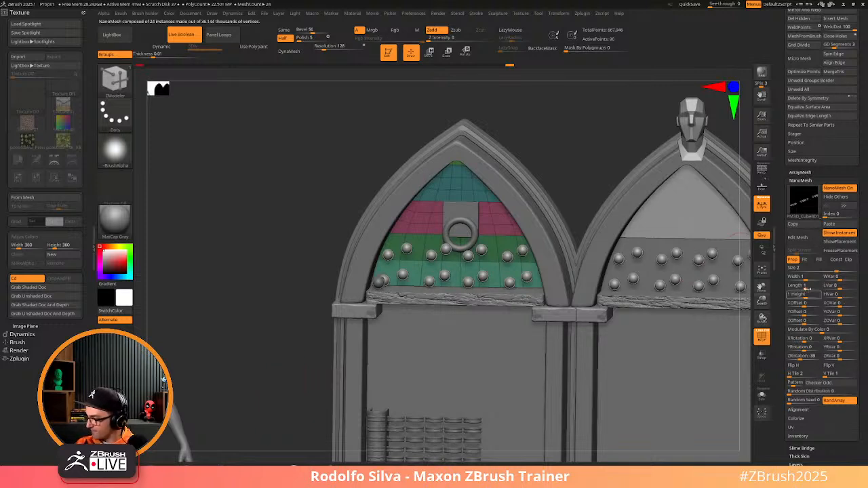
# Try an X Offset of -1 on the second band's NanoMesh, and reset it to 0
pyautogui.moveTo(804, 303); pyautogui.dragTo(783, 335)
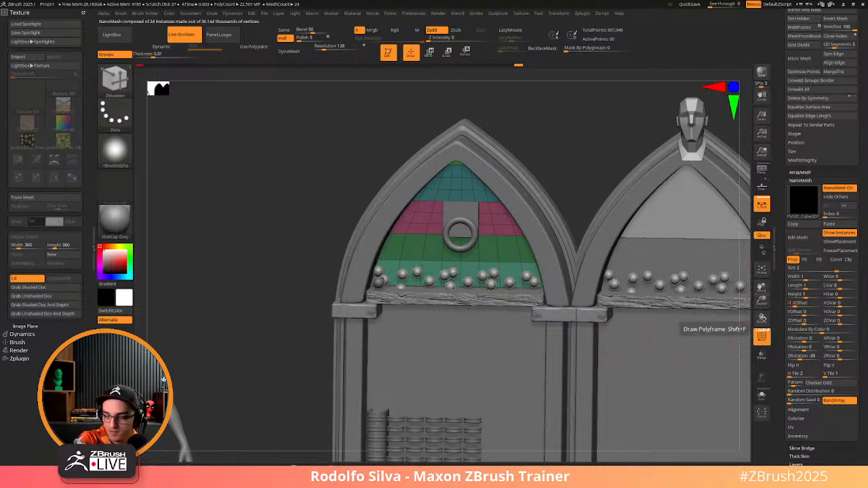
pyautogui.press('Return')
pyautogui.moveTo(292, 364)
pyautogui.mouseDown()
pyautogui.moveTo(285, 378)
pyautogui.moveTo(345, 387)
pyautogui.mouseUp()
pyautogui.press('ctrl')
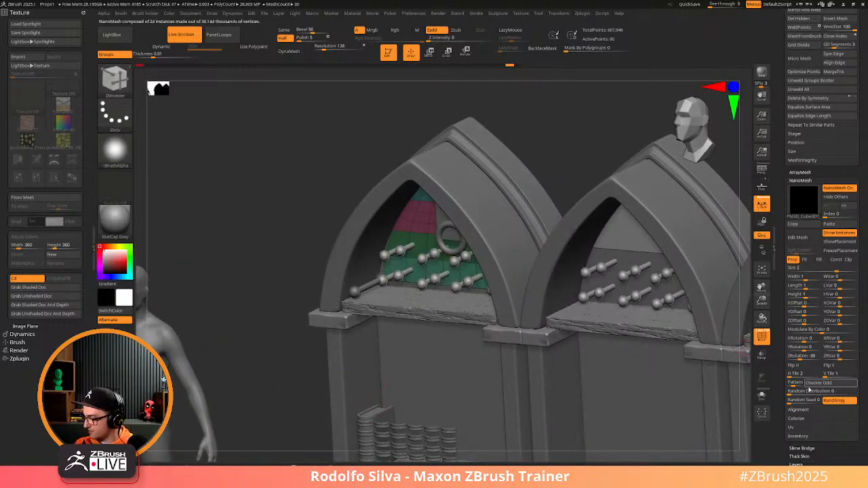
# Try the Checker Border Even pattern on the second band's NanoMesh, and return it to Checker Odd
pyautogui.moveTo(792, 383); pyautogui.dragTo(797, 383)
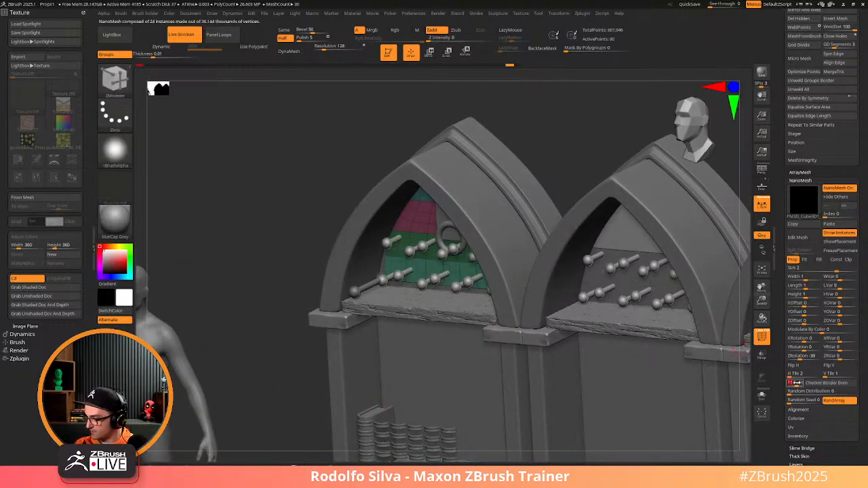
pyautogui.moveTo(268, 395); pyautogui.dragTo(283, 386)
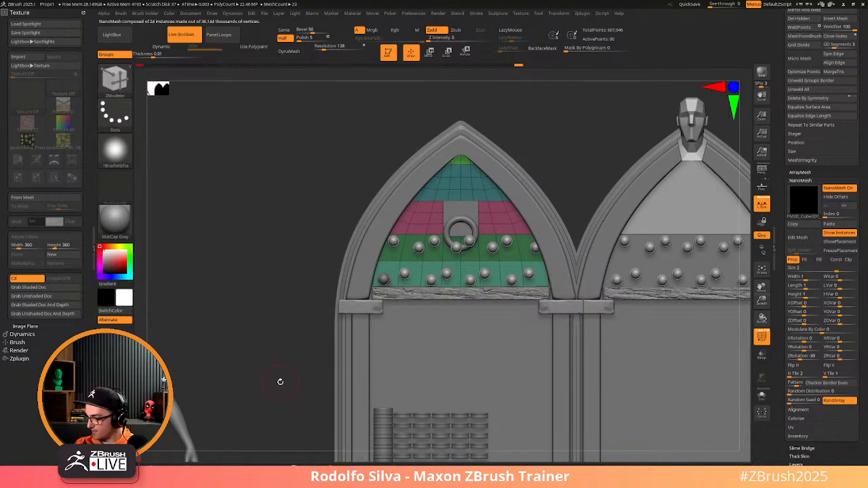
pyautogui.click(806, 367)
pyautogui.click(811, 366)
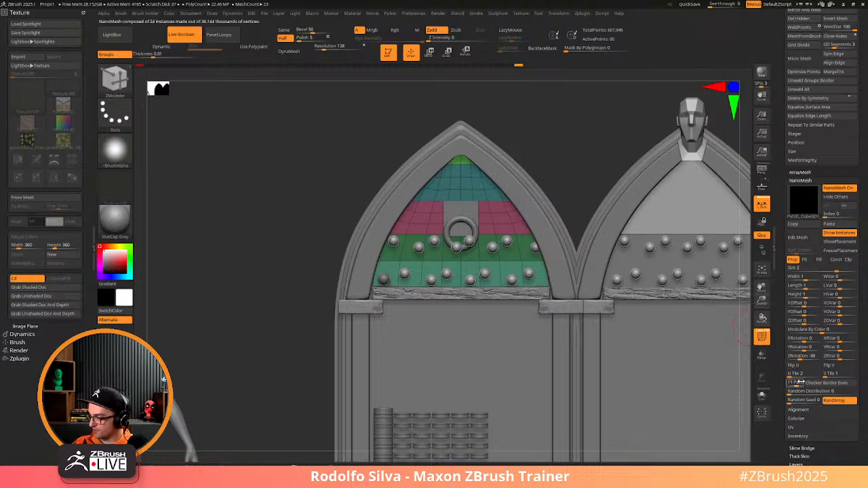
pyautogui.moveTo(798, 384); pyautogui.dragTo(792, 384)
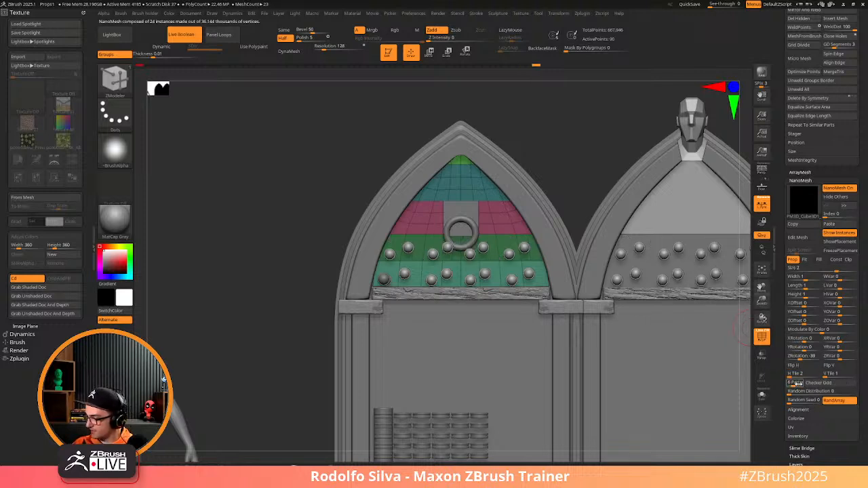
# Try flipping the second band's NanoMesh vertically and horizontally and rotating it, and undo the rotation changes
pyautogui.click(837, 366)
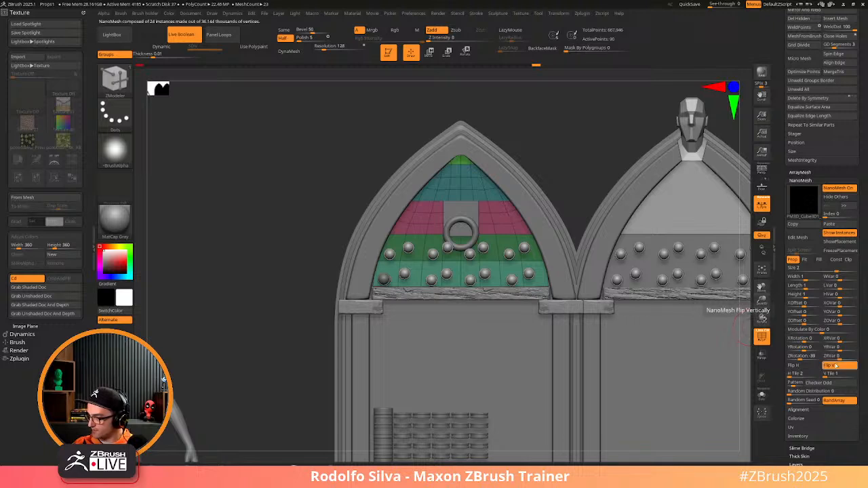
pyautogui.click(810, 366)
pyautogui.click(829, 366)
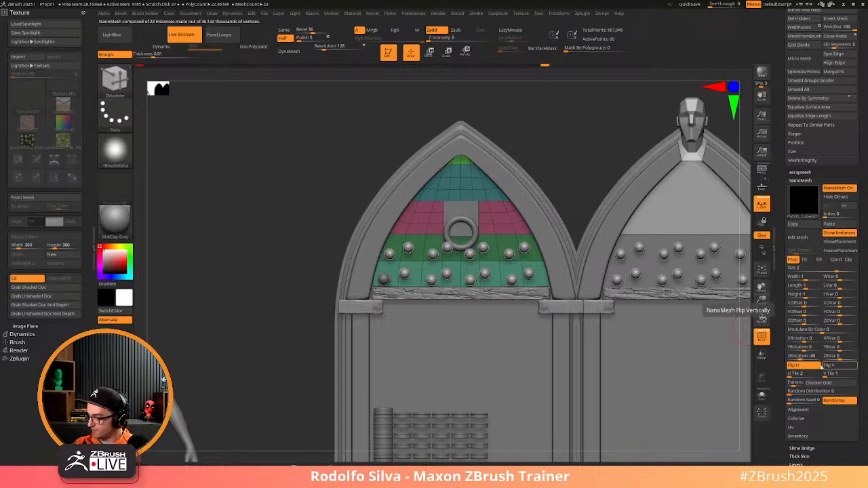
pyautogui.click(807, 366)
pyautogui.moveTo(804, 347)
pyautogui.mouseDown()
pyautogui.moveTo(816, 346)
pyautogui.moveTo(802, 339)
pyautogui.mouseUp()
pyautogui.hotkey('ctrl', 'z')
pyautogui.hotkey('ctrl', 'z')
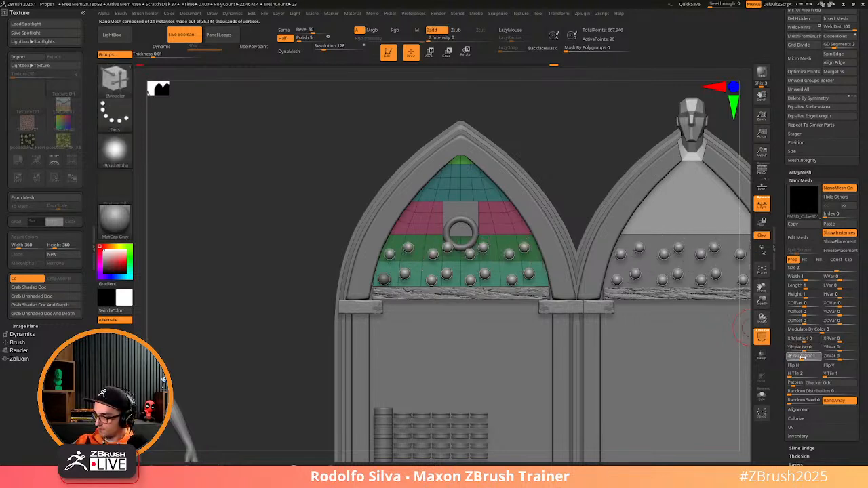
# Reduce the pink and teal bands to single rows, and insert NanoMesh spheres with the pasted settings in the third band
pyautogui.moveTo(287, 368)
pyautogui.mouseDown()
pyautogui.moveTo(276, 387)
pyautogui.moveTo(299, 390)
pyautogui.moveTo(291, 370)
pyautogui.mouseUp()
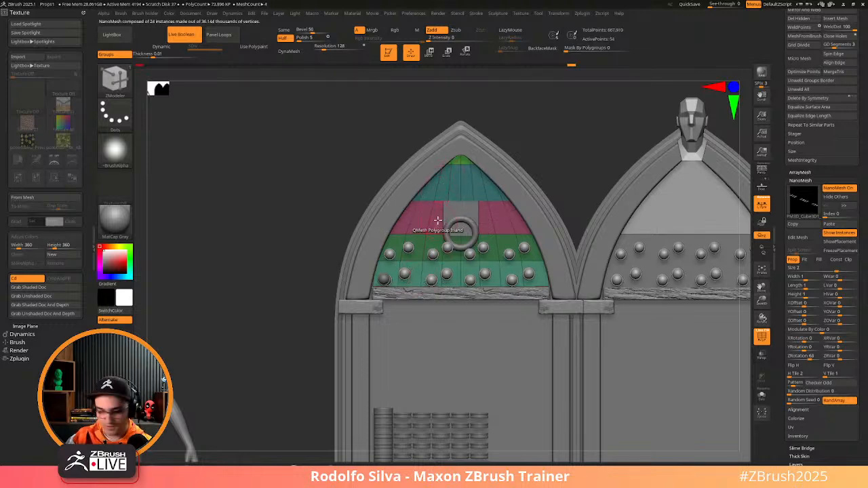
pyautogui.press('b')
pyautogui.click(631, 453)
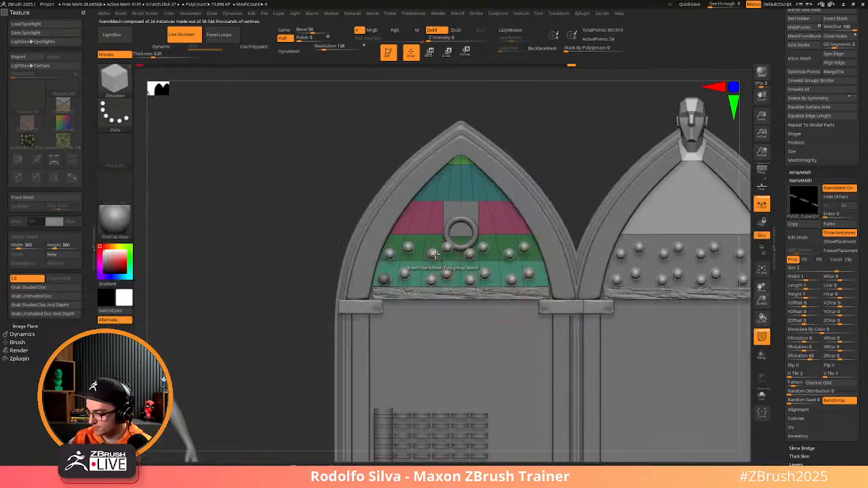
pyautogui.moveTo(461, 258); pyautogui.dragTo(503, 318)
pyautogui.click(833, 224)
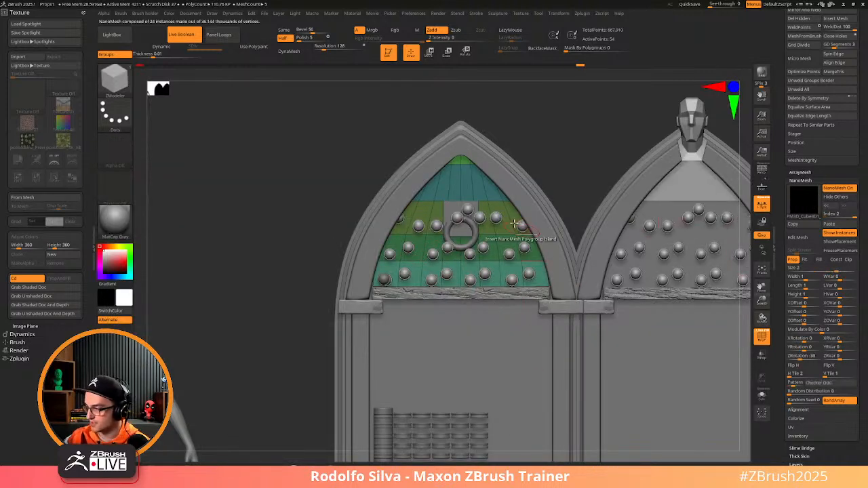
# Insert NanoMesh spheres across the fourth band with the same pasted Size 2, H Tile 2 and Checker Odd settings
pyautogui.click(468, 188)
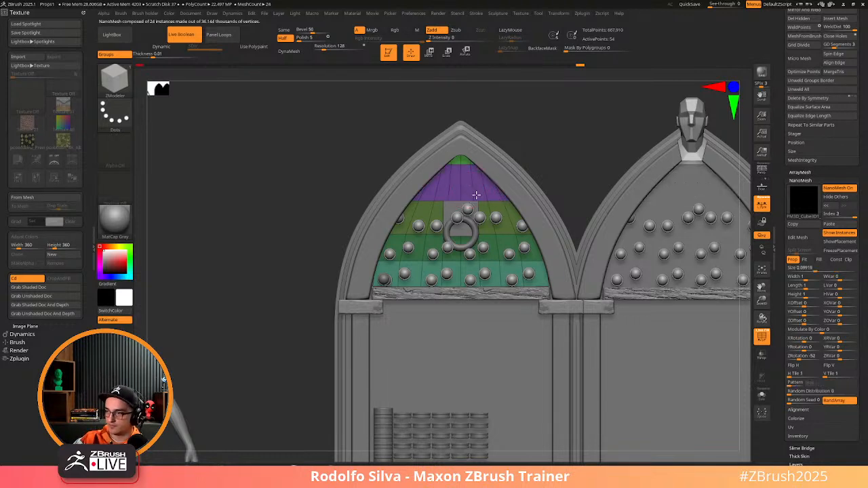
pyautogui.moveTo(296, 378)
pyautogui.mouseDown()
pyautogui.moveTo(233, 366)
pyautogui.moveTo(237, 384)
pyautogui.moveTo(256, 388)
pyautogui.moveTo(240, 380)
pyautogui.moveTo(264, 374)
pyautogui.moveTo(292, 391)
pyautogui.mouseUp()
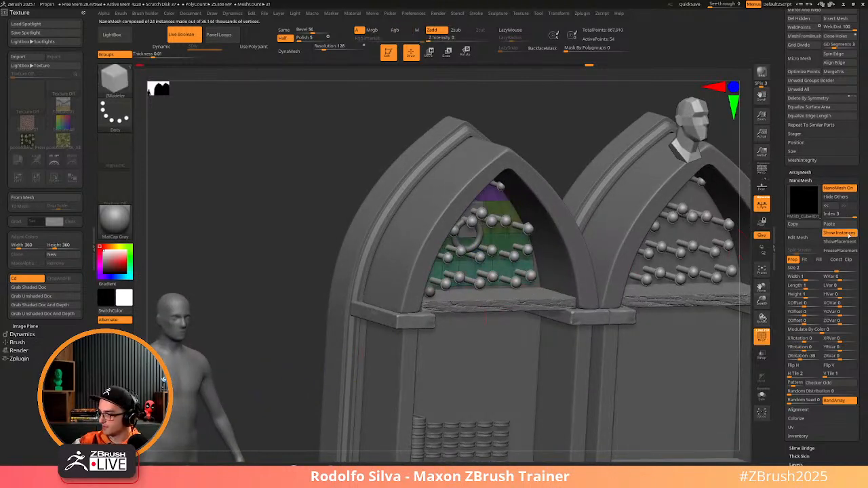
pyautogui.moveTo(850, 213); pyautogui.dragTo(843, 215)
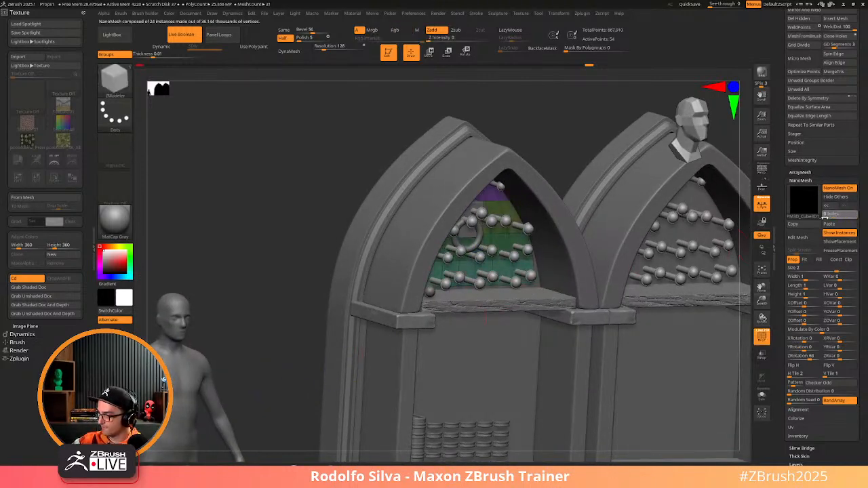
# Remove the NanoMesh spheres from the fourth band and from the outer polygons of the third band
pyautogui.keyDown('shift'); pyautogui.moveTo(271, 339); pyautogui.dragTo(248, 314); pyautogui.keyUp('shift')
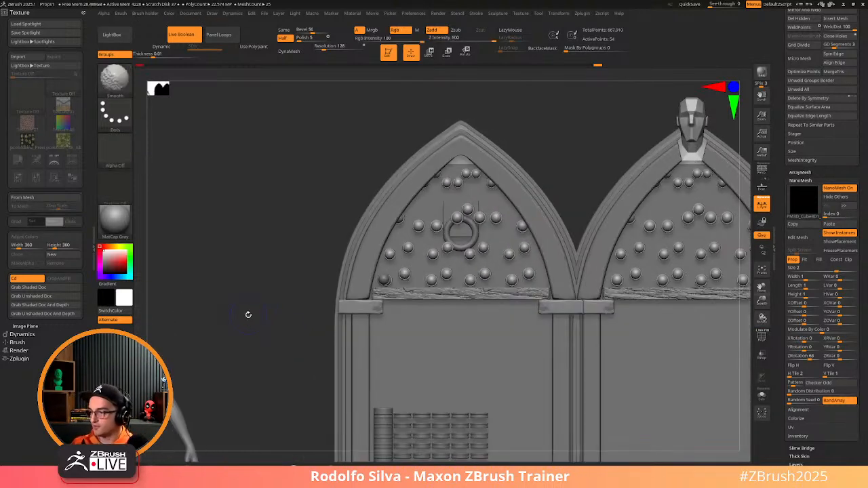
pyautogui.hotkey('shift', 'f')
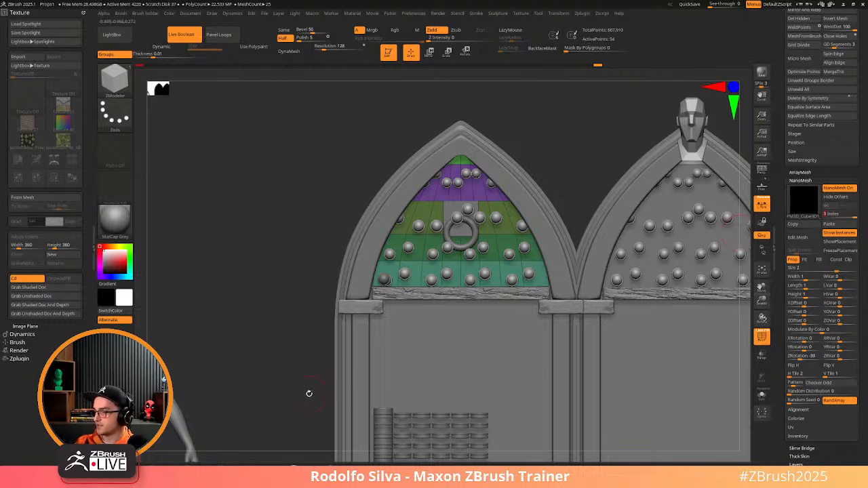
pyautogui.moveTo(430, 194)
pyautogui.keyDown('alt'); pyautogui.mouseDown()
pyautogui.moveTo(534, 190)
pyautogui.moveTo(397, 191)
pyautogui.mouseUp(); pyautogui.keyUp('alt')
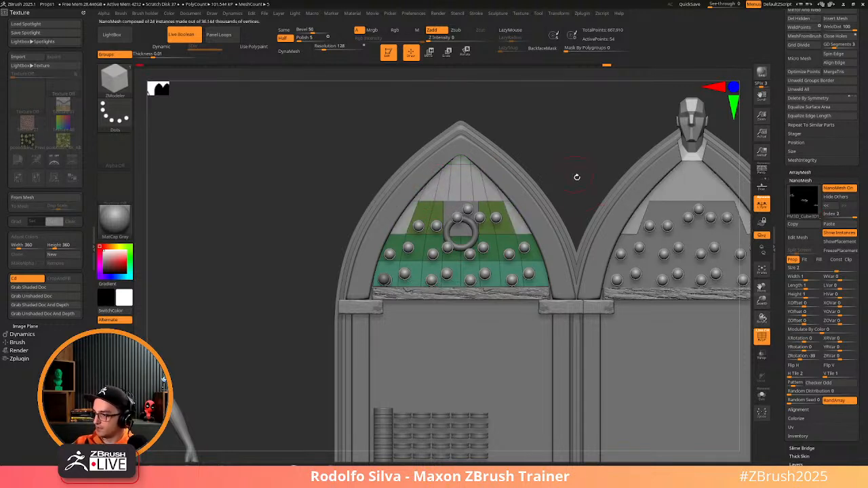
# Convert the three remaining NanoMeshes to real geometry one at a time with One To Mesh
pyautogui.click(798, 436)
pyautogui.click(809, 445)
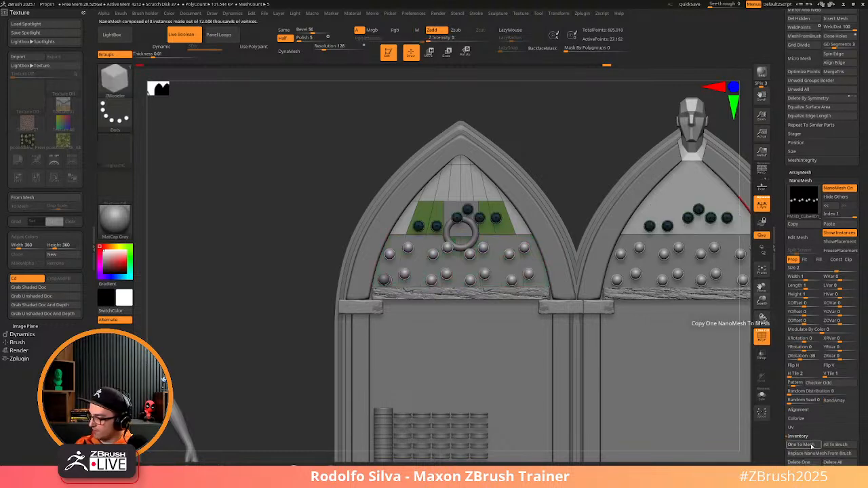
pyautogui.click(809, 446)
pyautogui.click(809, 445)
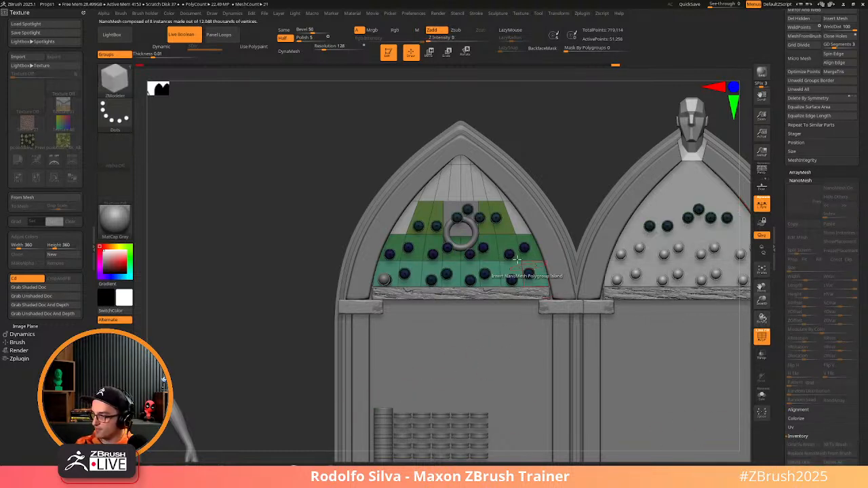
# Isolate the converted spheres with the SelectRect brush by hiding the arched panel's polygons, and turn the polyframe display off
pyautogui.keyDown('ctrl'); pyautogui.keyDown('shift'); pyautogui.click(503, 204); pyautogui.keyUp('shift'); pyautogui.keyUp('ctrl')
pyautogui.hotkey('ctrl', 'shift', 'a')
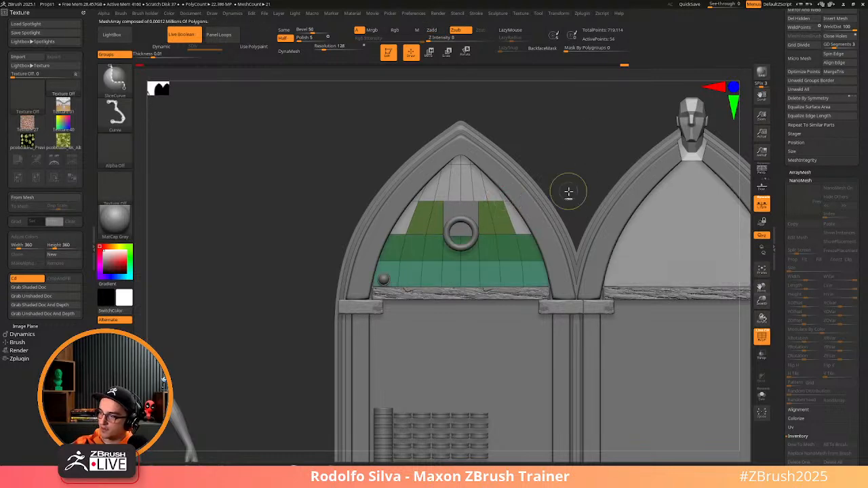
pyautogui.hotkey('ctrl', 'shift', 'b')
pyautogui.keyDown('ctrl'); pyautogui.keyDown('shift'); pyautogui.click(339, 85); pyautogui.keyUp('shift'); pyautogui.keyUp('ctrl')
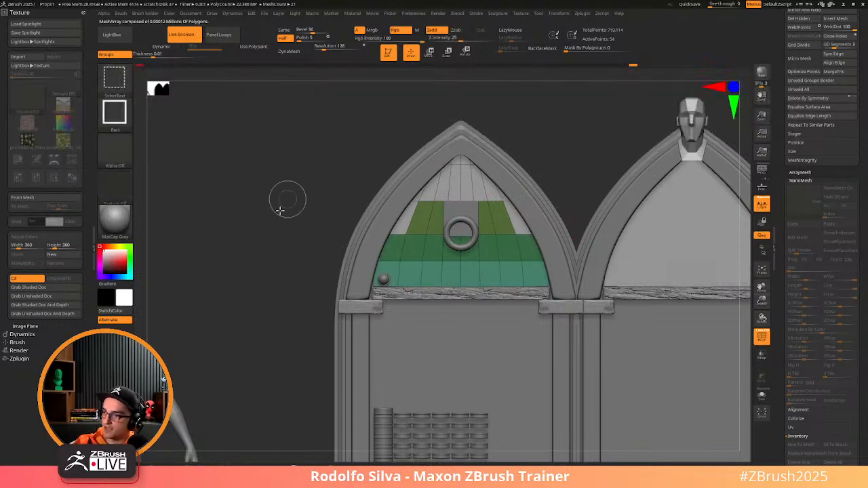
pyautogui.keyDown('ctrl'); pyautogui.keyDown('shift'); pyautogui.click(287, 202); pyautogui.keyUp('shift'); pyautogui.keyUp('ctrl')
pyautogui.moveTo(240, 332)
pyautogui.mouseDown()
pyautogui.moveTo(309, 356)
pyautogui.moveTo(300, 344)
pyautogui.moveTo(296, 360)
pyautogui.moveTo(223, 344)
pyautogui.moveTo(200, 324)
pyautogui.mouseUp()
pyautogui.hotkey('shift', 'f')
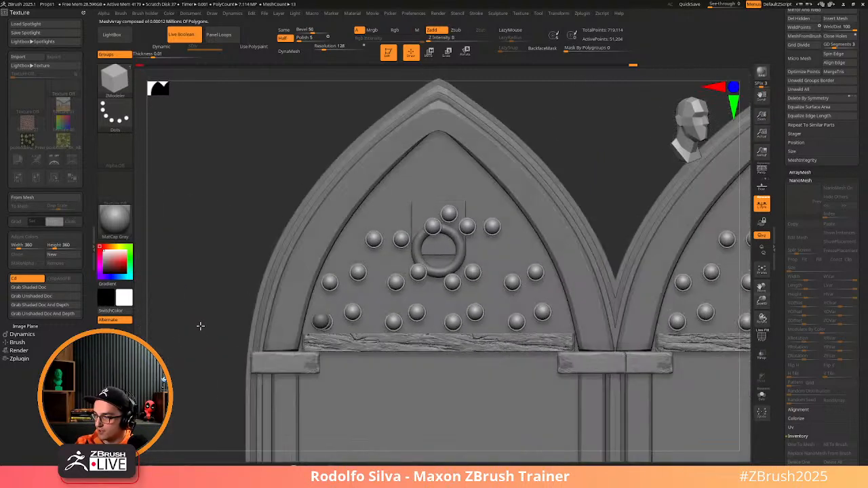
# Mask all but the uppermost group of spheres, and move that group down toward the row below and slightly sideways
pyautogui.moveTo(245, 160)
pyautogui.keyDown('ctrl'); pyautogui.mouseDown()
pyautogui.moveTo(451, 209)
pyautogui.moveTo(546, 251)
pyautogui.mouseUp(); pyautogui.keyUp('ctrl')
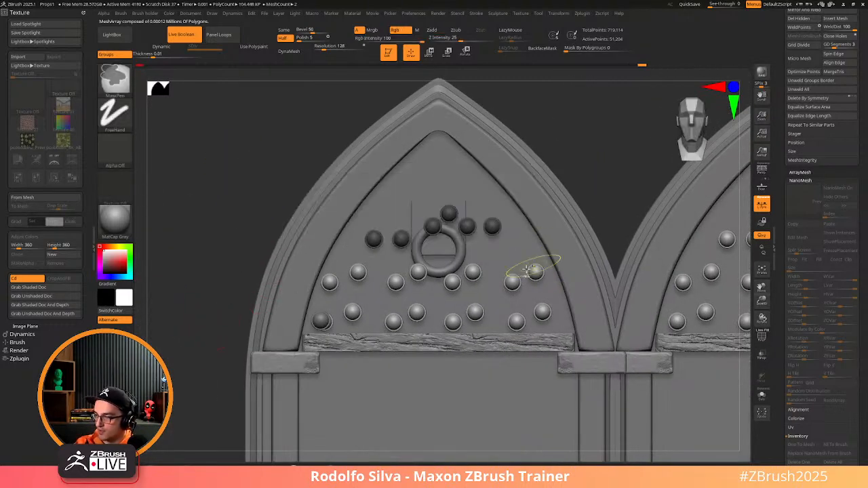
pyautogui.press('w')
pyautogui.moveTo(459, 256); pyautogui.dragTo(454, 311)
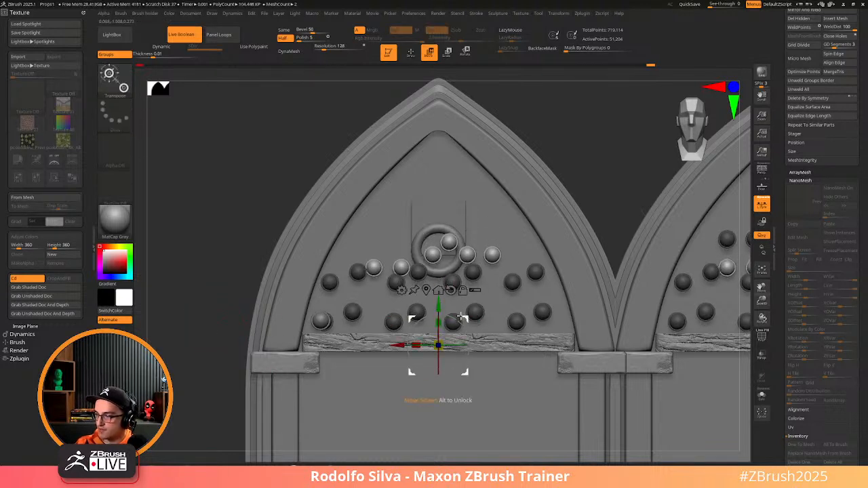
pyautogui.moveTo(399, 343); pyautogui.dragTo(402, 344)
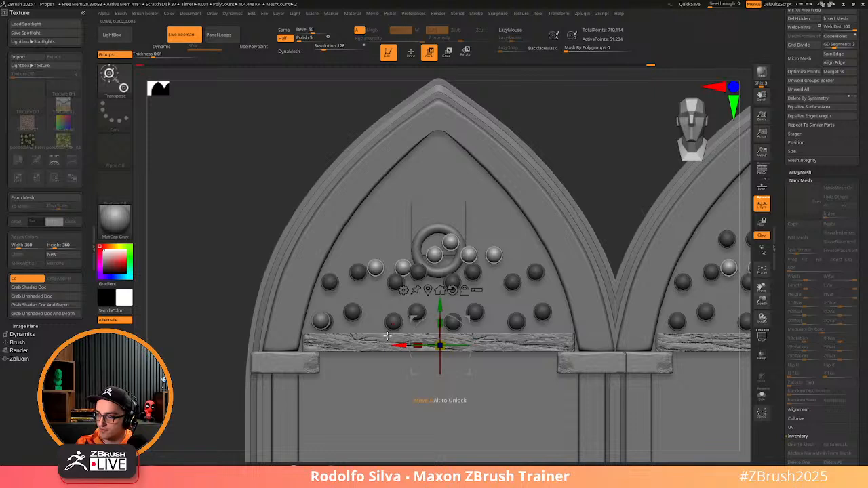
# Unmask the second row of spheres, lower it with the uppermost group onto the bottom row, and clear the mask
pyautogui.moveTo(243, 188)
pyautogui.keyDown('ctrl'); pyautogui.mouseDown()
pyautogui.moveTo(514, 237)
pyautogui.moveTo(607, 299)
pyautogui.mouseUp(); pyautogui.keyUp('ctrl')
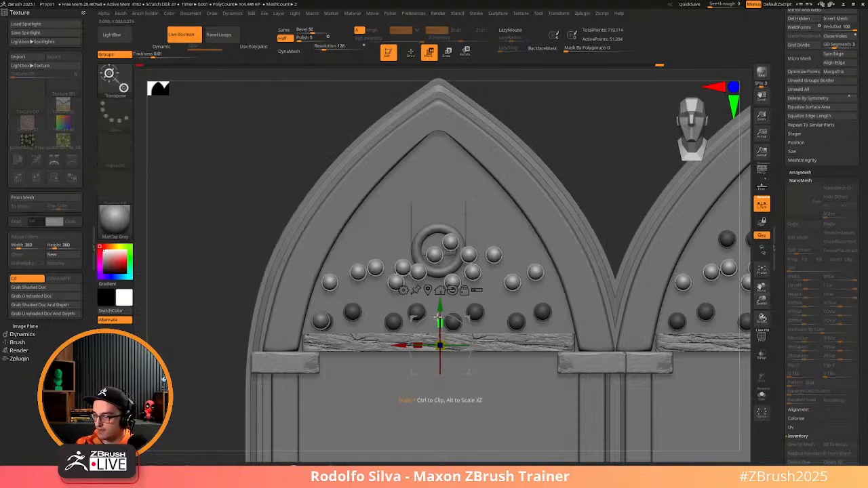
pyautogui.moveTo(440, 311); pyautogui.dragTo(440, 328)
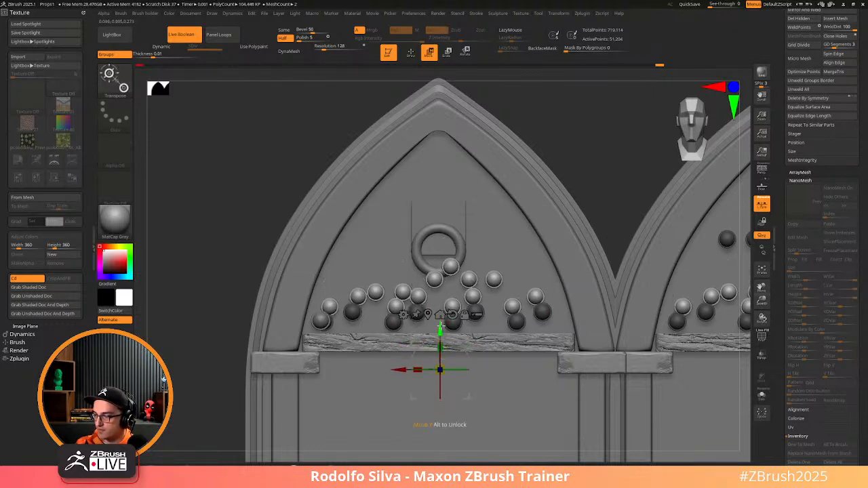
pyautogui.moveTo(380, 219); pyautogui.dragTo(483, 276)
pyautogui.keyDown('ctrl'); pyautogui.moveTo(213, 323); pyautogui.dragTo(205, 367); pyautogui.keyUp('ctrl')
# Mask the three topmost spheres at the centre of the arch and bring up the Masking options in the tool settings
pyautogui.keyDown('ctrl'); pyautogui.moveTo(213, 183); pyautogui.dragTo(475, 281); pyautogui.keyUp('ctrl')
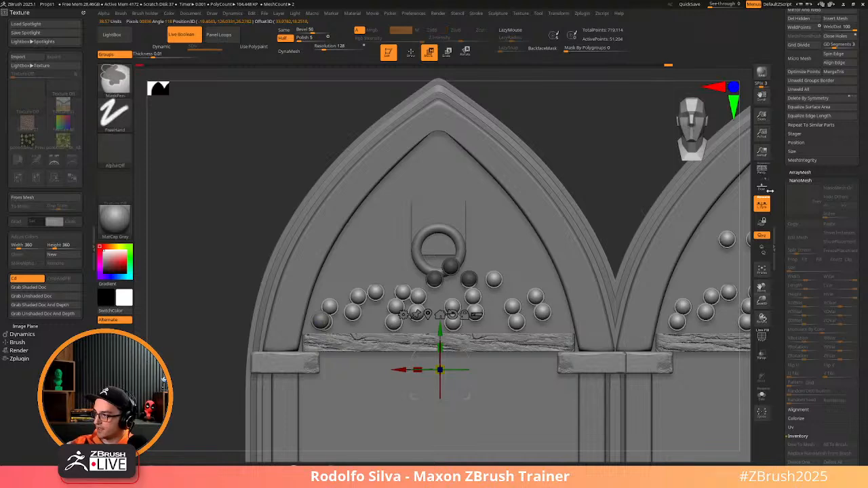
pyautogui.moveTo(611, 167)
pyautogui.mouseDown()
pyautogui.moveTo(599, 174)
pyautogui.moveTo(608, 168)
pyautogui.moveTo(595, 165)
pyautogui.mouseUp()
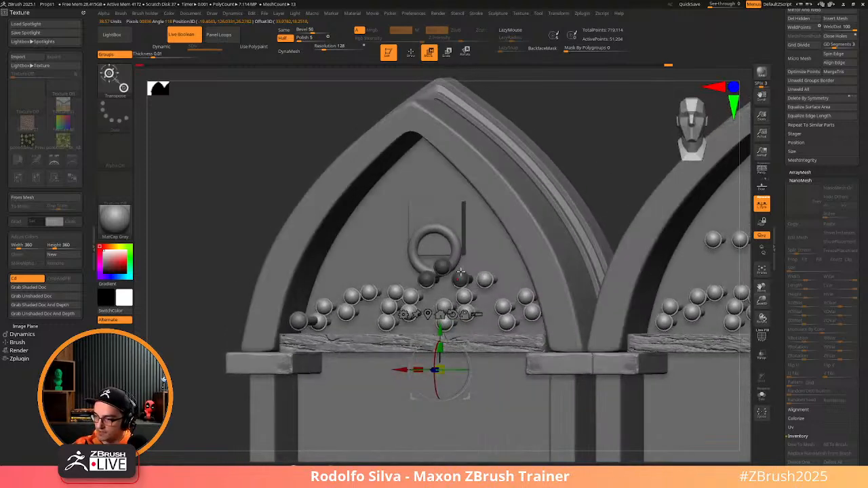
pyautogui.press('q')
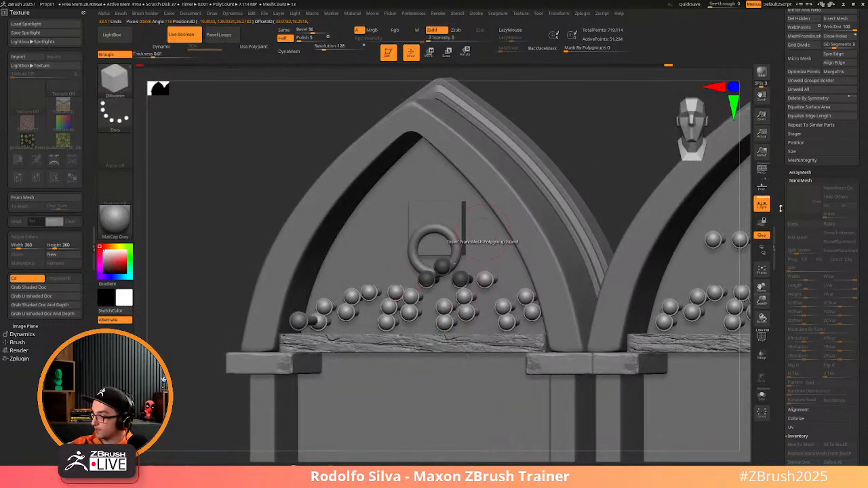
pyautogui.scroll(-5, 807, 272)
pyautogui.press('shift')
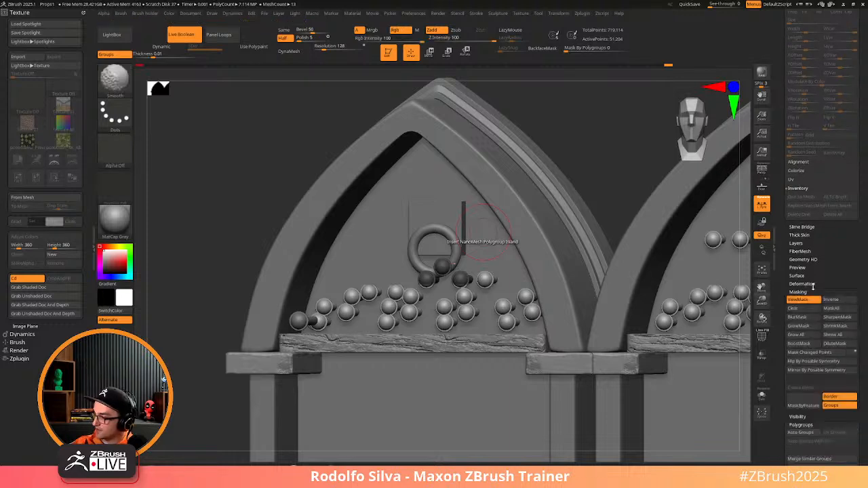
pyautogui.scroll(-2, 812, 287)
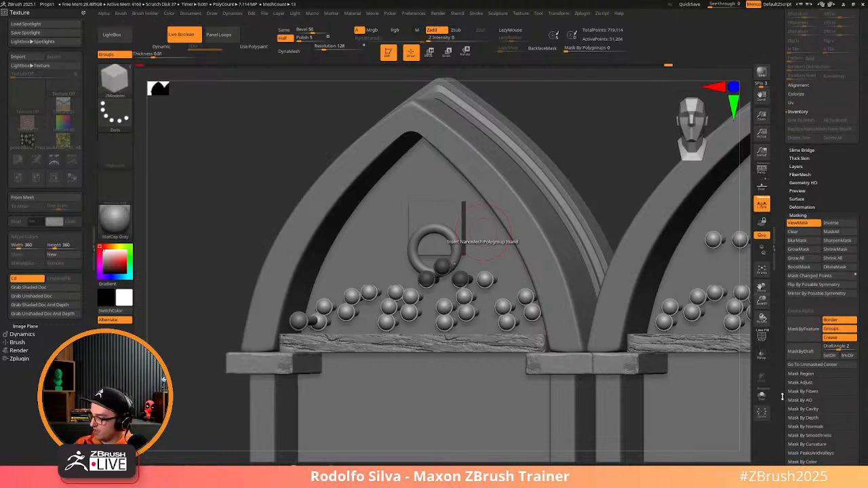
pyautogui.scroll(-2, 807, 305)
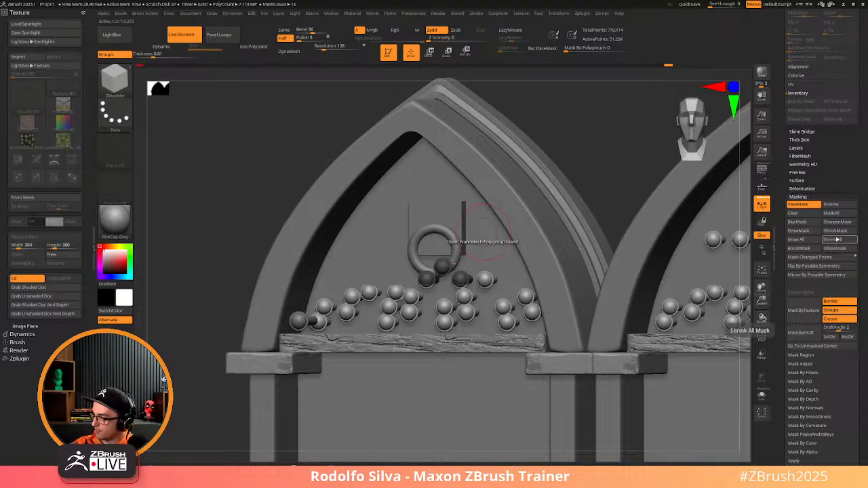
pyautogui.moveTo(198, 318); pyautogui.dragTo(180, 349)
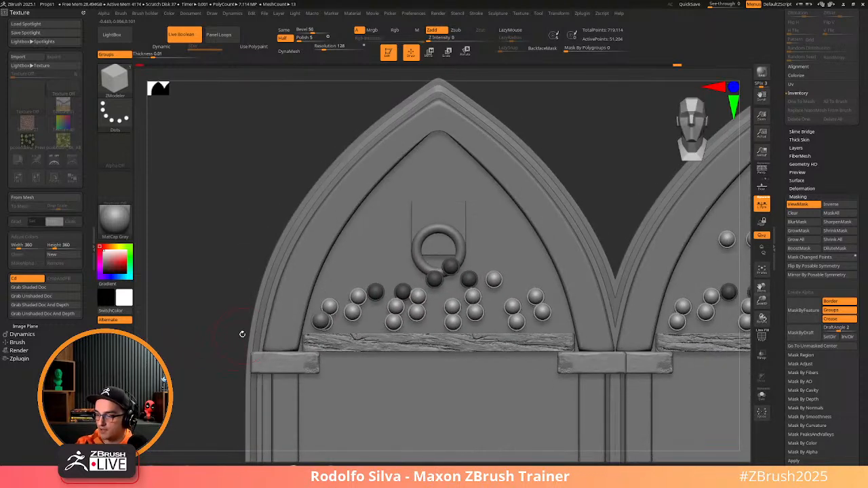
# Unmask the partially masked spheres with Shrink All, and invert the mask to free only the three topmost central spheres
pyautogui.moveTo(227, 249)
pyautogui.keyDown('ctrl'); pyautogui.mouseDown()
pyautogui.moveTo(284, 257)
pyautogui.moveTo(407, 300)
pyautogui.moveTo(403, 290)
pyautogui.mouseUp(); pyautogui.keyUp('ctrl')
pyautogui.click(833, 240)
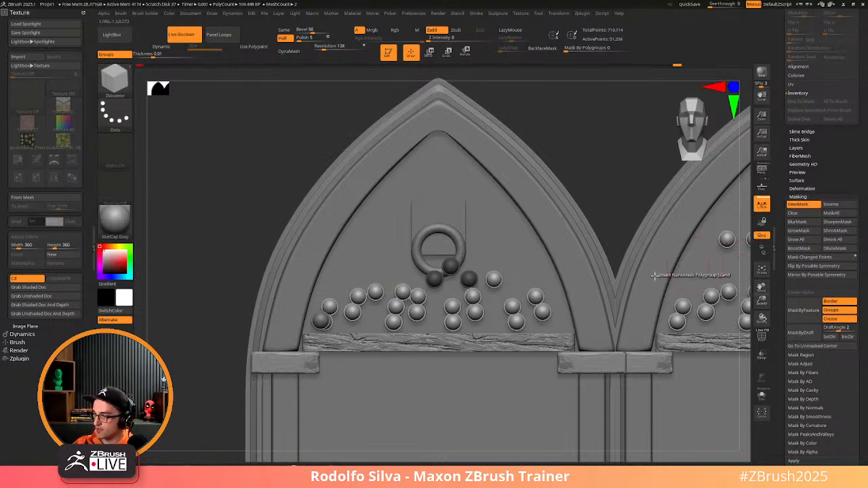
pyautogui.moveTo(213, 397); pyautogui.dragTo(200, 357)
pyautogui.keyDown('ctrl'); pyautogui.click(197, 346); pyautogui.keyUp('ctrl')
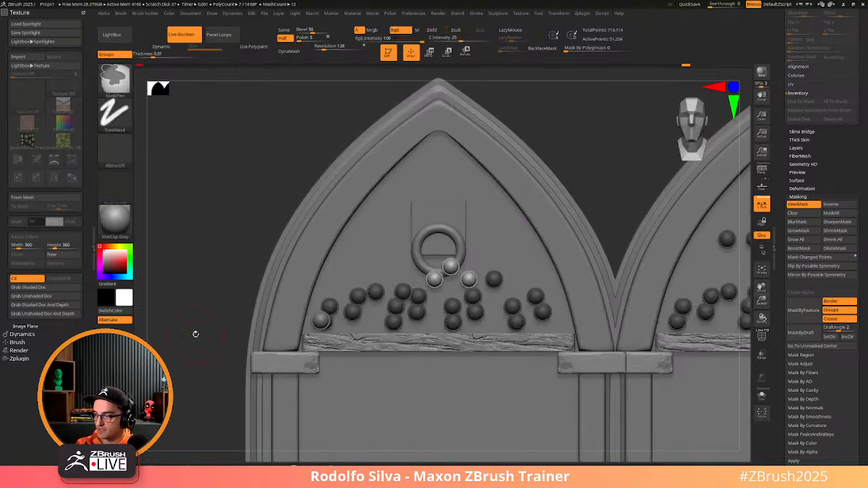
# Move the three topmost spheres down and sideways onto the pile, and shift them together with their unmasked neighbours toward the arch's centre
pyautogui.press('w')
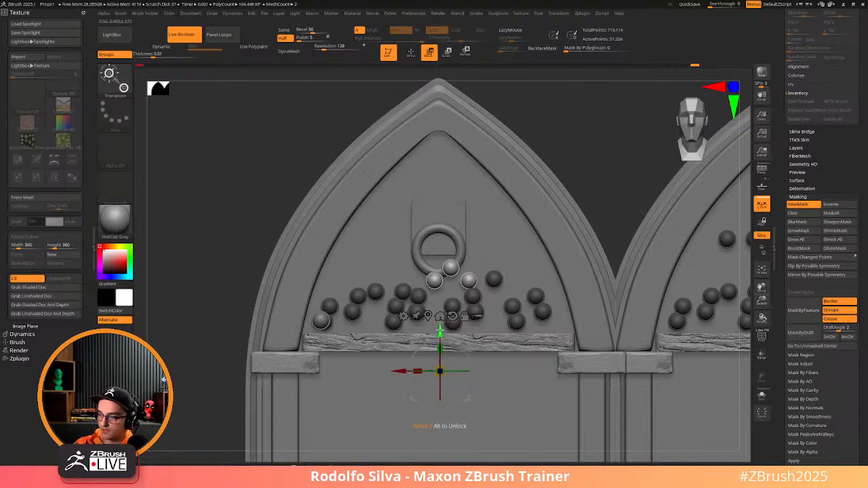
pyautogui.press('q')
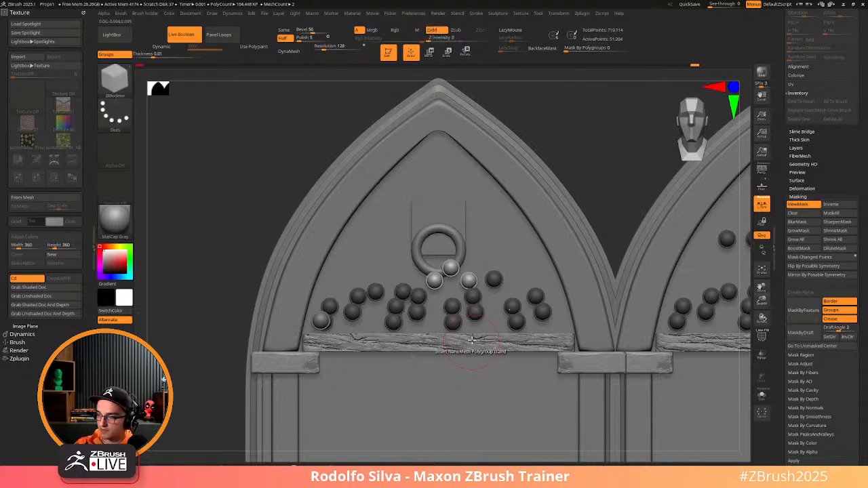
pyautogui.press('w')
pyautogui.moveTo(467, 346); pyautogui.dragTo(490, 362)
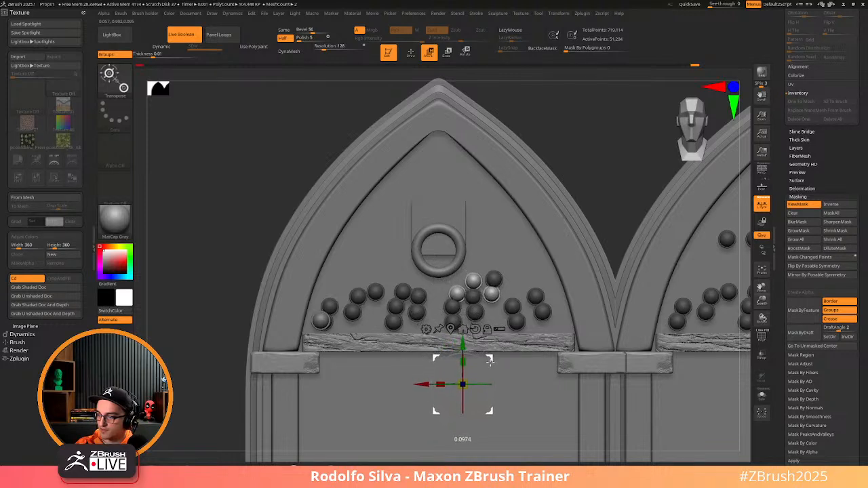
pyautogui.moveTo(338, 108)
pyautogui.keyDown('ctrl'); pyautogui.mouseDown()
pyautogui.moveTo(481, 301)
pyautogui.moveTo(564, 301)
pyautogui.moveTo(494, 305)
pyautogui.moveTo(520, 320)
pyautogui.moveTo(508, 310)
pyautogui.moveTo(505, 331)
pyautogui.mouseUp(); pyautogui.keyUp('ctrl')
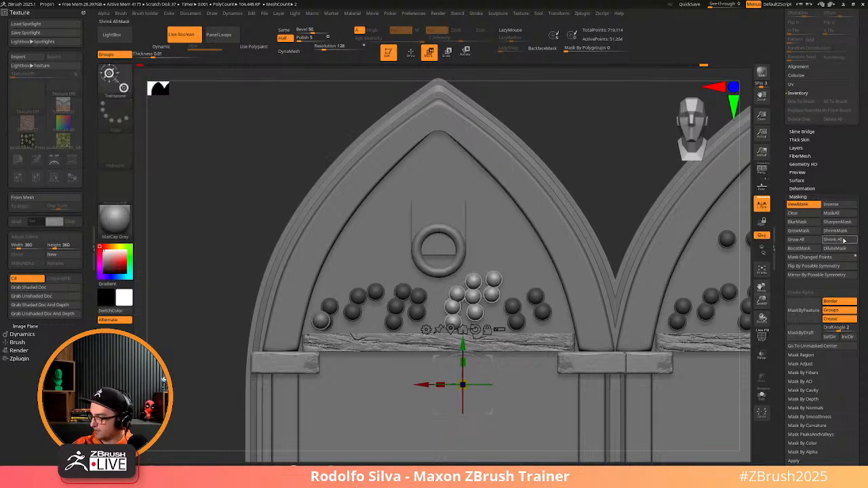
pyautogui.moveTo(492, 359); pyautogui.dragTo(473, 360)
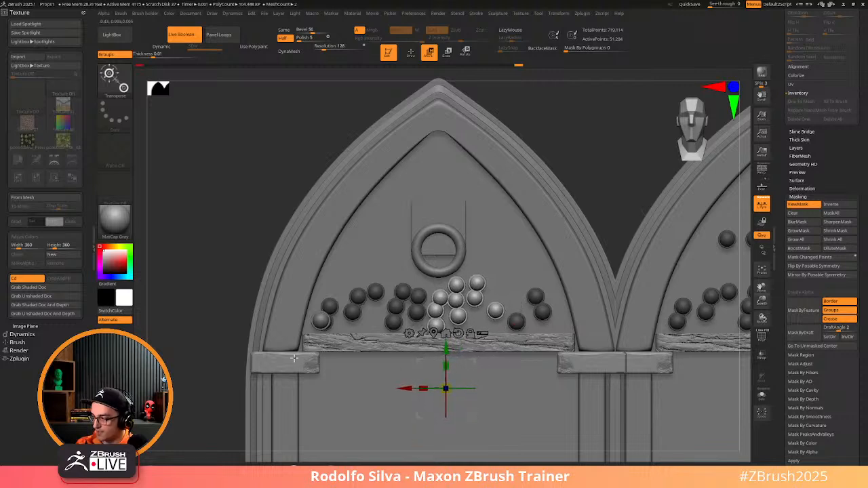
# Isolate the single sphere beside the central cluster by masking all the others, and nudge it slightly up
pyautogui.keyDown('ctrl'); pyautogui.moveTo(210, 277); pyautogui.dragTo(233, 251); pyautogui.keyUp('ctrl')
pyautogui.keyDown('ctrl'); pyautogui.moveTo(517, 277); pyautogui.dragTo(445, 300); pyautogui.keyUp('ctrl')
pyautogui.click(803, 239)
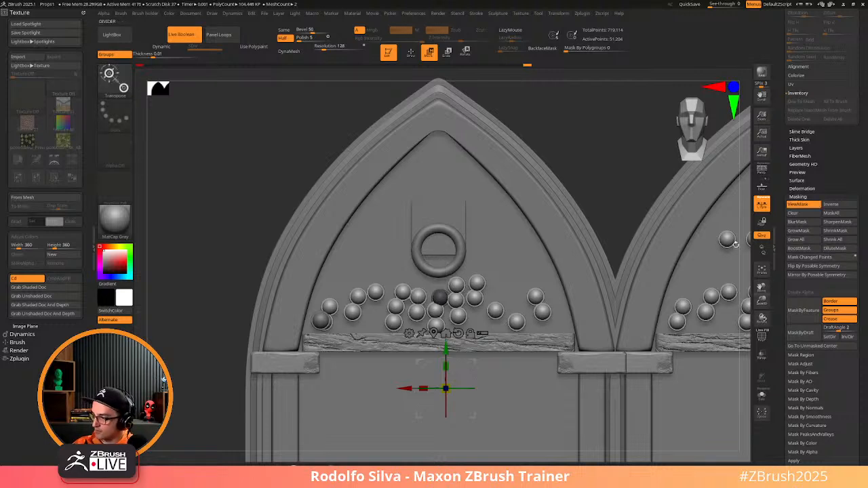
pyautogui.hotkey('ctrl', 'h')
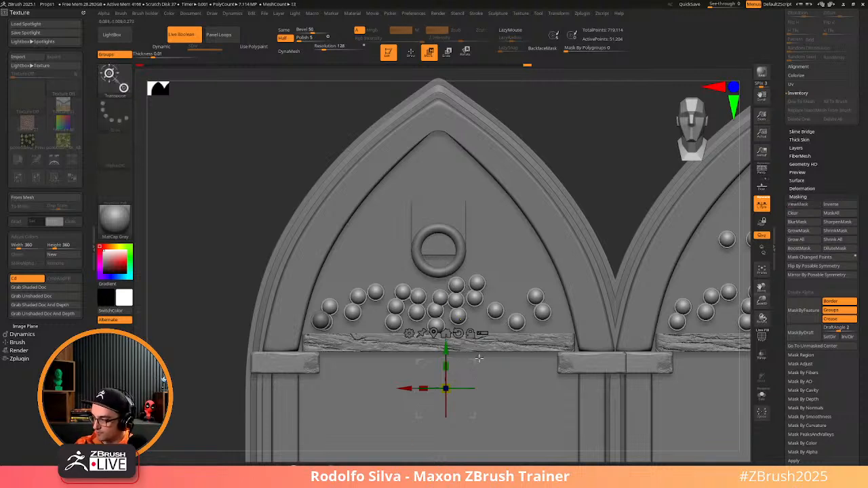
pyautogui.hotkey('ctrl', 'h')
pyautogui.moveTo(476, 360); pyautogui.dragTo(476, 356)
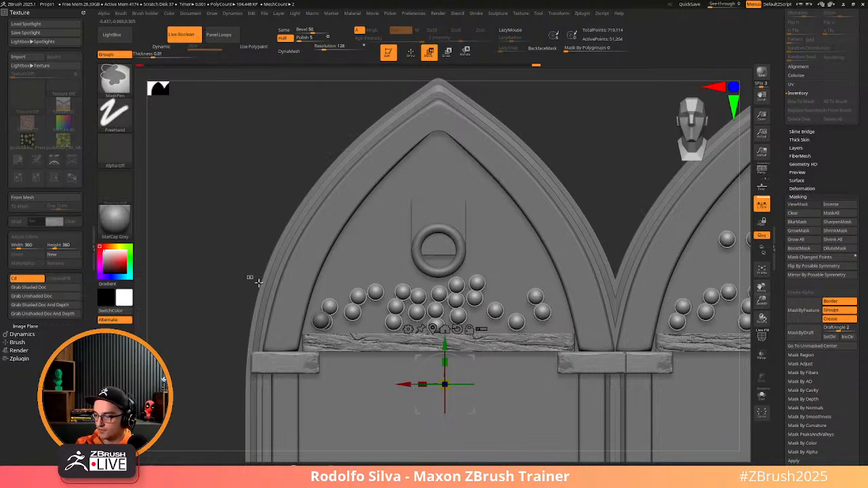
# Move the leftmost pair of spheres toward the pile, and shift and rotate the whole left group to rest on the shelf
pyautogui.keyDown('ctrl'); pyautogui.moveTo(246, 278); pyautogui.dragTo(345, 346); pyautogui.keyUp('ctrl')
pyautogui.moveTo(451, 373); pyautogui.dragTo(483, 346)
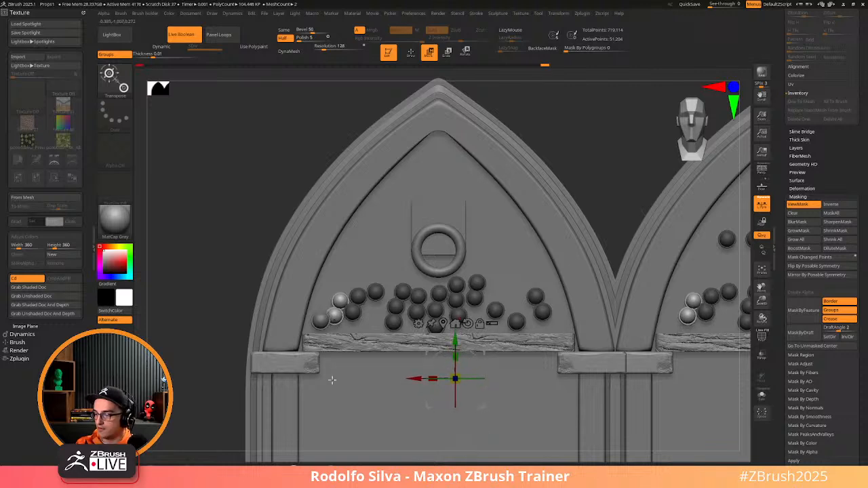
pyautogui.keyDown('ctrl'); pyautogui.moveTo(216, 242); pyautogui.dragTo(383, 339); pyautogui.keyUp('ctrl')
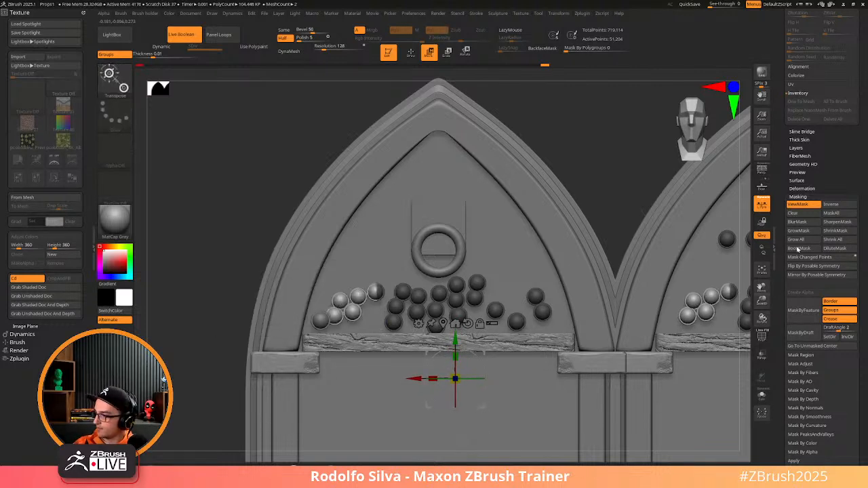
pyautogui.click(844, 240)
pyautogui.moveTo(481, 353); pyautogui.dragTo(485, 362)
pyautogui.click(447, 333)
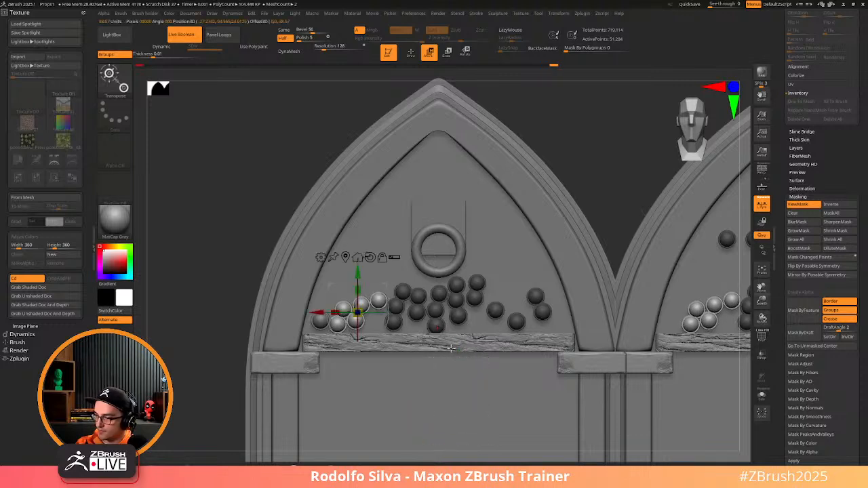
pyautogui.moveTo(387, 294)
pyautogui.mouseDown()
pyautogui.moveTo(392, 304)
pyautogui.moveTo(385, 285)
pyautogui.mouseUp()
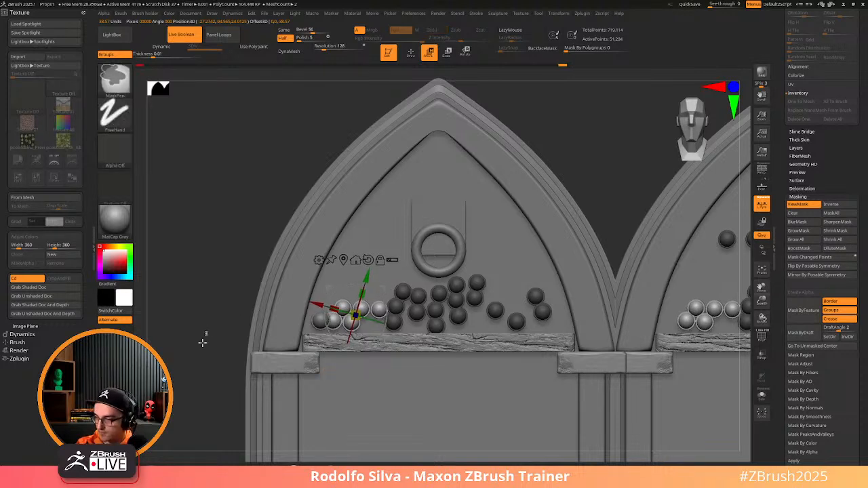
# Isolate the left group's inner upper sphere, centre the gizmo on it, and move it down onto the shelf, adjusting its depth
pyautogui.keyDown('ctrl'); pyautogui.moveTo(203, 341); pyautogui.dragTo(221, 275); pyautogui.keyUp('ctrl')
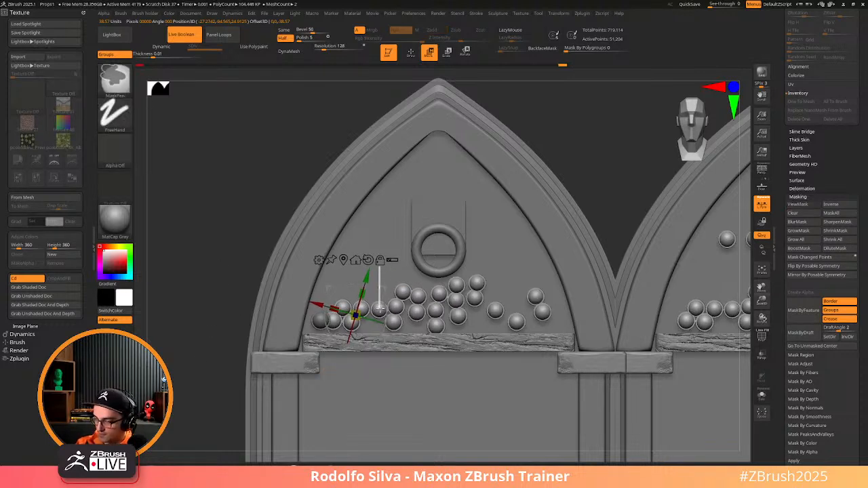
pyautogui.keyDown('ctrl'); pyautogui.click(379, 309); pyautogui.keyUp('ctrl')
pyautogui.click(840, 240)
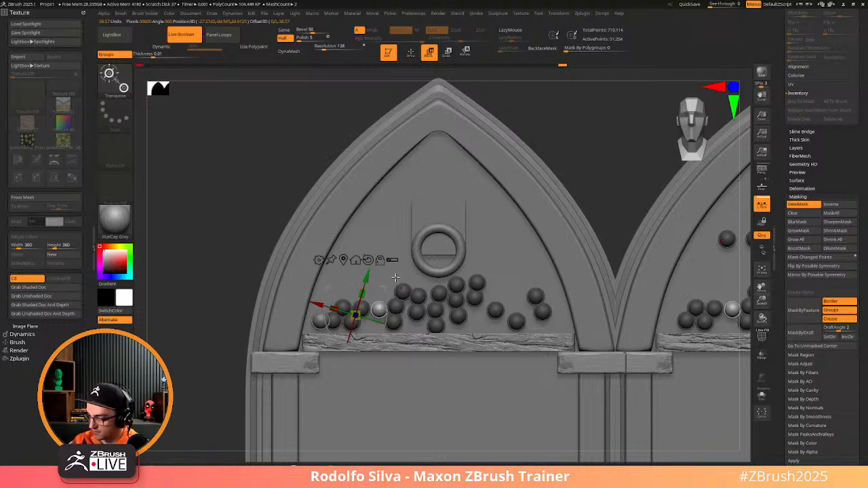
pyautogui.click(343, 260)
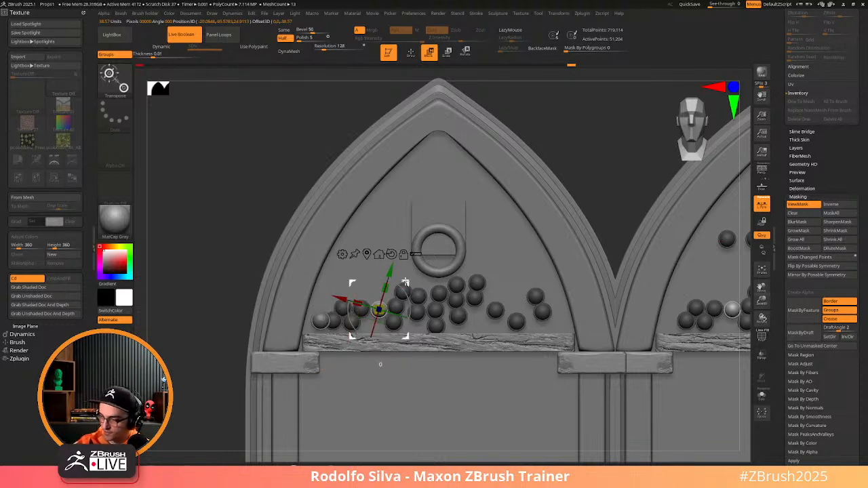
pyautogui.moveTo(404, 281)
pyautogui.mouseDown()
pyautogui.moveTo(399, 295)
pyautogui.moveTo(402, 289)
pyautogui.mouseUp()
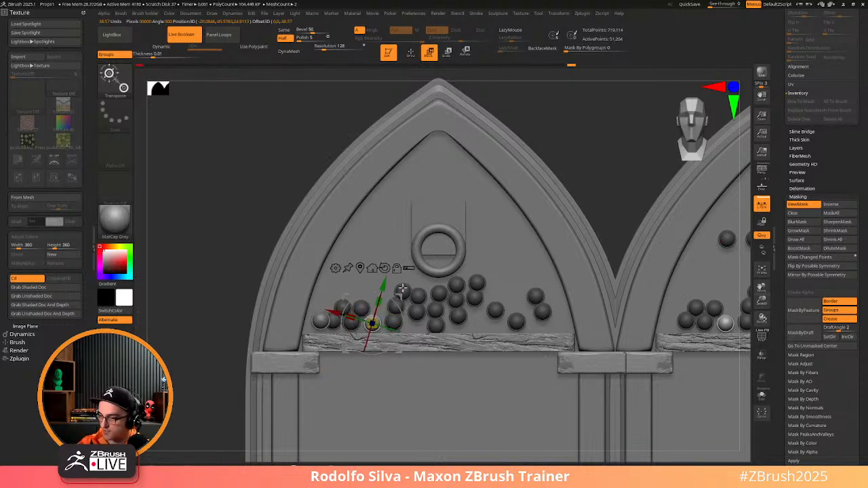
pyautogui.moveTo(222, 380); pyautogui.dragTo(187, 388)
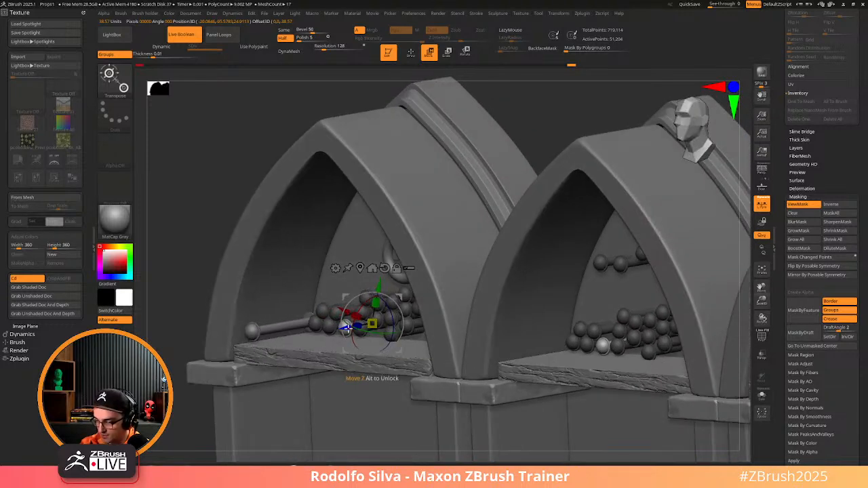
pyautogui.moveTo(345, 327); pyautogui.dragTo(348, 328)
# Clear the mask and pull all the rod-backed spheres forward along the shelf's depth, toward its front edge
pyautogui.keyDown('ctrl'); pyautogui.click(334, 313); pyautogui.keyUp('ctrl')
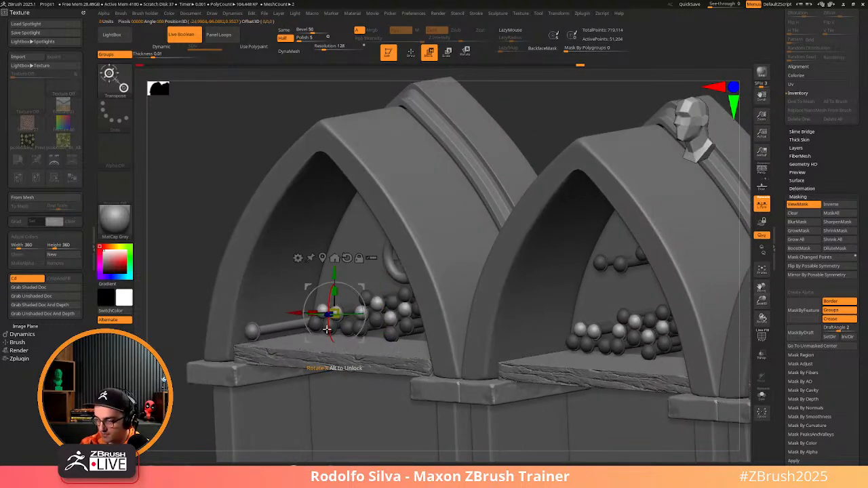
pyautogui.moveTo(196, 327)
pyautogui.keyDown('ctrl'); pyautogui.mouseDown()
pyautogui.moveTo(175, 358)
pyautogui.moveTo(194, 411)
pyautogui.moveTo(178, 424)
pyautogui.moveTo(179, 407)
pyautogui.mouseUp(); pyautogui.keyUp('ctrl')
pyautogui.press('q')
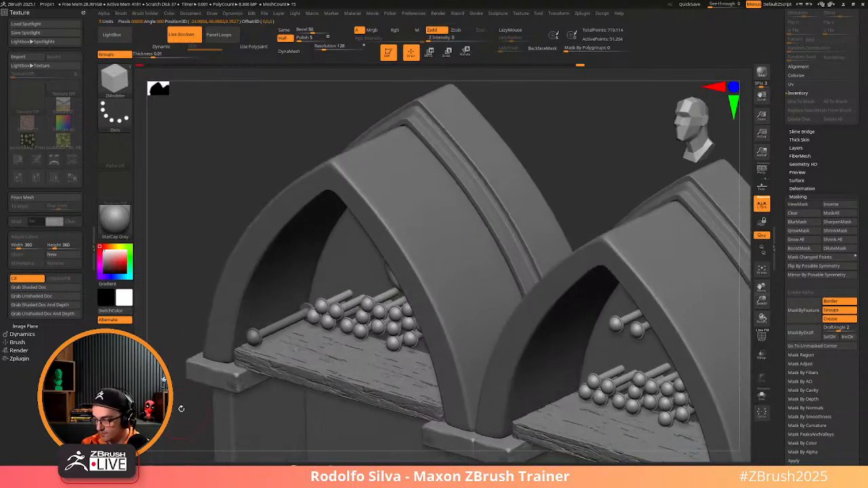
pyautogui.press('w')
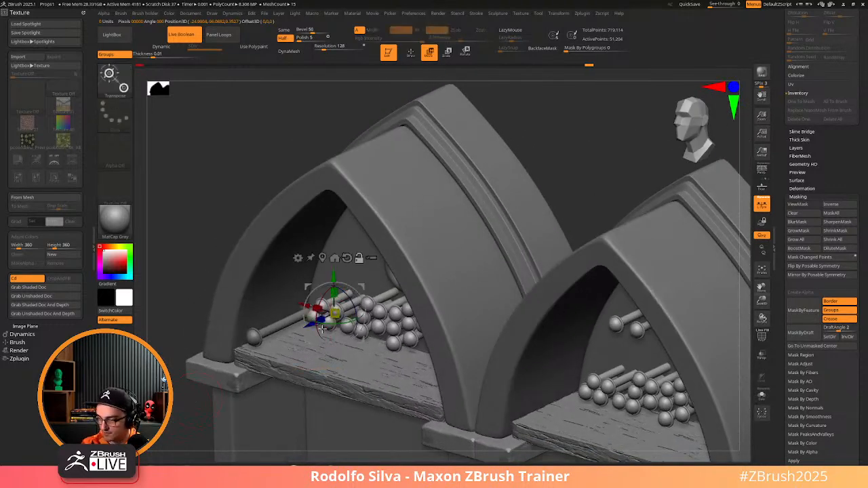
pyautogui.moveTo(310, 314); pyautogui.dragTo(264, 363)
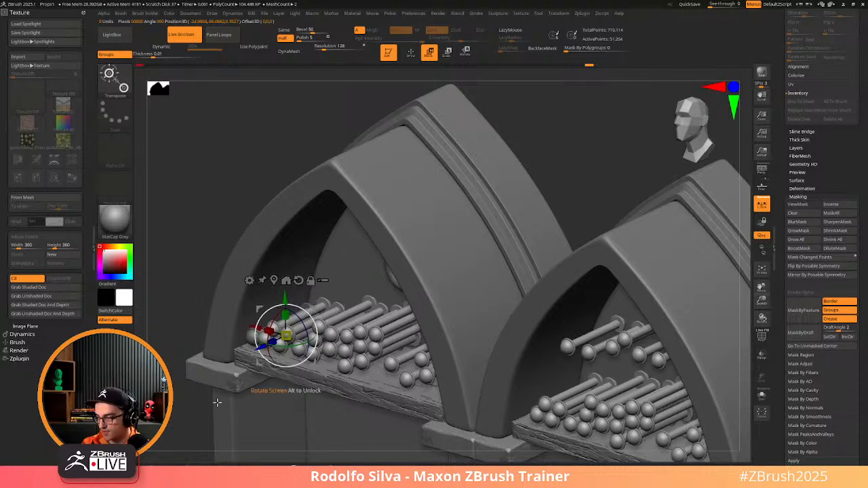
# Hide the stray upper spheres in the middle and right arches with the SelectRect brush
pyautogui.press('q')
pyautogui.moveTo(186, 419)
pyautogui.keyDown('alt'); pyautogui.mouseDown()
pyautogui.moveTo(178, 276)
pyautogui.moveTo(601, 246)
pyautogui.moveTo(633, 233)
pyautogui.moveTo(597, 265)
pyautogui.mouseUp(); pyautogui.keyUp('alt')
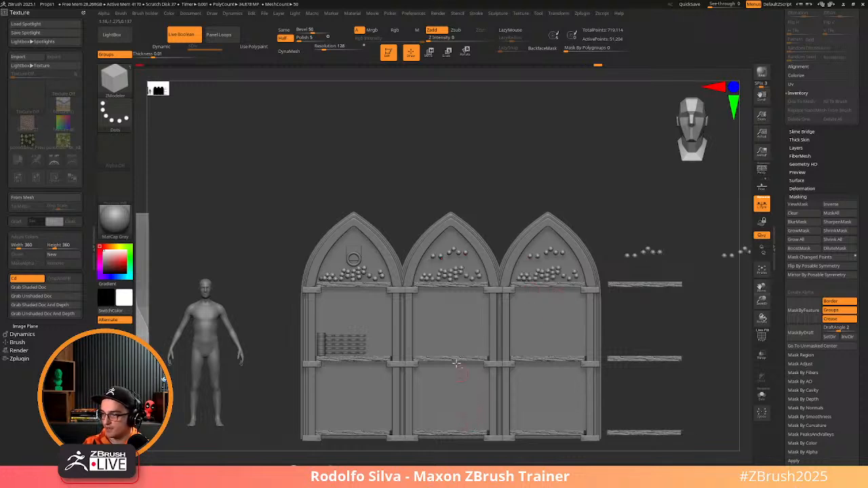
pyautogui.hotkey('shift', 'f')
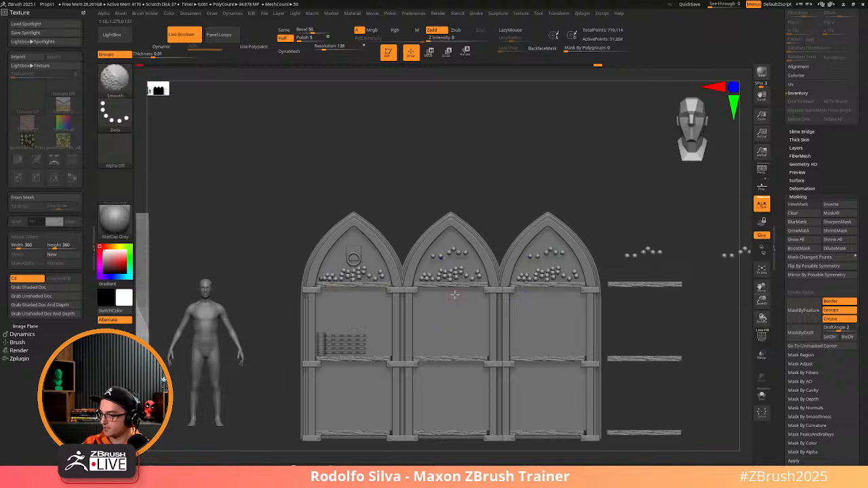
pyautogui.hotkey('ctrl', 'shift')
pyautogui.keyDown('ctrl'); pyautogui.keyDown('shift'); pyautogui.moveTo(419, 191); pyautogui.dragTo(600, 269); pyautogui.keyUp('shift'); pyautogui.keyUp('ctrl')
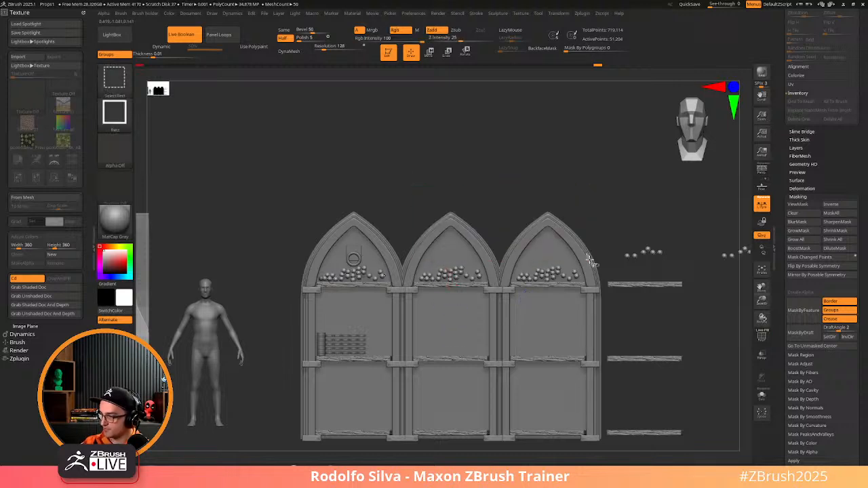
# Permanently delete the hidden stray spheres from the rod mesh and make the block stack on the left middle shelf the active subtool
pyautogui.hotkey('ctrl', '2')
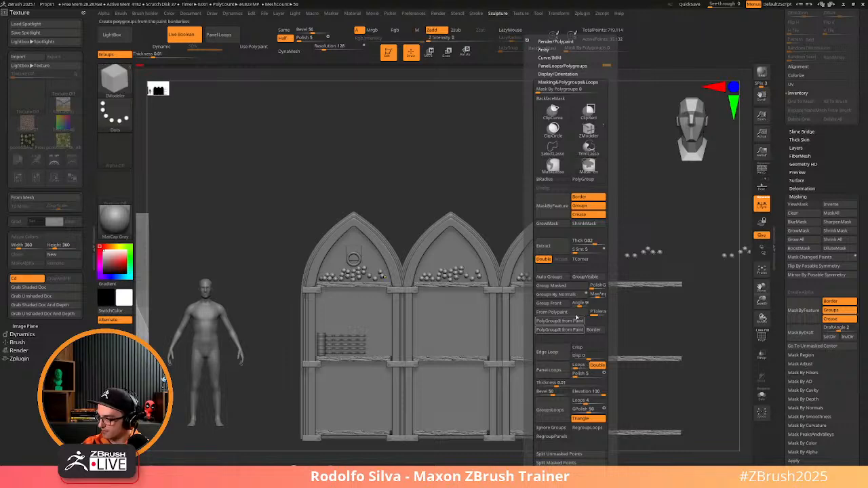
pyautogui.click(570, 80)
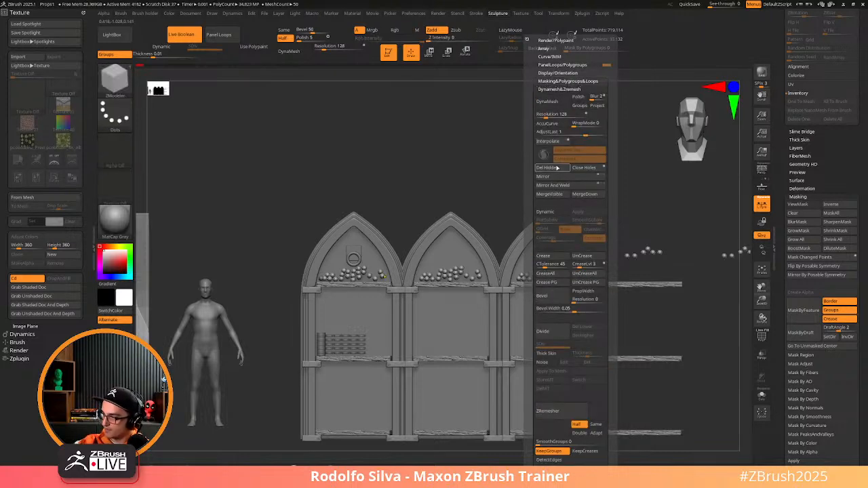
pyautogui.click(556, 190)
pyautogui.hotkey('shift', 'f')
pyautogui.hotkey('shift', 'f')
pyautogui.moveTo(645, 246); pyautogui.dragTo(604, 260)
pyautogui.keyDown('alt'); pyautogui.click(339, 351); pyautogui.keyUp('alt')
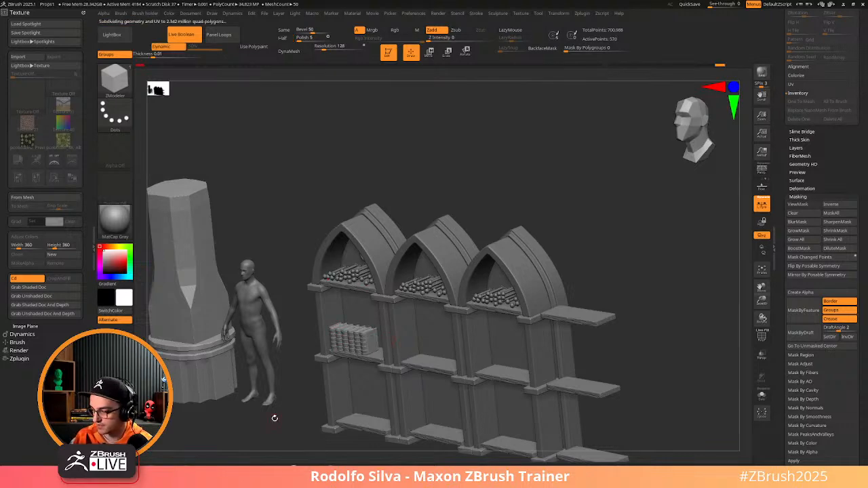
# Display the Spotlight images over the bookcase, examine the plugin and Spotlight texture options, and hide Spotlight again
pyautogui.moveTo(276, 418)
pyautogui.mouseDown()
pyautogui.moveTo(325, 407)
pyautogui.moveTo(280, 410)
pyautogui.moveTo(332, 372)
pyautogui.mouseUp()
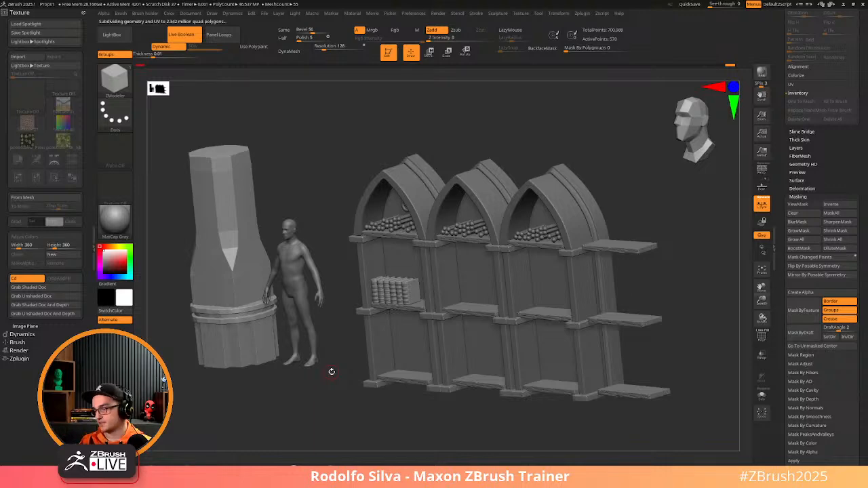
pyautogui.moveTo(657, 287); pyautogui.dragTo(349, 376)
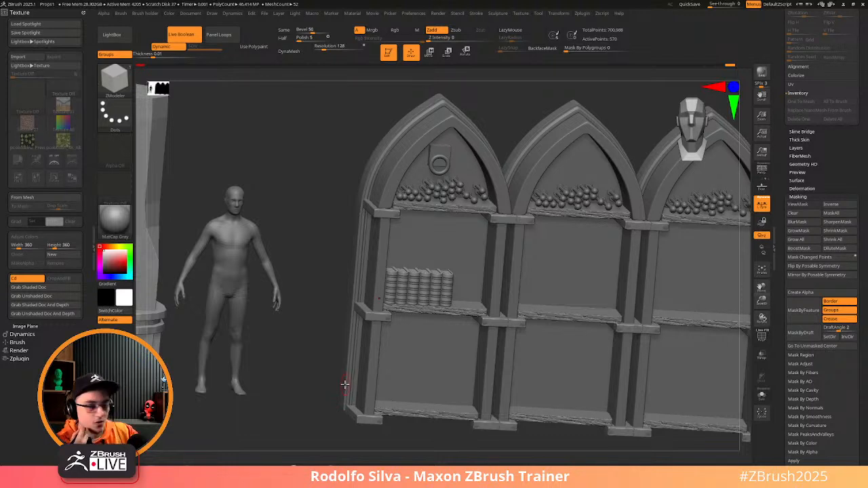
pyautogui.click(561, 13)
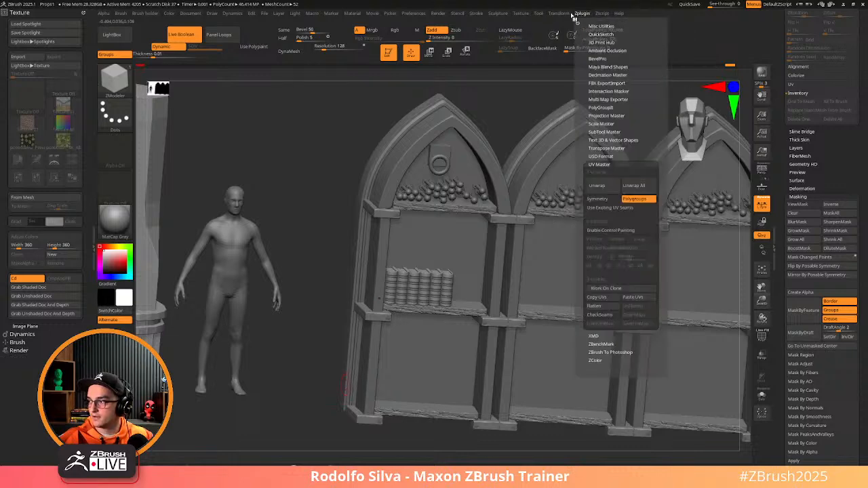
pyautogui.moveTo(316, 321); pyautogui.dragTo(310, 332)
pyautogui.hotkey('shift', 'z')
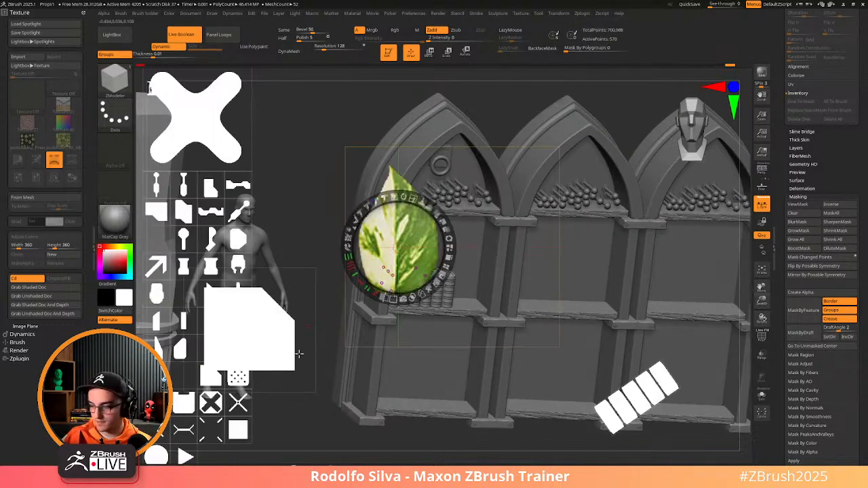
pyautogui.moveTo(405, 246); pyautogui.dragTo(413, 242)
pyautogui.click(573, 14)
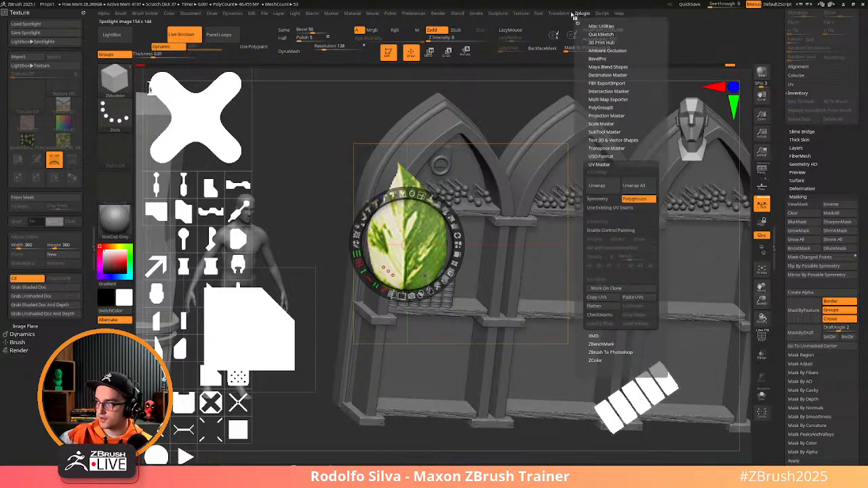
pyautogui.moveTo(522, 15)
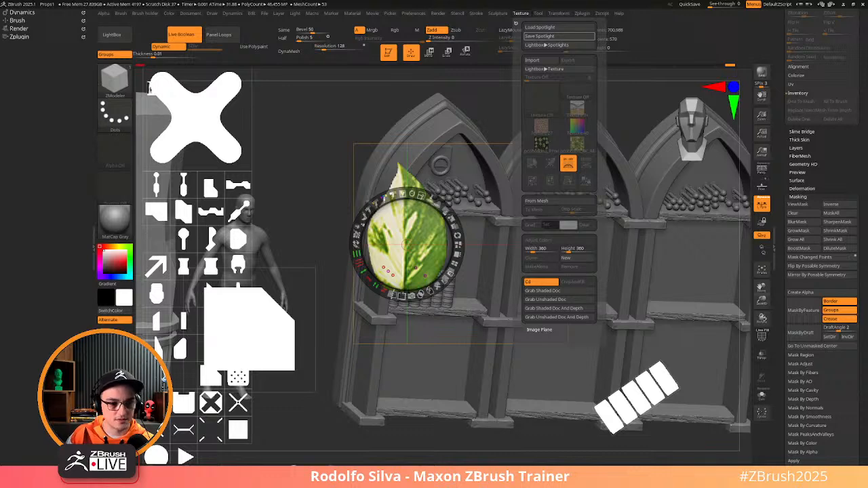
pyautogui.click(326, 242)
pyautogui.hotkey('shift', 'z')
pyautogui.moveTo(329, 351); pyautogui.dragTo(292, 345)
# Switch to the Cylinder3D primitive, convert it to a PolyMesh3D, and subdivide it up to subdivision level 7
pyautogui.moveTo(785, 107); pyautogui.dragTo(789, 234)
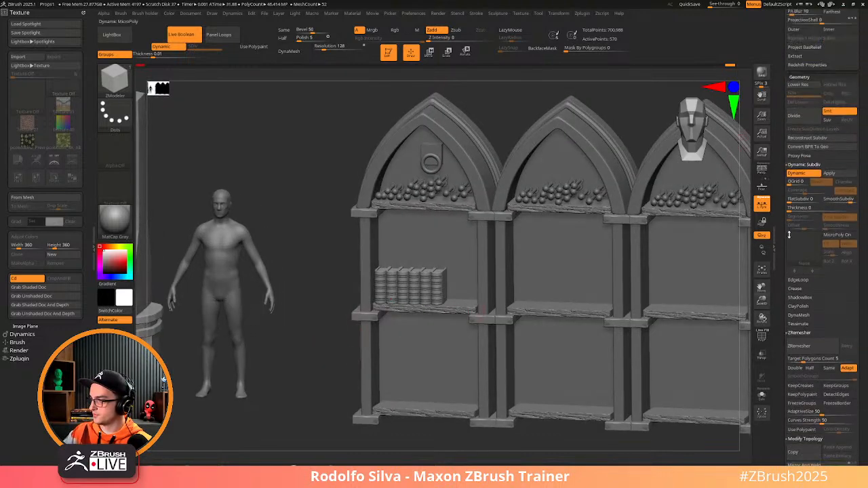
pyautogui.moveTo(781, 88); pyautogui.dragTo(786, 231)
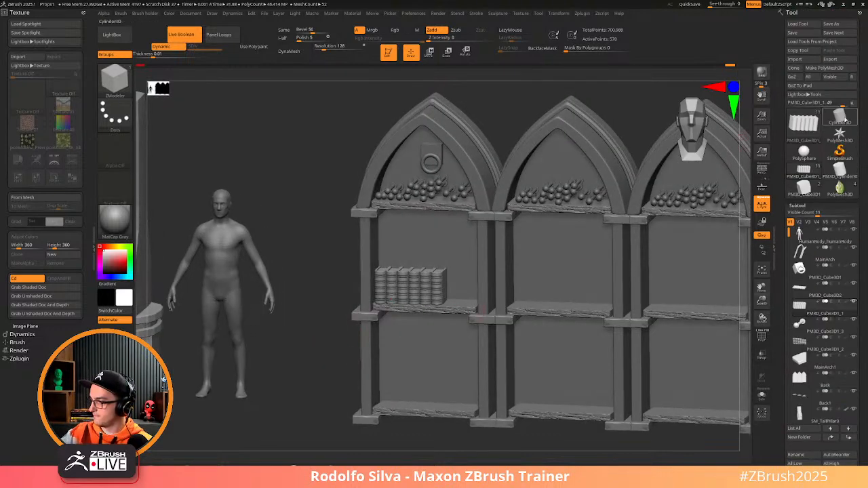
pyautogui.click(843, 119)
pyautogui.click(831, 68)
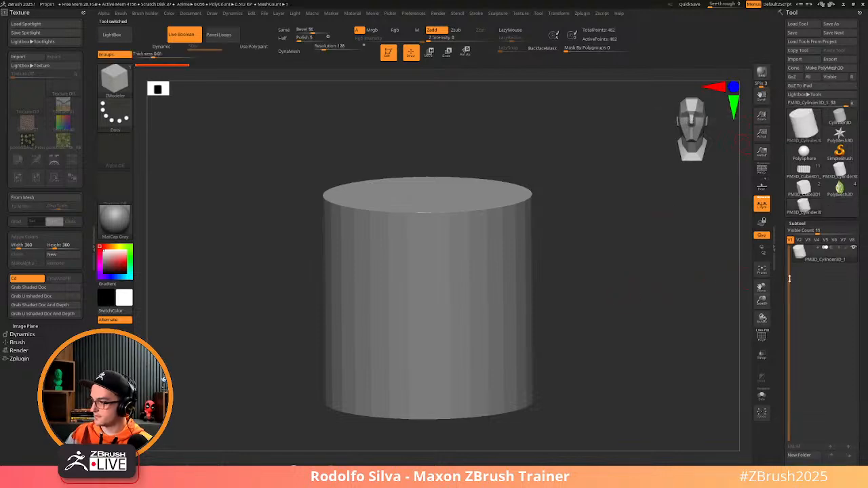
pyautogui.hotkey('ctrl', 'd')
pyautogui.hotkey('ctrl', 'd')
pyautogui.hotkey('ctrl', 'd')
pyautogui.hotkey('ctrl', 'd')
pyautogui.hotkey('ctrl', 'd')
pyautogui.hotkey('ctrl', 'd')
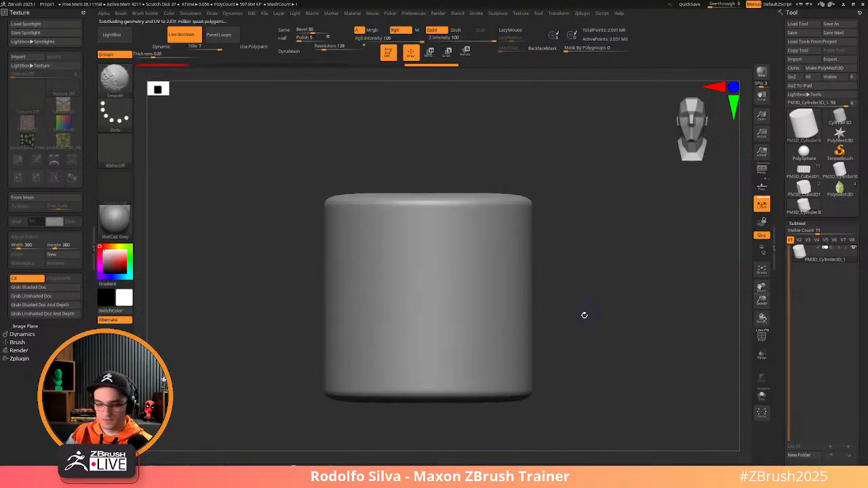
# Try ClayBuildup strokes across the cylinder's side and undo them
pyautogui.press('b')
pyautogui.press('b')
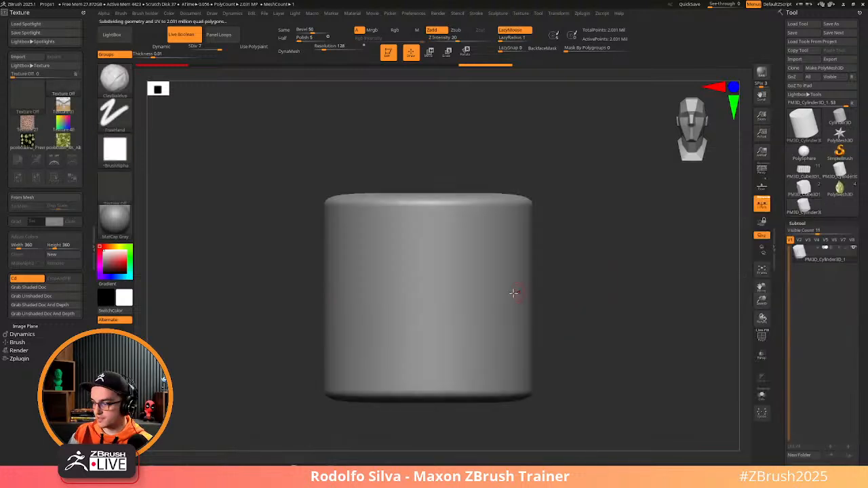
pyautogui.moveTo(421, 329)
pyautogui.mouseDown()
pyautogui.moveTo(537, 293)
pyautogui.moveTo(416, 348)
pyautogui.moveTo(449, 305)
pyautogui.mouseUp()
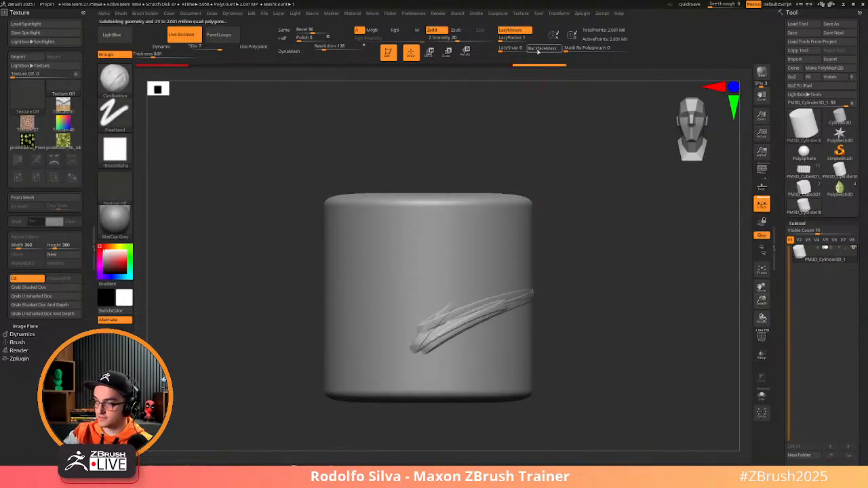
pyautogui.hotkey('ctrl', 'z')
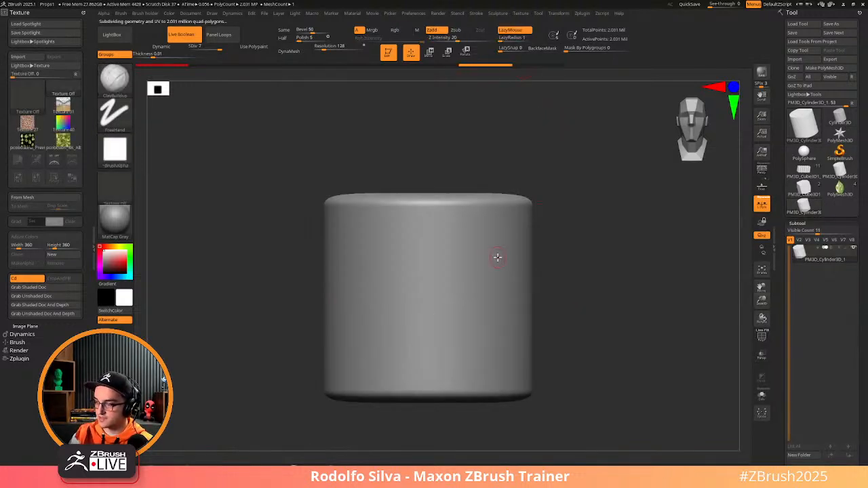
pyautogui.moveTo(498, 260)
pyautogui.mouseDown()
pyautogui.moveTo(400, 293)
pyautogui.moveTo(321, 370)
pyautogui.moveTo(353, 213)
pyautogui.moveTo(399, 311)
pyautogui.moveTo(333, 251)
pyautogui.moveTo(334, 260)
pyautogui.mouseUp()
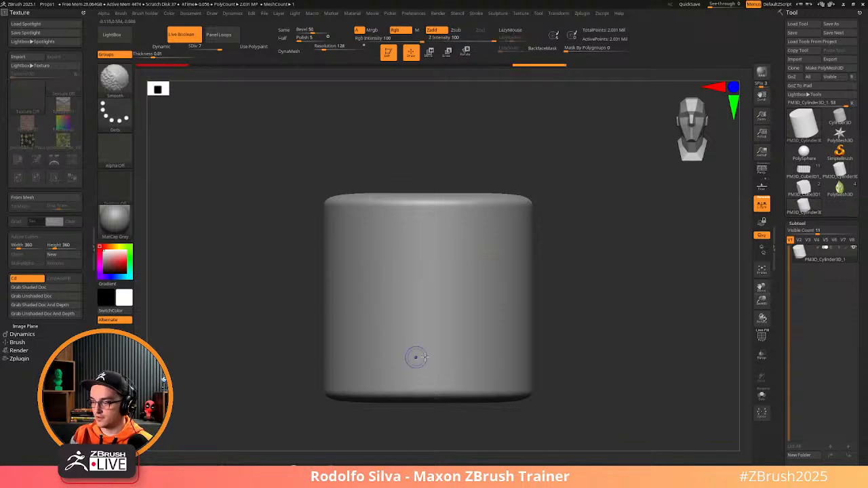
pyautogui.moveTo(548, 318)
pyautogui.mouseDown()
pyautogui.moveTo(594, 335)
pyautogui.moveTo(538, 320)
pyautogui.mouseUp()
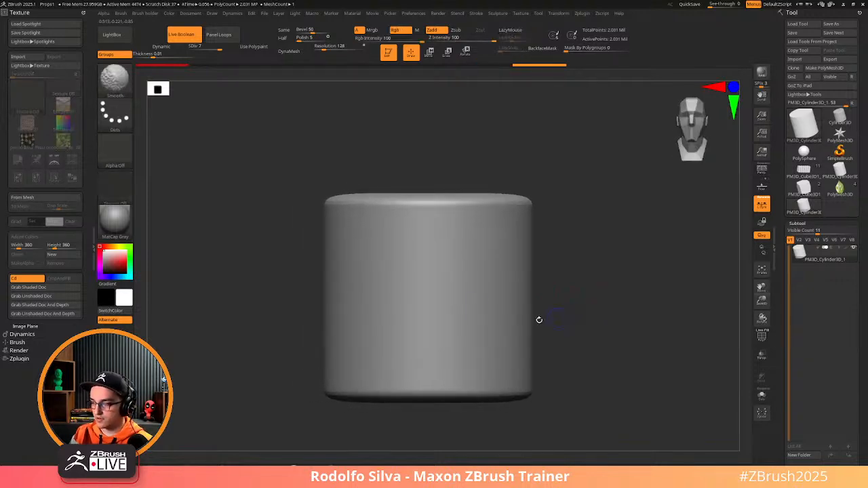
# Carve overlapping straight and curved grooves into the cylinder's front with the DamStandard brush, using a LazyRadius of 73
pyautogui.press('b')
pyautogui.press('d')
pyautogui.press('s')
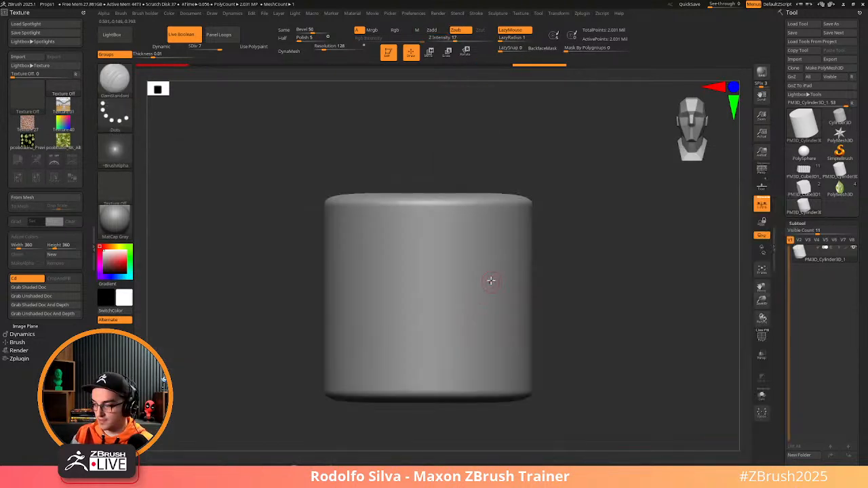
pyautogui.moveTo(500, 263); pyautogui.dragTo(405, 311)
pyautogui.hotkey('ctrl', 'z')
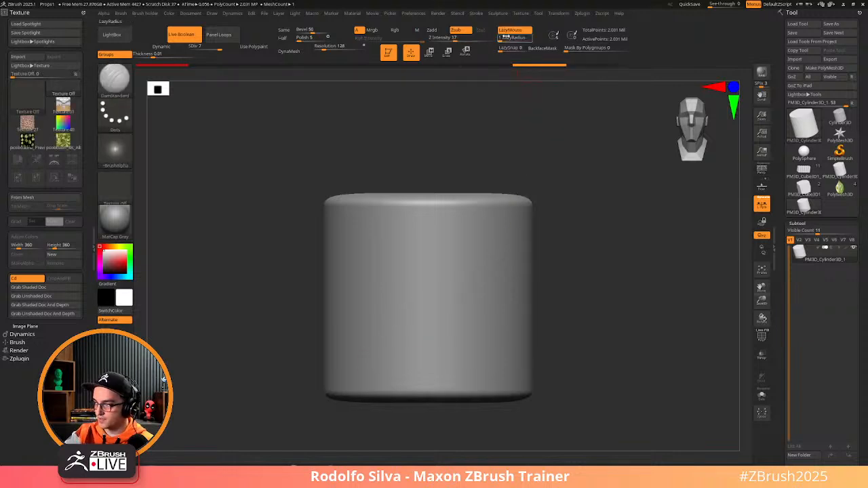
pyautogui.moveTo(502, 237)
pyautogui.mouseDown()
pyautogui.moveTo(448, 234)
pyautogui.moveTo(371, 311)
pyautogui.mouseUp()
pyautogui.hotkey('ctrl', 'z')
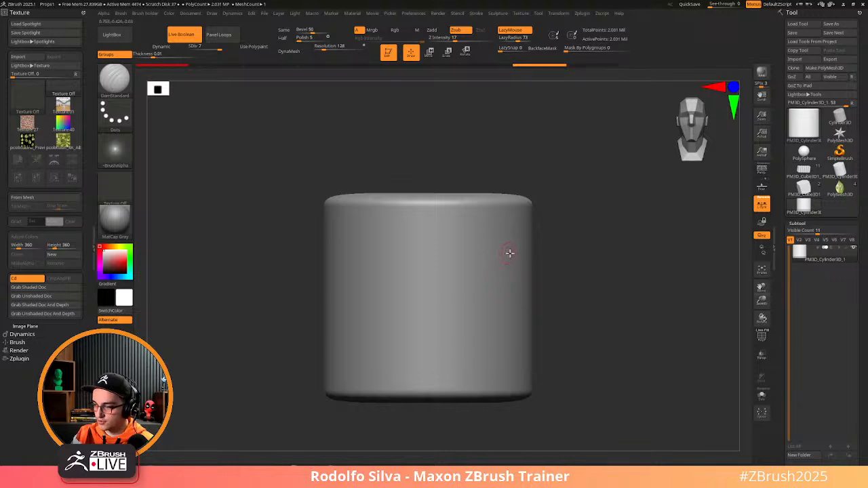
pyautogui.moveTo(506, 249)
pyautogui.mouseDown()
pyautogui.moveTo(435, 226)
pyautogui.moveTo(456, 199)
pyautogui.moveTo(421, 214)
pyautogui.moveTo(379, 254)
pyautogui.moveTo(375, 320)
pyautogui.moveTo(411, 351)
pyautogui.moveTo(449, 333)
pyautogui.moveTo(445, 285)
pyautogui.moveTo(493, 287)
pyautogui.moveTo(498, 324)
pyautogui.moveTo(445, 380)
pyautogui.moveTo(514, 384)
pyautogui.moveTo(515, 282)
pyautogui.moveTo(502, 257)
pyautogui.moveTo(344, 288)
pyautogui.moveTo(507, 318)
pyautogui.moveTo(425, 178)
pyautogui.moveTo(513, 250)
pyautogui.moveTo(468, 313)
pyautogui.moveTo(368, 371)
pyautogui.moveTo(456, 351)
pyautogui.mouseUp()
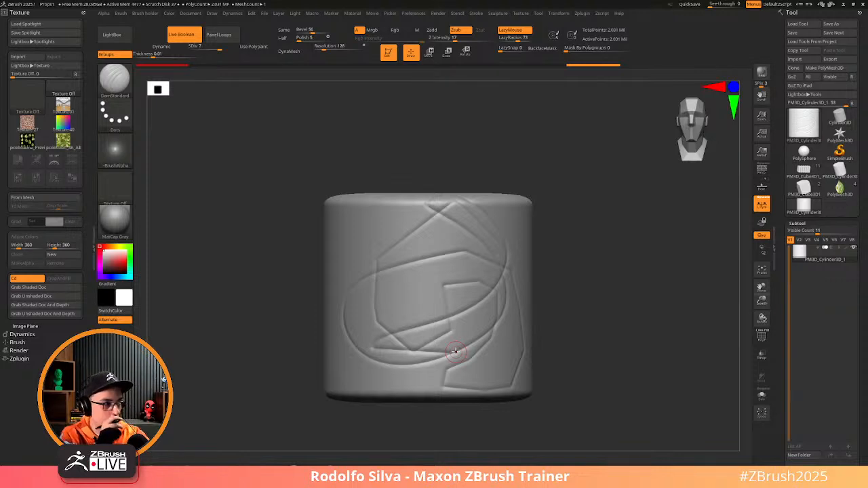
# Set the weld points maximum distance to 106 in the cylinder's topology modification options
pyautogui.scroll(-10, 781, 126)
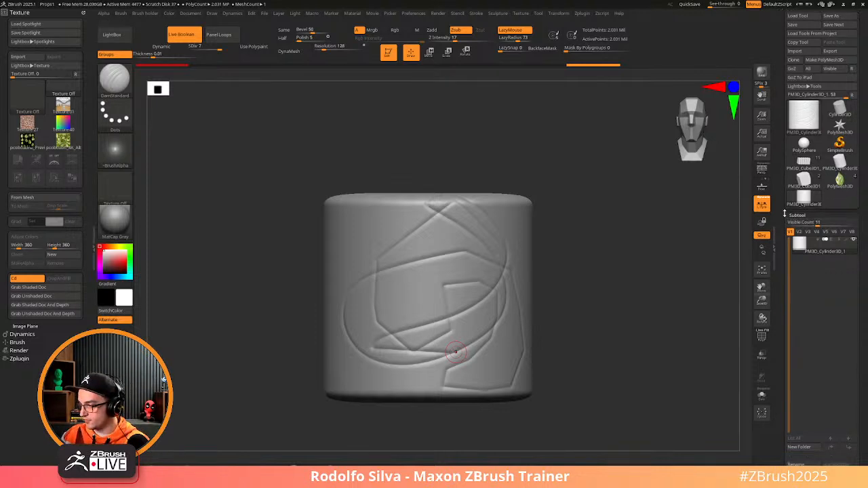
pyautogui.scroll(-5, 782, 126)
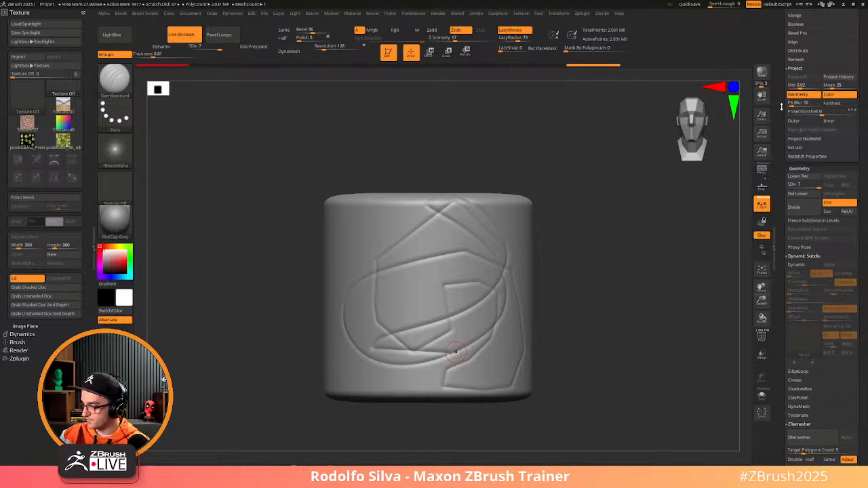
pyautogui.scroll(-8, 784, 409)
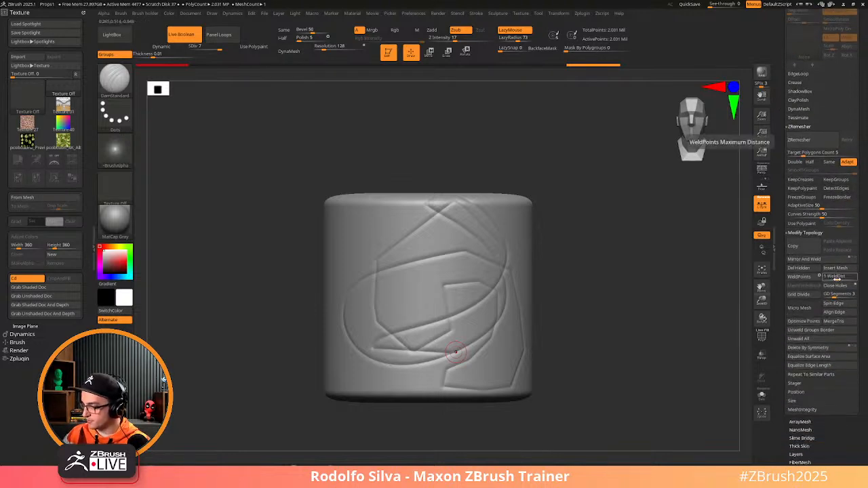
pyautogui.moveTo(838, 277); pyautogui.dragTo(862, 276)
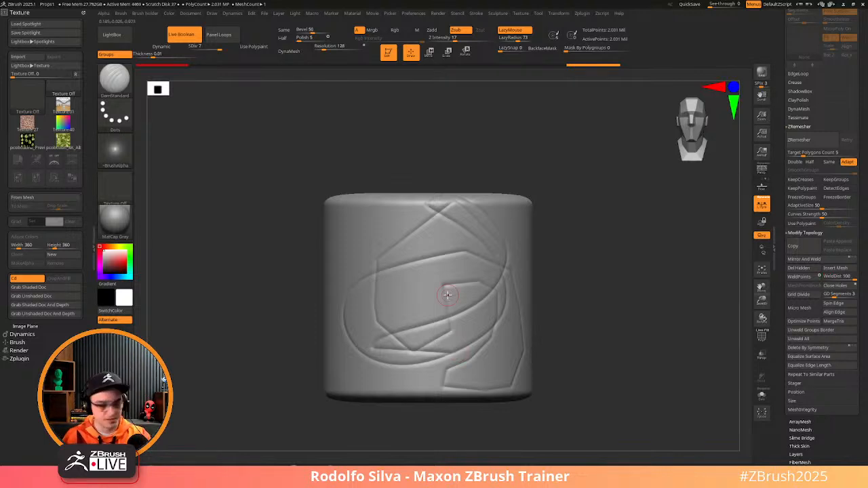
# Switch from the test cylinder back to the tool holding the bookcase, human figure and pillar
pyautogui.moveTo(448, 295); pyautogui.dragTo(591, 346, button='right')
pyautogui.moveTo(781, 61); pyautogui.dragTo(780, 312)
pyautogui.click(804, 172)
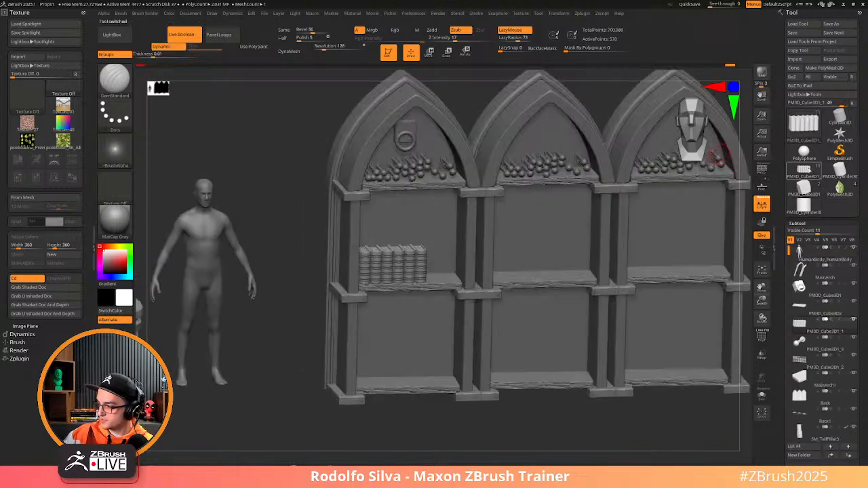
pyautogui.moveTo(302, 373); pyautogui.dragTo(374, 314, button='right')
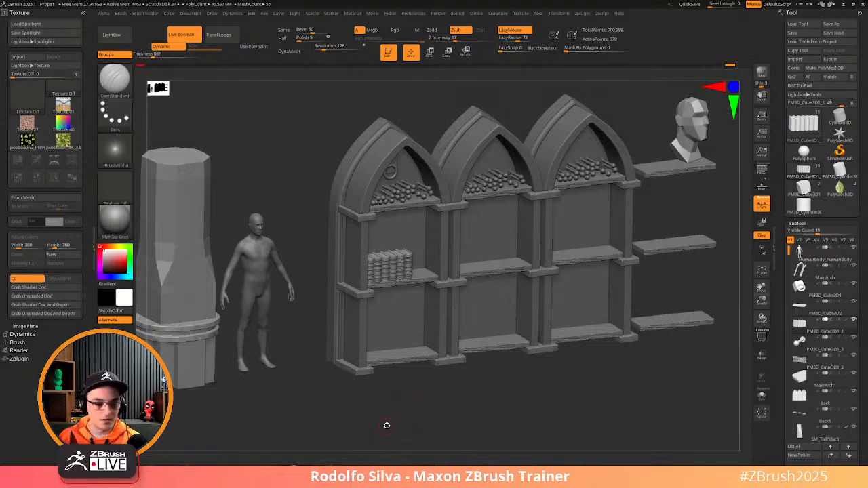
pyautogui.moveTo(444, 410); pyautogui.dragTo(441, 366)
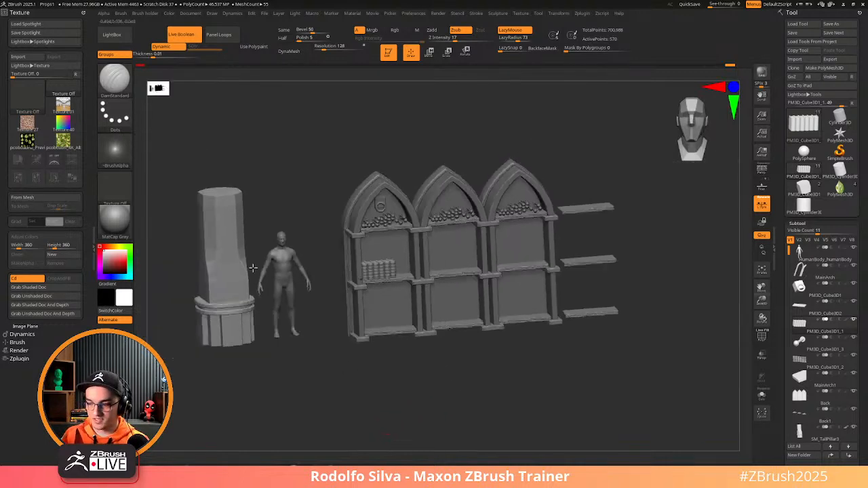